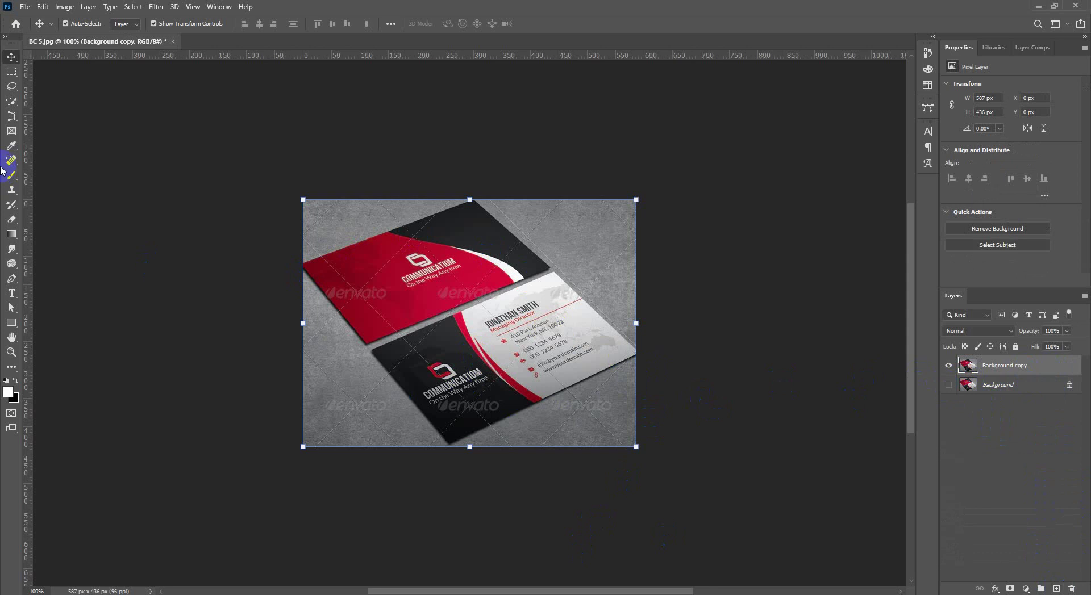
click(11, 116)
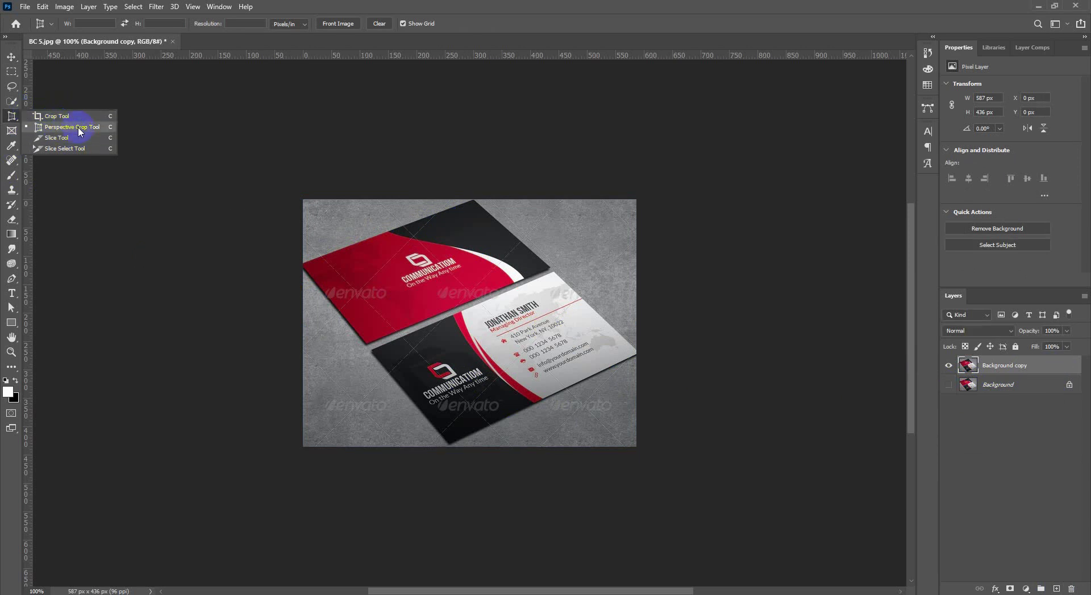
click(215, 114)
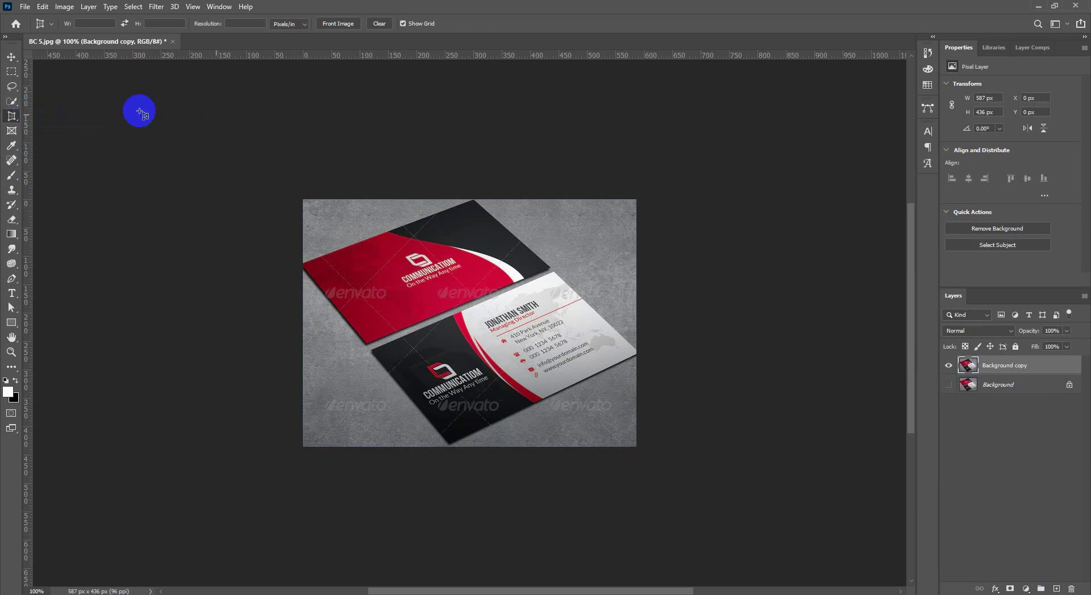
click(9, 57)
drag(96, 113, 11, 57)
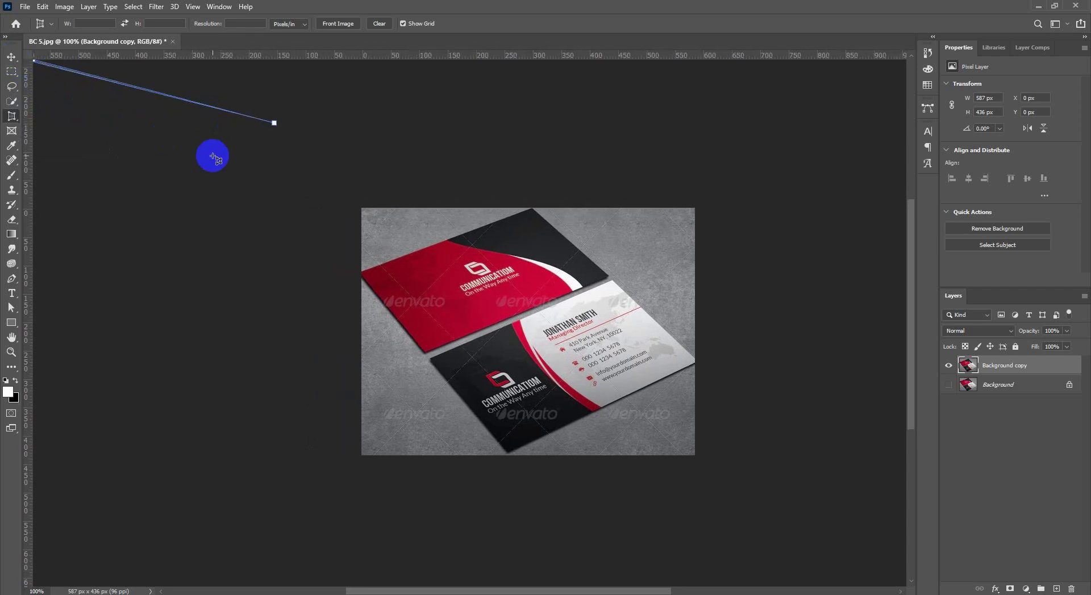
click(211, 154)
drag(212, 155, 218, 216)
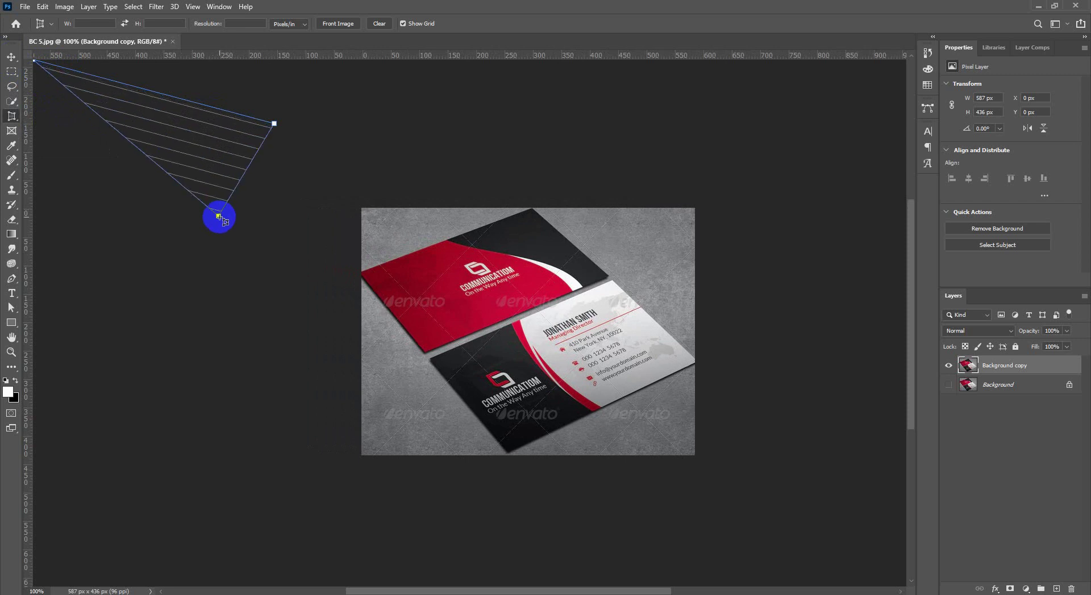
drag(219, 216, 233, 248)
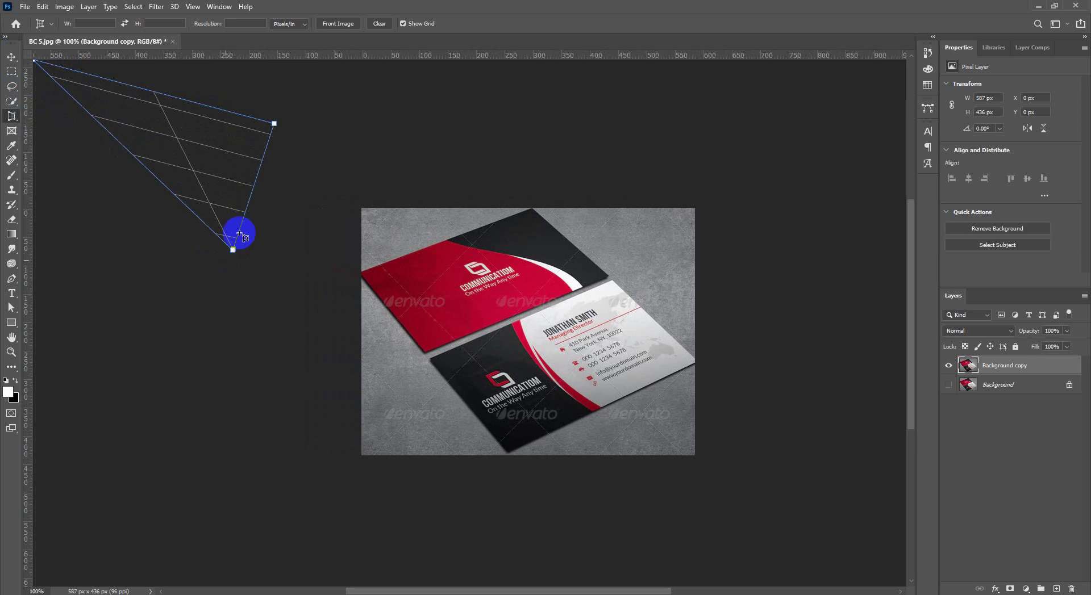
click(274, 138)
drag(281, 136, 284, 157)
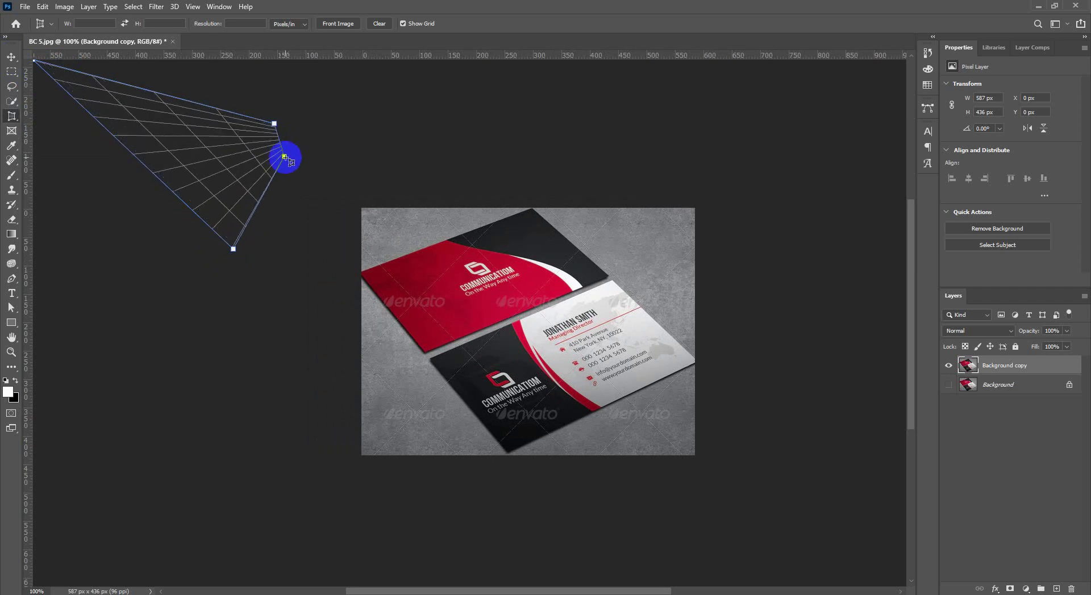
key(Escape)
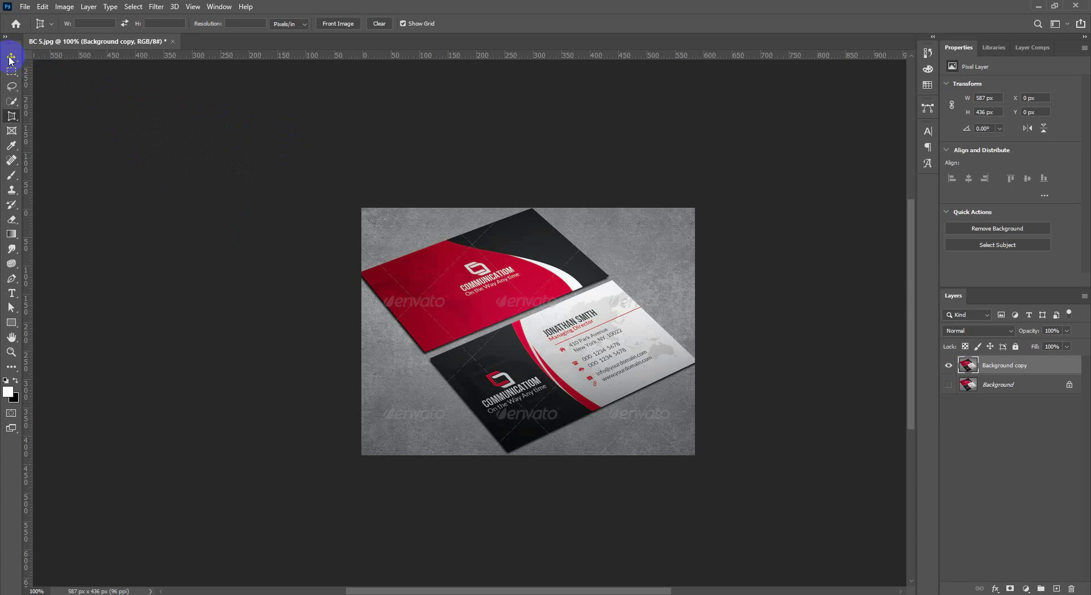
key(v)
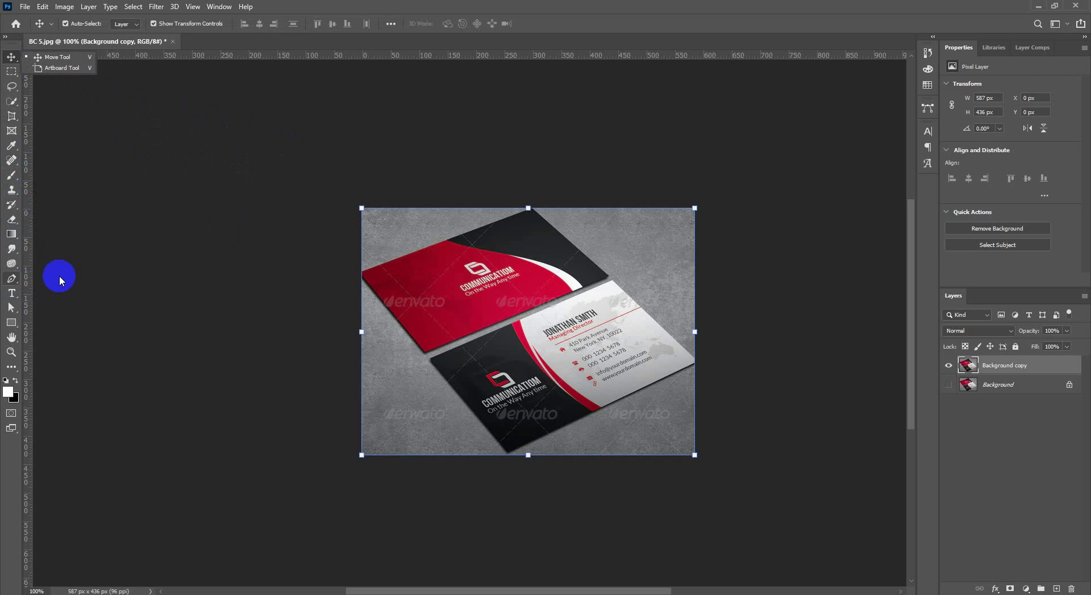
click(458, 312)
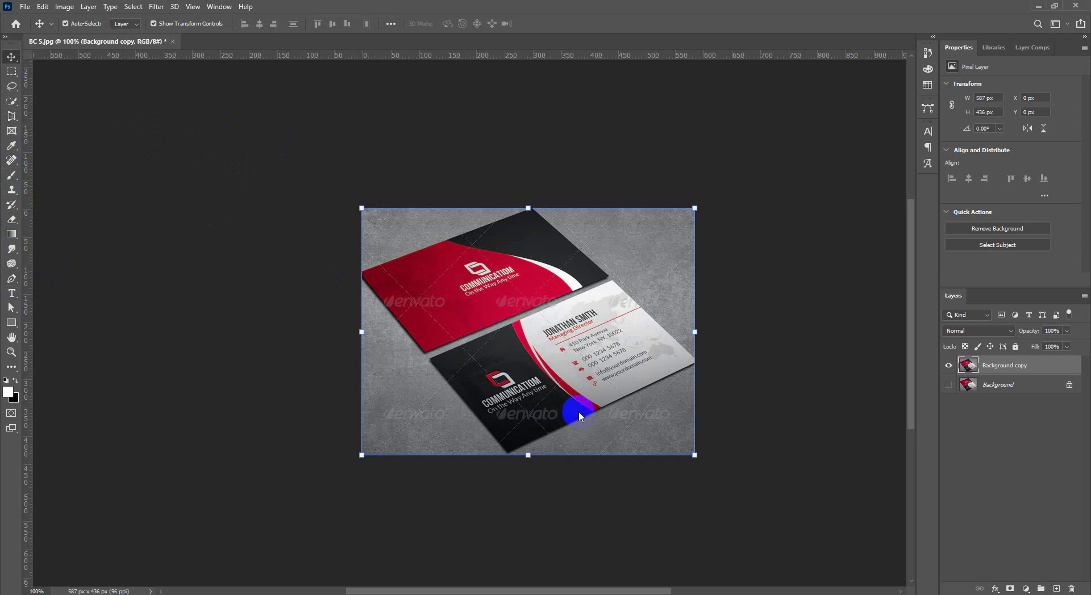
key(p)
key(p)
scroll(585, 423, up, 1)
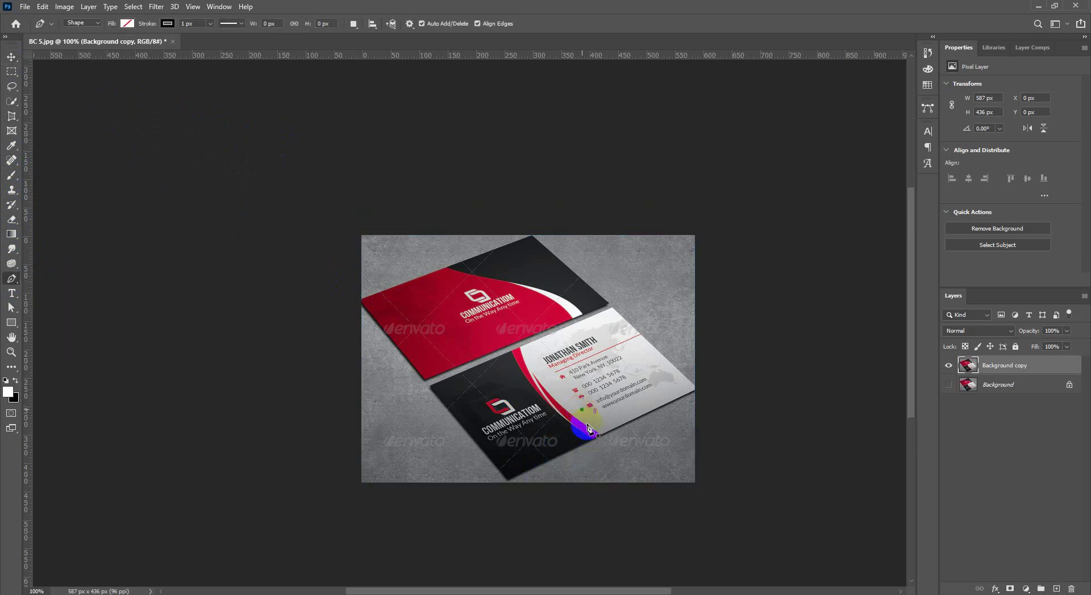
click(591, 458)
scroll(592, 458, up, 1)
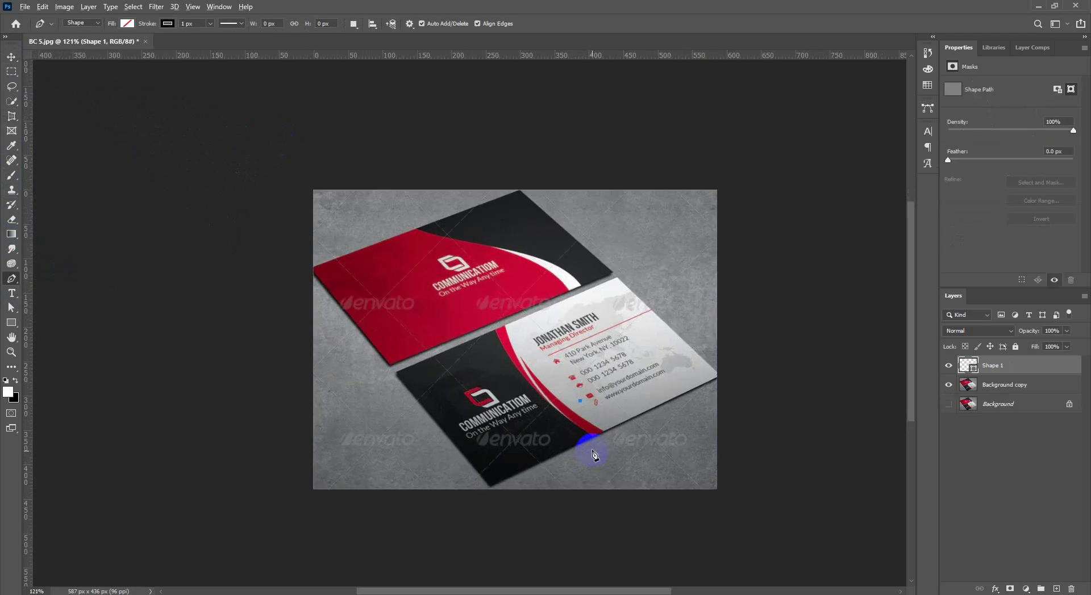
scroll(508, 444, up, 1)
click(377, 376)
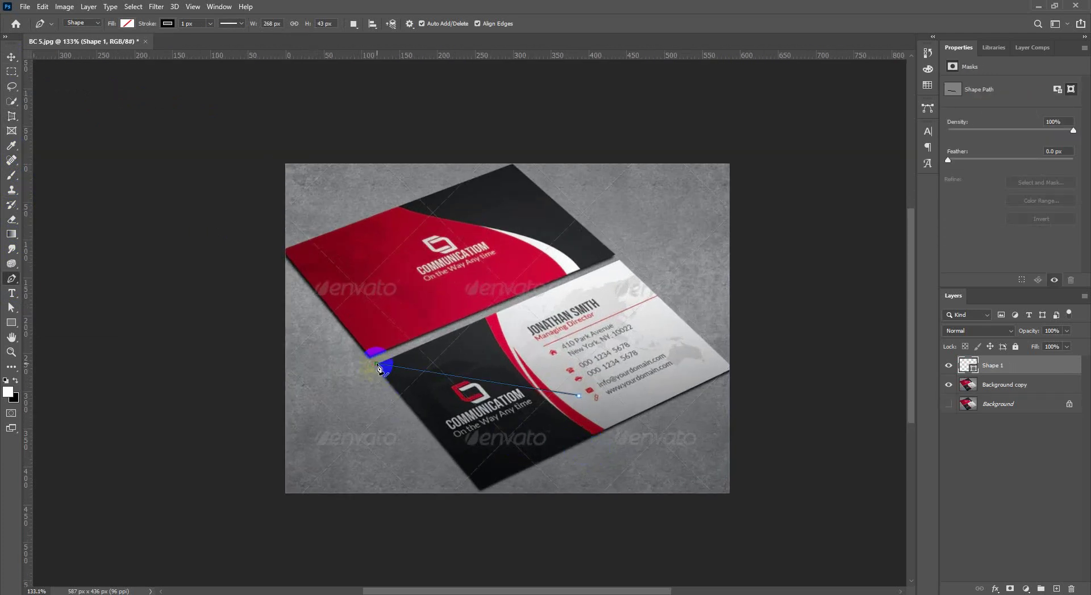
key(ctrl+z)
key(ctrl+z)
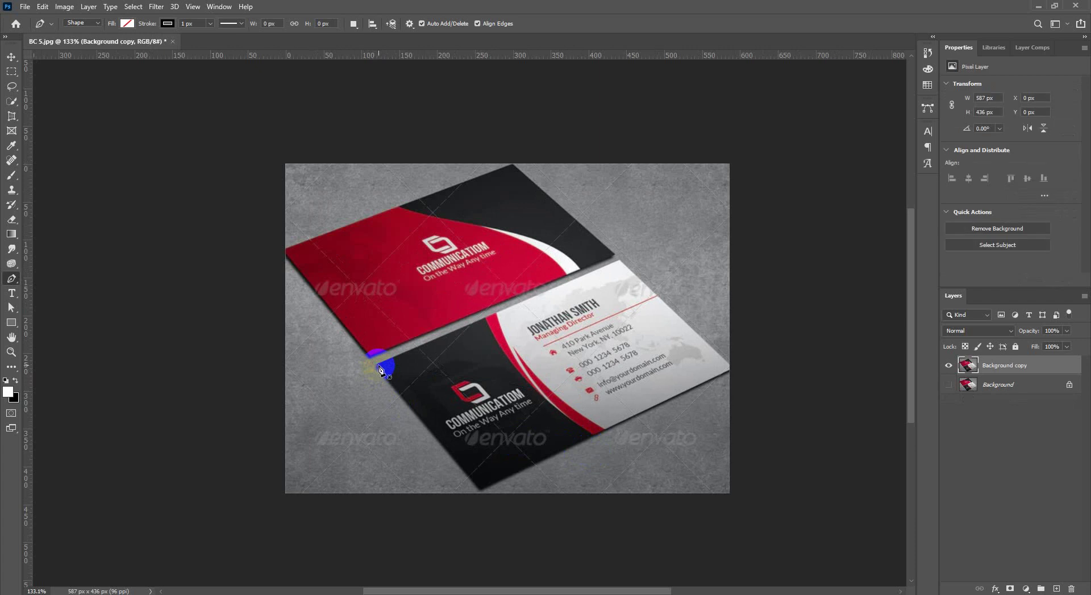
Draw a closed four-corner Pen tool shape tightly around the edges of the lower, black-and-white business card.
click(377, 367)
click(477, 494)
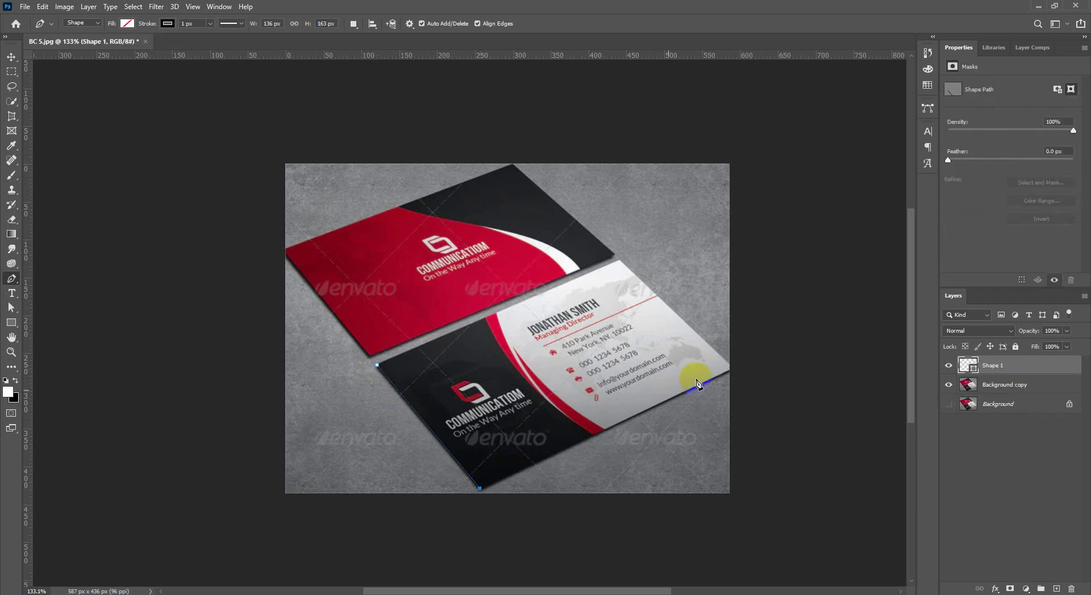
click(730, 373)
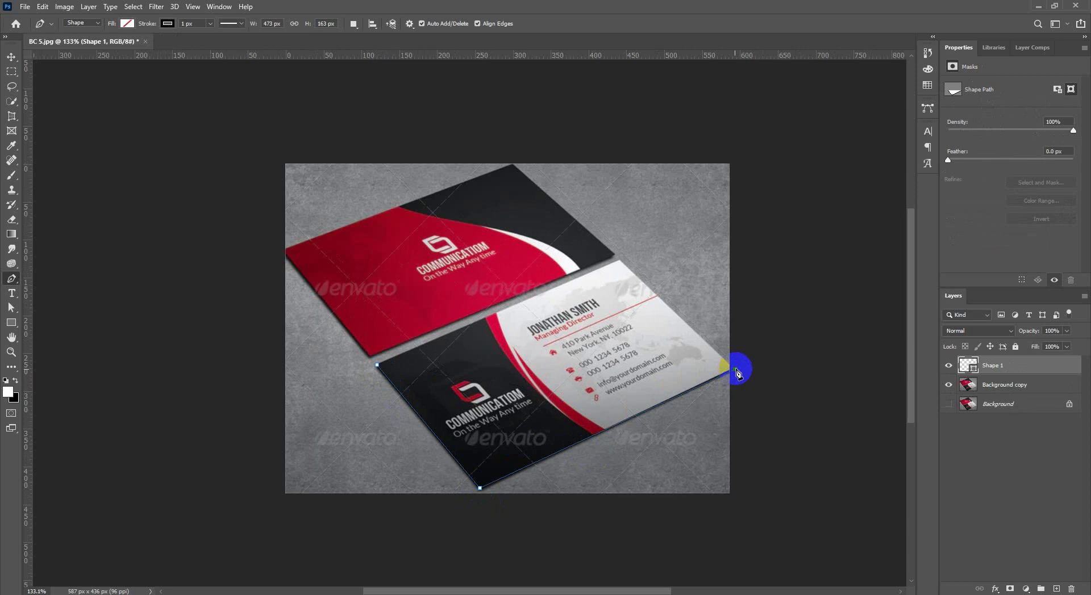
click(620, 260)
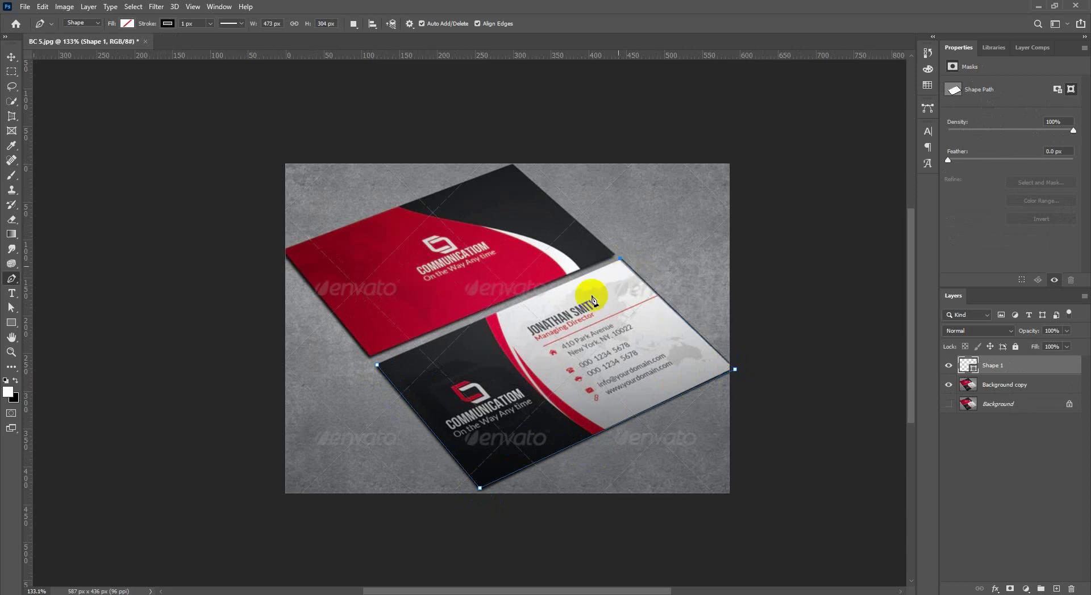
click(377, 366)
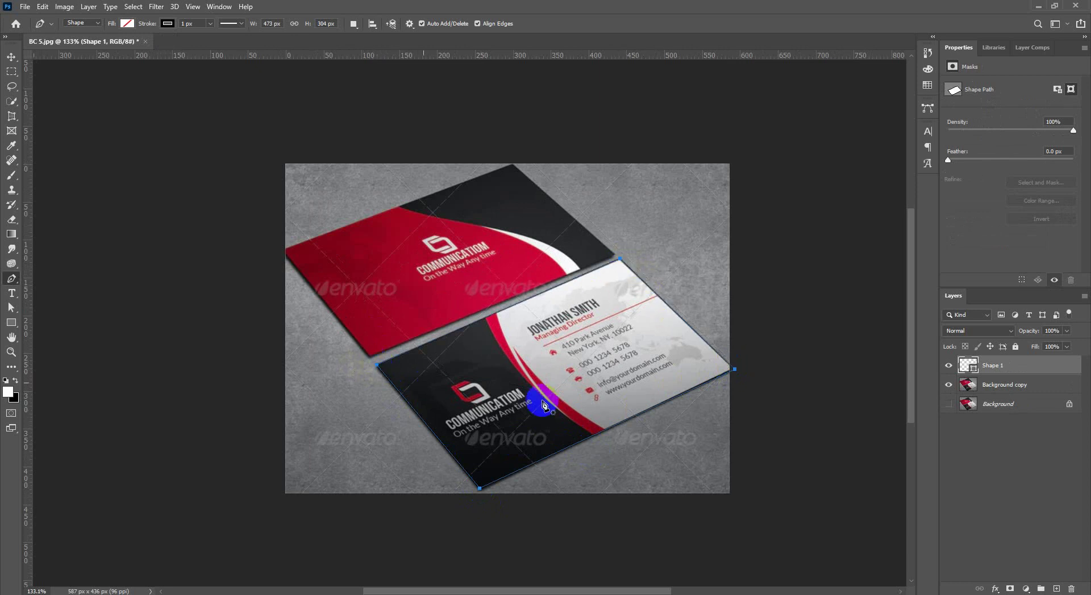
click(11, 57)
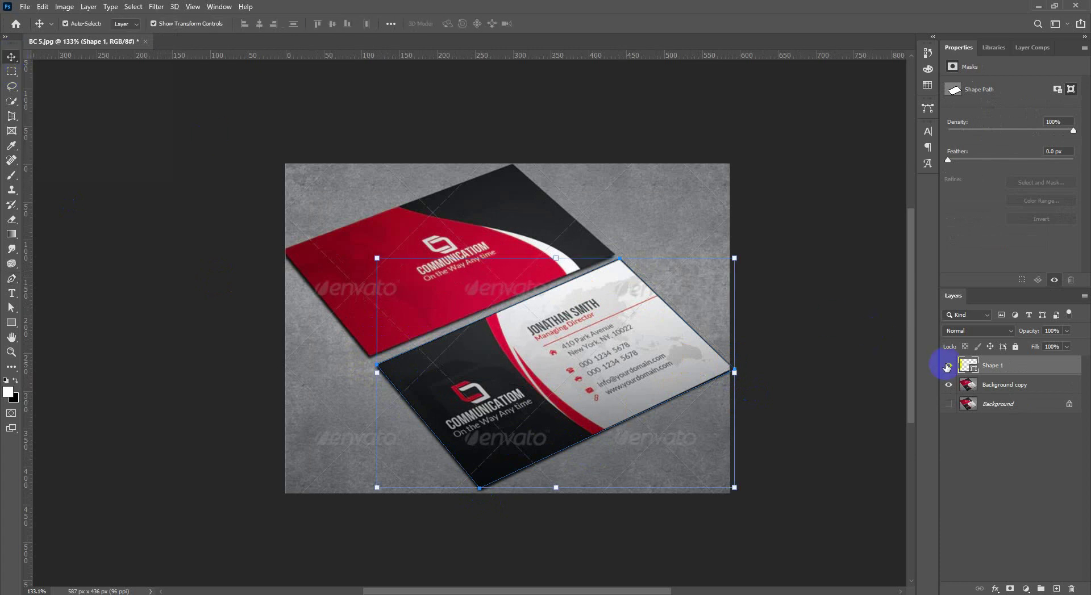
Load the Shape 1 outline as a selection and make the Background copy layer active.
alt+click(967, 367)
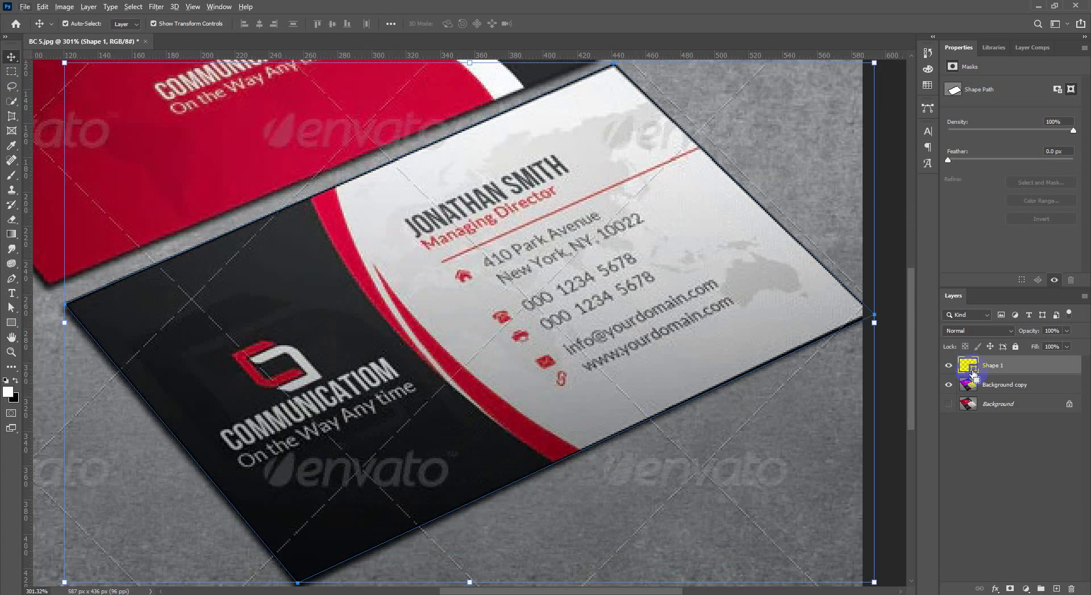
ctrl+click(972, 372)
click(1002, 385)
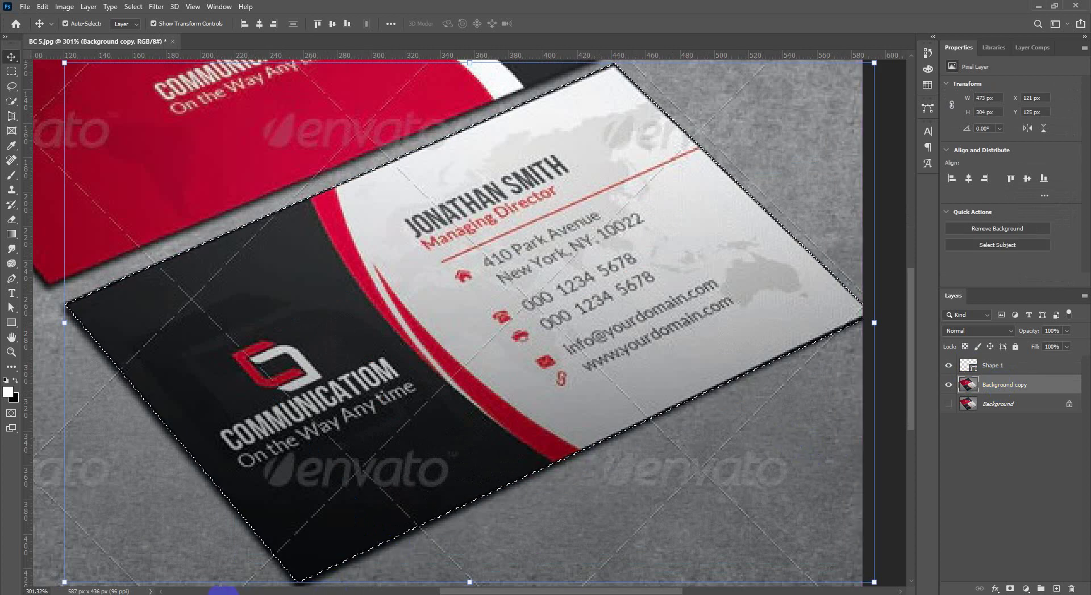
Switch to Illustrator to examine the Horizontal BC Format.ai card template, and return to the Background copy layer in Photoshop.
click(221, 594)
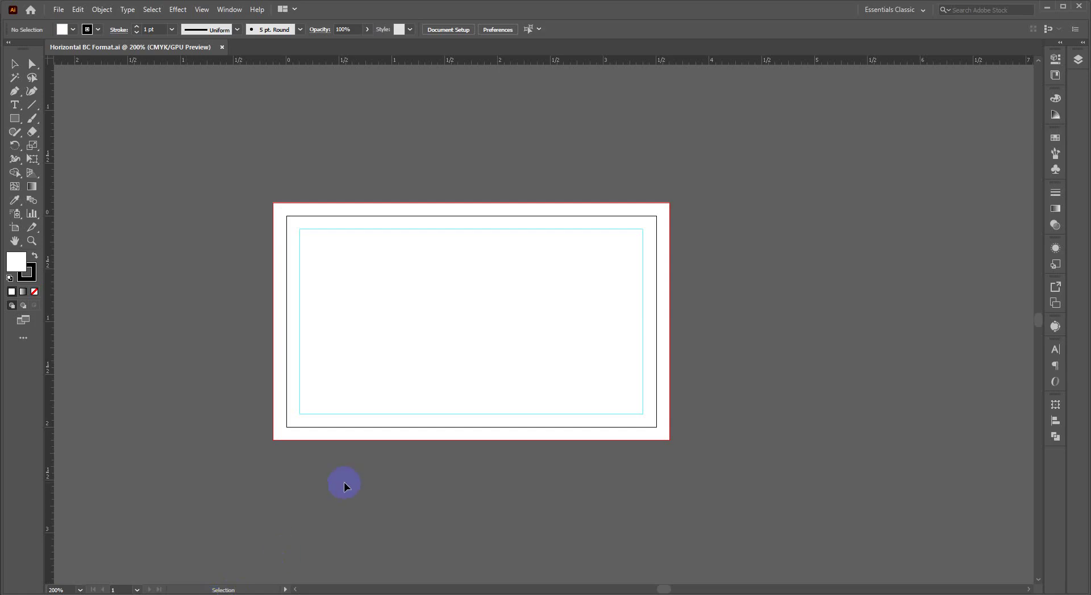
drag(353, 500, 676, 446)
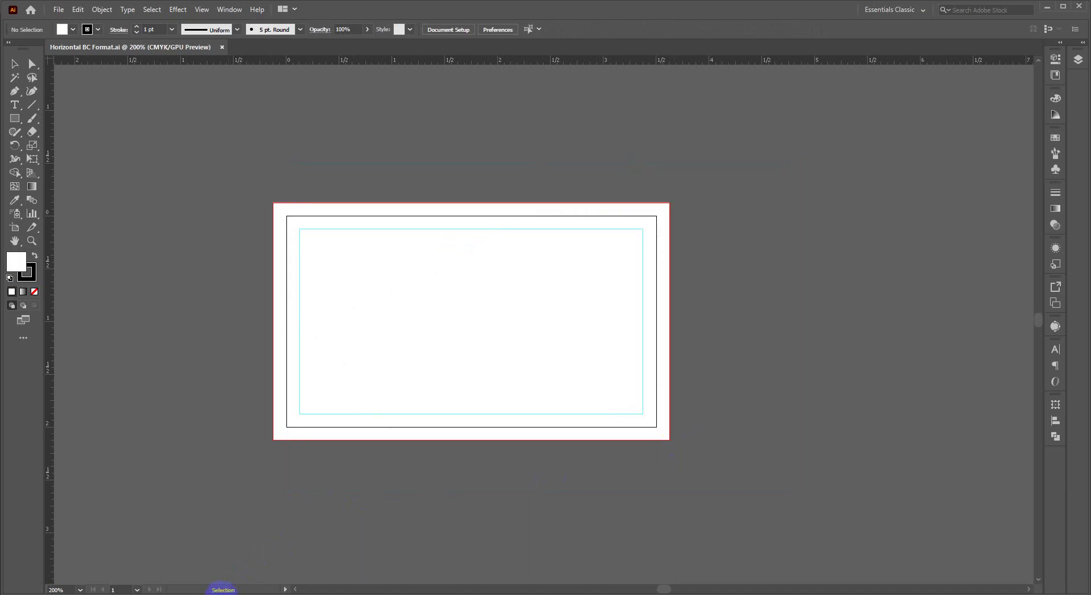
click(239, 593)
click(998, 388)
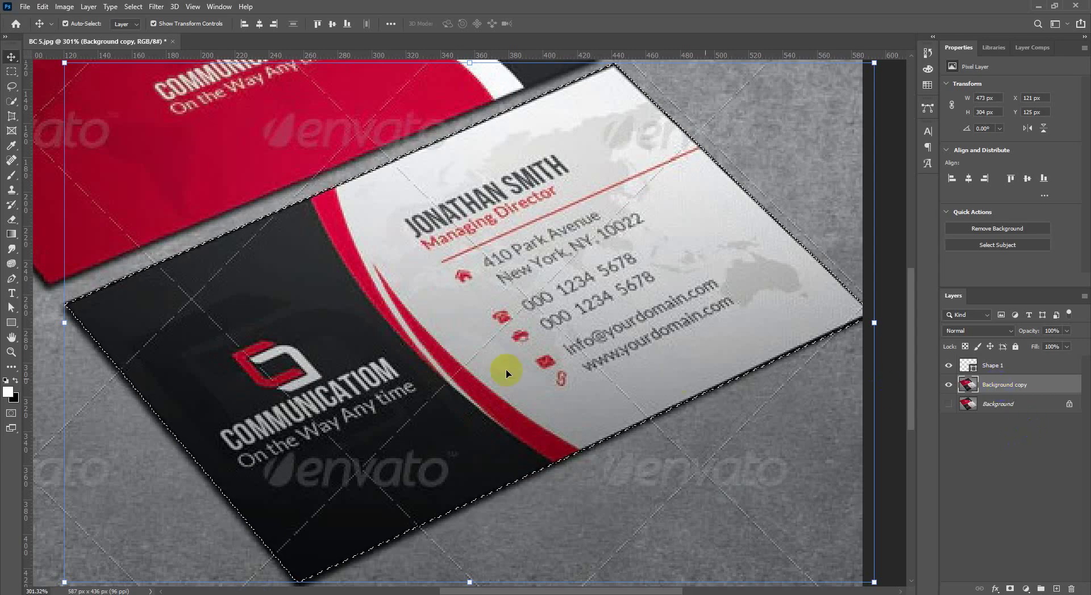
Copy the selected business card from Background copy onto a new layer and hide the Background copy layer.
key(ctrl)
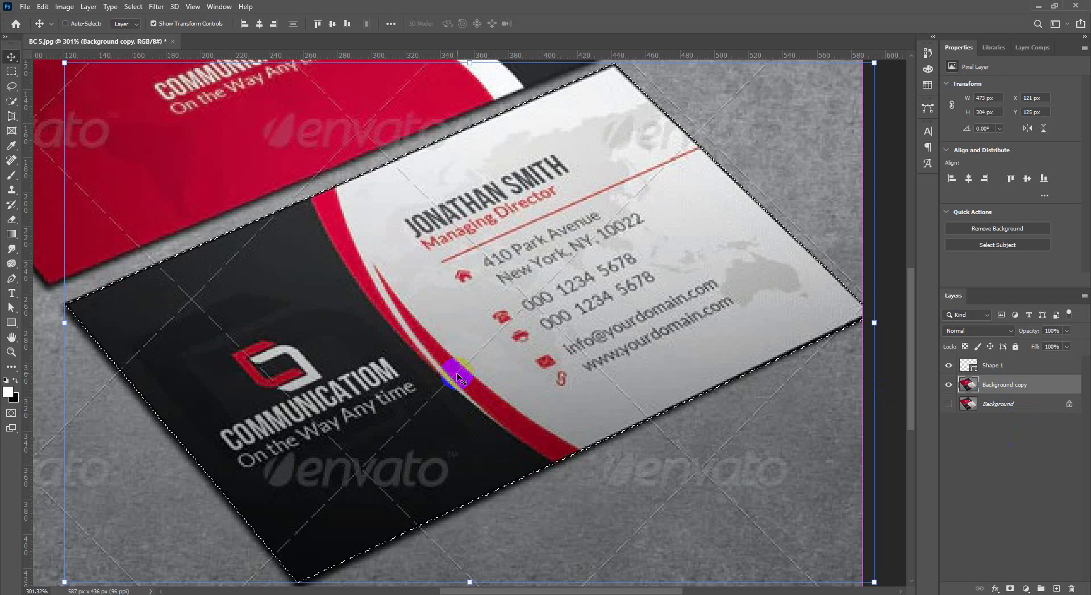
scroll(462, 368, down, 2)
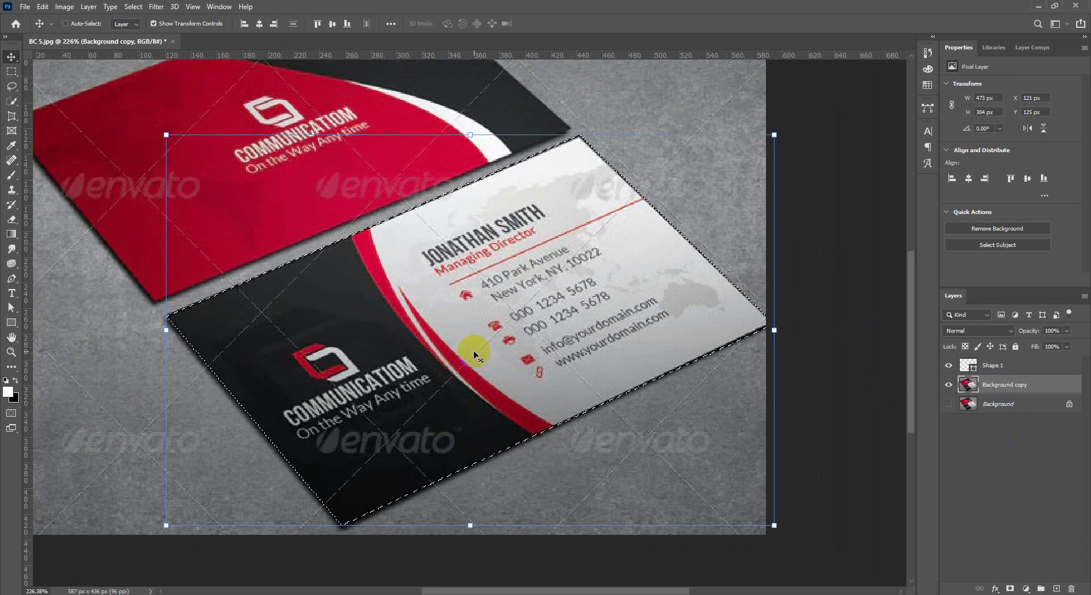
key(ctrl+j)
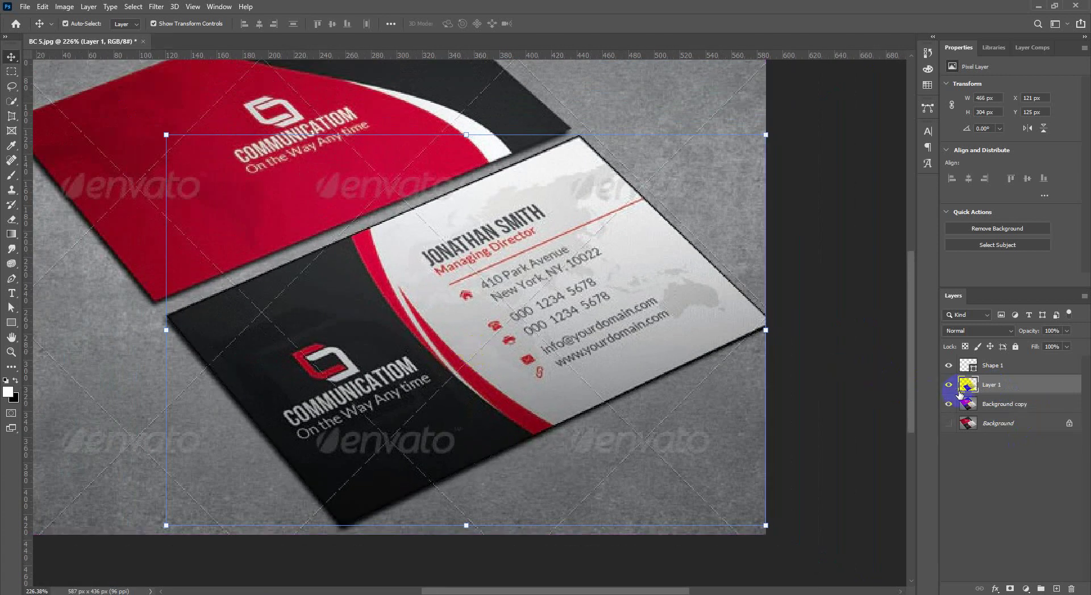
click(948, 404)
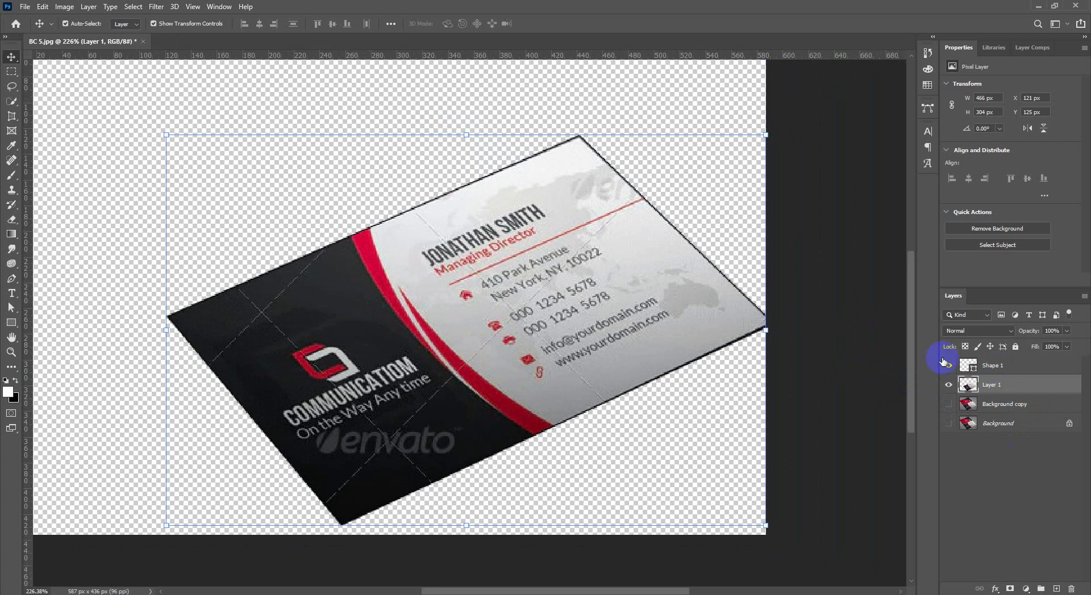
scroll(464, 333, down, 3)
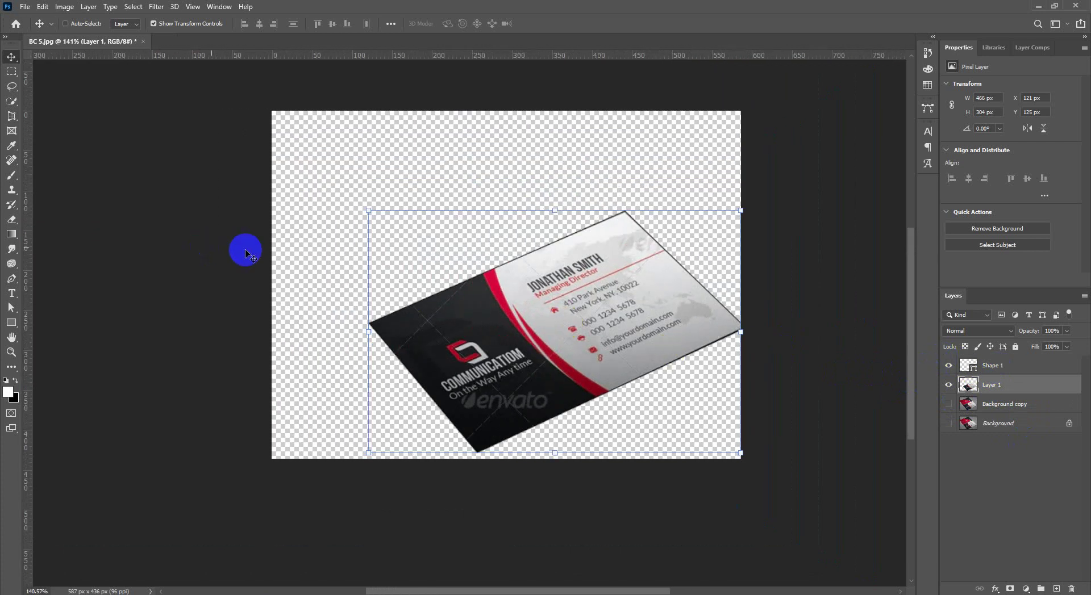
Move the card on Layer 1 off its drawn outline, into the upper-left area of the canvas.
scroll(632, 333, up, 2)
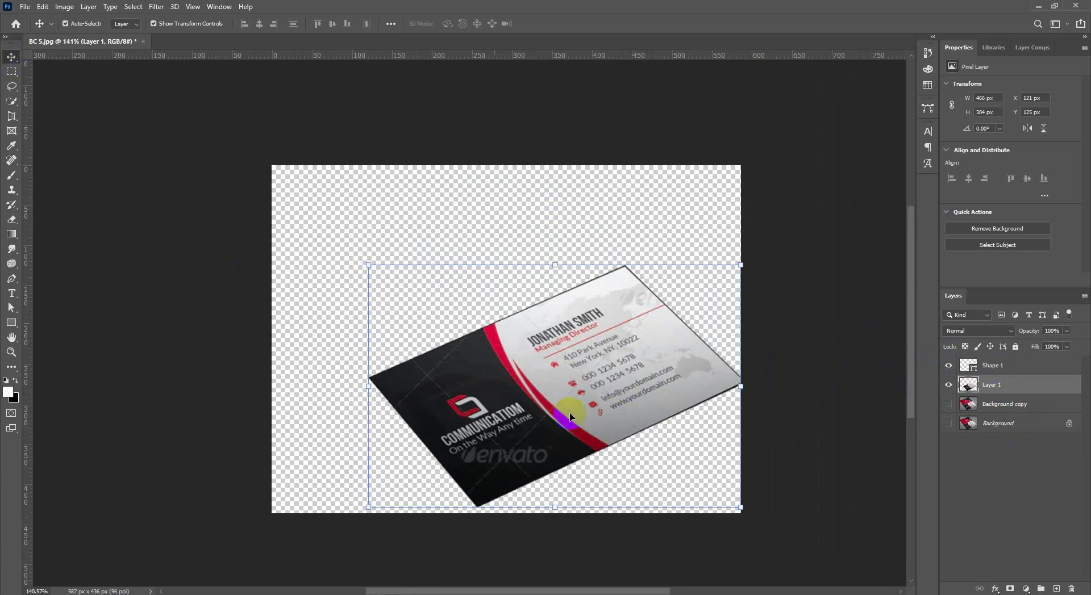
drag(559, 418, 512, 319)
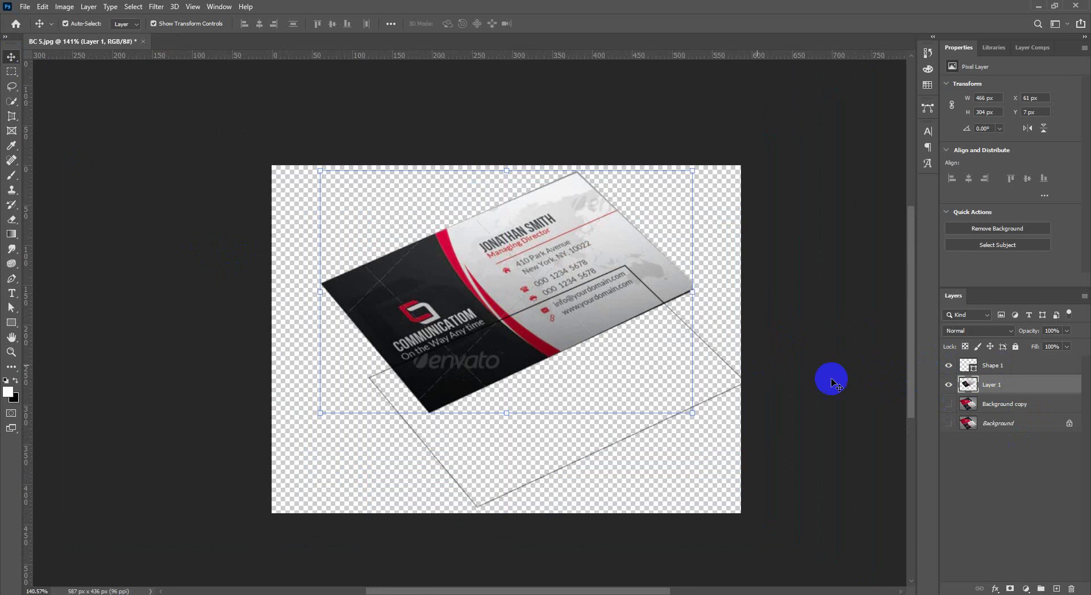
drag(563, 227, 560, 247)
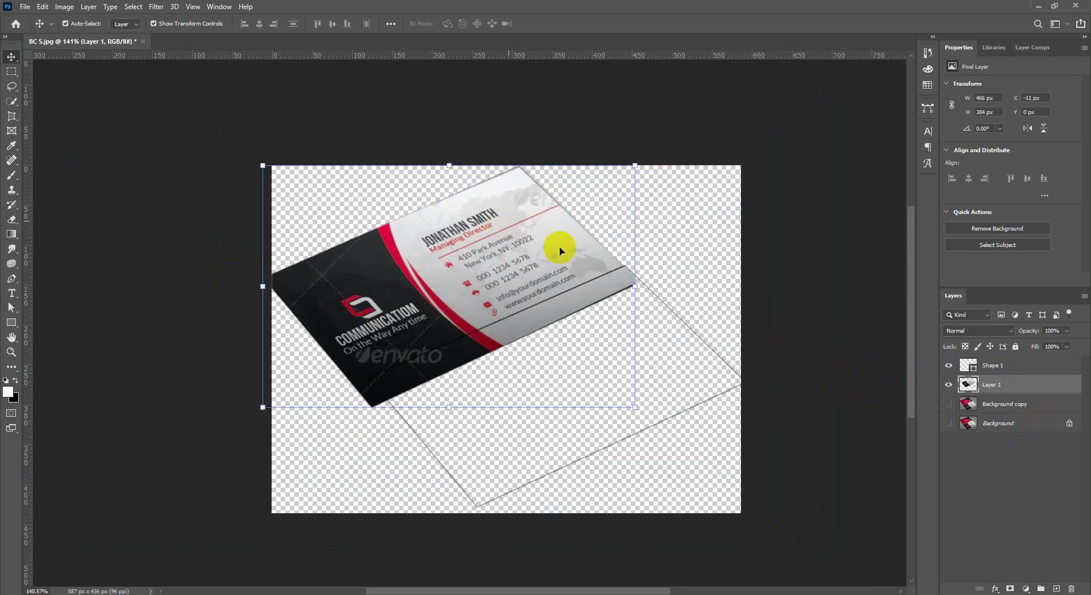
scroll(579, 433, up, 7)
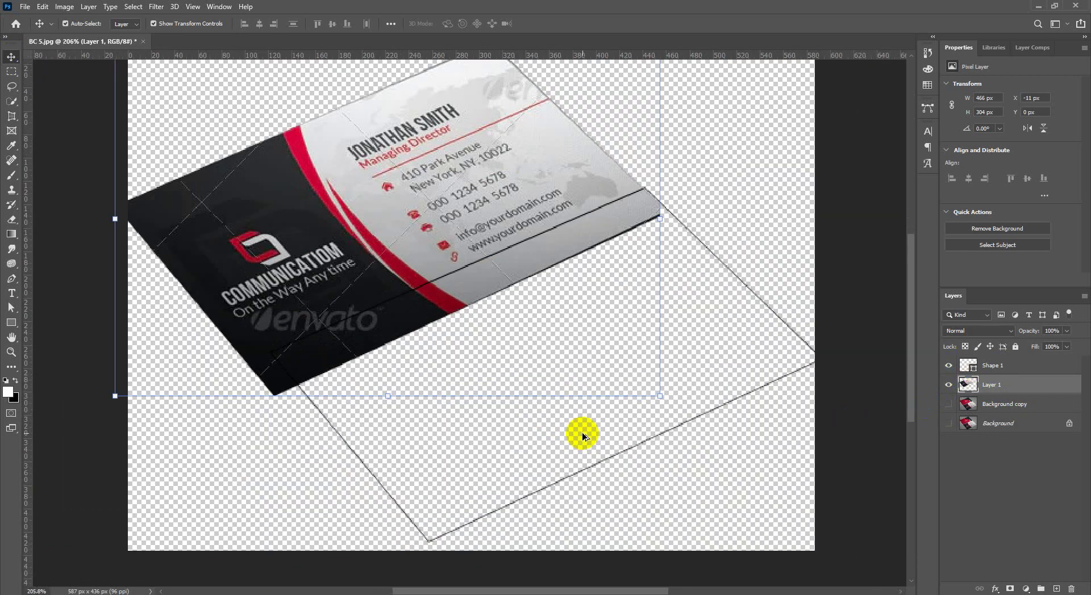
scroll(618, 389, down, 7)
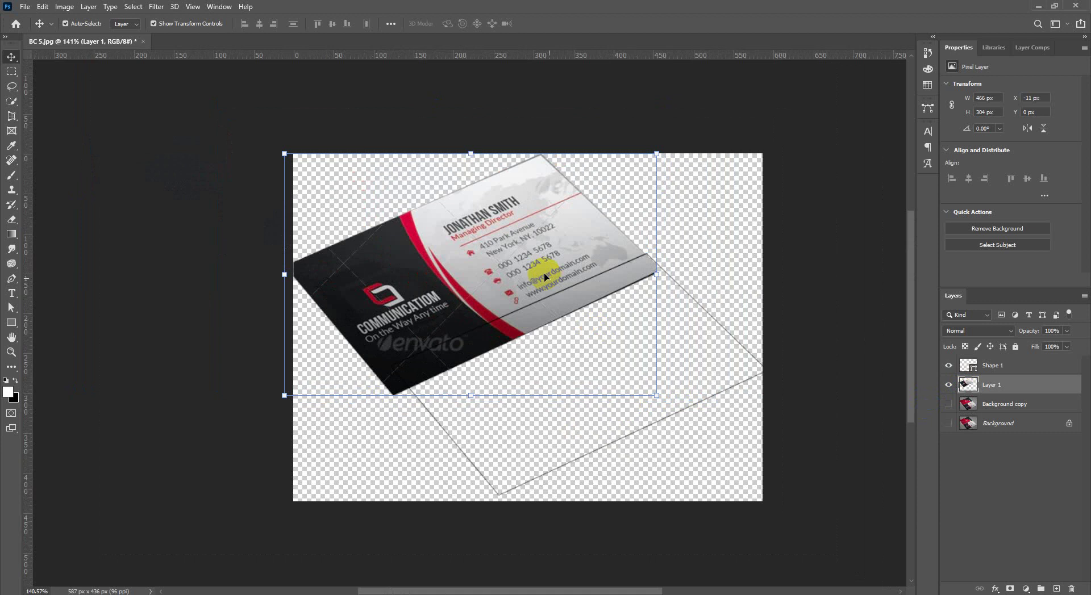
drag(531, 272, 566, 239)
Hide the Shape 1 layer and move the Layer 1 card fully inside the canvas, to about X 26 px, Y 37 px.
click(959, 366)
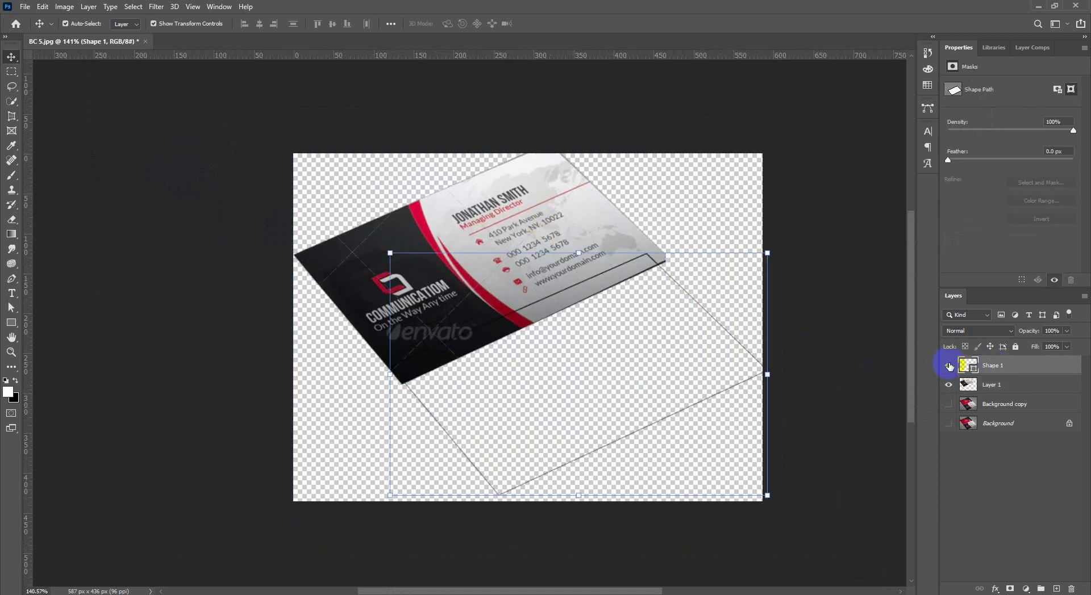
click(948, 366)
scroll(370, 302, up, 2)
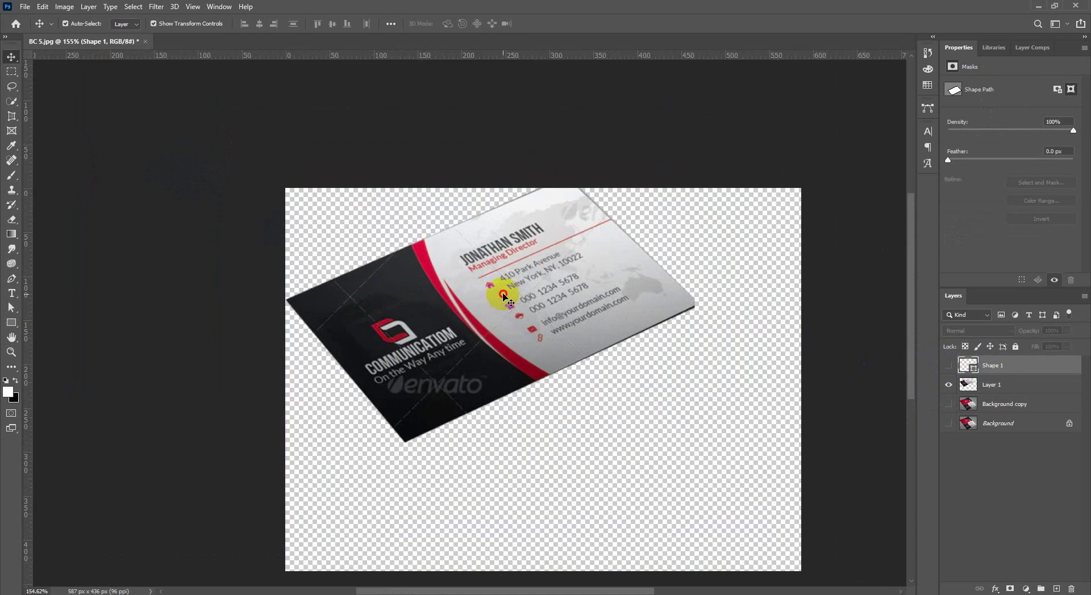
drag(504, 295, 526, 340)
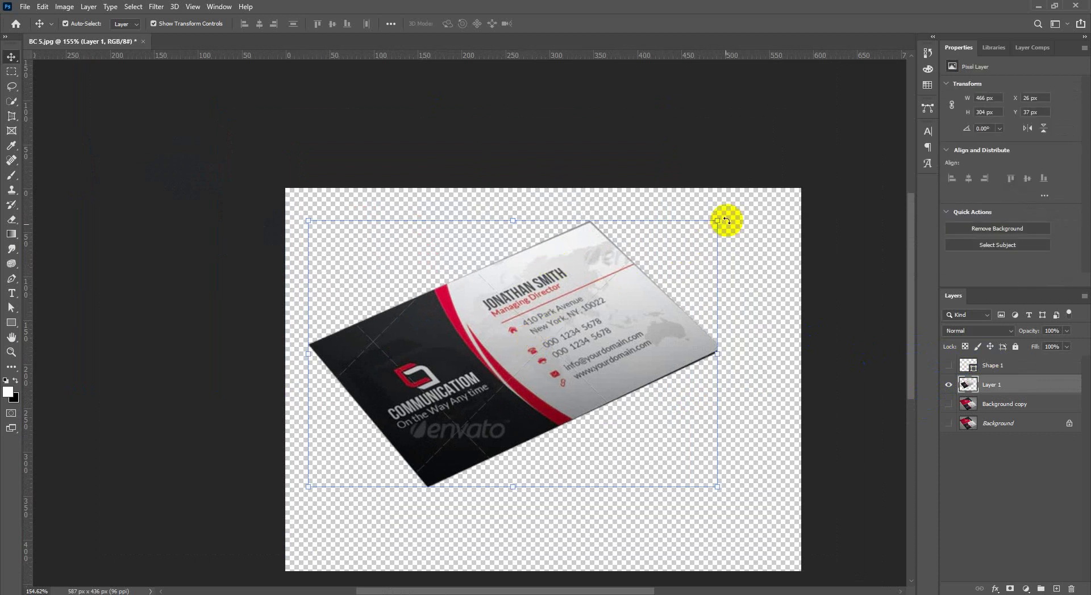
Rotate the Layer 1 card about 24° clockwise and move it to the canvas's upper-left corner, at X -2 px, Y -1 px.
drag(734, 230, 760, 288)
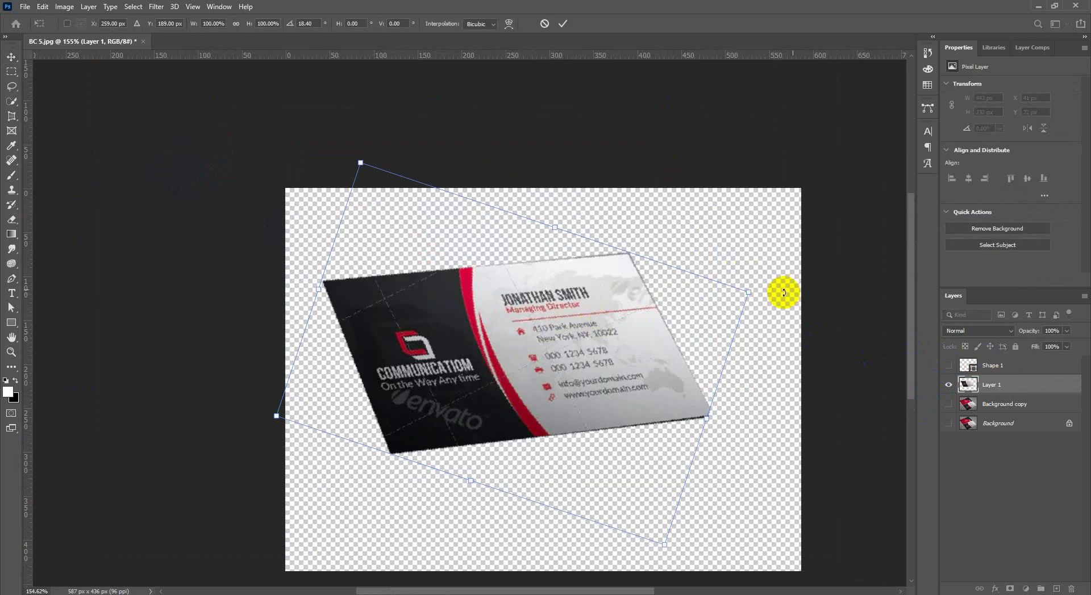
mouse_move(758, 291)
mouse_down()
mouse_move(765, 350)
mouse_move(769, 307)
mouse_up()
drag(565, 331, 513, 256)
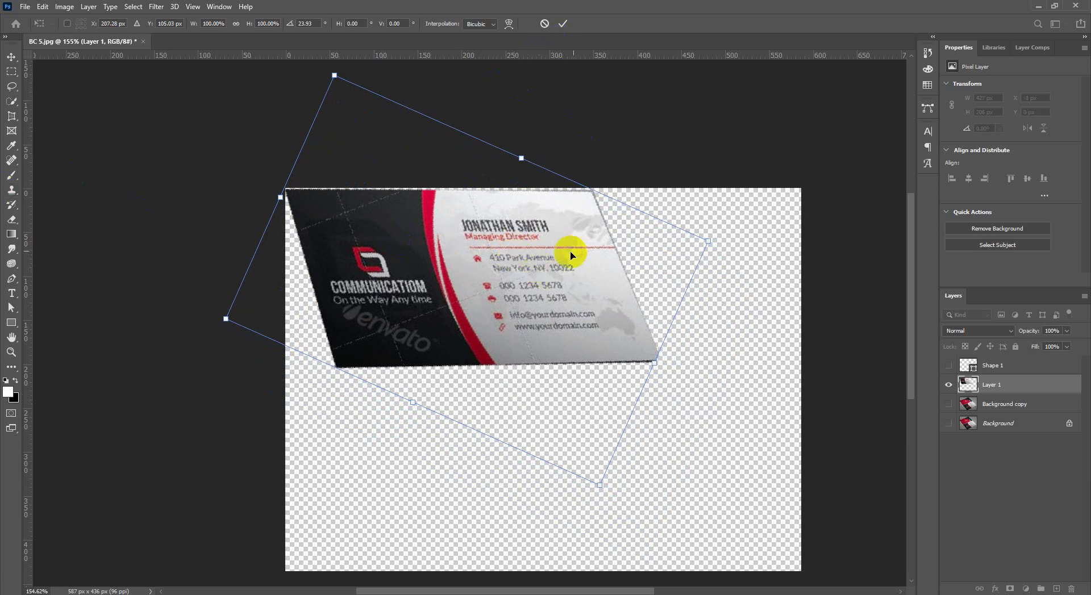
right_click(529, 272)
click(549, 320)
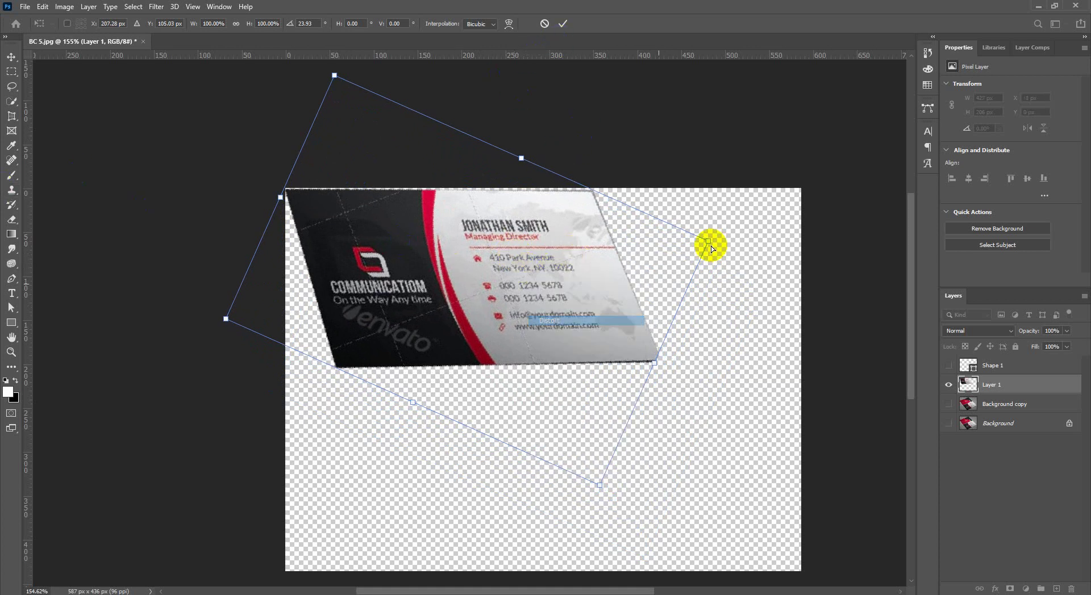
click(563, 33)
Try to distort the Layer 1 card into an upright rectangle by pulling three of its corners outward toward the canvas corners.
right_click(494, 288)
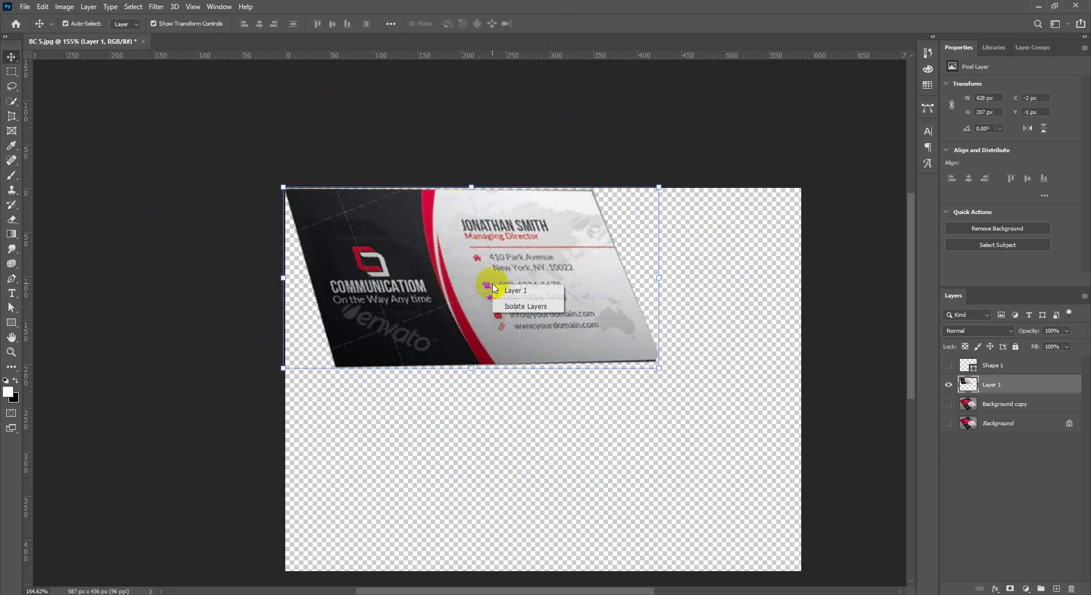
click(468, 287)
click(660, 370)
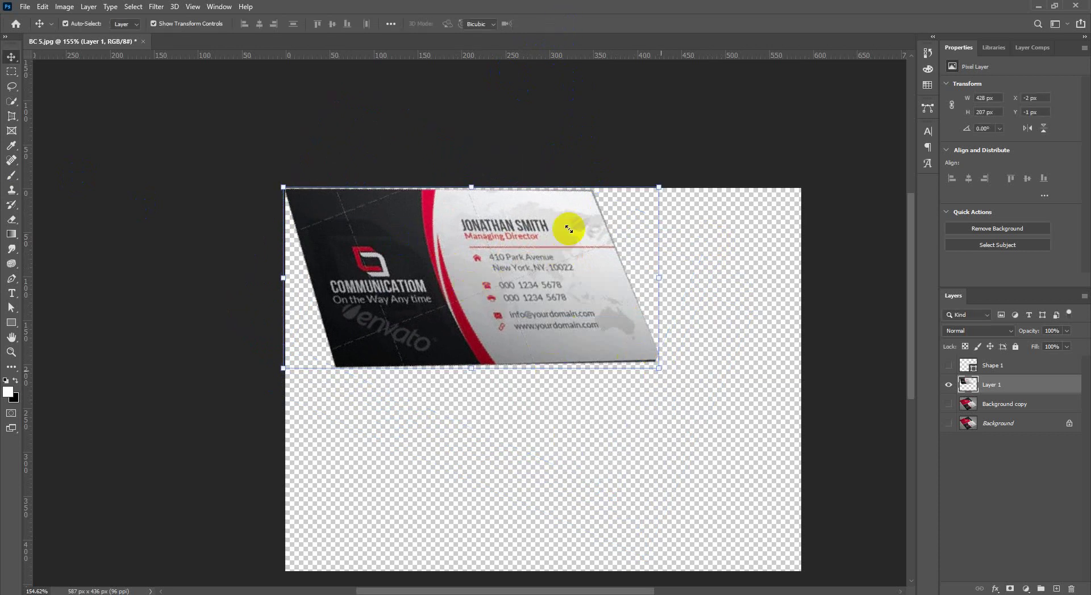
click(568, 229)
right_click(544, 291)
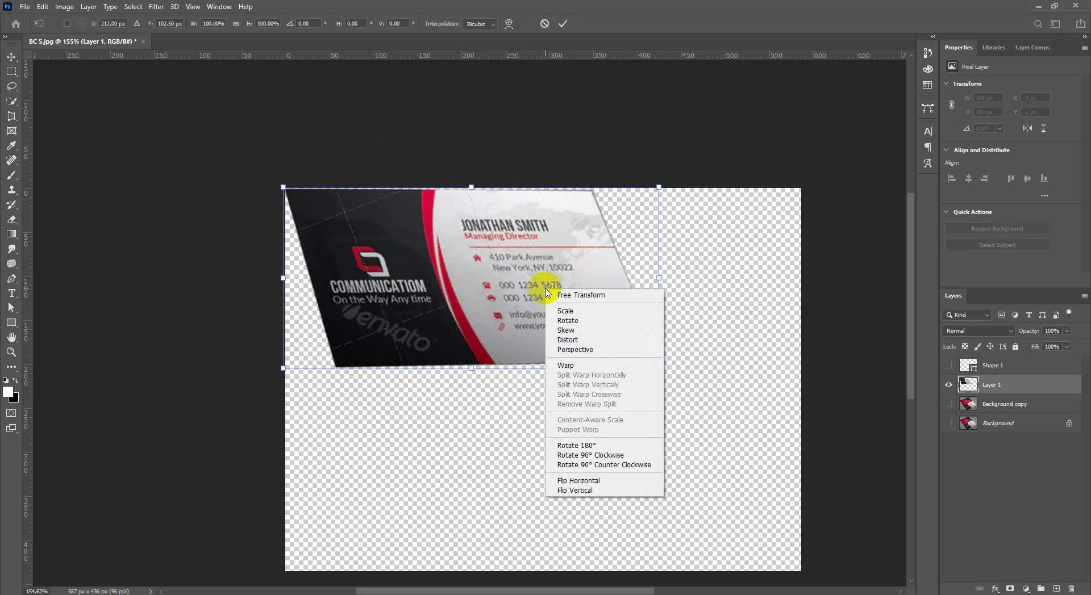
click(585, 336)
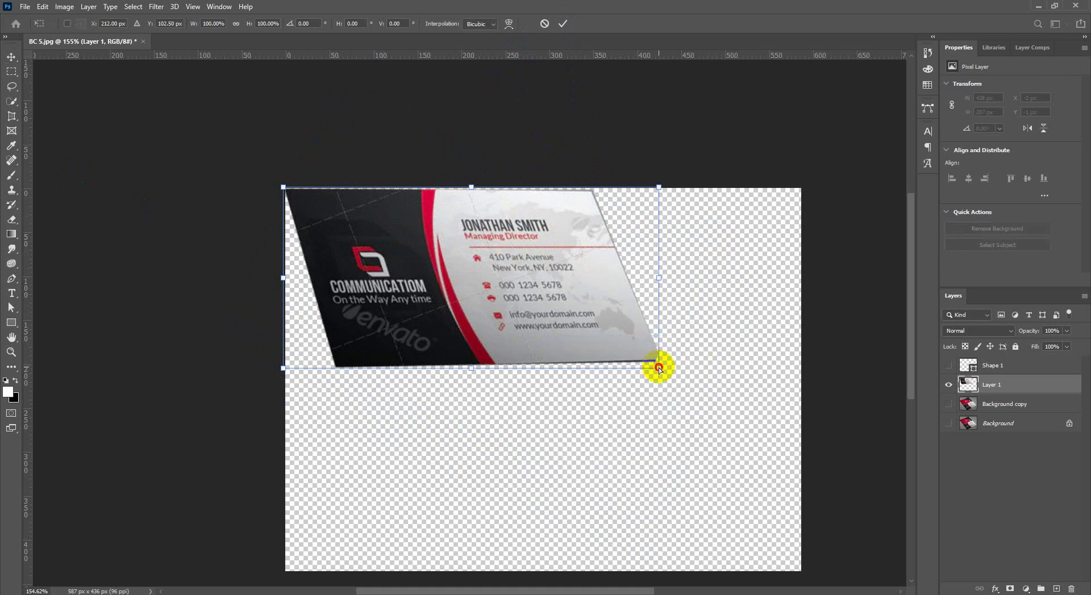
click(282, 371)
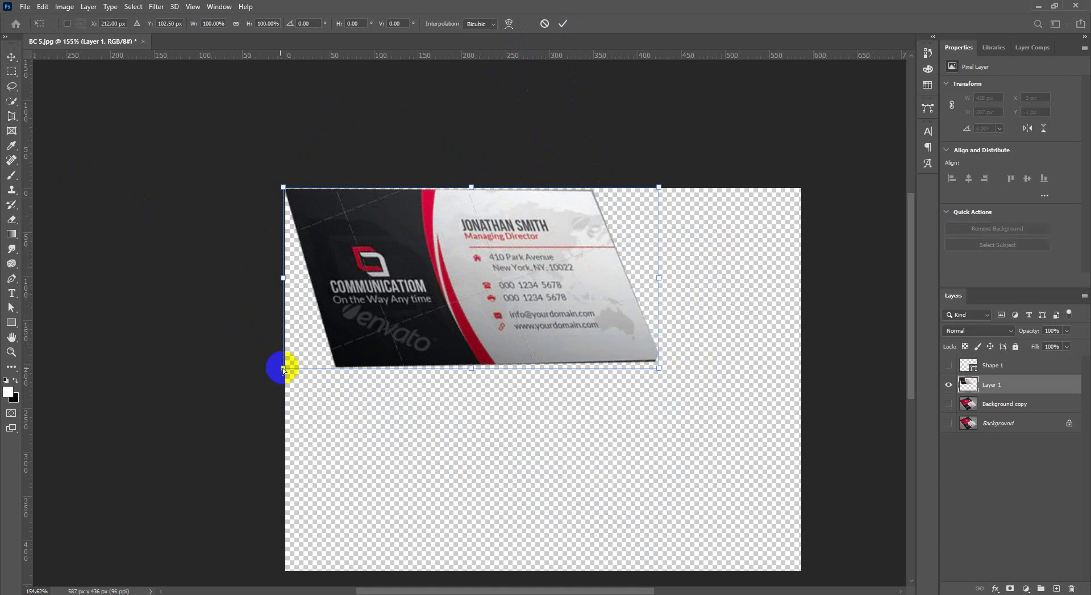
drag(283, 370, 125, 580)
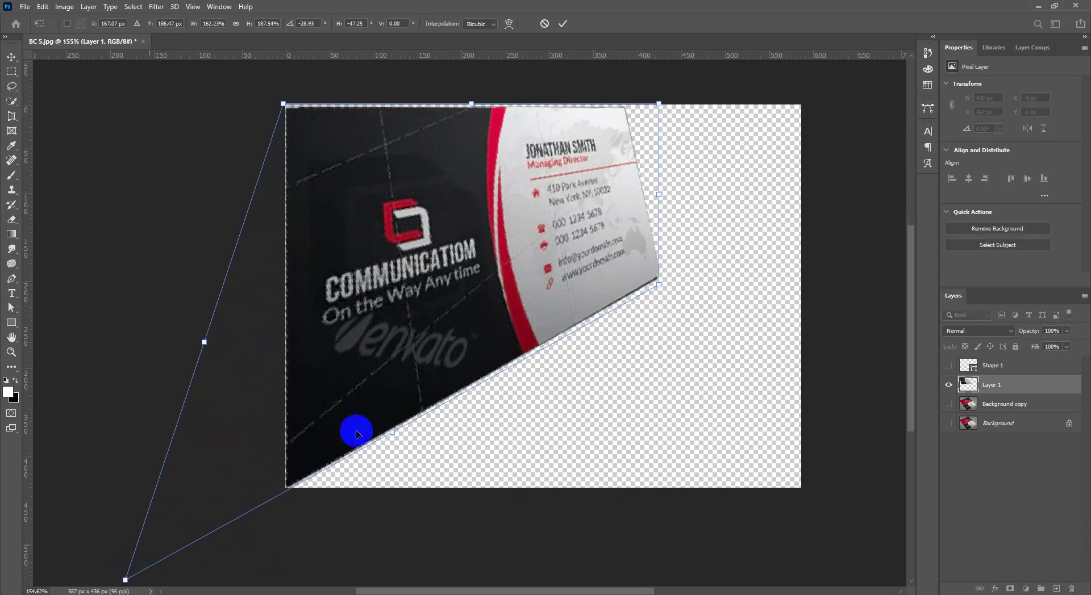
scroll(620, 295, up, 2)
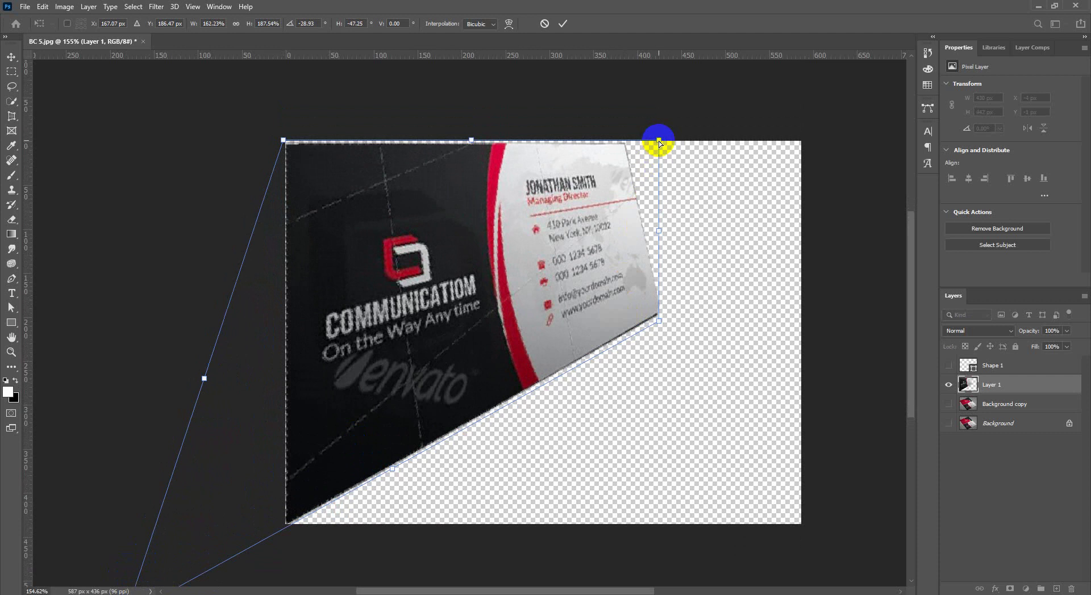
drag(659, 143, 828, 140)
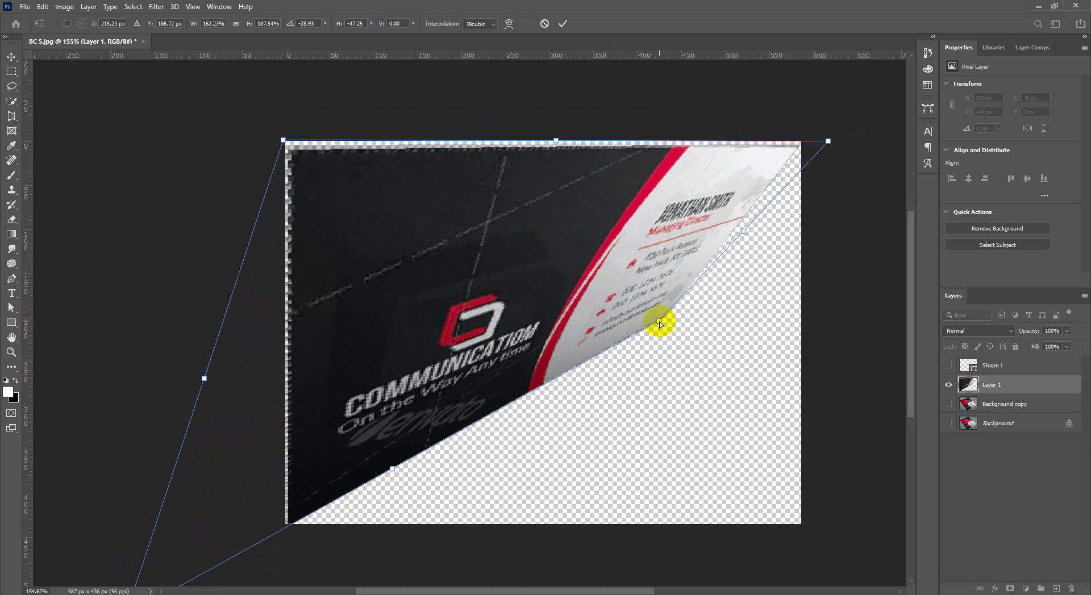
drag(660, 324, 787, 522)
scroll(282, 341, down, 4)
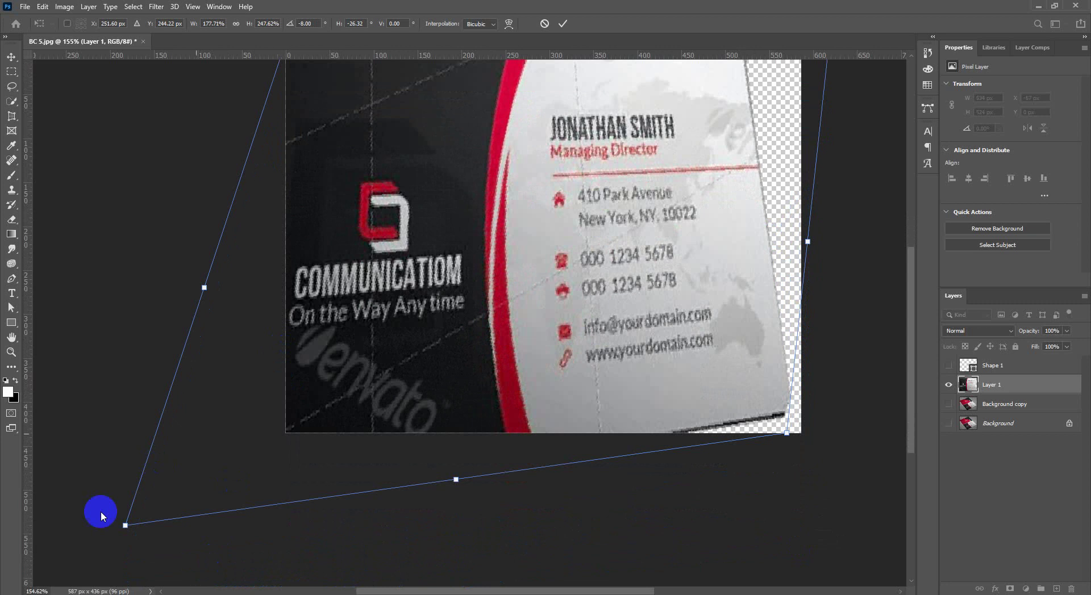
drag(124, 524, 203, 433)
Undo the last corner distortions and cancel the transform of the Layer 1 card.
key(ctrl+z)
scroll(407, 334, up, 2)
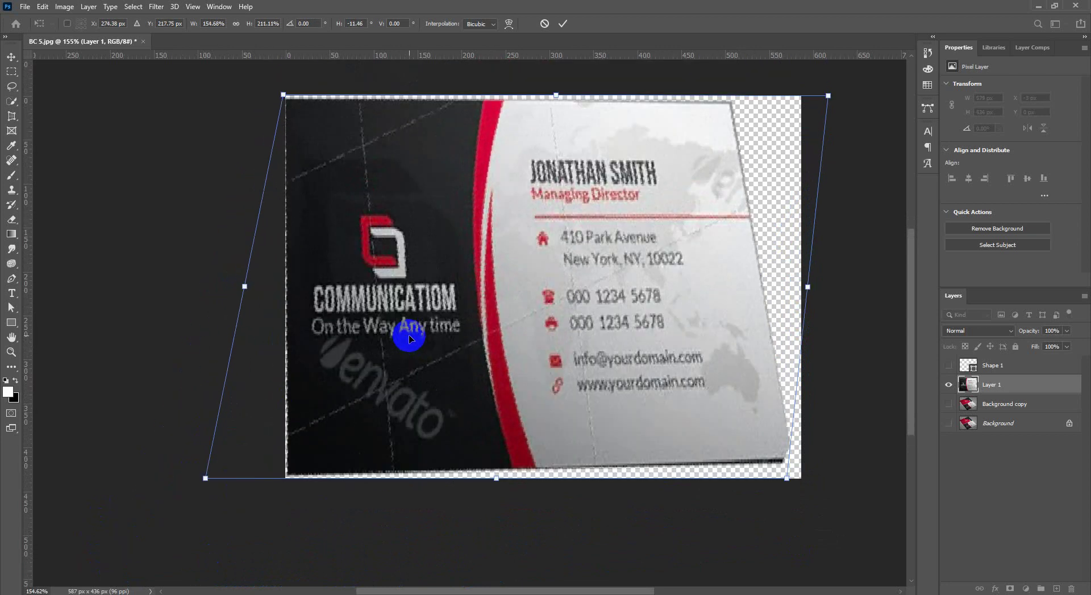
key(ctrl+z)
key(ctrl+z)
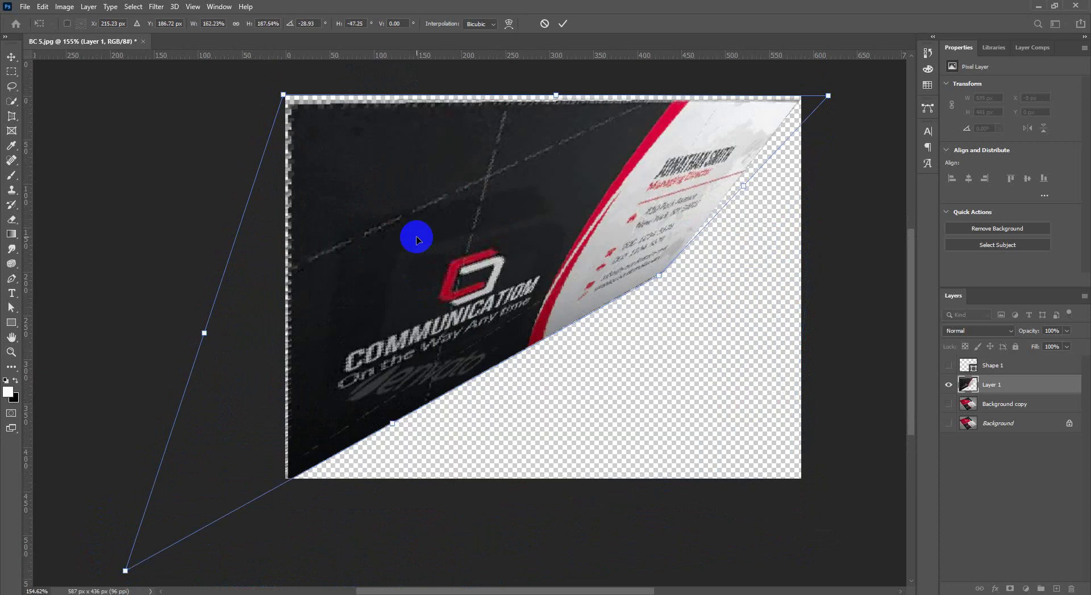
click(545, 24)
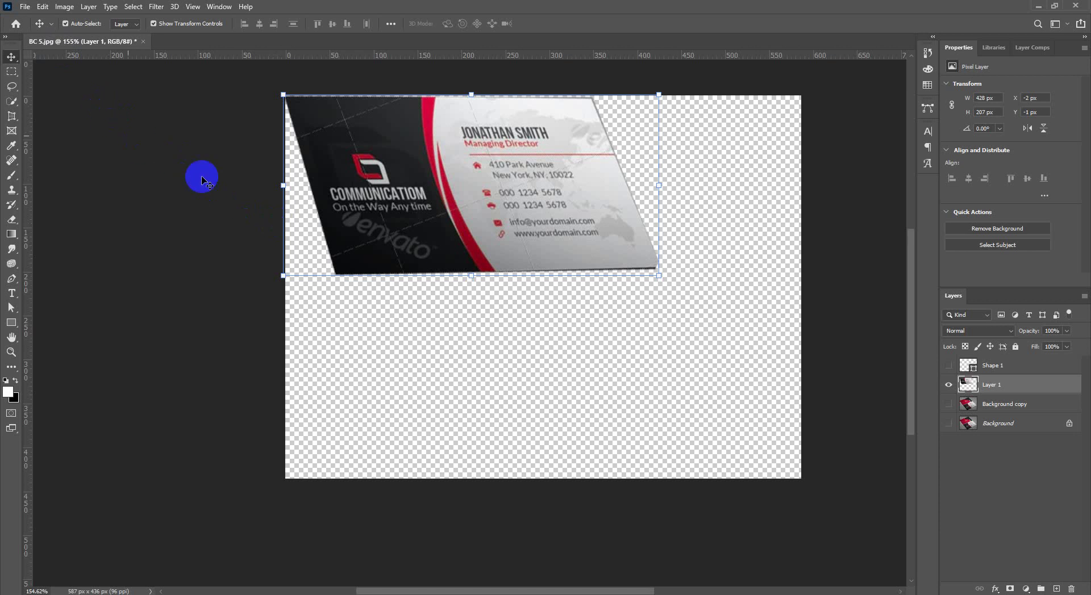
Hide Layer 1 and show the Background copy layer.
scroll(271, 280, up, 1)
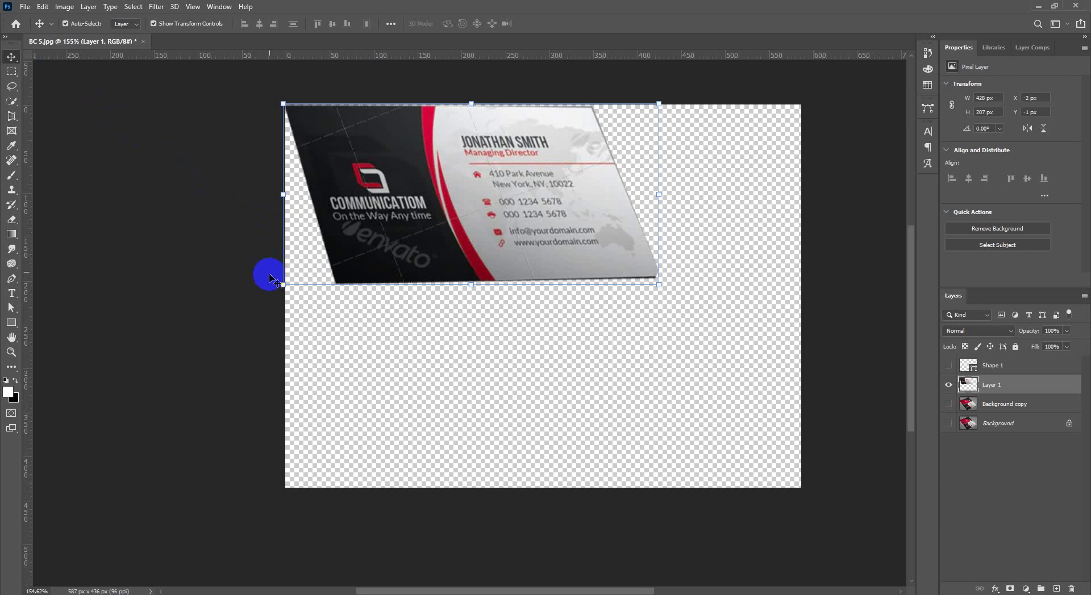
click(947, 386)
click(952, 405)
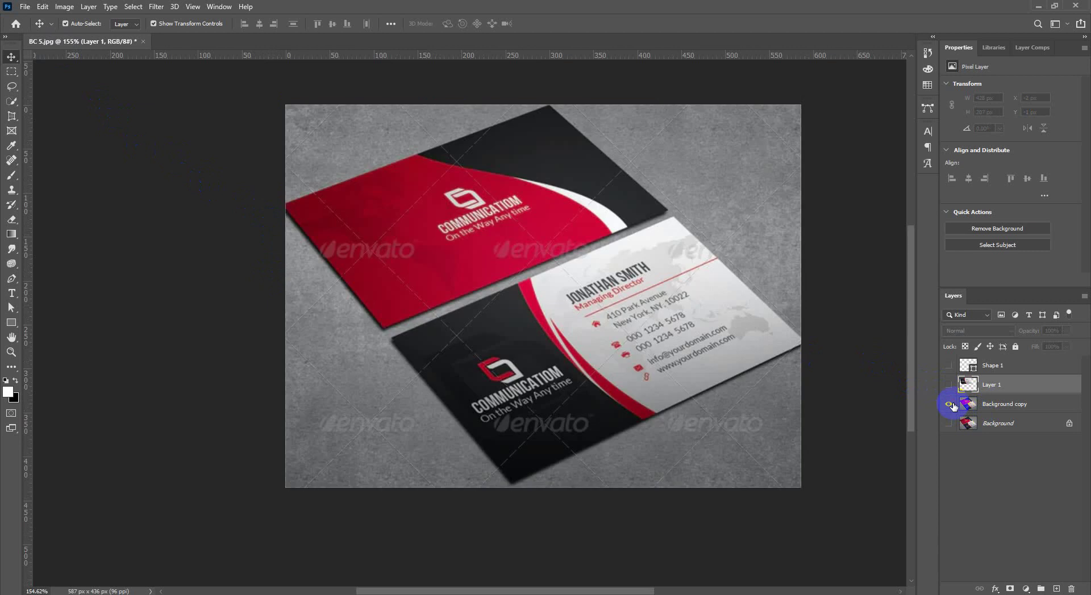
Try a perspective crop around the four corners of the black-and-white business card, and undo it.
click(11, 116)
click(412, 340)
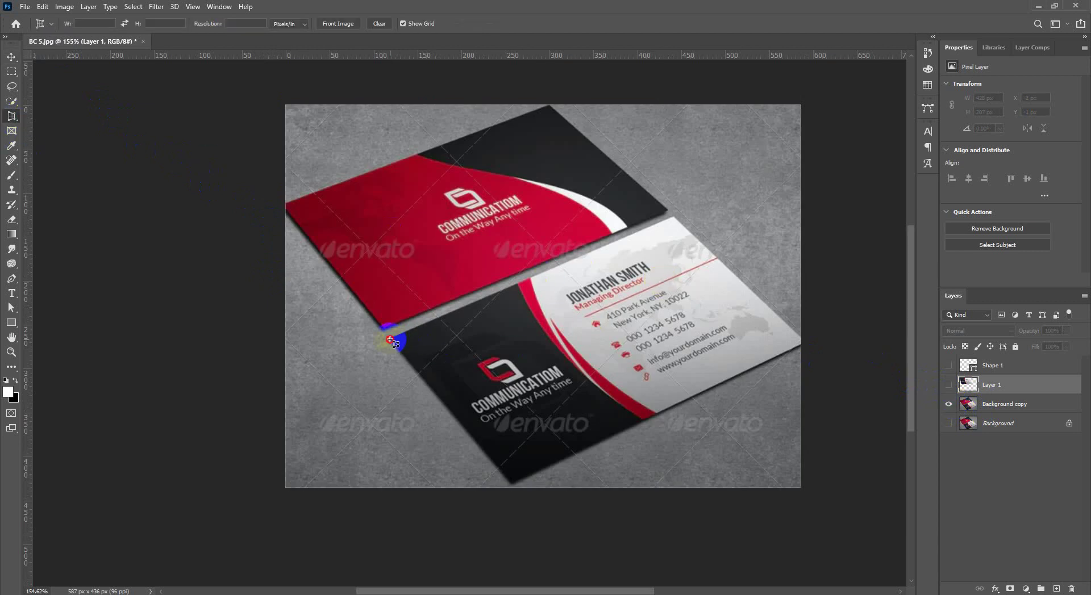
click(389, 340)
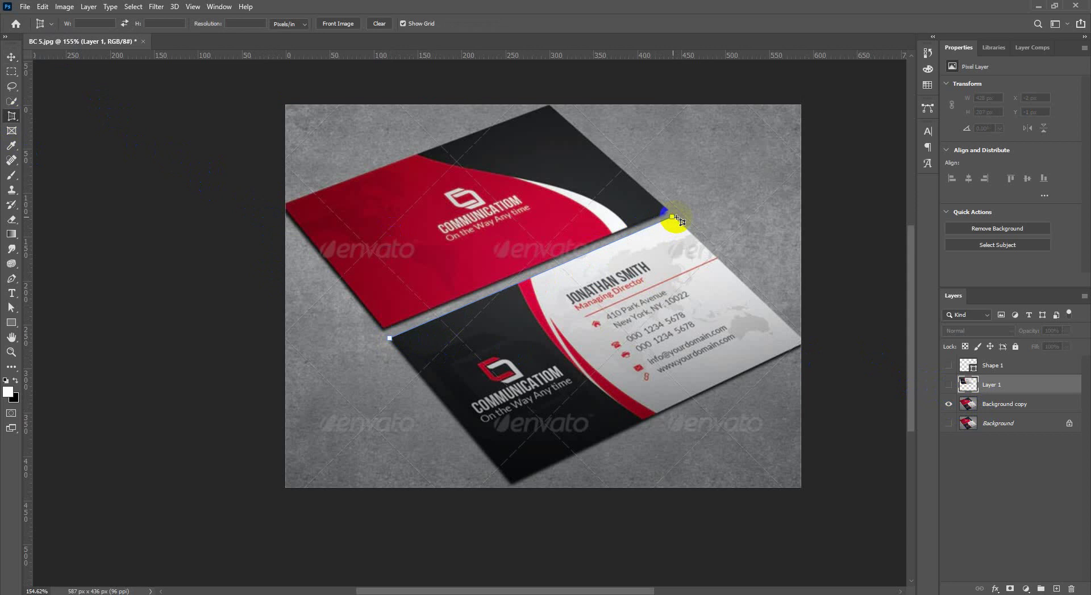
click(800, 340)
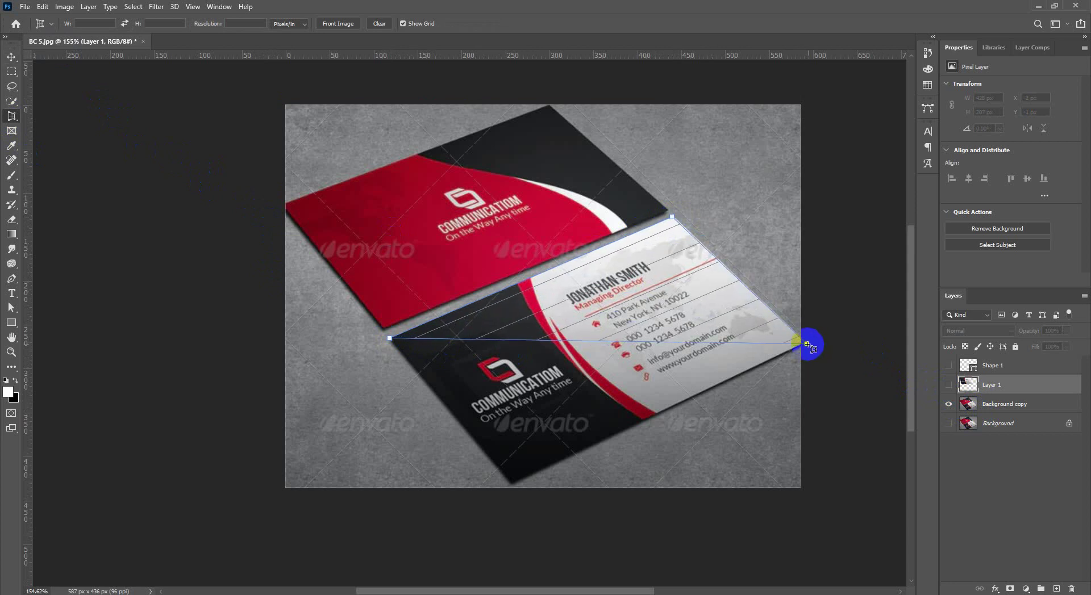
click(508, 485)
drag(509, 485, 509, 487)
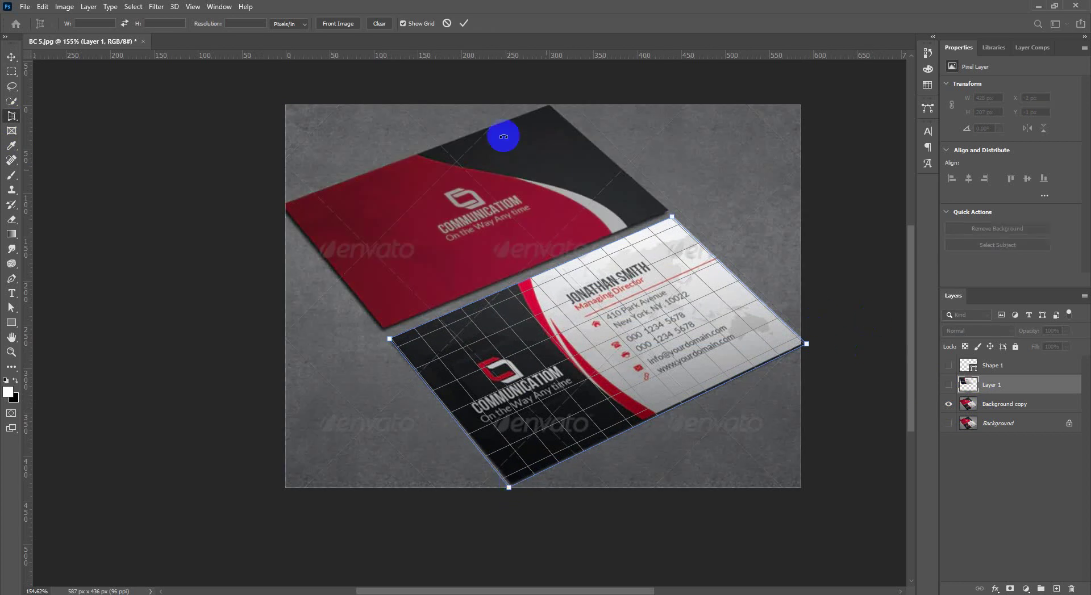
click(464, 23)
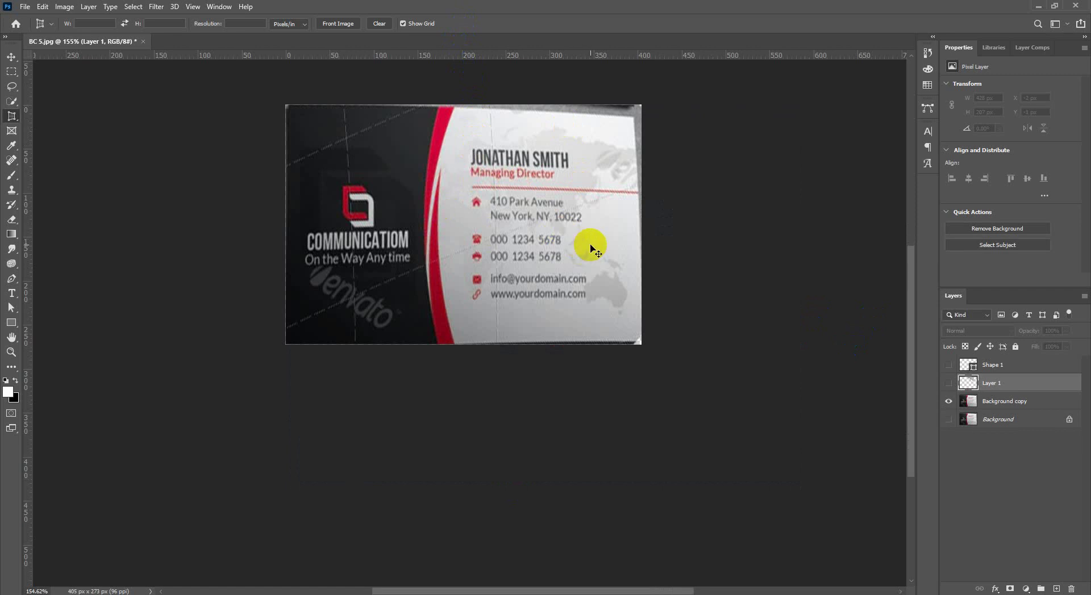
key(ctrl+z)
Perspective-crop the image to the black-and-white business card, placing the crop points closely on its four corners.
scroll(594, 238, up, 3)
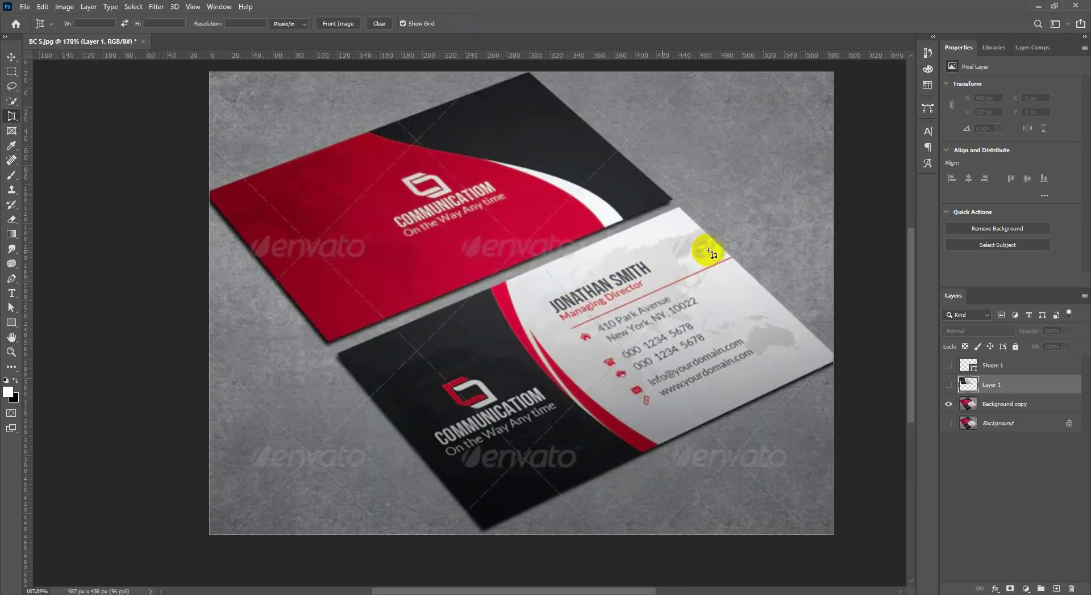
scroll(432, 239, up, 3)
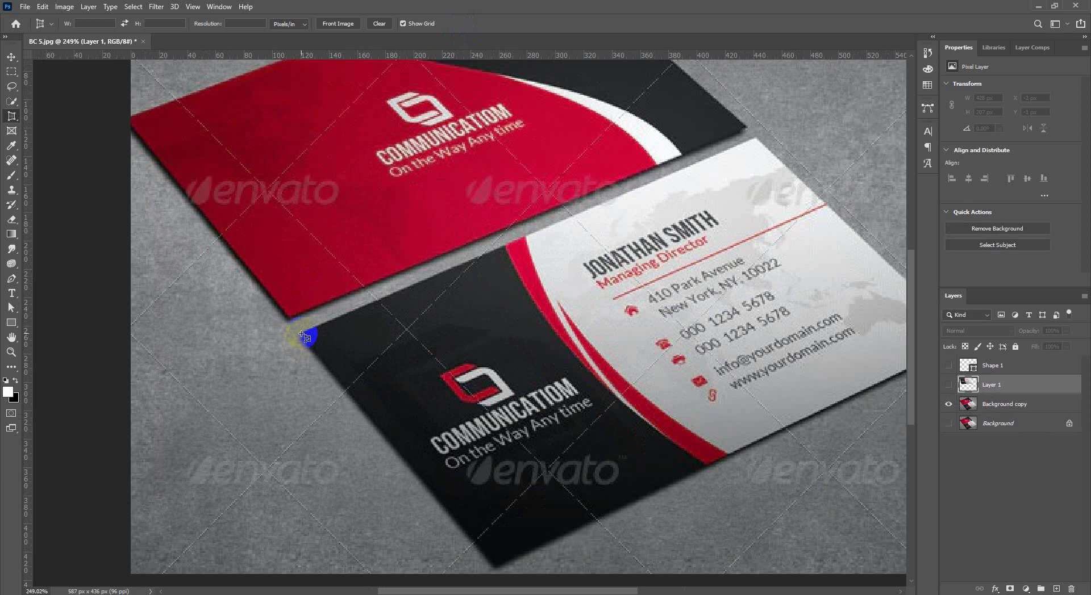
click(301, 333)
click(756, 137)
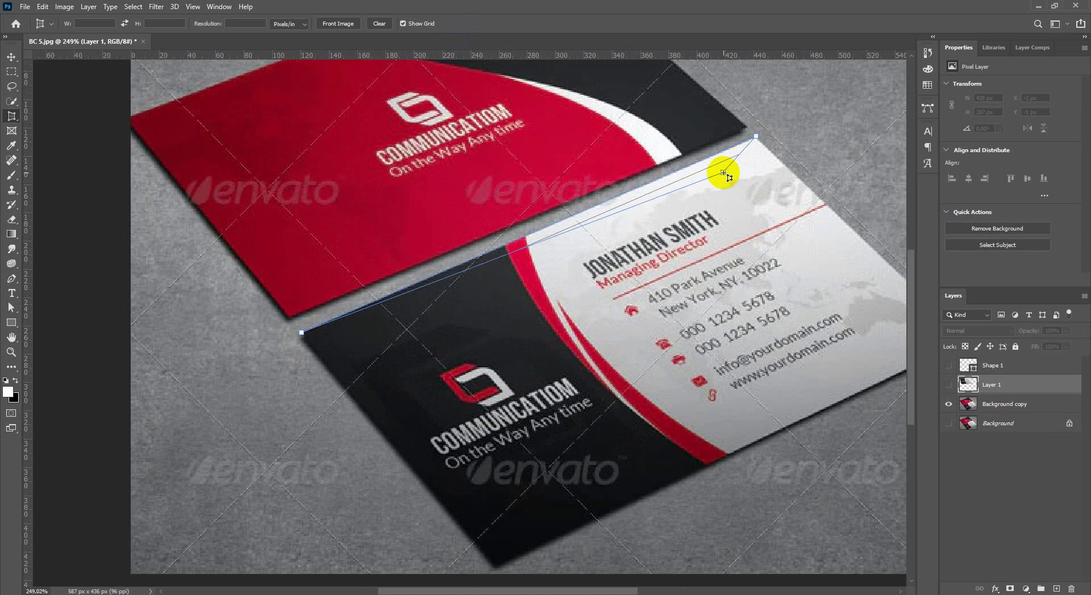
scroll(733, 194, down, 2)
drag(875, 310, 883, 338)
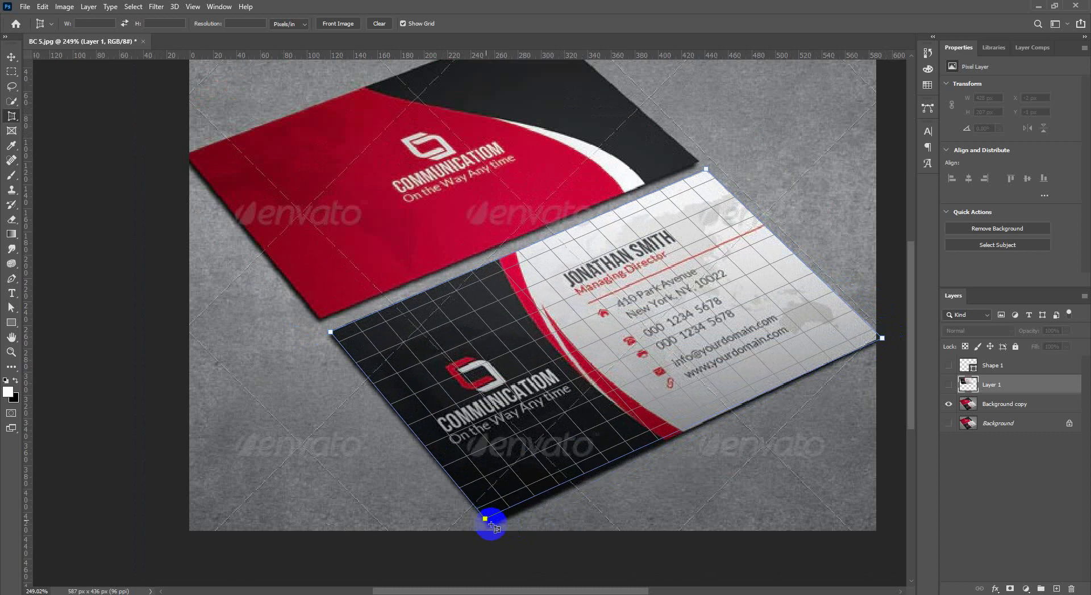
drag(491, 524, 490, 526)
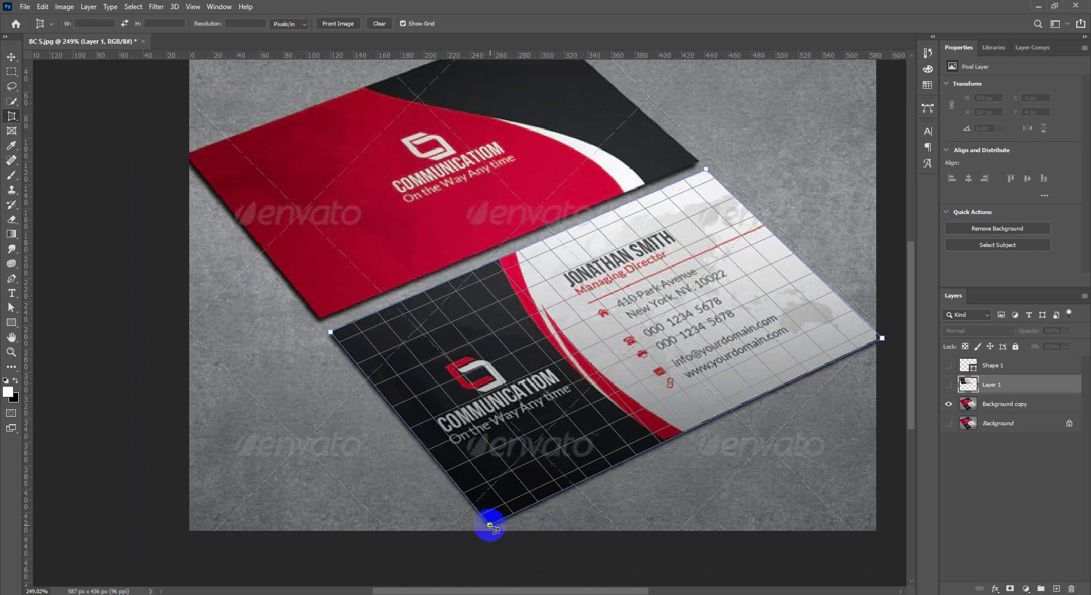
click(490, 526)
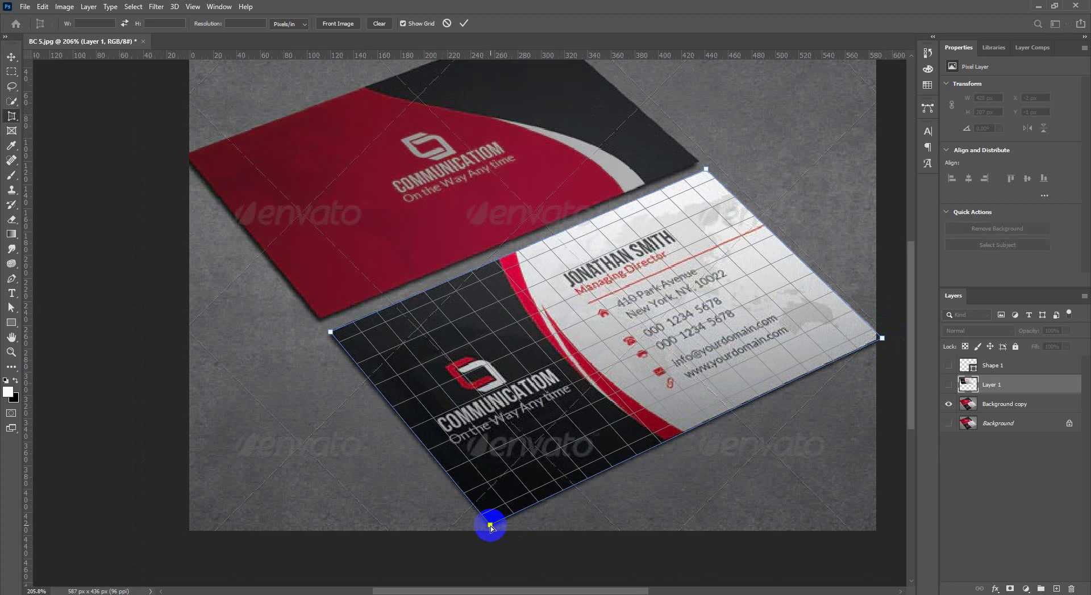
click(464, 25)
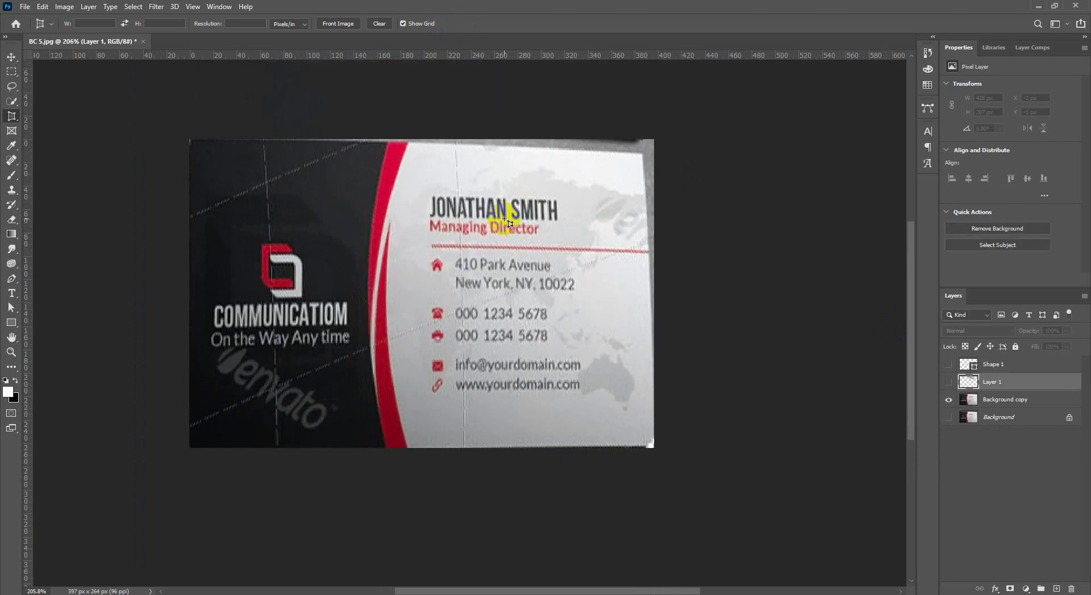
Scale the Background copy card down about its center to about 353 × 235 px, leaving a transparent margin around it.
scroll(609, 153, up, 5)
scroll(672, 149, down, 4)
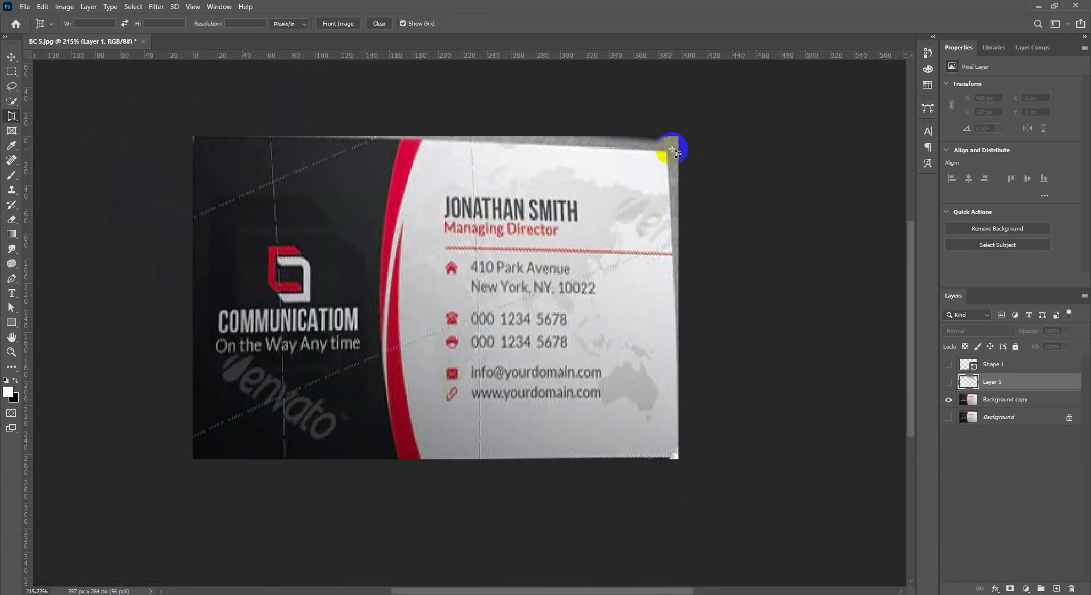
scroll(671, 150, up, 2)
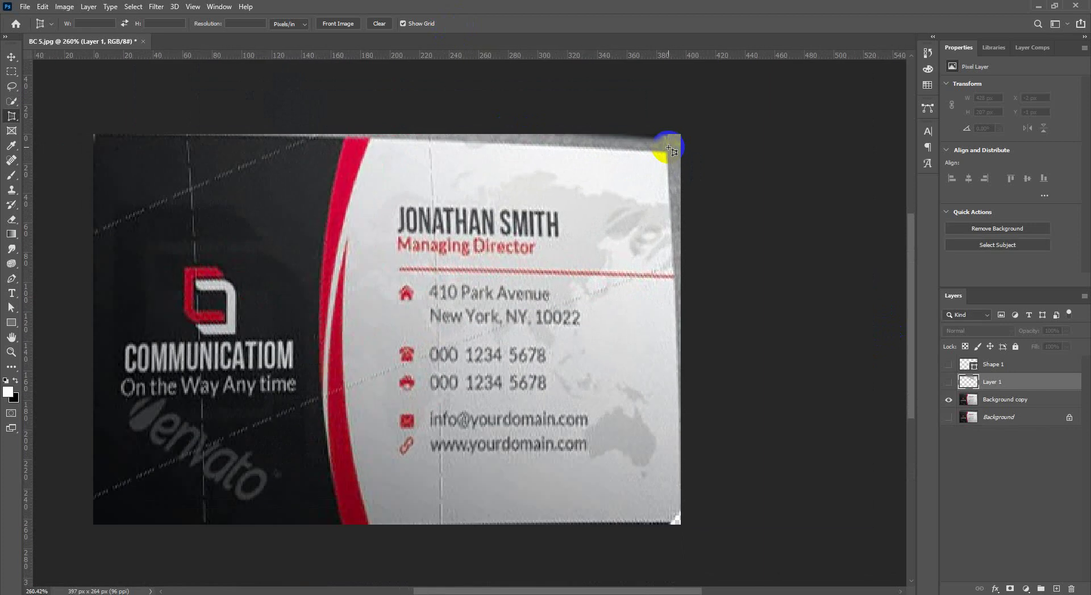
scroll(672, 153, down, 2)
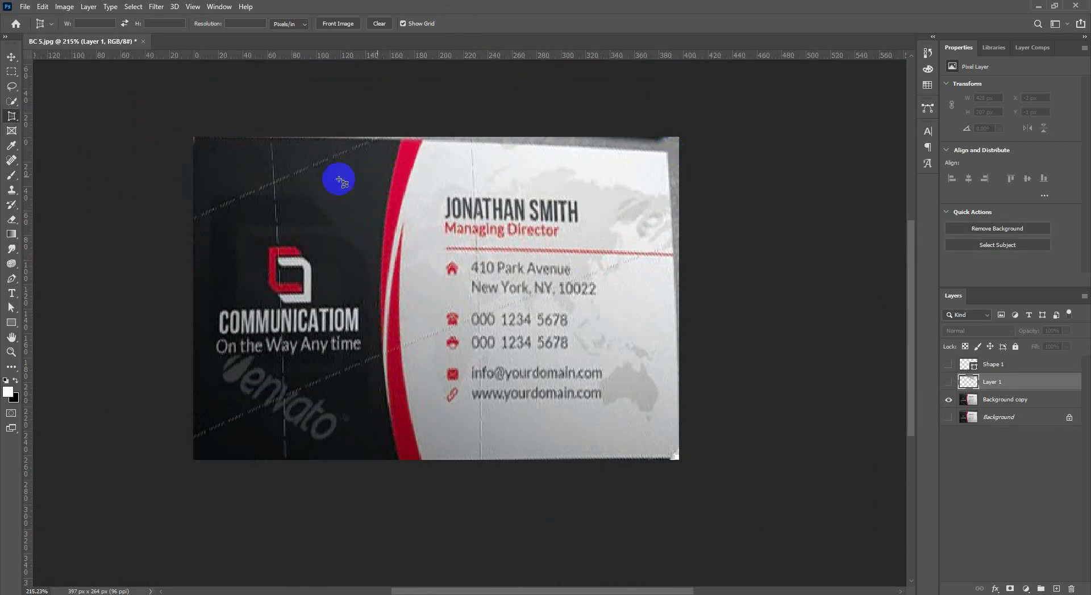
click(16, 59)
click(526, 278)
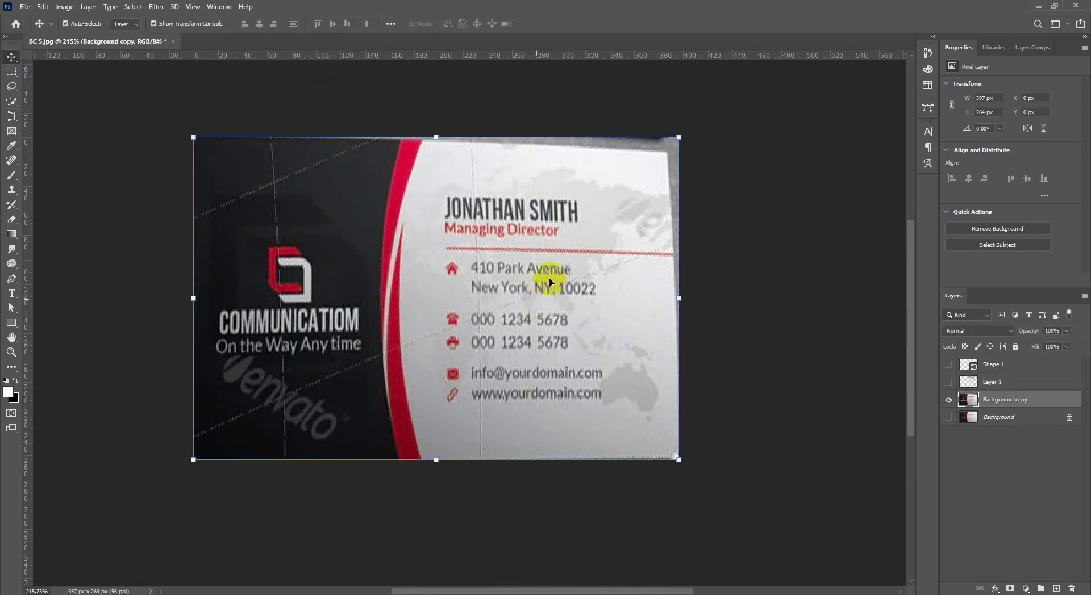
drag(679, 137, 665, 165)
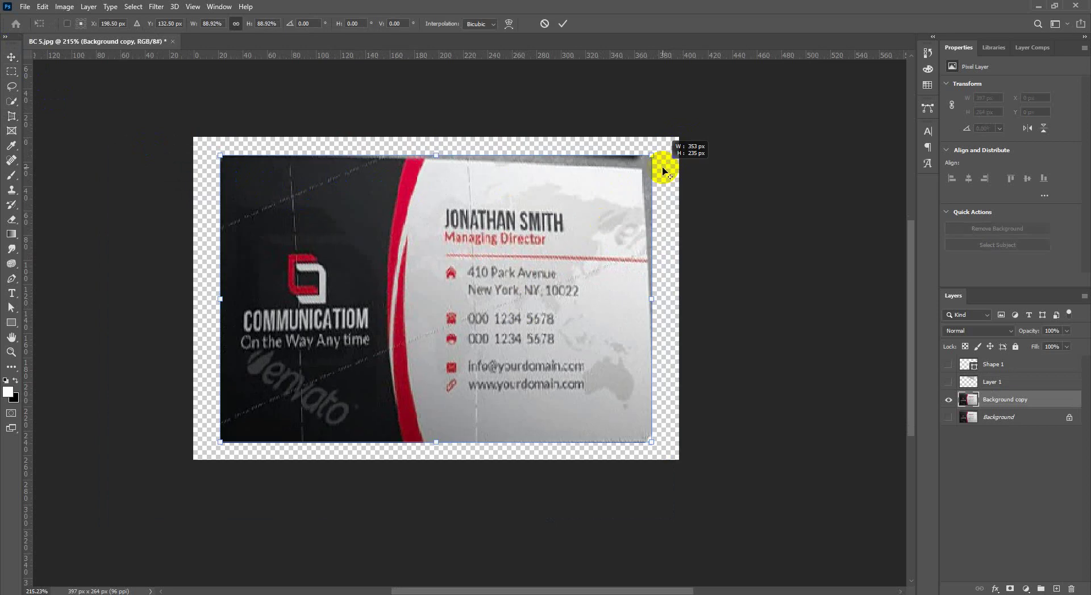
click(563, 25)
click(752, 172)
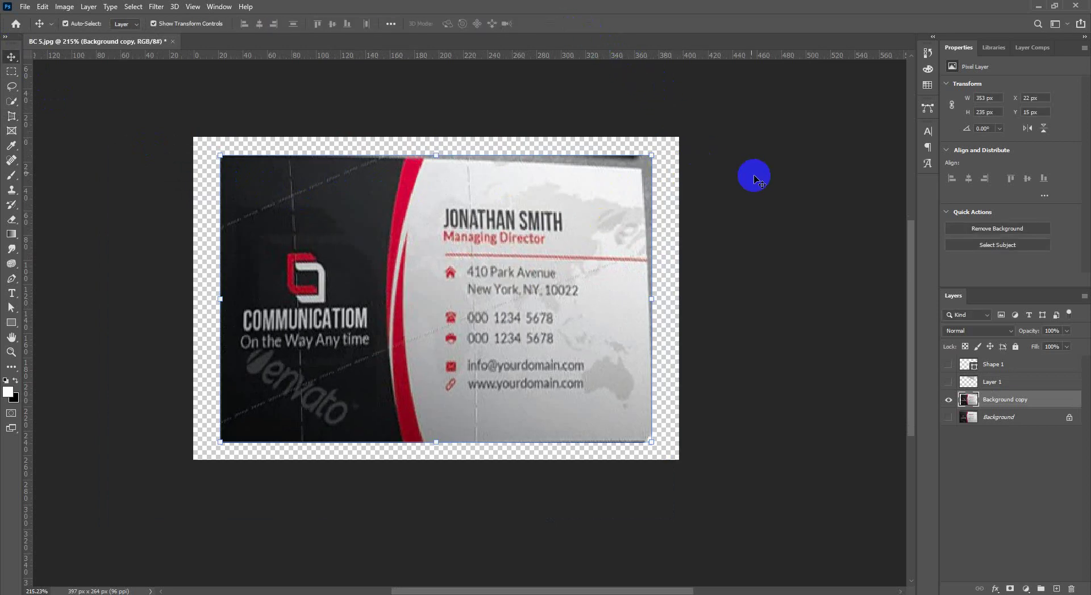
click(625, 188)
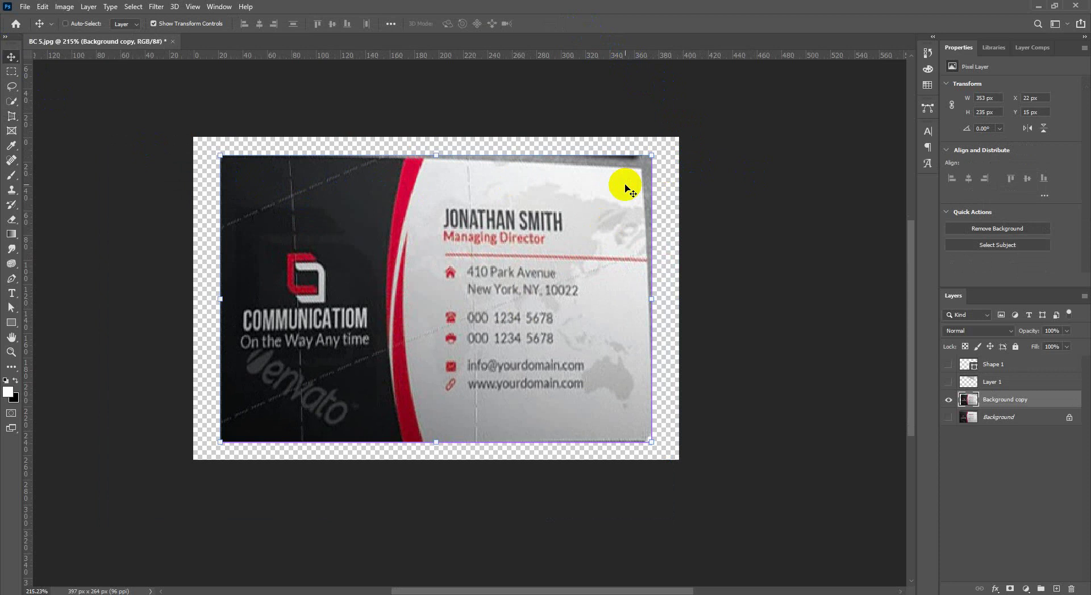
Undo the card's scaling and the perspective crop to restore the full mockup photo.
key(ctrl+z)
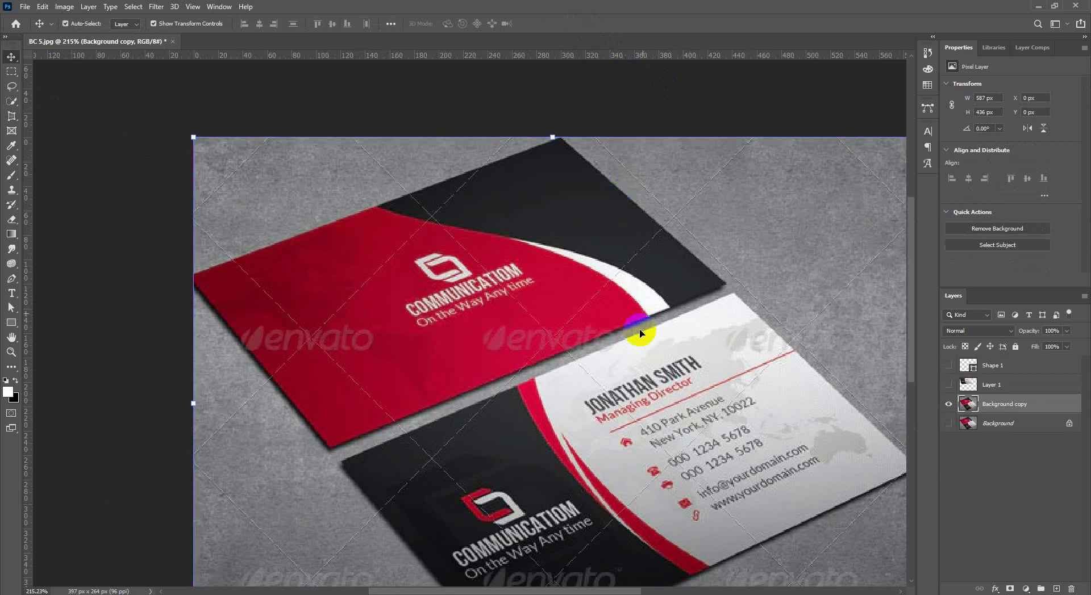
scroll(635, 337, right, 8)
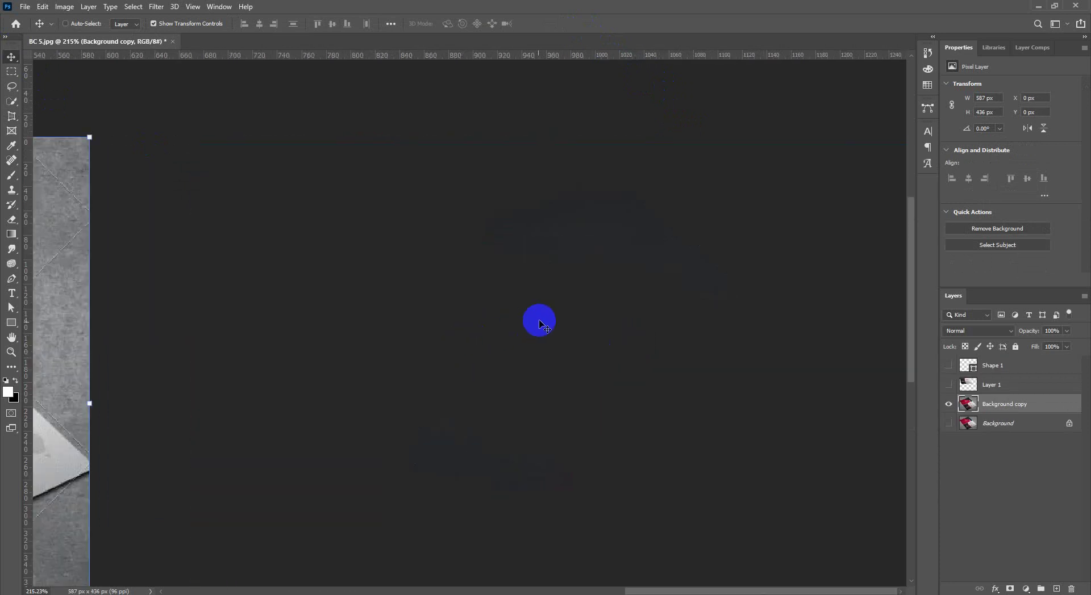
scroll(539, 321, left, 2)
scroll(540, 321, left, 3)
scroll(773, 333, down, 5)
scroll(275, 406, up, 7)
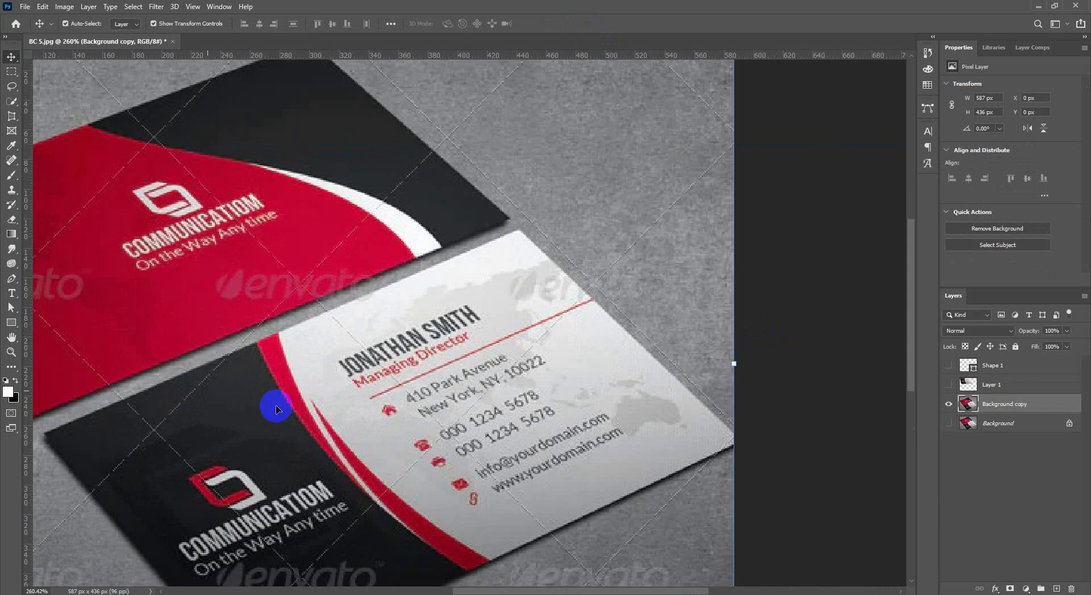
Place the perspective crop's four points on the corners of the black-and-white business card.
scroll(536, 371, down, 2)
scroll(461, 371, down, 3)
scroll(318, 366, left, 2)
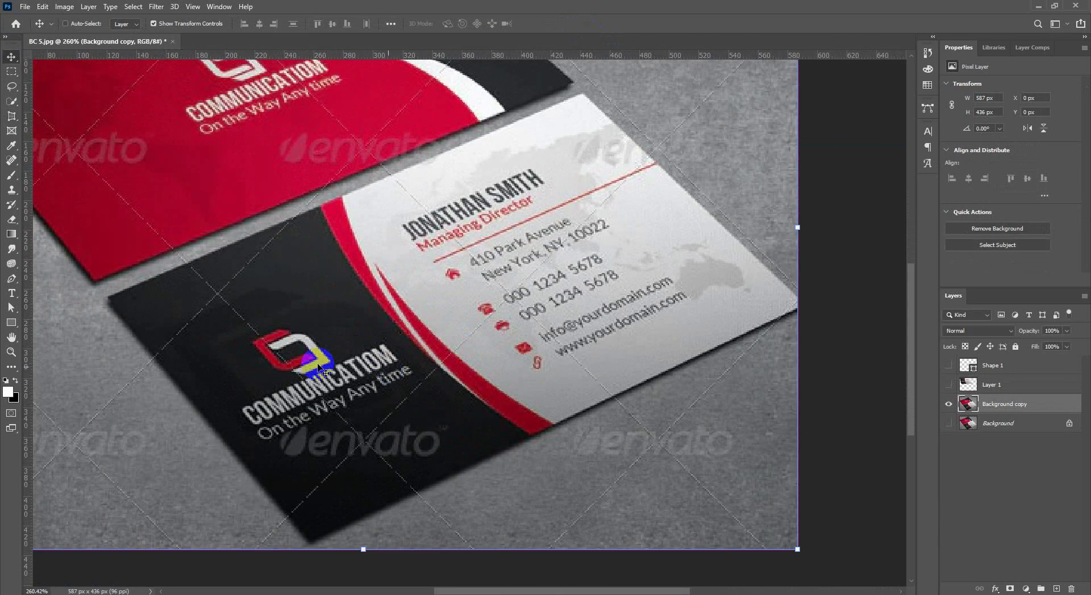
scroll(11, 77, left, 1)
click(12, 117)
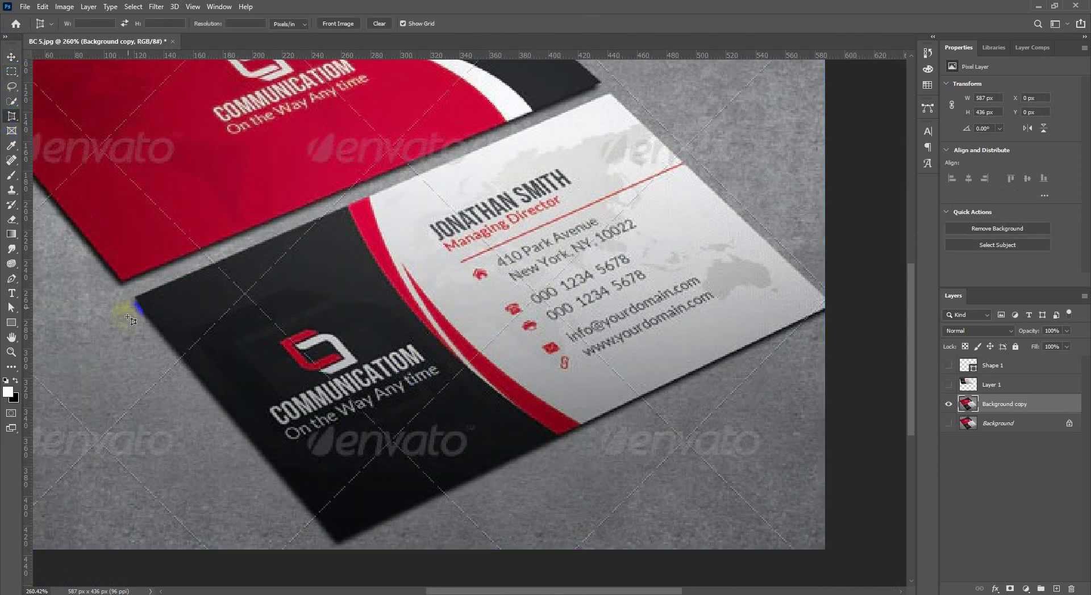
click(135, 298)
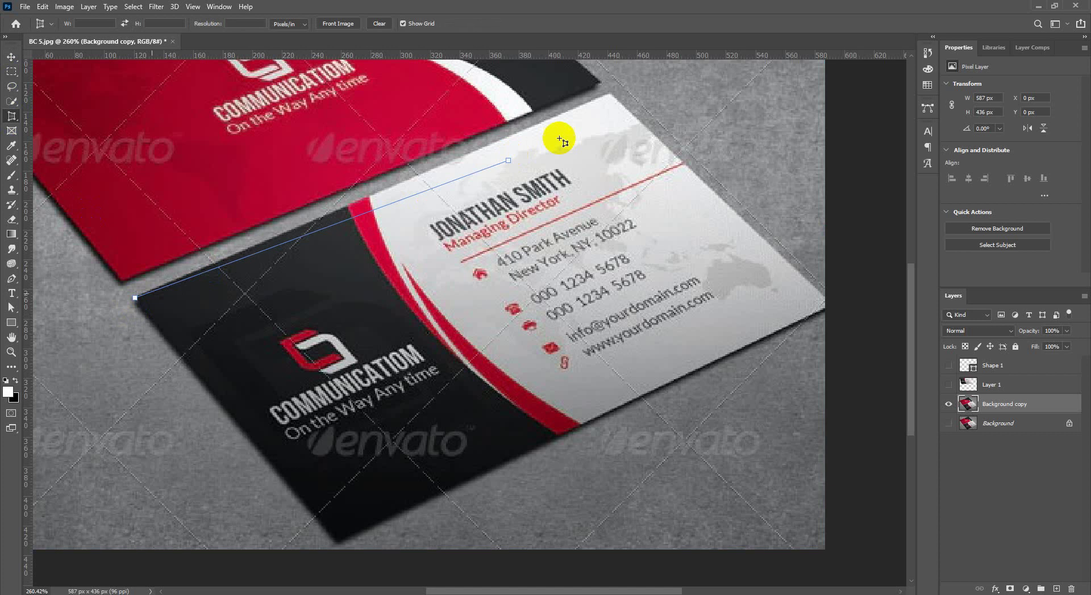
click(601, 97)
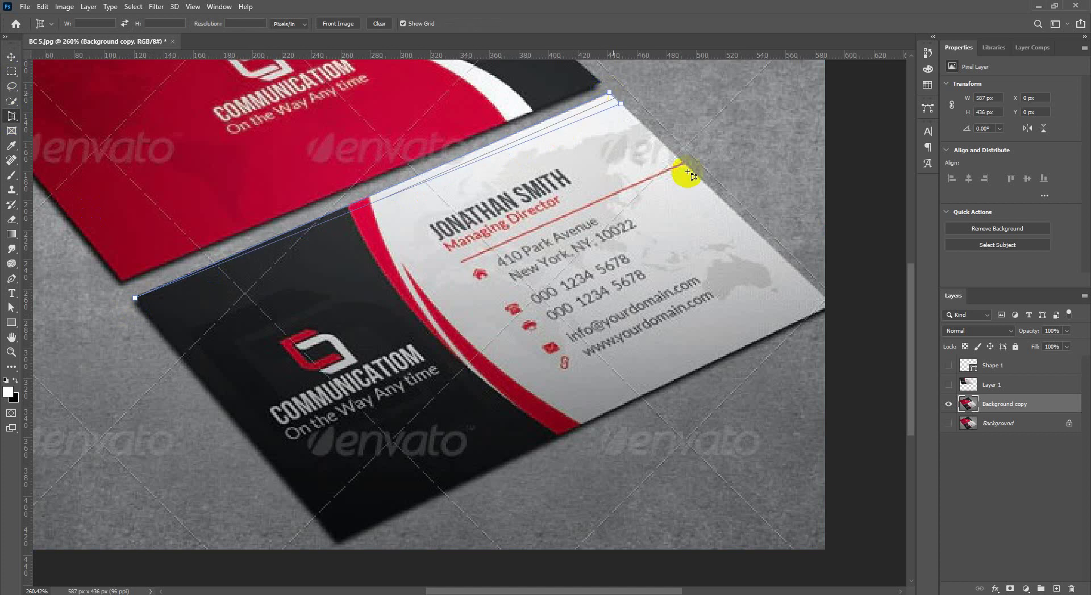
click(828, 298)
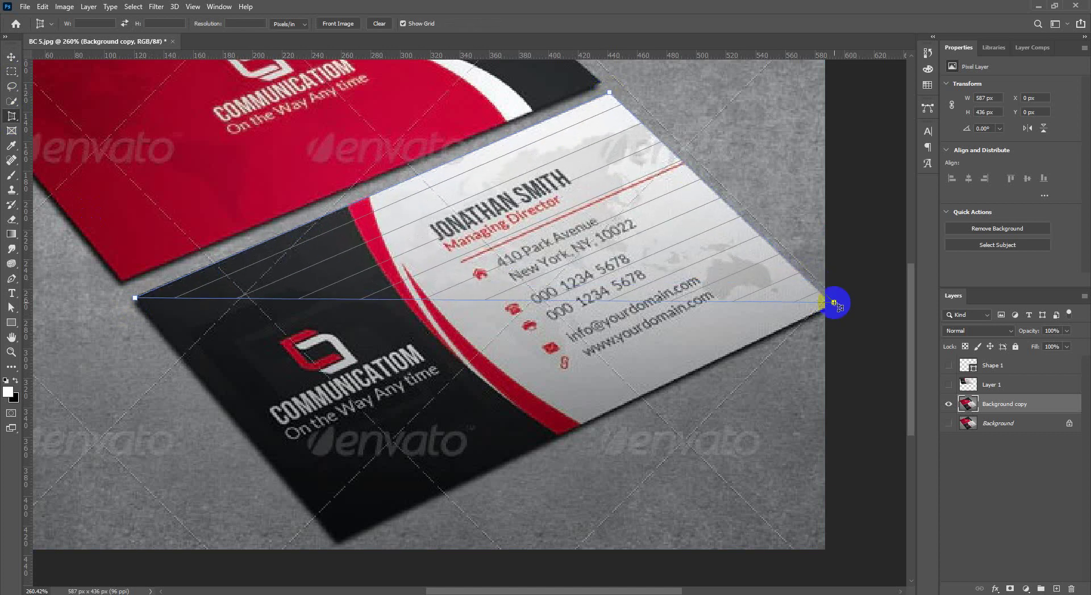
click(338, 544)
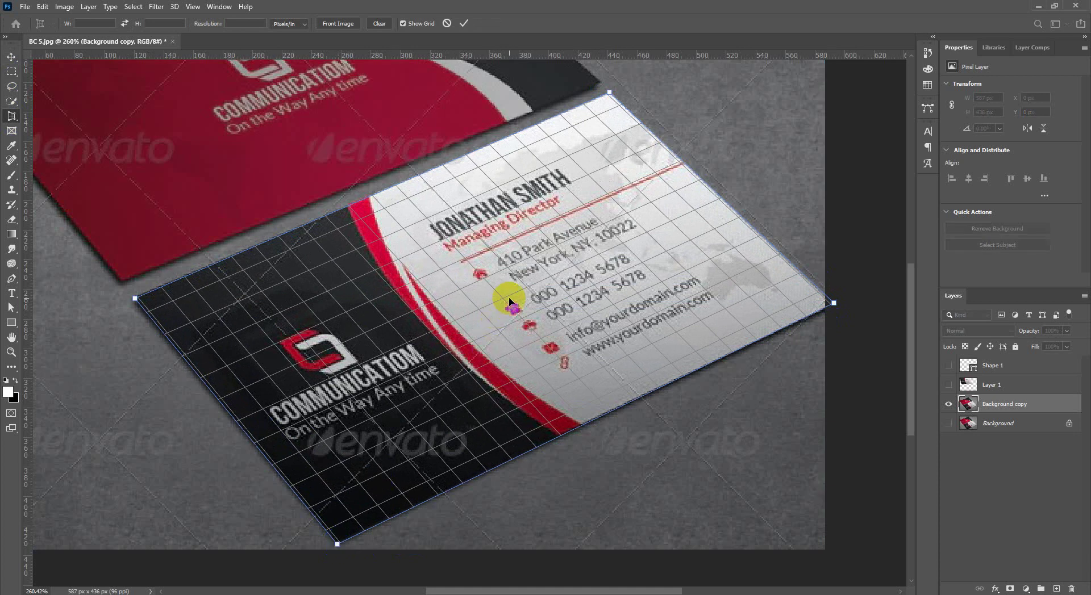
Examine closely how the crop points and grid edges fit the card's corners.
scroll(249, 279, up, 4)
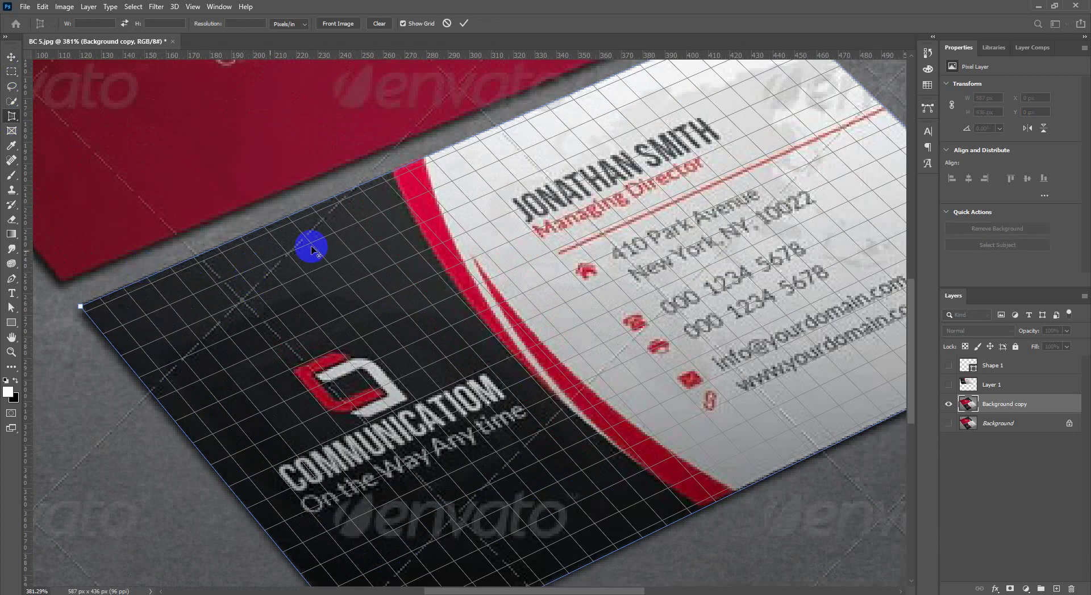
scroll(312, 246, down, 2)
scroll(895, 296, up, 4)
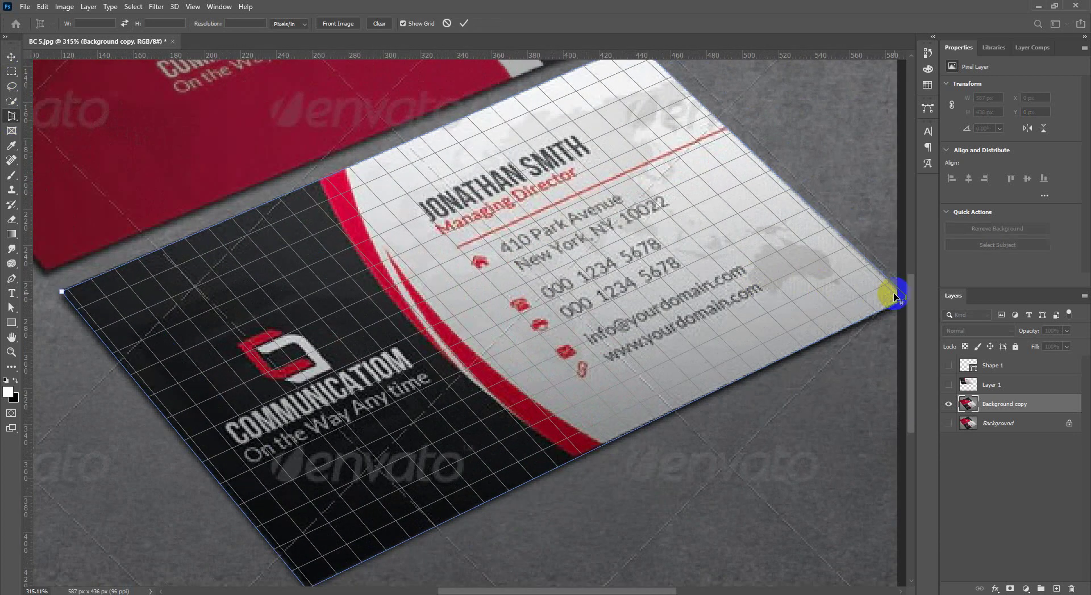
scroll(895, 296, down, 3)
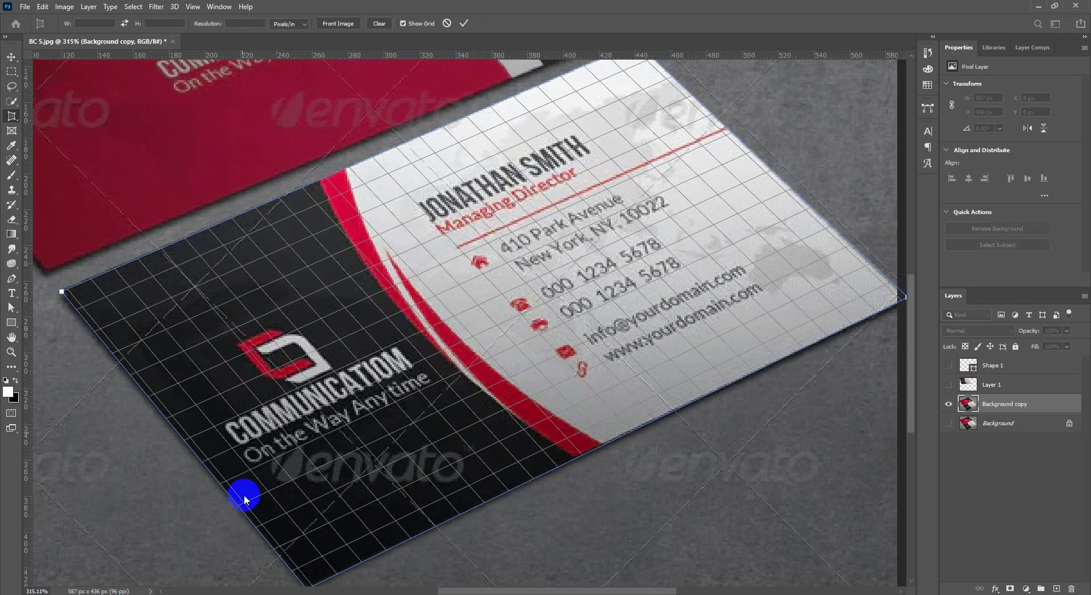
scroll(252, 547, up, 4)
scroll(284, 532, down, 4)
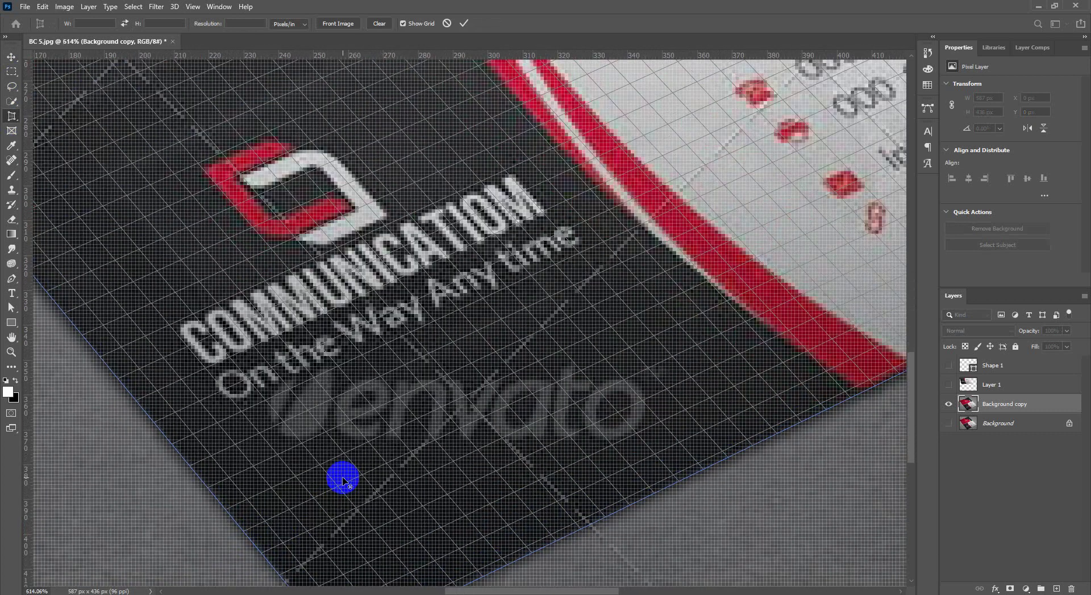
scroll(97, 329, up, 4)
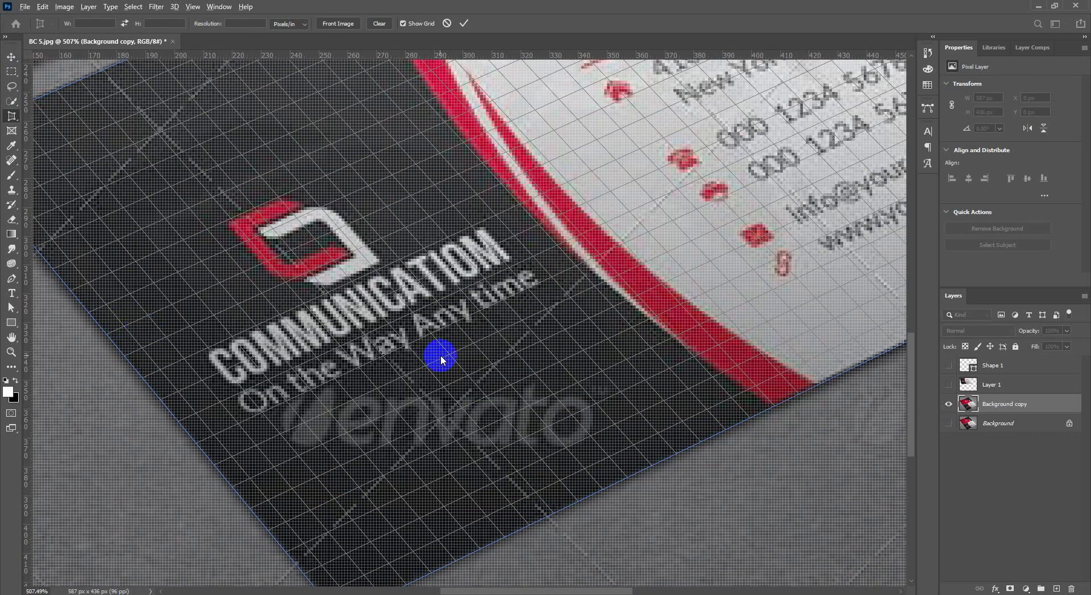
scroll(441, 356, down, 3)
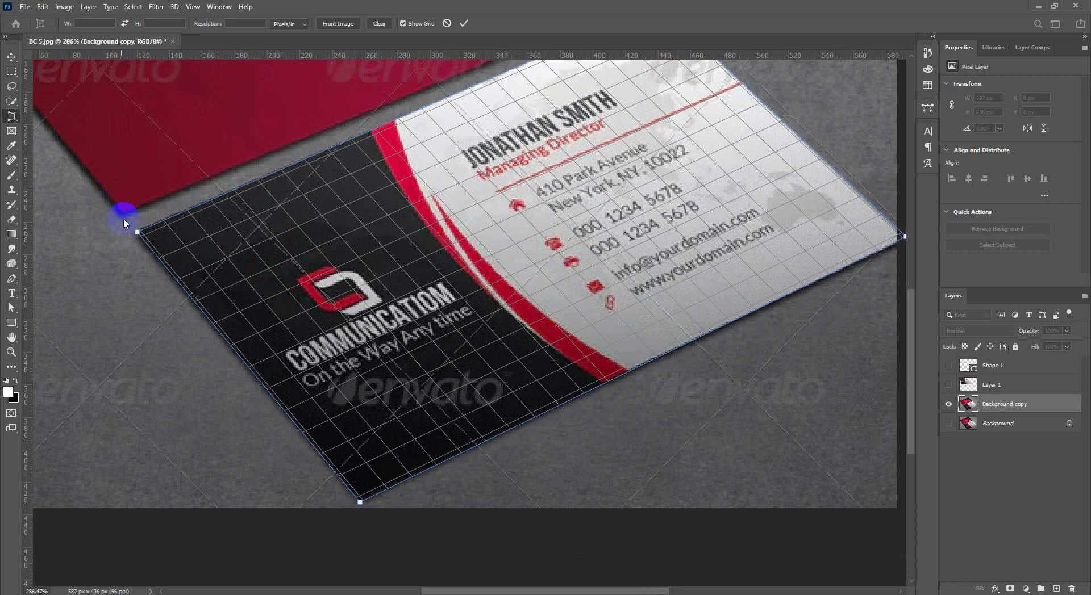
scroll(123, 223, up, 8)
scroll(180, 275, down, 8)
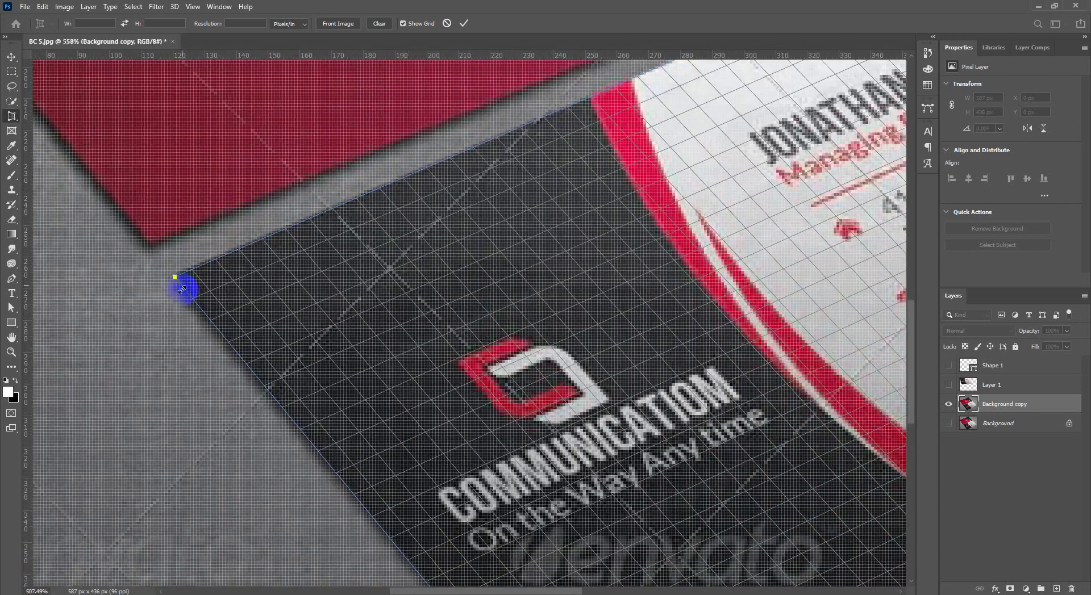
scroll(625, 114, down, 2)
scroll(687, 117, up, 6)
scroll(681, 115, up, 7)
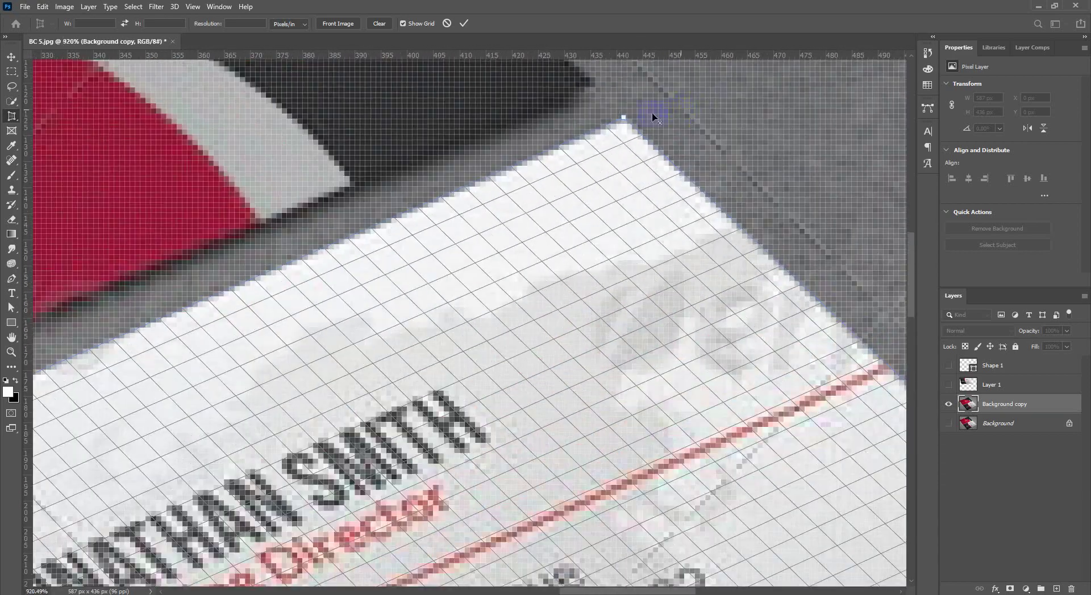
scroll(520, 169, down, 7)
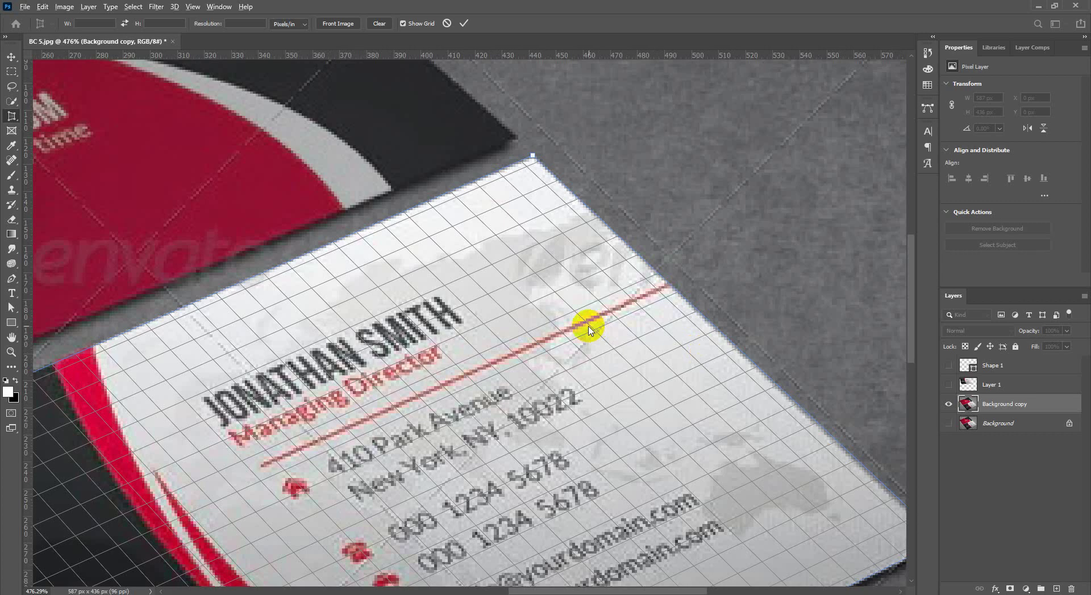
scroll(588, 330, down, 4)
scroll(621, 389, down, 3)
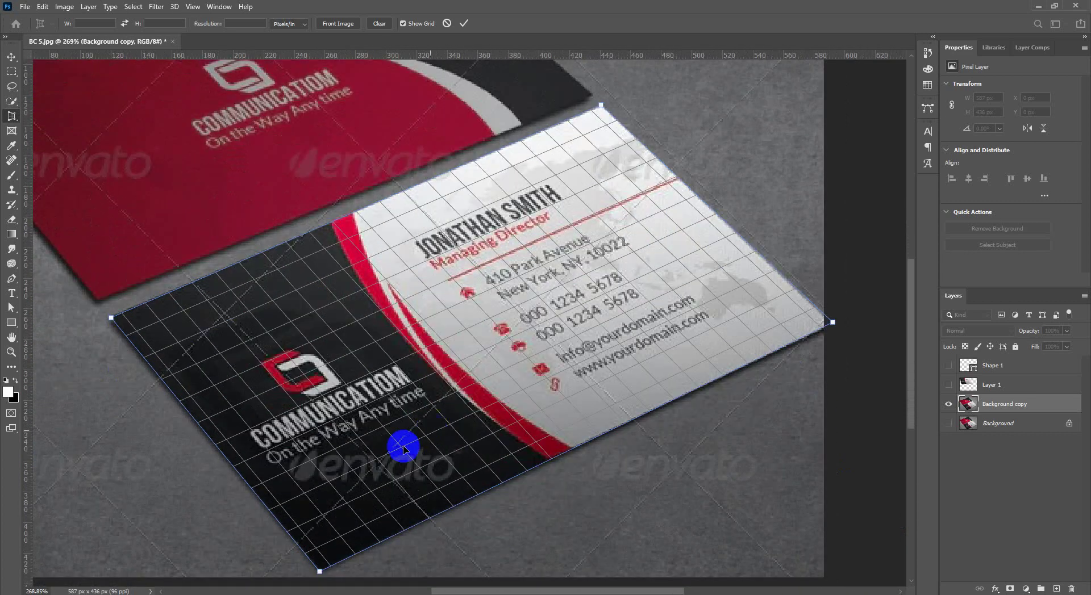
Check the crop point at the card's lowest corner and apply the perspective crop.
scroll(307, 511, down, 2)
scroll(315, 518, up, 6)
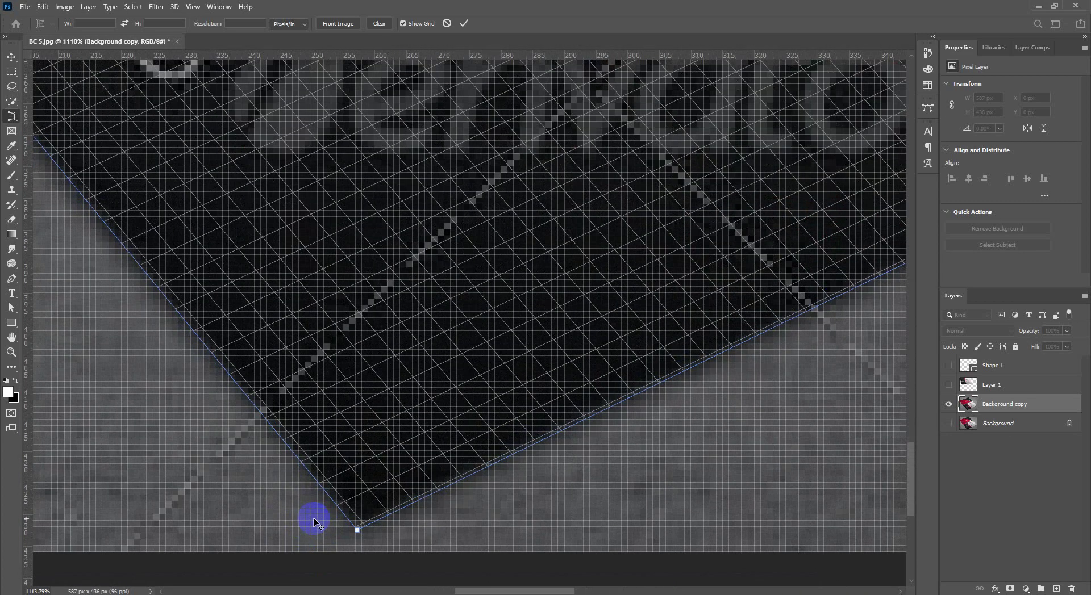
scroll(314, 521, down, 7)
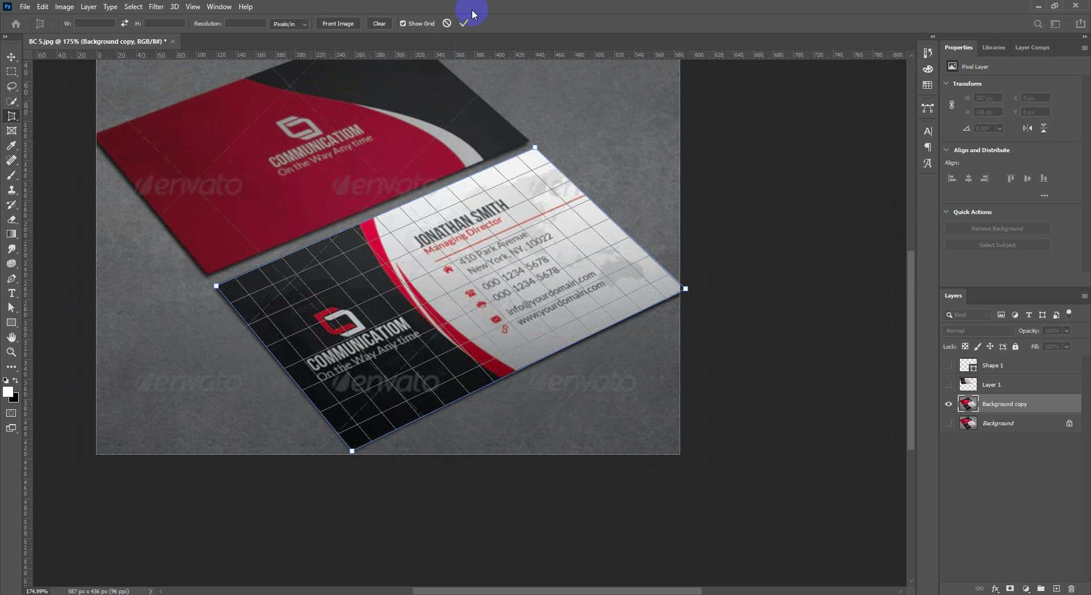
click(466, 22)
scroll(386, 256, up, 2)
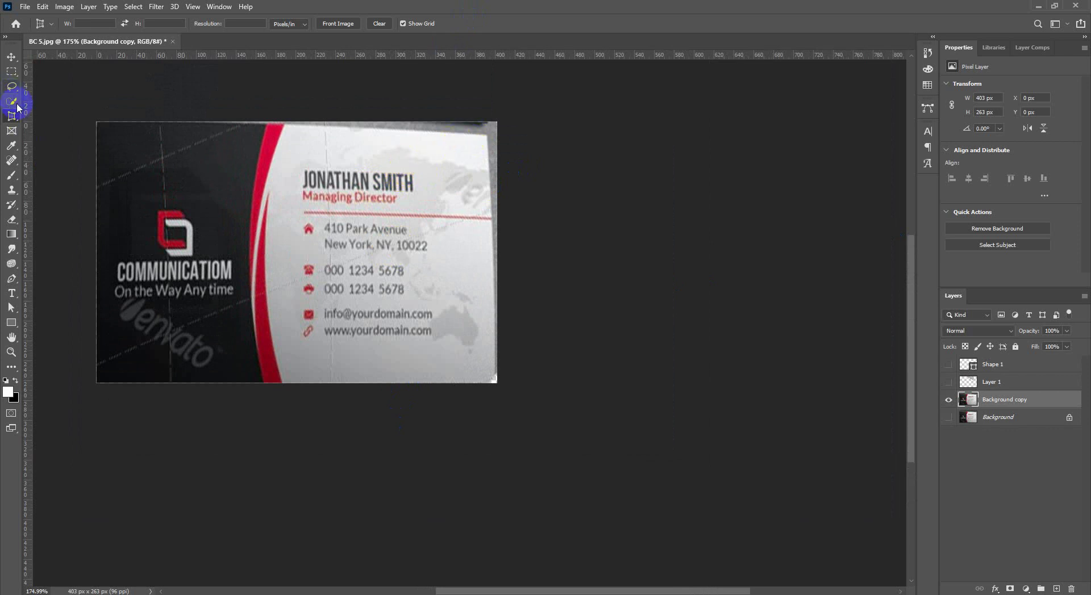
Perspective-crop the card again around its four corners to remove the gray strips along the upper and right edges.
click(108, 126)
click(96, 123)
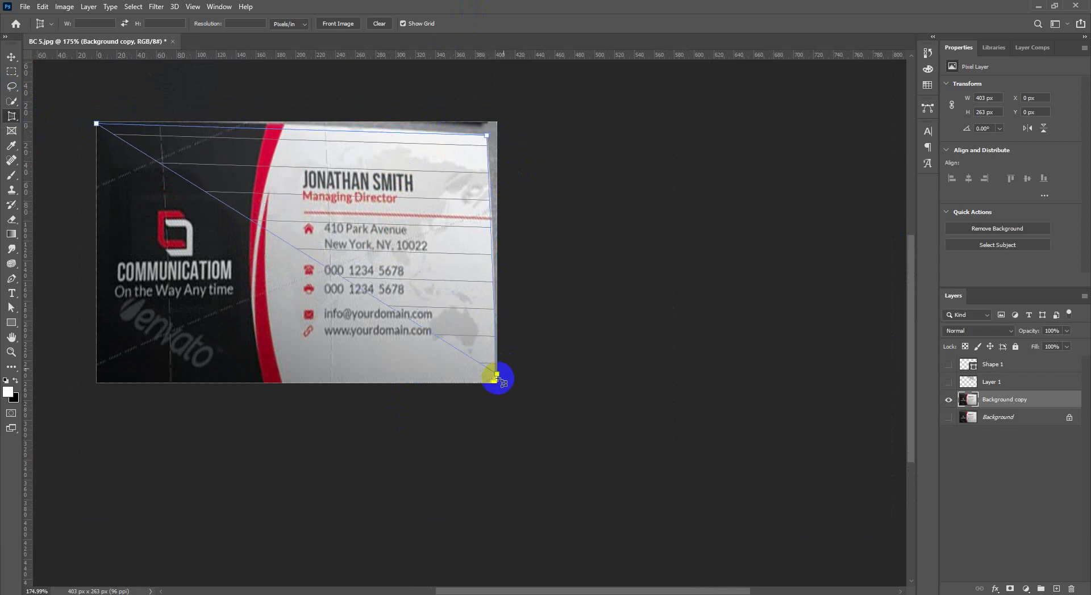
click(497, 384)
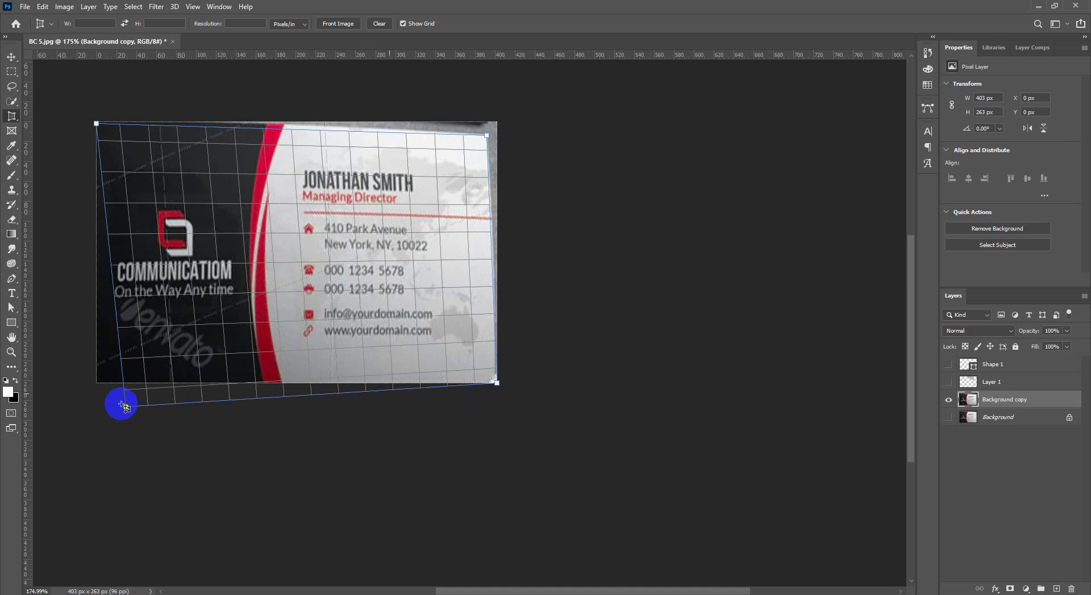
click(96, 382)
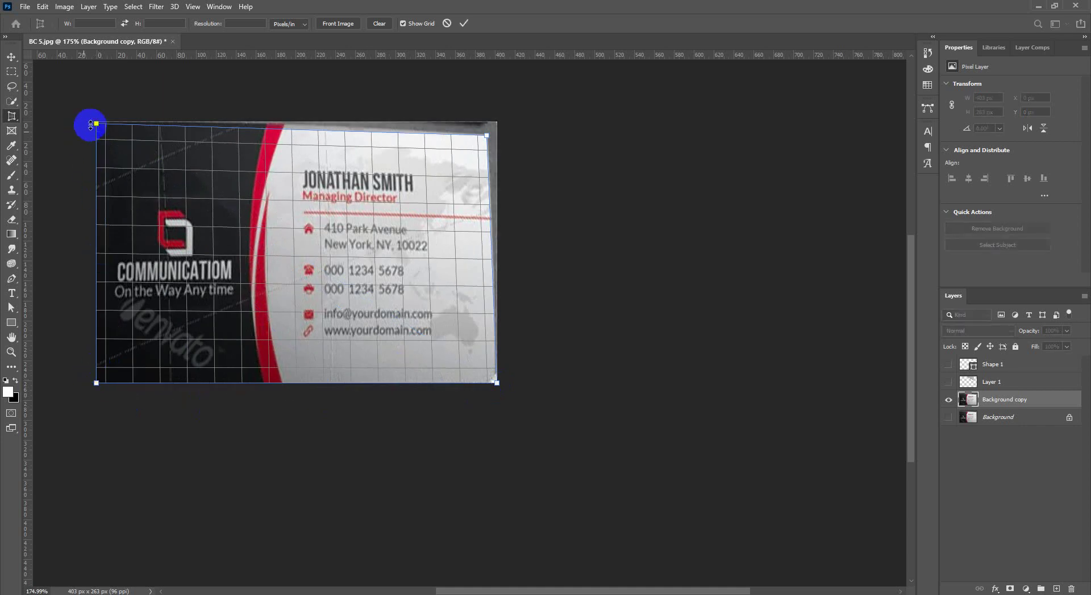
click(463, 25)
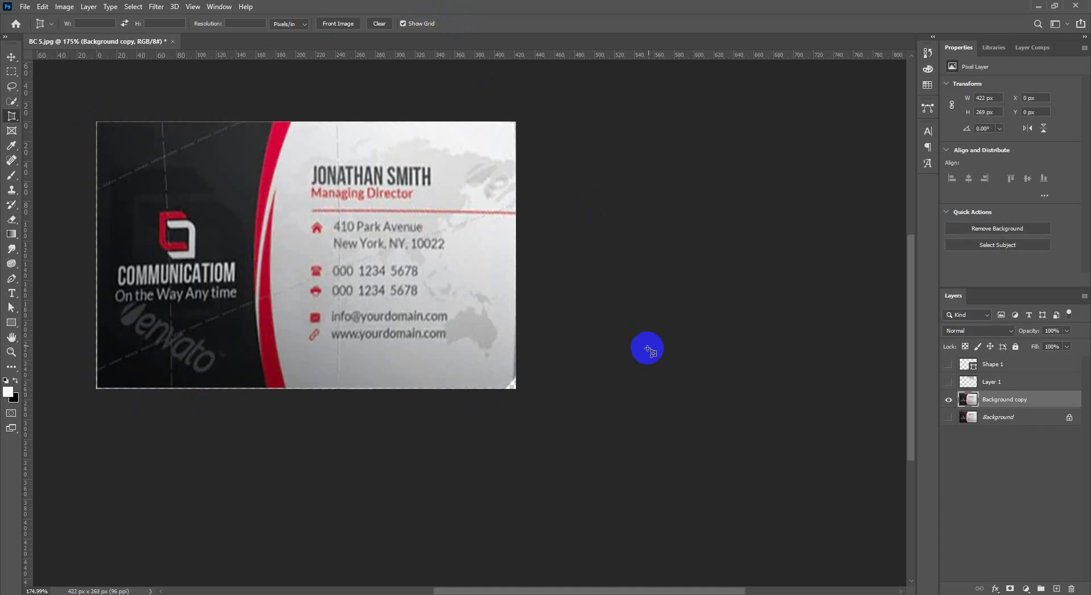
Transfer the straightened Background copy card into the Horizontal BC Format.ai document in Illustrator.
click(11, 57)
click(575, 230)
click(409, 231)
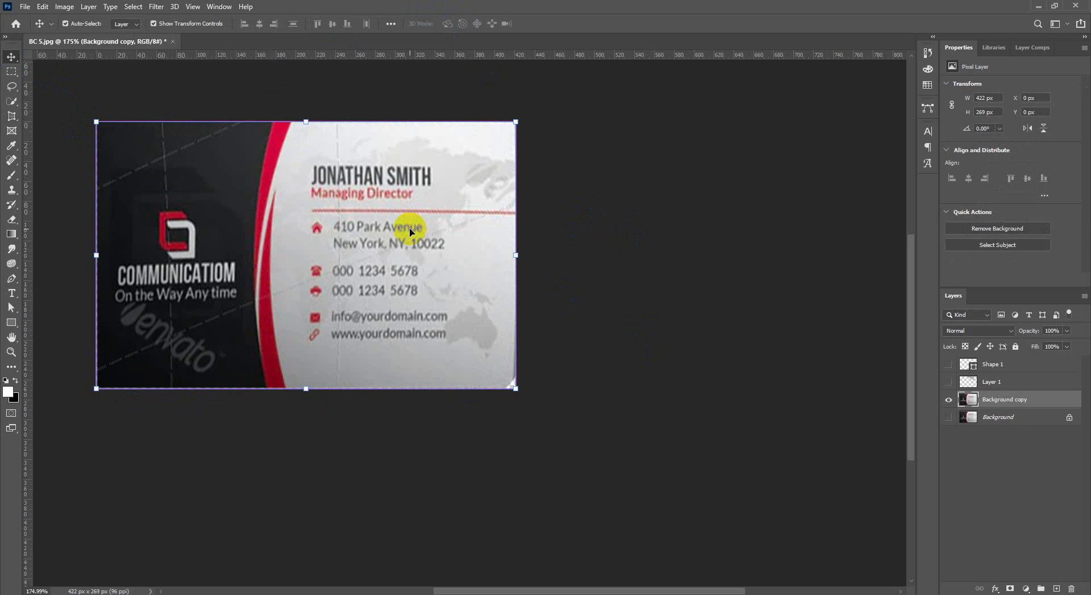
drag(410, 229, 485, 247)
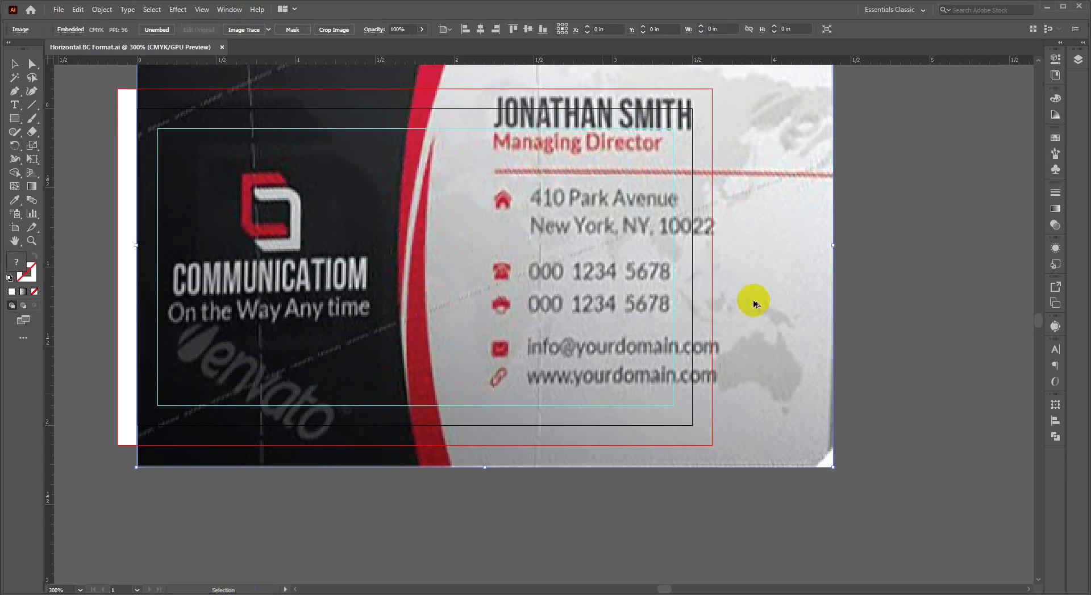
Center the card image vertically and horizontally on the artboard.
scroll(762, 319, down, 4)
scroll(697, 271, up, 2)
click(527, 28)
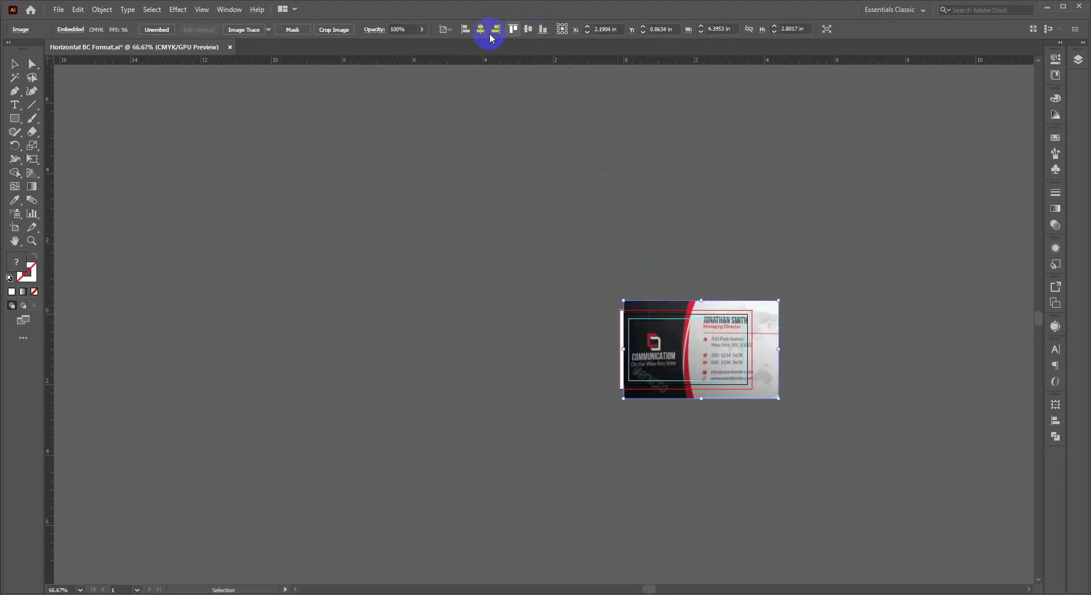
click(477, 32)
click(477, 35)
Scale the card image down proportionally about its center to about 3.49 × 2.23 in, matching the trim guide's width.
scroll(781, 309, up, 3)
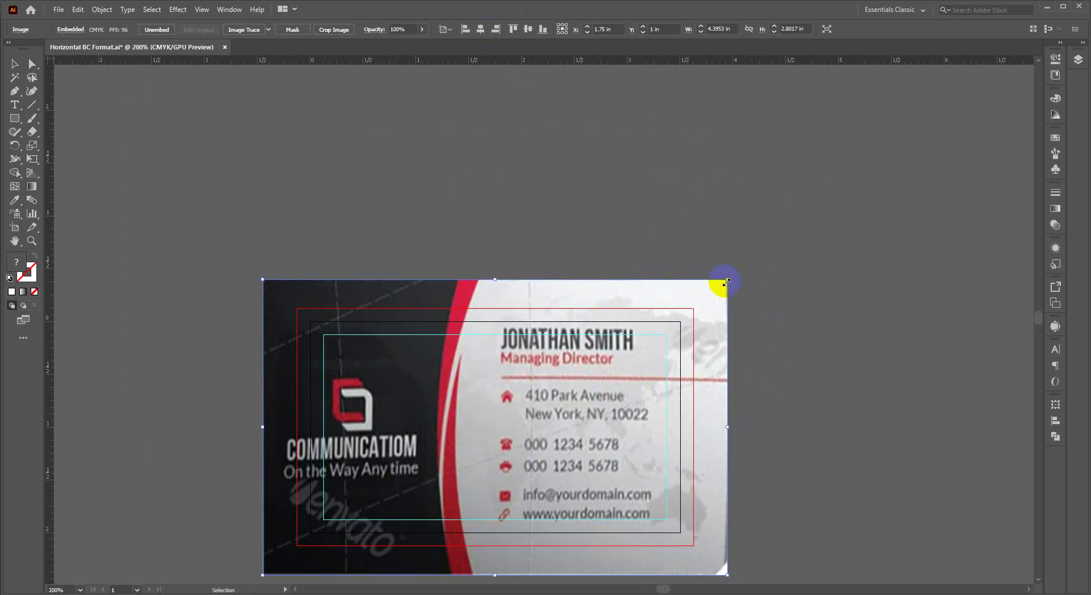
drag(698, 299, 690, 309)
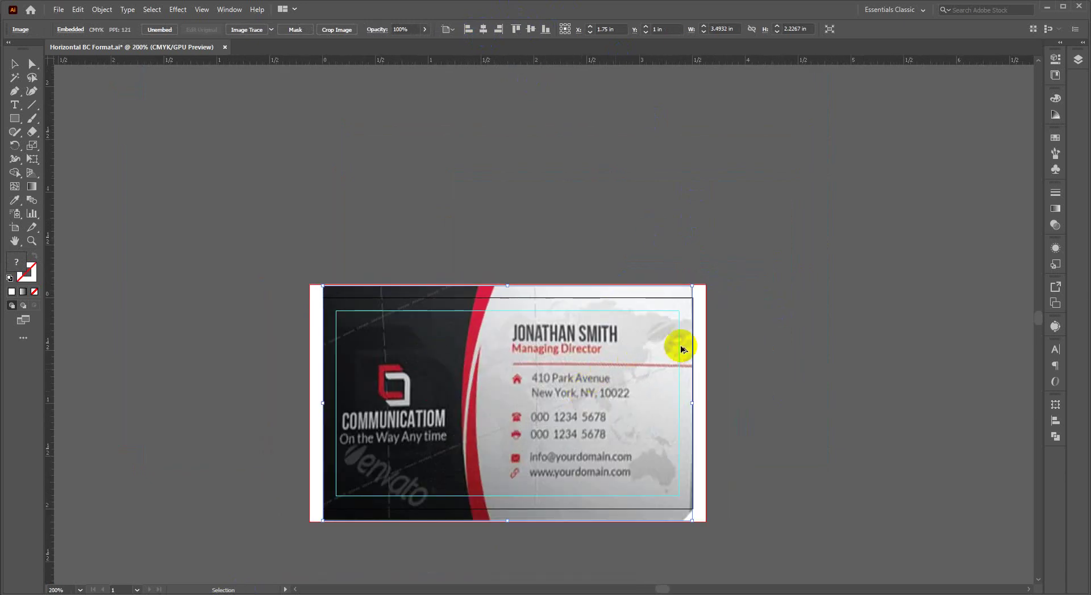
scroll(682, 349, down, 1)
Try moving the card image off the artboard to its left side, and undo the move.
drag(645, 360, 345, 391)
scroll(246, 406, up, 2)
scroll(399, 362, down, 2)
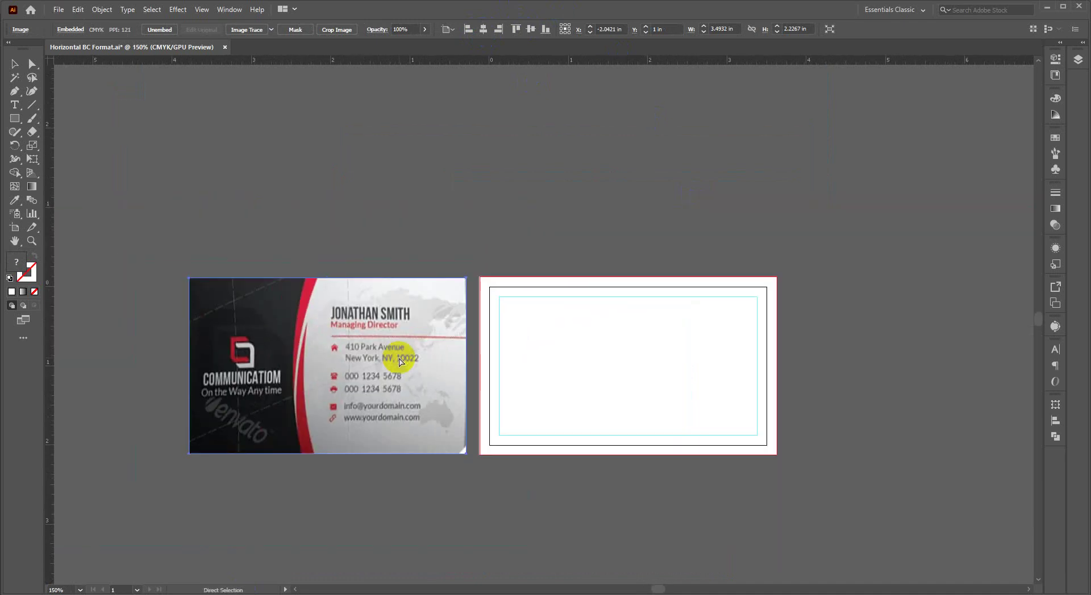
key(ctrl+z)
Enlarge the card image slightly from its lower-right corner so it extends just past the trim guide.
scroll(765, 250, up, 2)
scroll(770, 298, down, 3)
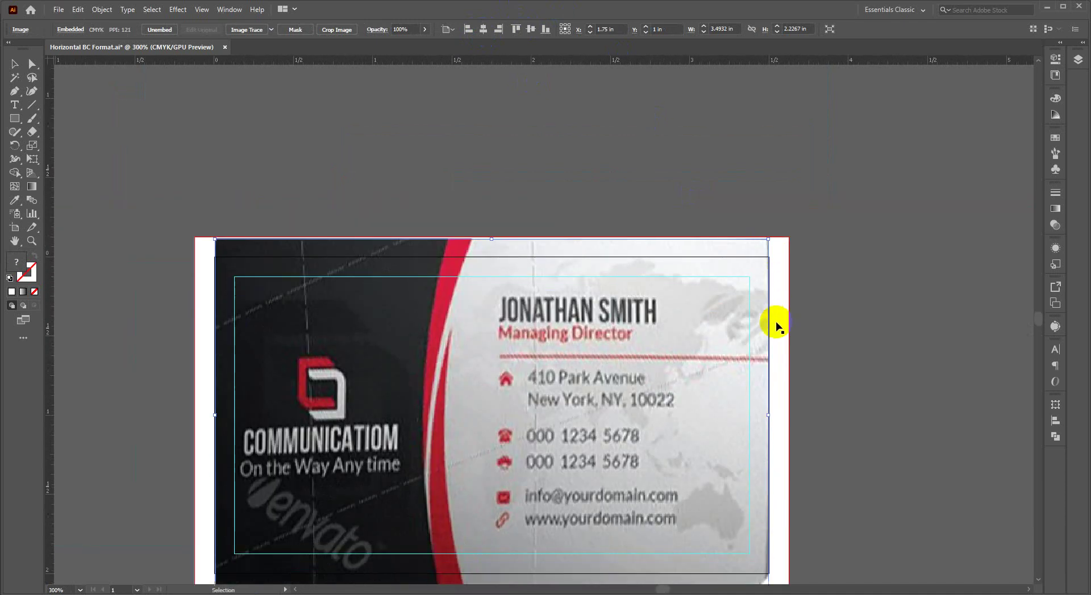
scroll(777, 327, down, 1)
scroll(770, 397, down, 3)
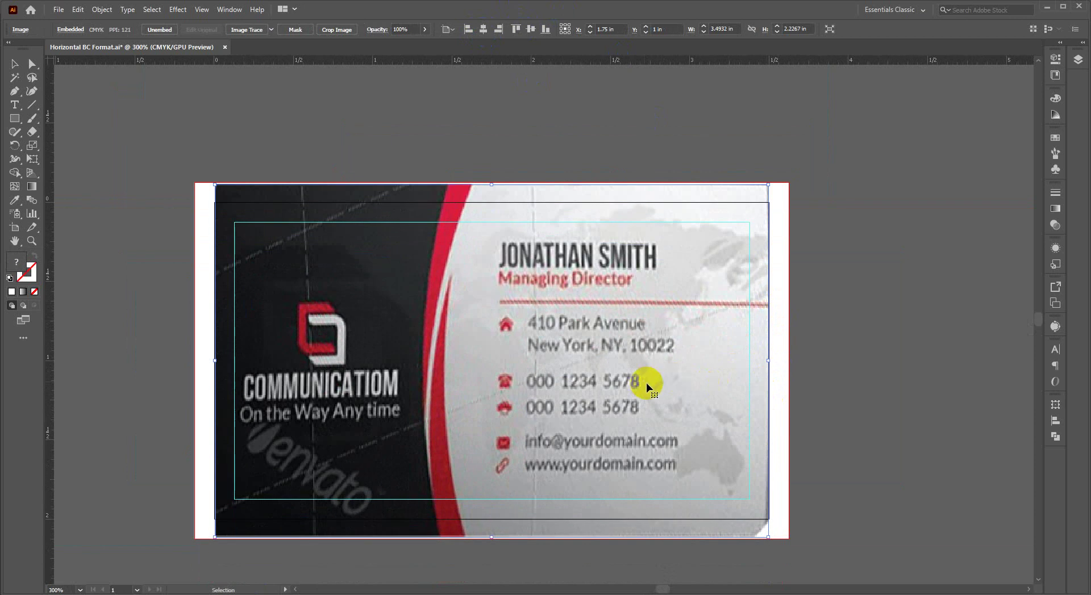
scroll(769, 534, up, 1)
scroll(770, 540, up, 4)
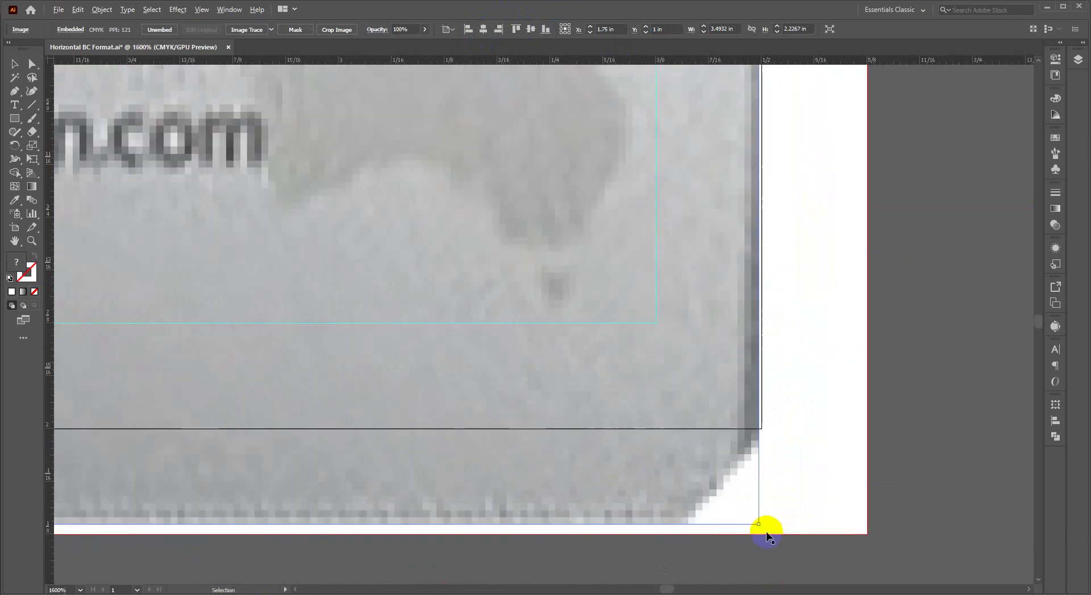
drag(760, 524, 775, 534)
scroll(775, 534, down, 5)
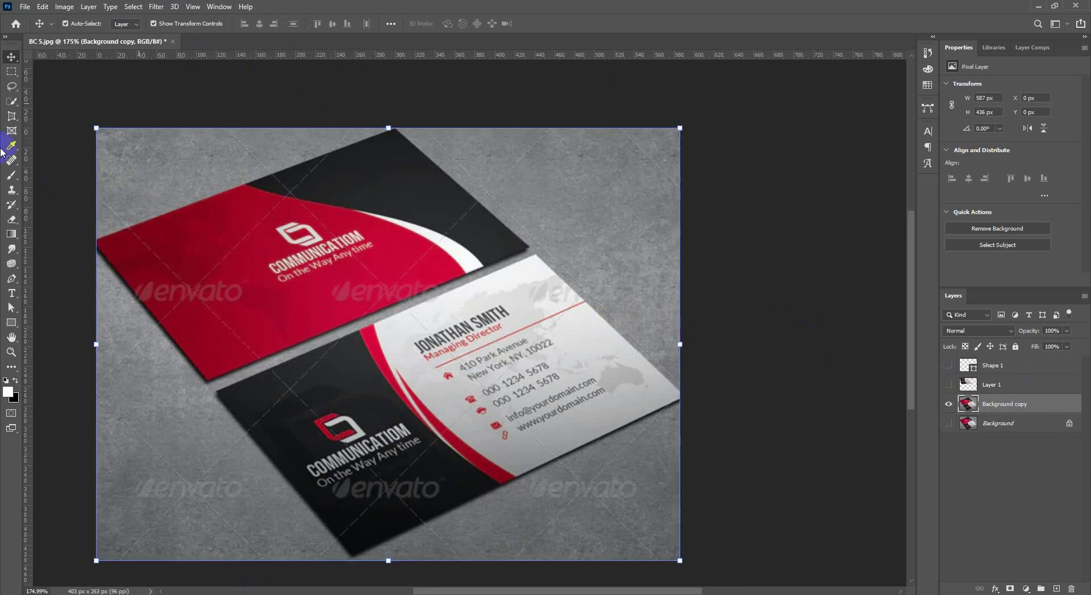
Try perspective-cropping Background copy in Photoshop to the four corners of the red card, and undo the crop.
click(12, 117)
click(213, 385)
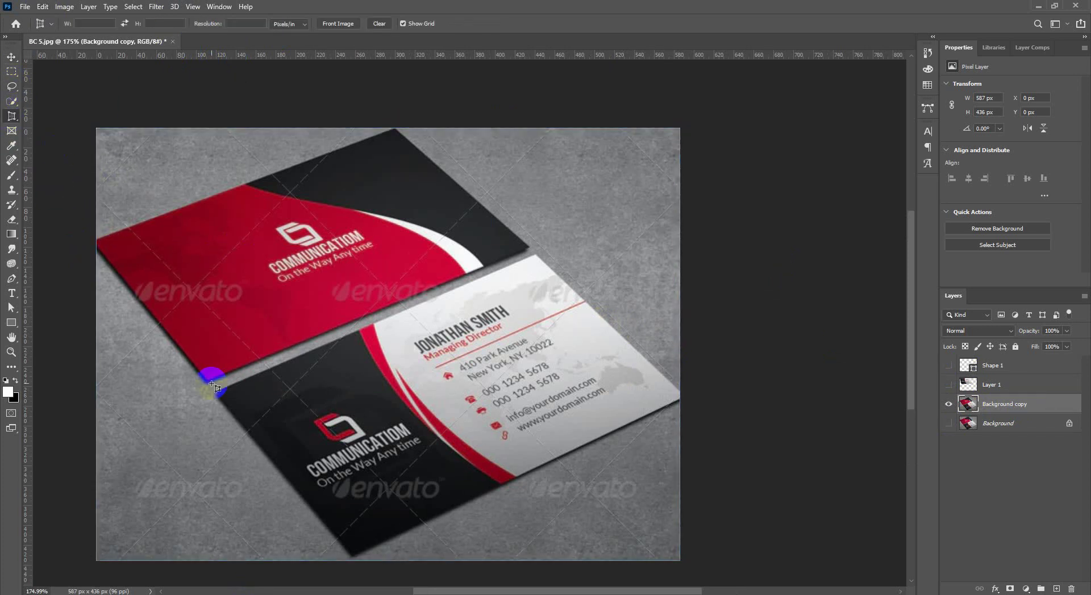
click(207, 382)
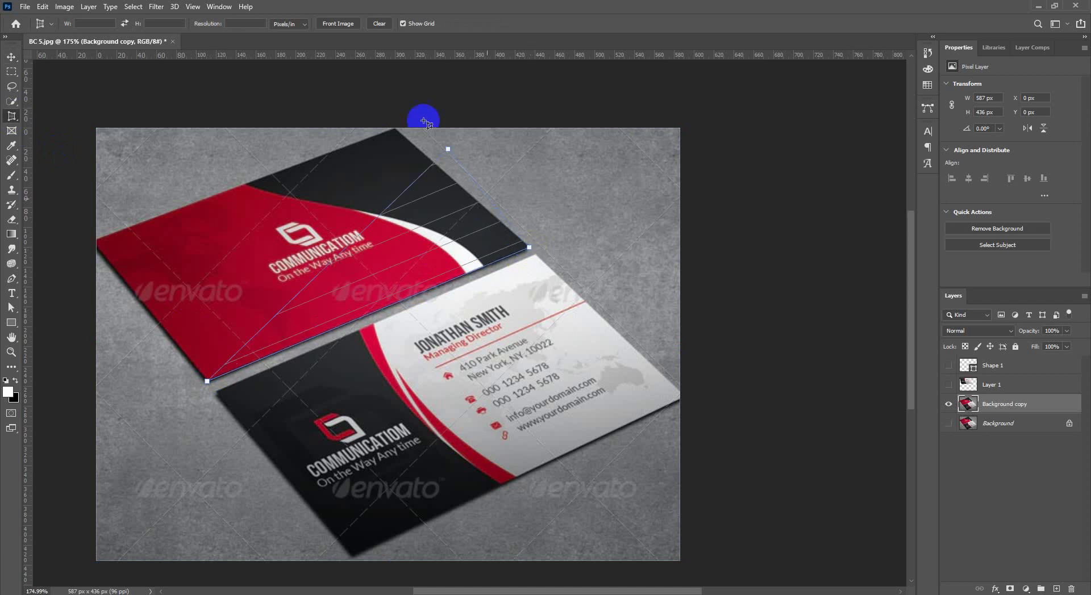
click(396, 128)
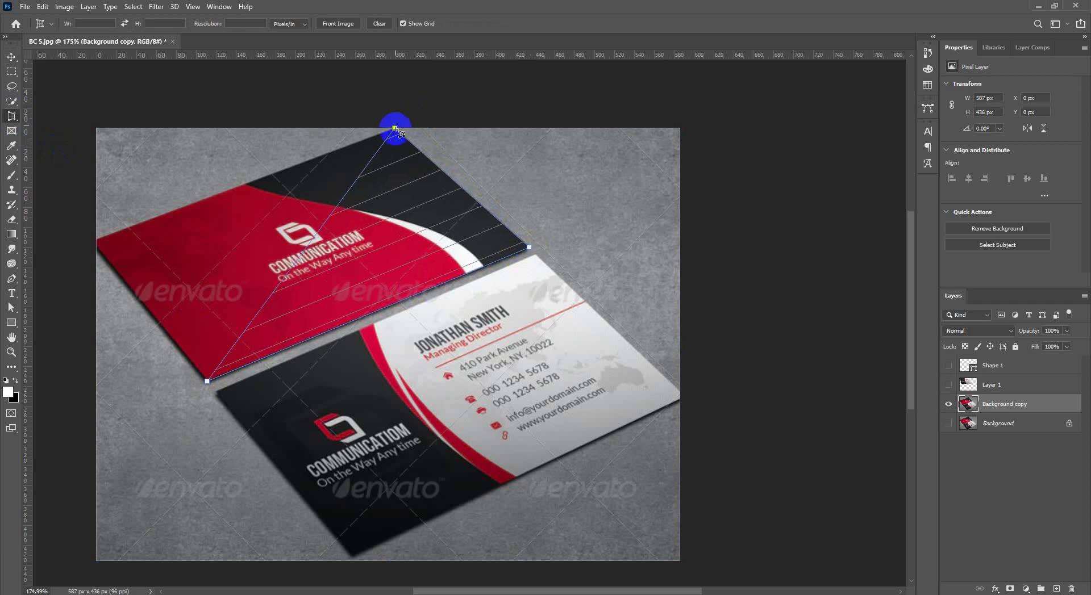
click(89, 243)
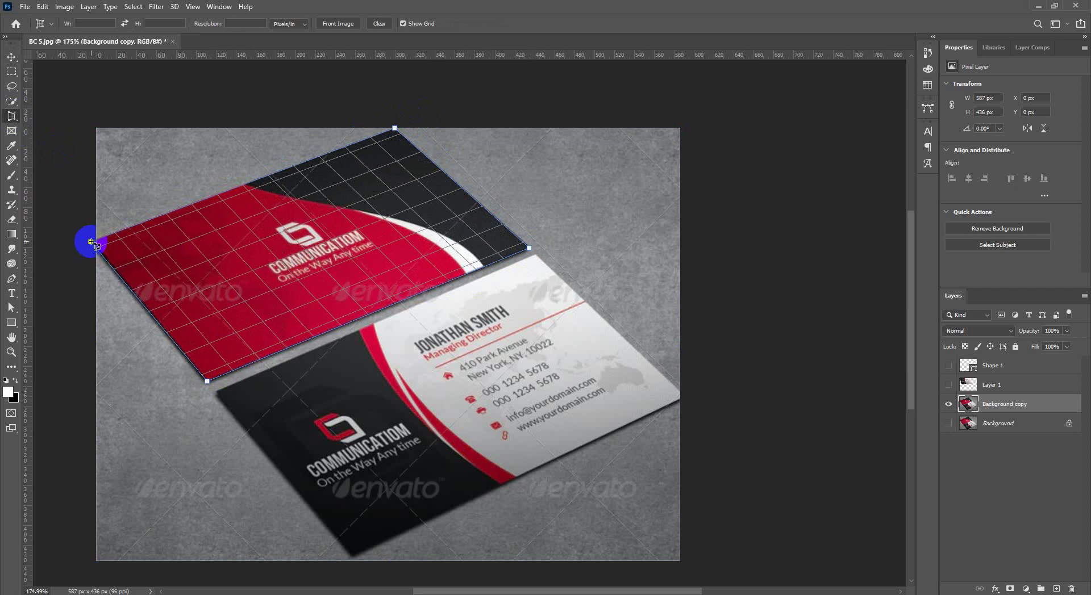
click(463, 25)
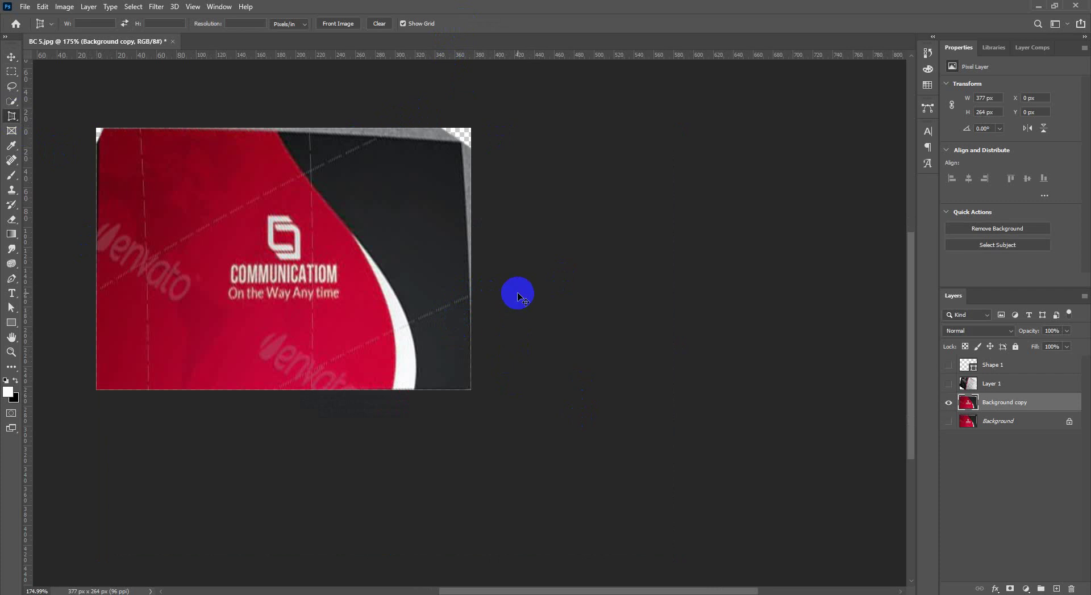
key(ctrl+z)
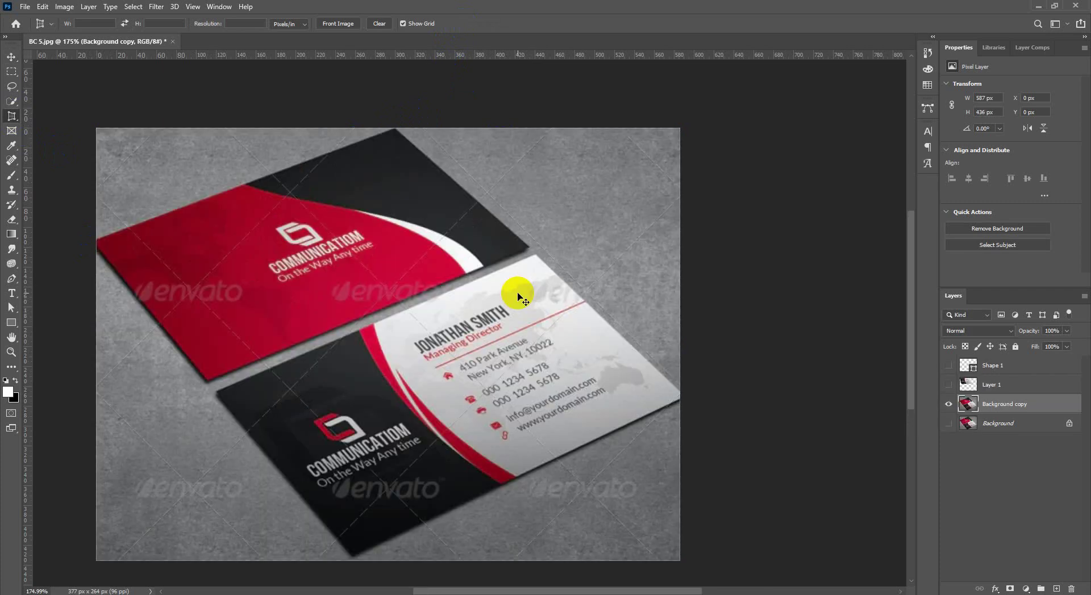
click(497, 248)
click(26, 10)
click(39, 25)
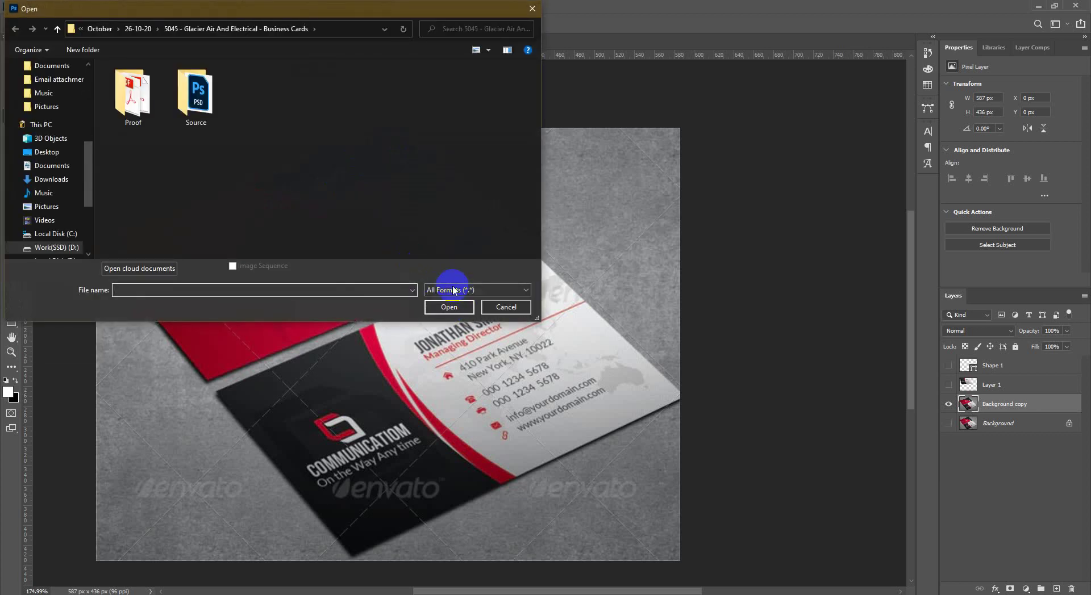
click(502, 307)
Create a new 3.5 × 2 in CMYK document at 300 ppi from the recent custom preset.
click(23, 5)
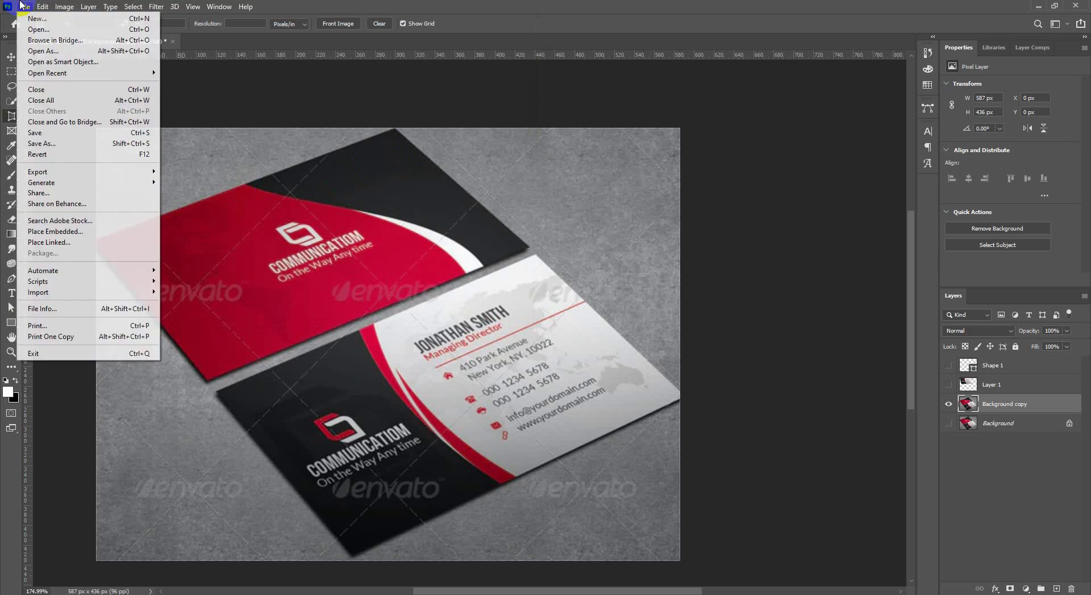
click(35, 41)
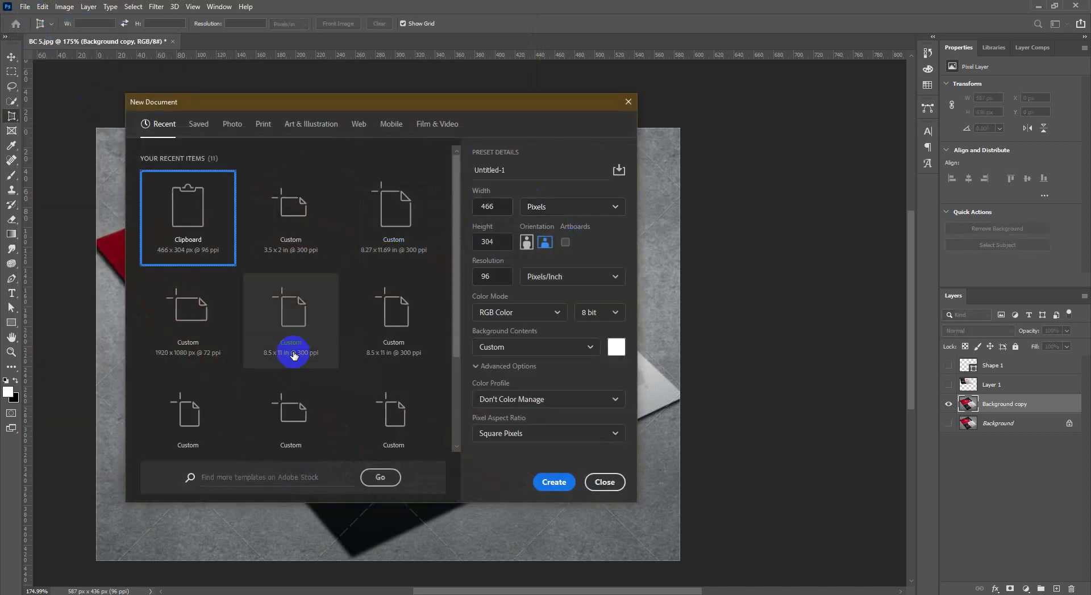
click(291, 219)
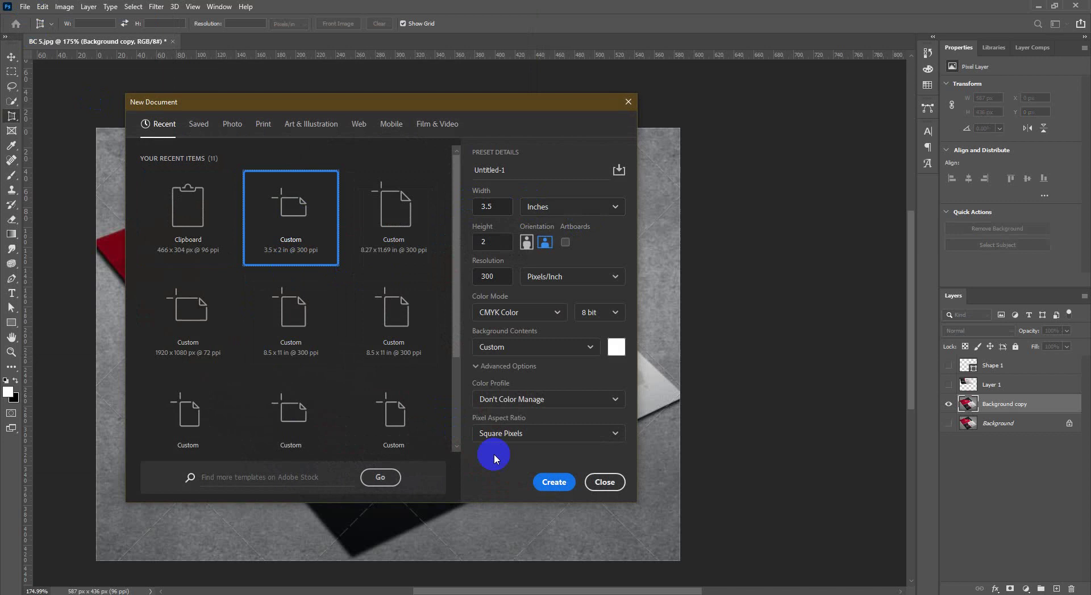
click(554, 483)
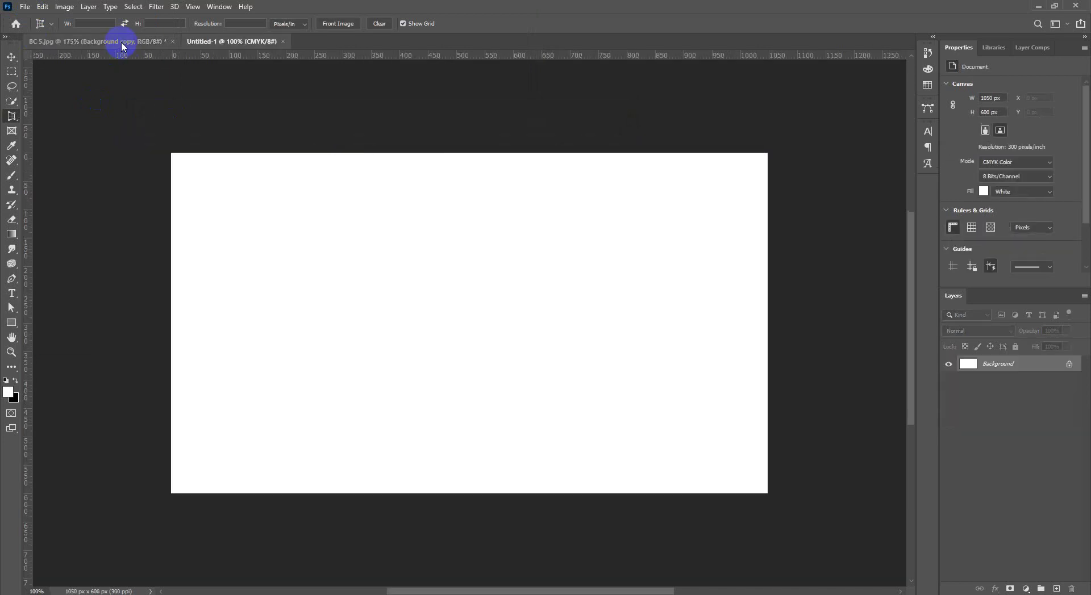
Return to BC 5.jpg and delete the Shape 1 and Layer 1 layers.
click(122, 43)
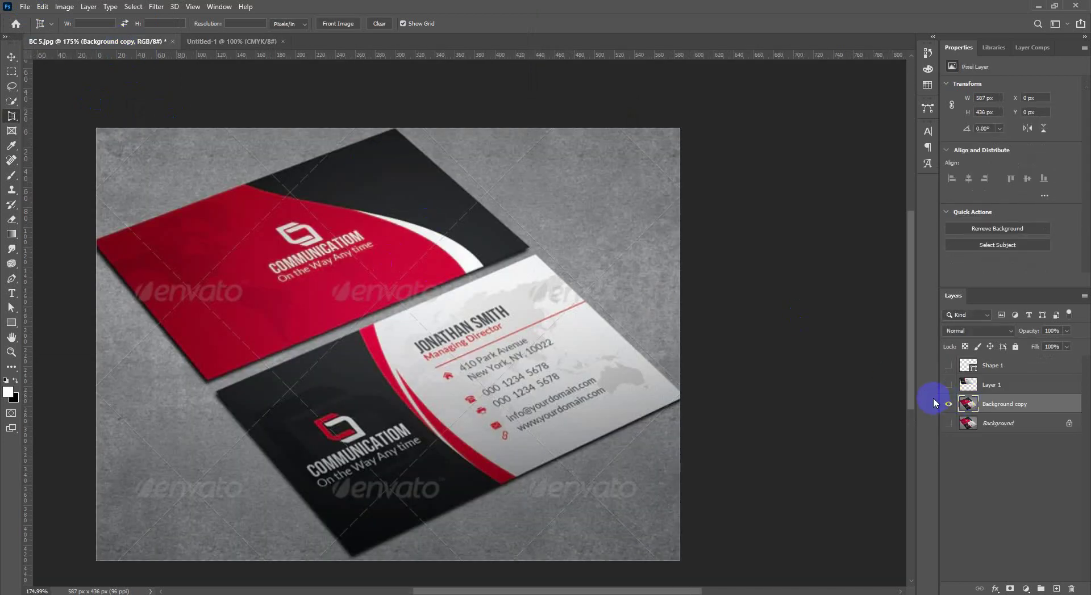
click(975, 367)
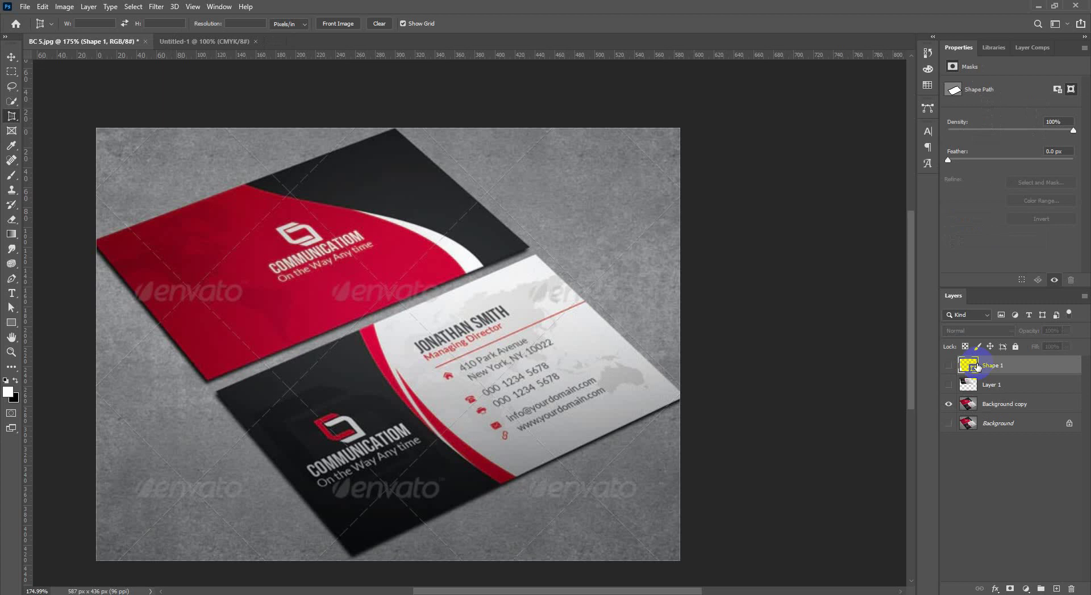
key(Delete)
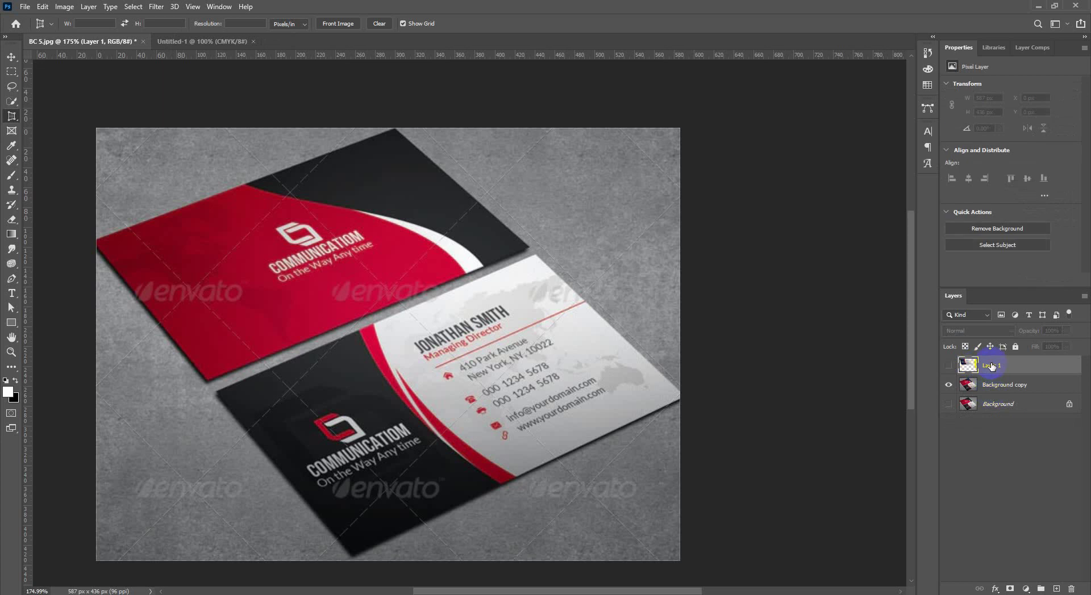
key(Delete)
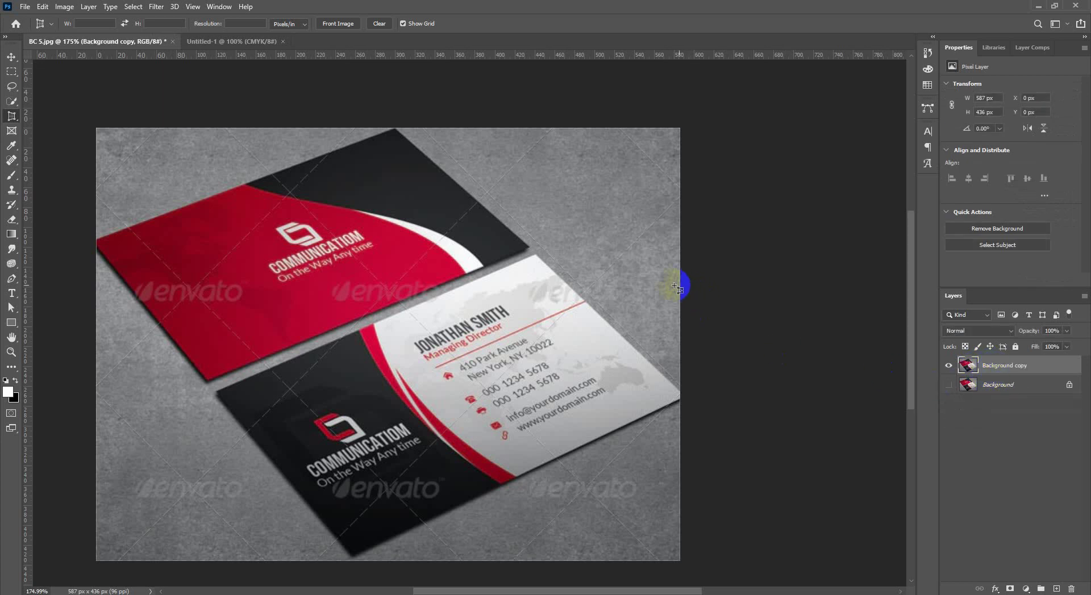
Outline the red card with a closed four-corner Pen tool shape about 438 × 255 px along the card's edges.
key(p)
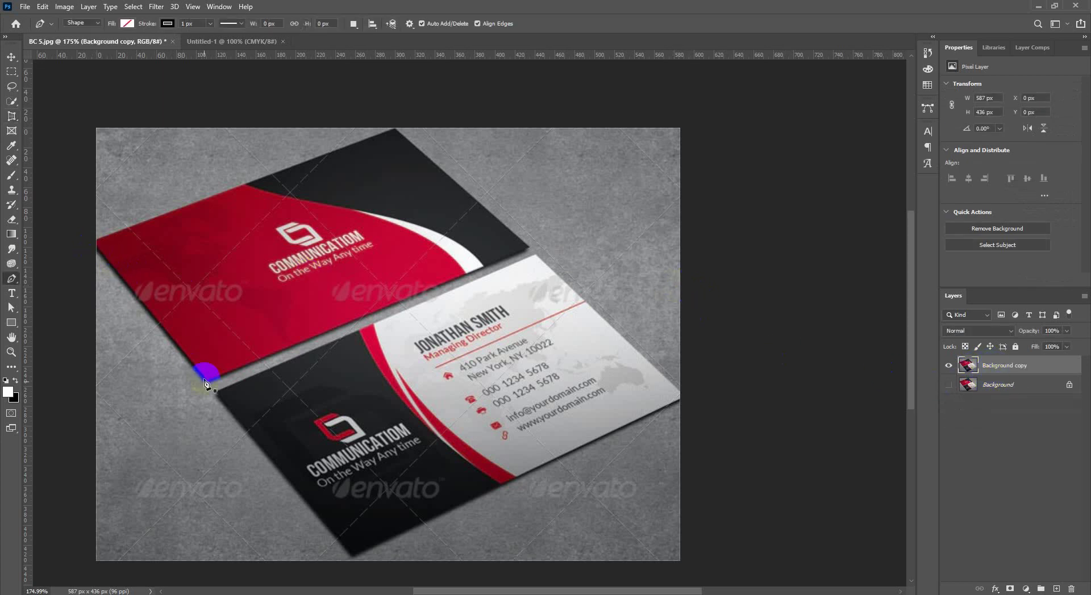
click(207, 381)
click(521, 260)
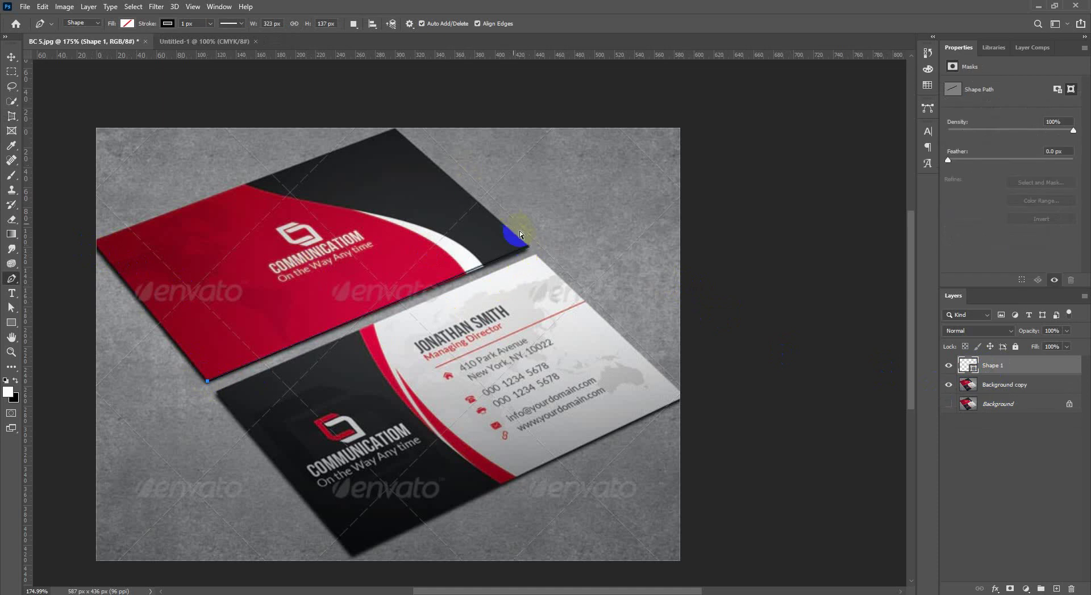
scroll(520, 233, up, 3)
click(532, 255)
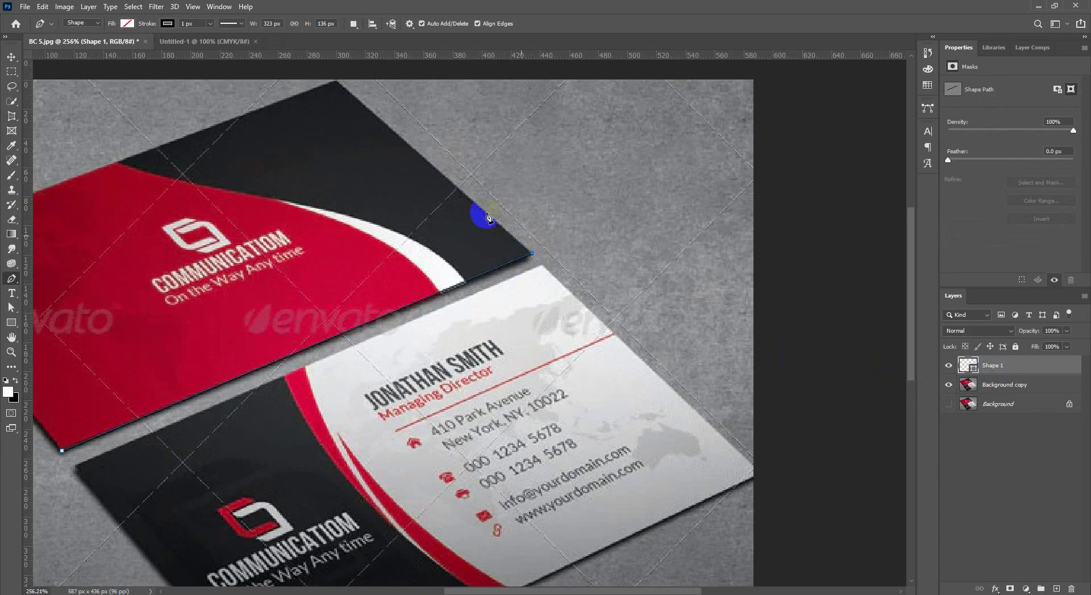
scroll(414, 177, up, 2)
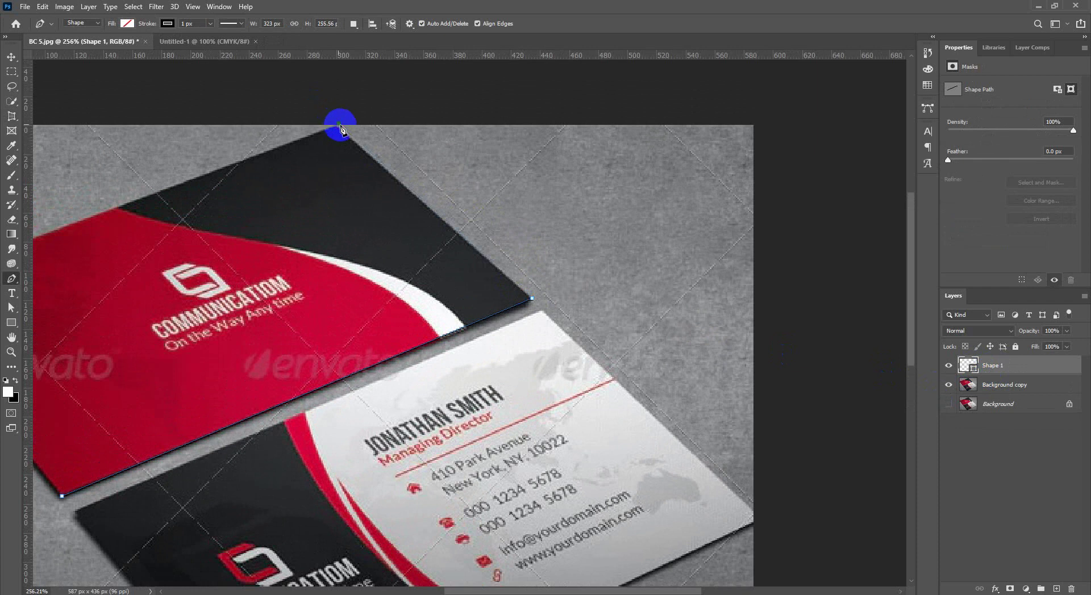
scroll(527, 183, down, 2)
click(380, 142)
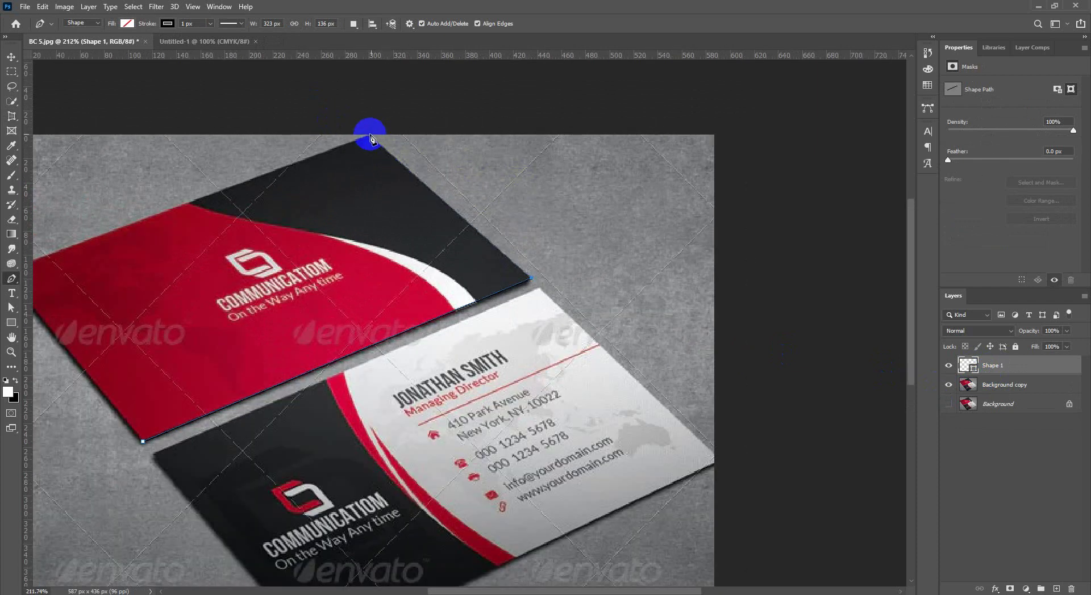
click(369, 135)
scroll(446, 176, down, 3)
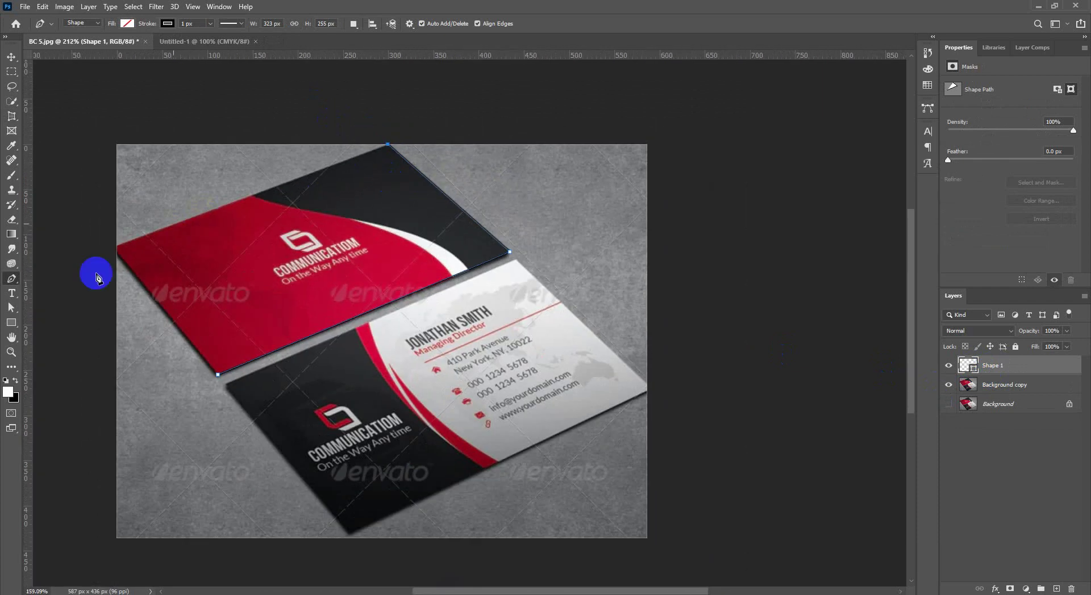
scroll(97, 273, up, 5)
scroll(94, 227, up, 2)
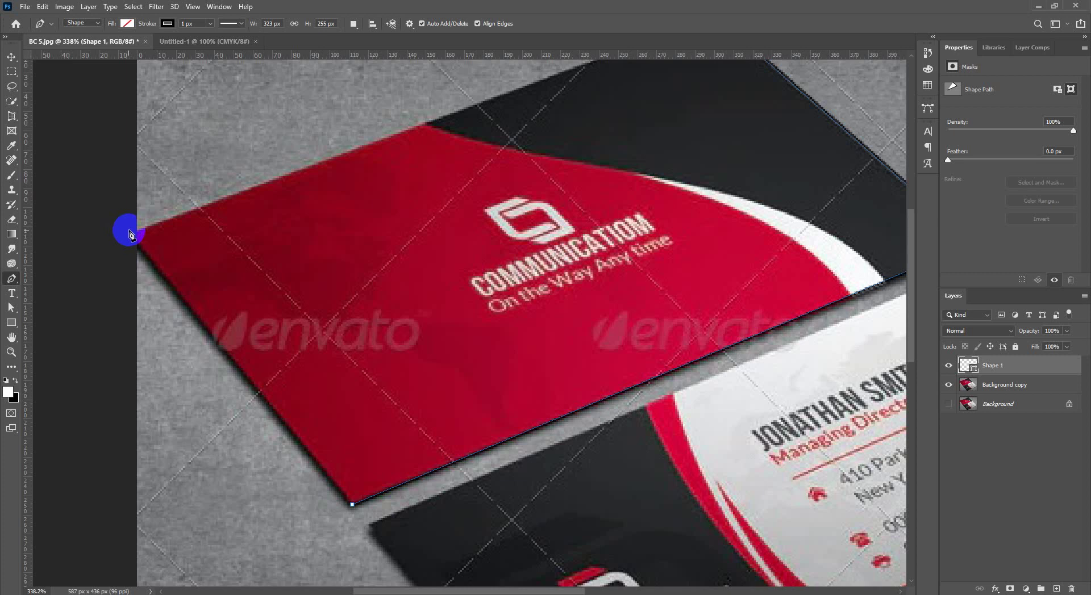
click(131, 232)
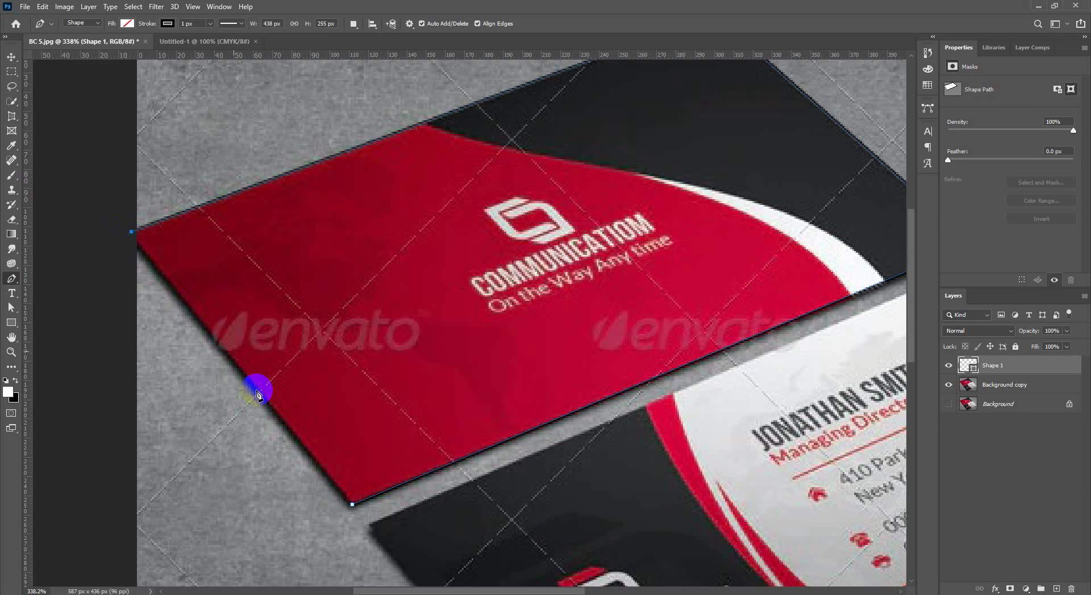
click(353, 507)
scroll(318, 510, down, 2)
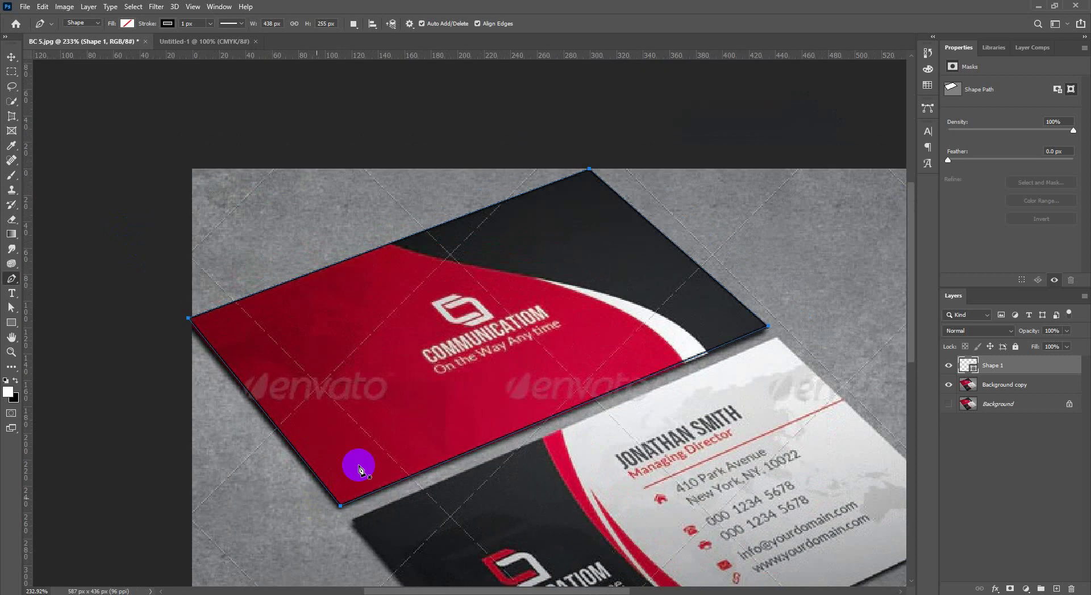
Load the Shape 1 outline as a selection, hide the existing layers, and copy the red card from Background copy to a new layer.
ctrl+click(963, 369)
click(964, 389)
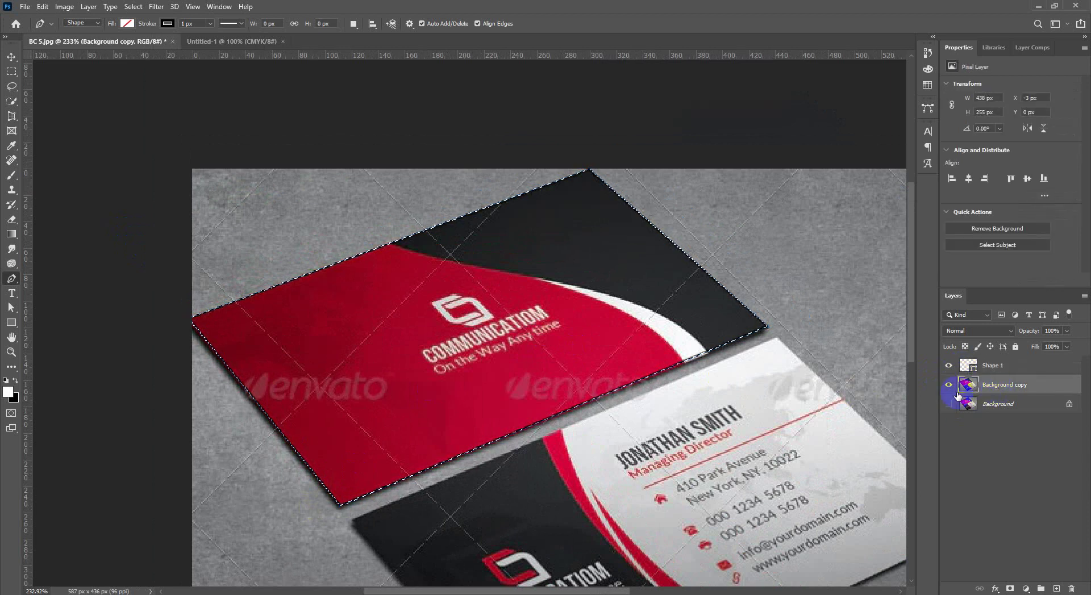
click(948, 404)
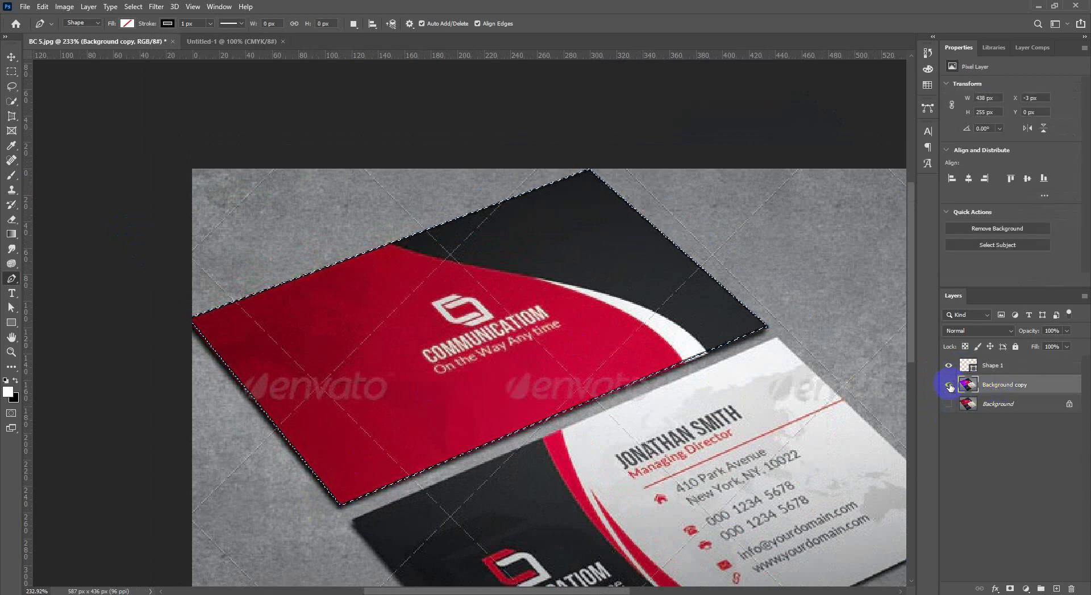
click(948, 385)
click(948, 365)
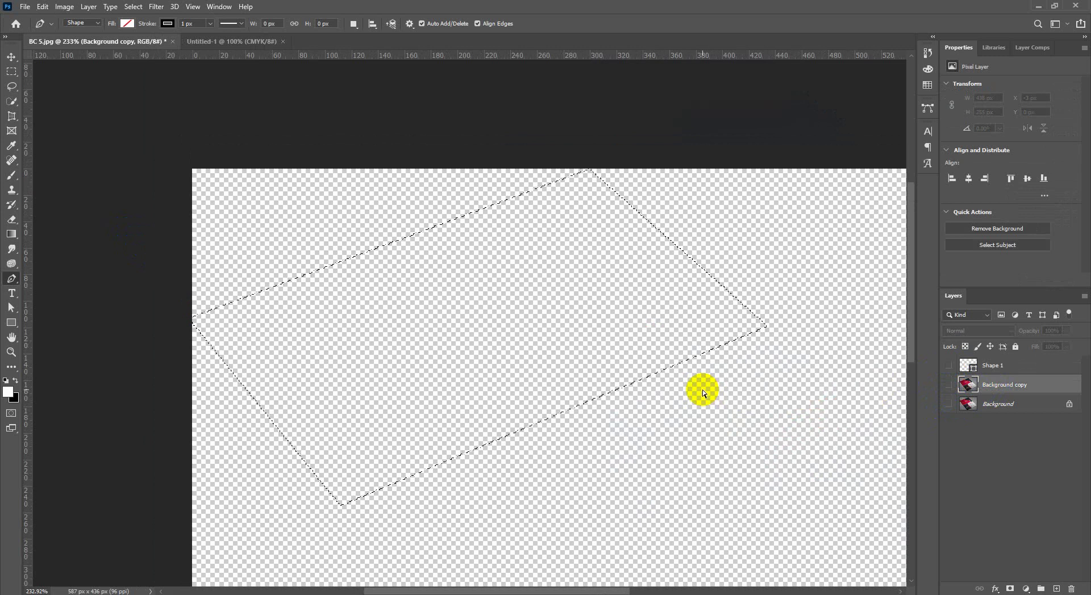
key(ctrl+j)
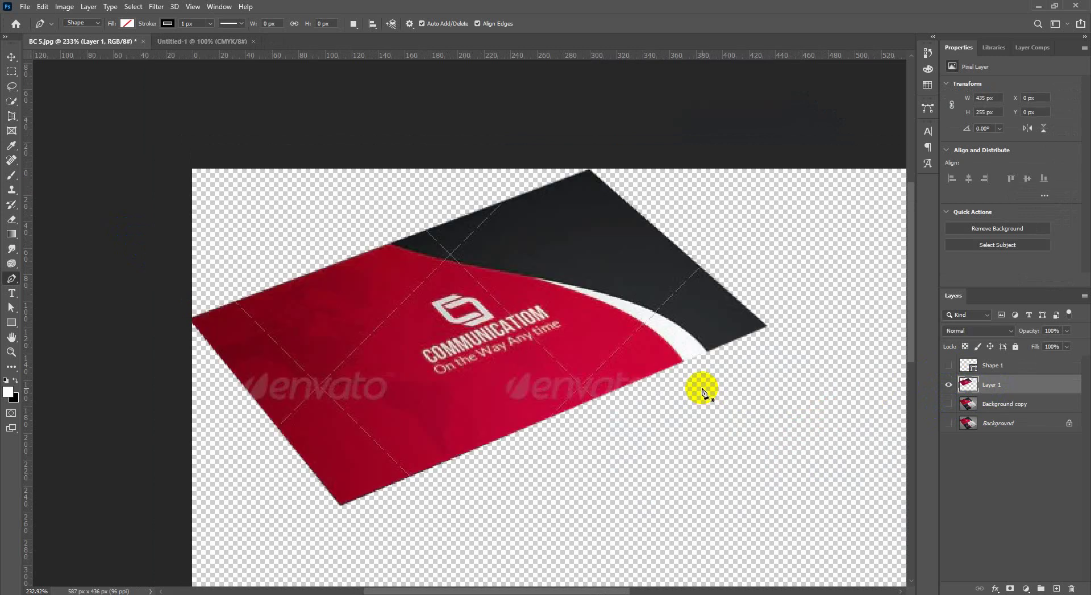
Transfer the cut-out red card layer into the Untitled-1 document and hide that document's Background layer.
click(11, 56)
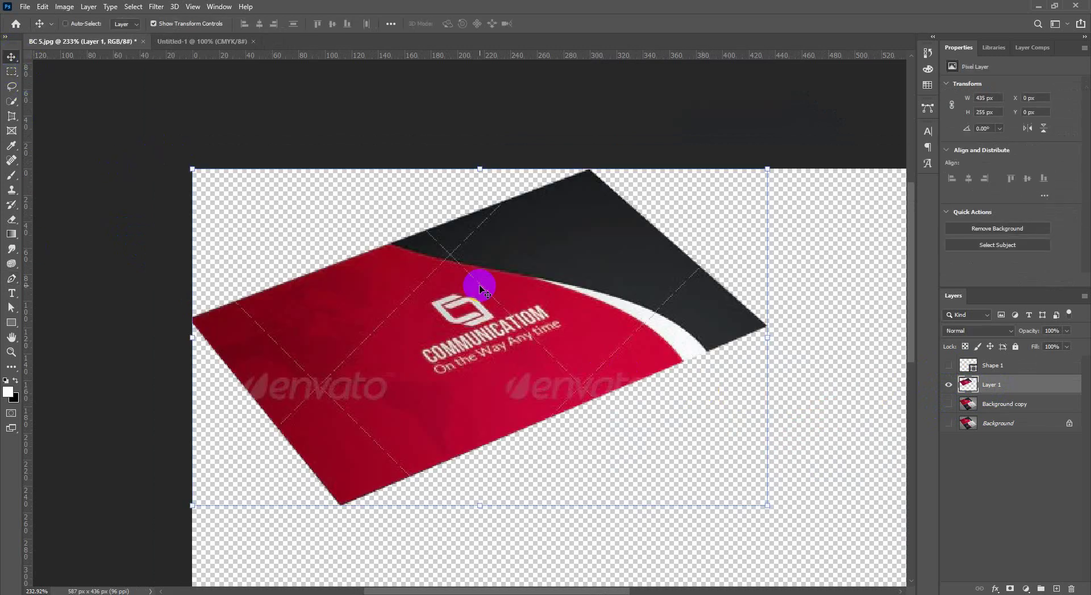
drag(478, 285, 389, 275)
click(950, 381)
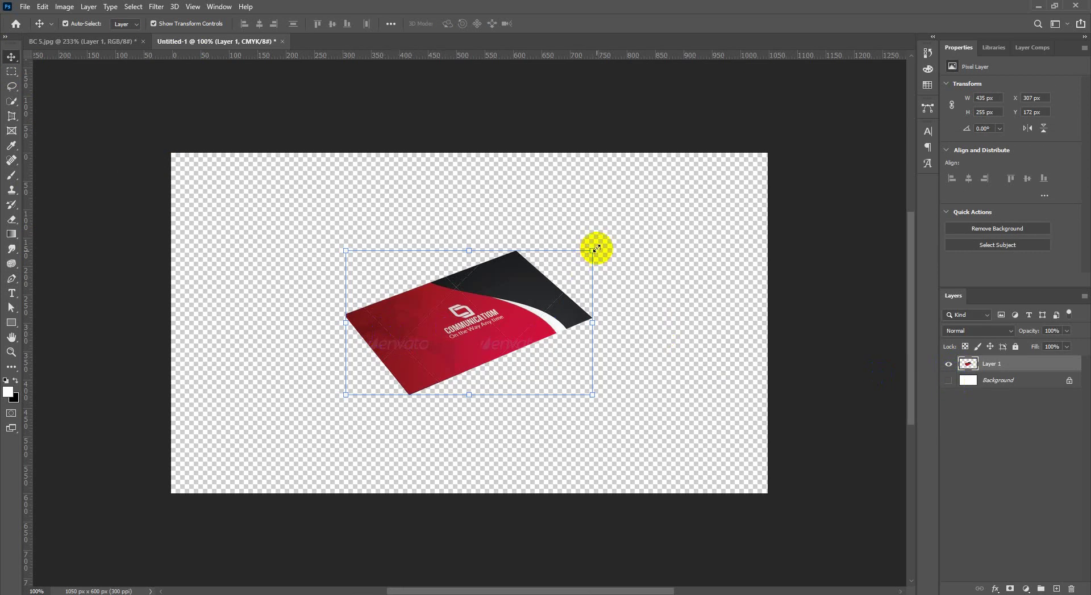
Rotate the red card about 32.87° clockwise and place it near the canvas's left edge at about X 14, Y 75 px.
drag(600, 244, 628, 324)
drag(423, 313, 232, 257)
click(562, 24)
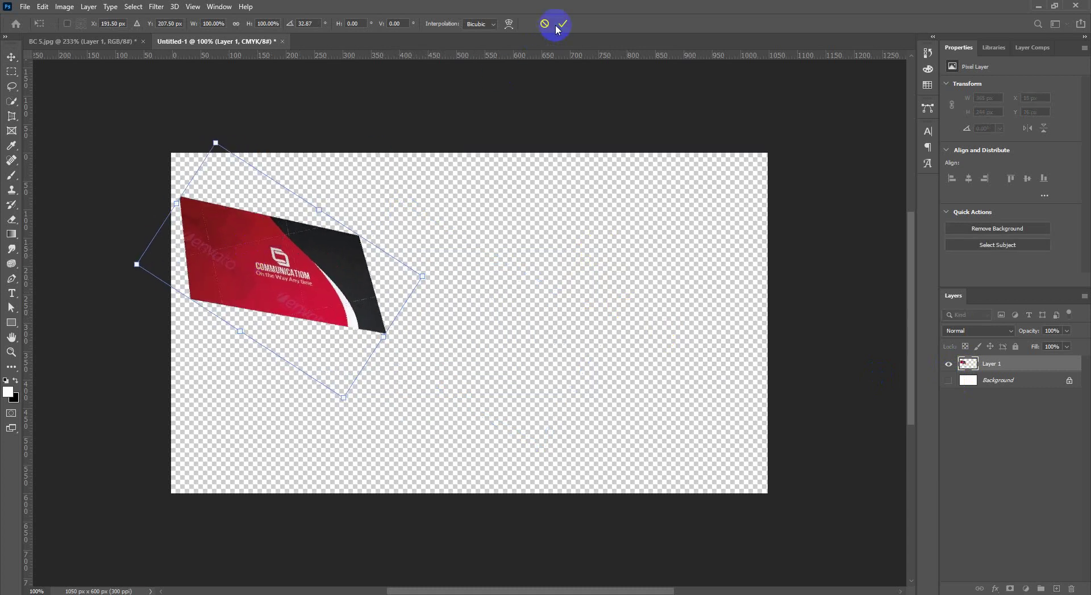
click(366, 254)
click(375, 247)
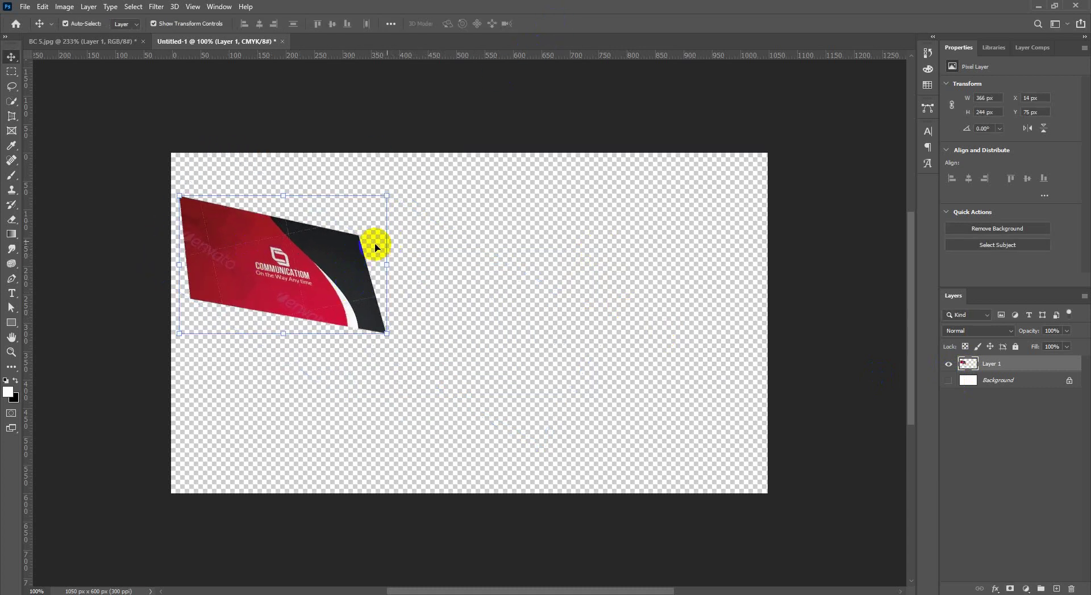
right_click(341, 250)
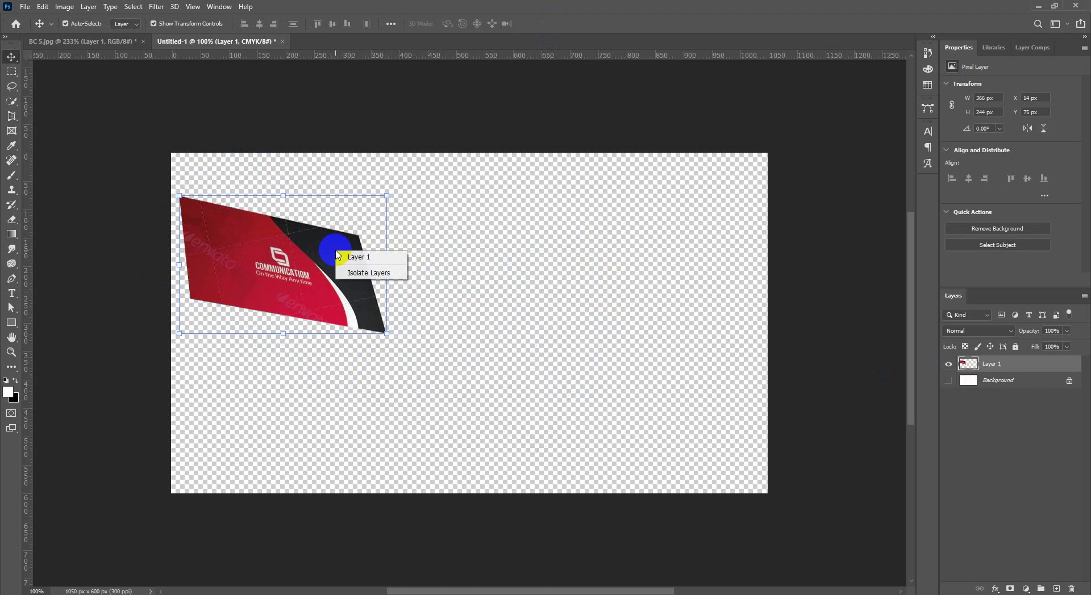
click(378, 218)
drag(387, 196, 346, 279)
right_click(342, 279)
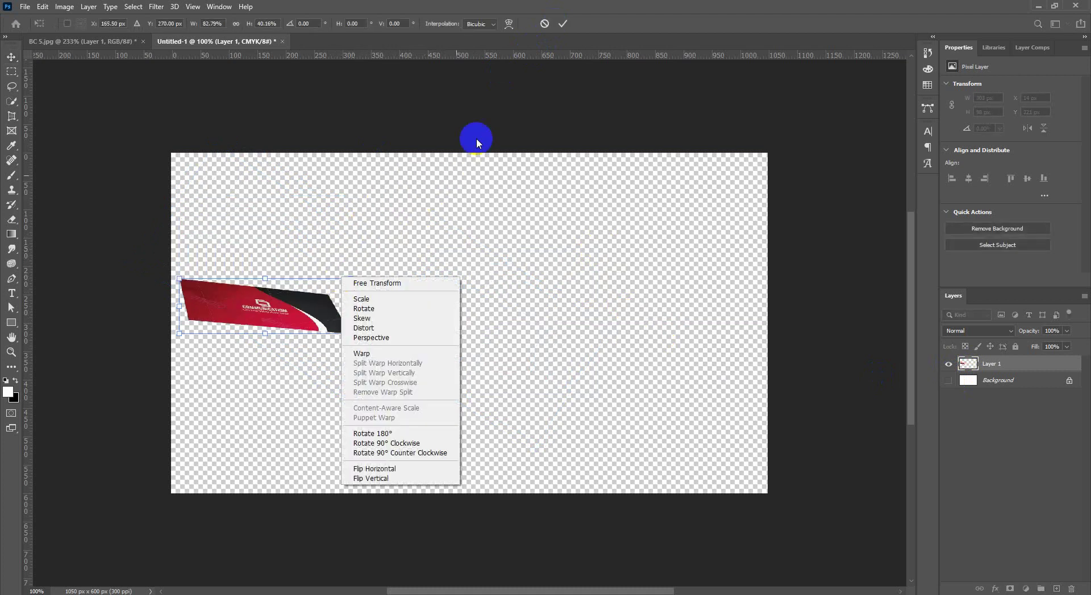
click(545, 25)
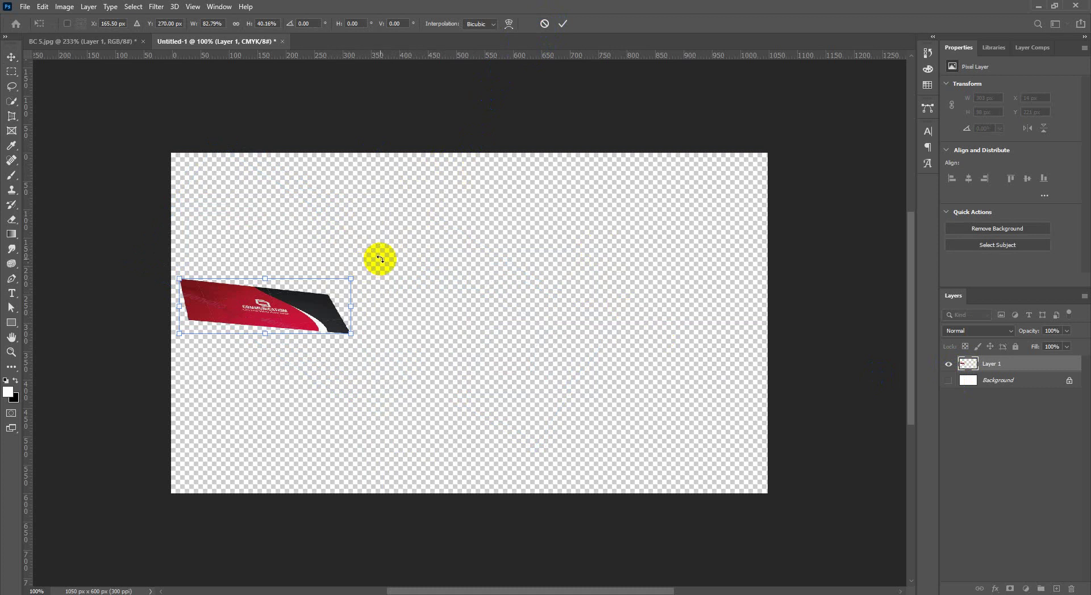
key(ctrl+z)
Distort the red card's corners outward so its upper and right edges follow the canvas, making the layer about 1044 × 589 px.
drag(389, 193, 391, 194)
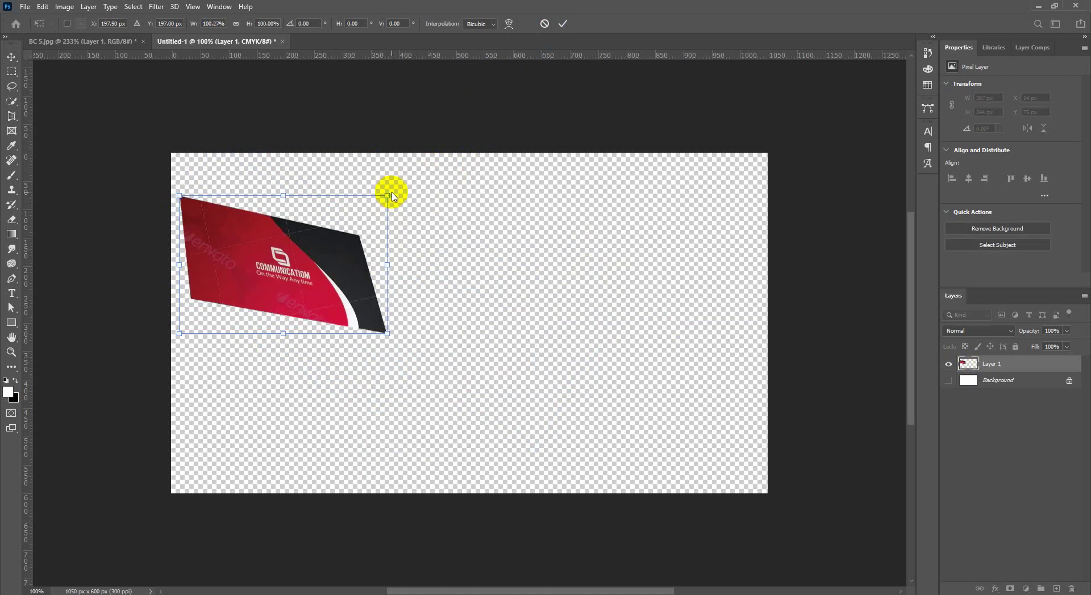
right_click(392, 196)
click(421, 244)
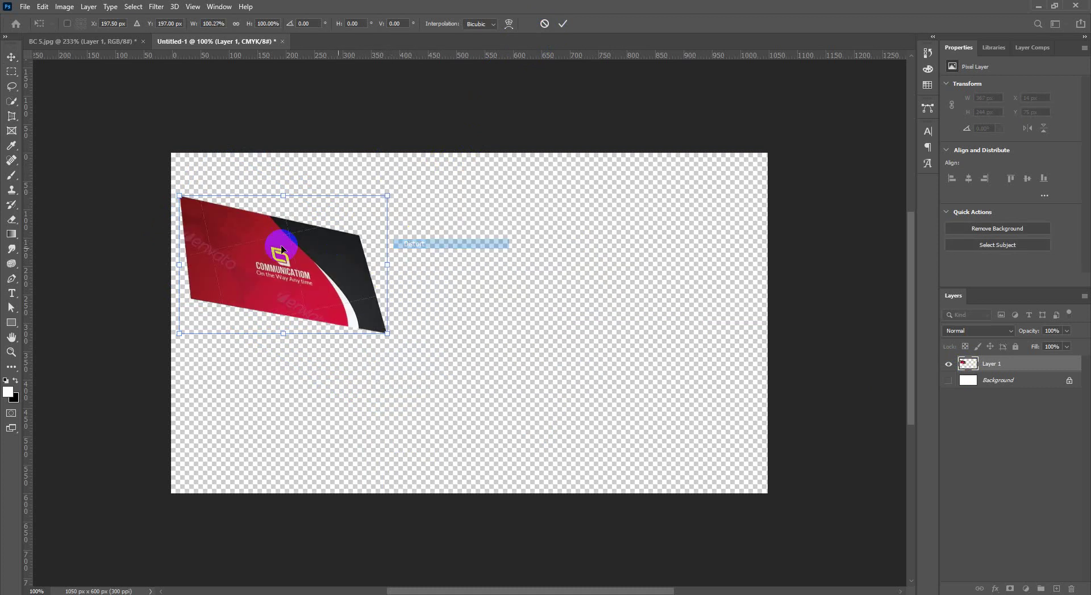
drag(178, 199, 172, 152)
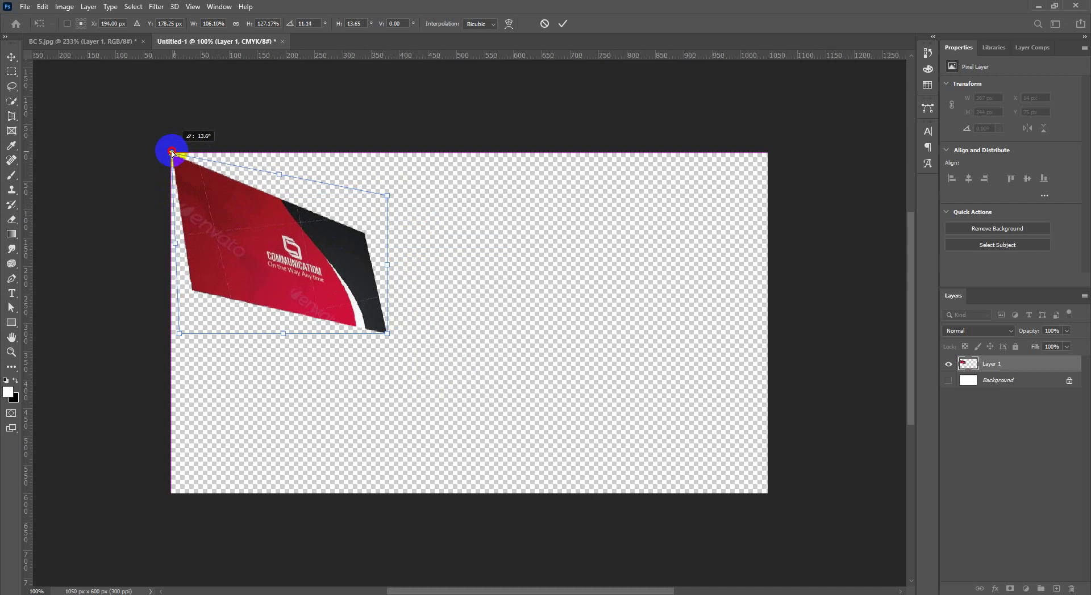
drag(177, 339, 168, 499)
drag(386, 335, 760, 484)
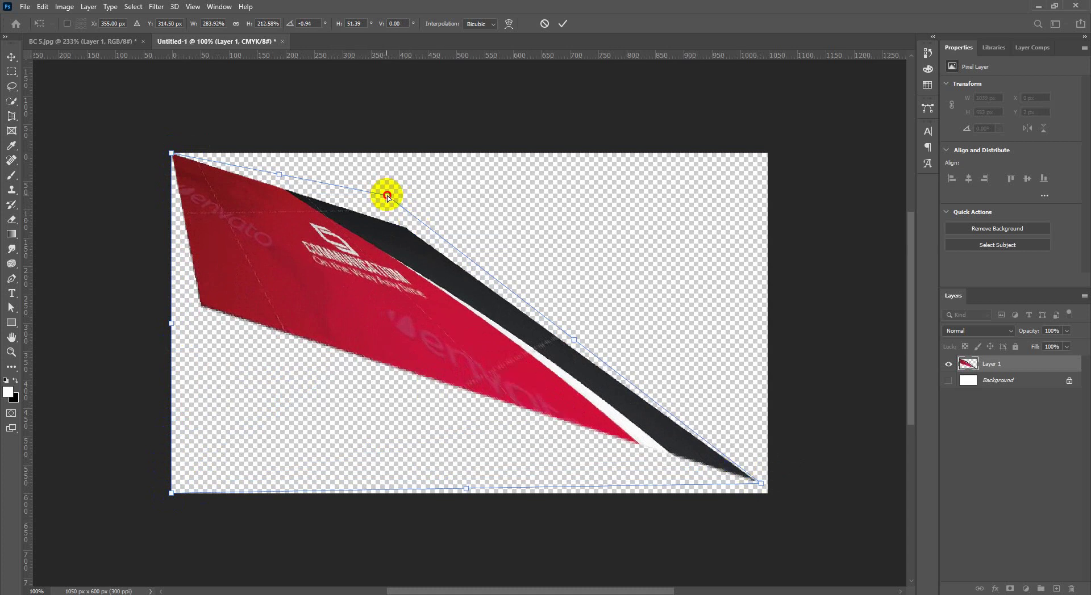
drag(386, 193, 903, 64)
scroll(668, 182, down, 1)
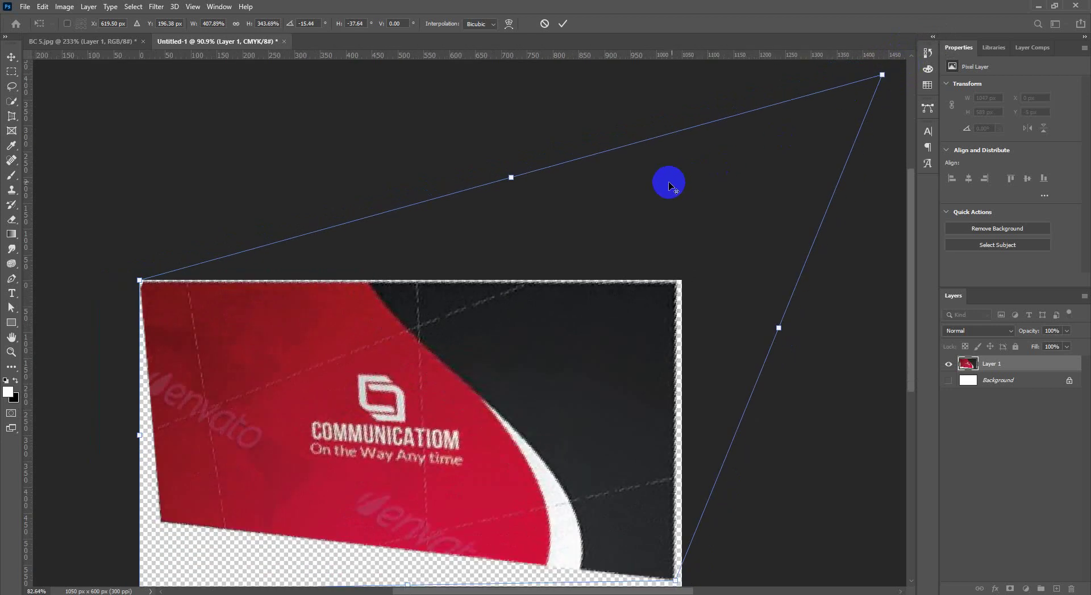
scroll(668, 181, down, 2)
mouse_move(233, 521)
mouse_down()
mouse_move(202, 559)
mouse_move(205, 580)
mouse_move(218, 543)
mouse_move(216, 493)
mouse_move(232, 522)
mouse_up()
click(564, 23)
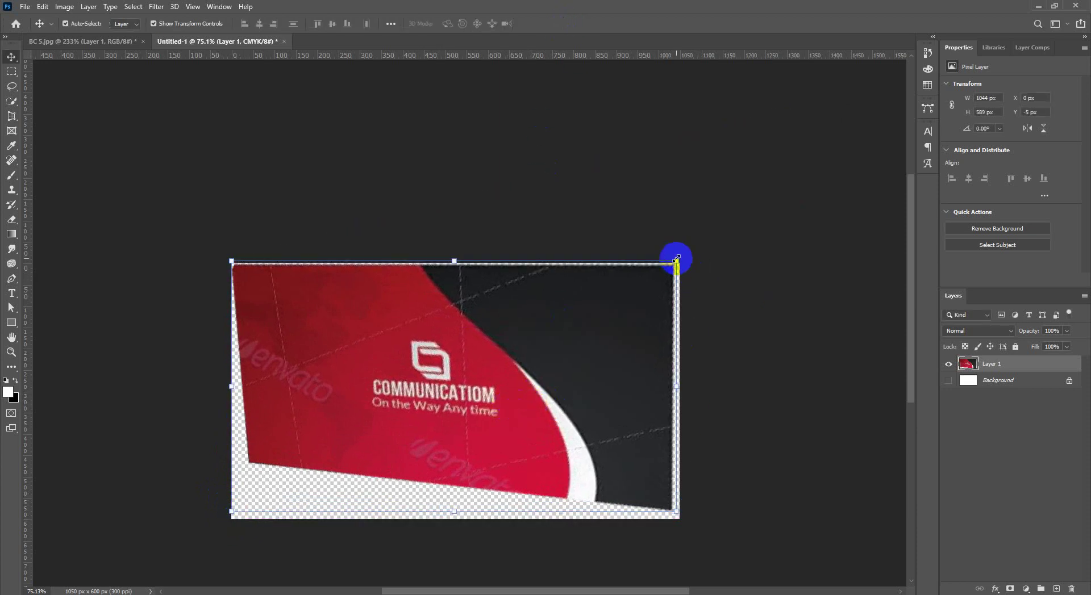
Distort the red card's lower-left corner outward and fit its lower-right corner to the canvas, making the layer about 1054 × 611 px.
right_click(572, 341)
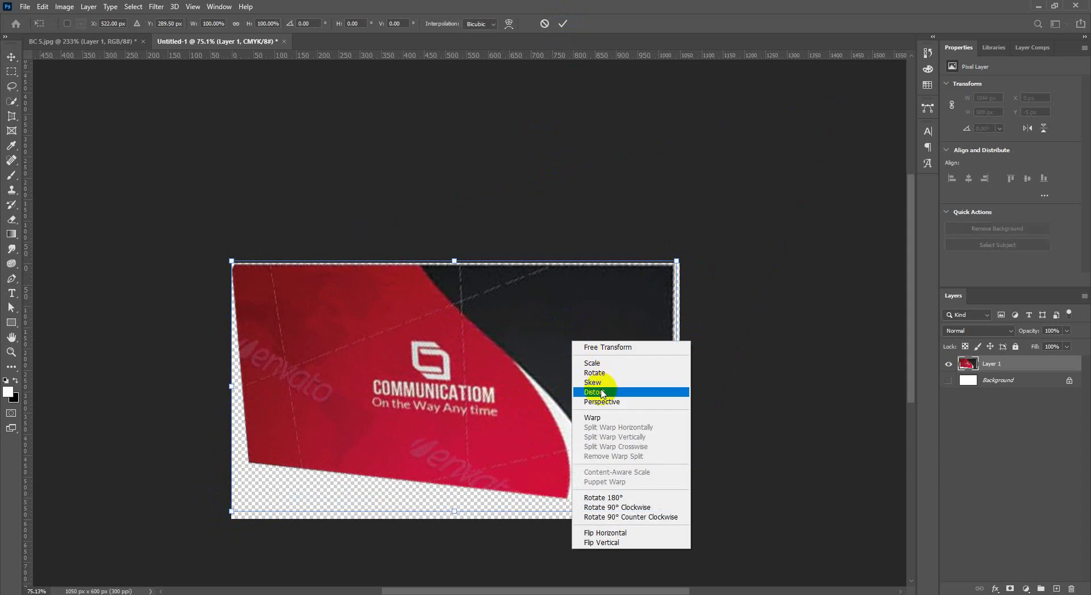
click(603, 392)
scroll(224, 484, down, 1)
scroll(216, 495, up, 1)
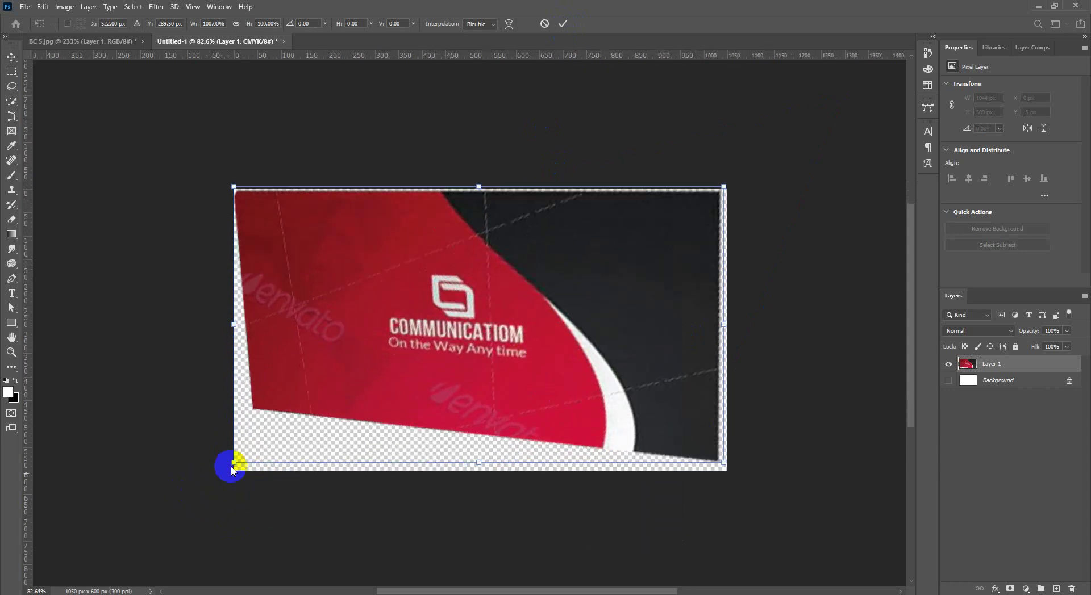
drag(230, 478, 199, 546)
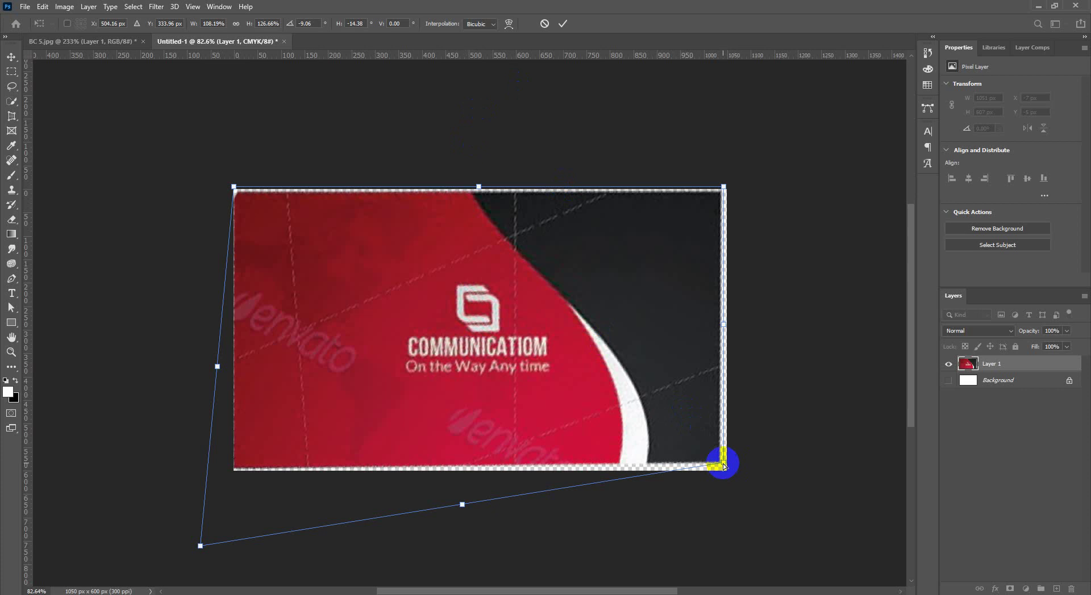
drag(725, 473, 726, 473)
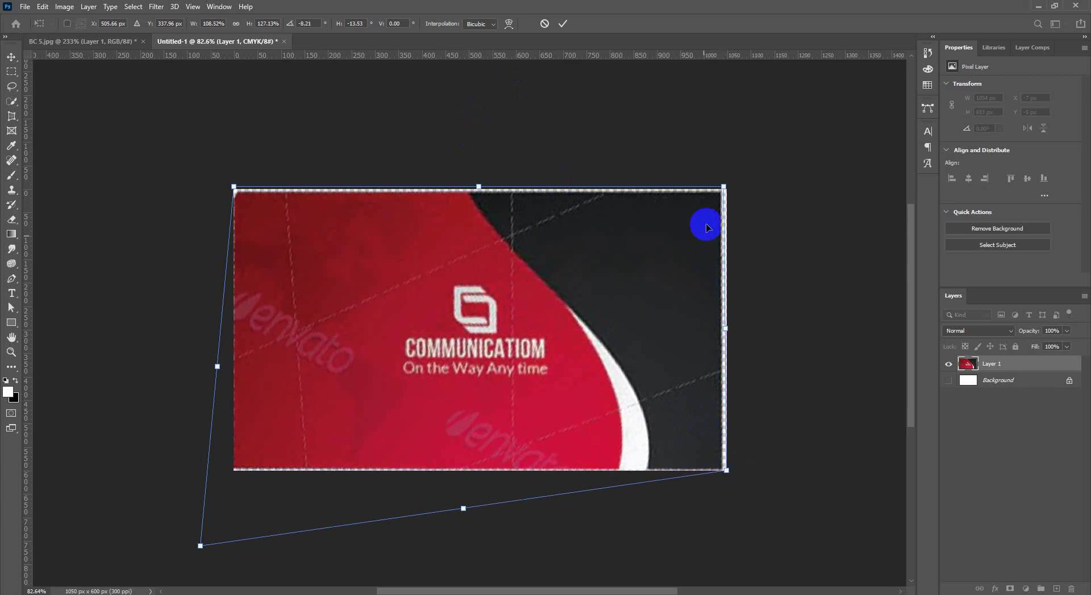
click(563, 25)
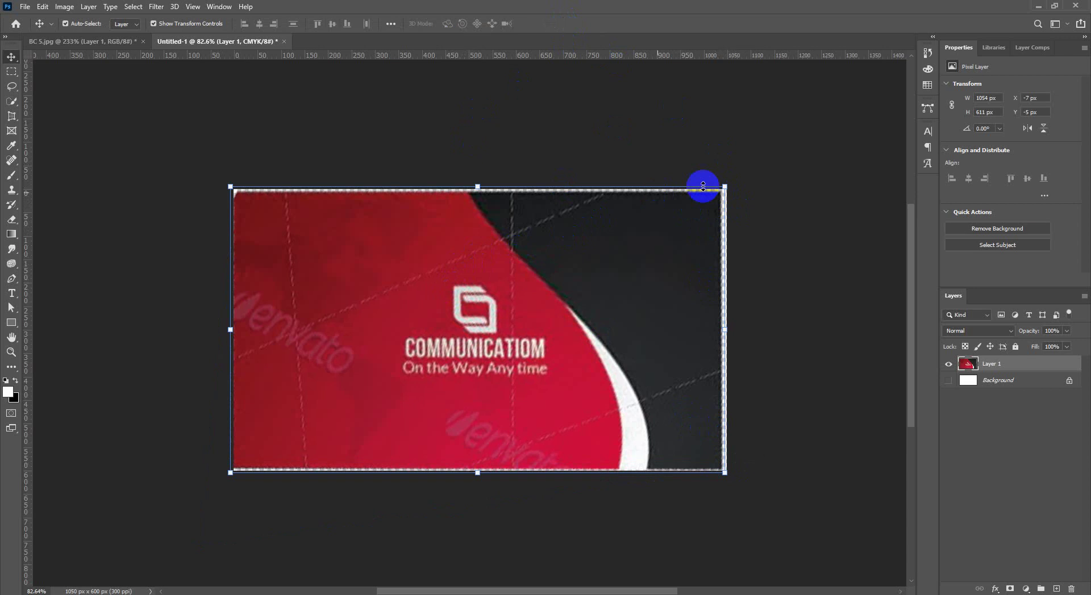
Distort the red card's upper-right and lower-right corners slightly past the canvas to close the gap along the right edge.
click(725, 186)
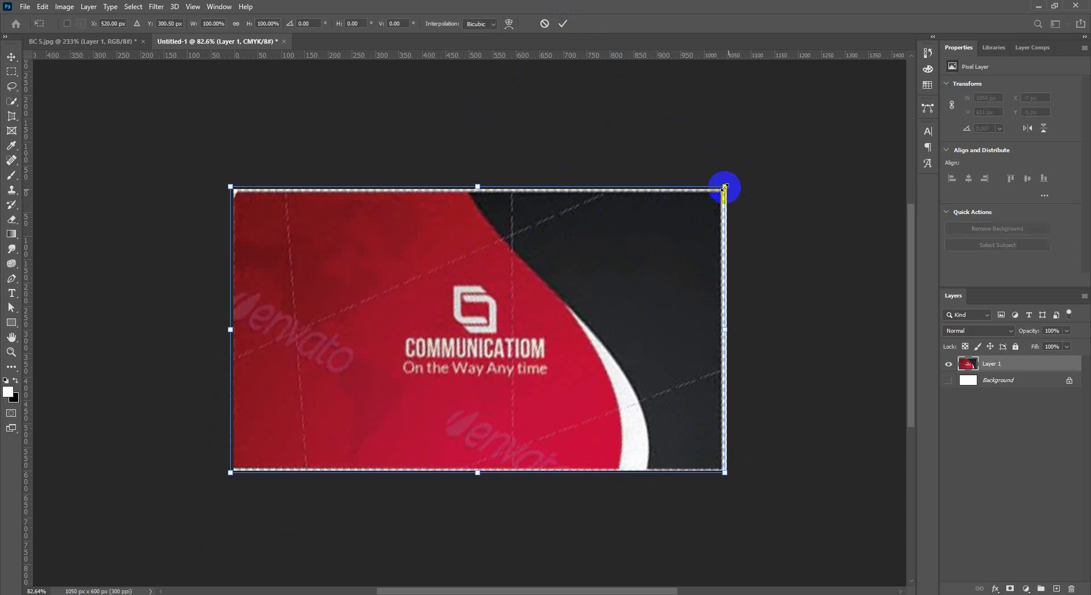
right_click(699, 219)
click(710, 272)
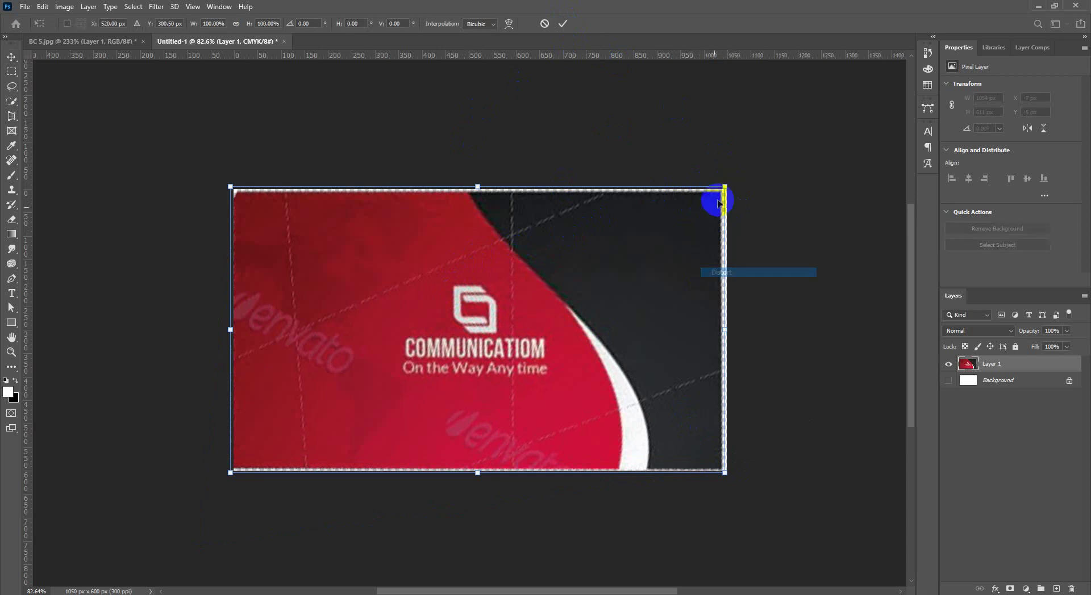
scroll(726, 195, up, 2)
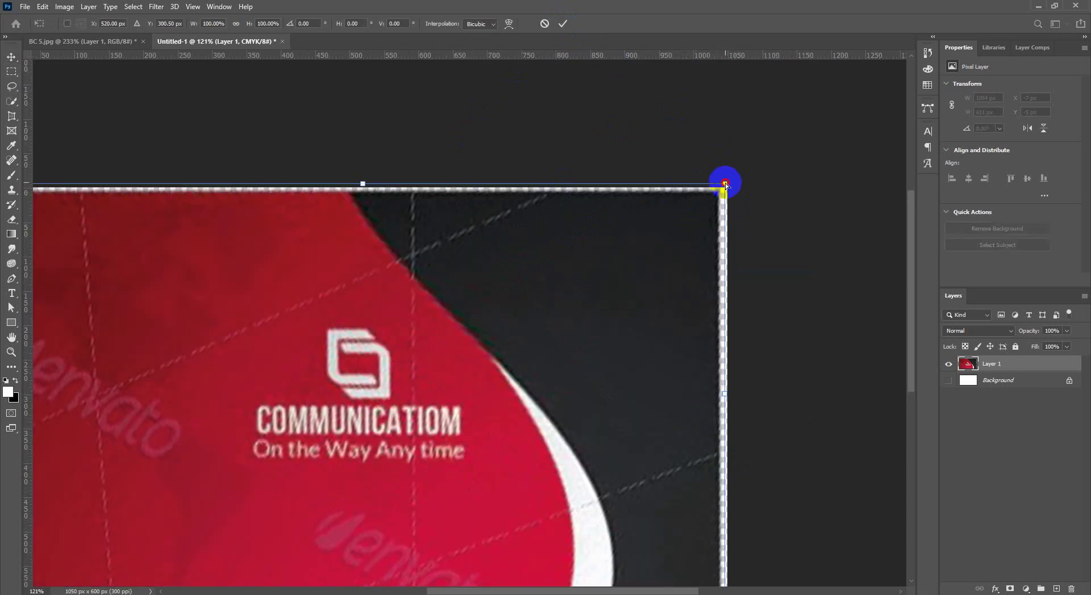
drag(730, 184, 730, 187)
scroll(721, 203, down, 2)
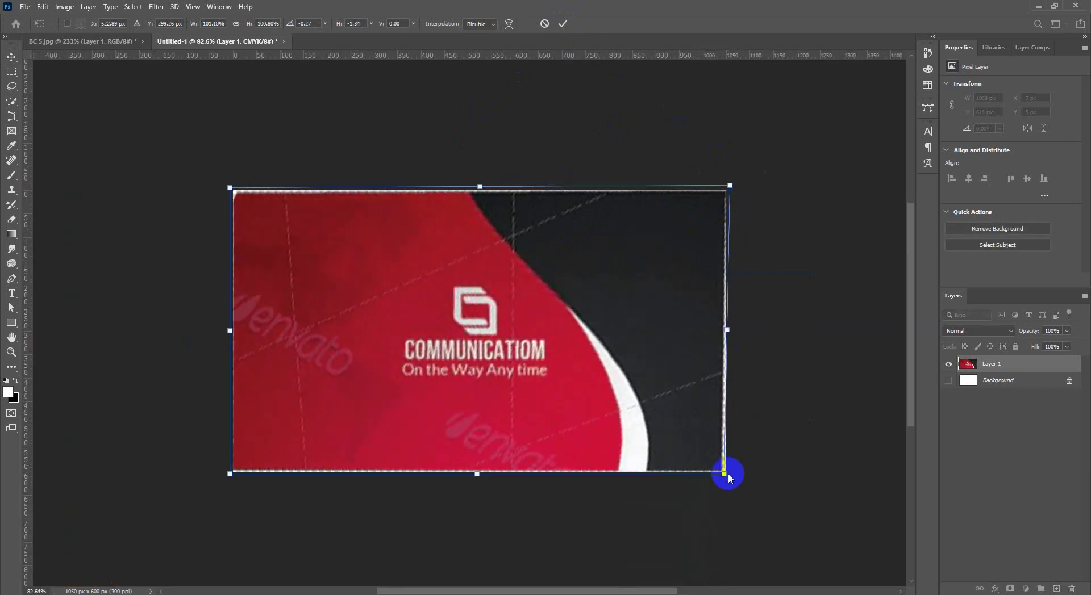
scroll(728, 473, up, 4)
drag(724, 473, 732, 476)
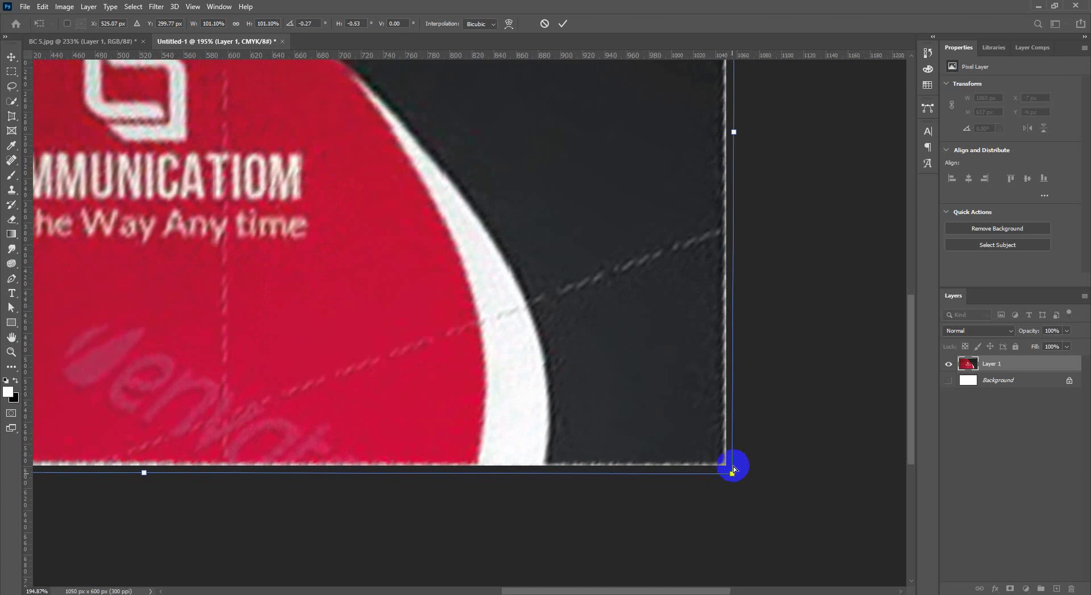
Pull the red card's left corners slightly past the canvas and apply the distortion at about 1064 × 621 px.
scroll(732, 468, down, 3)
scroll(111, 467, up, 1)
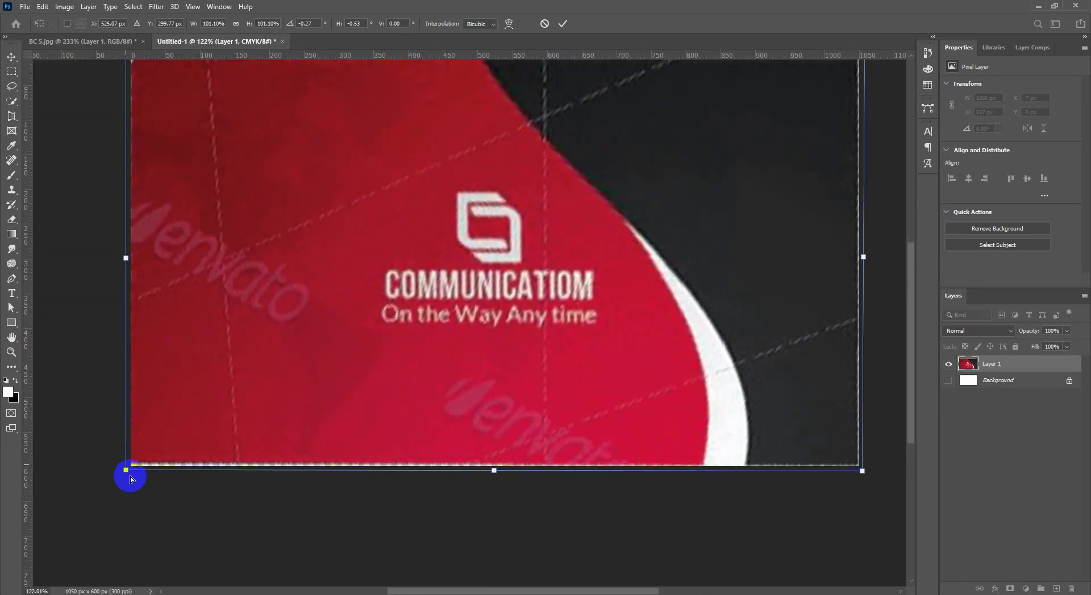
drag(125, 471, 126, 470)
scroll(220, 421, up, 5)
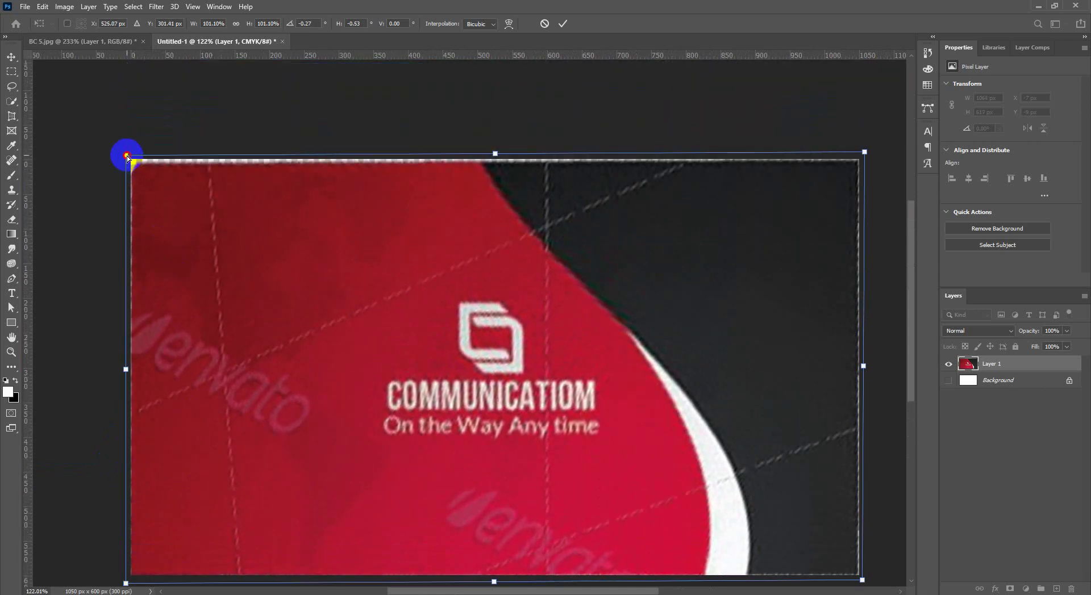
drag(127, 156, 126, 153)
click(566, 24)
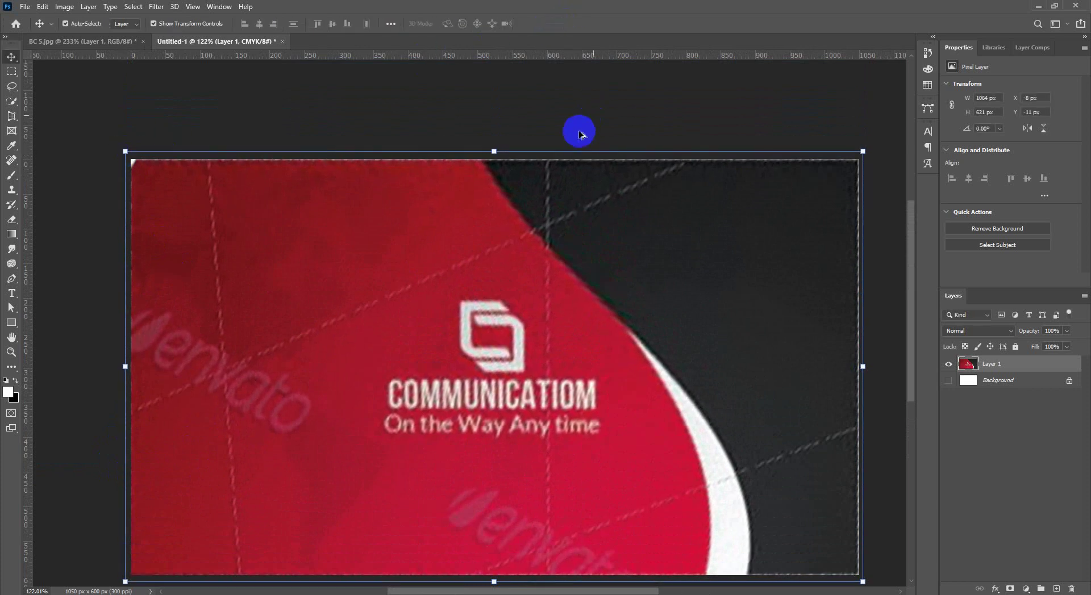
Transfer the straightened red card into Horizontal BC Format.ai in Illustrator and centre it horizontally and vertically on the artboard.
scroll(555, 155, down, 5)
click(568, 250)
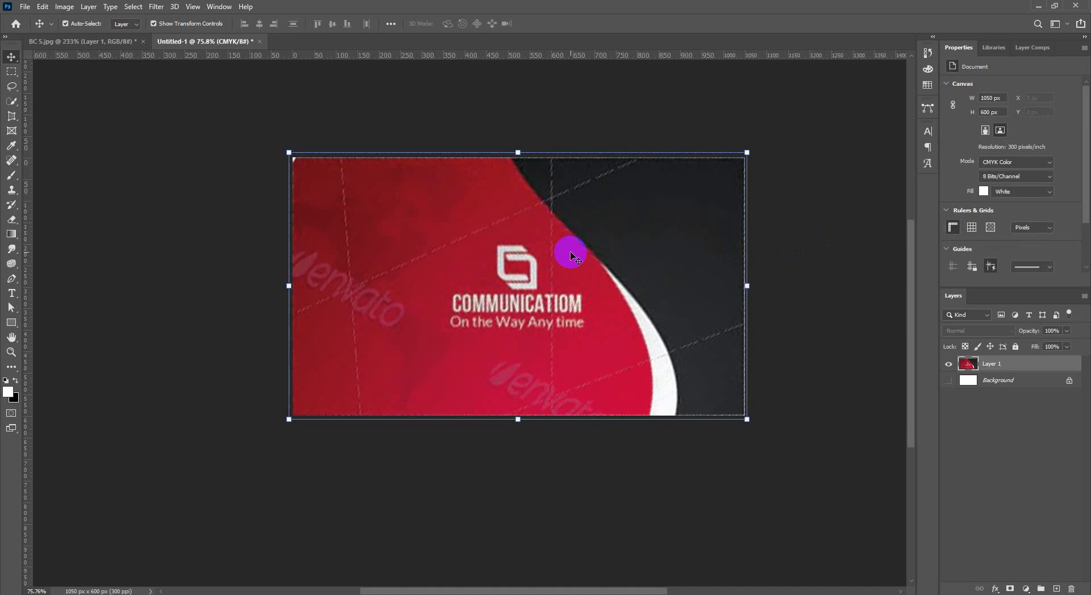
drag(571, 255, 227, 594)
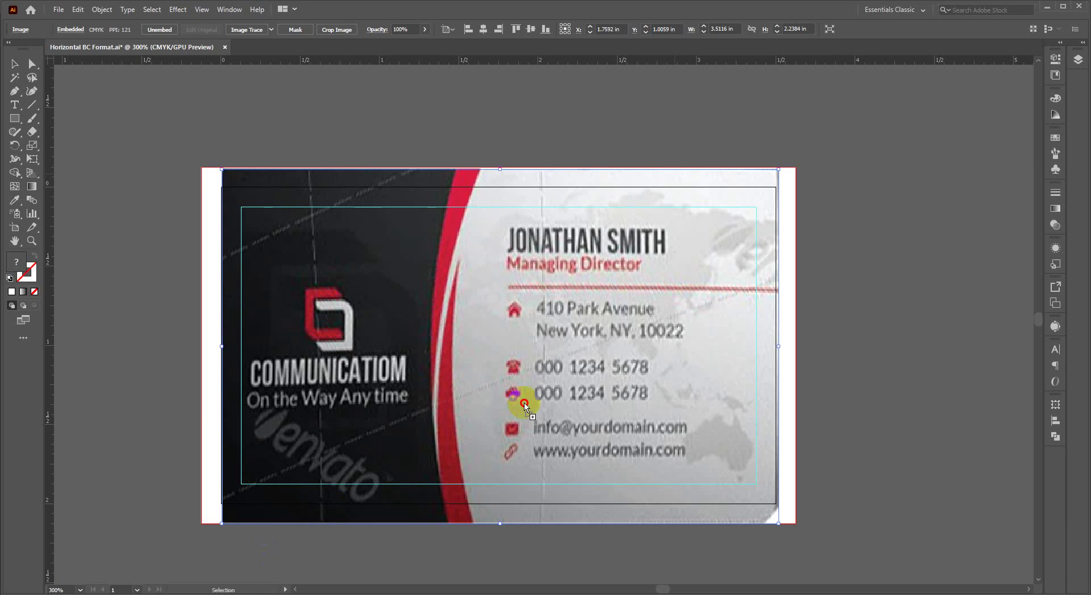
drag(524, 404, 573, 389)
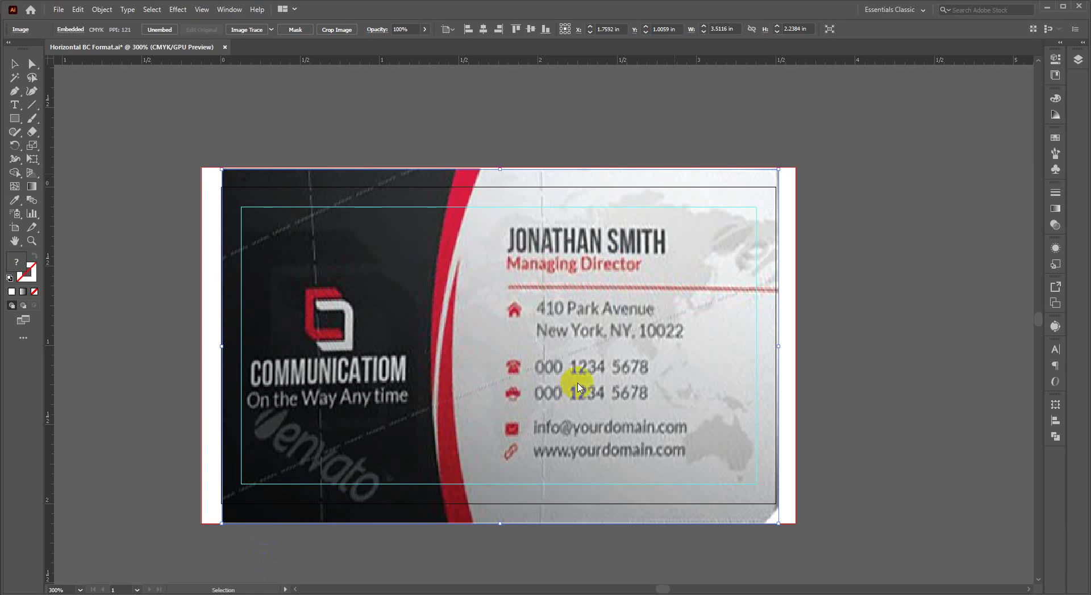
scroll(445, 307, down, 3)
click(484, 32)
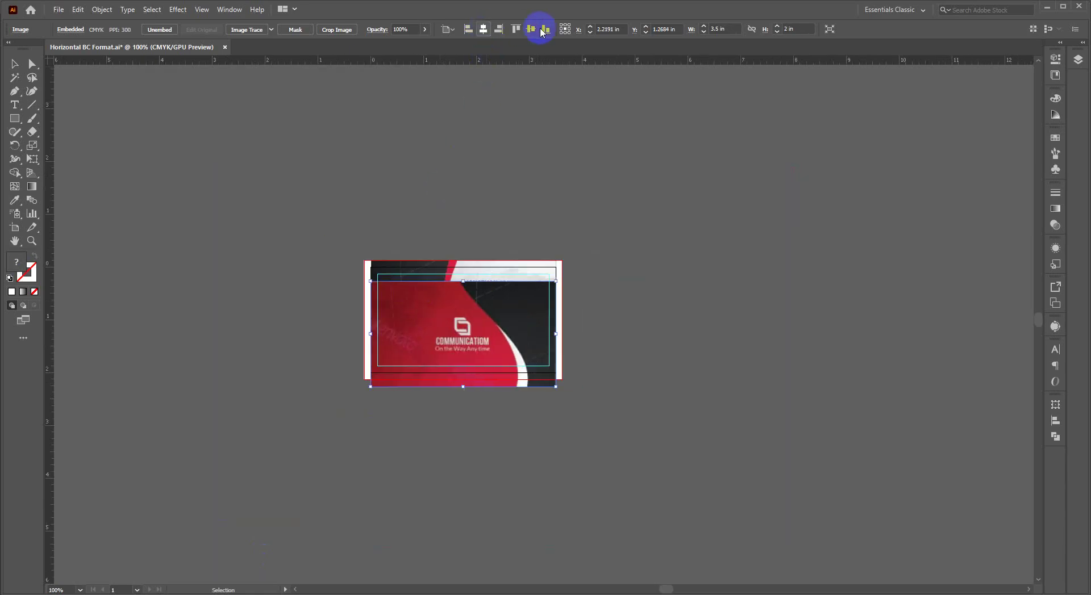
click(533, 31)
scroll(497, 306, up, 3)
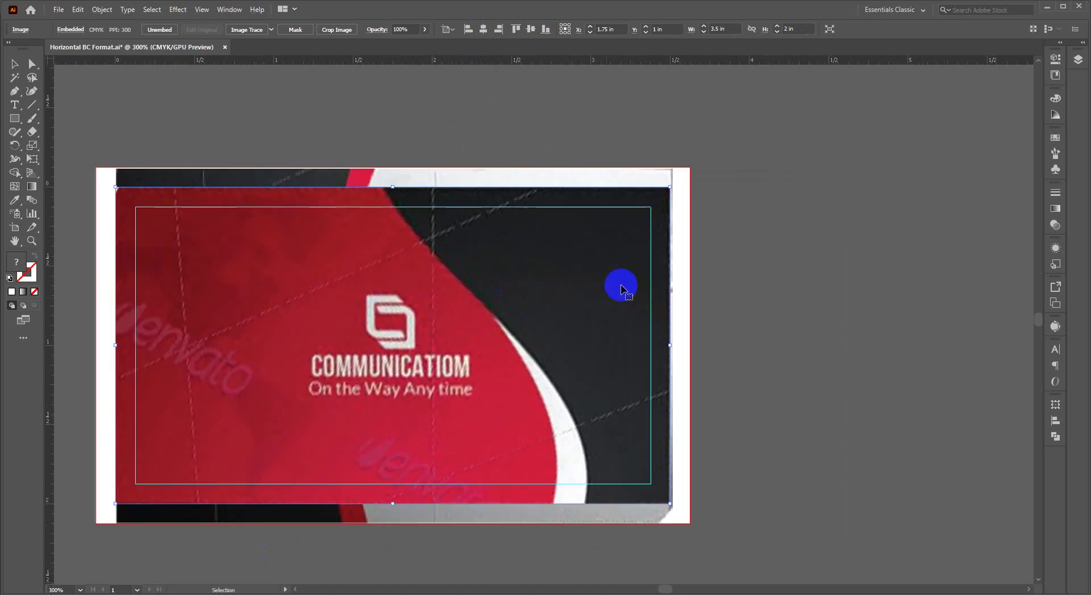
Move the contact-details card image off the artboard to its left side, level with the red card, and deselect it.
scroll(635, 281, down, 1)
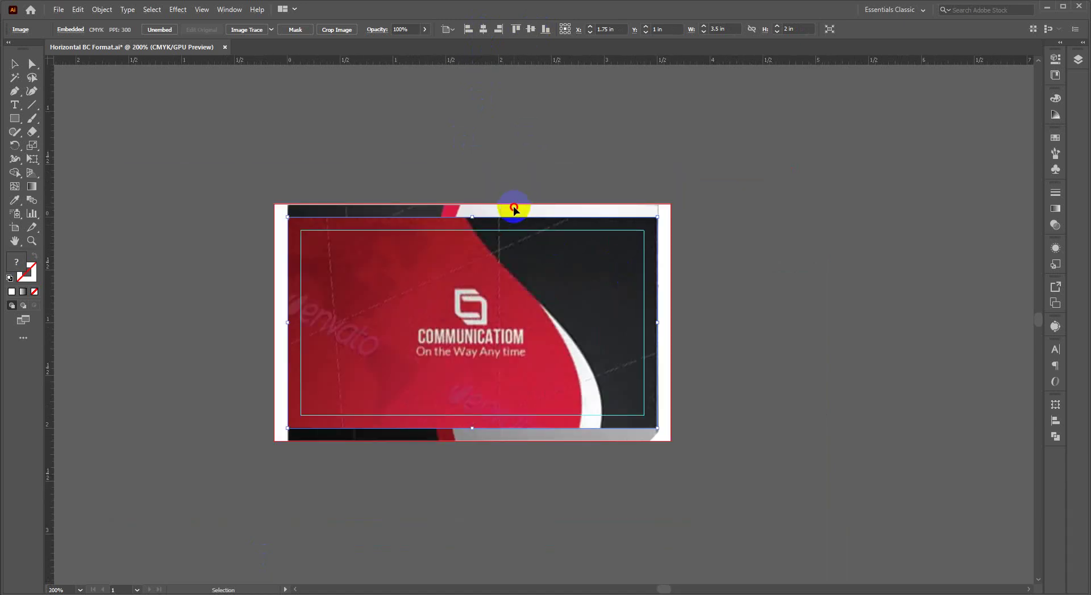
drag(514, 209, 514, 210)
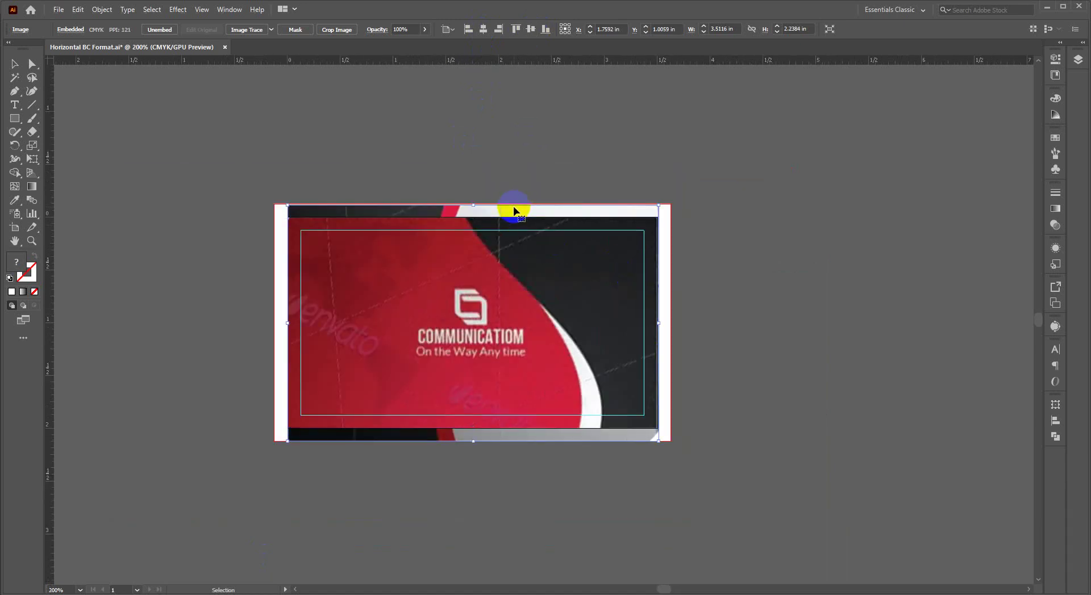
click(116, 233)
click(764, 309)
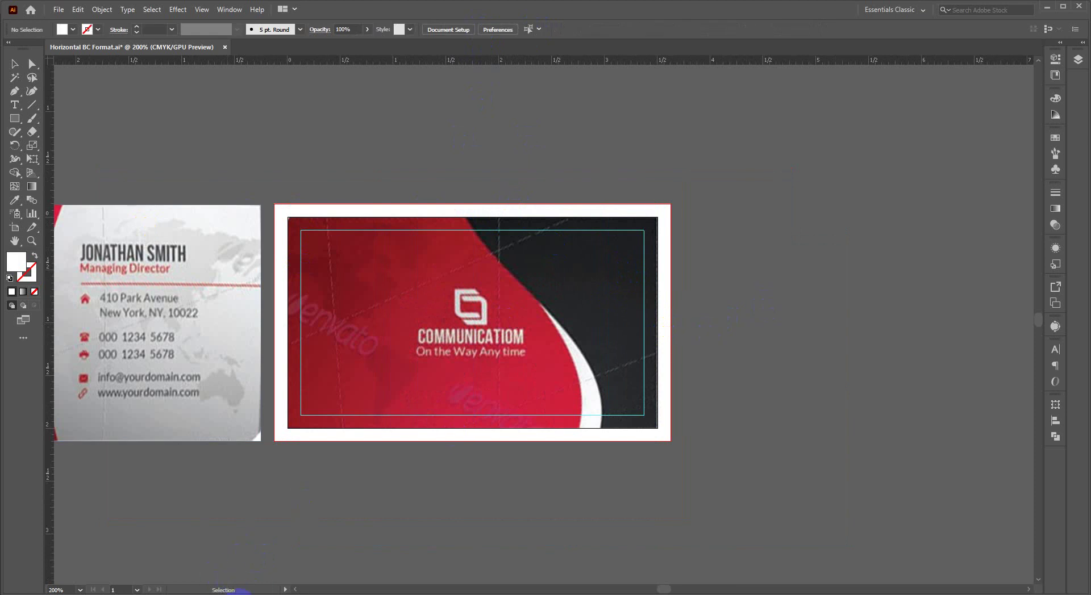
Switch to Photoshop, close the Untitled-1 document and quit the program without saving changes to Untitled-1 or BC 5.jpg.
click(247, 592)
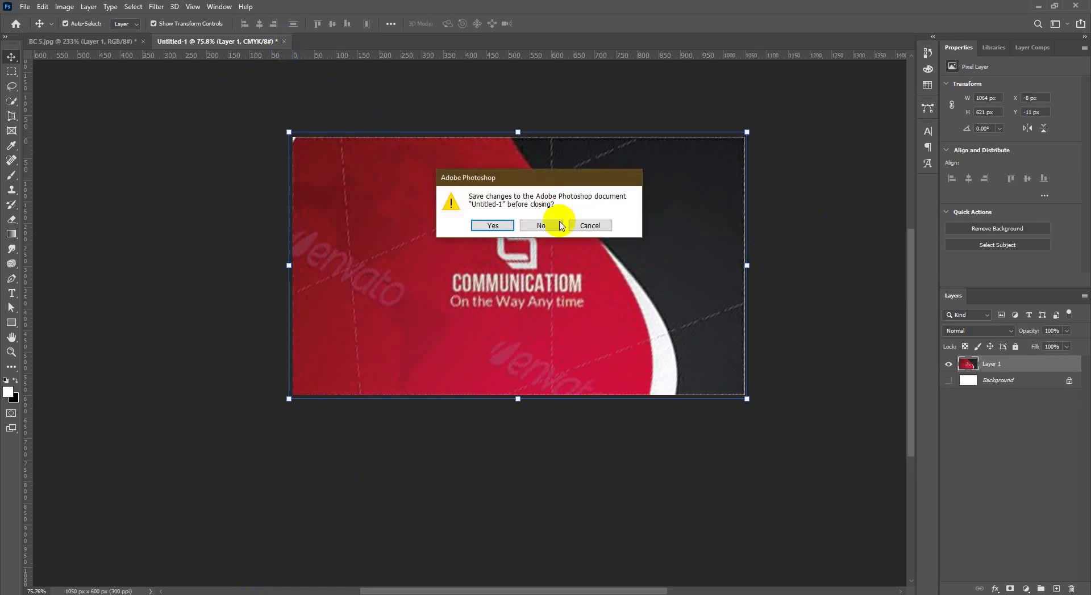
click(552, 225)
click(1071, 8)
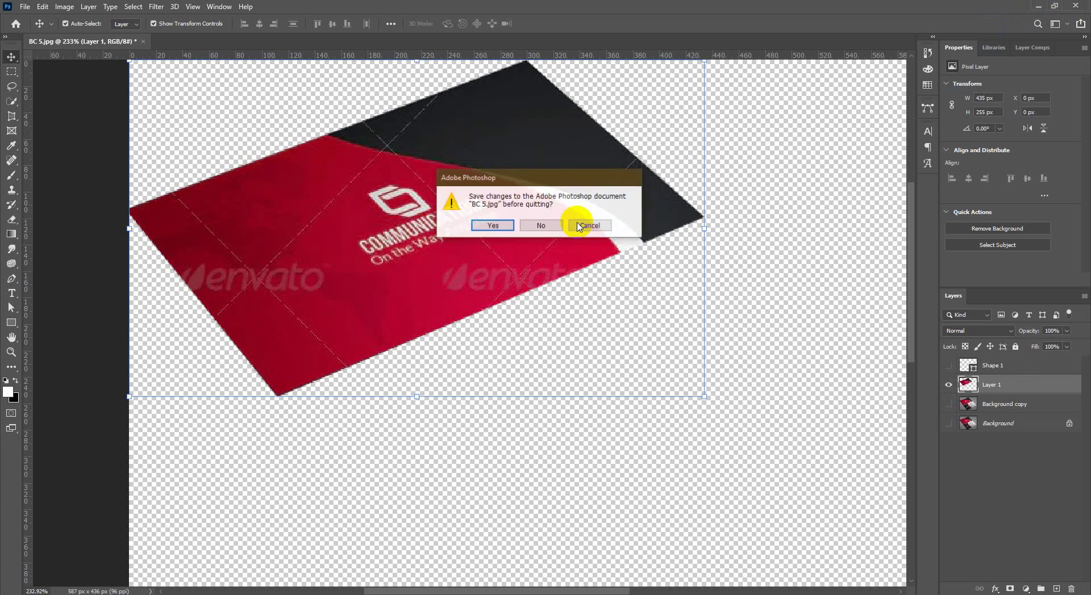
click(548, 224)
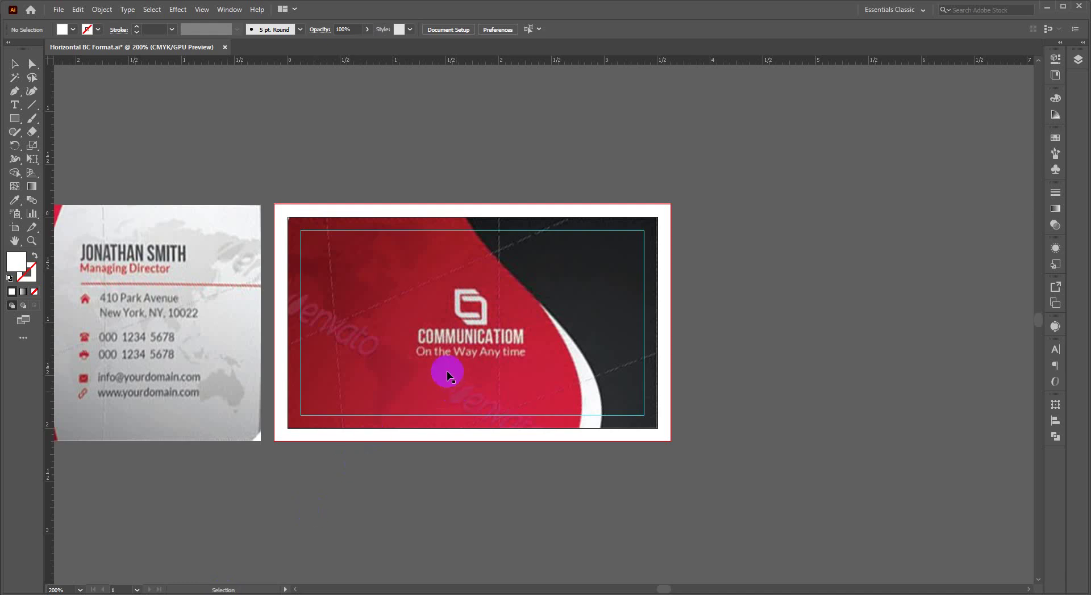
Select the red card image on the artboard.
scroll(447, 371, left, 5)
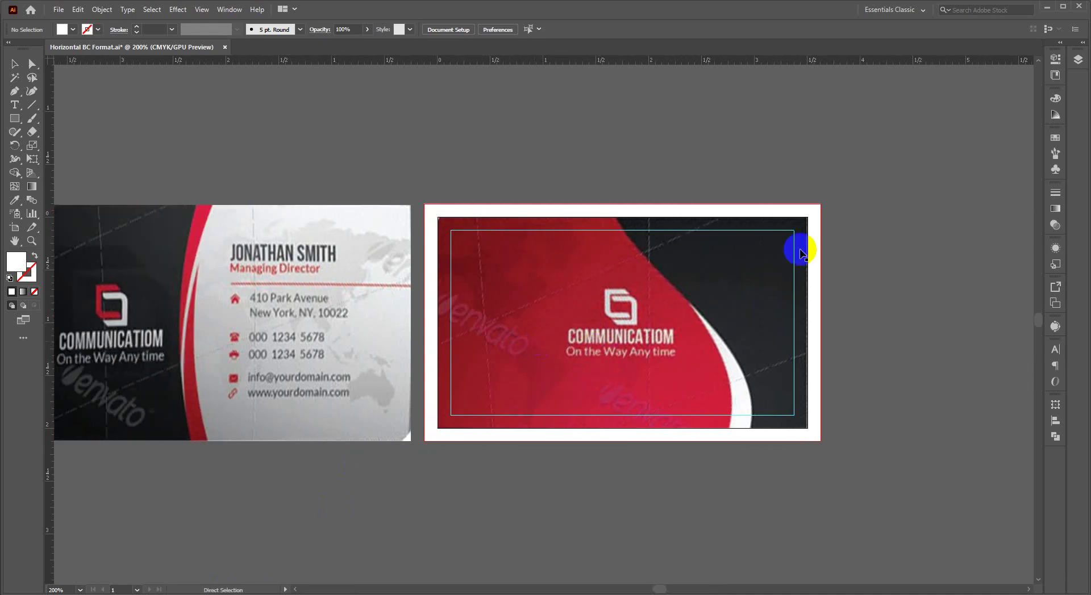
scroll(602, 282, down, 1)
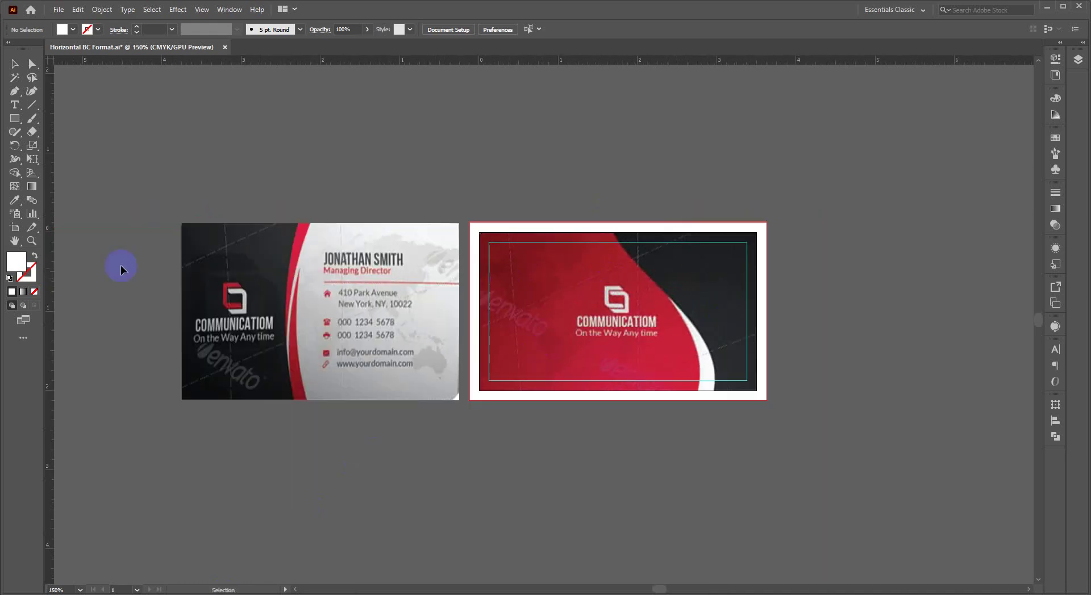
click(537, 268)
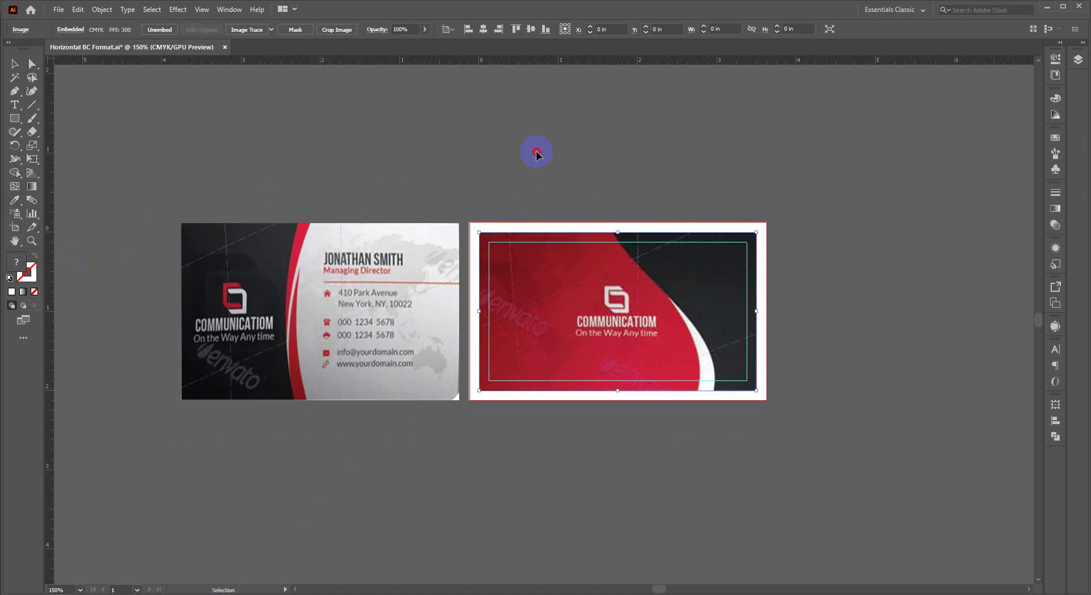
Duplicate Artboard 1 together with its red card artwork, placing the copy directly to its right.
click(536, 151)
right_click(541, 142)
click(582, 246)
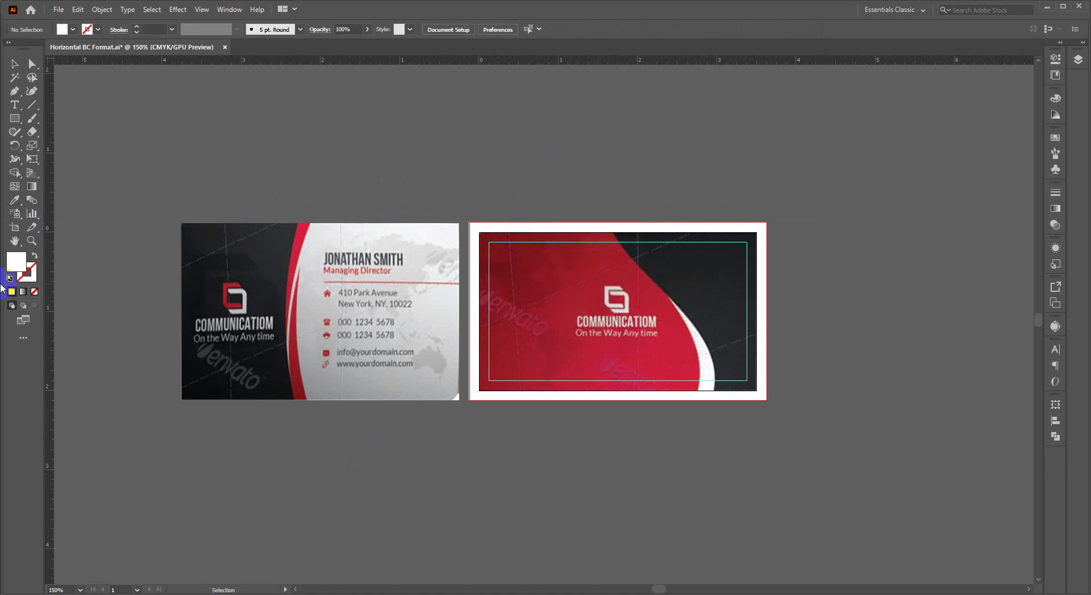
click(15, 230)
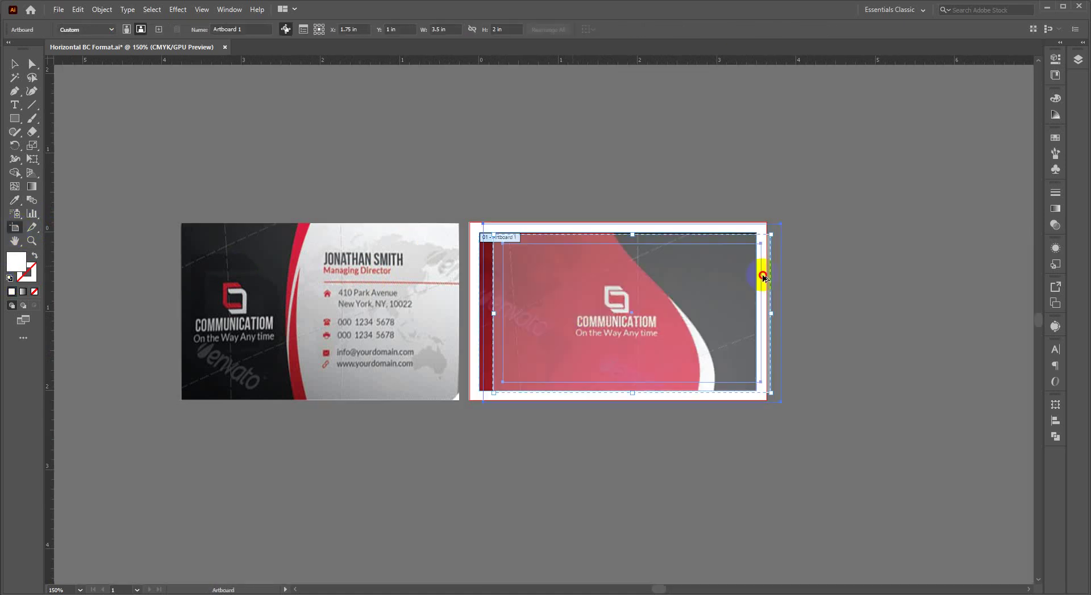
drag(763, 277, 877, 263)
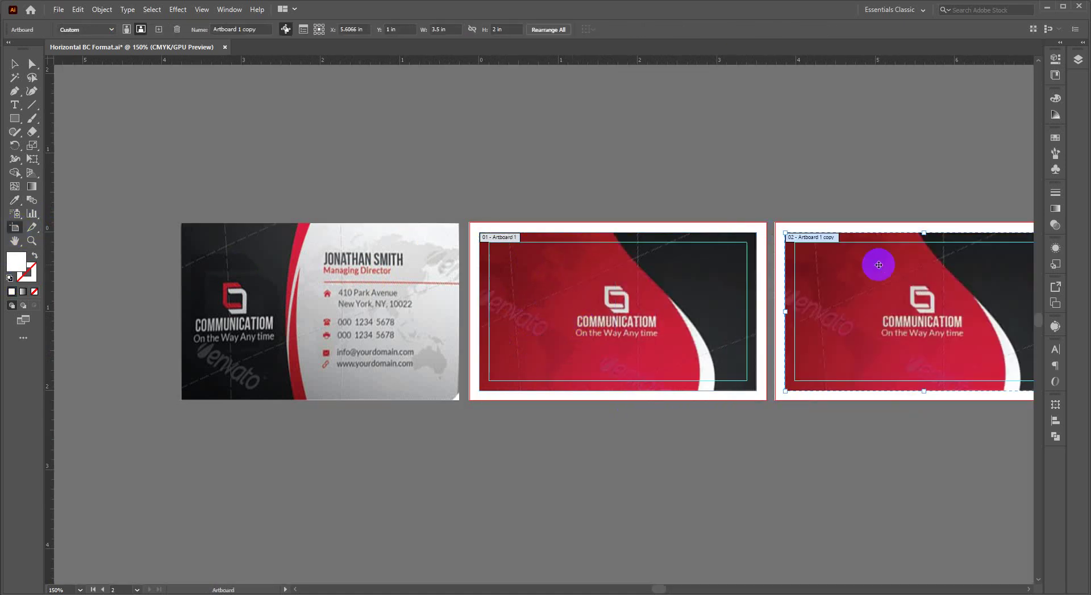
key(v)
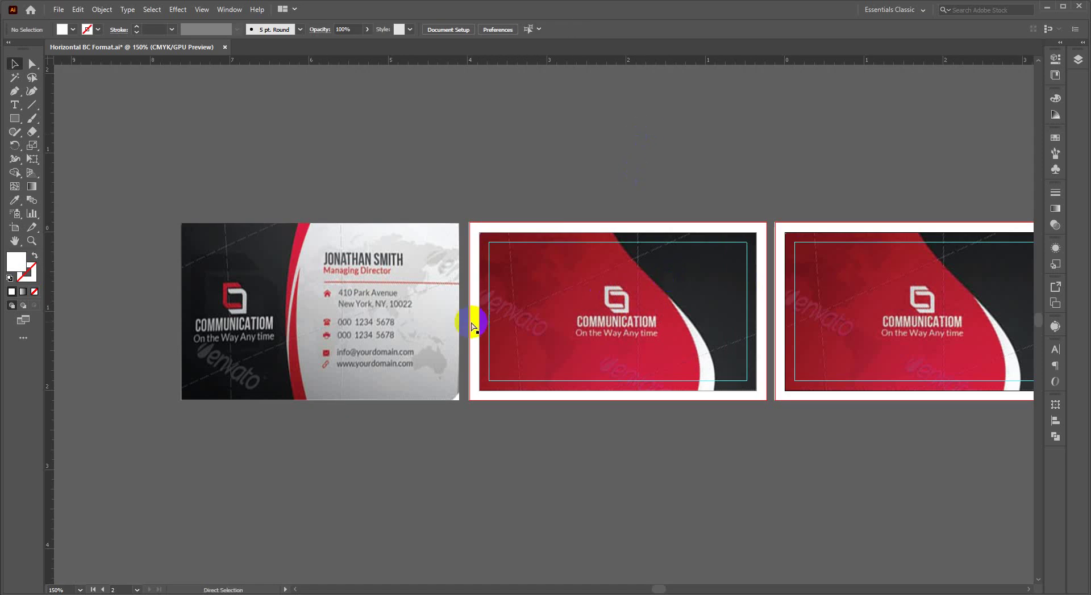
Delete the red card image from the original artboard, keeping the one on the duplicated artboard.
scroll(478, 321, right, 3)
click(556, 292)
key(Delete)
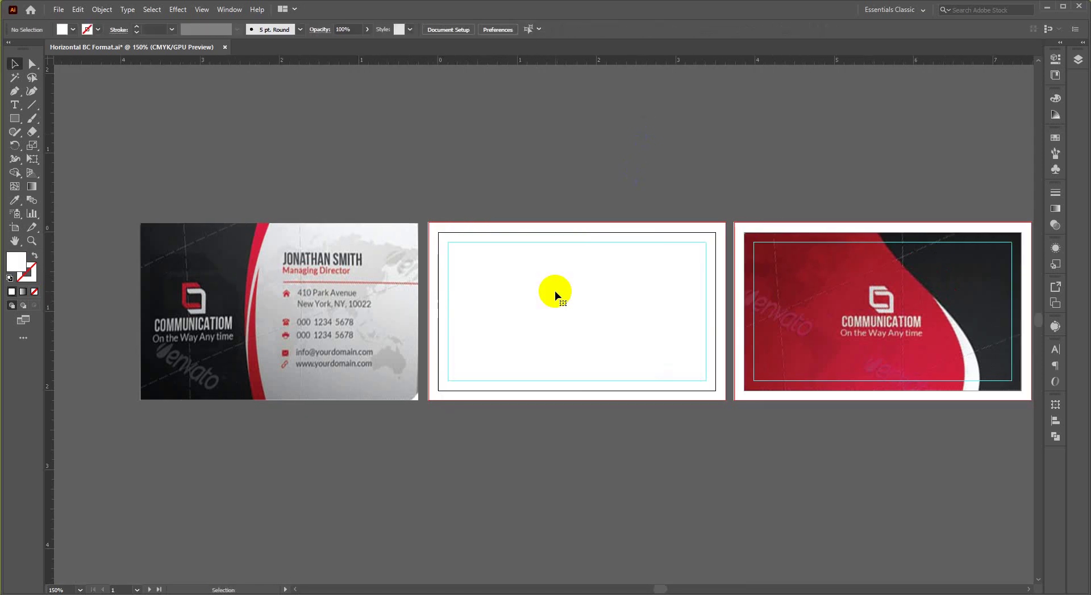
scroll(509, 358, right, 3)
scroll(221, 259, up, 1)
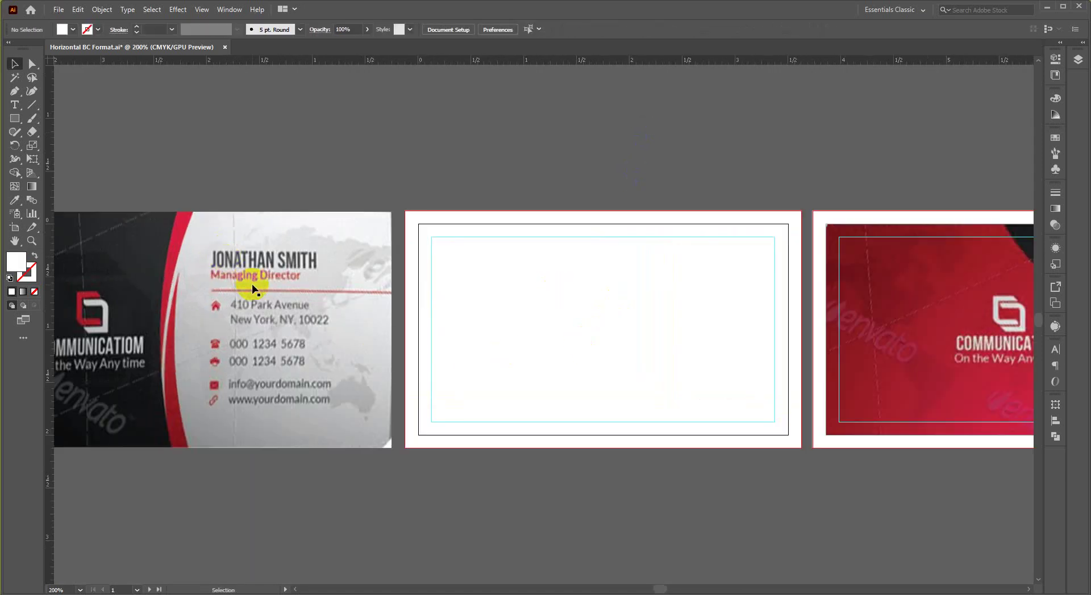
scroll(283, 309, left, 2)
scroll(286, 310, left, 1)
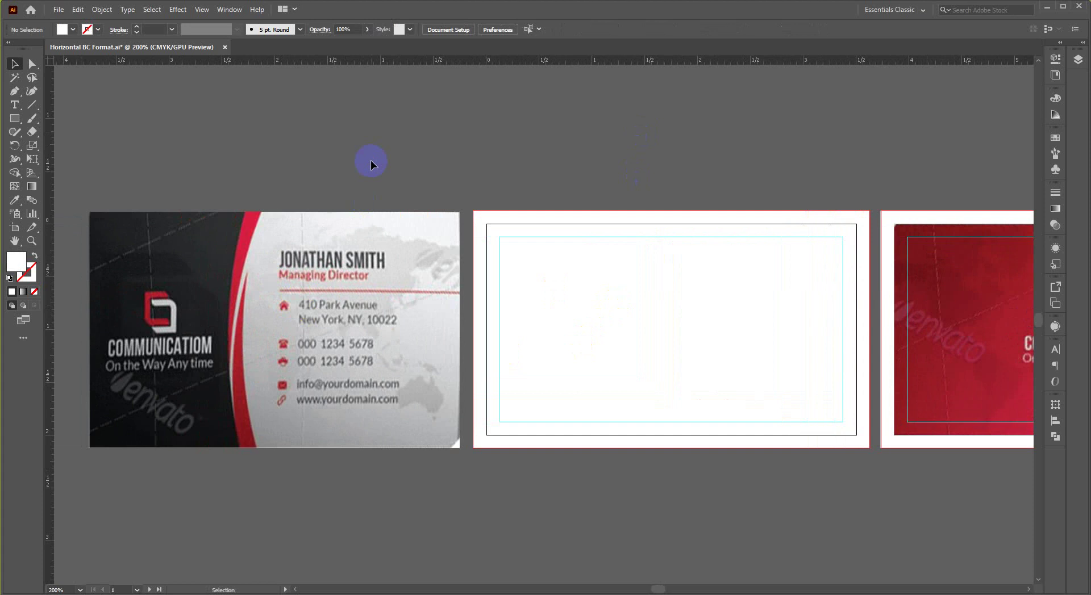
Try to centre the contact-details card image horizontally on the empty artboard, and undo the alignment.
click(370, 312)
click(483, 29)
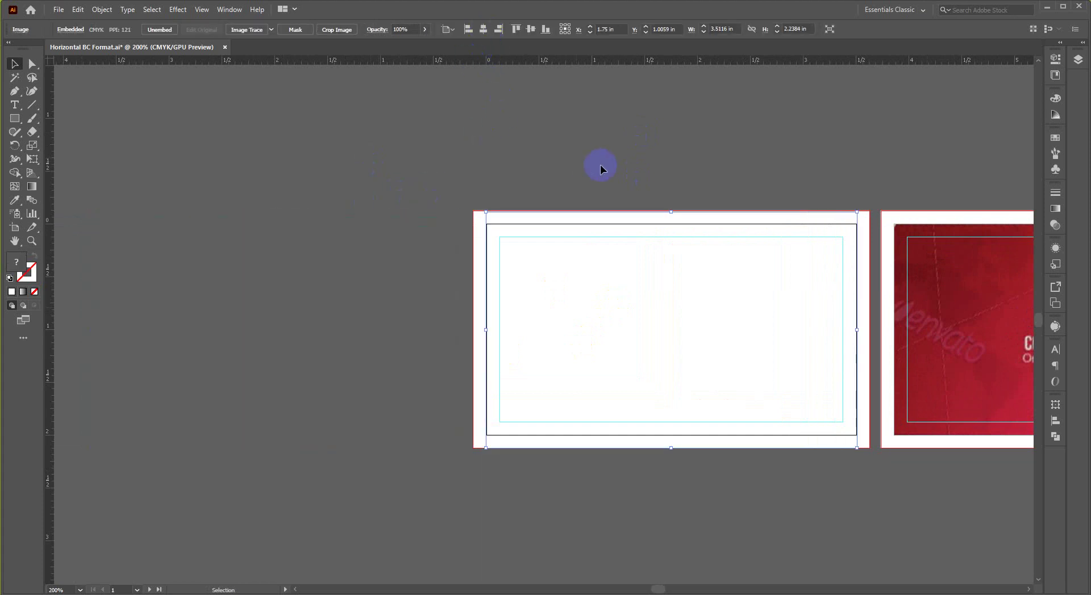
key(ctrl+z)
click(645, 309)
click(326, 297)
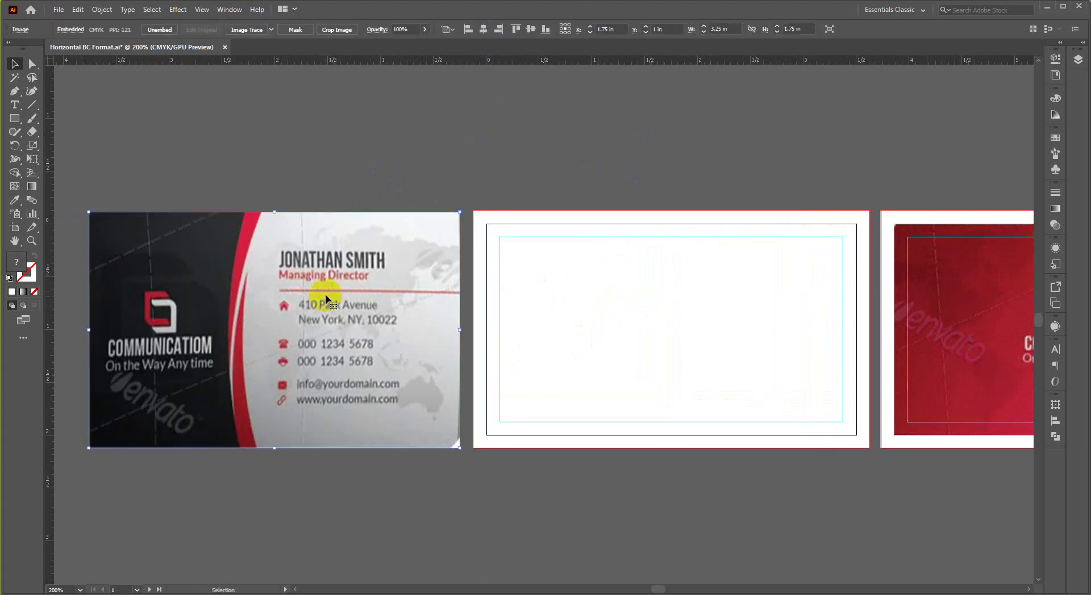
click(484, 29)
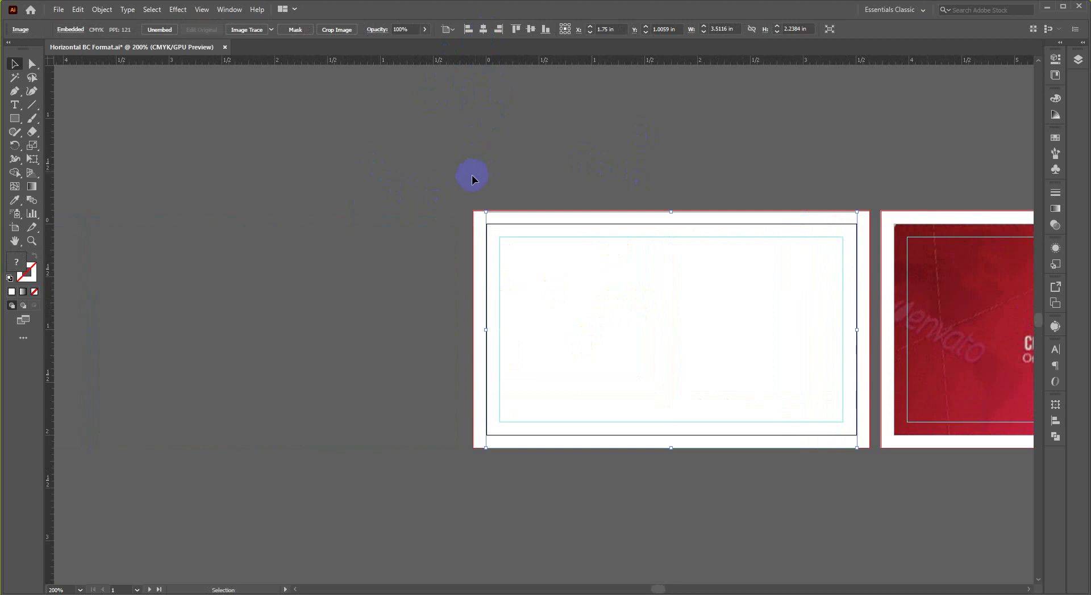
key(ctrl+z)
click(470, 206)
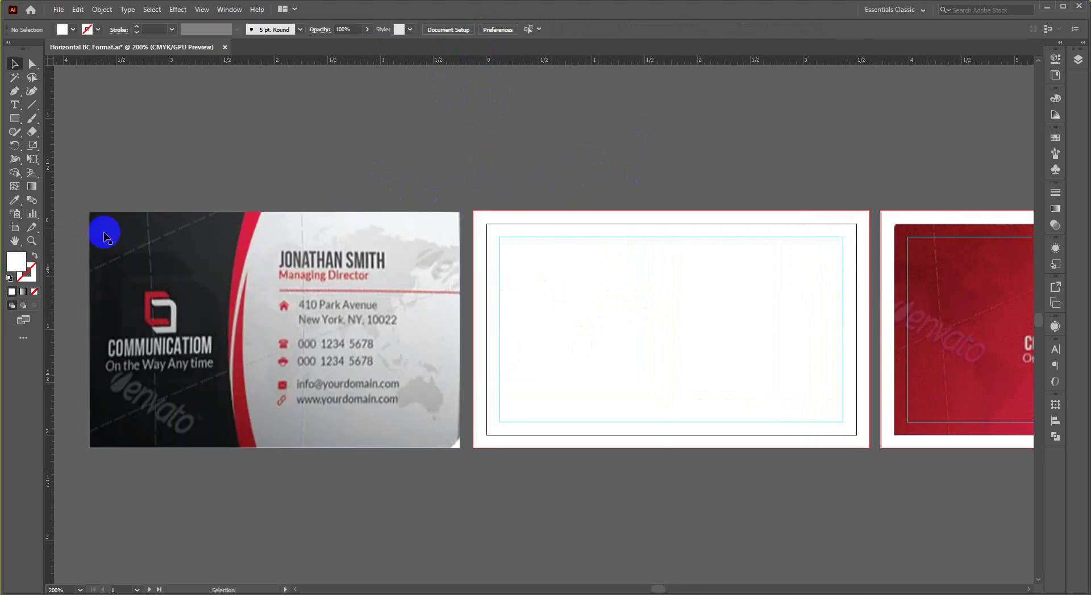
click(15, 228)
click(555, 267)
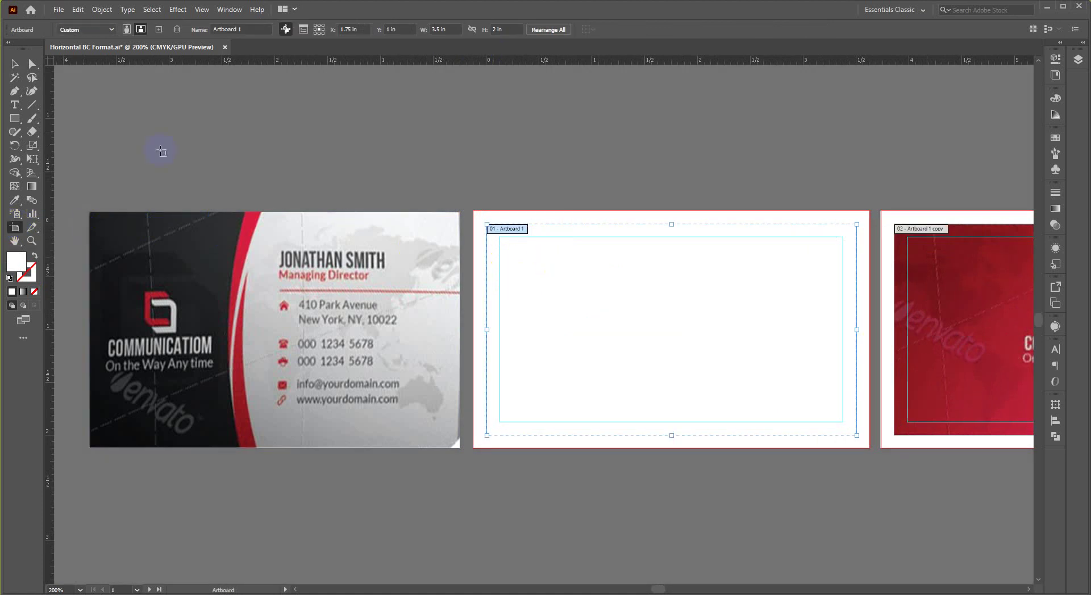
click(16, 65)
scroll(226, 207, down, 3)
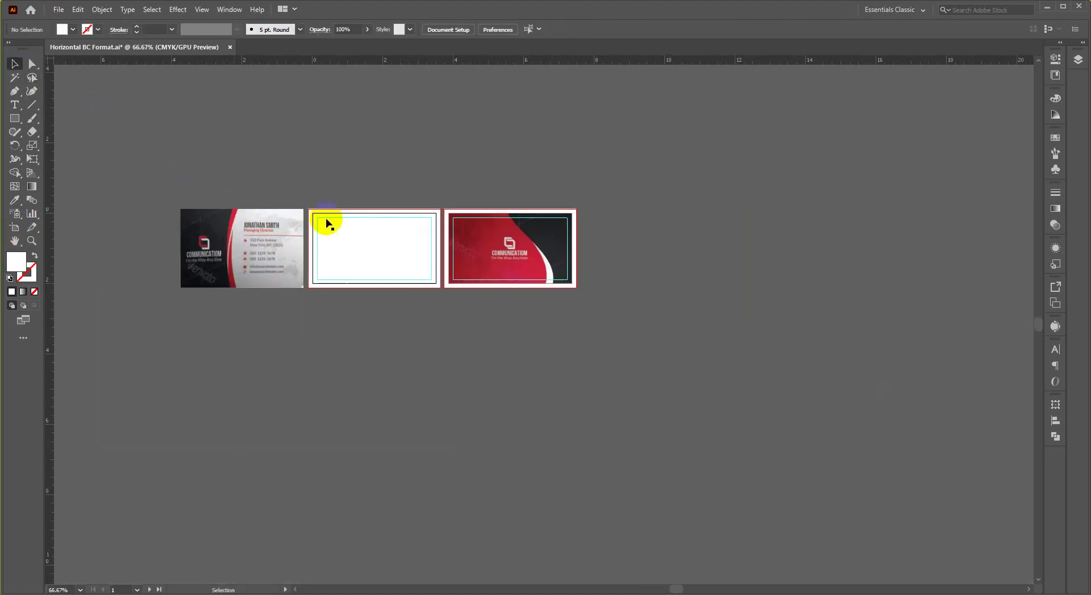
scroll(362, 228, up, 3)
click(650, 236)
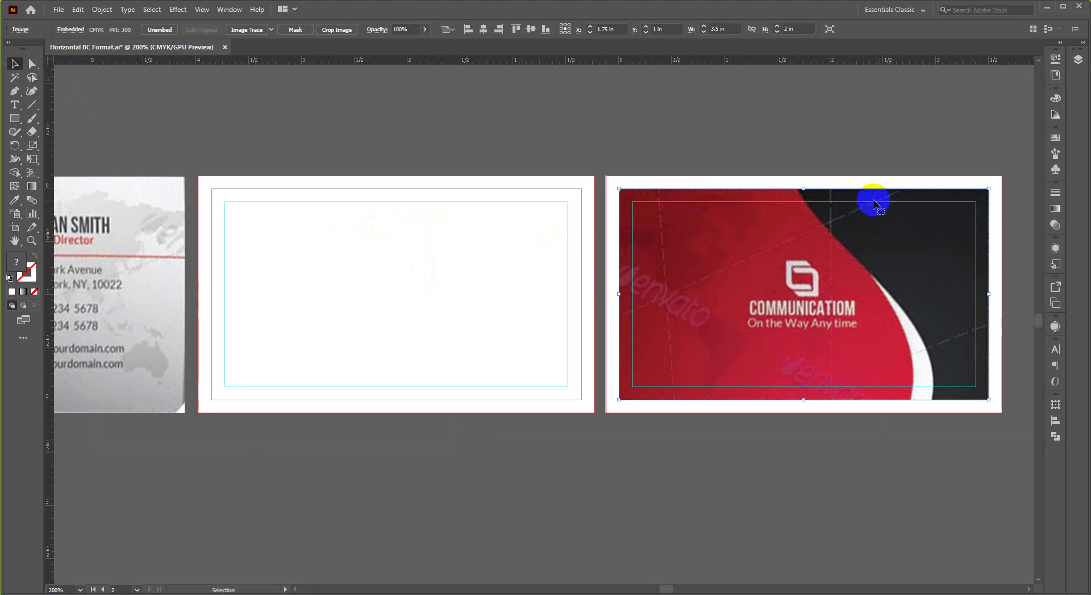
click(842, 204)
scroll(547, 283, left, 2)
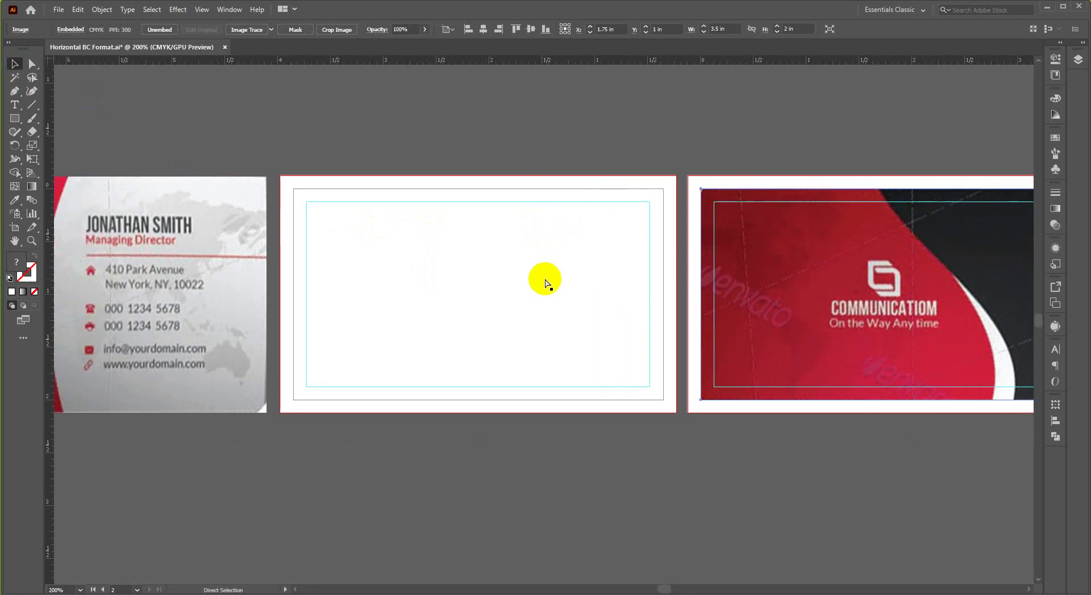
Select the contact-details card image beside the empty first artboard.
scroll(466, 281, left, 3)
key(v)
click(223, 268)
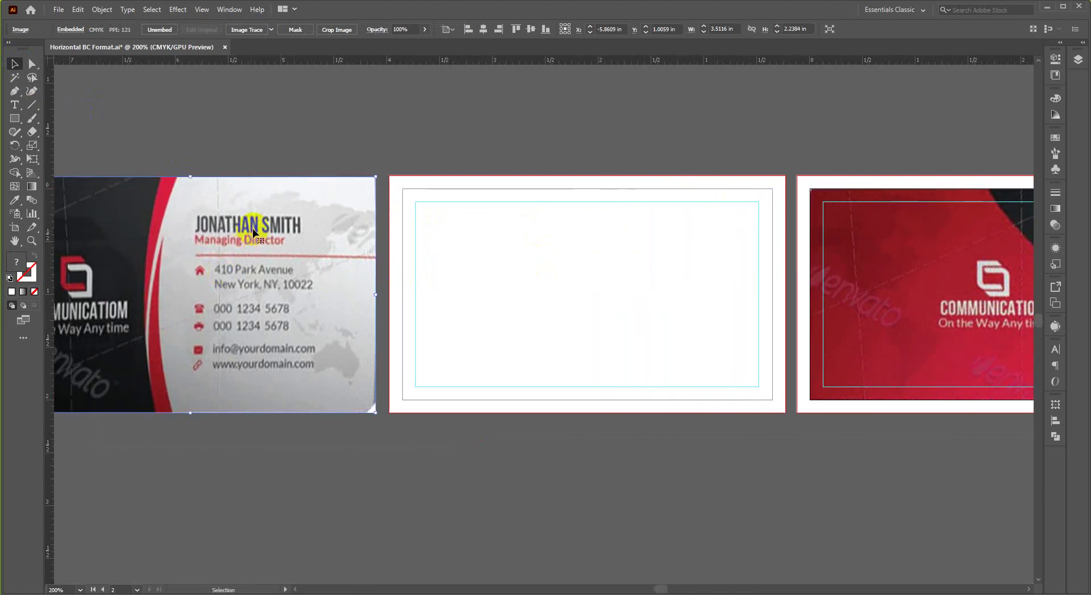
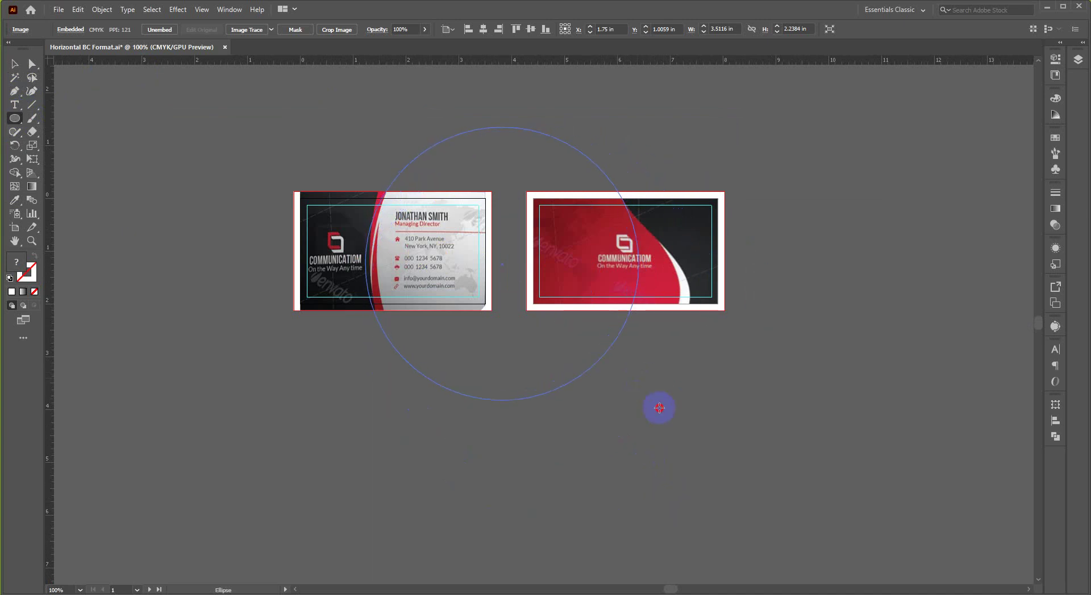
Centre the white circle vertically on the artboard and enlarge it to about 11.77 in across.
click(14, 64)
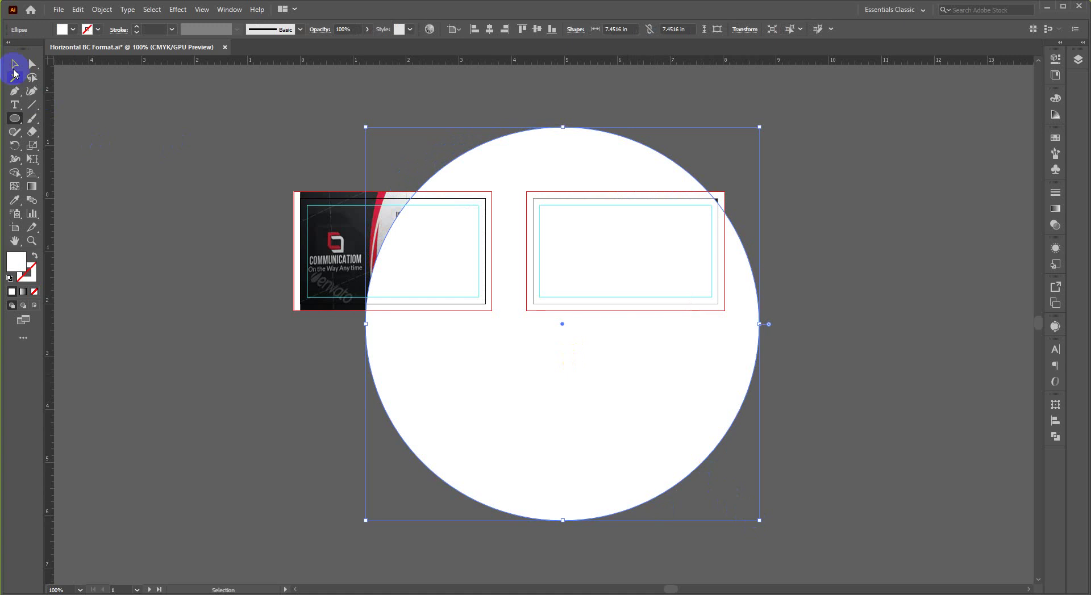
click(536, 29)
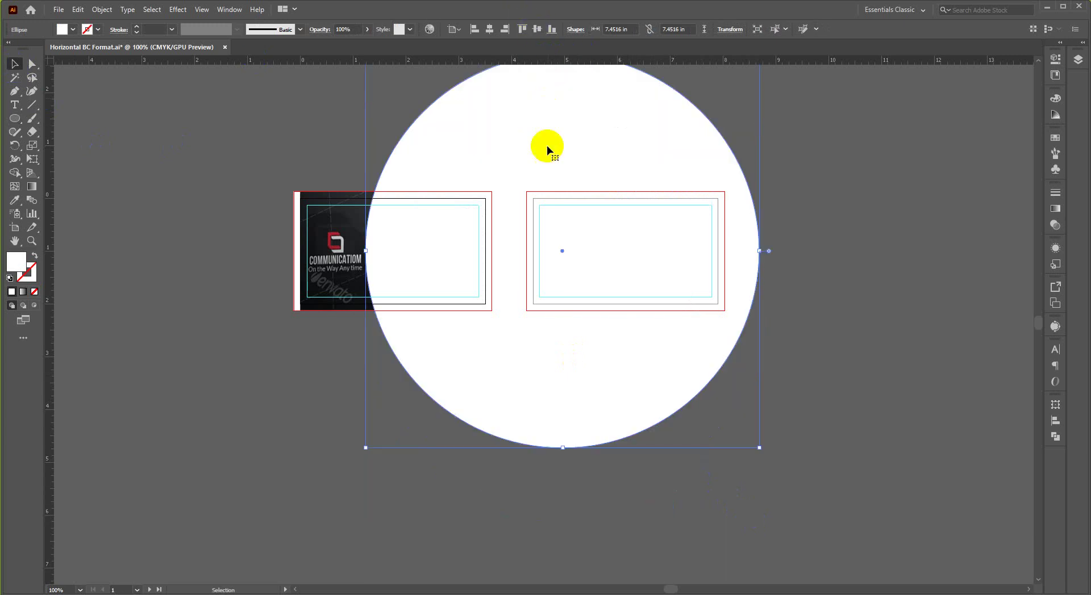
scroll(382, 207, up, 3)
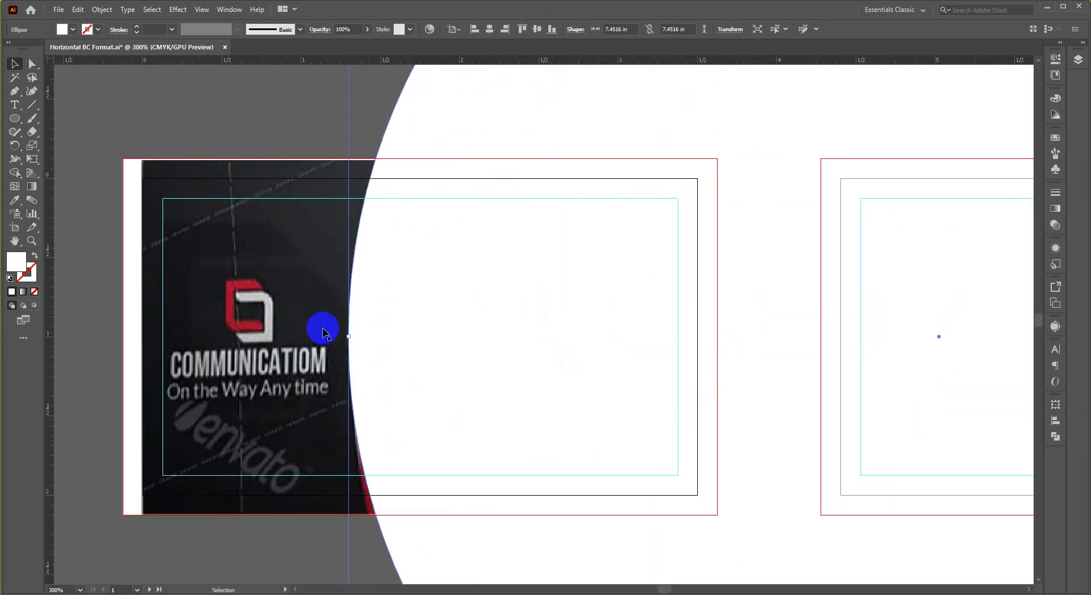
scroll(322, 328, up, 2)
scroll(437, 338, down, 6)
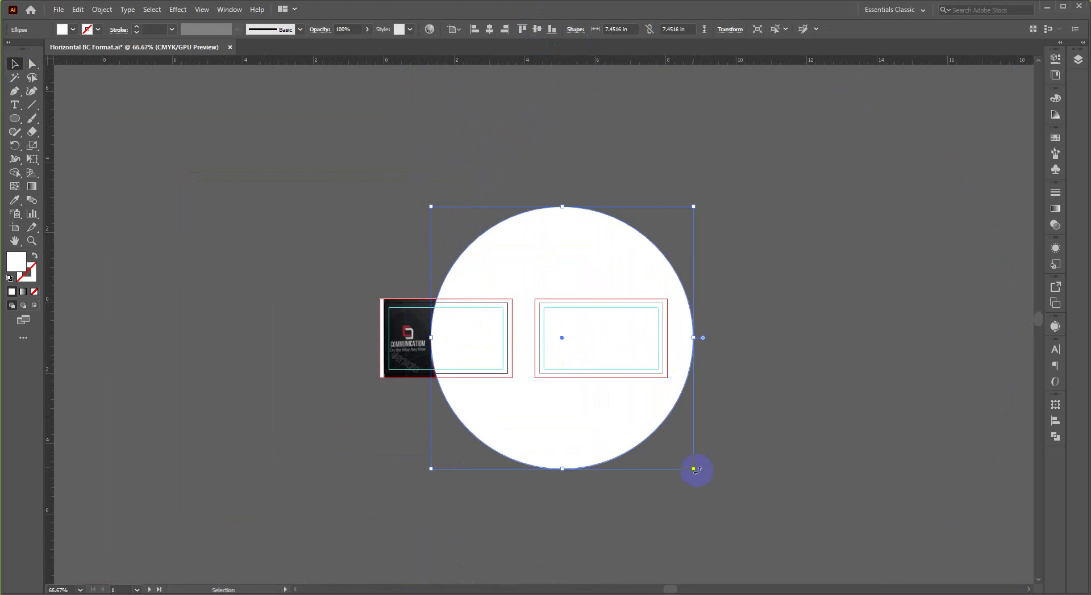
drag(694, 470, 770, 551)
Move the circle so its edge follows the red curved stripe on the contact-details card.
scroll(462, 446, up, 1)
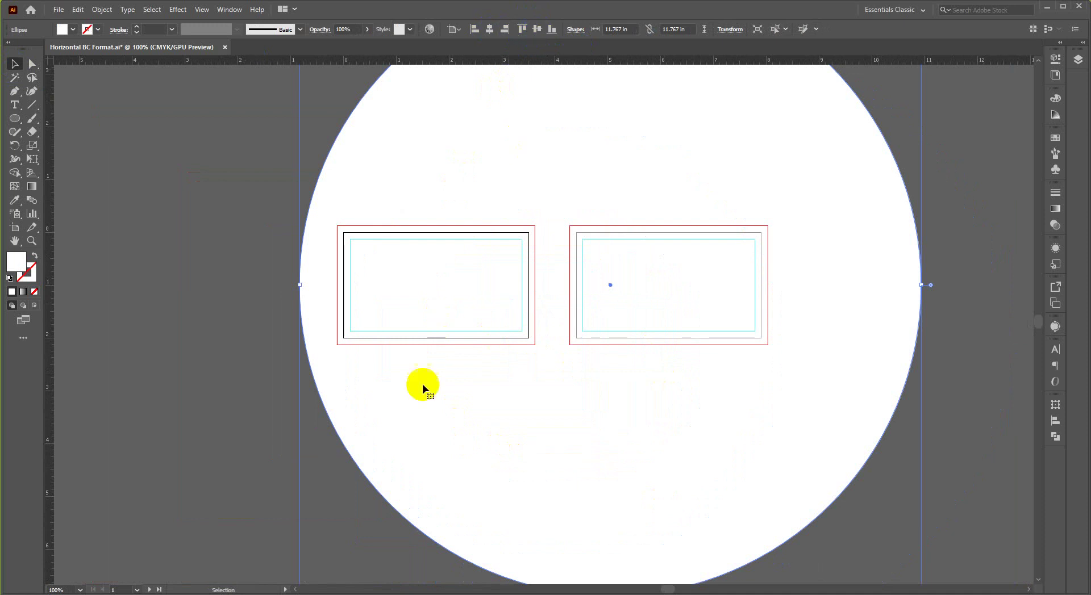
drag(443, 398, 555, 426)
scroll(356, 351, up, 2)
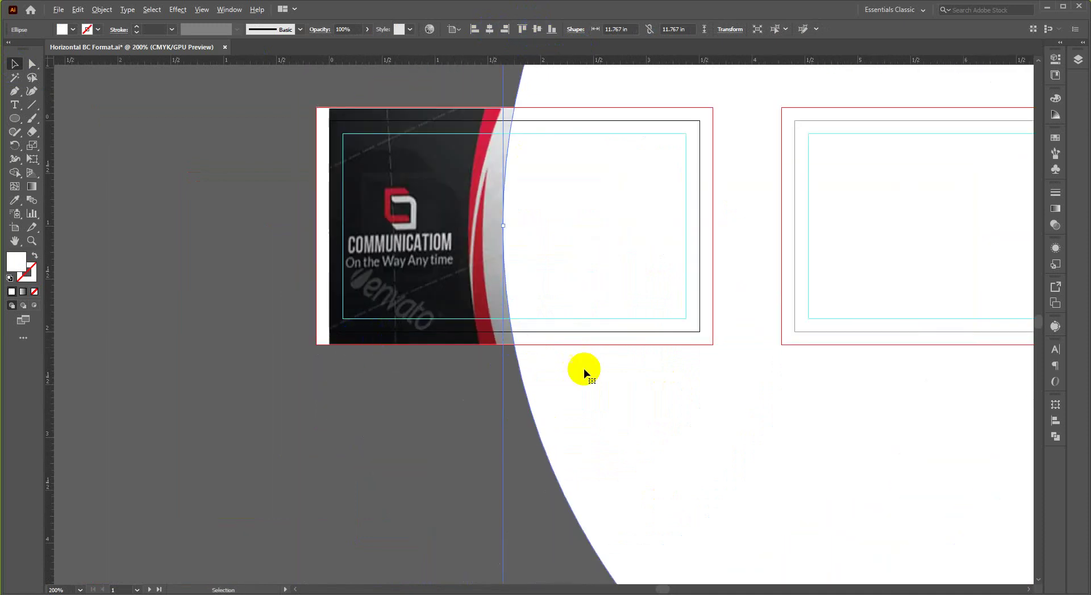
drag(584, 370, 577, 414)
scroll(472, 296, up, 2)
key(ctrl+shift+a)
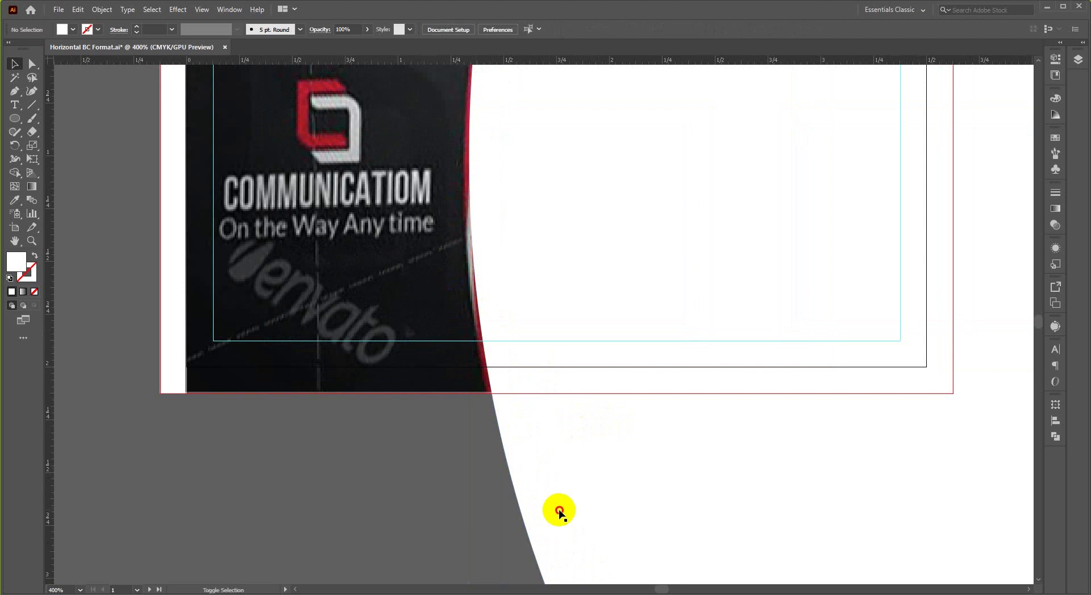
drag(545, 480, 550, 474)
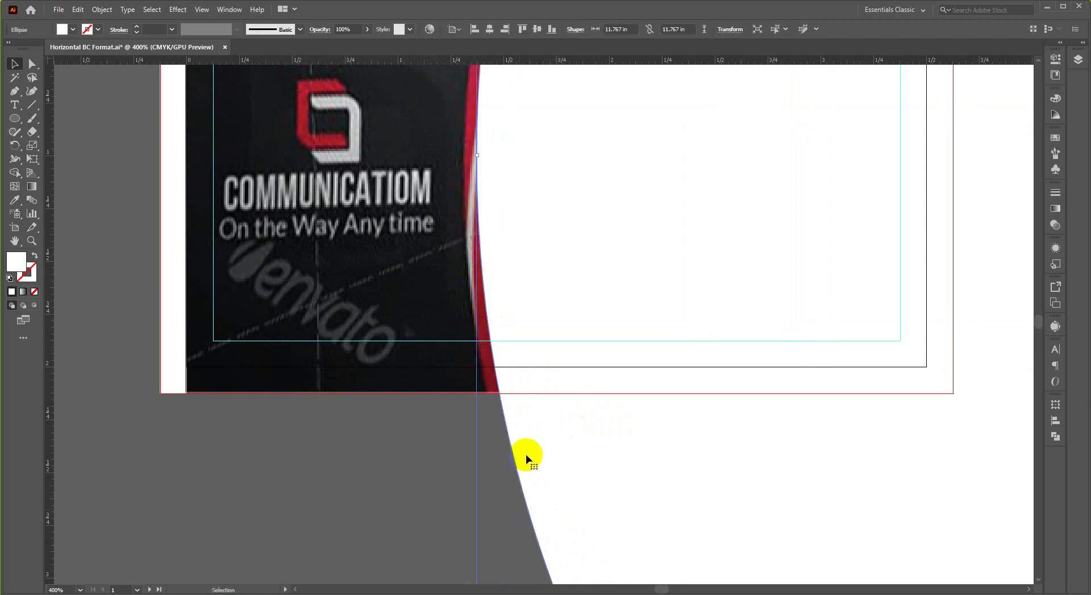
scroll(525, 437, up, 3)
scroll(489, 394, down, 1)
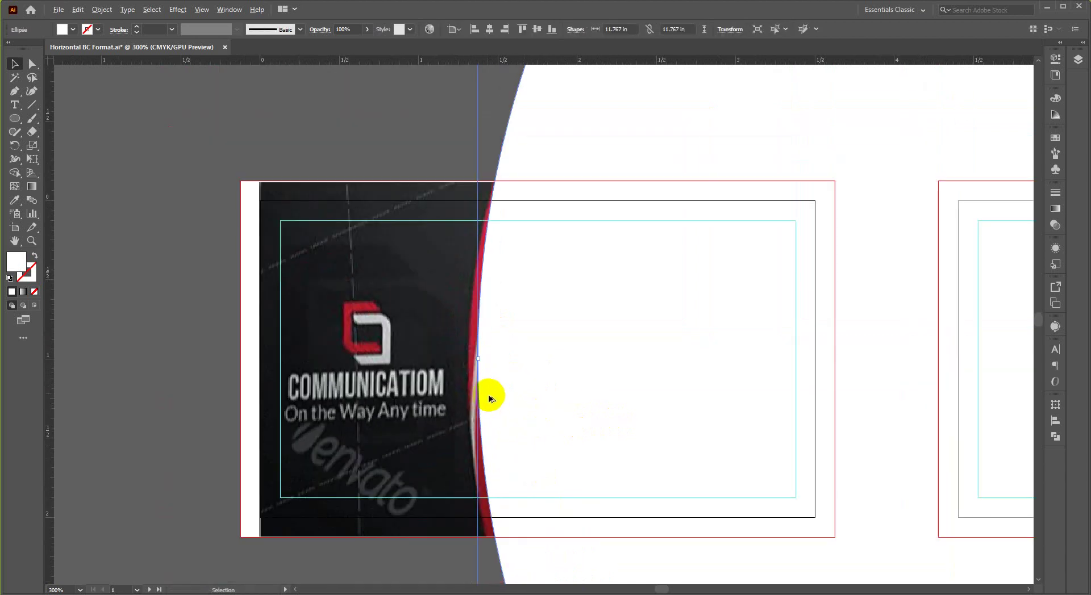
scroll(532, 421, down, 1)
drag(545, 394, 540, 407)
Fine-tune the large circle's position against the curved border of the card's black panel.
scroll(539, 402, down, 2)
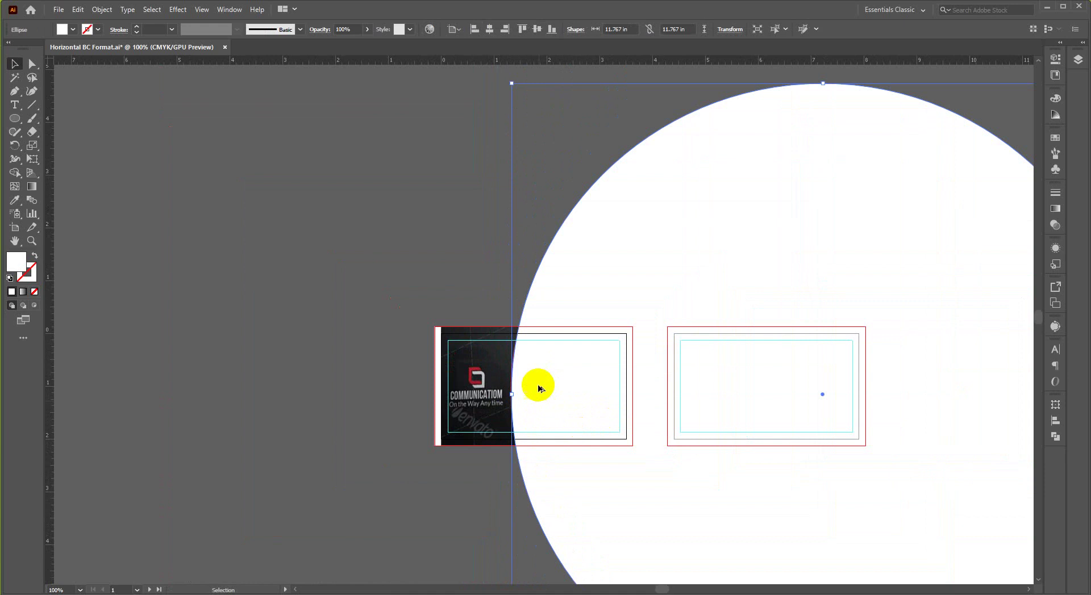
scroll(530, 385, up, 5)
scroll(492, 370, down, 2)
scroll(491, 370, down, 2)
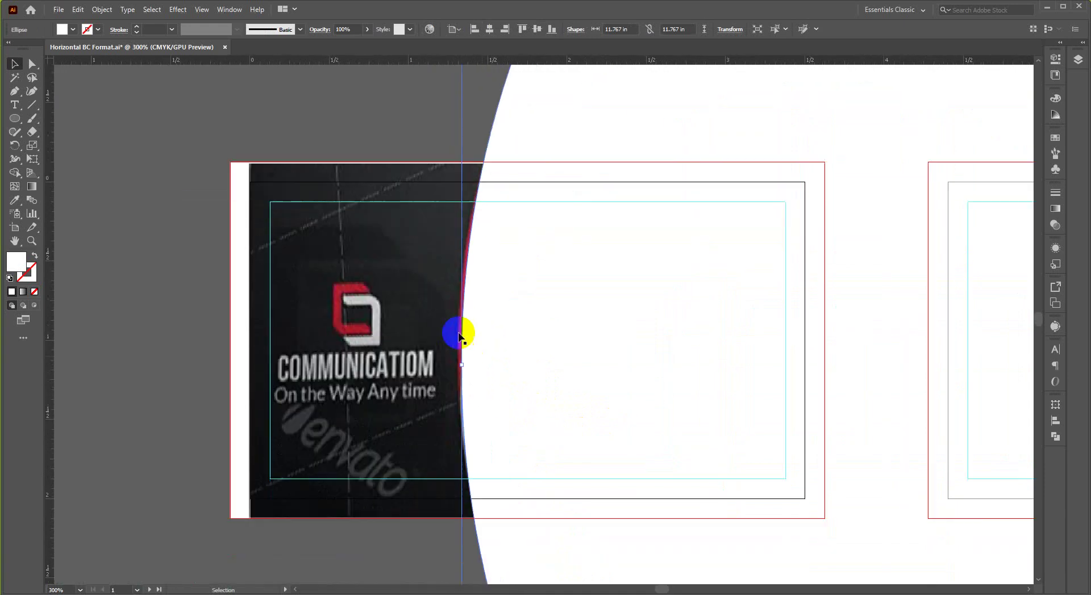
scroll(449, 319, down, 1)
scroll(479, 316, up, 2)
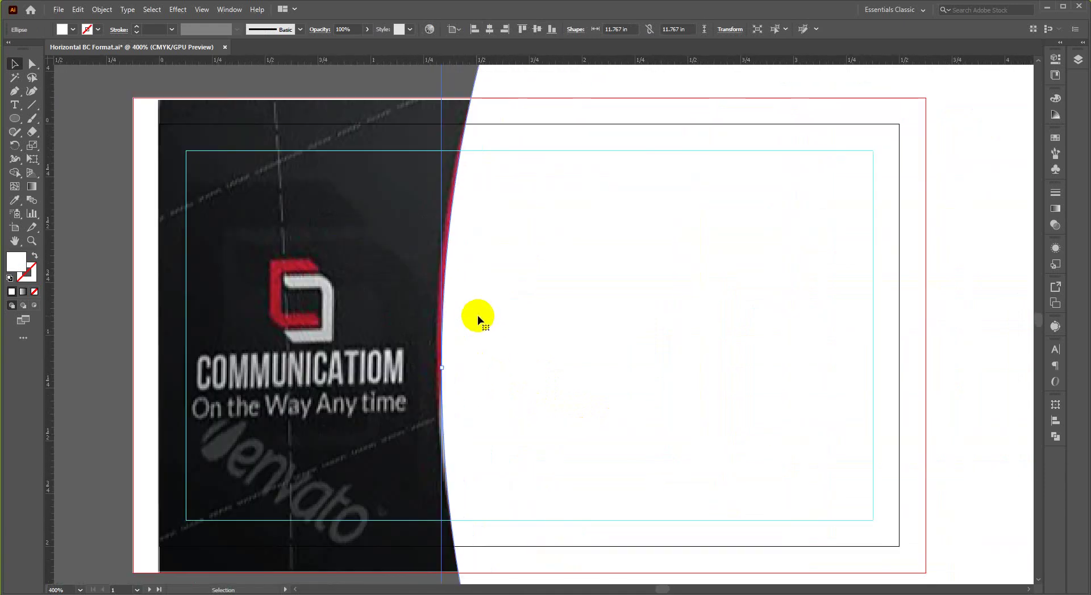
scroll(478, 320, down, 6)
scroll(523, 311, up, 2)
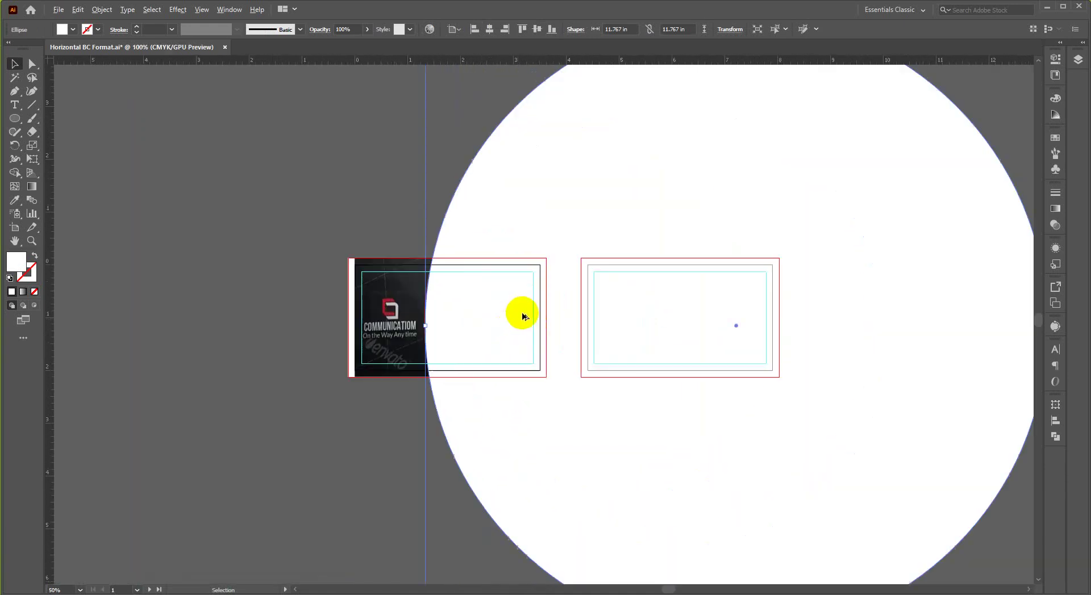
scroll(433, 310, up, 4)
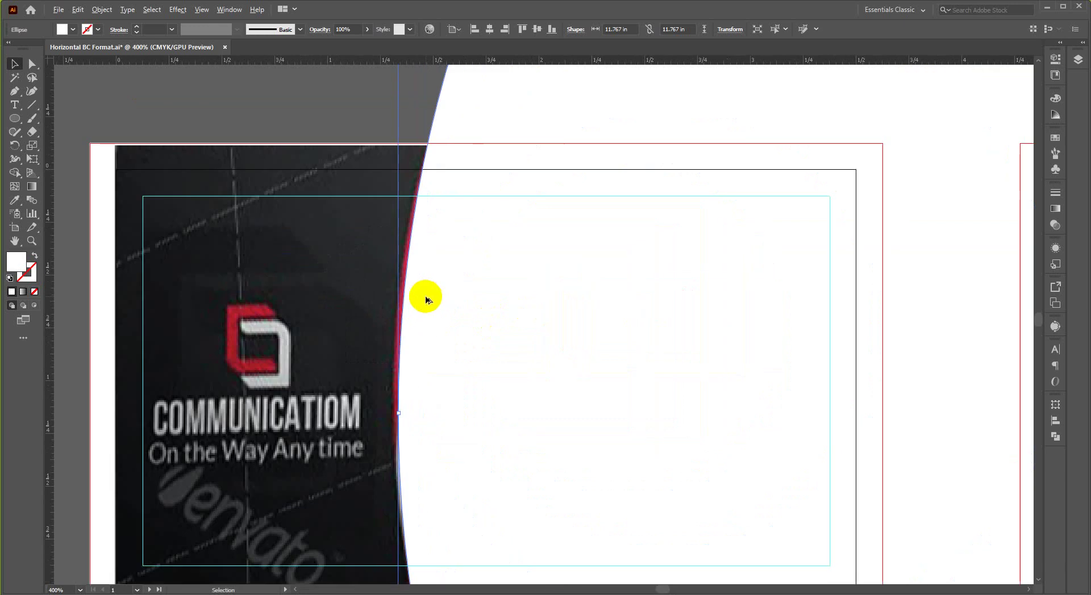
scroll(427, 300, down, 1)
drag(439, 302, 426, 328)
scroll(383, 329, down, 6)
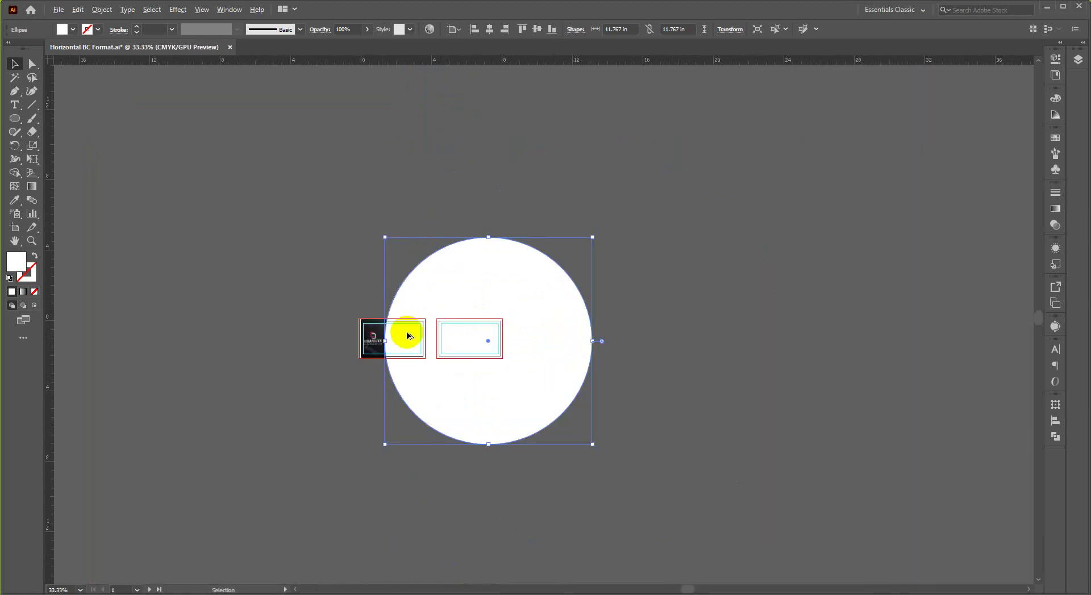
Reduce the circle to about 9.92 in across and move it back toward the black panel's curved border.
click(558, 259)
drag(592, 238, 574, 252)
scroll(391, 316, up, 5)
drag(492, 386, 385, 397)
Align the smaller circle's edge precisely with the border between the black panel and the red stripe.
scroll(377, 385, up, 3)
scroll(417, 375, down, 2)
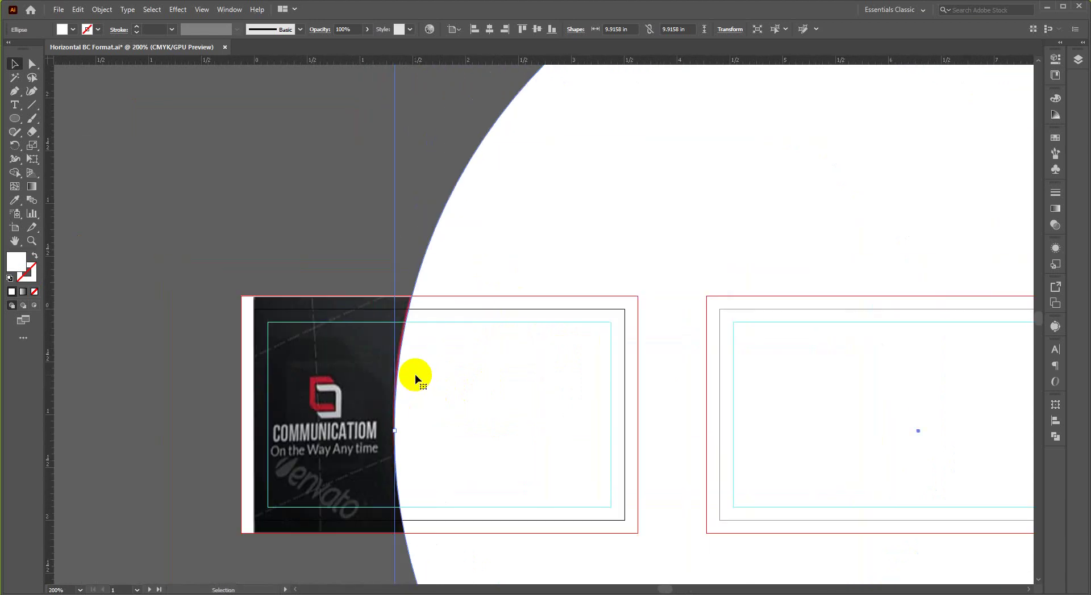
scroll(416, 377, up, 1)
drag(416, 377, 404, 343)
scroll(391, 352, up, 2)
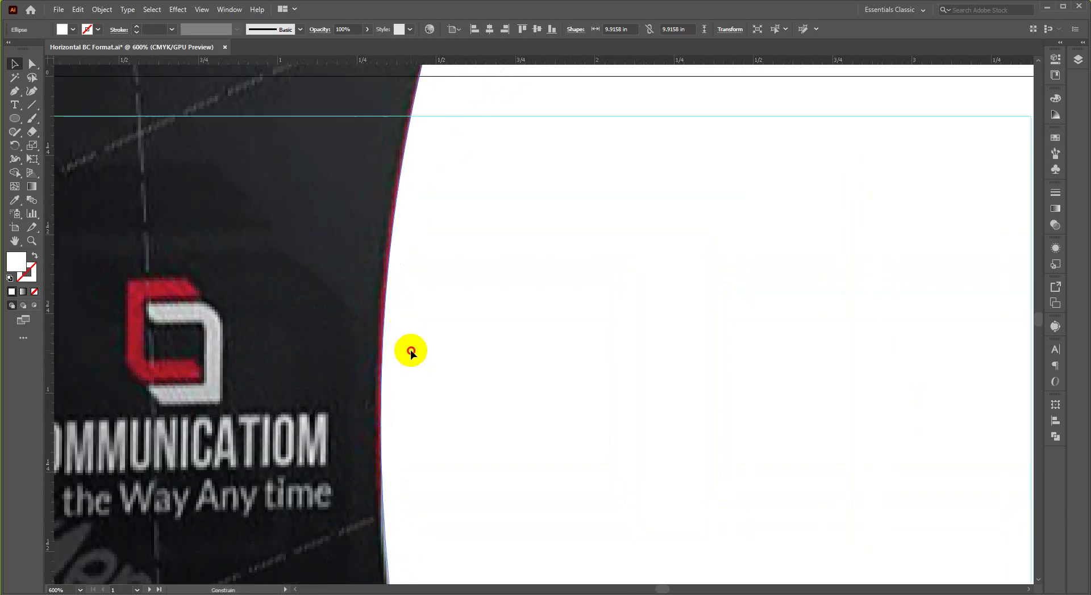
scroll(411, 351, down, 3)
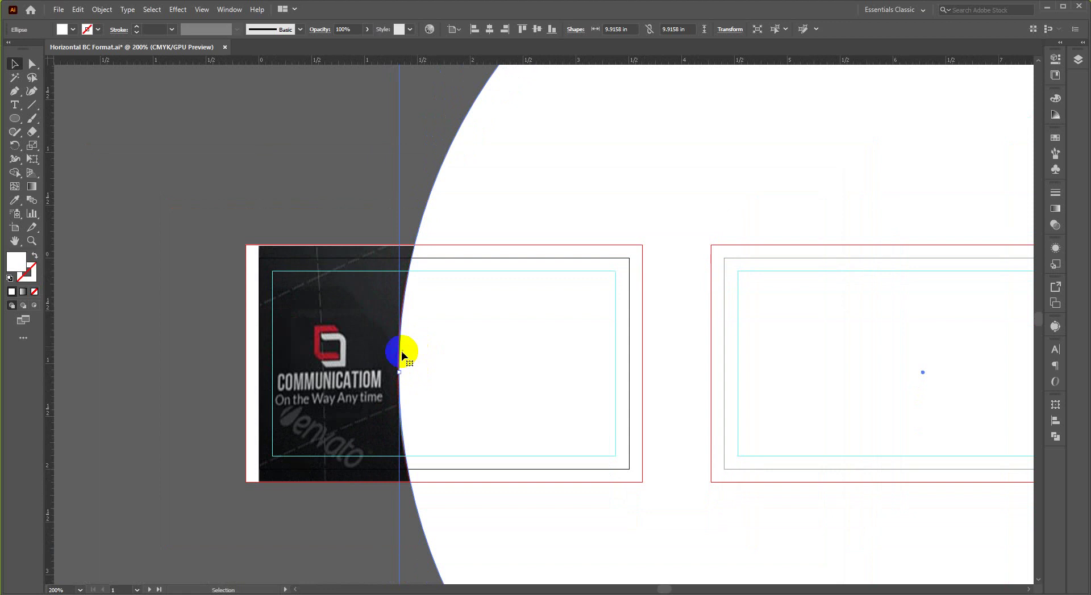
scroll(410, 355, up, 8)
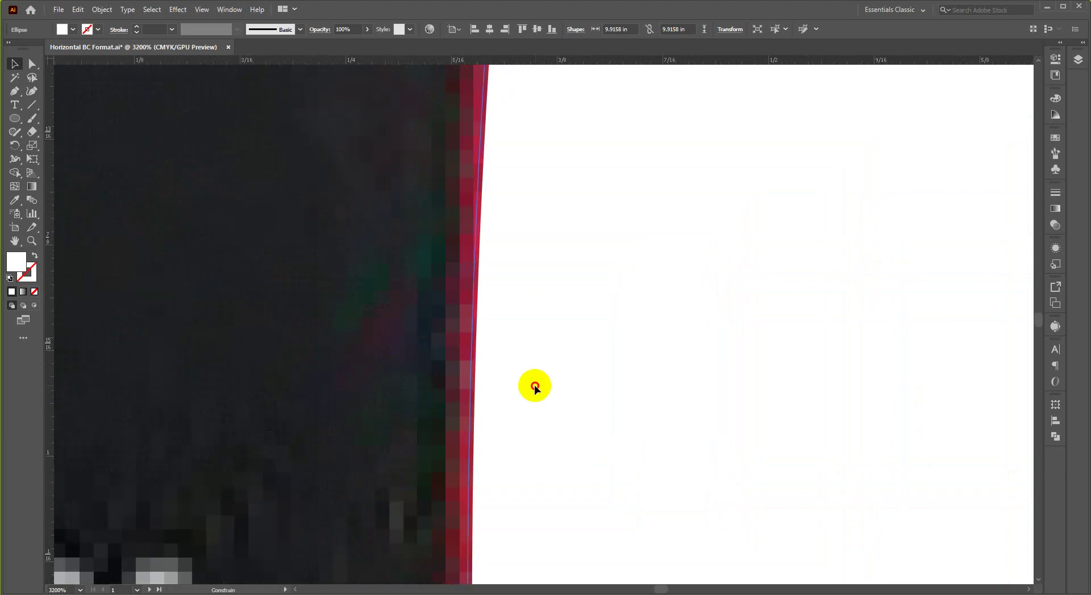
scroll(449, 351, down, 7)
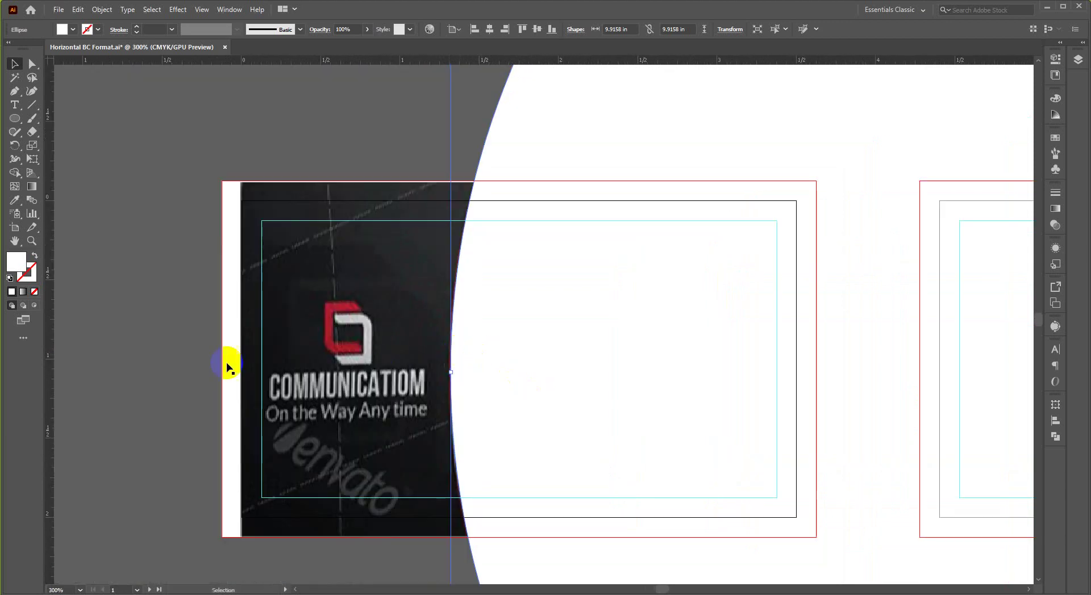
Lower the circle's opacity to 52% so the card artwork shows through, and deselect it.
click(195, 348)
click(519, 358)
click(367, 29)
drag(361, 43, 347, 46)
click(238, 114)
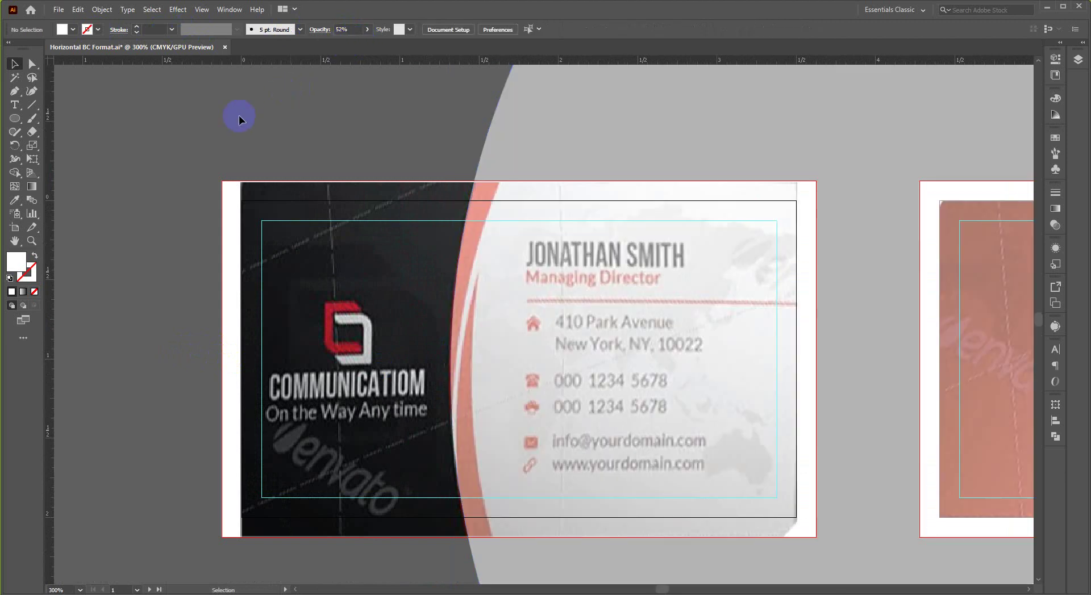
Examine how the translucent circle's edge matches the curved stripes across the contact-details card.
scroll(469, 322, up, 4)
scroll(467, 322, down, 3)
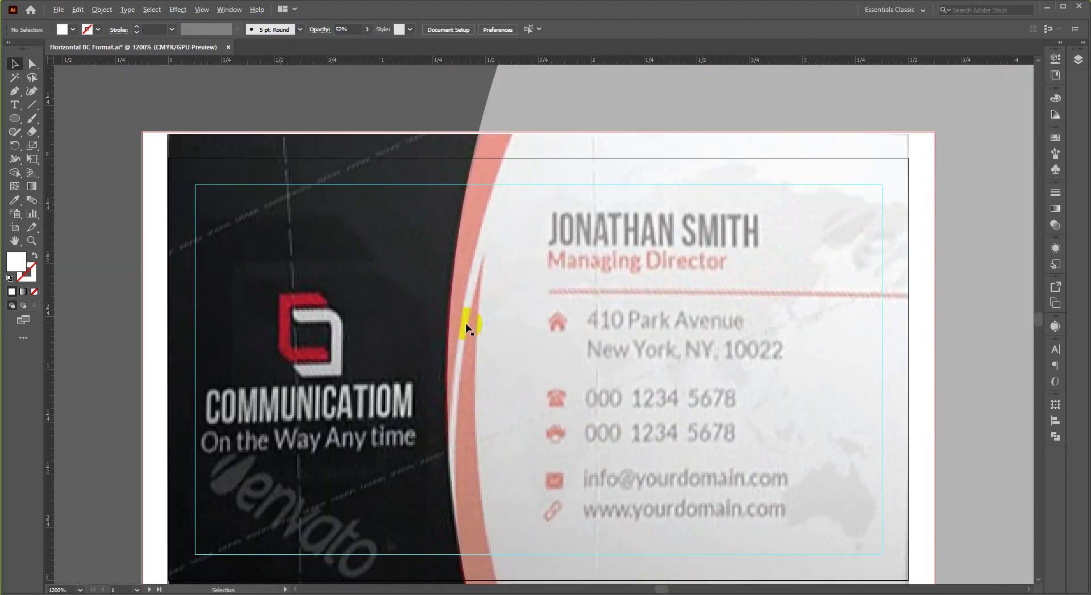
scroll(274, 199, down, 2)
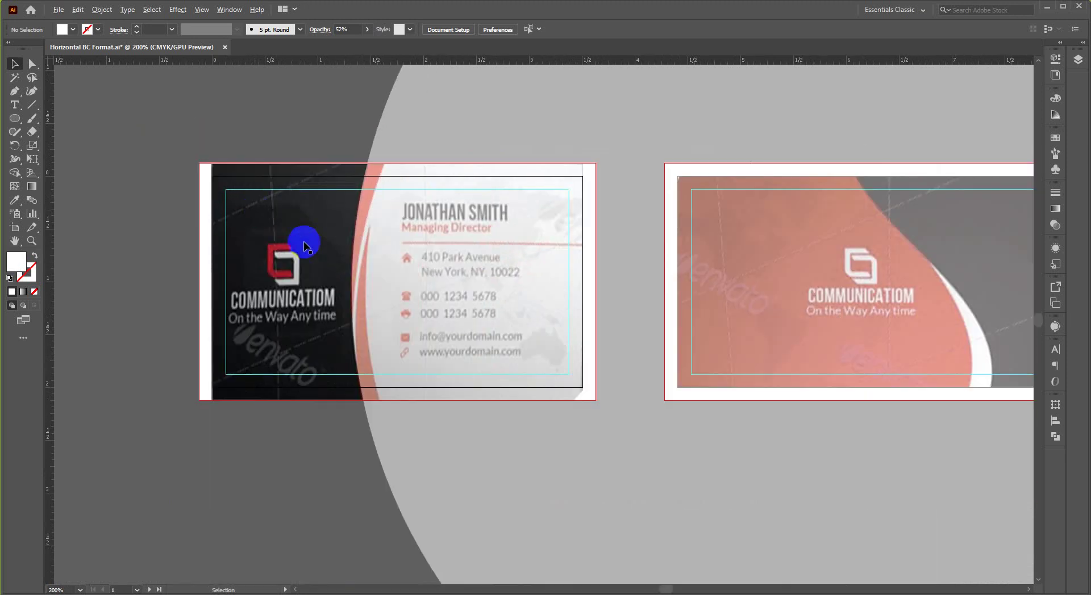
scroll(323, 236, up, 2)
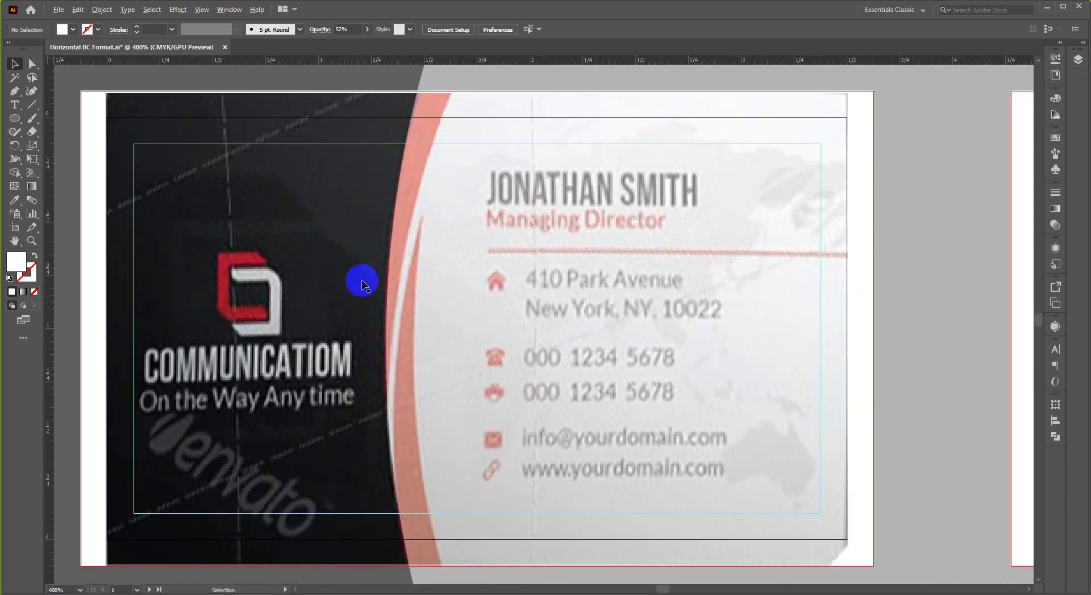
scroll(361, 281, down, 1)
scroll(438, 329, up, 2)
scroll(288, 234, down, 1)
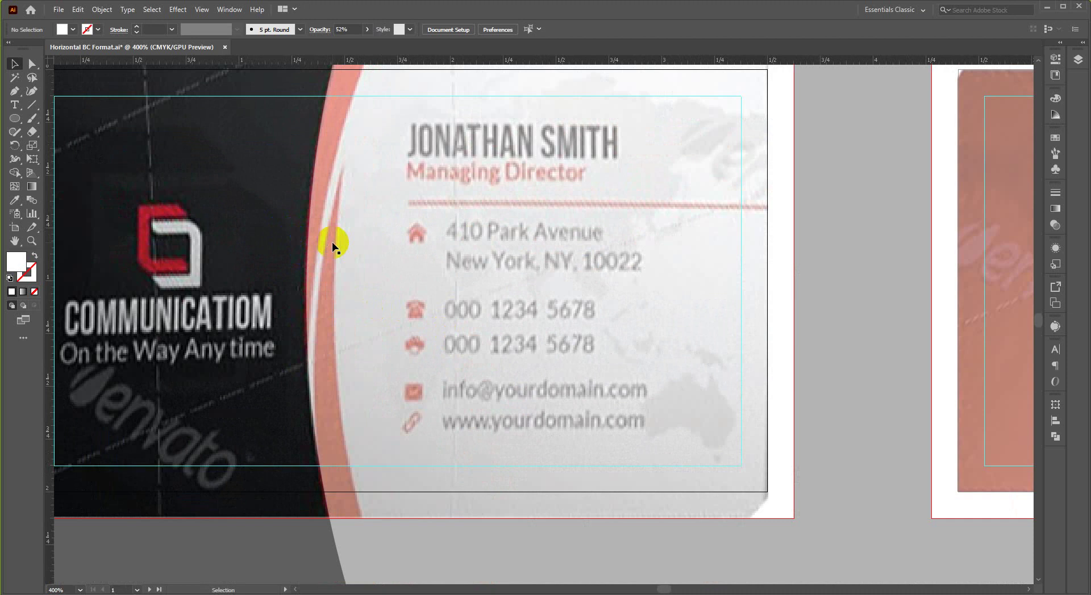
scroll(348, 233, down, 3)
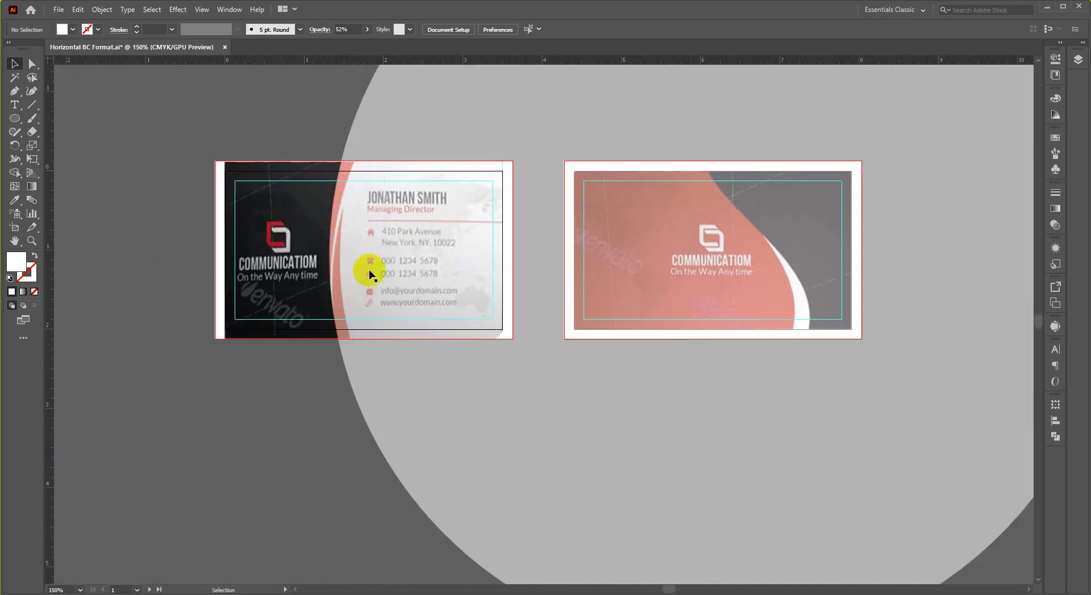
Duplicate the translucent circle in place and fill the copy with grey.
click(396, 270)
key(a)
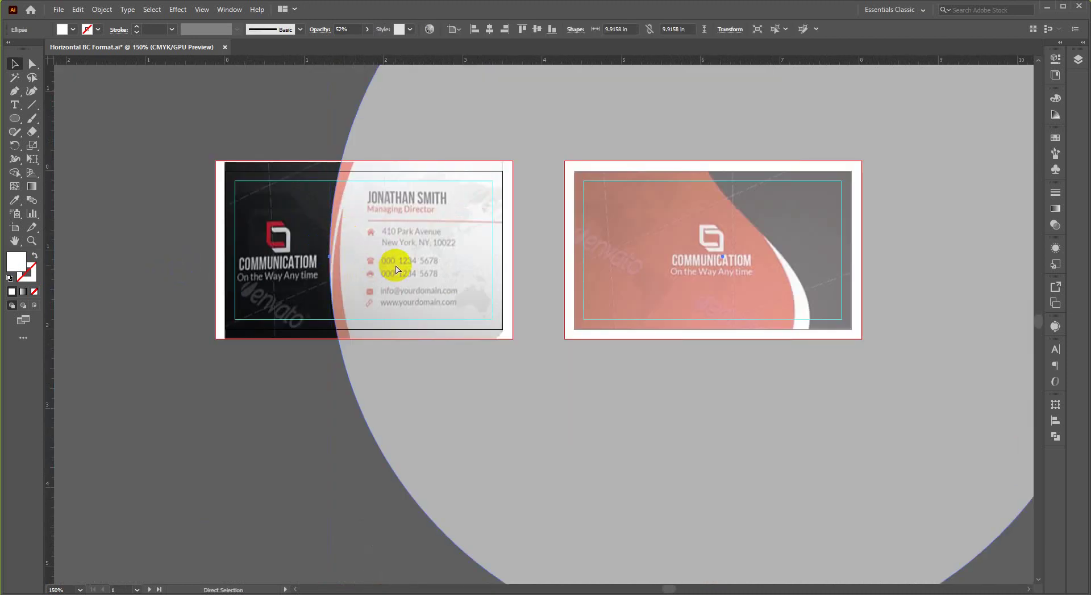
scroll(386, 243, up, 1)
key(v)
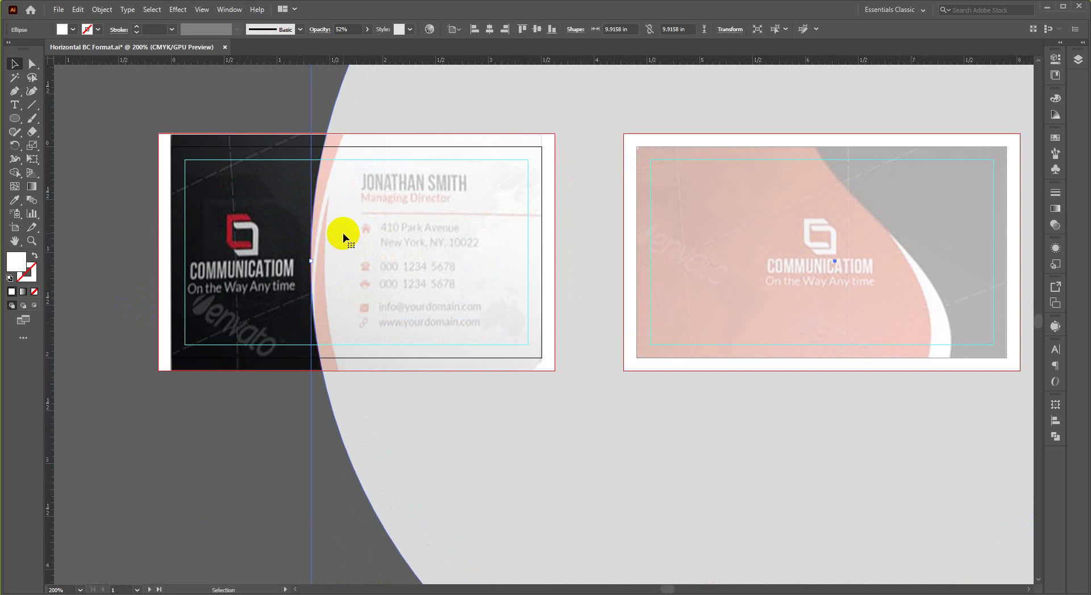
click(73, 29)
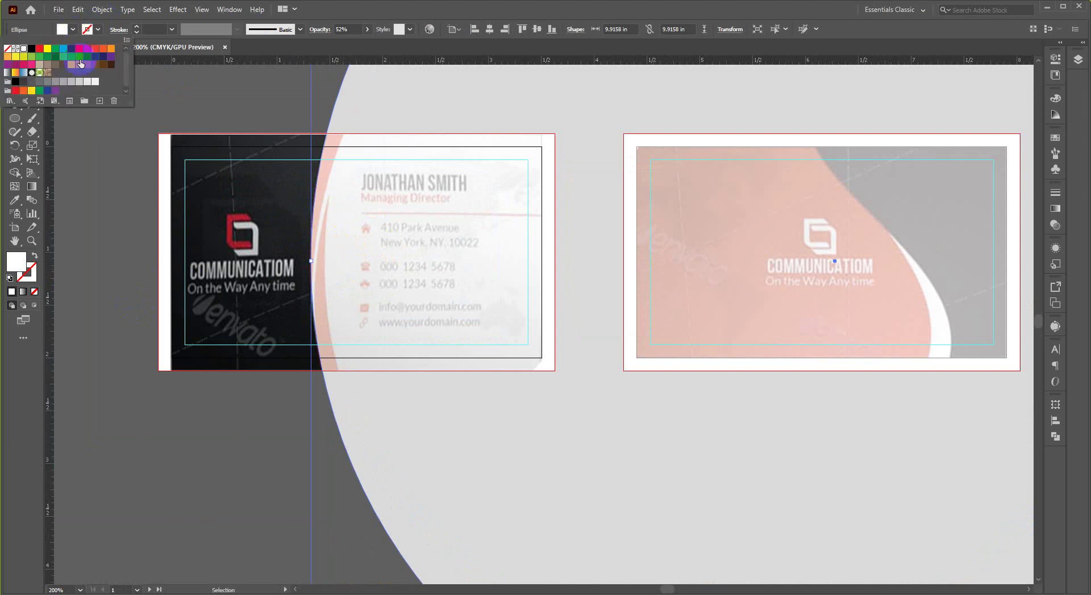
click(48, 87)
click(77, 224)
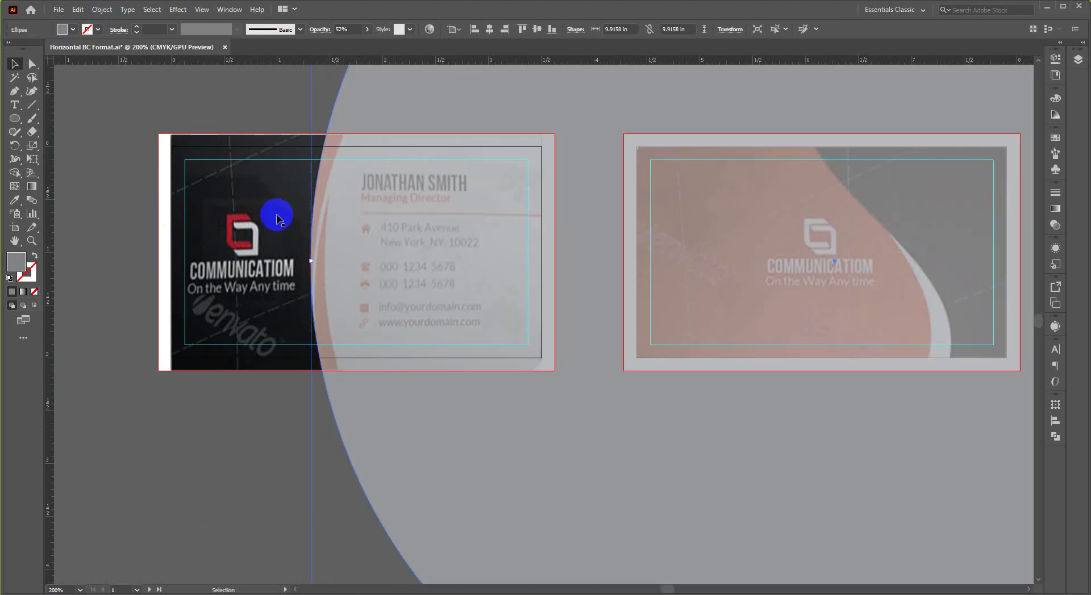
Move the grey circle copy so its edge runs near the red stripe's outer edge beside the contact details.
scroll(279, 199, up, 2)
drag(374, 242, 406, 242)
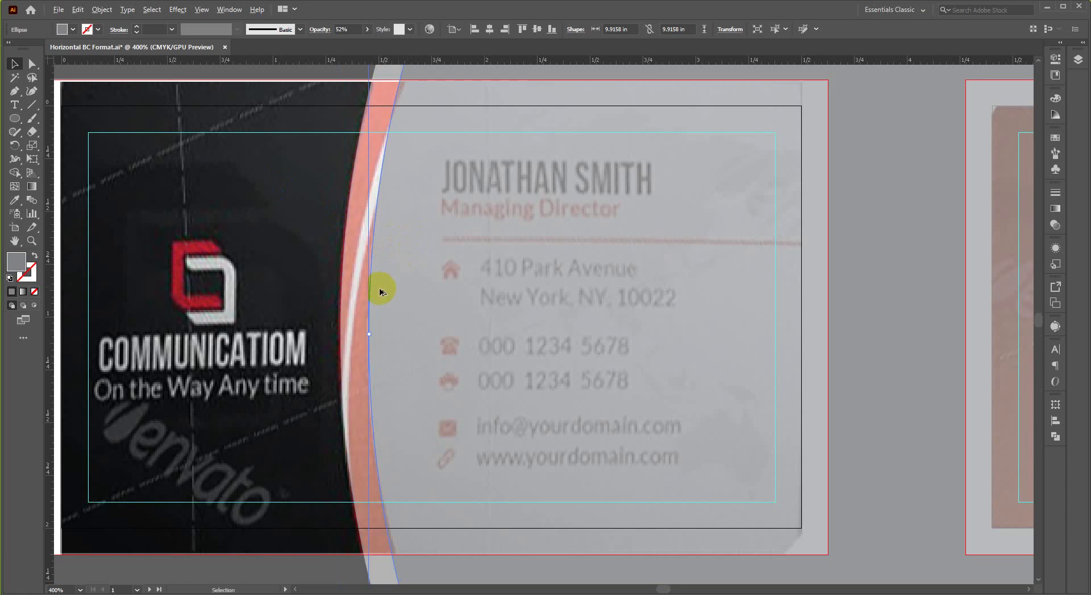
drag(407, 337, 421, 299)
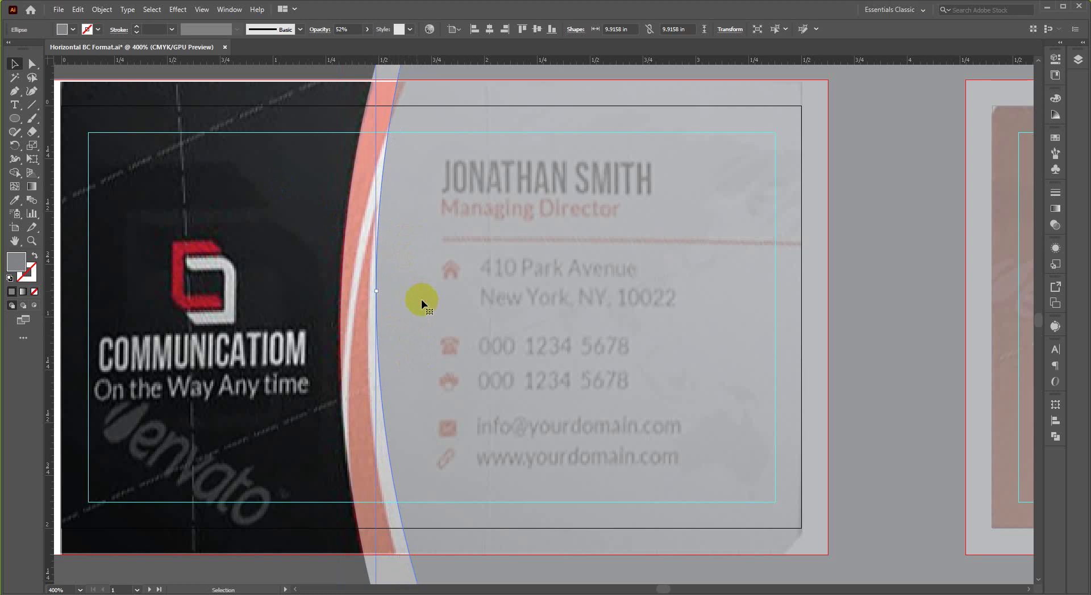
scroll(421, 326, down, 1)
mouse_move(405, 367)
mouse_down()
mouse_move(419, 336)
mouse_move(425, 343)
mouse_move(417, 253)
mouse_move(424, 287)
mouse_up()
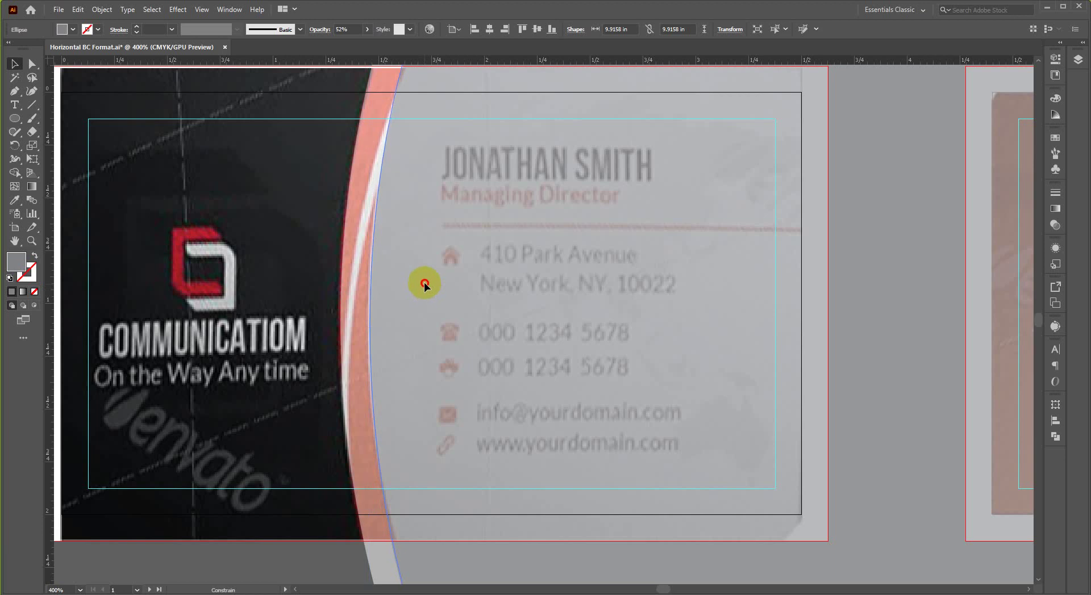
drag(424, 281, 424, 280)
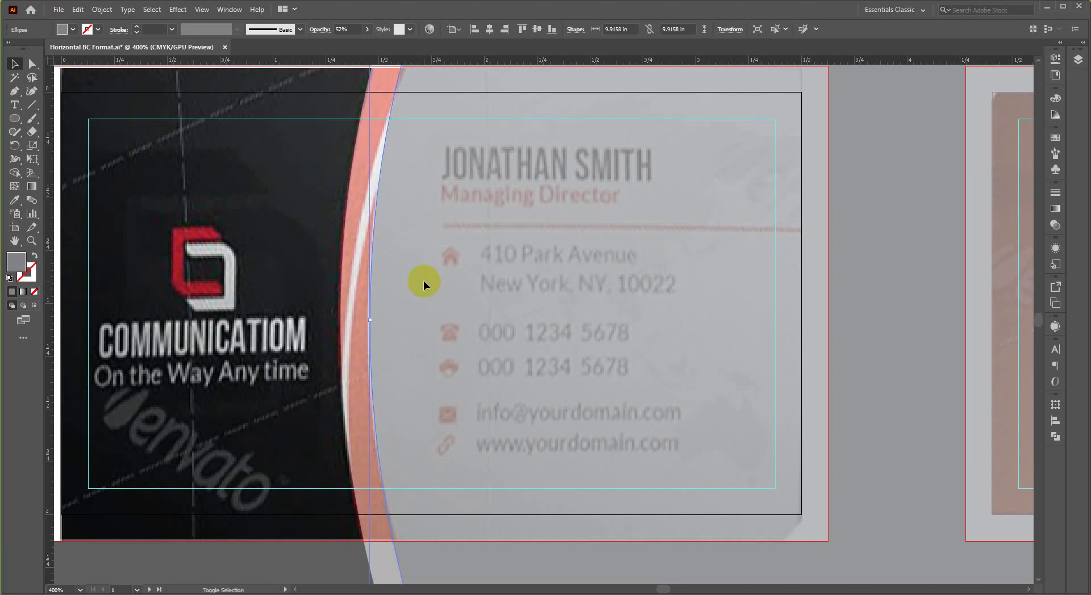
Fine-tune the grey circle's position against the red stripe's outer edge and deselect it to check the fit.
scroll(424, 284, down, 1)
scroll(381, 303, up, 3)
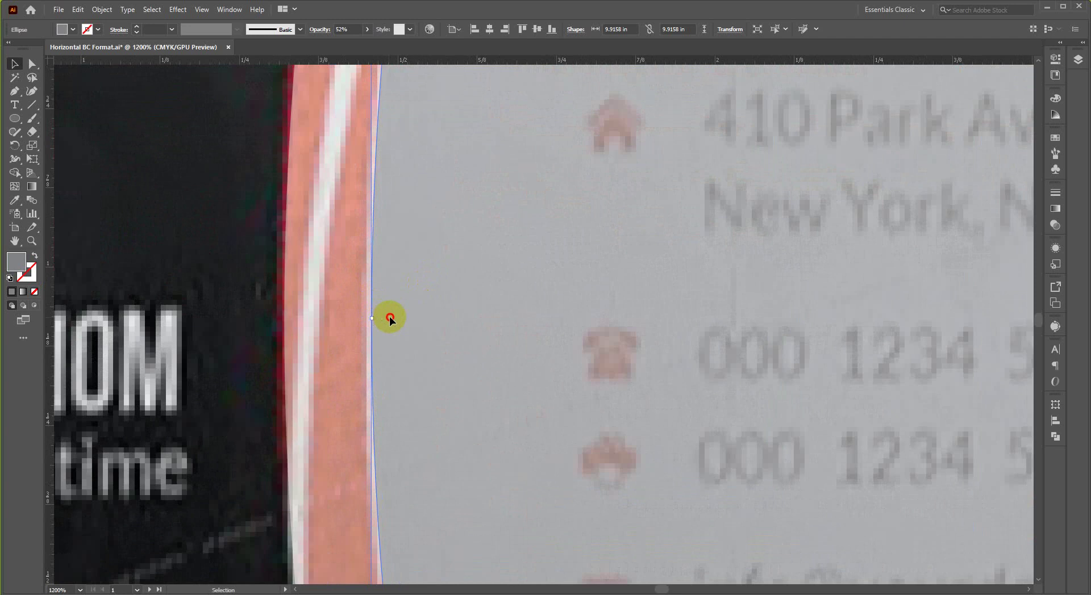
drag(390, 312, 390, 309)
scroll(389, 309, down, 2)
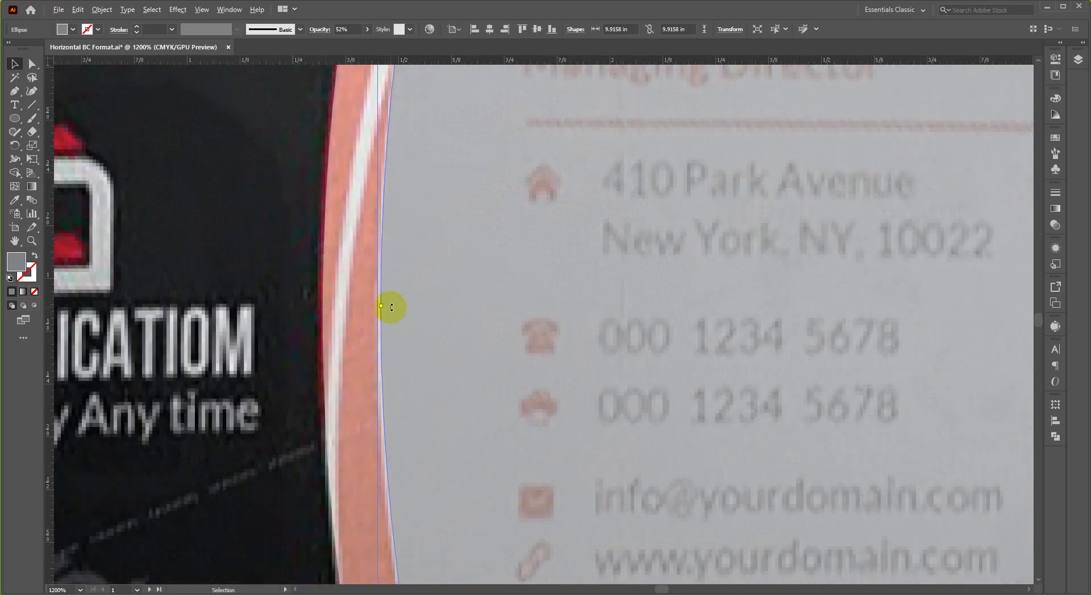
drag(413, 377, 414, 370)
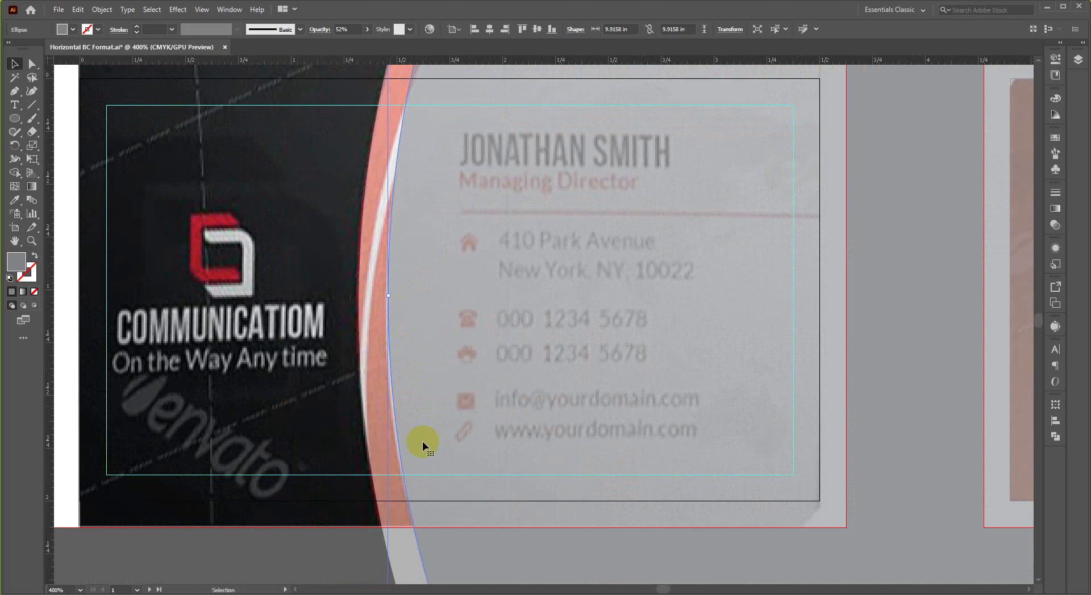
scroll(285, 480, down, 5)
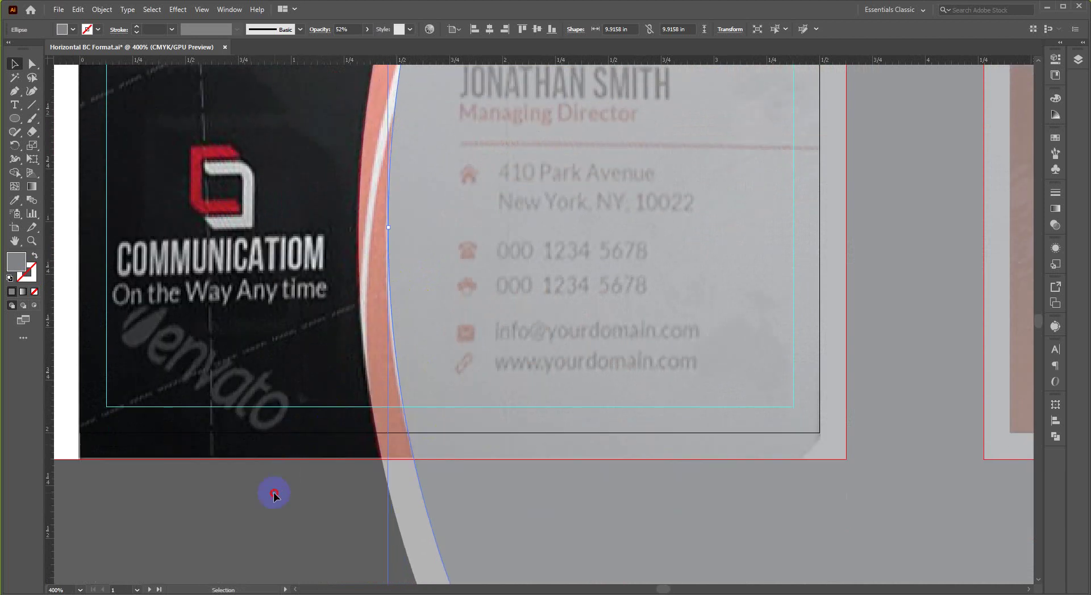
click(275, 496)
scroll(416, 295, up, 4)
scroll(416, 295, up, 1)
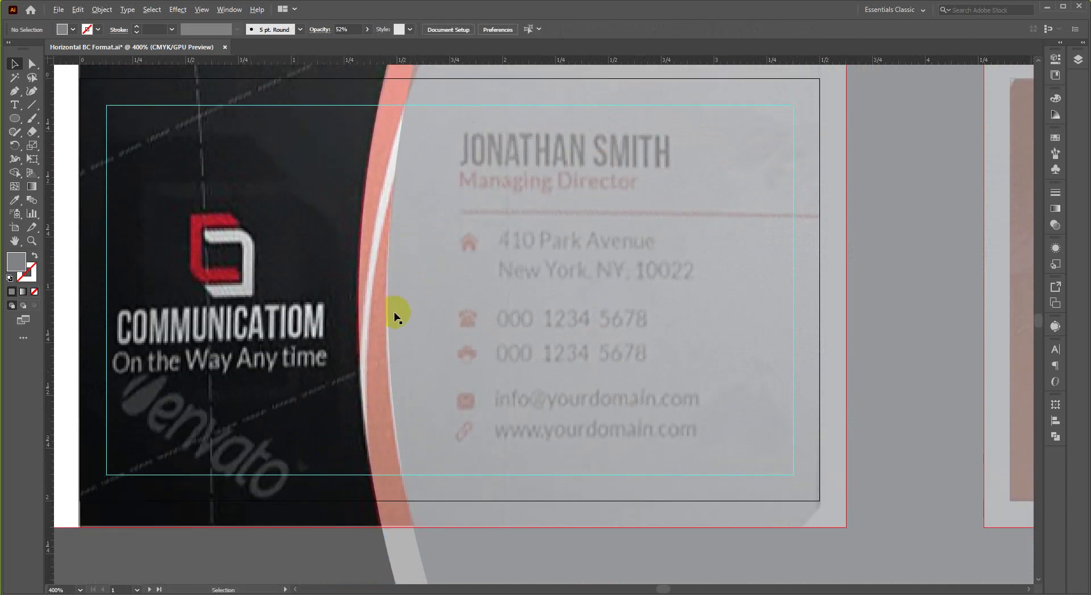
scroll(393, 312, down, 3)
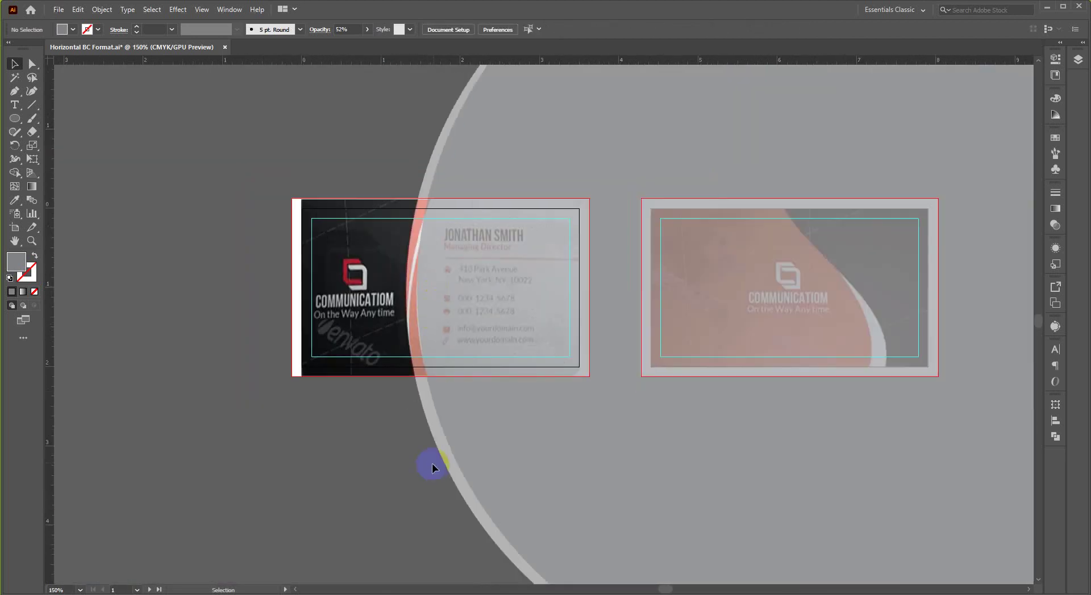
Move the grey circle toward the black panel so its edge follows the white stripe's outer curve.
click(437, 447)
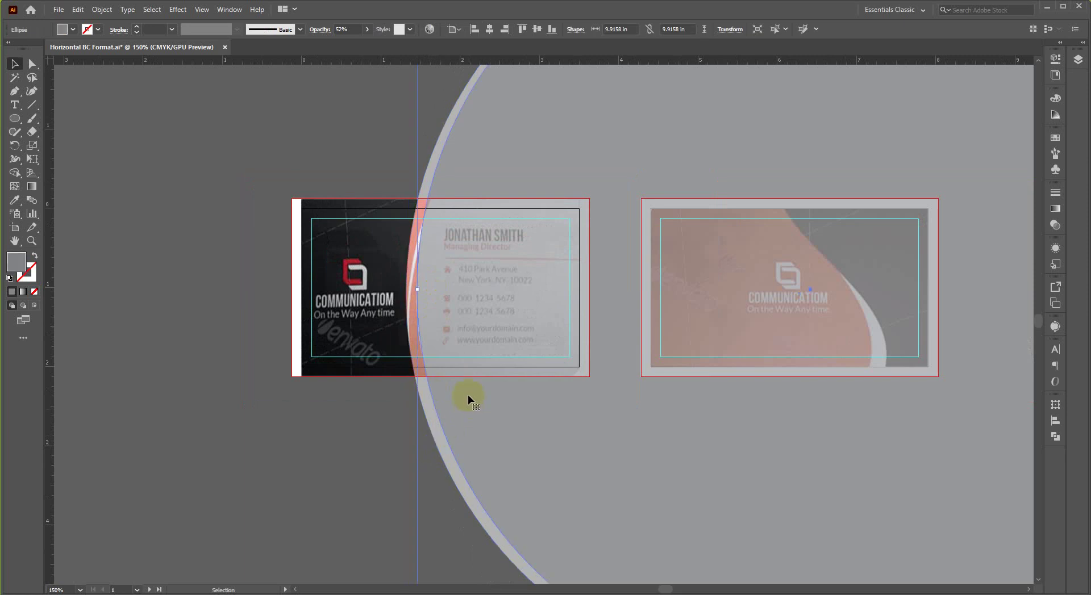
scroll(428, 236, up, 2)
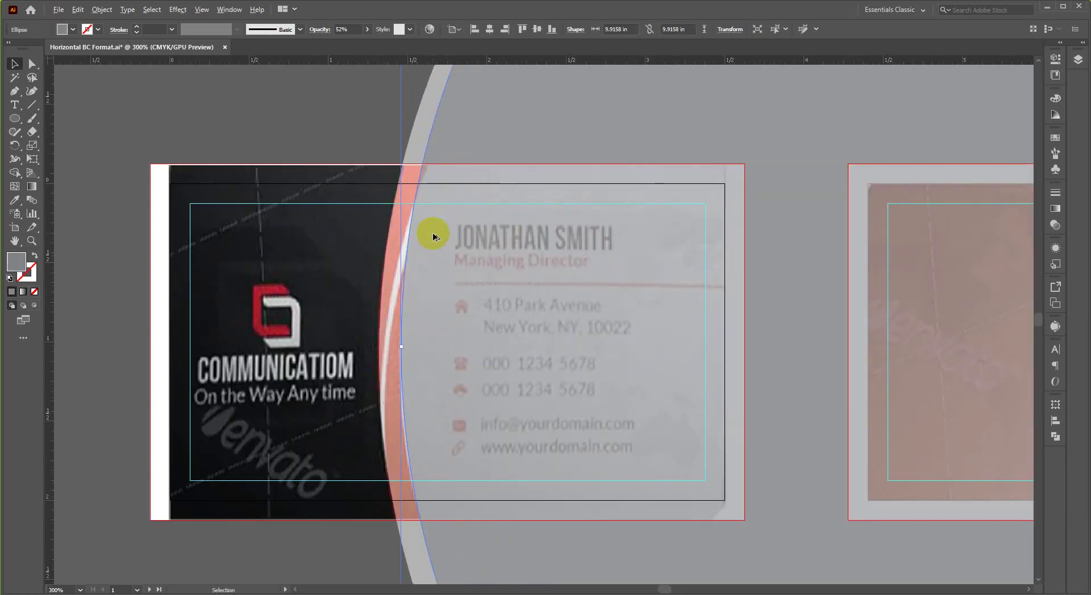
scroll(433, 237, down, 1)
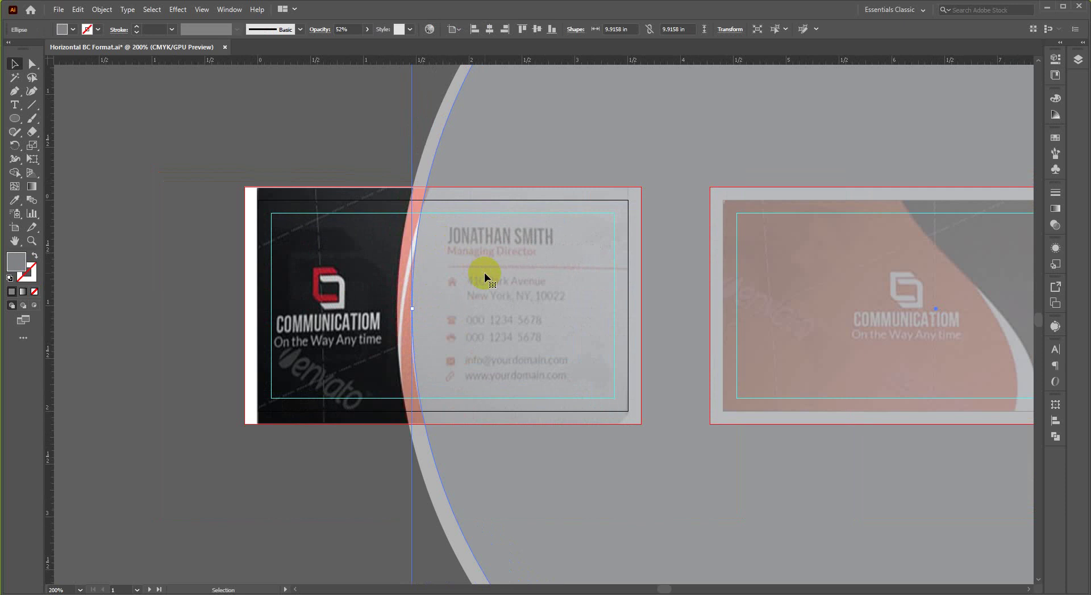
scroll(477, 272, down, 1)
scroll(452, 335, up, 2)
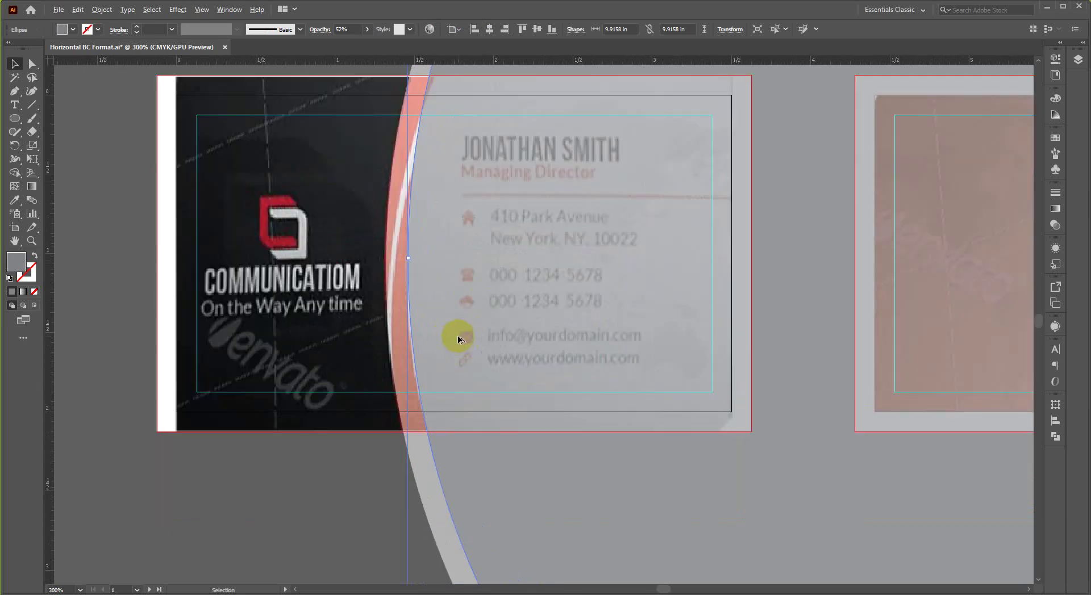
scroll(458, 339, down, 1)
mouse_move(475, 323)
mouse_down()
mouse_move(468, 375)
mouse_move(456, 320)
mouse_up()
scroll(460, 333, up, 1)
scroll(441, 221, up, 1)
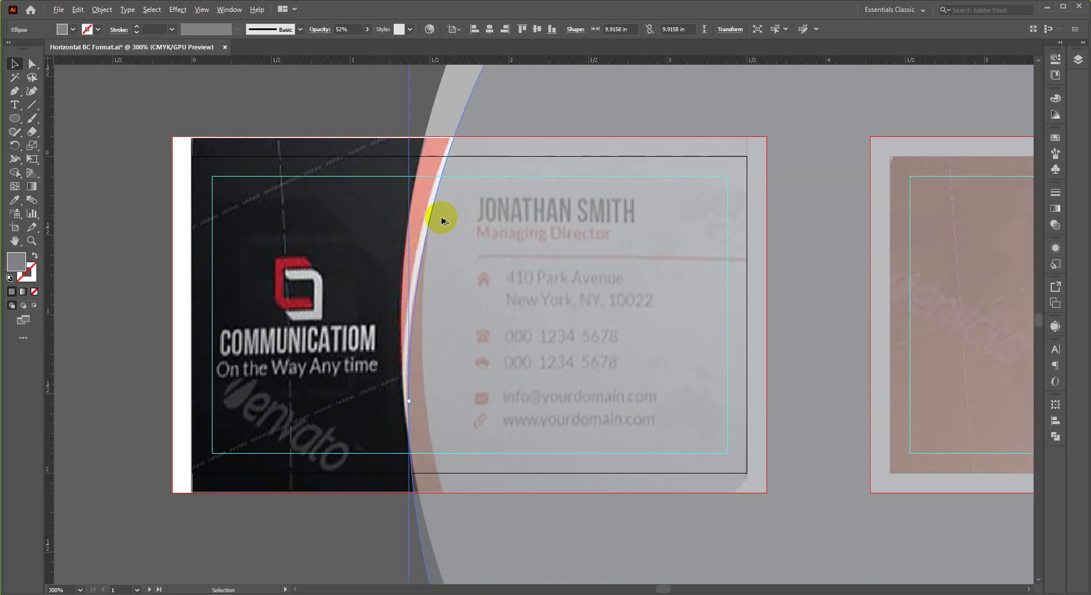
scroll(454, 397, up, 1)
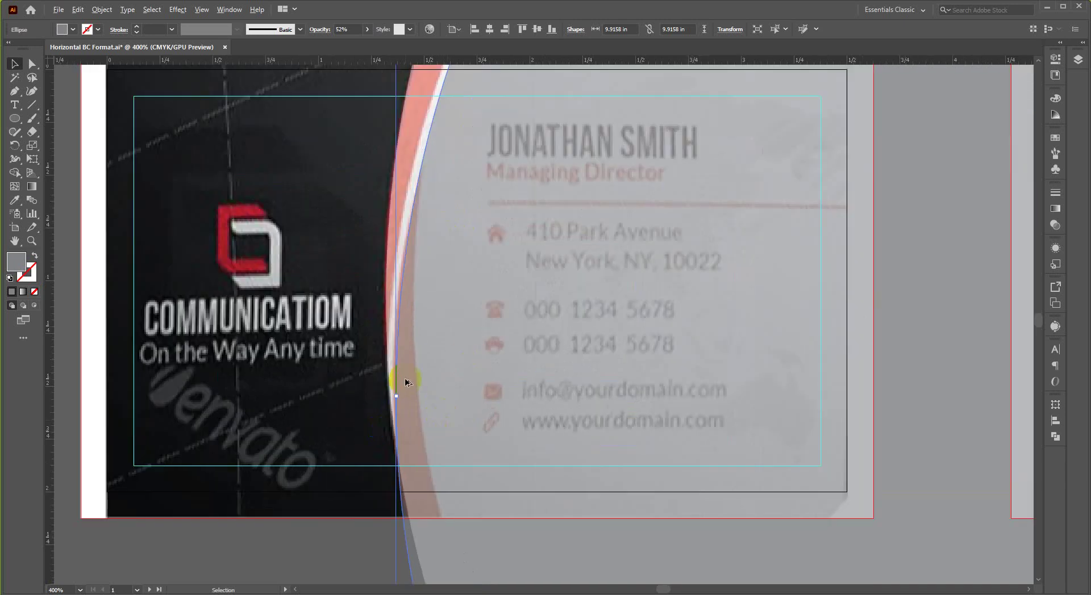
scroll(404, 382, down, 6)
scroll(483, 382, up, 2)
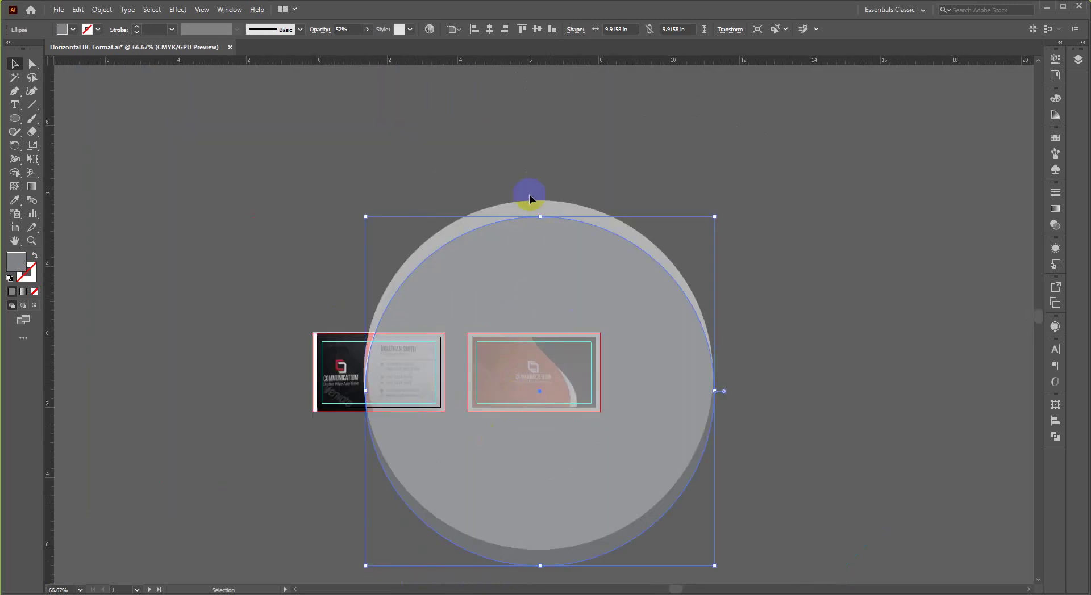
drag(534, 209, 534, 211)
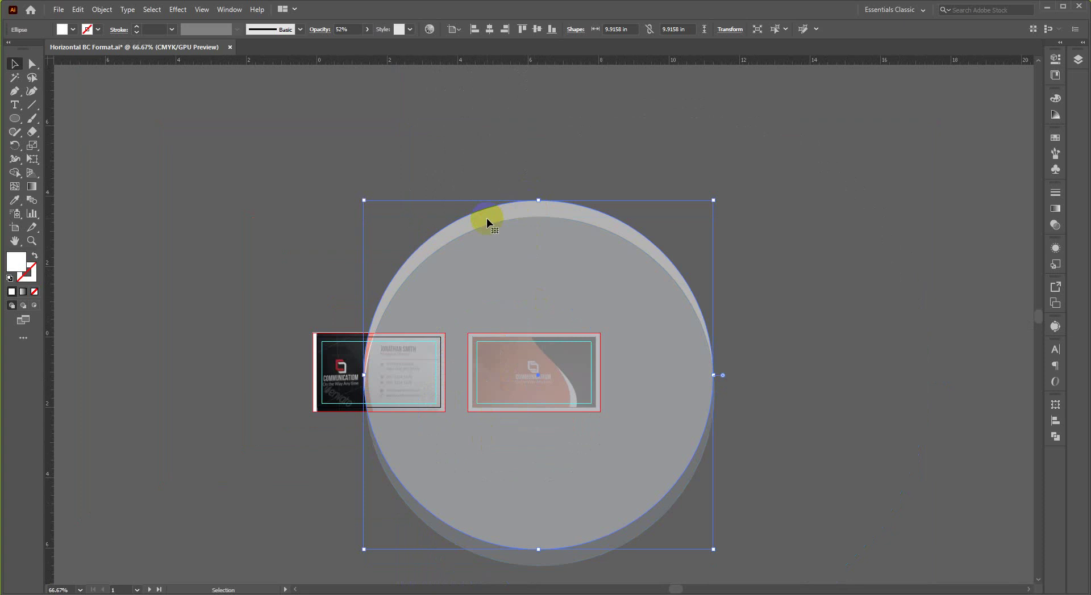
key(a)
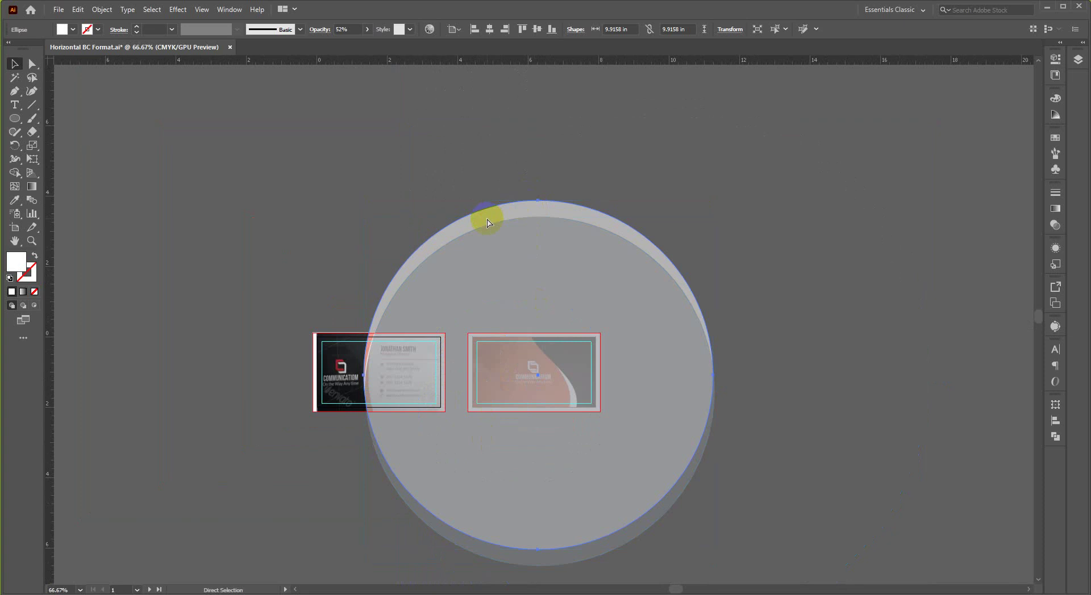
key(ctrl+shift+a)
key(v)
scroll(465, 533, up, 1)
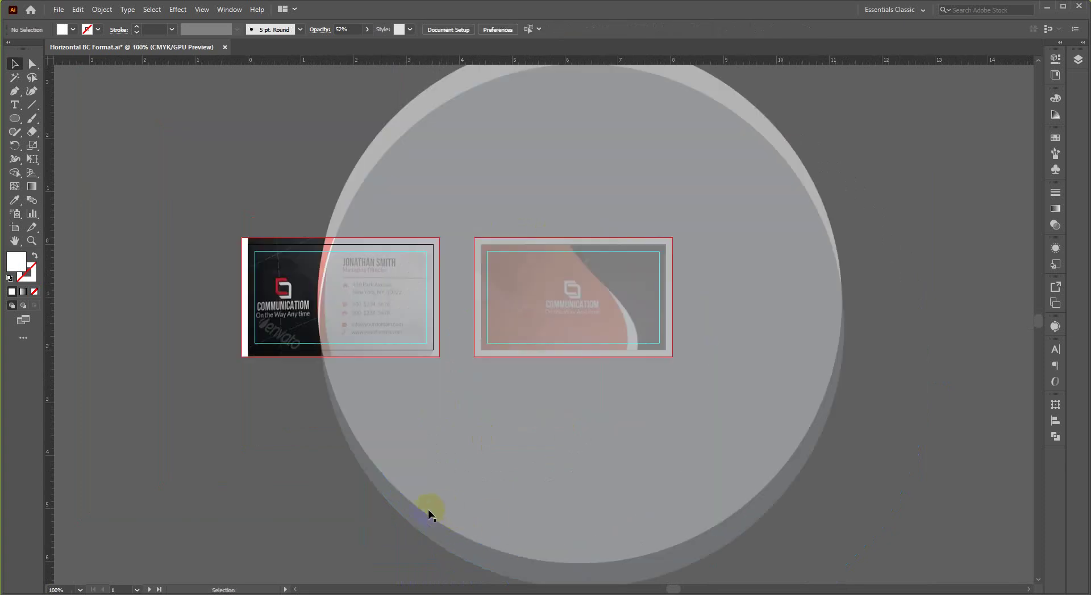
Try a Pathfinder operation on the grey circle and dismiss the resulting alert.
scroll(427, 509, down, 1)
click(516, 355)
scroll(340, 250, up, 2)
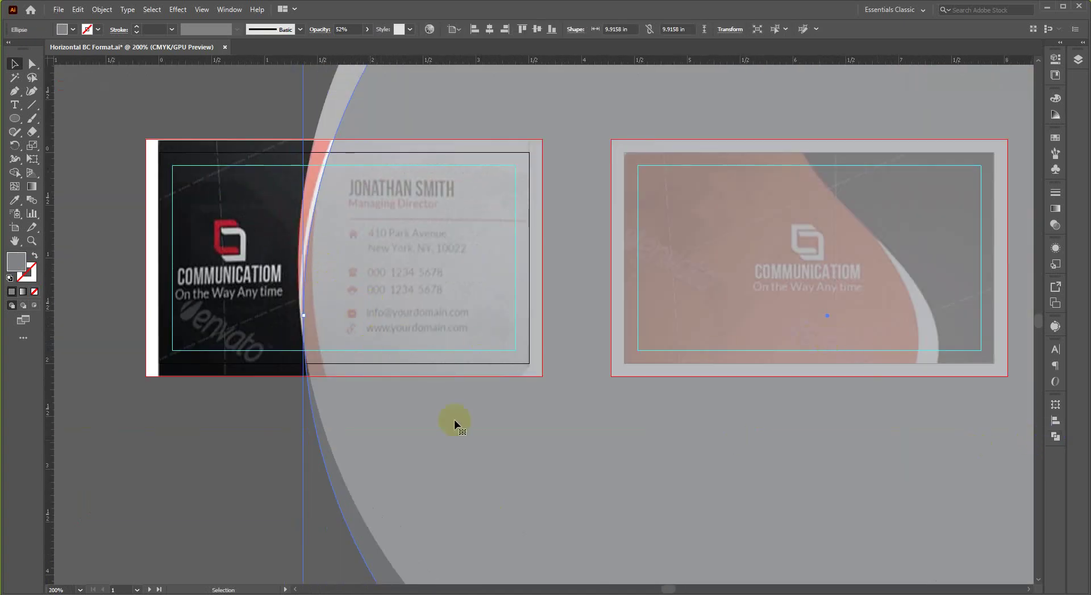
click(1055, 437)
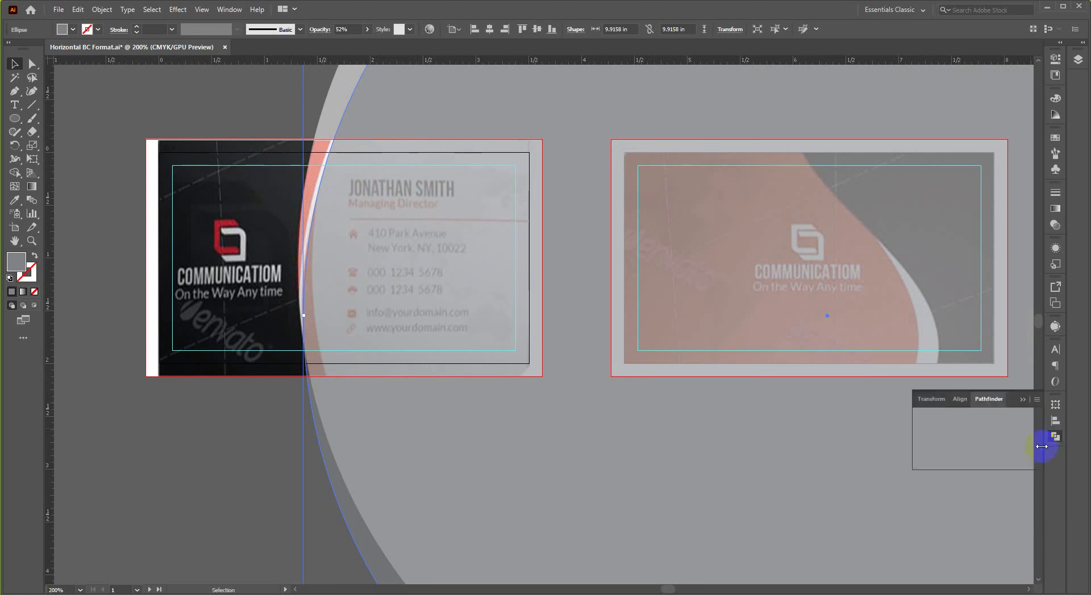
click(989, 459)
click(966, 431)
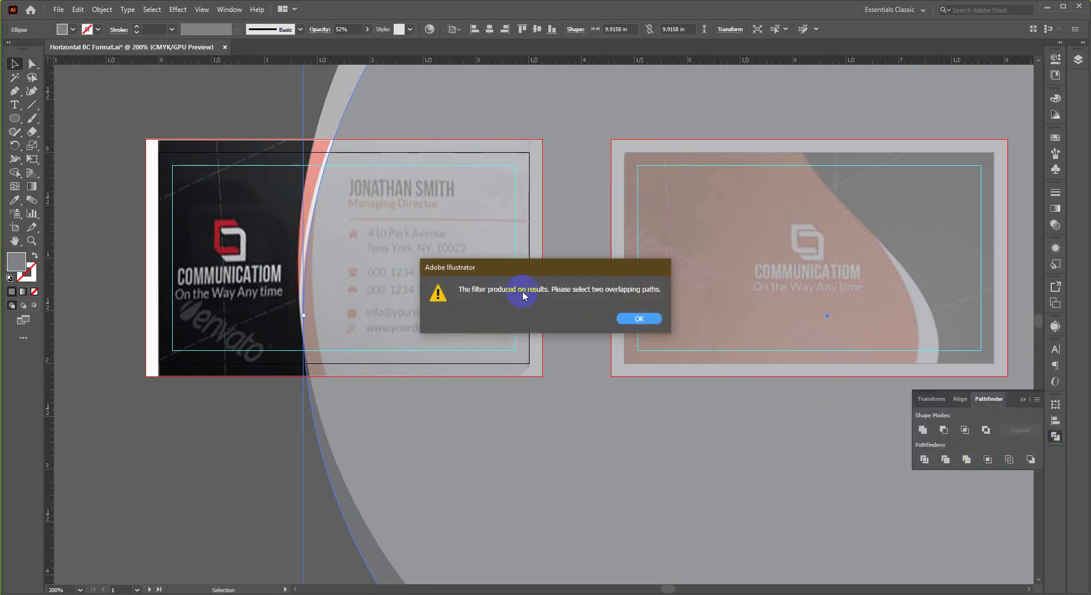
click(636, 320)
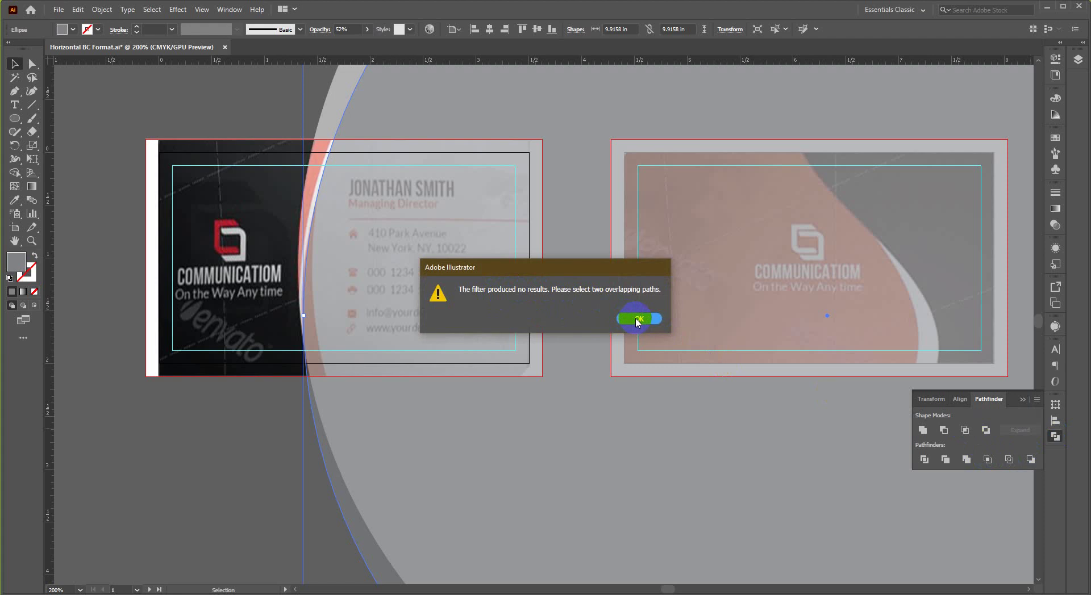
Try shifting the grey circle away from the stripes, and undo each move.
click(227, 428)
click(387, 428)
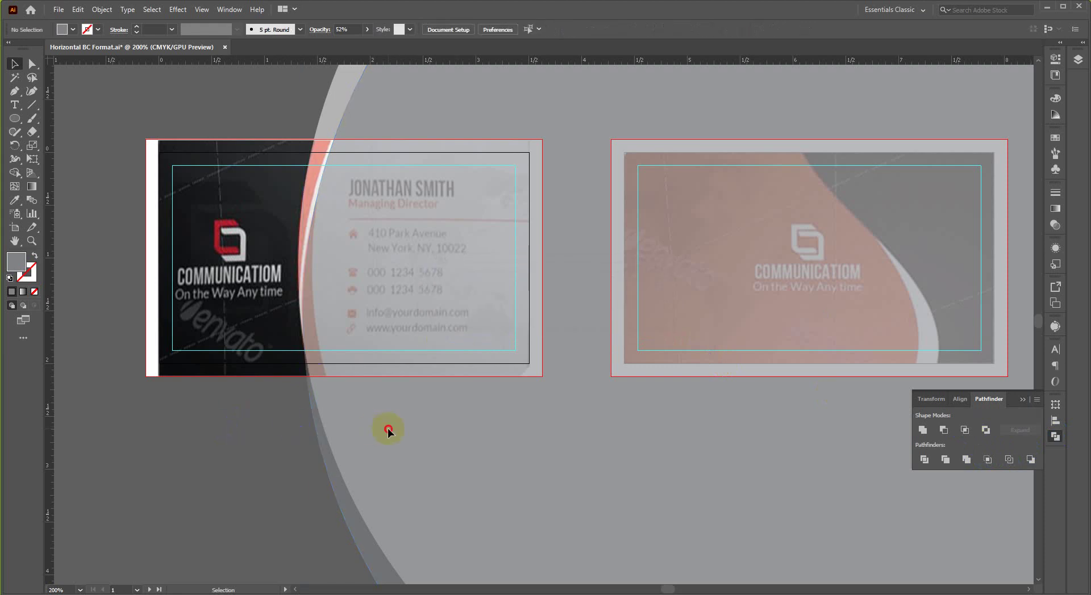
drag(387, 428, 366, 405)
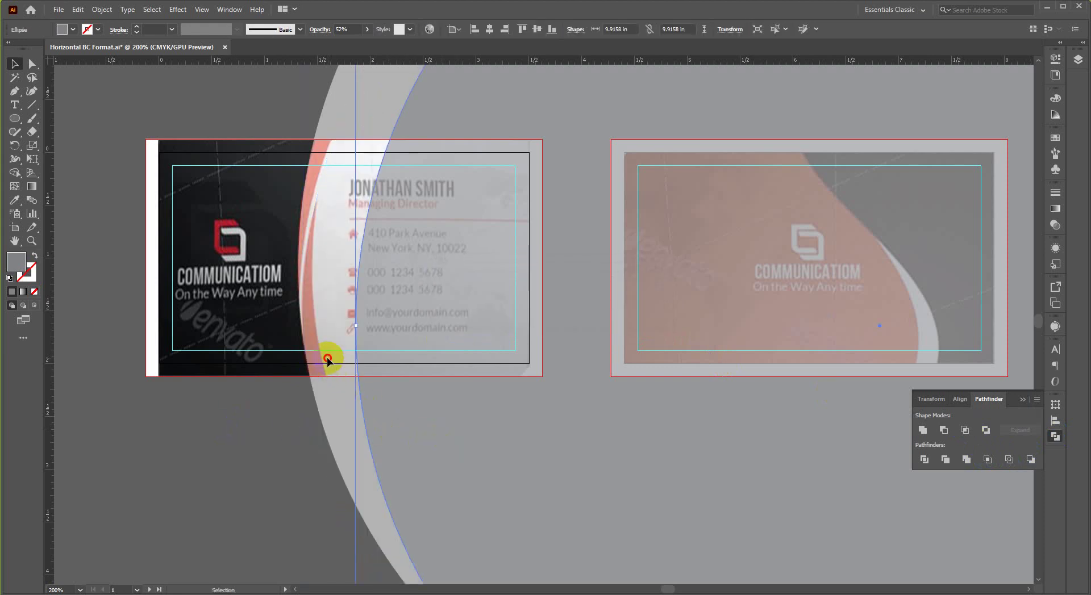
drag(327, 358, 371, 364)
key(ctrl+z)
key(ctrl+z)
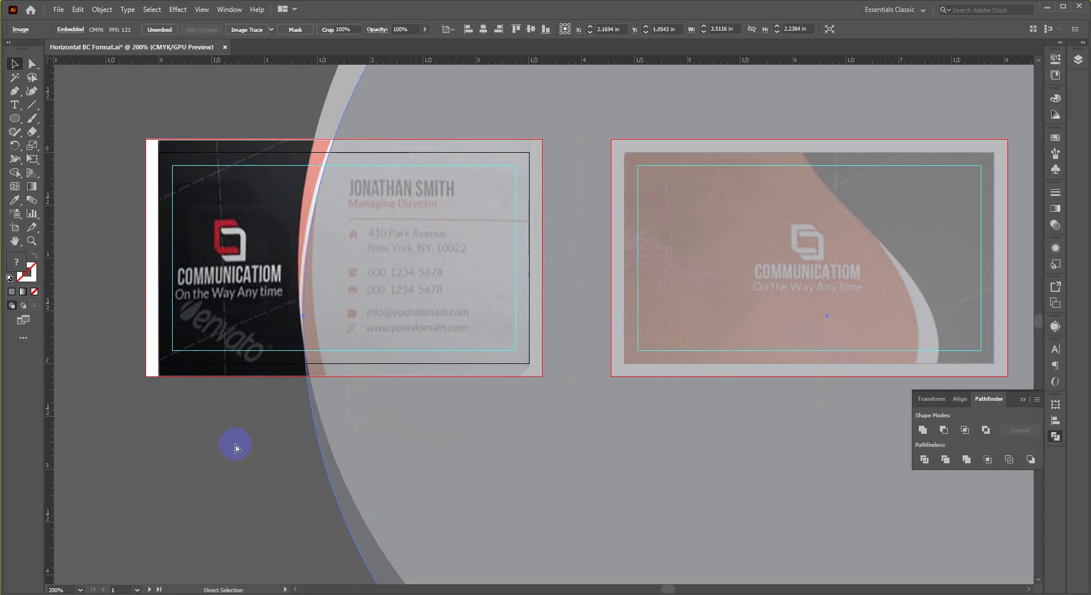
key(v)
click(227, 441)
scroll(226, 440, down, 1)
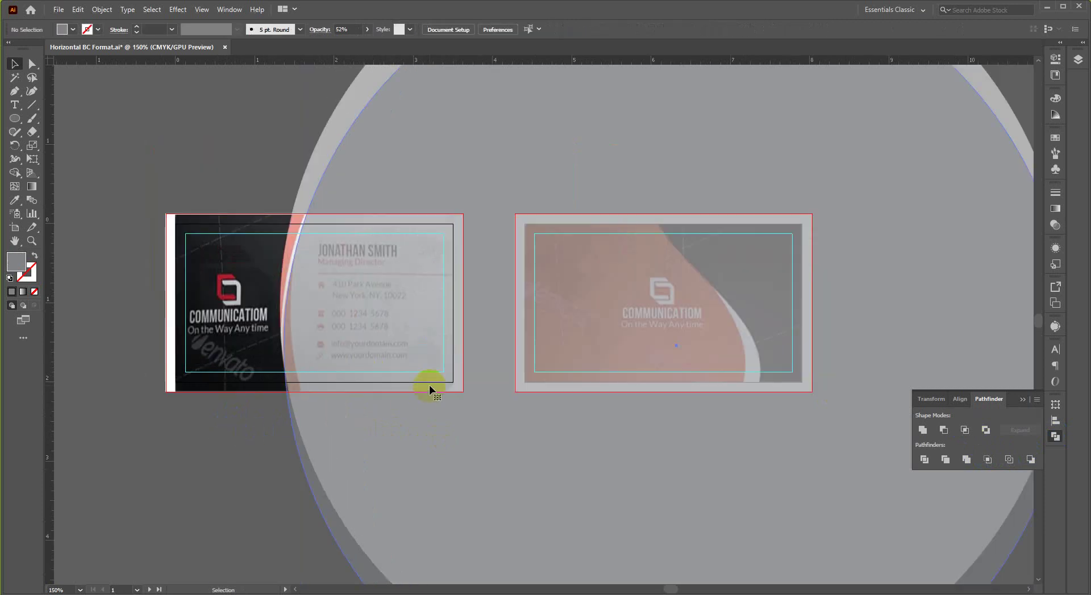
scroll(370, 258, up, 3)
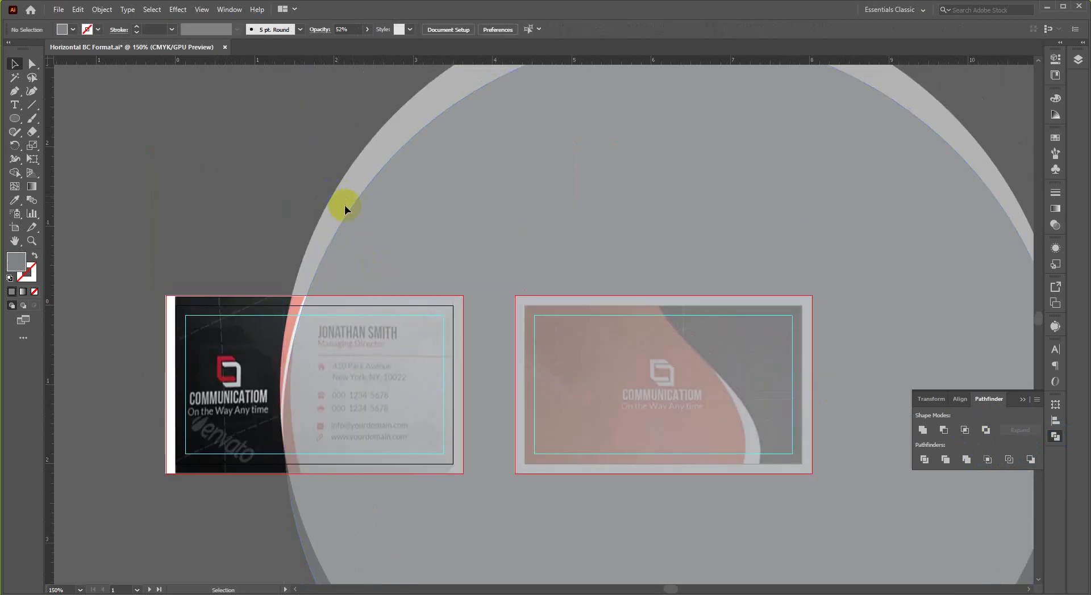
drag(494, 275, 603, 312)
key(ctrl+z)
scroll(230, 461, down, 3)
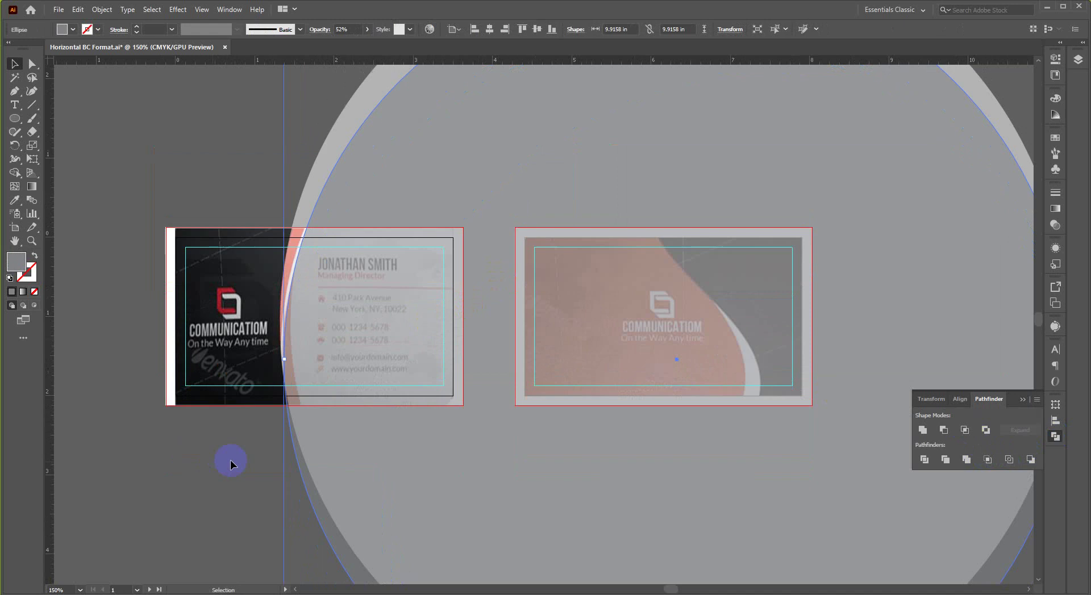
Duplicate the grey circle in place, directly in front of the original, and deselect it.
click(301, 446)
scroll(321, 449, down, 2)
click(312, 451)
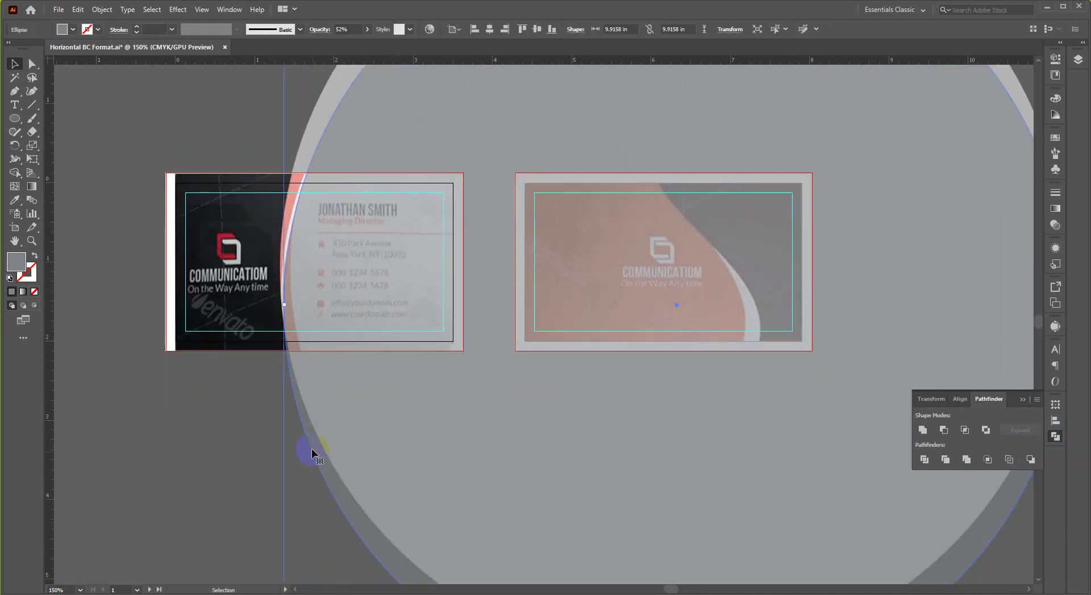
scroll(305, 449, up, 5)
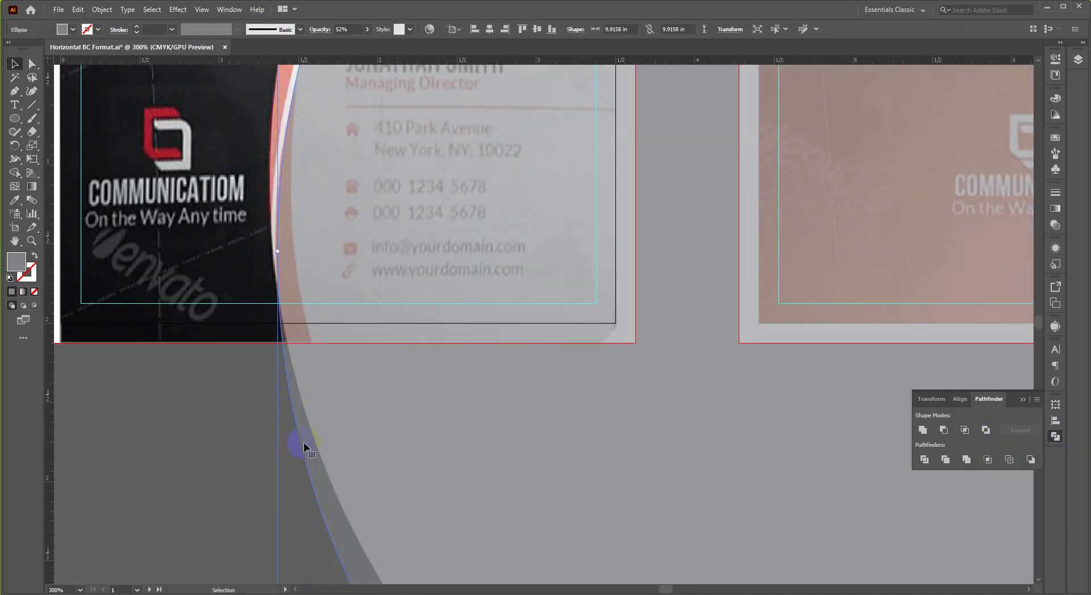
key(a)
key(ctrl+f)
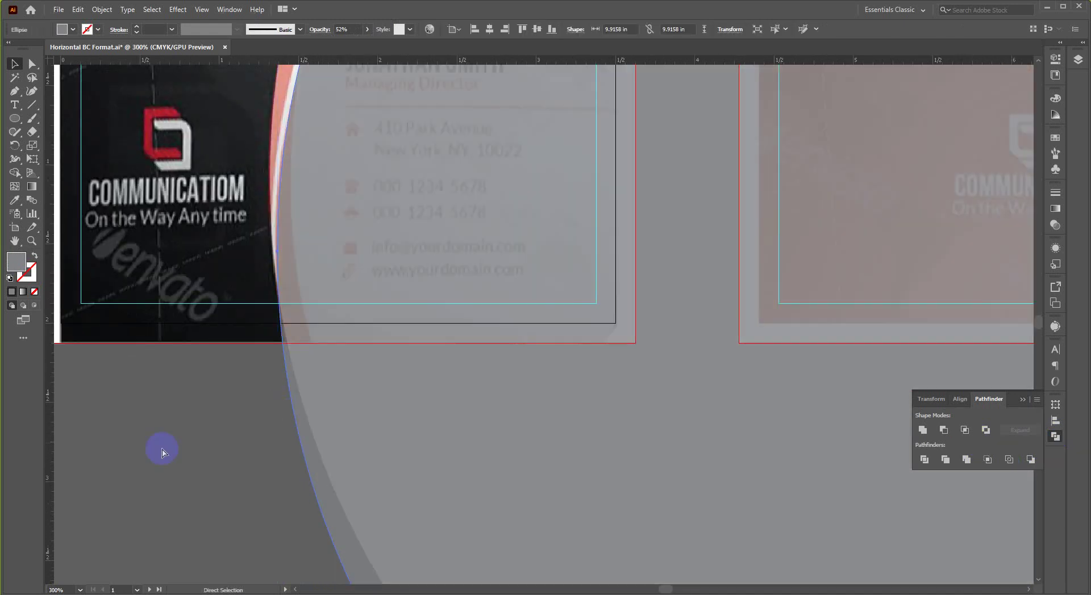
click(163, 448)
Move the duplicated grey circle up and toward the contact details so its edge approaches the inner curve of the lower red stripe.
drag(312, 452, 336, 449)
scroll(302, 305, up, 3)
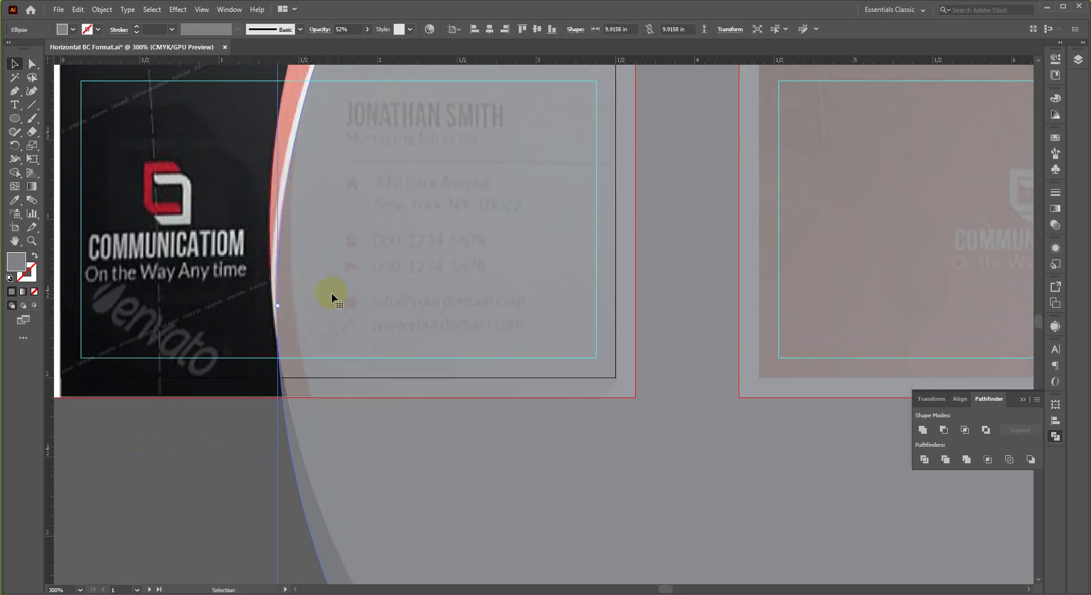
scroll(337, 296, up, 4)
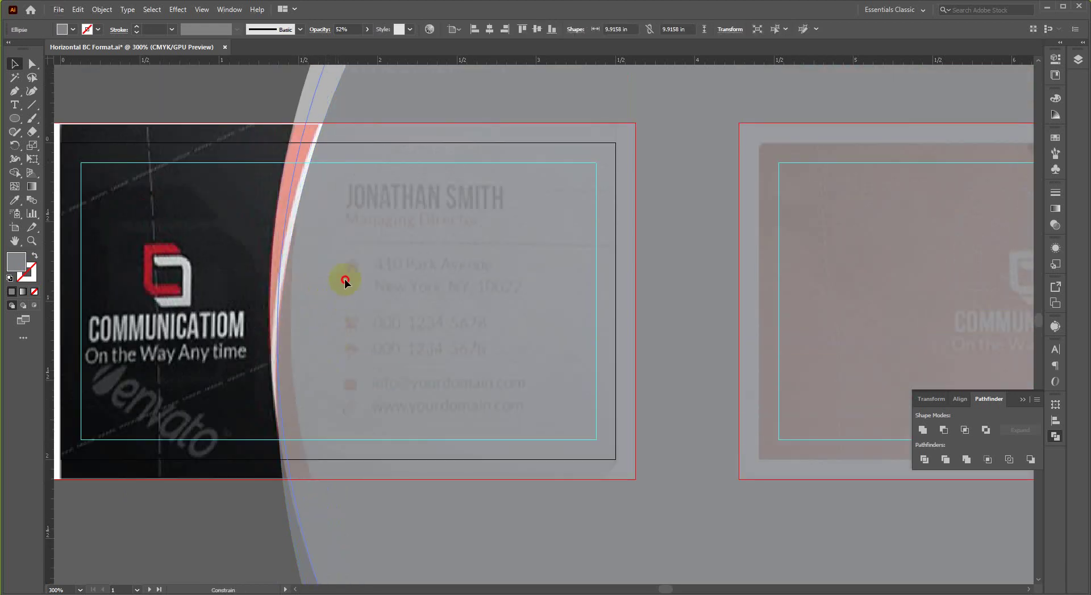
mouse_move(363, 219)
mouse_down()
mouse_move(374, 207)
mouse_move(368, 213)
mouse_up()
scroll(329, 254, up, 1)
drag(328, 282, 347, 362)
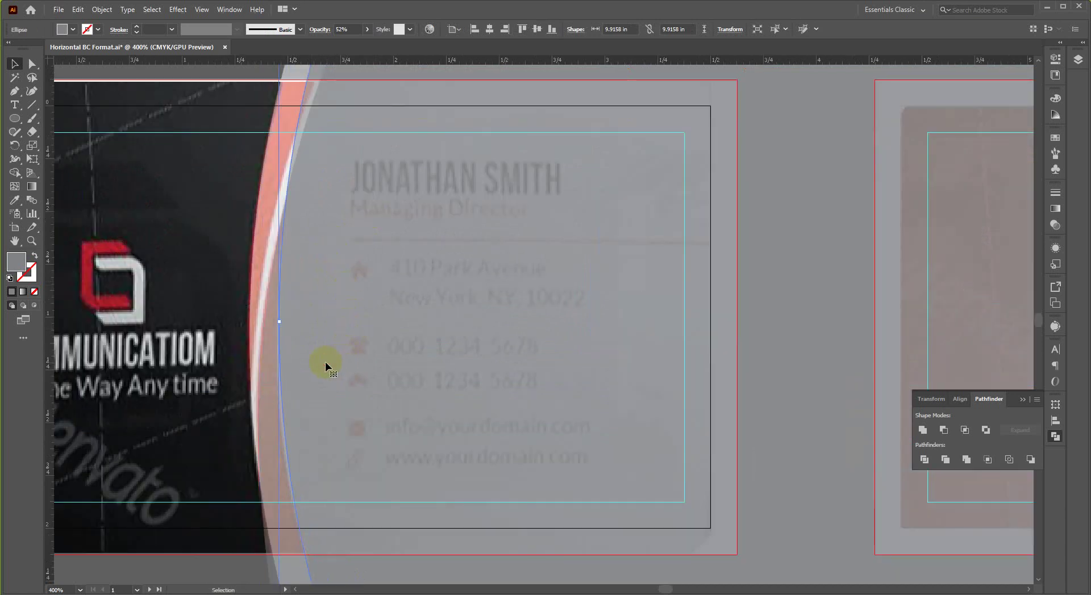
Fine-tune the grey circle copy's edge against the lower red stripe's inner curve, then deselect it.
scroll(283, 387, up, 1)
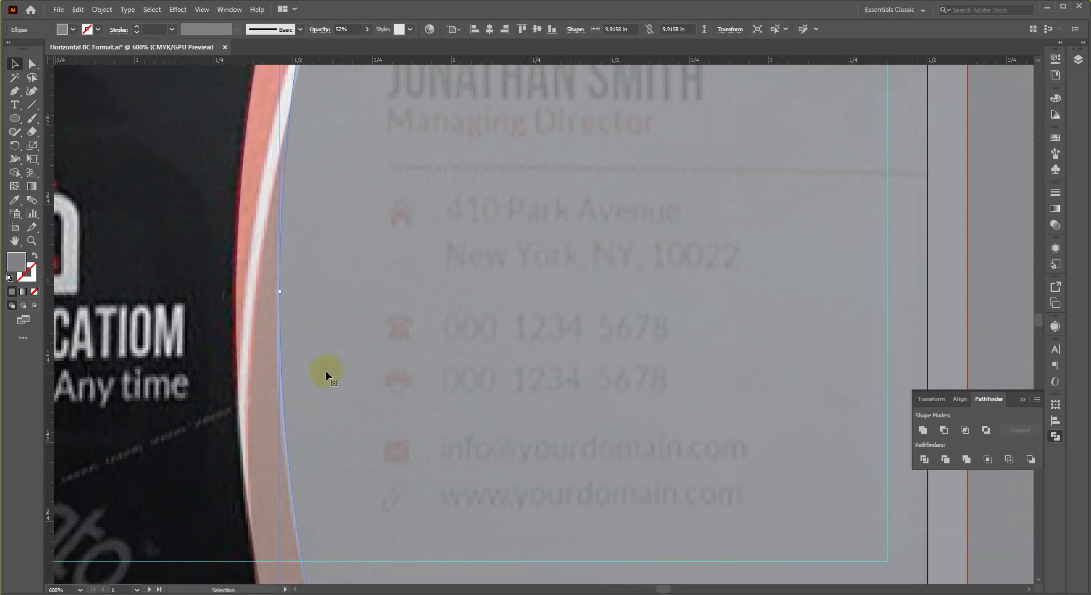
scroll(325, 370, down, 1)
scroll(304, 431, up, 1)
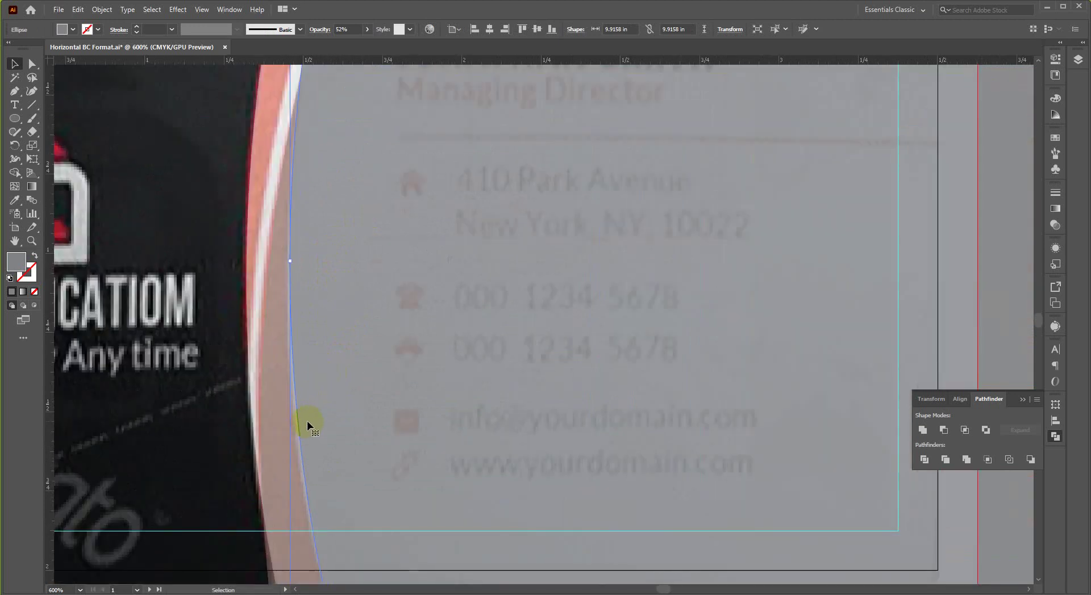
click(307, 423)
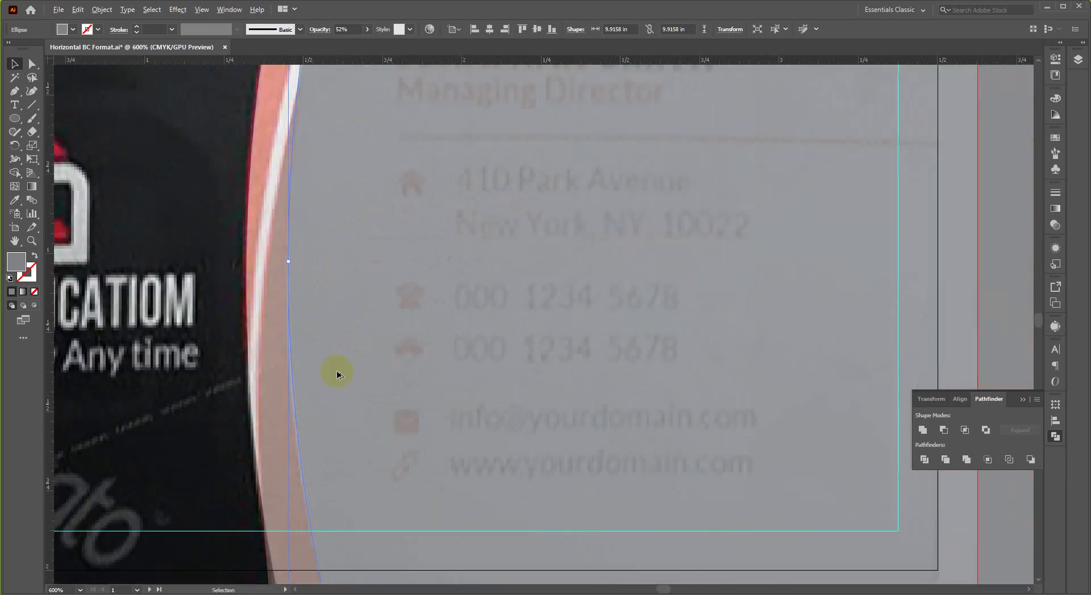
scroll(336, 372, down, 1)
scroll(348, 271, down, 2)
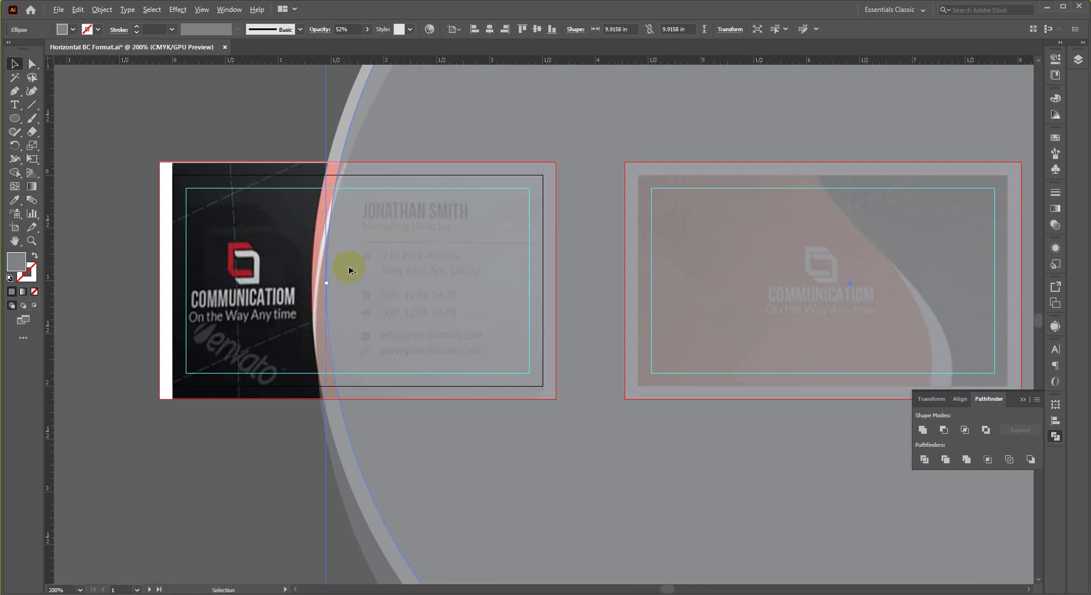
scroll(360, 417, down, 1)
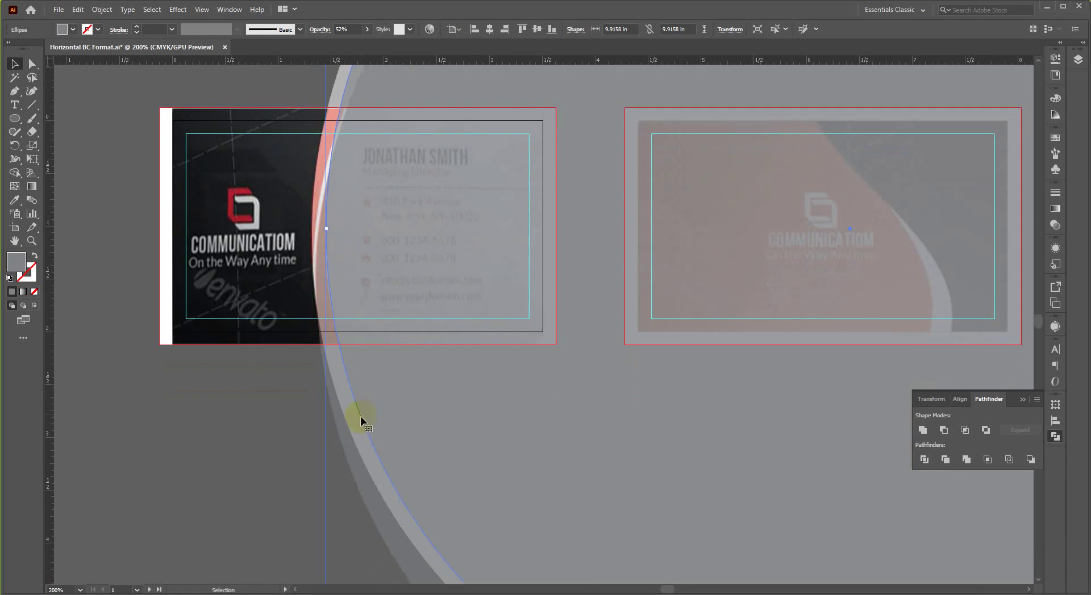
click(278, 488)
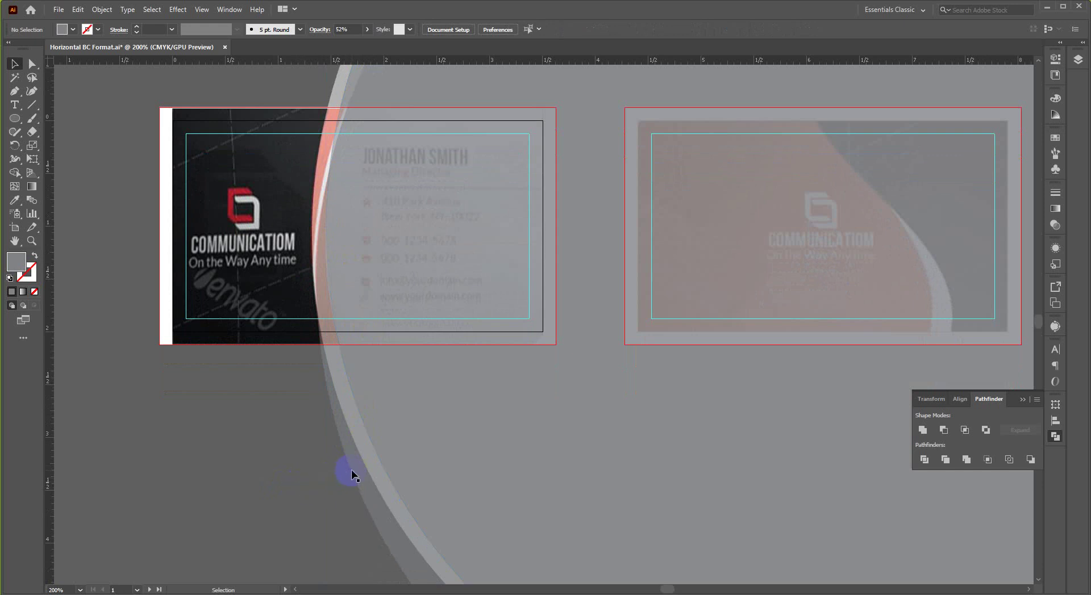
Hide the two upper grey circles, leaving only the large circle along the black panel's edge visible, and clear the selection.
click(368, 461)
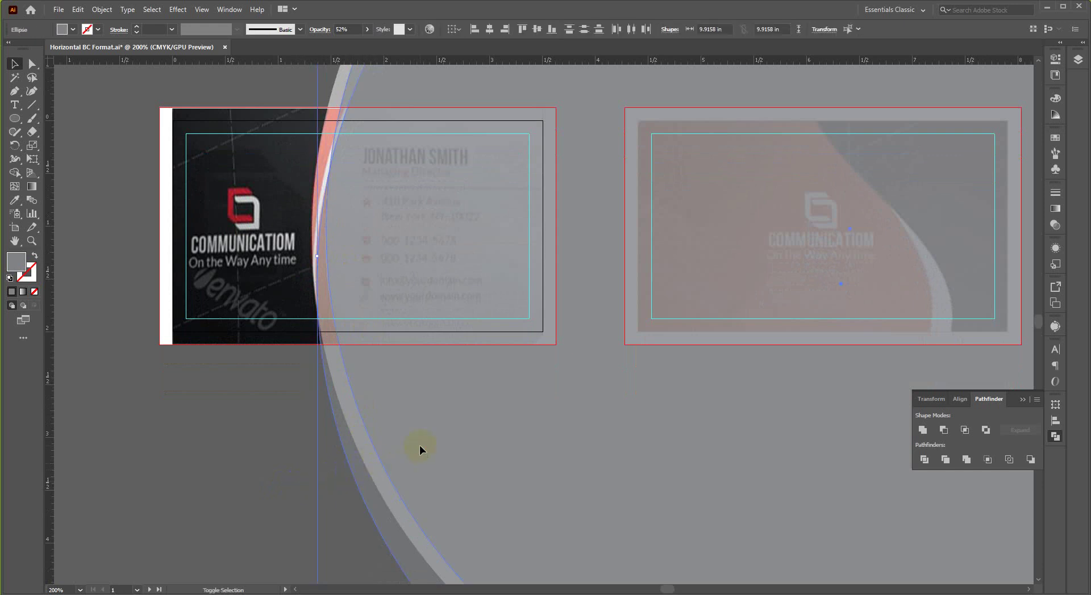
key(a)
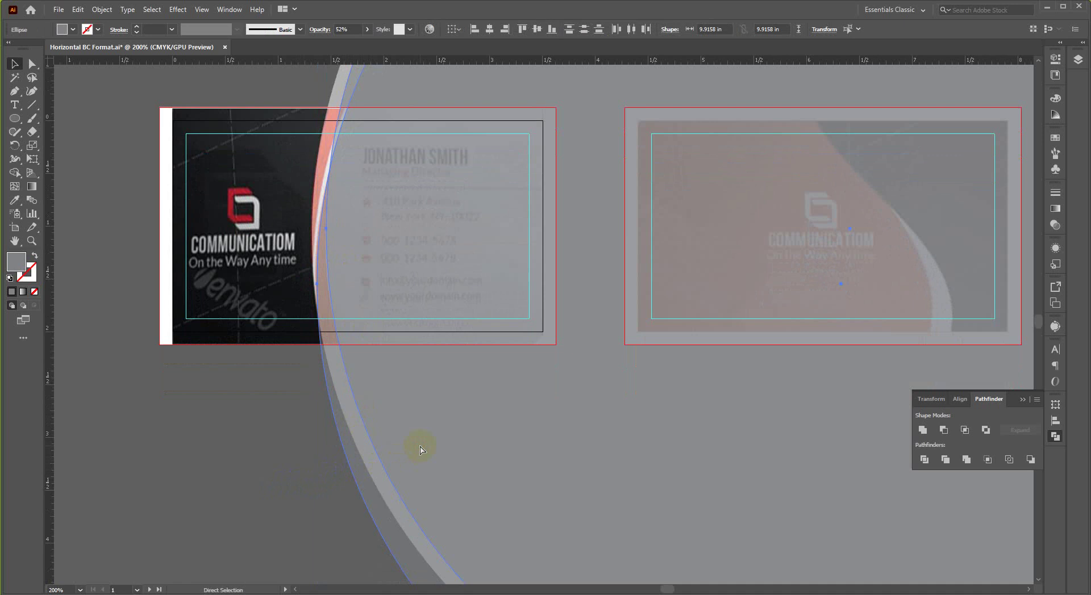
key(ctrl+3)
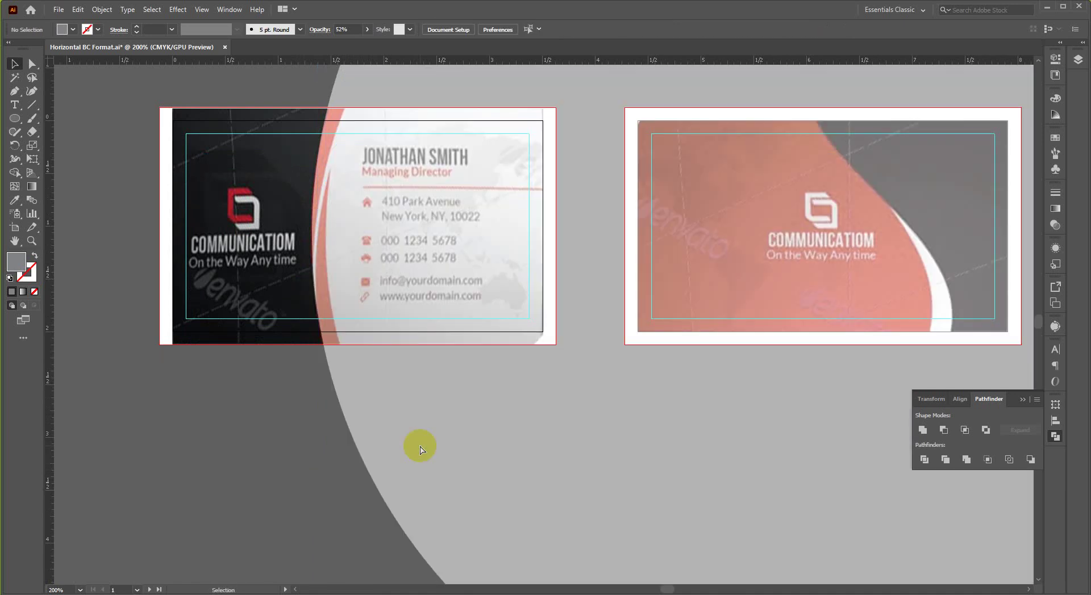
click(331, 409)
click(265, 397)
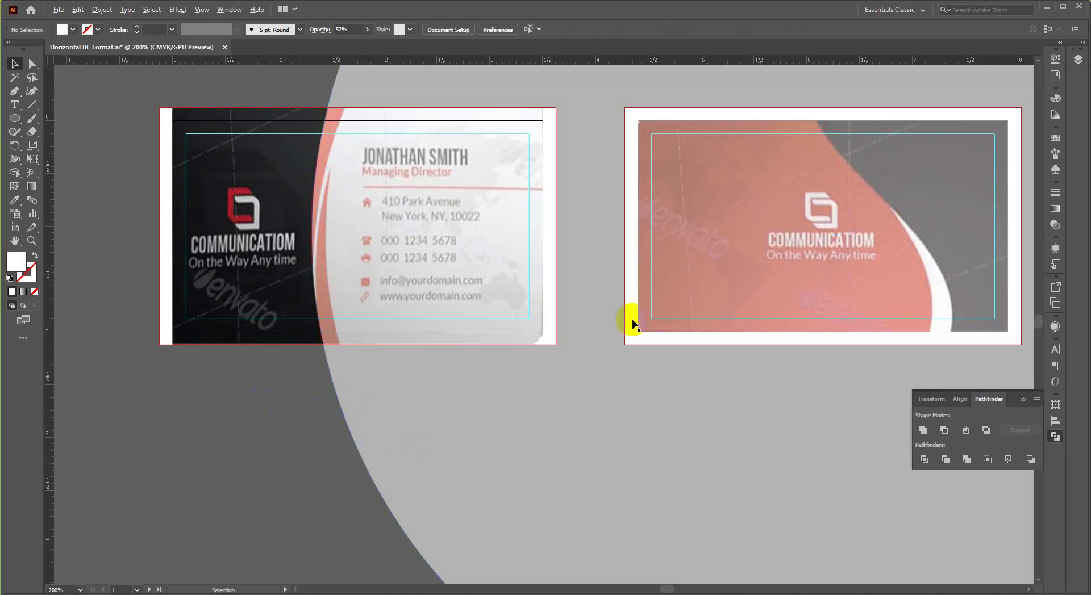
scroll(633, 321, down, 2)
scroll(516, 236, up, 2)
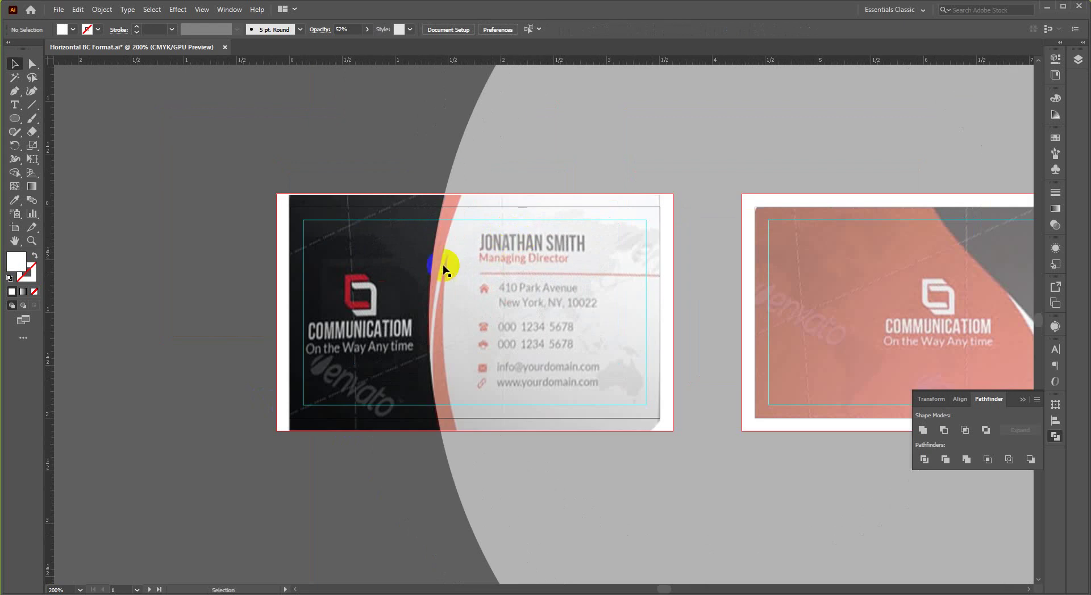
scroll(416, 284, down, 3)
scroll(450, 239, up, 2)
scroll(406, 235, down, 2)
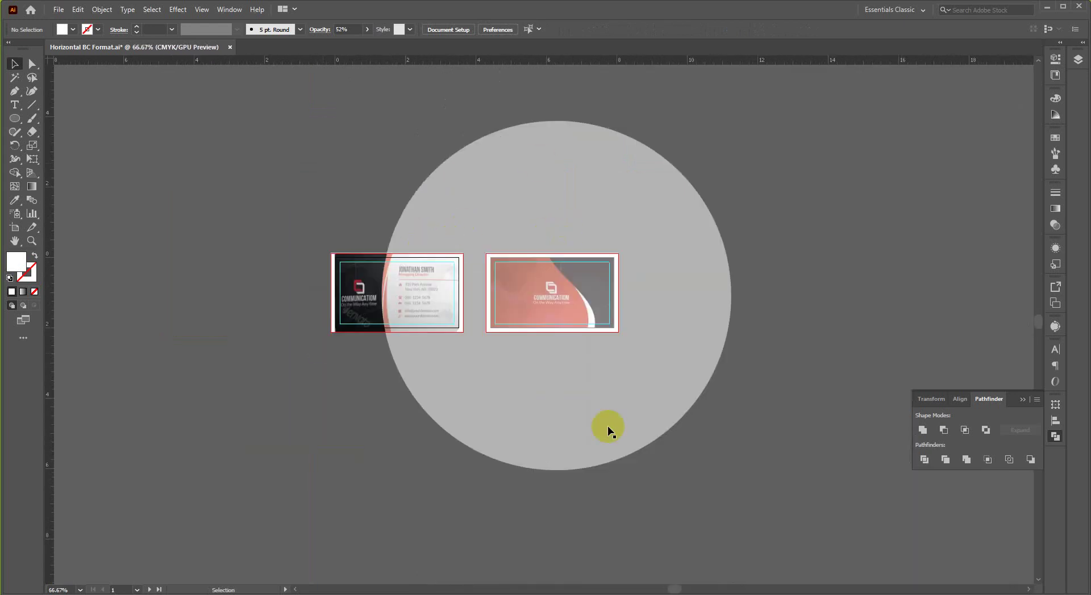
scroll(261, 244, up, 2)
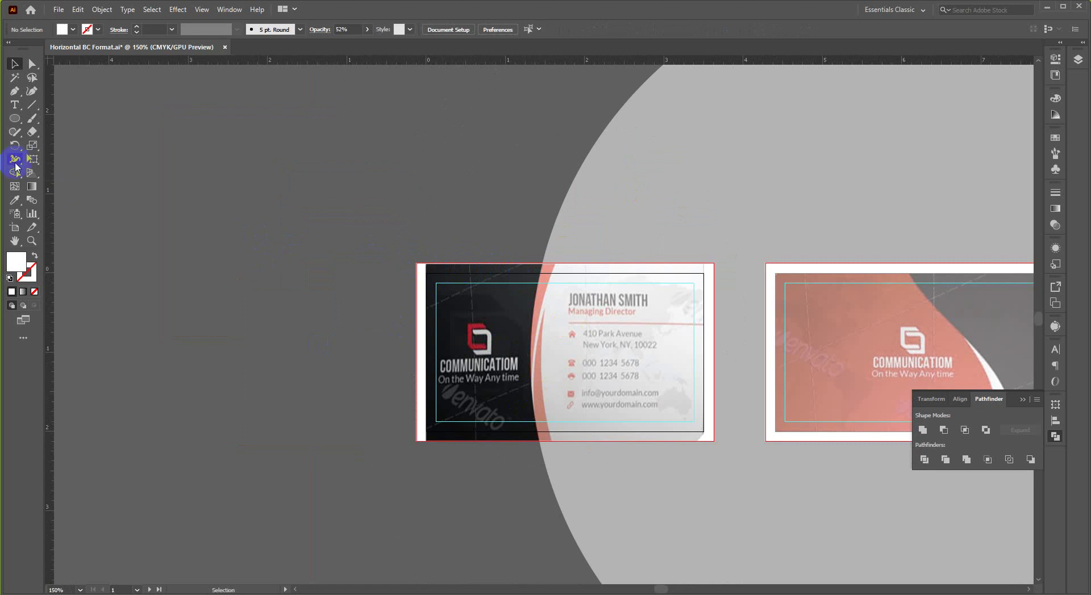
click(15, 119)
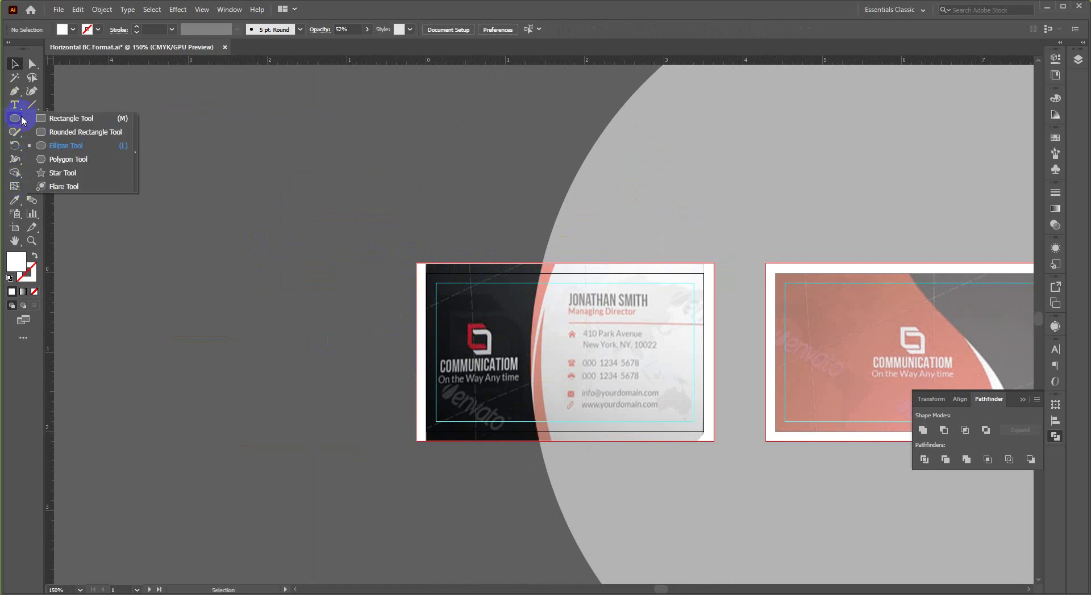
click(57, 118)
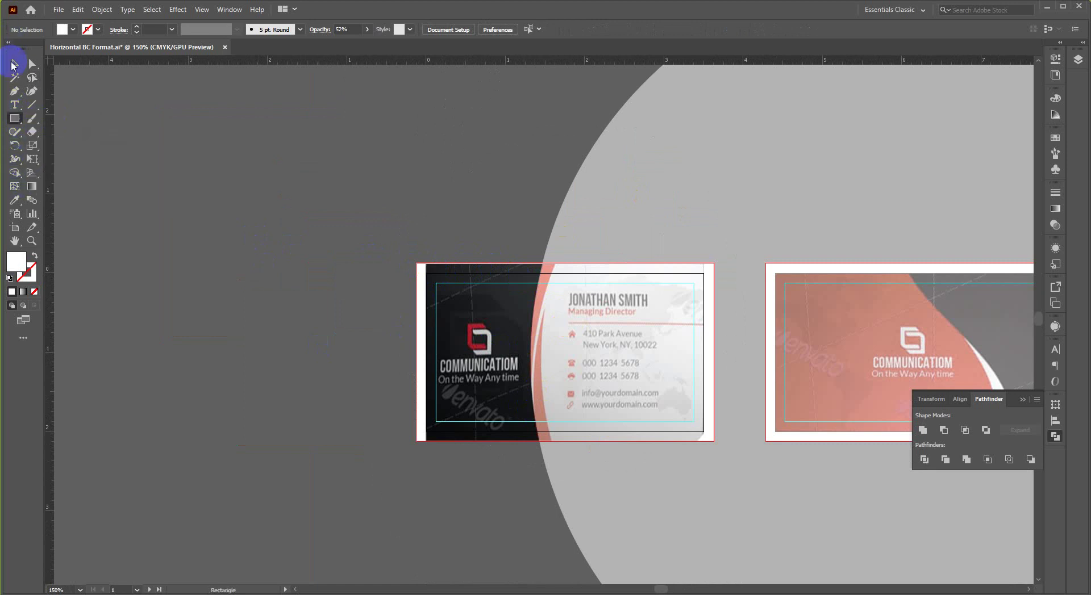
scroll(563, 366, up, 1)
Fill the contact side's white background rectangle with the dark colour sampled from the reference's black panel, then deselect it.
click(411, 333)
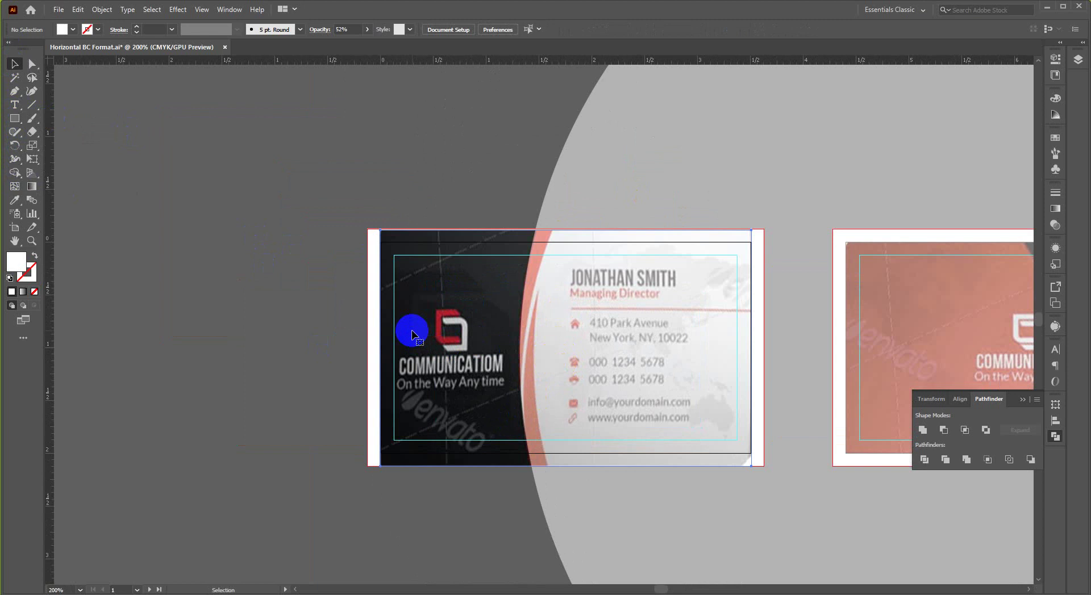
click(370, 296)
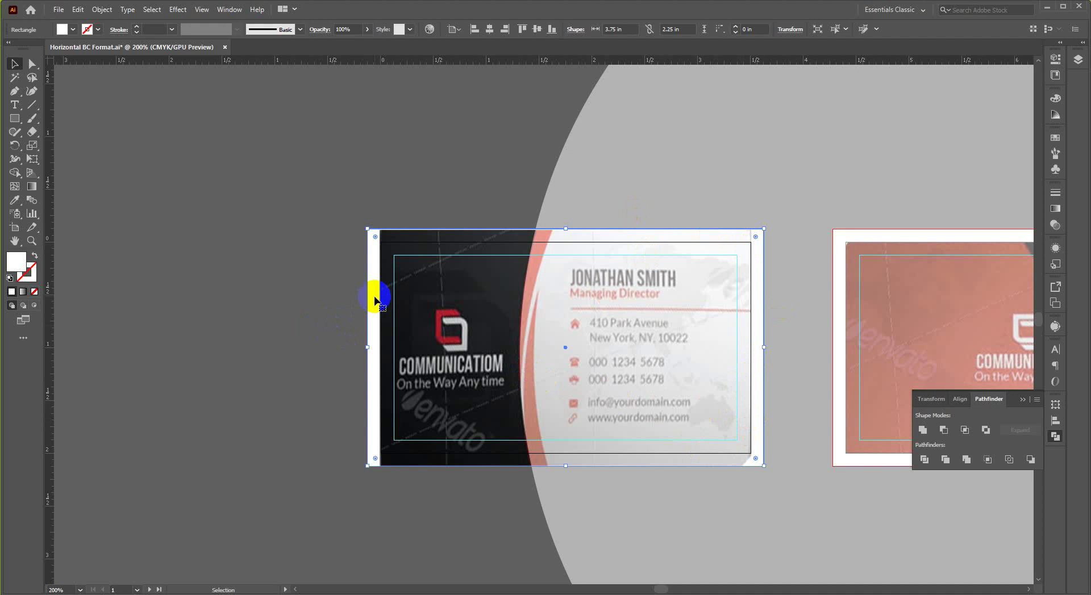
key(ctrl)
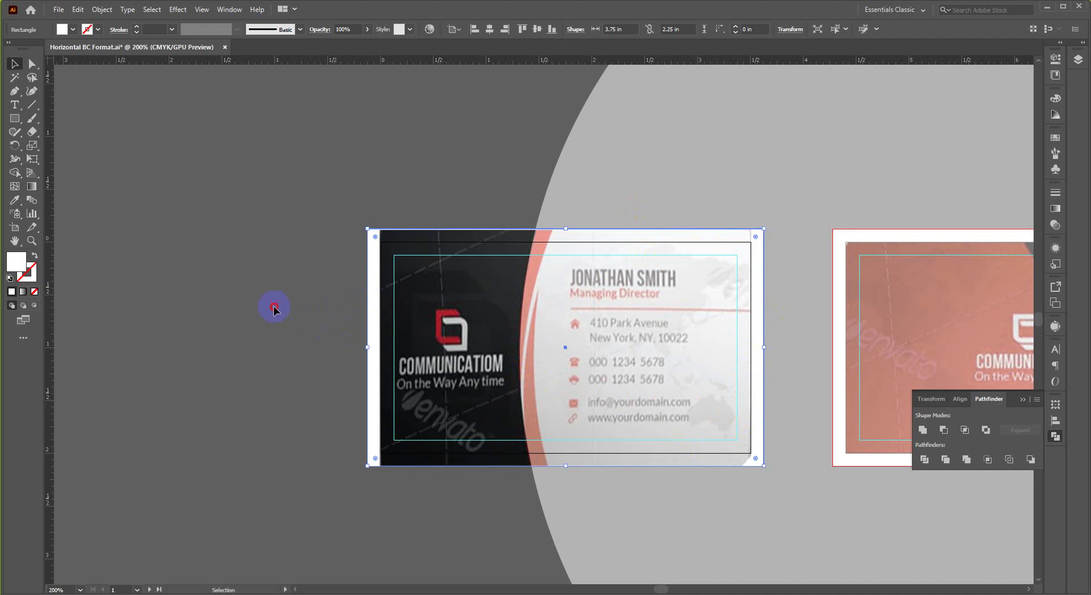
click(275, 308)
click(372, 335)
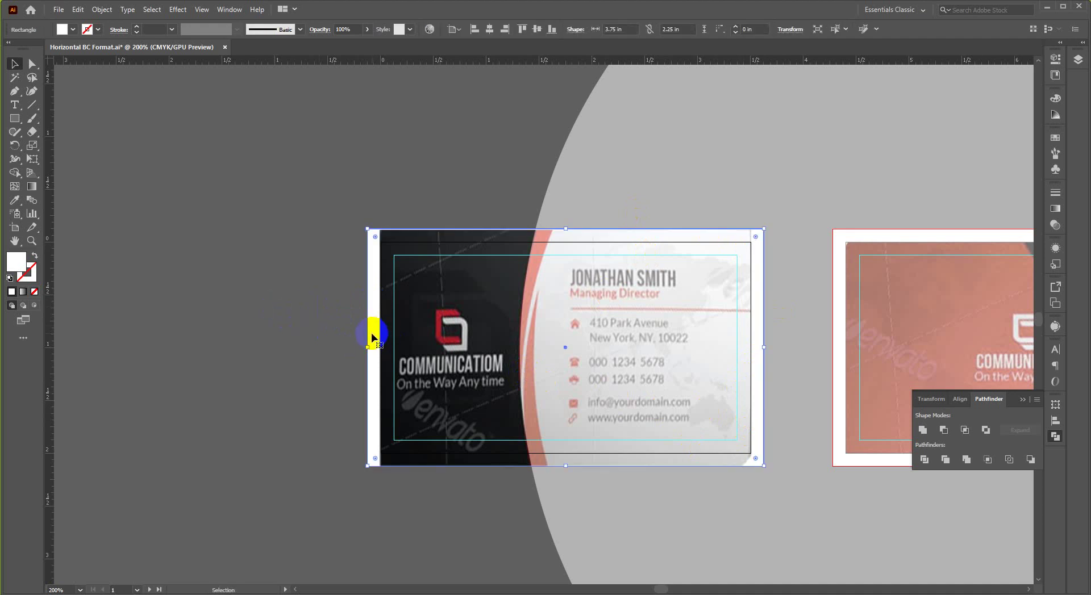
click(14, 202)
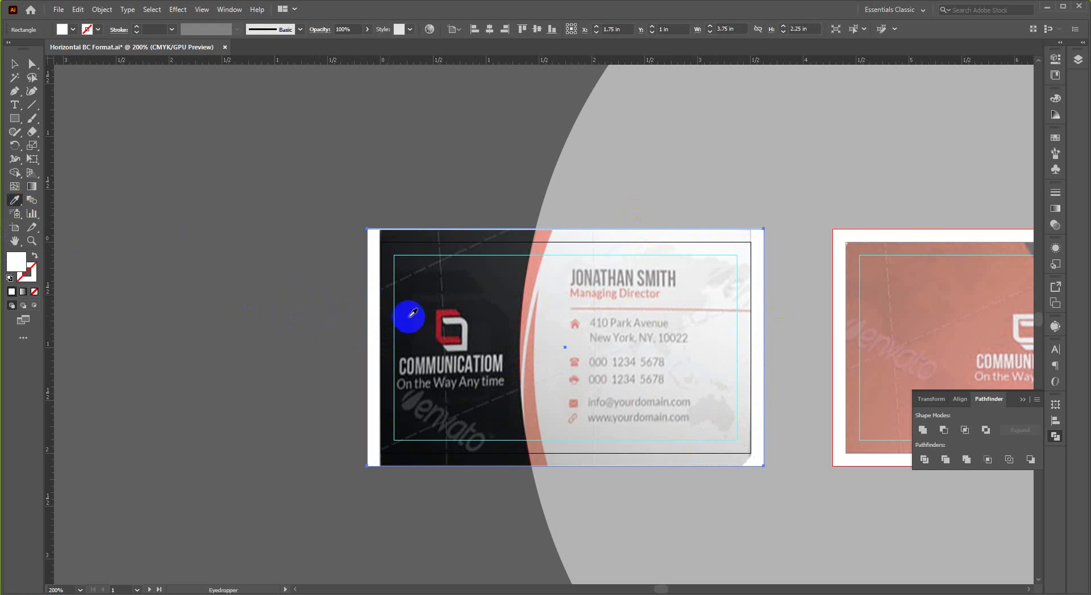
scroll(451, 316, up, 3)
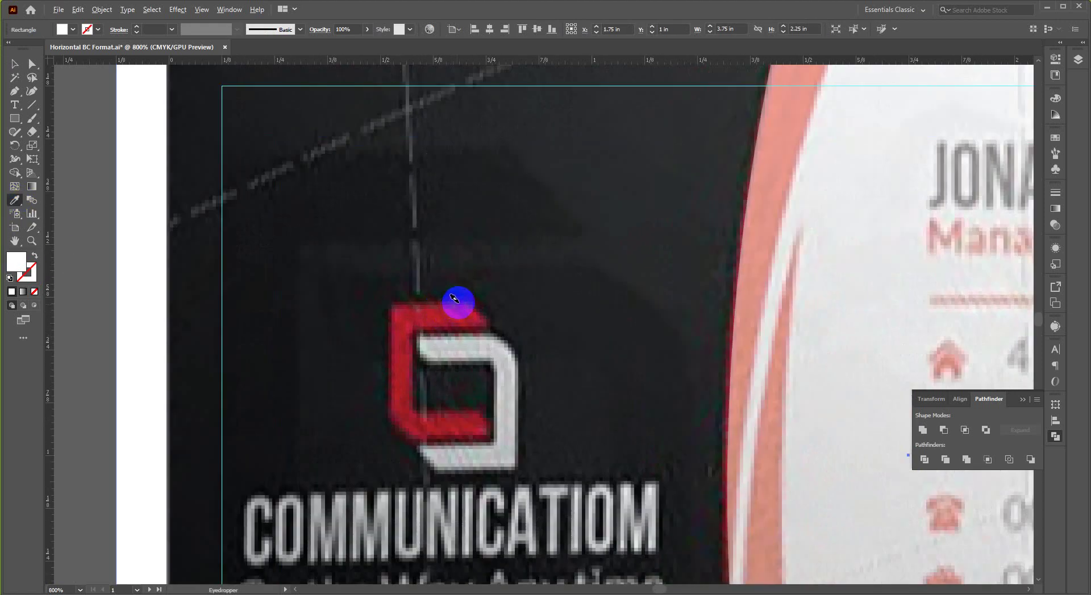
click(574, 193)
key(ctrl+minus)
key(ctrl+minus)
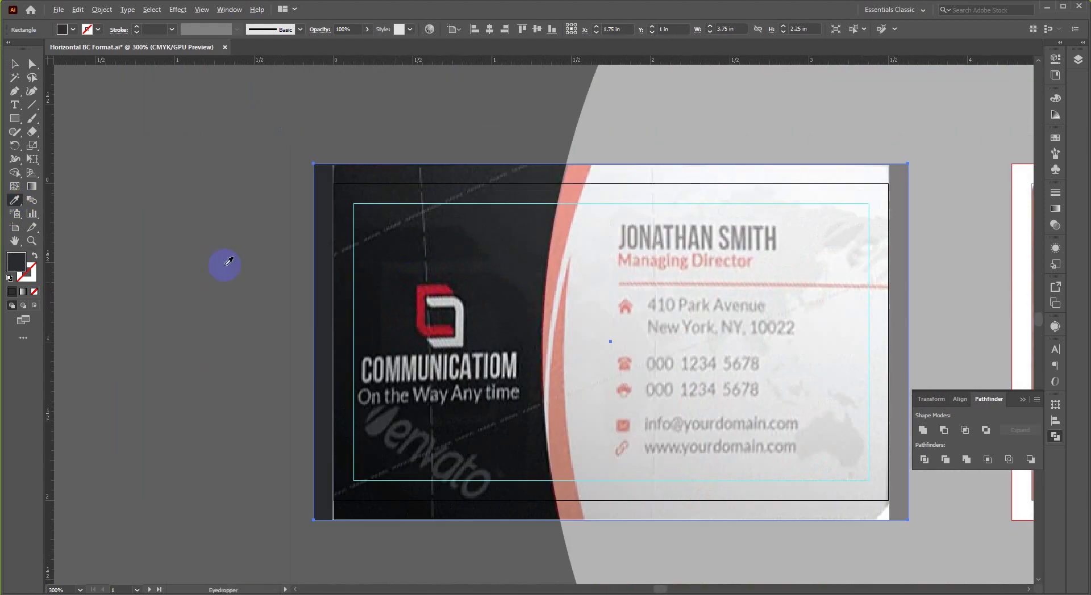
click(14, 64)
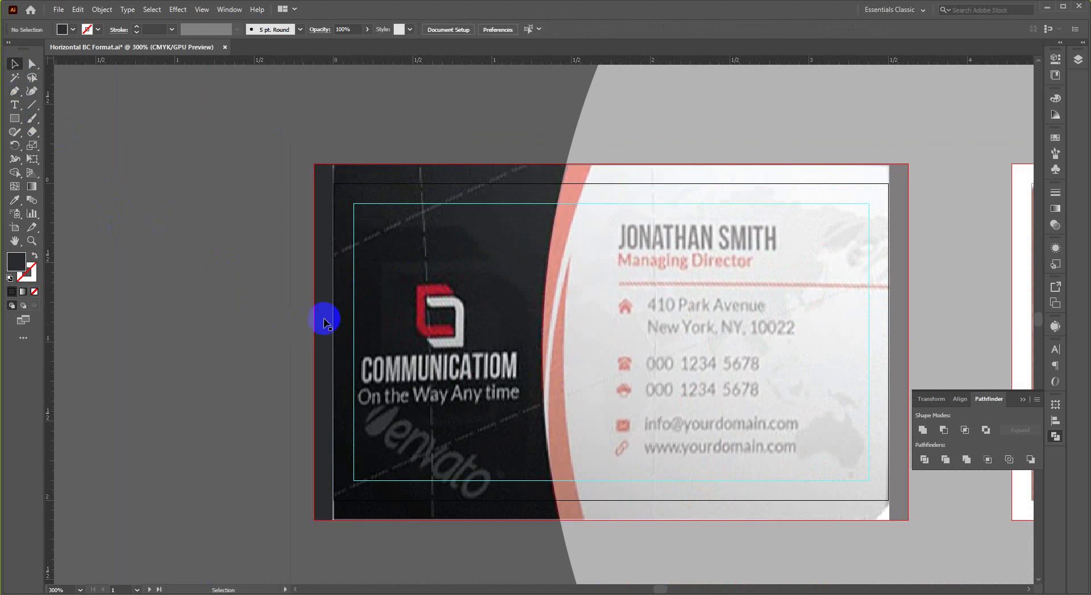
Merge the part of the dark rectangle overlapping the large circle into that circle with the Shape Builder tool, keeping the black panel separate.
click(630, 308)
scroll(377, 319, down, 3)
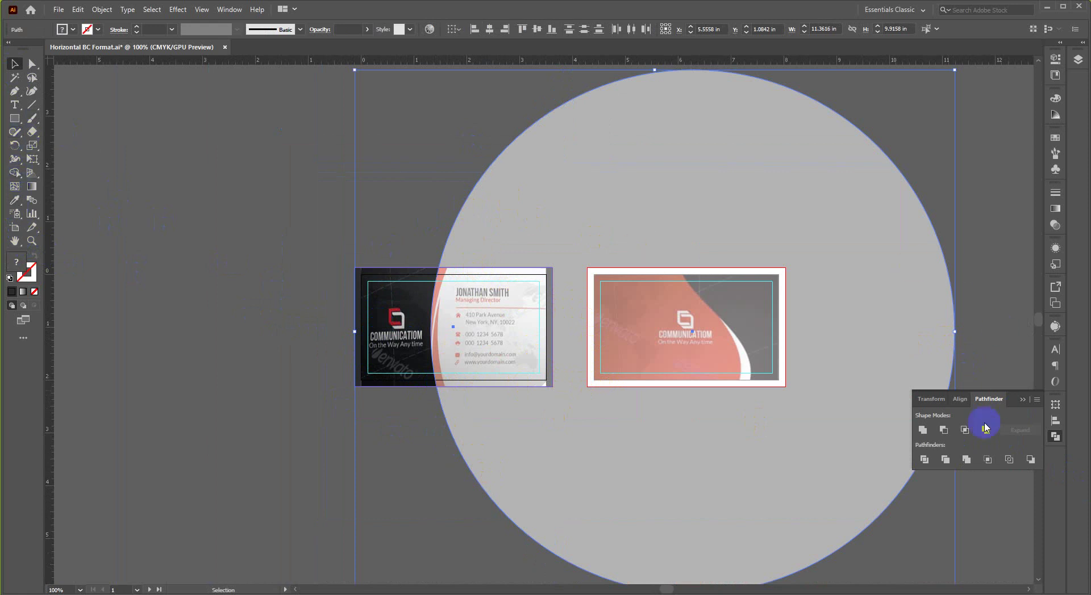
click(1055, 436)
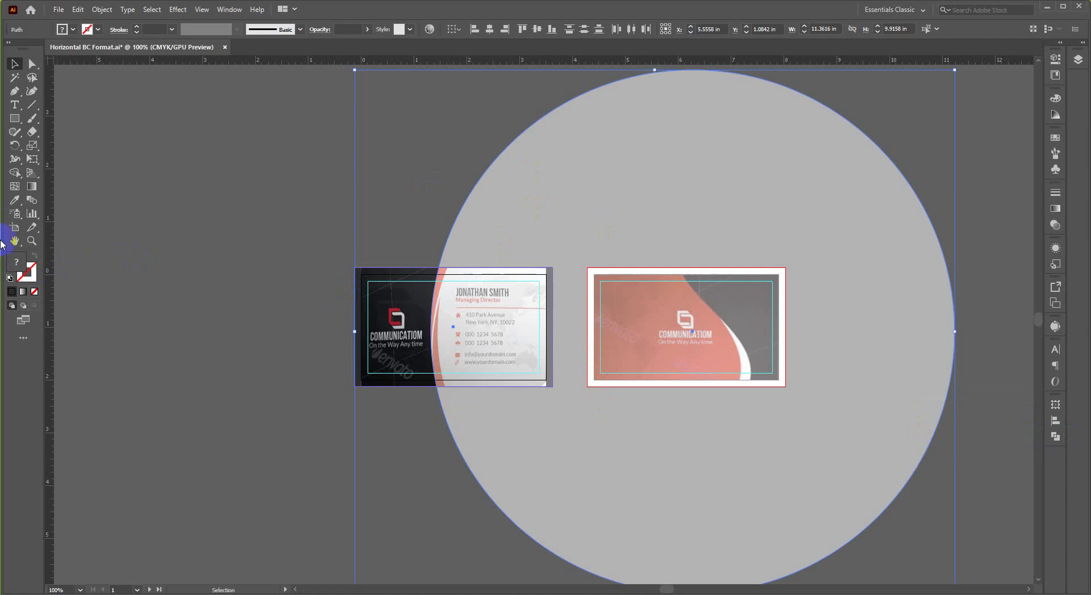
click(15, 172)
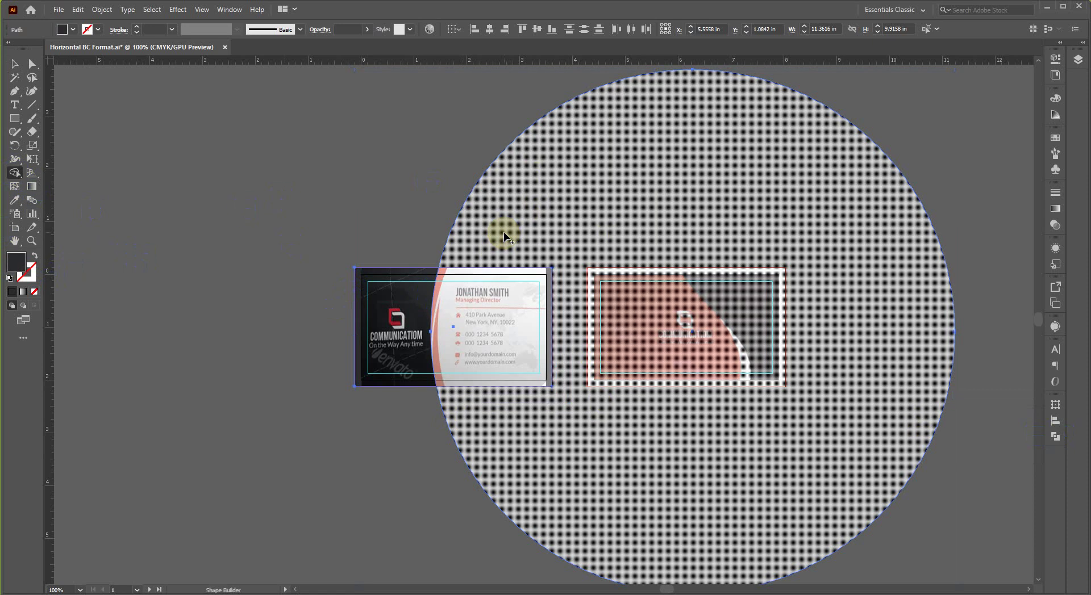
drag(504, 232, 487, 422)
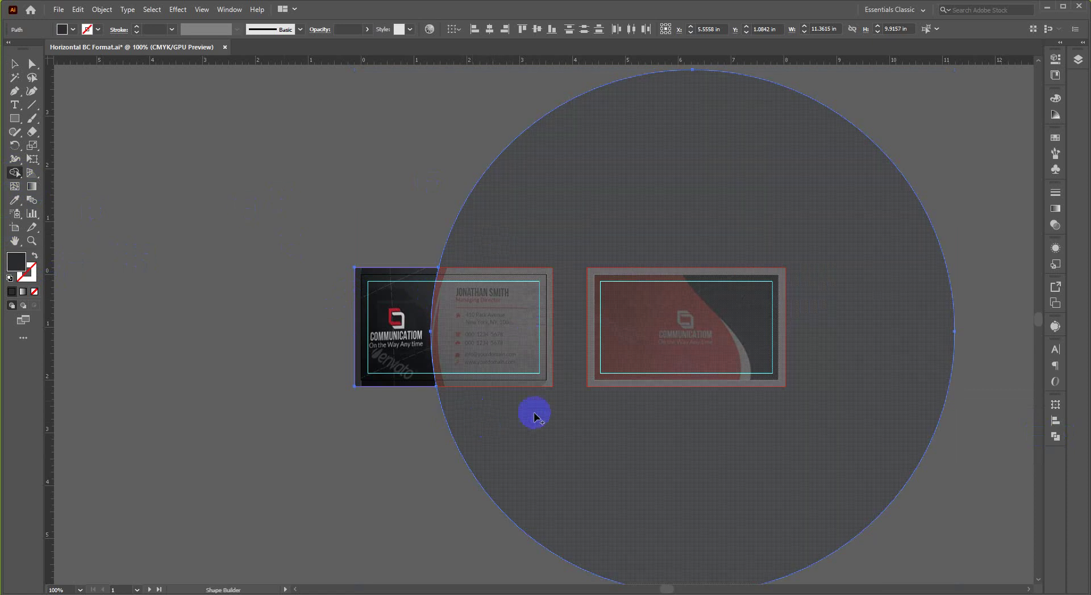
click(14, 63)
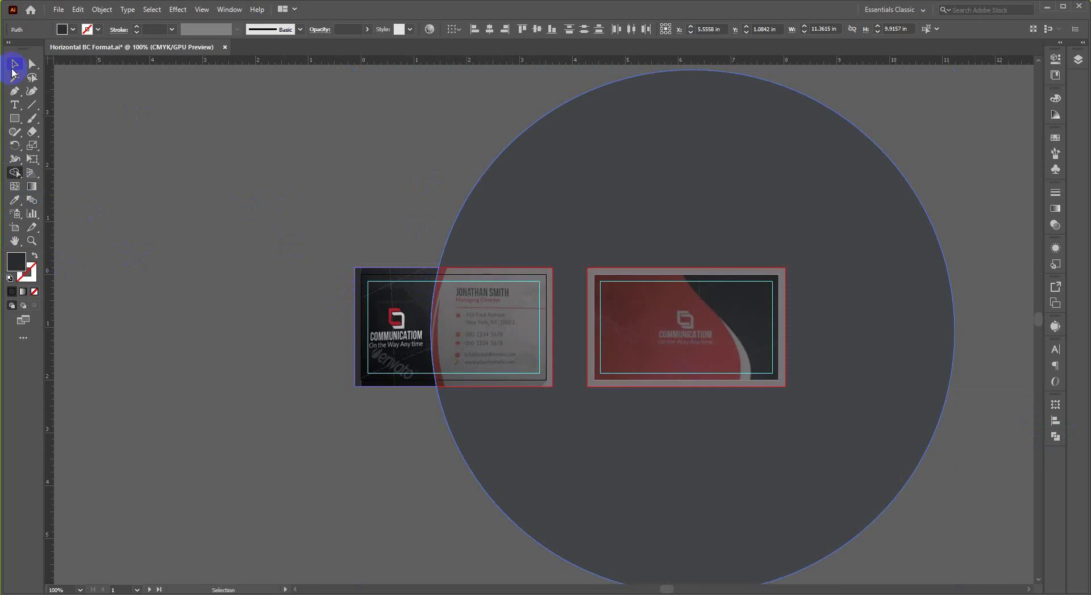
click(200, 263)
Check the separated black panel and merged circle by selecting them, then show the hidden grey circles again and deselect.
click(423, 275)
click(597, 229)
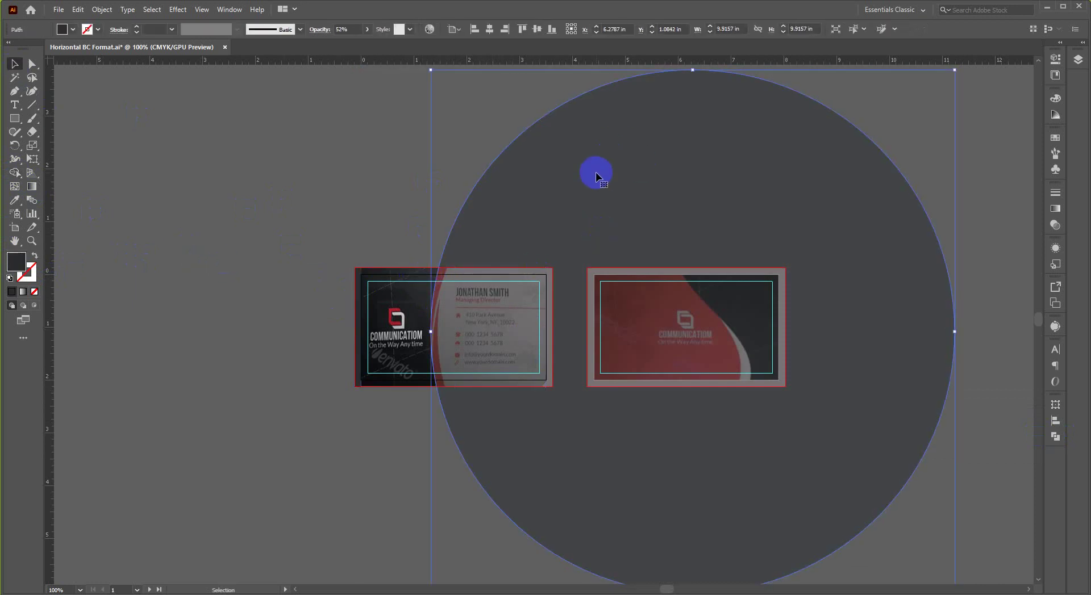
click(390, 180)
click(509, 191)
key(a)
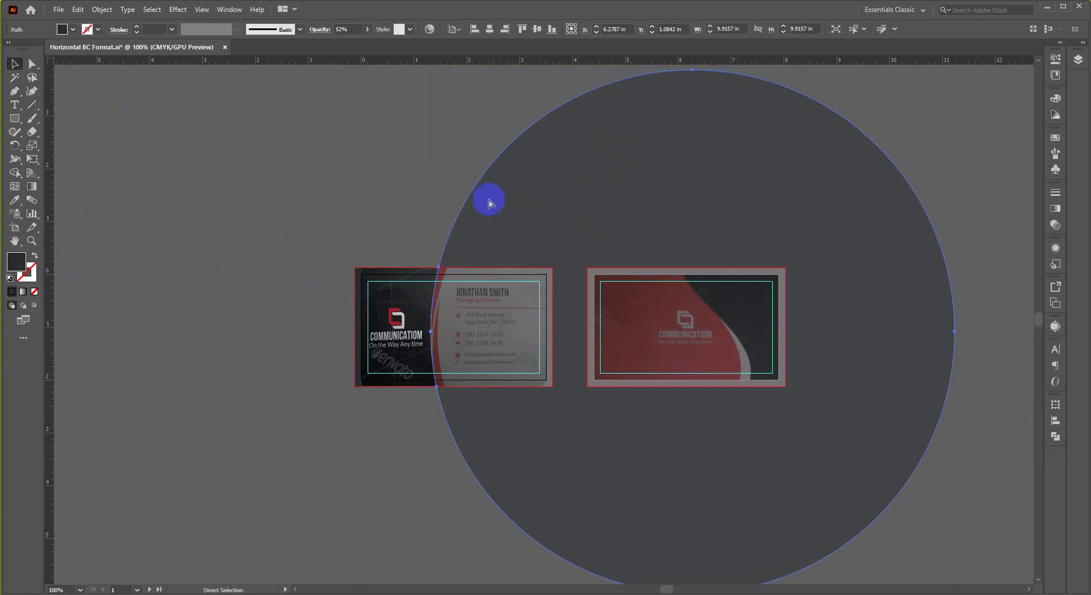
key(ctrl+alt+3)
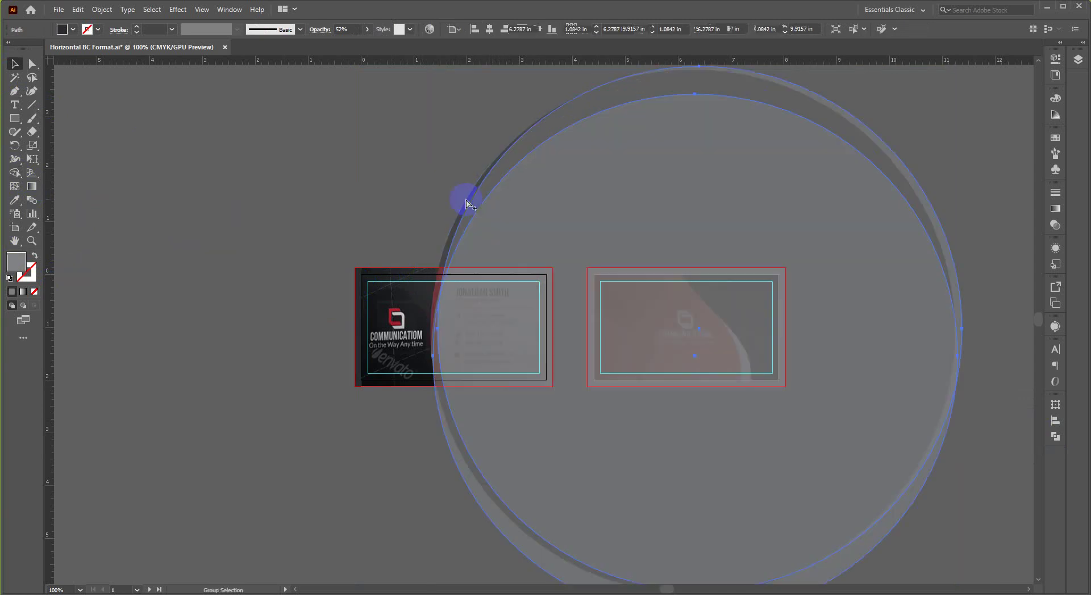
key(v)
click(344, 163)
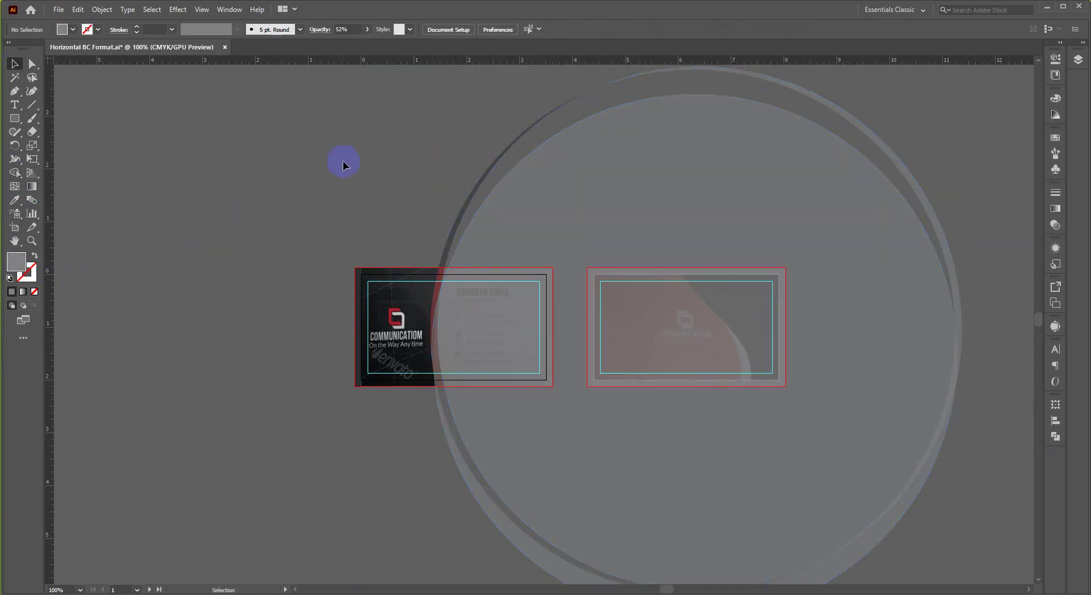
Delete the dark circle left over from the Shape Builder merge, keeping the black panel and the two grey circles.
click(446, 249)
key(a)
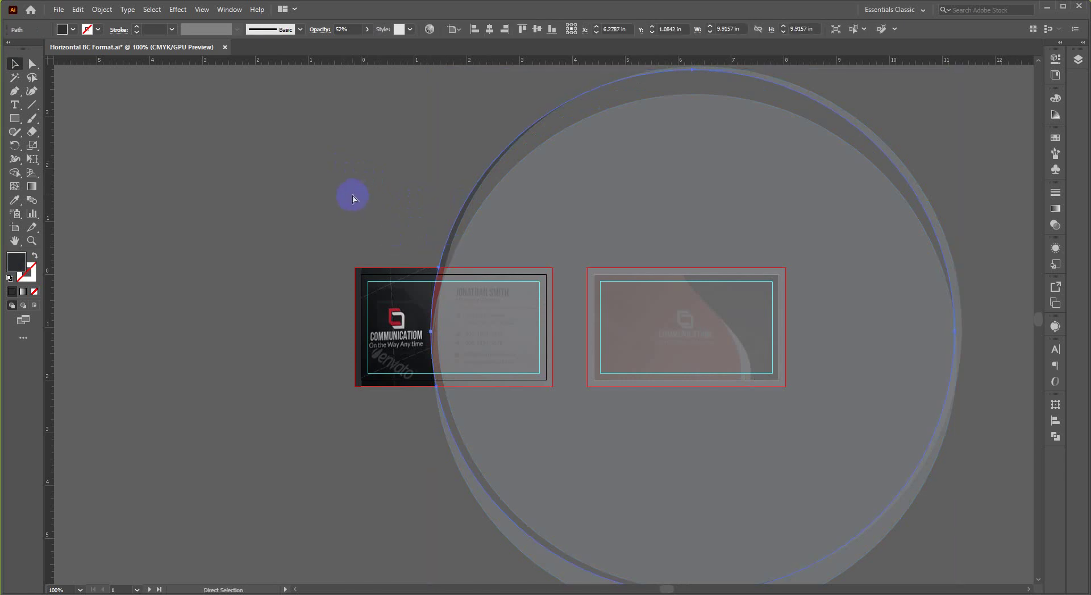
click(352, 198)
Try moving the reference image below the contact side and both grey circles over toward the other card side to expose the black panel.
scroll(434, 317, up, 3)
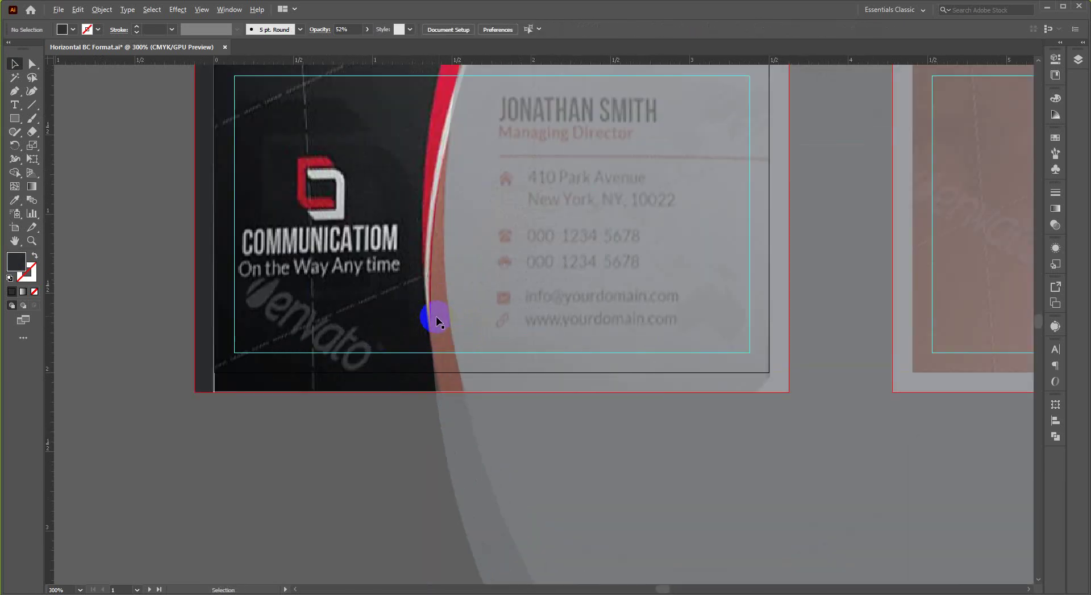
scroll(428, 322, down, 2)
scroll(392, 279, up, 3)
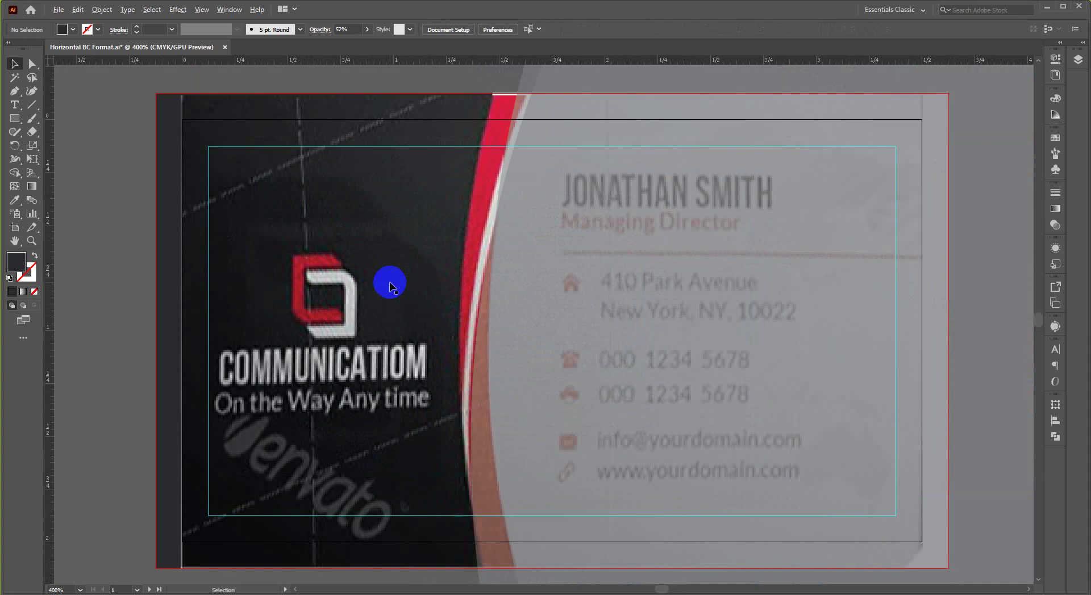
scroll(393, 281, down, 2)
click(395, 278)
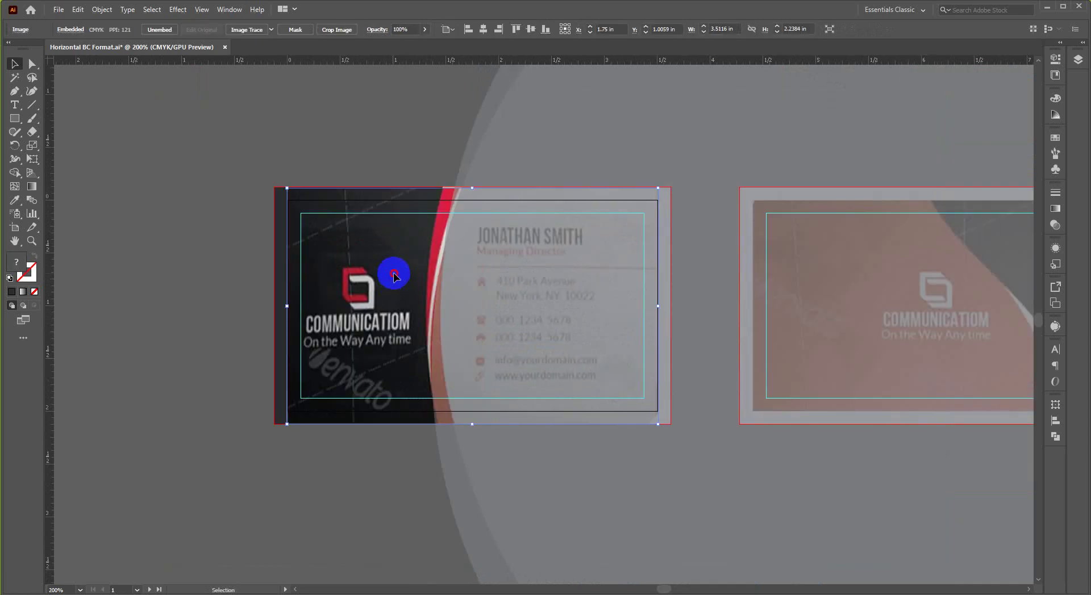
drag(393, 275, 372, 528)
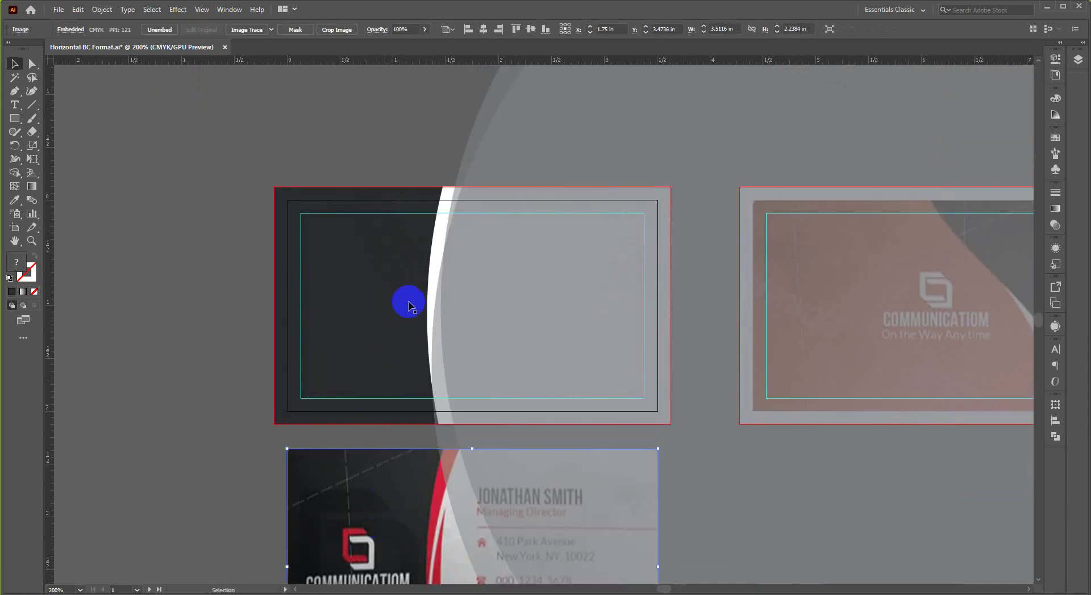
scroll(443, 288, down, 2)
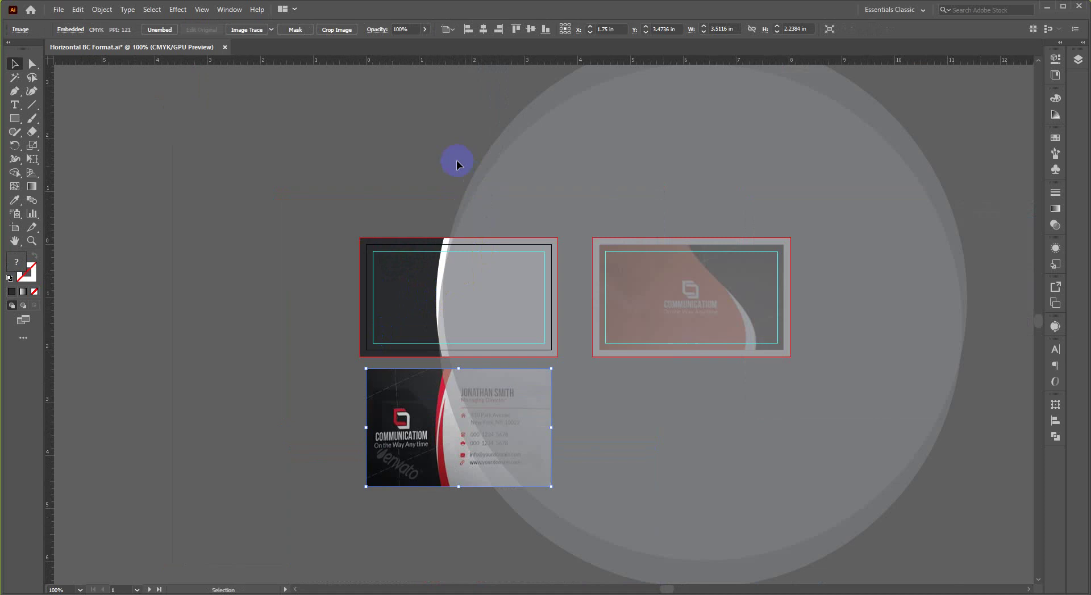
drag(501, 197, 695, 214)
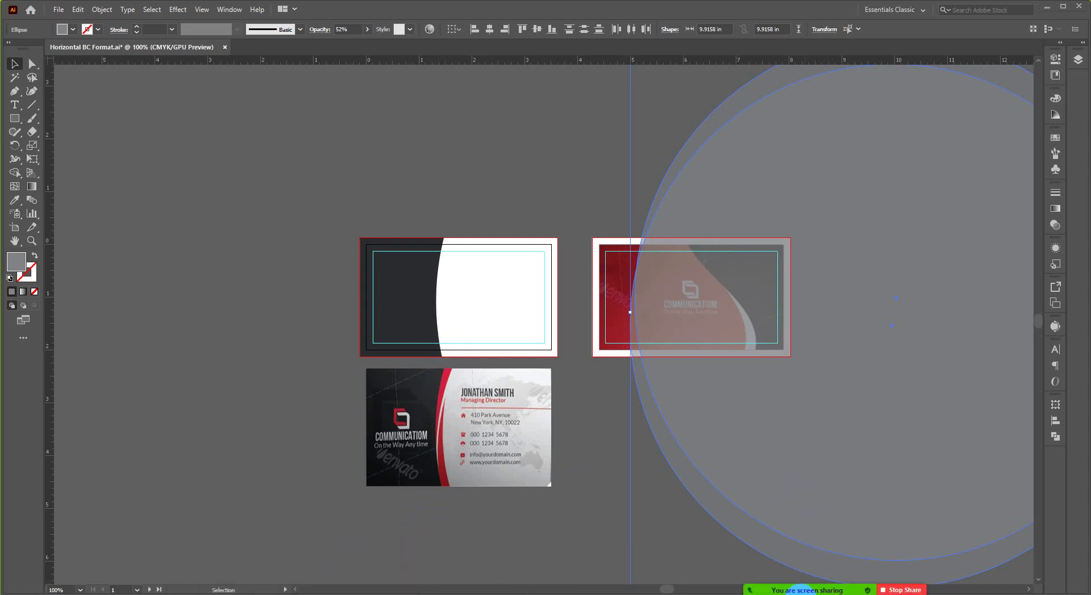
click(789, 580)
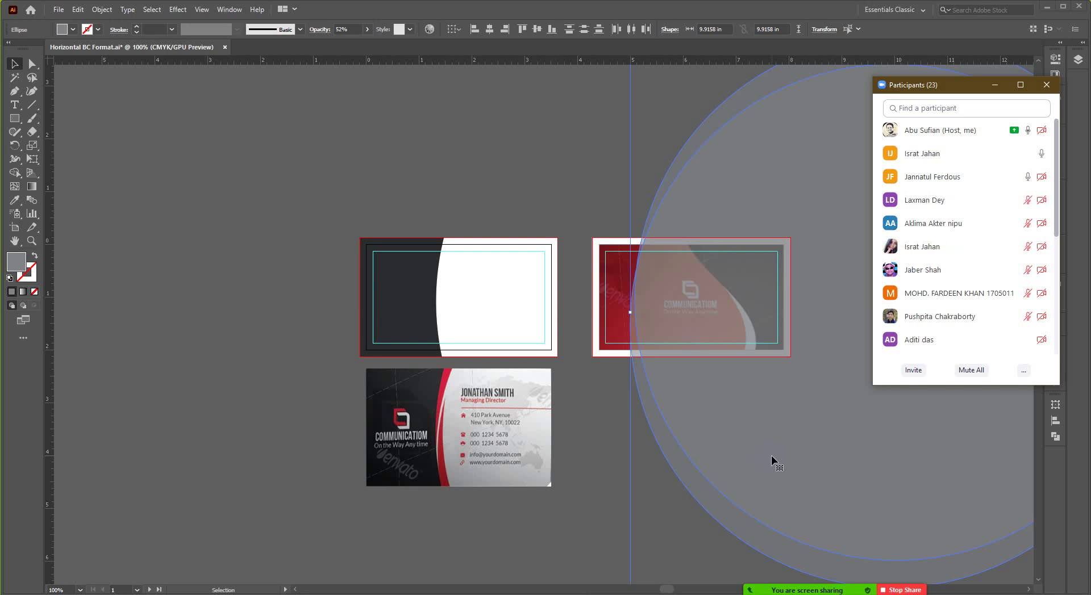
key(a)
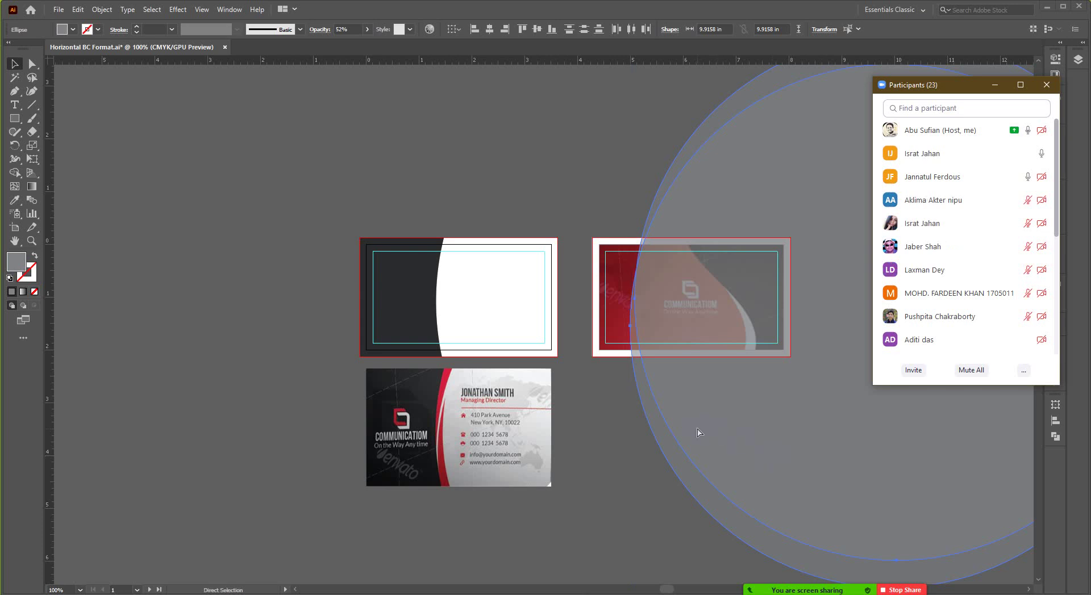
click(535, 340)
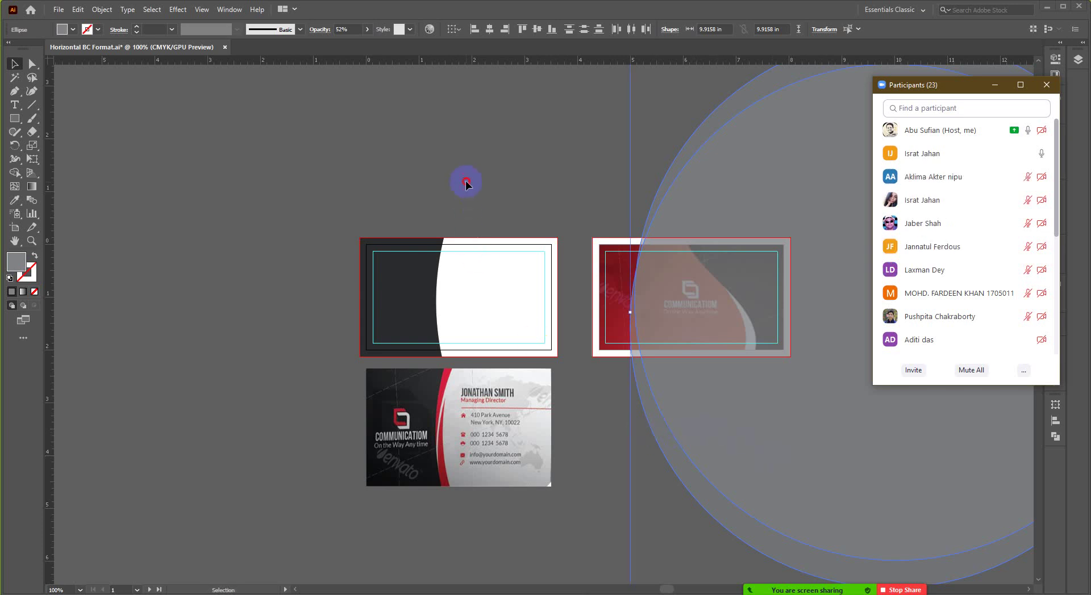
Undo the moves of the grey circles and the reference image, then clear the selection.
key(ctrl+z)
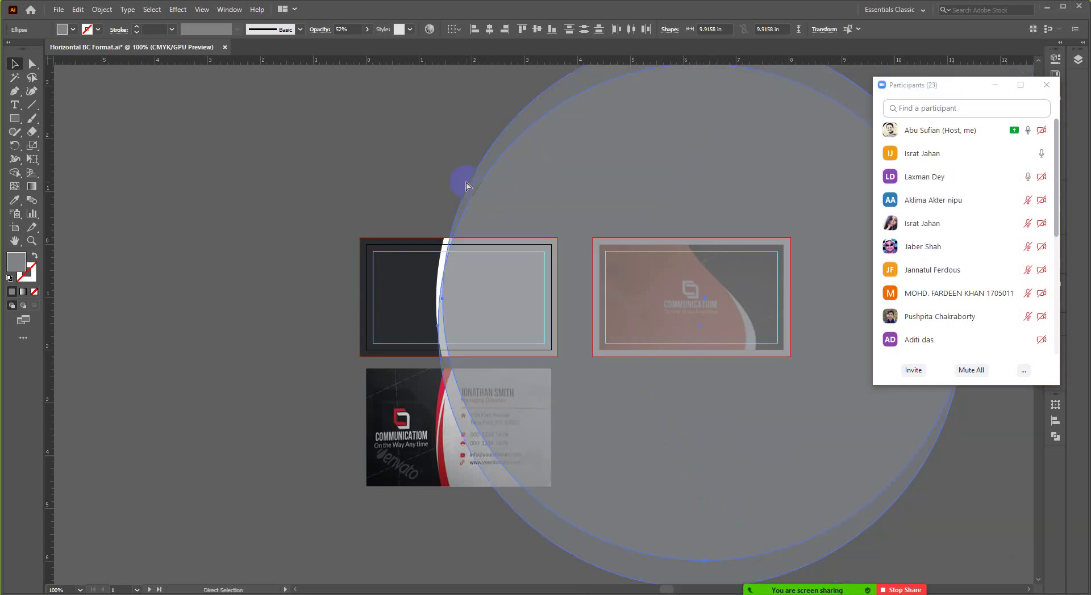
key(ctrl+z)
scroll(457, 296, up, 3)
click(296, 492)
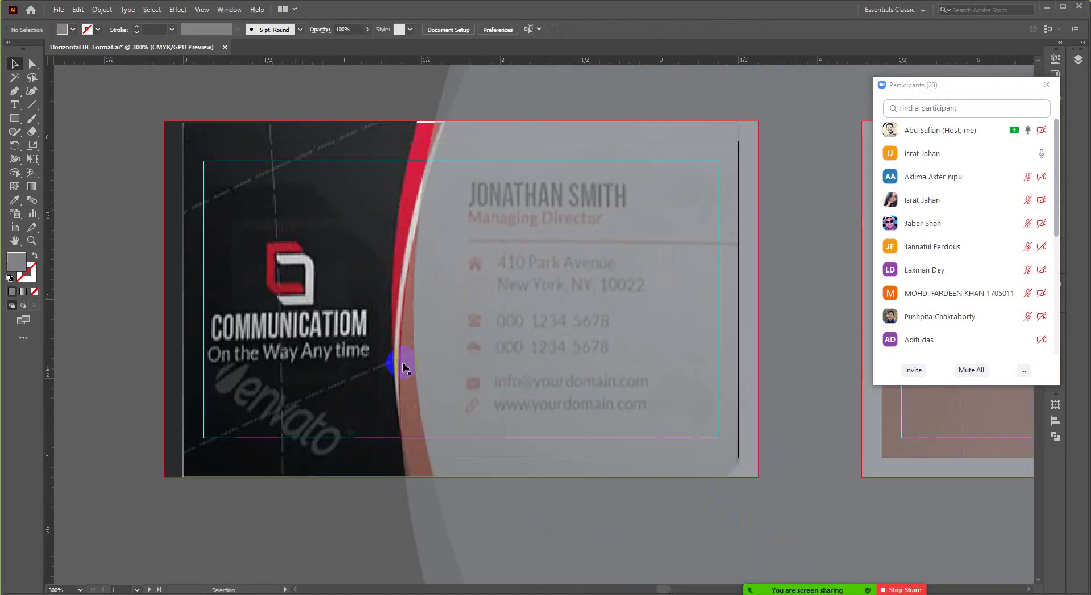
Examine the grey circles' edges against the reference's curved stripes, selecting both circles.
scroll(404, 368, down, 1)
scroll(426, 352, up, 2)
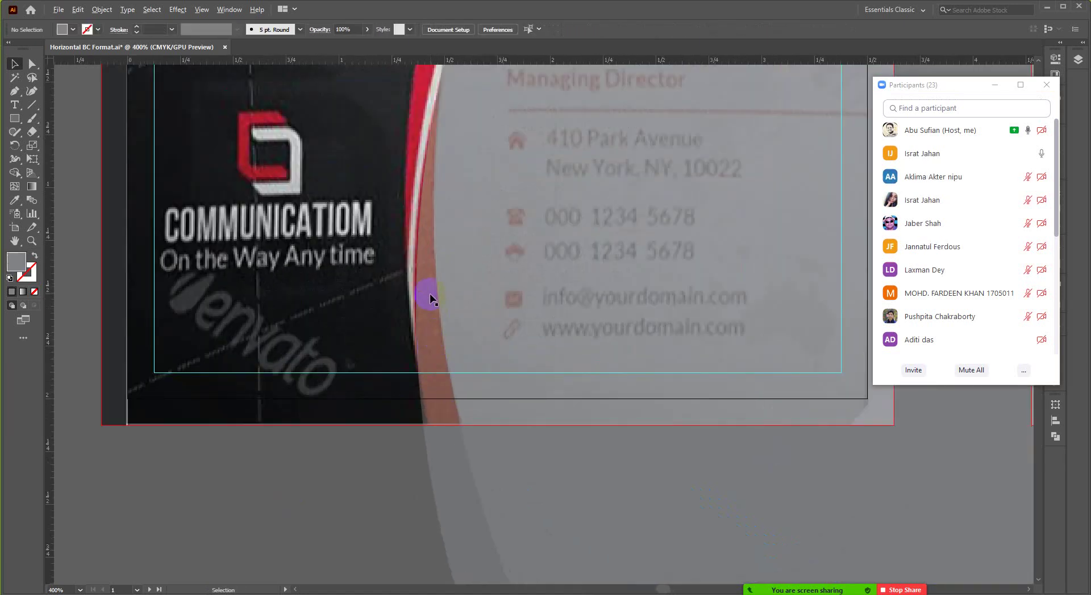
scroll(430, 294, down, 1)
scroll(421, 278, up, 1)
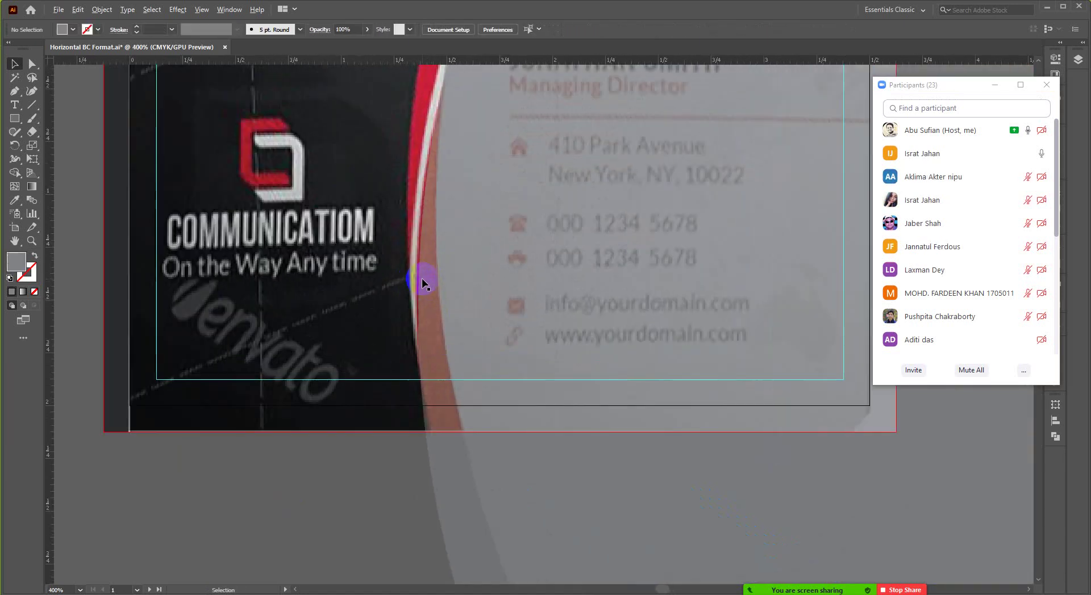
scroll(432, 289, down, 1)
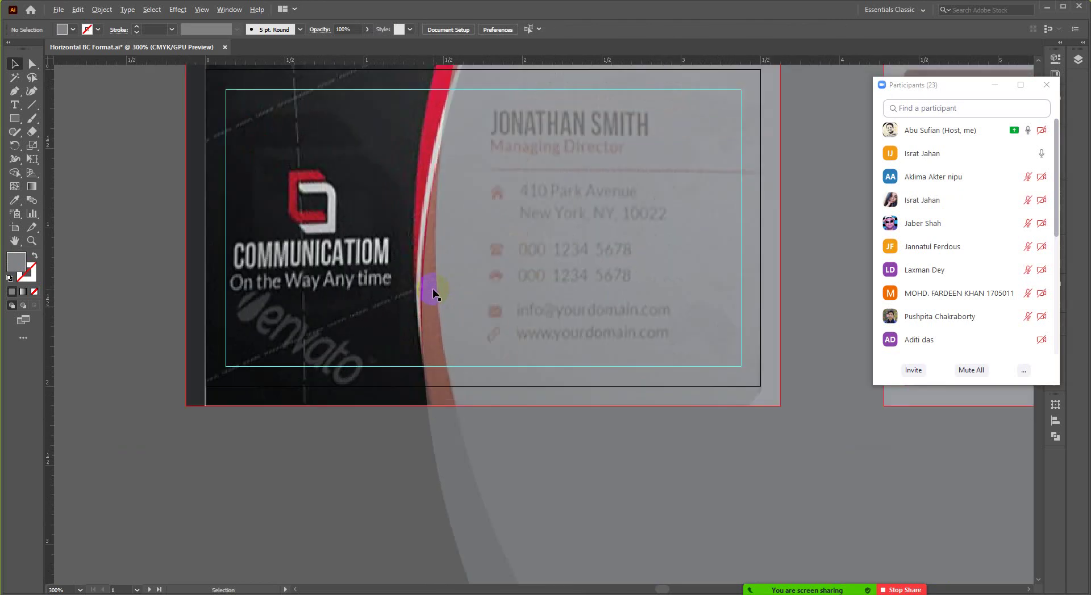
click(432, 295)
scroll(458, 326, down, 1)
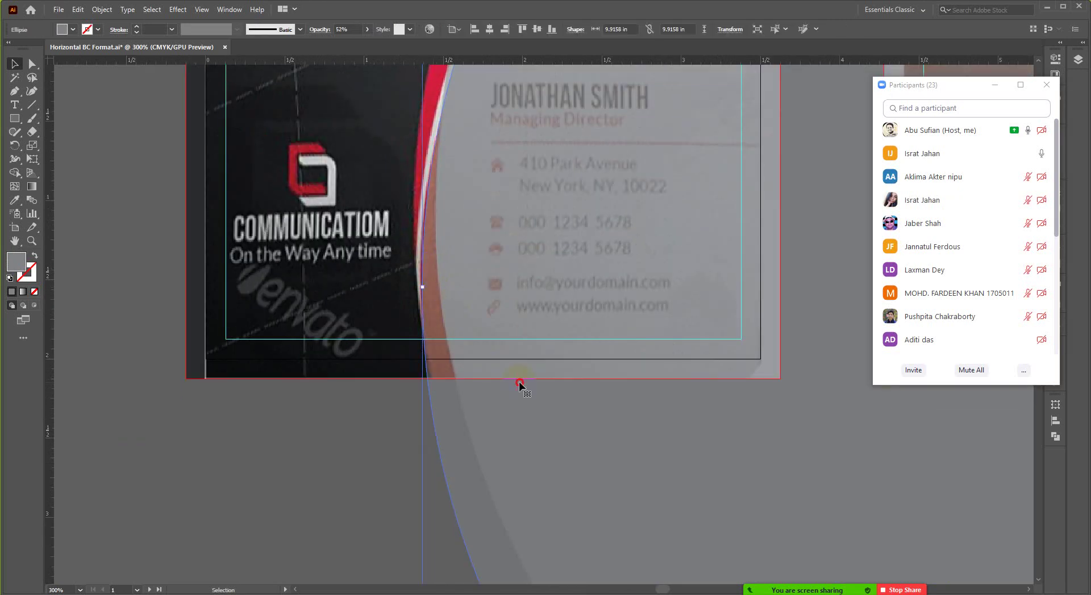
scroll(432, 299, up, 1)
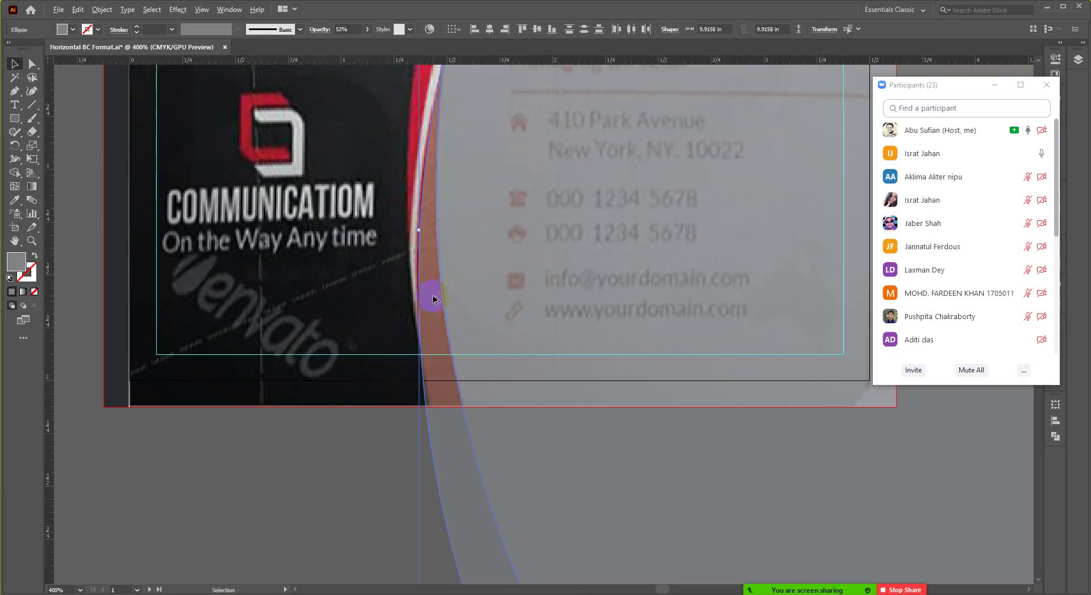
scroll(451, 298, up, 2)
click(484, 287)
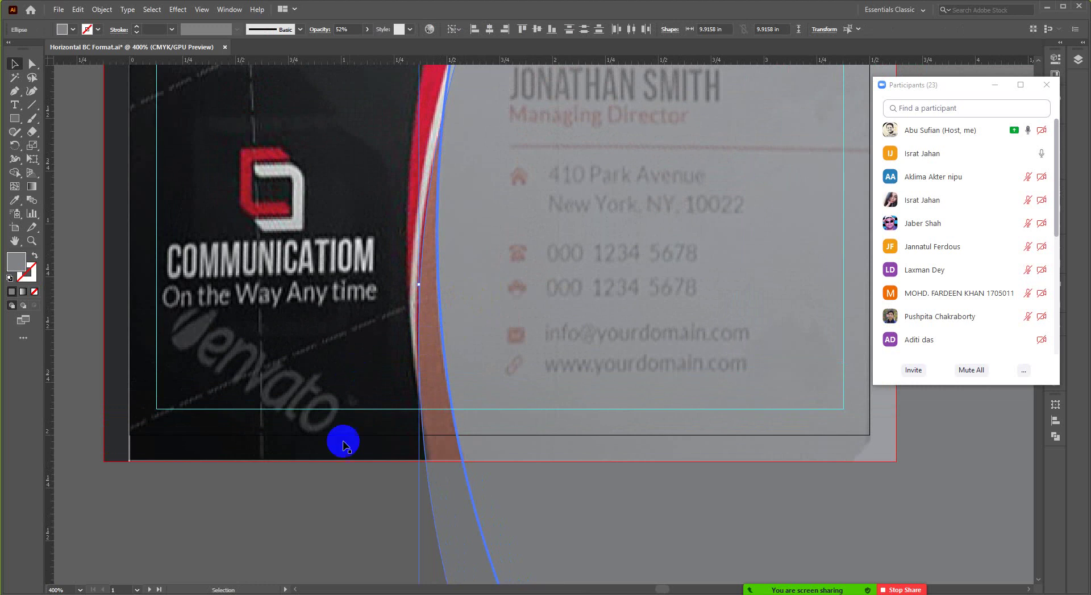
Examine where the two grey circles cross each other and the upper and lower edges of the contact side.
scroll(358, 452, down, 1)
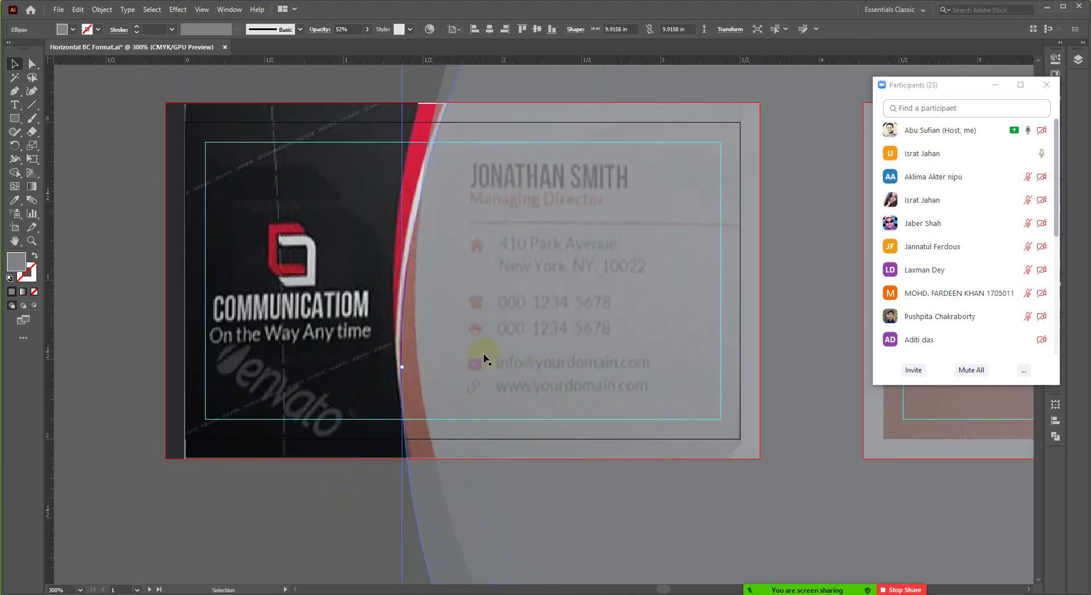
scroll(404, 373, down, 2)
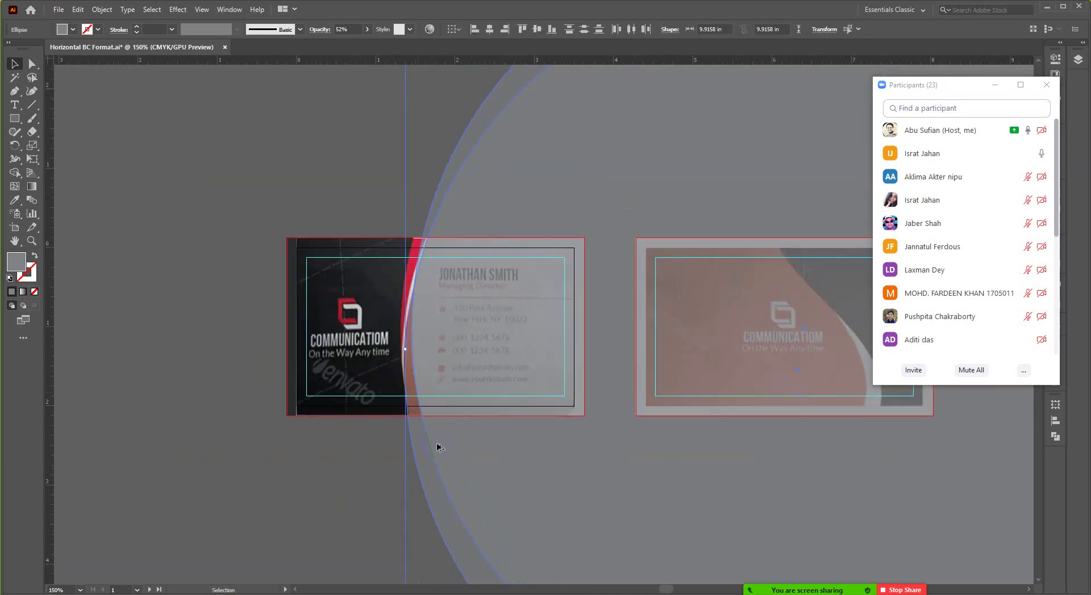
scroll(397, 351, up, 4)
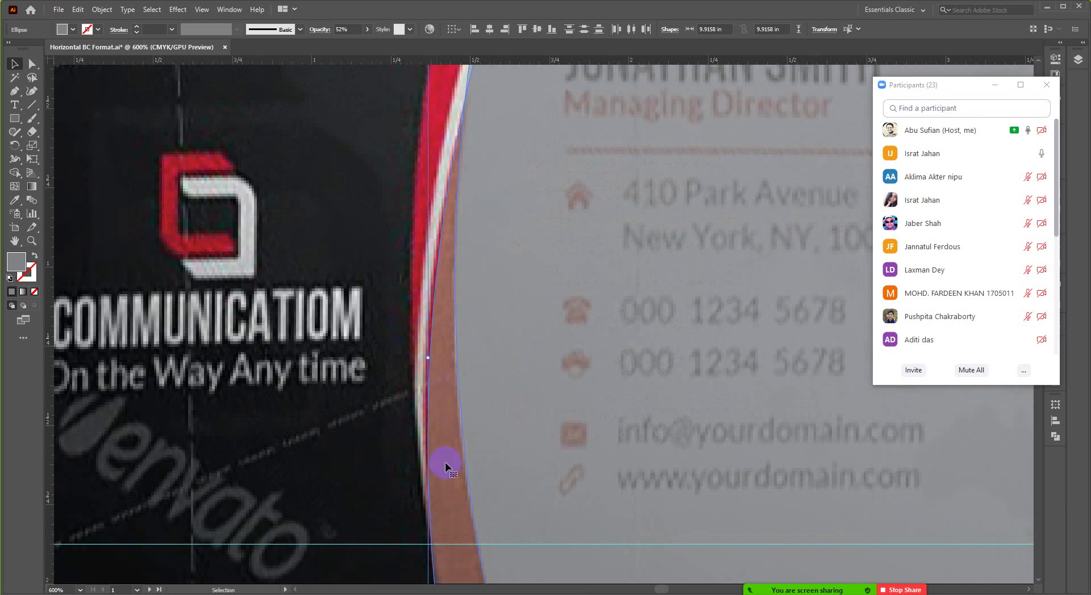
scroll(430, 441, down, 2)
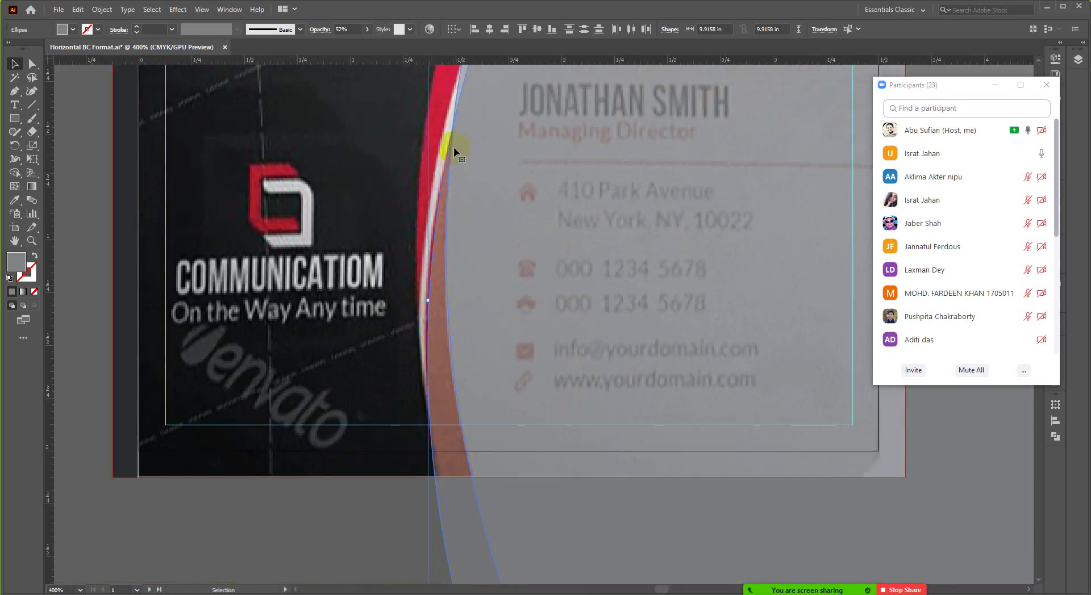
scroll(454, 427, down, 2)
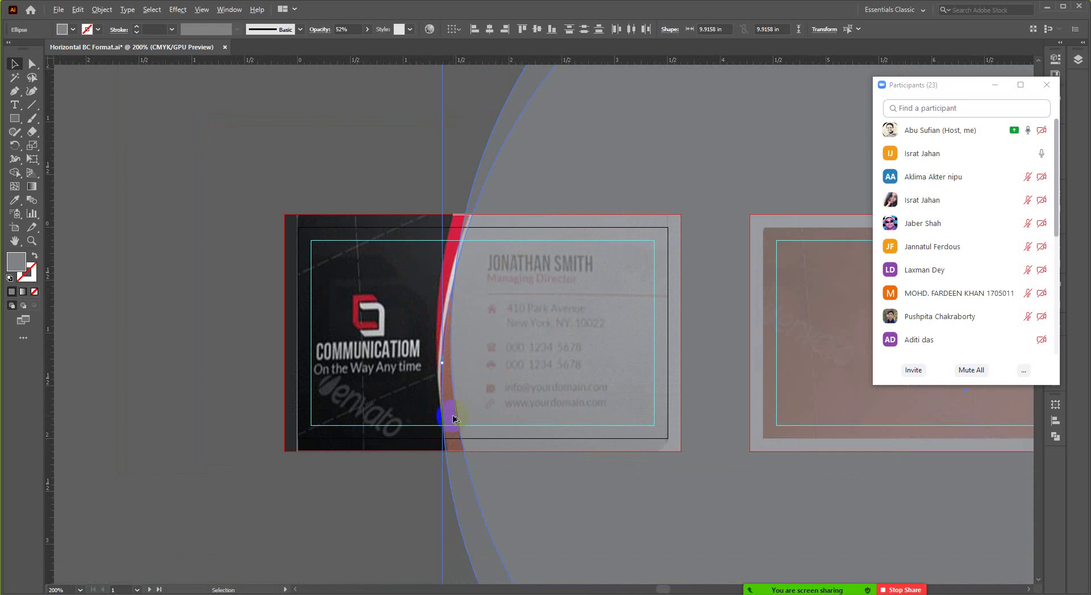
scroll(257, 376, down, 1)
scroll(228, 334, down, 1)
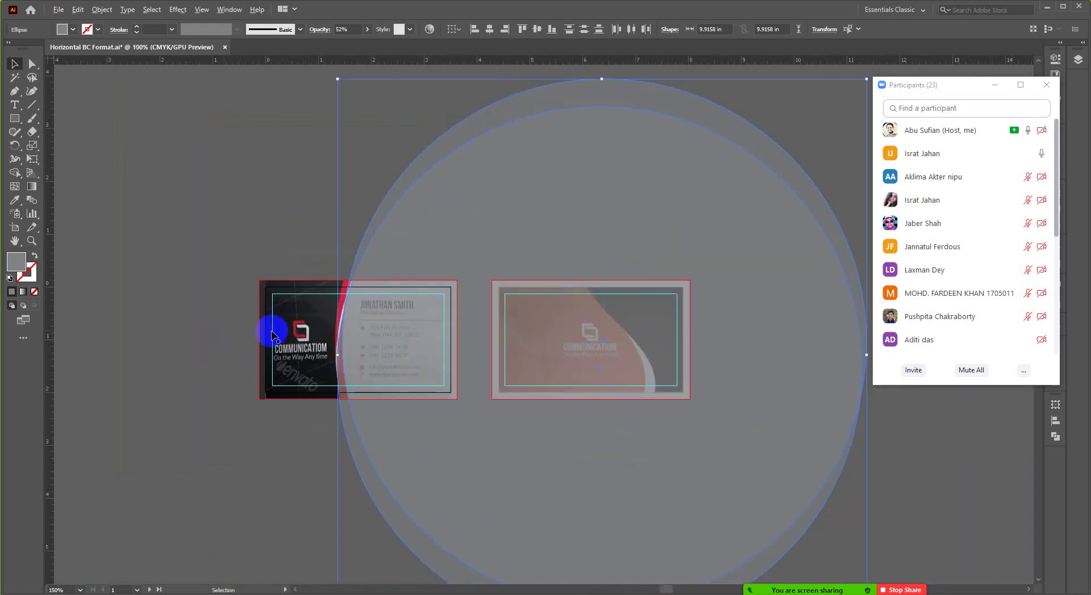
Select each grey circle separately to compare its curve with the reference's red and white stripes.
click(297, 466)
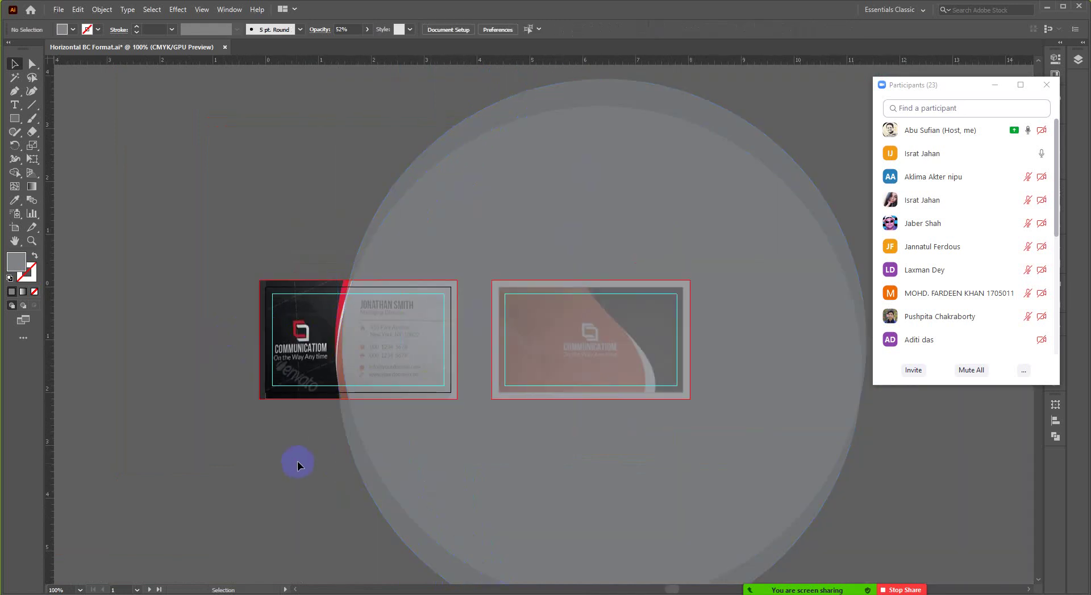
click(359, 448)
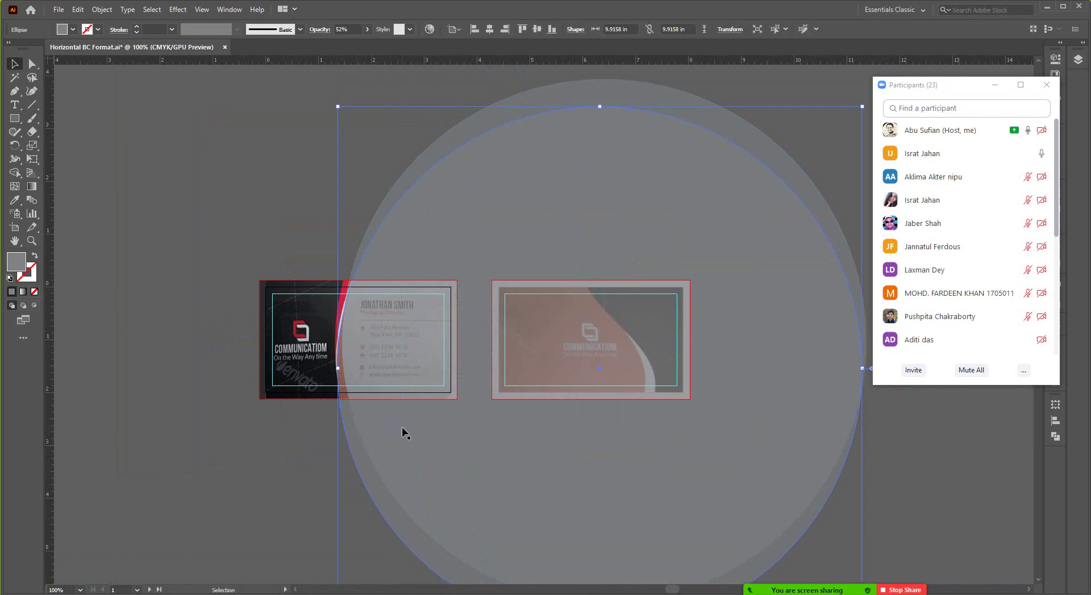
drag(404, 433, 379, 400)
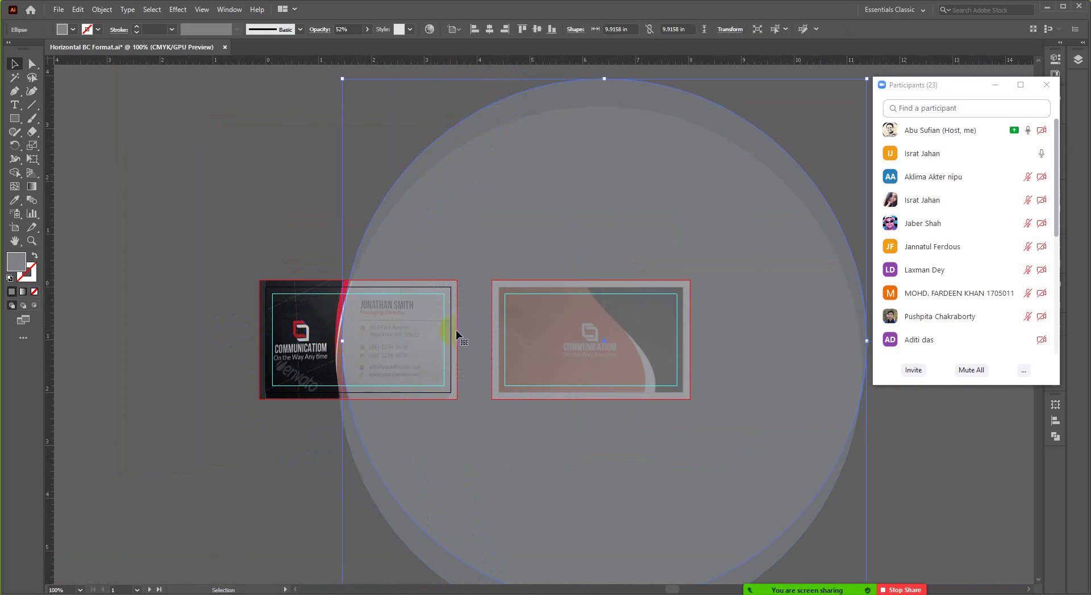
scroll(304, 380, up, 4)
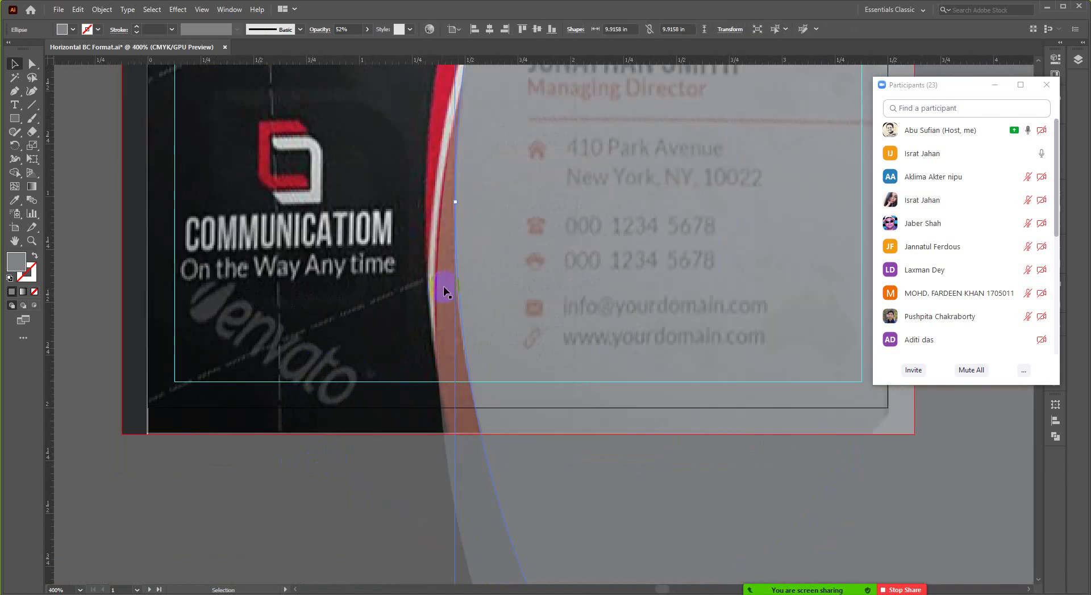
scroll(444, 291, up, 3)
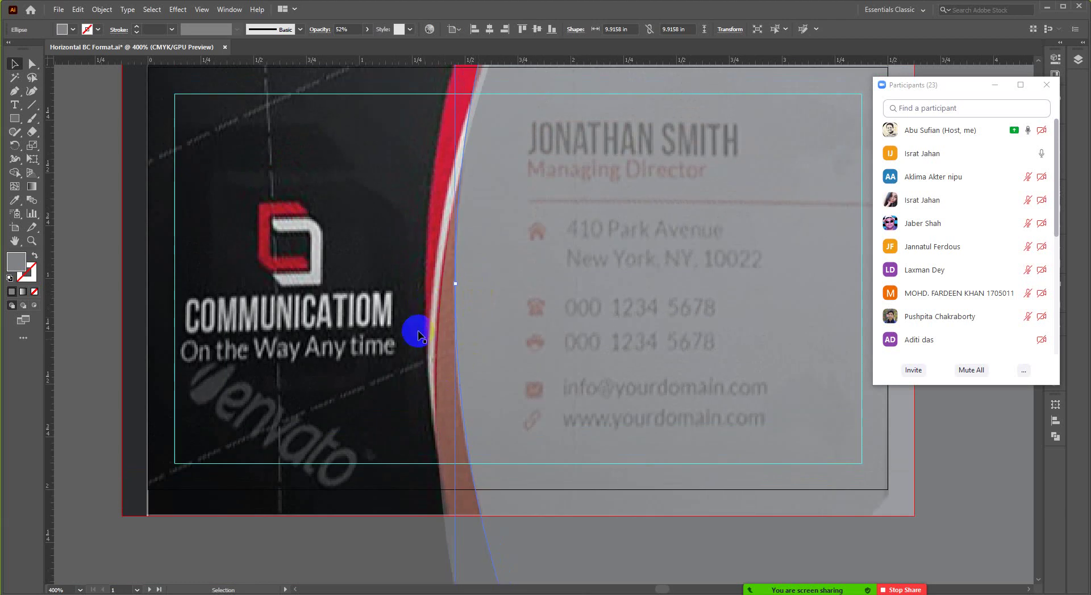
scroll(443, 347, up, 2)
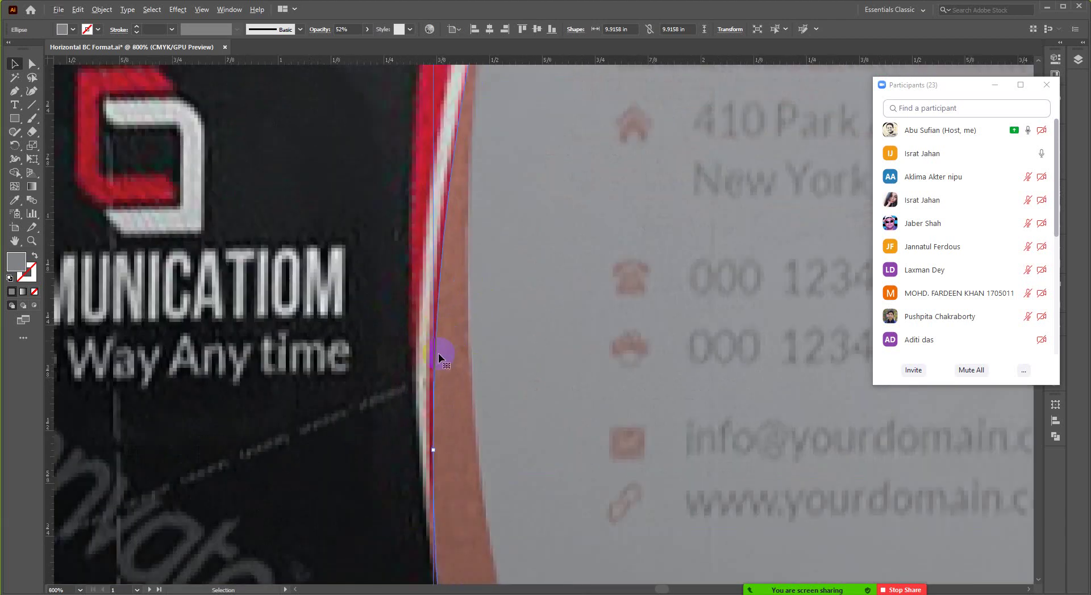
Nudge the lower grey circle slightly upward along the reference's white stripe, then deselect it and inspect its edge.
scroll(439, 357, down, 2)
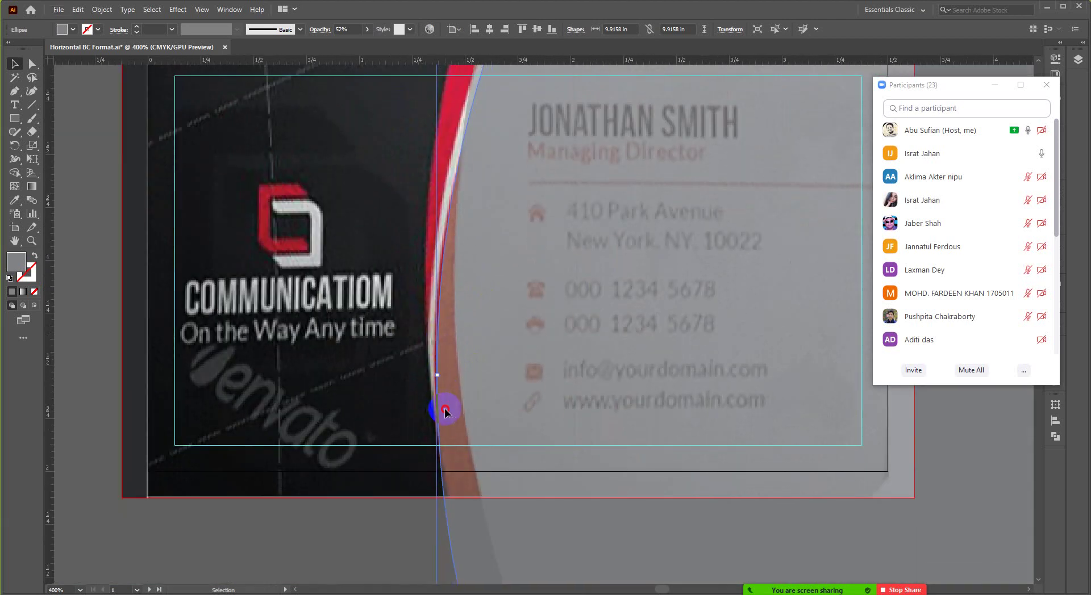
drag(445, 412, 445, 399)
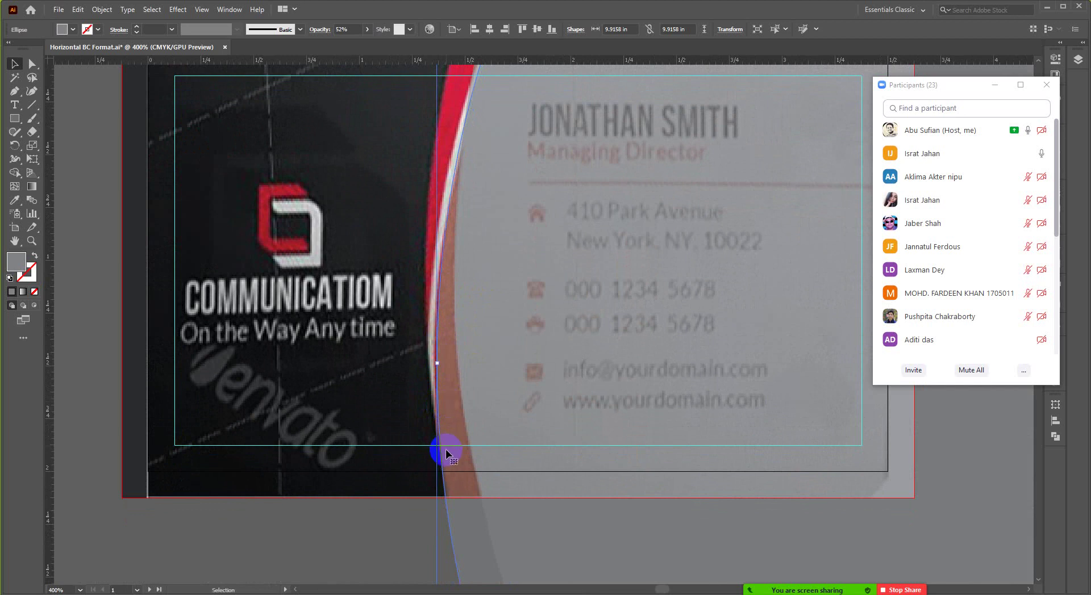
drag(452, 451, 452, 450)
alt+scroll(443, 426, up, 1)
alt+scroll(445, 425, down, 1)
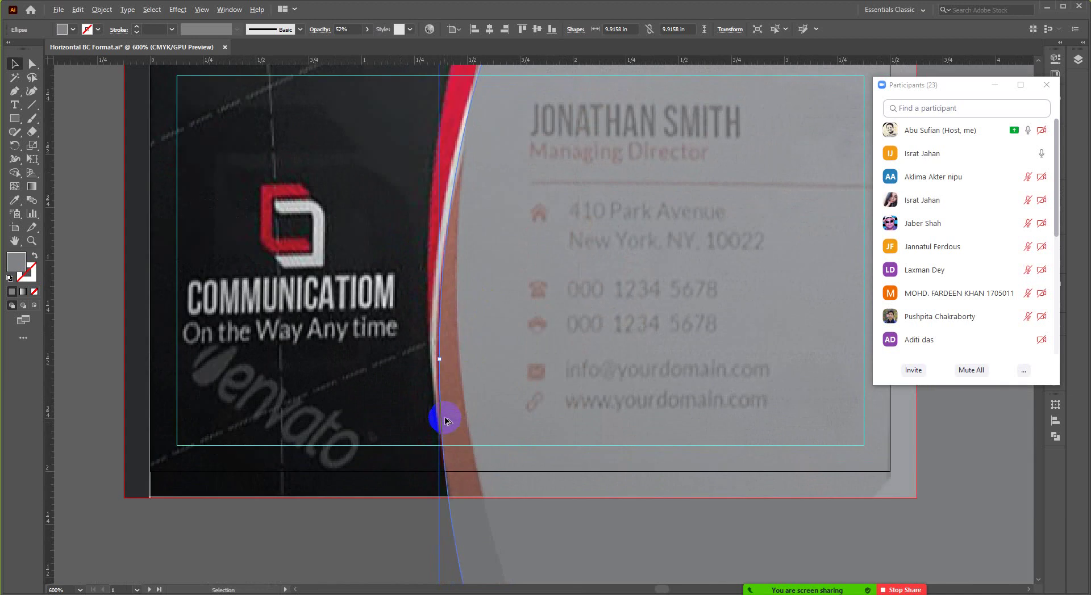
alt+scroll(438, 267, up, 1)
click(451, 279)
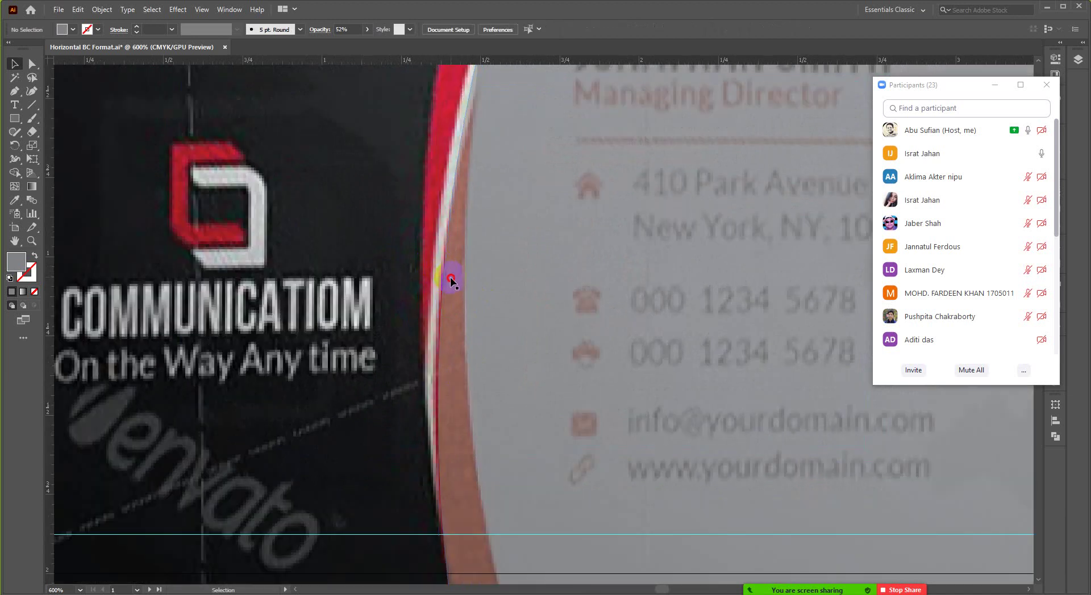
click(450, 306)
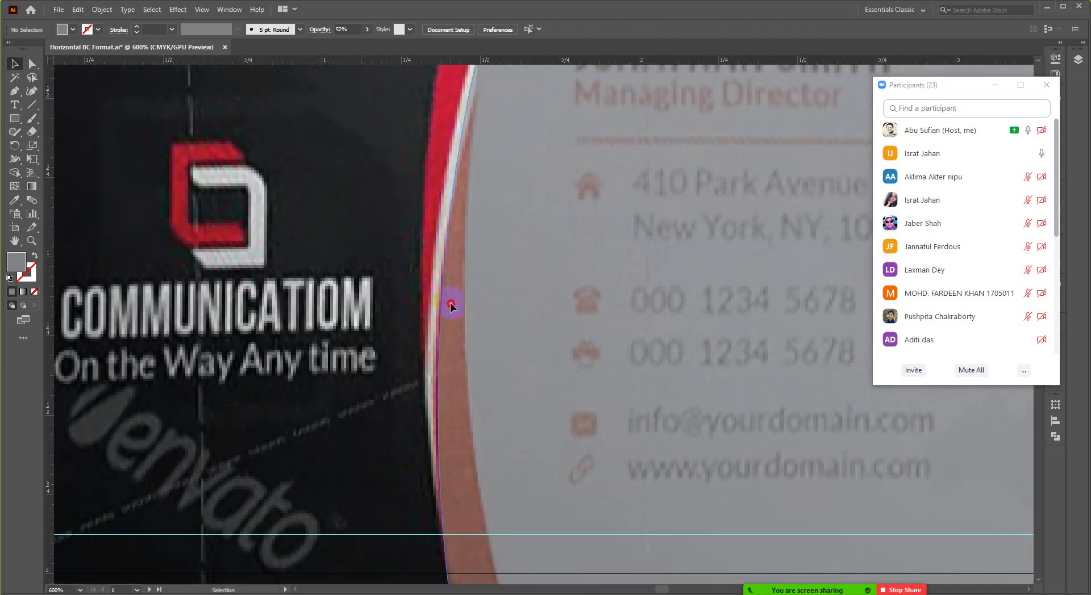
Select both grey circles and separate the lower crescent between their edges with the Shape Builder tool.
click(450, 311)
drag(451, 308, 451, 310)
scroll(427, 307, down, 1)
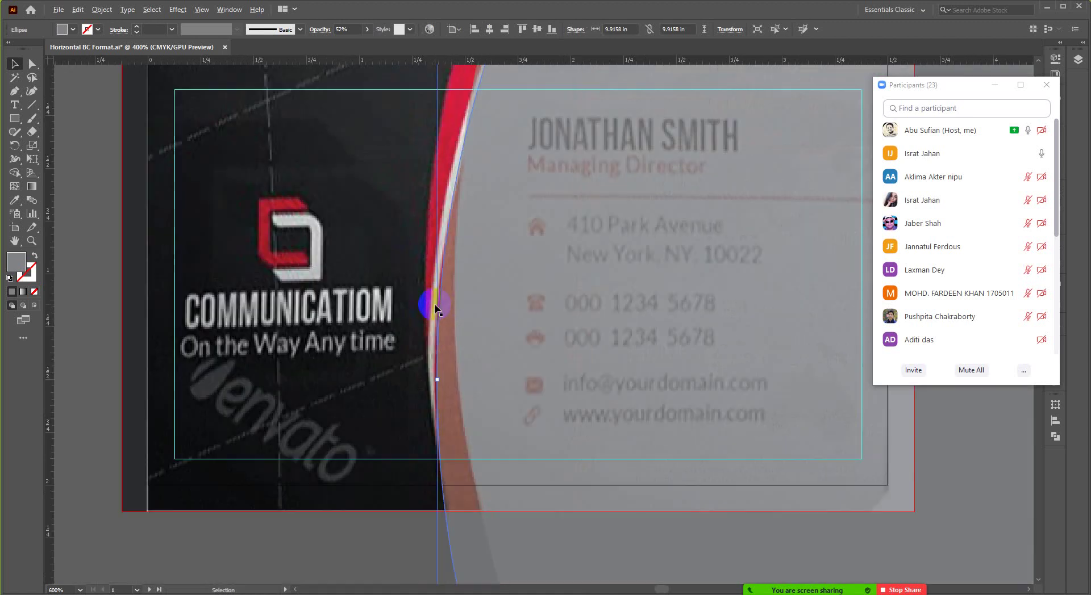
shift+click(499, 339)
scroll(364, 336, down, 1)
key(ctrl+minus)
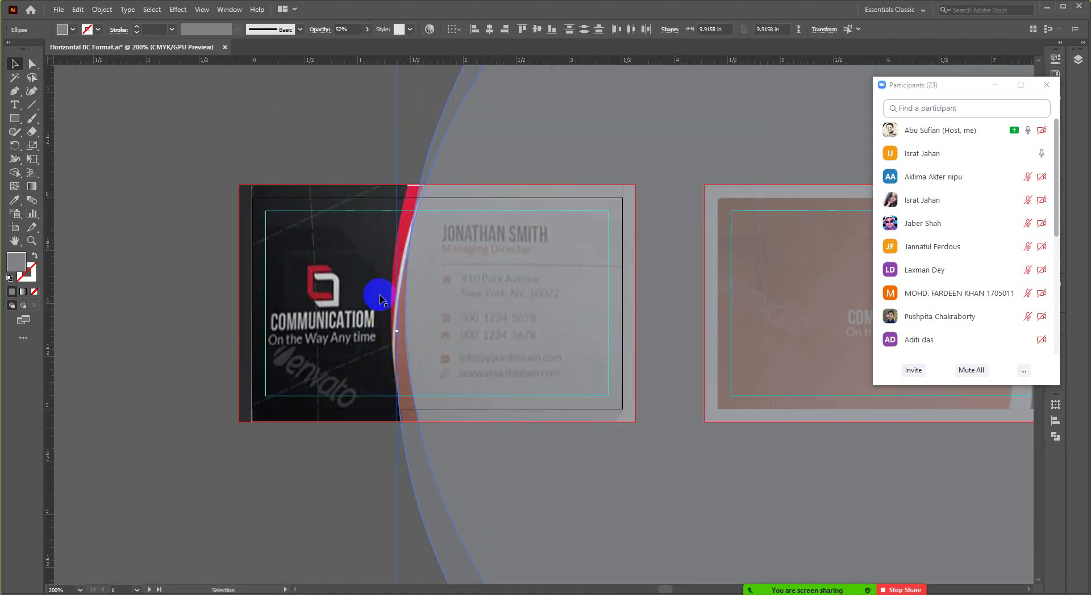
key(ctrl+minus)
scroll(409, 368, down, 3)
scroll(391, 316, up, 1)
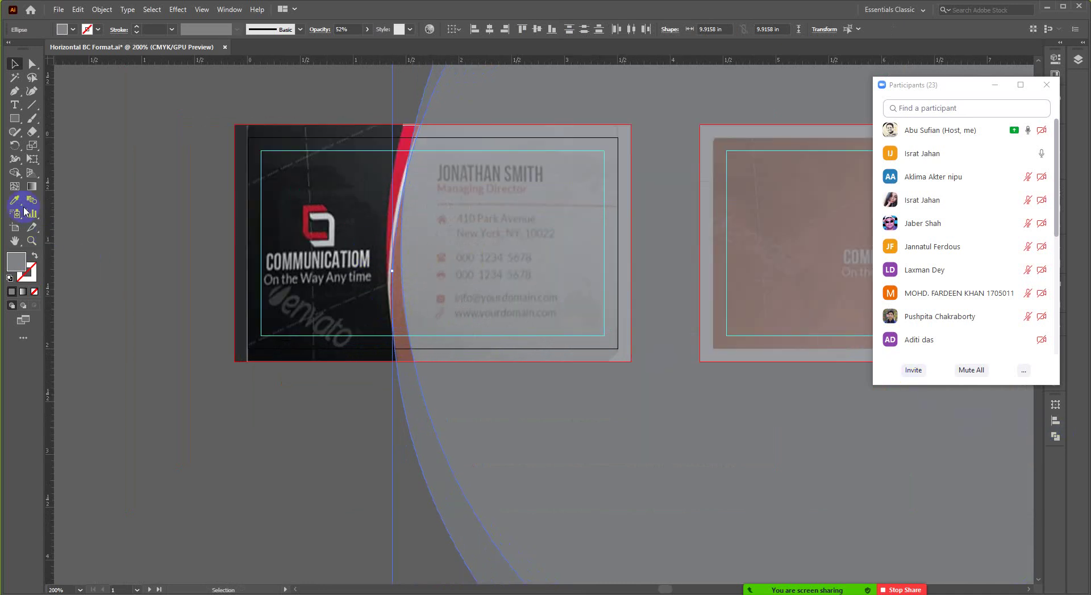
click(14, 174)
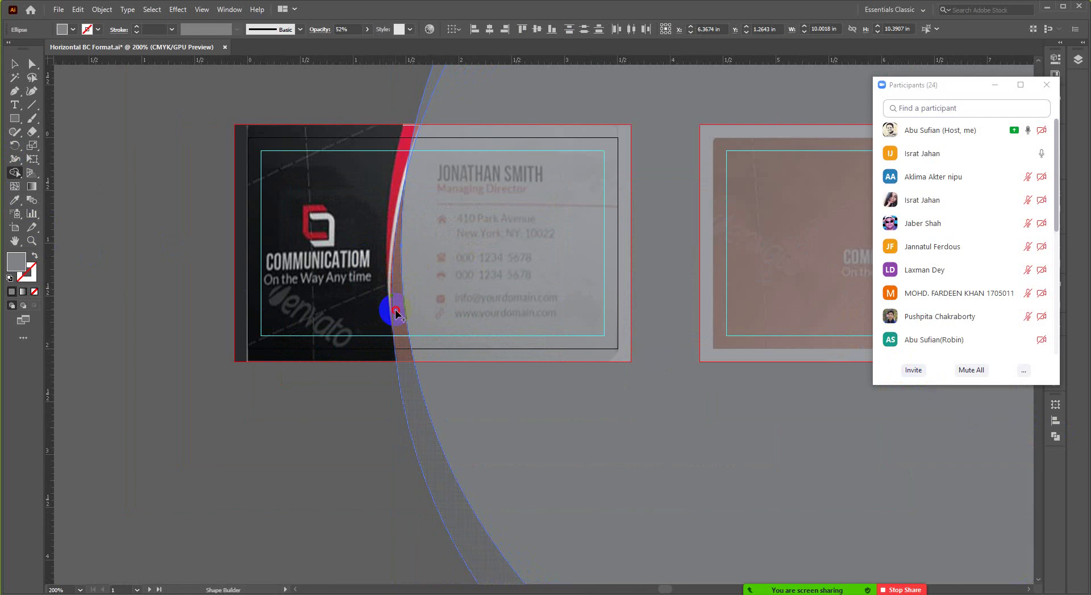
click(395, 313)
Delete the leftover pieces of the two grey circles, keeping only the lower crescent.
click(14, 64)
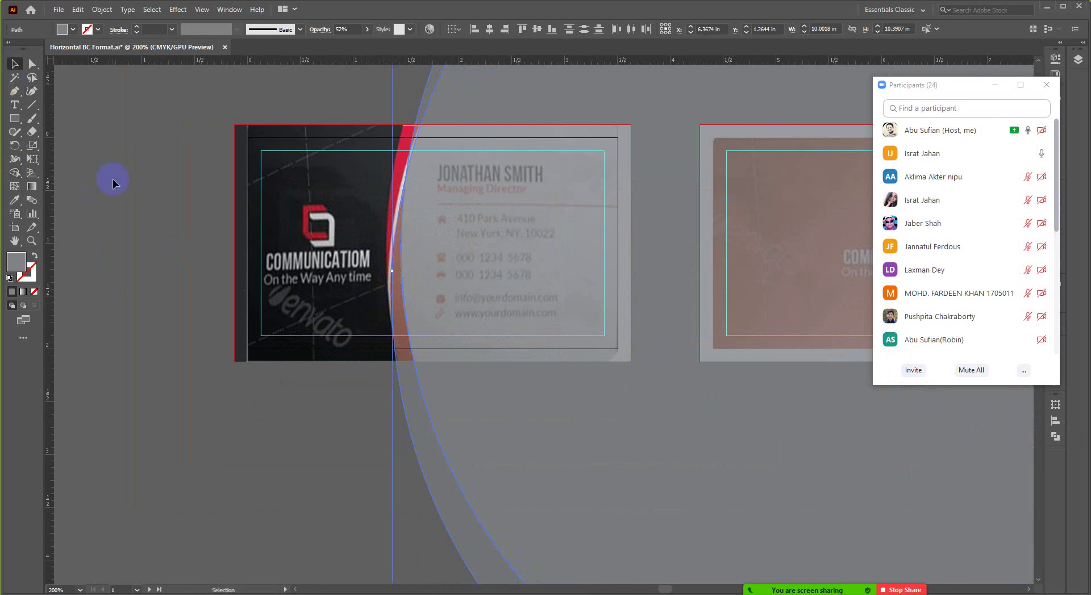
click(425, 174)
key(Delete)
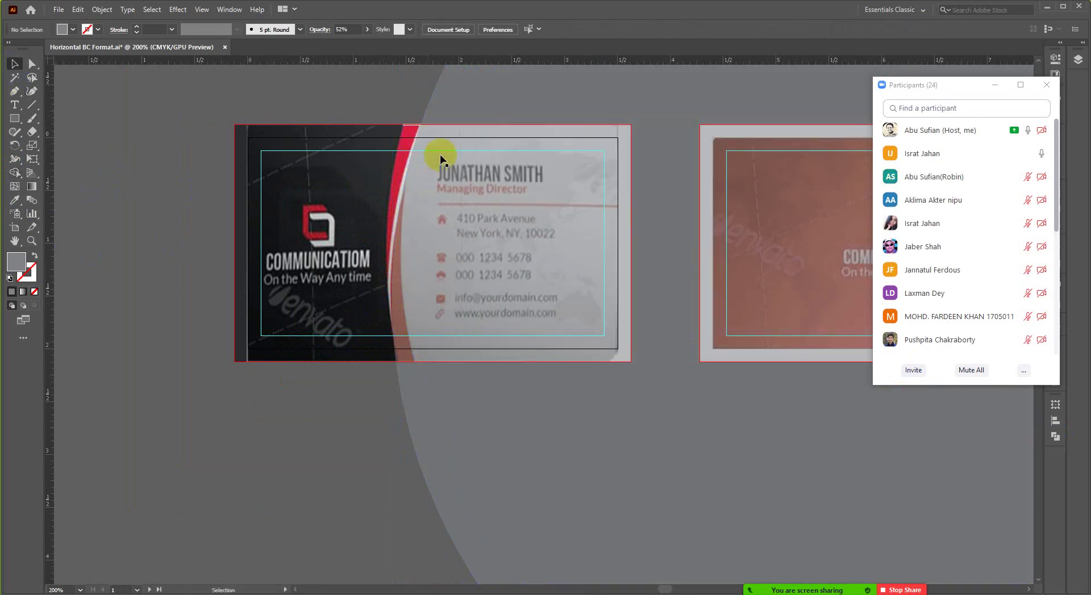
key(Delete)
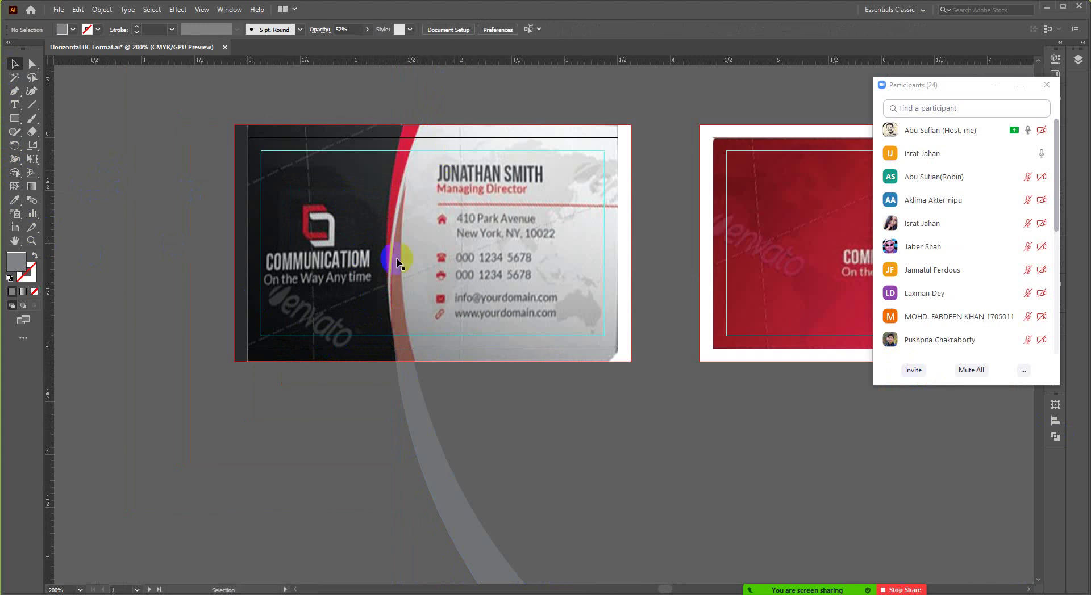
Select the grey crescent and examine its edges and tips against the reference's lower red stripe.
scroll(397, 258, down, 1)
click(422, 377)
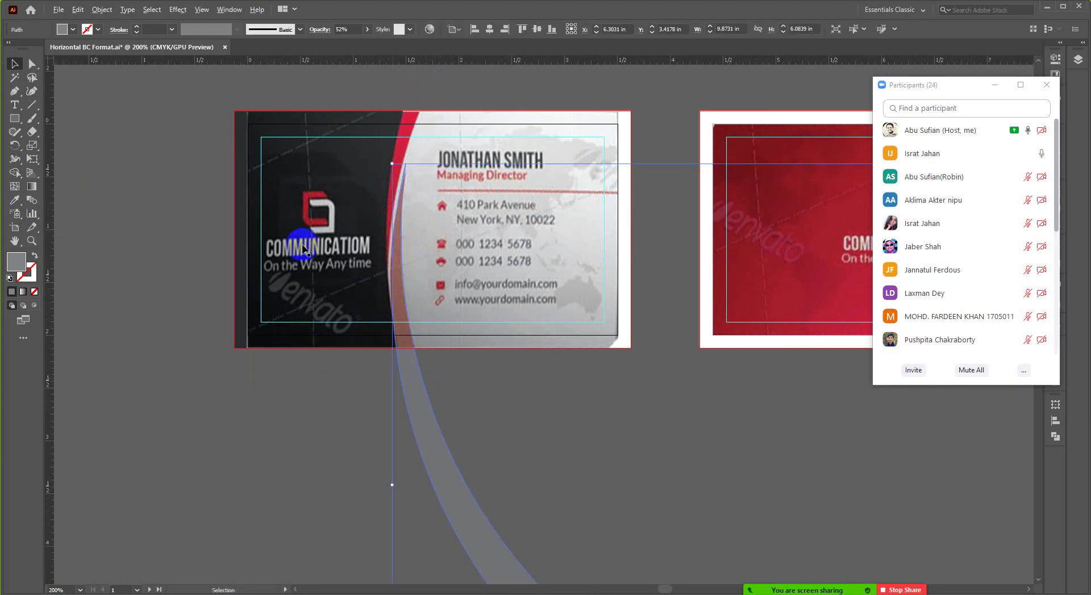
scroll(301, 244, down, 3)
scroll(738, 338, up, 2)
scroll(737, 338, down, 2)
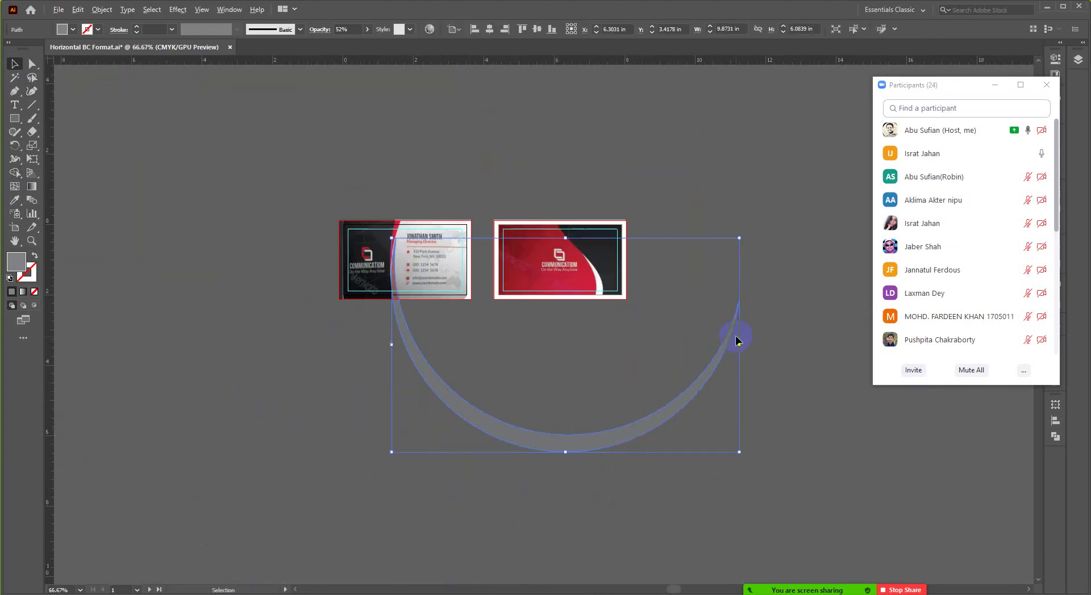
scroll(396, 271, up, 2)
scroll(396, 271, up, 2)
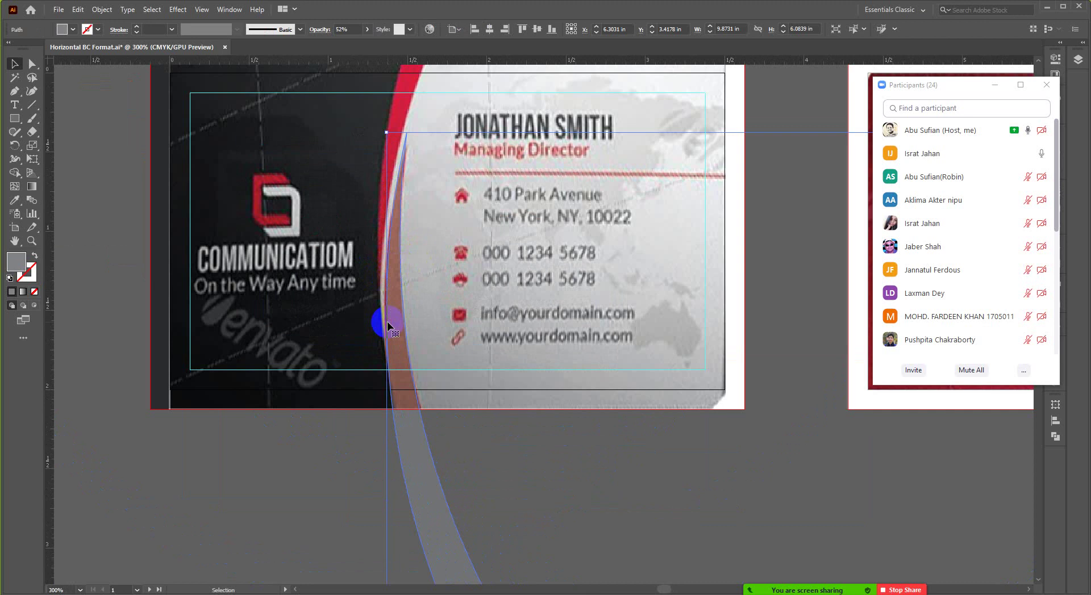
scroll(398, 352, up, 2)
scroll(409, 374, down, 2)
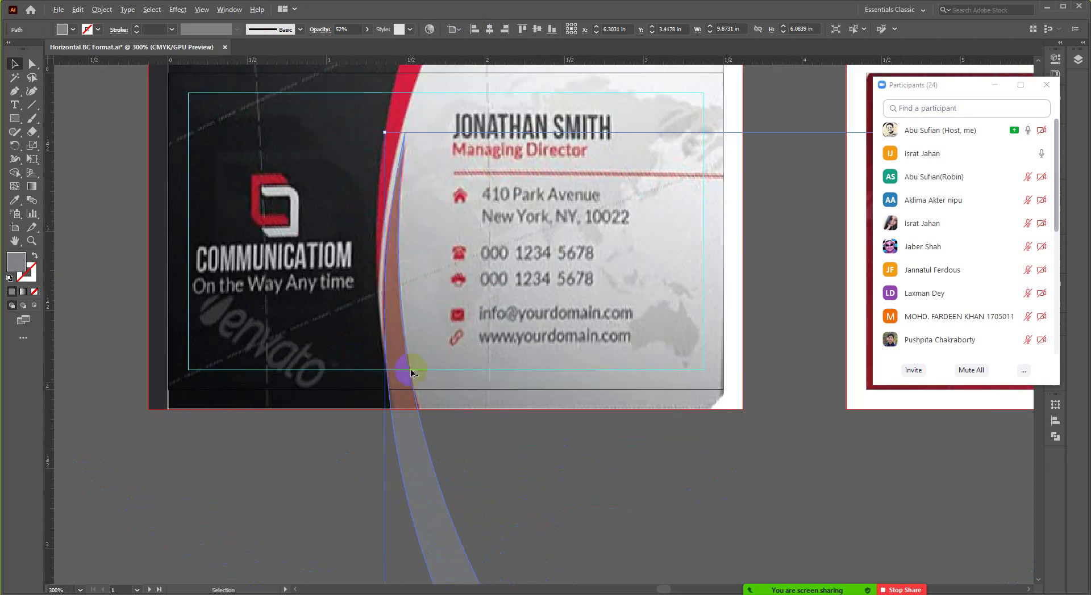
scroll(397, 170, up, 2)
scroll(407, 169, down, 1)
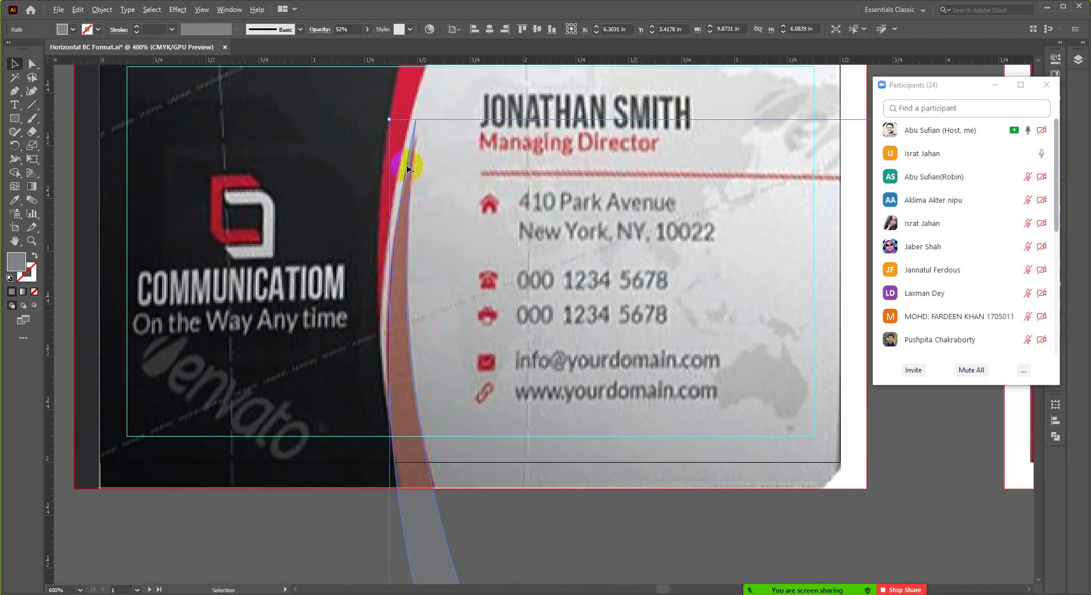
scroll(419, 127, up, 1)
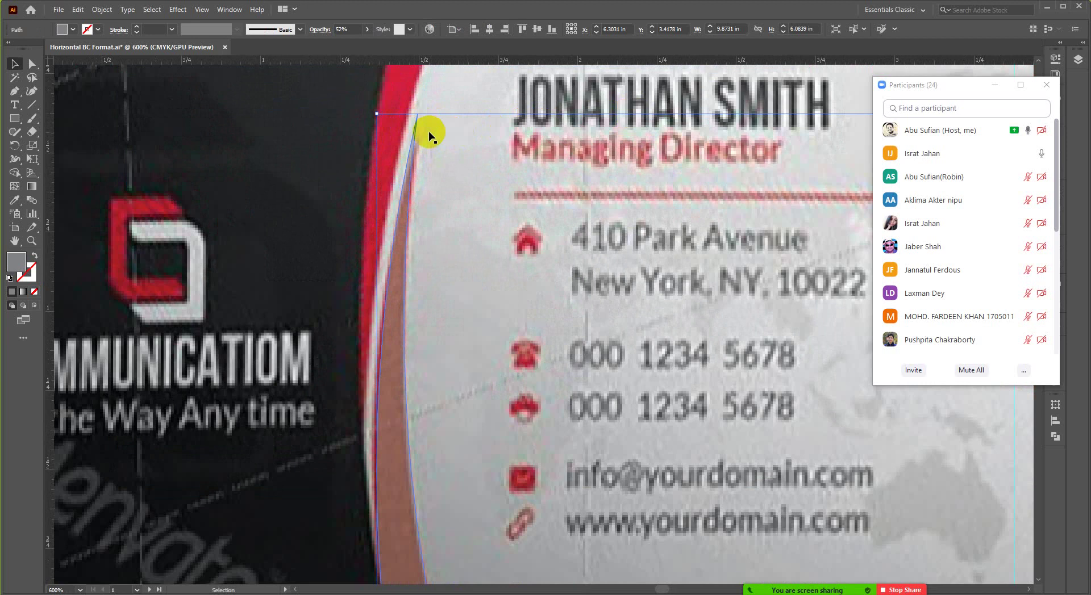
Try to scale the grey crescent down very slightly from its upper corner.
drag(378, 113, 377, 113)
scroll(378, 113, down, 2)
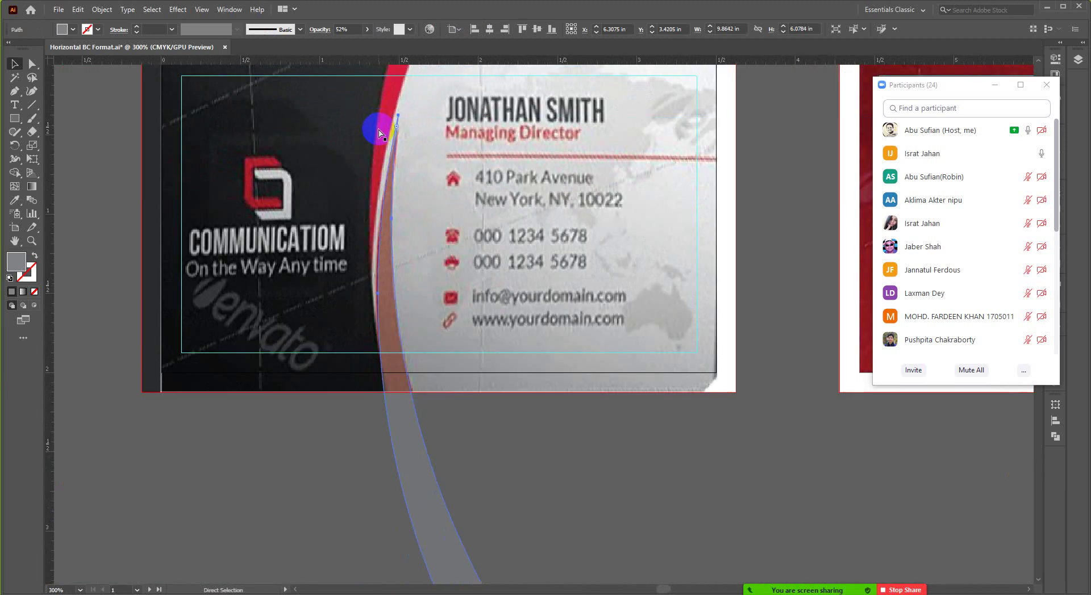
scroll(397, 100, up, 3)
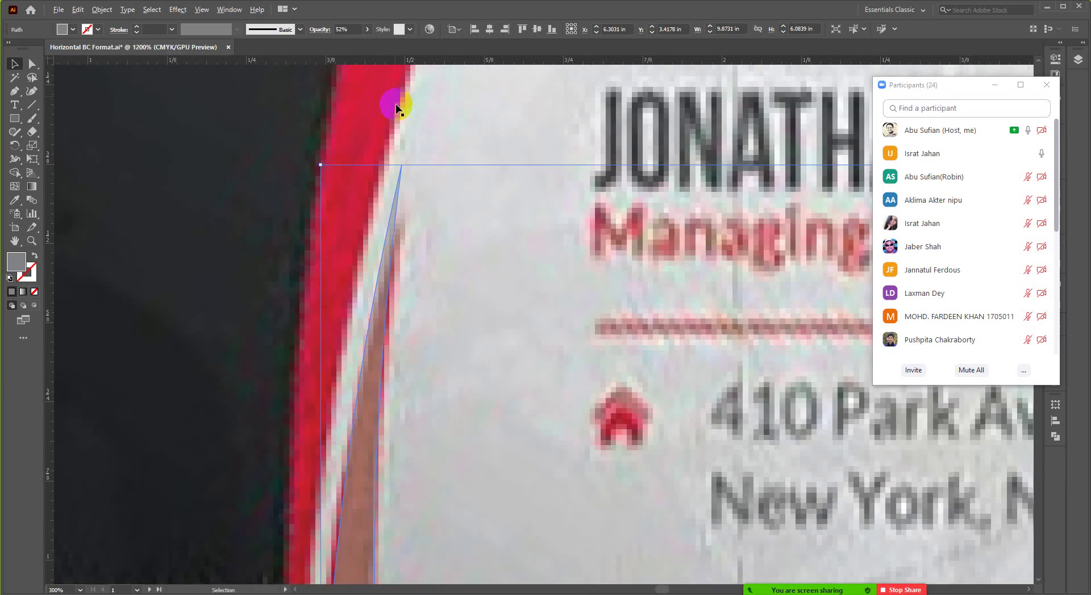
Compare the crescent's upper tip with the reference's red and white stripes on the contact side.
scroll(397, 97, down, 1)
scroll(386, 193, down, 3)
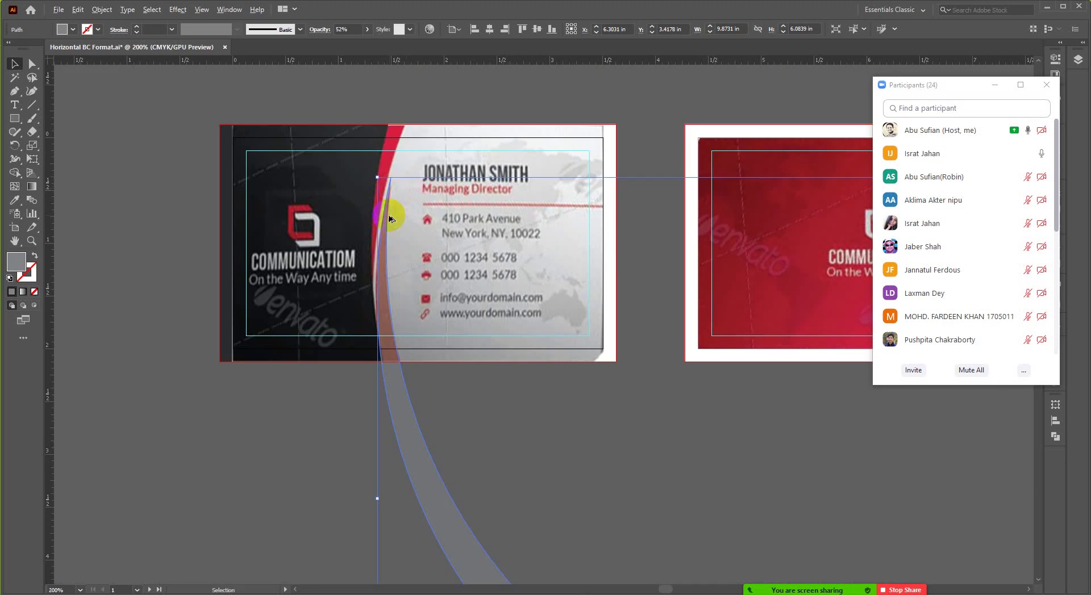
scroll(379, 295, up, 1)
scroll(375, 321, down, 1)
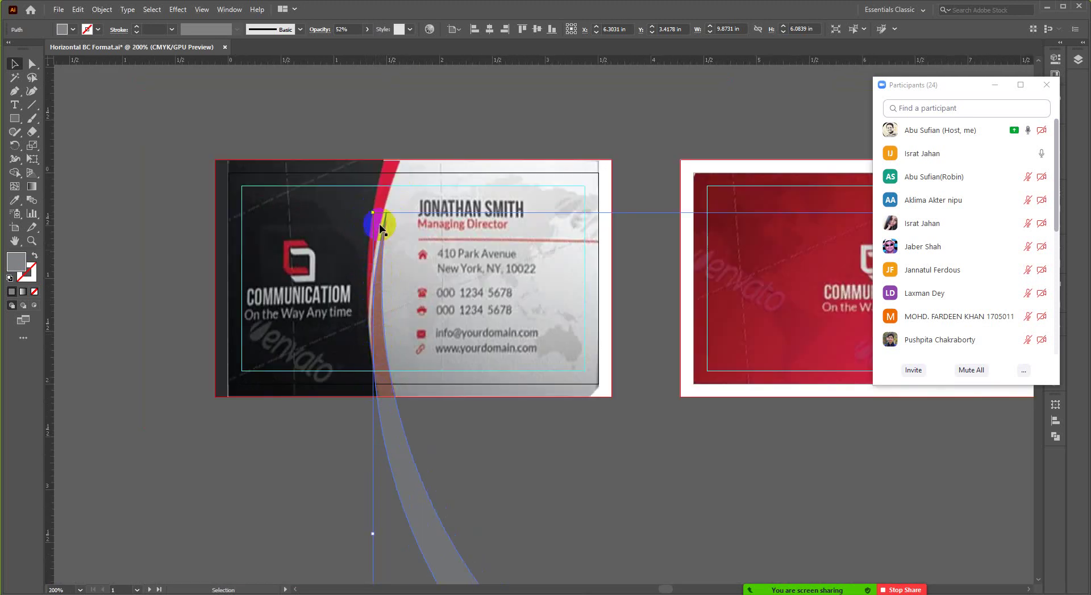
scroll(380, 222, up, 1)
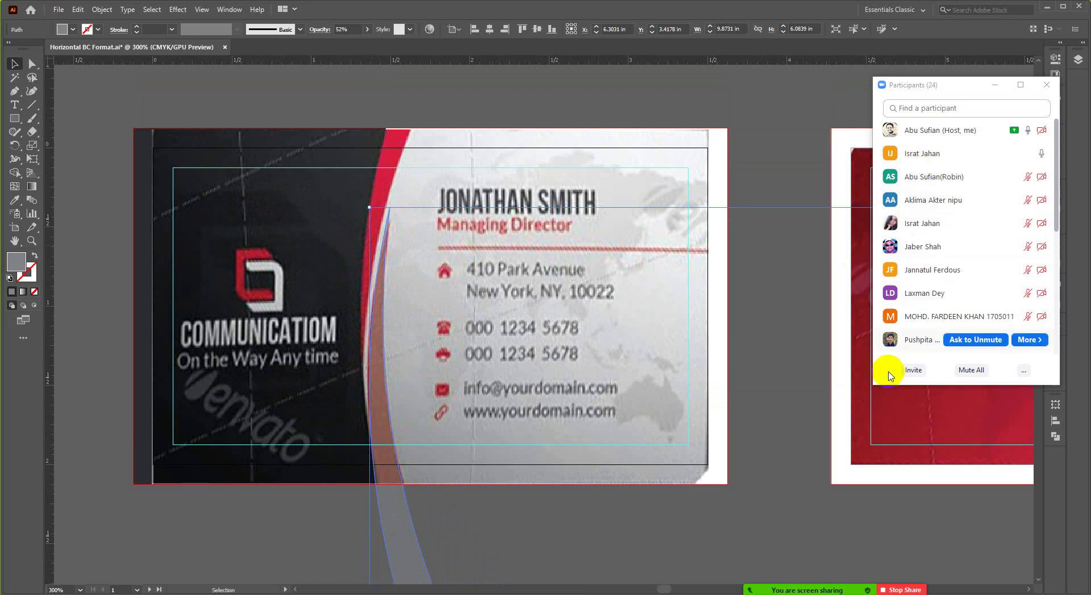
scroll(375, 330, down, 1)
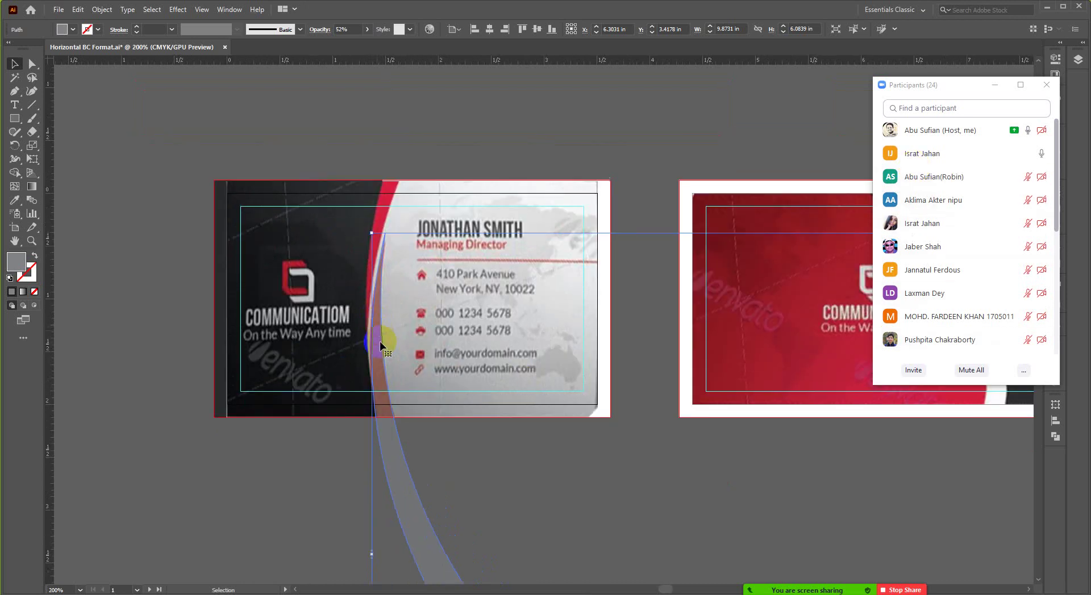
Make a copy of the grey crescent reflected across the horizontal axis.
scroll(386, 398, down, 1)
right_click(394, 441)
mouse_move(428, 373)
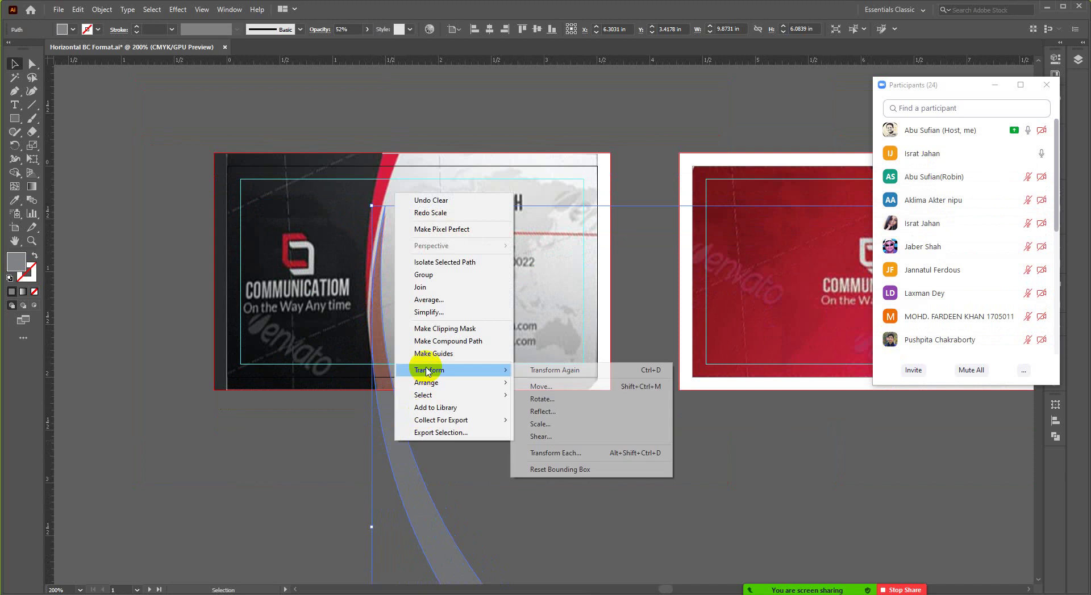
click(549, 414)
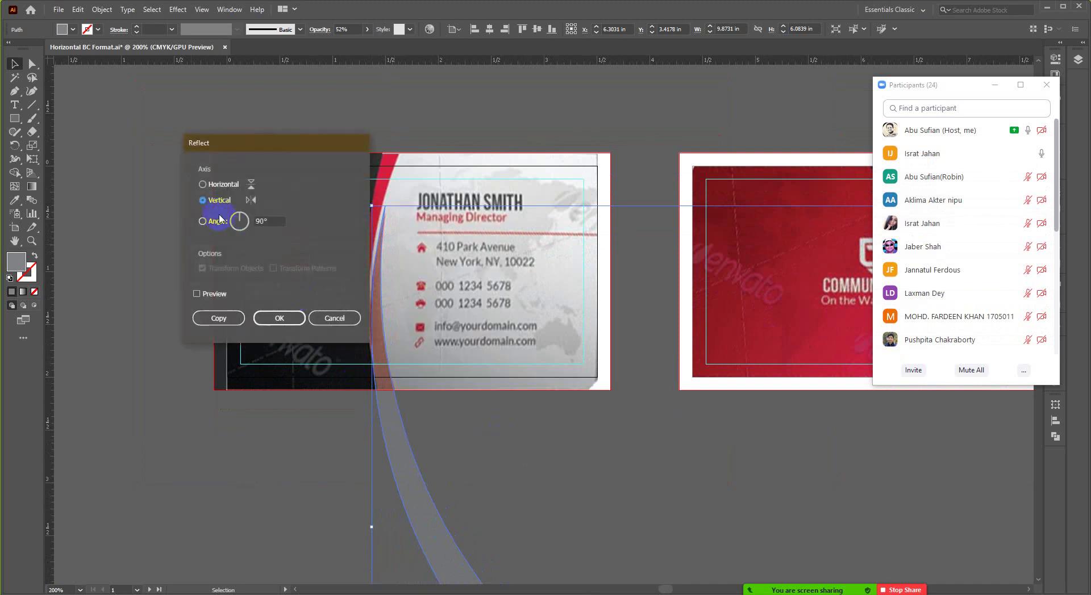
click(225, 184)
click(197, 293)
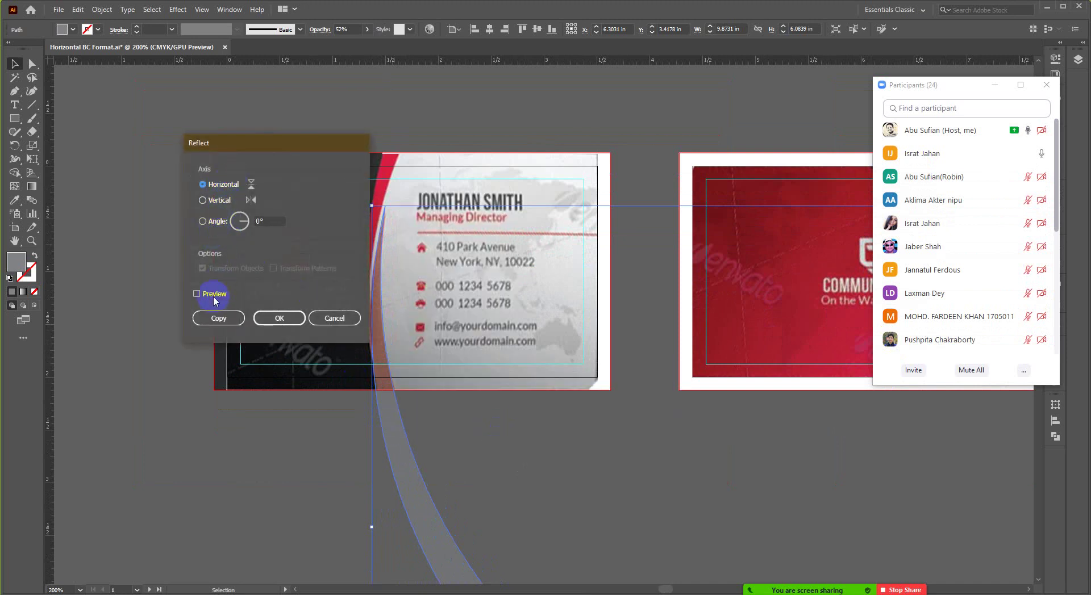
click(219, 317)
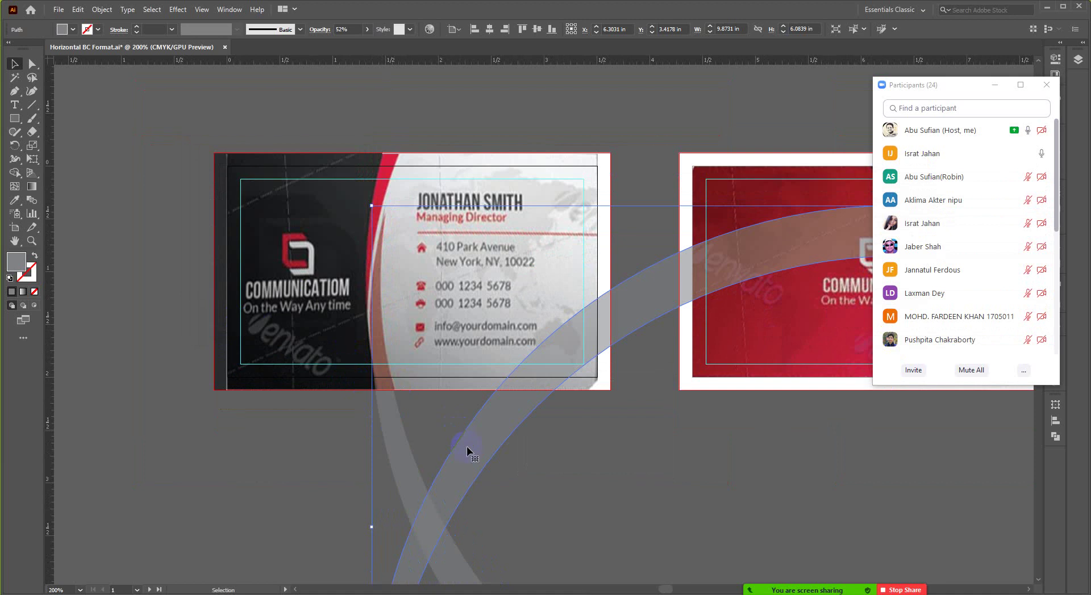
Move the reflected crescent up so its lower tip lies over the contact side's upper red stripe.
drag(481, 458, 468, 102)
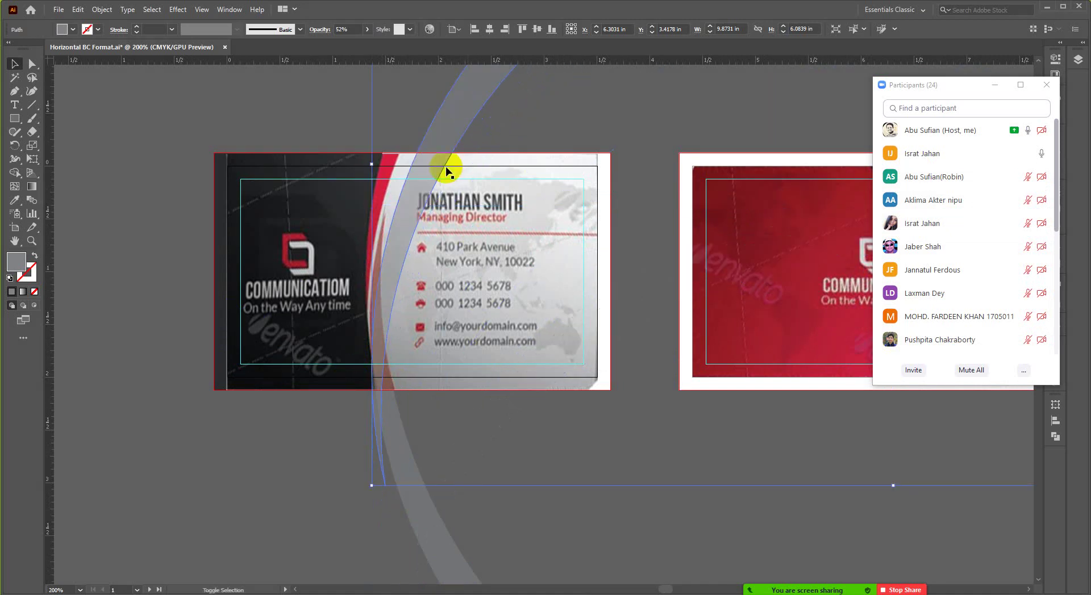
drag(397, 234, 411, 118)
scroll(297, 250, down, 1)
scroll(377, 256, up, 2)
scroll(353, 270, up, 2)
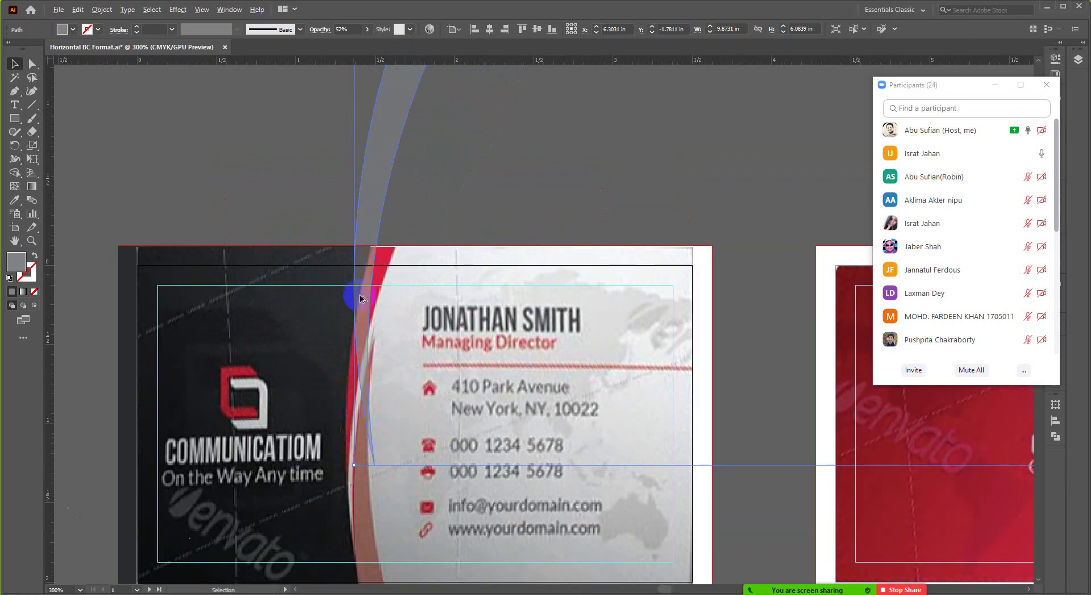
Rotate the reflected crescent slightly clockwise in two passes and reposition it to follow the upper red stripe.
scroll(357, 343, down, 4)
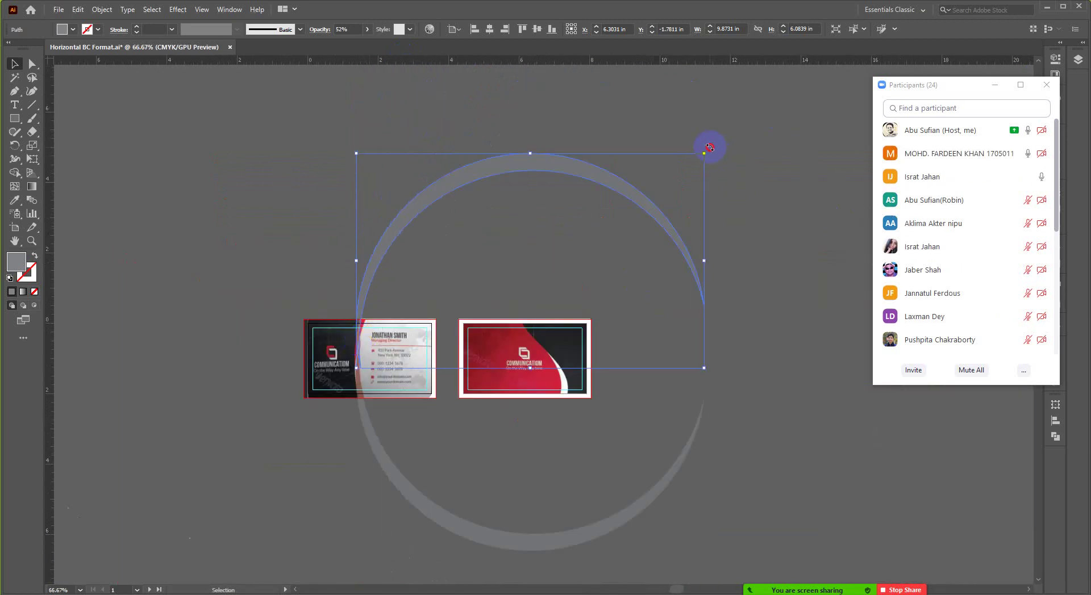
drag(709, 148, 720, 156)
scroll(417, 288, up, 2)
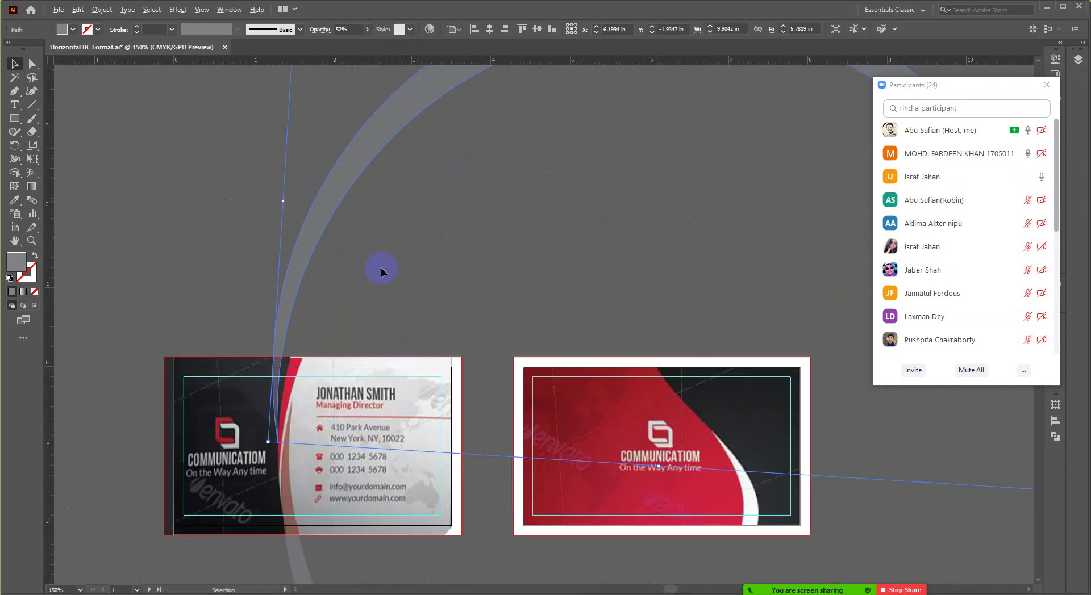
drag(374, 207, 369, 244)
scroll(241, 439, down, 1)
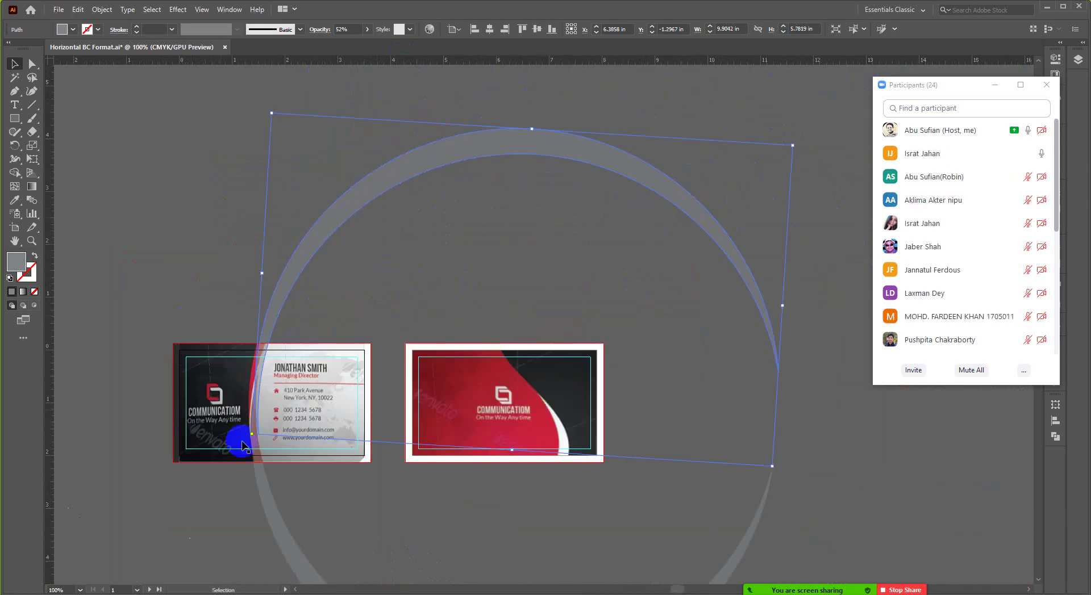
scroll(244, 438, up, 3)
drag(265, 419, 205, 377)
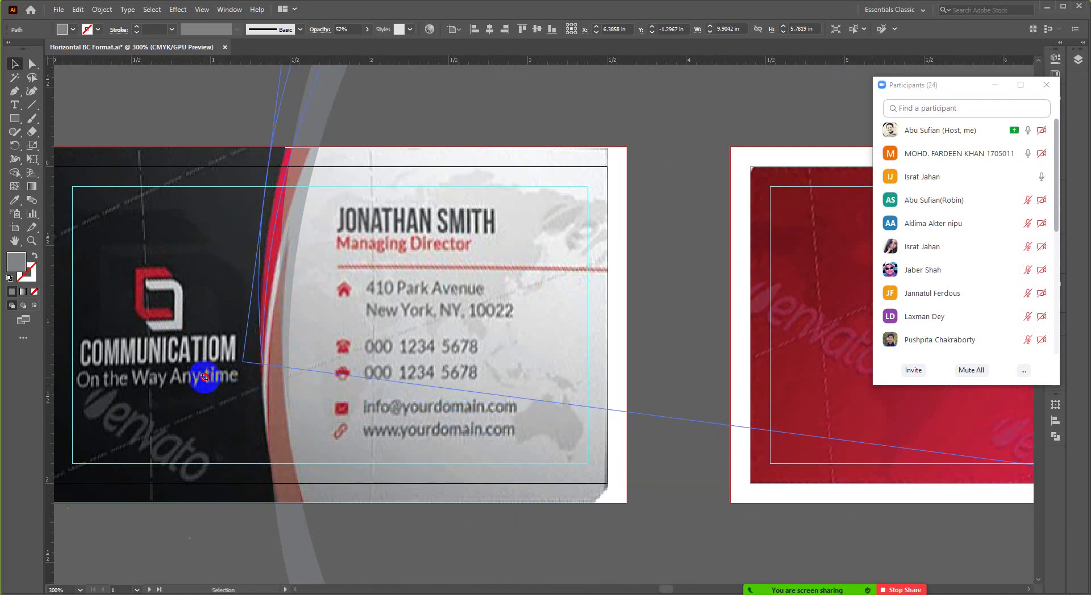
Delete the reflected crescent copy.
scroll(205, 377, down, 2)
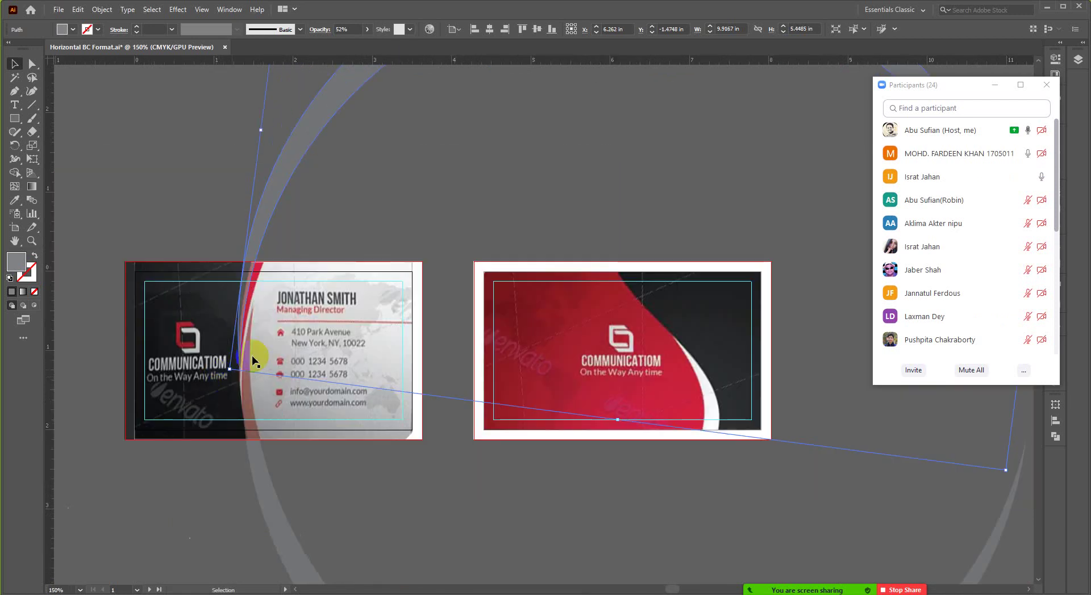
scroll(278, 331, up, 3)
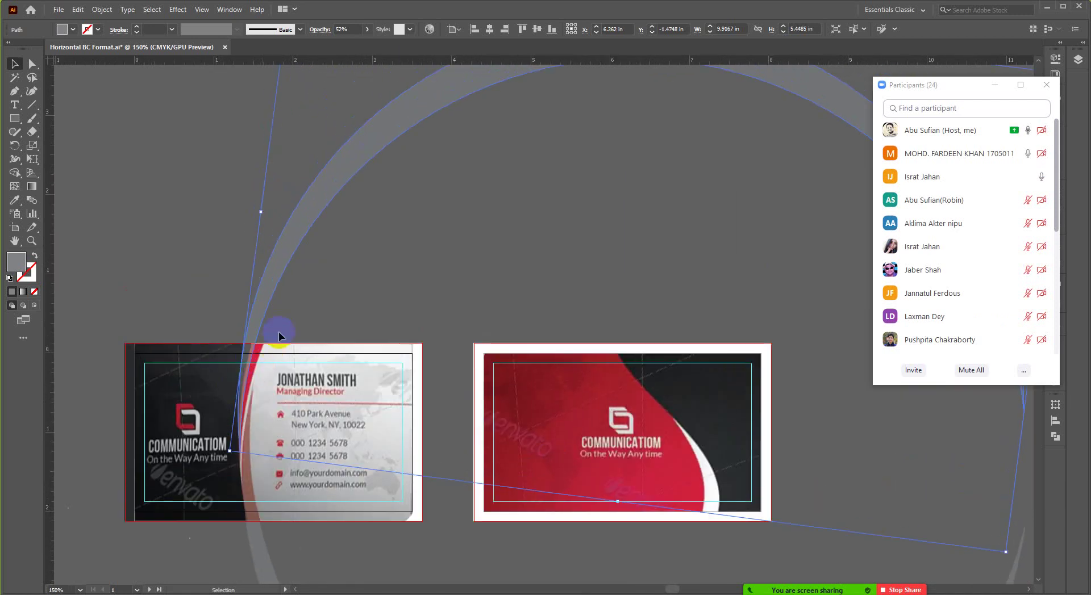
click(291, 248)
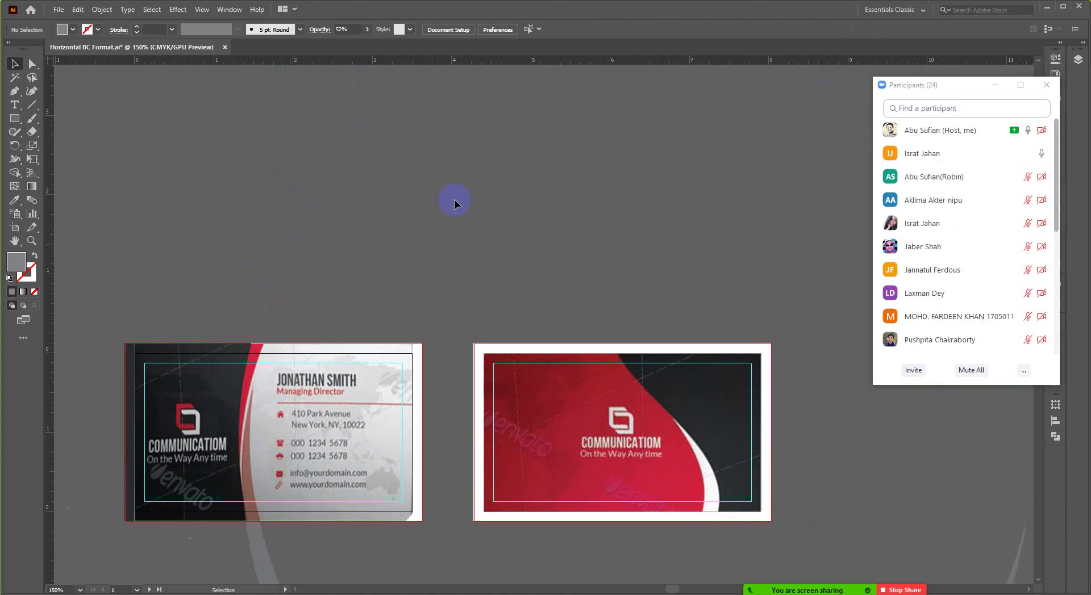
scroll(390, 288, down, 2)
scroll(210, 348, up, 2)
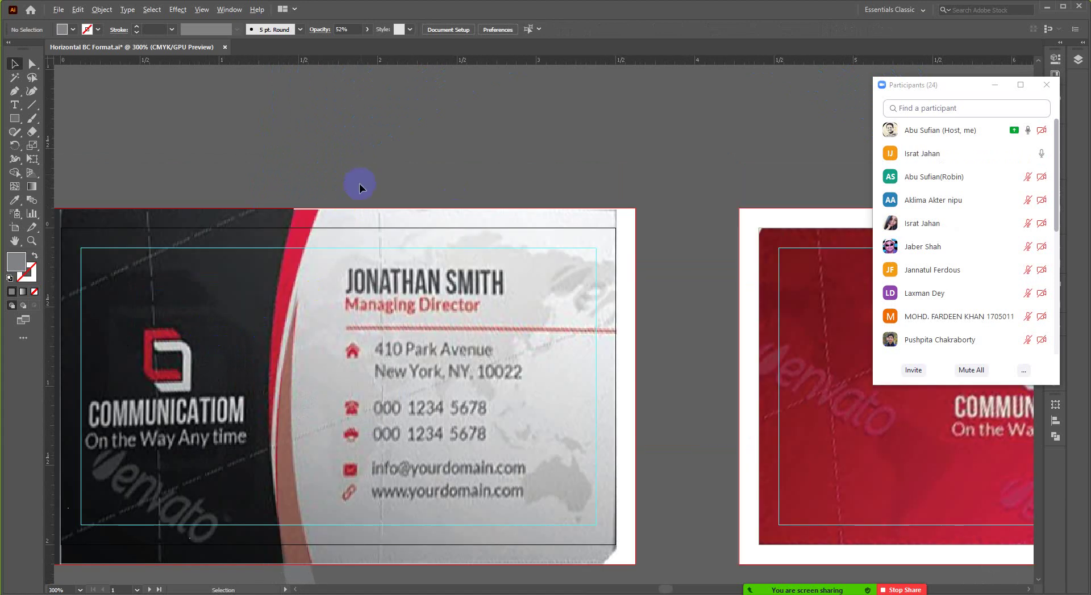
scroll(359, 183, down, 1)
scroll(370, 335, down, 1)
scroll(291, 356, up, 1)
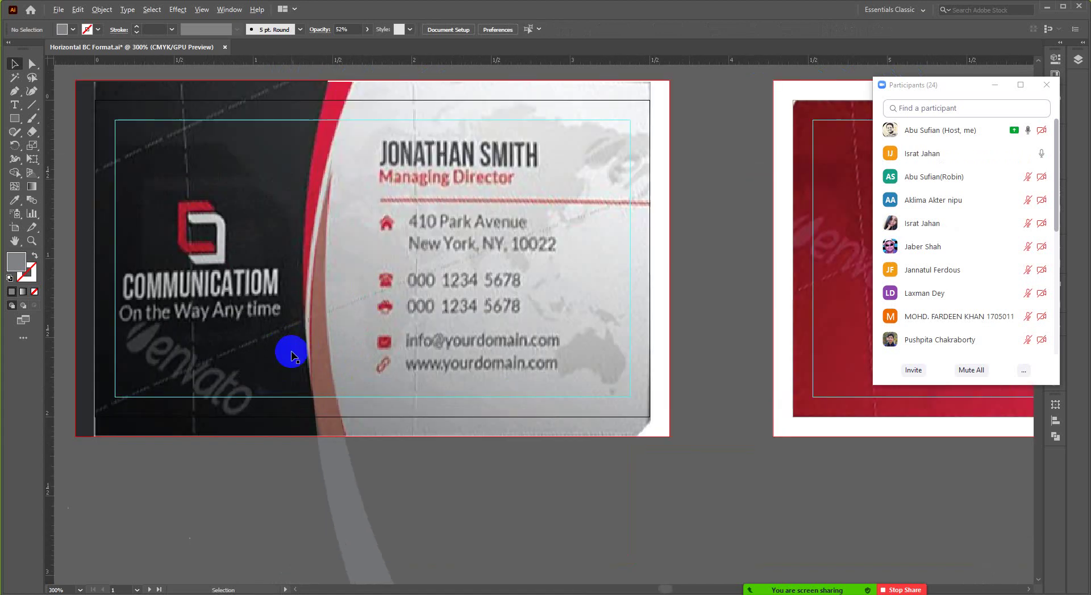
click(659, 404)
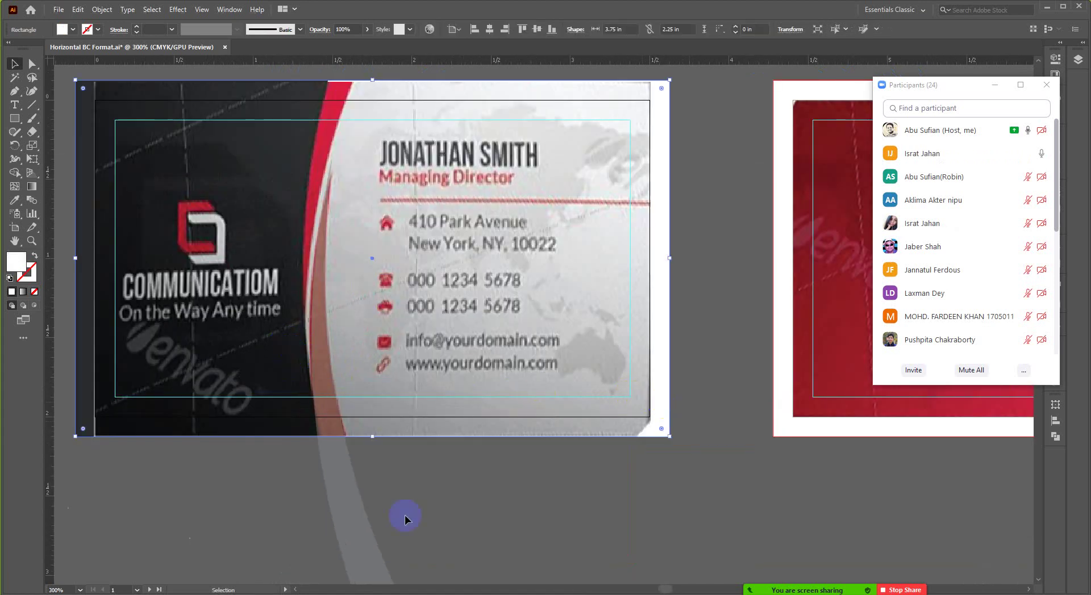
shift+click(348, 504)
scroll(359, 485, down, 3)
scroll(356, 405, down, 2)
scroll(306, 378, up, 1)
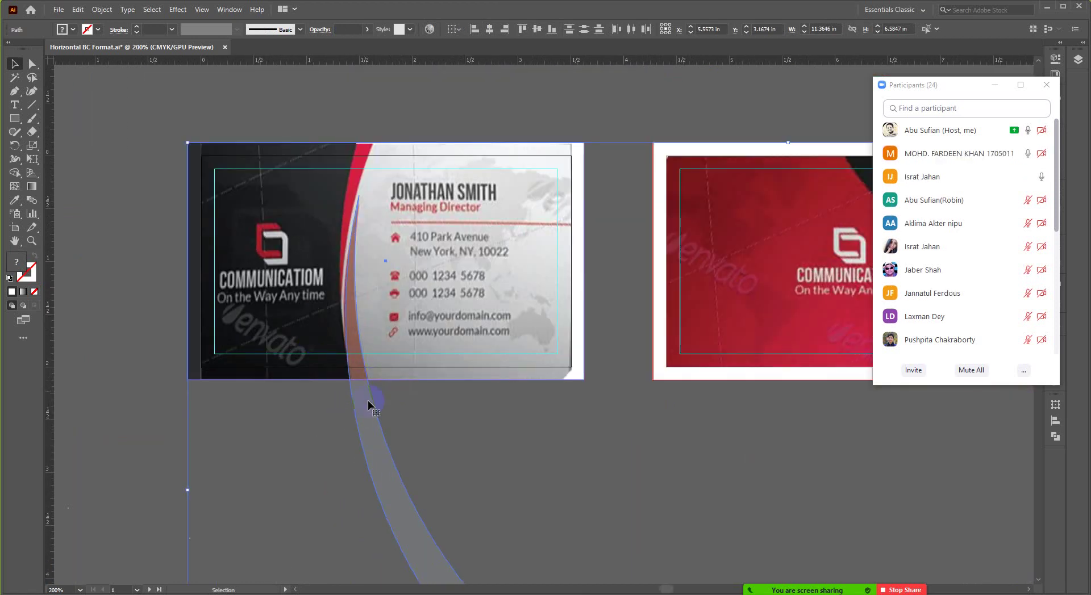
click(406, 392)
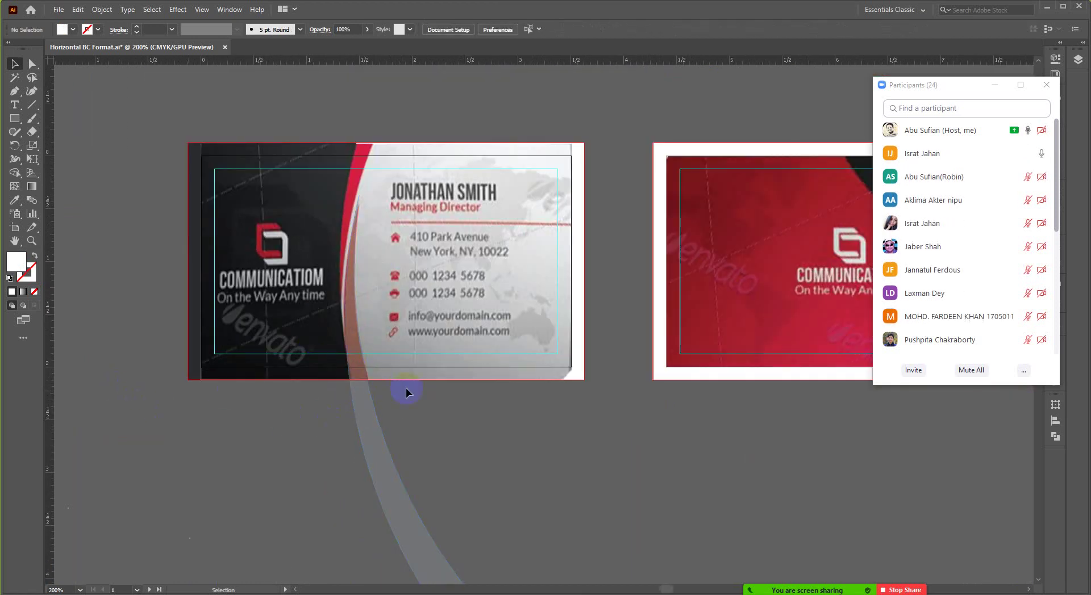
click(577, 372)
click(325, 461)
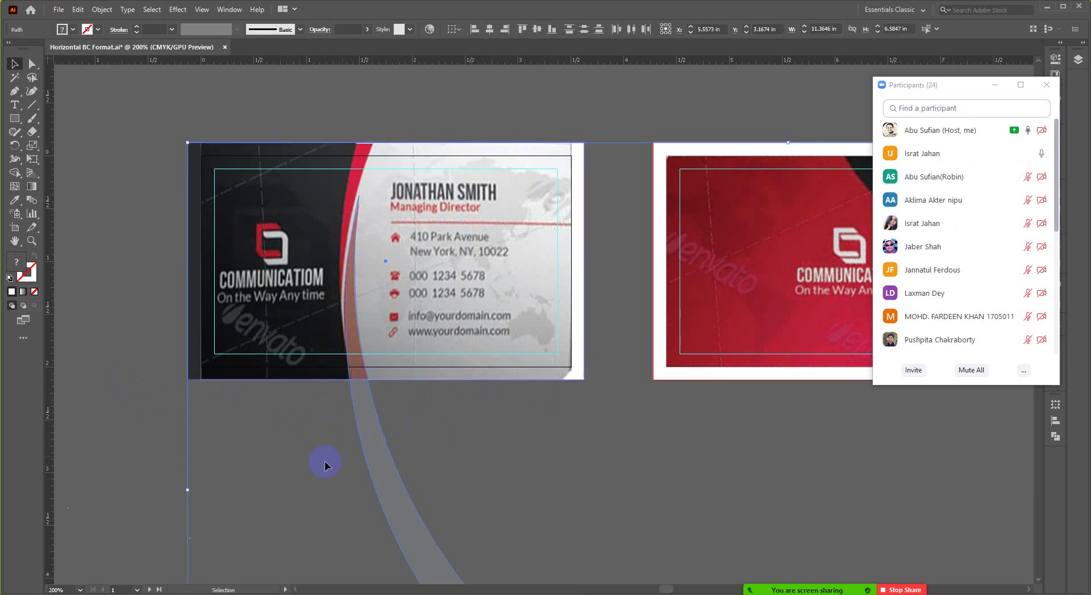
scroll(328, 461, right, 11)
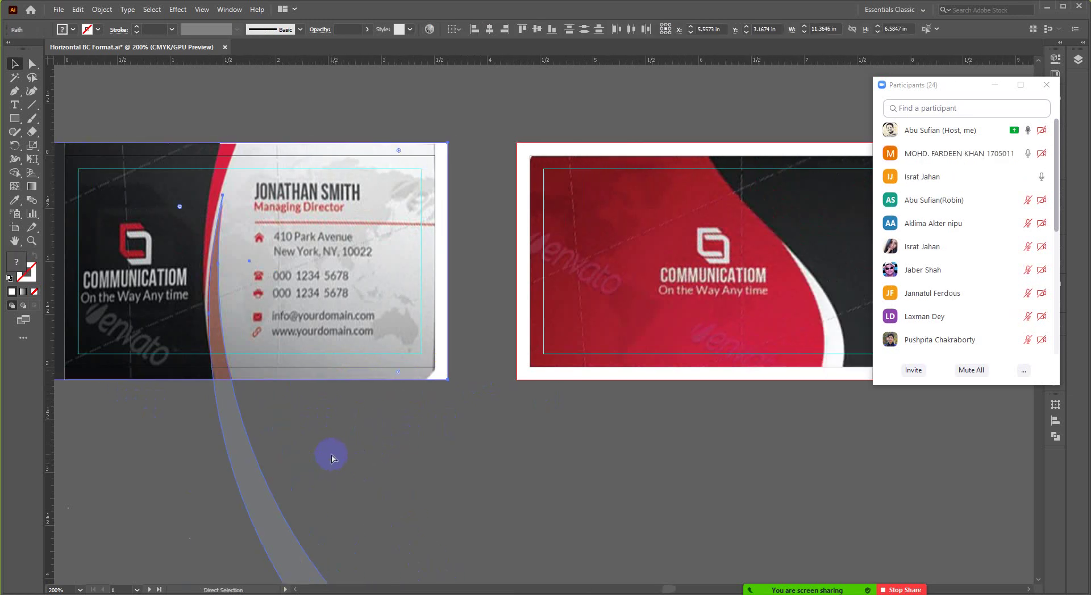
scroll(341, 454, left, 5)
scroll(344, 455, left, 3)
key(v)
click(251, 388)
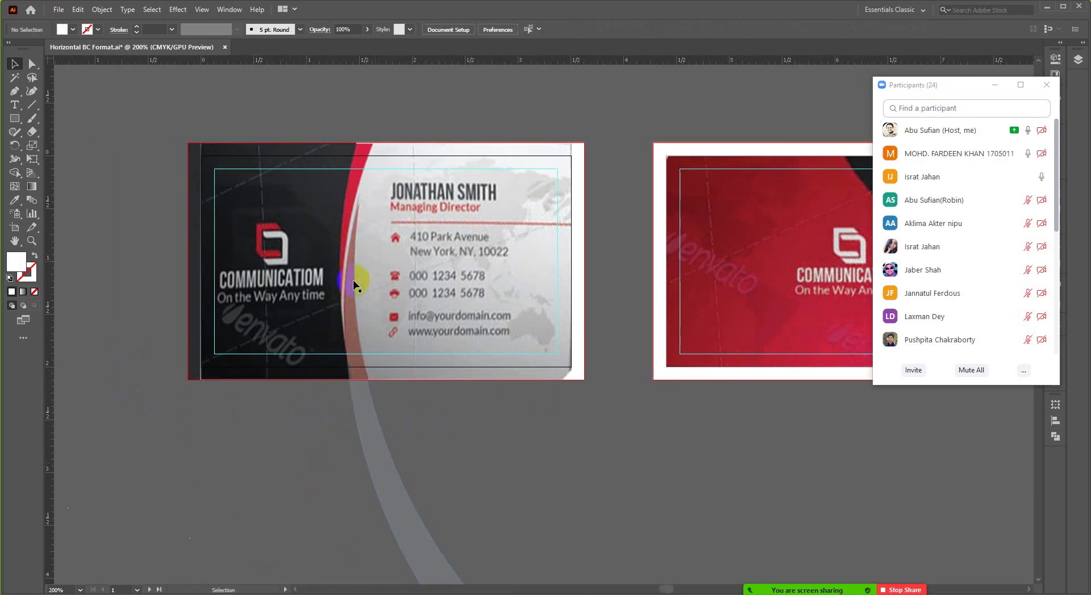
Examine how the grey crescent lines up with the contact side's curved red and white stripes.
scroll(358, 253, up, 2)
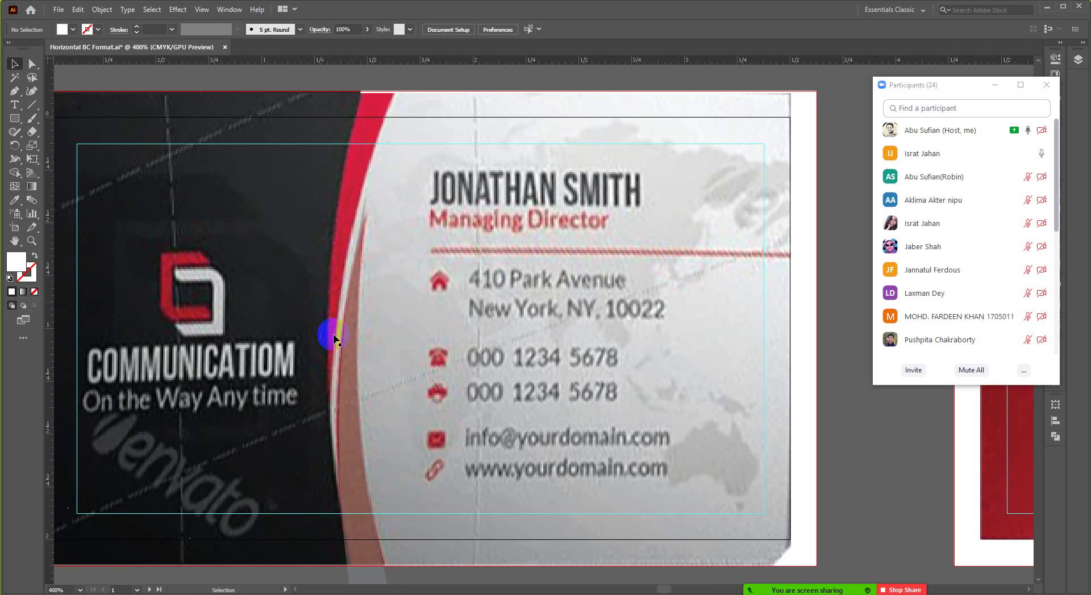
scroll(375, 217, down, 2)
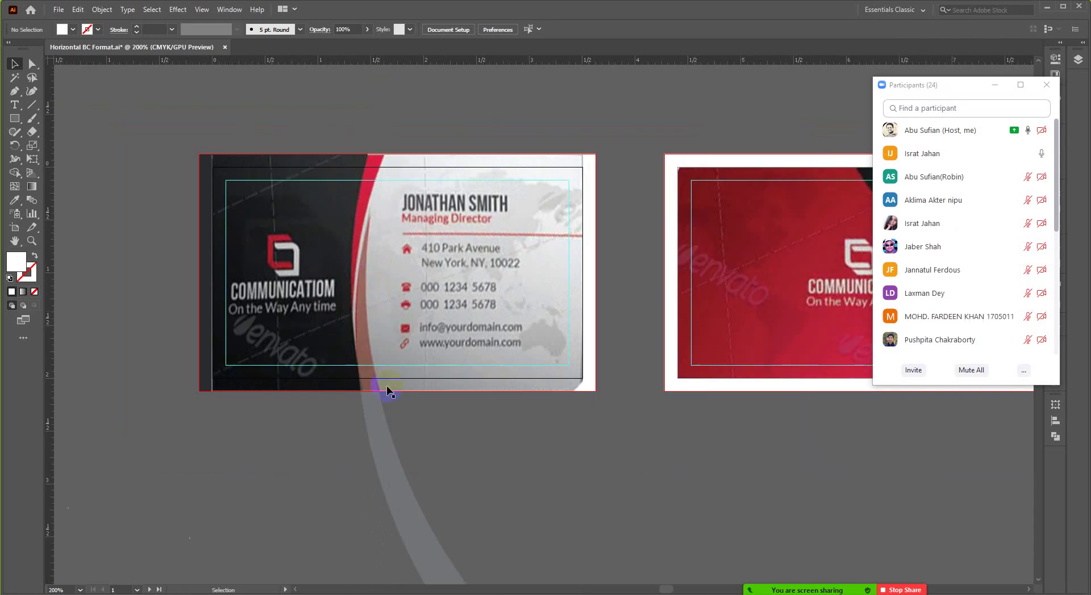
click(380, 427)
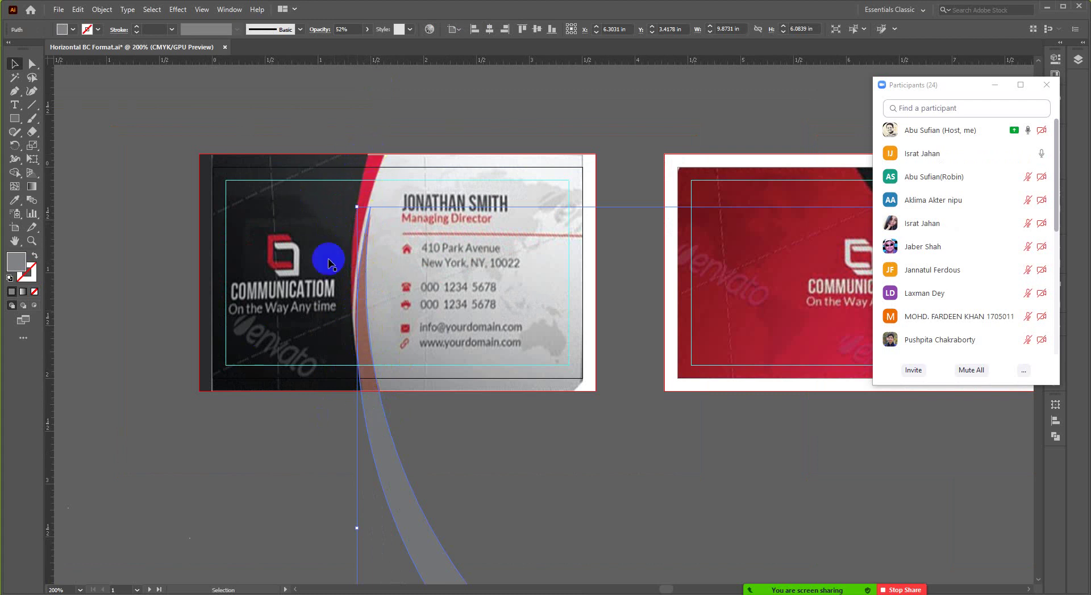
click(175, 190)
scroll(377, 188, up, 2)
scroll(375, 200, down, 1)
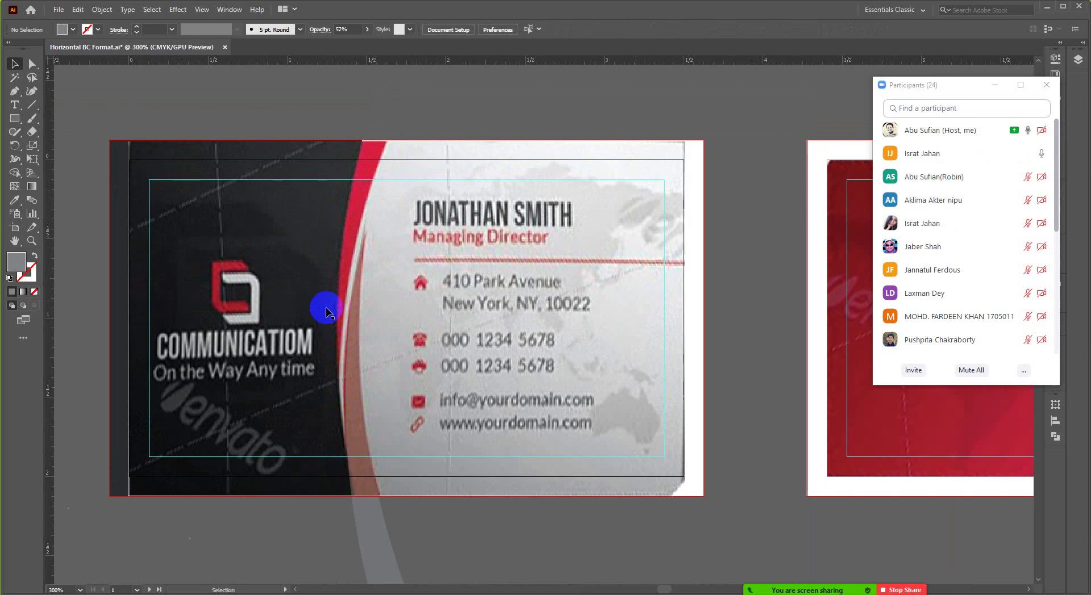
scroll(292, 158, down, 1)
scroll(291, 159, down, 1)
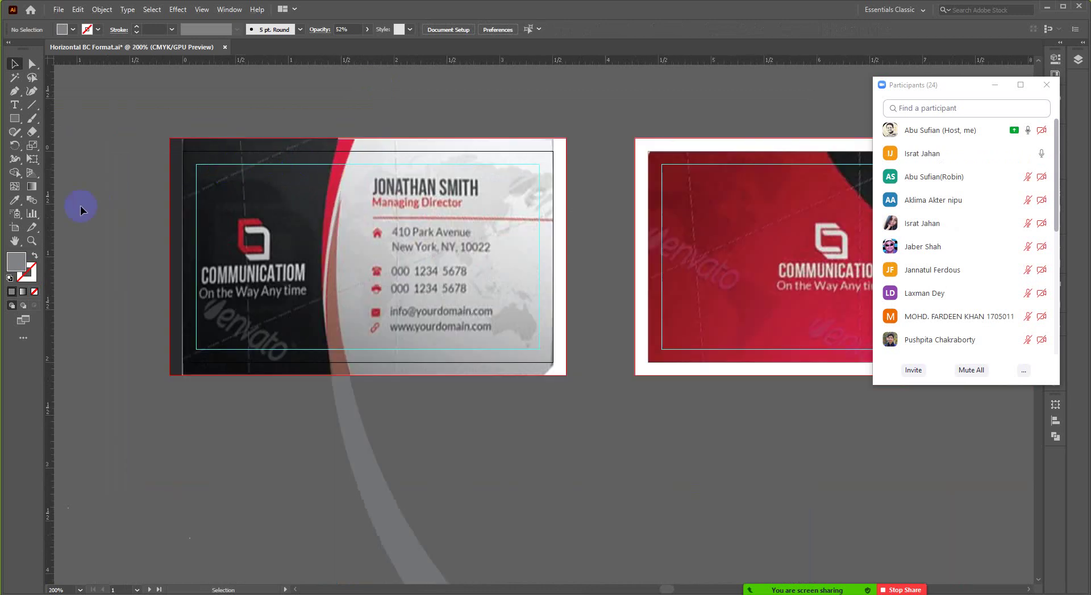
Draw a grey circle about 5.27 in across, starting over the contact side's stripes and extending over the second card.
drag(15, 123, 64, 151)
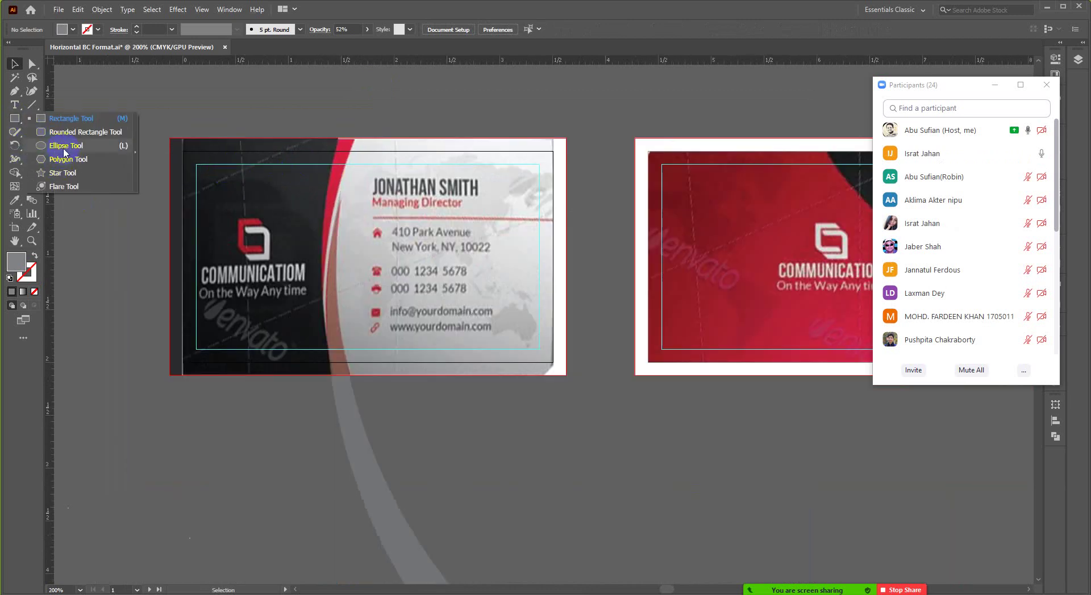
drag(139, 145, 140, 145)
drag(324, 91, 781, 470)
scroll(309, 171, up, 2)
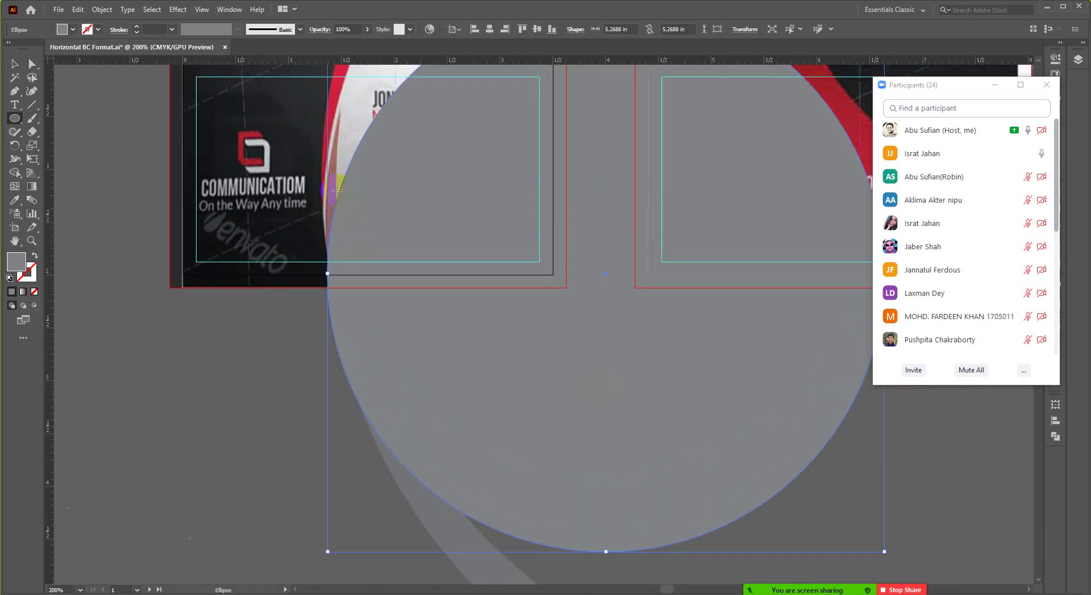
scroll(322, 180, up, 3)
Lower the new circle's opacity to 49% so the reference card shows through.
click(12, 64)
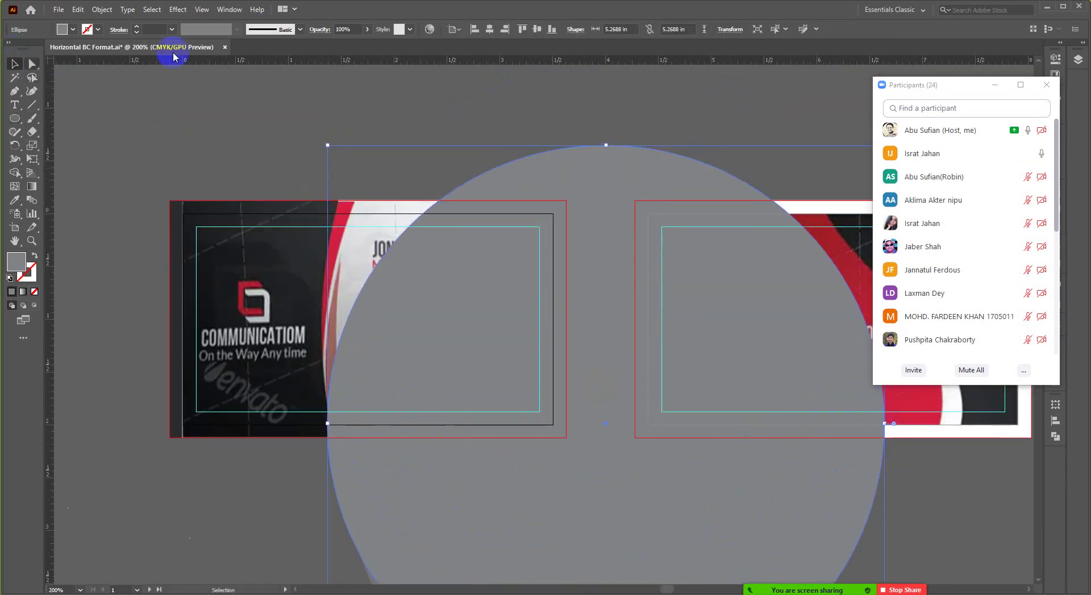
click(367, 29)
drag(364, 46, 341, 43)
click(335, 322)
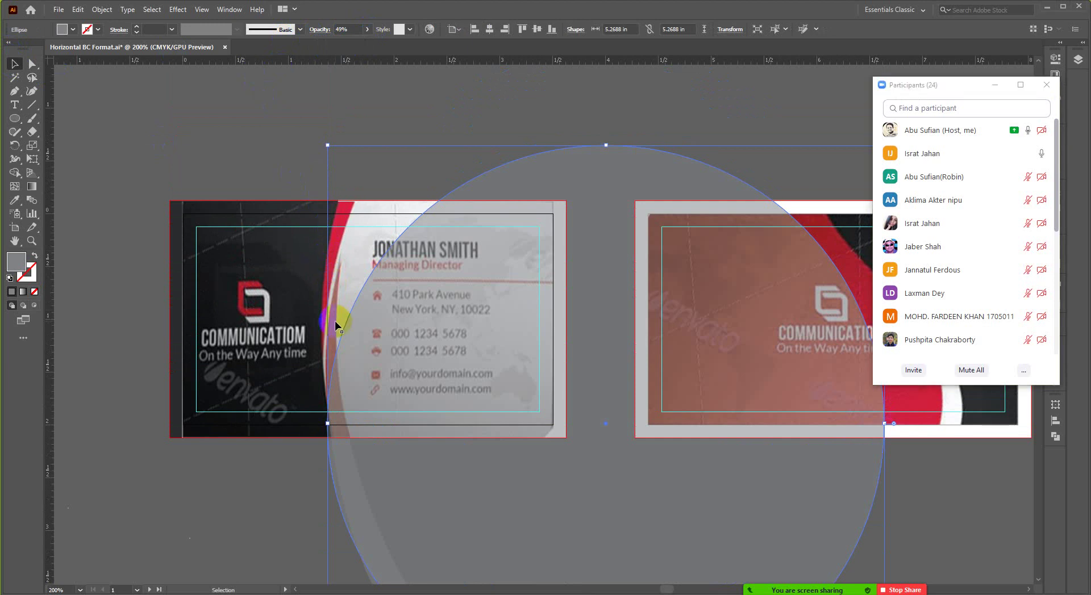
Recolor the grey crescent with the red sampled from the contact side's upper stripe.
click(332, 323)
scroll(318, 302, up, 2)
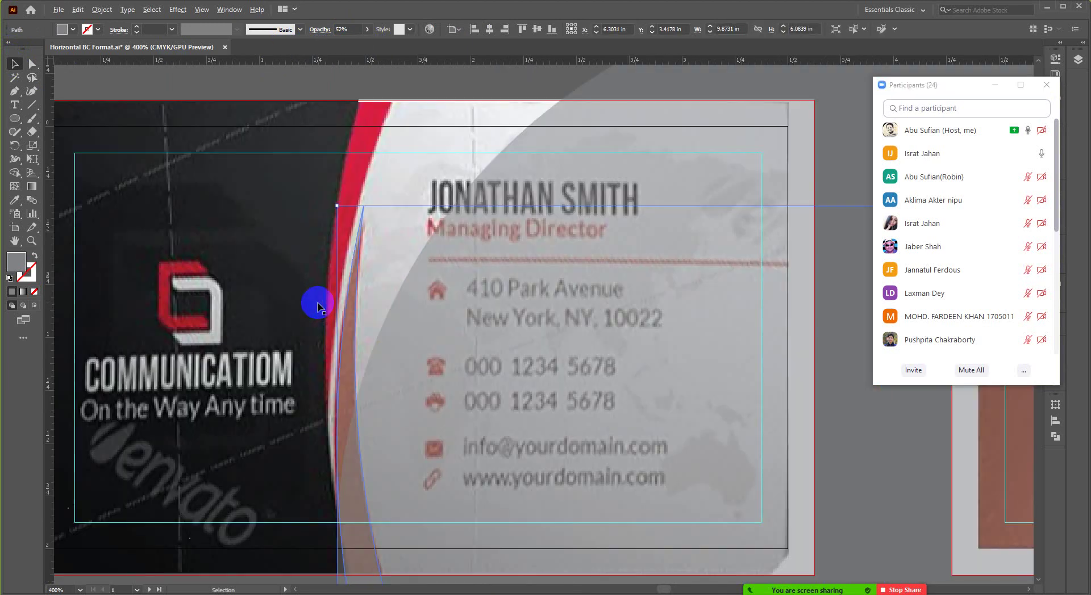
scroll(317, 302, down, 2)
key(i)
key(i)
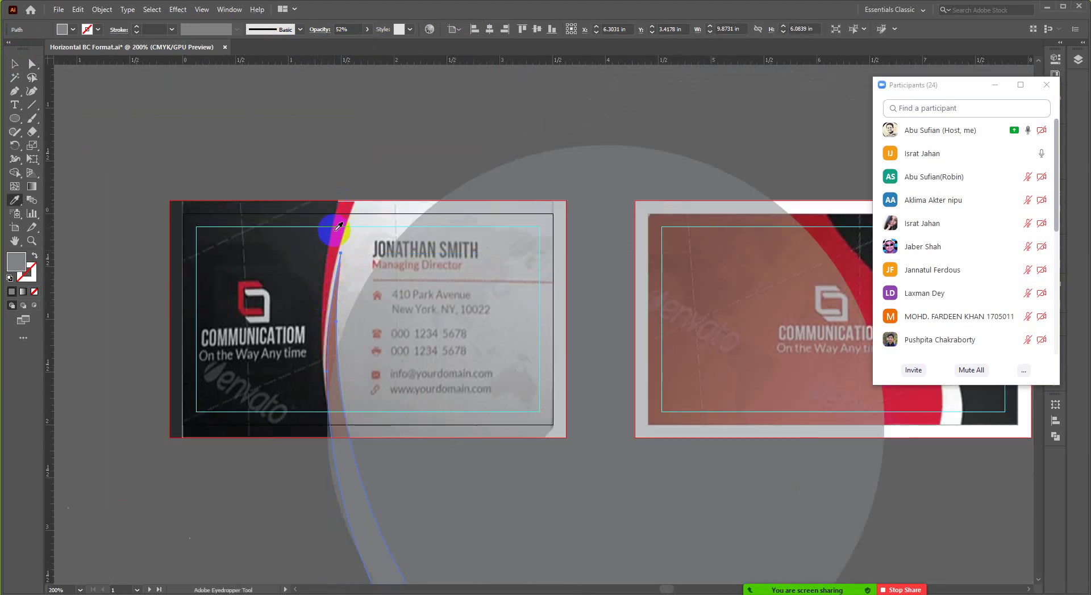
click(340, 235)
key(v)
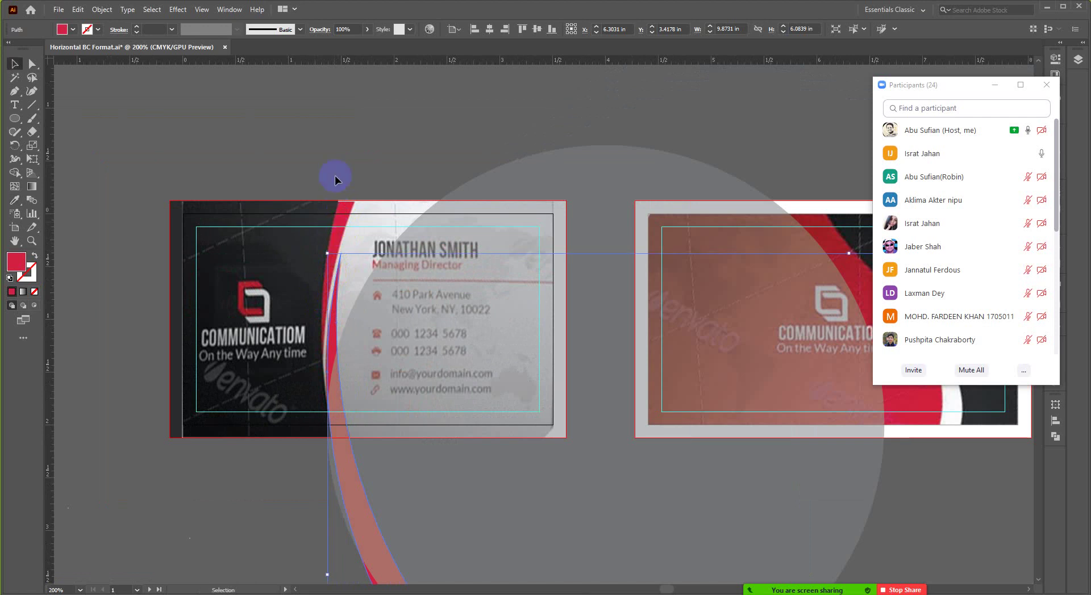
click(293, 105)
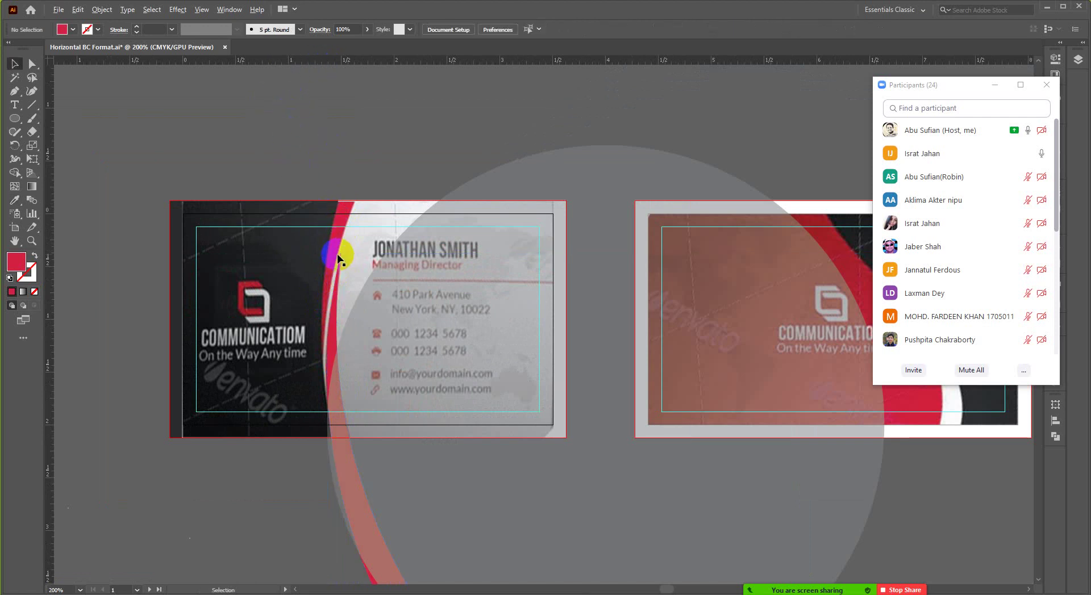
Move the translucent grey circle up so its edge runs along the contact side's upper red stripe.
scroll(341, 243, up, 2)
scroll(358, 231, down, 2)
click(471, 231)
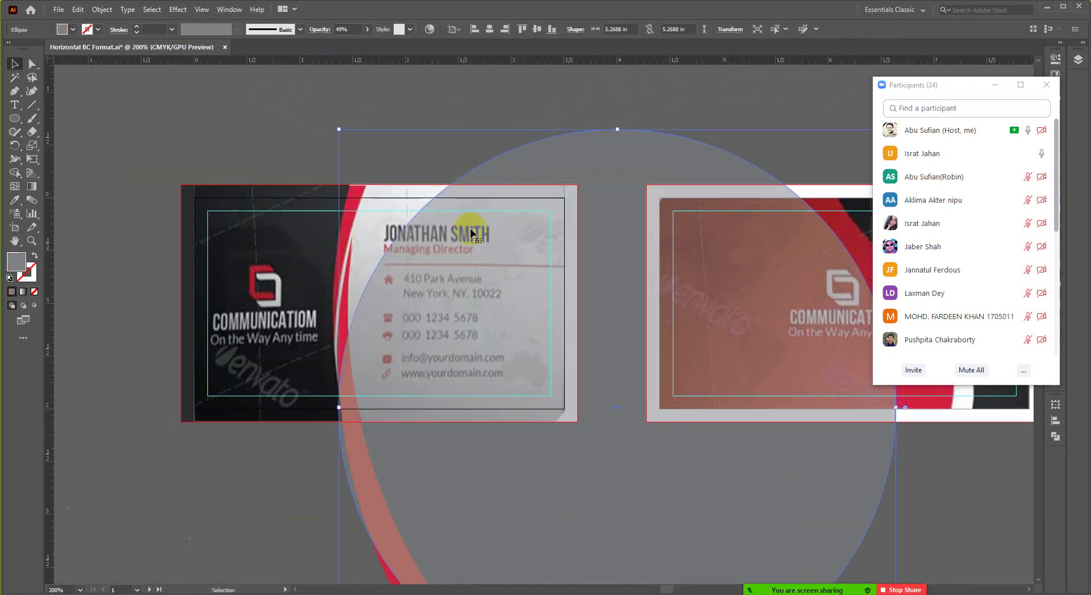
drag(418, 248, 414, 132)
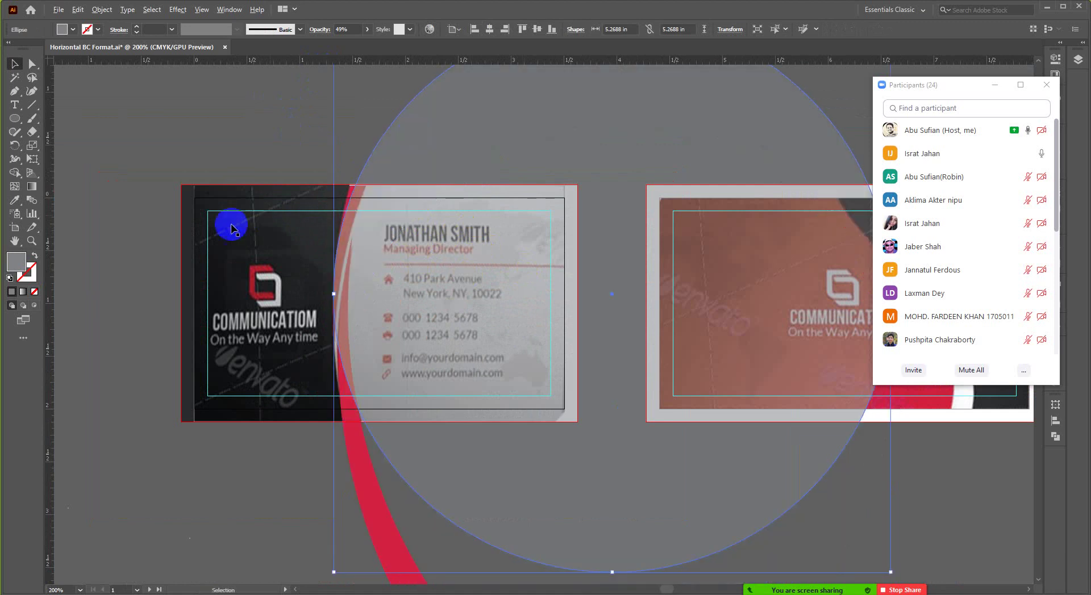
Enlarge the grey circle proportionally to about 8.6 in across and shift it back over the contact side's stripes.
scroll(238, 224, down, 2)
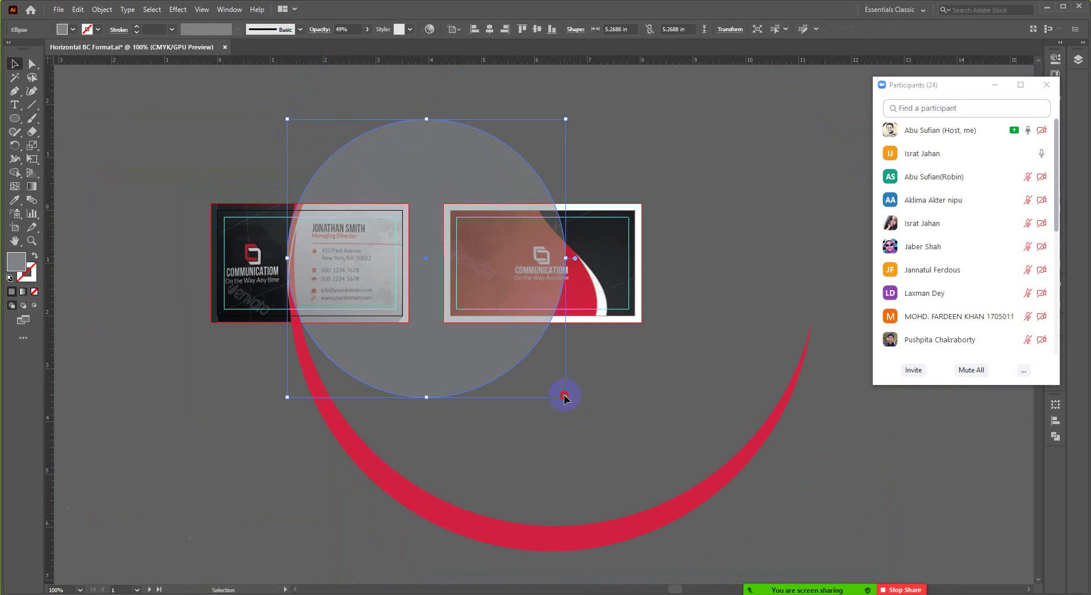
drag(566, 397, 612, 454)
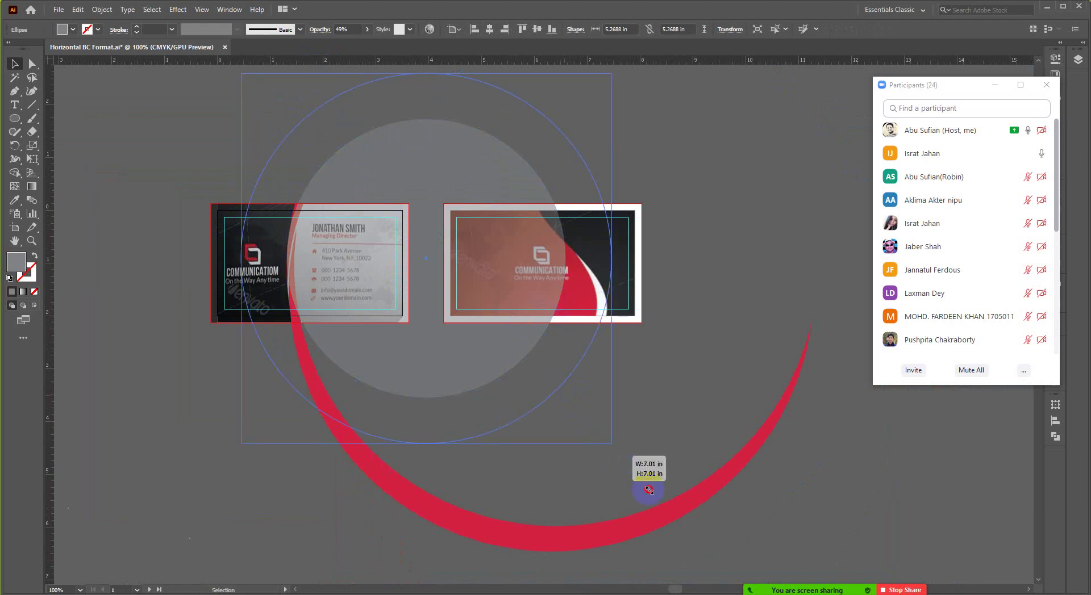
drag(649, 490, 579, 452)
drag(436, 397, 525, 429)
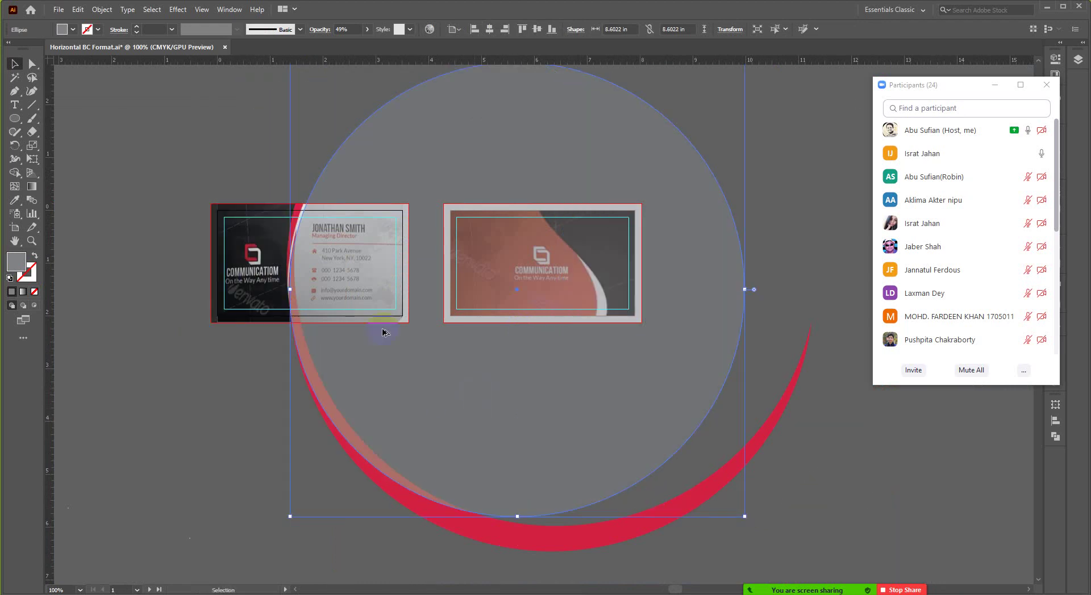
Align the enlarged circle's edge with the boundary between the black panel and the upper red stripe.
scroll(333, 253, up, 3)
scroll(230, 261, up, 4)
drag(248, 247, 237, 202)
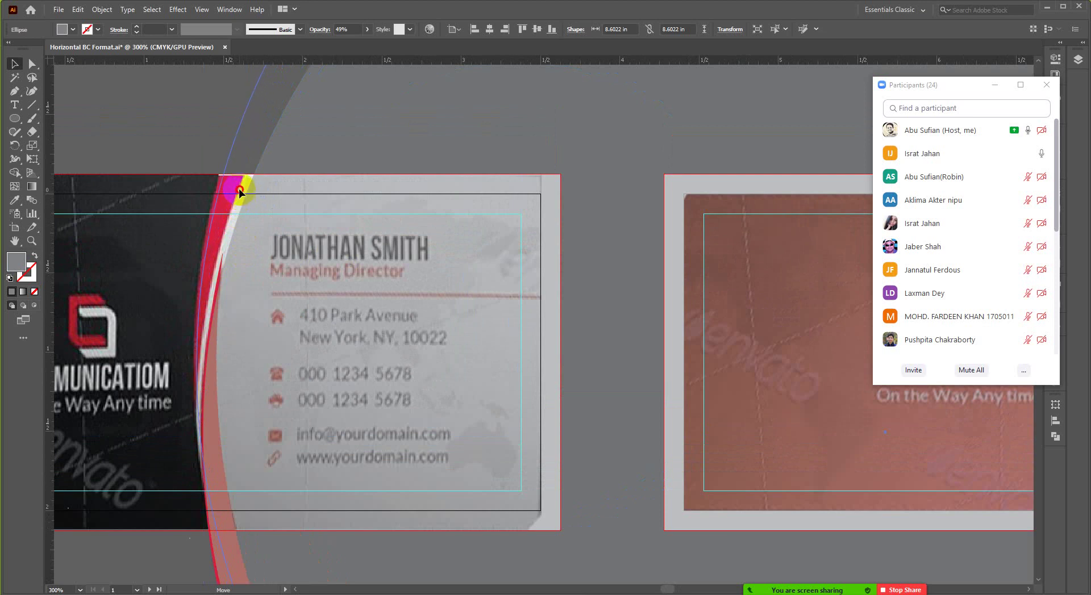
drag(240, 189, 239, 190)
scroll(188, 239, up, 1)
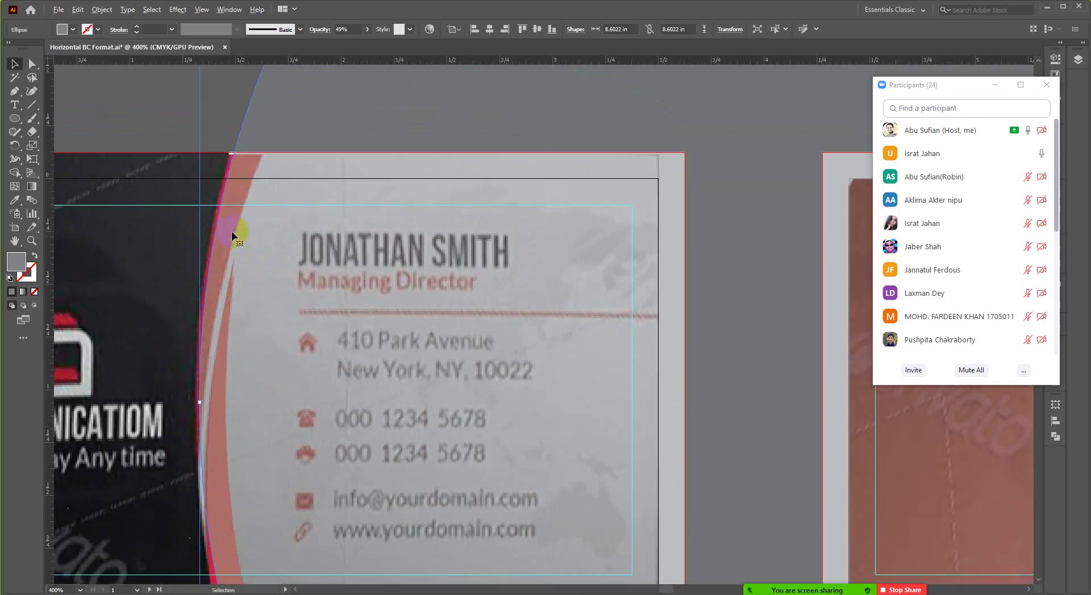
drag(234, 230, 231, 231)
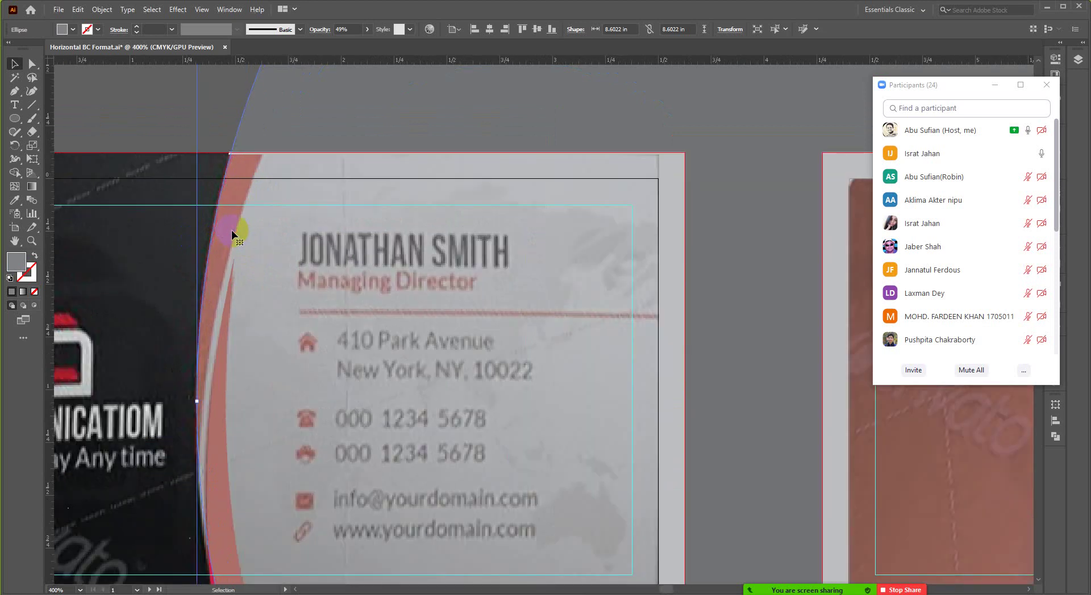
Copy the aligned grey circle and paste the duplicate in front at the same position.
scroll(232, 251, down, 1)
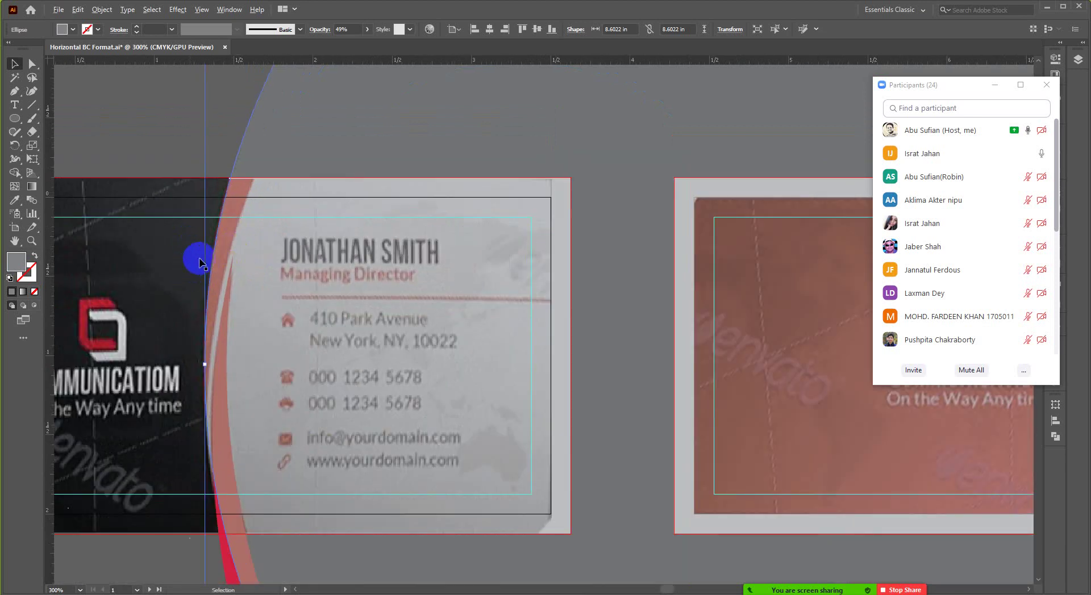
scroll(199, 258, up, 2)
scroll(209, 418, down, 2)
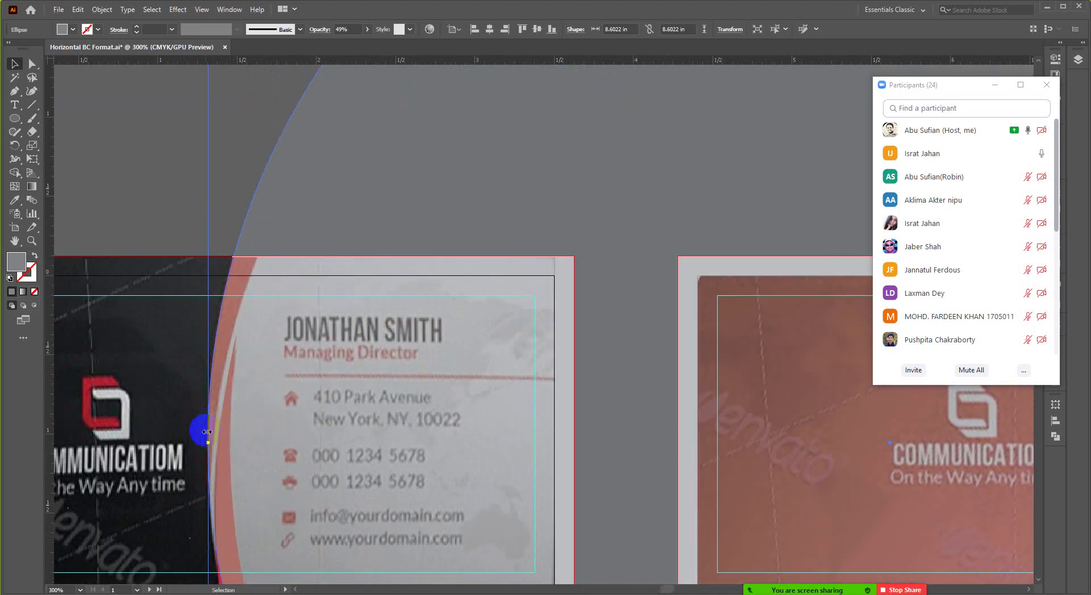
scroll(196, 372, down, 2)
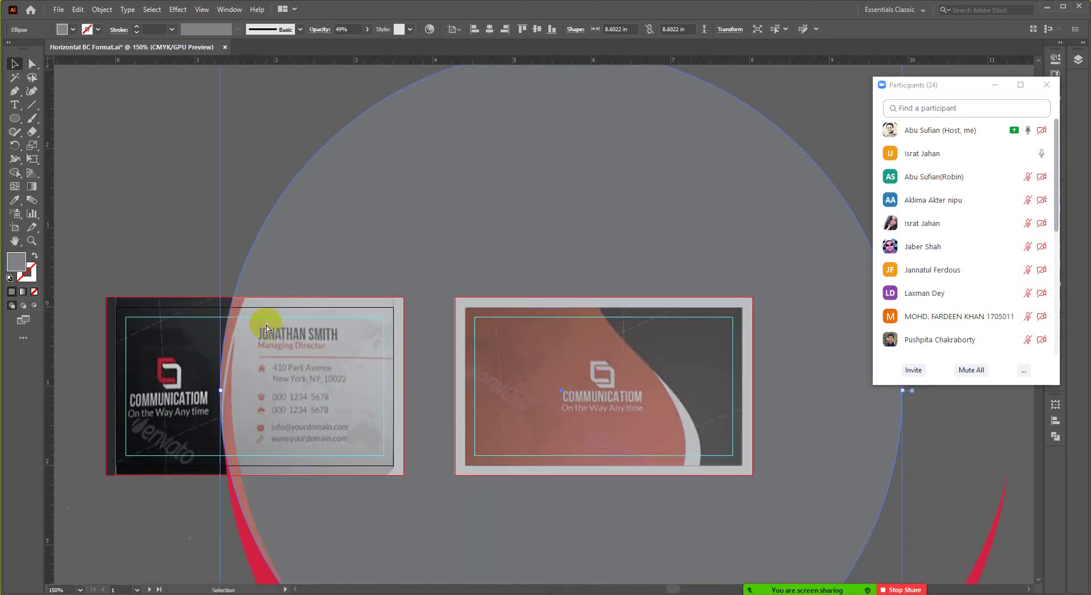
key(ctrl)
key(ctrl+f)
click(195, 248)
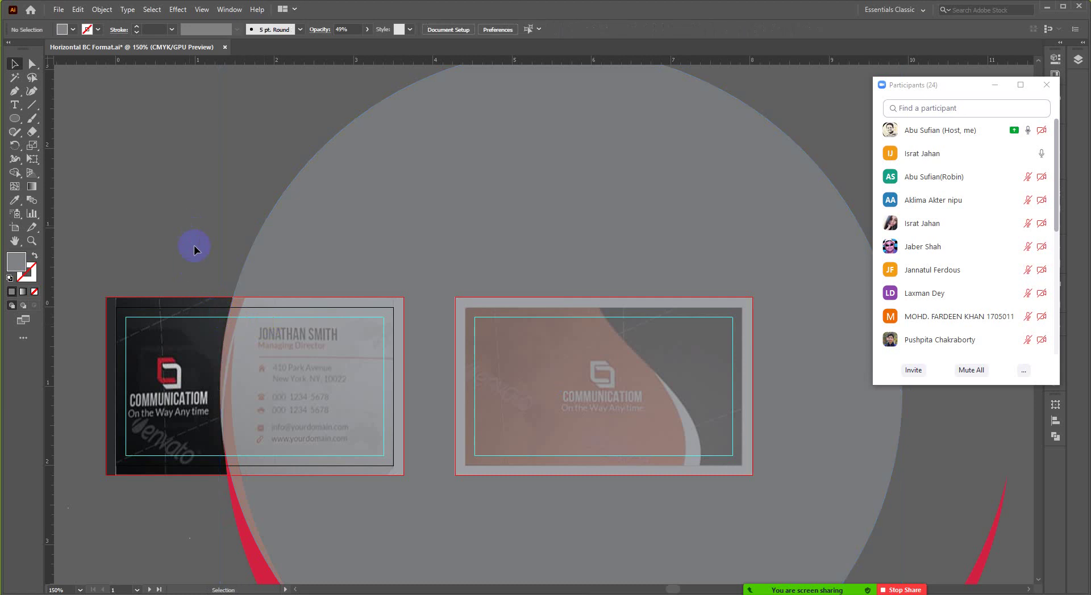
Move the front circle down so its edge follows the inner edge of the upper red stripe.
scroll(243, 332, up, 2)
drag(243, 336, 247, 393)
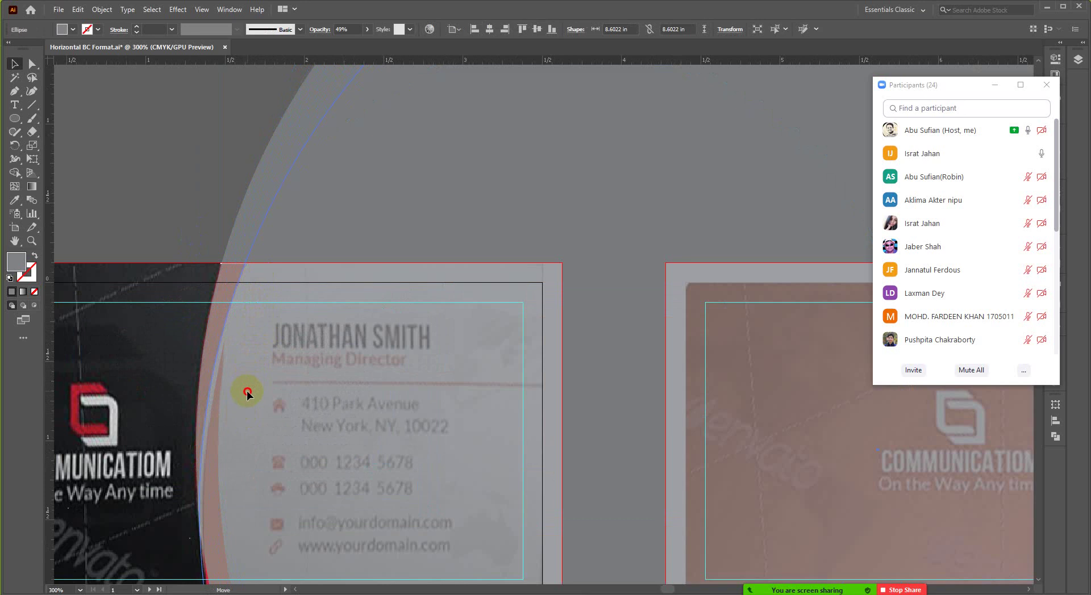
drag(247, 392, 247, 391)
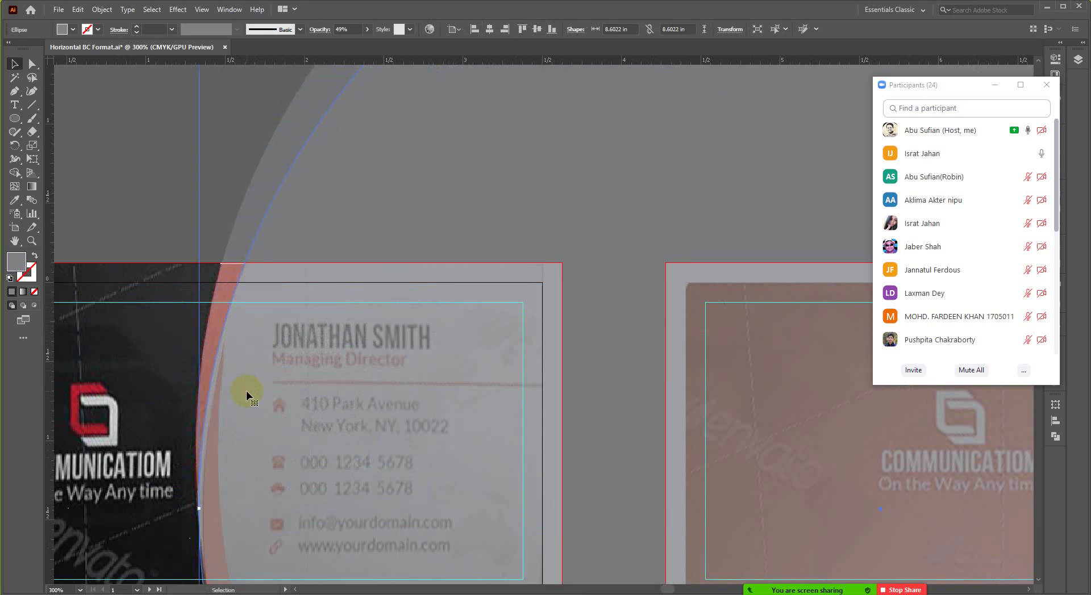
Split the two overlapping grey circles with the Shape Builder tool so the upper crescent becomes its own shape.
scroll(247, 391, down, 1)
scroll(193, 443, up, 2)
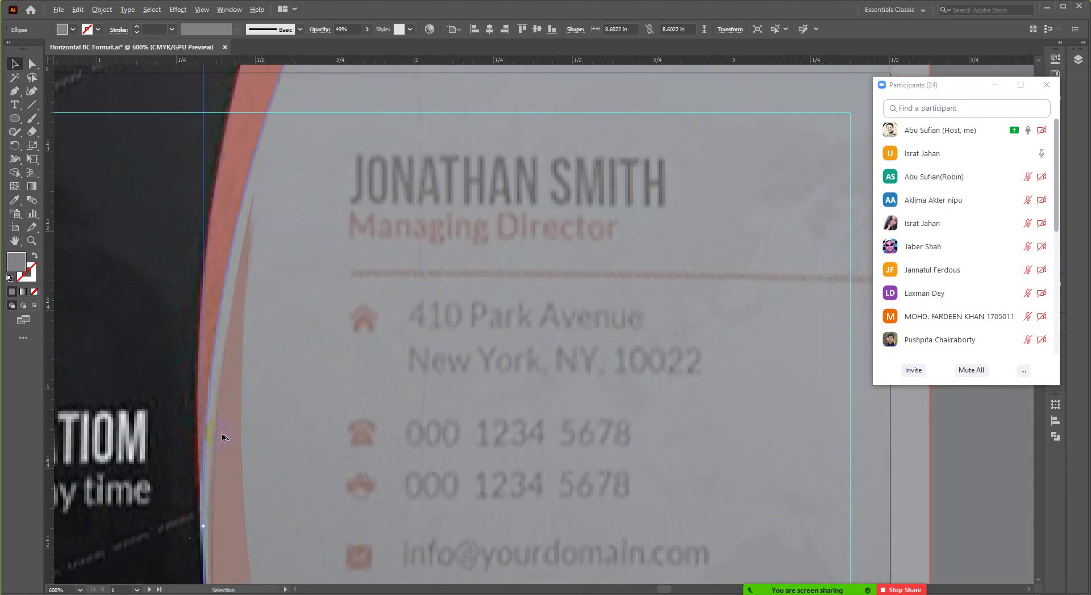
scroll(222, 437, down, 2)
scroll(250, 209, down, 1)
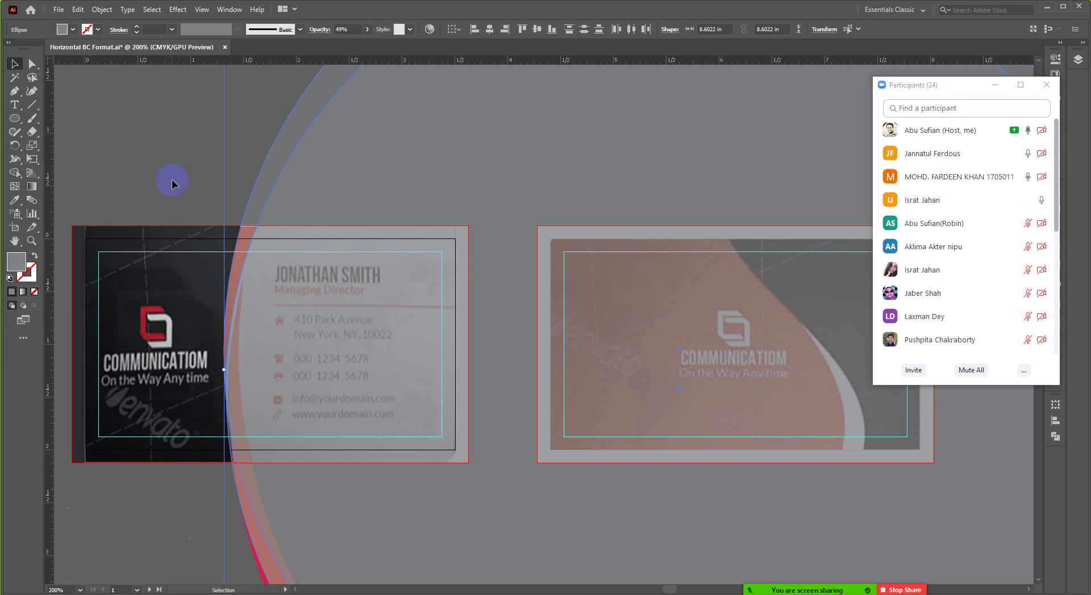
drag(202, 284, 288, 278)
scroll(288, 278, down, 2)
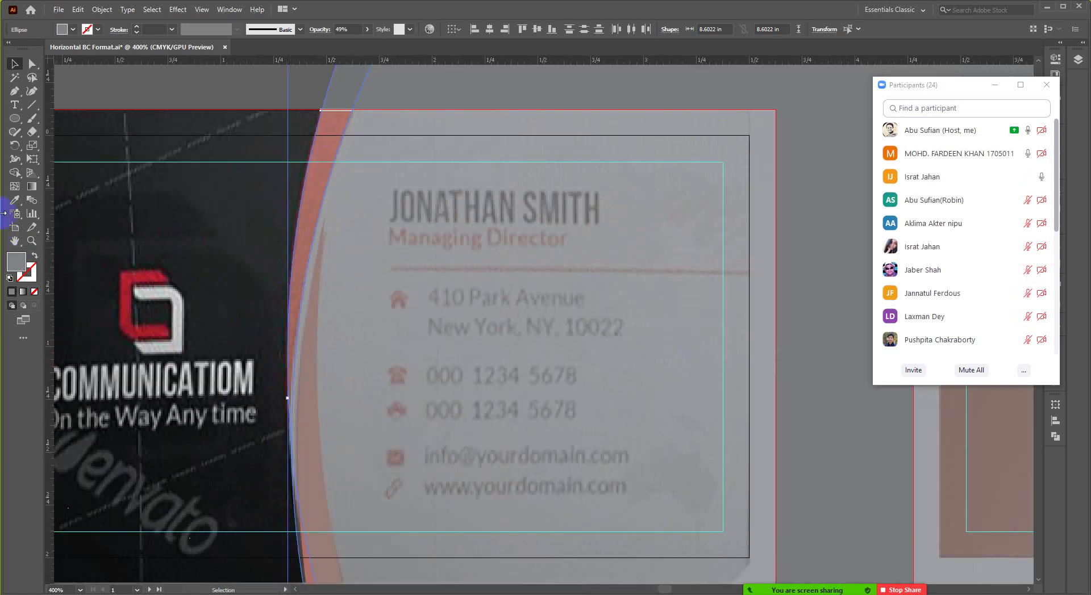
click(15, 173)
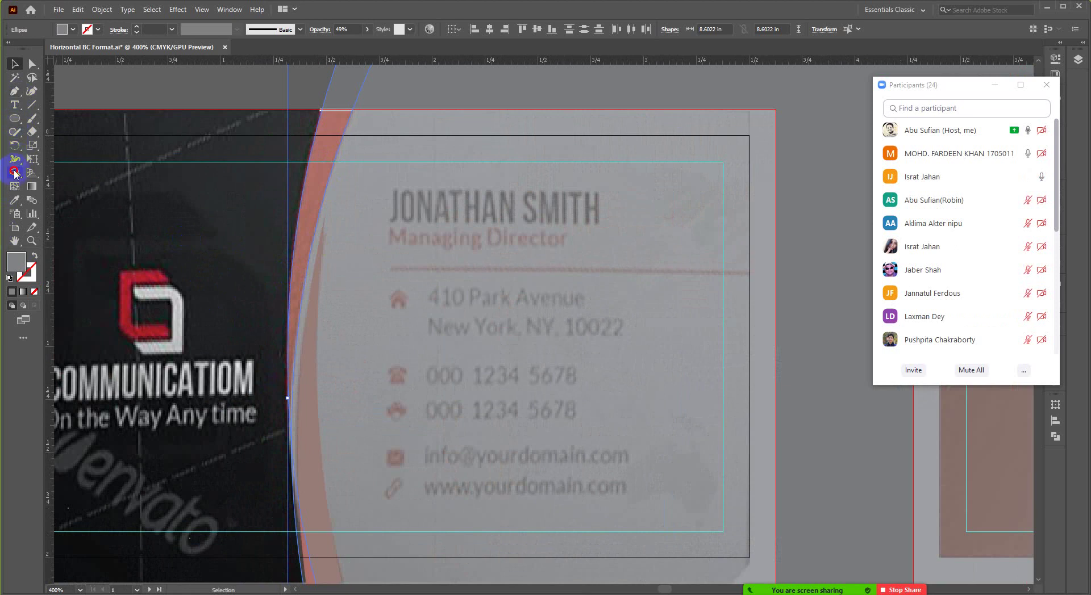
click(316, 173)
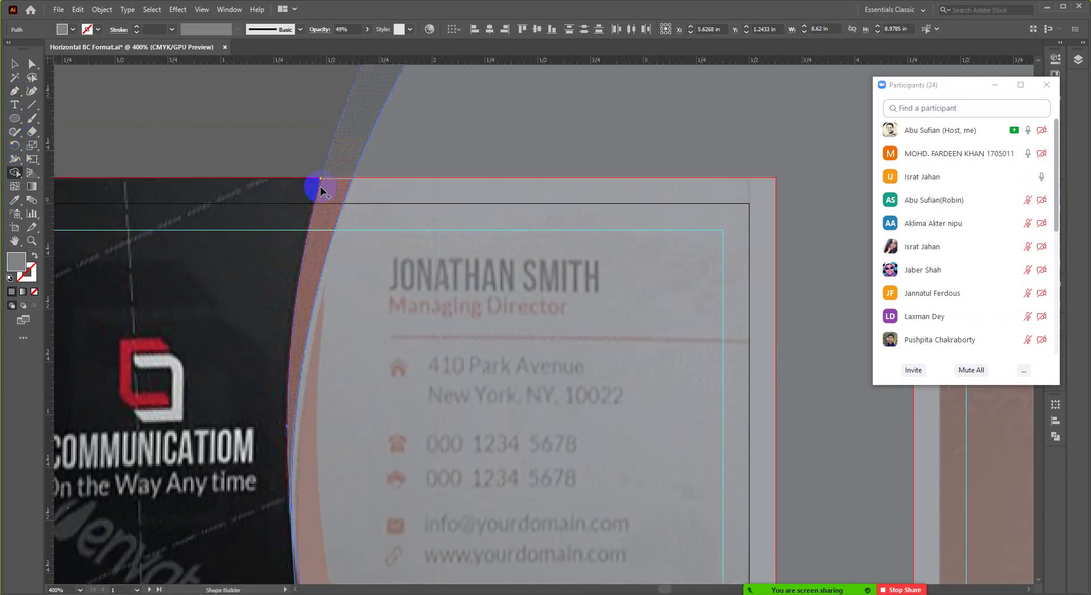
scroll(316, 187, up, 3)
key(v)
click(524, 171)
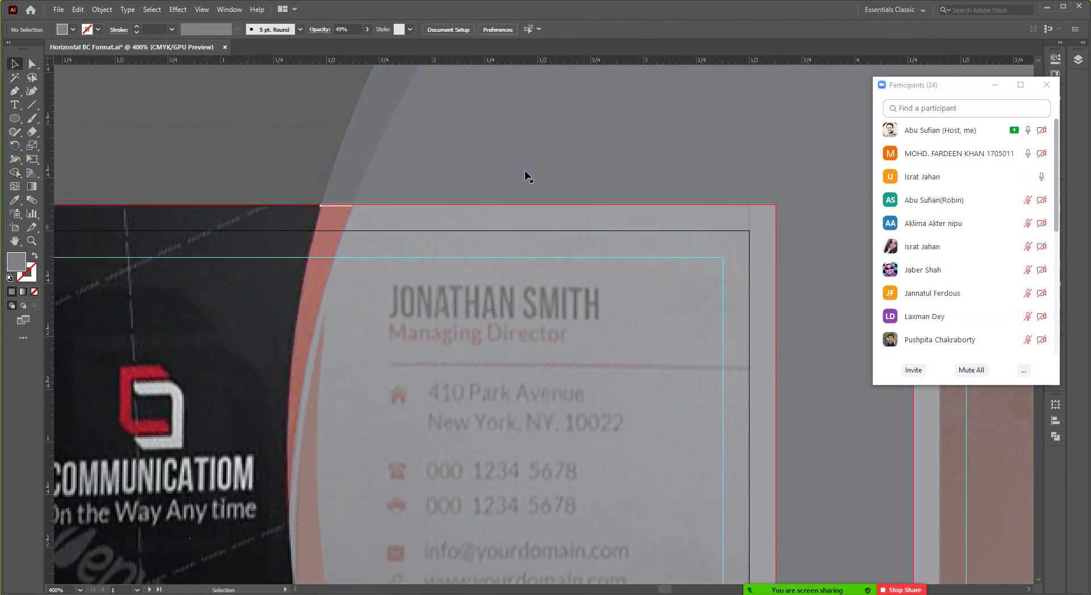
Delete the leftover inner overlap of the two circles, keeping only the upper grey crescent.
key(Delete)
scroll(441, 224, down, 3)
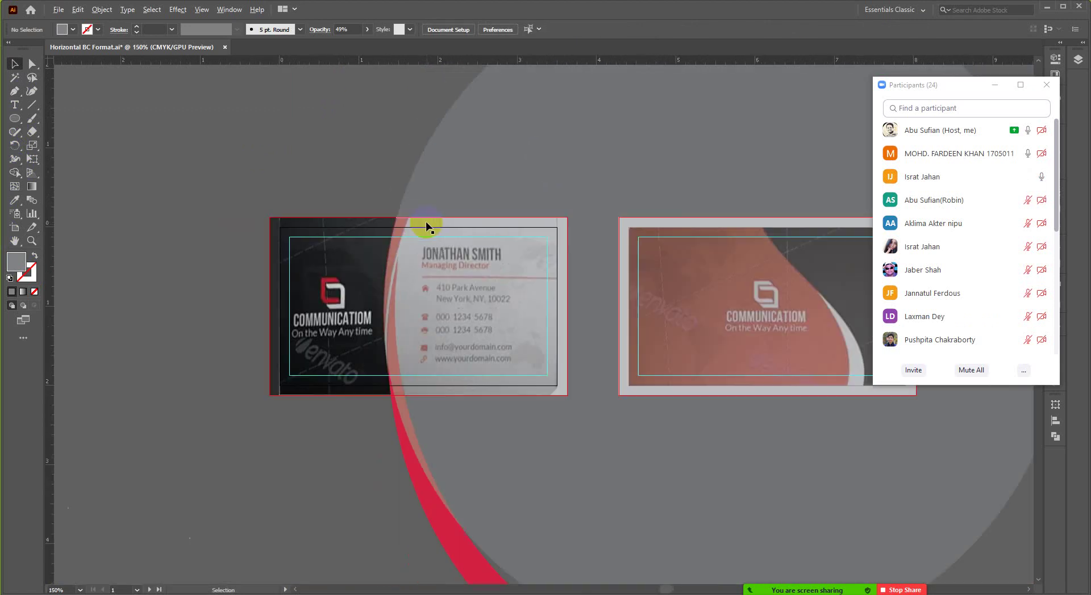
click(495, 190)
scroll(463, 228, down, 2)
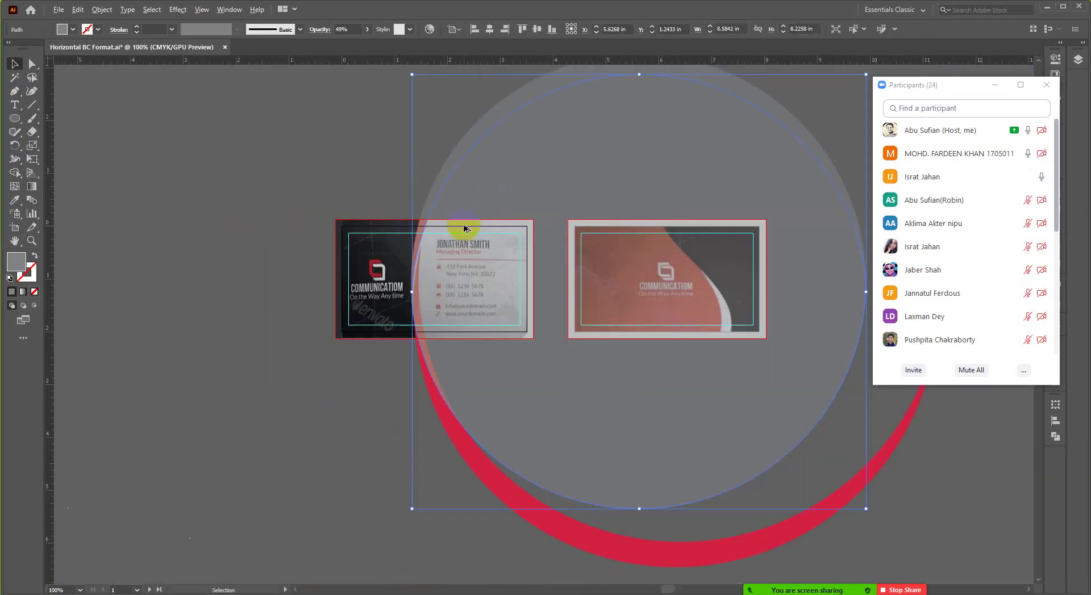
click(513, 247)
scroll(504, 224, up, 2)
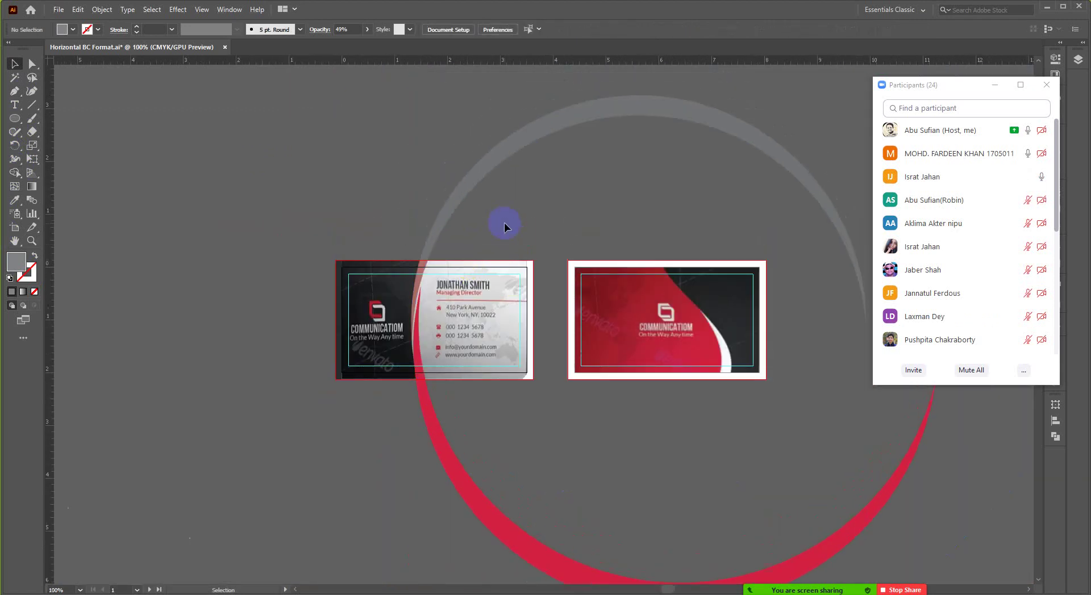
Recolor the upper grey crescent by sampling the lower crescent's solid red with the Eyedropper.
scroll(438, 240, up, 2)
click(423, 238)
key(i)
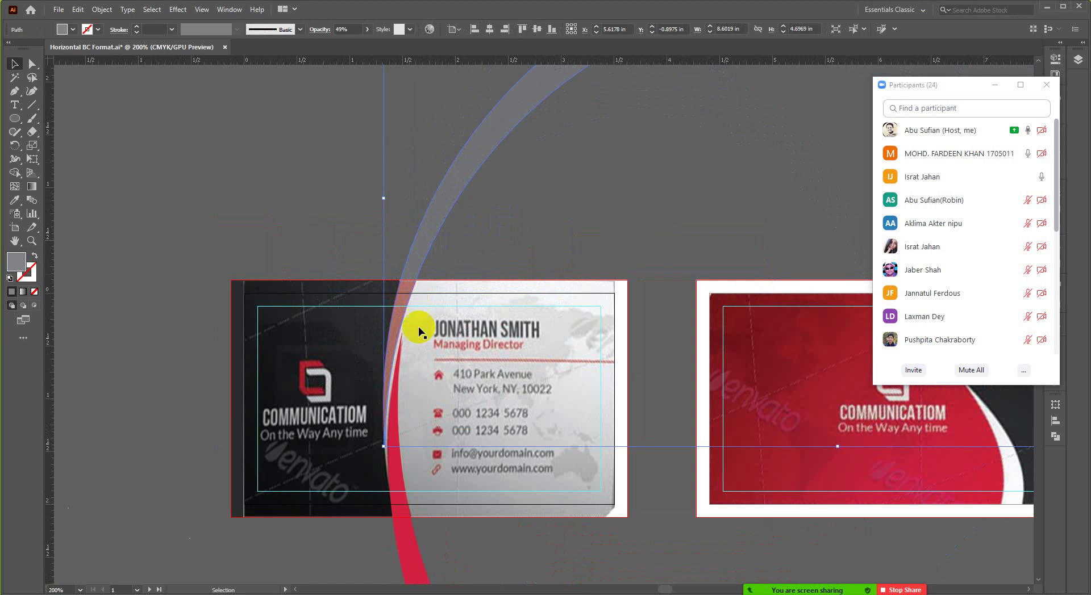
click(410, 552)
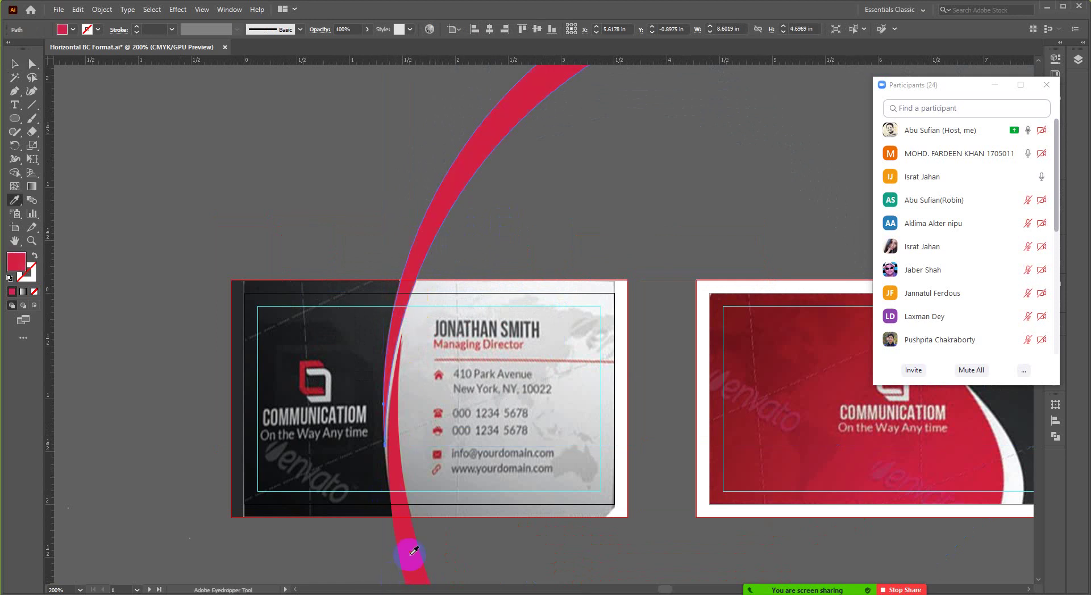
key(v)
click(195, 170)
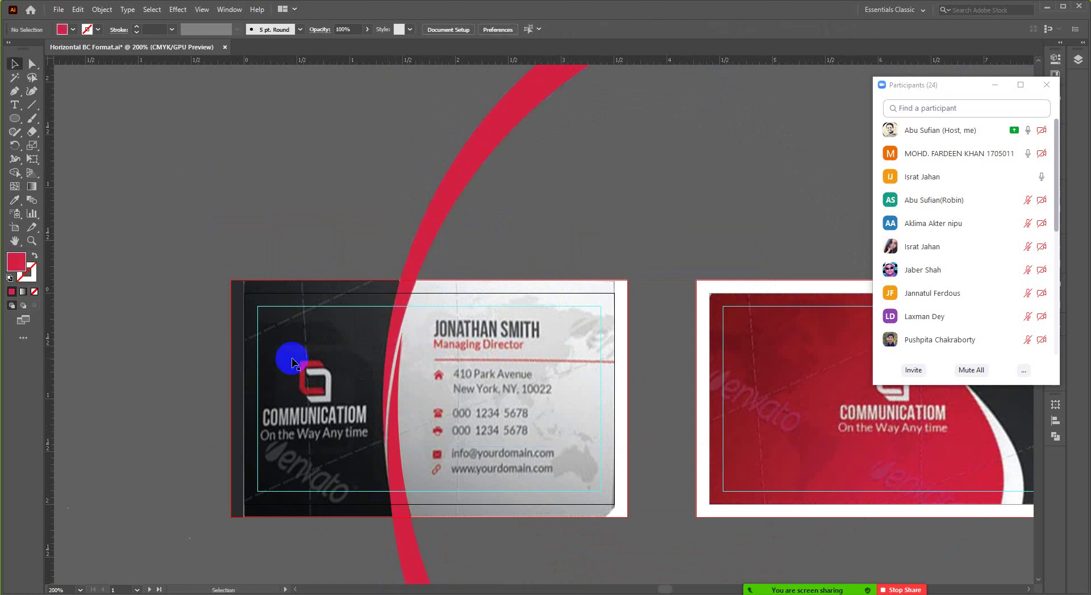
Hide the contact side's reference image and examine how both red crescents meet the black panel's edge.
click(293, 363)
key(Delete)
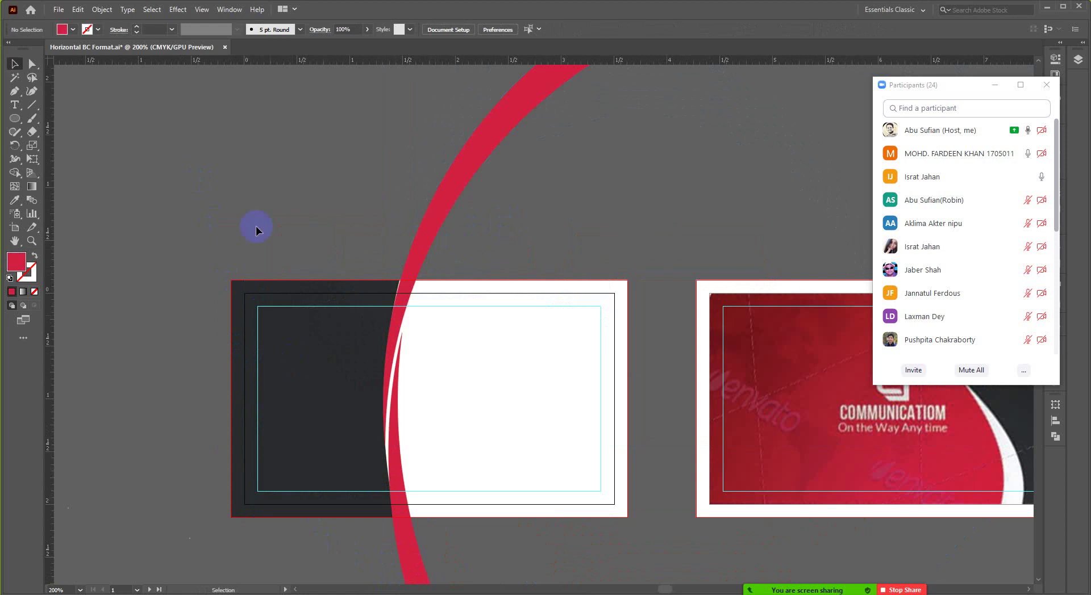
scroll(381, 271, down, 3)
scroll(381, 271, up, 4)
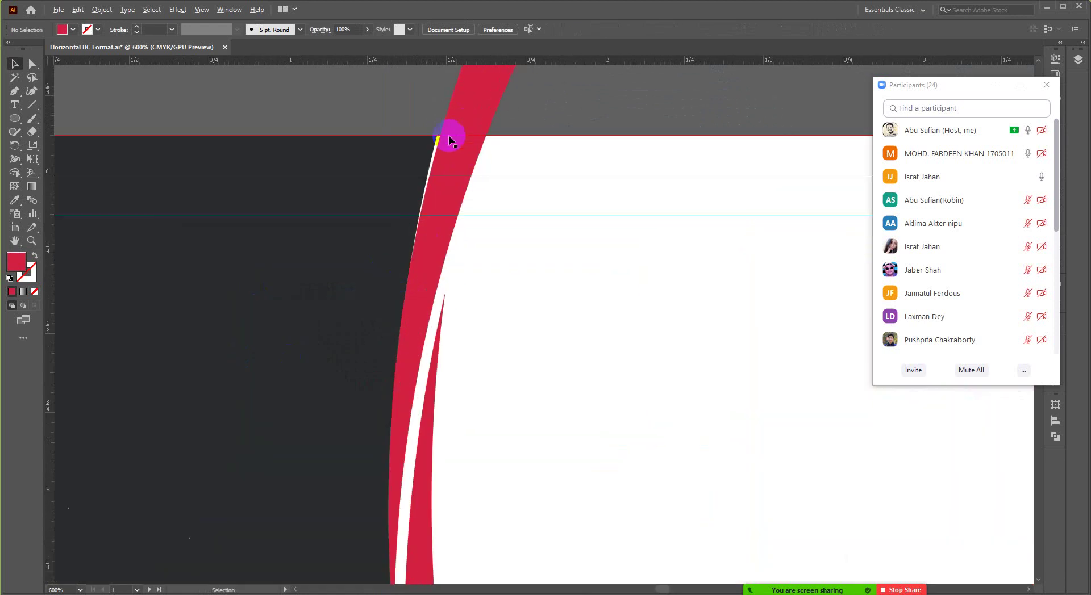
scroll(429, 161, up, 1)
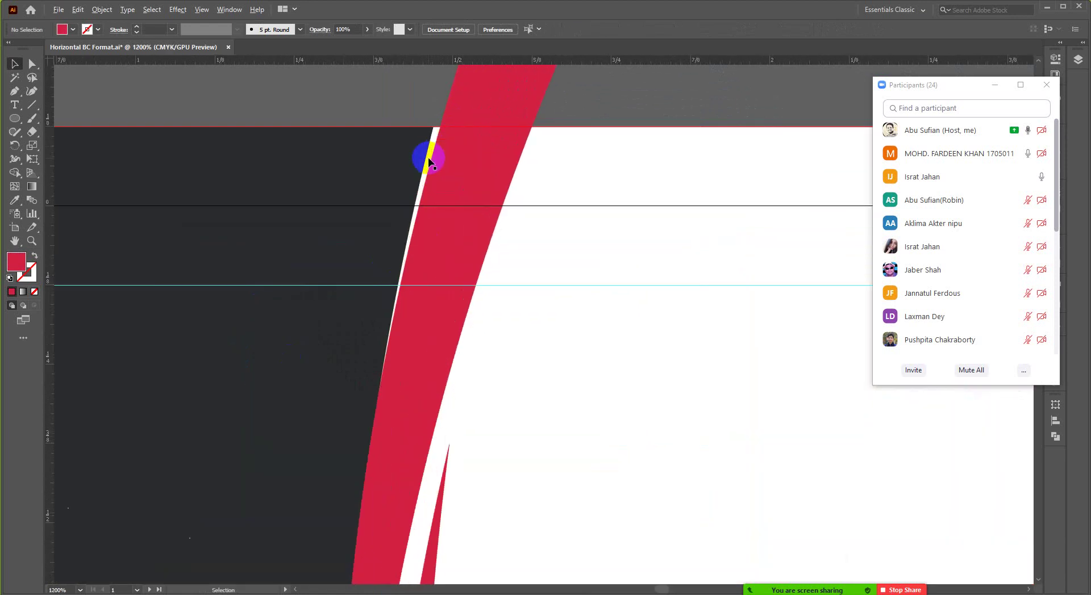
scroll(429, 161, down, 4)
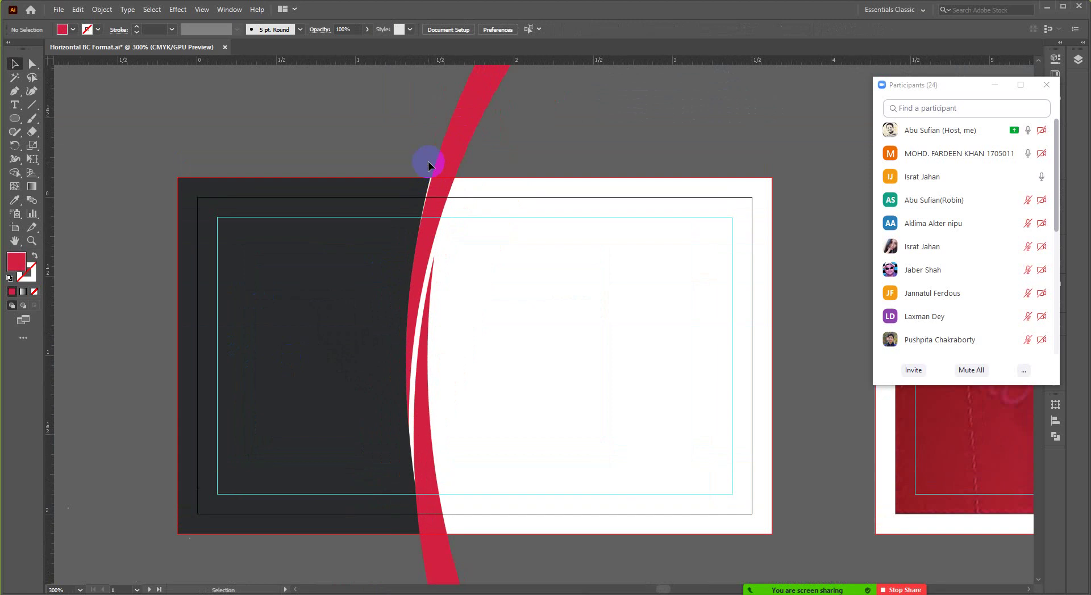
scroll(429, 166, up, 2)
click(440, 217)
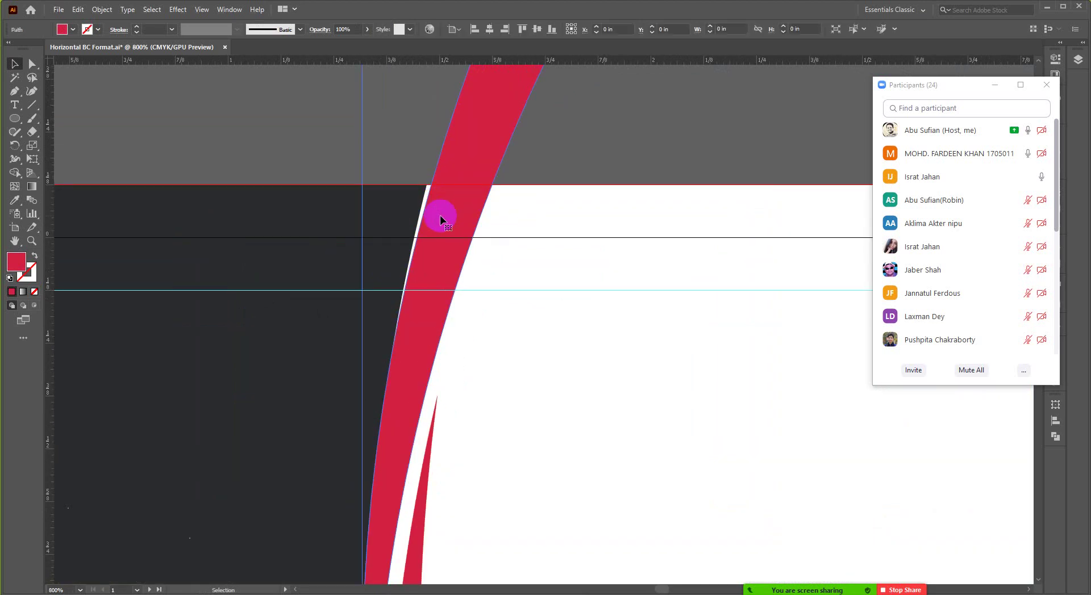
scroll(440, 217, down, 1)
scroll(439, 216, down, 1)
scroll(438, 214, up, 1)
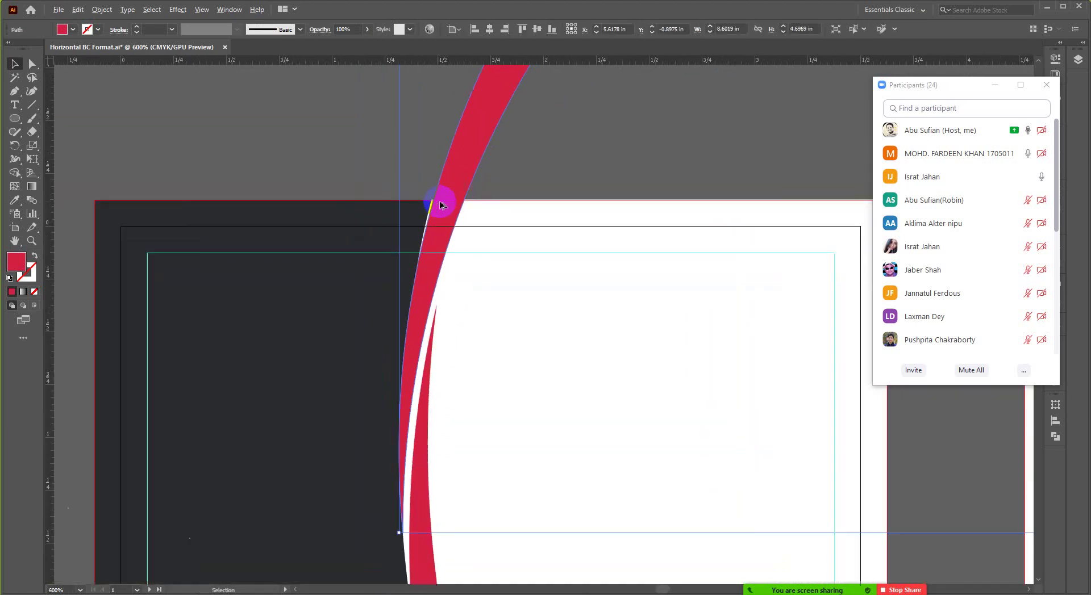
scroll(439, 215, down, 2)
scroll(449, 307, up, 3)
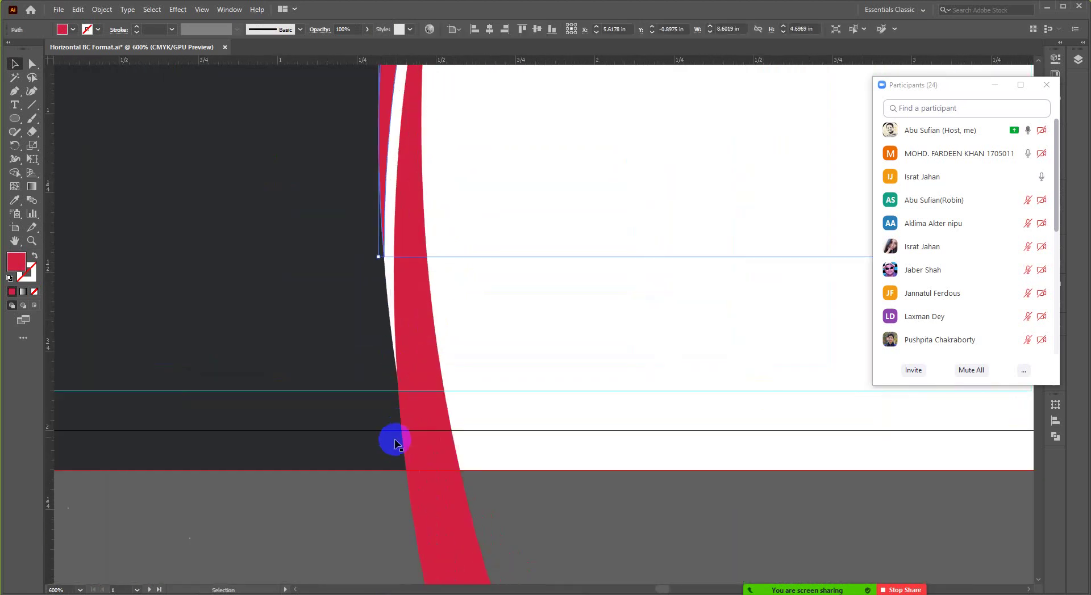
click(416, 449)
scroll(413, 432, down, 4)
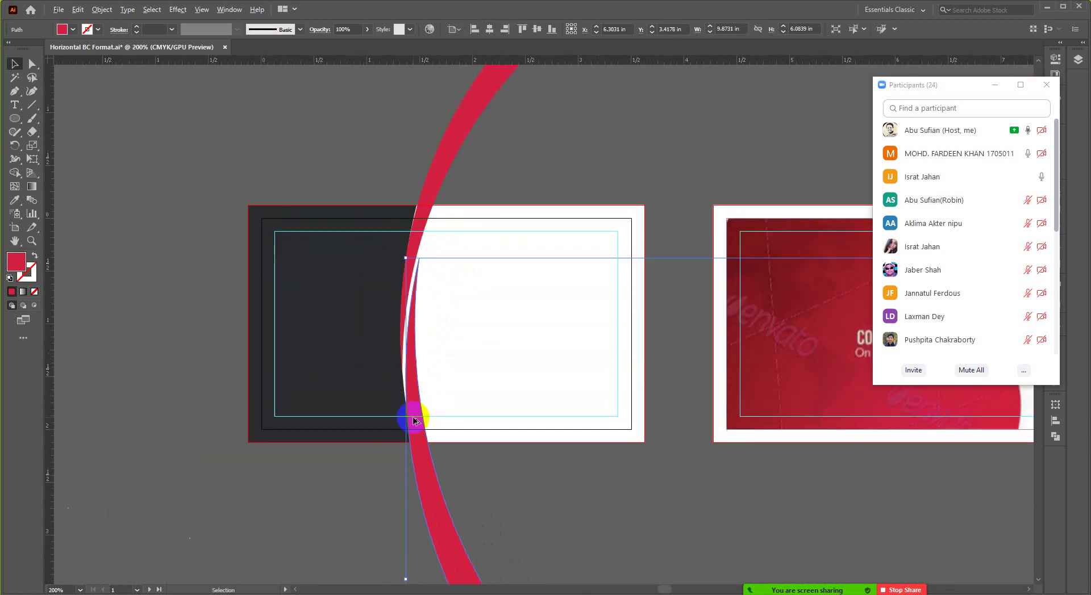
Show the hidden reference image again and move it clear of the artwork, to the left of the contact side.
key(ctrl+alt+3)
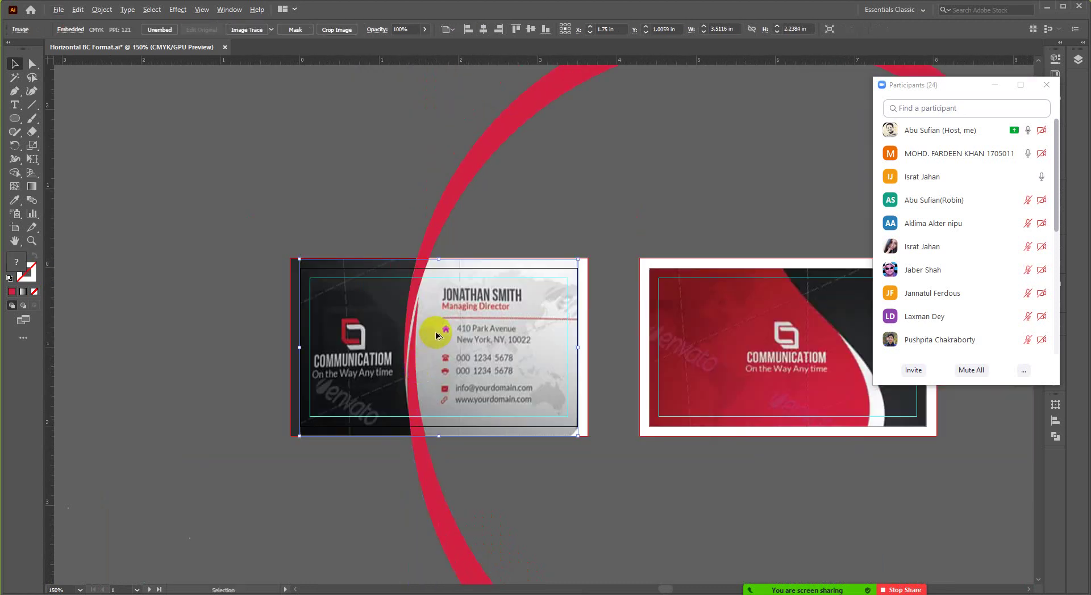
scroll(438, 333, down, 1)
click(270, 260)
drag(378, 328, 153, 322)
scroll(261, 350, up, 1)
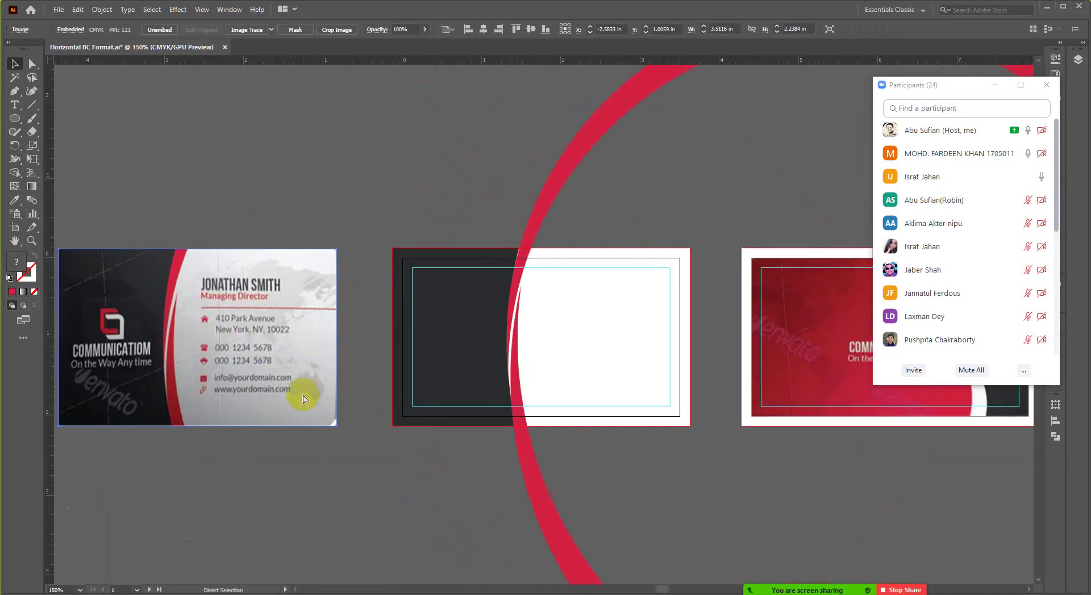
click(367, 511)
Select the upper red crescent's path for point editing and examine the white gap between it and the black panel.
scroll(524, 438, up, 3)
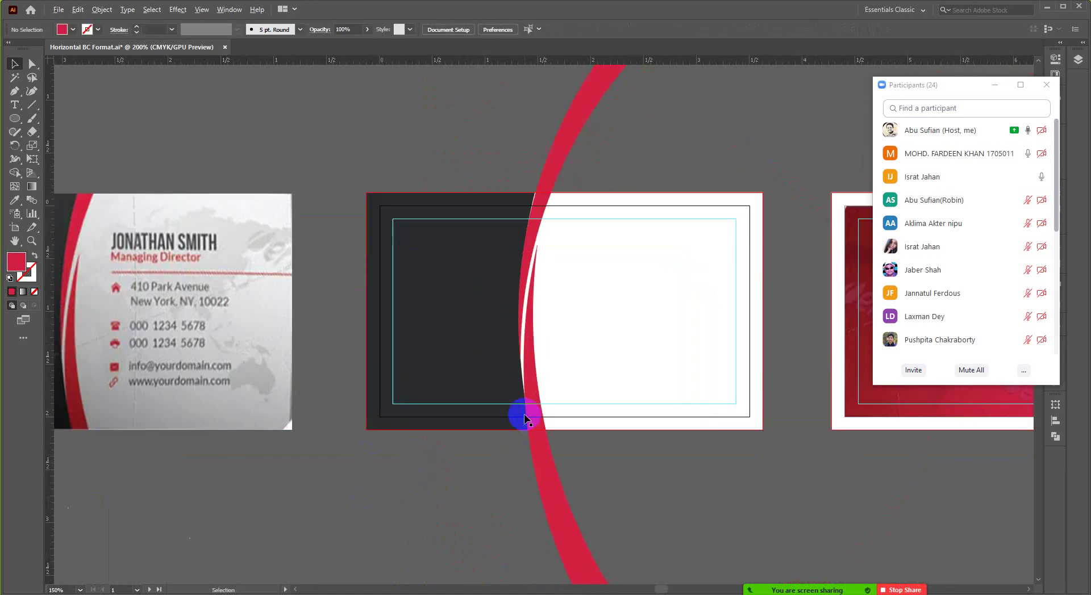
scroll(538, 433, down, 2)
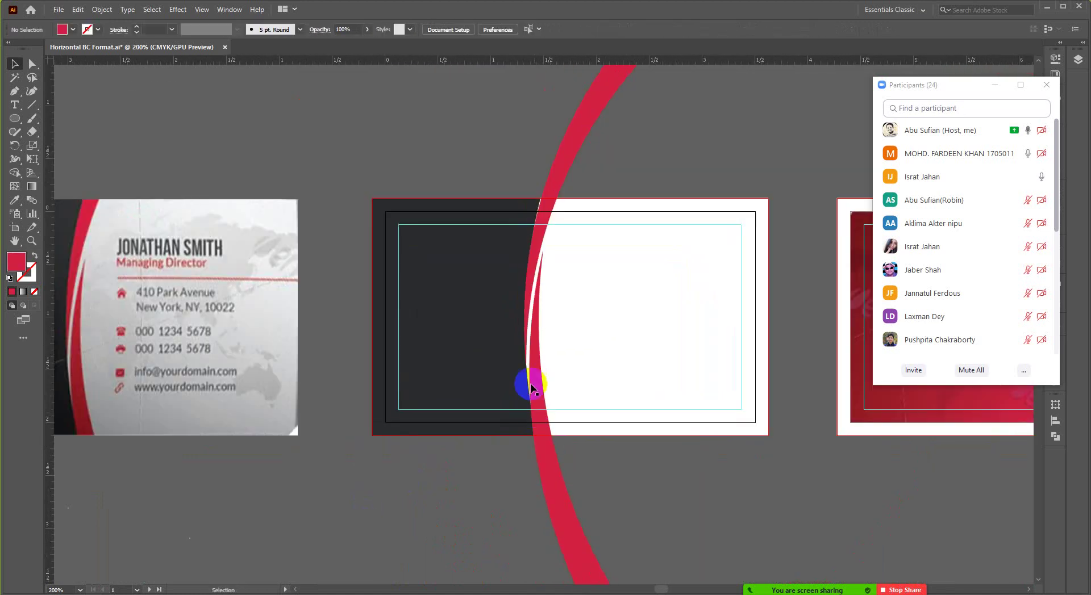
scroll(526, 377, up, 1)
scroll(493, 203, up, 4)
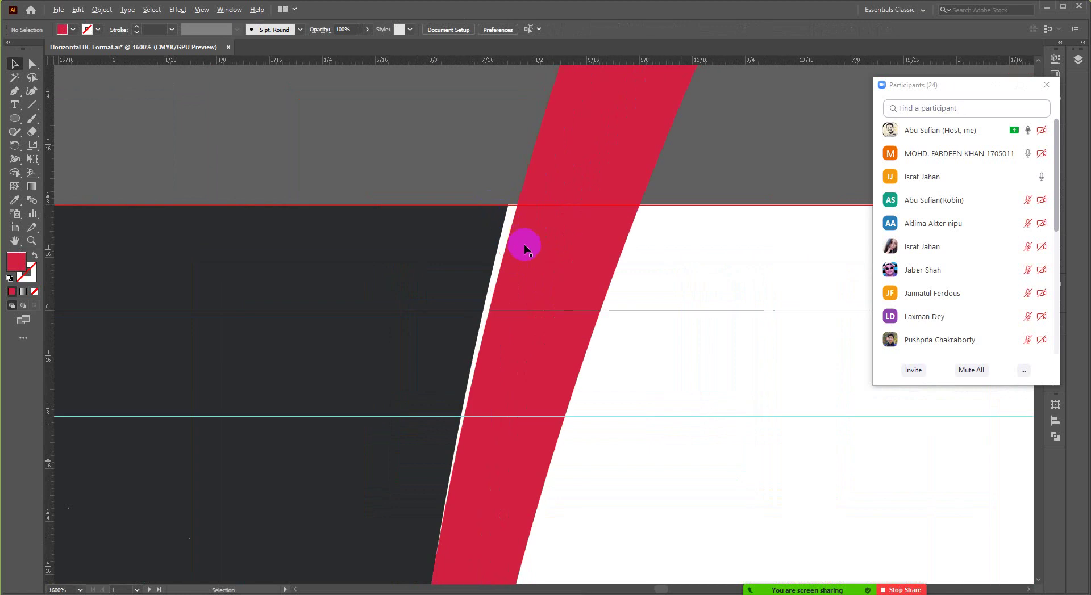
key(a)
scroll(519, 230, up, 2)
click(518, 221)
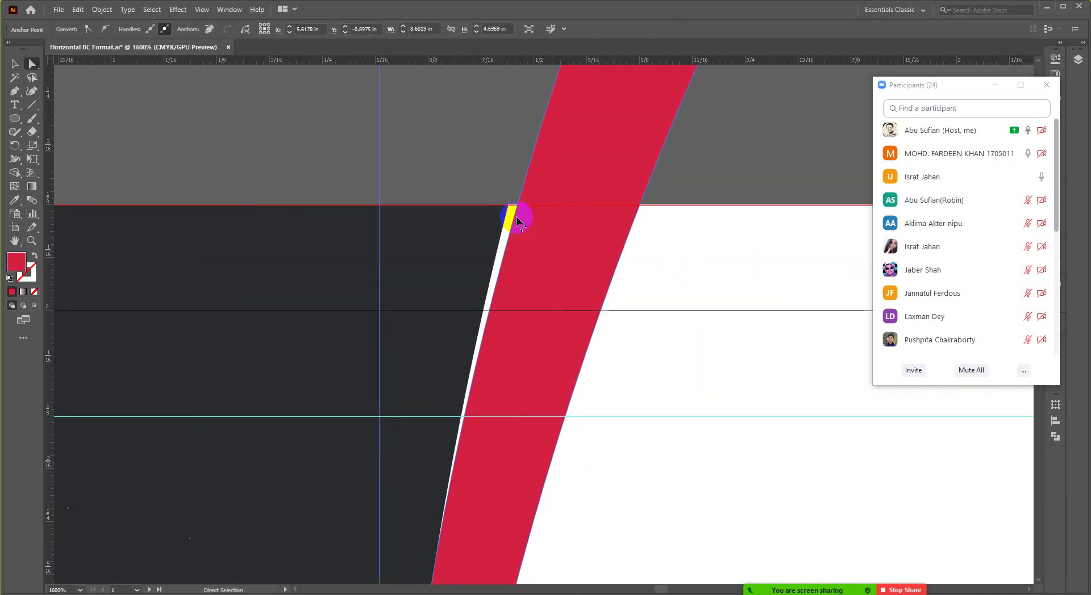
scroll(381, 230, down, 4)
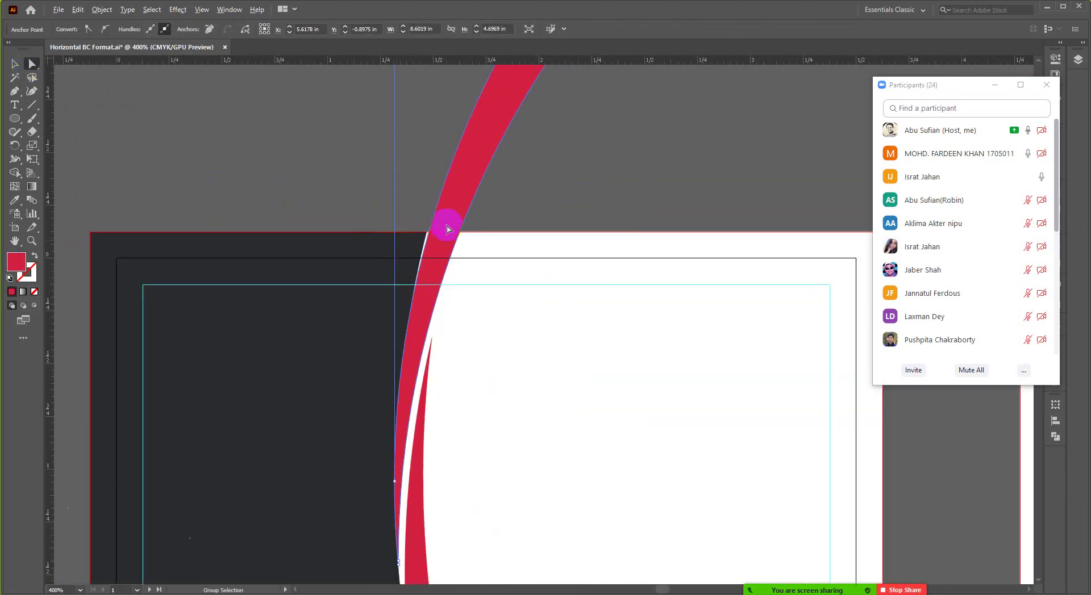
scroll(445, 244, up, 3)
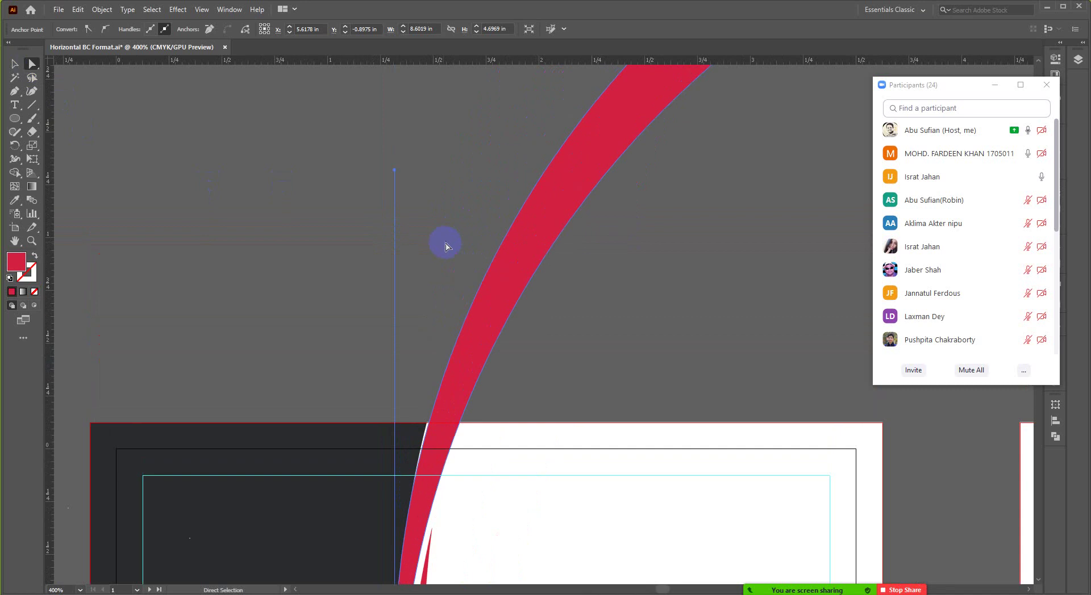
scroll(401, 304, down, 6)
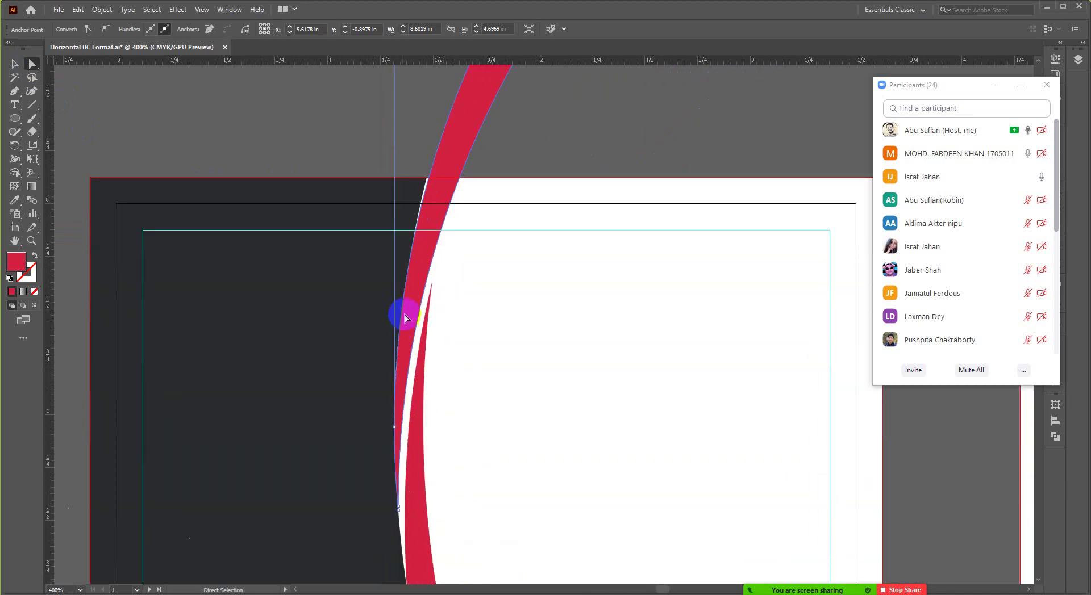
scroll(401, 314, down, 5)
scroll(409, 273, up, 5)
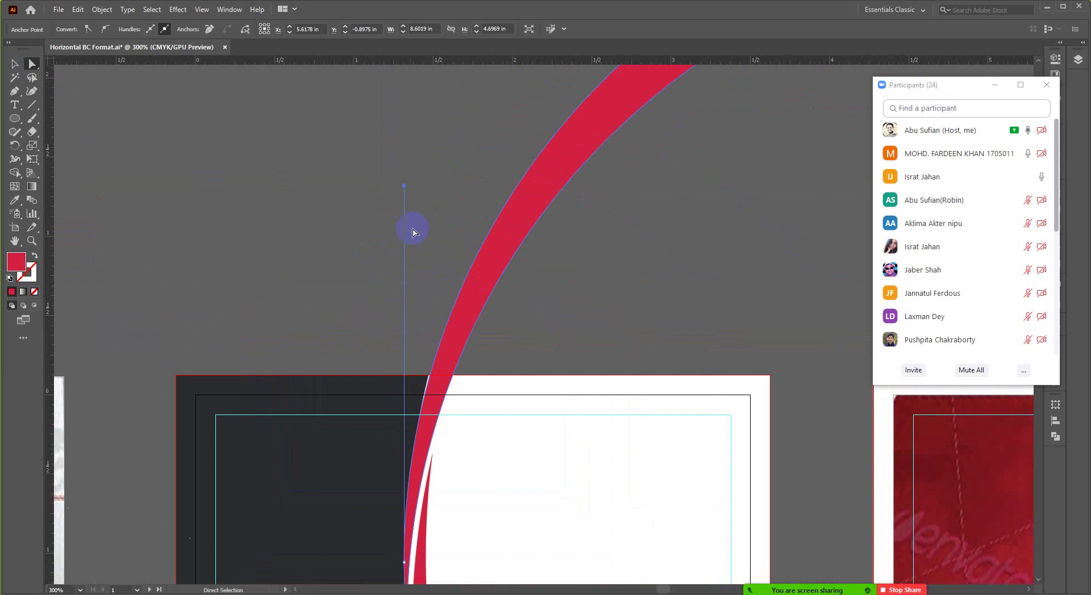
scroll(404, 323, down, 2)
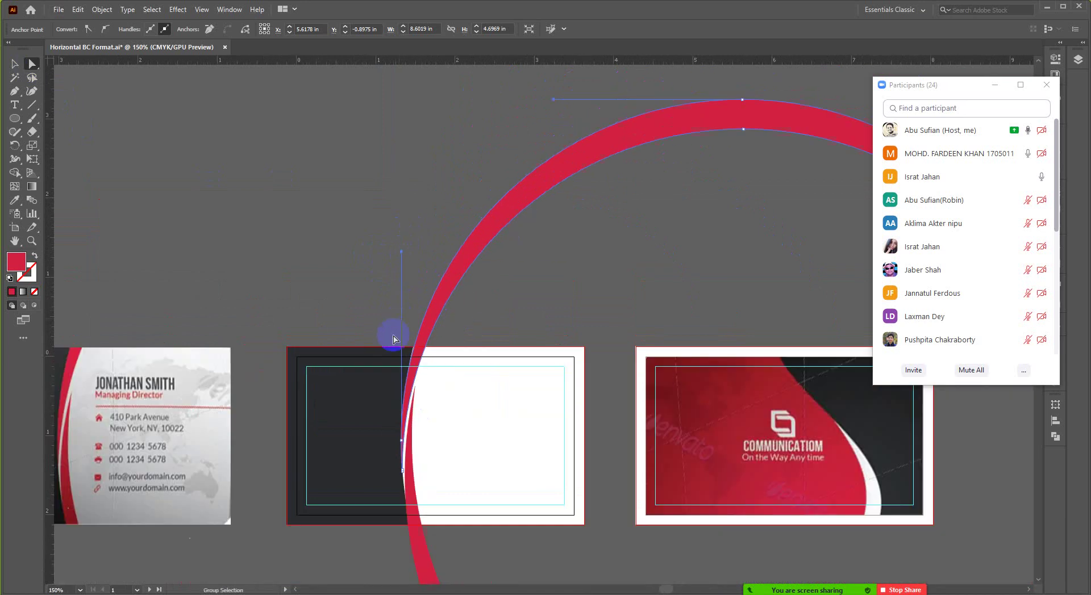
Select the upper crescent's leftmost anchor point and try to adjust its upper direction handle to close the gap beside the black panel.
click(402, 442)
scroll(394, 364, up, 2)
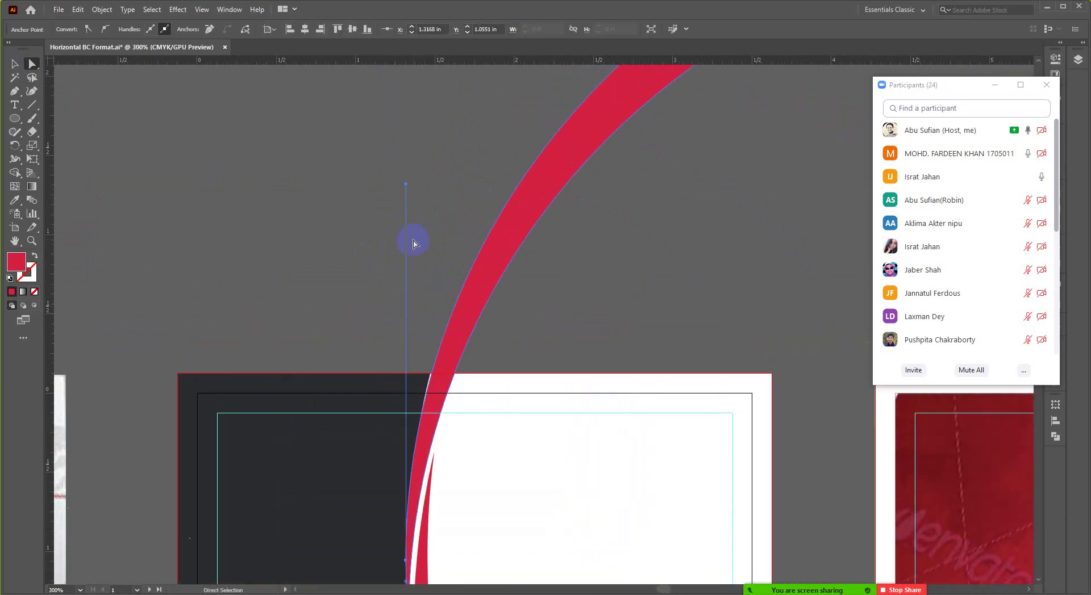
drag(408, 187, 407, 179)
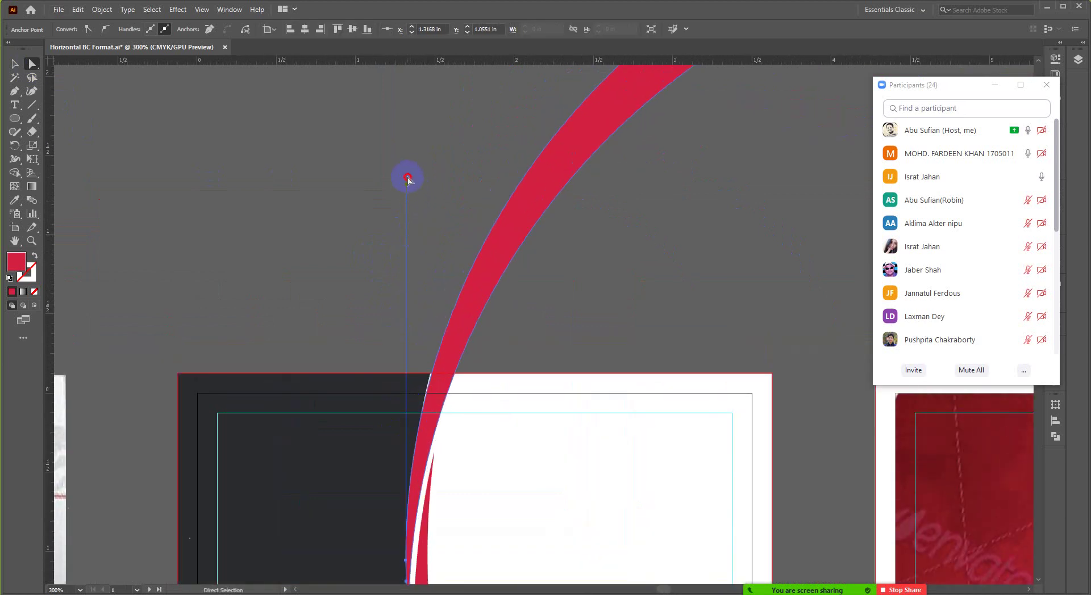
click(382, 145)
click(437, 376)
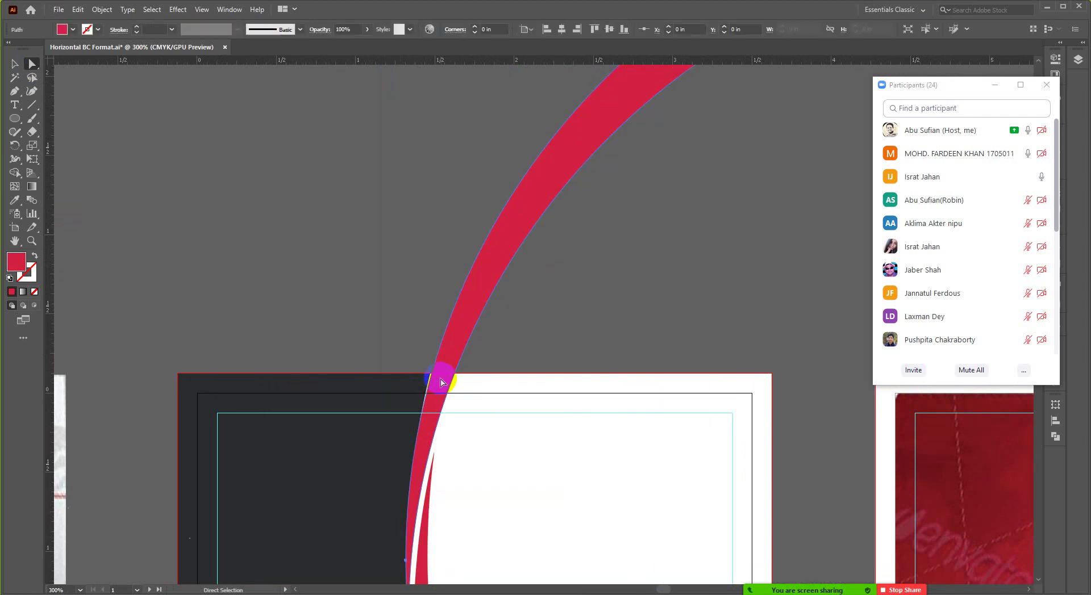
click(412, 542)
click(404, 561)
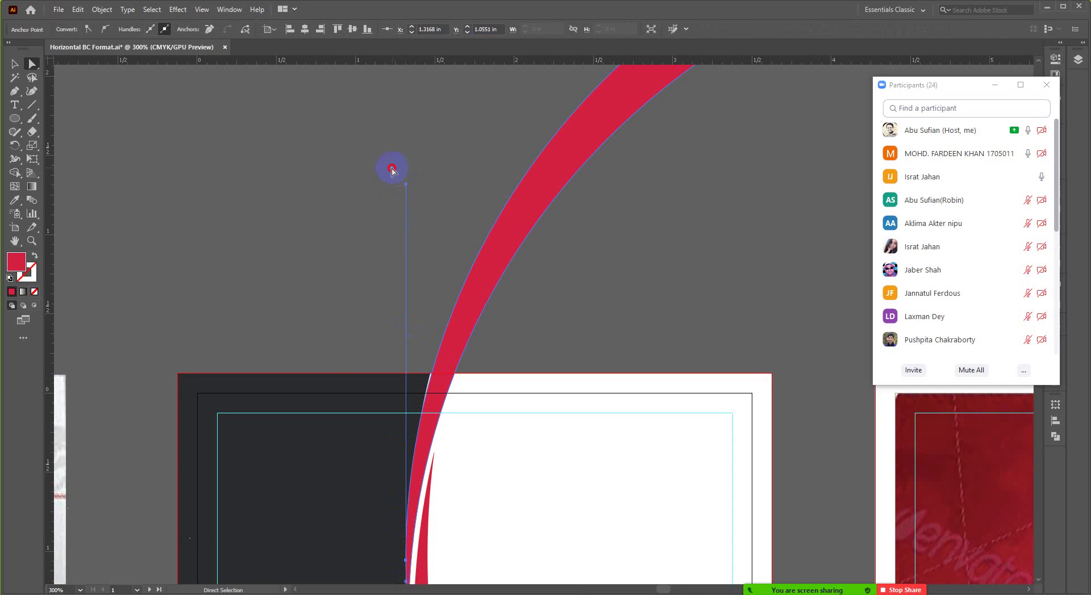
Tilt the upper direction handle of the upper crescent's left anchor slightly to the left to close the white gap beside the black panel.
click(392, 169)
click(434, 395)
click(408, 562)
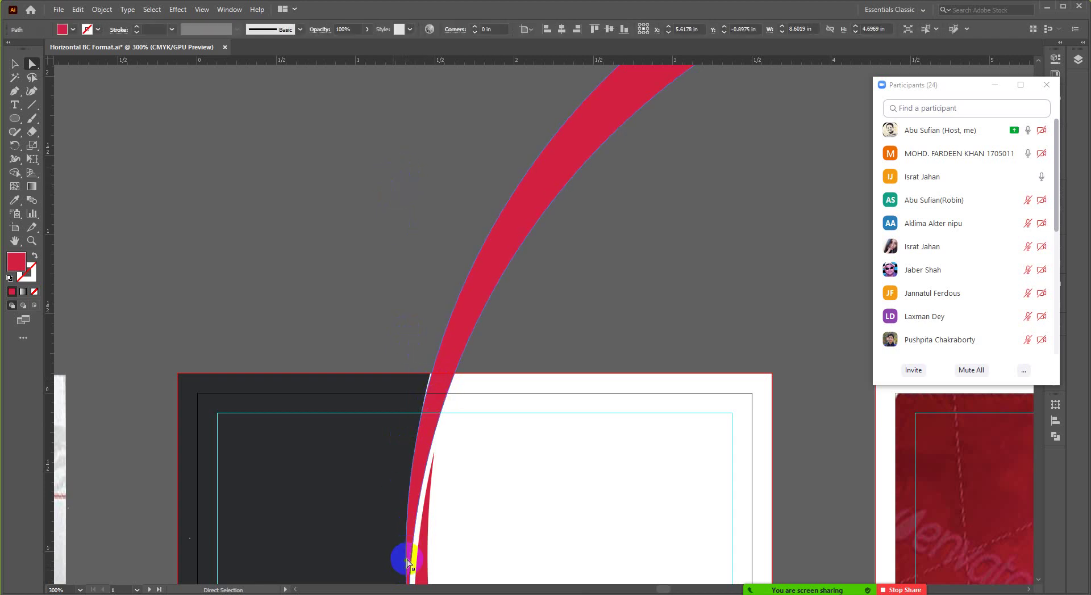
click(406, 561)
click(405, 184)
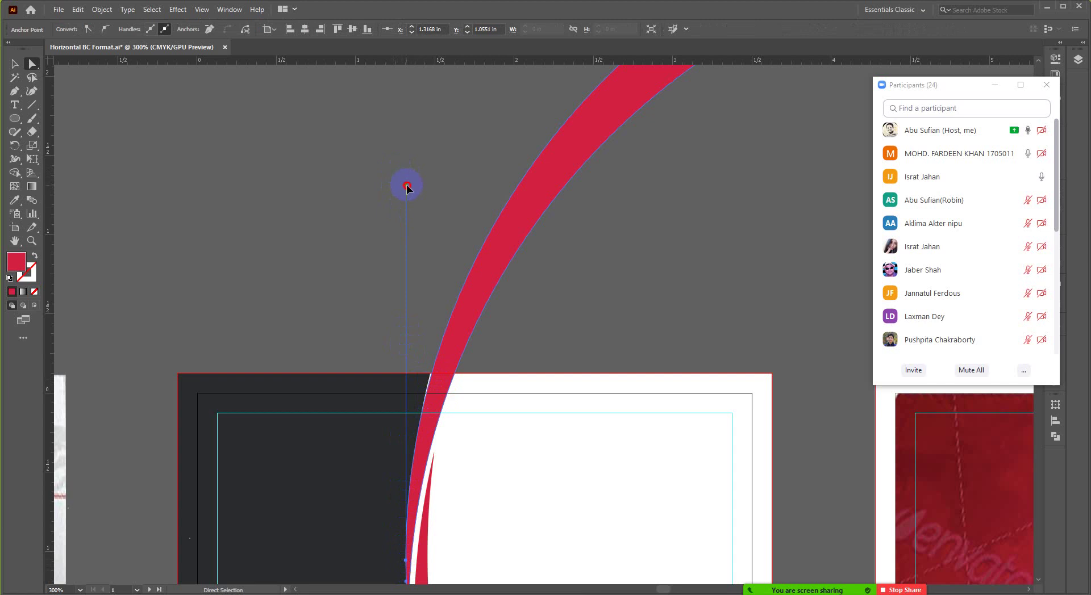
drag(407, 186, 402, 182)
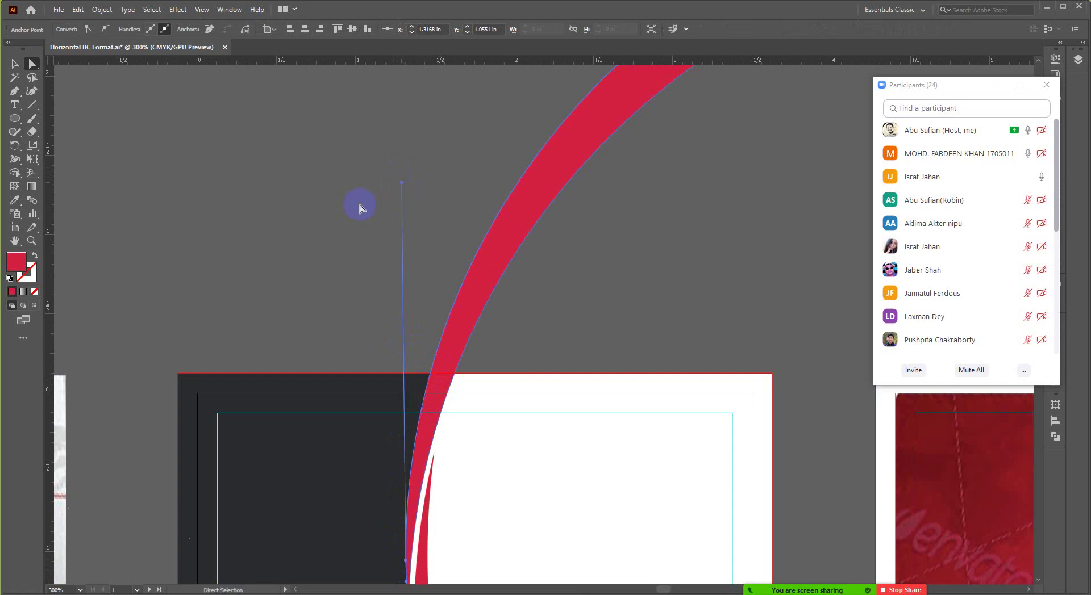
scroll(285, 199, down, 6)
click(289, 196)
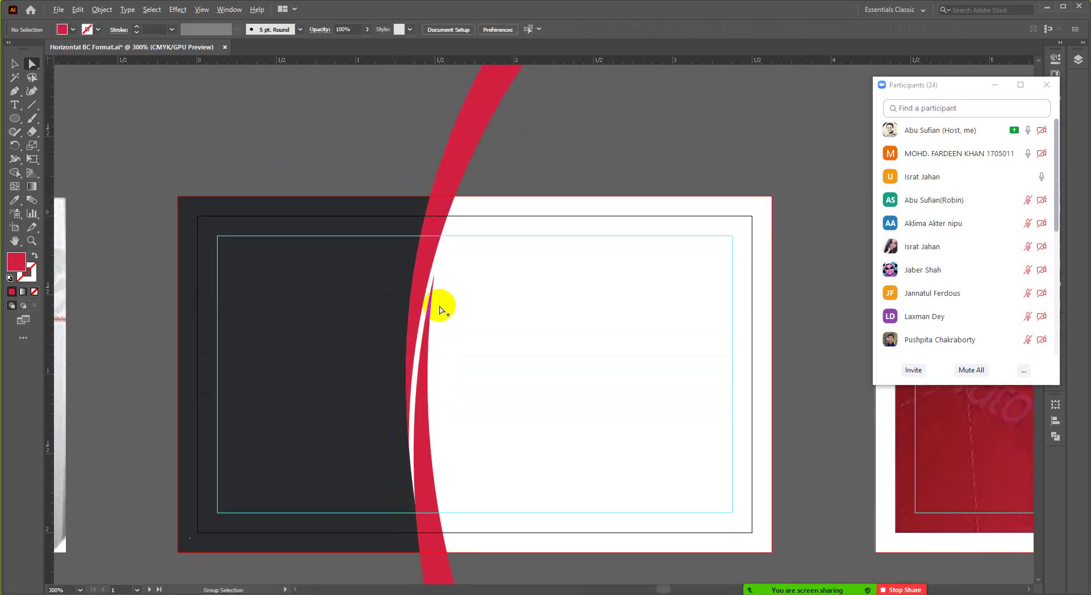
Select the lower crescent's left anchor point and tilt its lower direction handle slightly to the right.
scroll(440, 307, up, 2)
scroll(404, 282, down, 5)
scroll(403, 304, up, 2)
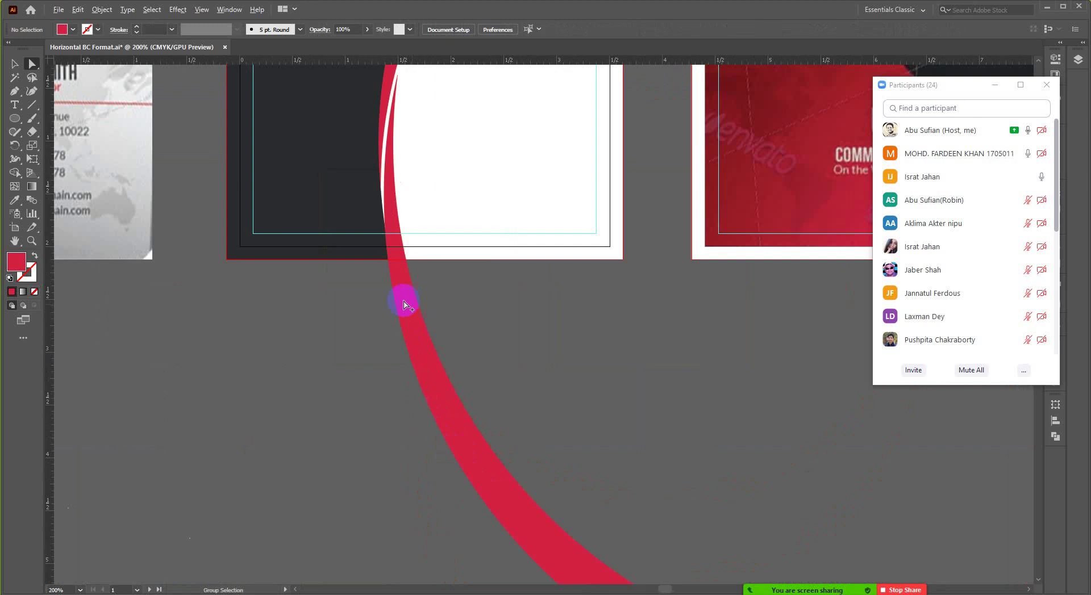
click(404, 305)
scroll(402, 299, down, 2)
scroll(410, 313, down, 1)
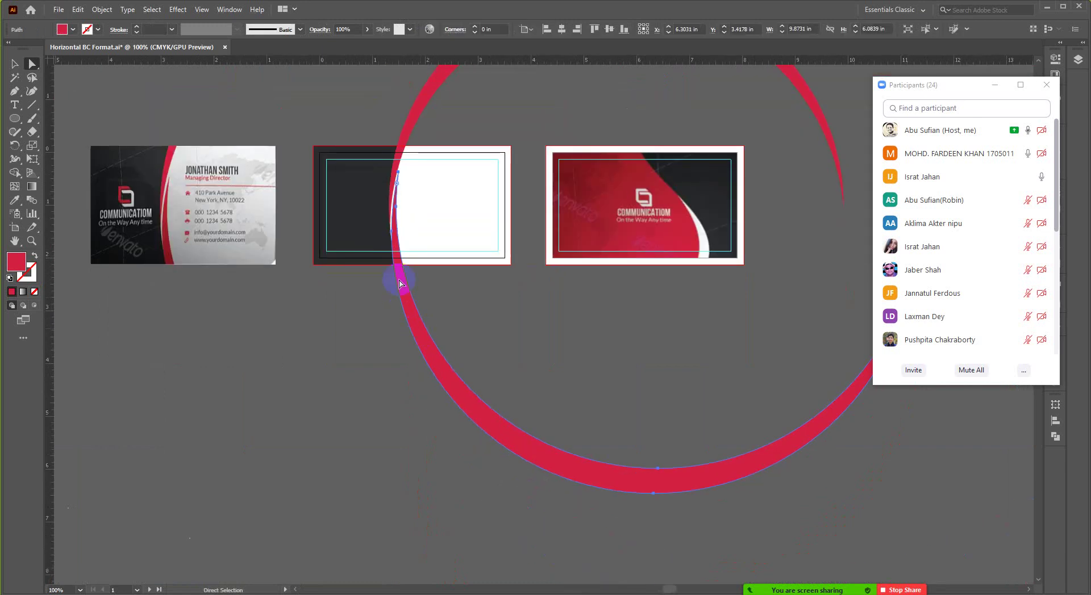
scroll(399, 283, up, 3)
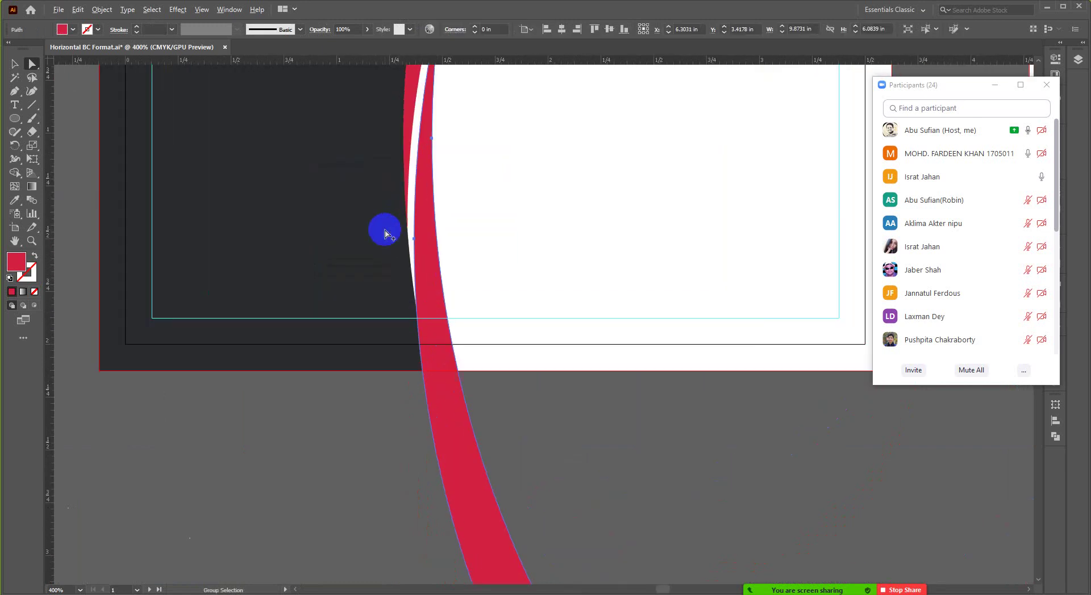
click(413, 238)
scroll(404, 519, down, 2)
scroll(396, 358, down, 1)
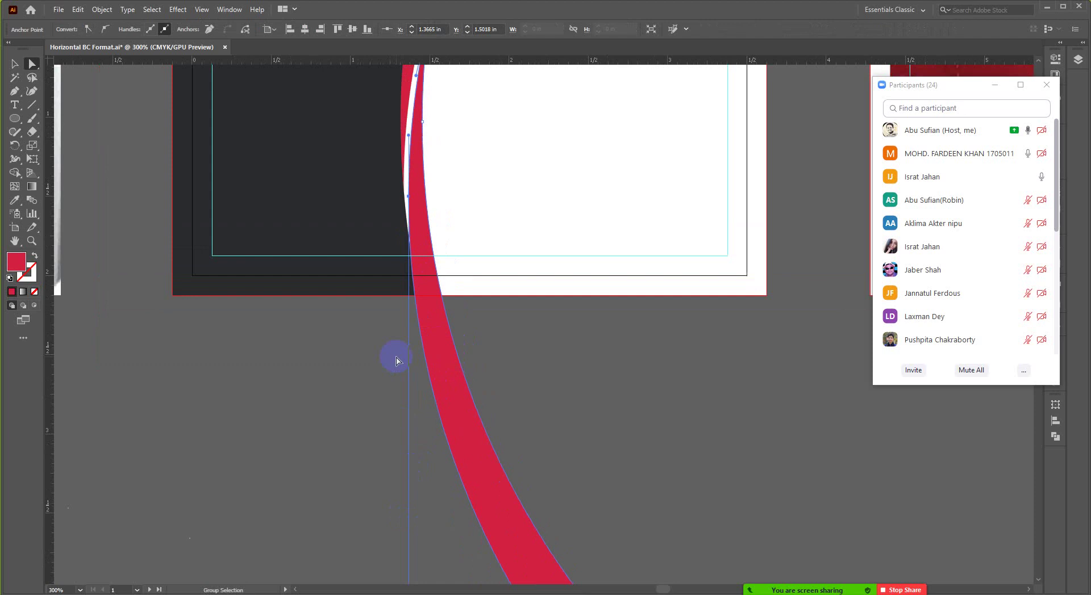
scroll(396, 364, down, 1)
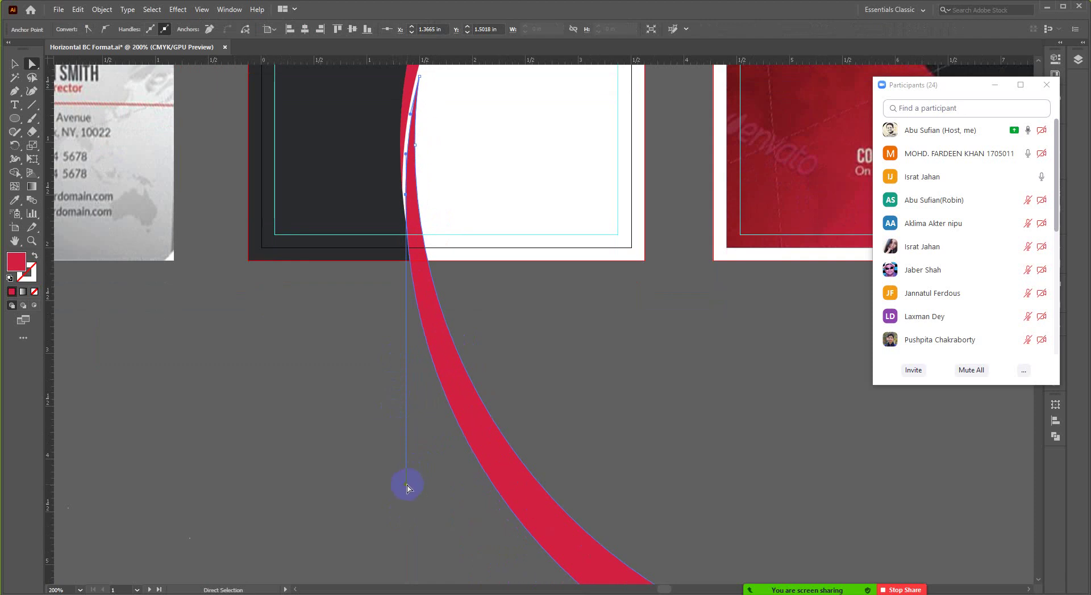
drag(407, 487, 415, 487)
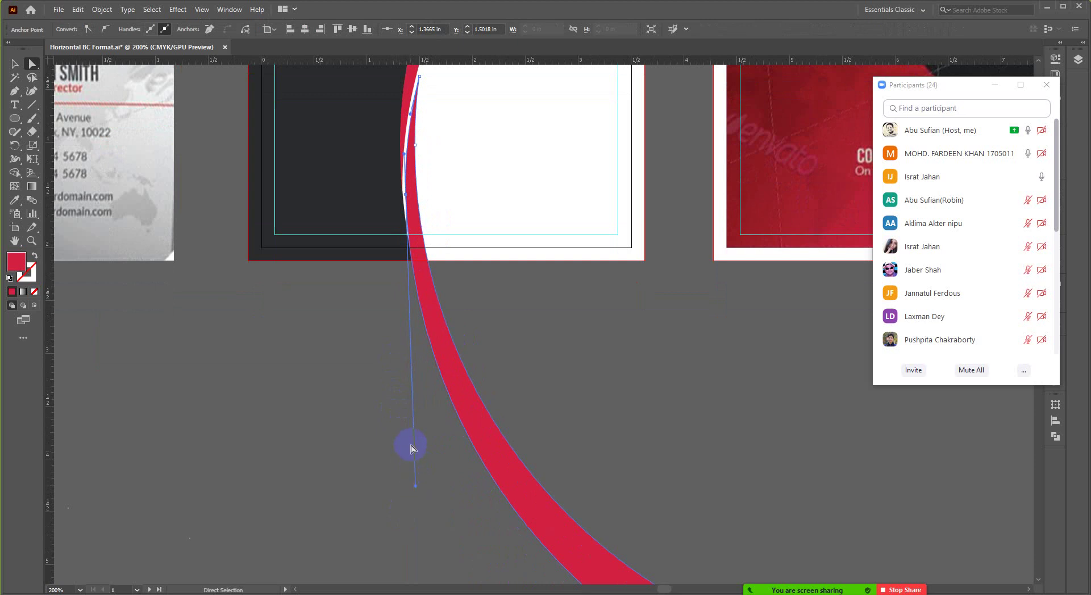
Nudge the lower crescent's left anchor point toward the black panel to narrow the white gap.
alt+scroll(406, 243, up, 5)
alt+scroll(383, 195, up, 4)
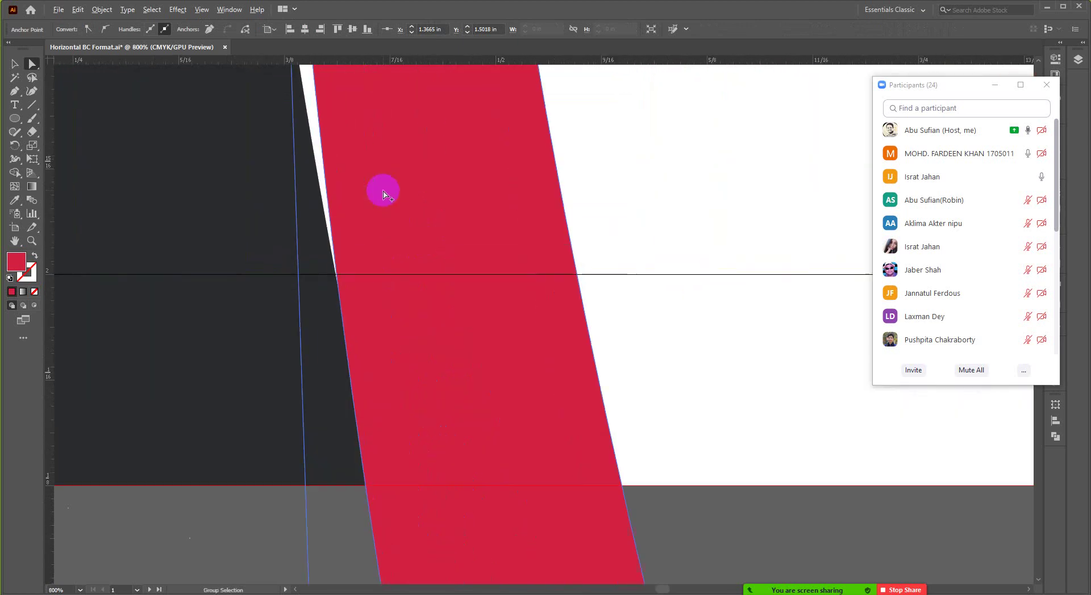
alt+scroll(384, 195, down, 4)
scroll(352, 170, up, 4)
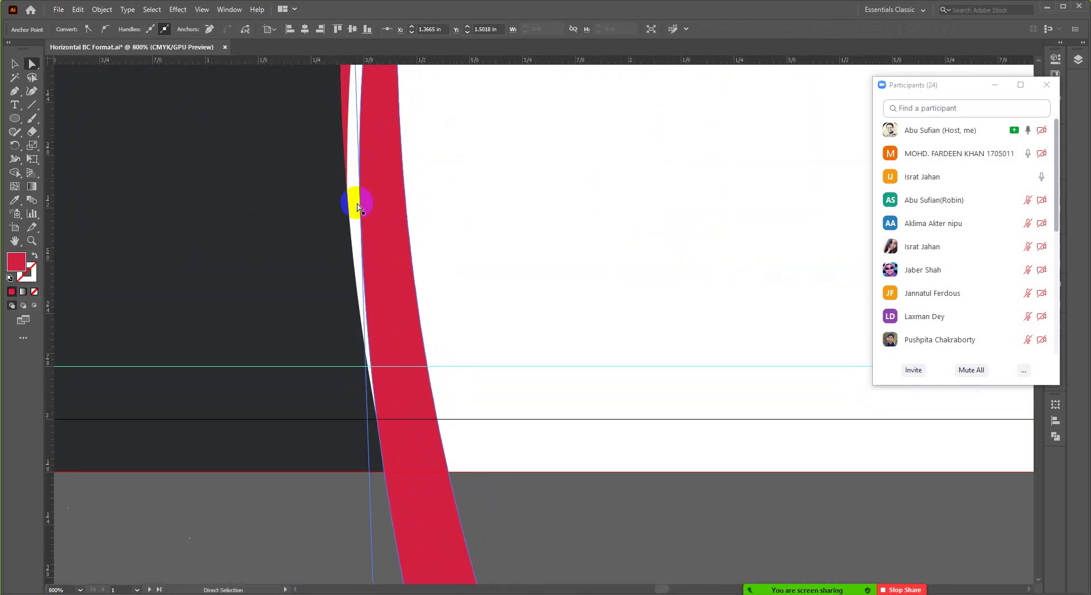
scroll(358, 210, up, 1)
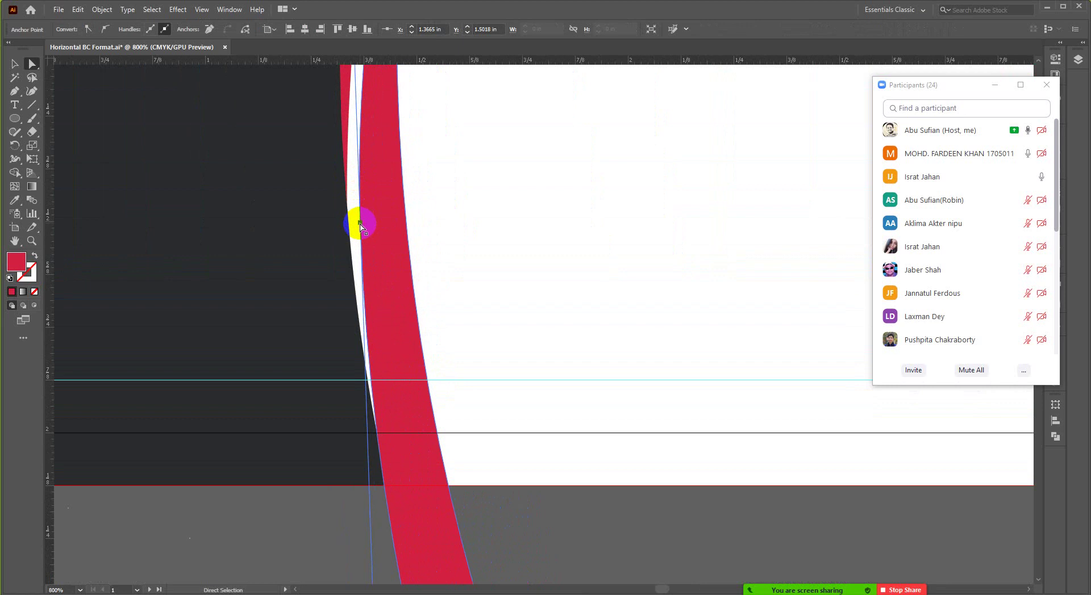
click(359, 221)
drag(359, 221, 355, 220)
alt+scroll(356, 225, down, 1)
scroll(359, 267, down, 8)
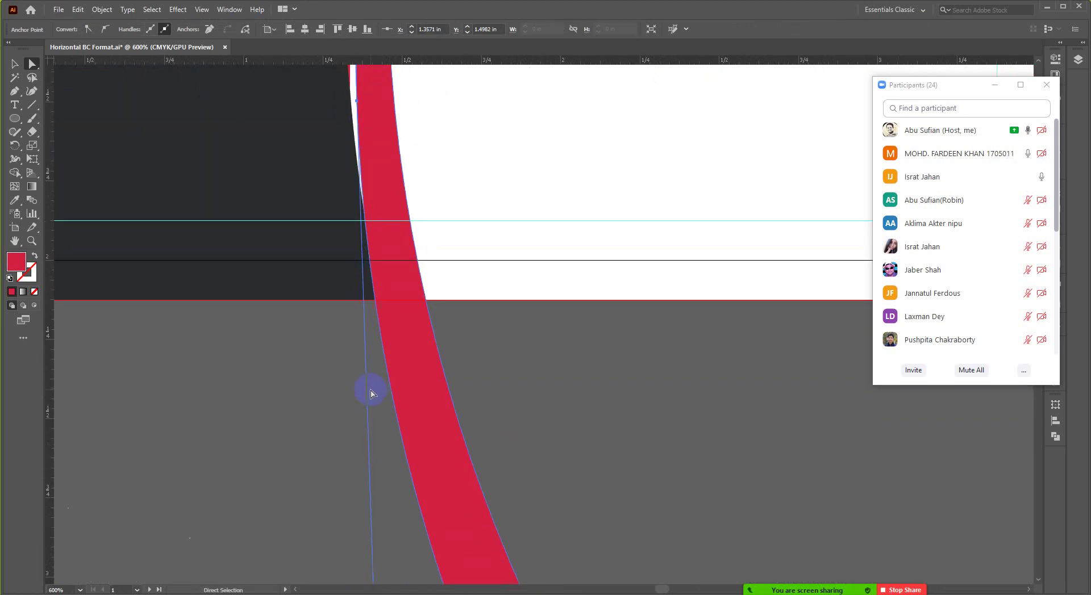
scroll(357, 227, up, 7)
scroll(357, 157, up, 1)
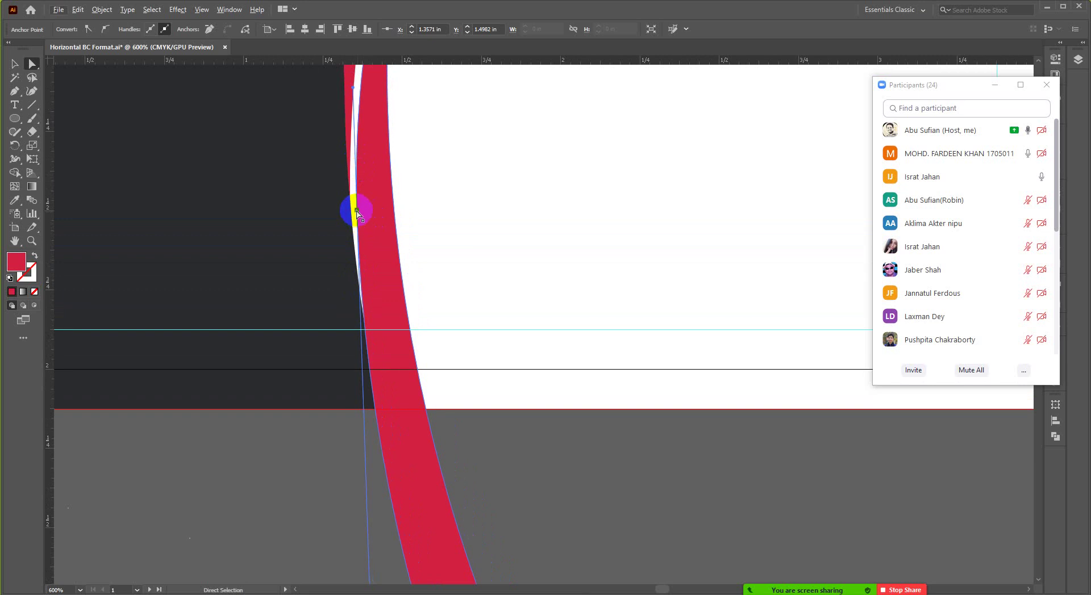
drag(356, 212, 355, 214)
Try to tilt the moved anchor's lower direction handle further to the right and check the gap beside the black panel.
scroll(356, 213, down, 2)
scroll(342, 338, down, 2)
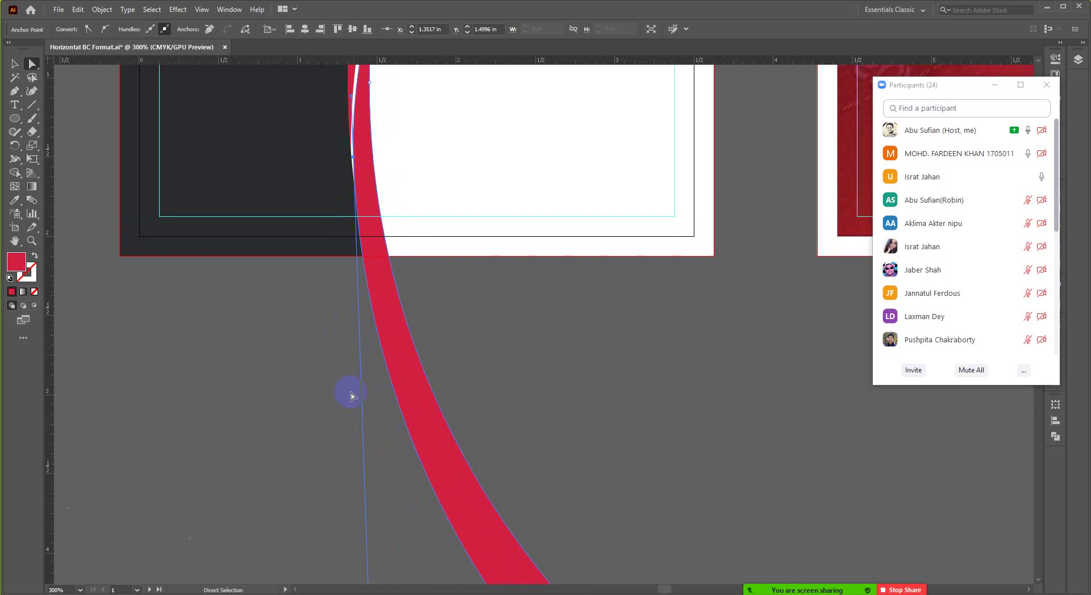
scroll(327, 355, down, 1)
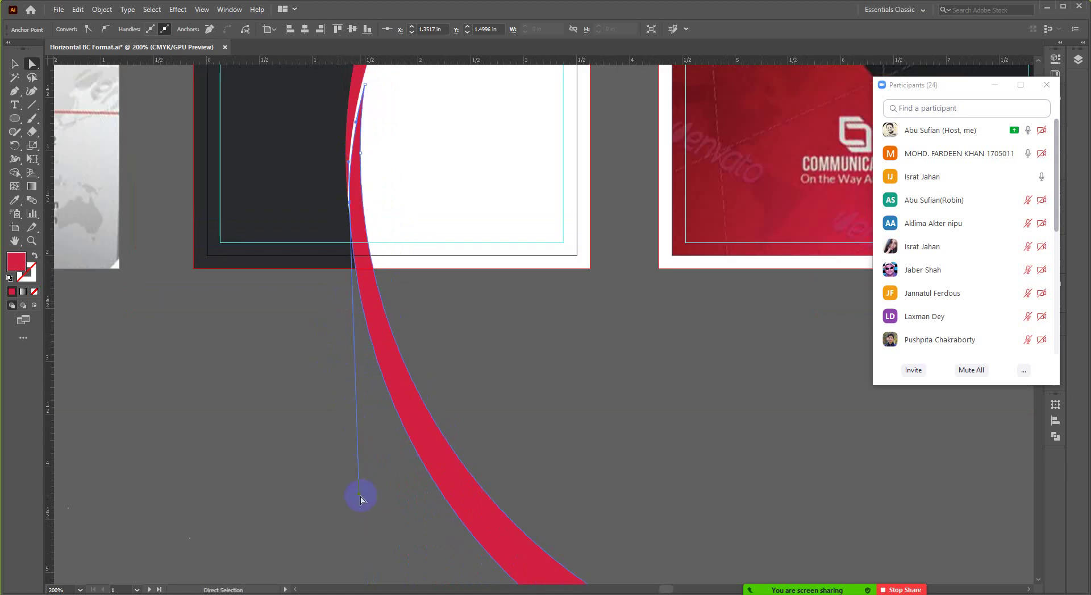
drag(360, 499, 368, 492)
scroll(326, 234, up, 1)
scroll(348, 277, up, 5)
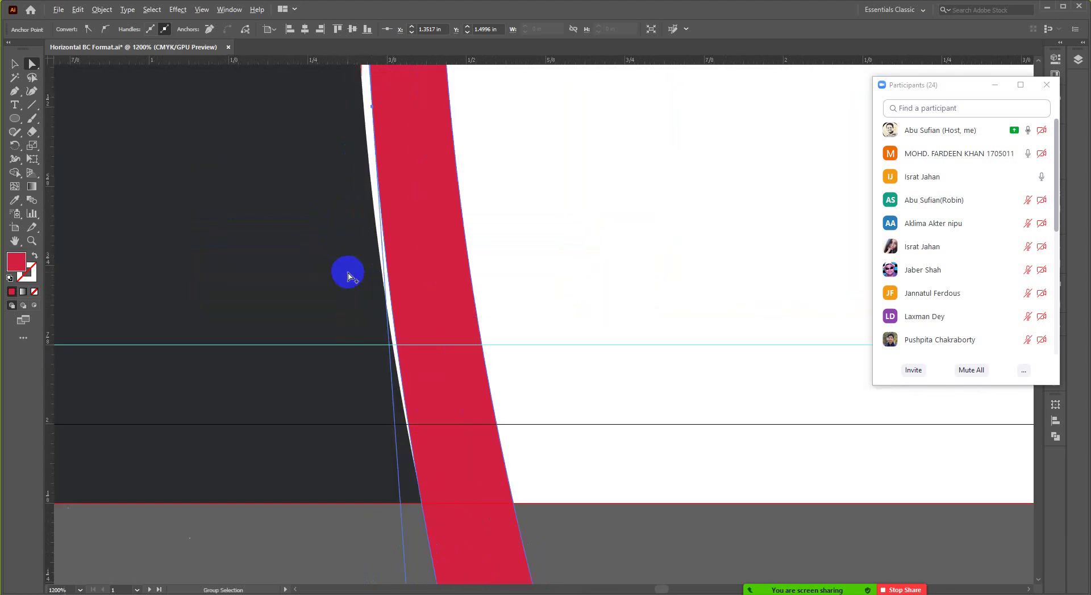
scroll(347, 277, down, 1)
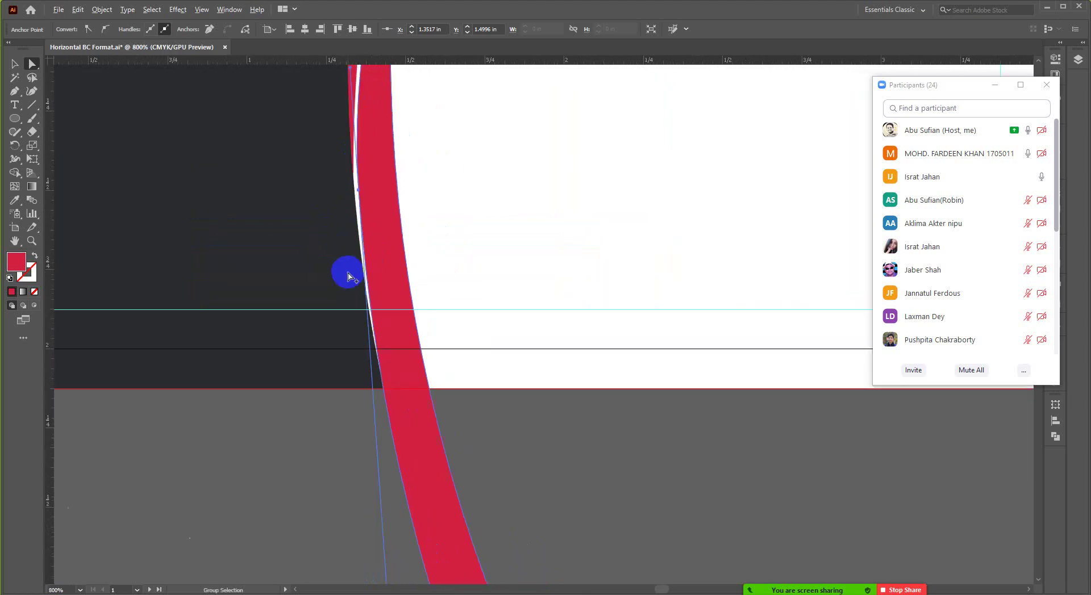
scroll(348, 277, down, 2)
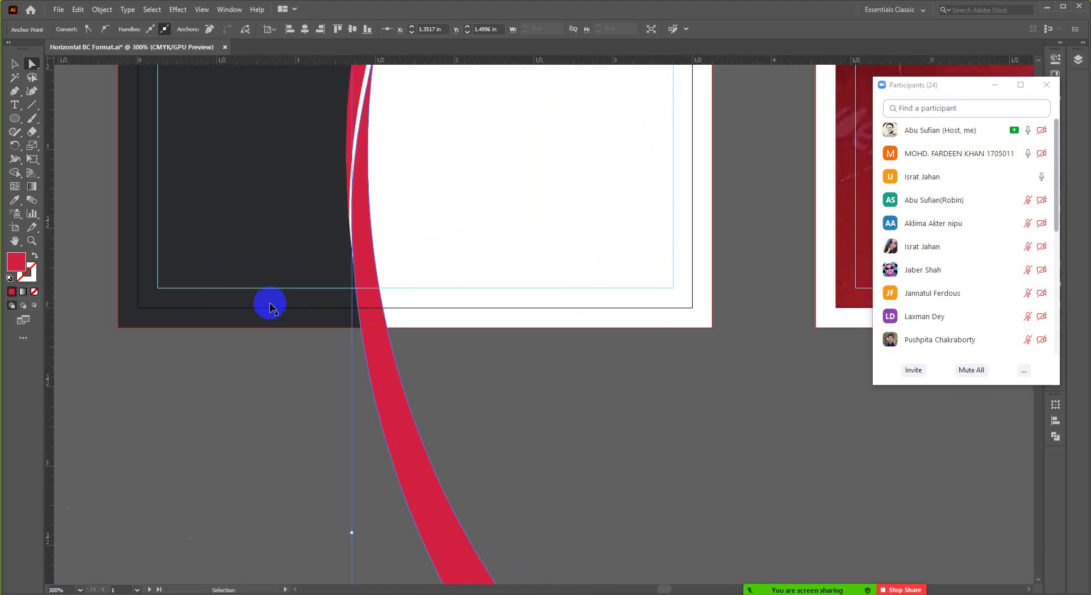
Examine the white sliver between the lower crescent and the black panel with nothing selected, comparing it with the reference card.
scroll(341, 250, up, 2)
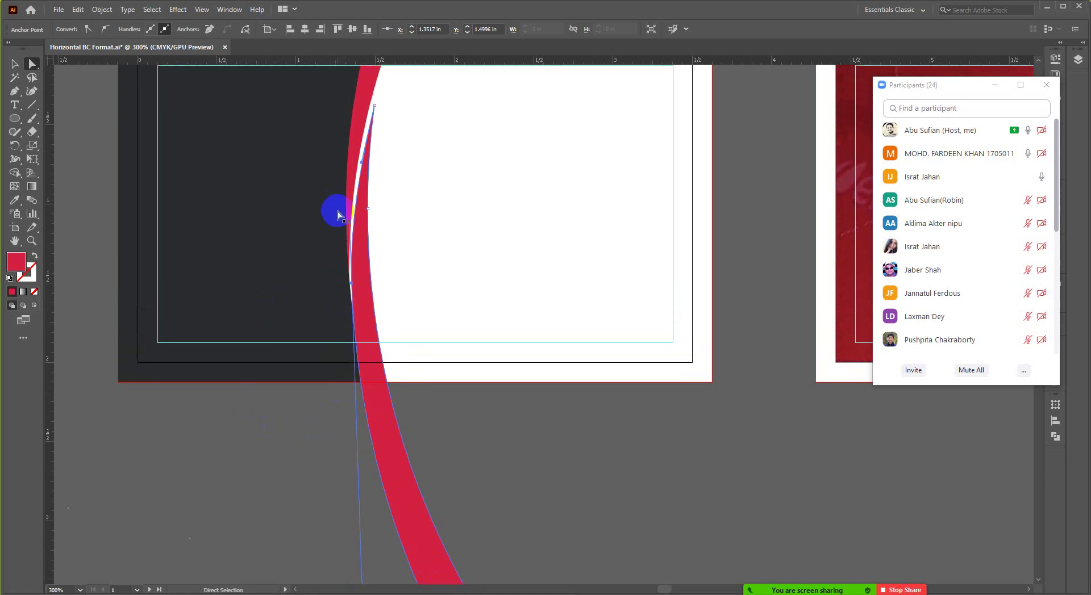
scroll(343, 272, up, 1)
scroll(342, 273, up, 1)
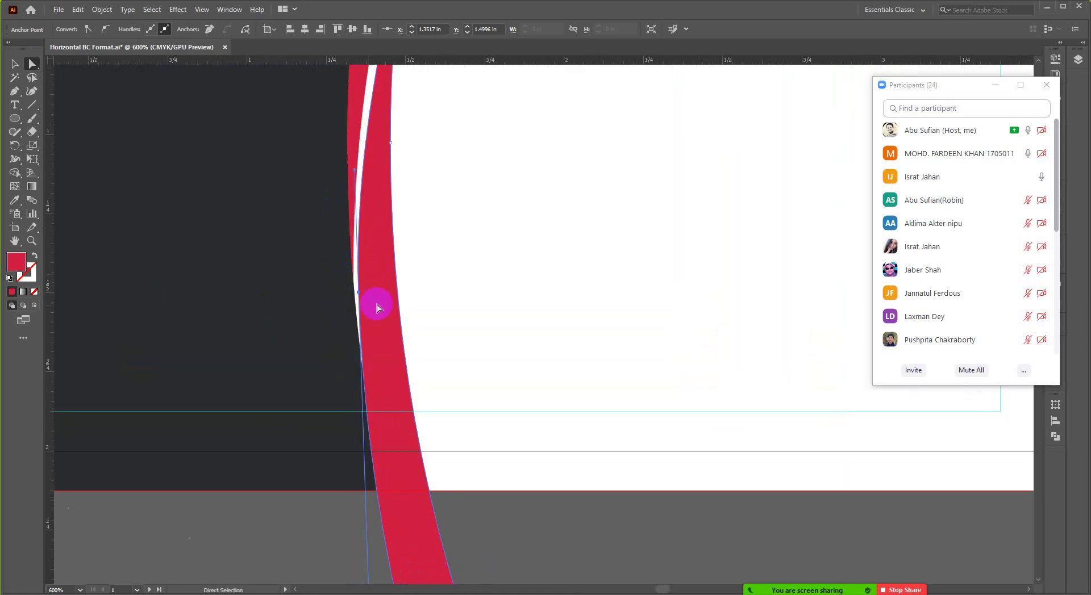
scroll(377, 307, down, 2)
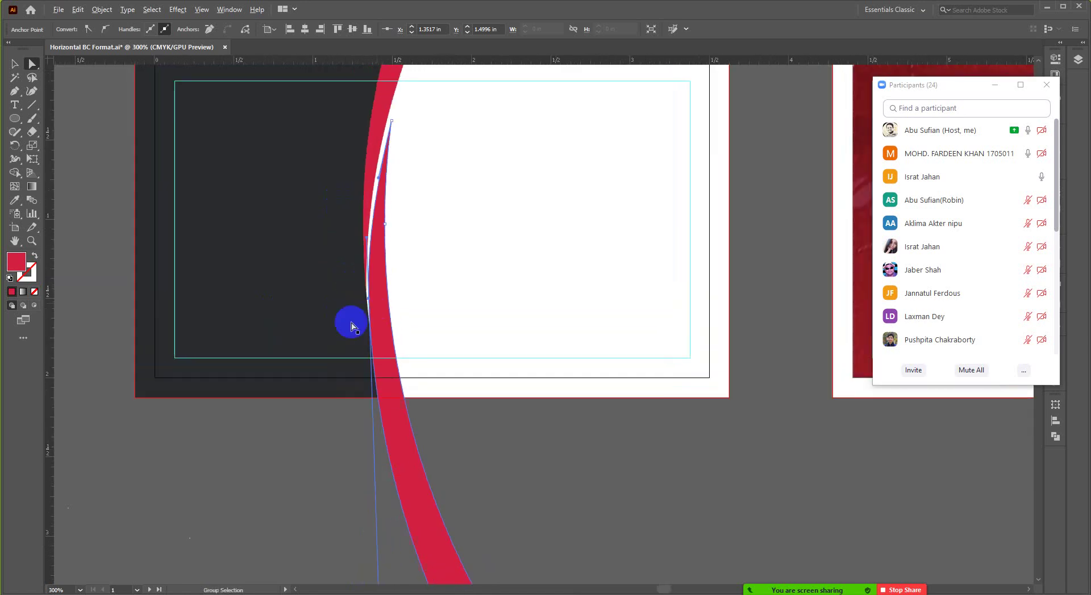
click(281, 437)
scroll(287, 412, up, 2)
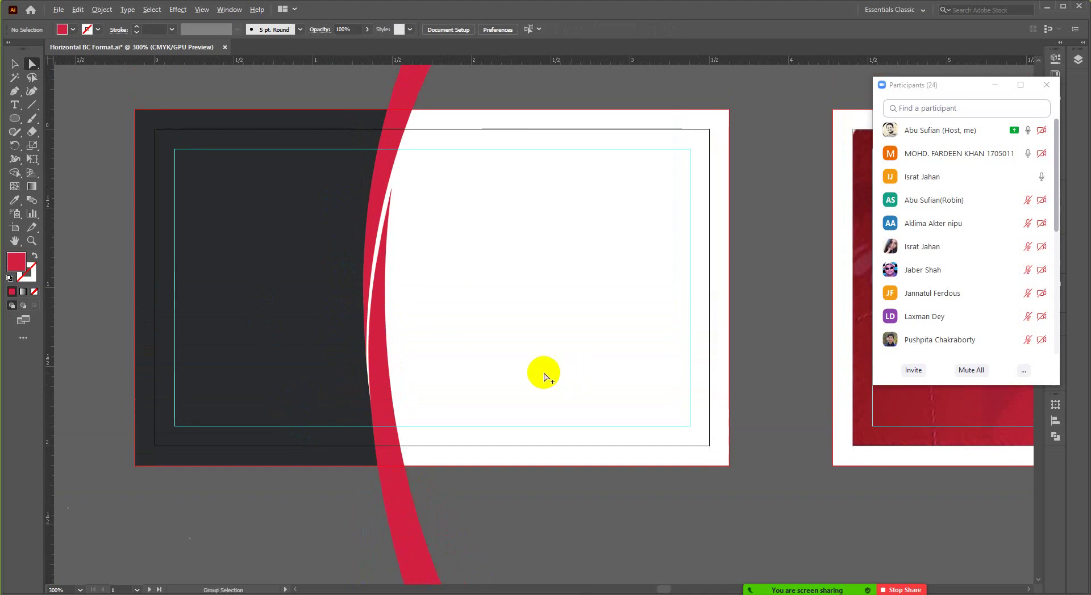
scroll(540, 370, down, 2)
scroll(392, 398, left, 1)
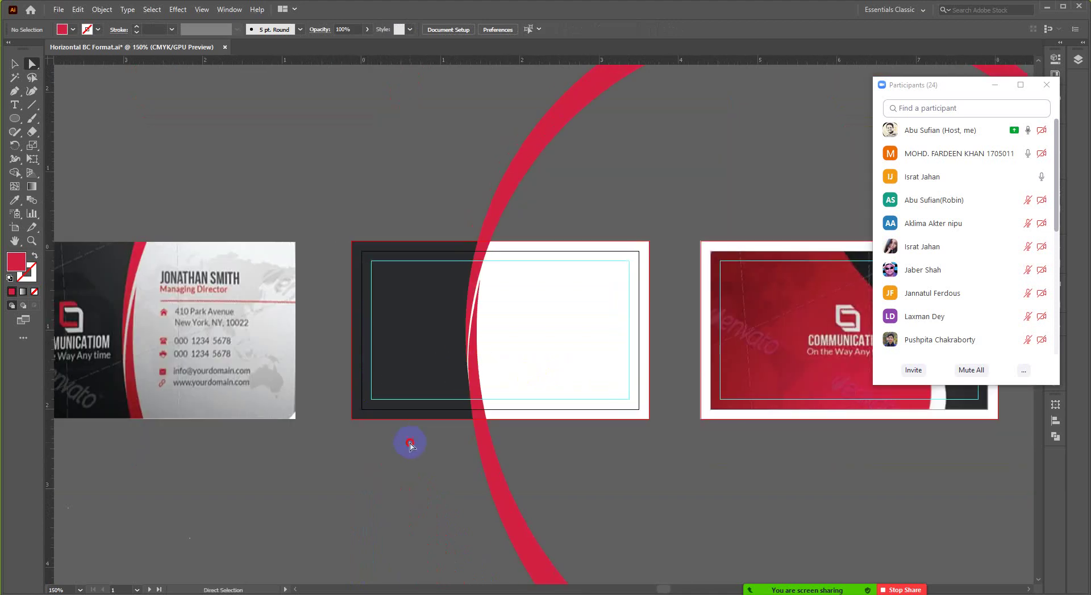
click(496, 204)
click(387, 180)
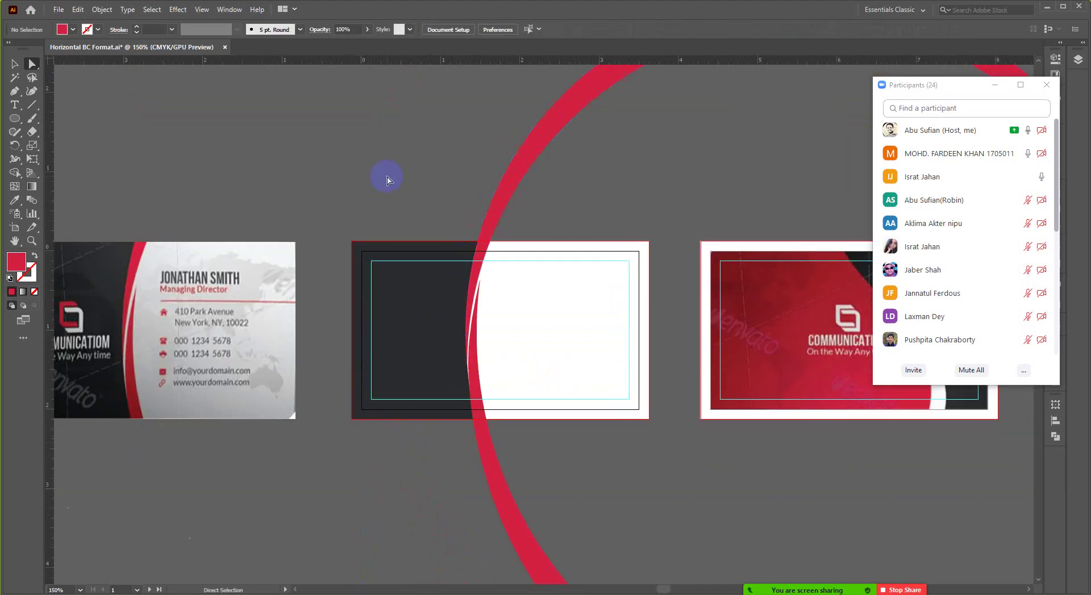
scroll(475, 380, up, 1)
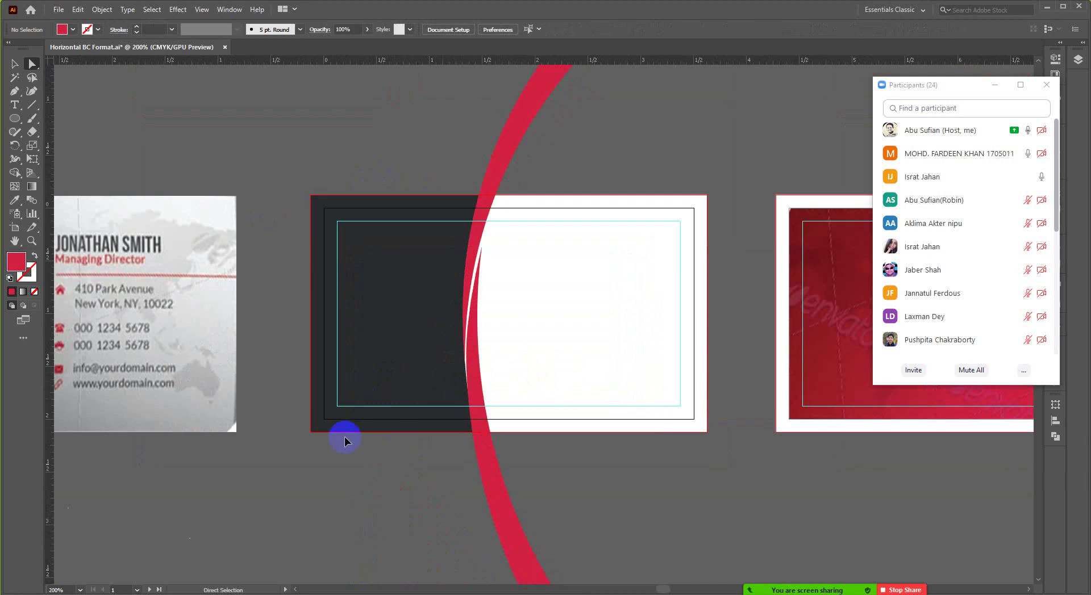
Undo the moves of the lower crescent's left anchor point and clear the selection.
key(ctrl+z)
click(338, 514)
scroll(537, 392, down, 1)
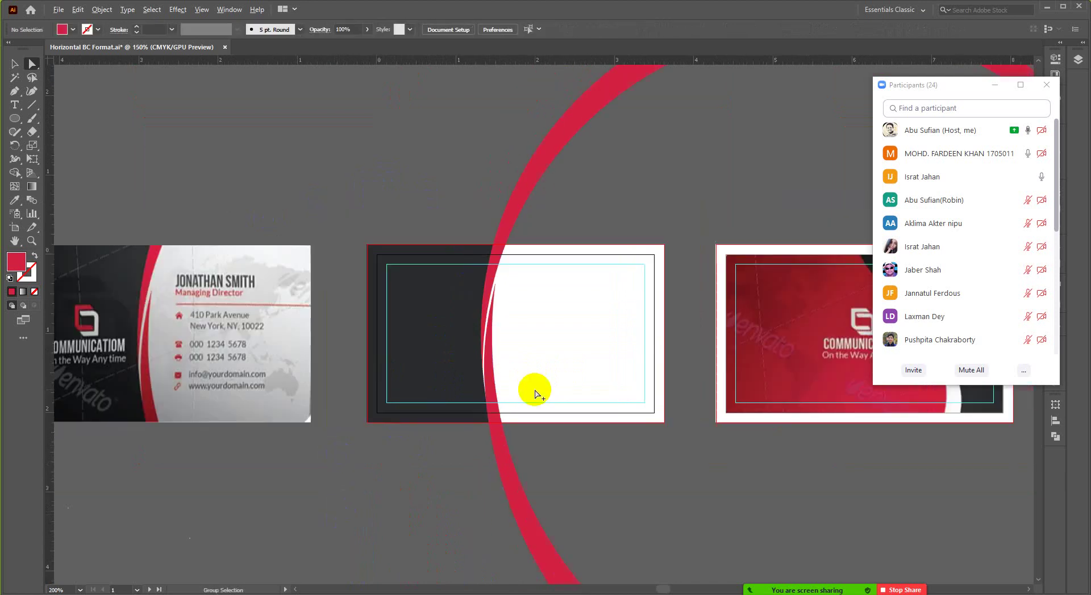
scroll(400, 462, left, 1)
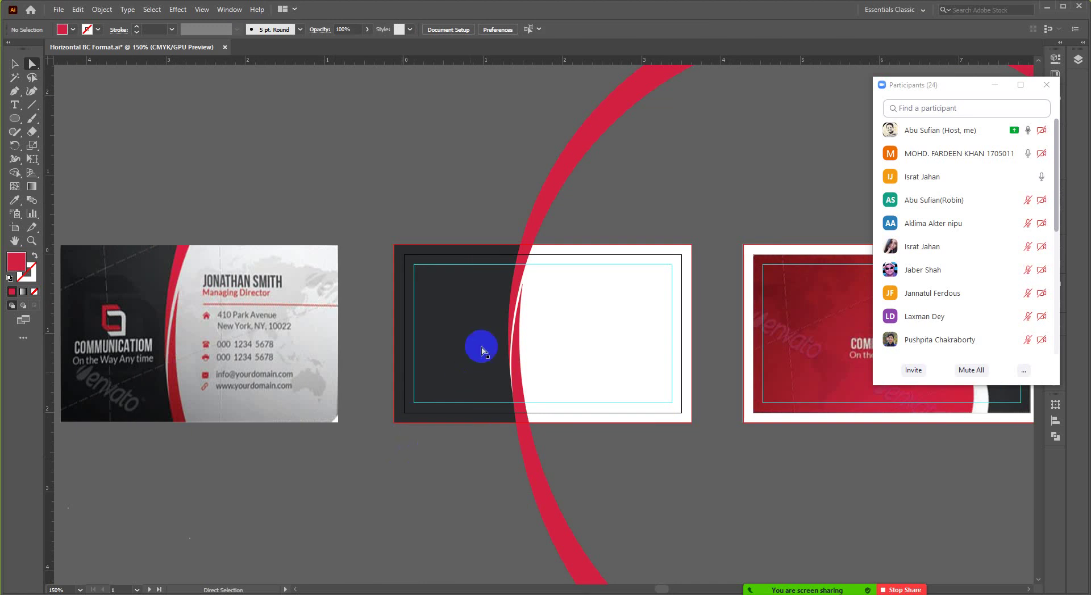
scroll(499, 319, up, 3)
click(501, 321)
scroll(501, 319, down, 5)
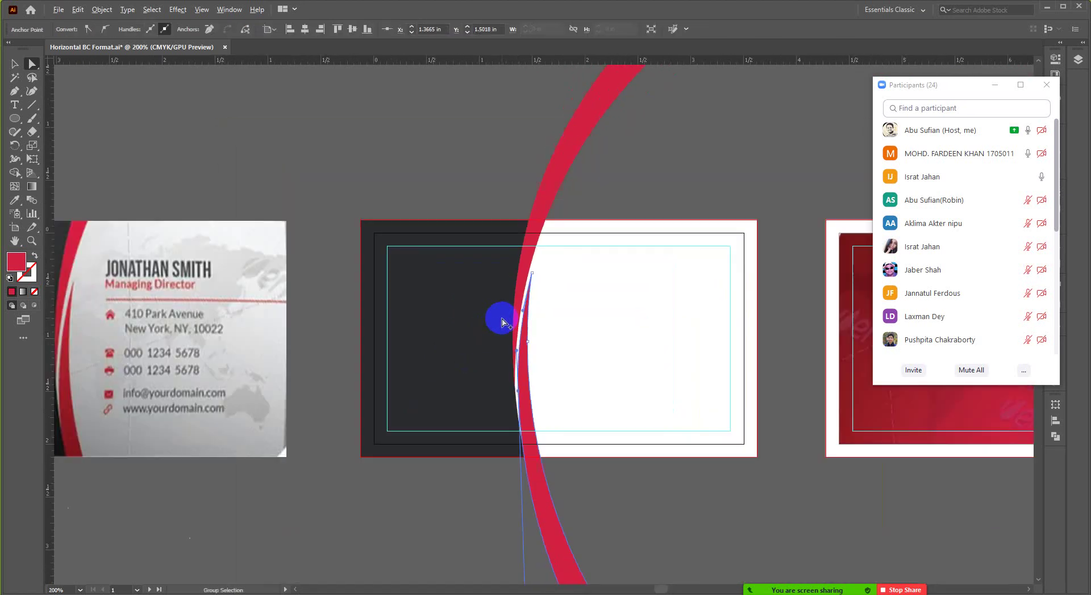
click(457, 502)
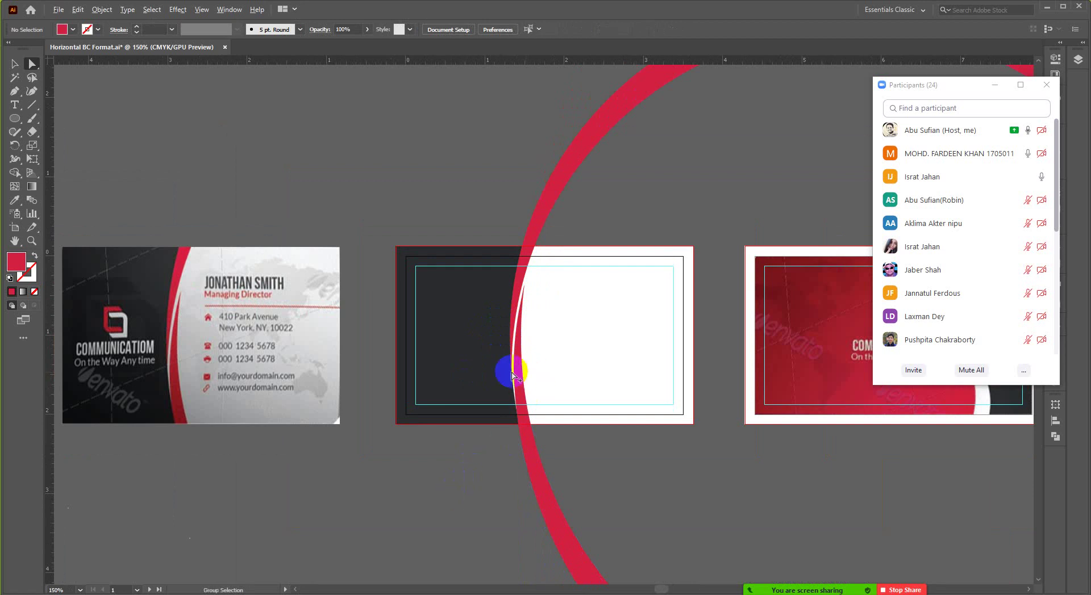
Compare the stripes with the reference card and undo the lower crescent's direction handle adjustment.
scroll(500, 371, up, 4)
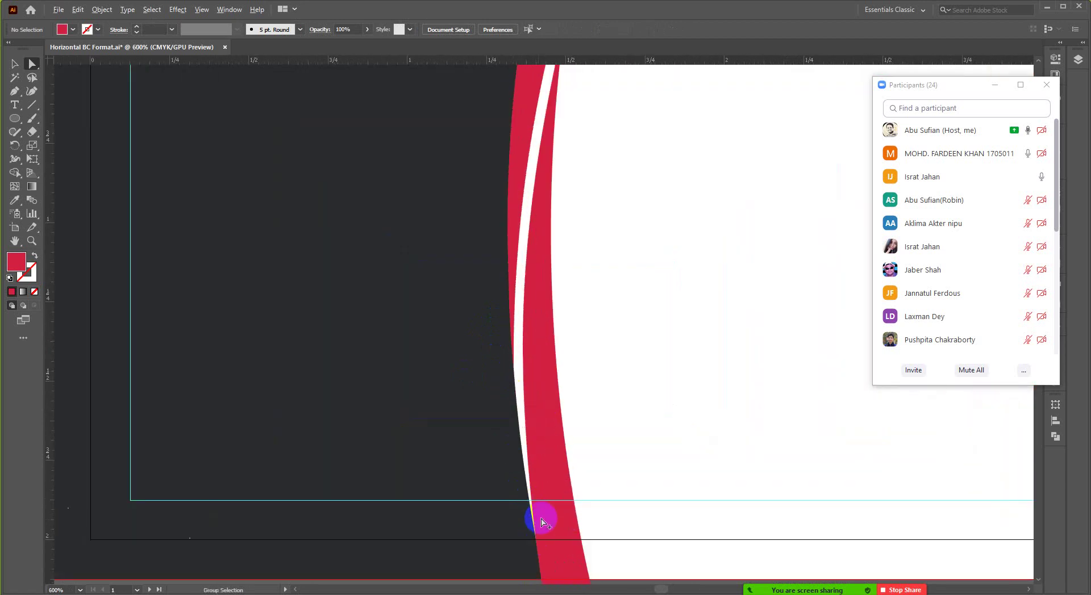
scroll(540, 519, down, 3)
scroll(82, 514, left, 2)
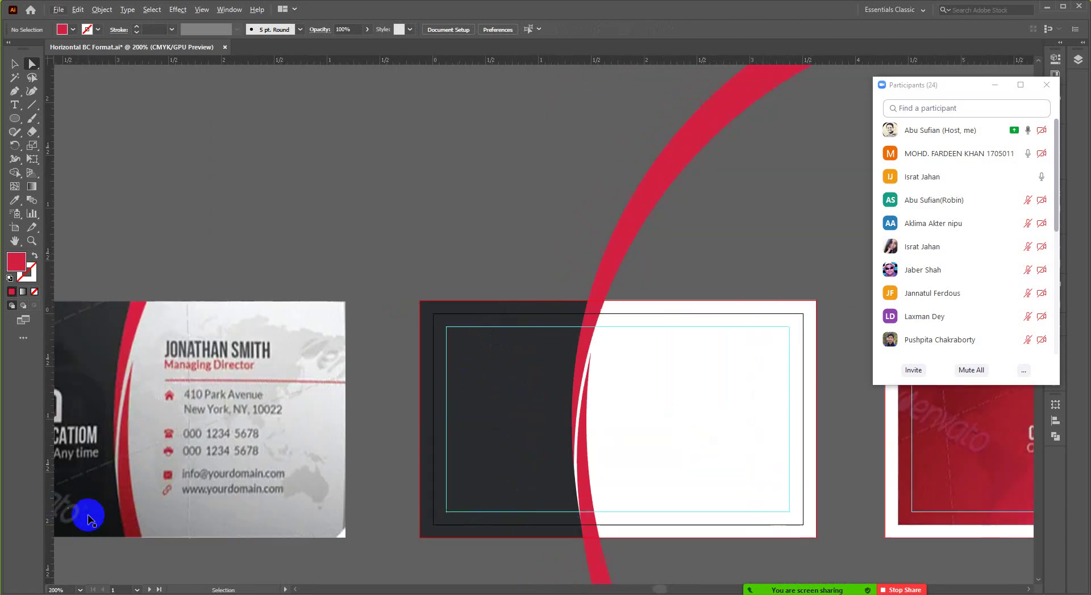
click(561, 489)
click(536, 544)
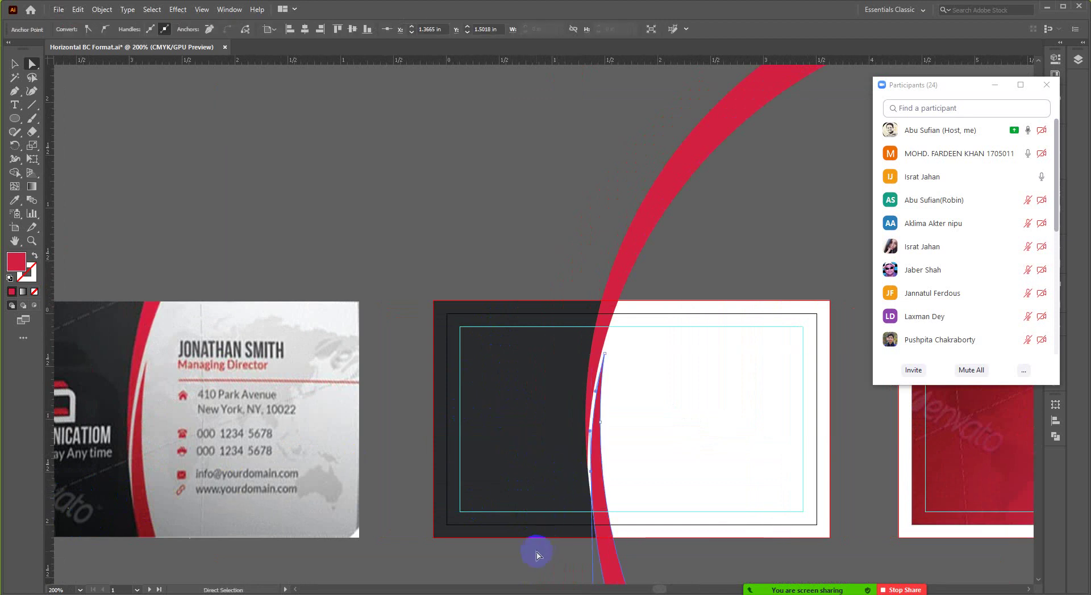
scroll(537, 545, down, 2)
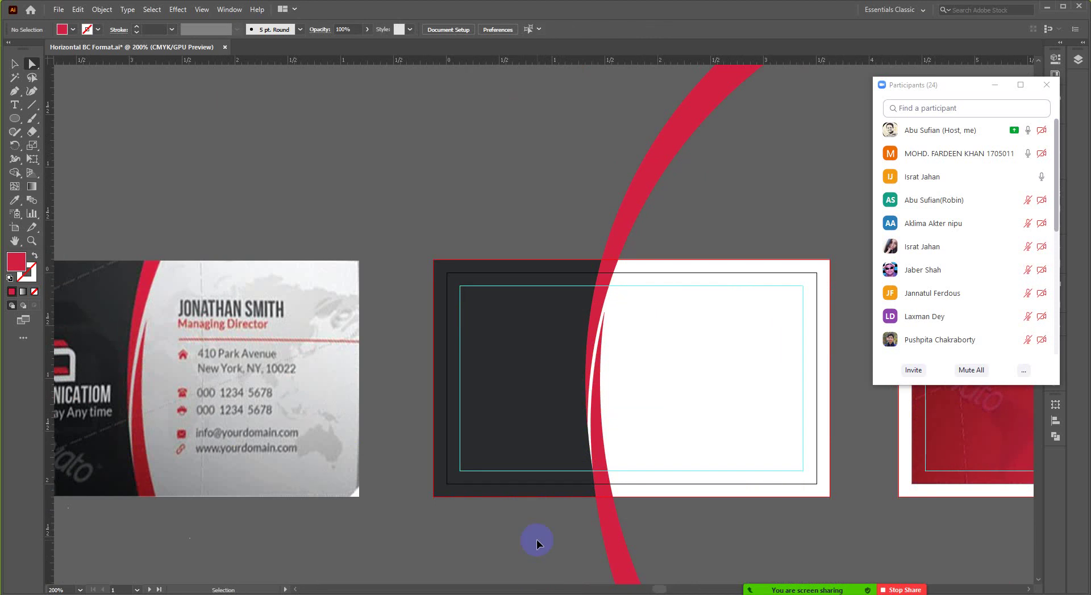
key(ctrl+z)
Undo the last adjustment of the lower red crescent and select its left anchor point.
key(ctrl+z)
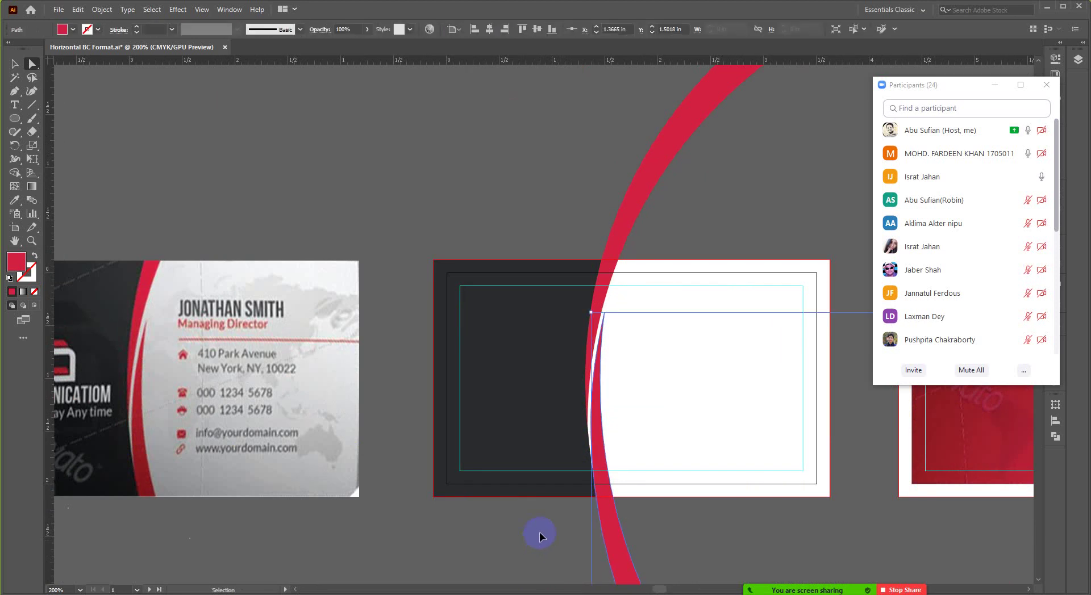
key(ctrl+z)
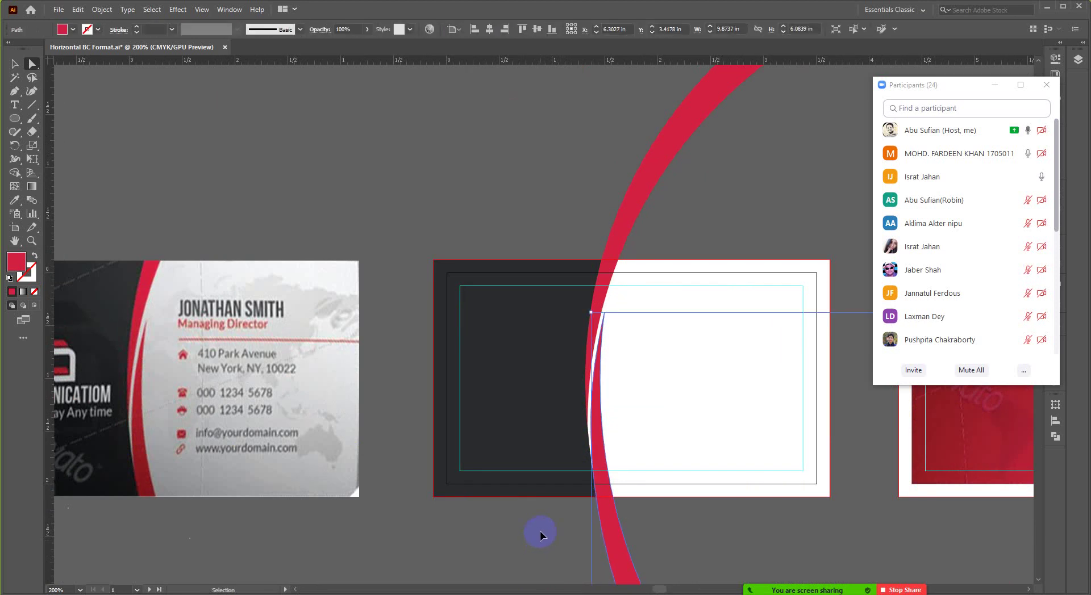
scroll(557, 419, down, 4)
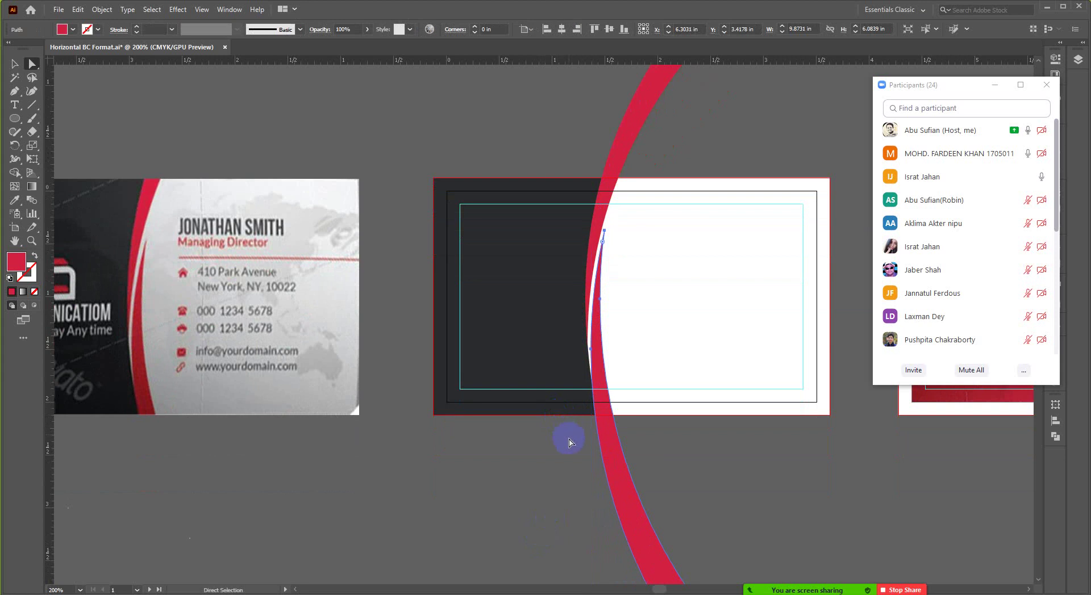
scroll(568, 434, down, 2)
click(591, 313)
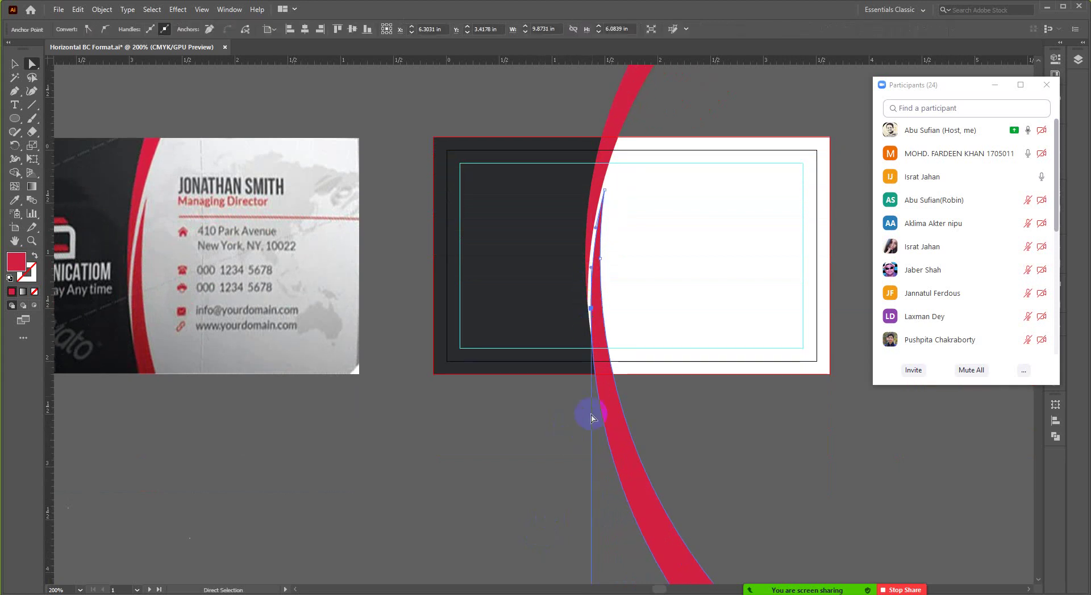
Shorten the left anchor's lower direction handle on the lower crescent and check the sliver beside the black panel.
scroll(555, 300, down, 2)
scroll(567, 343, up, 2)
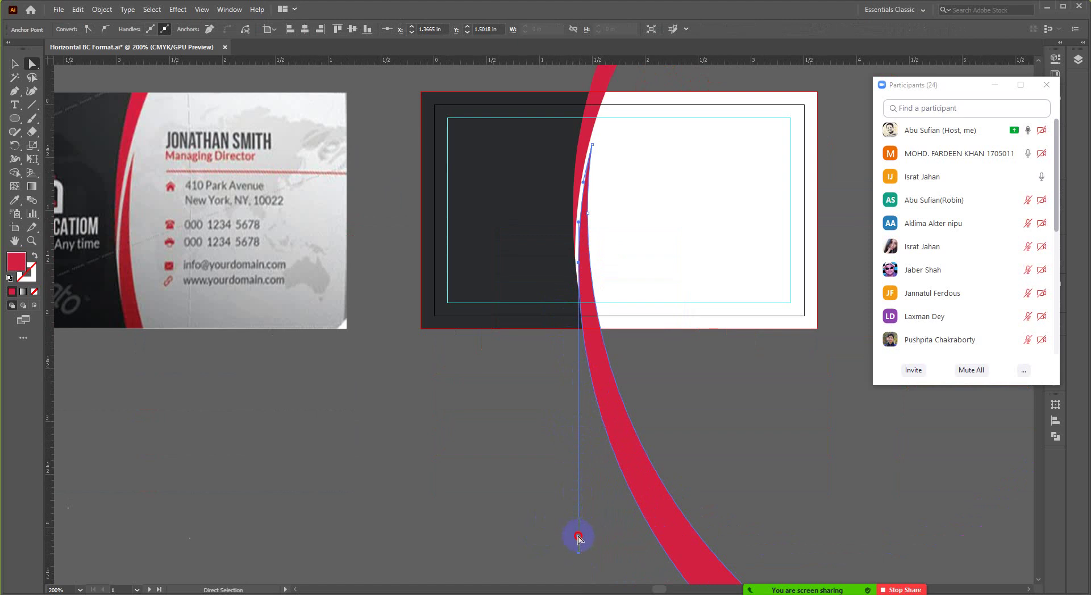
click(578, 538)
click(577, 265)
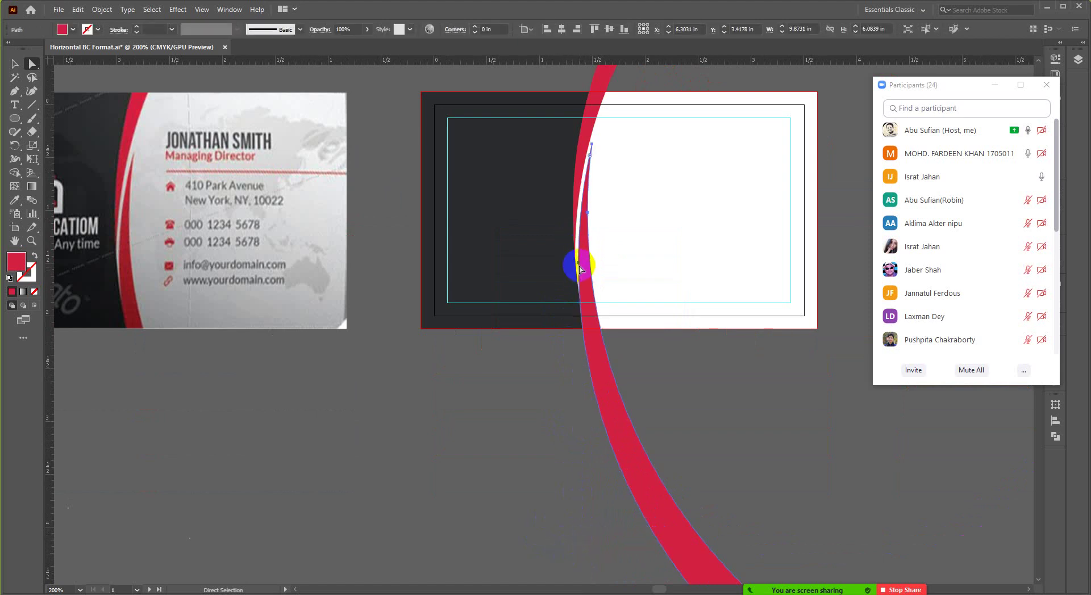
drag(579, 266, 577, 504)
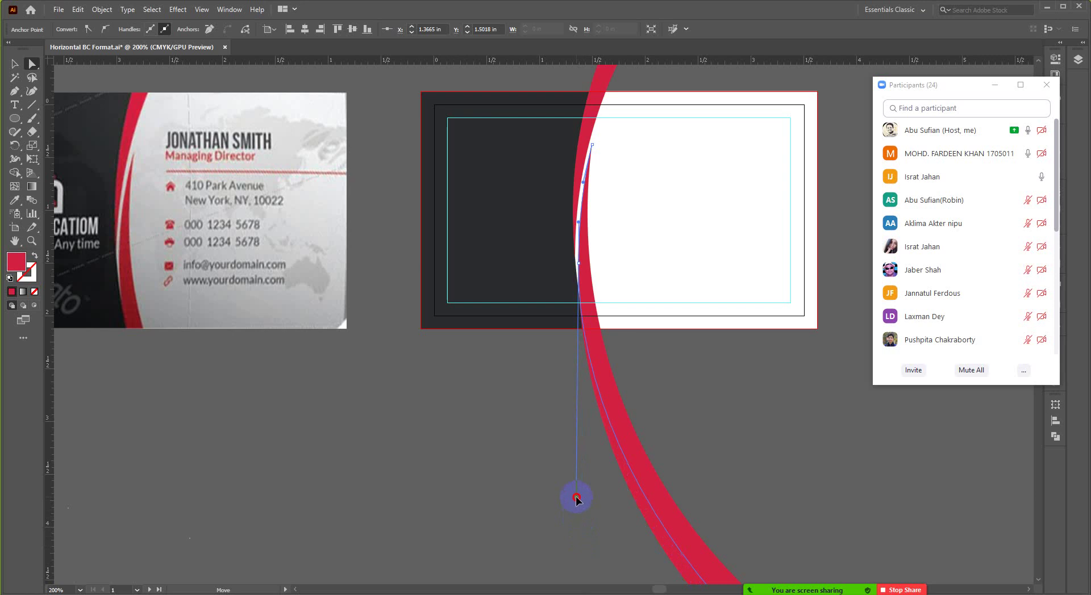
alt+scroll(580, 317, up, 4)
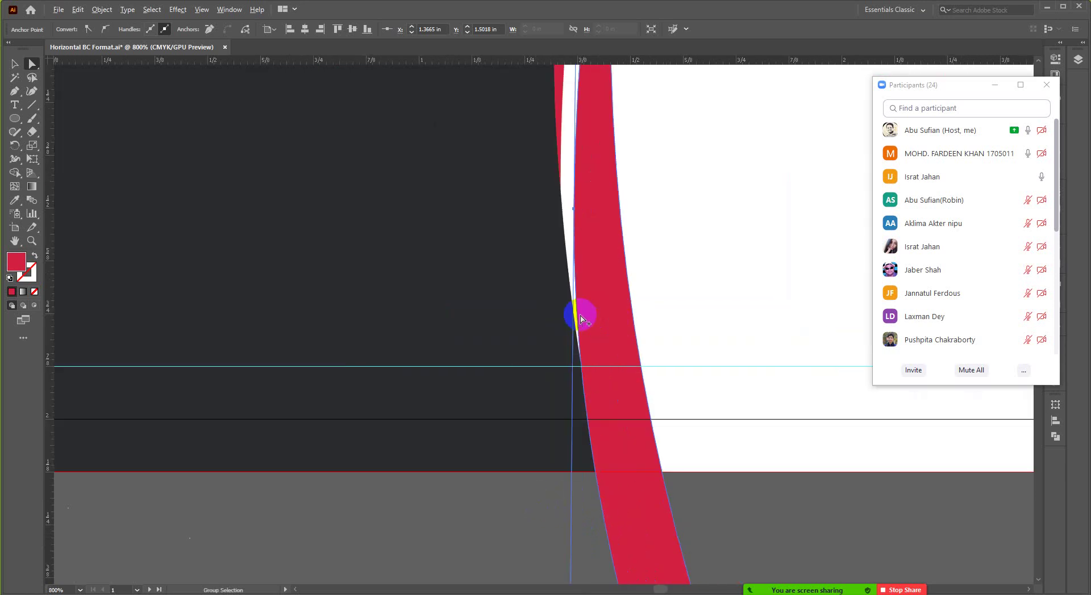
alt+scroll(581, 318, down, 4)
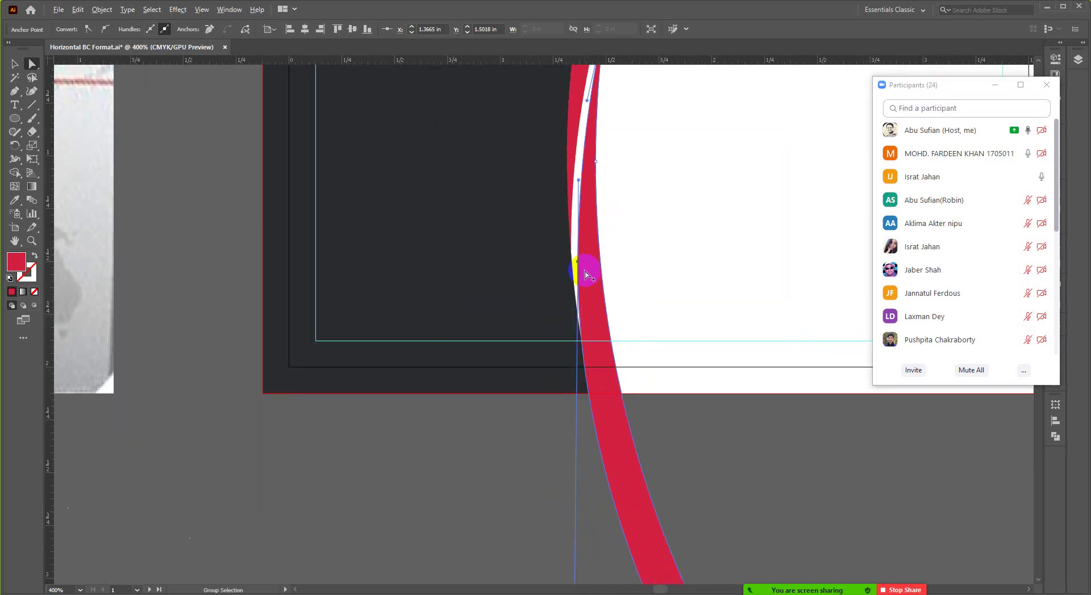
alt+scroll(583, 291, up, 1)
alt+scroll(546, 310, down, 2)
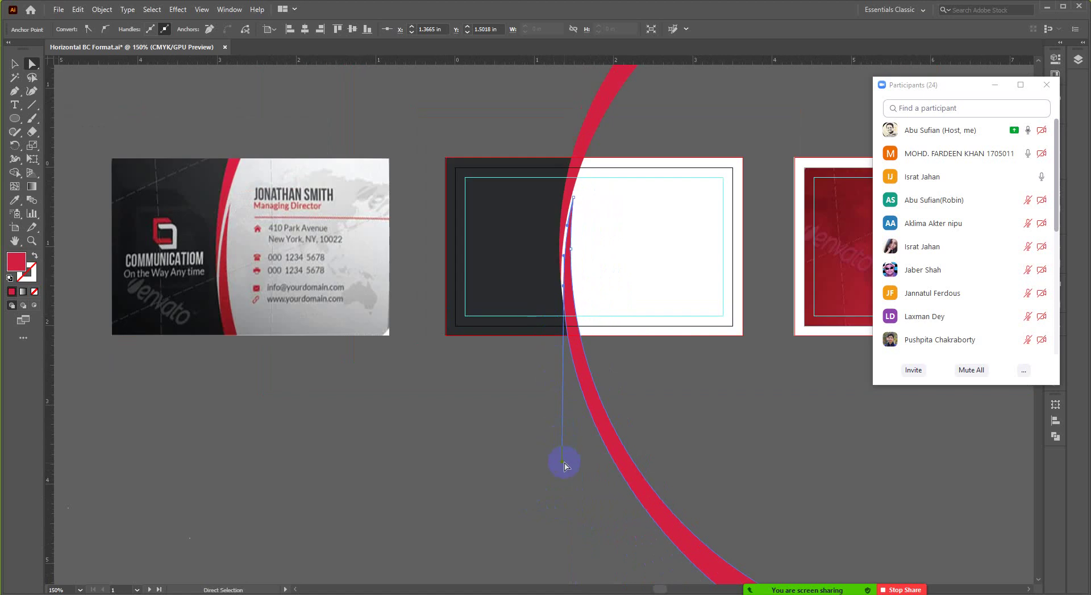
Shorten the same direction handle further, angling it slightly left, and recheck the gap at the panel's curved edge.
drag(562, 464, 555, 426)
scroll(568, 319, up, 4)
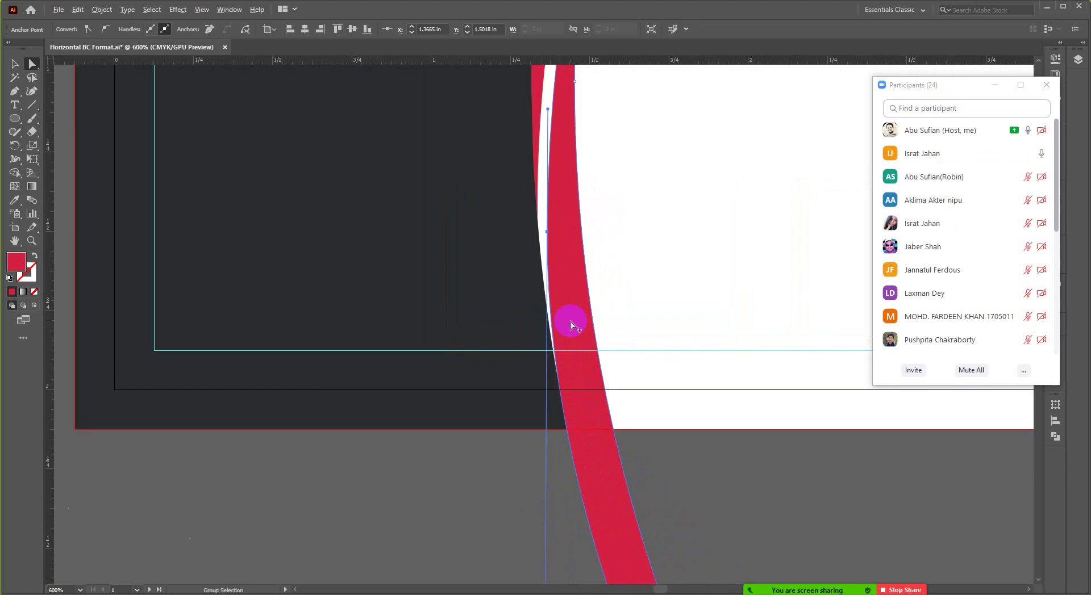
scroll(570, 318, down, 4)
scroll(571, 318, up, 5)
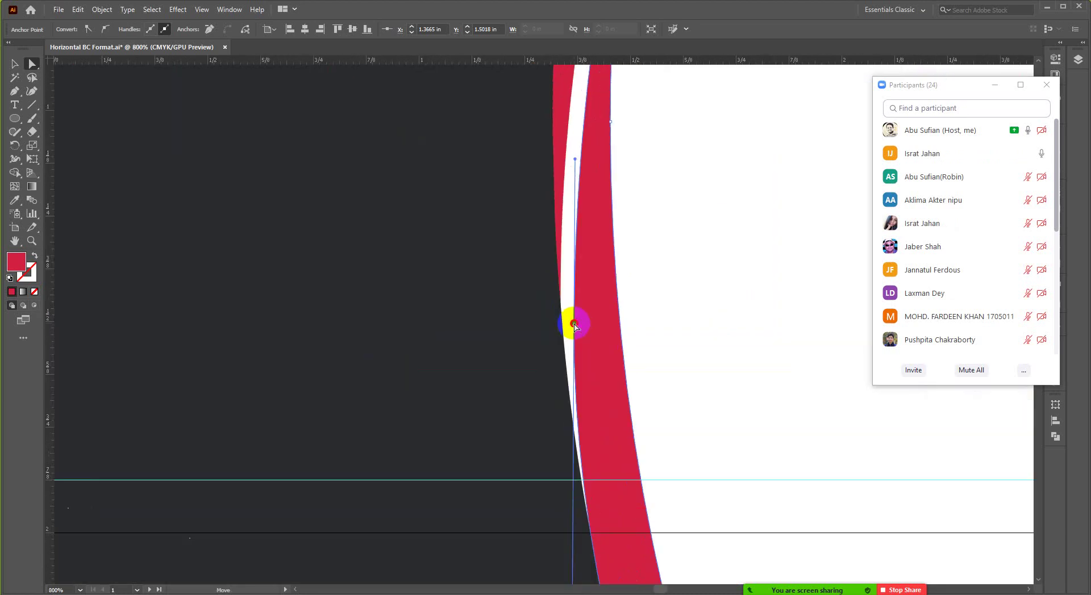
Shift the lower crescent's left anchor point slightly left to about X 1.3625 in, Y 1.5022 in.
drag(573, 324, 569, 322)
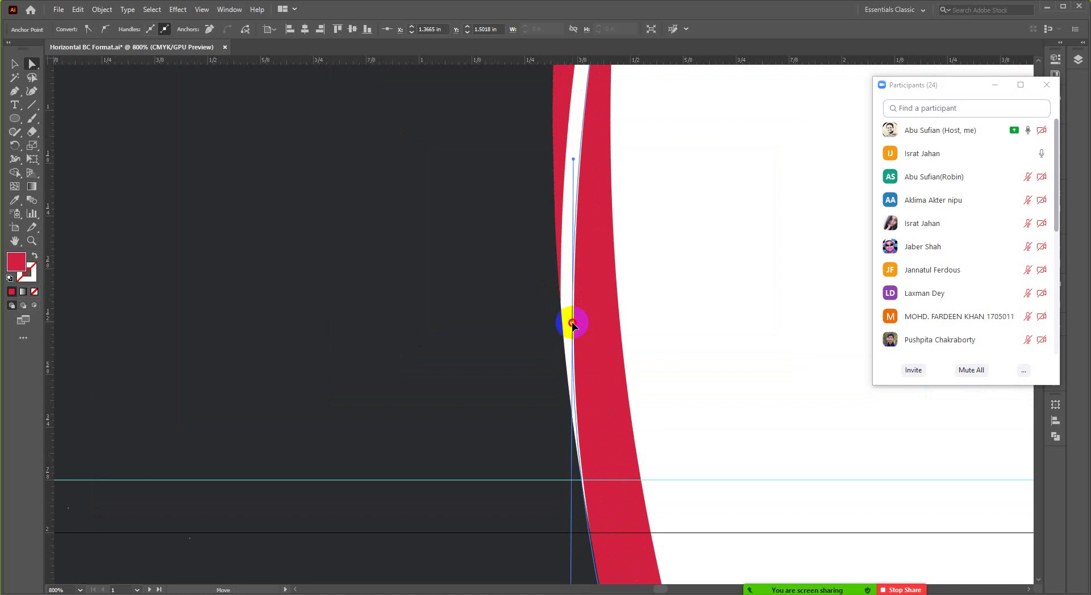
scroll(562, 318, down, 1)
scroll(562, 318, down, 1)
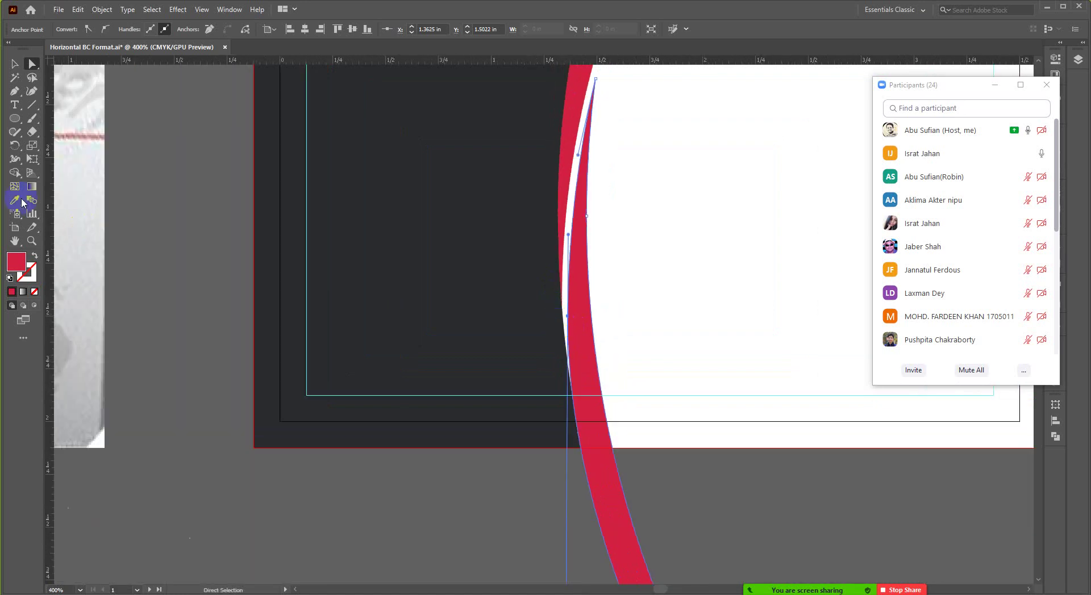
Clear the selection and examine how the lower crescent meets the black panel compared with the reference card.
click(14, 63)
click(177, 212)
scroll(393, 274, up, 4)
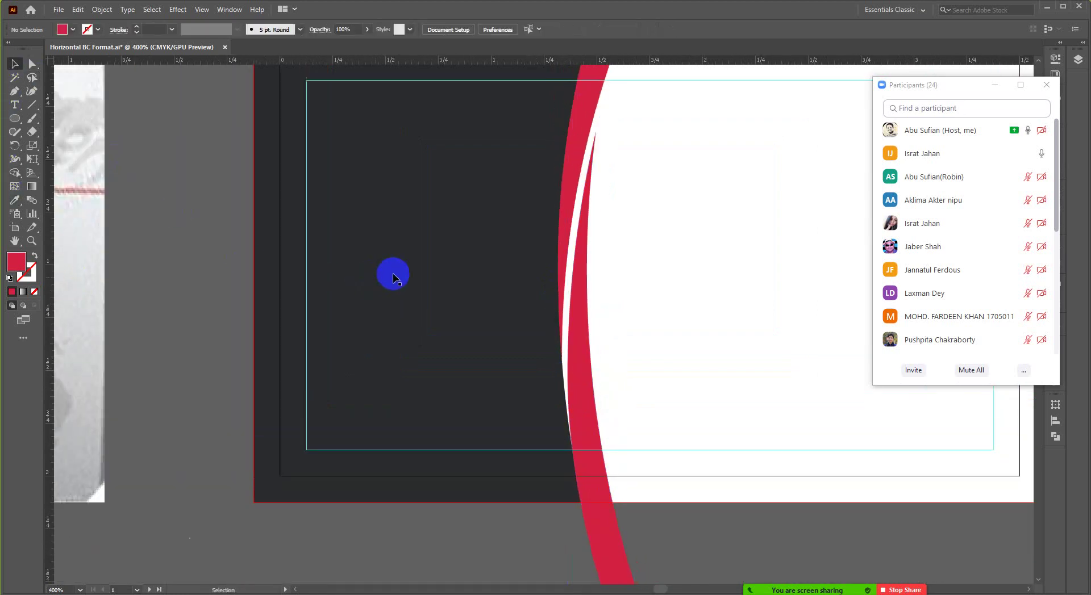
scroll(635, 287, down, 3)
scroll(602, 319, up, 2)
scroll(620, 325, down, 1)
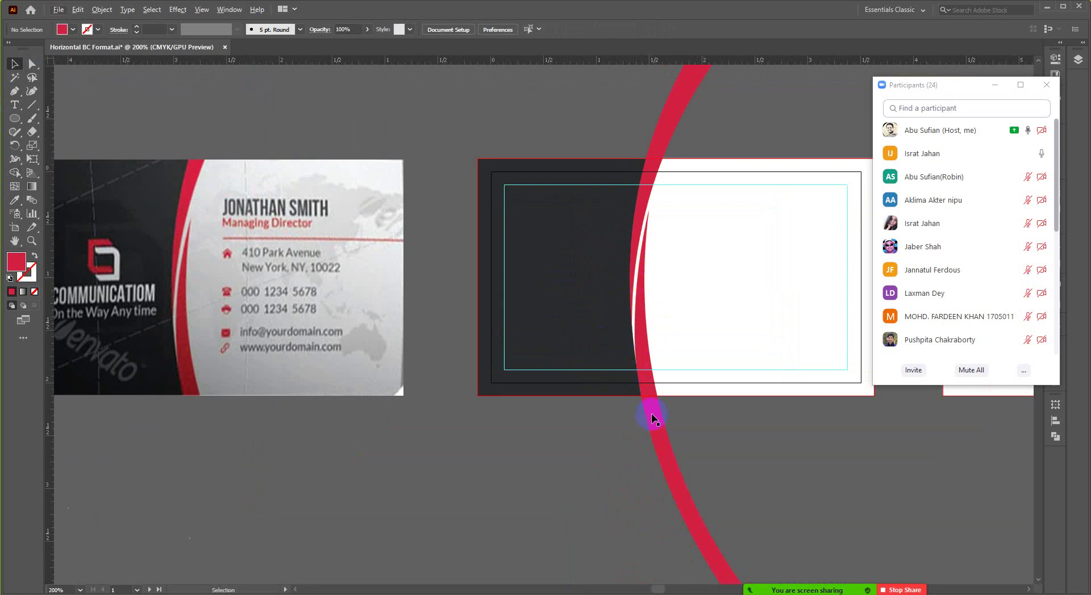
scroll(651, 413, up, 2)
scroll(631, 342, down, 2)
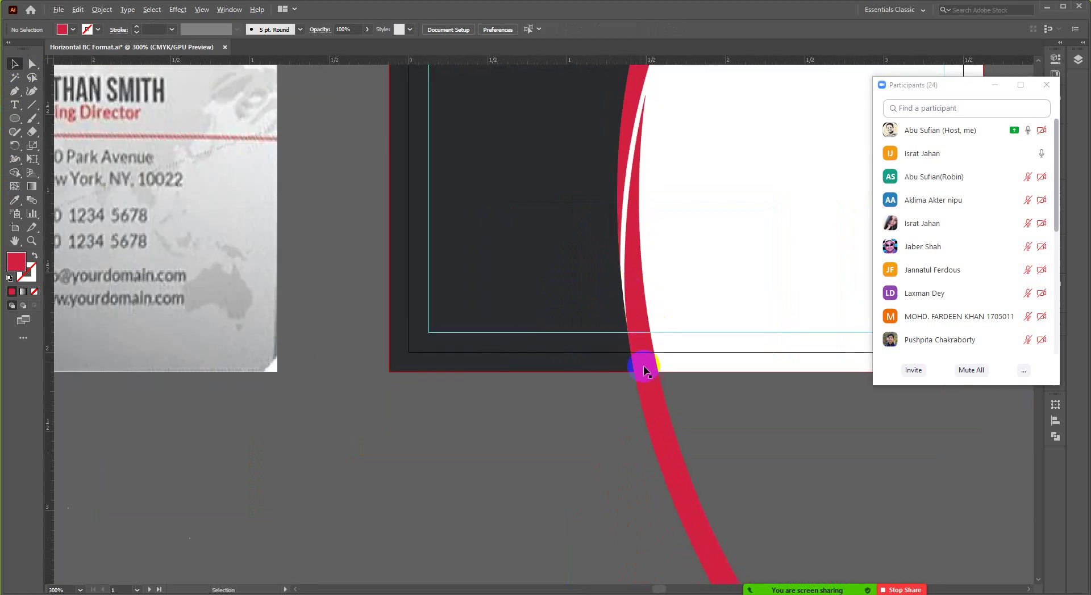
scroll(645, 411, down, 2)
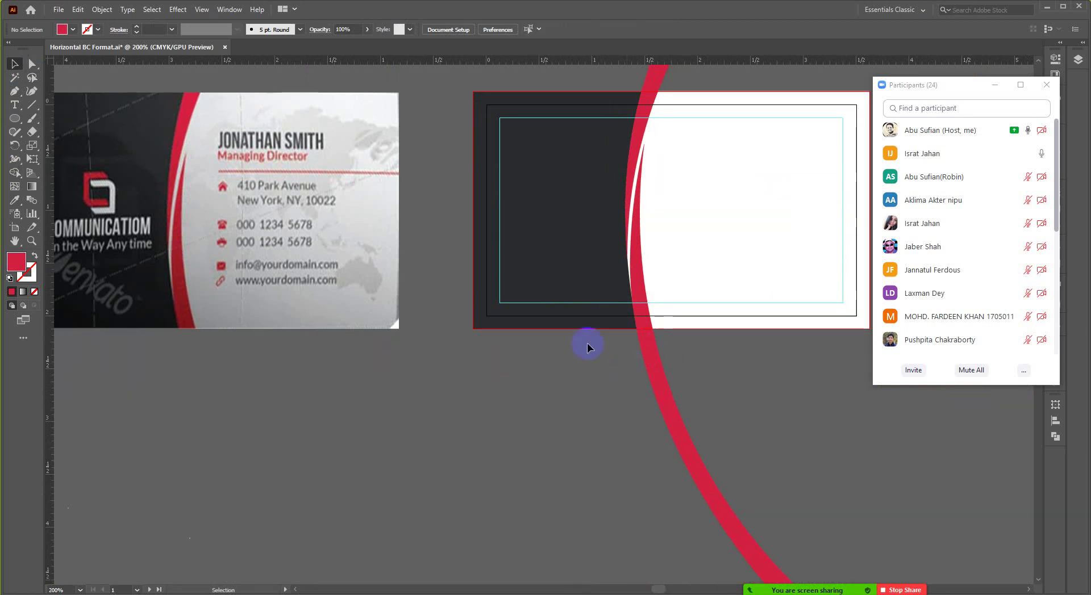
Split the lower crescent at the card's bottom edge with the Shape Builder and delete the part outside the card.
click(649, 355)
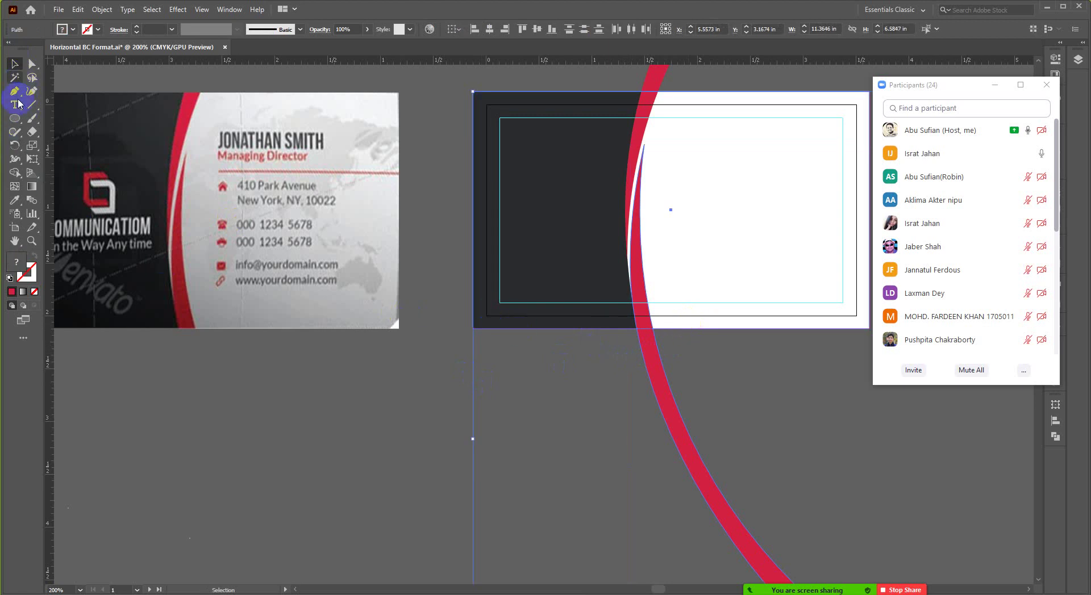
click(15, 175)
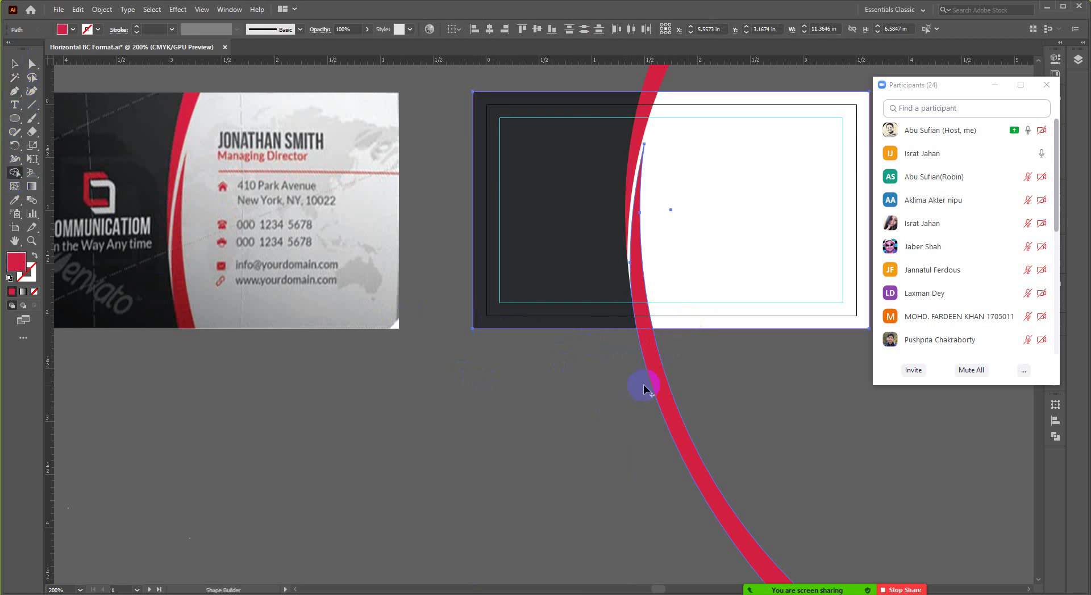
scroll(577, 195, up, 3)
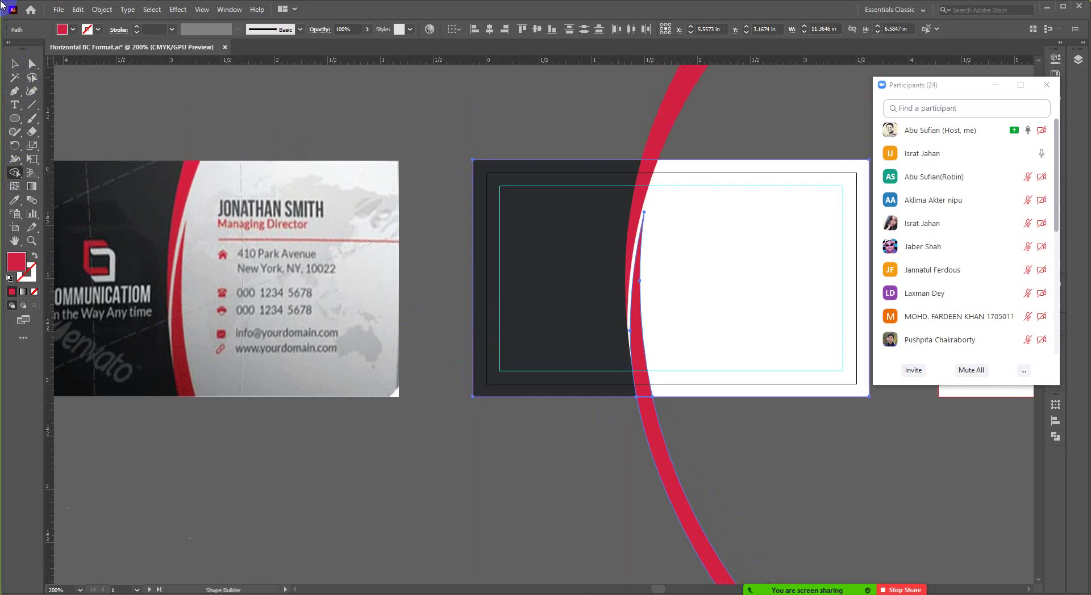
key(v)
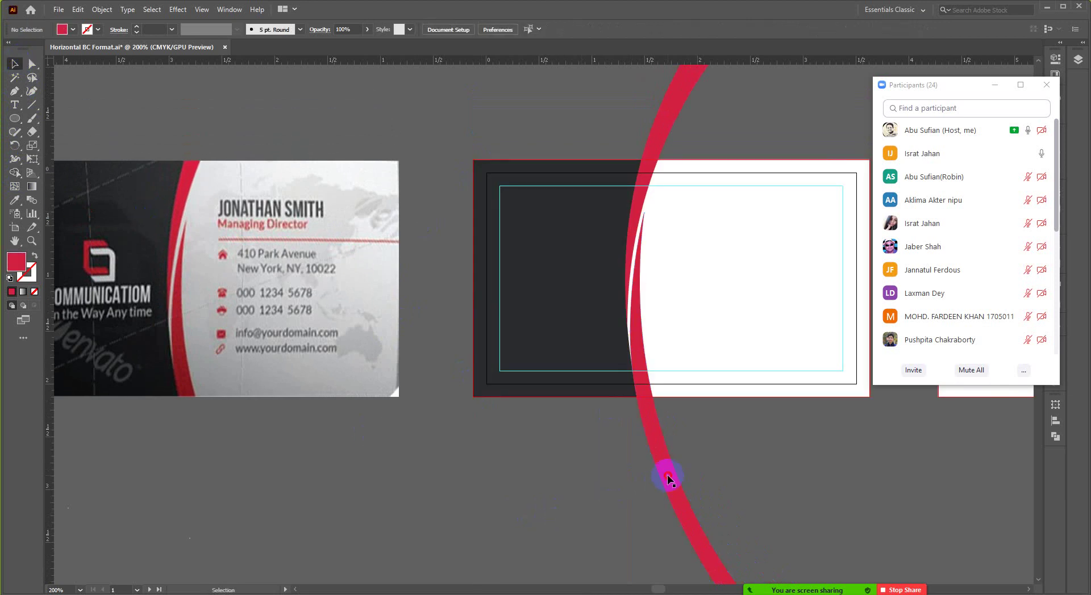
key(Delete)
Split the upper crescent at the card's top edge with the Shape Builder and delete the part above the card.
scroll(751, 119, up, 3)
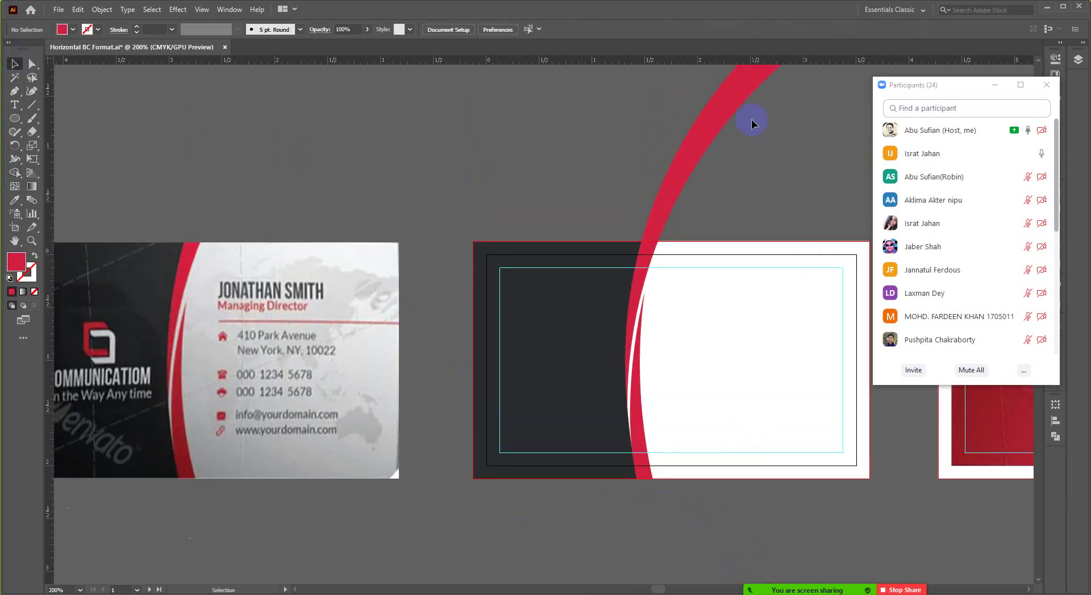
click(671, 196)
click(702, 251)
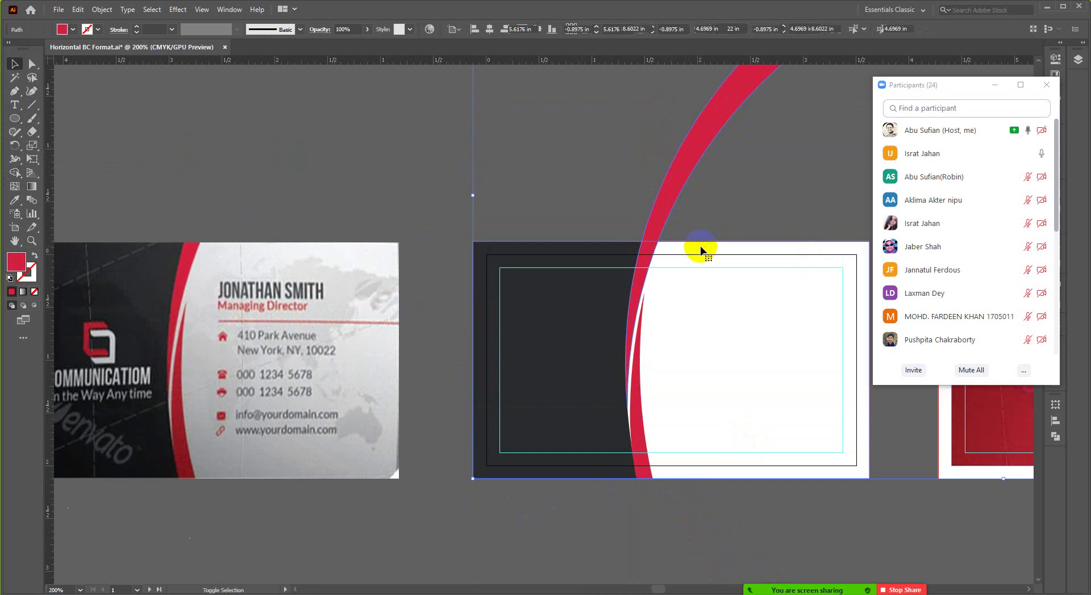
scroll(701, 250, up, 2)
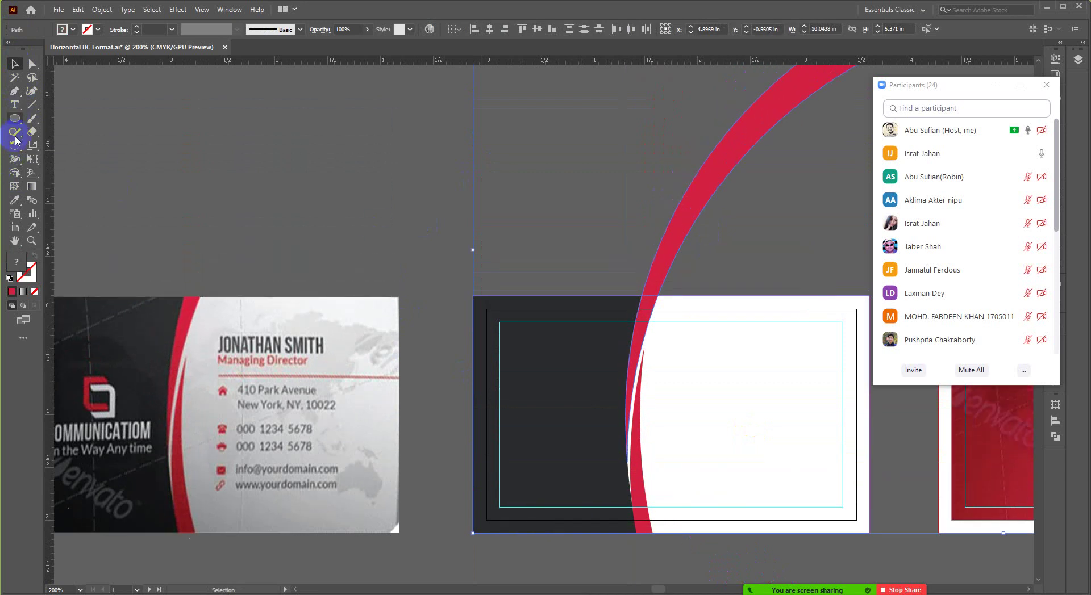
click(14, 173)
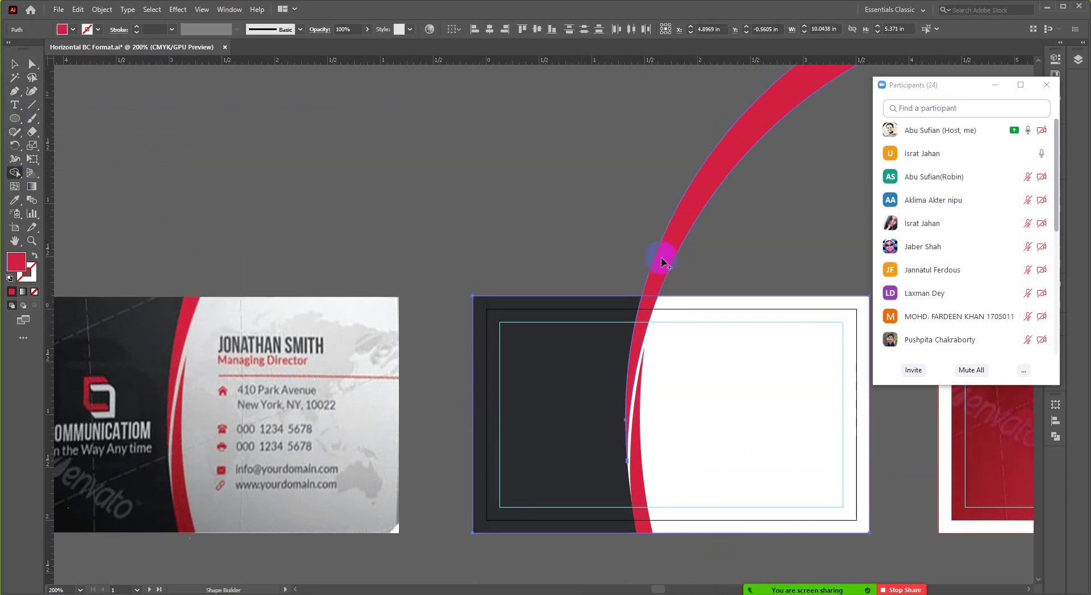
click(15, 63)
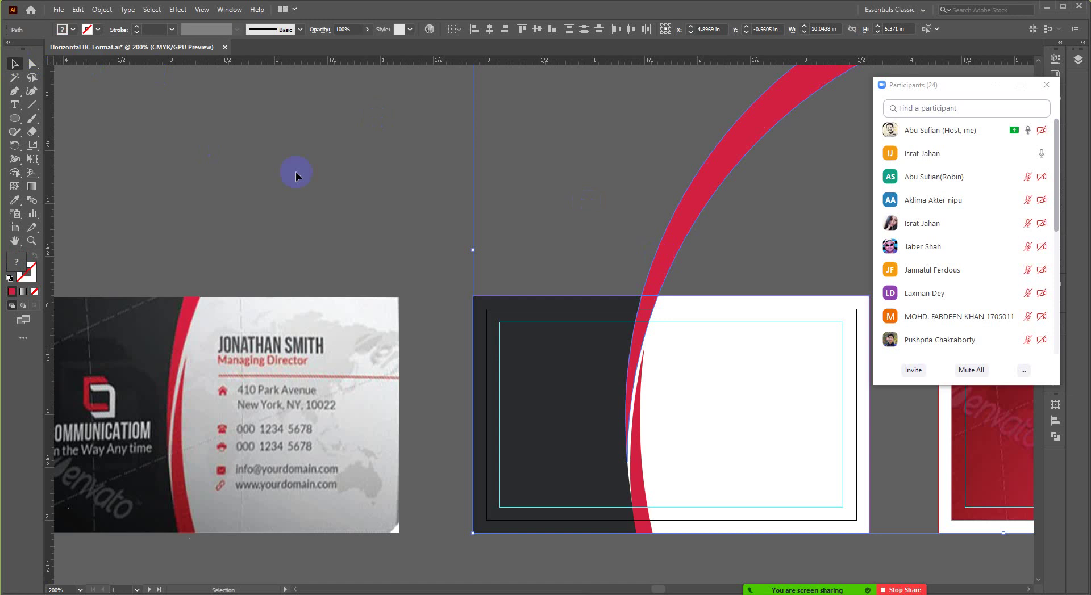
click(296, 172)
click(678, 235)
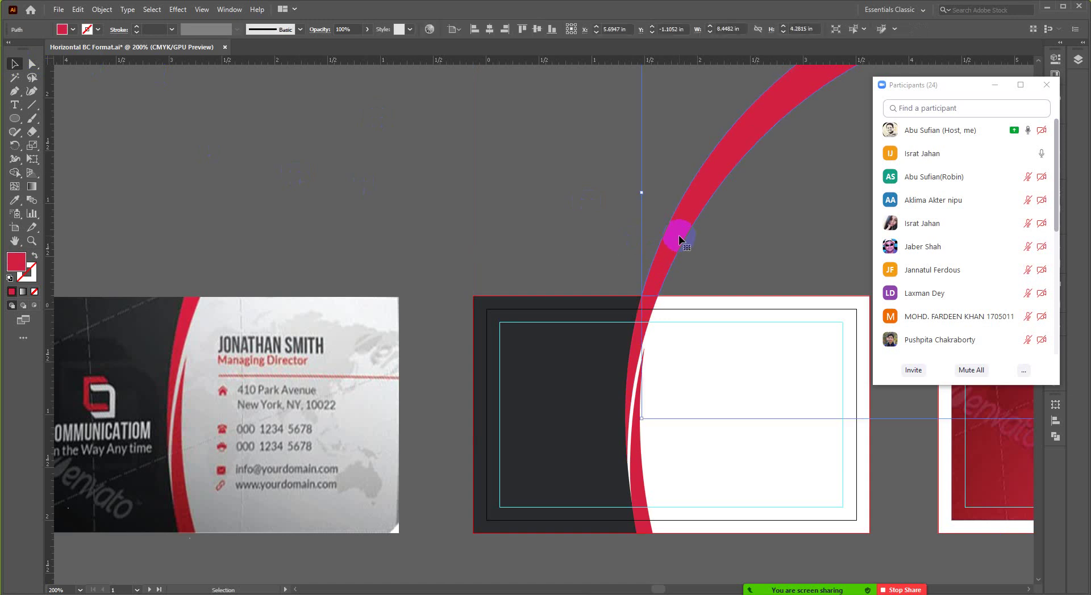
key(Delete)
Compare the trimmed stripes on the contact side with the reference card, inspecting the white sliver up close.
scroll(667, 250, down, 3)
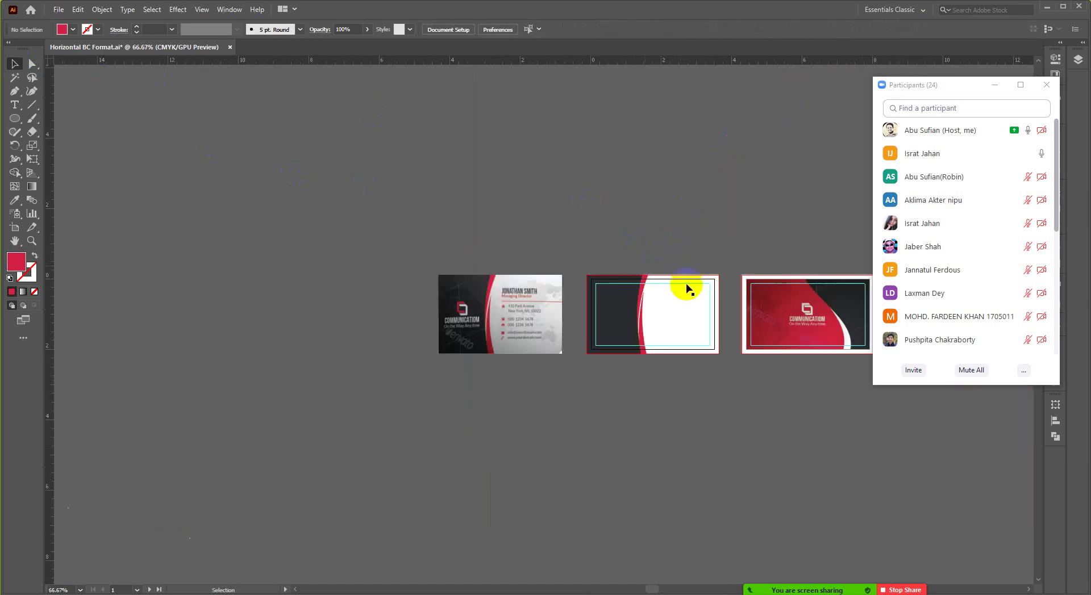
scroll(687, 290, up, 3)
scroll(663, 310, down, 1)
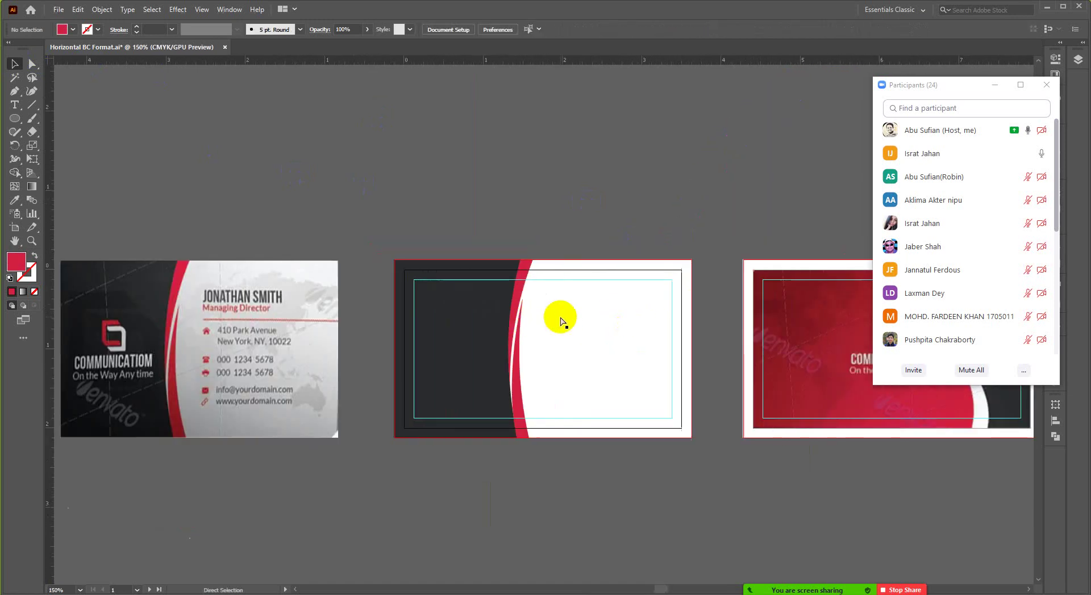
scroll(536, 335, left, 1)
scroll(404, 369, up, 1)
scroll(364, 369, left, 1)
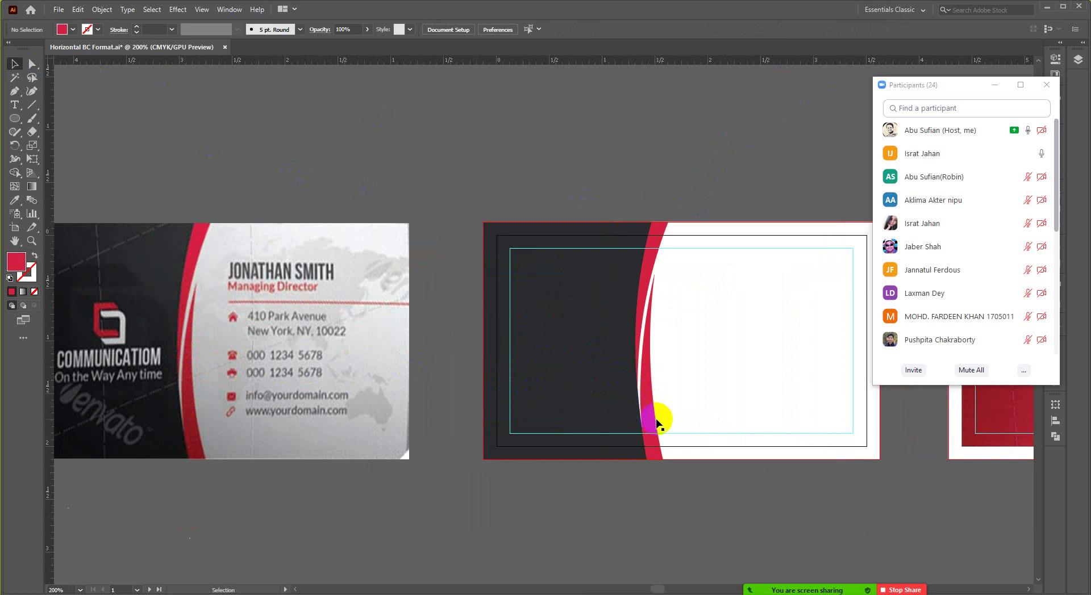
scroll(658, 421, up, 3)
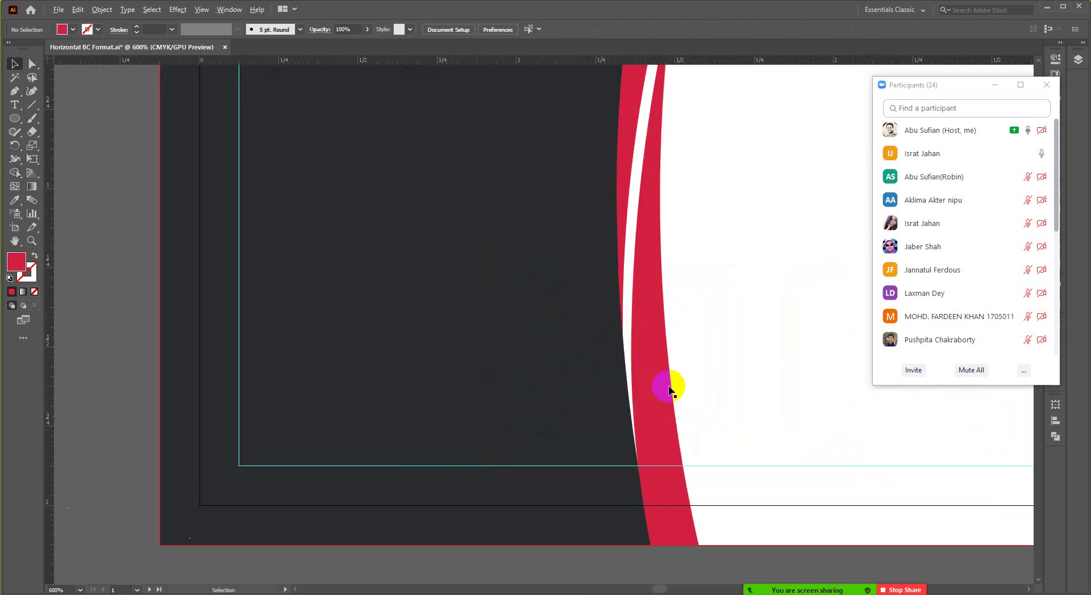
scroll(670, 390, down, 1)
scroll(669, 389, down, 2)
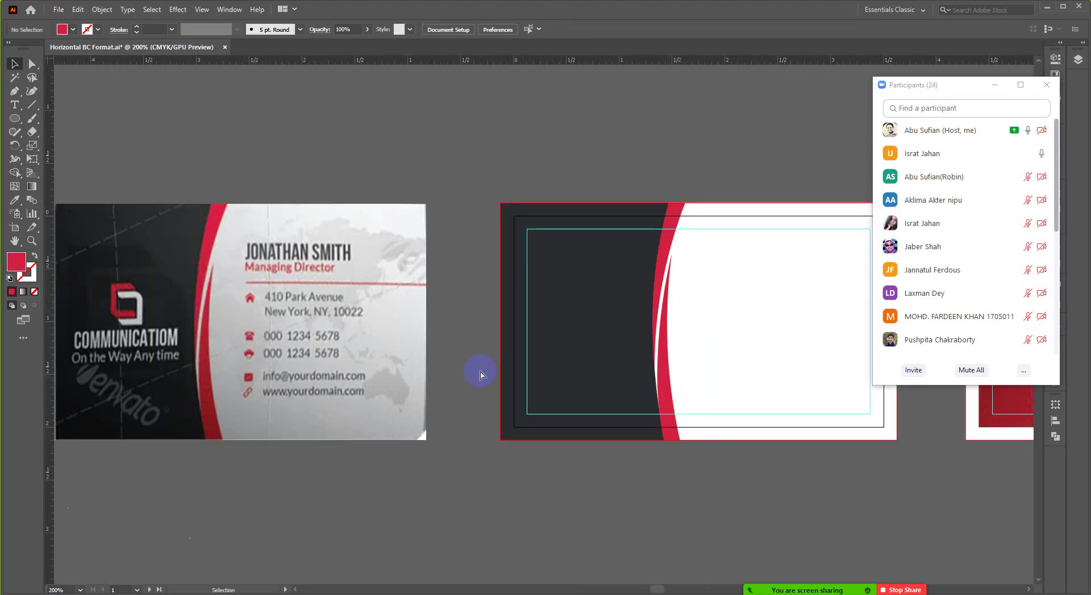
scroll(482, 373, left, 2)
Try centring the reference card image horizontally, undo the alignment and clear the selection.
click(378, 363)
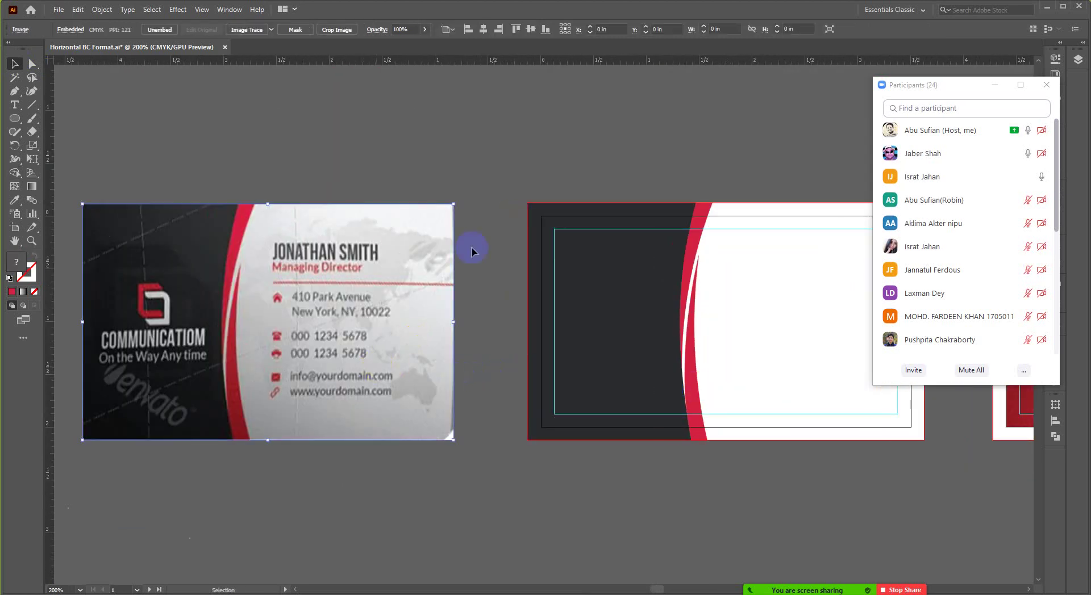
click(483, 29)
key(ctrl+z)
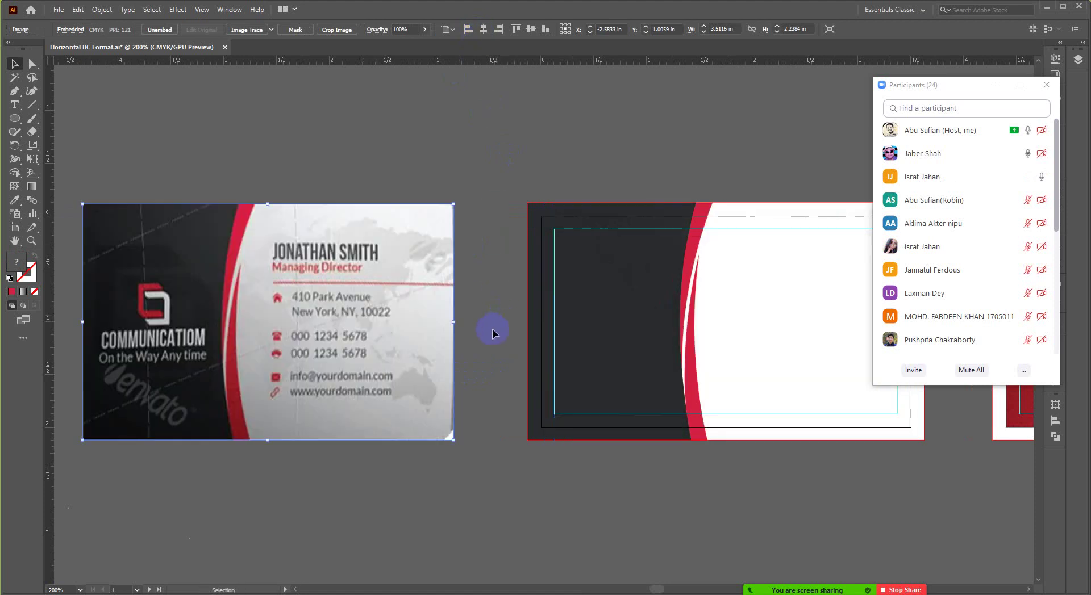
click(450, 192)
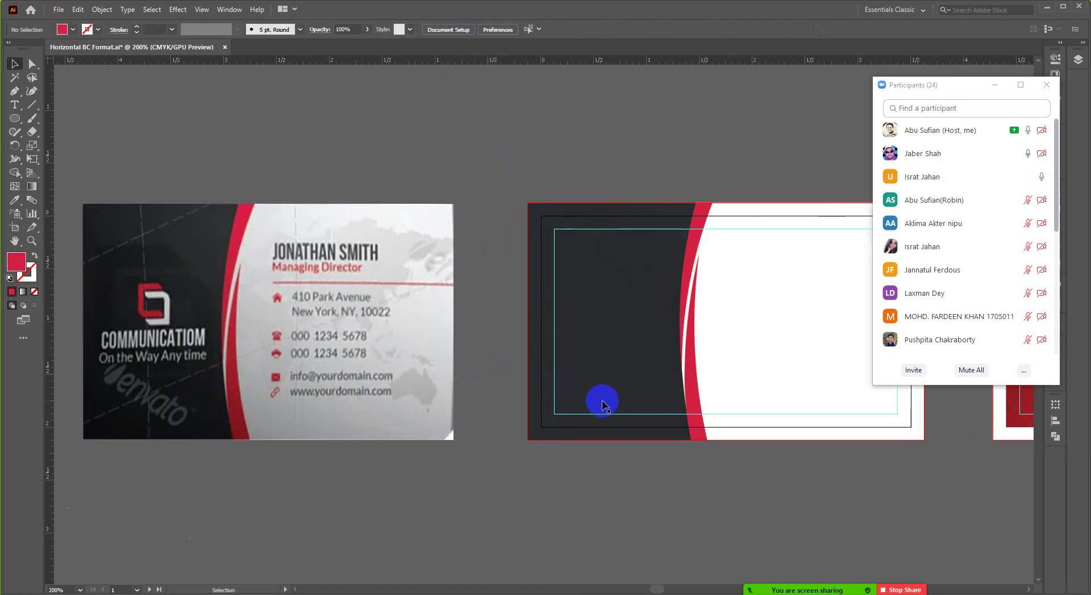
Move the lower tip of the upper red crescent on the contact side onto the black panel's curved edge with Direct Selection.
click(682, 369)
scroll(682, 369, up, 7)
scroll(682, 370, up, 3)
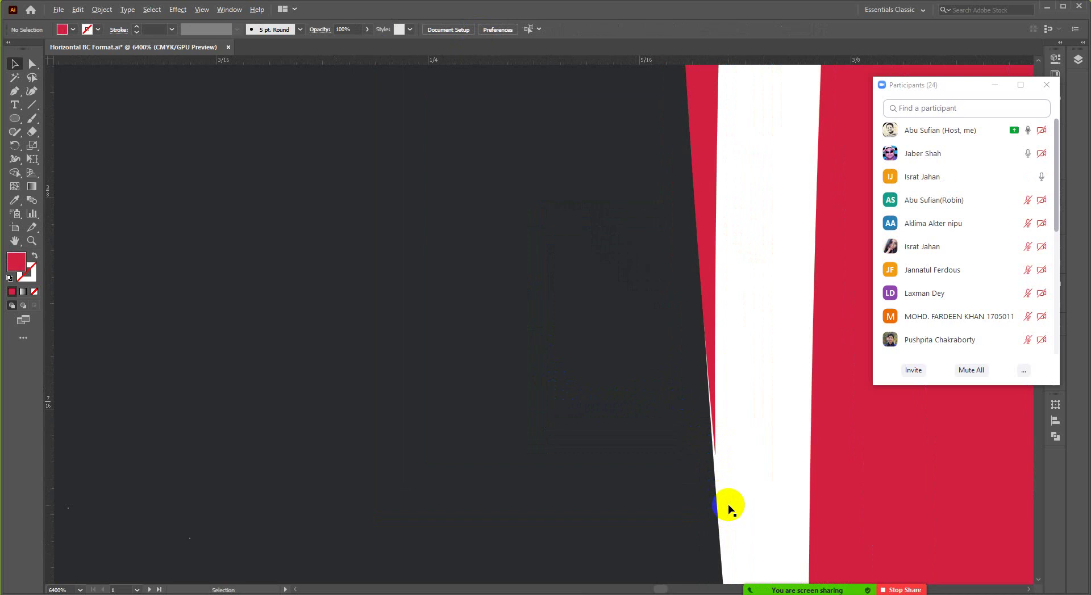
scroll(729, 506, up, 2)
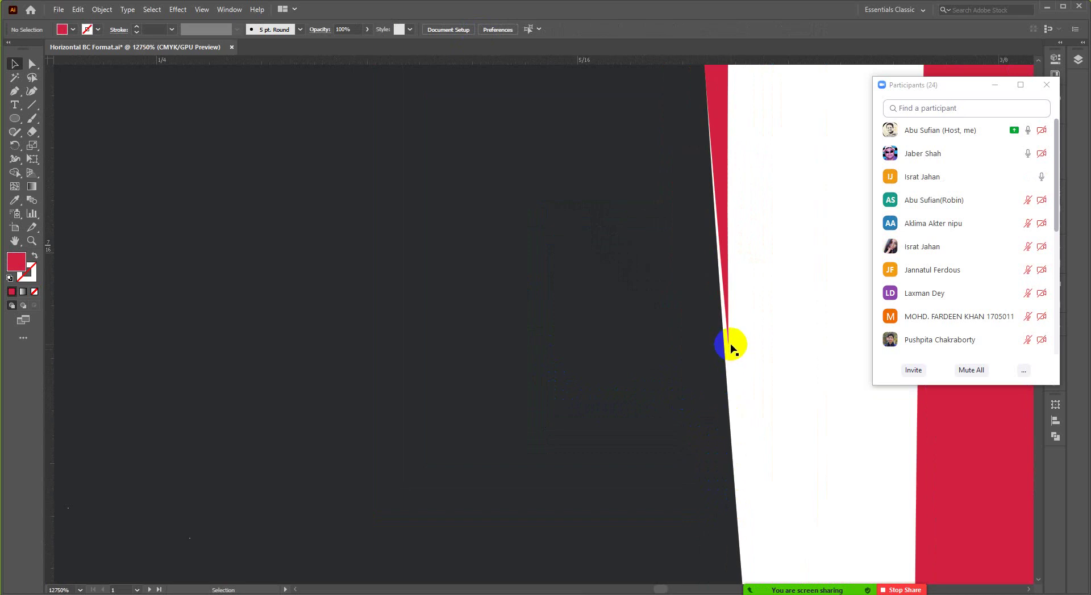
key(a)
click(726, 300)
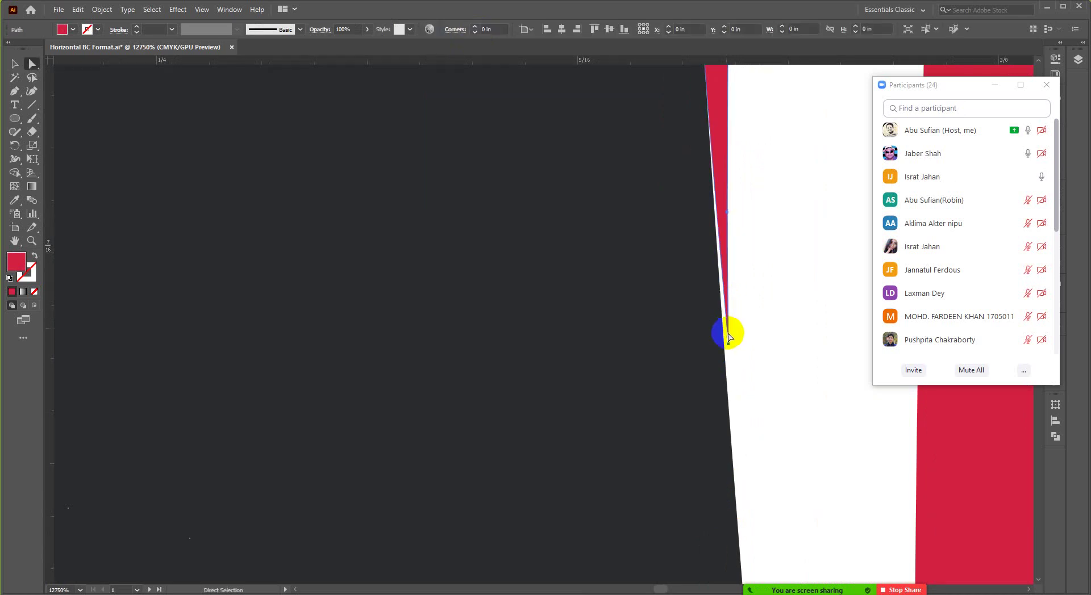
click(727, 342)
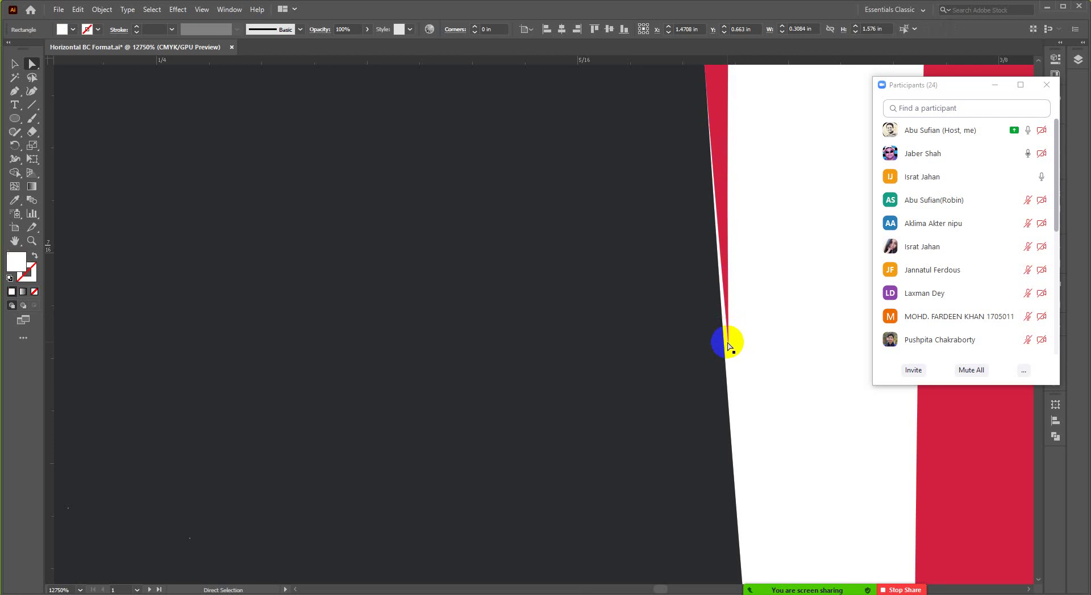
click(726, 279)
drag(727, 348, 718, 365)
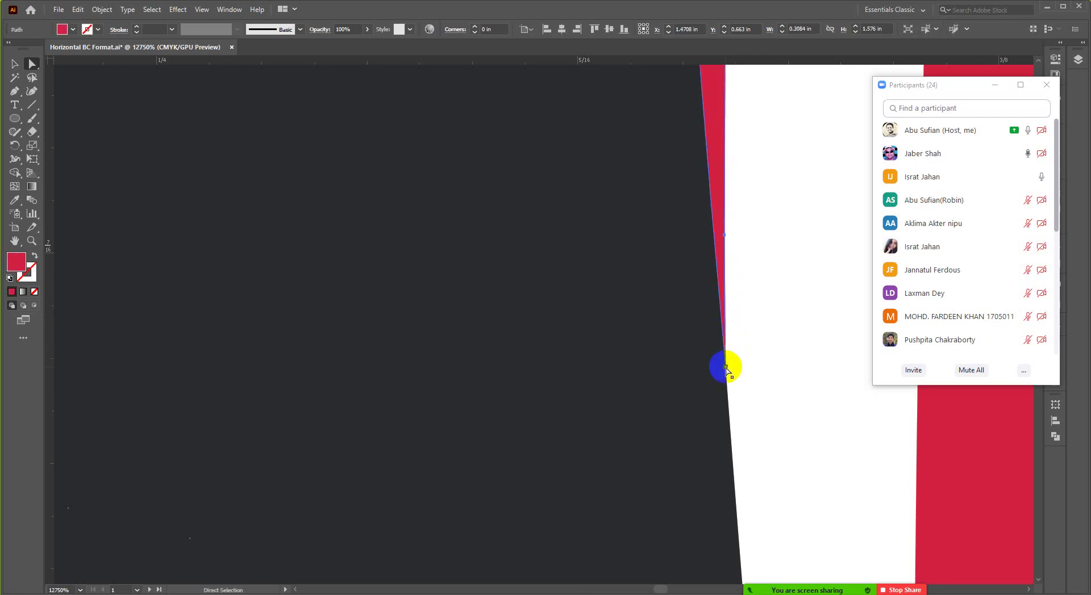
scroll(686, 362, down, 2)
scroll(686, 362, up, 3)
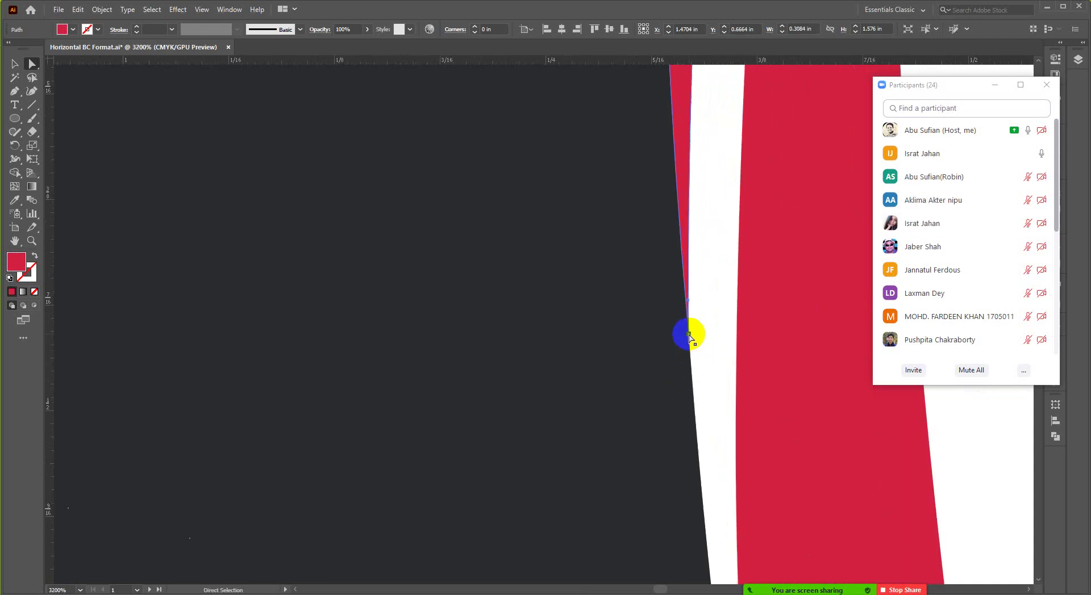
Try shifting the upper crescent further down along the black panel's edge, and undo the move.
drag(688, 337, 693, 379)
scroll(693, 379, down, 5)
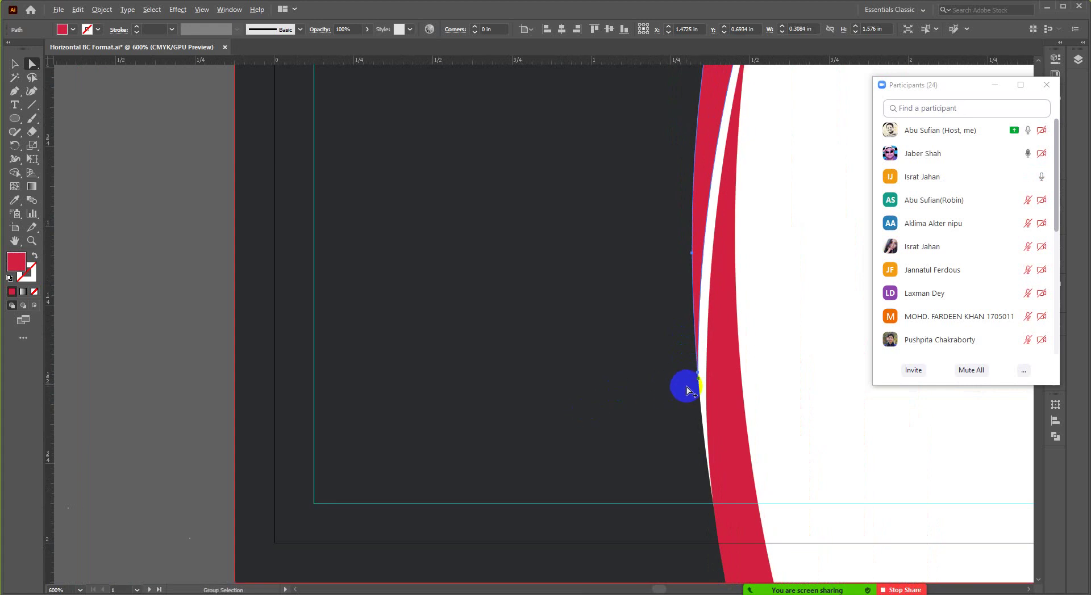
scroll(688, 391, down, 3)
click(655, 497)
scroll(696, 325, up, 1)
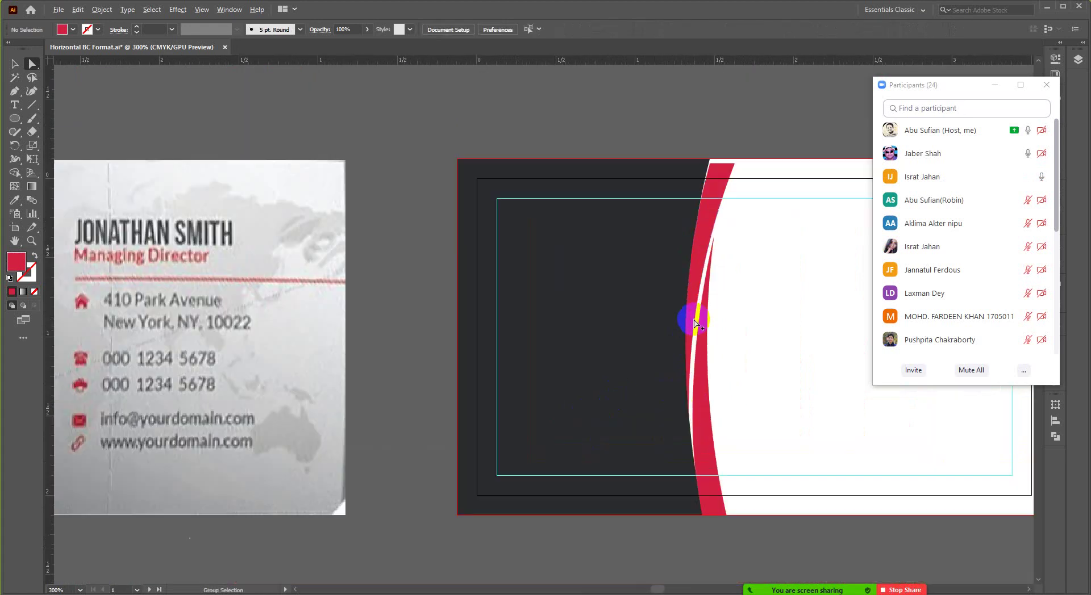
scroll(697, 325, up, 1)
click(697, 319)
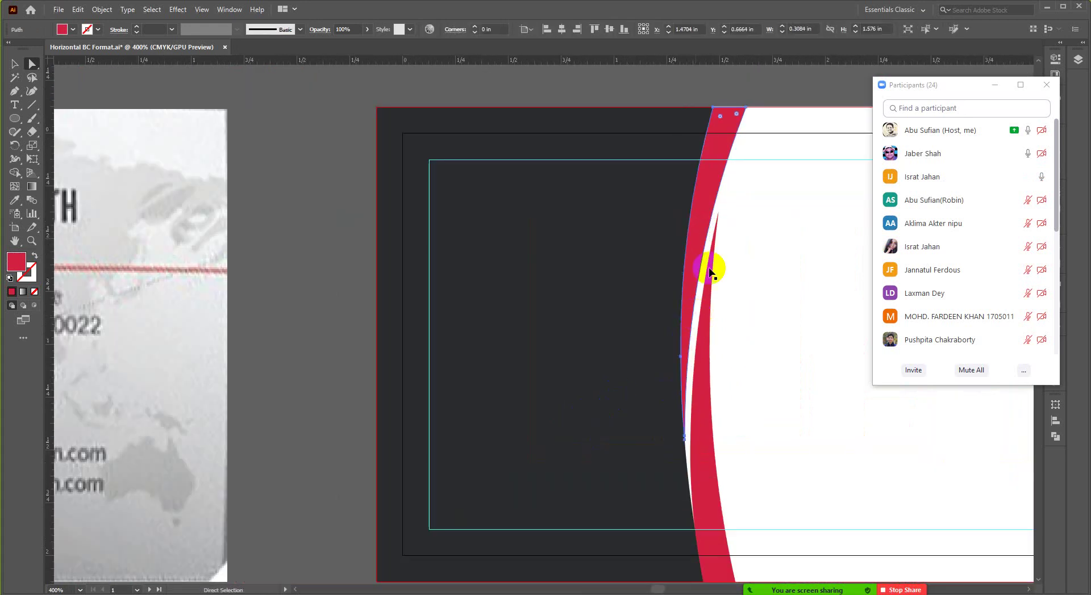
Compare the fitted stripes with the reference card's curved stripes, examining the white sliver and the crescents' tips up close.
scroll(700, 333, down, 3)
scroll(702, 334, down, 1)
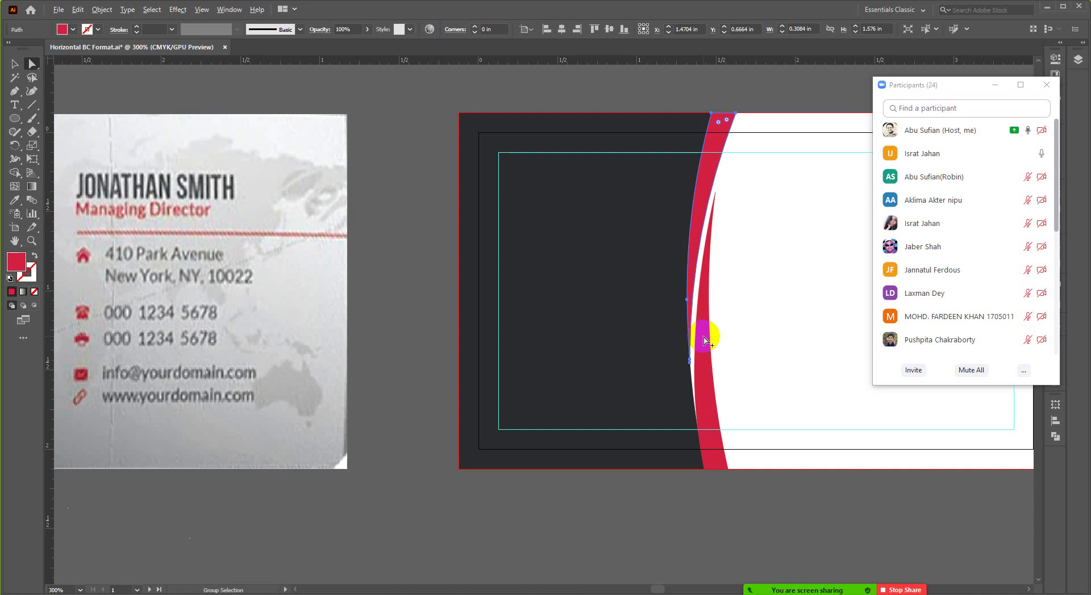
scroll(595, 350, left, 3)
scroll(579, 351, left, 3)
scroll(579, 350, right, 2)
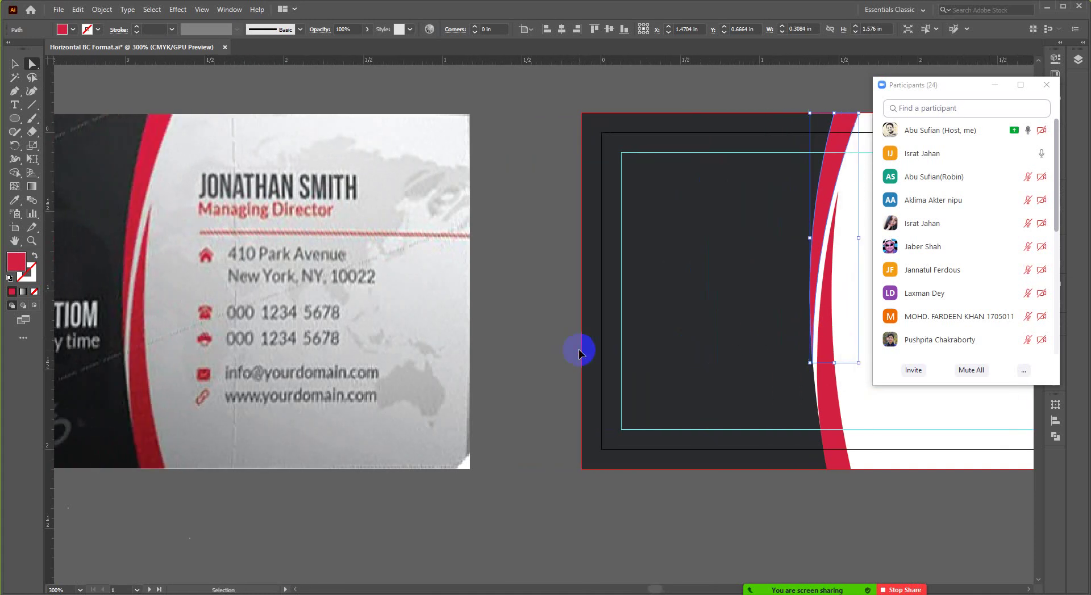
click(15, 64)
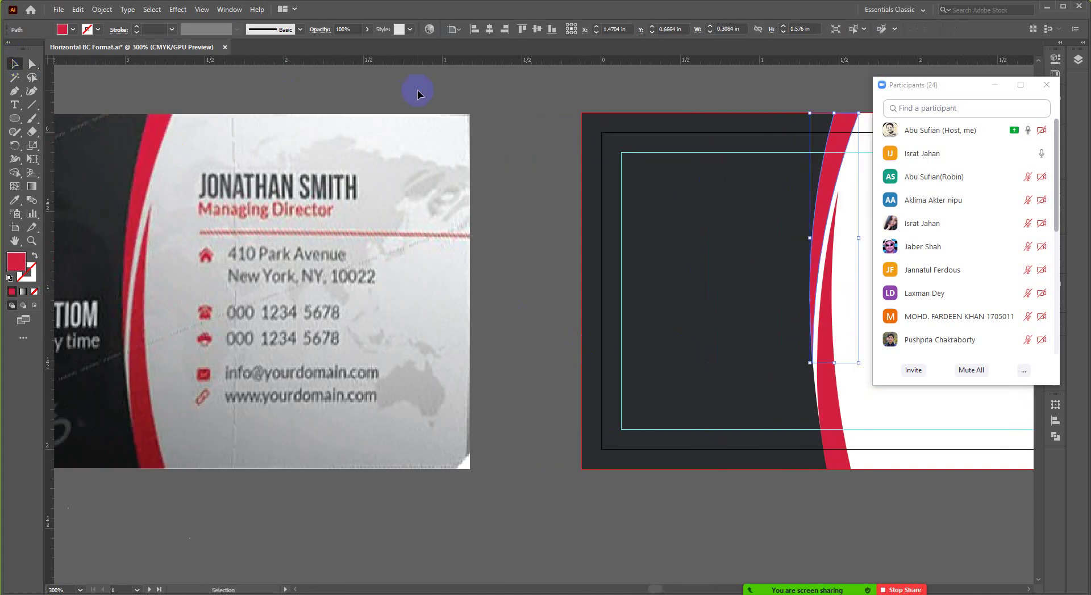
click(373, 302)
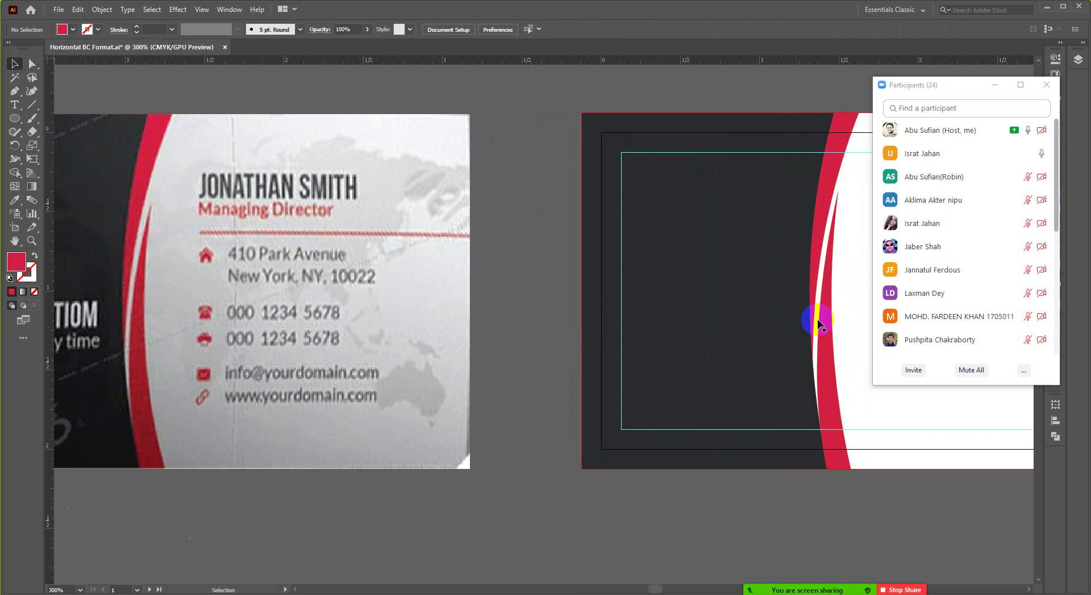
scroll(188, 310, down, 1)
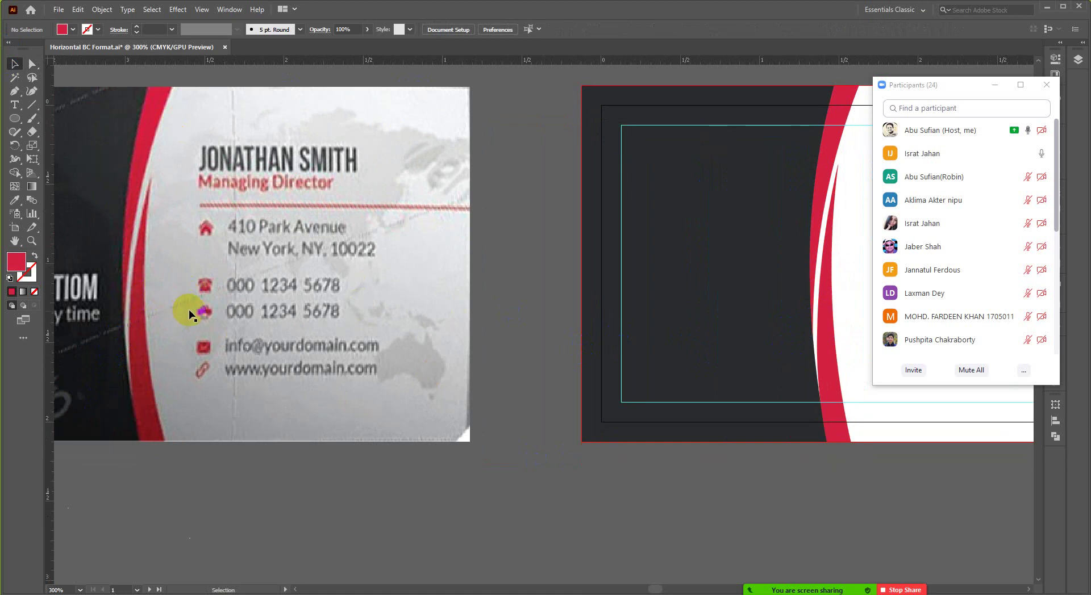
scroll(311, 310, up, 1)
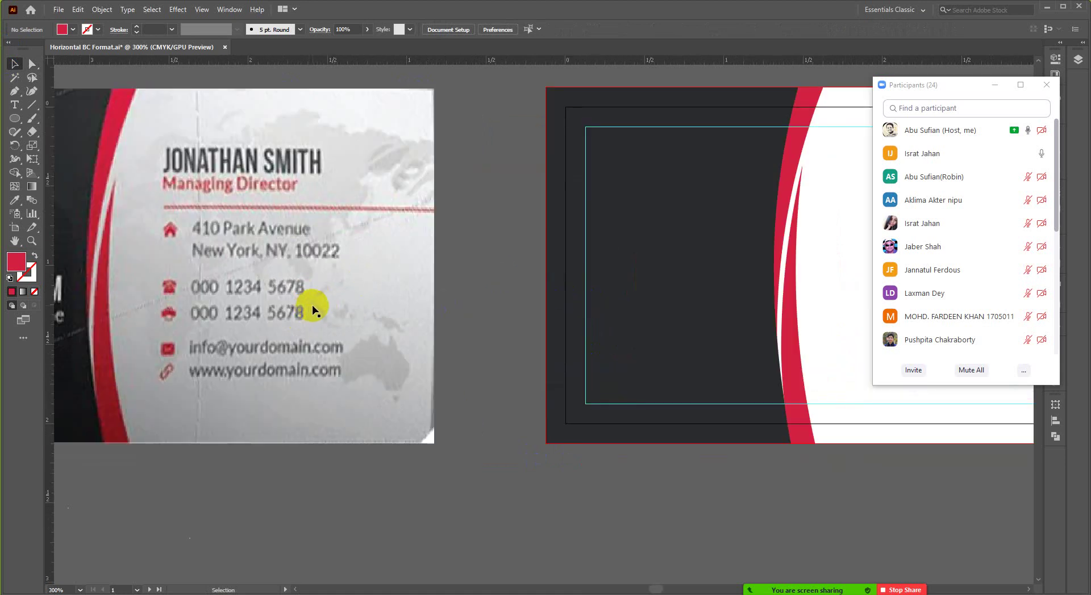
scroll(796, 339, up, 2)
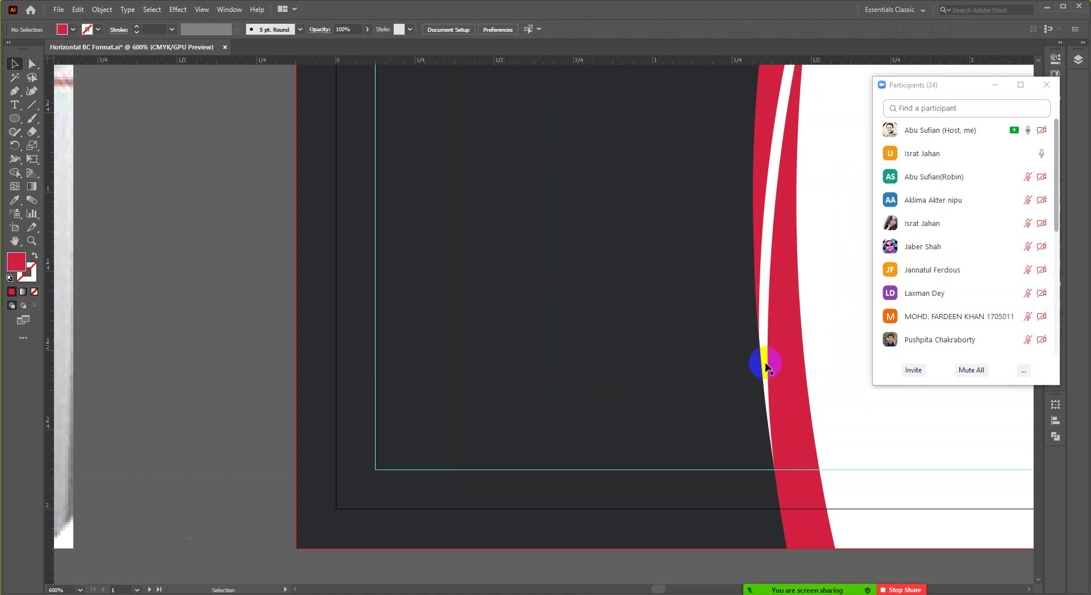
scroll(773, 214, up, 1)
scroll(774, 214, up, 2)
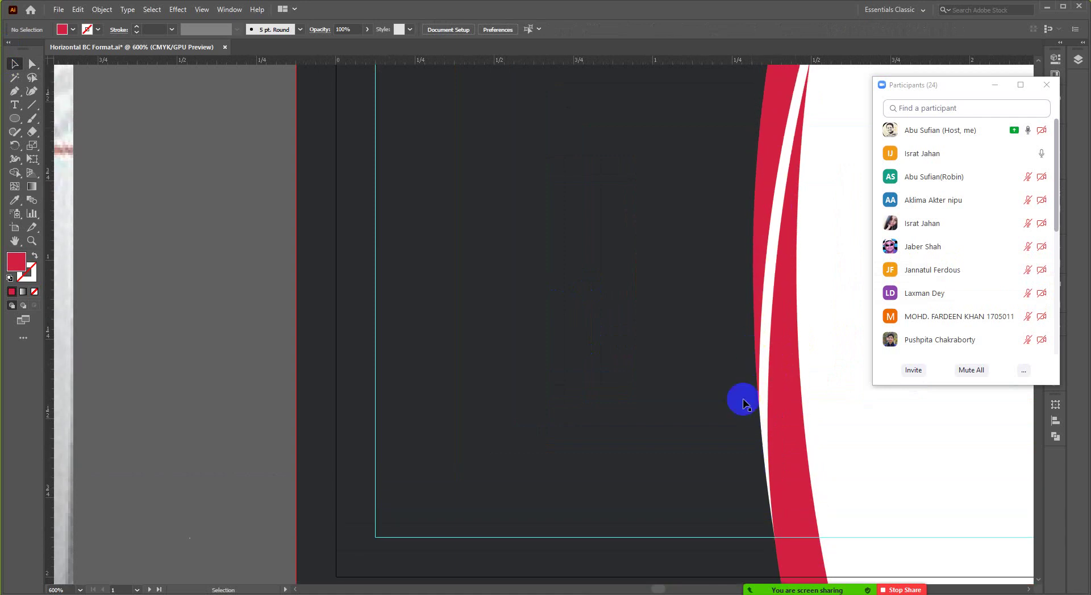
scroll(740, 399, up, 2)
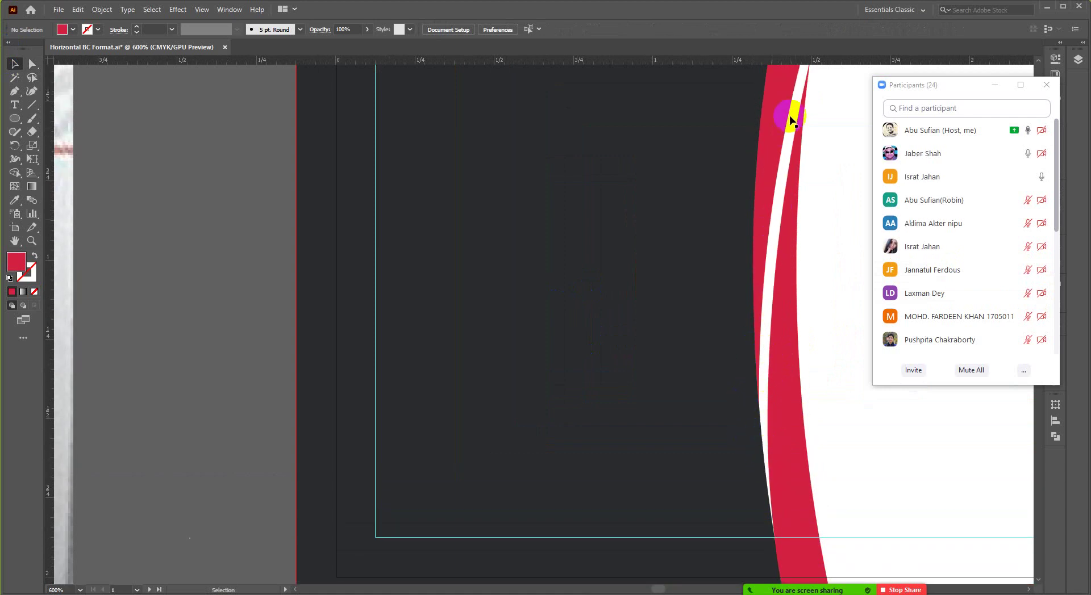
scroll(759, 182, down, 5)
scroll(305, 255, up, 4)
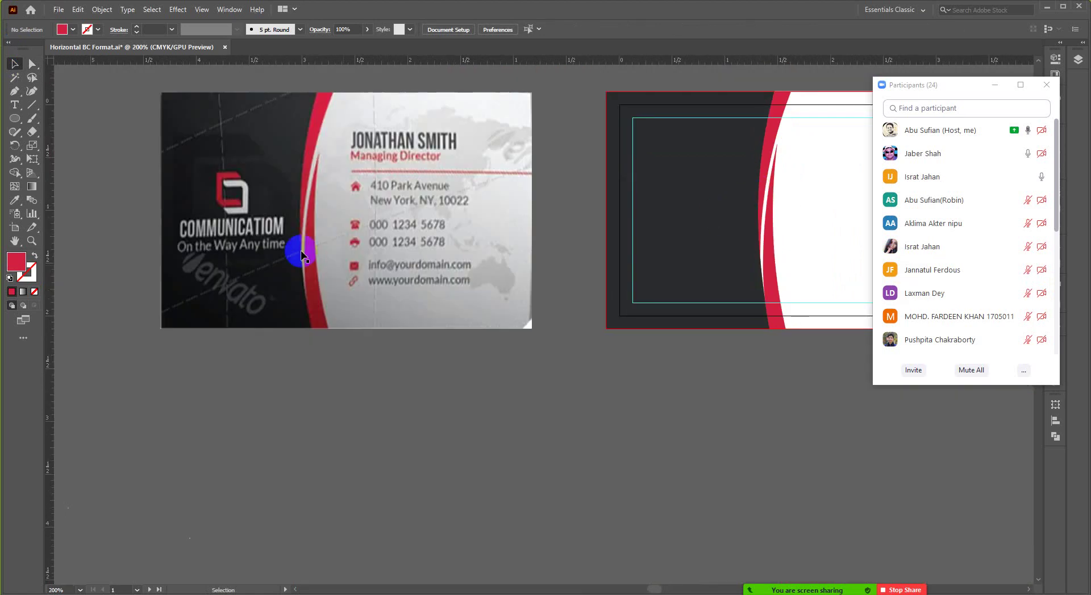
scroll(281, 234, up, 2)
scroll(358, 378, up, 2)
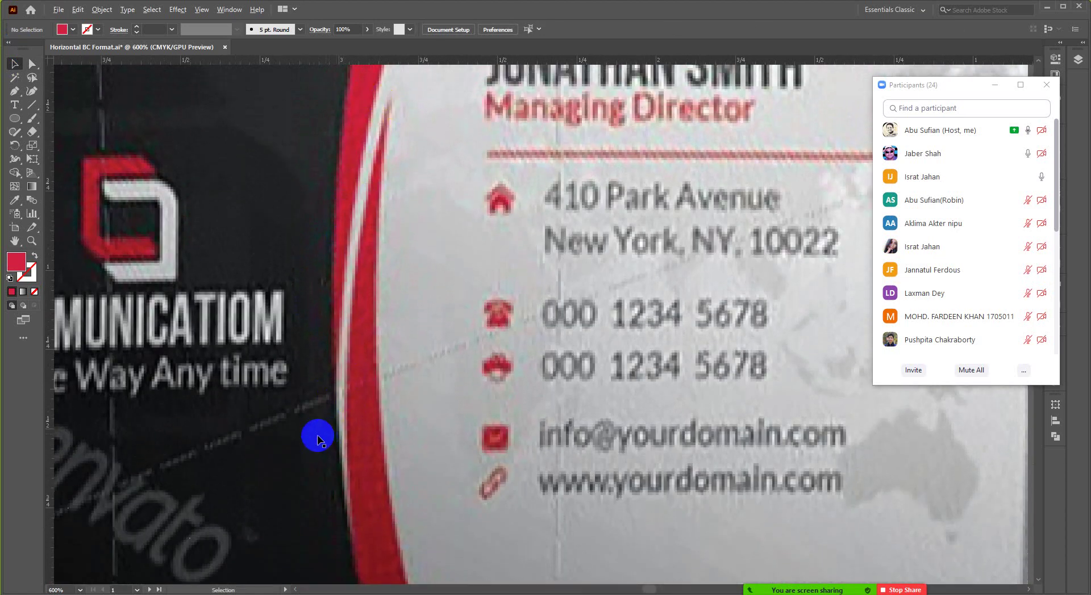
scroll(316, 438, down, 4)
scroll(670, 423, up, 4)
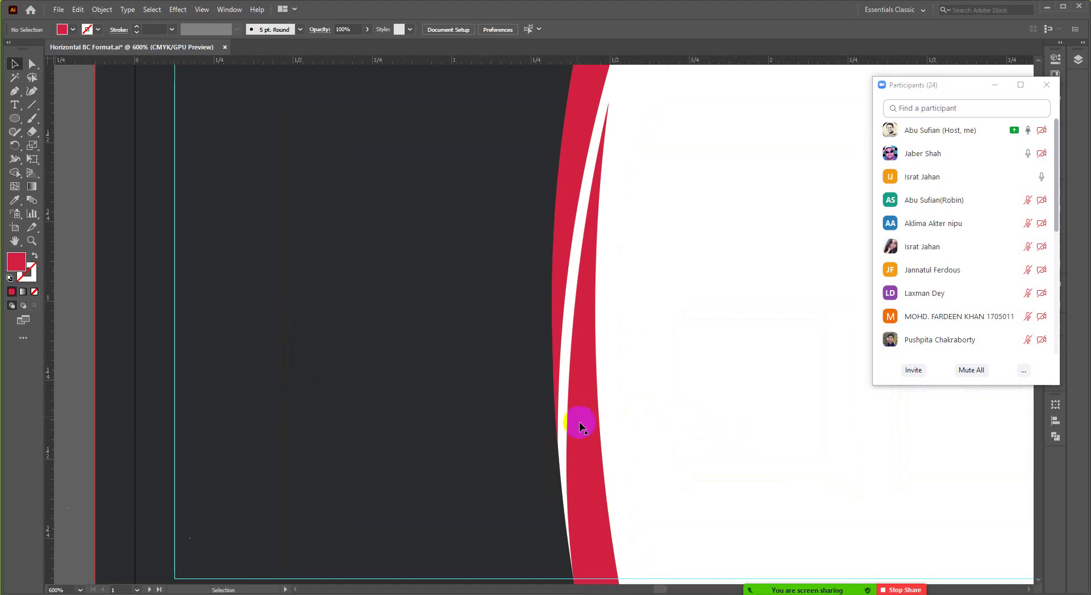
scroll(581, 421, down, 2)
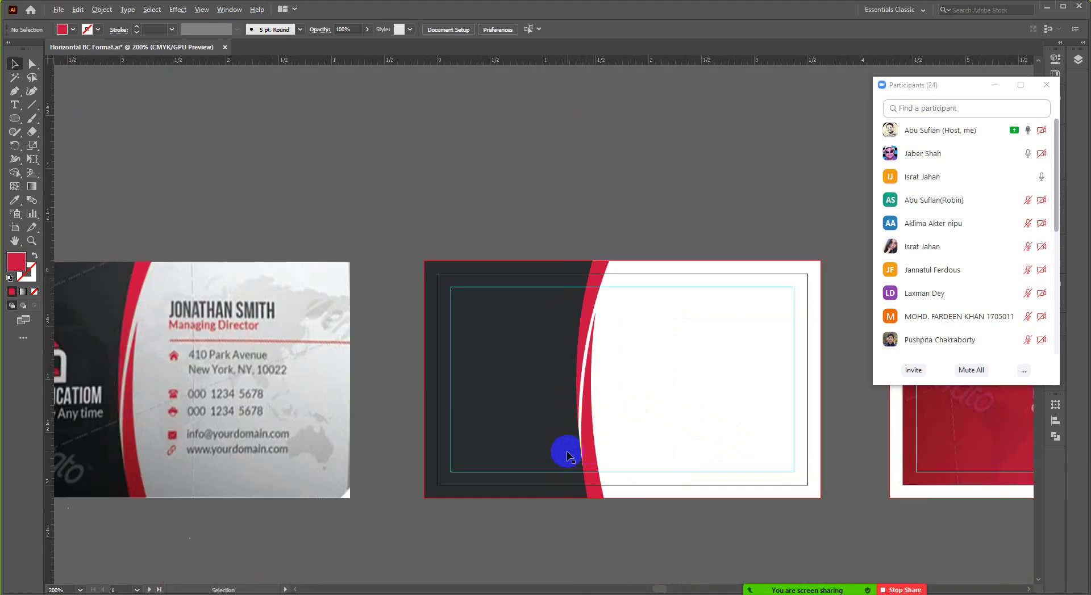
scroll(555, 446, left, 2)
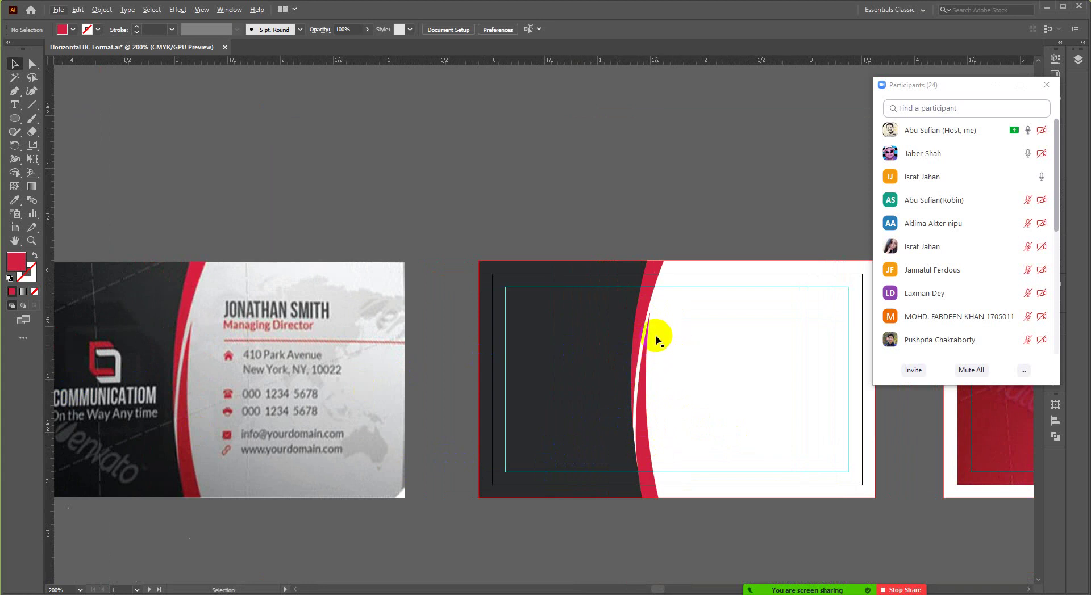
Pull the lower crescent's upper tip slightly down with Direct Selection and clear the selection.
scroll(656, 340, up, 5)
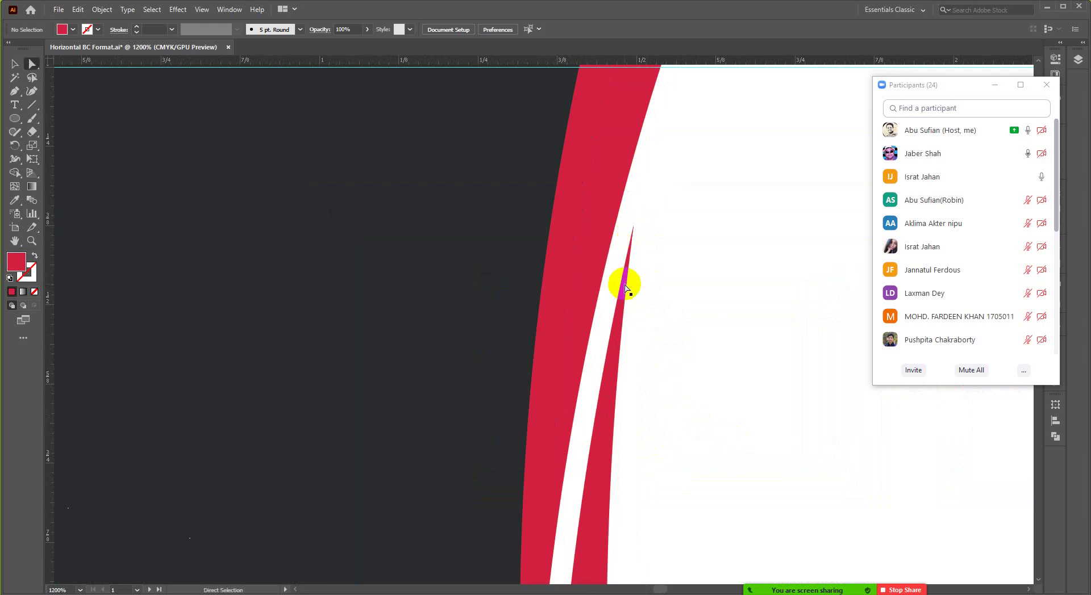
alt+click(631, 237)
alt+scroll(633, 230, up, 2)
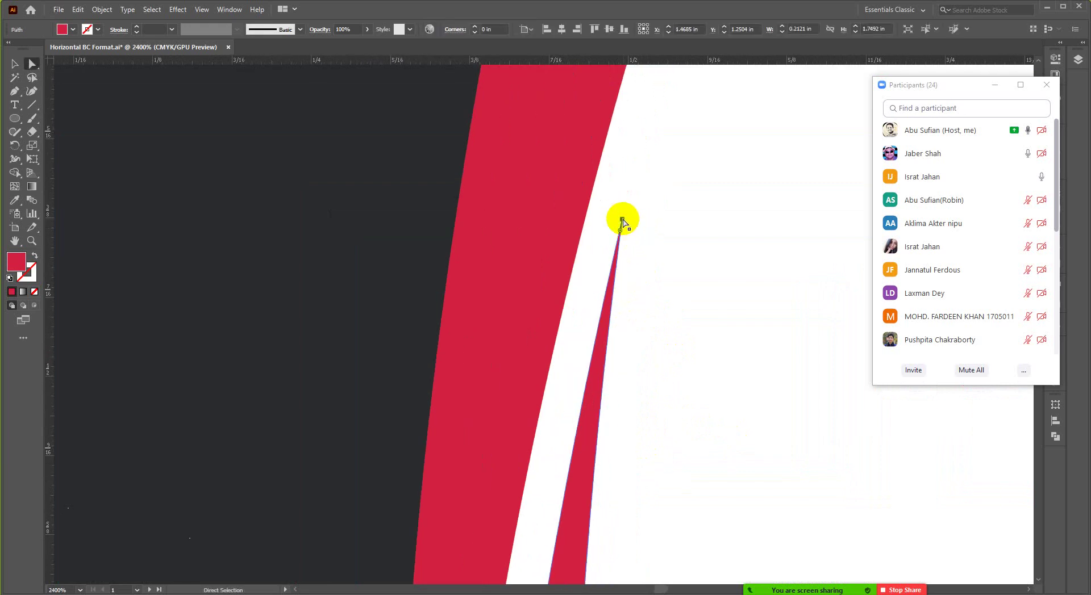
click(622, 220)
drag(623, 220, 614, 272)
alt+scroll(629, 231, down, 3)
alt+scroll(628, 231, down, 2)
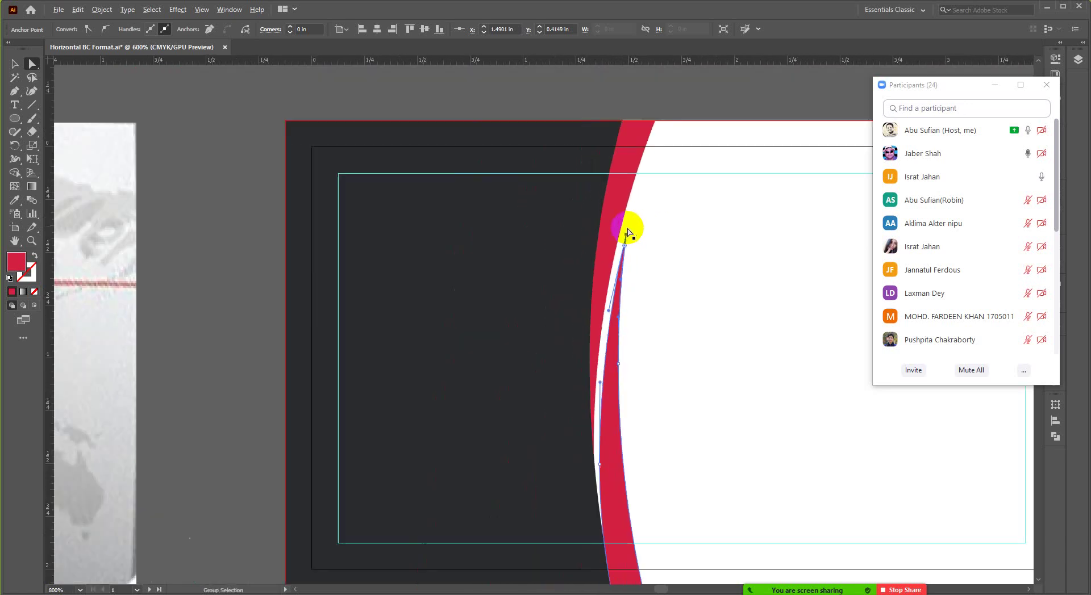
click(14, 64)
click(212, 150)
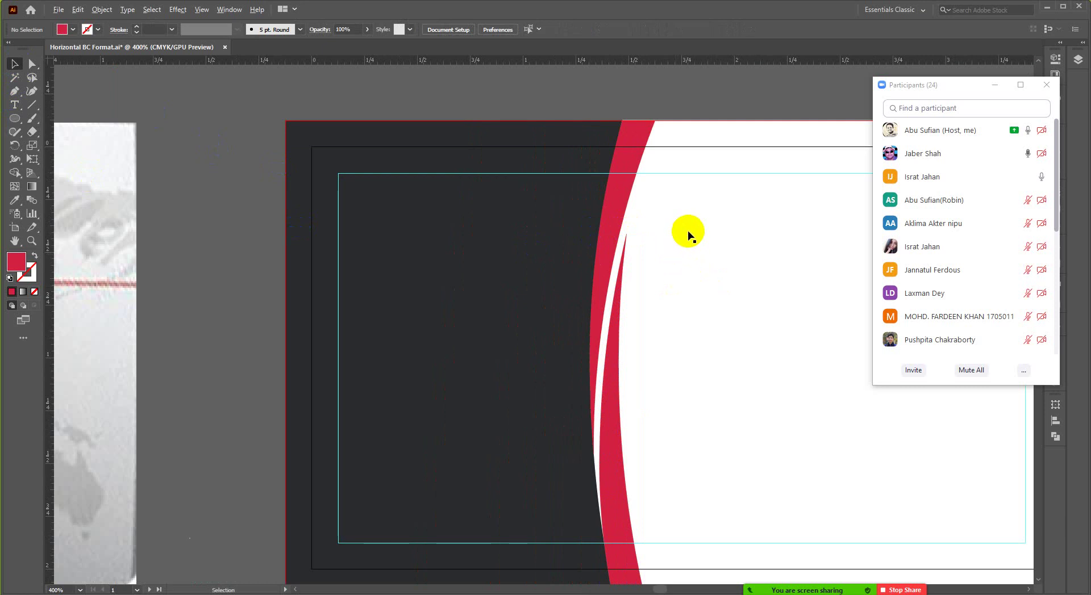
Check both red stripes together against the reference card by selecting the pair and clearing the selection.
alt+scroll(689, 231, down, 1)
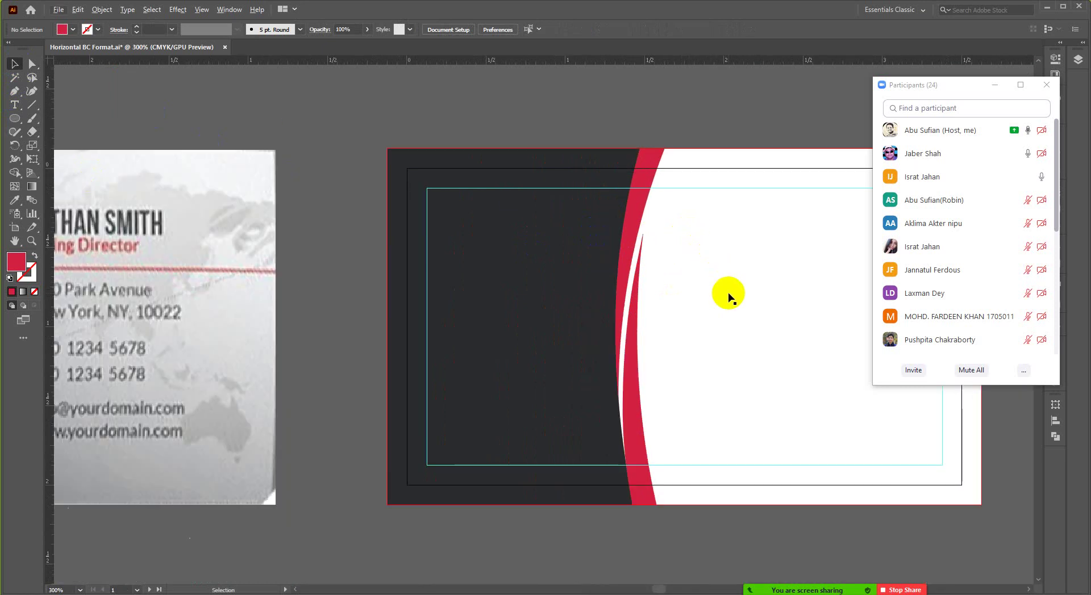
ctrl+scroll(729, 294, left, 5)
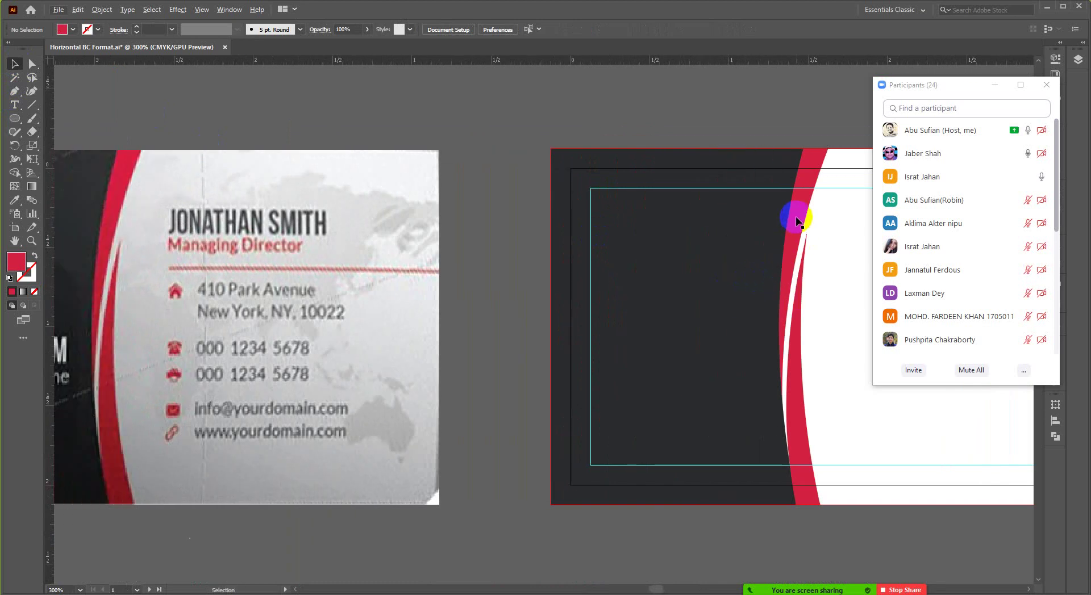
click(795, 216)
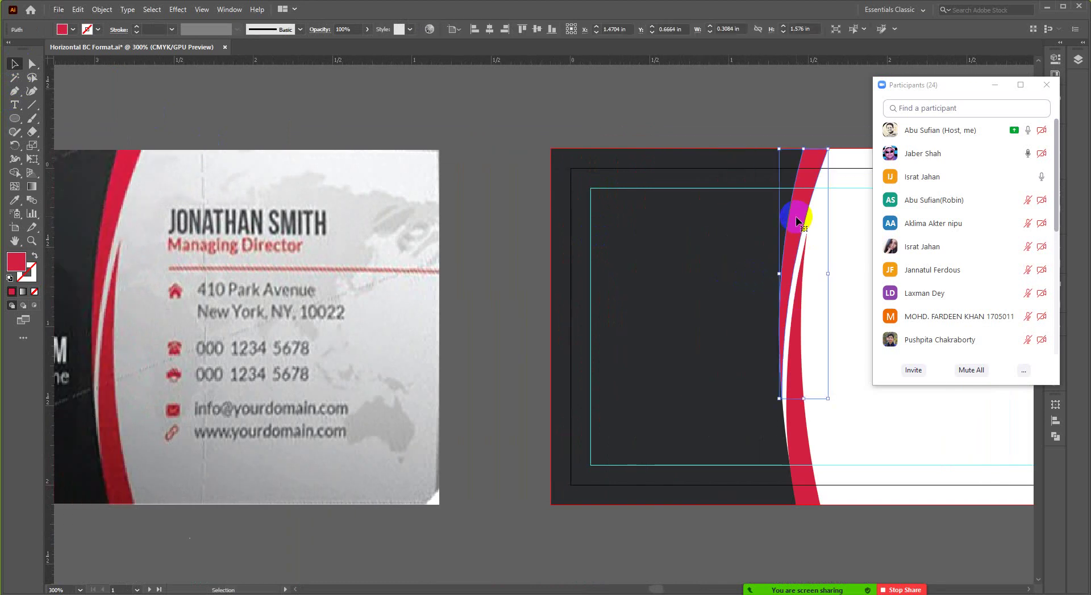
drag(814, 483, 798, 511)
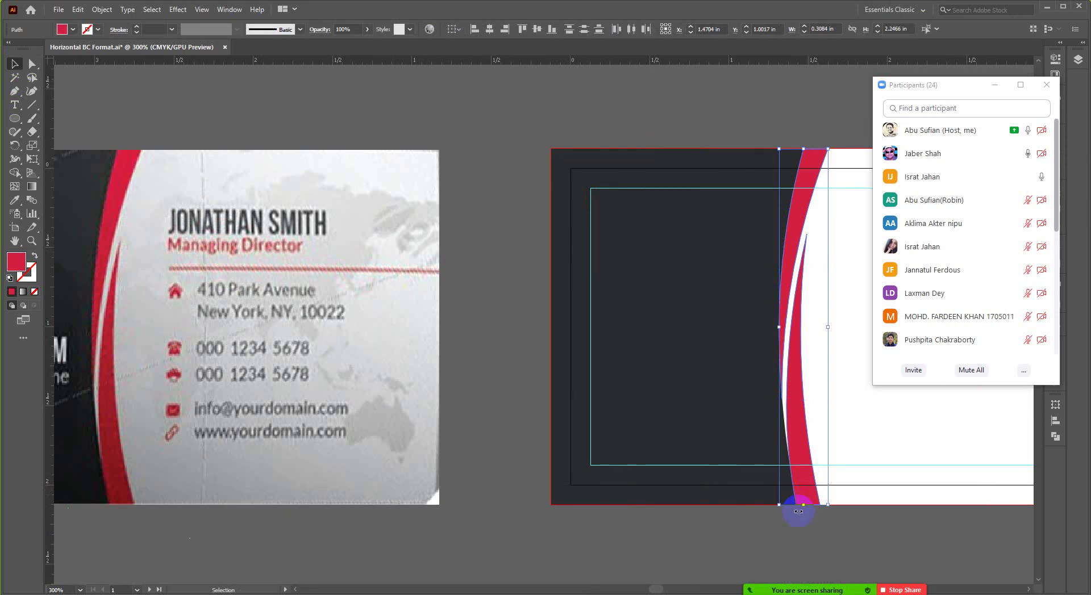
click(775, 553)
Place a vertical guide at about X -2.71 in, where the reference card's red stripe meets its top edge.
scroll(548, 370, down, 1)
scroll(245, 352, up, 1)
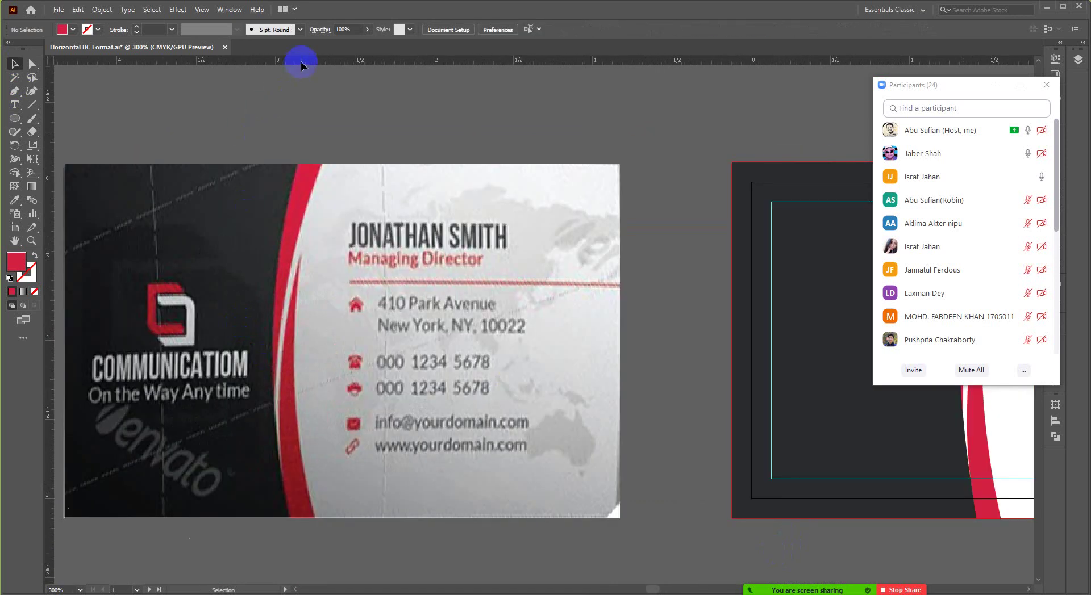
drag(307, 243, 323, 335)
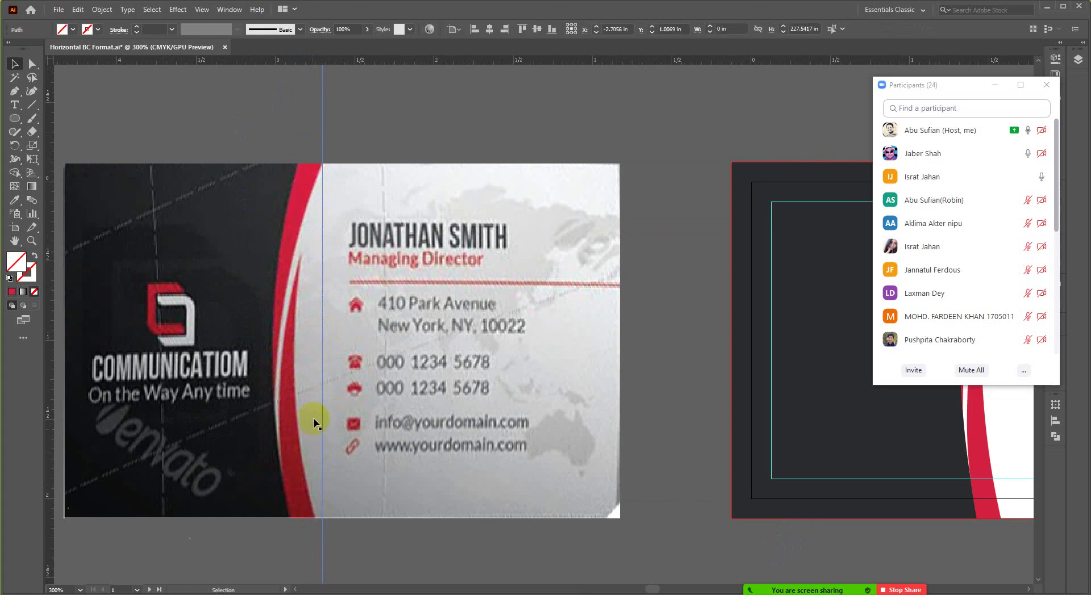
scroll(301, 428, right, 2)
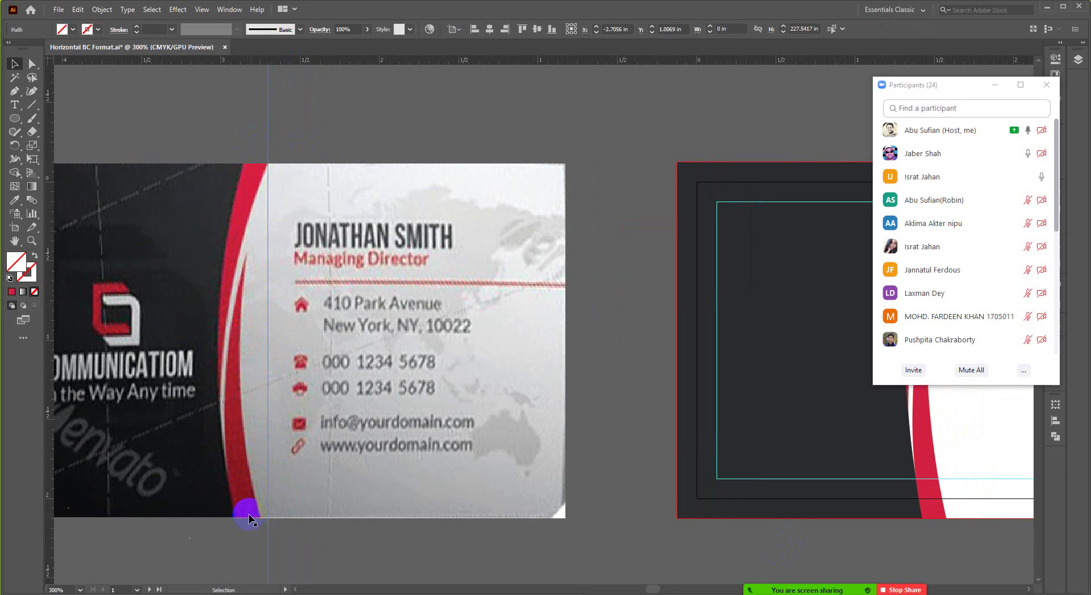
scroll(251, 353, down, 2)
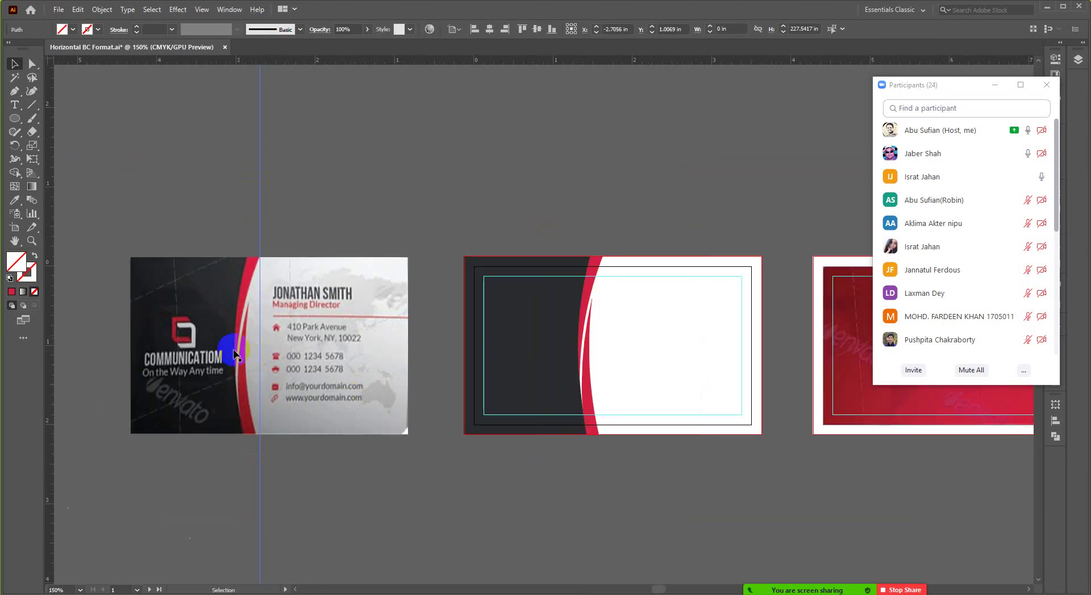
Reveal the hidden large circle and try to centre it vertically on the artboard.
scroll(234, 353, up, 1)
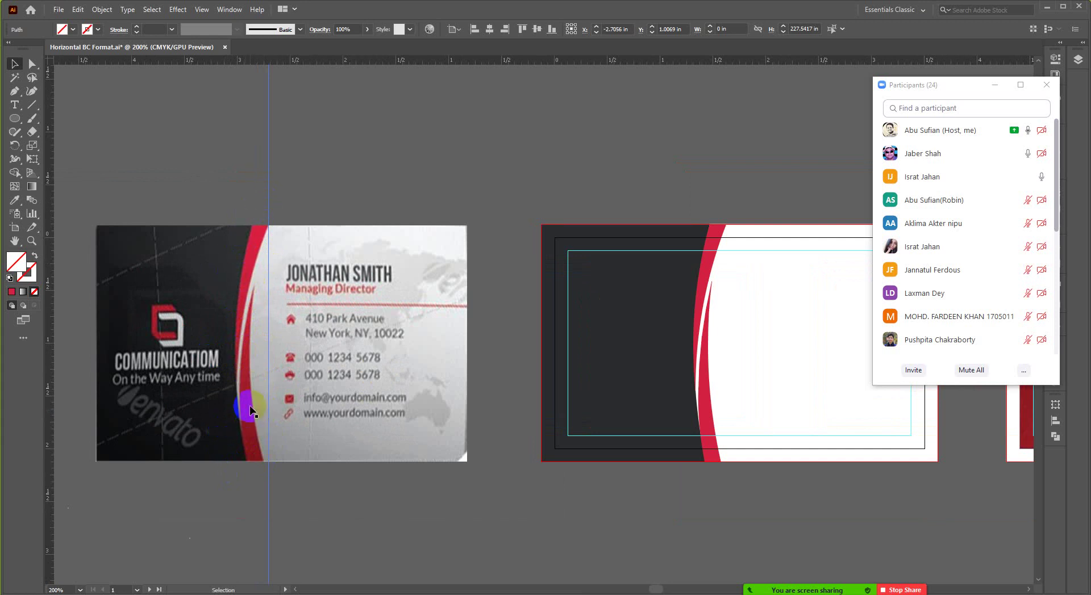
scroll(418, 238, down, 2)
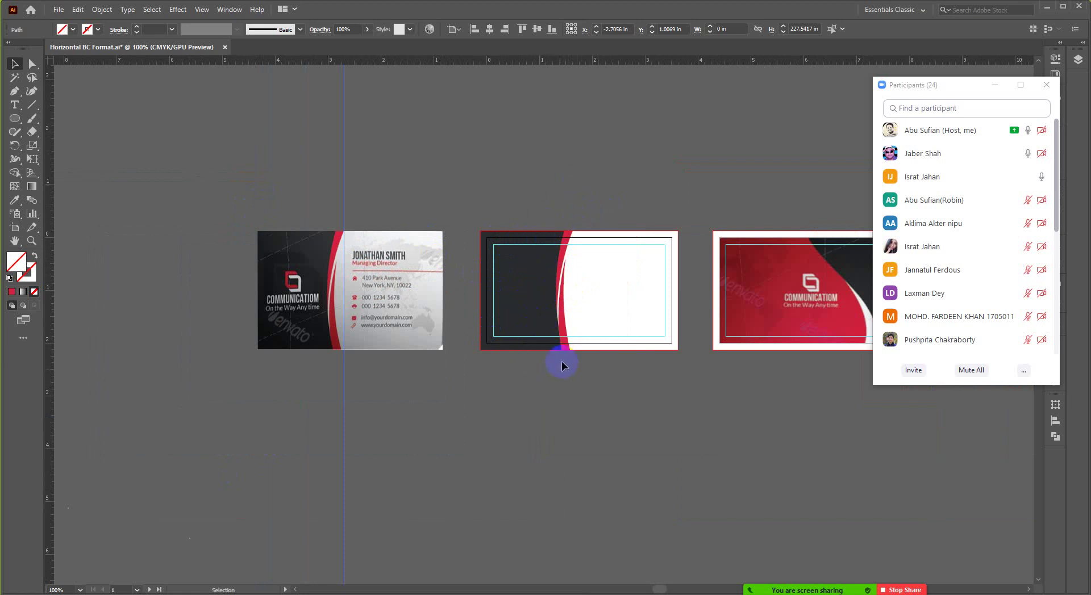
scroll(570, 263, up, 2)
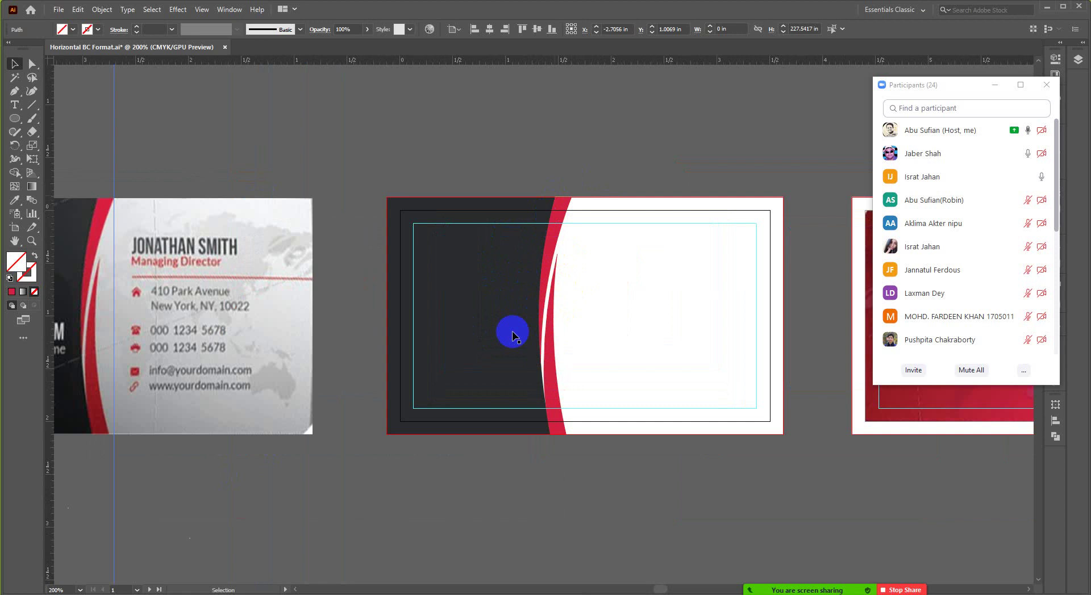
scroll(521, 228, down, 3)
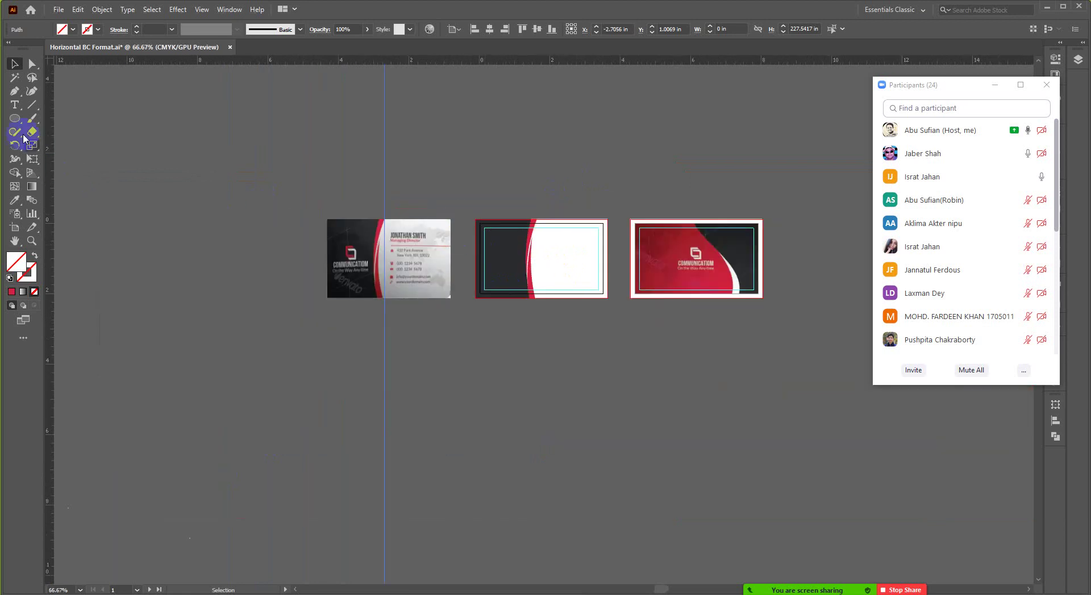
key(ctrl+alt+3)
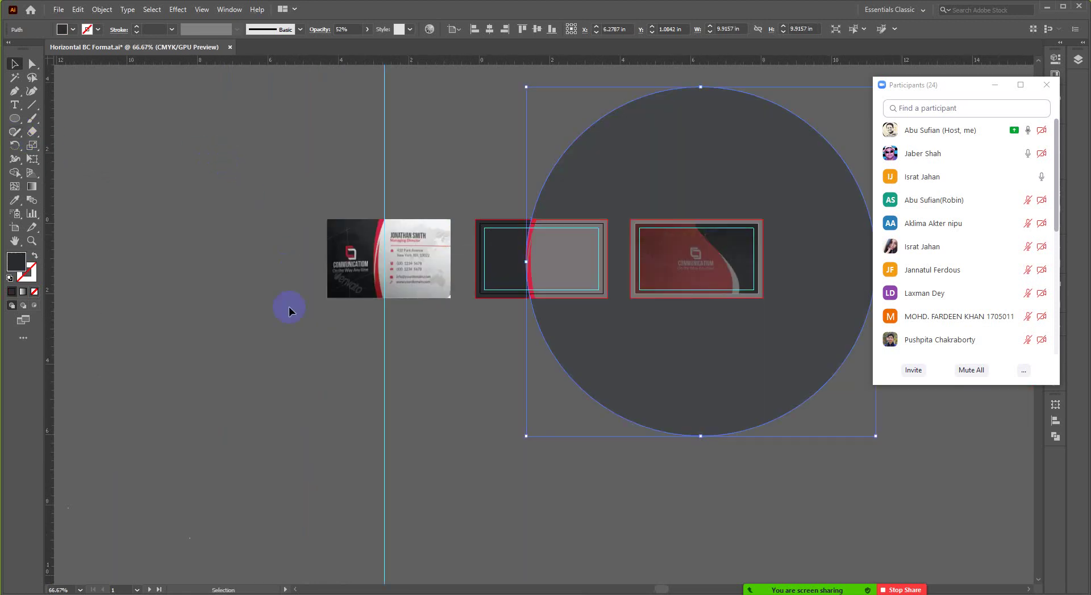
click(330, 328)
click(581, 370)
scroll(565, 262, up, 1)
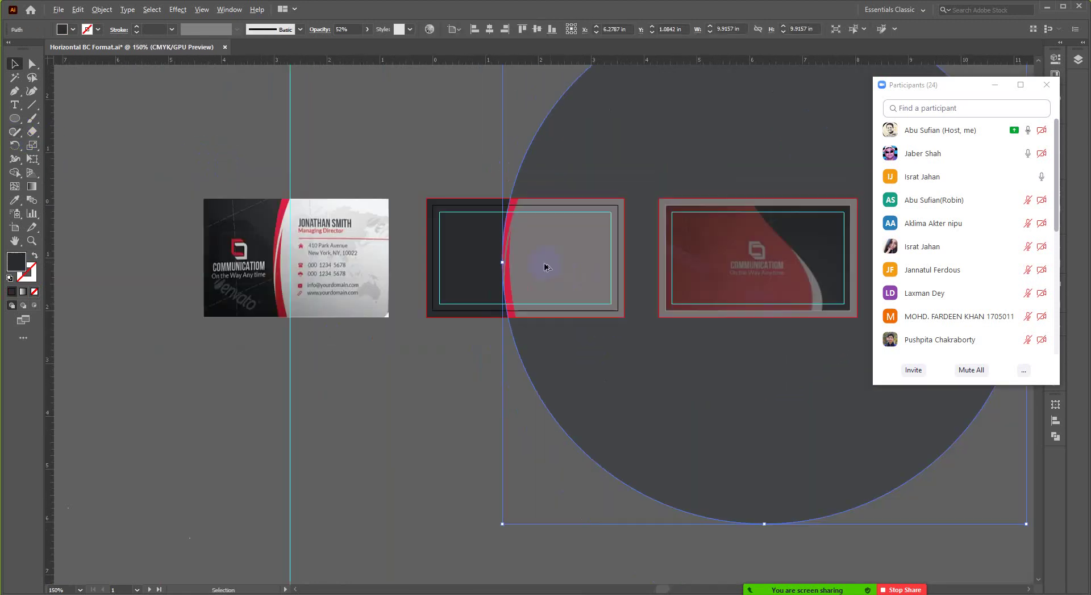
scroll(545, 265, down, 1)
click(537, 31)
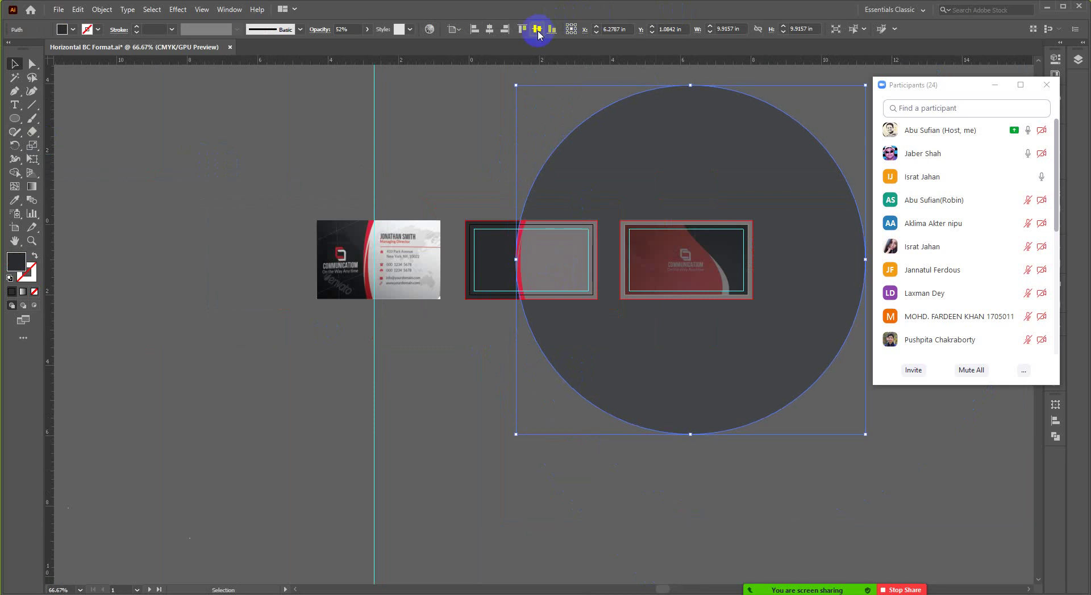
Undo the circle's vertical centring and hide the circle again.
key(a)
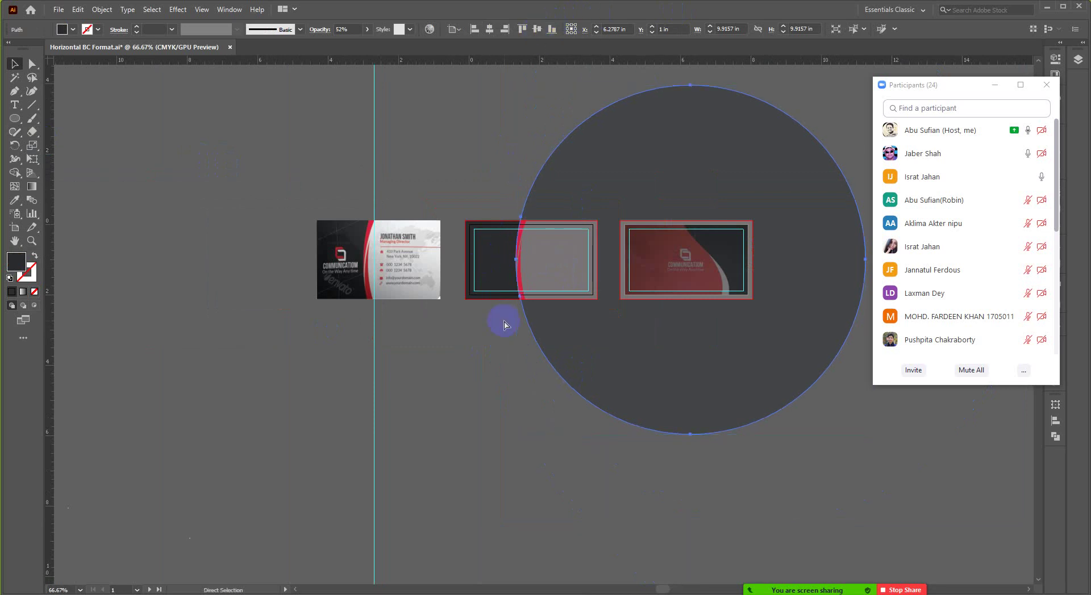
key(v)
key(ctrl+z)
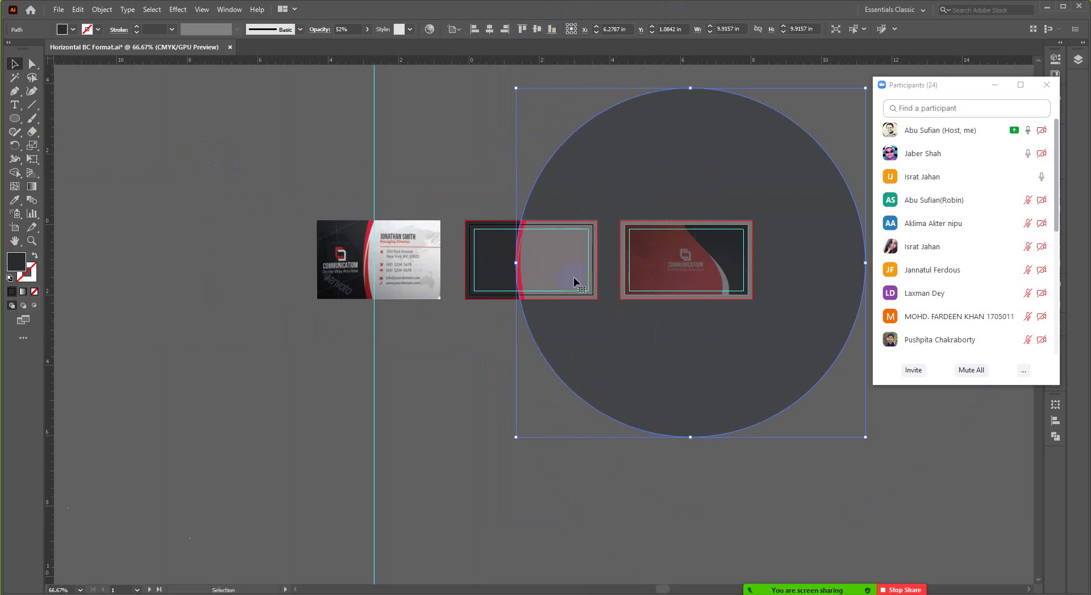
scroll(529, 271, up, 3)
scroll(525, 273, down, 1)
key(a)
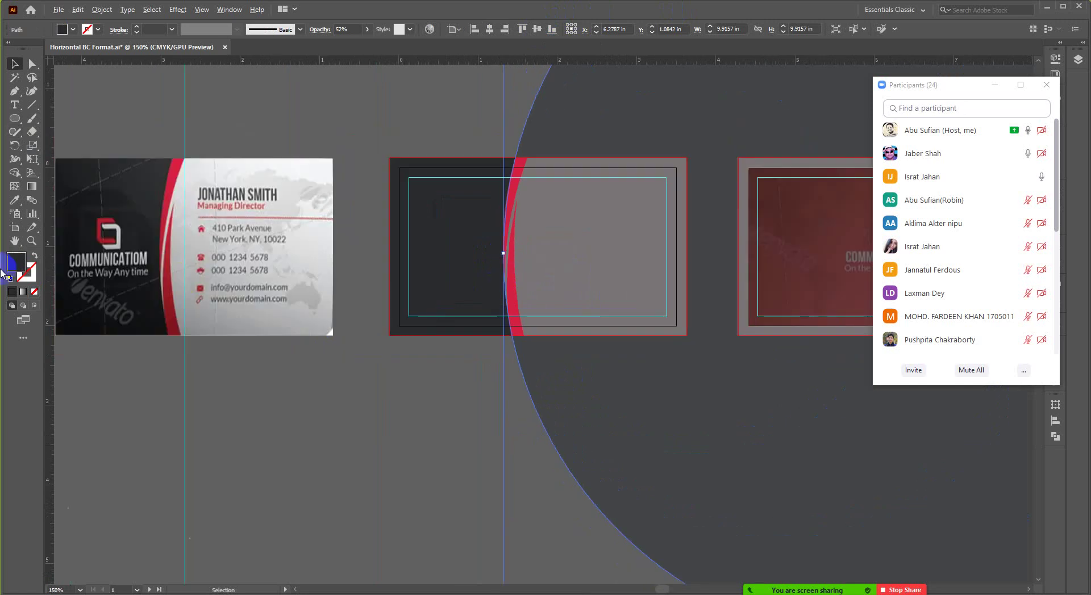
key(ctrl+z)
key(v)
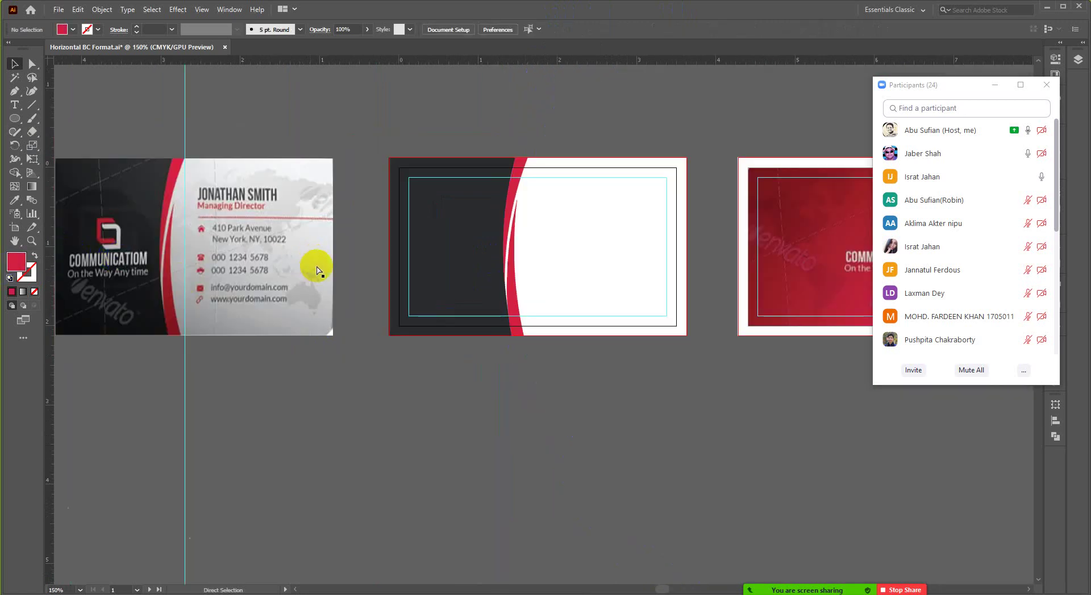
Compare the contact side's curved red stripes with the reference card, checking them both close up and side by side.
scroll(585, 326, down, 1)
scroll(514, 270, up, 1)
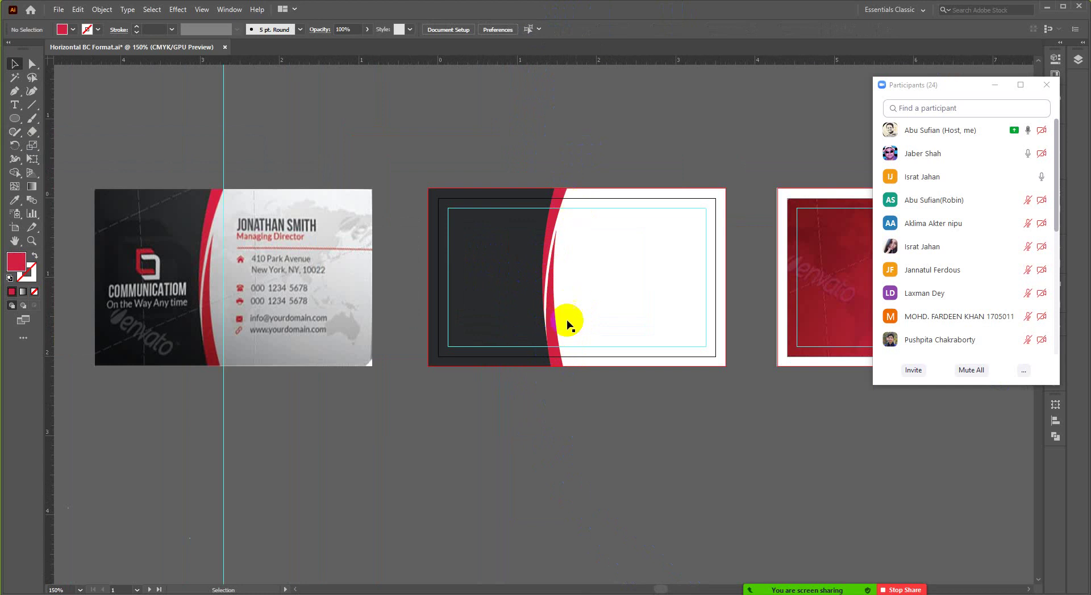
scroll(517, 233, up, 2)
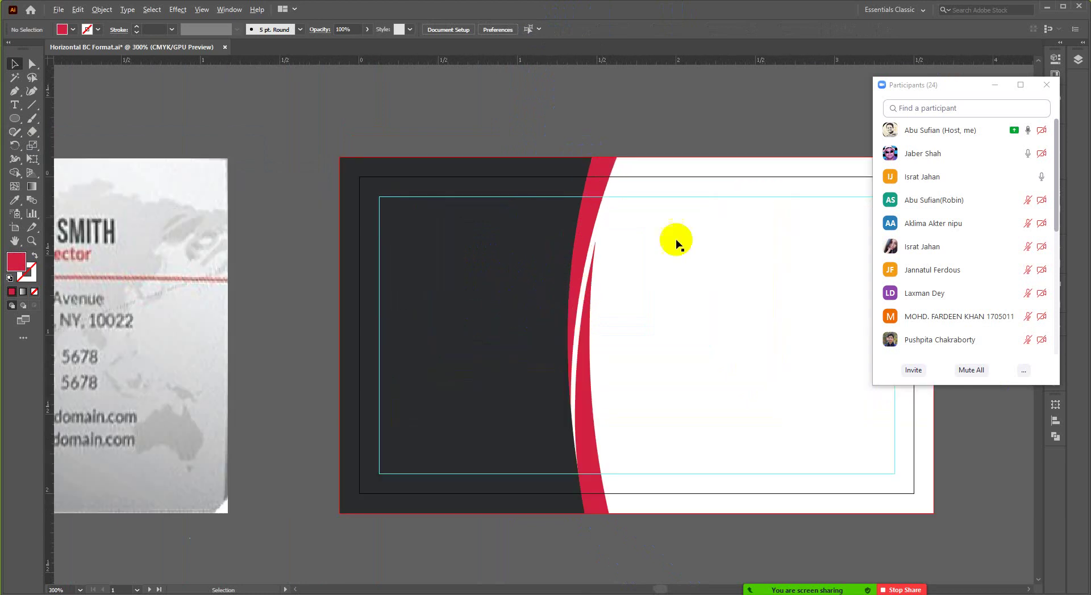
scroll(669, 239, down, 2)
scroll(295, 253, up, 1)
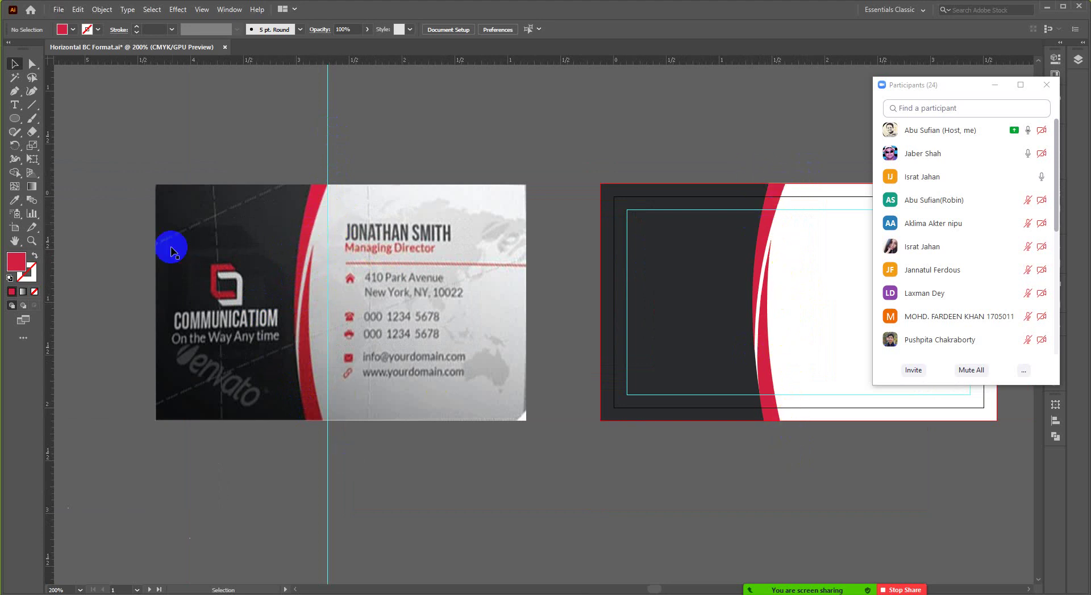
scroll(170, 245, down, 3)
scroll(275, 343, up, 1)
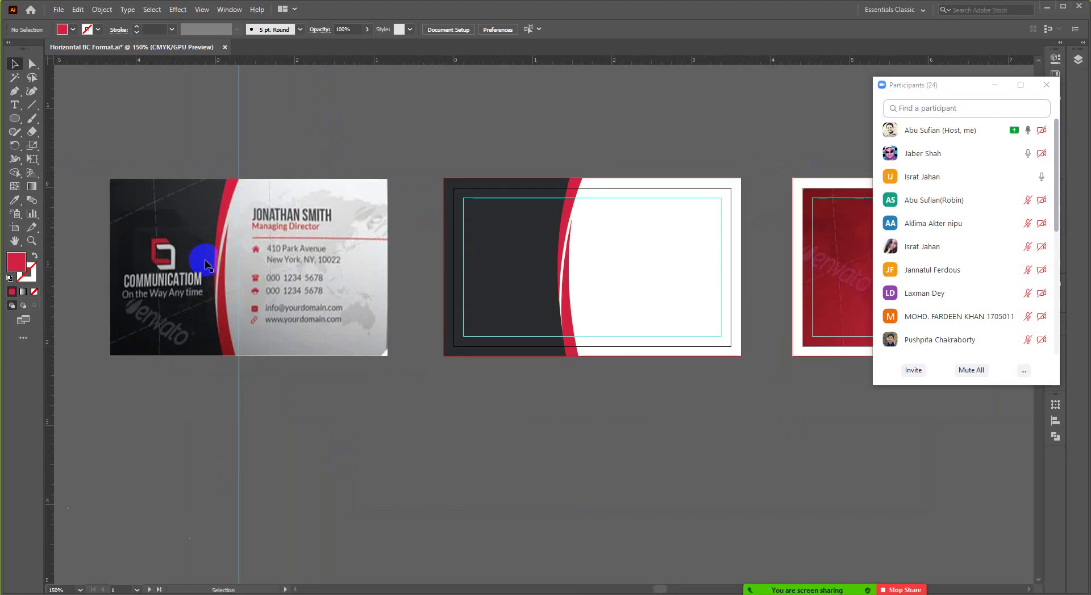
scroll(311, 323, right, 3)
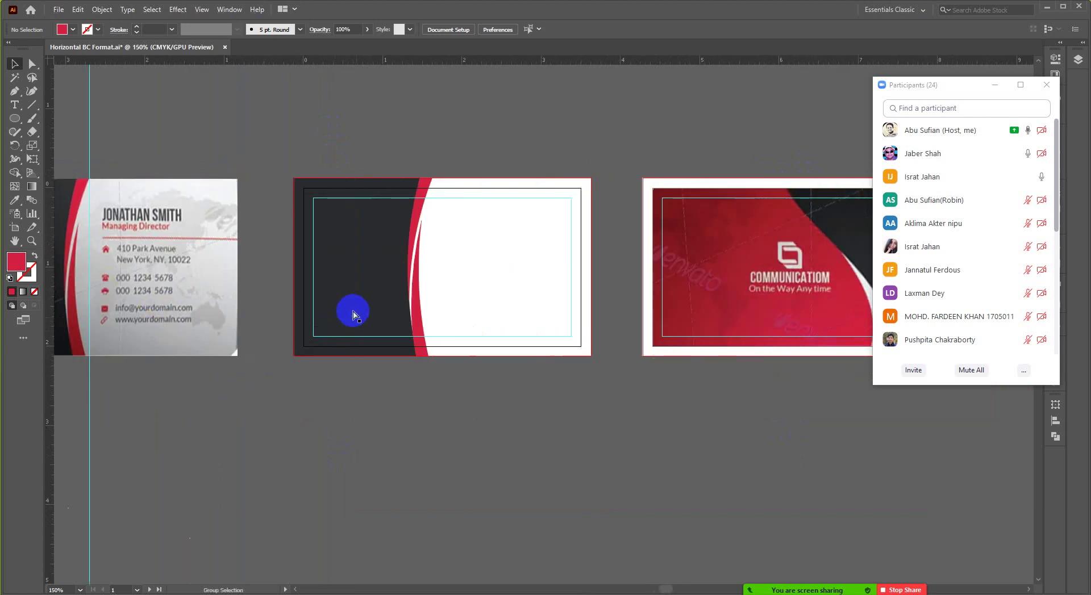
scroll(208, 275, left, 3)
scroll(212, 267, right, 7)
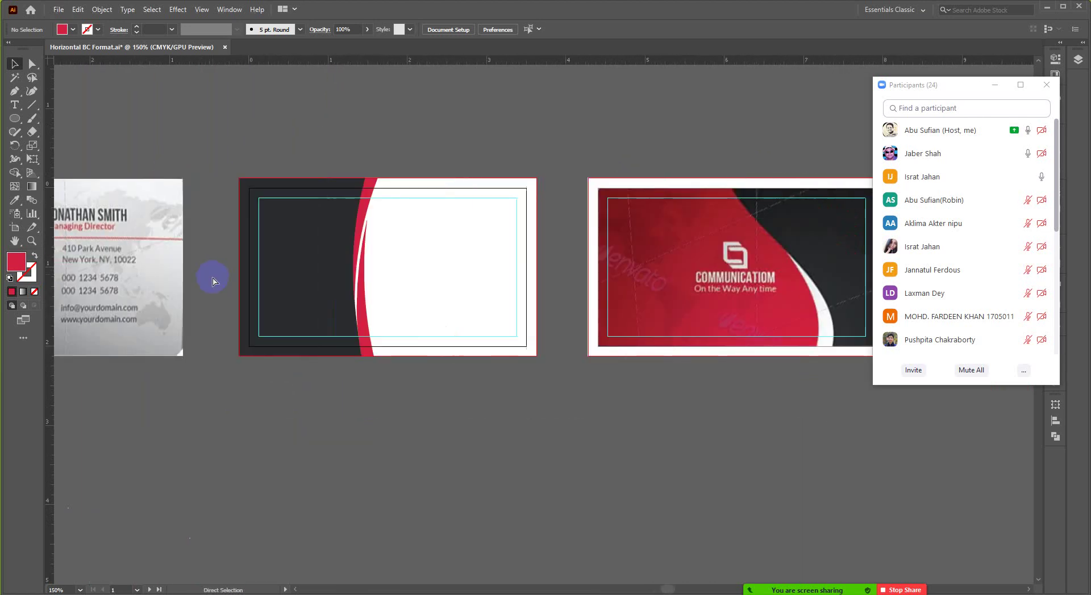
scroll(331, 268, left, 6)
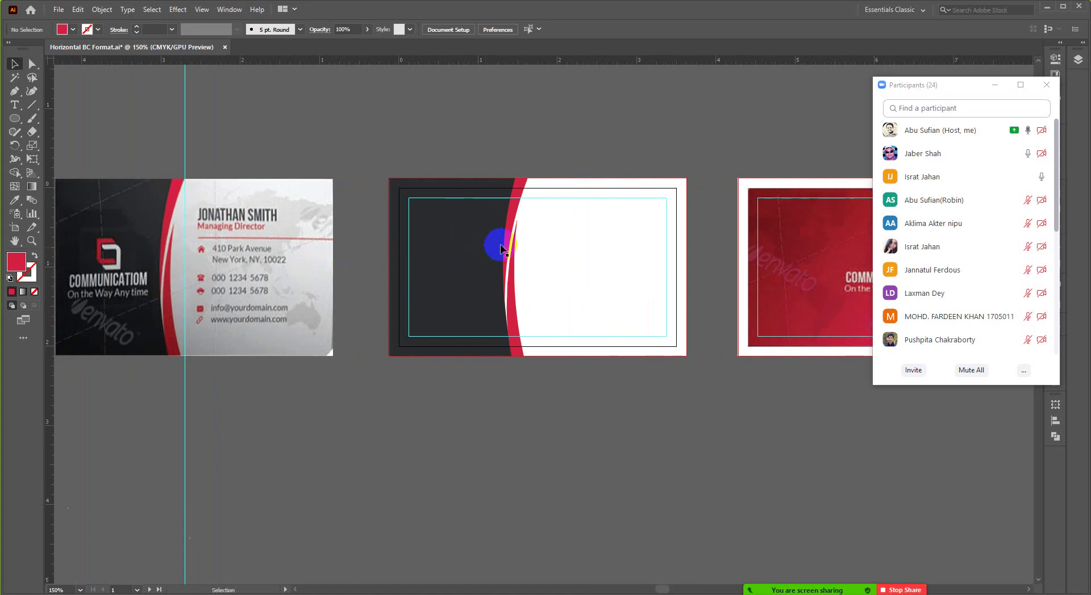
Check the lower crescent and the upper red stripe by selecting each, and examine the white curve on the red back-side card.
click(510, 282)
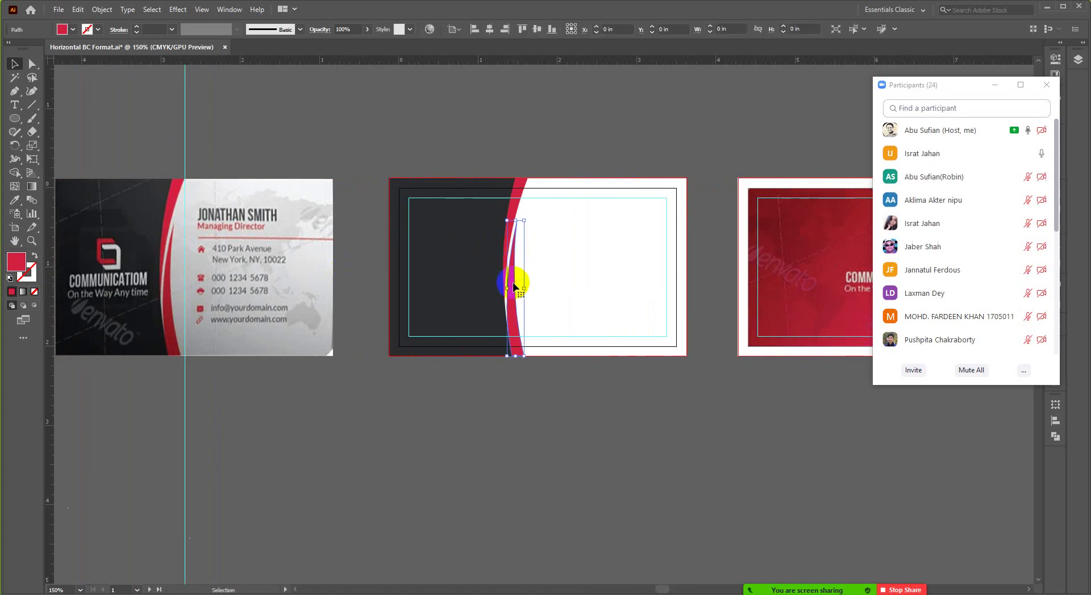
click(519, 197)
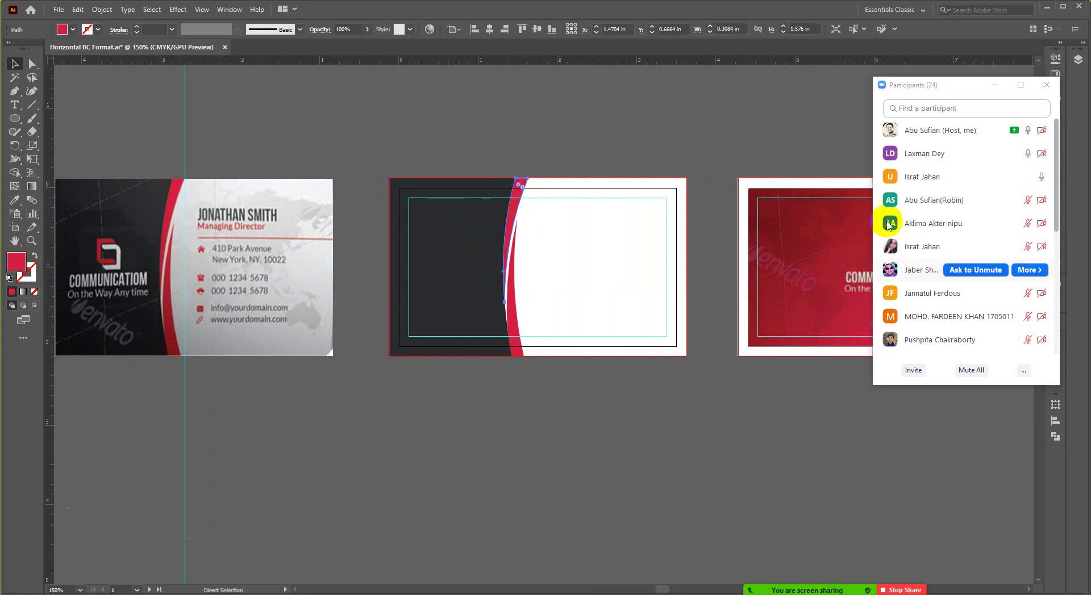
scroll(517, 263, right, 4)
scroll(544, 266, right, 3)
key(v)
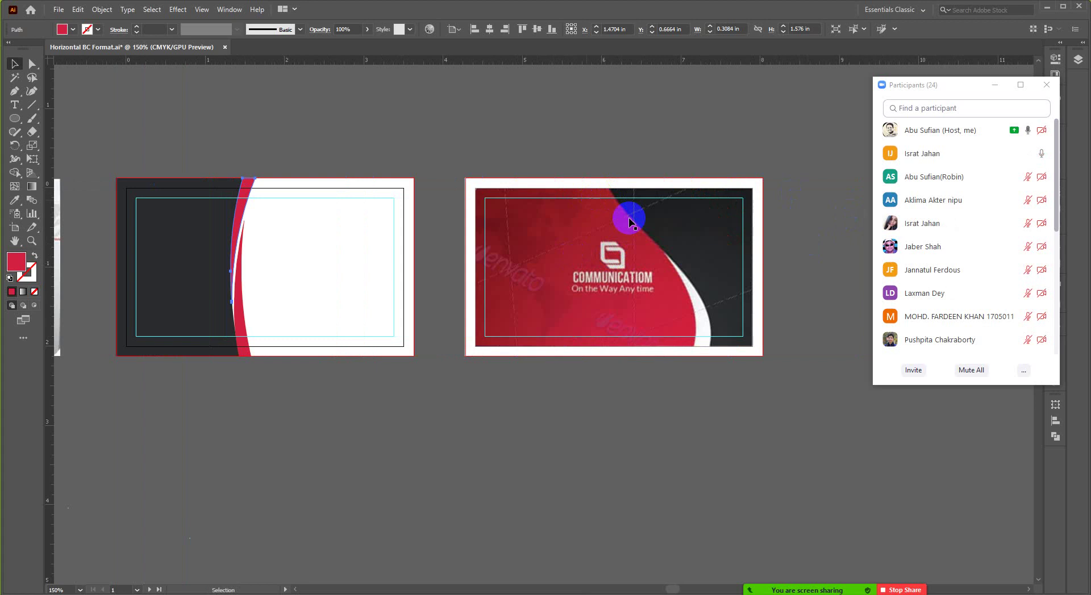
scroll(628, 216, down, 1)
scroll(686, 230, up, 2)
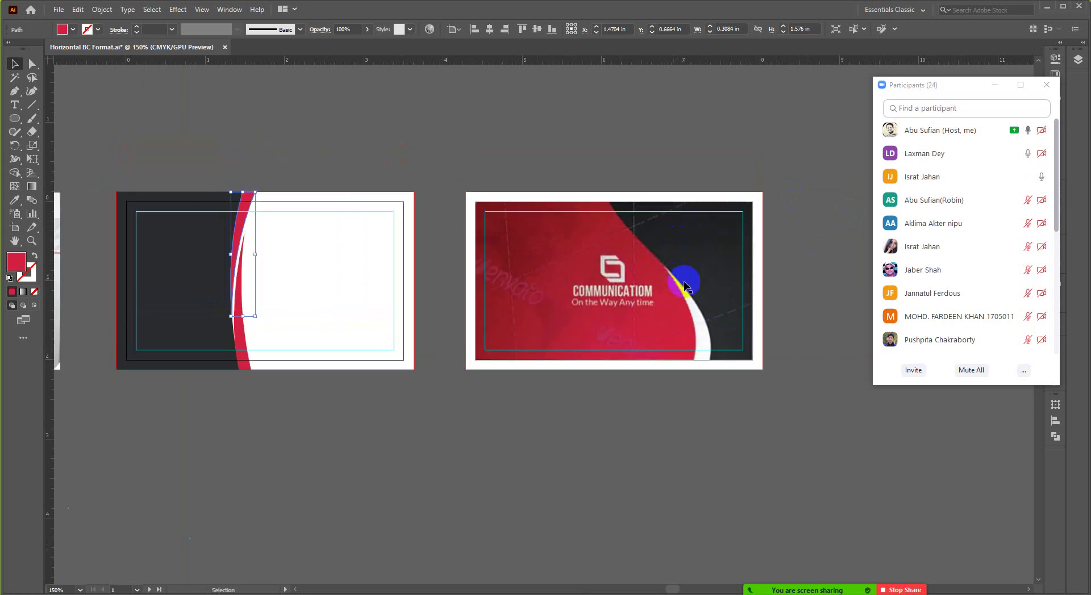
scroll(761, 313, up, 2)
scroll(659, 247, down, 2)
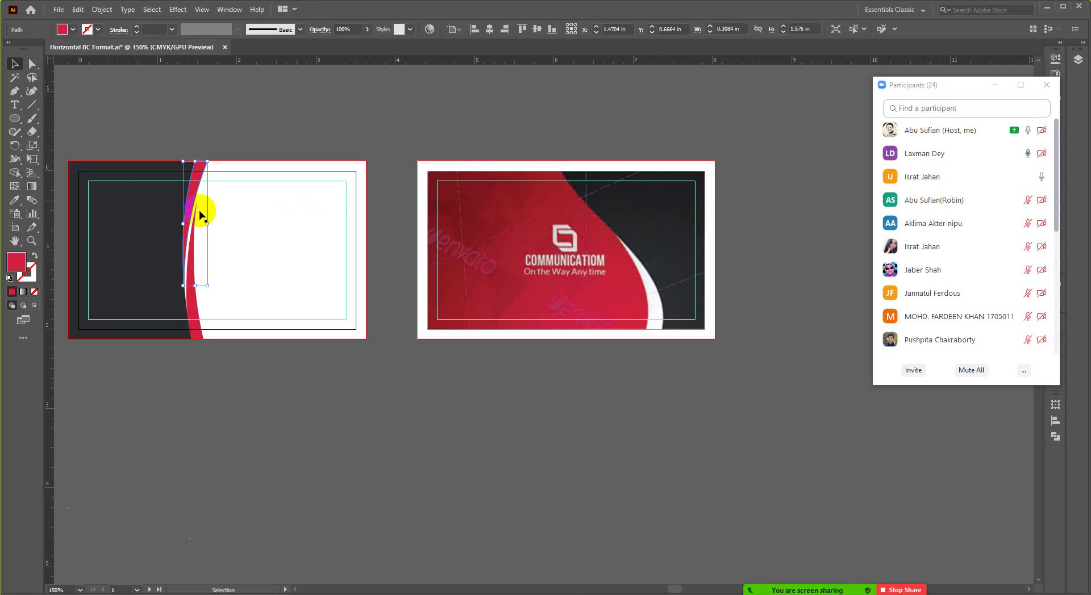
scroll(119, 198, up, 4)
scroll(576, 239, down, 2)
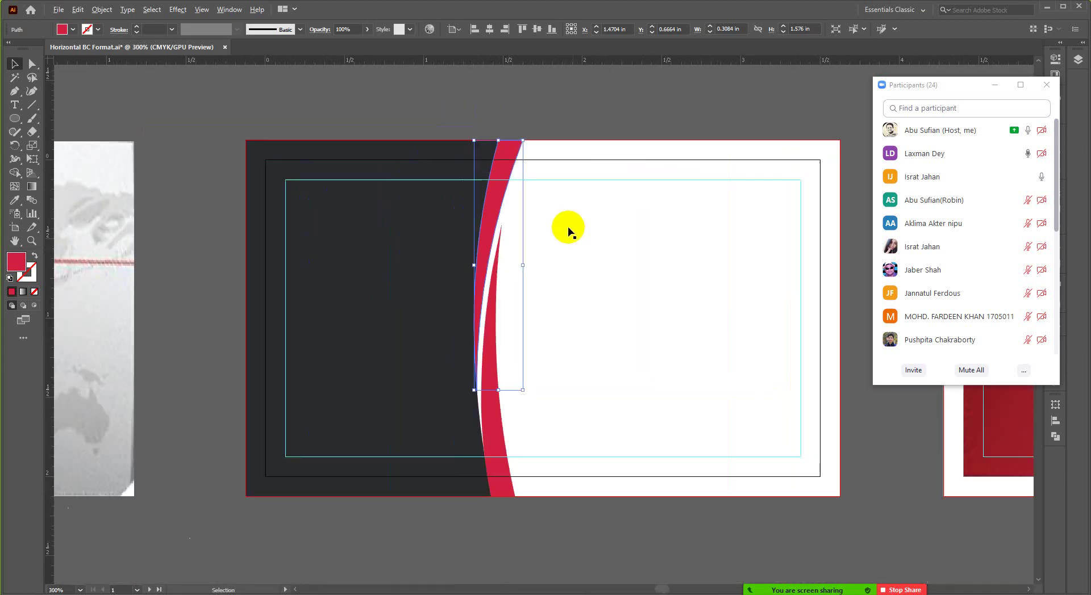
Examine the lower red crescent's outline up close by selecting it on its own and clearing the selection.
click(519, 105)
scroll(484, 334, up, 1)
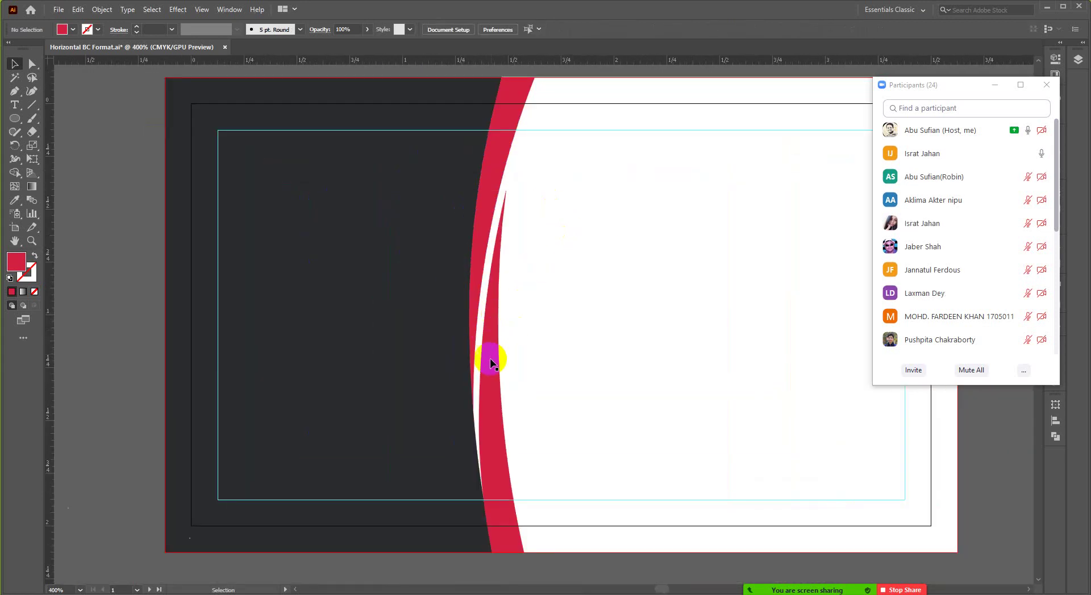
click(495, 393)
scroll(493, 433, down, 1)
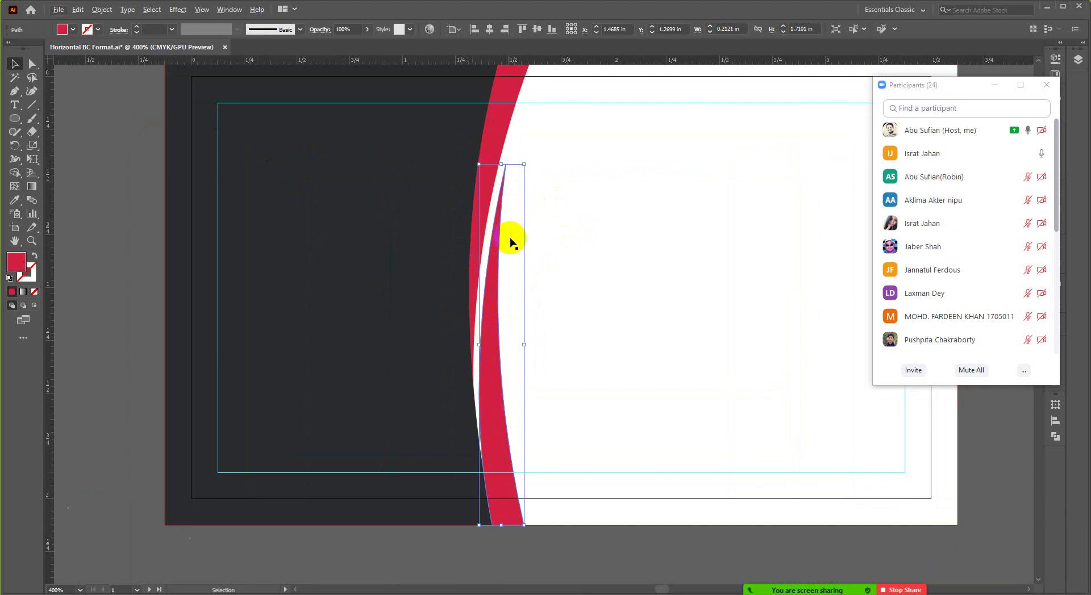
scroll(455, 270, down, 1)
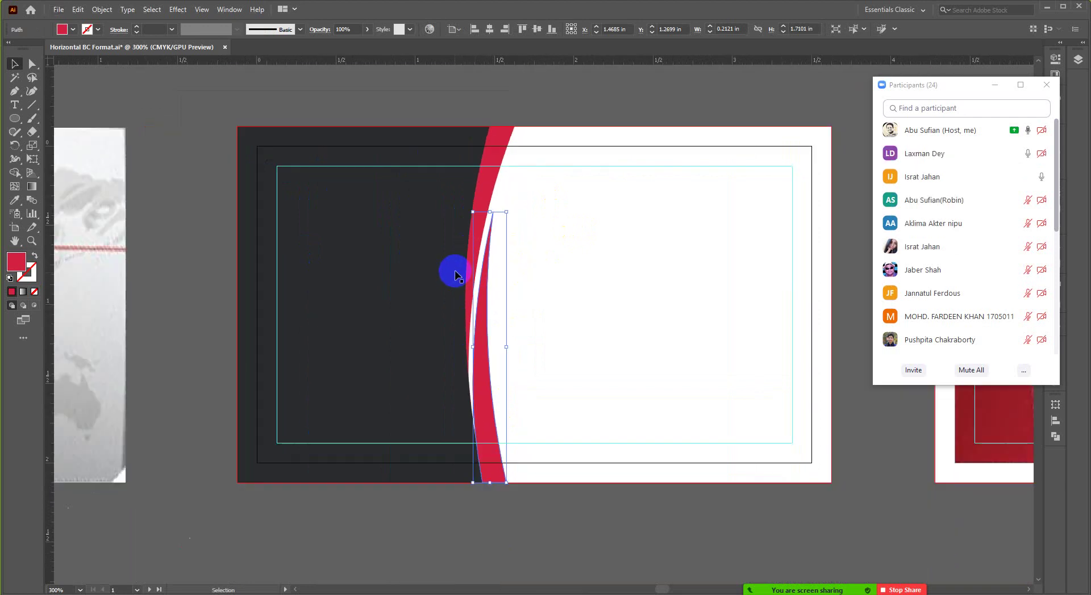
click(539, 96)
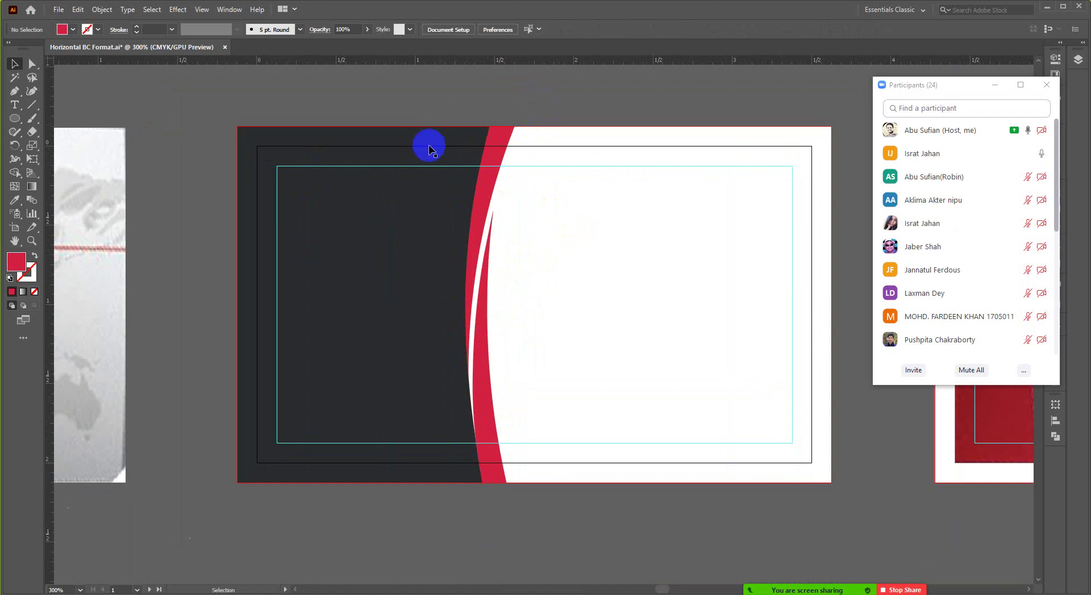
Move the two top anchor points of the upper red stripe up to the contact card's top bleed edge, closing the white gap.
scroll(411, 168, down, 1)
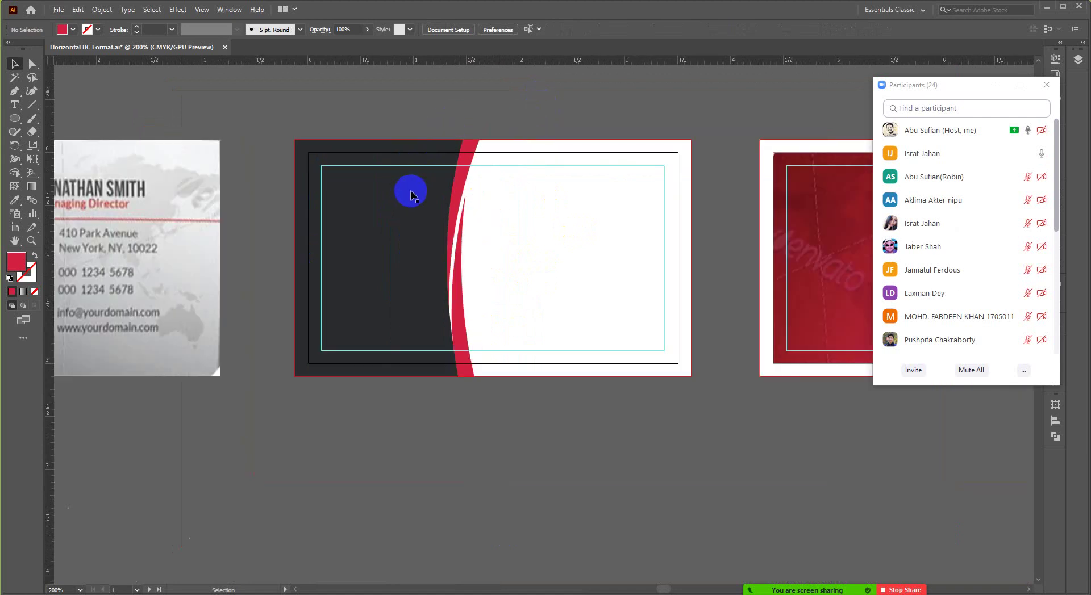
scroll(441, 151, up, 6)
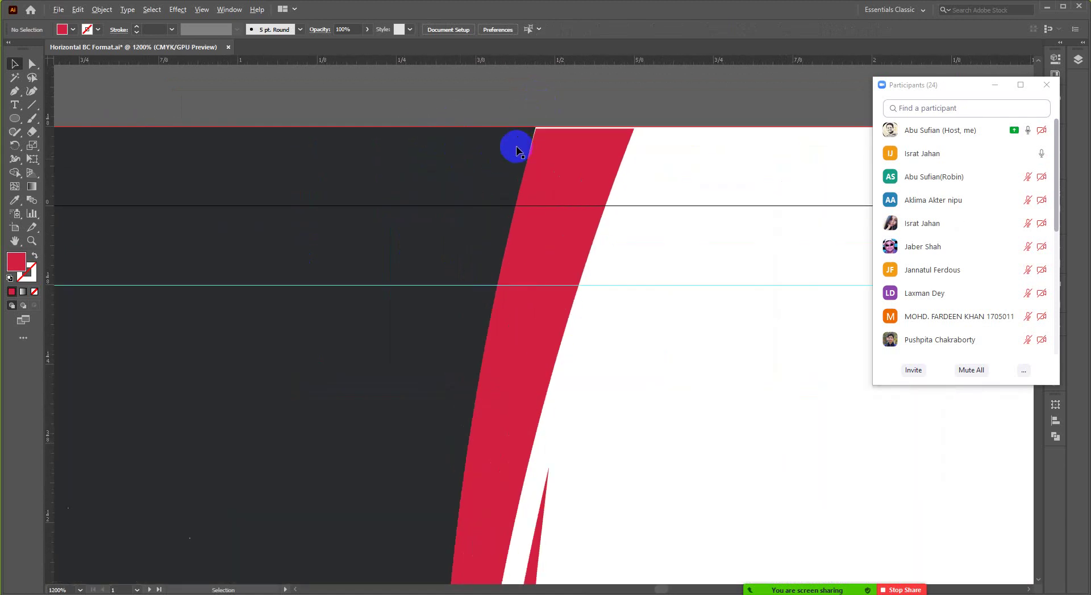
click(549, 141)
scroll(567, 117, up, 4)
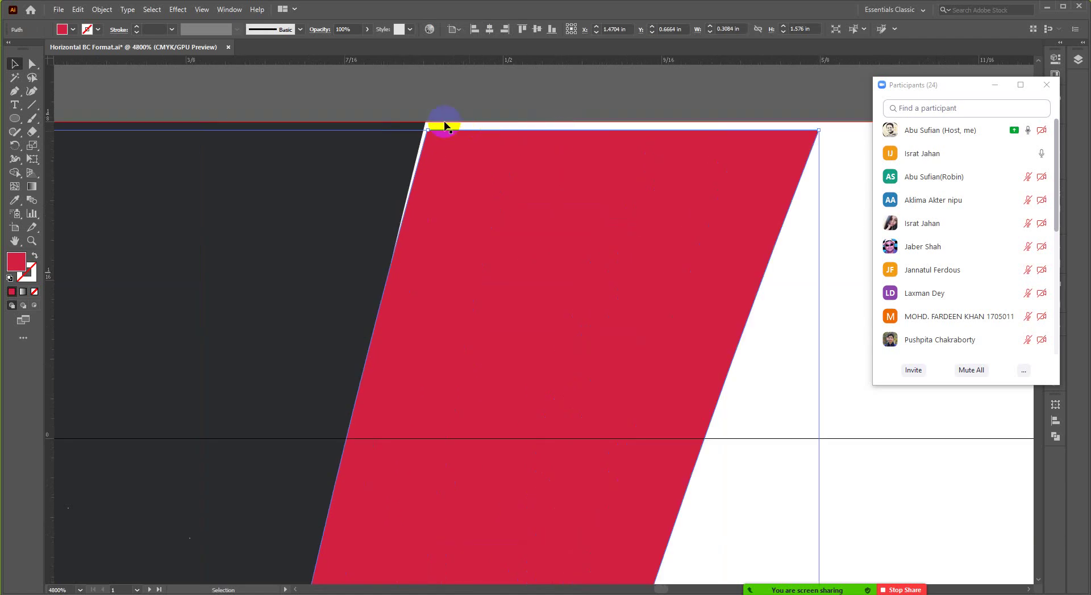
scroll(444, 126, down, 1)
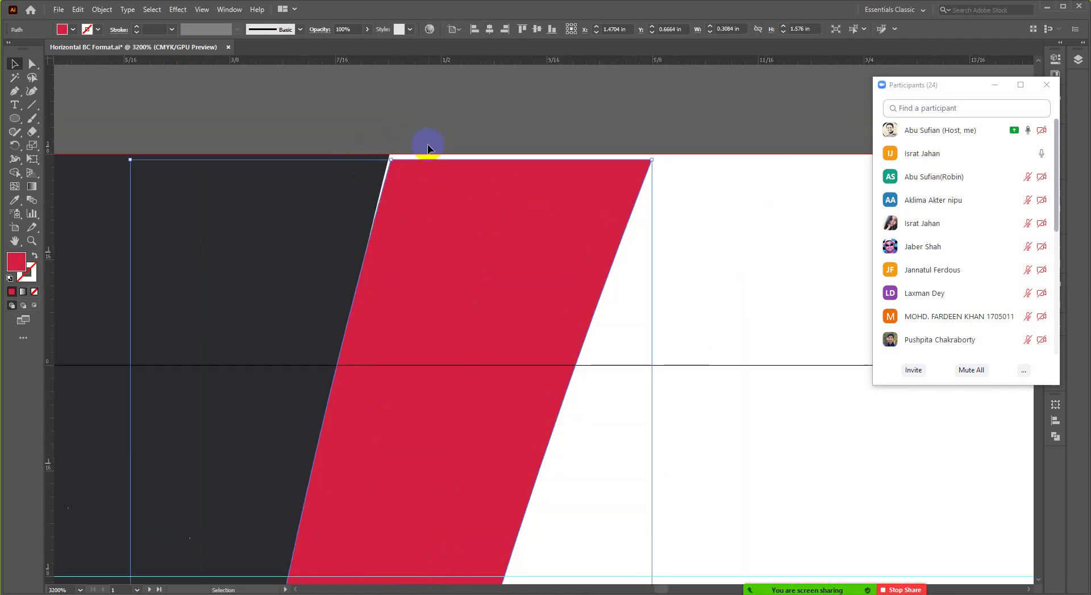
key(a)
click(394, 163)
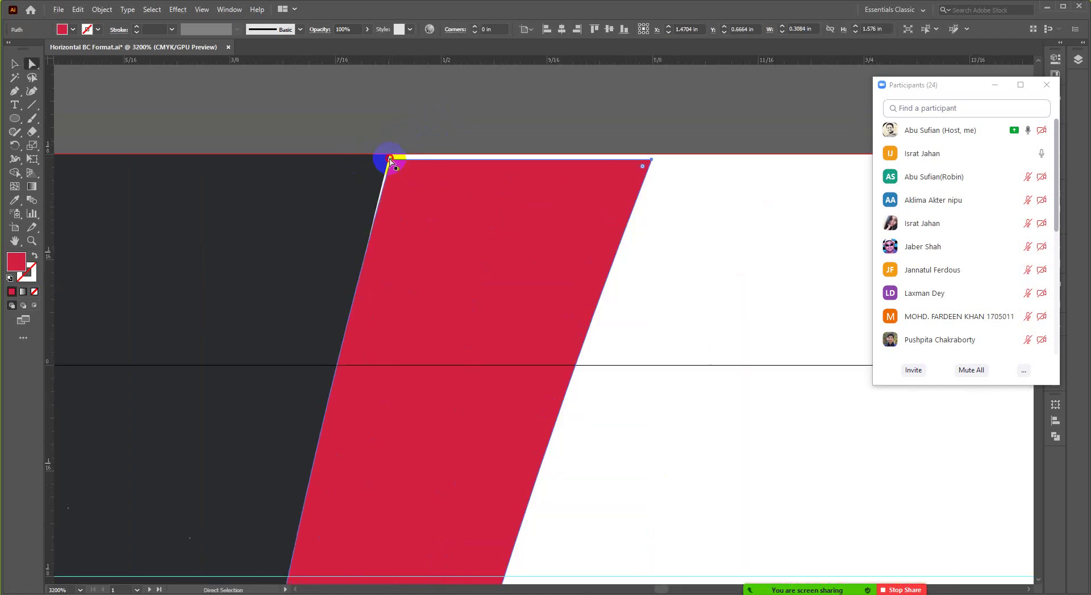
click(391, 164)
click(391, 165)
click(651, 162)
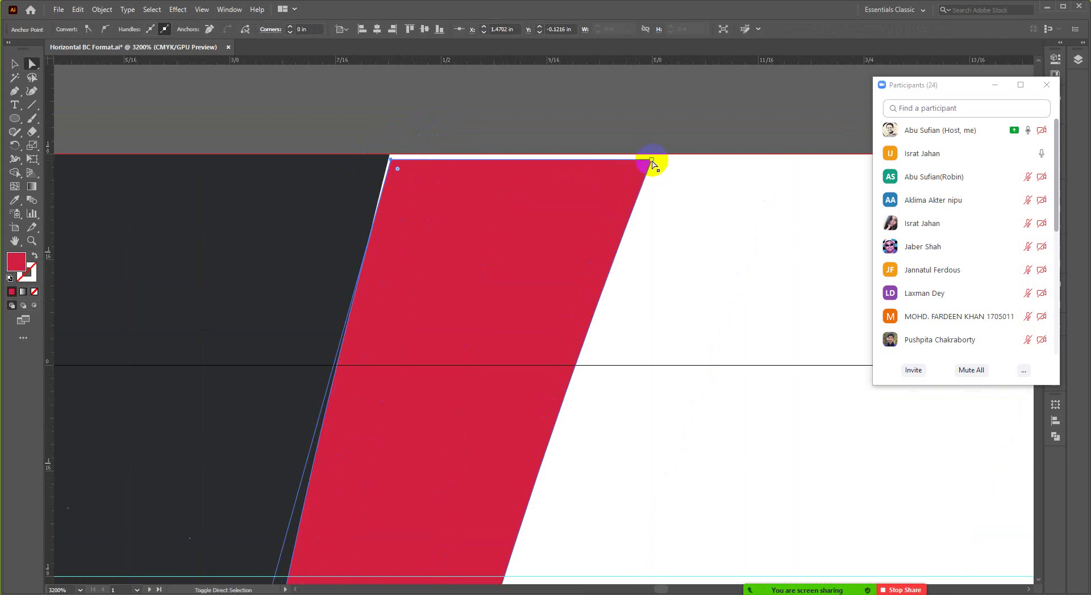
click(516, 166)
scroll(370, 159, up, 3)
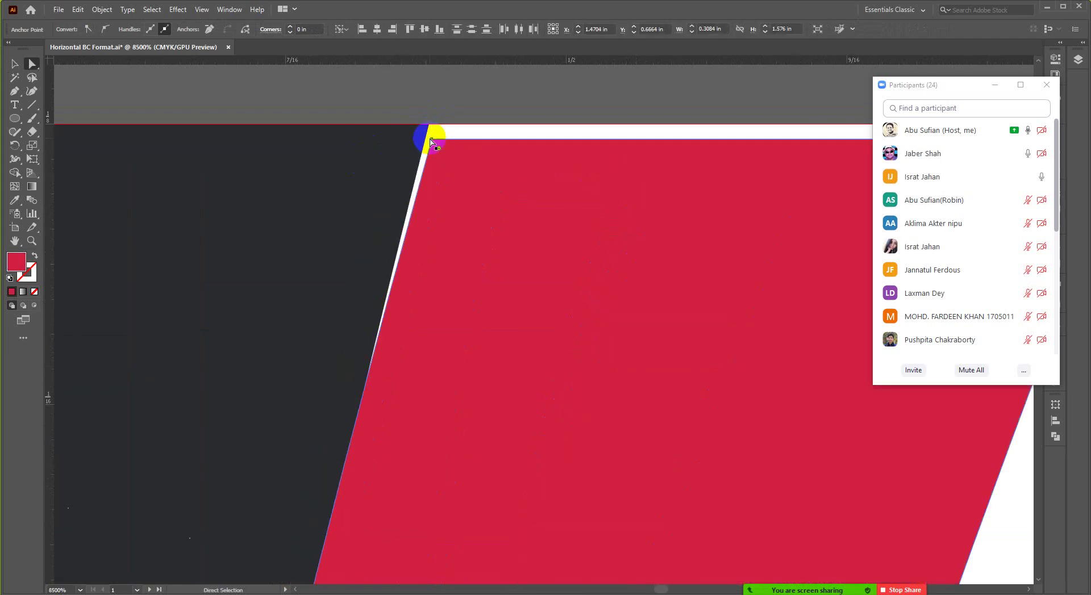
drag(432, 140, 430, 125)
scroll(470, 157, down, 3)
click(500, 132)
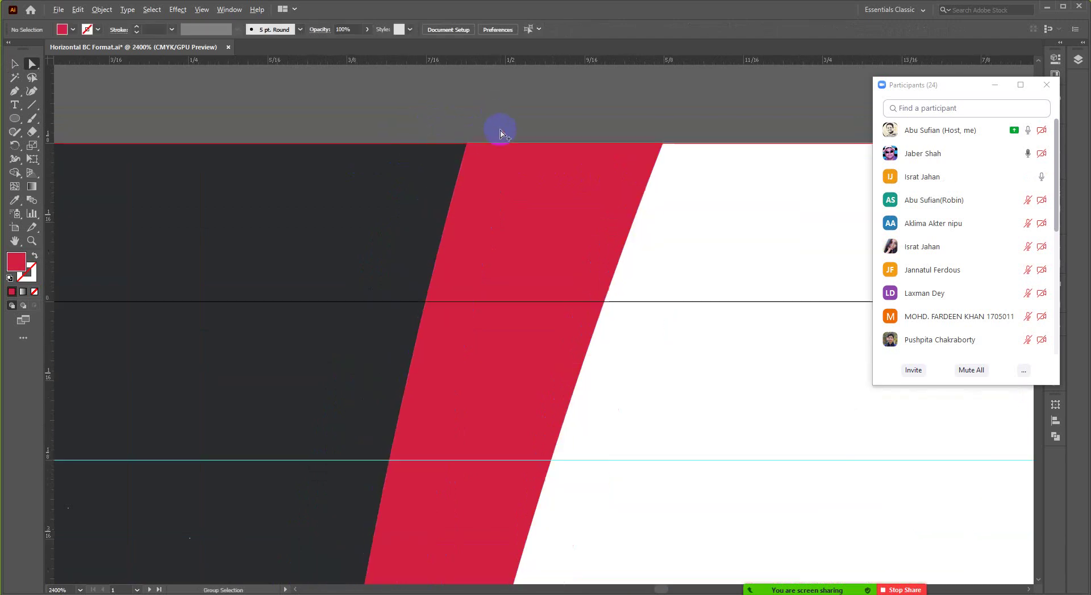
Examine the contact side's red stripes in full view and close up where they meet the black panel and the card's lower edge.
scroll(500, 132, down, 4)
scroll(497, 157, down, 1)
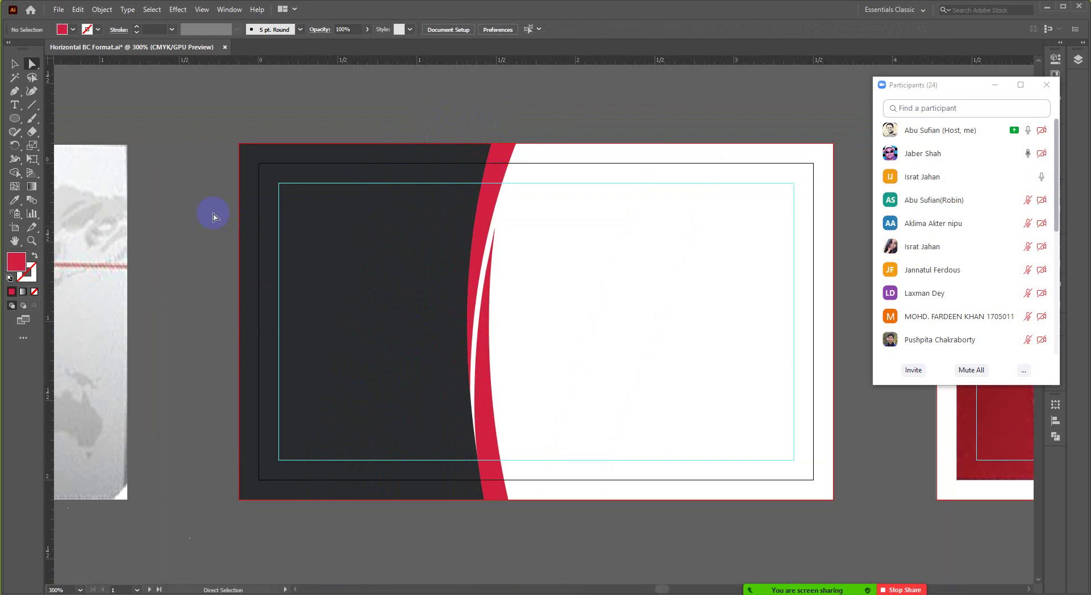
click(14, 63)
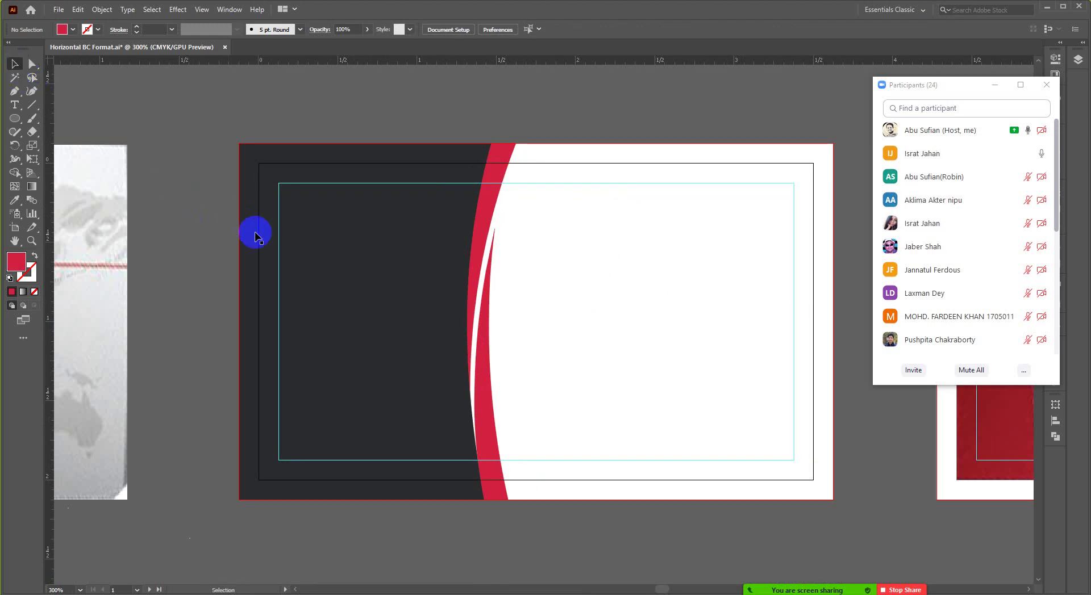
scroll(266, 236, down, 2)
scroll(298, 274, up, 8)
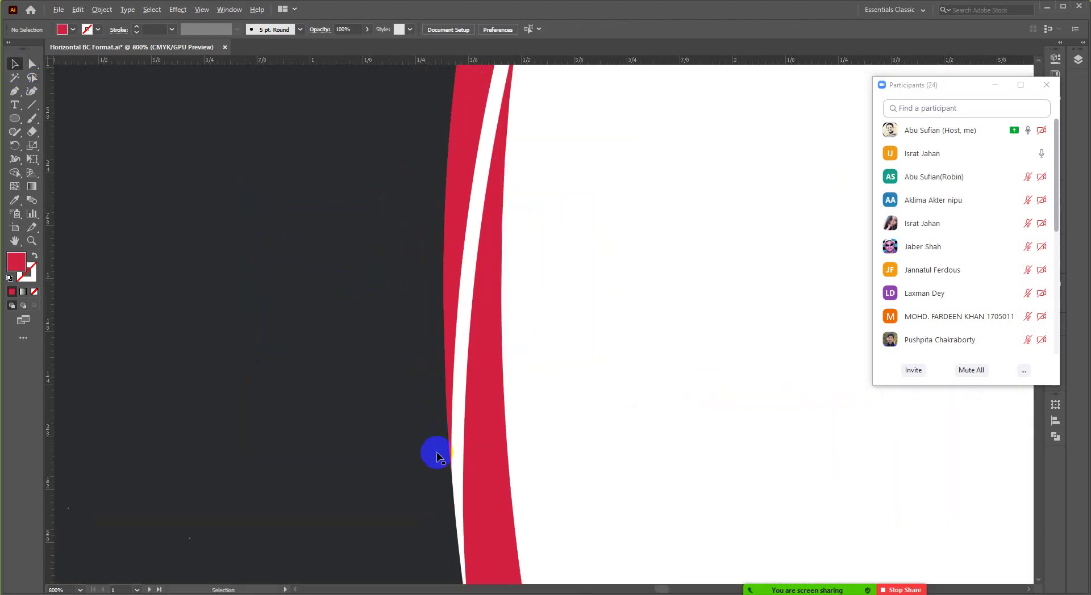
scroll(434, 458, down, 7)
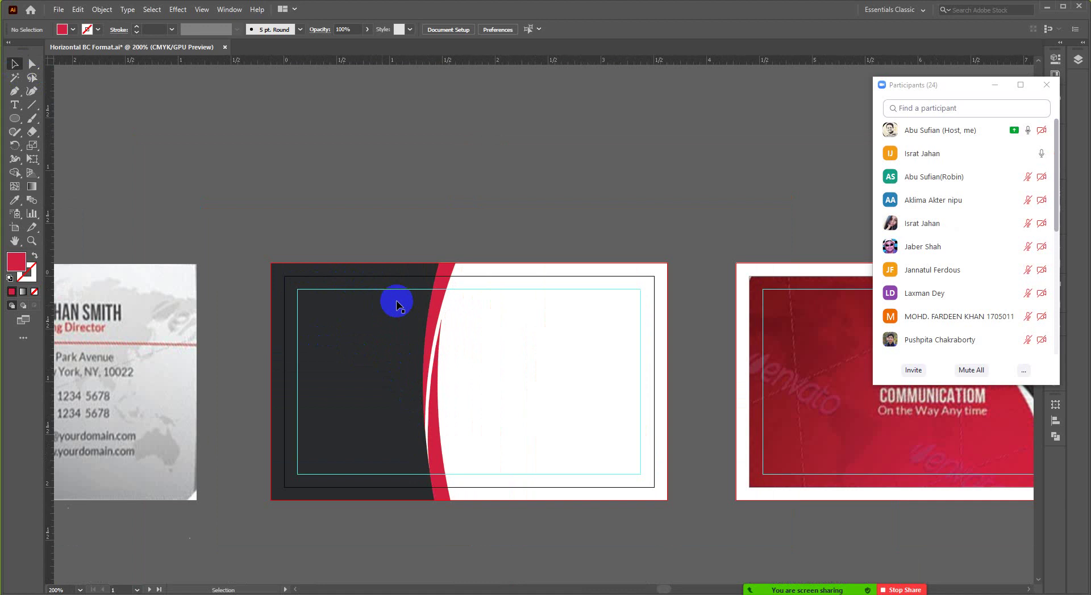
scroll(431, 262, up, 2)
scroll(448, 407, down, 5)
scroll(449, 407, up, 6)
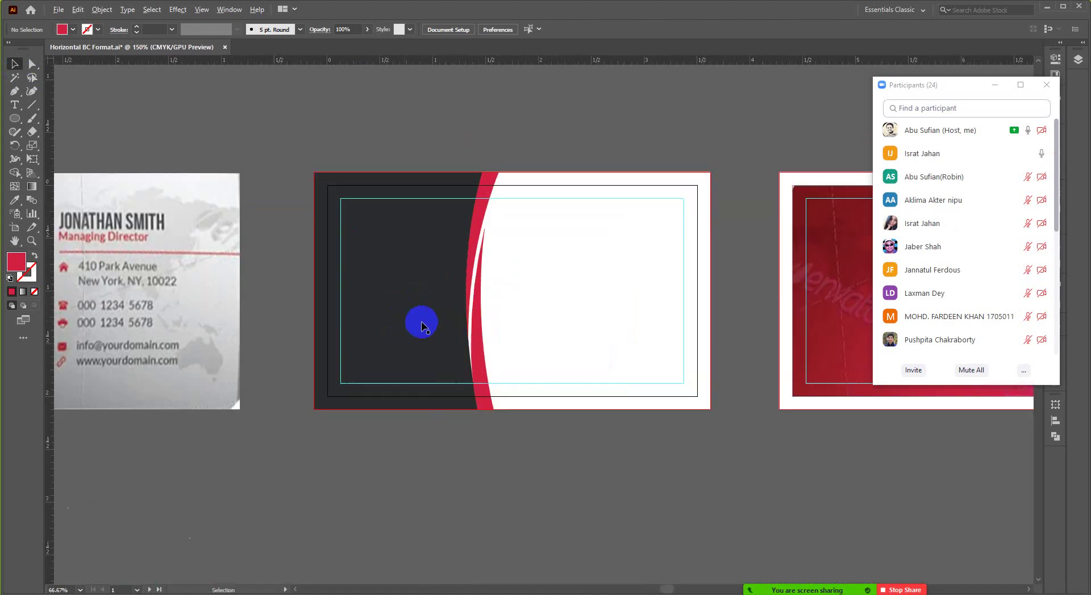
scroll(556, 509, up, 2)
scroll(292, 463, down, 4)
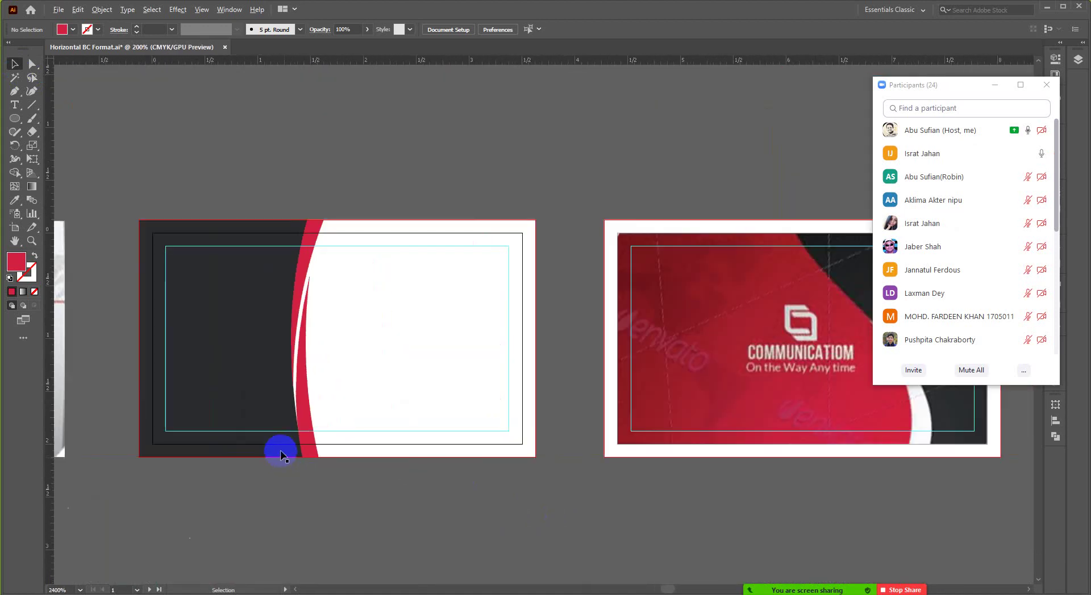
scroll(309, 434, up, 3)
scroll(313, 421, down, 3)
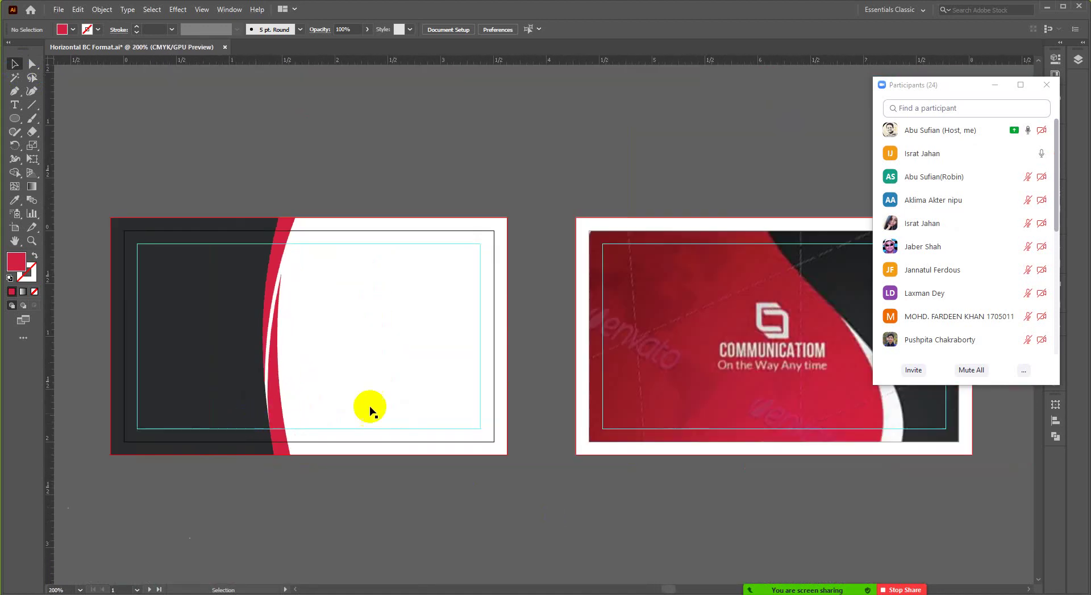
Draw a red hexagon about 3.28 by 2.84 in above the back-side reference card, and admit the waiting meeting participant.
scroll(376, 392, right, 5)
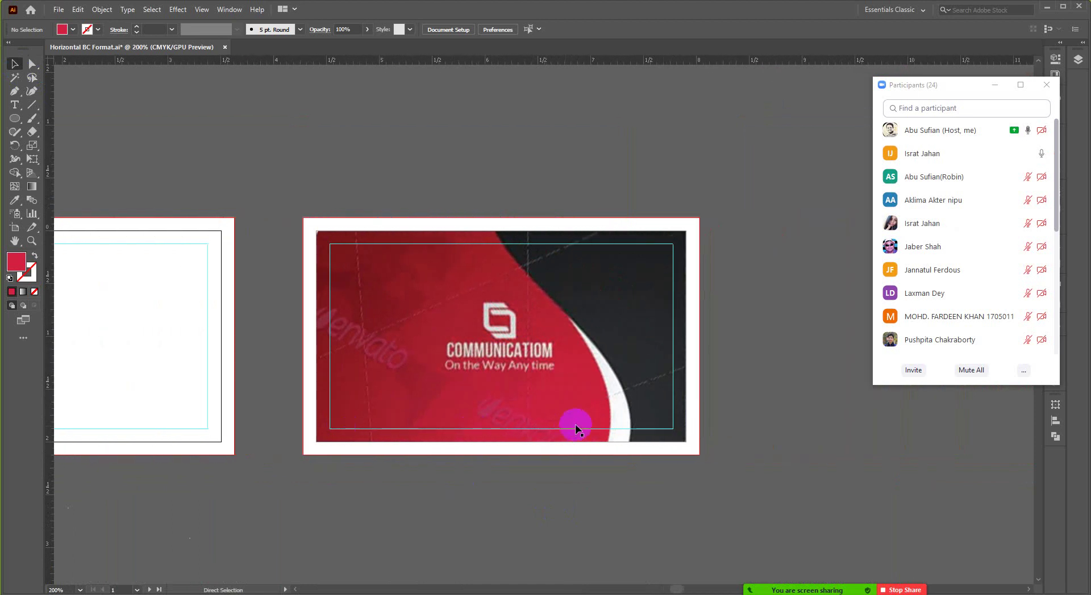
scroll(596, 401, up, 1)
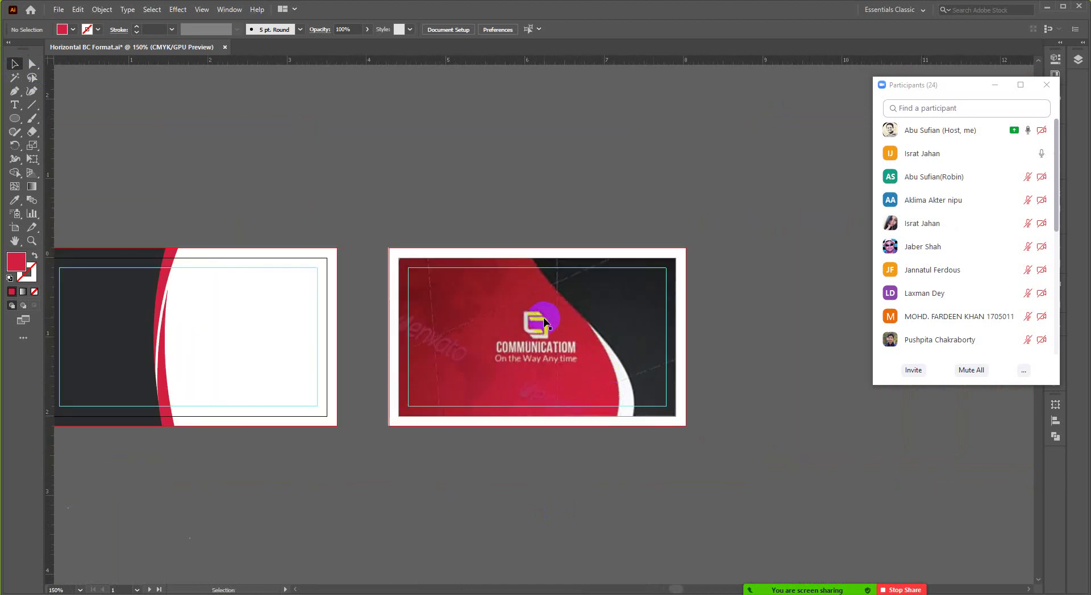
scroll(388, 296, down, 1)
scroll(588, 328, up, 1)
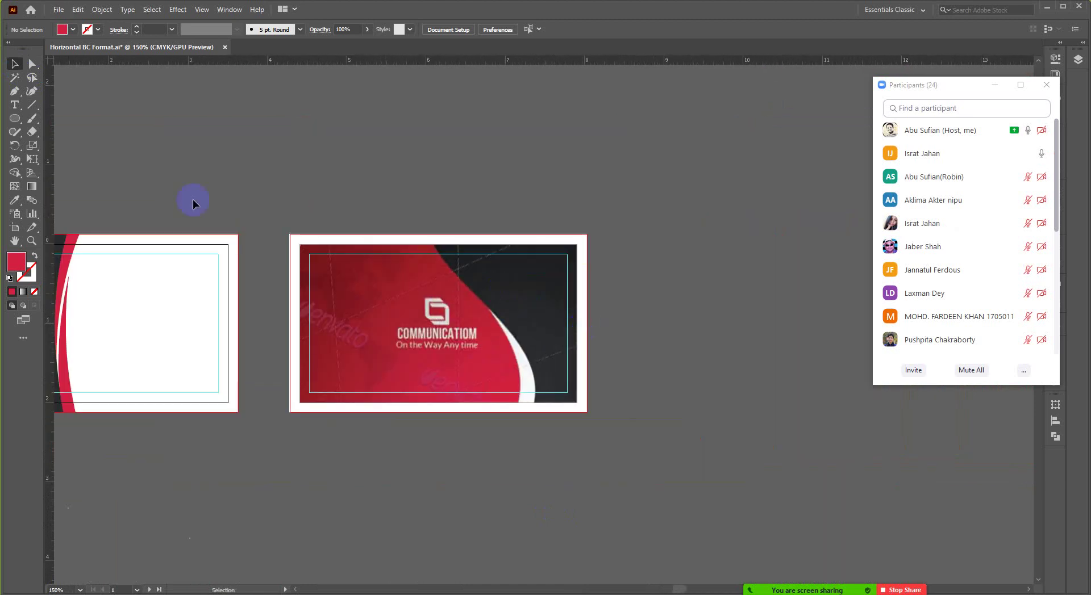
click(15, 119)
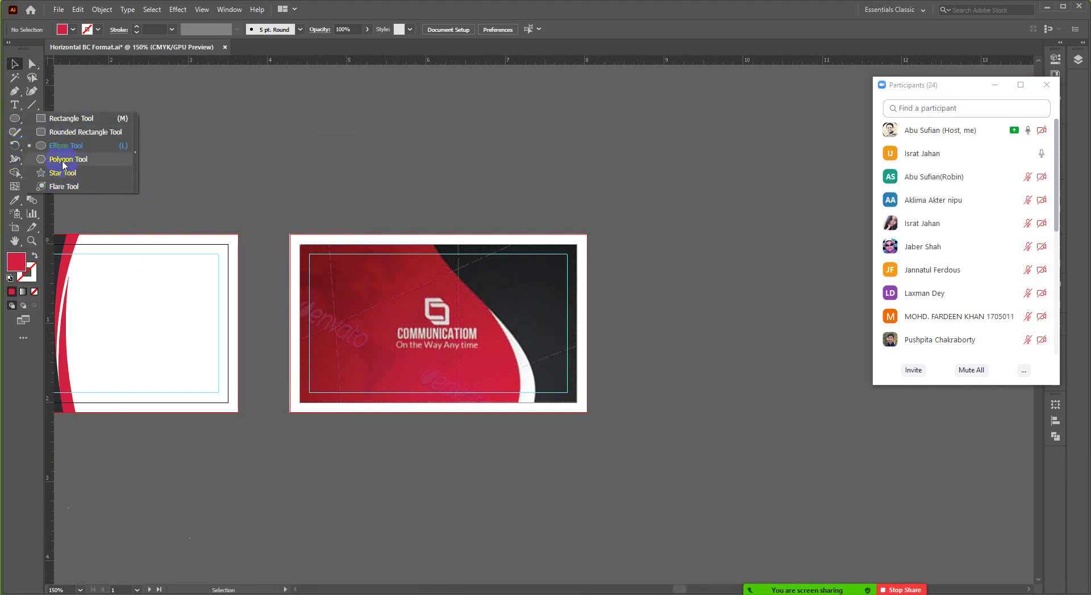
click(67, 159)
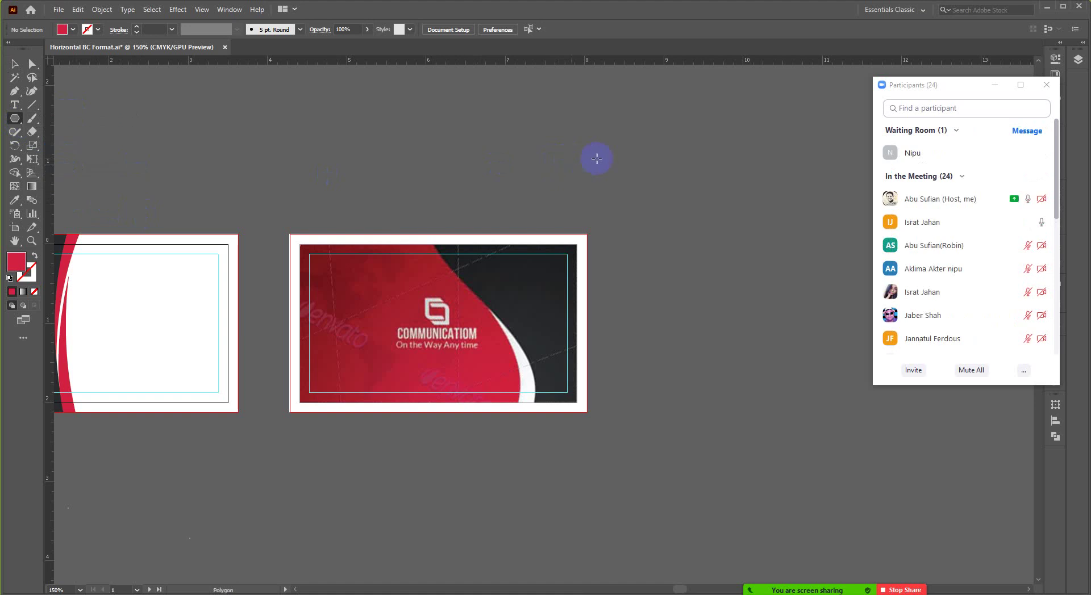
click(977, 152)
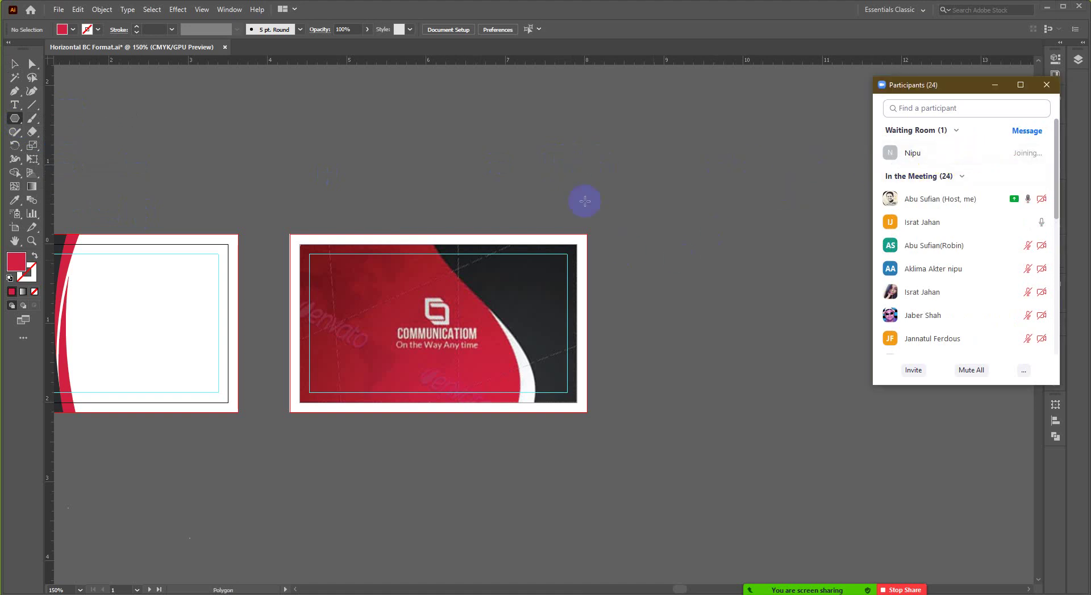
click(693, 240)
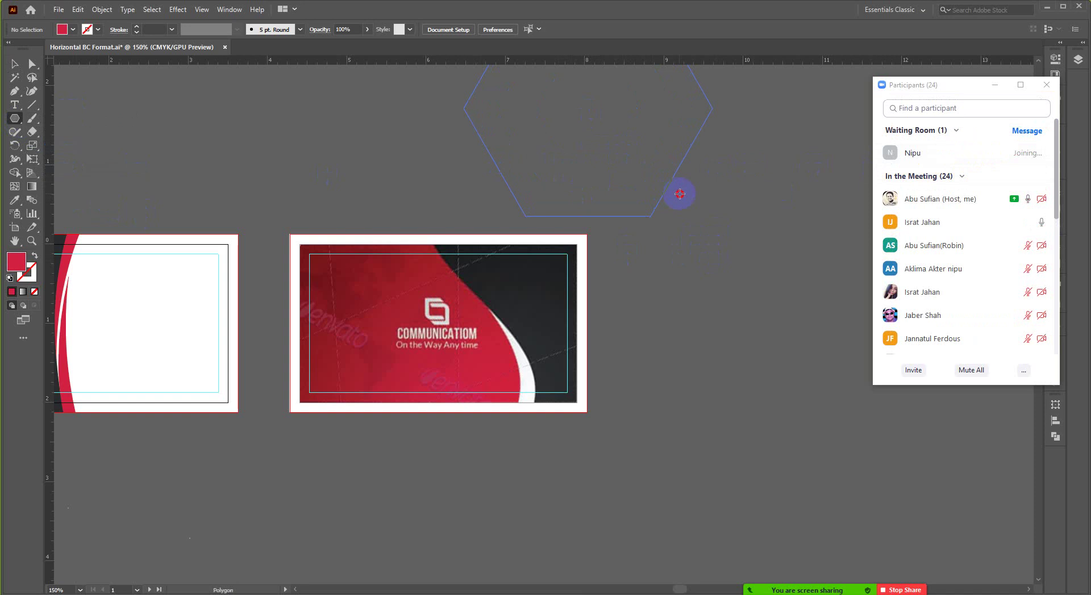
drag(680, 194, 686, 190)
scroll(547, 210, up, 4)
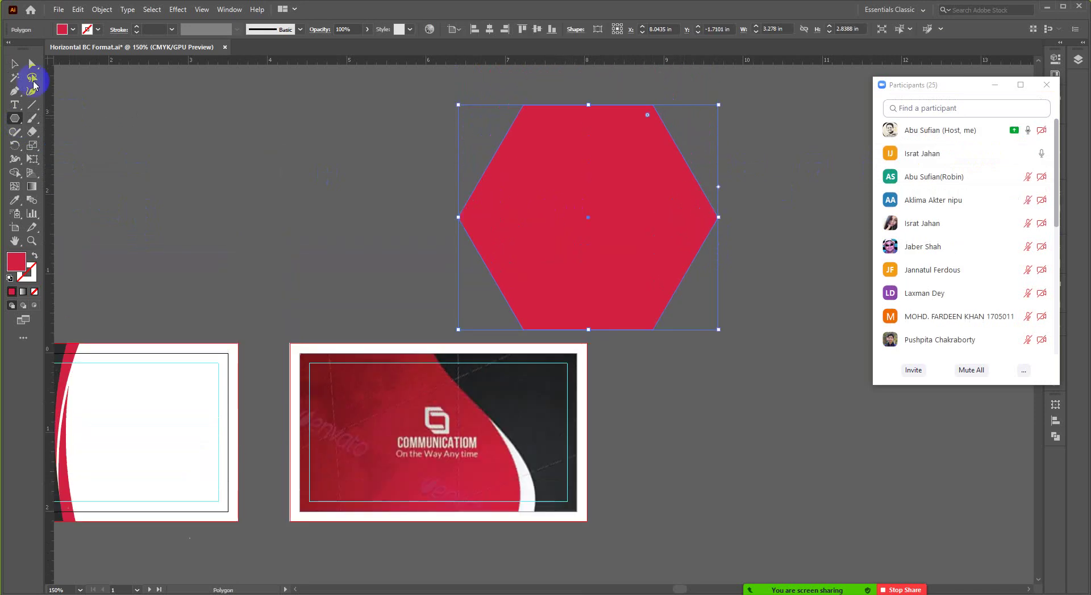
Move the hexagon over the back-side card, enlarge it to about 4.03 by 3.49 in and shift it slightly down.
click(14, 64)
drag(567, 222, 330, 434)
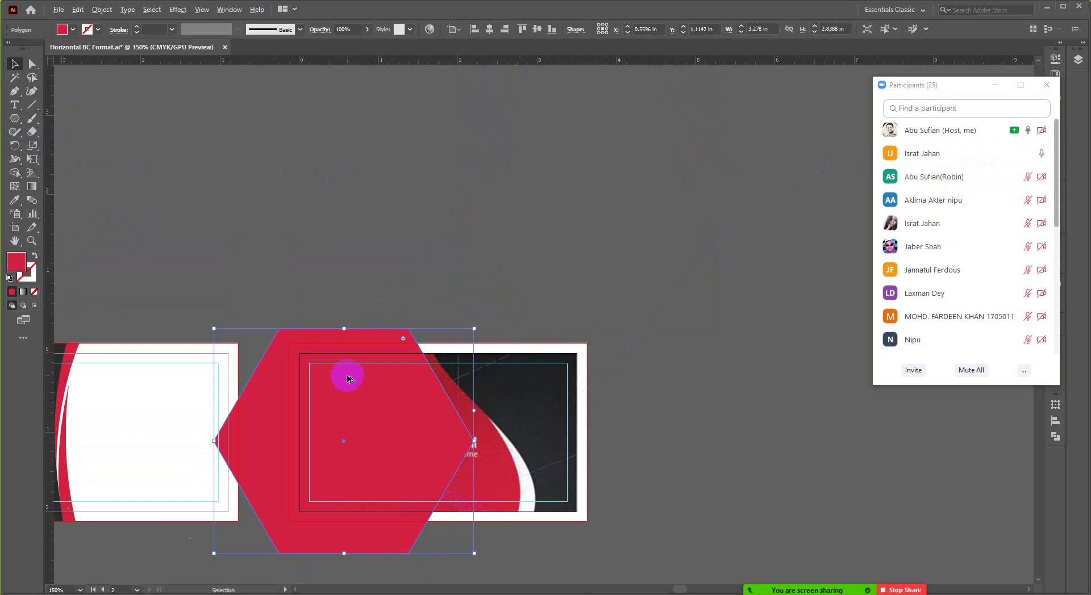
scroll(347, 379, down, 3)
drag(432, 455, 470, 519)
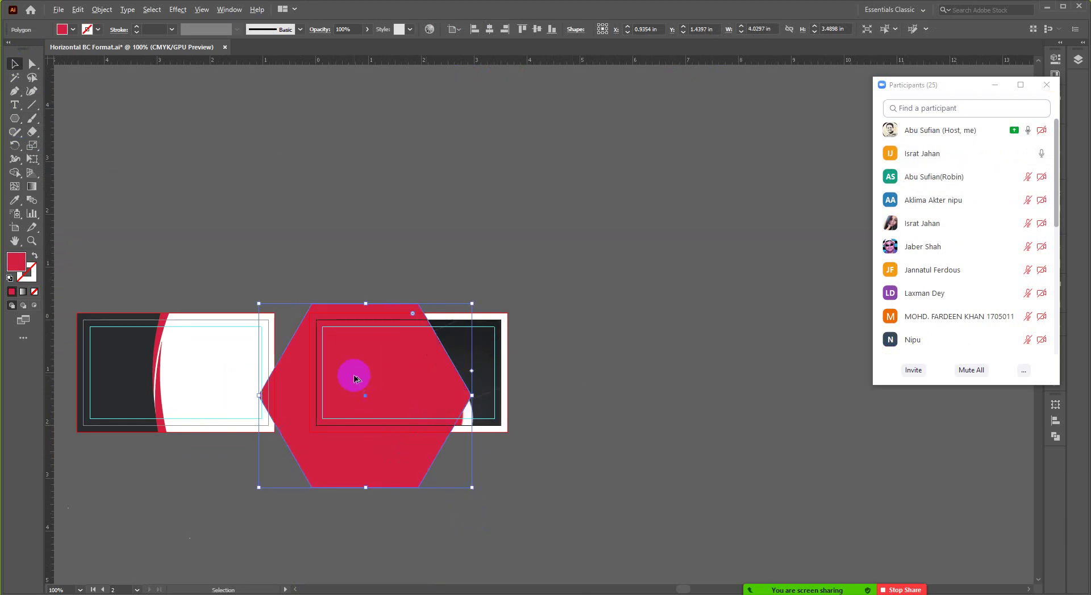
scroll(354, 376, down, 2)
scroll(356, 408, up, 2)
mouse_move(387, 311)
mouse_down()
mouse_move(385, 336)
mouse_move(376, 320)
mouse_up()
Flatten and enlarge the hexagon to about 6.49 by 4.21 in so it extends beyond the back-side card's edges.
scroll(370, 297, up, 1)
scroll(378, 310, up, 1)
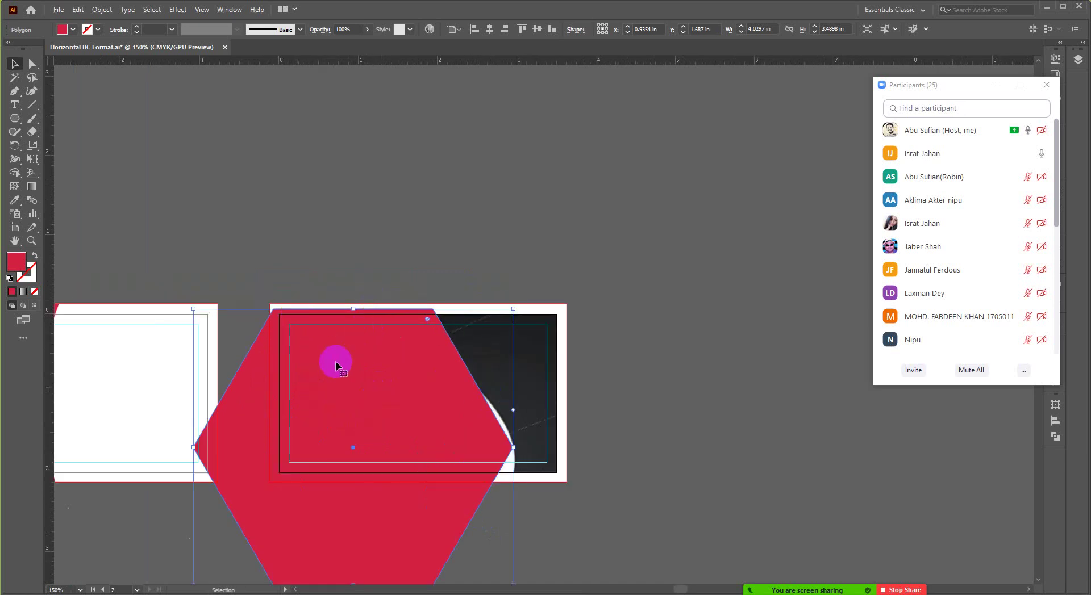
drag(194, 306, 167, 285)
scroll(429, 368, down, 2)
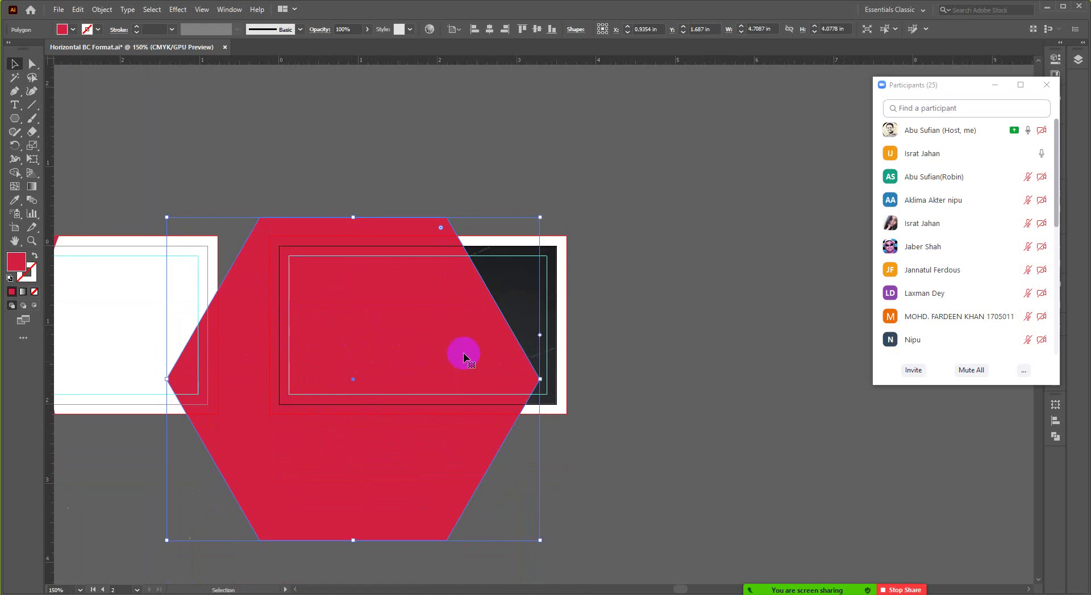
drag(352, 218, 381, 296)
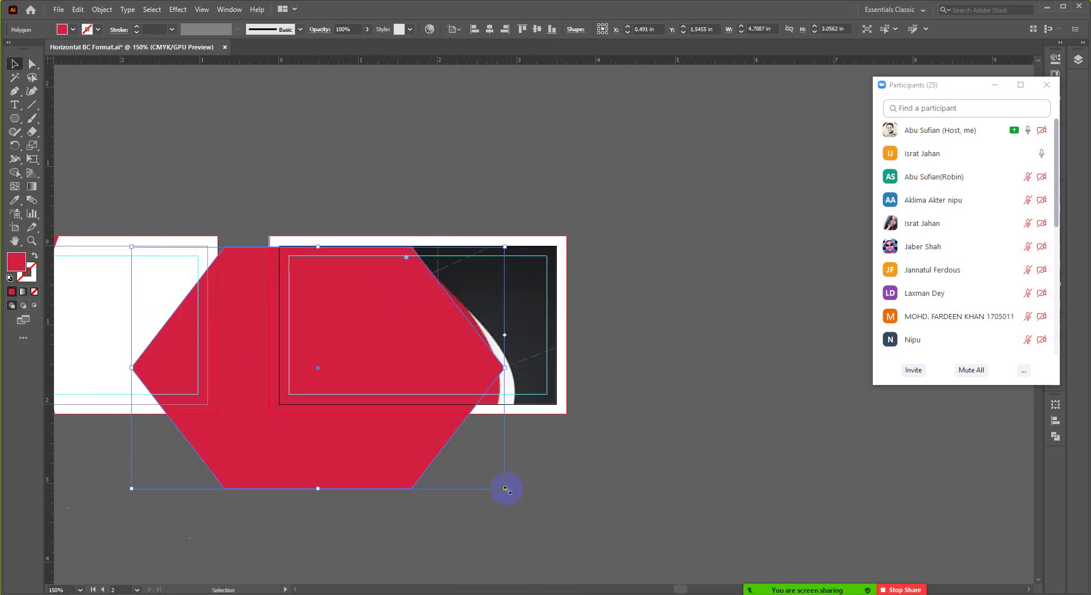
drag(504, 489, 642, 560)
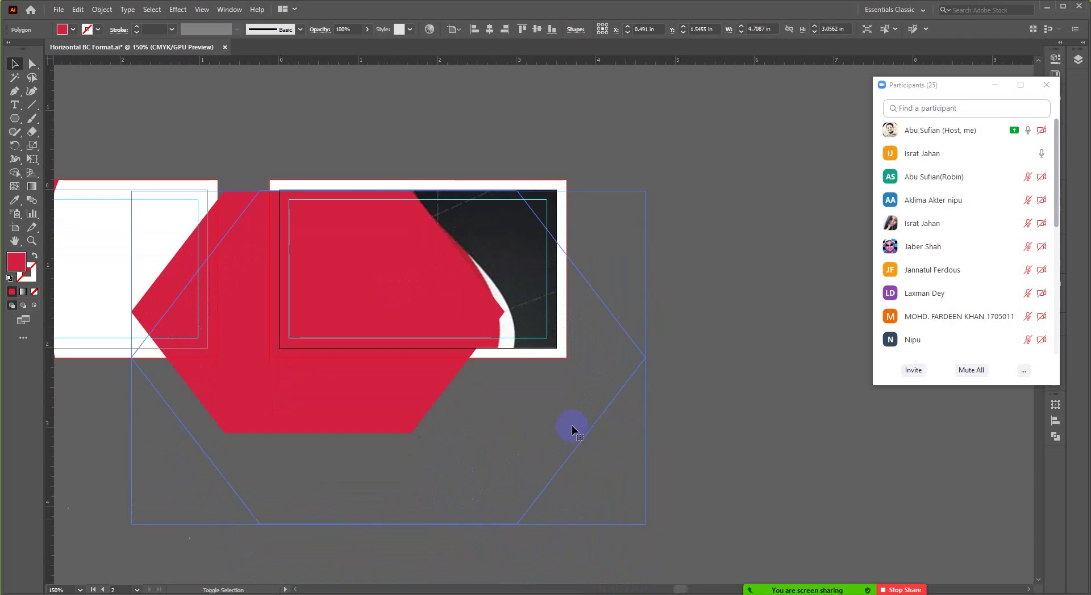
Centre the hexagon horizontally, and reposition it with its upper edge near the top bleed and its right slanted side crossing the black area.
click(490, 30)
drag(608, 345, 486, 315)
scroll(445, 285, up, 2)
scroll(581, 200, down, 1)
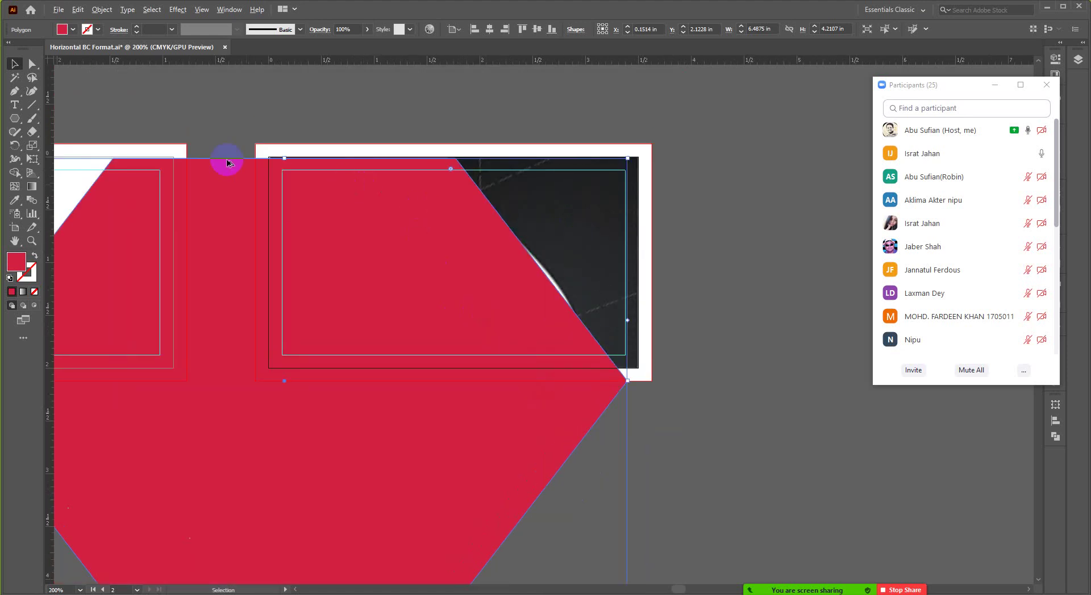
scroll(564, 187, down, 1)
scroll(580, 382, up, 2)
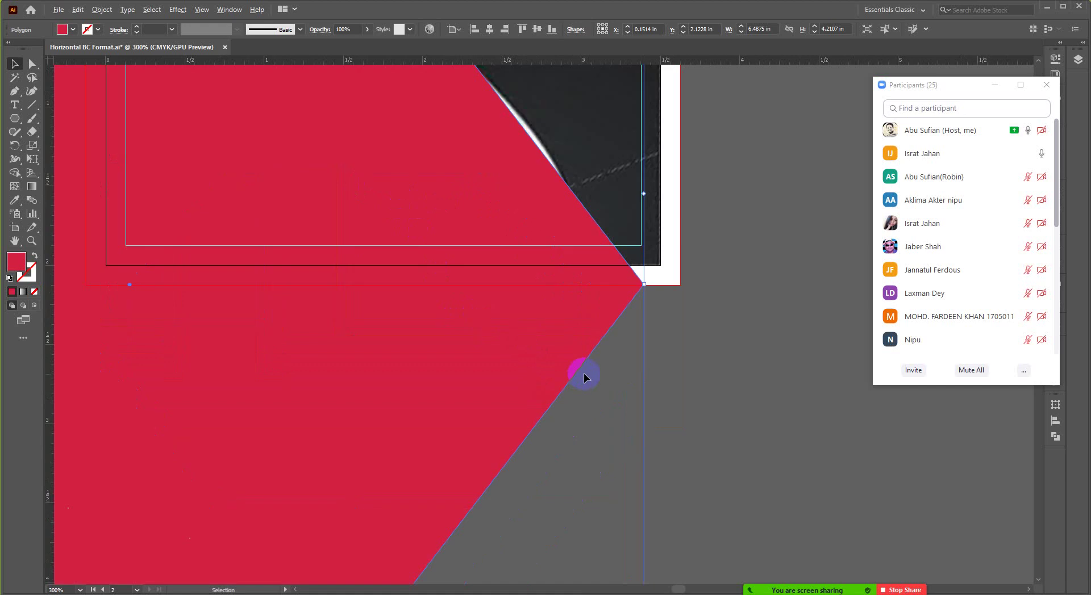
drag(530, 333, 545, 314)
Shift the hexagon slightly left so its slanted side follows the reference's red curve, and activate Direct Selection to expose its corners.
scroll(654, 318, down, 2)
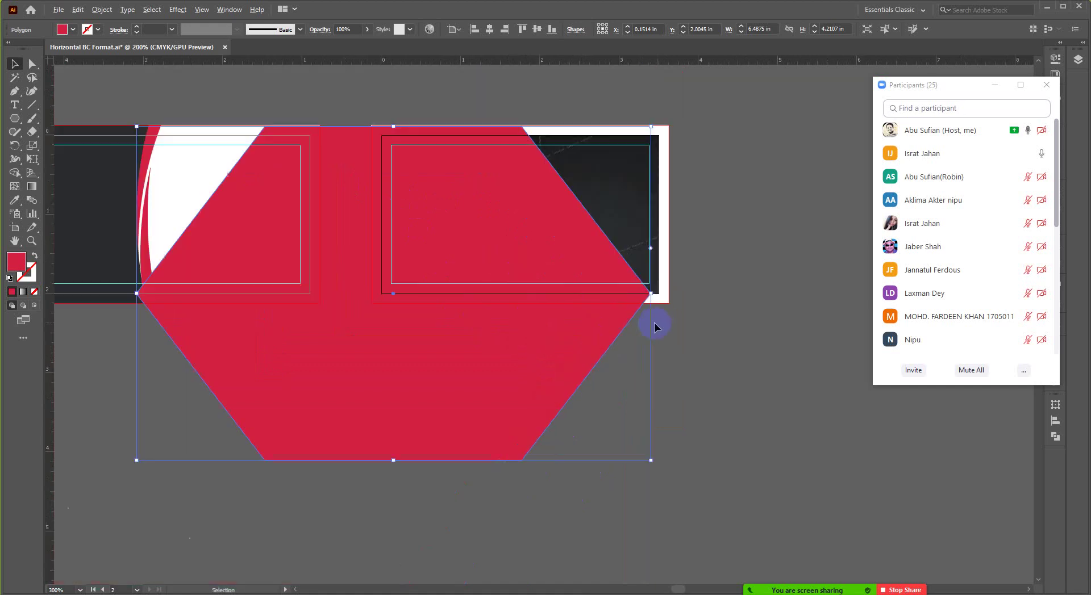
scroll(558, 304, up, 1)
scroll(415, 175, up, 1)
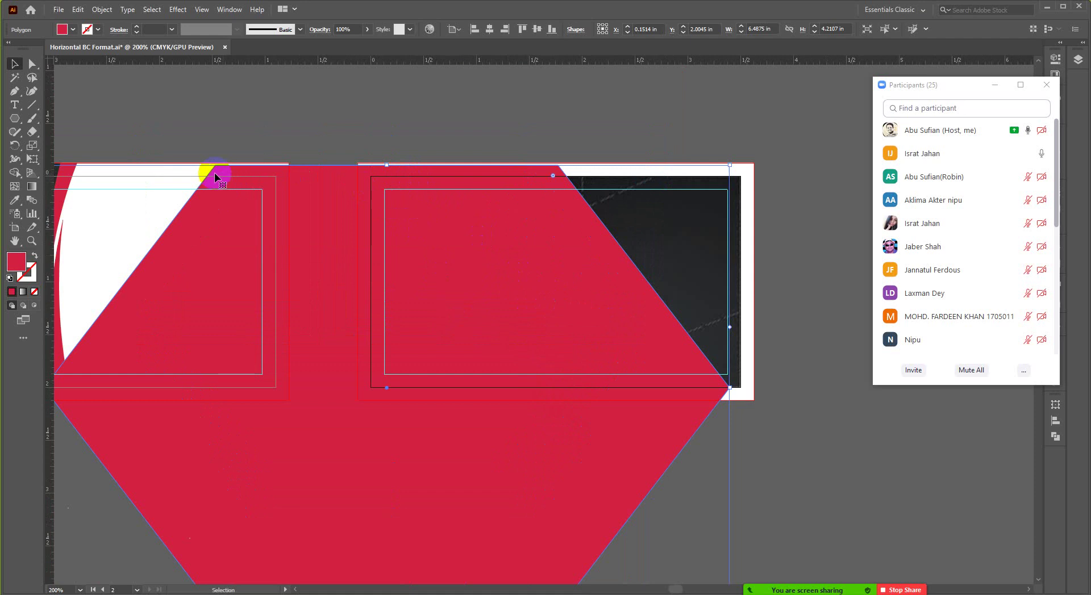
scroll(534, 219, down, 1)
drag(601, 299, 585, 300)
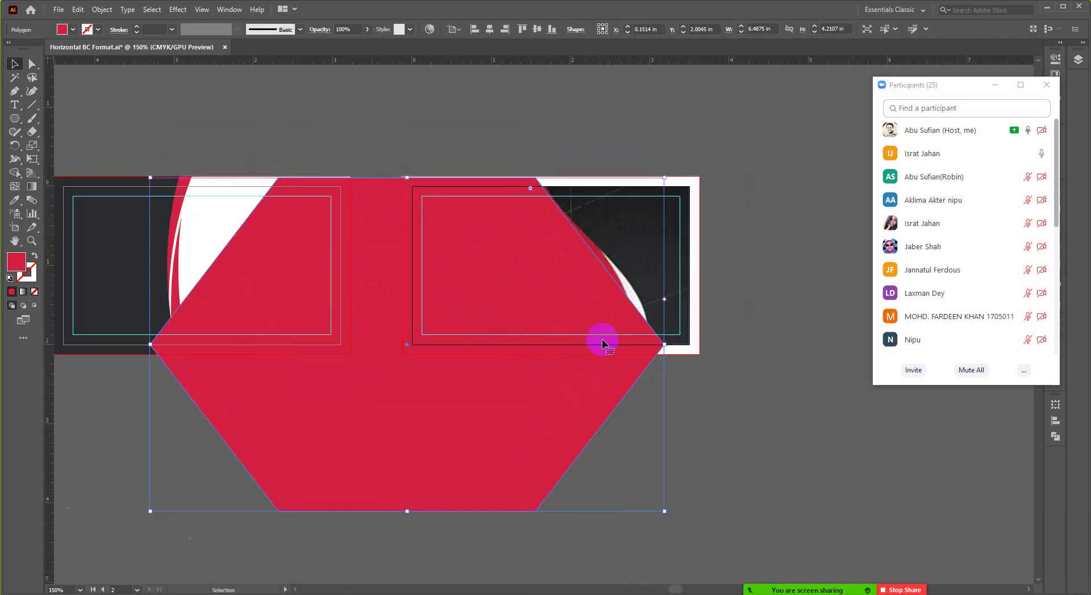
key(a)
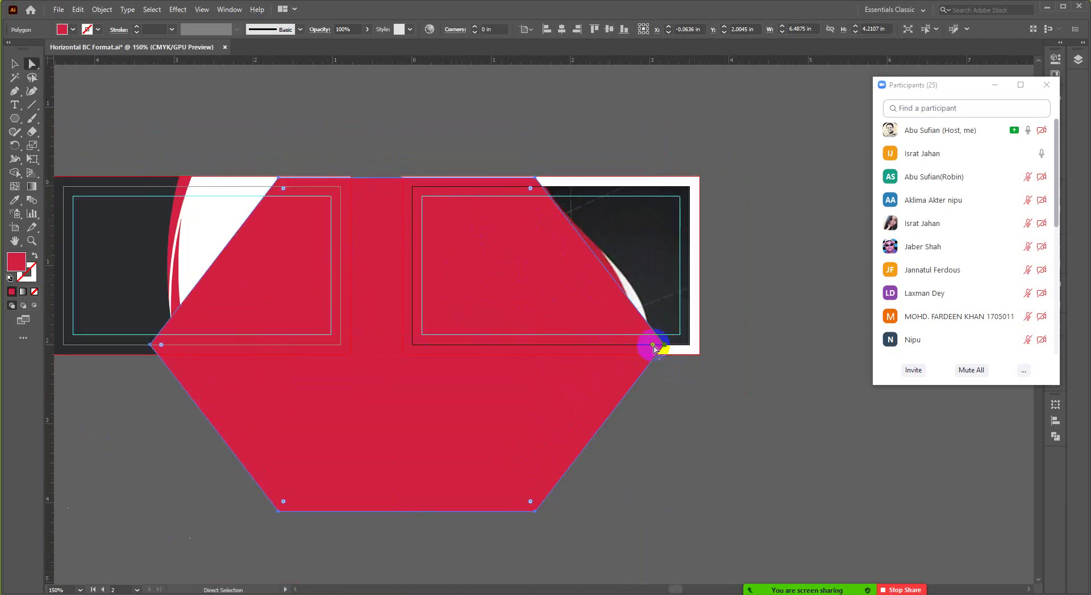
Round the hexagon's right corner by about 1.6 in, and delete the hexagon from the back-side card.
drag(653, 348, 502, 371)
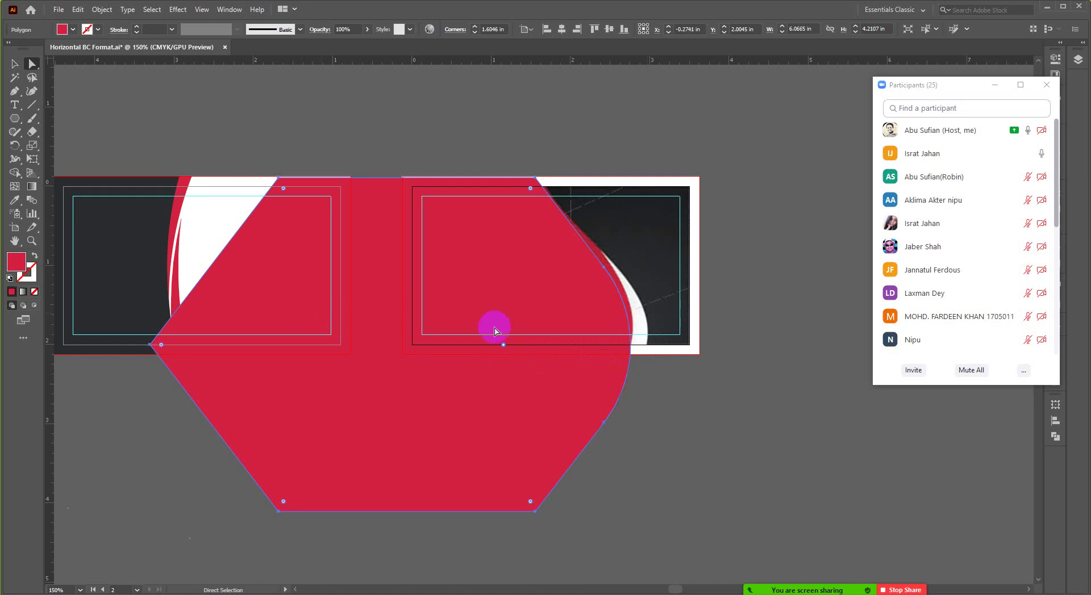
click(11, 62)
scroll(518, 256, up, 2)
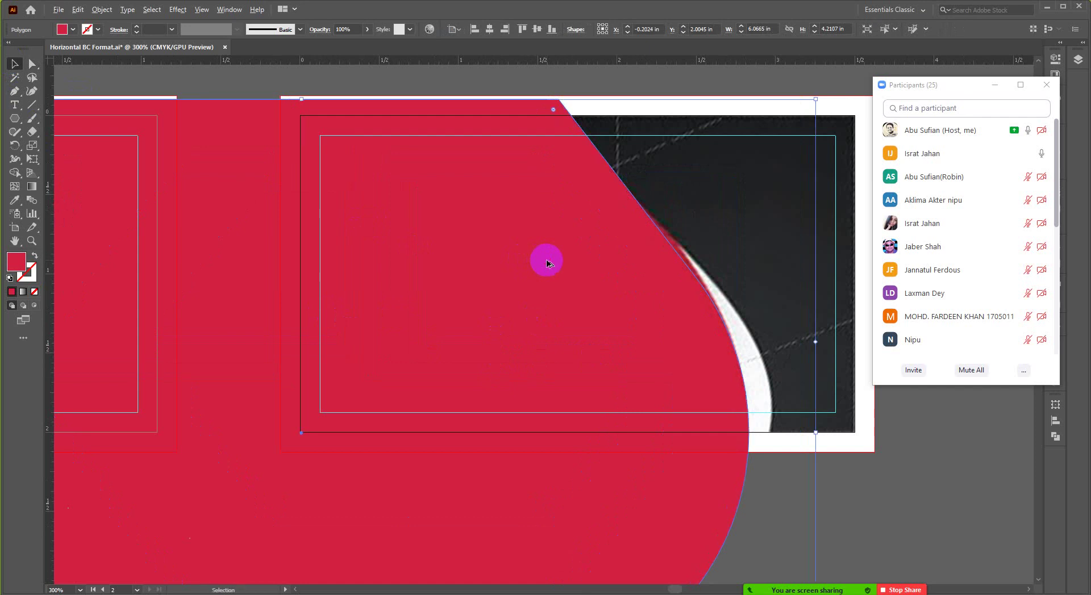
scroll(547, 260, down, 2)
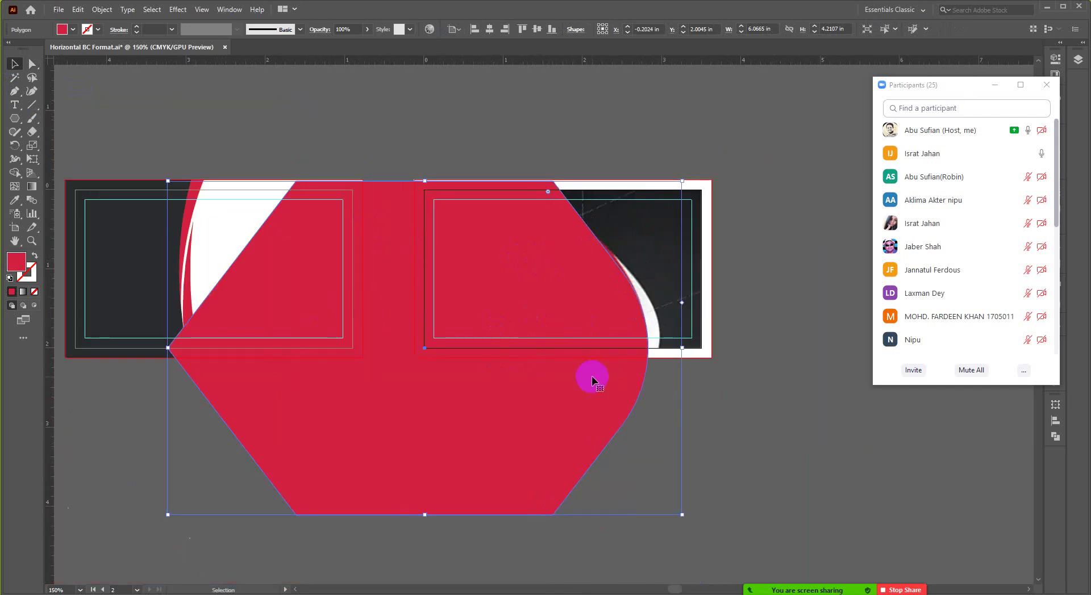
key(Delete)
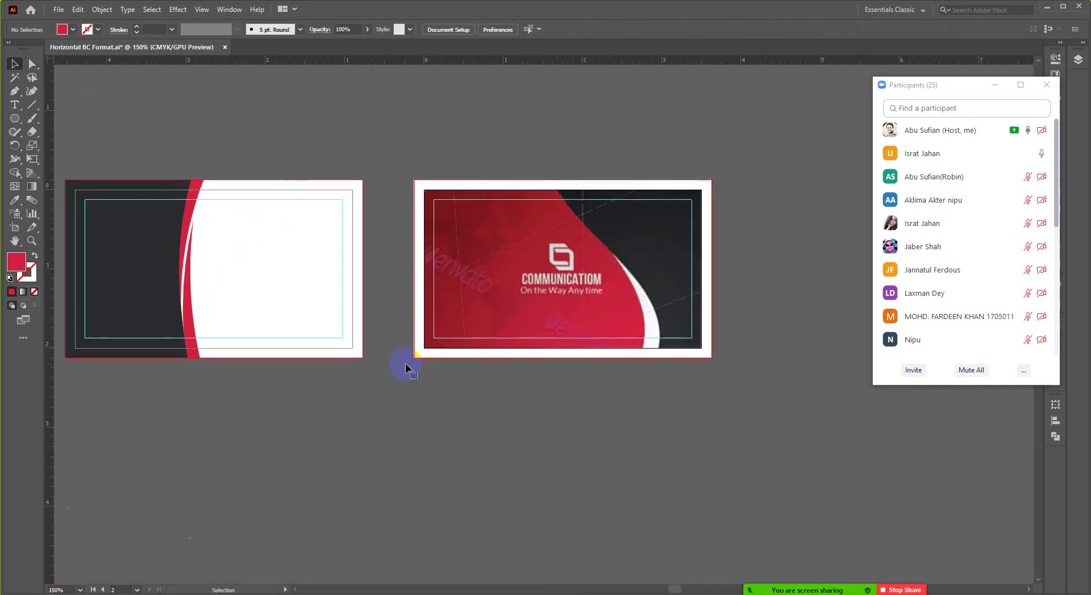
scroll(604, 273, up, 3)
scroll(629, 280, down, 2)
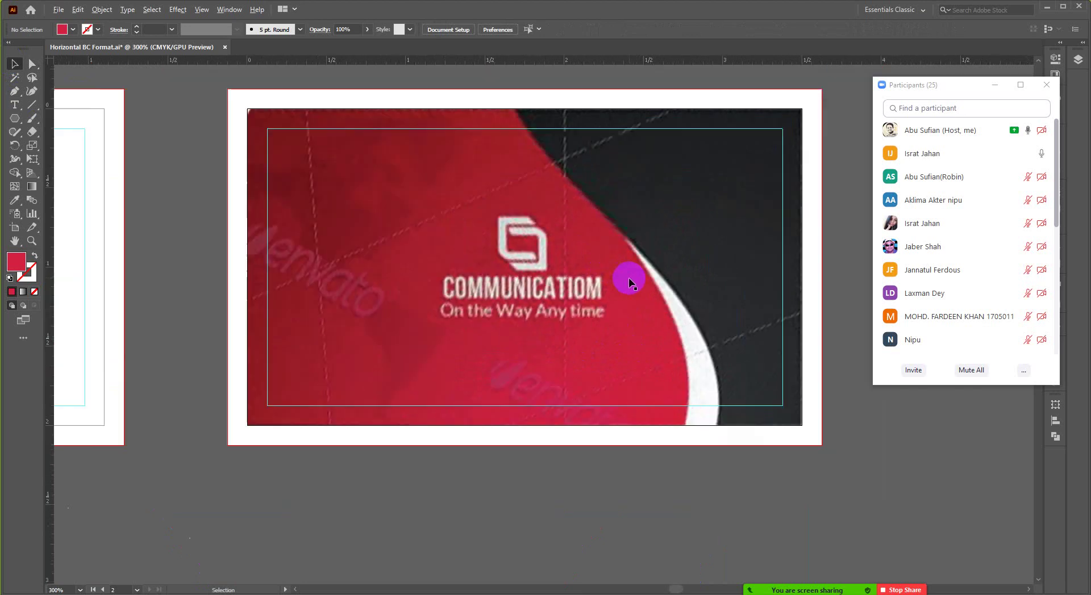
scroll(609, 216, up, 2)
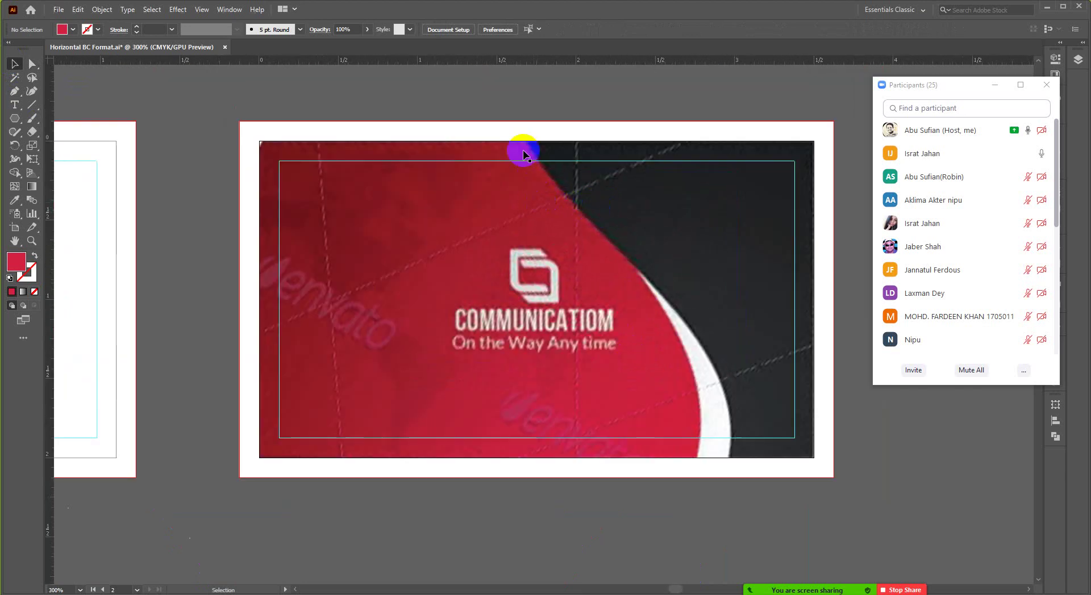
click(548, 144)
click(12, 65)
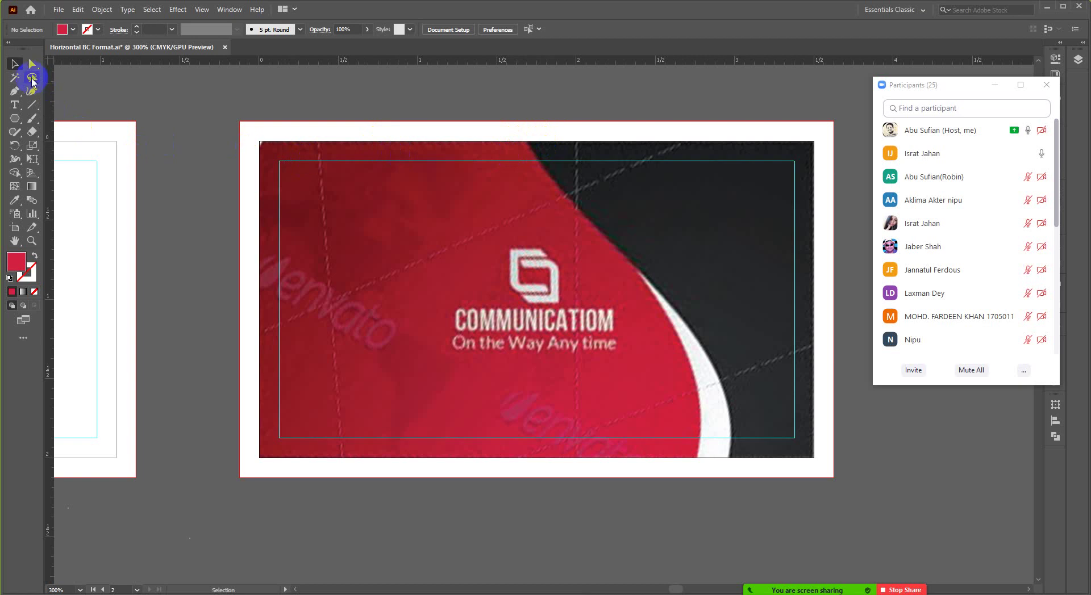
click(534, 143)
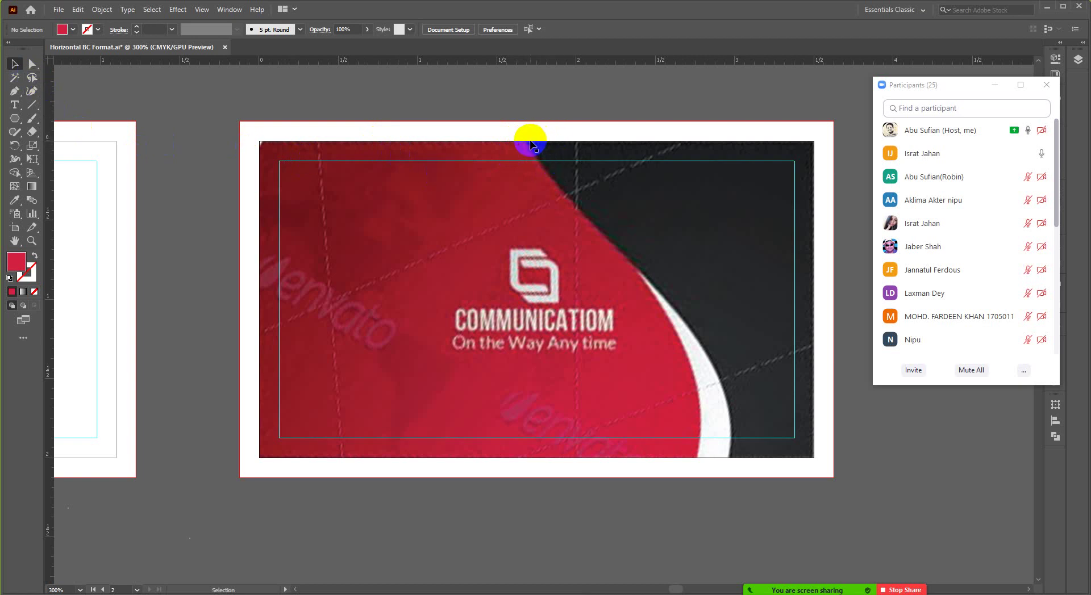
scroll(345, 341, down, 1)
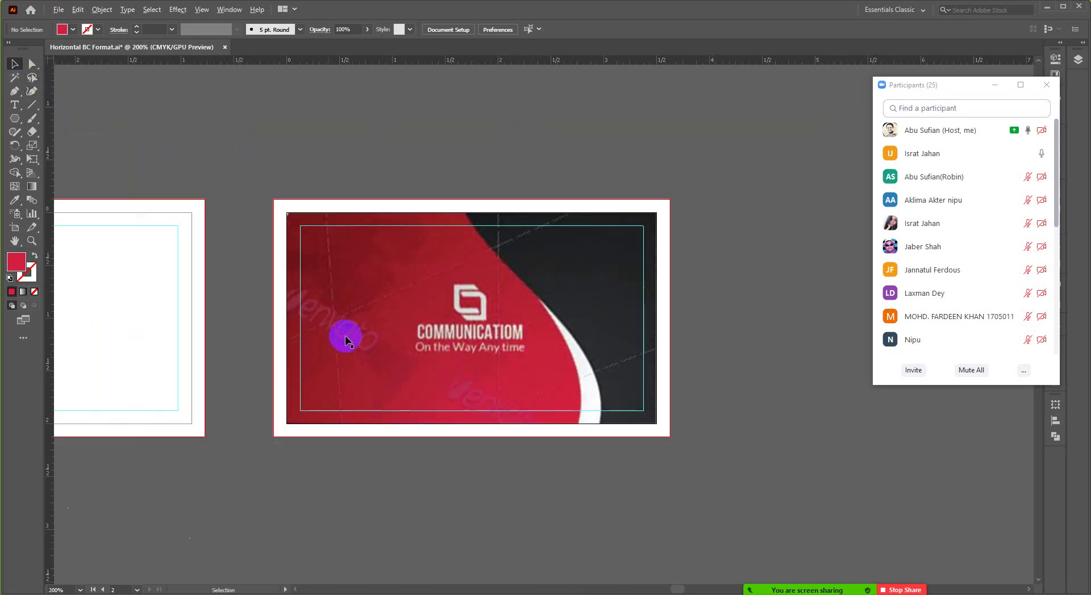
scroll(698, 362, up, 1)
scroll(638, 330, down, 1)
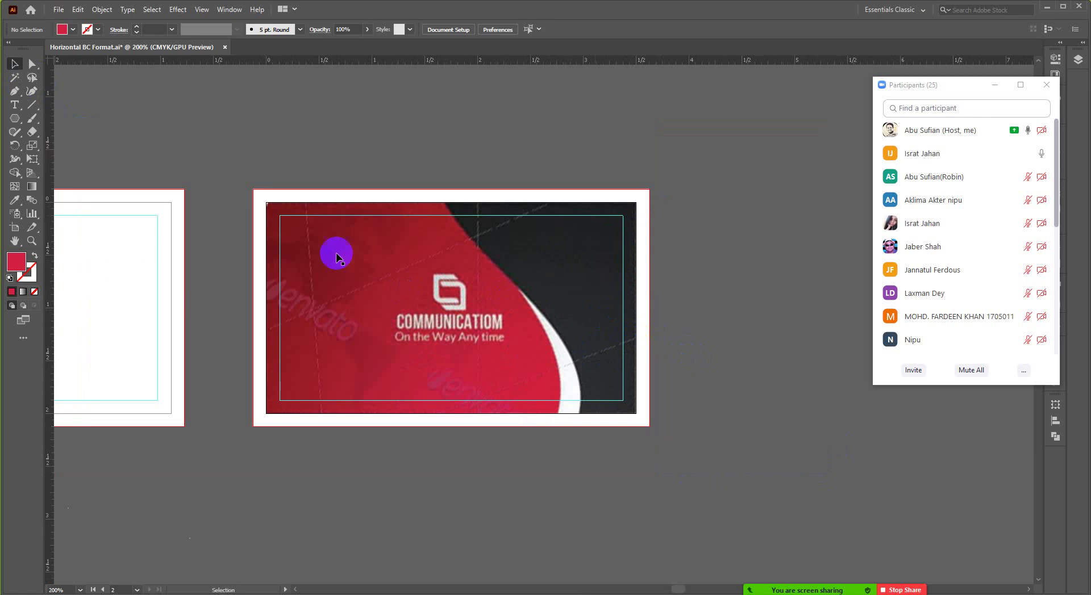
click(26, 89)
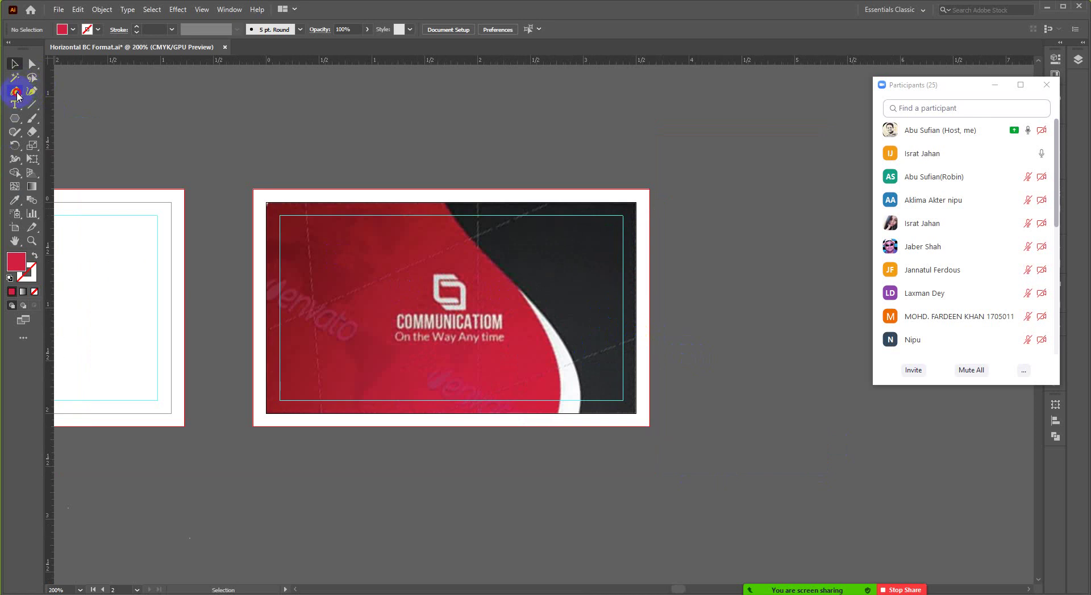
click(16, 92)
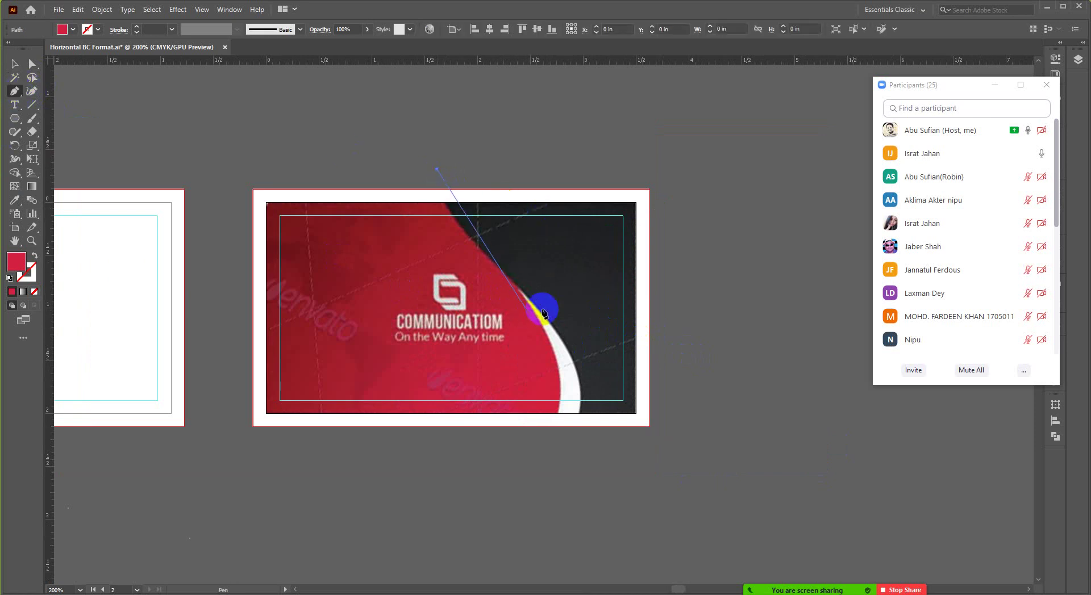
mouse_move(549, 322)
mouse_down()
mouse_move(689, 446)
mouse_move(665, 452)
mouse_move(657, 434)
mouse_up()
key(ctrl+z)
key(ctrl+z)
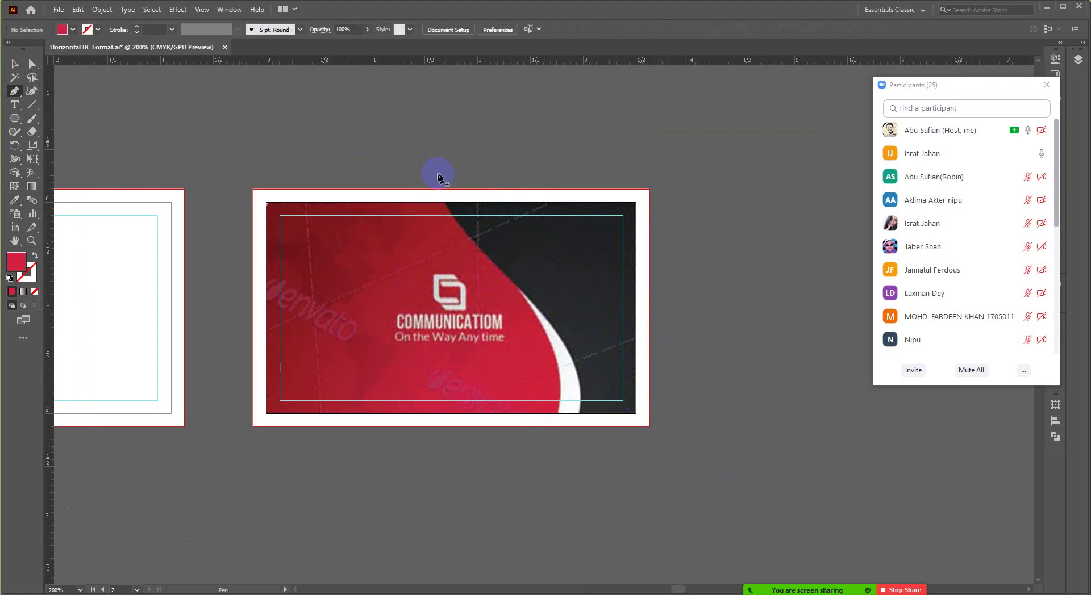
Draw a curved Pen path from above the back-side card, along the red-black boundary and the white stripe's outer edge, ending below the card.
click(417, 151)
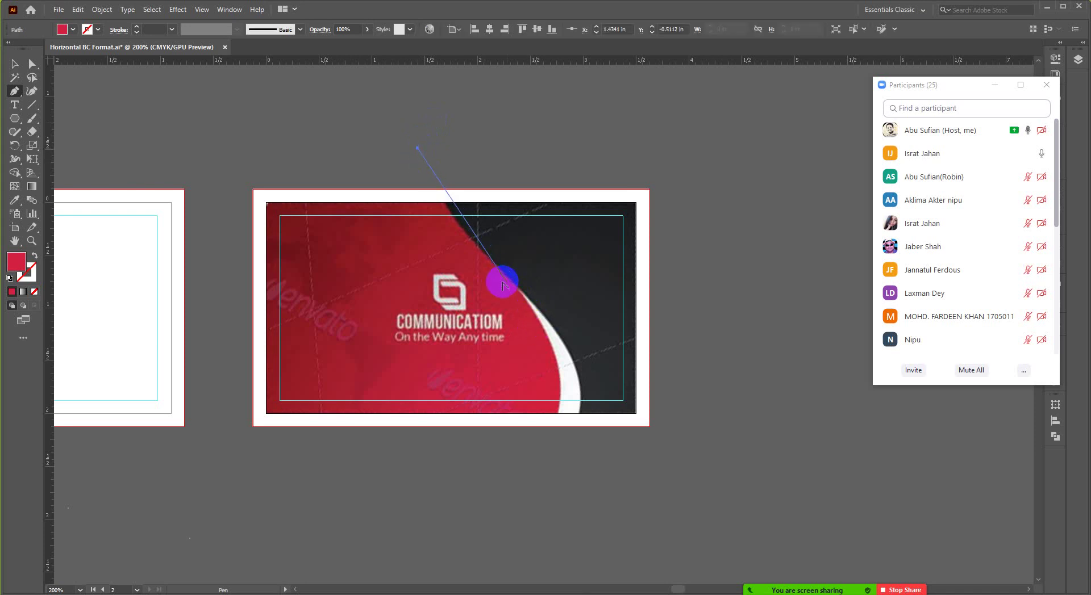
scroll(499, 282, up, 2)
drag(532, 293, 703, 436)
scroll(682, 432, down, 2)
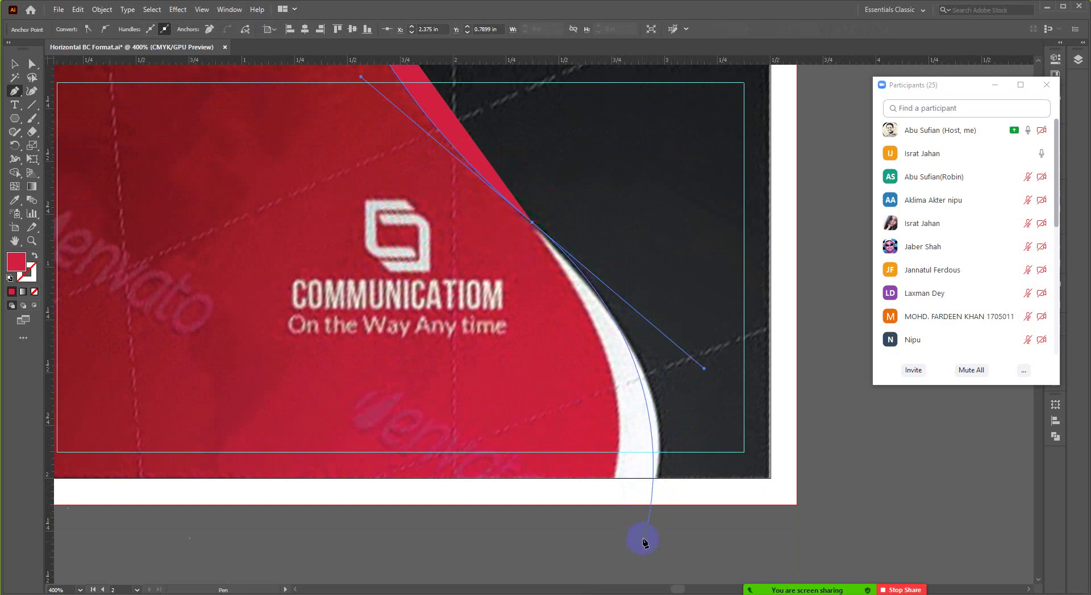
scroll(648, 526, down, 1)
drag(648, 514, 638, 542)
scroll(635, 536, down, 1)
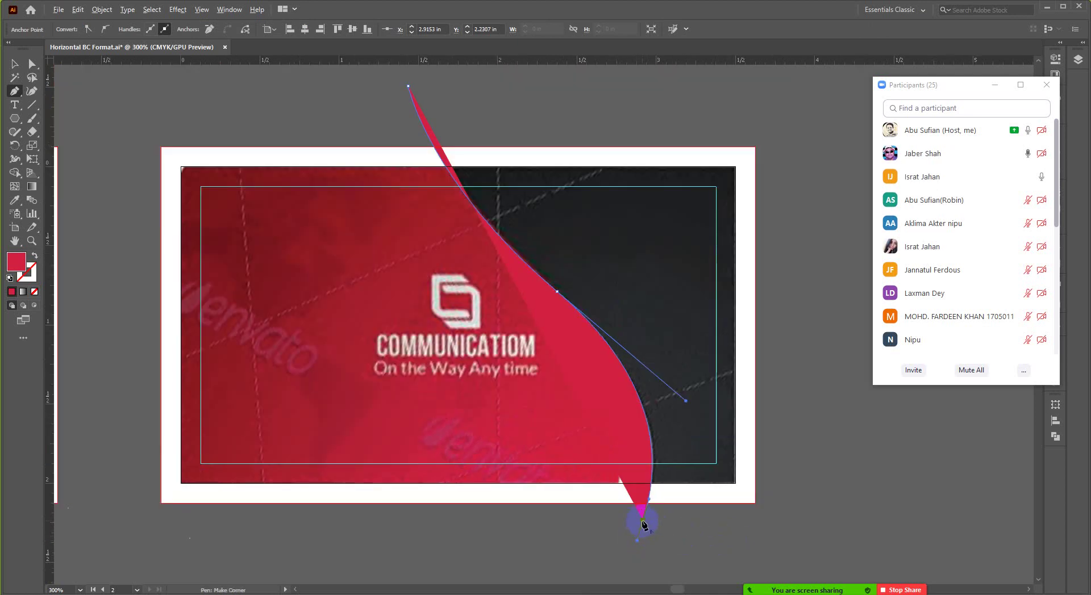
Extend the path with straight segments around the card's right side and above its top edge, closing it at the starting anchor.
drag(773, 521, 784, 456)
scroll(781, 489, up, 1)
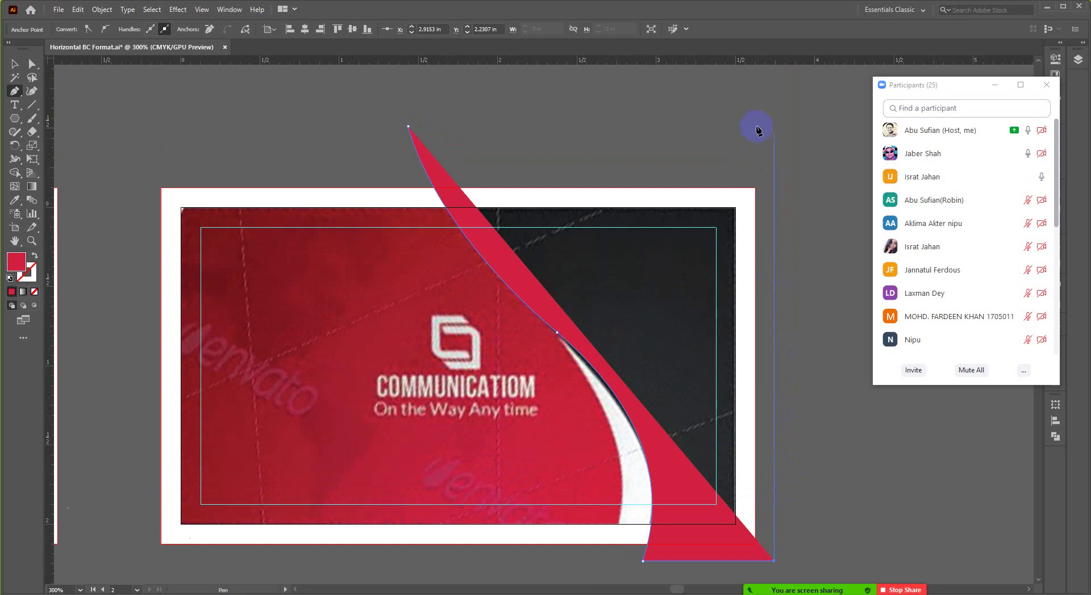
click(409, 127)
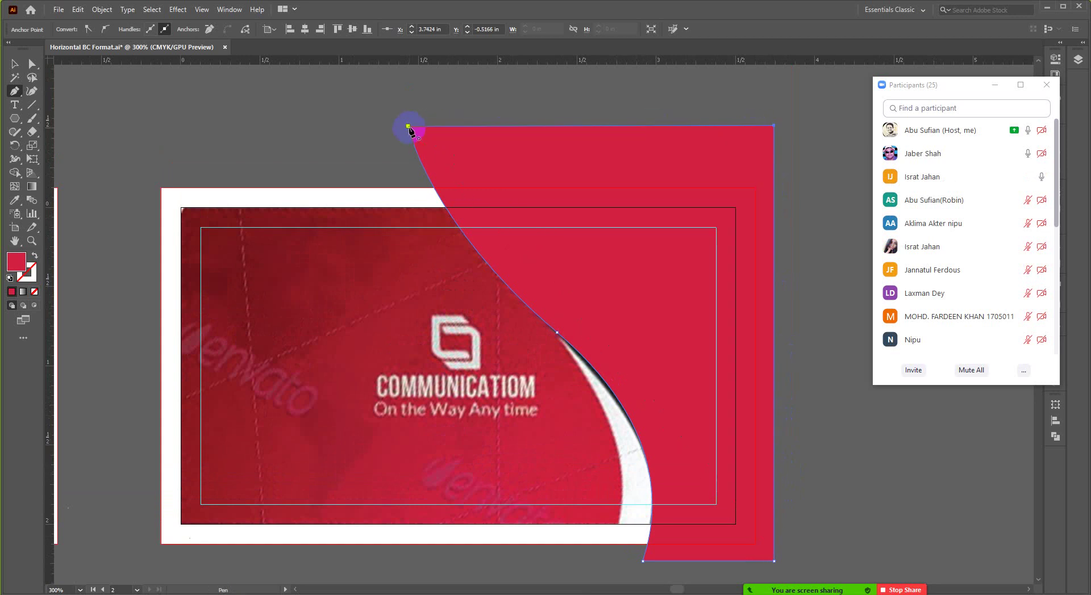
key(v)
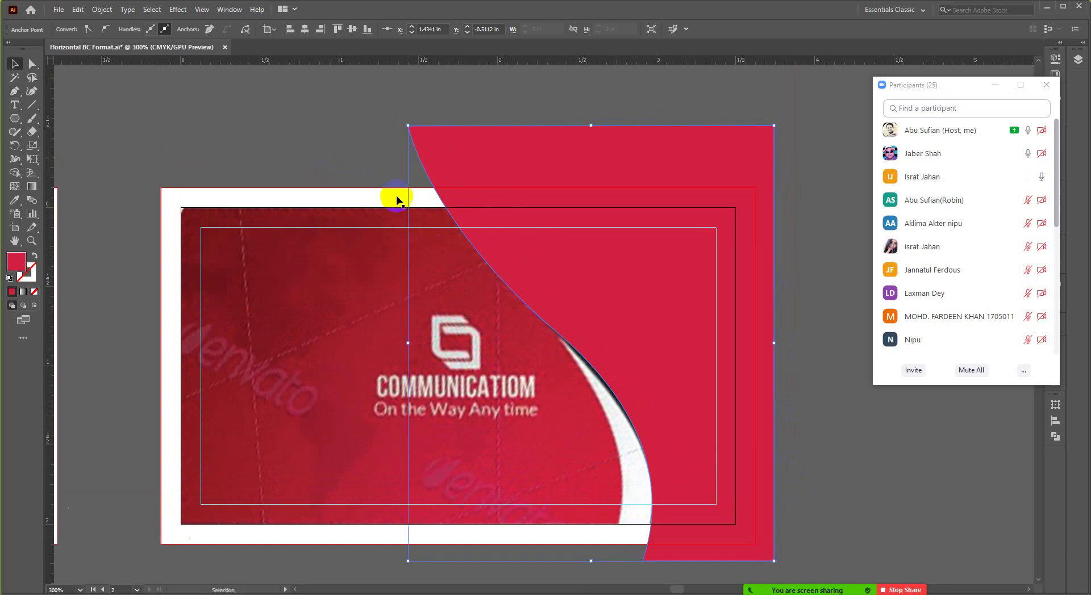
Set the new curved shape's opacity to 39% so the reference shows through.
scroll(591, 321, down, 1)
scroll(572, 287, up, 1)
scroll(563, 283, down, 1)
scroll(297, 163, up, 1)
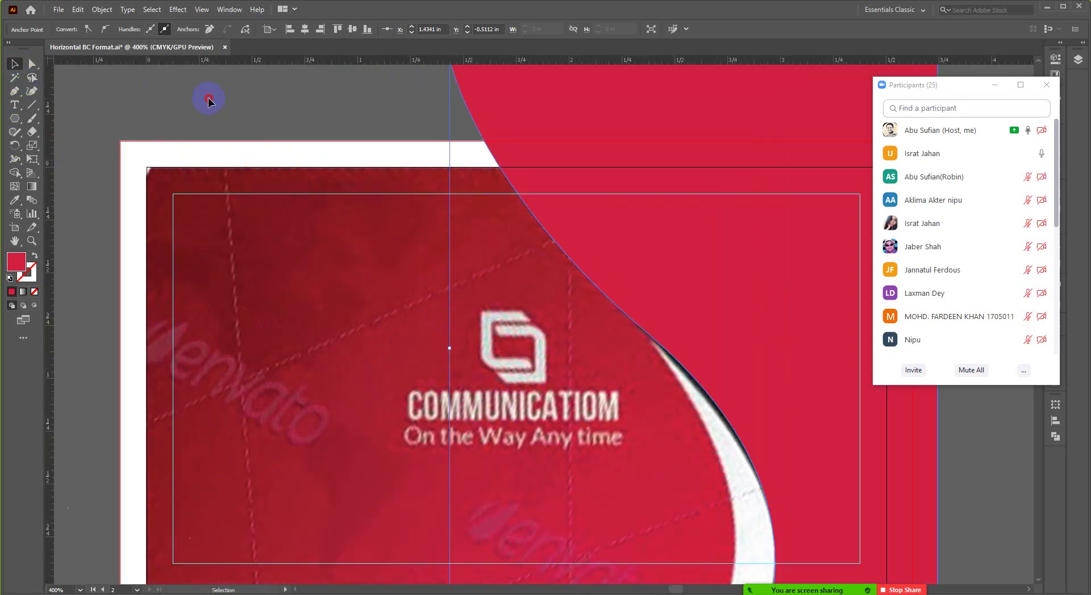
scroll(689, 175, up, 2)
click(689, 175)
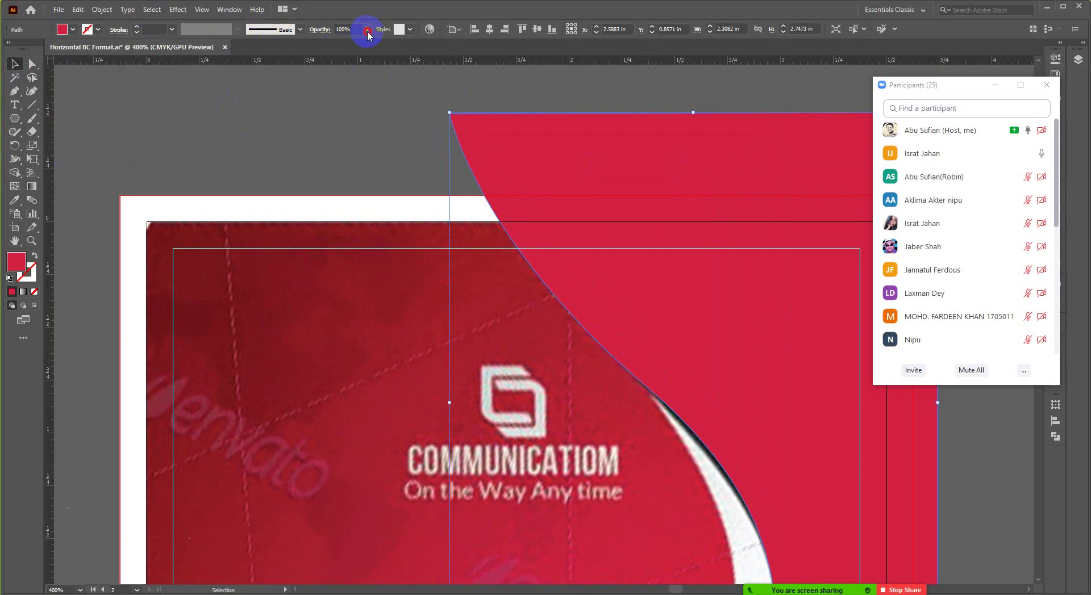
drag(367, 34, 340, 50)
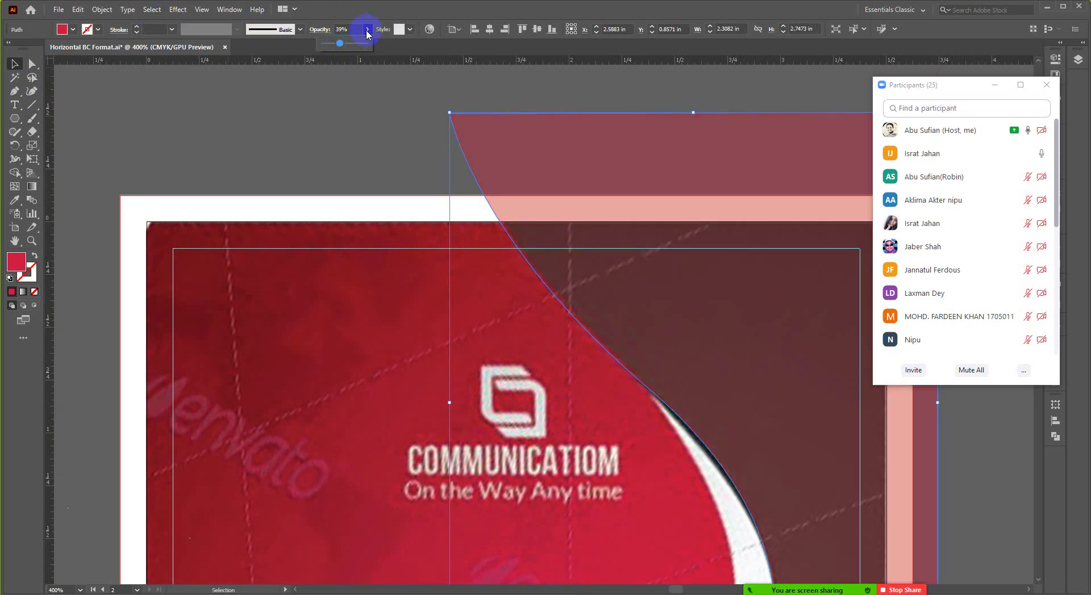
Nudge the shape's top-left anchor right to about X 1.45 in and its middle curve anchor right to about X 2.39 in.
scroll(340, 199, down, 1)
scroll(539, 243, up, 3)
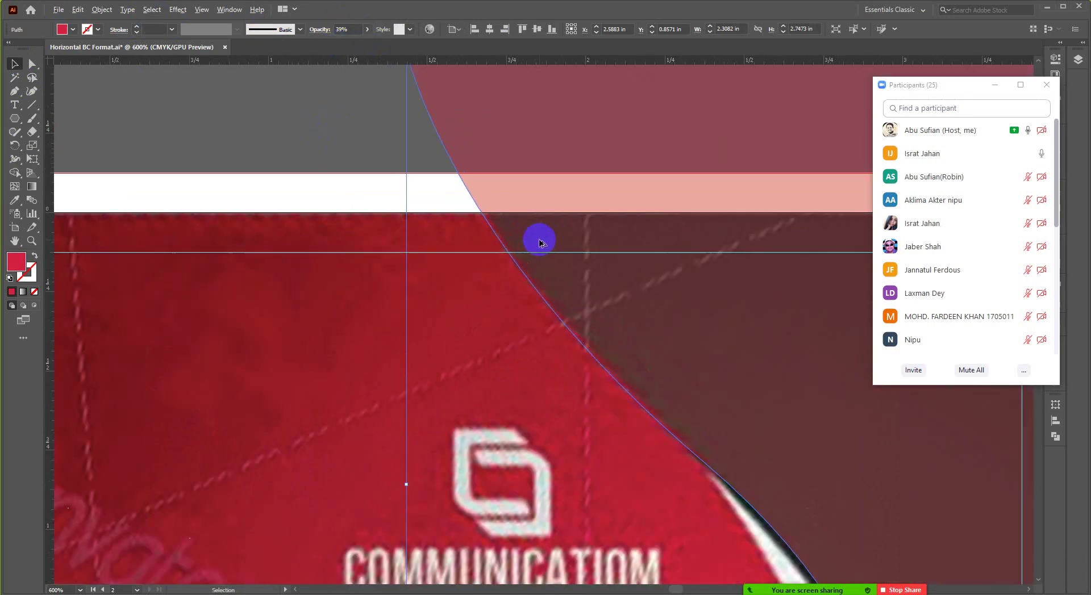
scroll(544, 256, up, 4)
scroll(410, 233, down, 2)
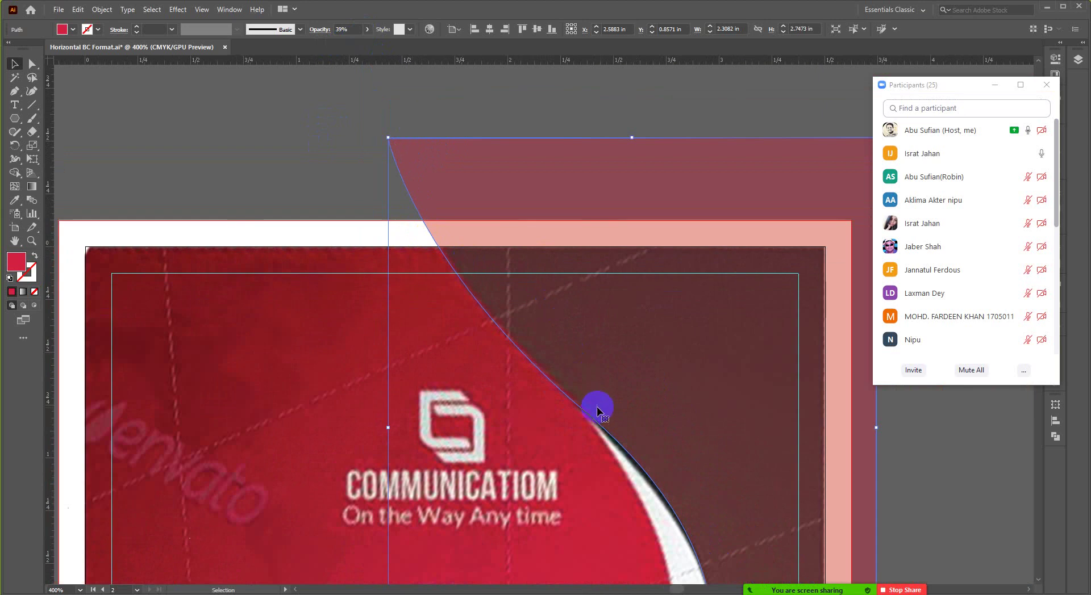
scroll(489, 330, up, 1)
scroll(466, 293, up, 2)
scroll(454, 289, up, 5)
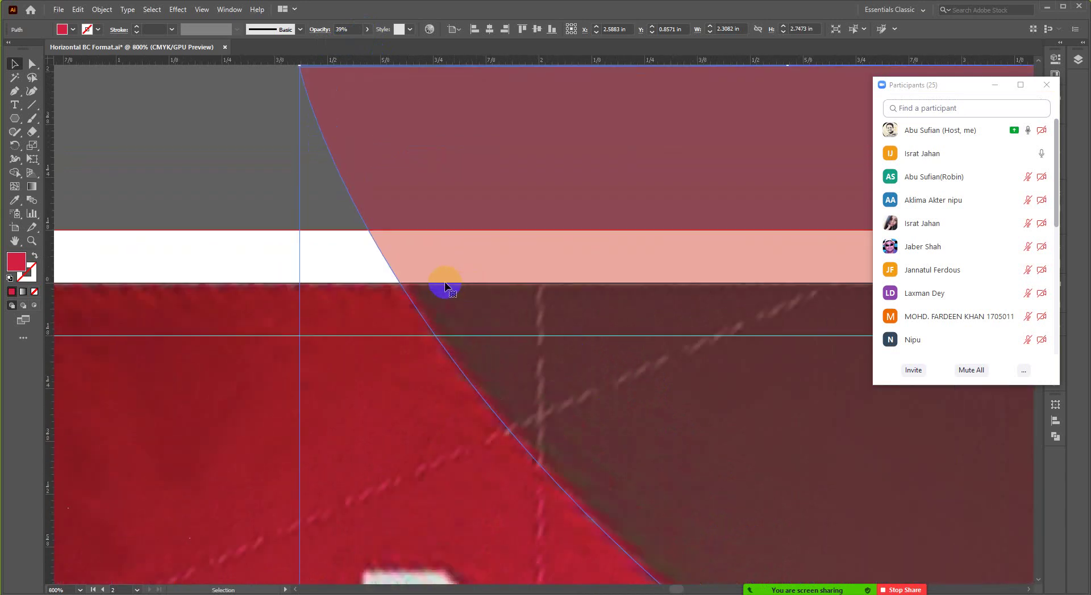
key(a)
drag(301, 137, 309, 137)
scroll(307, 235, down, 7)
scroll(727, 511, up, 2)
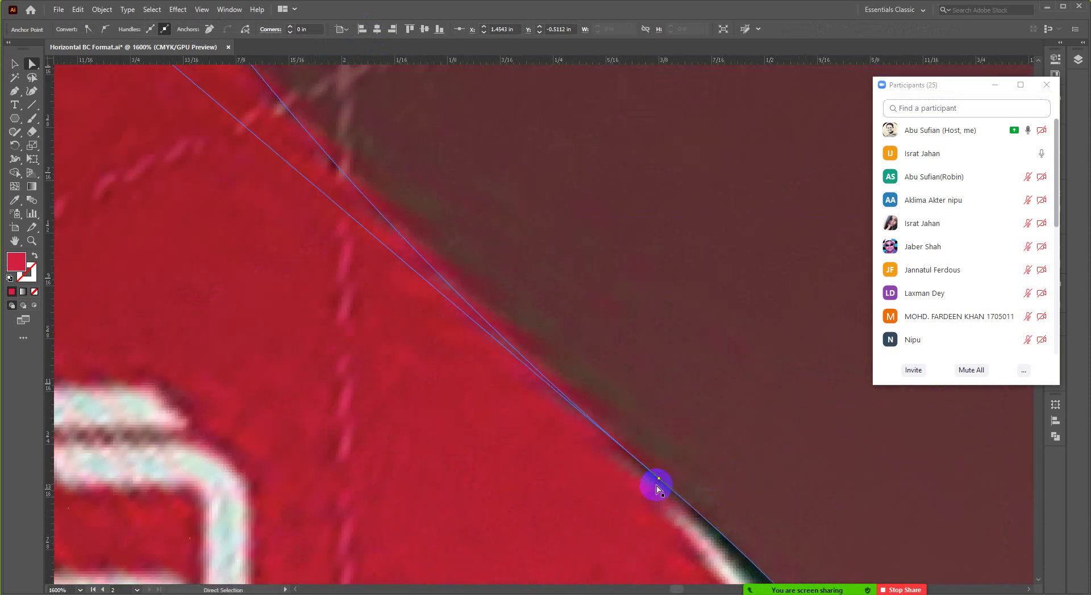
drag(659, 478, 669, 479)
scroll(532, 332, down, 3)
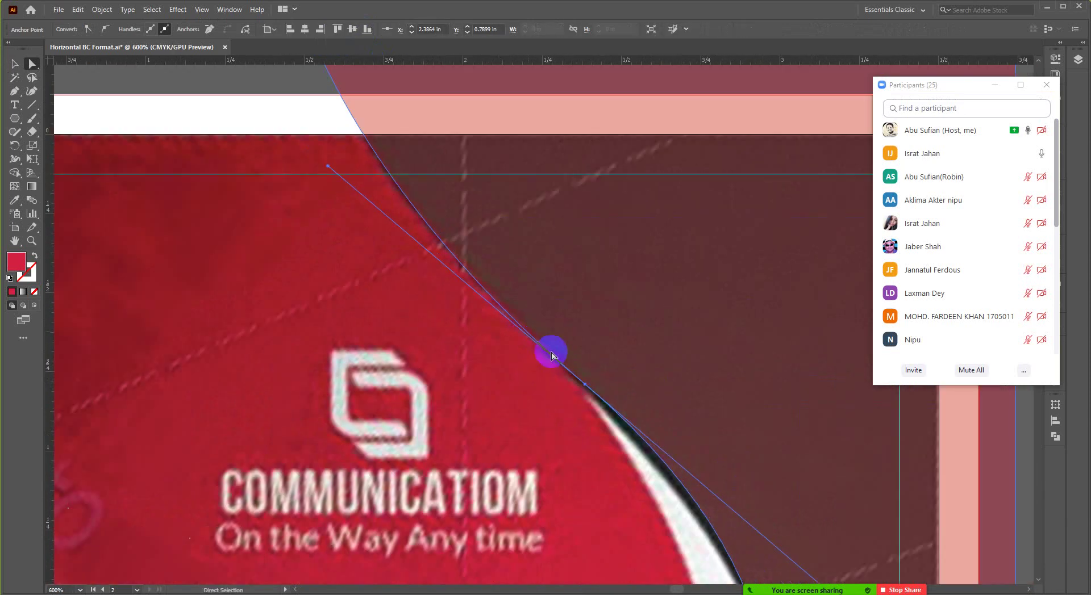
Try shortening the lower direction handle of the middle curve anchor to pull the curve towards the white stripe's outer edge.
scroll(554, 356, down, 3)
scroll(881, 402, up, 1)
scroll(843, 462, up, 1)
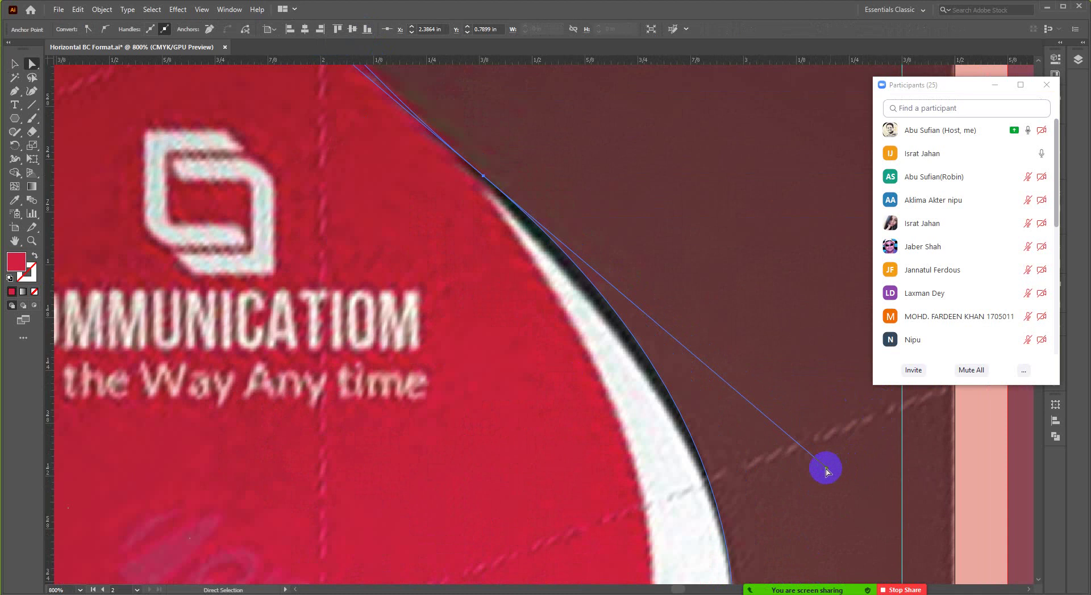
click(830, 471)
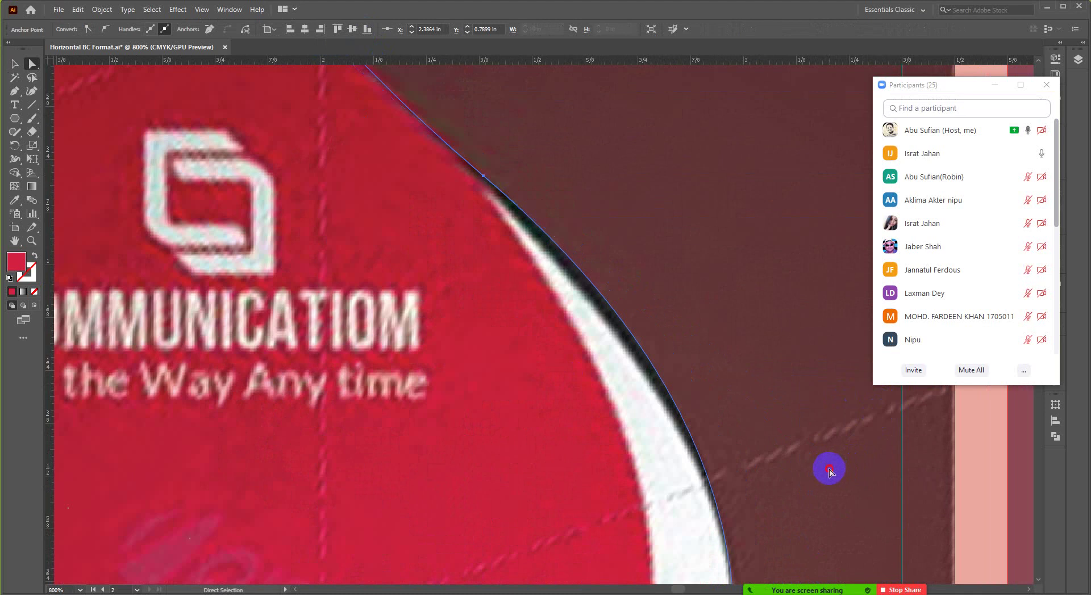
click(483, 178)
drag(826, 470, 764, 423)
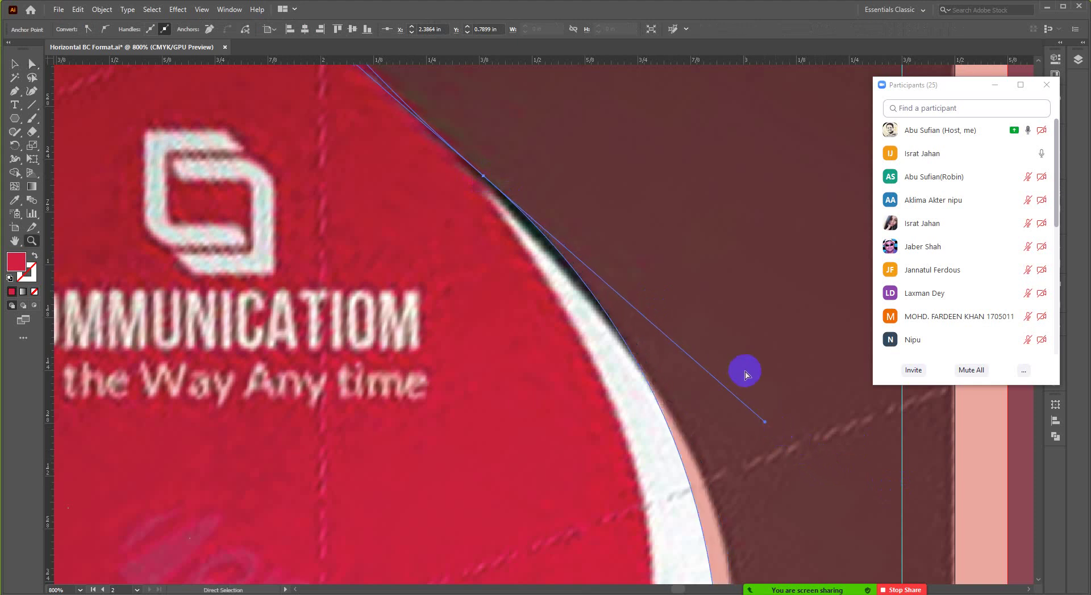
Move the middle curve anchor onto the white stripe's tip, then up along the red-black boundary to about X 2.22, Y 0.62 in.
scroll(475, 200, up, 1)
ctrl+click(499, 212)
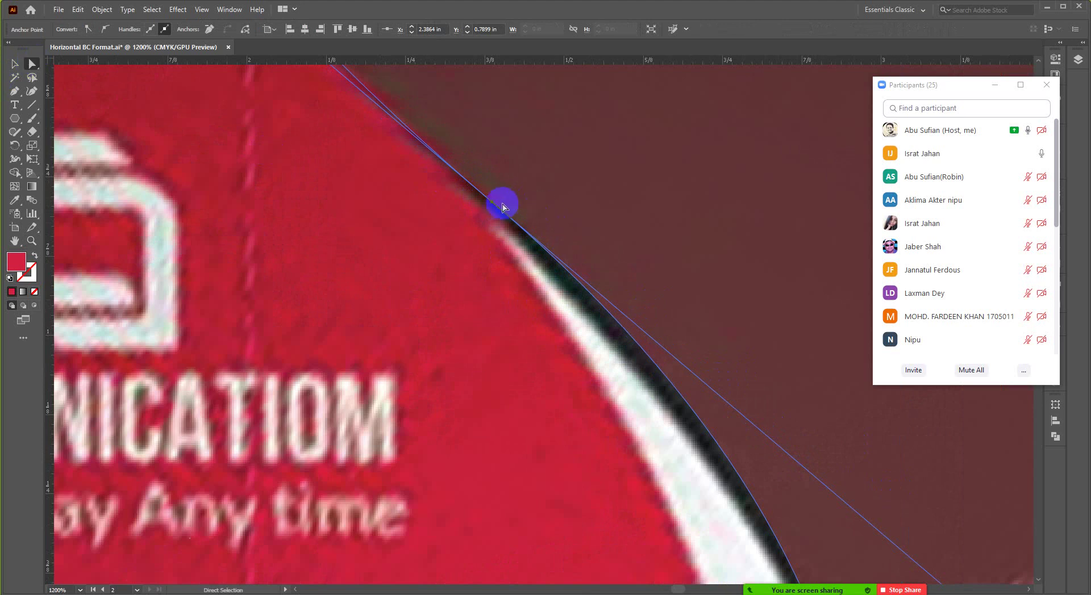
drag(493, 207, 505, 239)
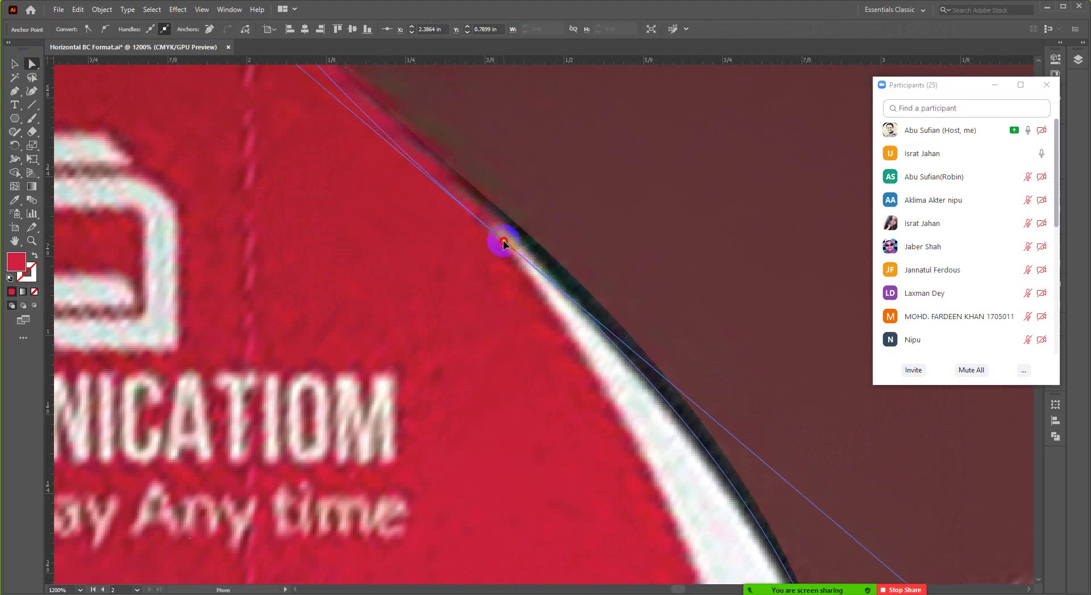
drag(503, 241, 503, 241)
scroll(529, 214, down, 2)
scroll(446, 170, up, 2)
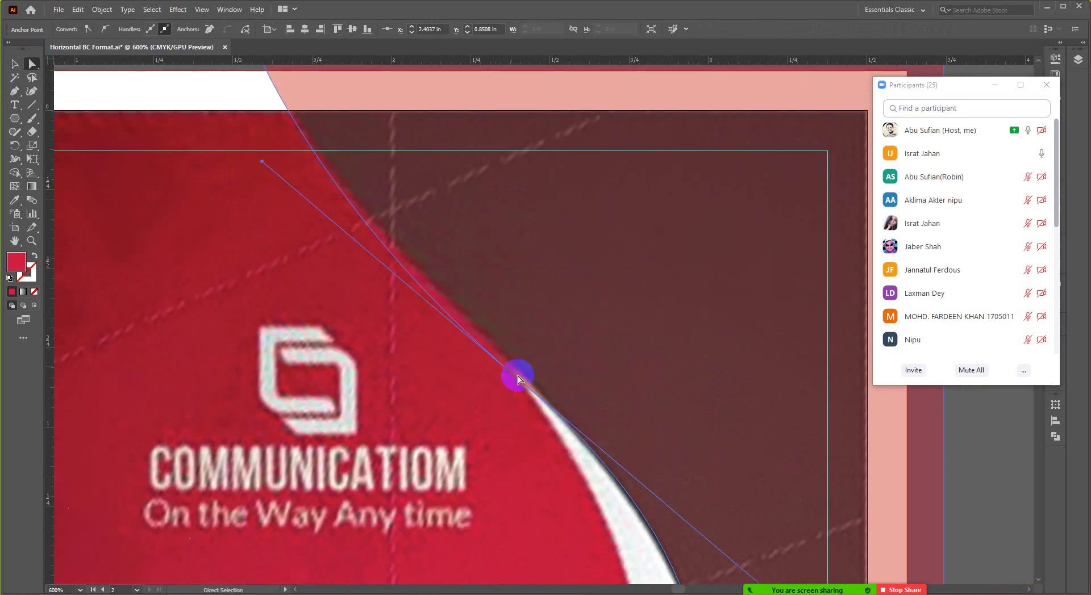
drag(519, 382, 460, 306)
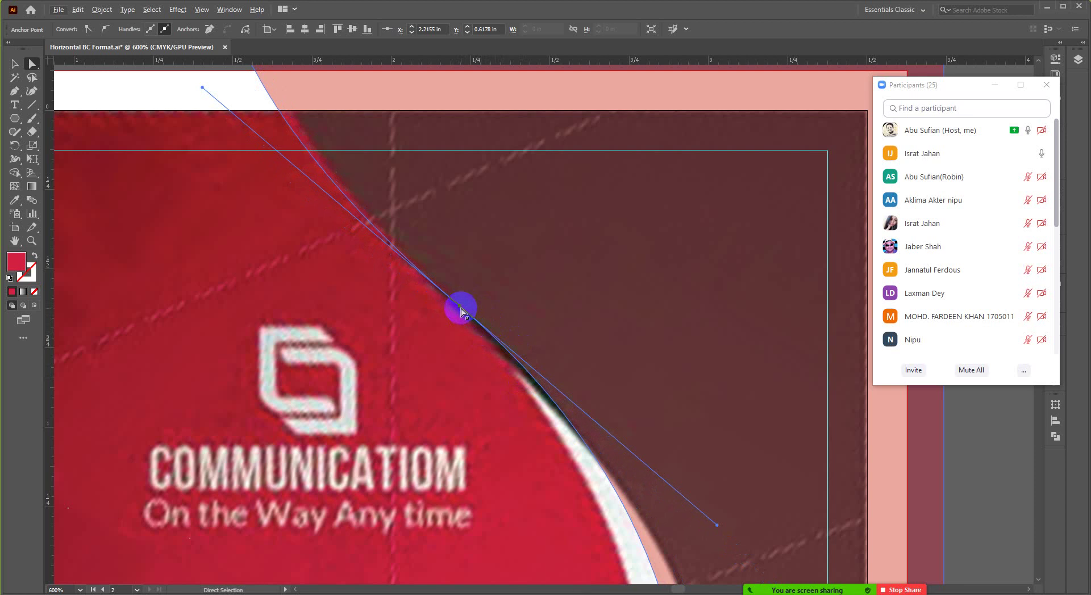
Move the middle curve anchor to about X 2.23, Y 0.65 in and shorten its upper direction handle to fit the upper red-black boundary.
drag(461, 312, 463, 316)
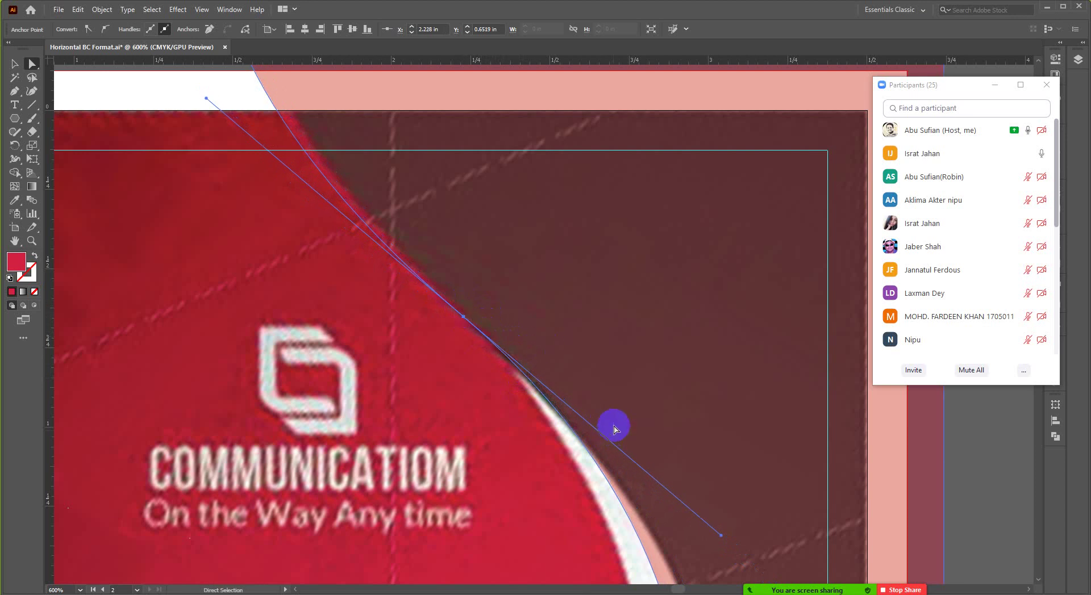
scroll(612, 405, down, 1)
scroll(451, 295, up, 1)
scroll(333, 184, up, 1)
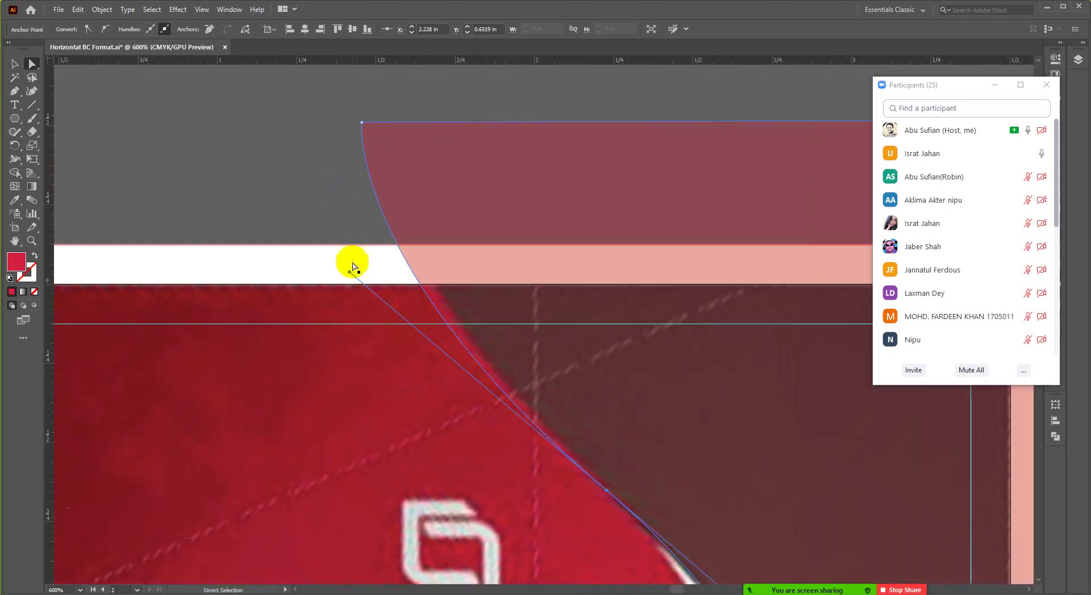
click(349, 272)
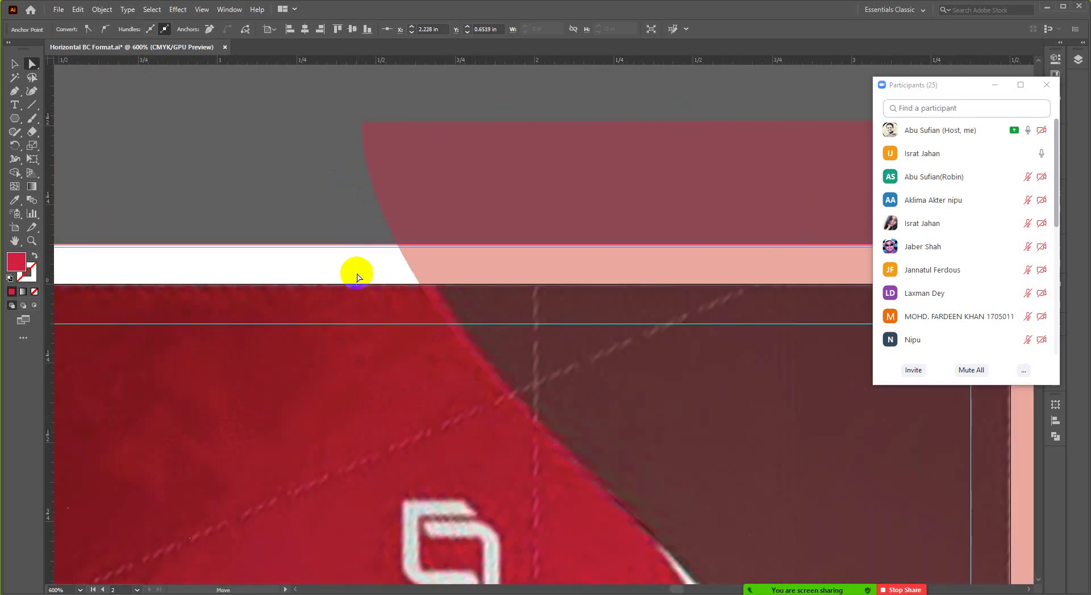
click(608, 492)
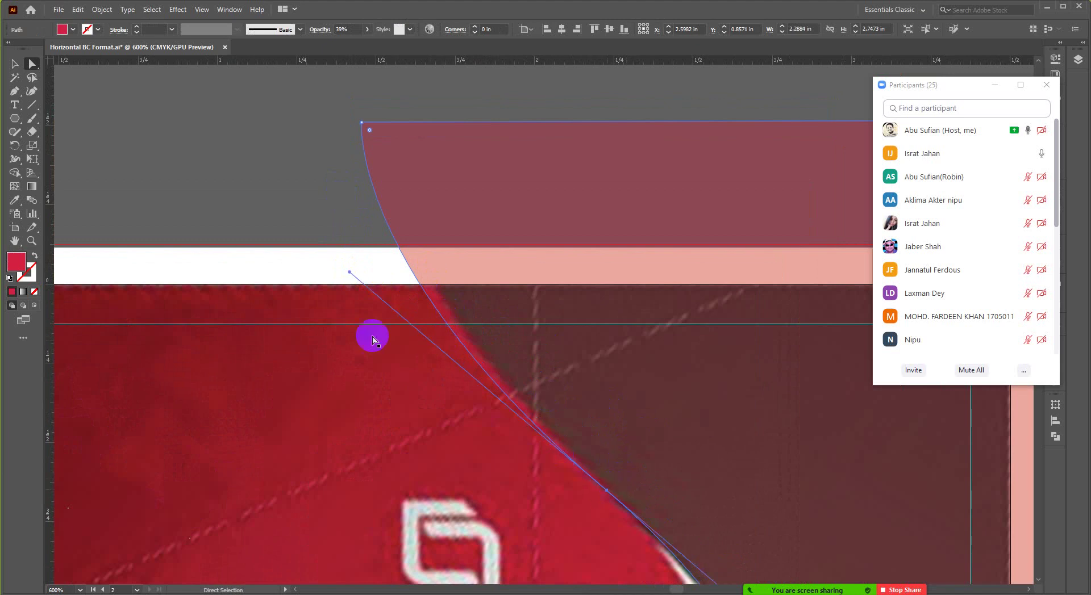
click(353, 276)
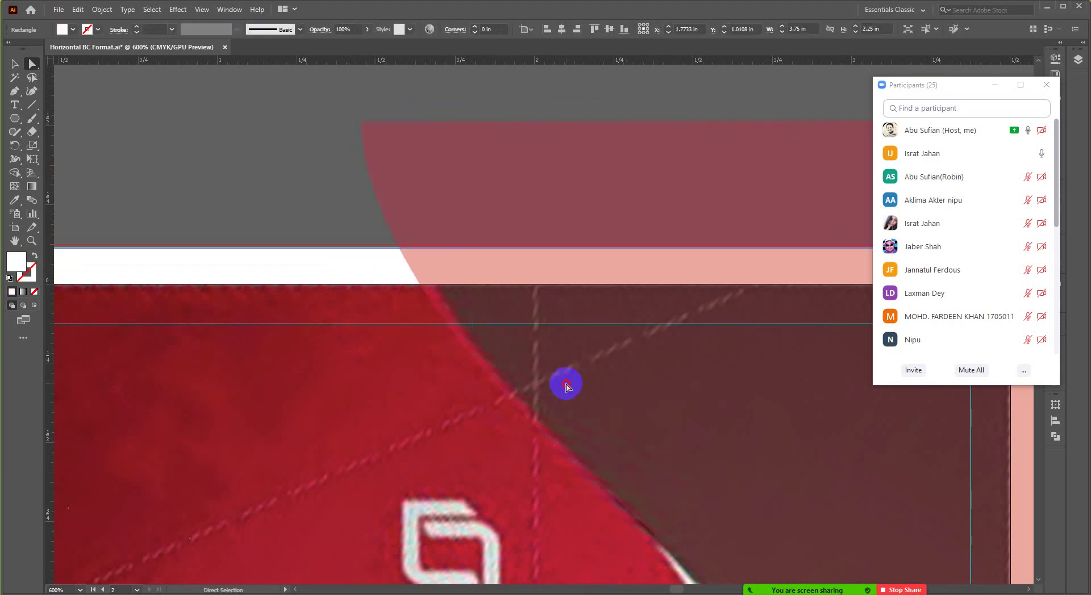
click(540, 424)
click(606, 492)
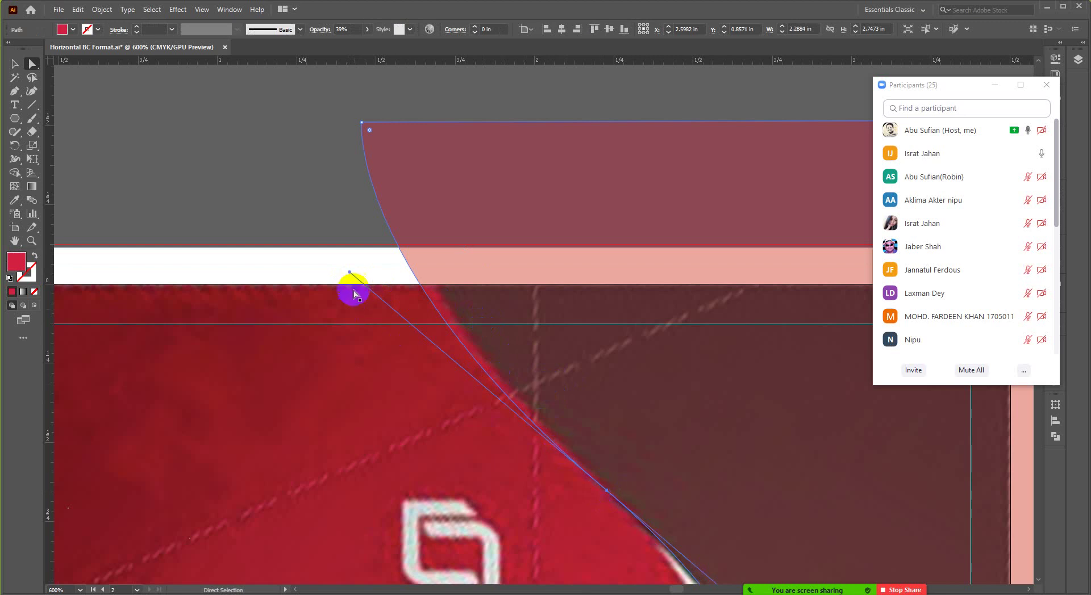
drag(365, 278, 395, 309)
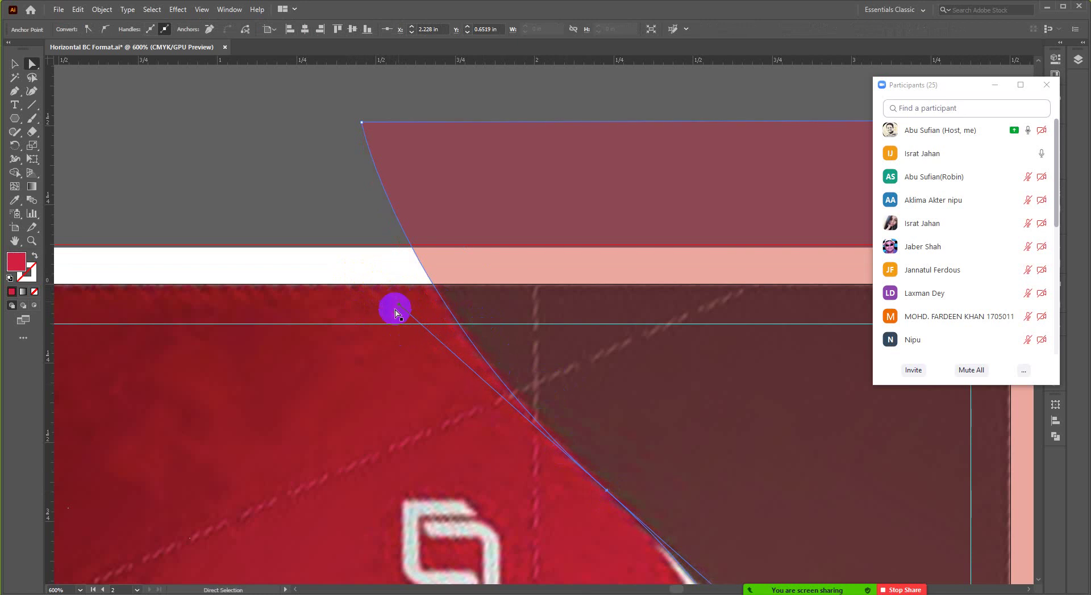
Lengthen the middle curve anchor's lower direction handle so the curve follows the white stripe's outer edge.
scroll(417, 348, down, 5)
scroll(304, 238, down, 3)
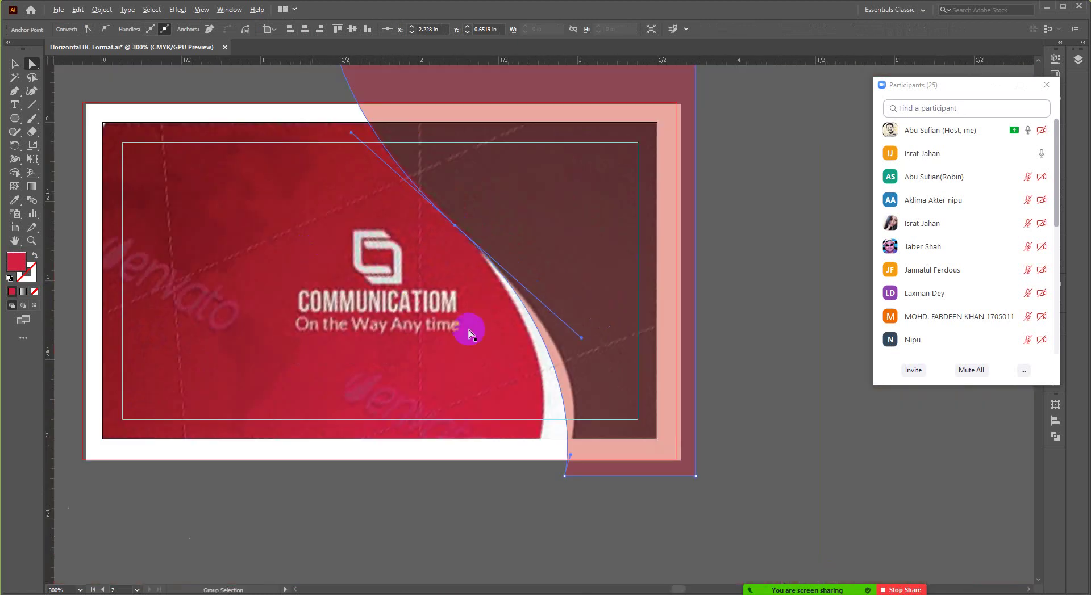
scroll(568, 397, up, 2)
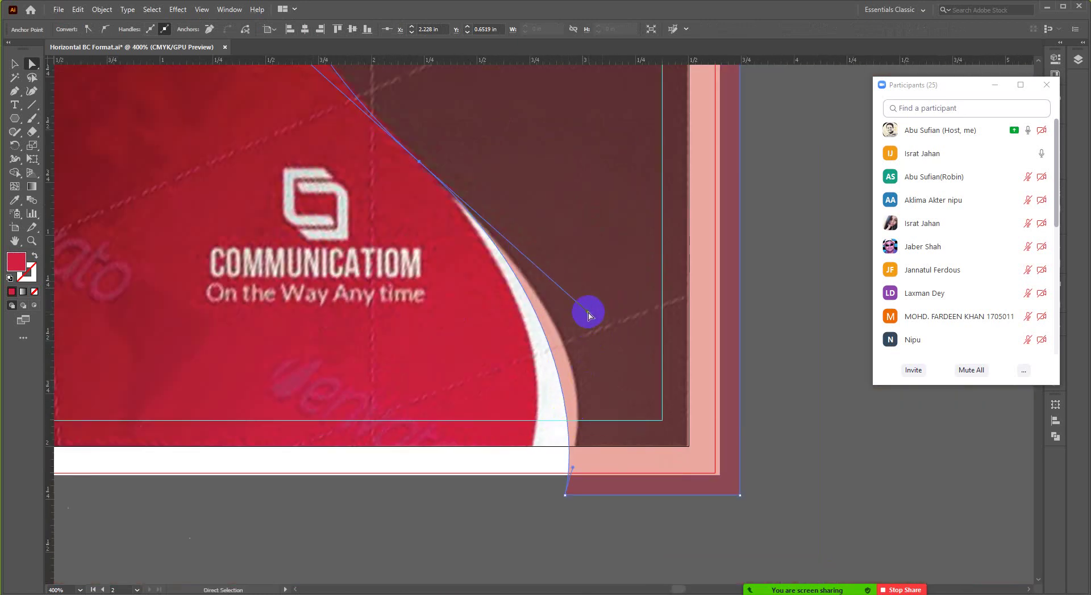
drag(587, 312, 638, 358)
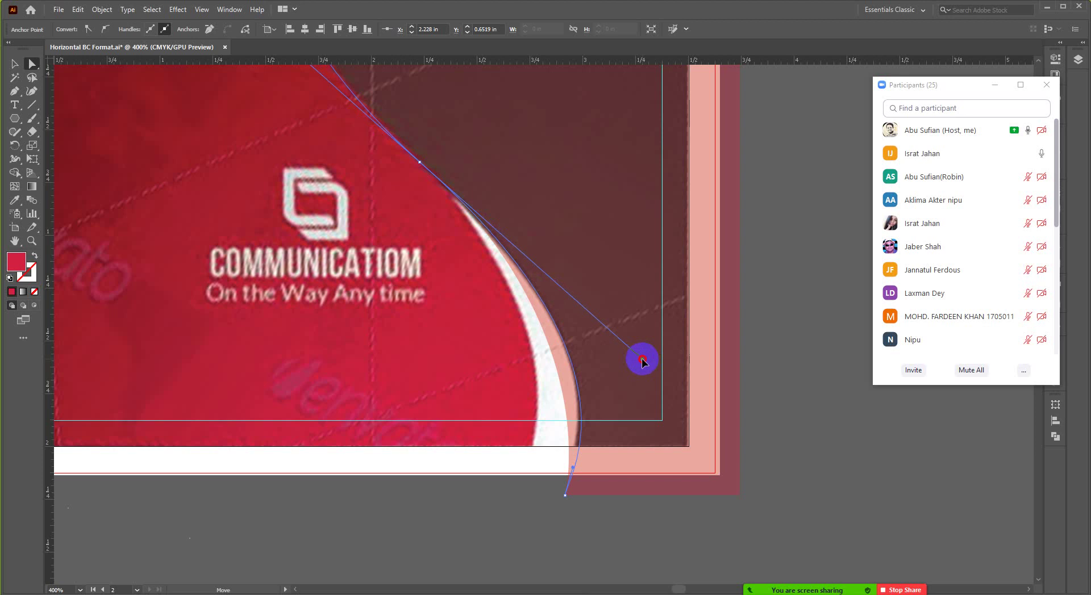
drag(642, 359, 642, 359)
Move the shape's bottom-left anchor slightly left to about X 2.88, Y 2.23 in and check the curve against the reference.
scroll(576, 324, up, 5)
scroll(577, 336, down, 4)
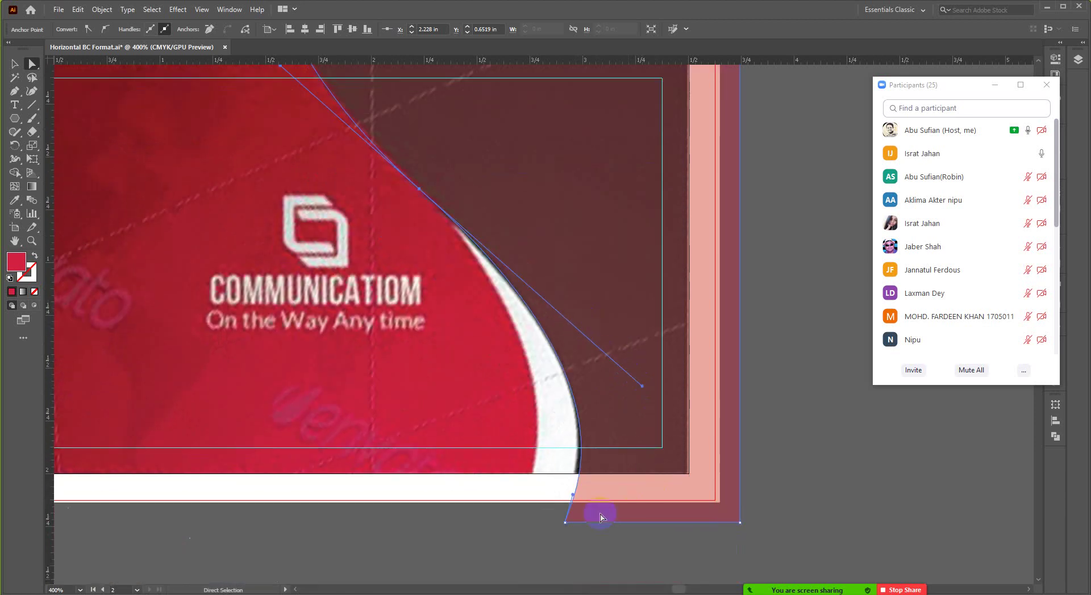
click(566, 524)
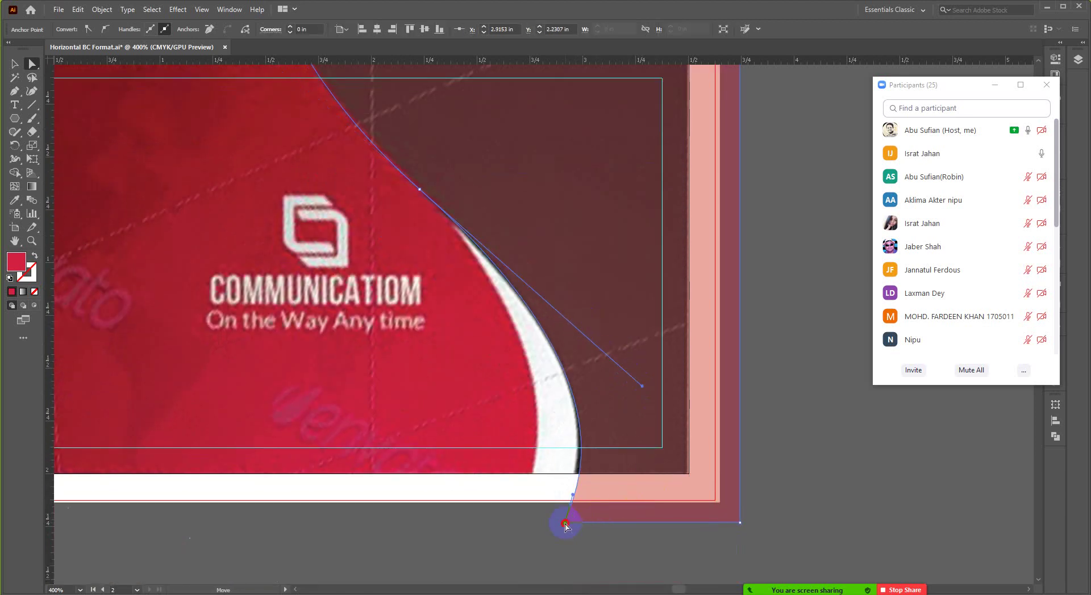
drag(565, 524, 558, 524)
scroll(578, 435, up, 3)
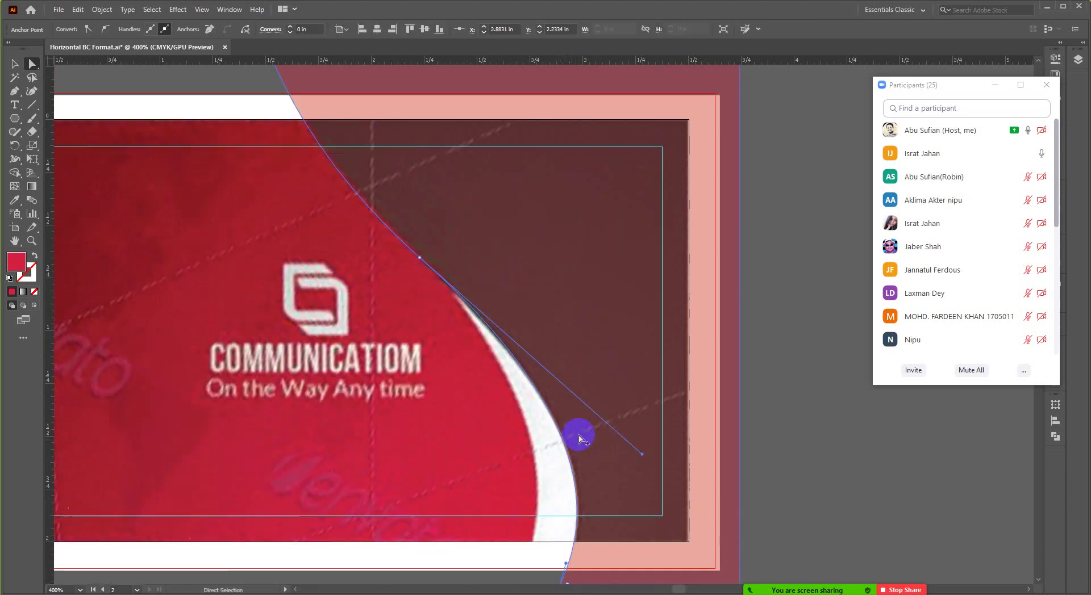
scroll(579, 439, down, 2)
scroll(560, 467, up, 2)
scroll(581, 388, up, 4)
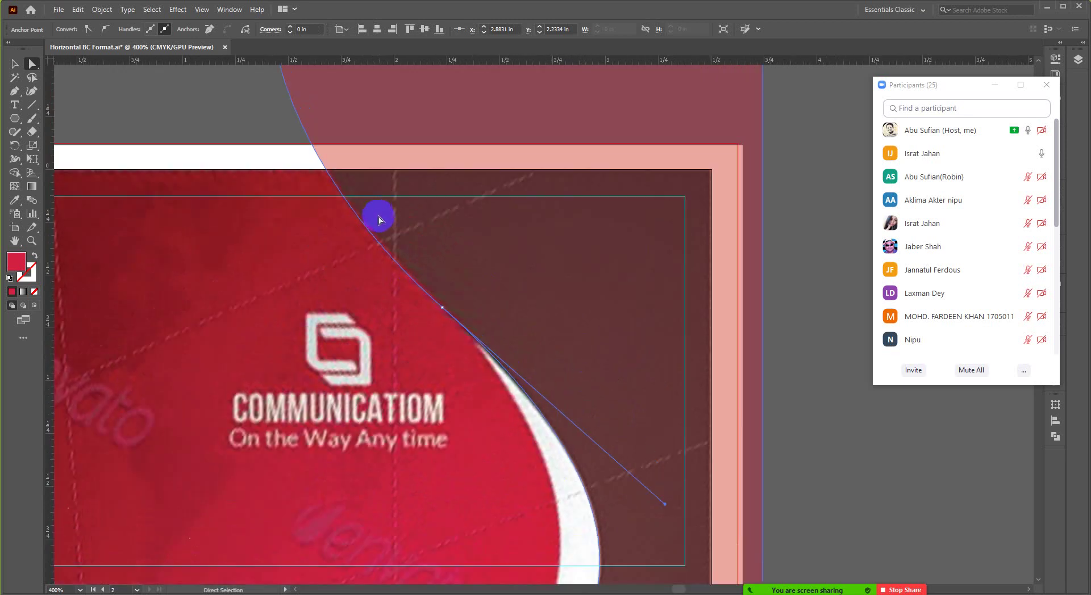
scroll(377, 204, up, 1)
scroll(389, 209, down, 2)
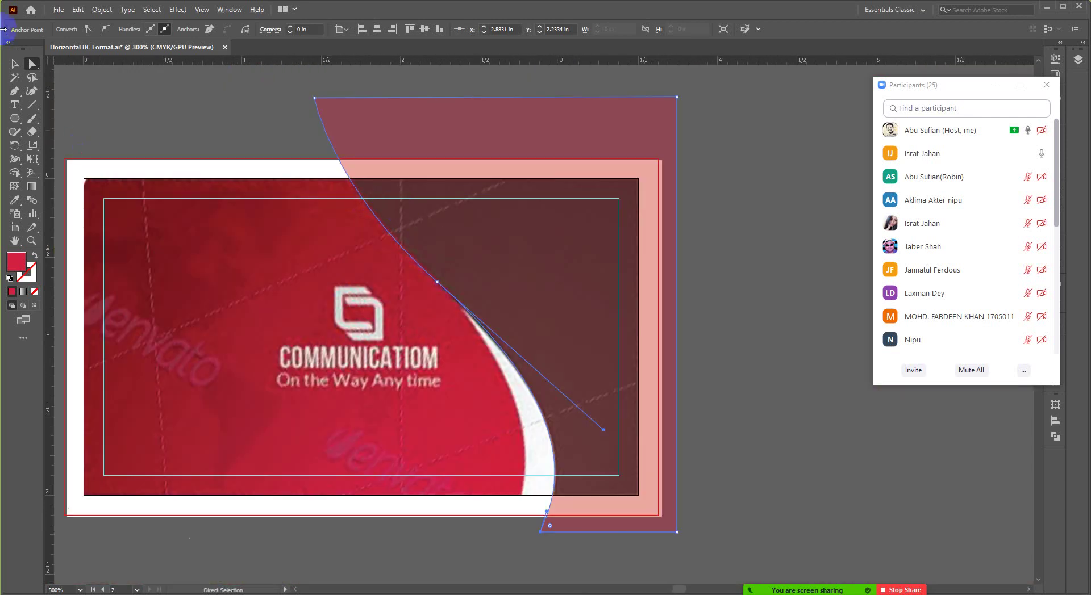
Select the whole curved shape and set its opacity to 100%.
click(14, 61)
scroll(759, 364, up, 2)
scroll(769, 316, down, 2)
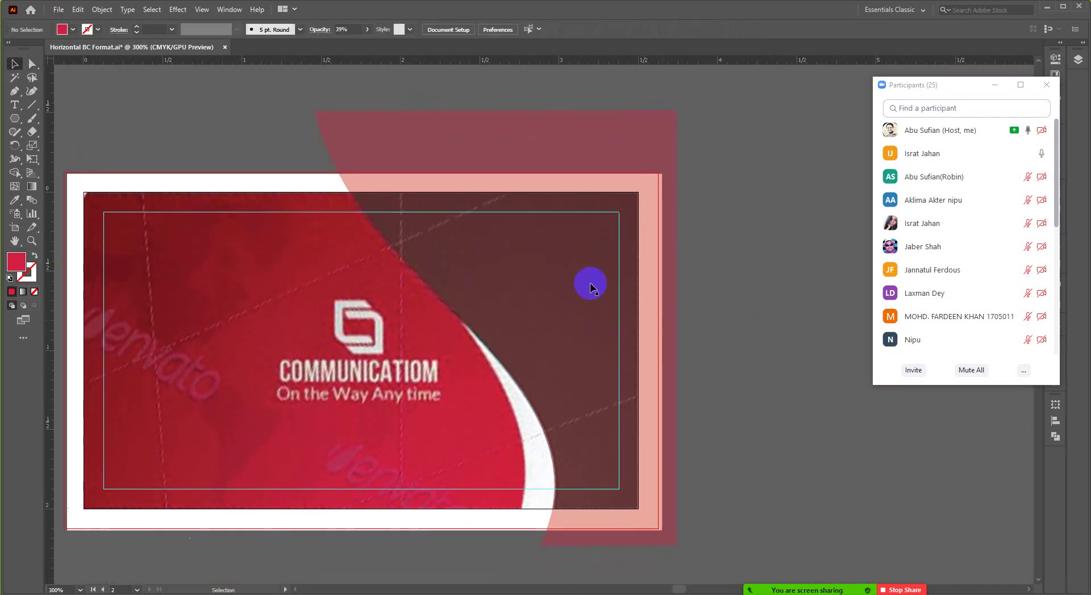
click(584, 277)
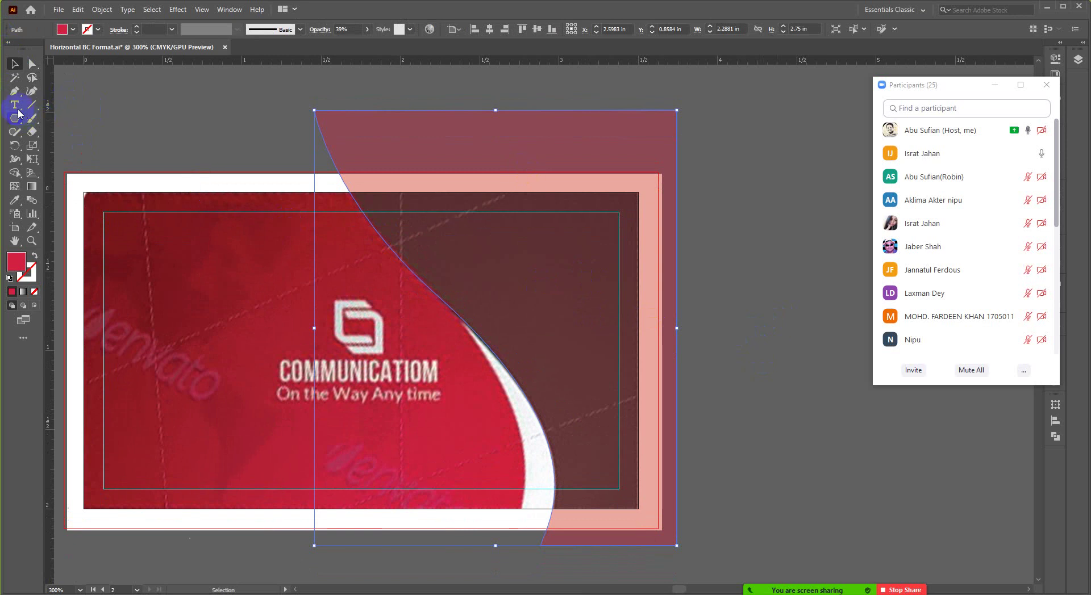
click(365, 30)
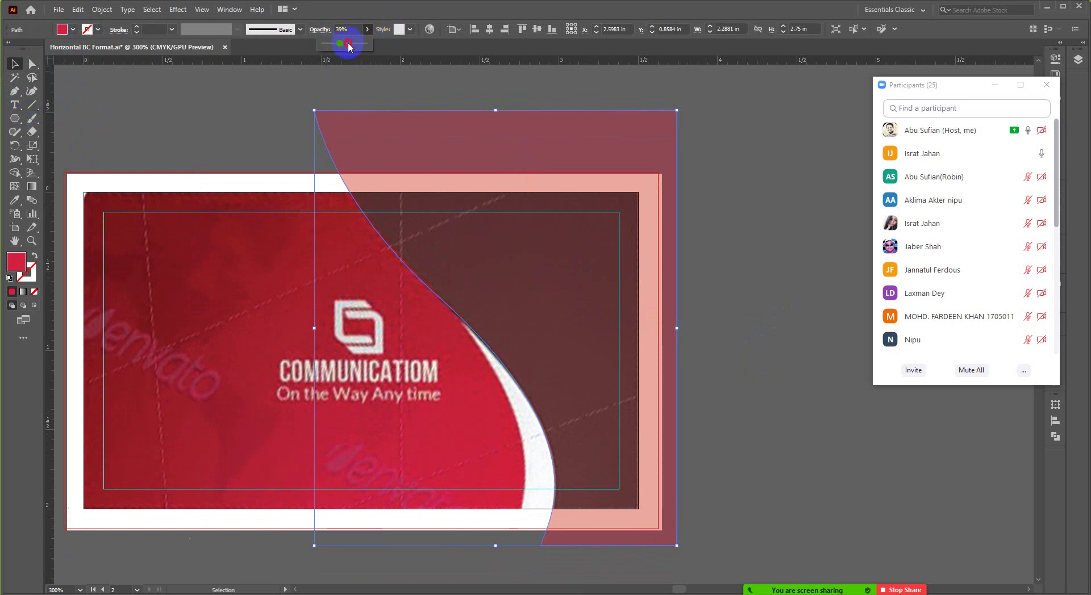
drag(349, 47, 414, 57)
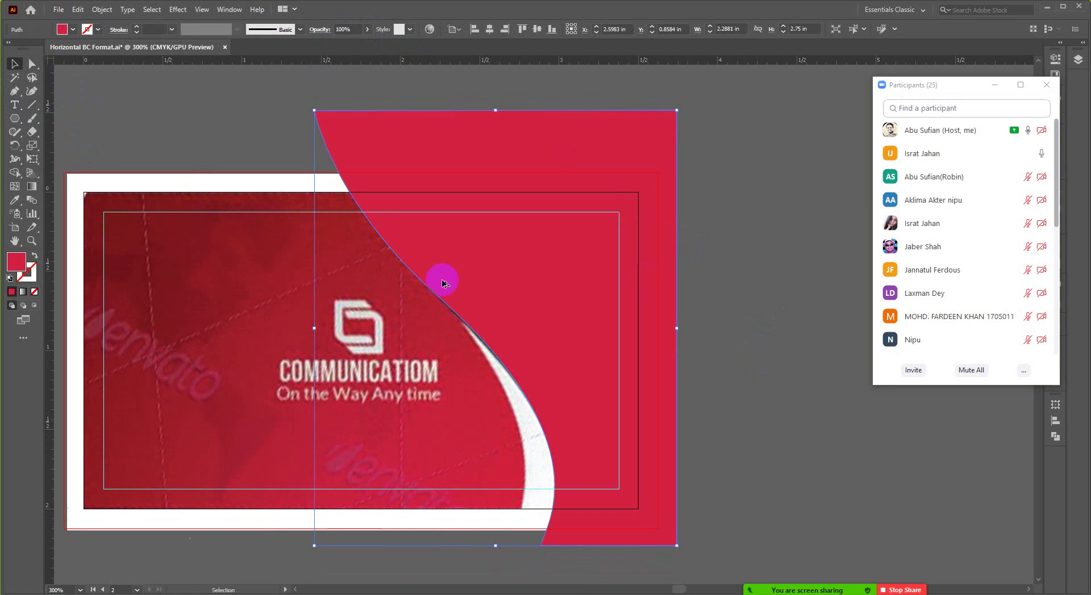
scroll(443, 281, up, 2)
scroll(574, 334, down, 2)
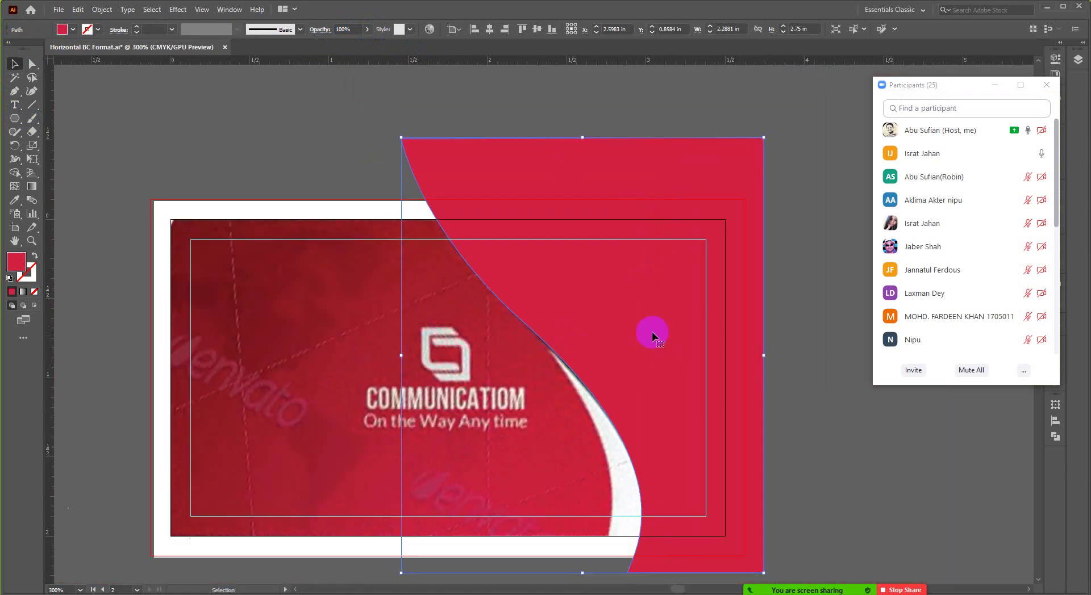
Duplicate the opaque red curved shape in place and fill the front copy with a green swatch.
key(a)
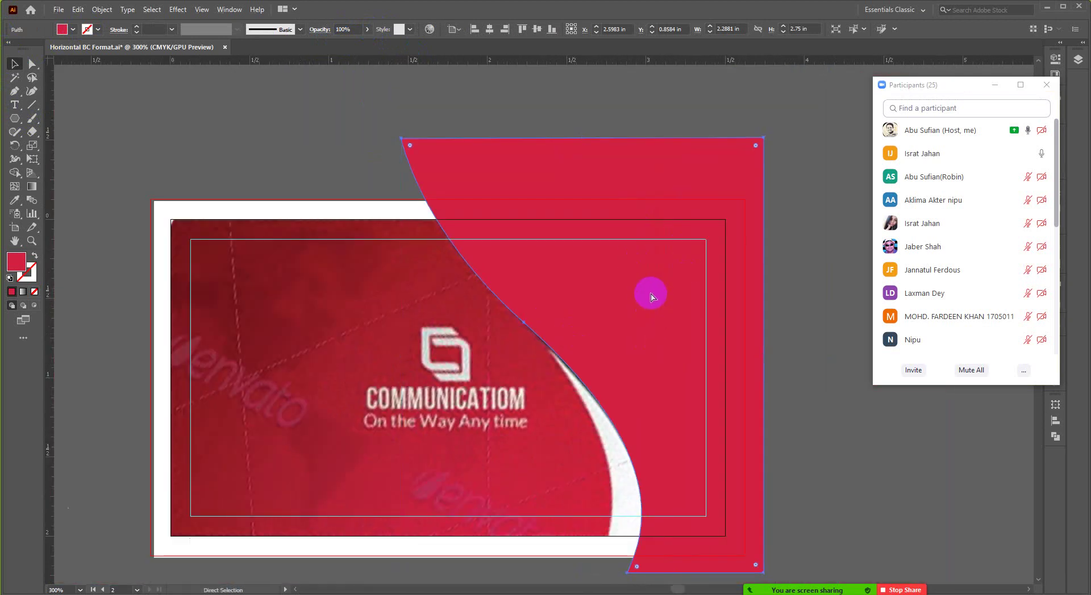
key(v)
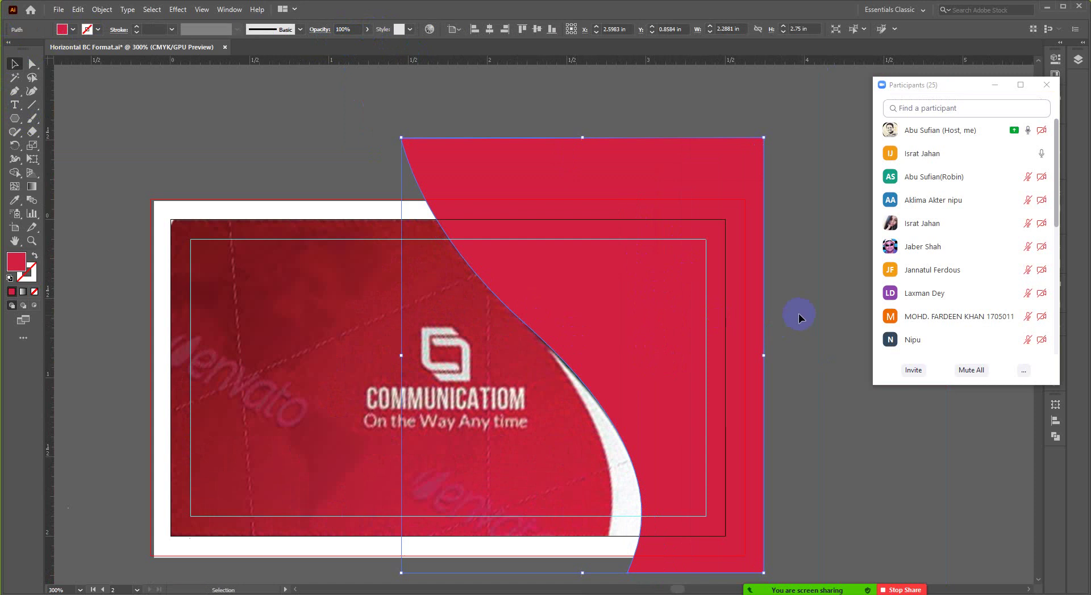
click(797, 315)
click(598, 306)
scroll(615, 422, down, 1)
scroll(615, 421, down, 3)
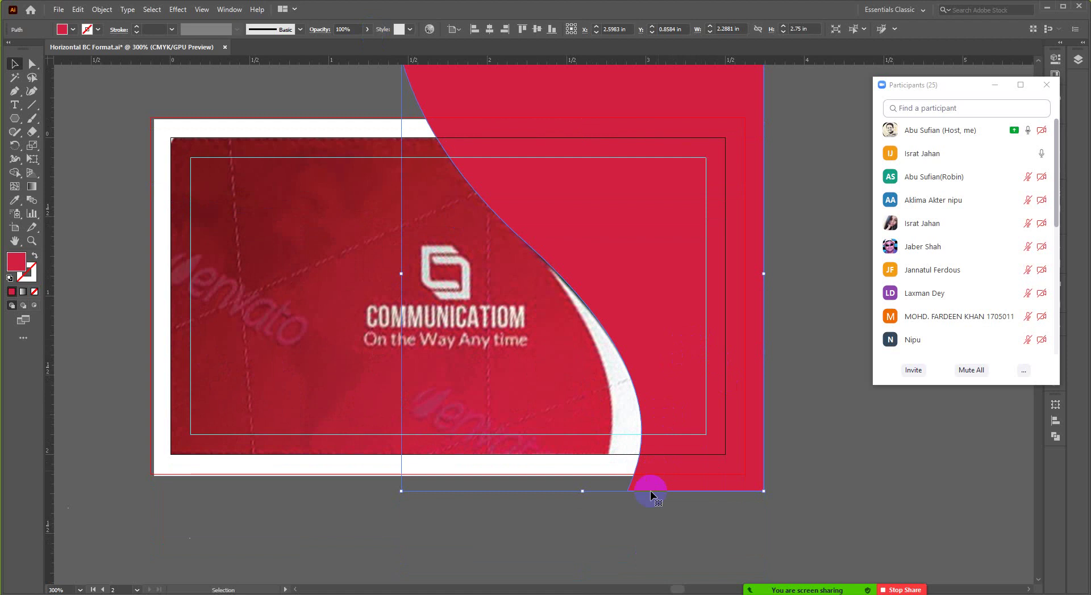
scroll(500, 224, up, 2)
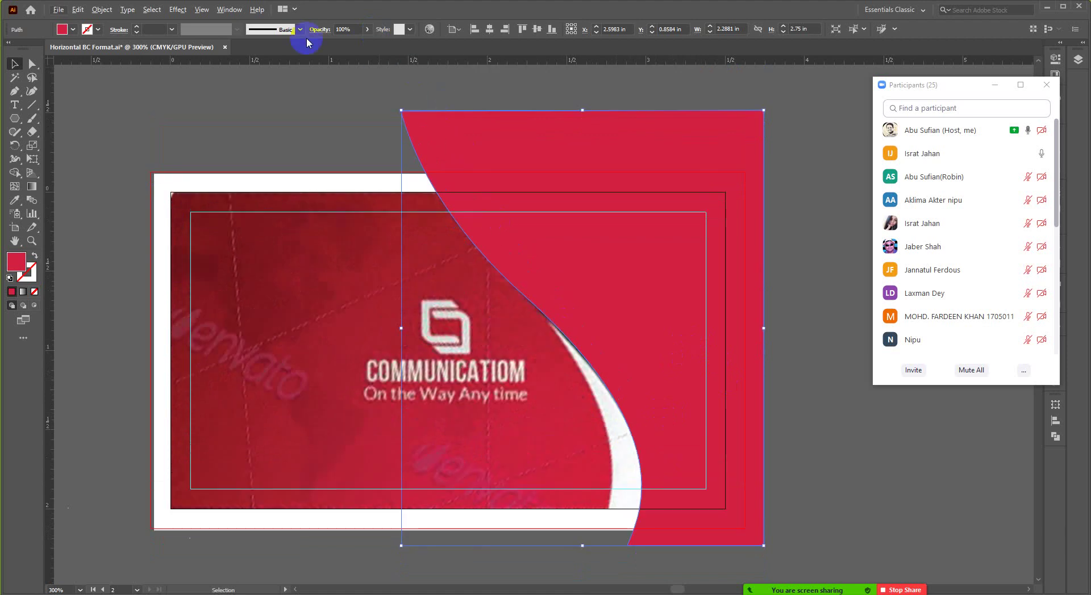
click(73, 29)
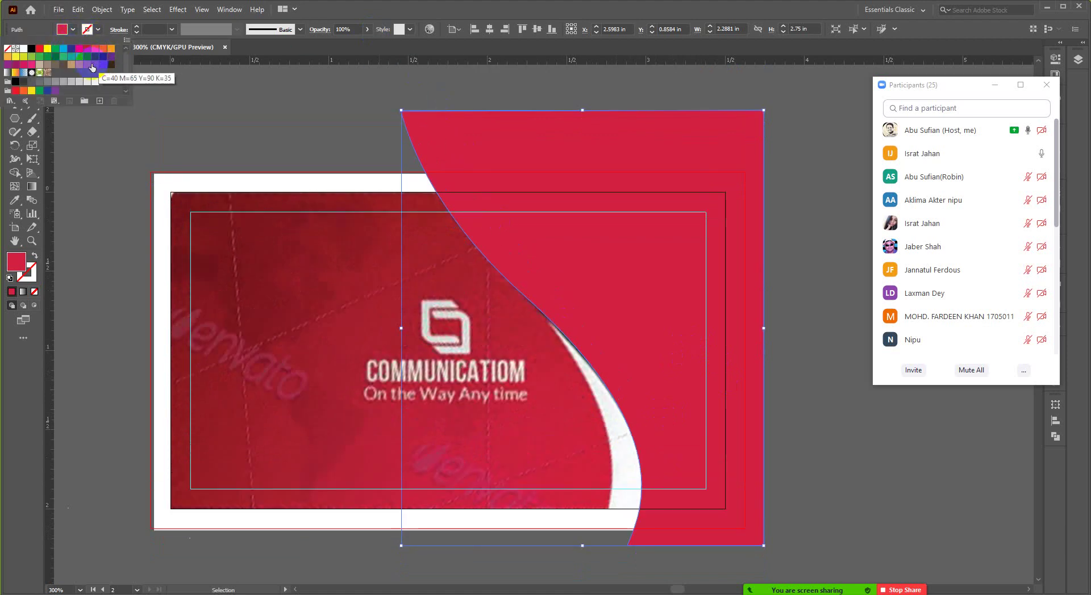
click(40, 62)
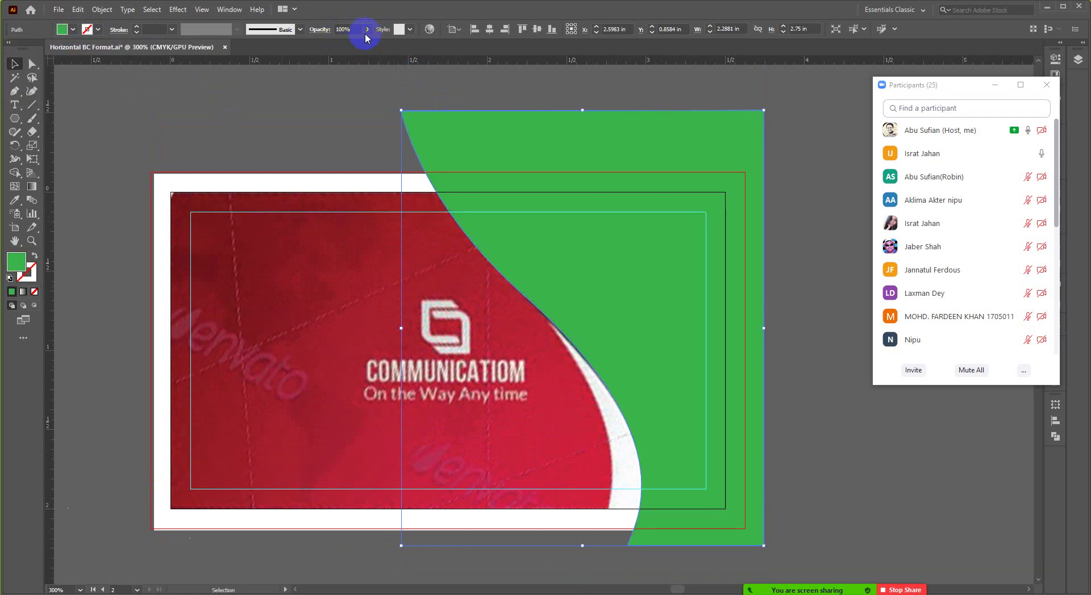
Set the green copy's opacity to 39% so the reference's white stripe can be traced through it.
drag(367, 37, 341, 46)
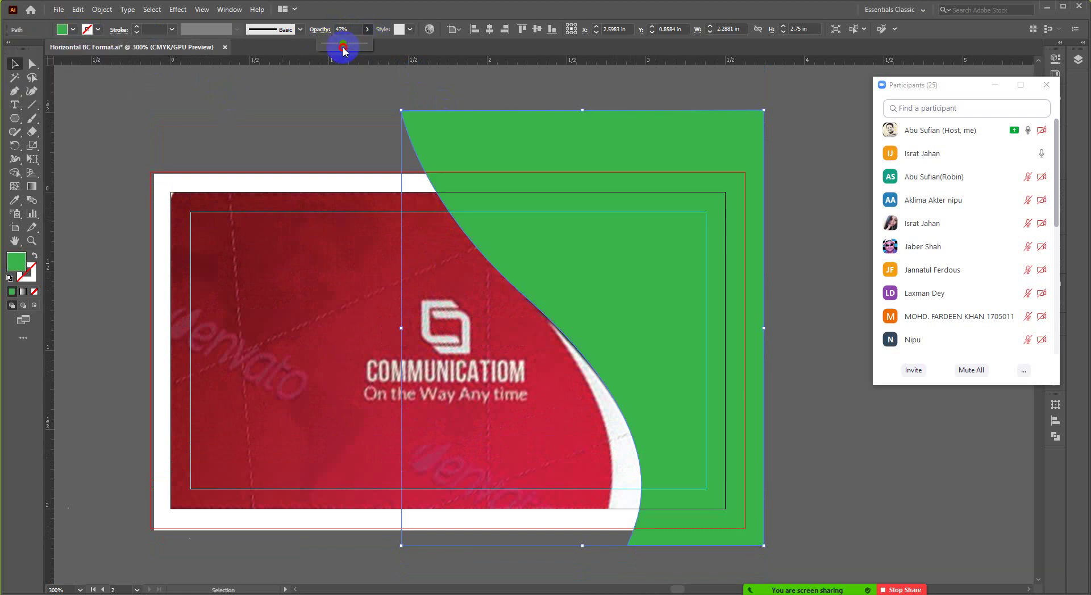
click(368, 29)
scroll(691, 467, down, 3)
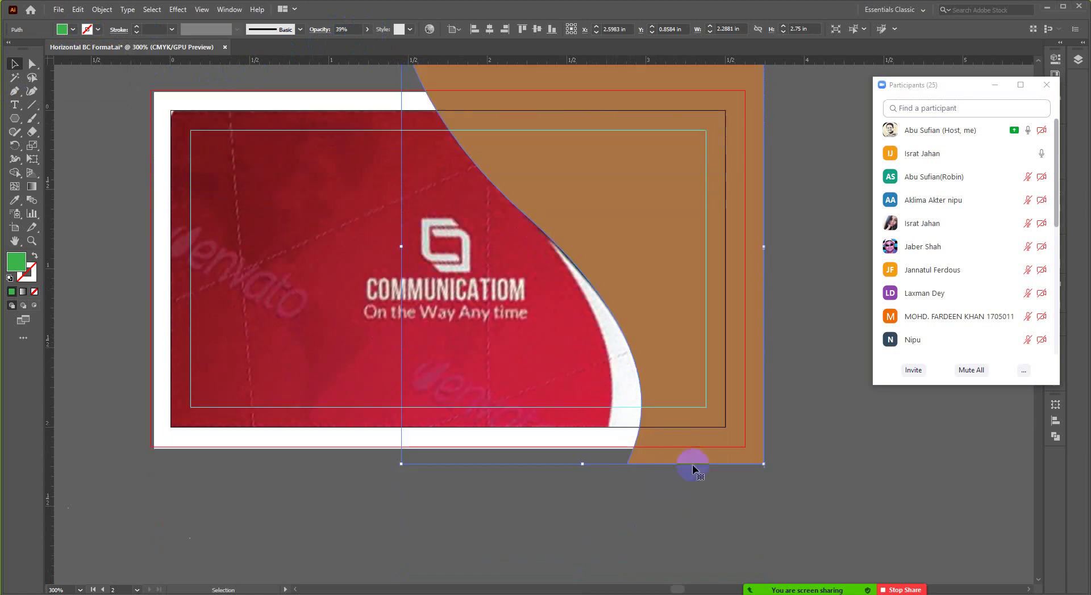
scroll(661, 490, up, 1)
scroll(653, 442, up, 1)
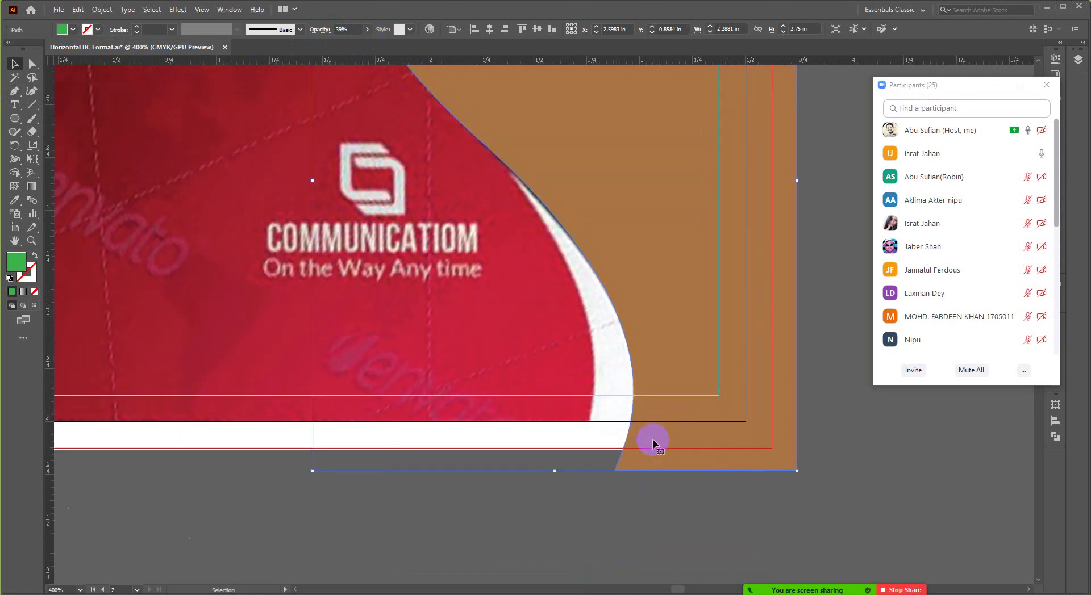
Move the green copy's bottom-left anchor left to about X 2.59, Y 2.23 in, extending the copy over the white stripe.
key(a)
click(617, 472)
drag(615, 472, 555, 472)
scroll(585, 409, up, 2)
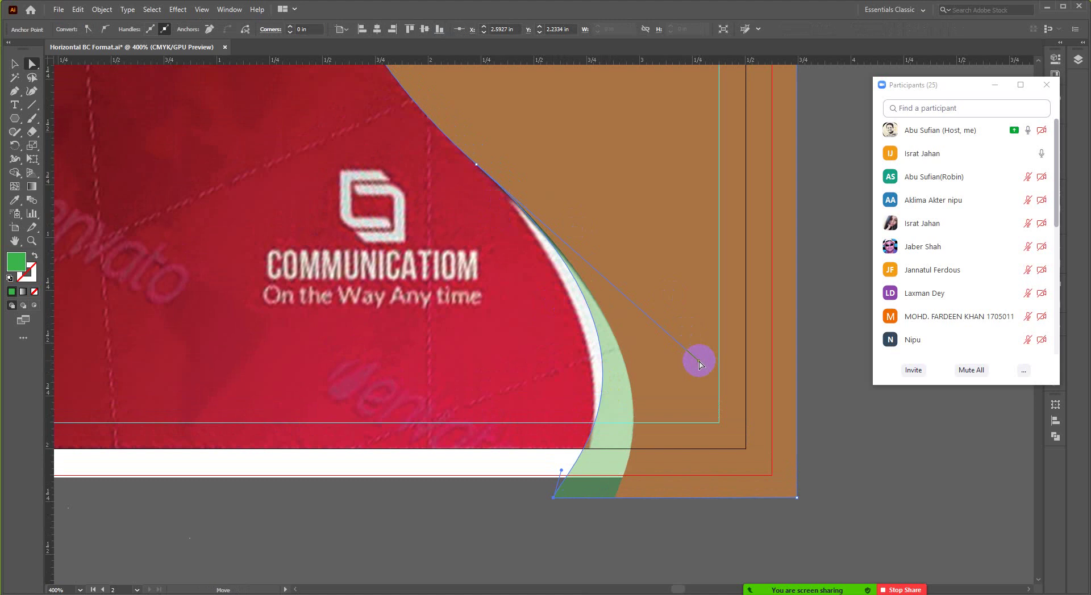
Steepen the lower direction handle of the green copy's middle anchor so its curve follows the white stripe's inner edge.
drag(699, 363, 679, 409)
alt+scroll(659, 359, up, 2)
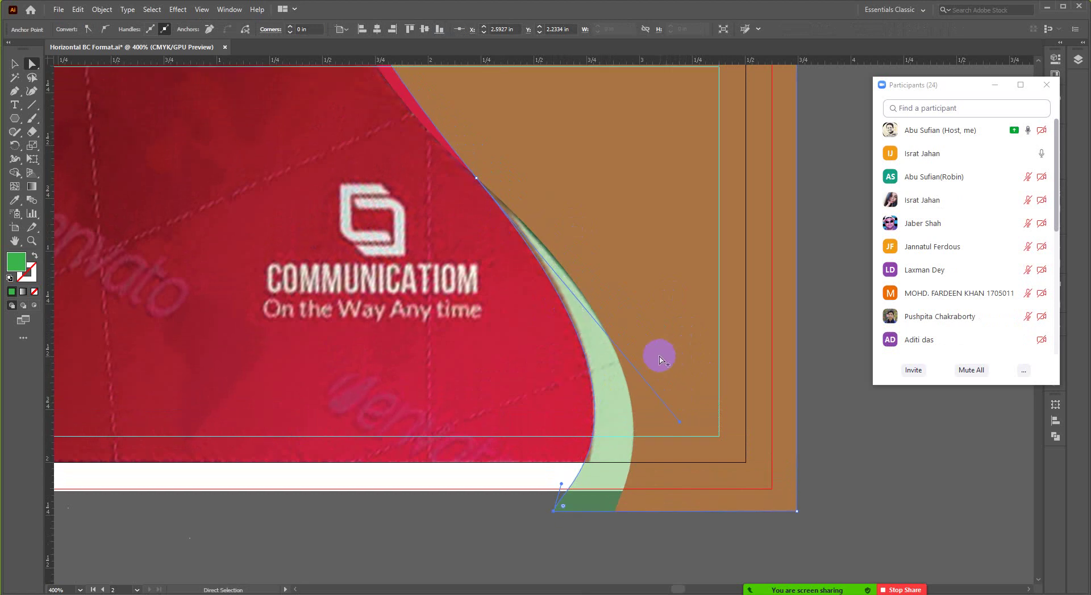
alt+scroll(680, 387, down, 1)
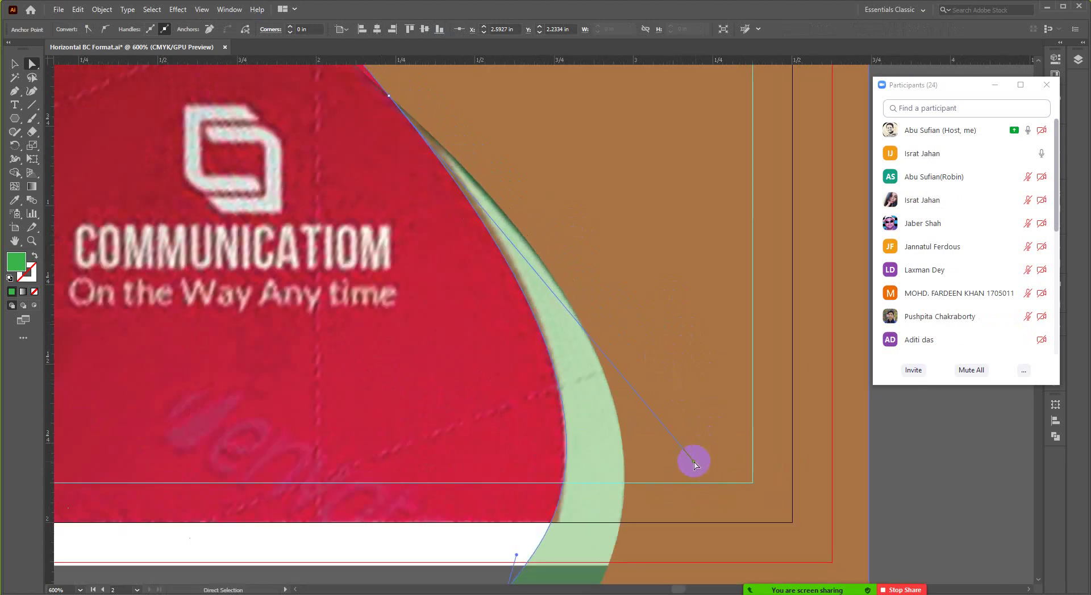
mouse_move(694, 462)
mouse_down()
mouse_move(683, 425)
mouse_move(693, 461)
mouse_up()
Move the green copy's bottom-left anchor to about X 2.62, Y 2.24 in and adjust its direction handle to follow the stripe's inner edge.
scroll(621, 458, down, 3)
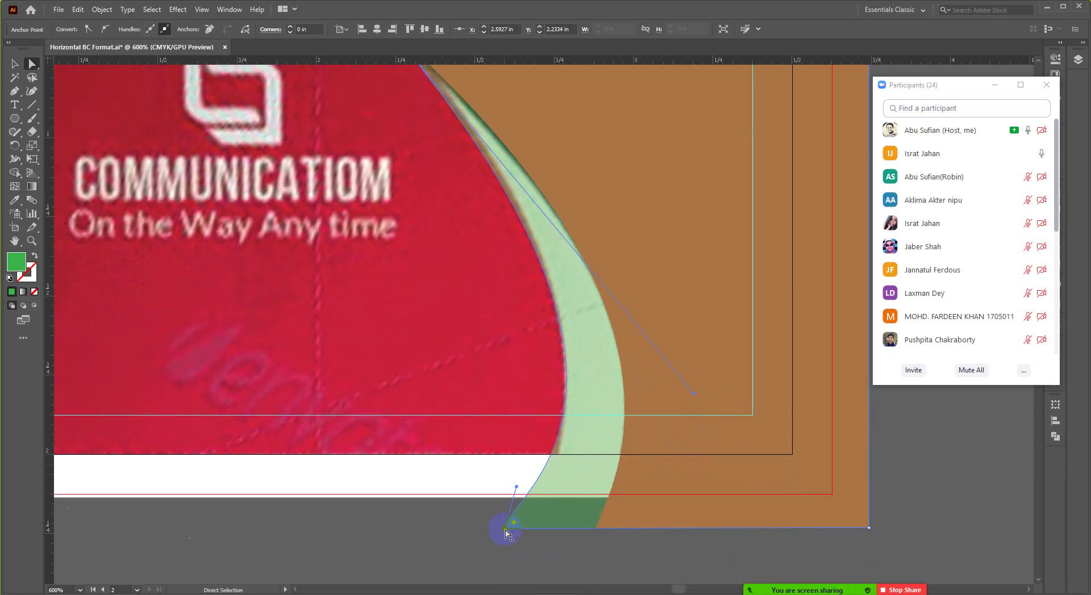
drag(506, 529, 512, 529)
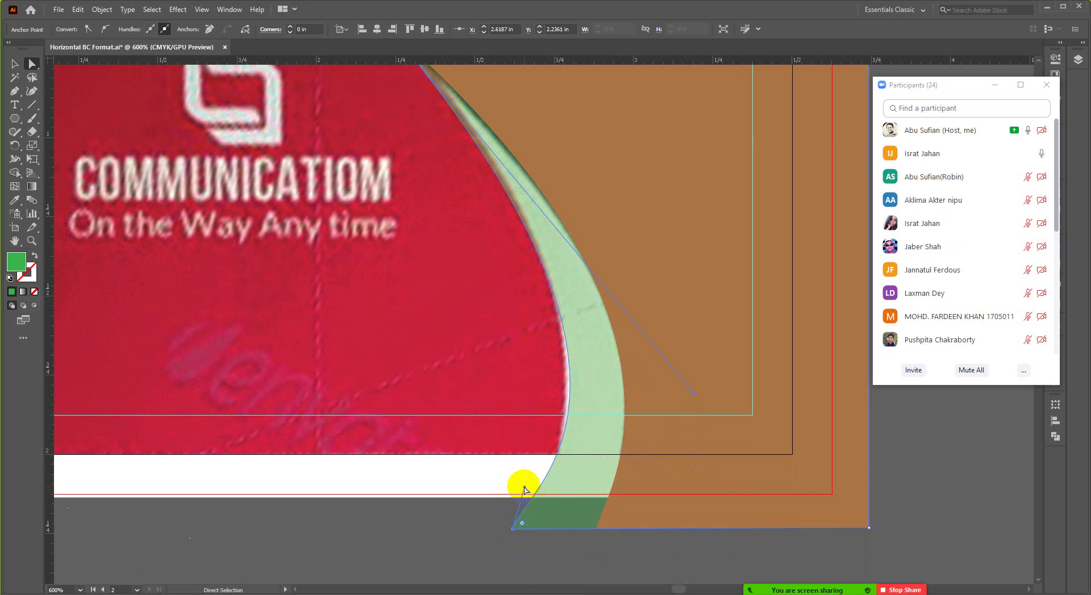
mouse_move(524, 491)
mouse_down()
mouse_move(519, 484)
mouse_move(520, 496)
mouse_up()
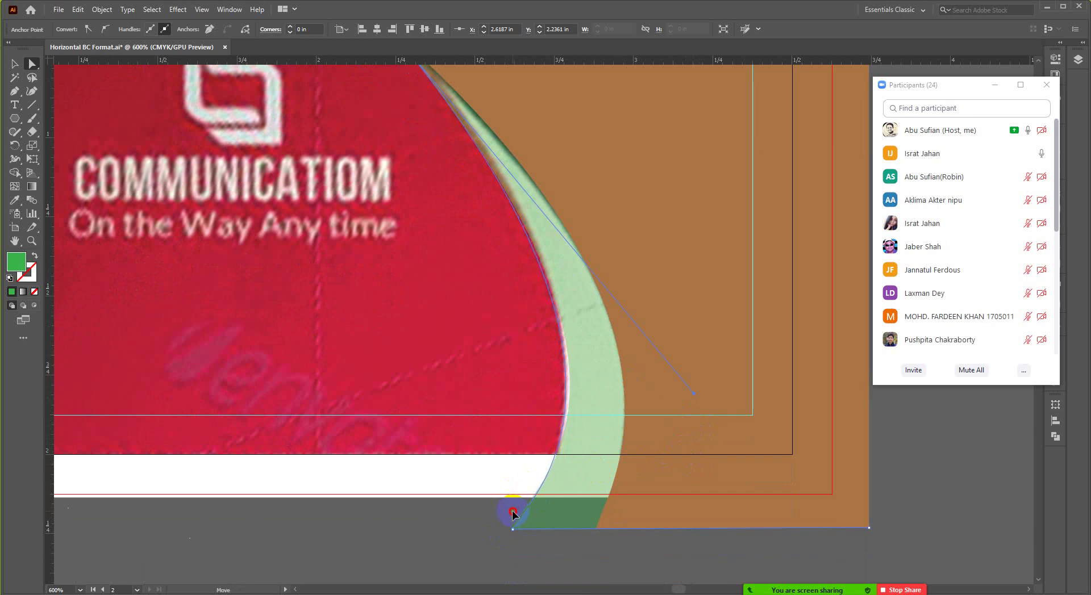
Shorten the lower direction handle of the green copy's middle anchor and move the bottom-left anchor to about X 2.63, Y 2.24 in.
scroll(494, 392, up, 2)
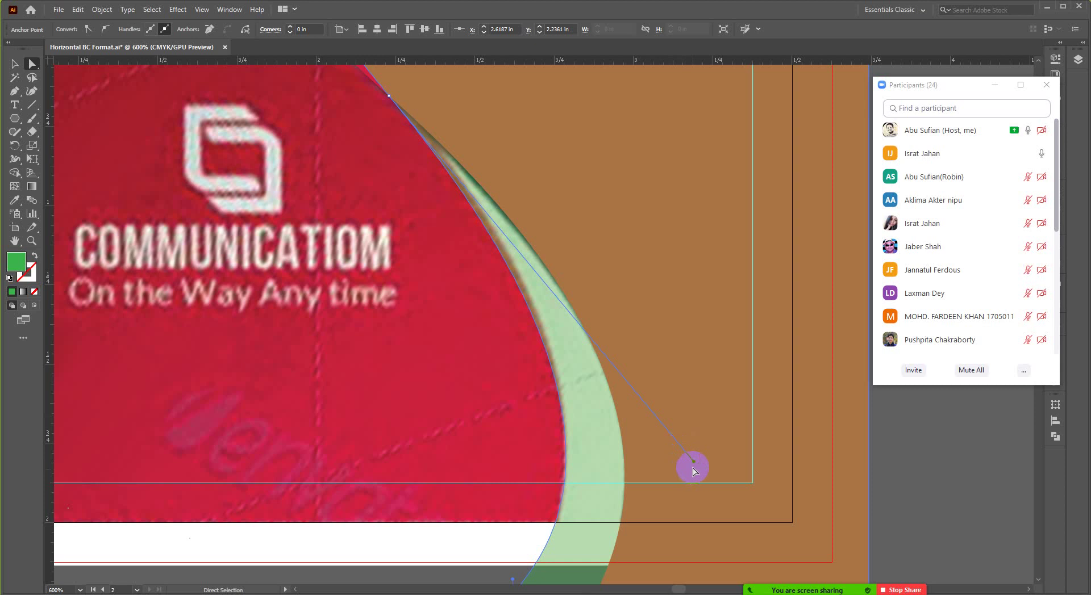
drag(694, 461, 693, 435)
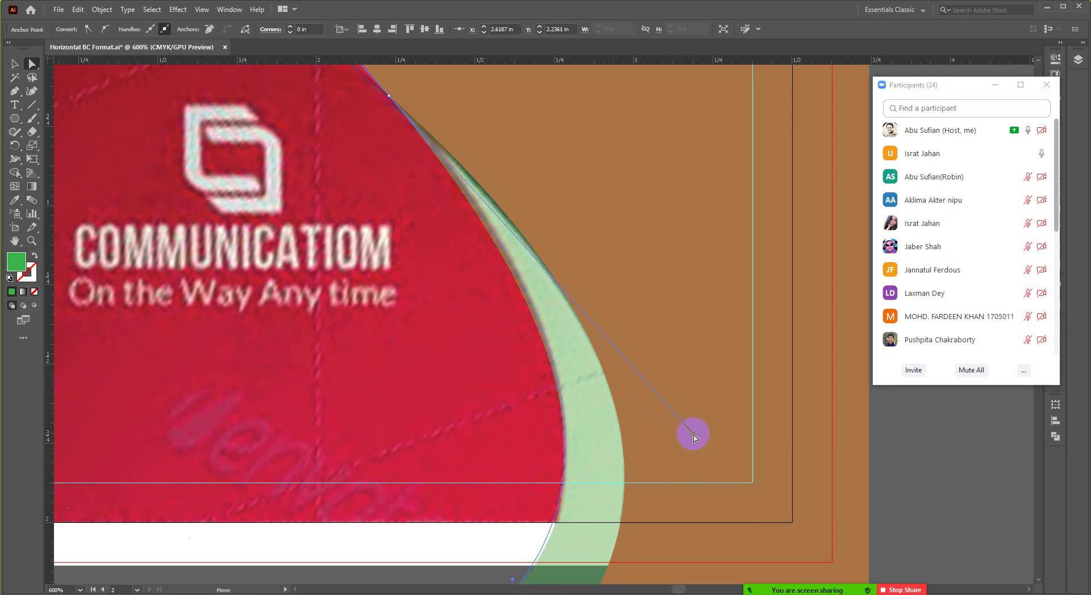
scroll(633, 429, down, 2)
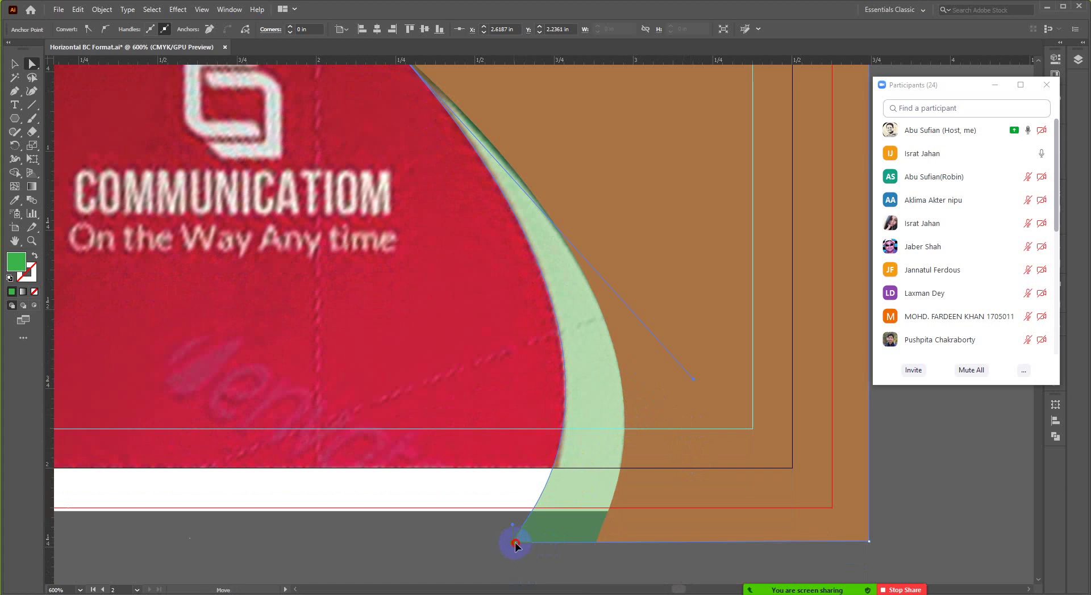
drag(515, 543, 518, 543)
scroll(532, 445, down, 4)
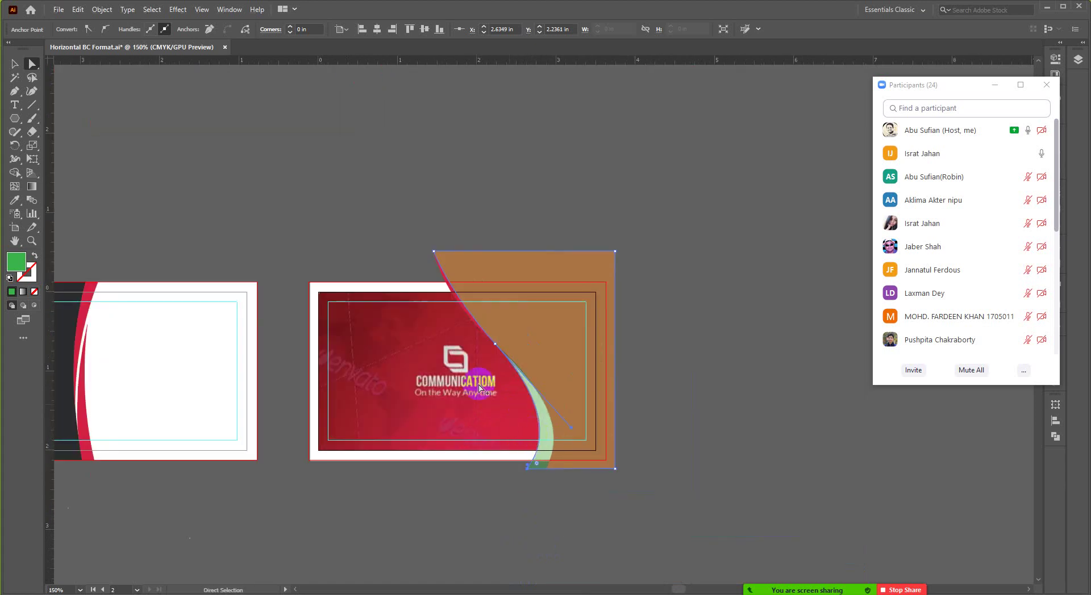
Select the overlapping curved shapes and separate the stripe area between their edges with the Shape Builder tool.
scroll(479, 388, up, 1)
click(15, 64)
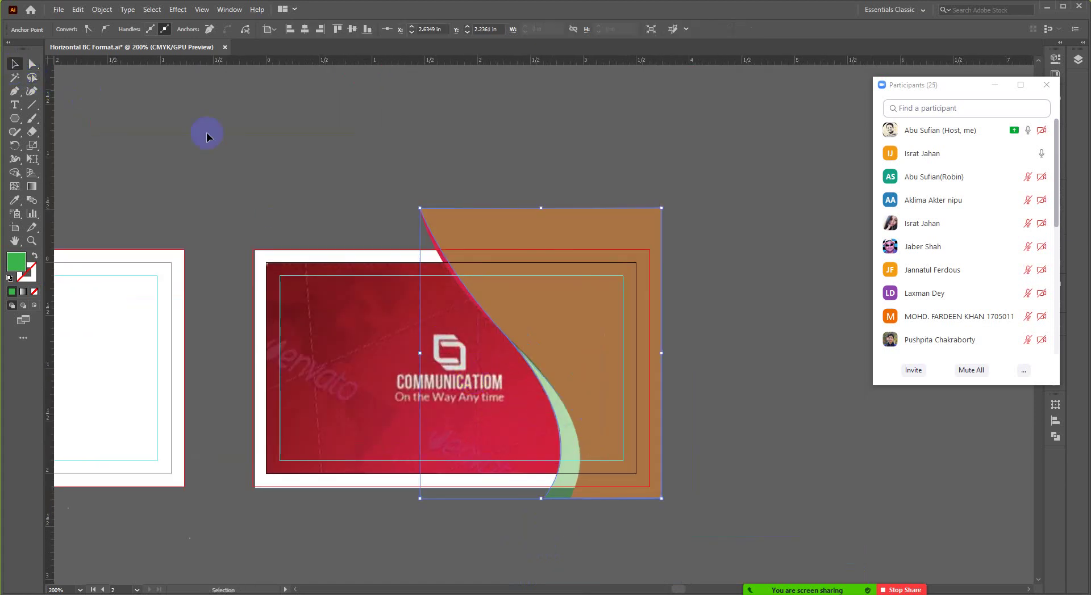
click(465, 409)
click(574, 459)
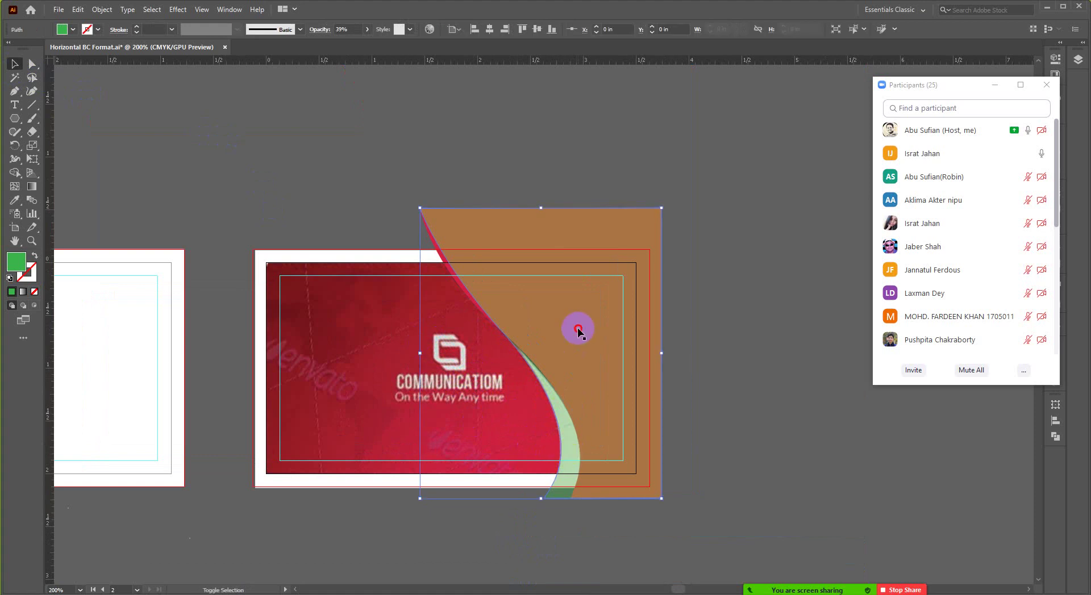
click(195, 239)
scroll(426, 253, down, 1)
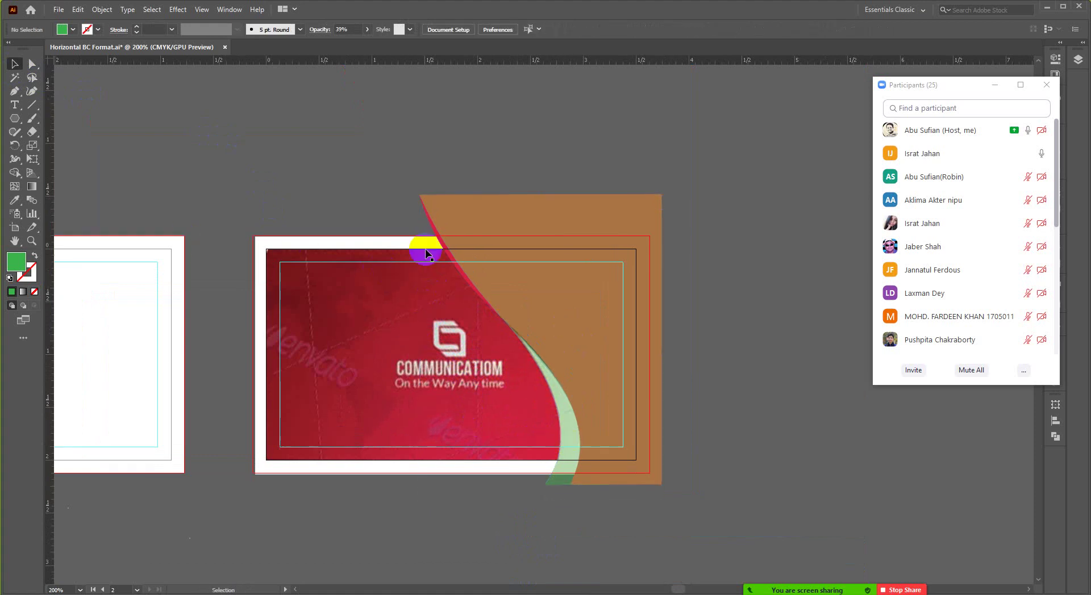
click(468, 234)
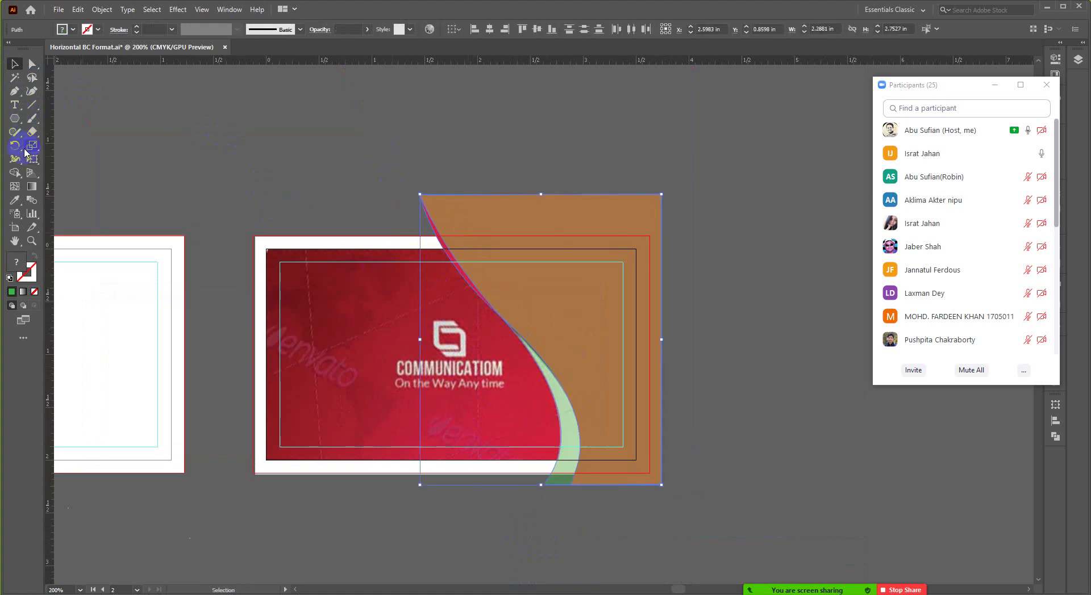
click(17, 176)
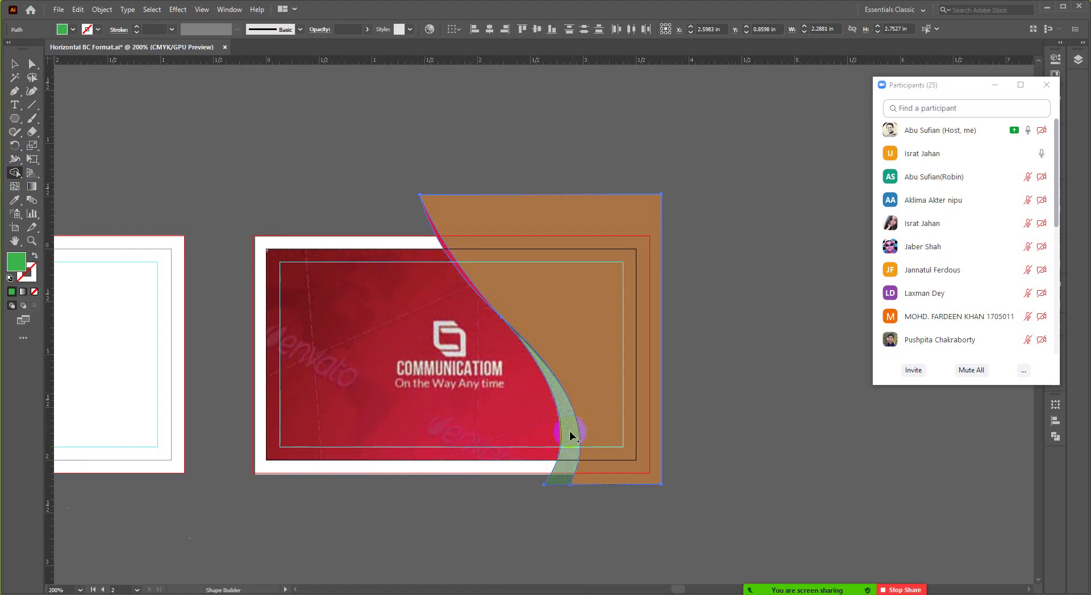
click(570, 433)
key(ctrl)
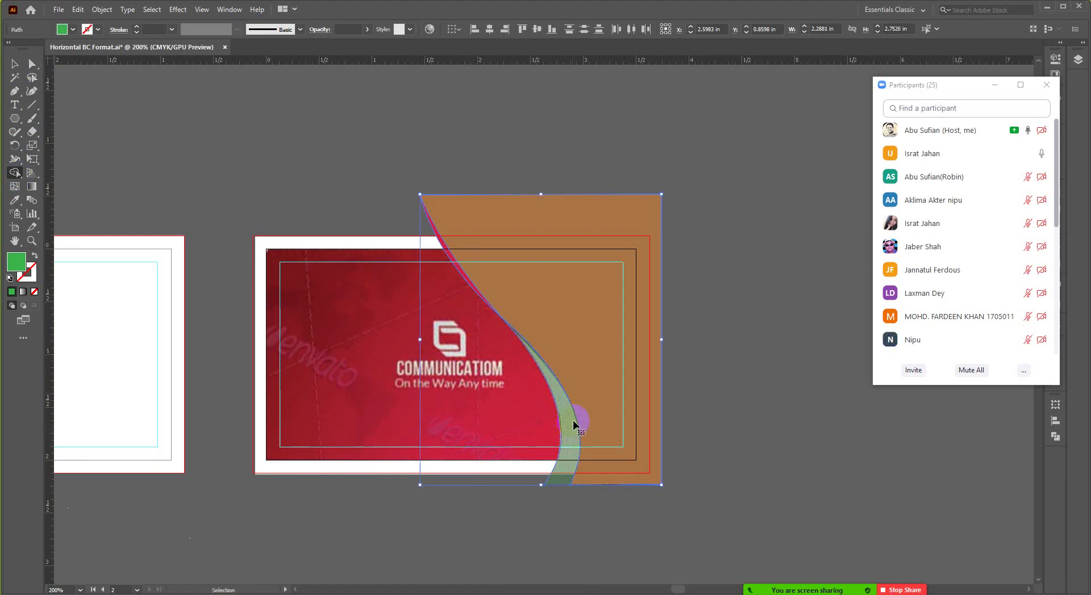
click(574, 424)
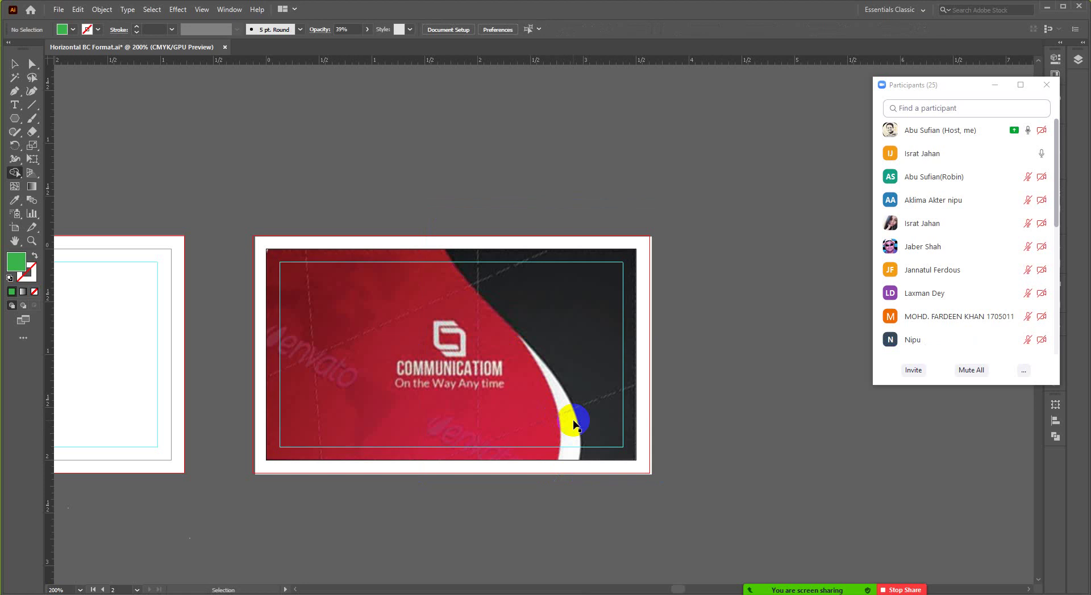
click(573, 420)
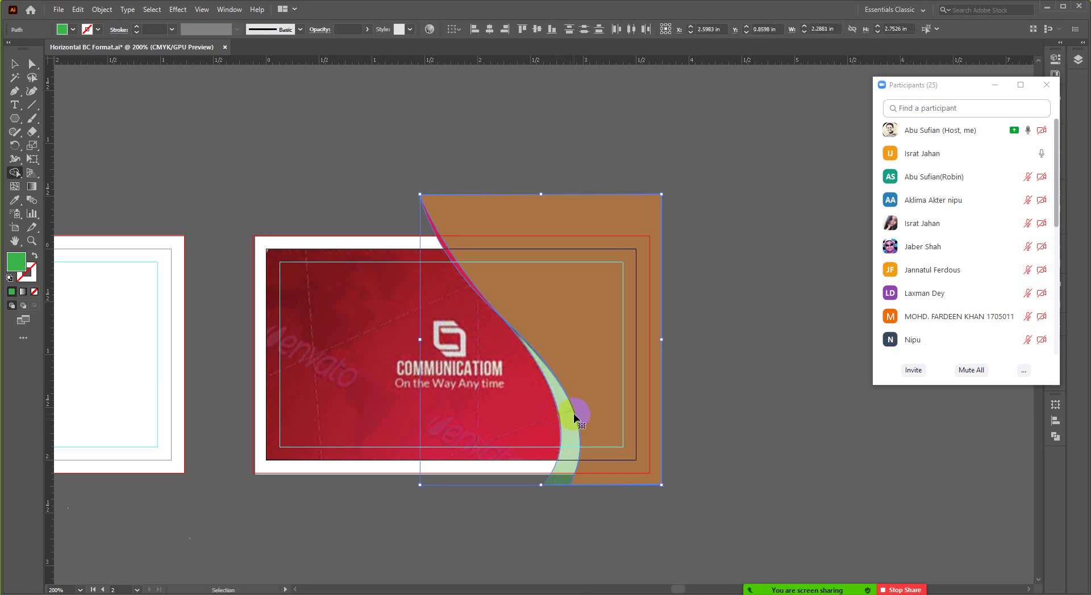
key(v)
click(740, 352)
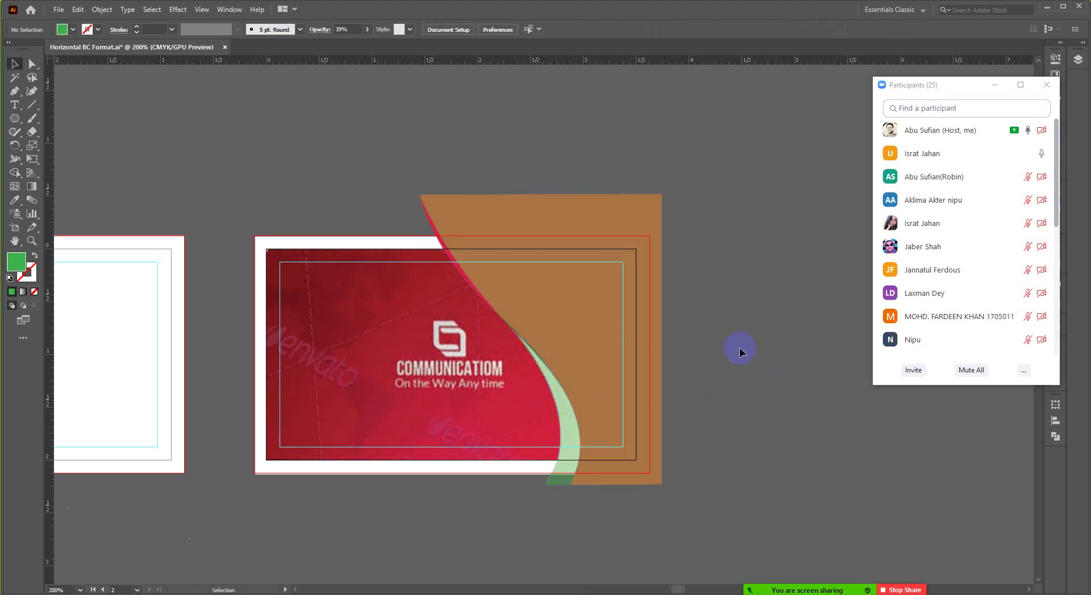
Select all the traced curved shapes on the card's back side and delete them from the reference image.
scroll(449, 263, up, 2)
scroll(561, 274, down, 2)
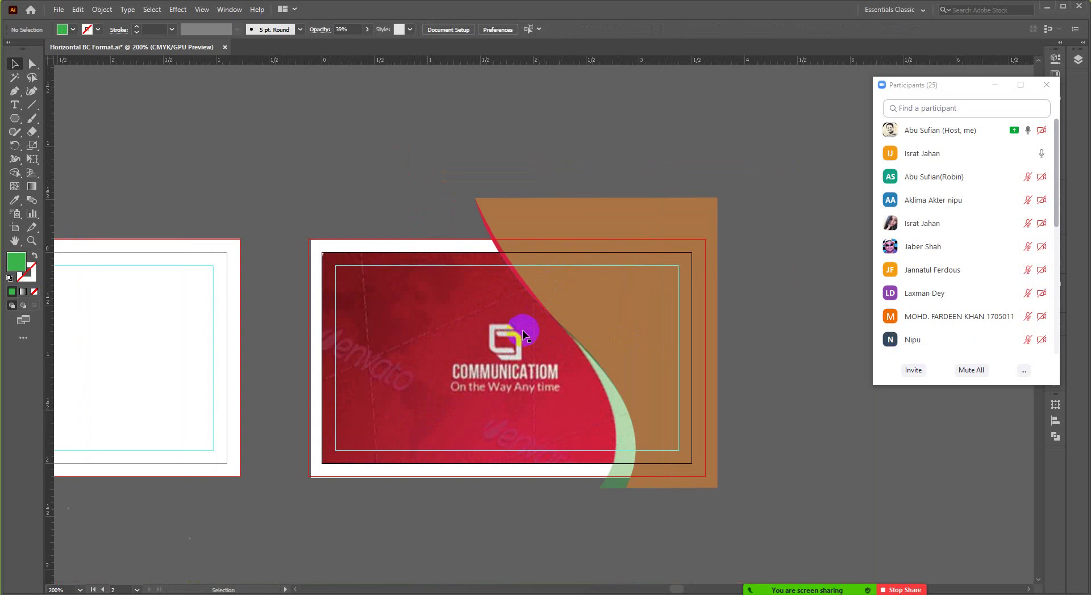
scroll(523, 341, up, 1)
scroll(560, 256, down, 1)
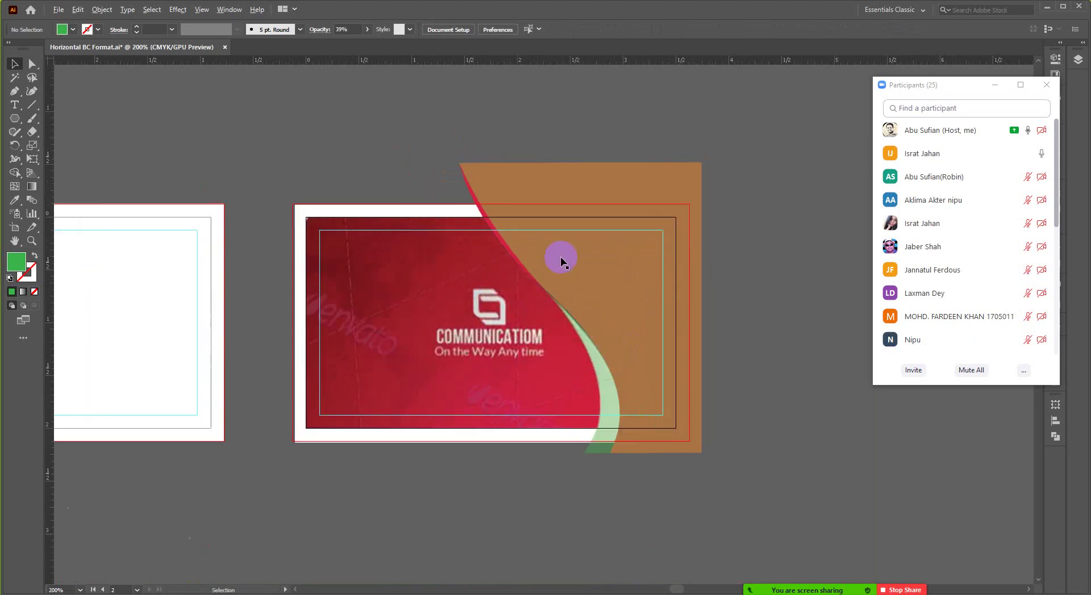
click(624, 307)
drag(419, 141, 503, 192)
key(Delete)
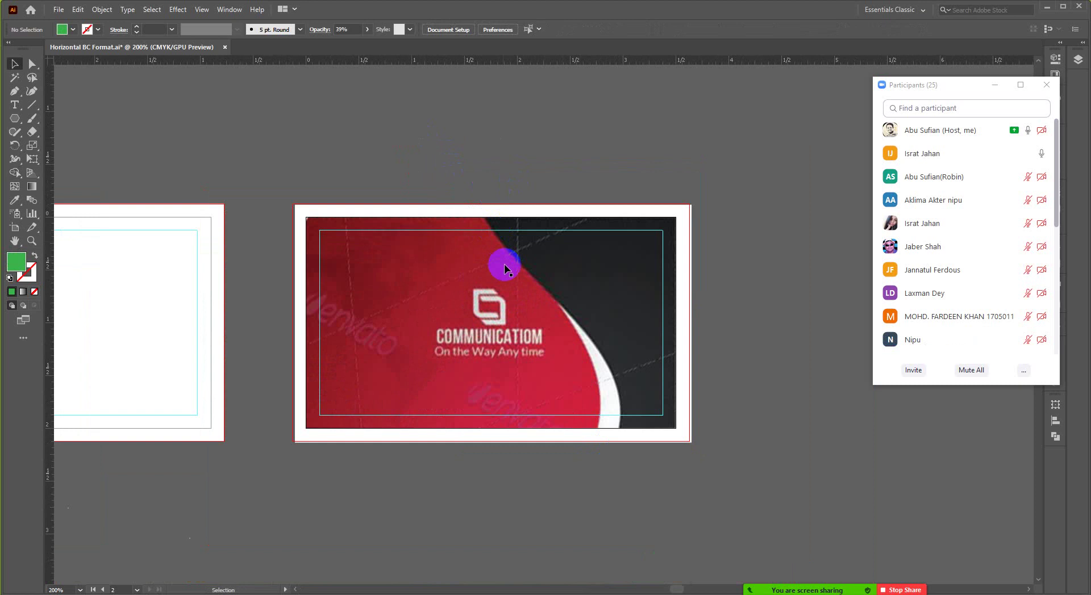
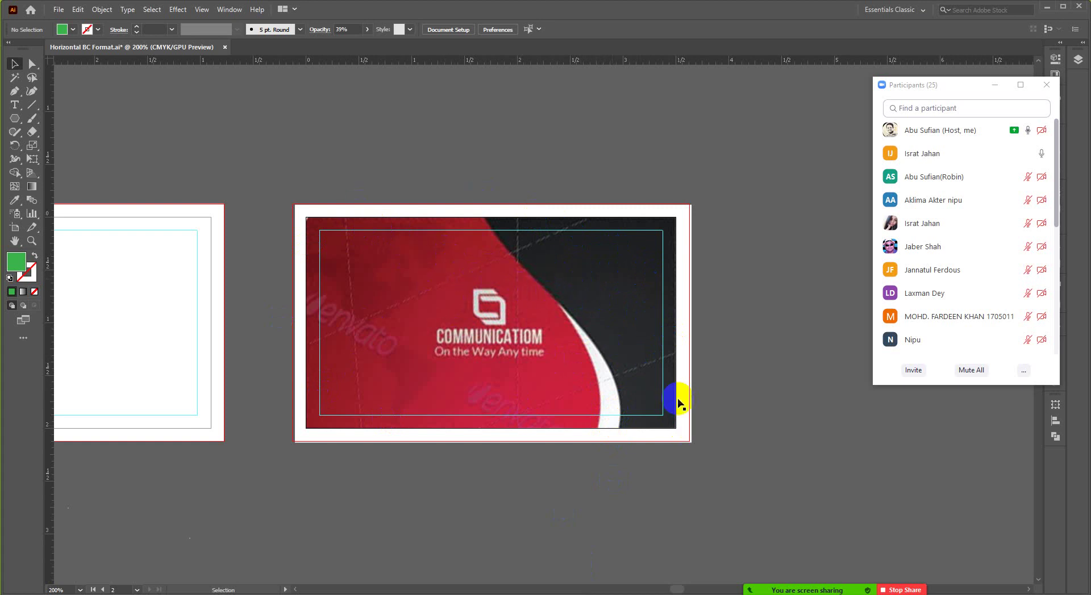
key(ctrl+alt+3)
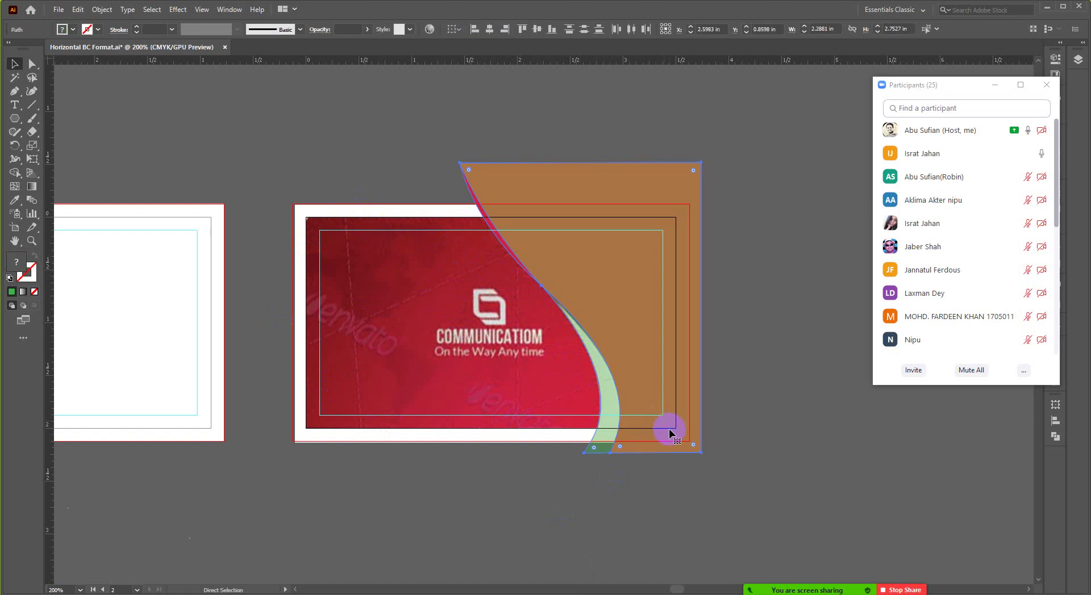
click(639, 520)
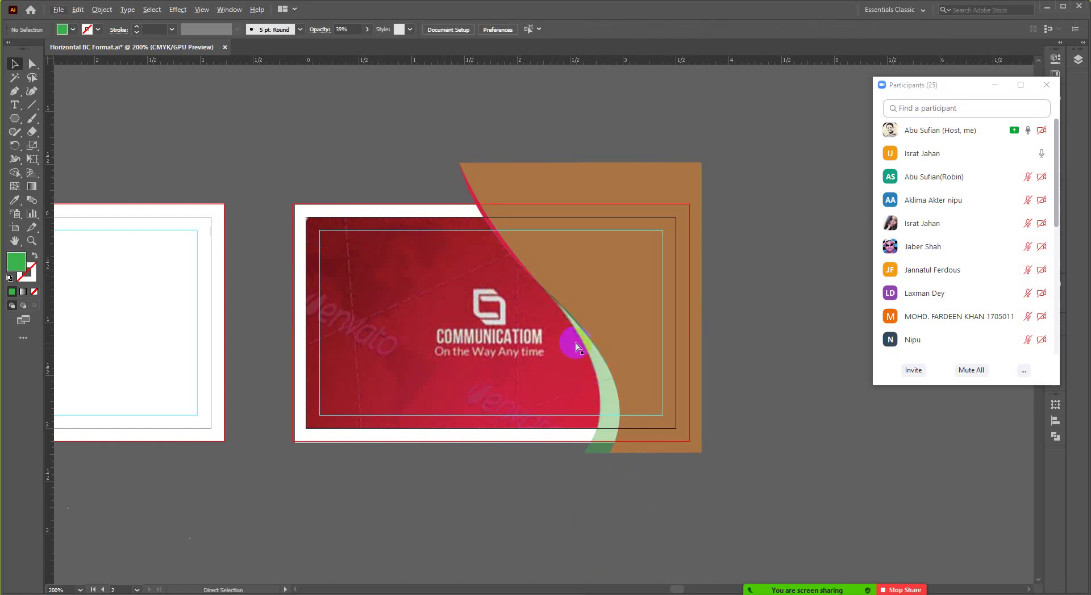
key(ctrl+a)
key(ctrl+3)
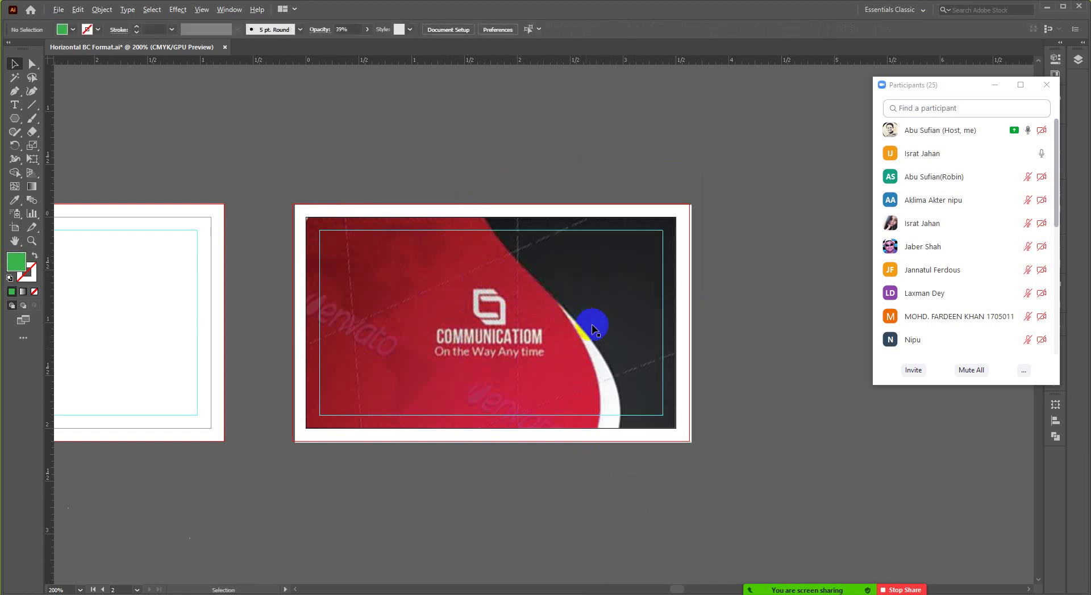
scroll(591, 325, up, 1)
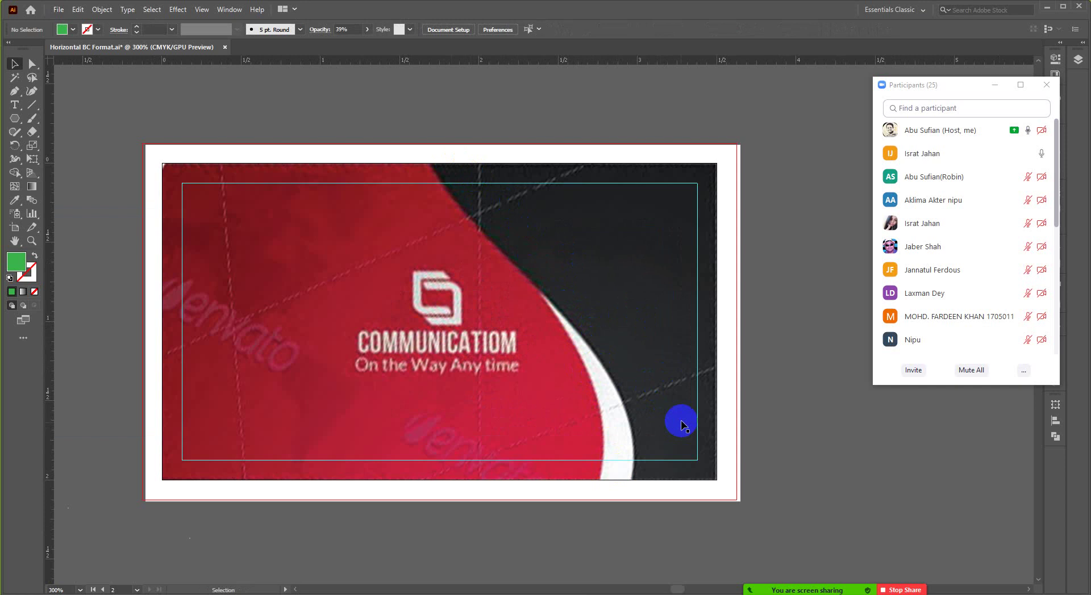
Reveal the hidden curved shapes and split off the stripe area between their edges with the Shape Builder tool.
key(ctrl+alt+3)
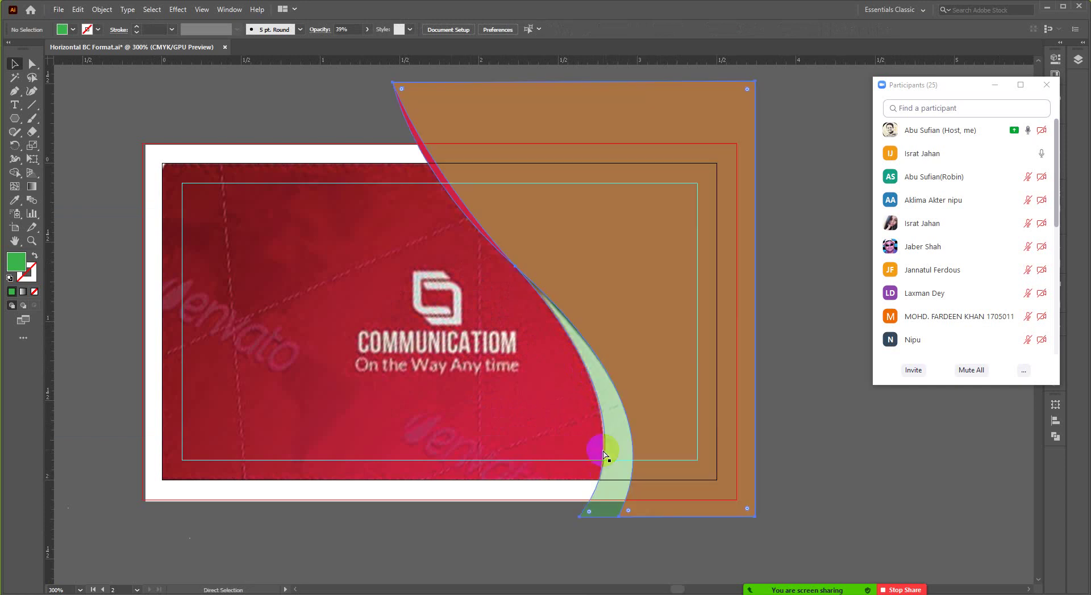
click(835, 470)
click(575, 236)
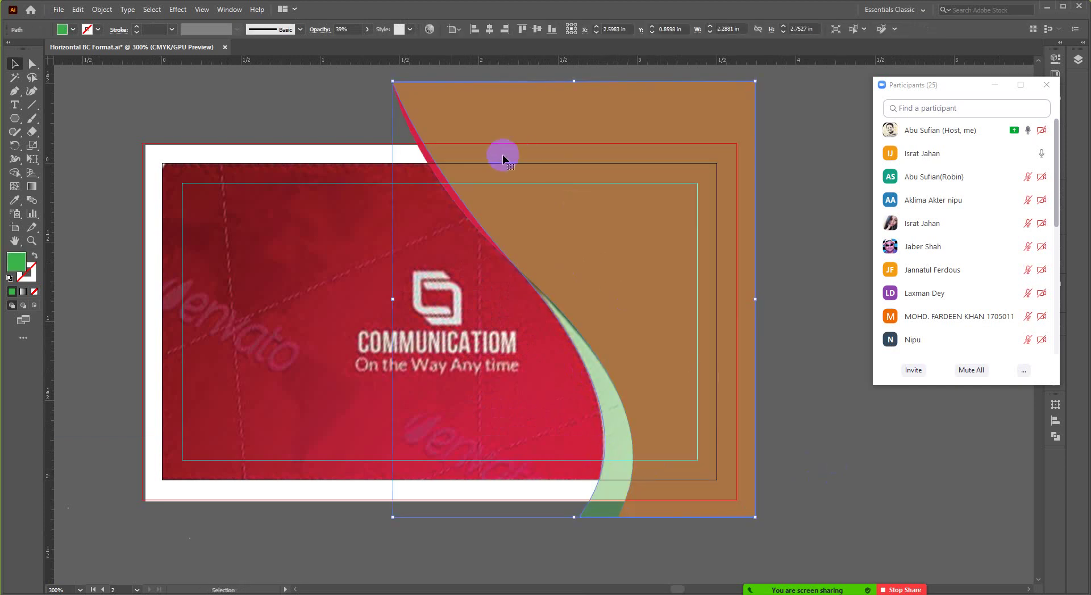
click(435, 172)
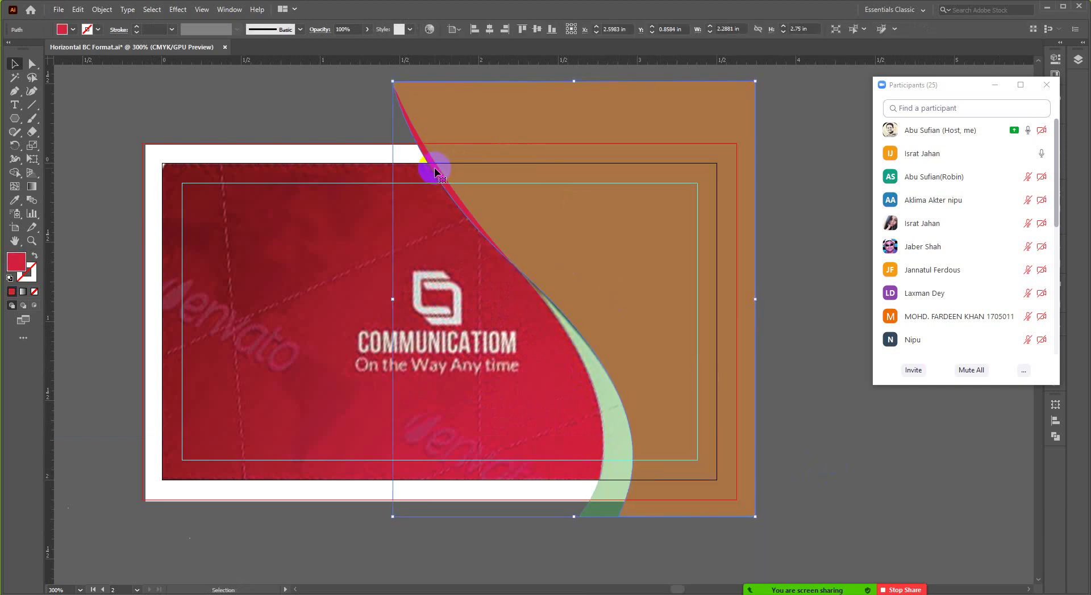
shift+click(622, 257)
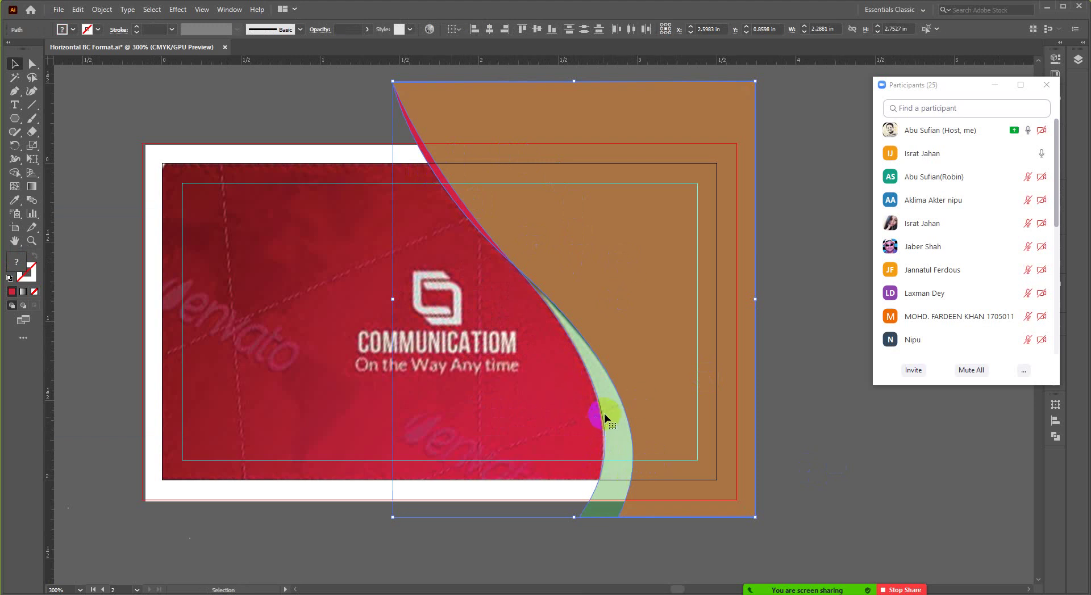
scroll(610, 443, down, 1)
scroll(622, 473, up, 1)
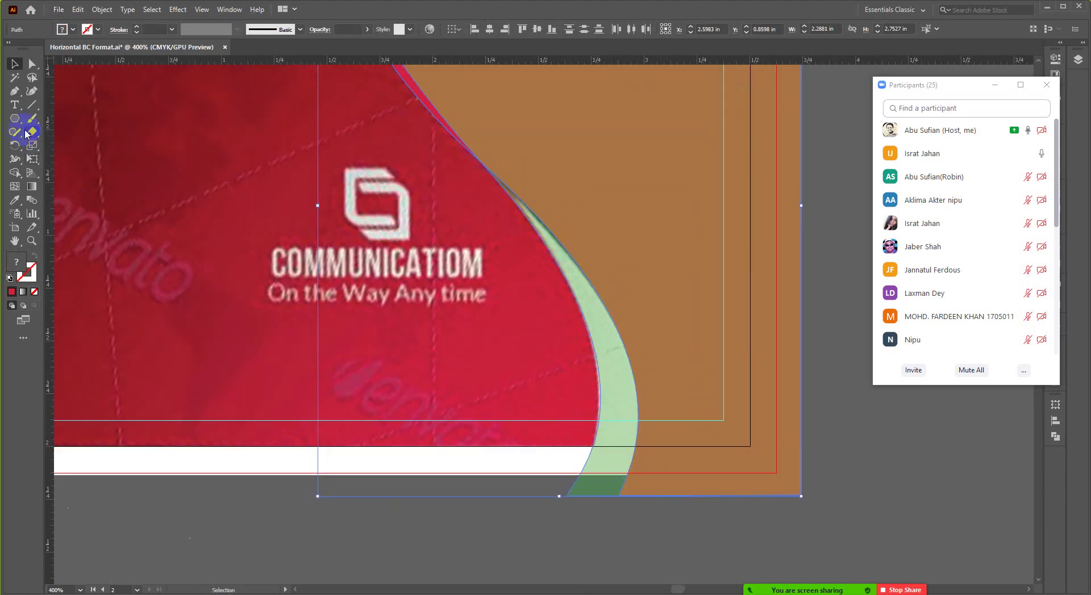
click(15, 173)
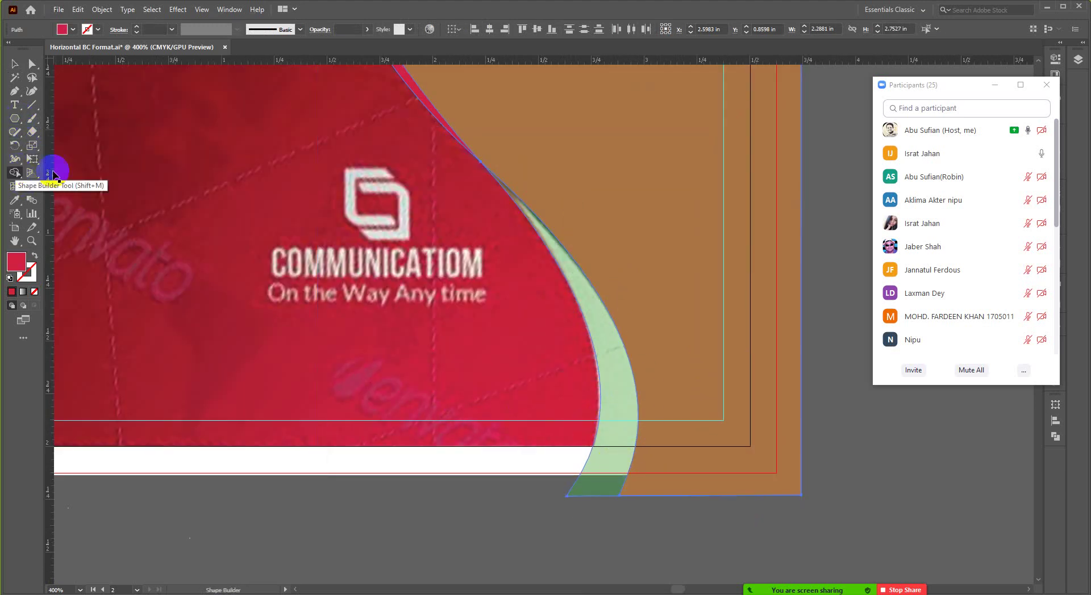
click(620, 370)
key(v)
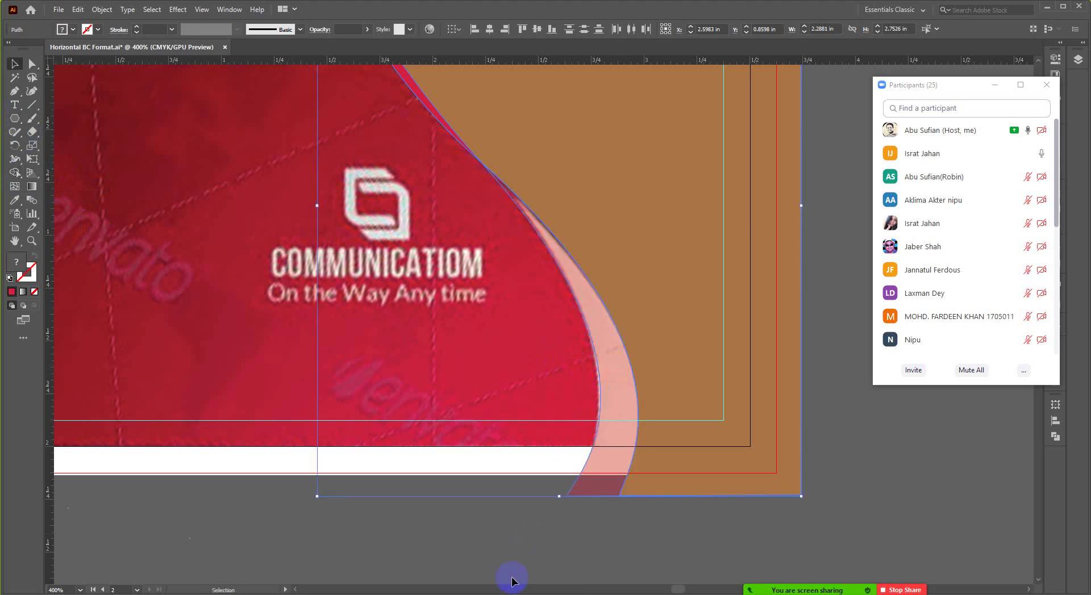
click(488, 459)
Pull the semi-transparent green curved shape away from the card and delete it.
scroll(487, 454, down, 2)
click(543, 287)
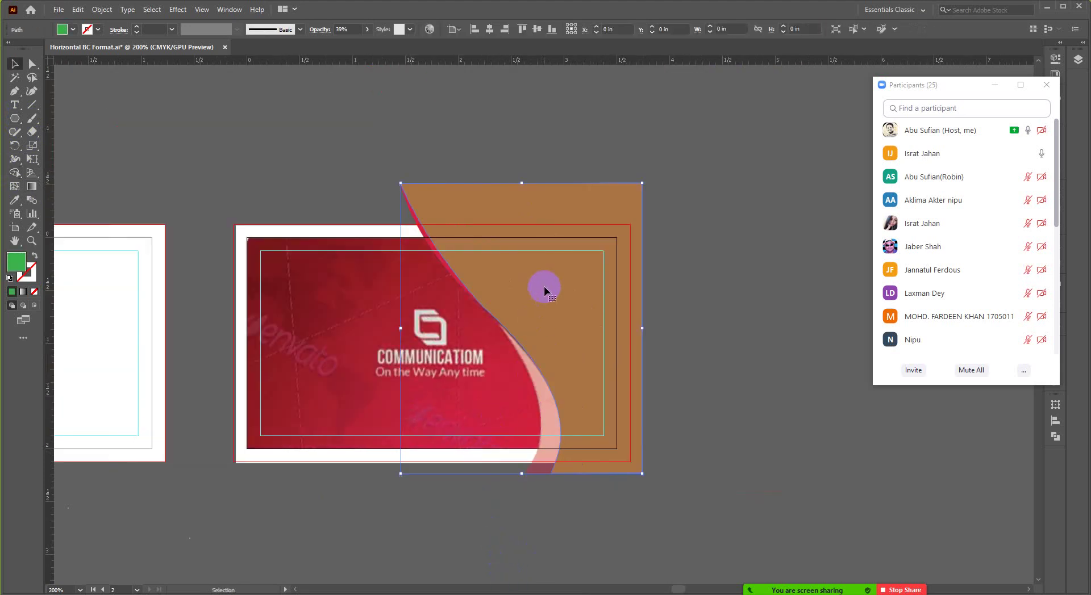
drag(545, 281, 766, 279)
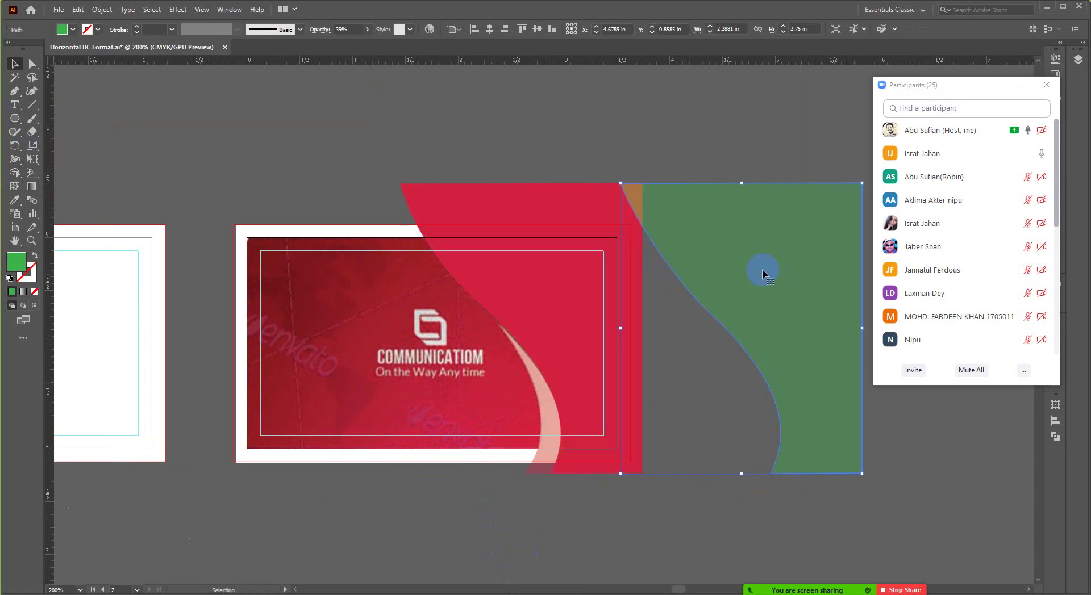
key(ctrl+z)
Fill the large red curved shape on the card's back side with black.
click(520, 256)
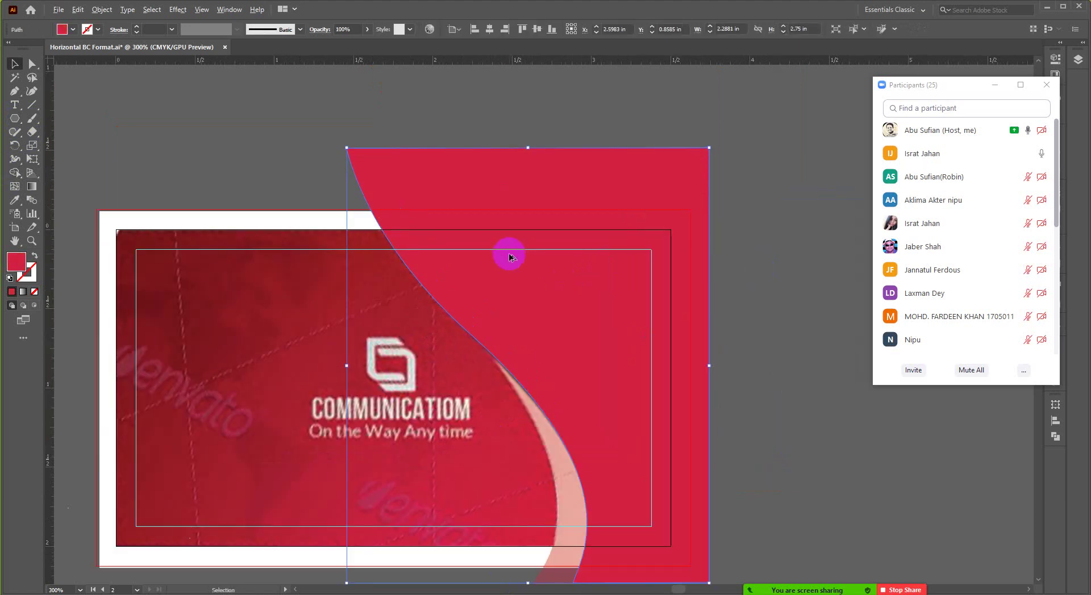
click(64, 33)
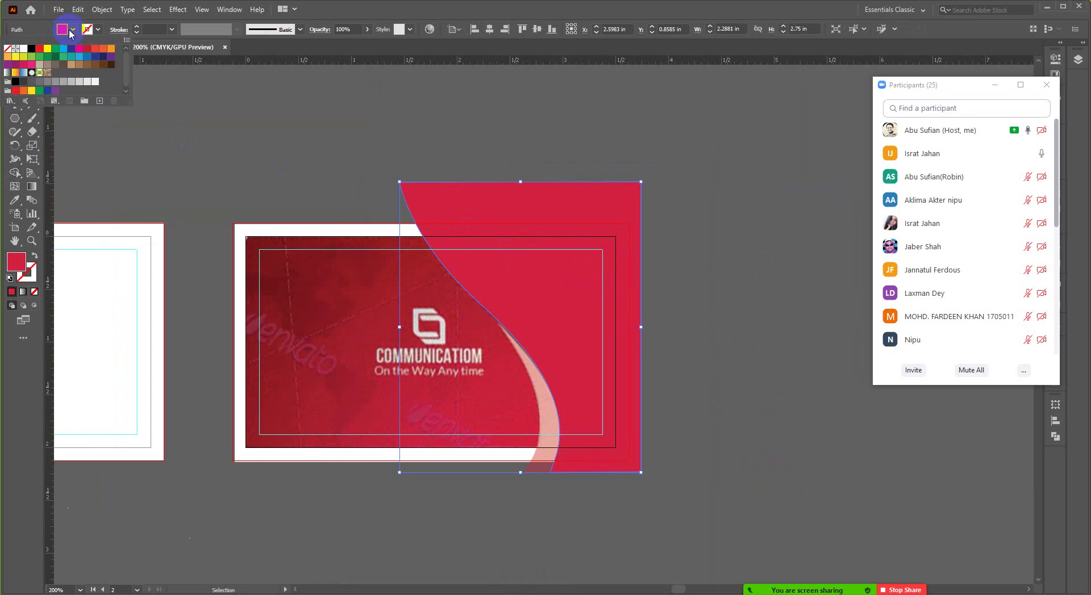
click(31, 49)
click(246, 149)
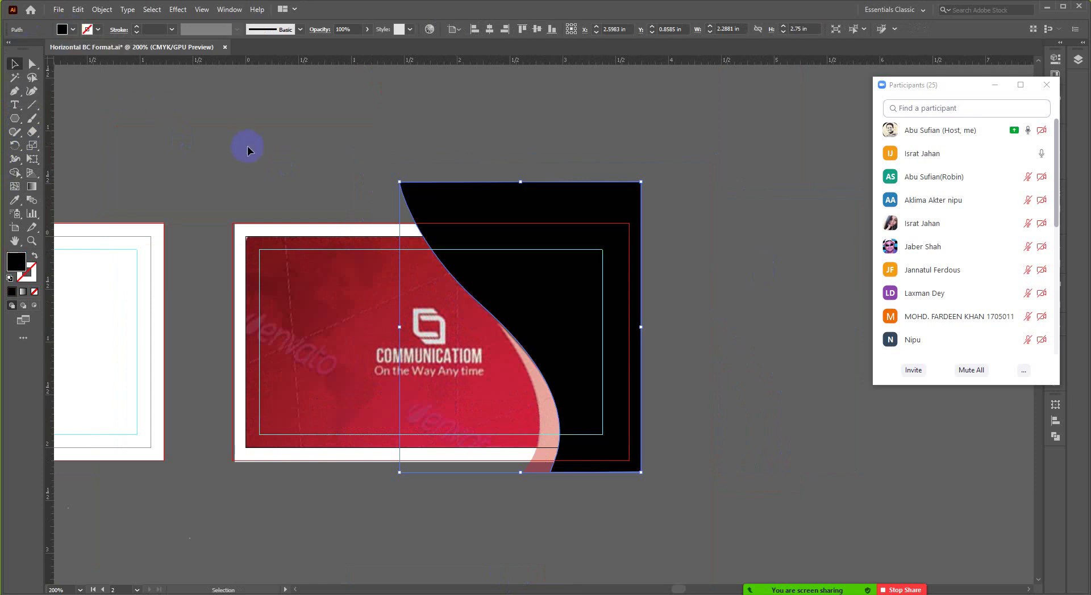
click(248, 151)
Move the reference image straight down below the card's back side, to about Y 3.33 in.
key(ctrl+;)
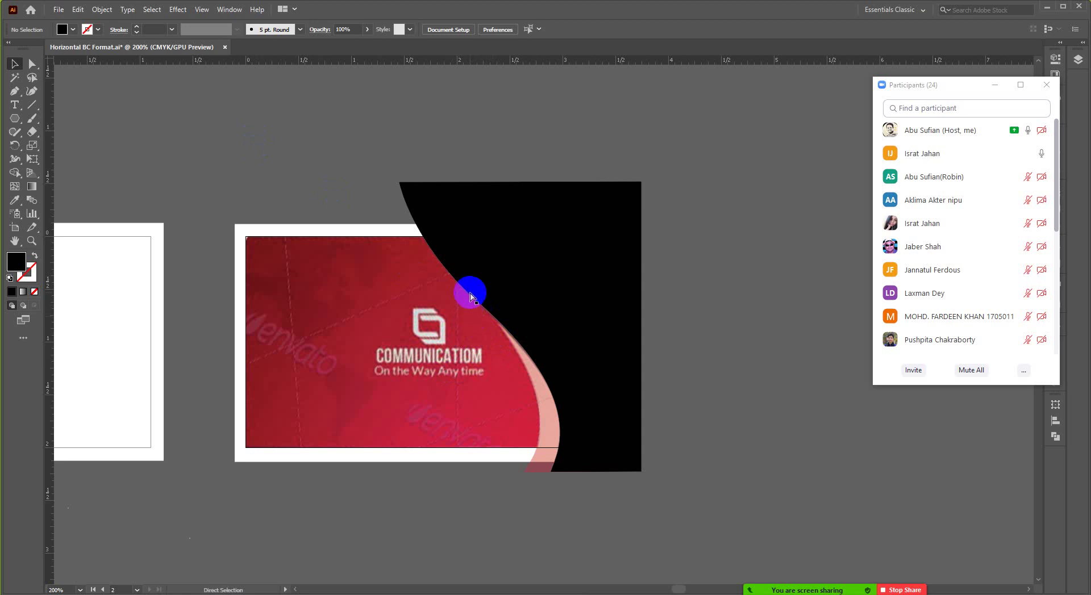
key(ctrl+;)
scroll(487, 310, down, 1)
drag(446, 303, 445, 551)
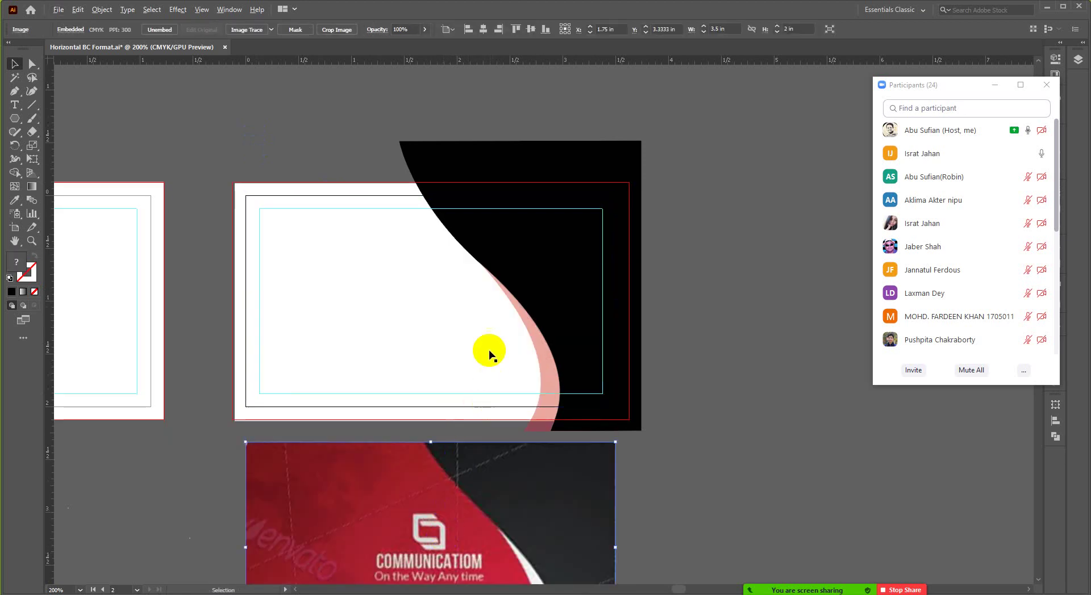
click(404, 293)
scroll(341, 281, down, 1)
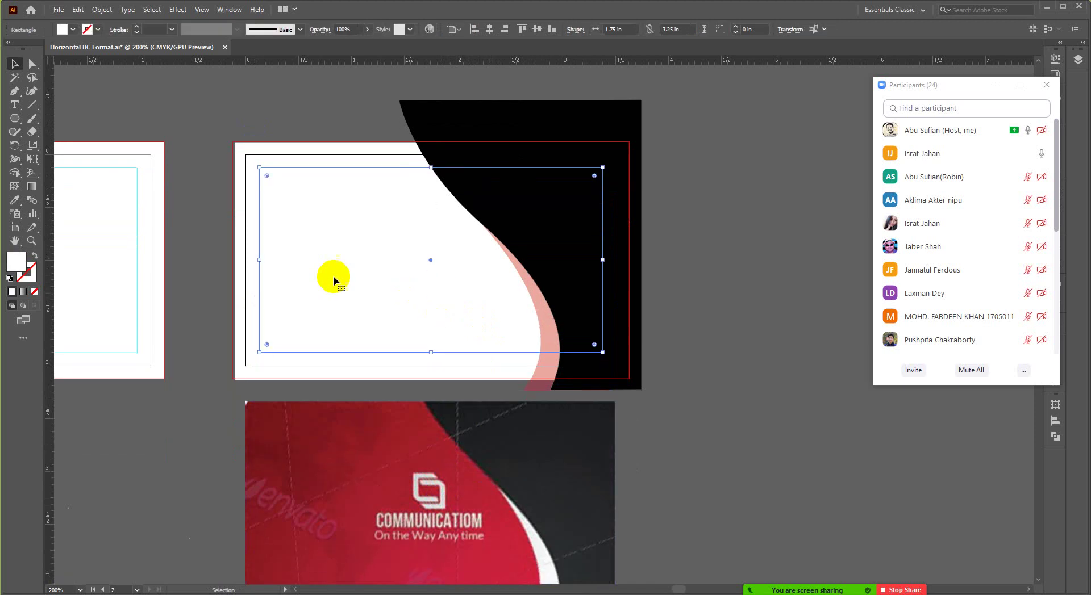
right_click(191, 203)
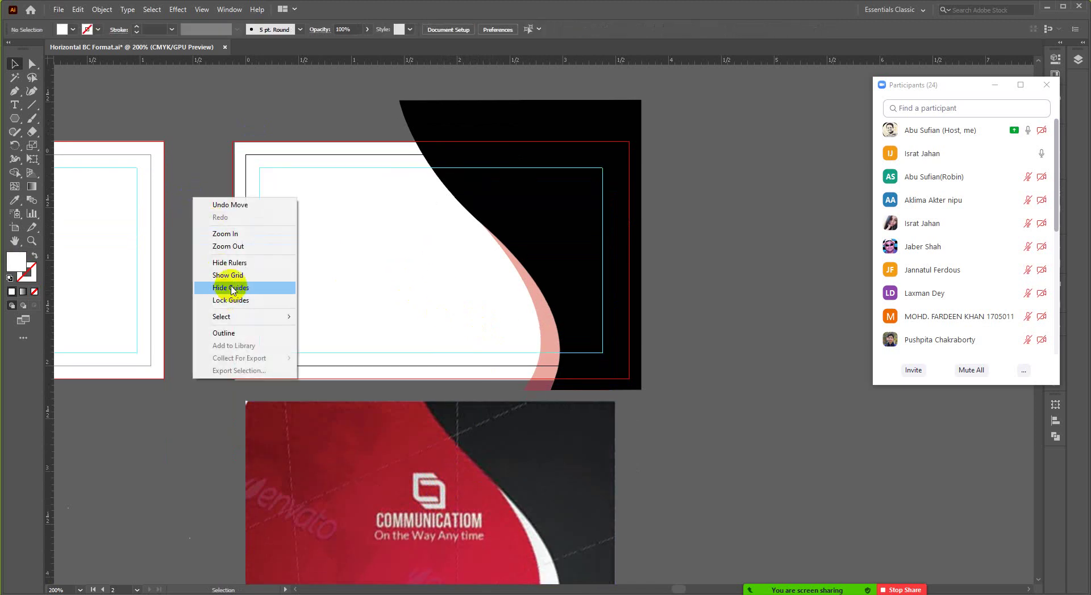
click(232, 287)
key(ctrl+z)
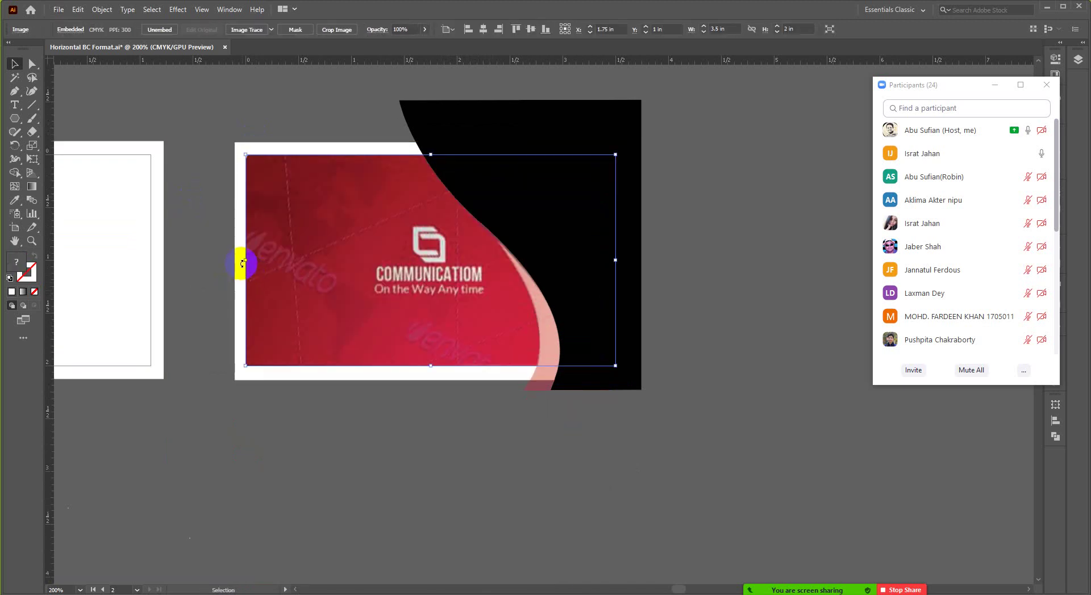
key(ctrl+shift+z)
click(205, 247)
key(ctrl+semicolon)
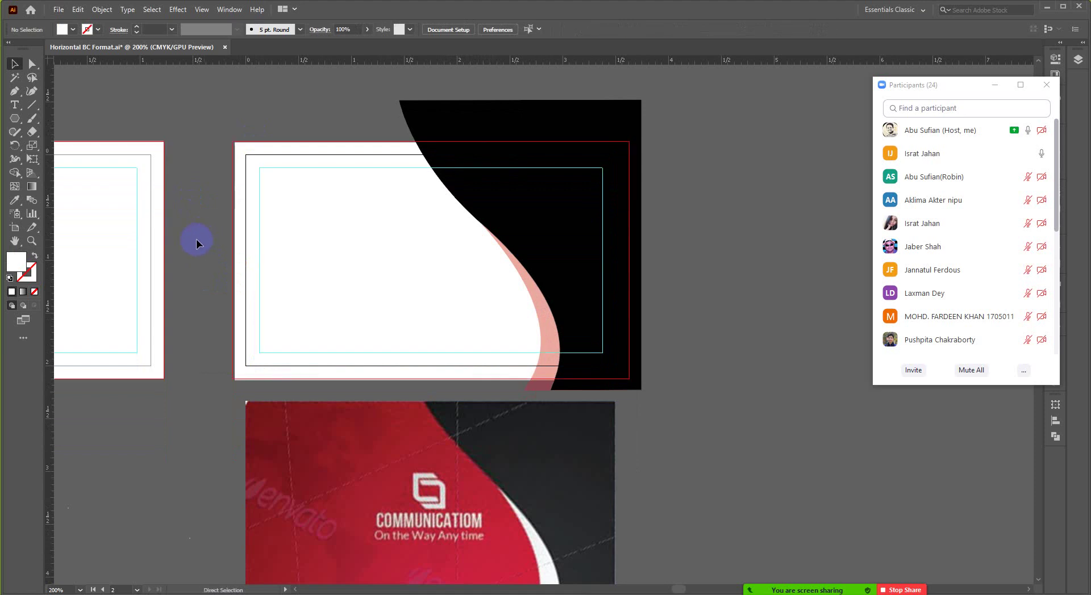
Lock the guides and centre the back side's white 3.75 x 2.25 in background rectangle on the artboard horizontally and vertically.
right_click(196, 242)
click(233, 339)
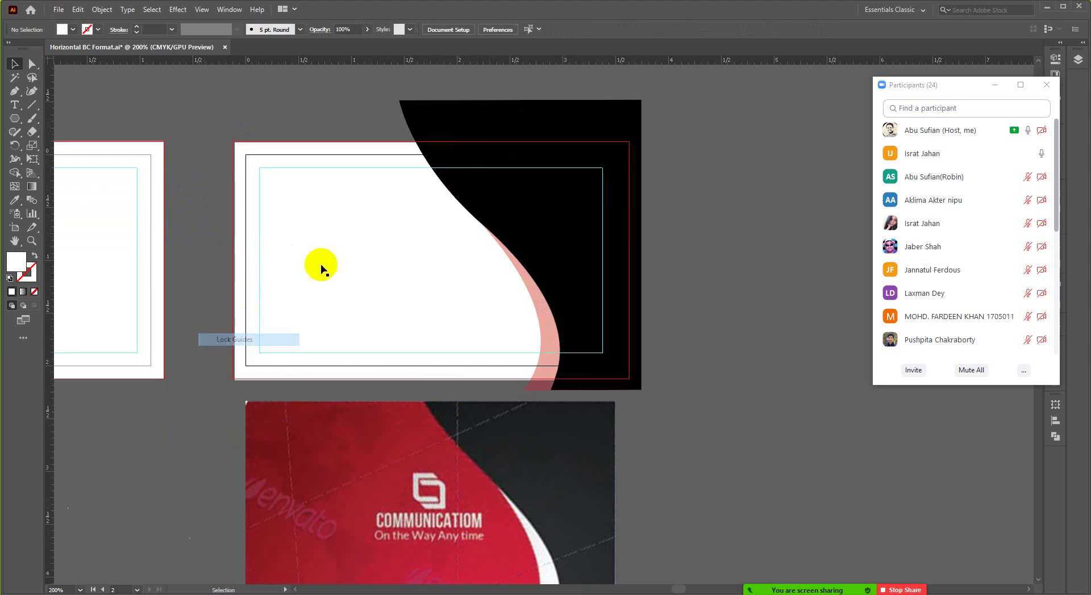
click(321, 268)
scroll(238, 171, up, 2)
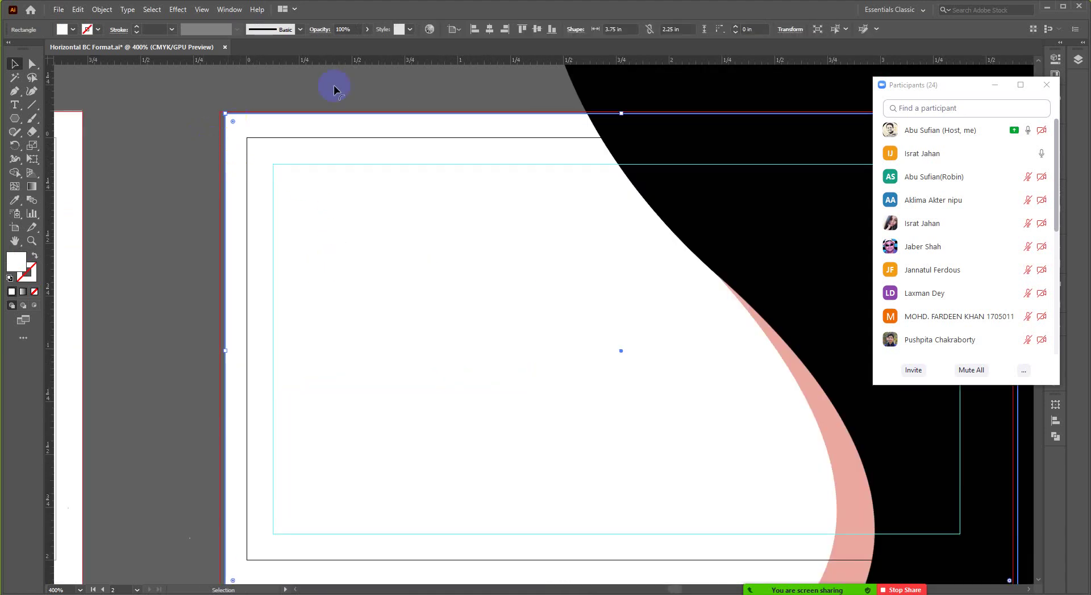
click(489, 29)
click(536, 29)
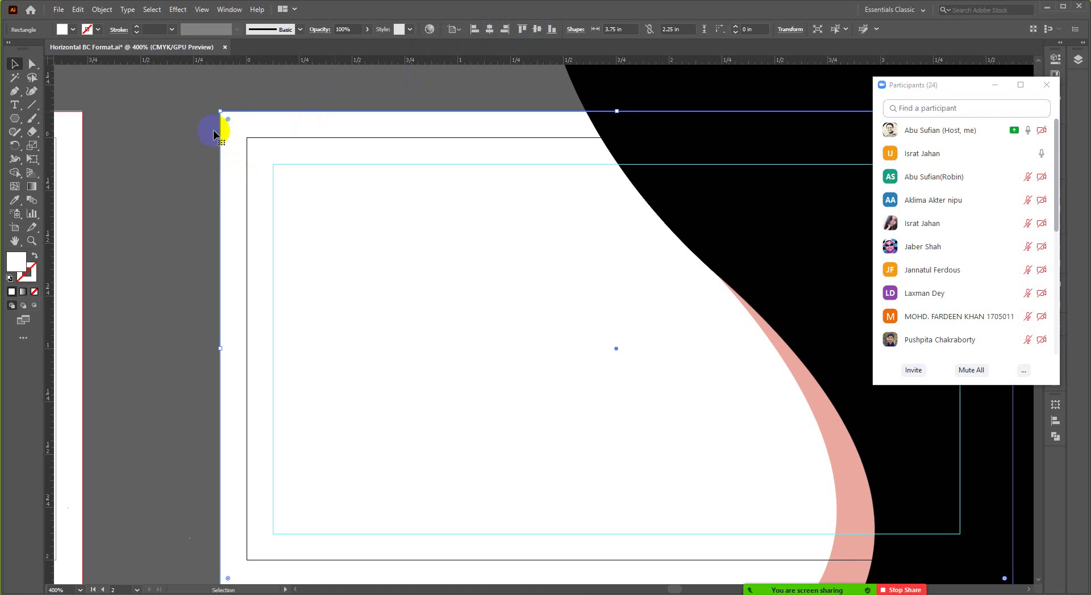
click(189, 138)
Turn the semi-transparent red stripe opaque white by sampling the white background with the Eyedropper tool.
scroll(213, 141, down, 2)
scroll(534, 316, up, 3)
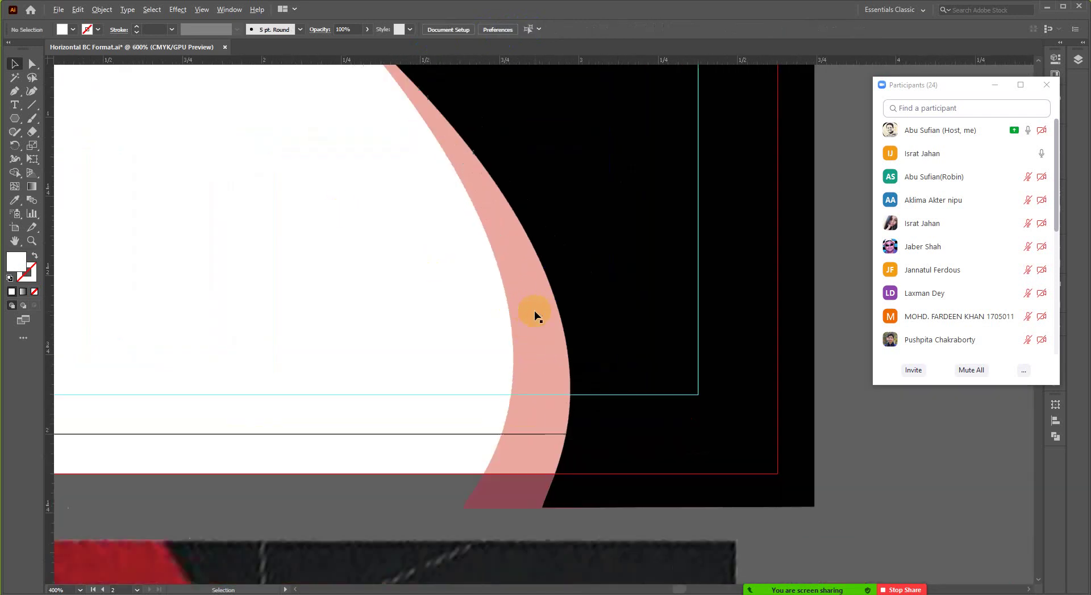
scroll(536, 316, down, 2)
click(537, 265)
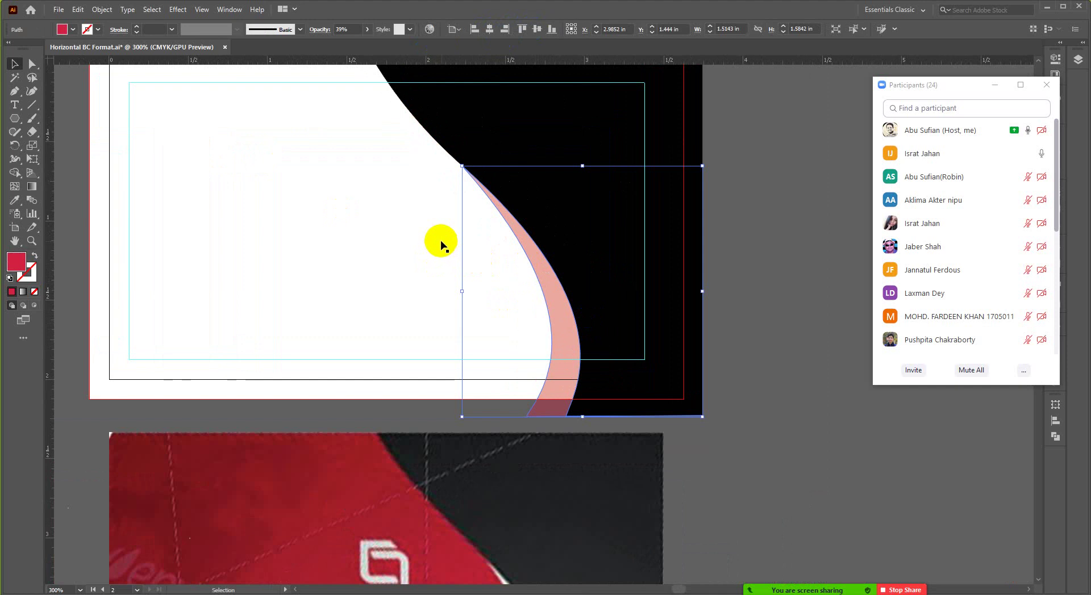
key(i)
click(393, 230)
key(v)
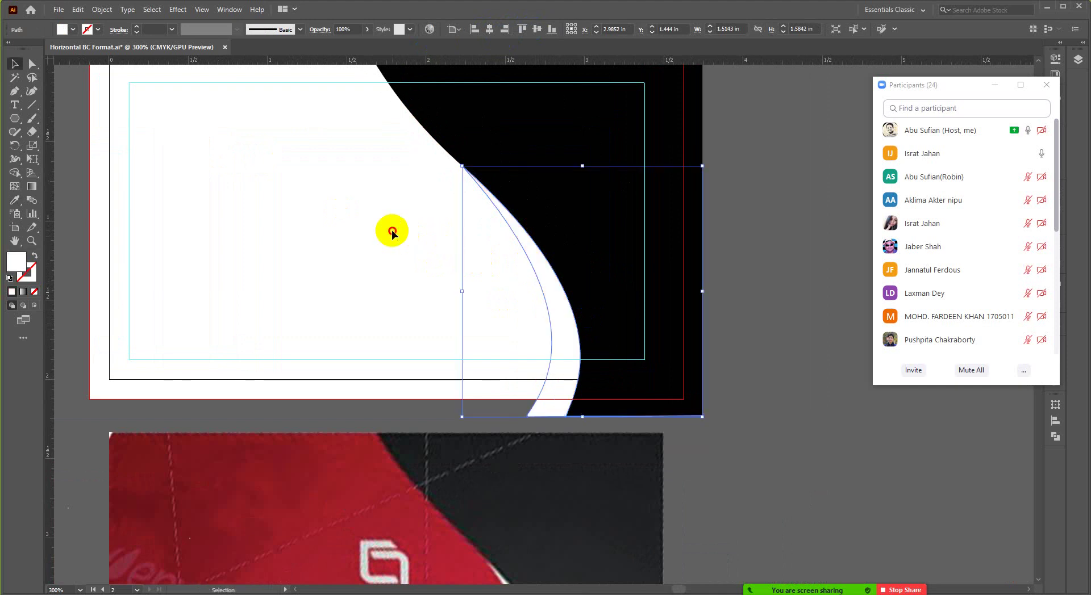
Recolour the back side's background rectangle with the red sampled from the front side's curved band.
click(392, 231)
scroll(598, 268, down, 3)
scroll(339, 245, up, 2)
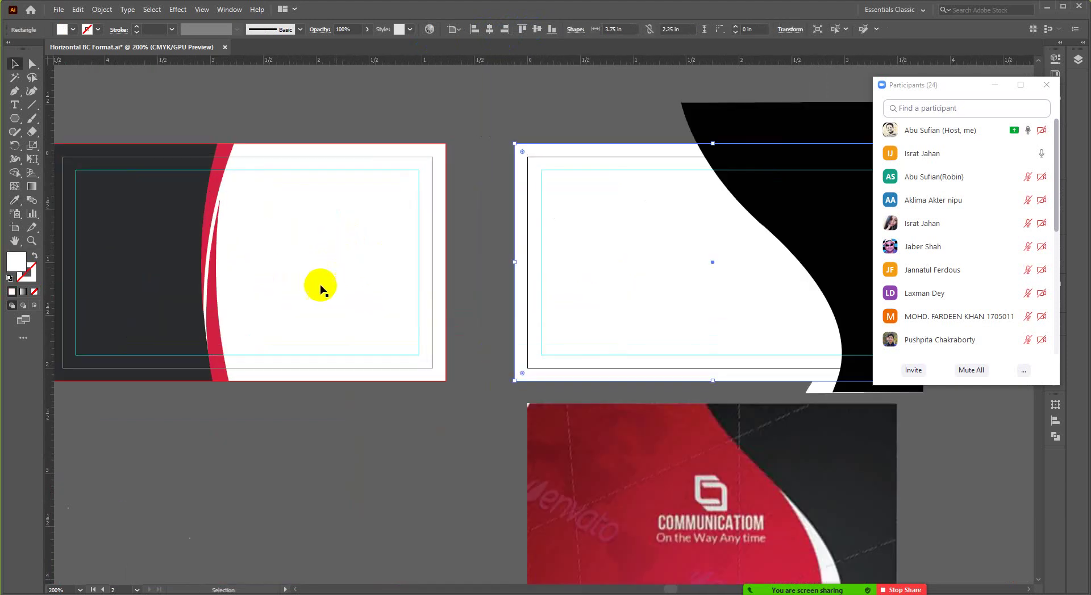
key(i)
click(214, 337)
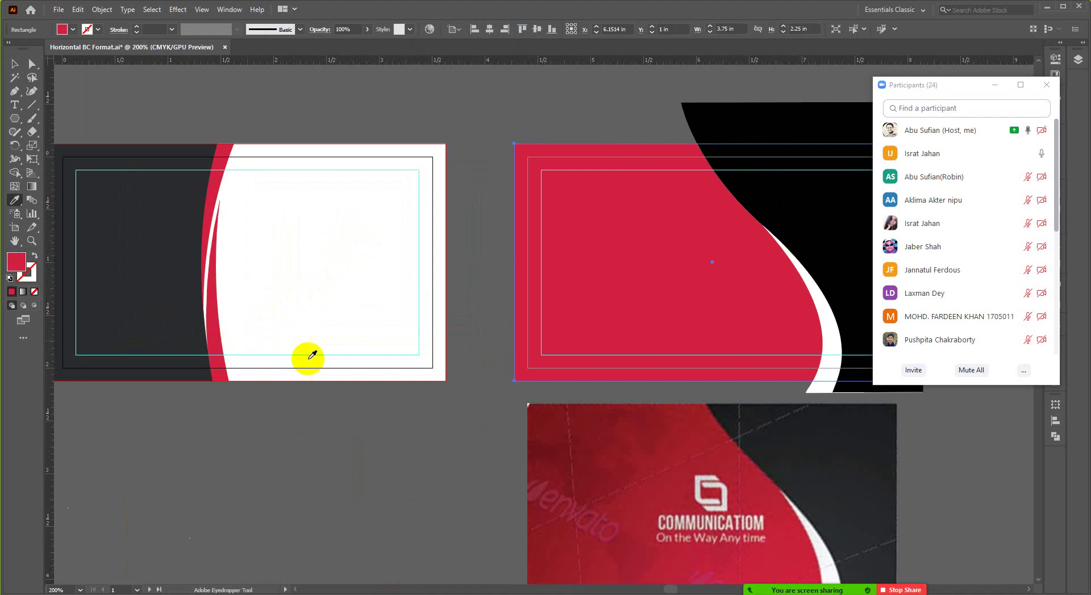
key(v)
click(432, 458)
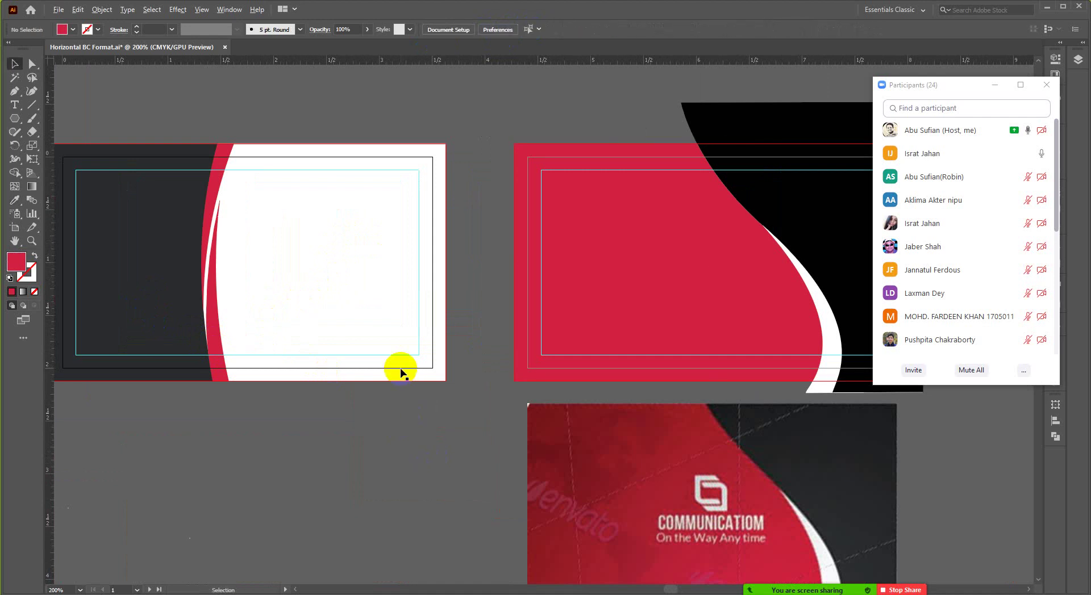
Select the white stripe and the black curved shape on the card's back side and group them.
scroll(401, 369, down, 2)
scroll(582, 371, up, 2)
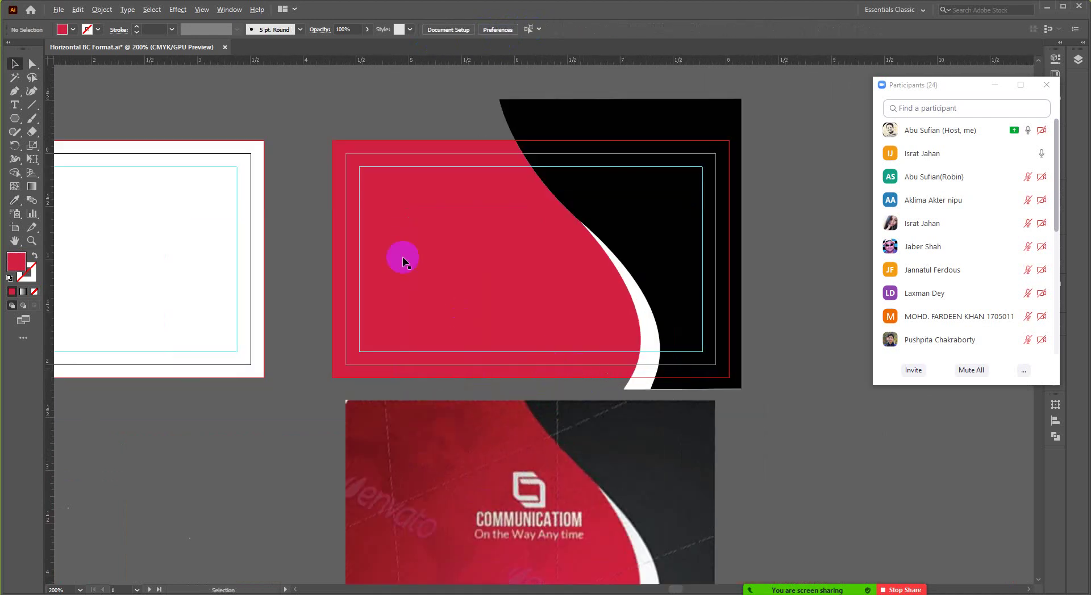
click(345, 208)
key(a)
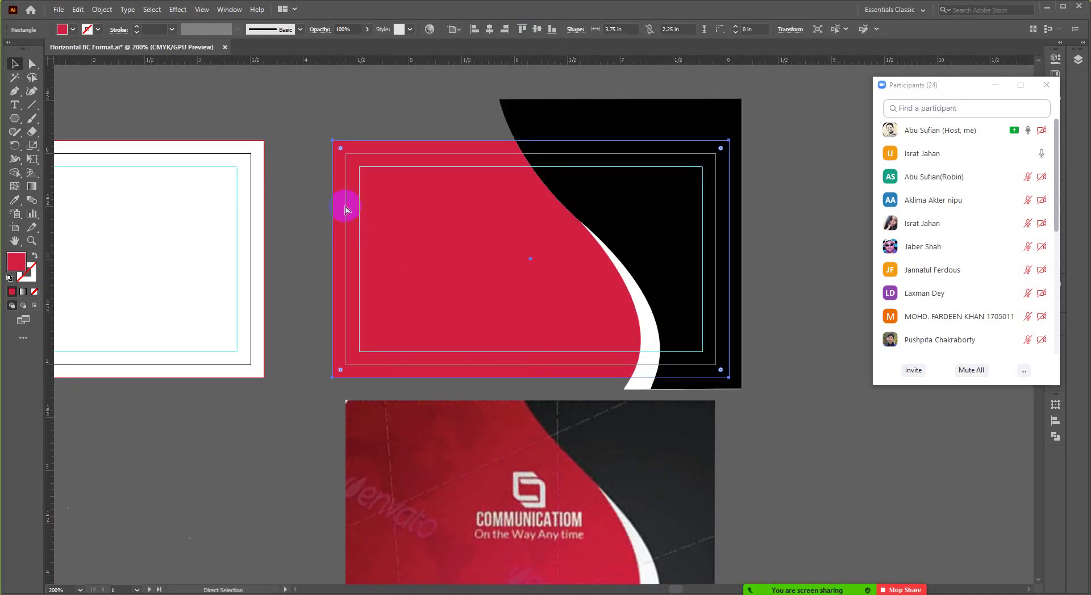
key(v)
click(636, 292)
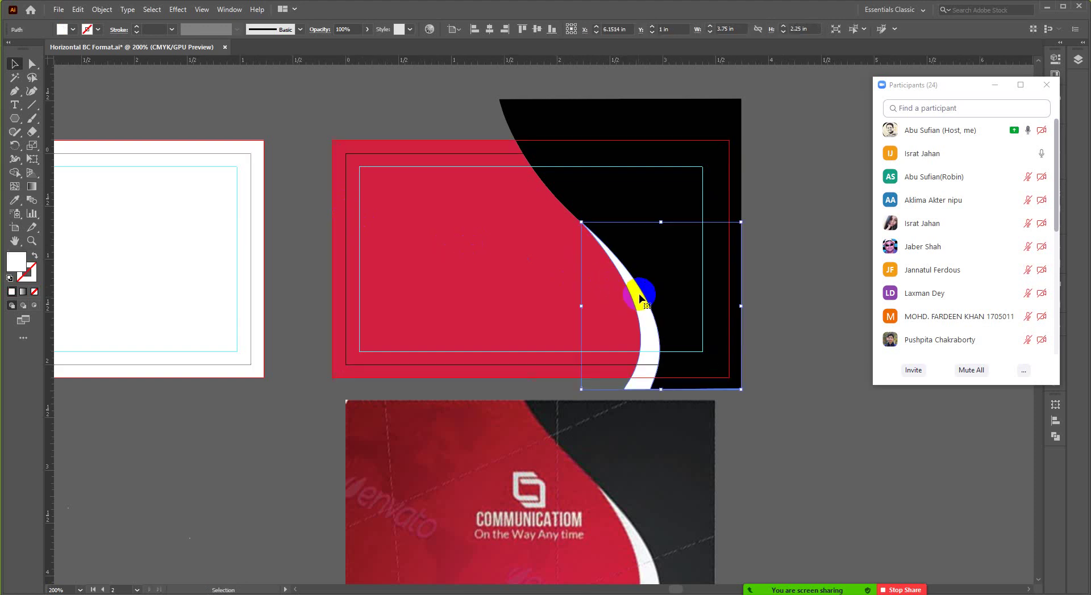
click(627, 199)
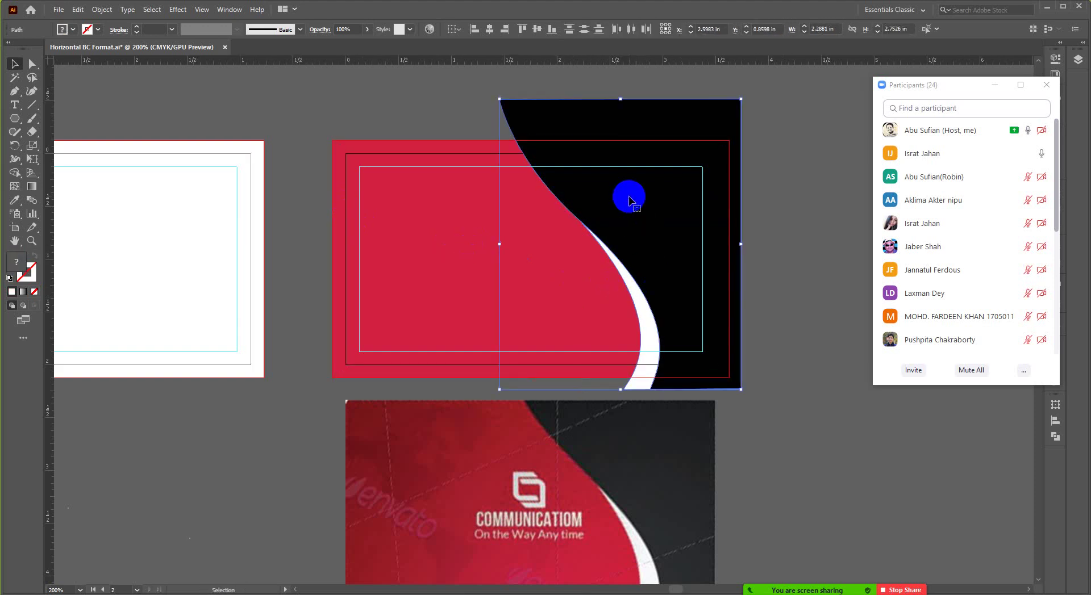
shift+click(537, 254)
right_click(536, 253)
click(584, 350)
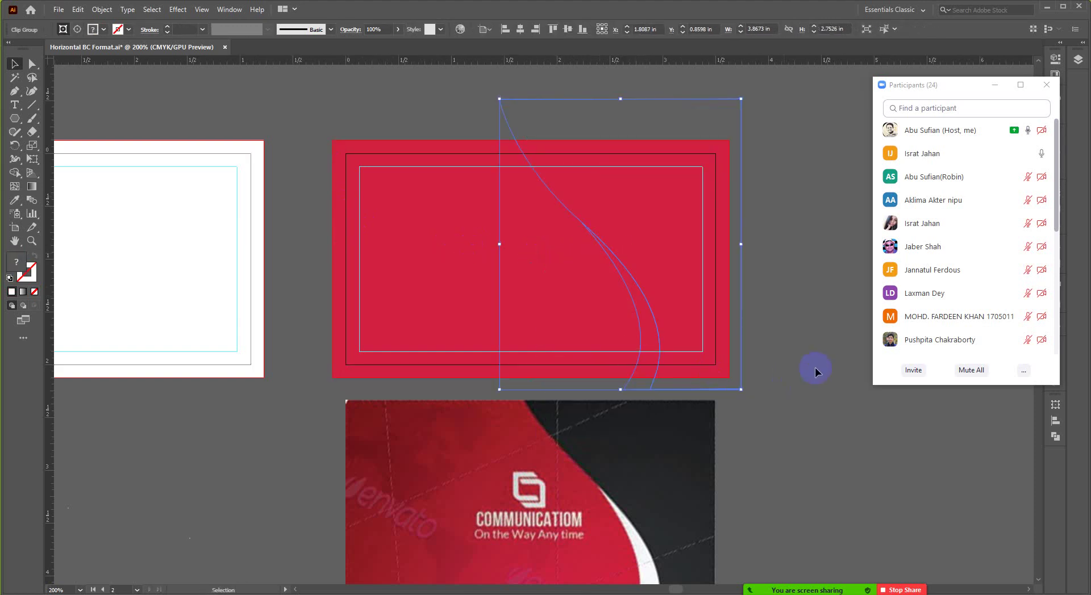
key(ctrl+z)
Place the red background rectangle above the grouped stripe and curved shape and clip the group to it with a clipping mask.
click(792, 342)
click(698, 266)
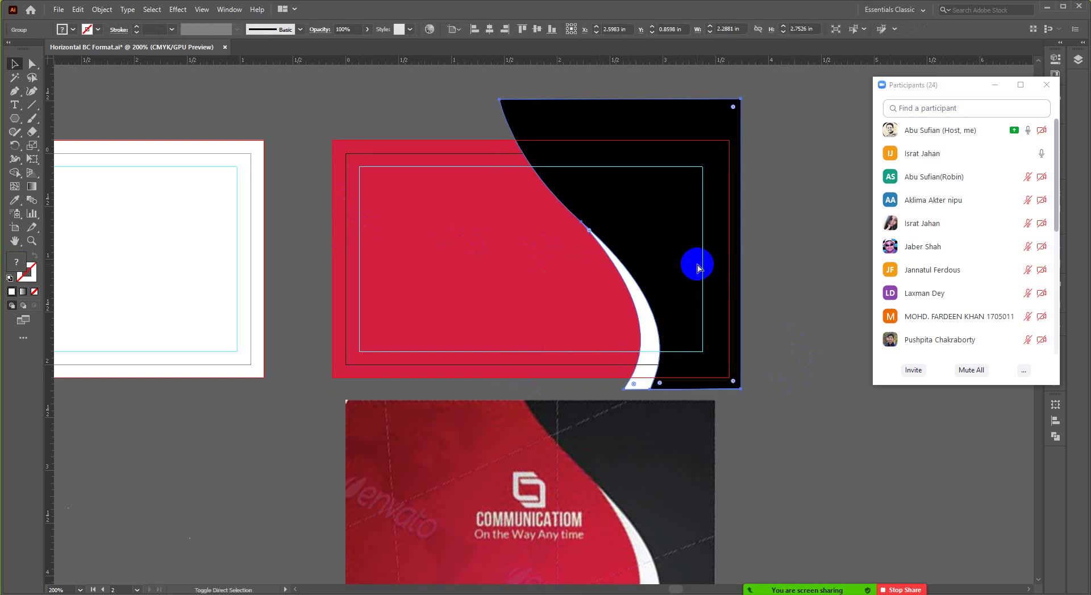
key(ctrl+[)
click(713, 261)
shift+click(454, 241)
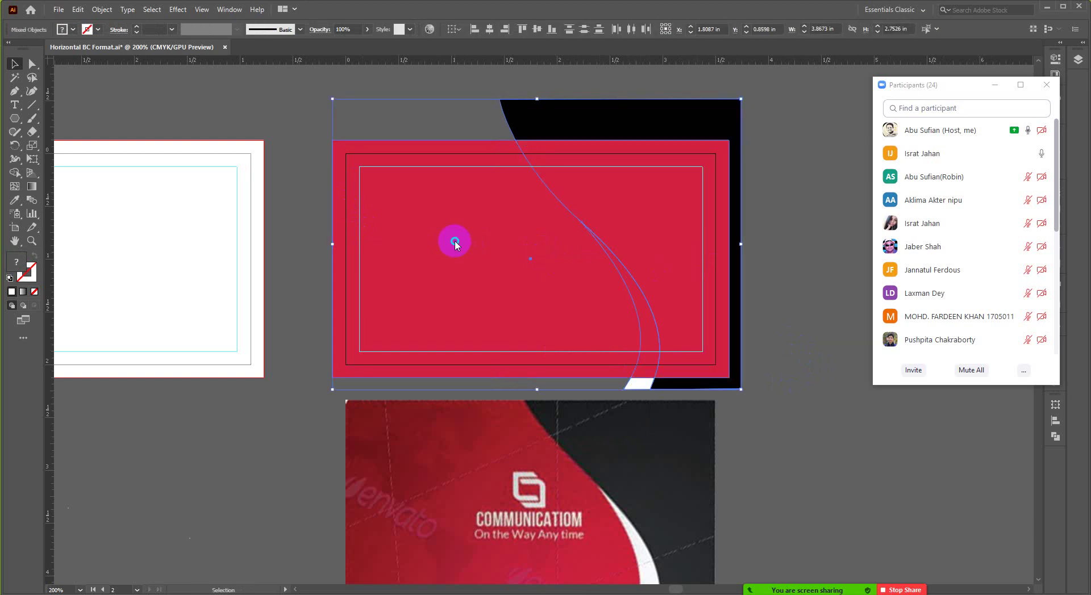
right_click(453, 242)
click(501, 336)
alt+scroll(502, 318, down, 1)
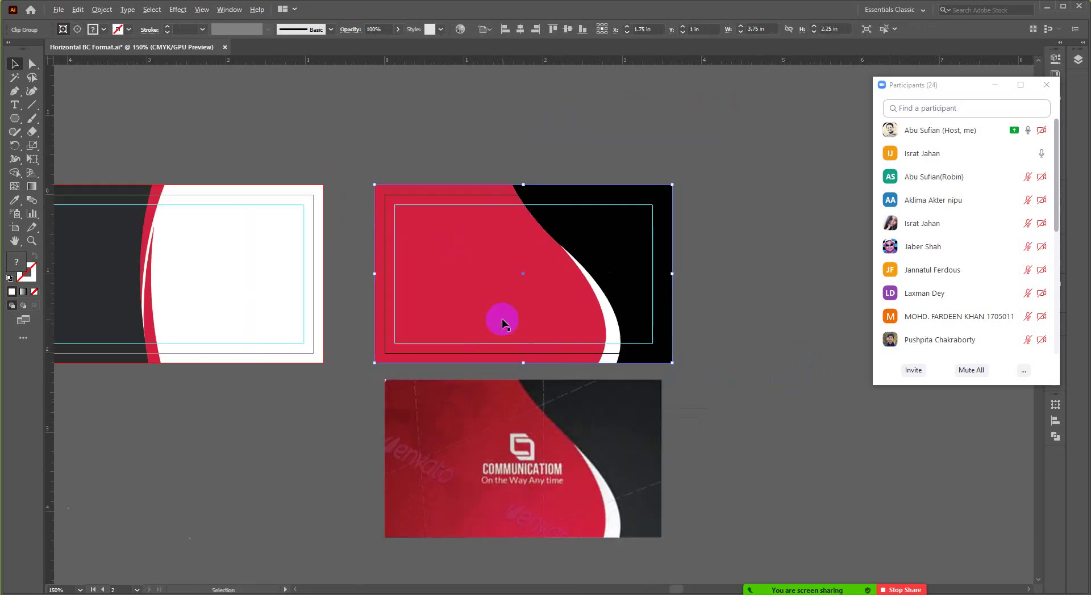
click(694, 370)
Centre the reference image vertically on the back side's artboard to compare the curves, keeping its opacity at 100%.
scroll(658, 363, down, 1)
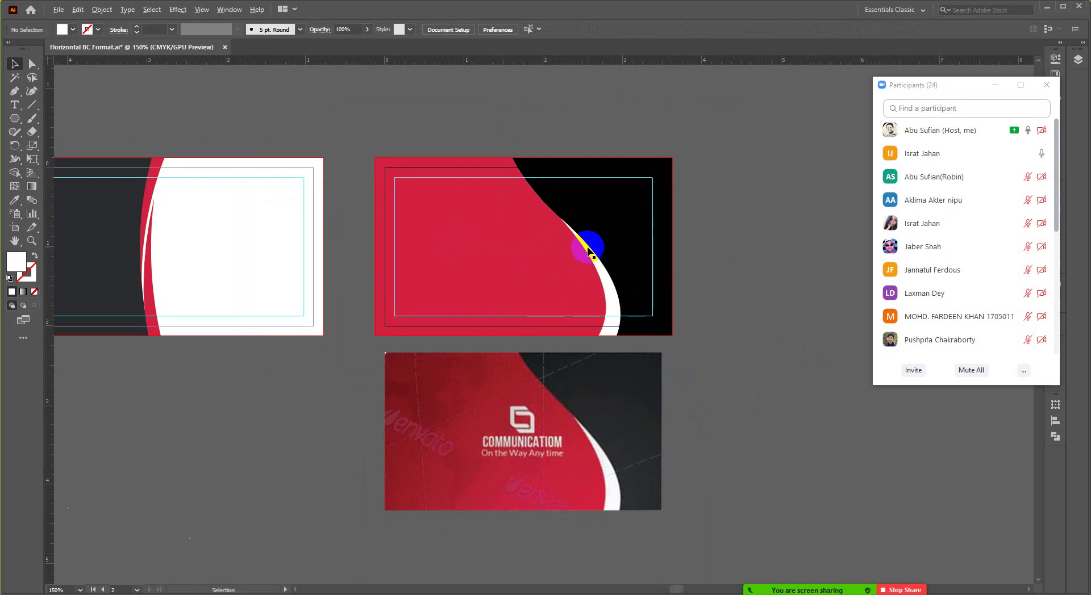
alt+scroll(591, 245, up, 3)
alt+scroll(604, 251, down, 2)
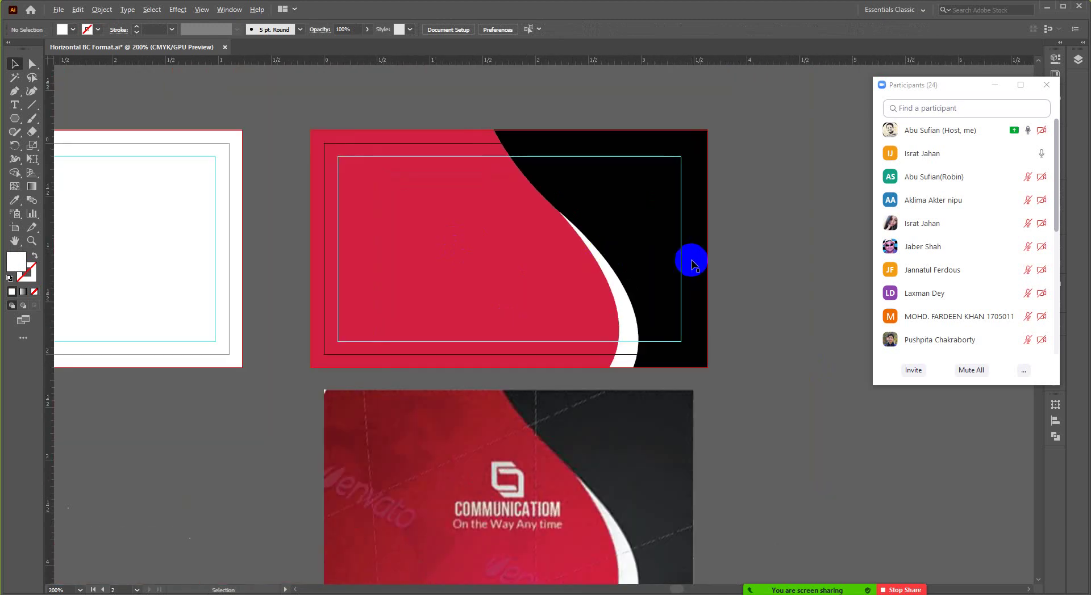
alt+scroll(690, 264, down, 2)
alt+scroll(686, 361, up, 1)
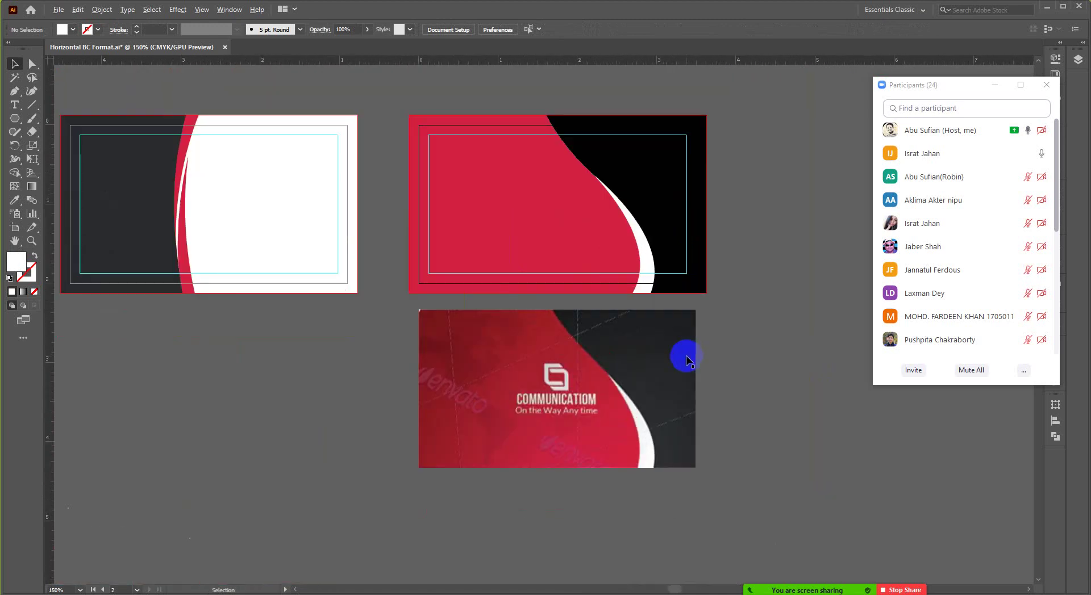
click(673, 401)
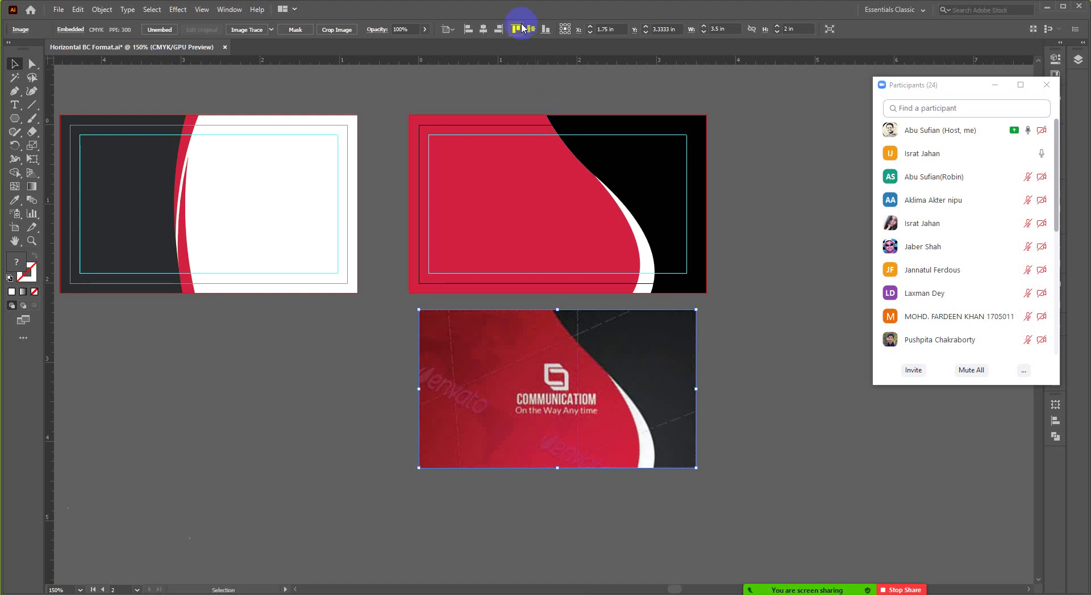
click(521, 34)
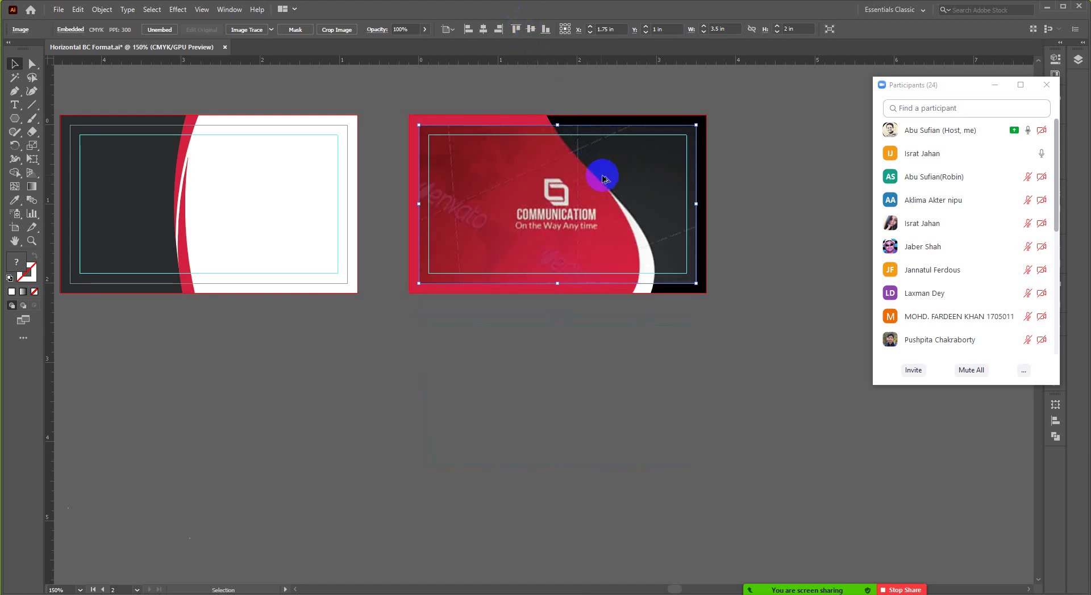
alt+scroll(601, 177, up, 1)
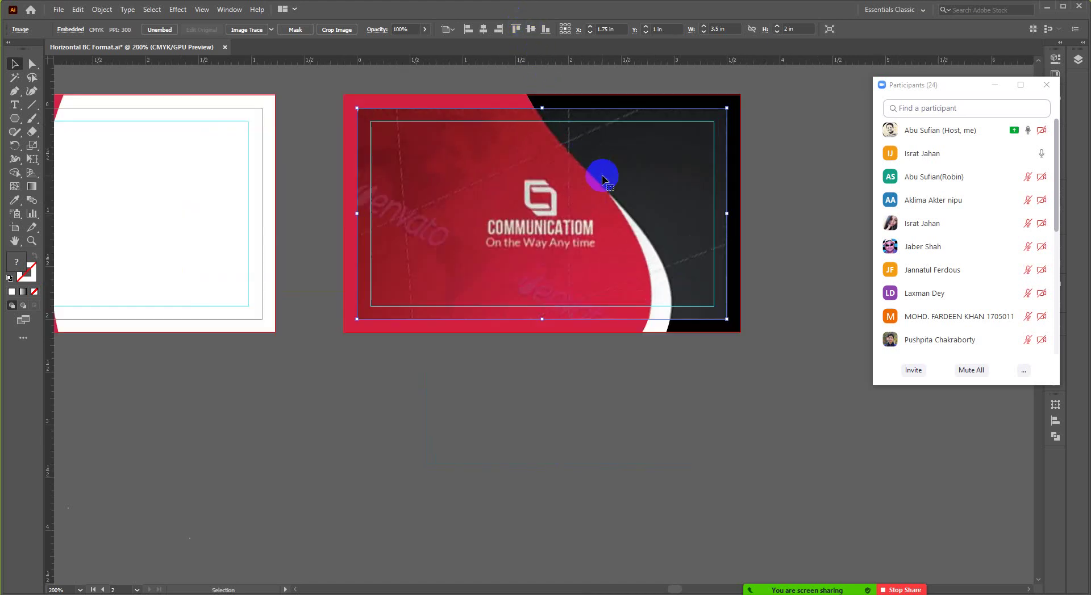
click(425, 33)
mouse_move(425, 50)
mouse_down()
mouse_move(403, 43)
mouse_move(430, 51)
mouse_up()
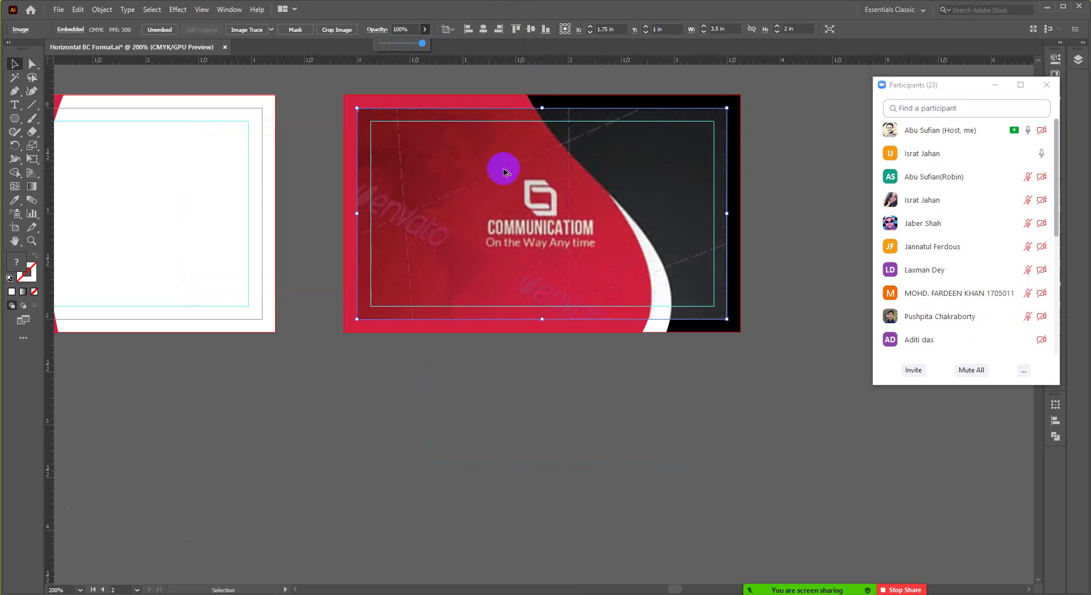
Move the reference image off the artboard to below the card's back side and compare the two designs.
scroll(487, 175, down, 1)
drag(552, 201, 559, 386)
scroll(603, 203, up, 2)
scroll(579, 190, down, 1)
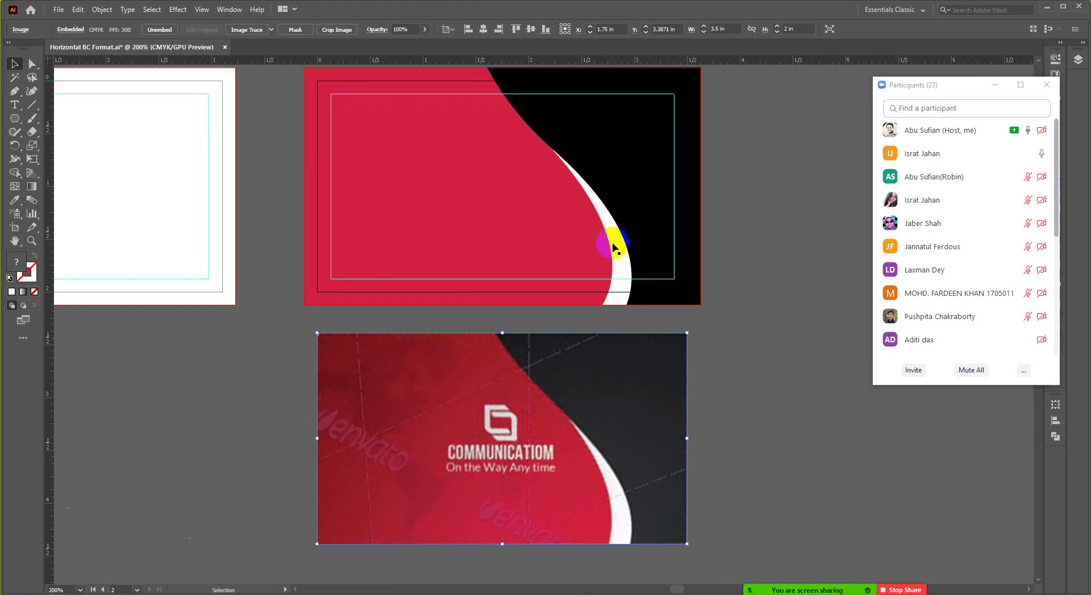
scroll(638, 251, up, 1)
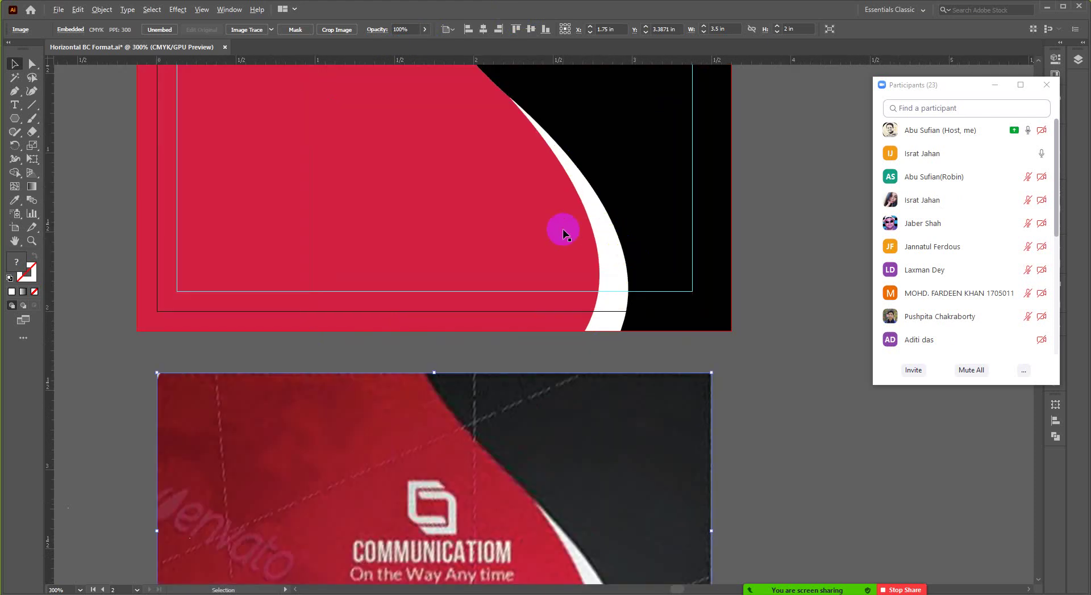
scroll(571, 211, down, 1)
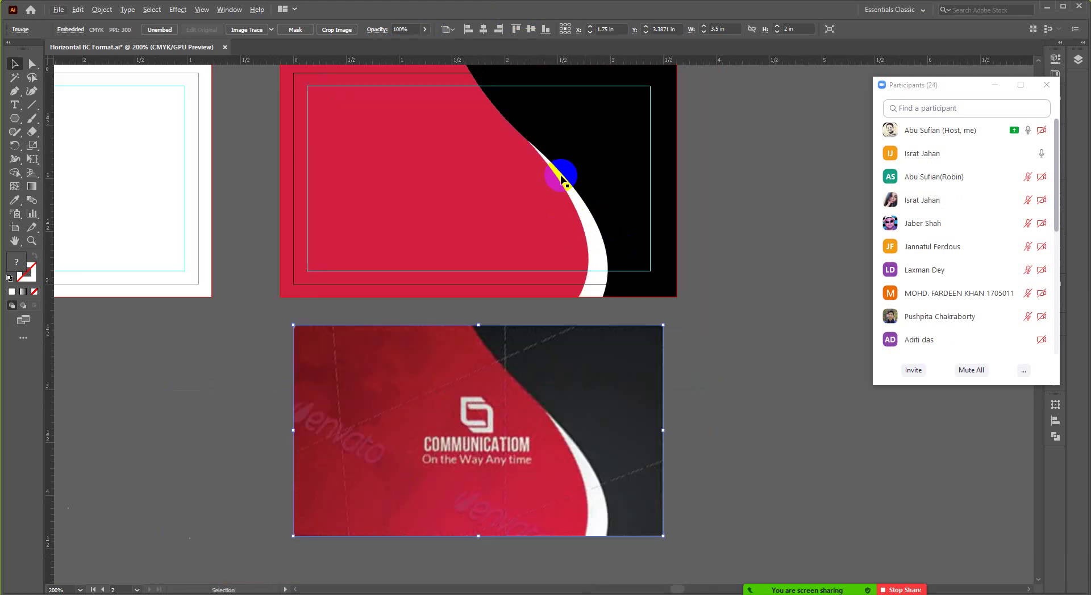
scroll(559, 180, down, 1)
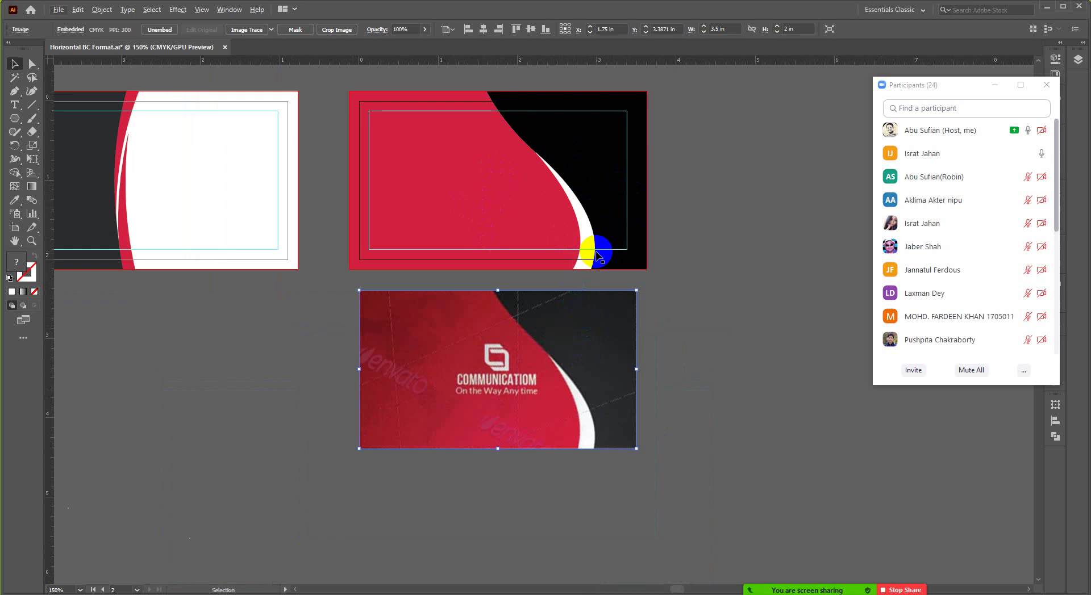
Undo the reference image moves and the clipping mask on the card's back side.
key(ctrl+z)
key(ctrl+z)
key(ctrl+z)
key(ctrl+z)
key(ctrl+z)
key(ctrl+z)
key(ctrl+z)
key(ctrl+z)
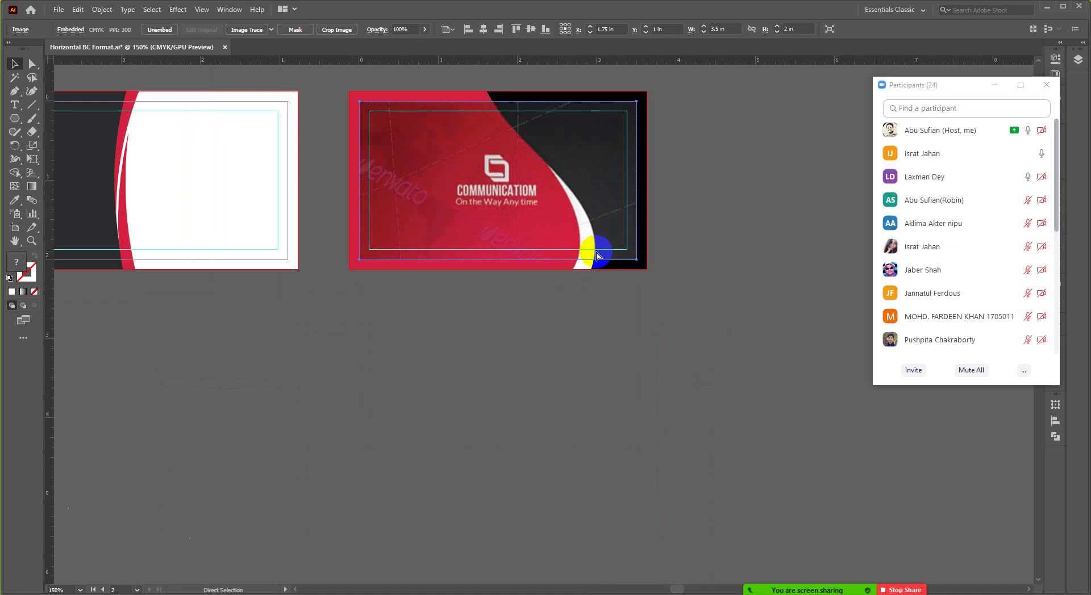
key(ctrl+z)
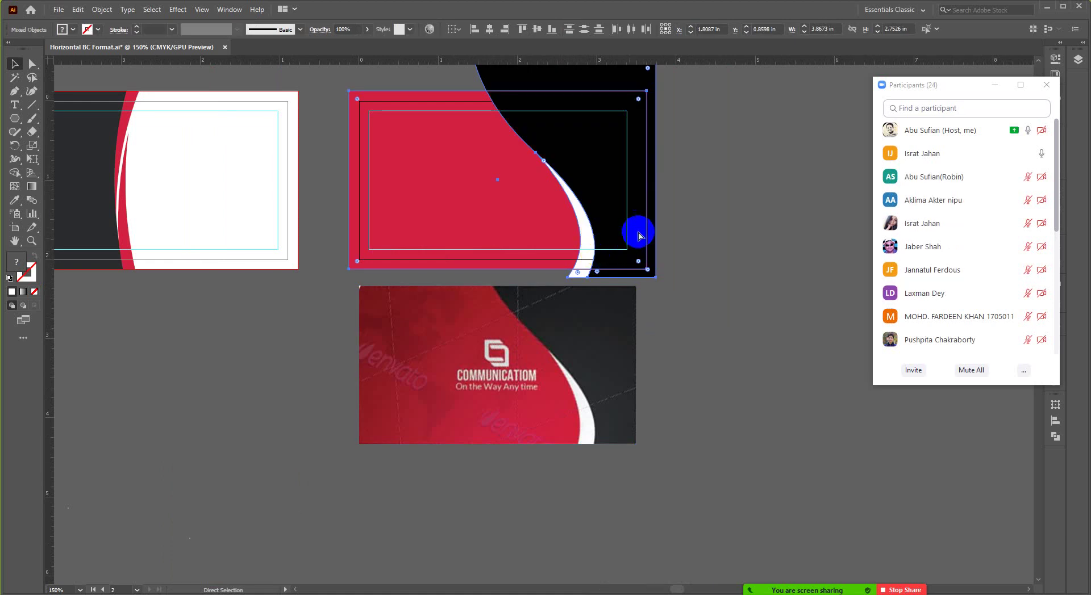
Undo the grouping, the stripe and background recolouring, and the background rectangle's alignment on the back side.
key(ctrl+z)
key(ctrl+z)
key(ctrl+z)
key(ctrl+z)
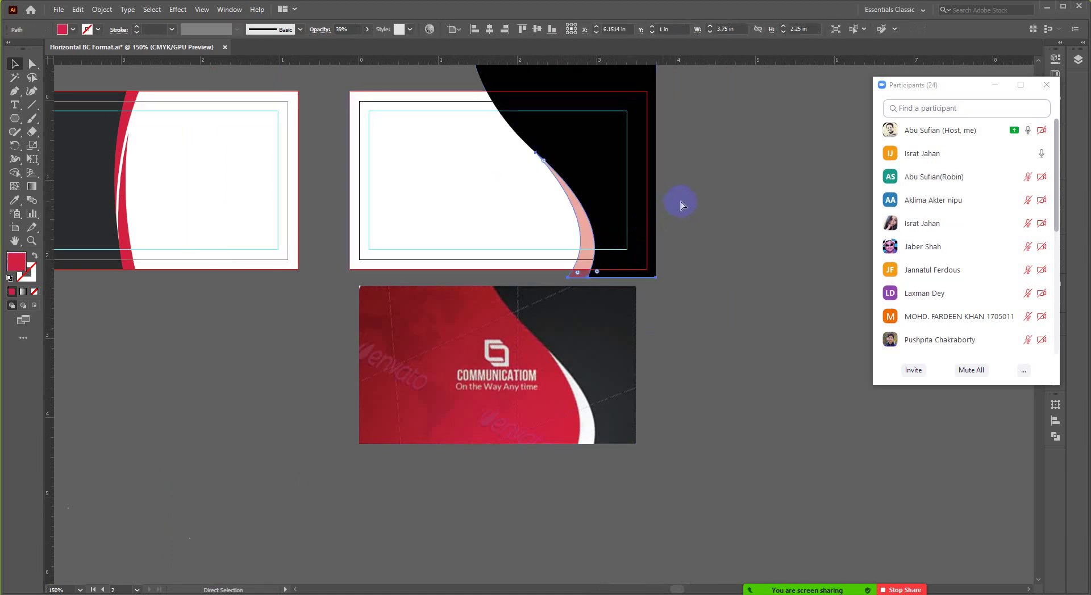
key(ctrl+z)
key(ctrl+z)
key(ctrl+z)
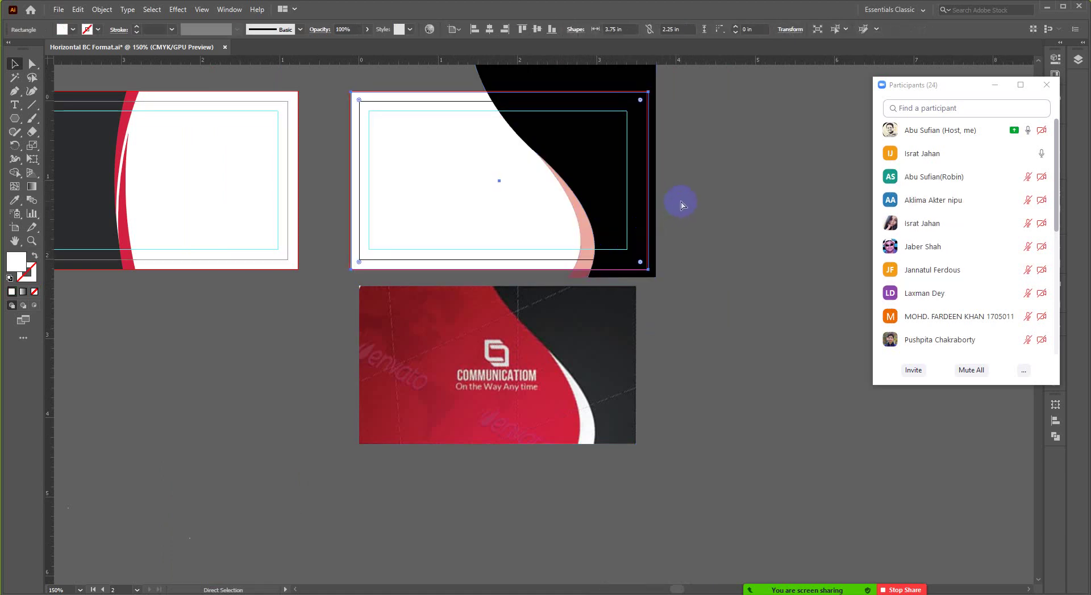
Undo further back to the two whole overlapping curved shapes, semi-transparent green above red, over the reference image.
key(ctrl+shift+z)
key(ctrl+shift+z)
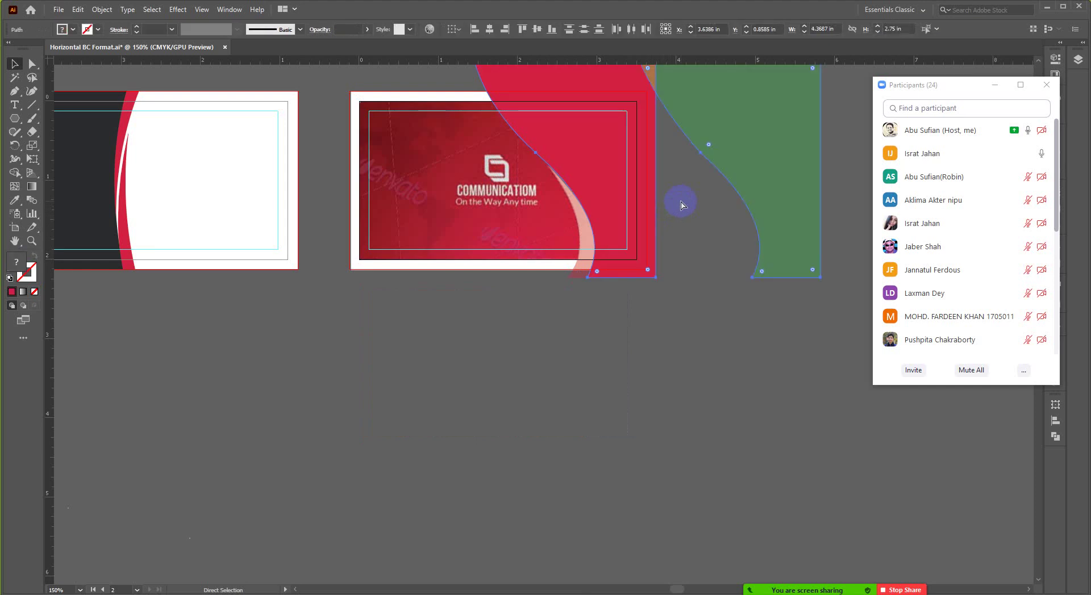
key(ctrl+shift+z)
key(ctrl+shift+z)
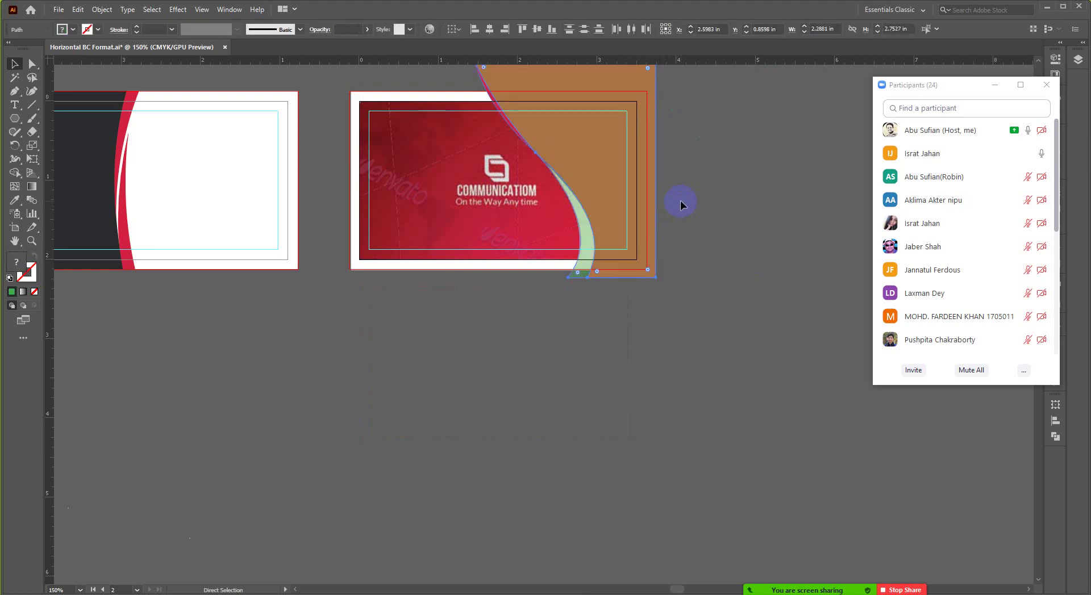
scroll(680, 202, up, 2)
click(704, 229)
key(ctrl+shift+z)
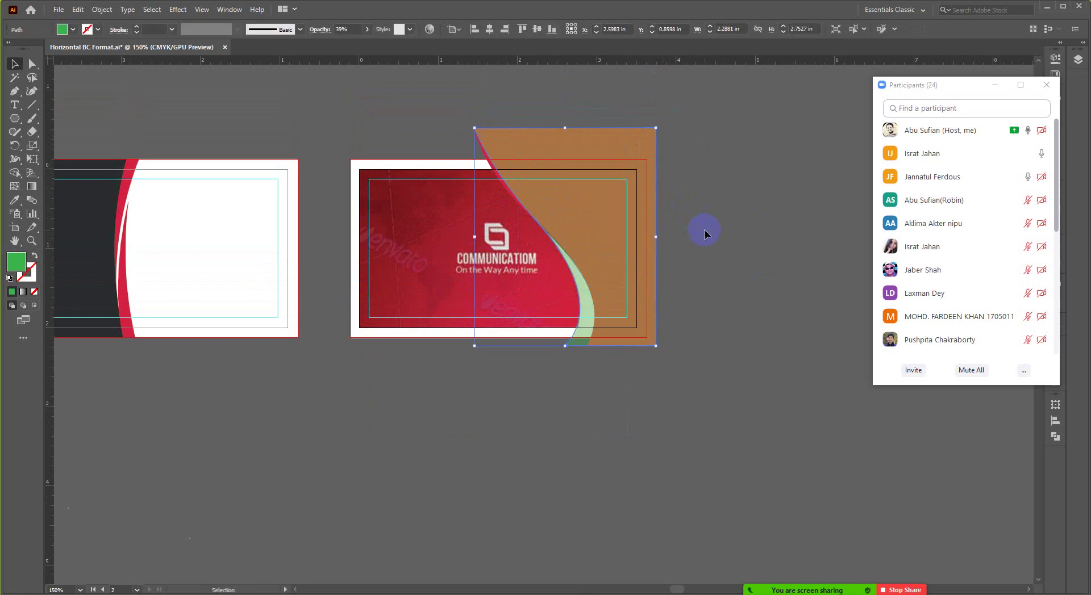
click(702, 234)
Examine how the edges of the overlapping green and red curved shapes follow the reference card's curves.
scroll(703, 230, up, 1)
scroll(544, 253, up, 2)
scroll(544, 252, down, 2)
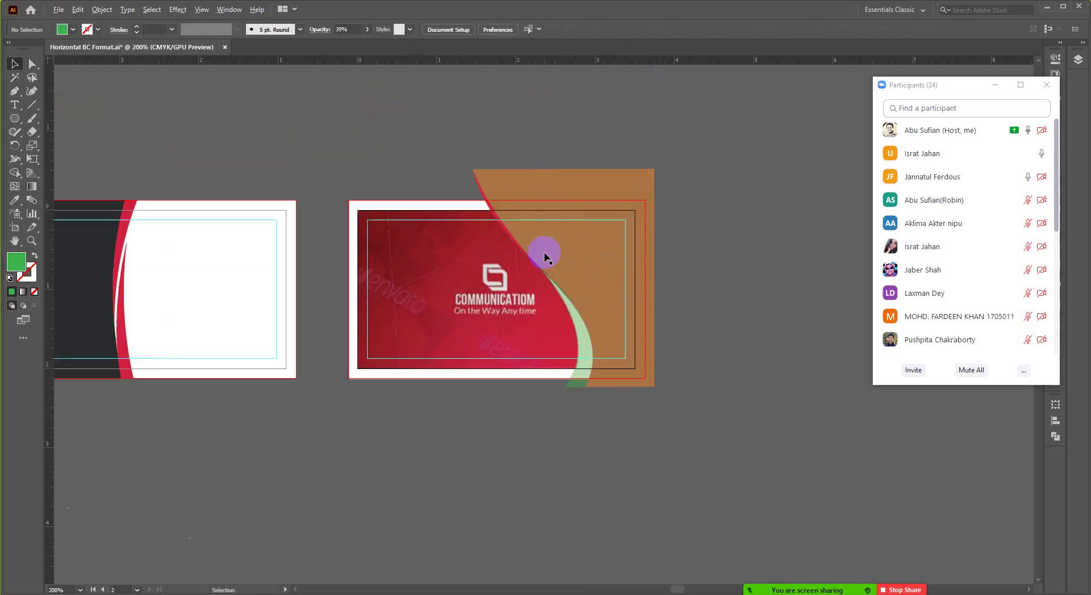
scroll(563, 273, up, 1)
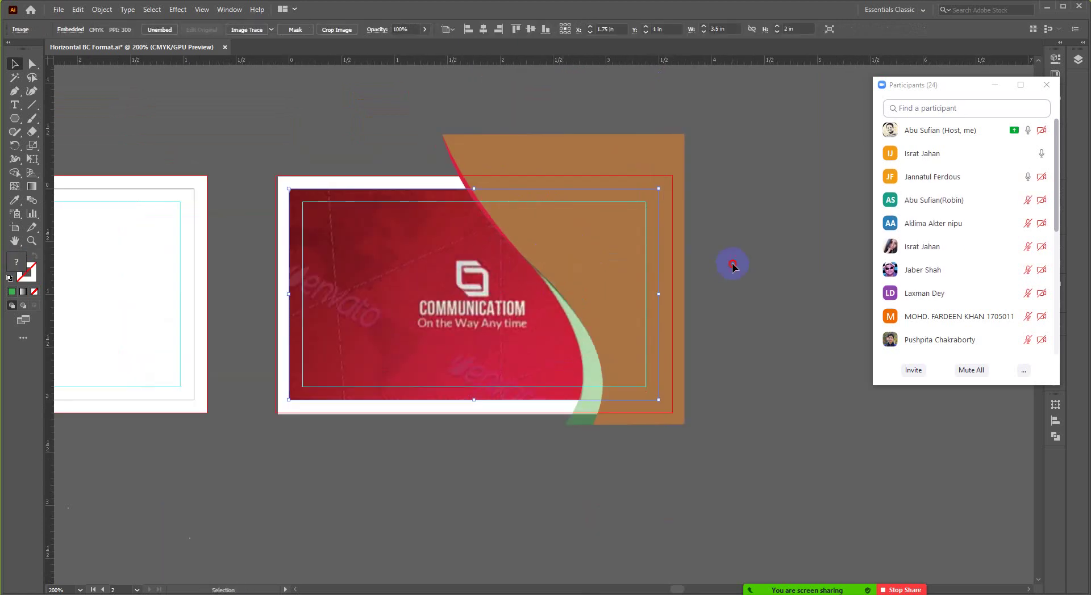
right_click(746, 250)
click(724, 198)
scroll(558, 314, up, 2)
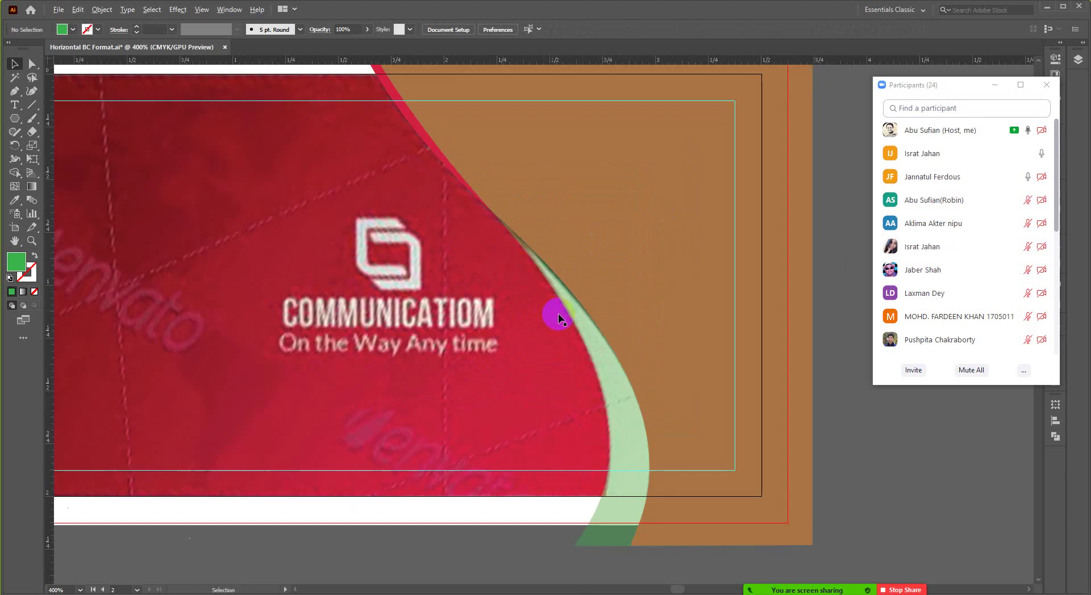
click(585, 330)
scroll(409, 231, up, 2)
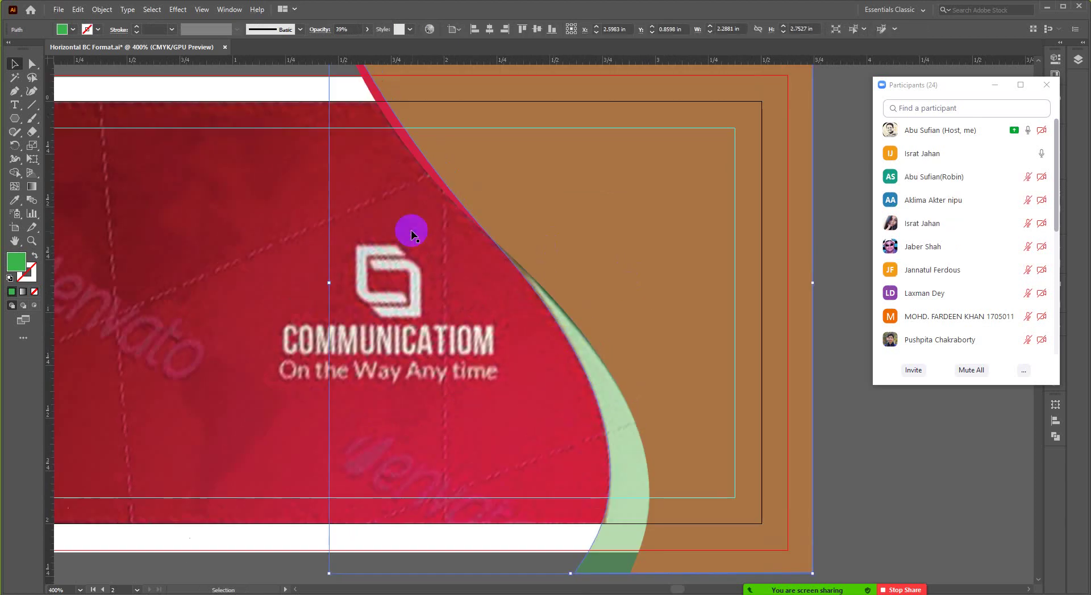
click(423, 197)
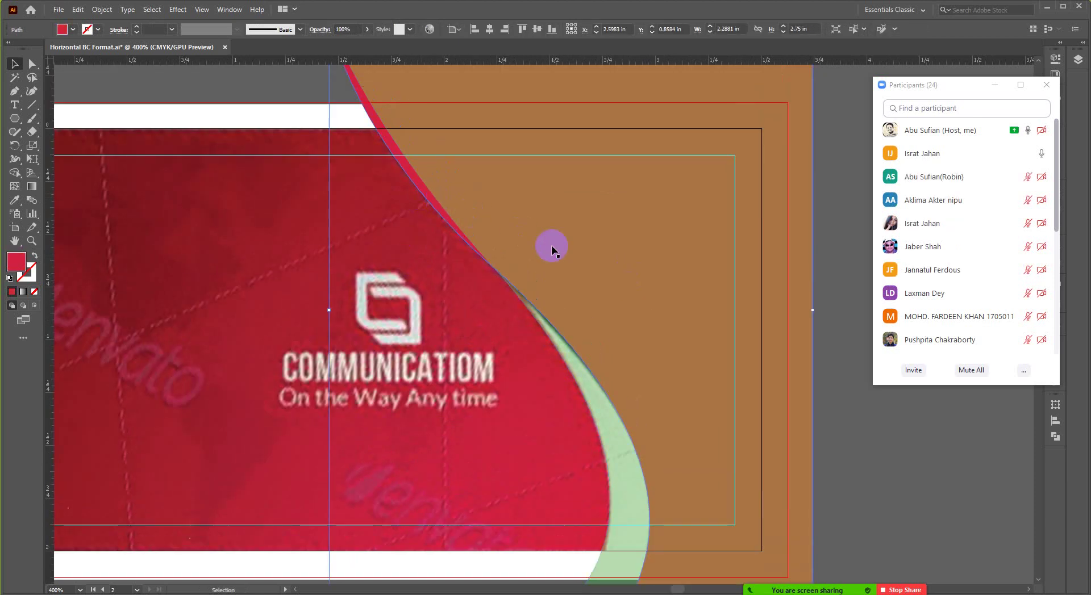
scroll(591, 270, down, 1)
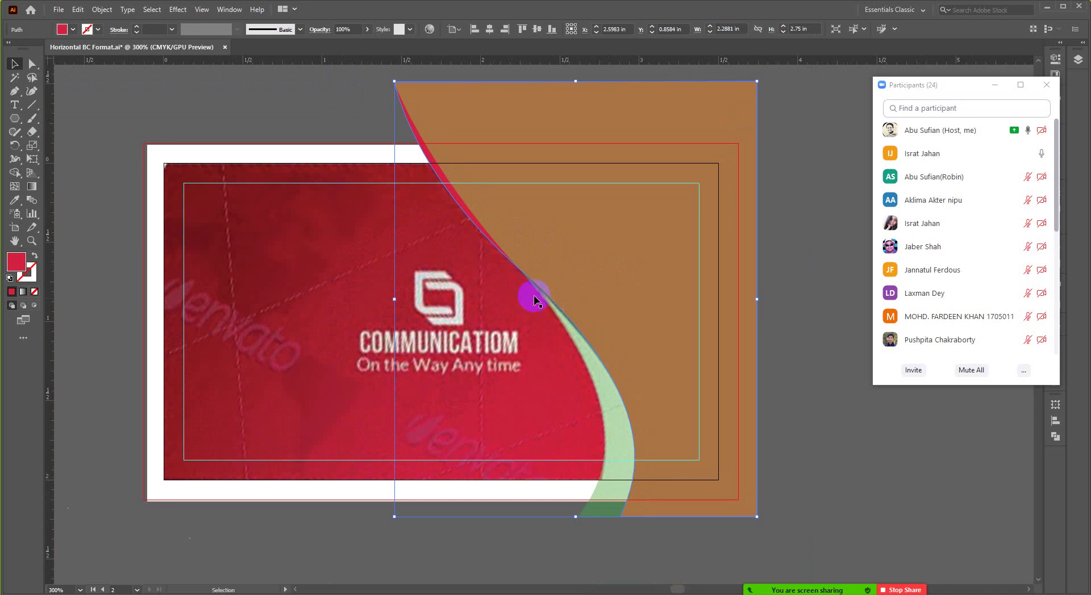
scroll(508, 276, up, 1)
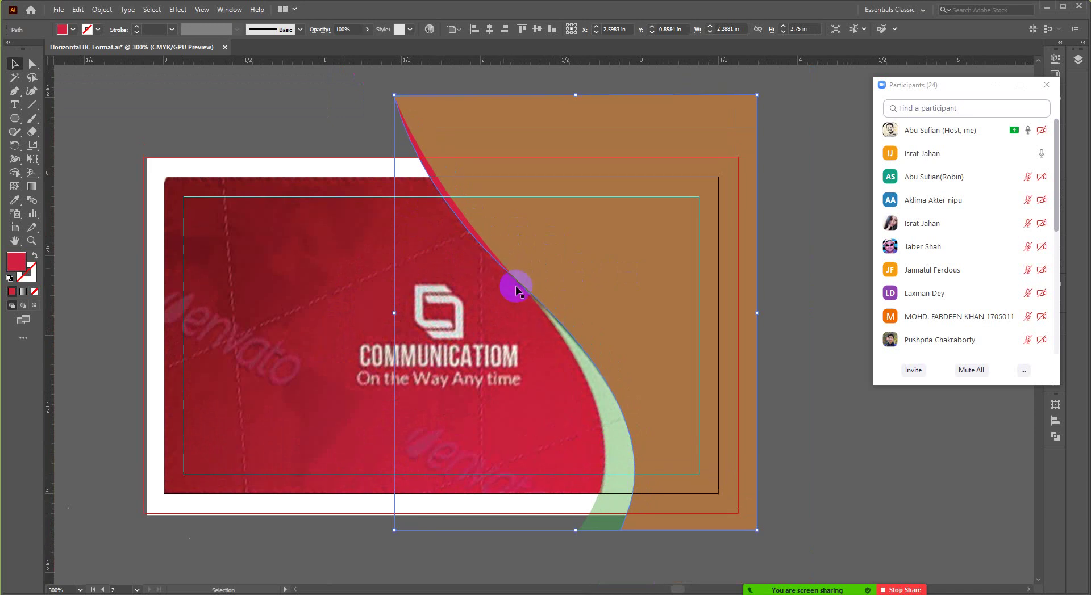
click(602, 392)
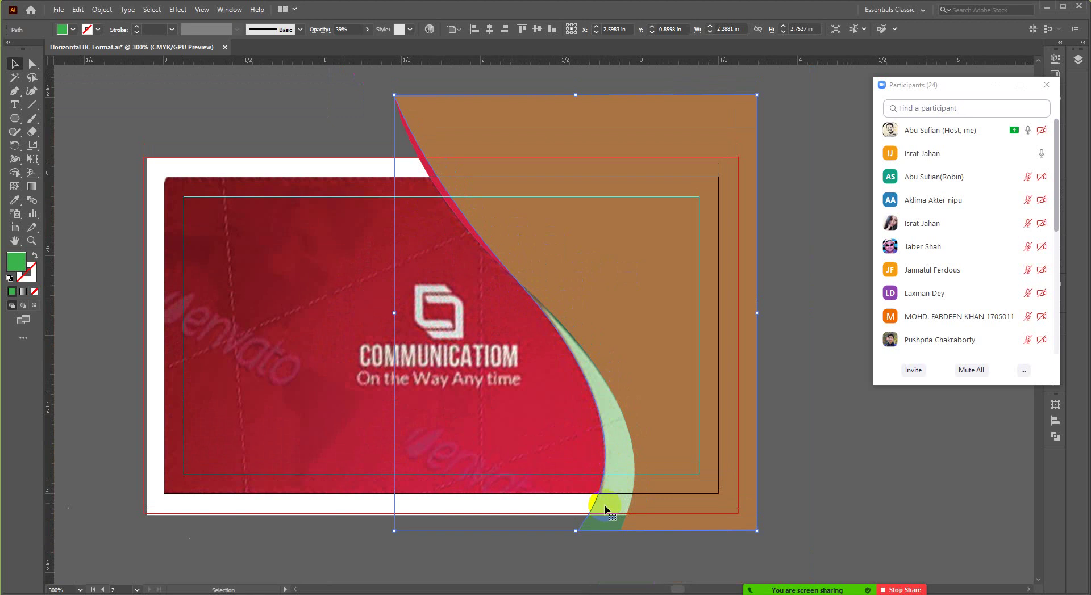
click(442, 193)
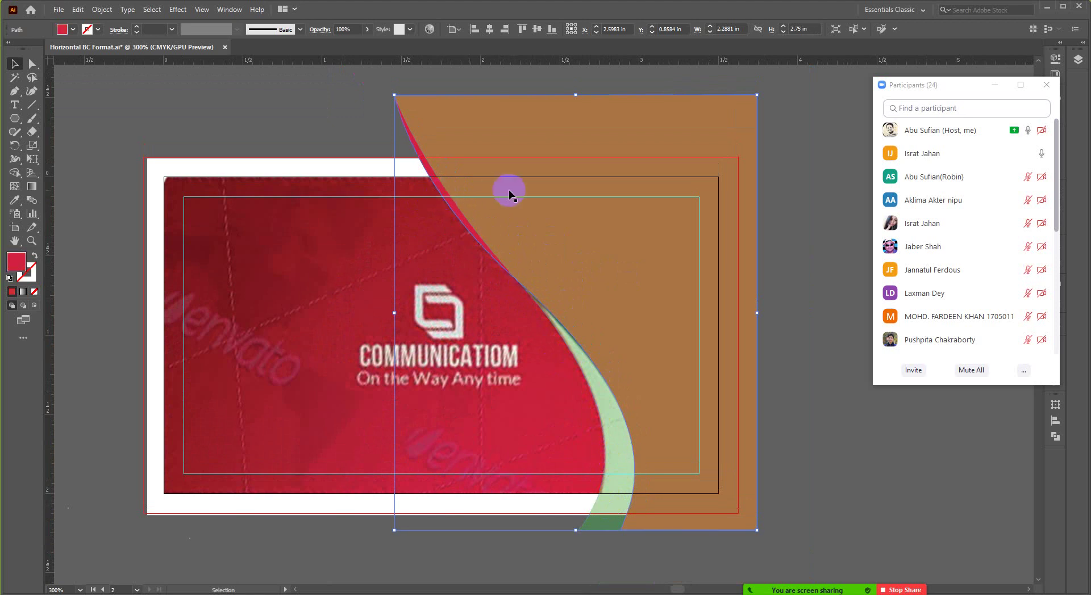
Change the semi-transparent green curved shape's fill to white.
click(509, 190)
click(73, 30)
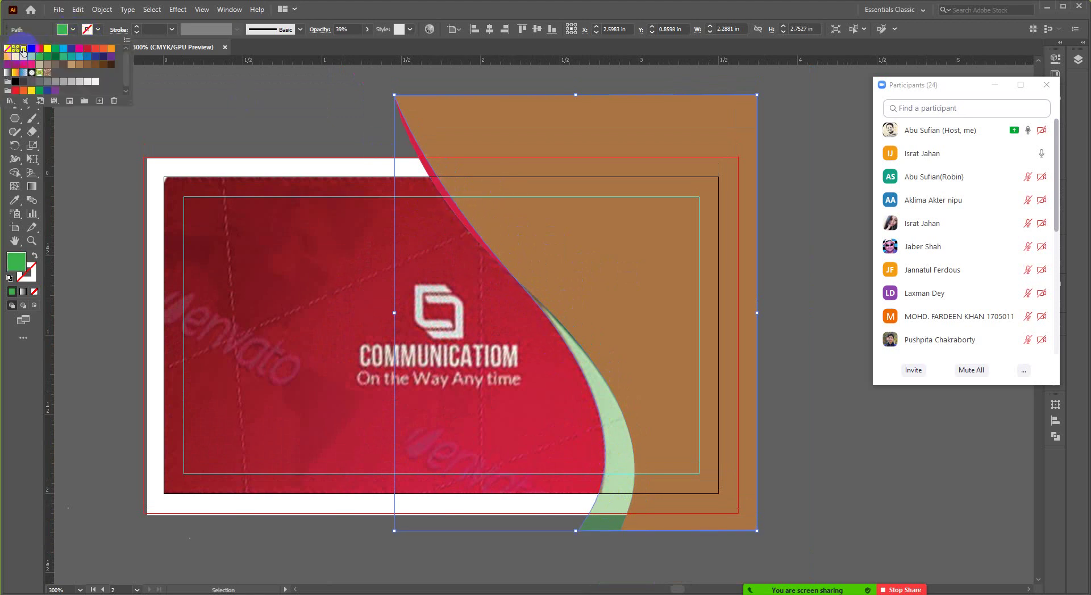
click(23, 50)
click(171, 104)
click(174, 104)
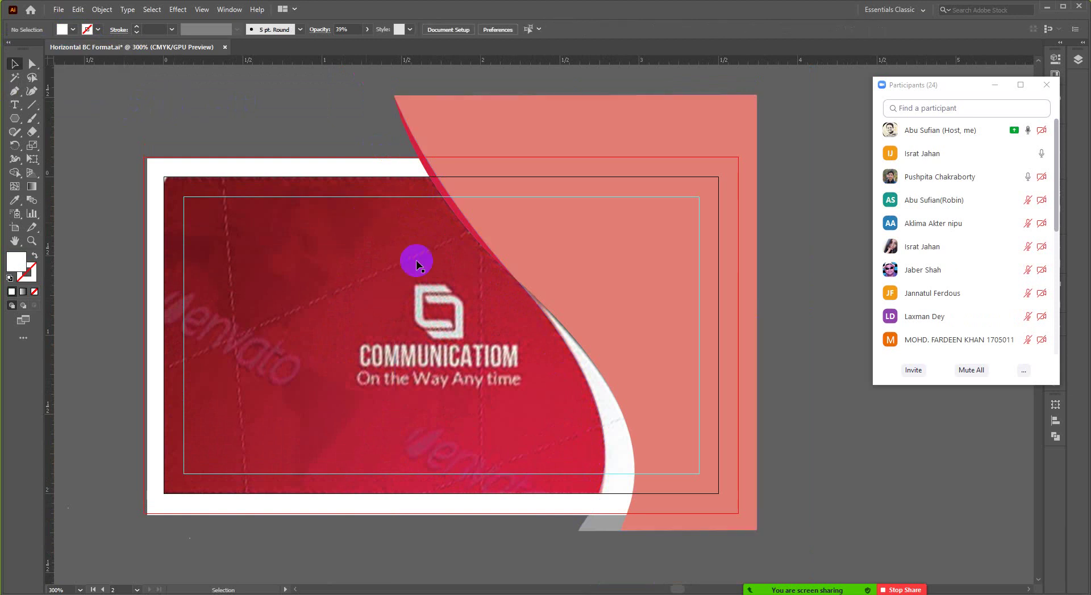
Try moving both overlapping curved shapes off the reference card into the empty space beside it, and undo the move.
scroll(571, 337, down, 2)
scroll(619, 335, up, 1)
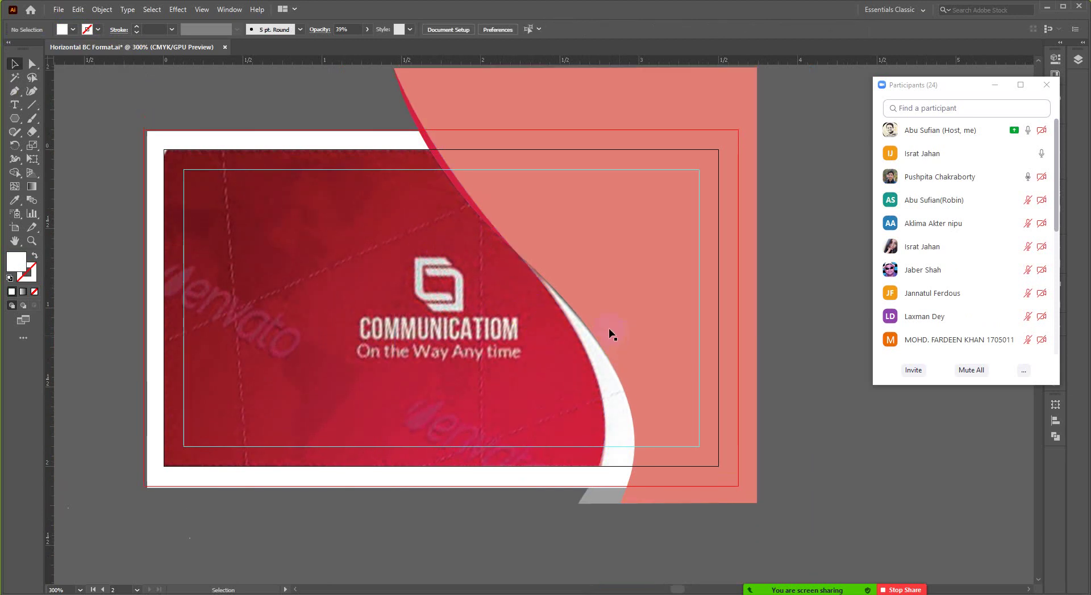
scroll(583, 320, down, 1)
click(600, 389)
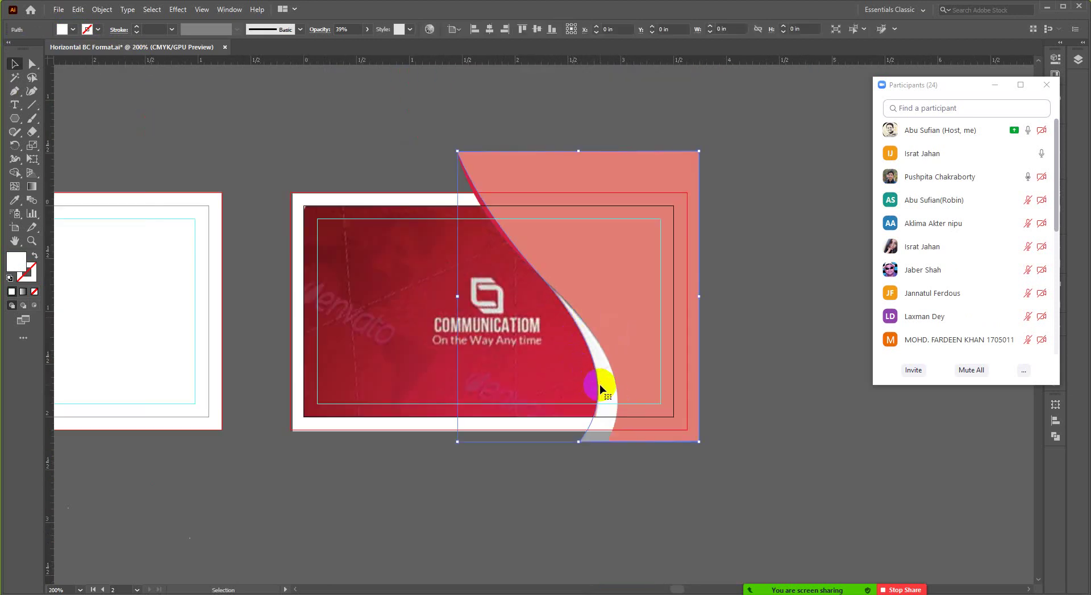
click(611, 311)
click(611, 307)
shift+click(479, 201)
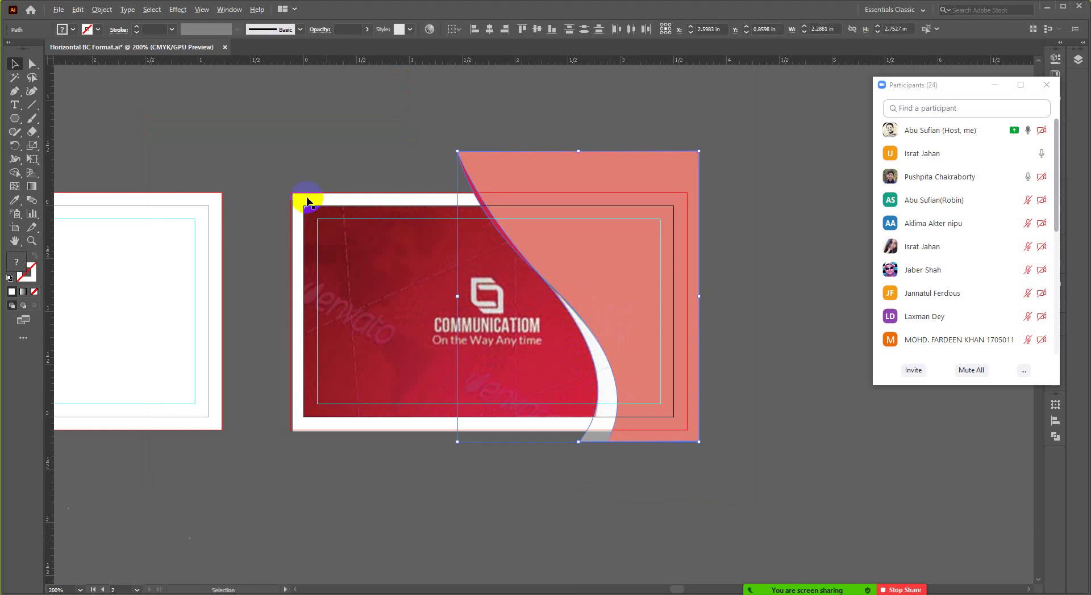
scroll(301, 197, down, 1)
scroll(680, 267, up, 1)
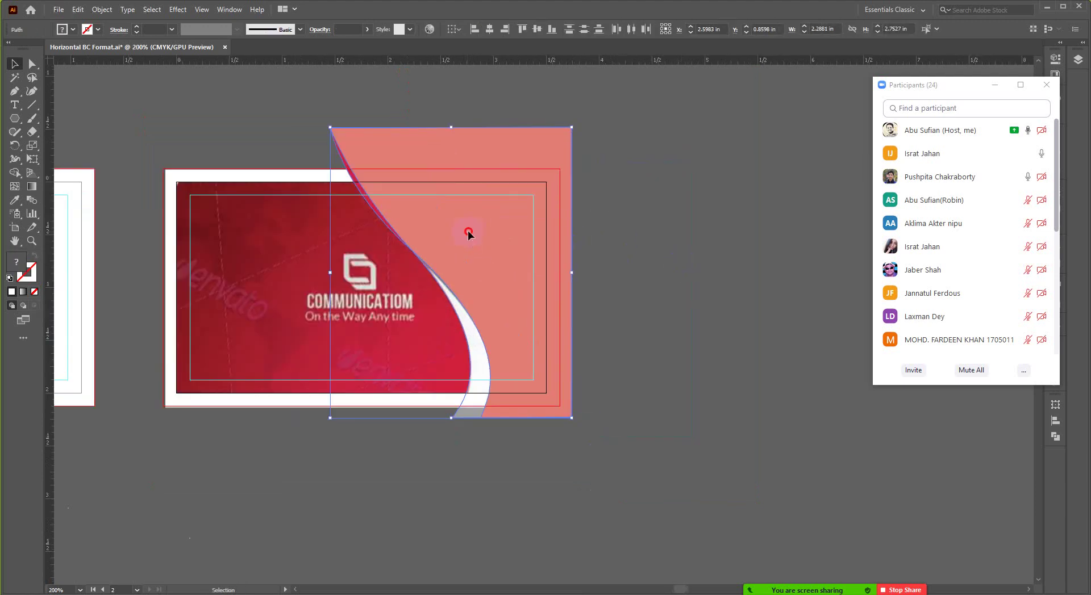
drag(468, 232, 727, 259)
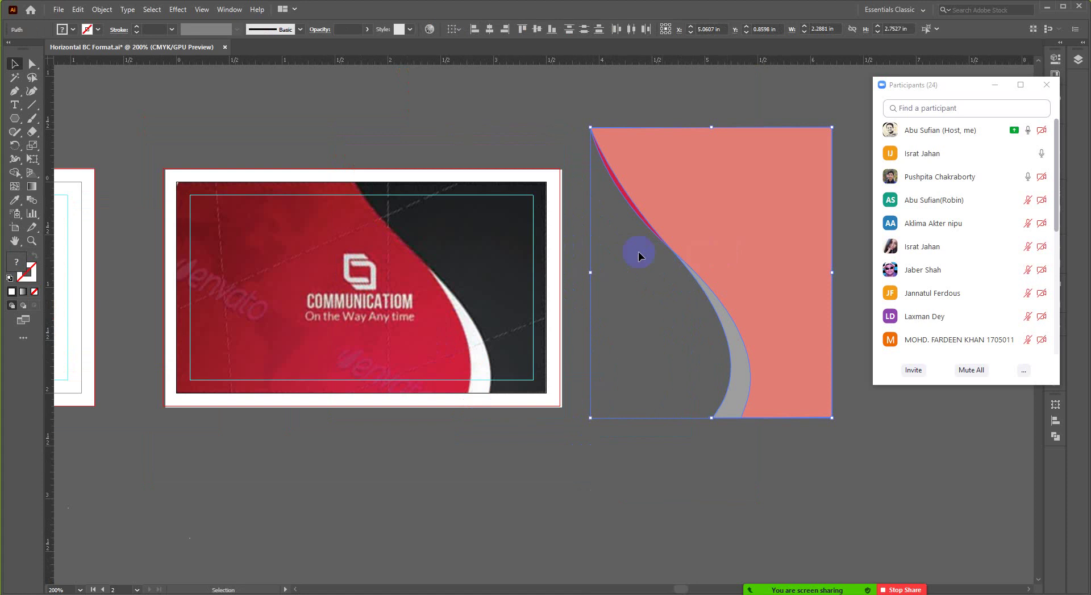
click(522, 118)
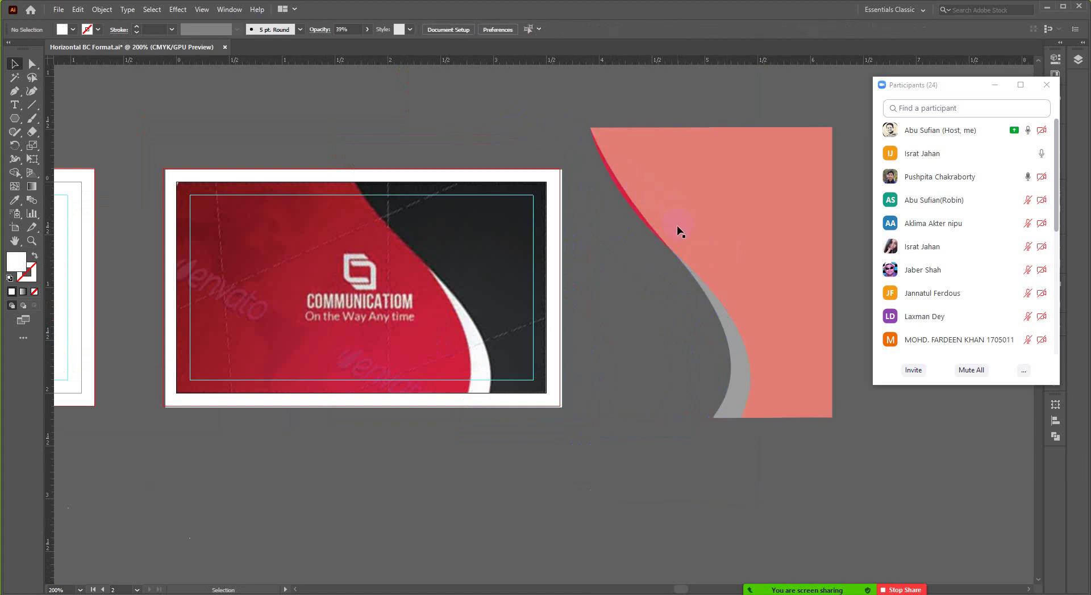
key(ctrl+z)
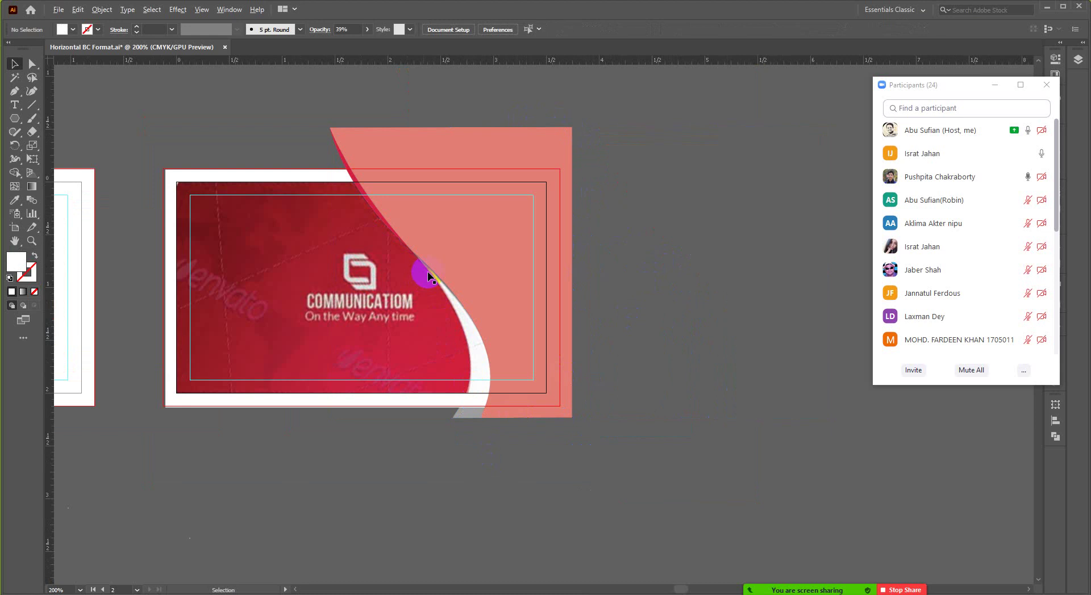
Try shifting the white curved shape's middle anchor point down along the reference curve, and undo the shift.
scroll(427, 272, up, 2)
click(492, 351)
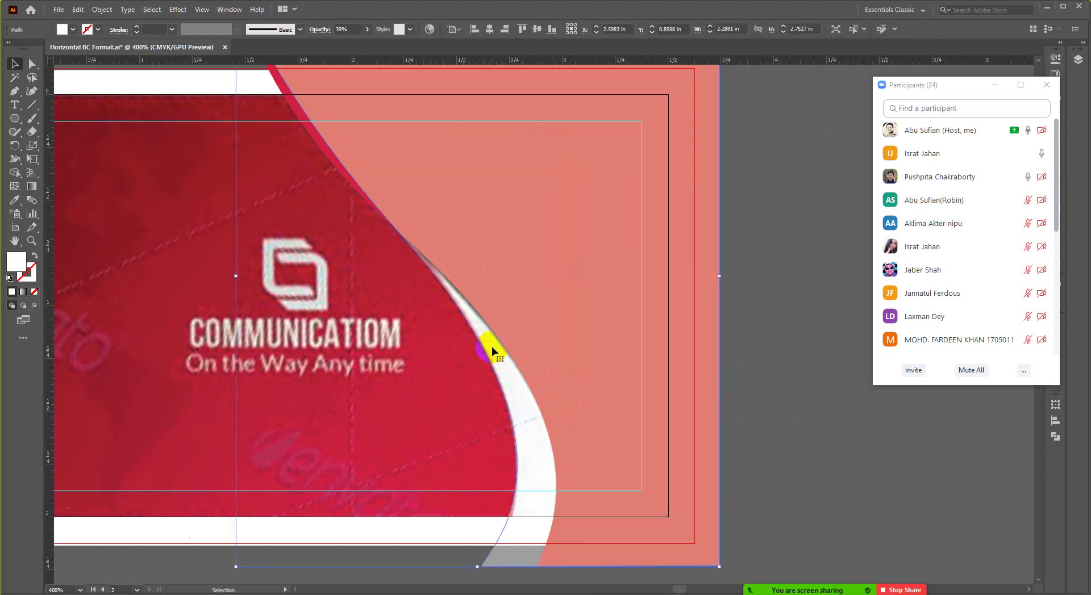
scroll(443, 298, up, 1)
scroll(482, 291, down, 1)
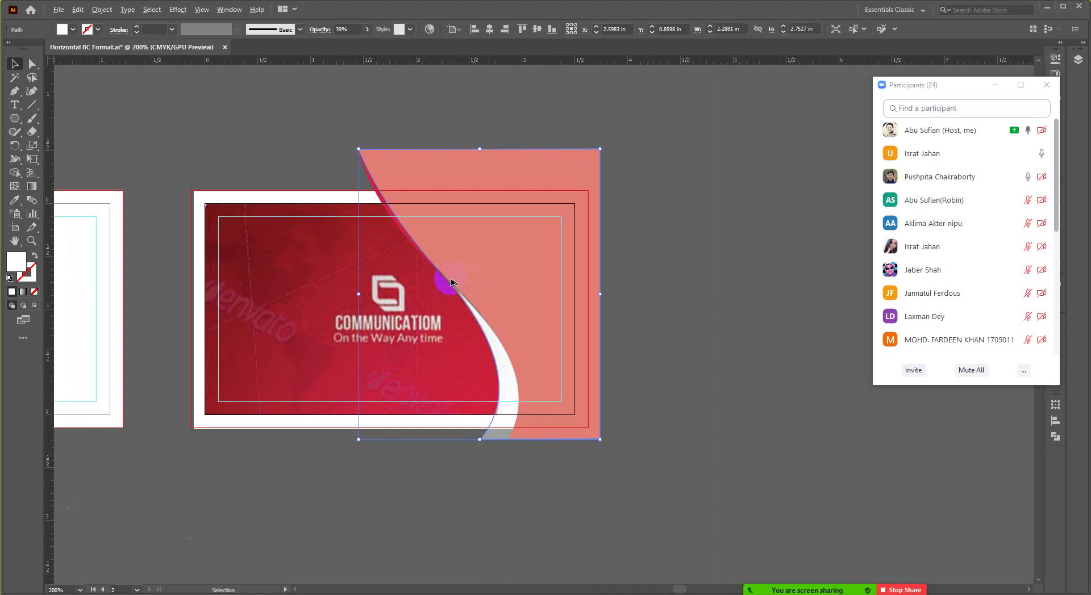
scroll(455, 280, up, 3)
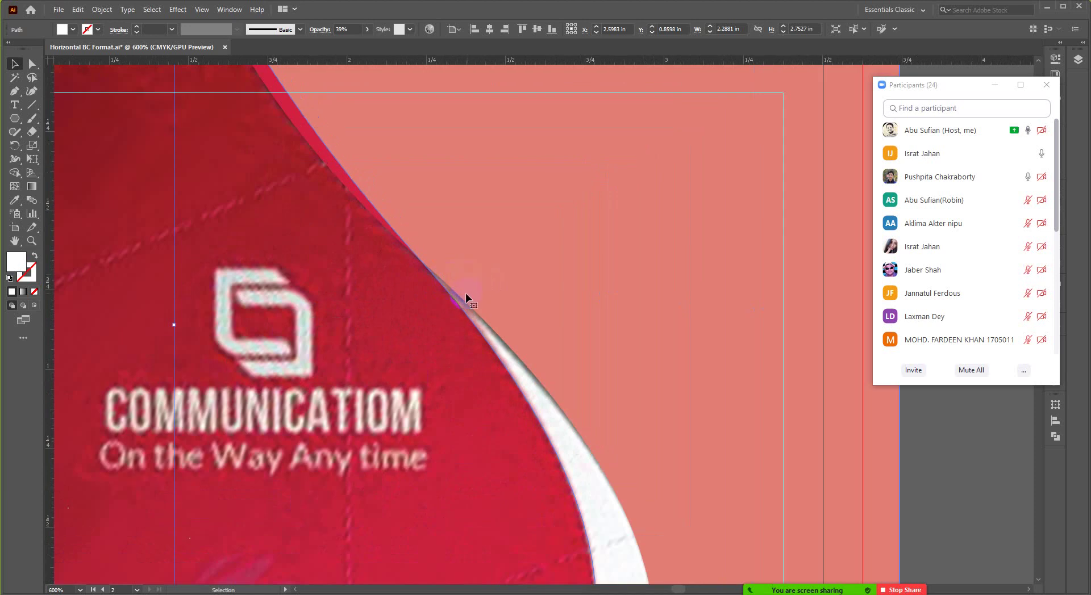
key(a)
click(455, 304)
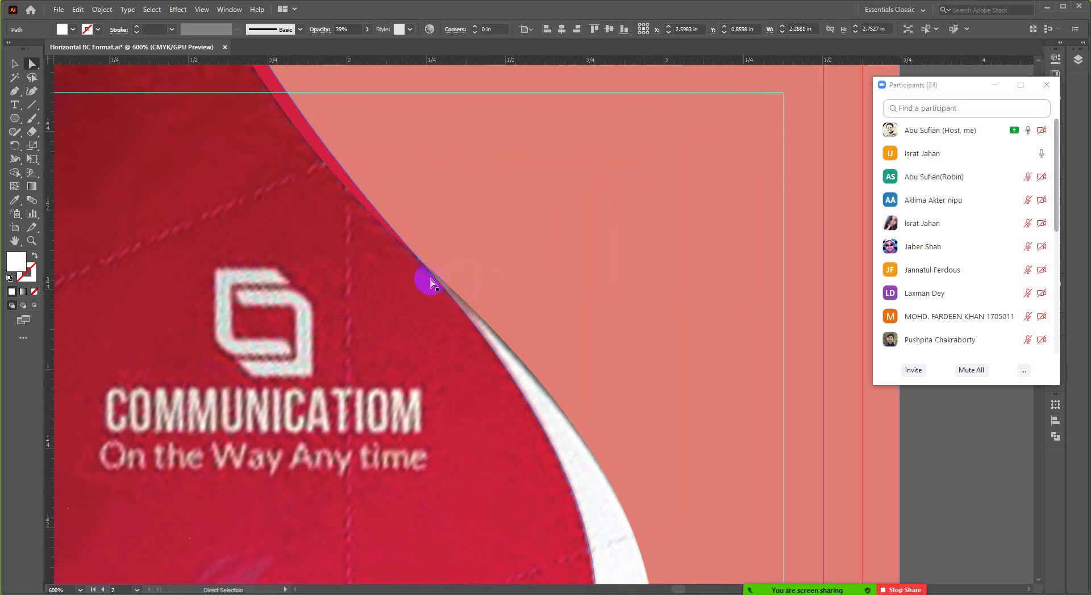
click(421, 263)
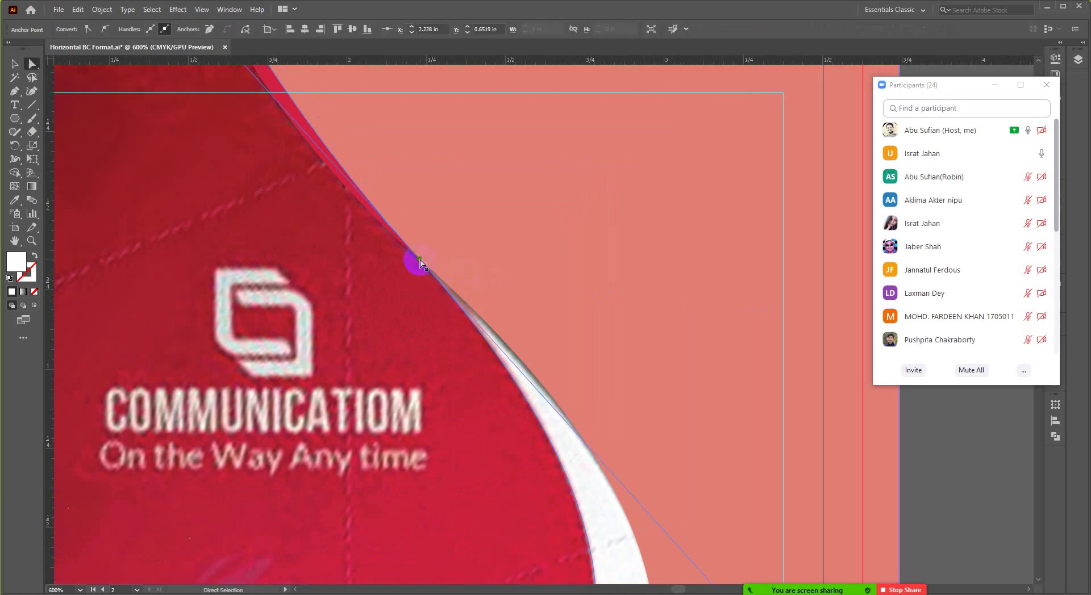
drag(421, 262, 451, 291)
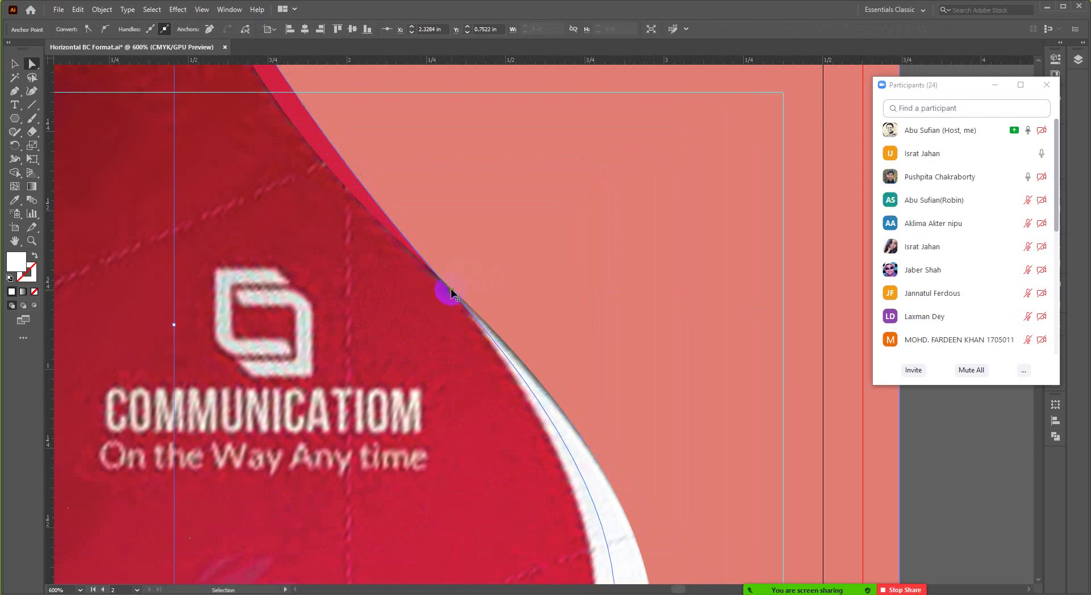
key(ctrl+z)
Move both overlapping curved shapes together off the back side's reference image into the empty space to its right.
scroll(484, 264, down, 4)
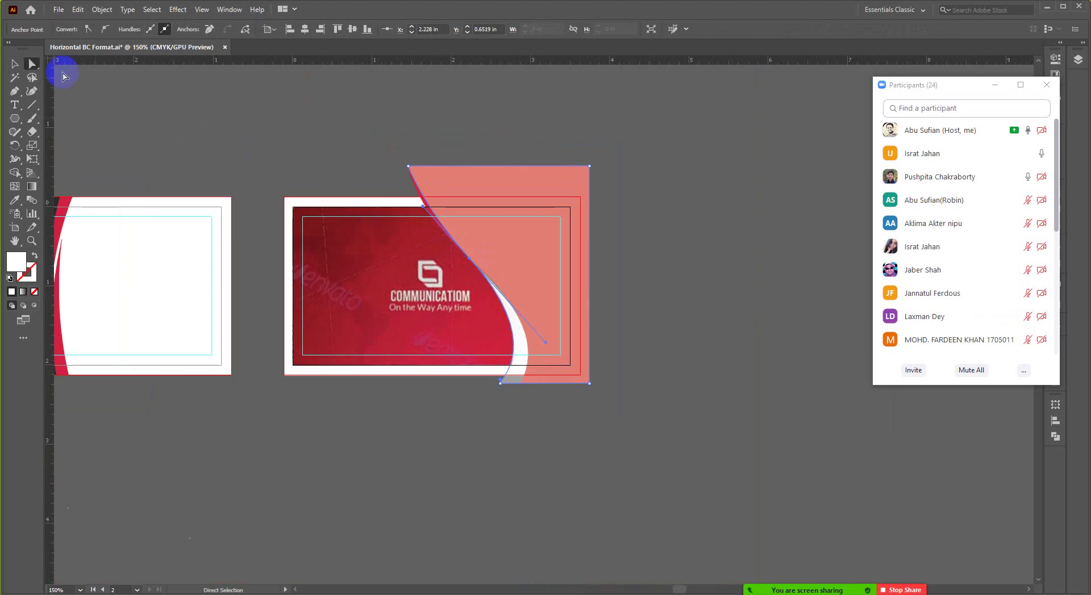
click(15, 64)
click(199, 84)
scroll(436, 227, up, 1)
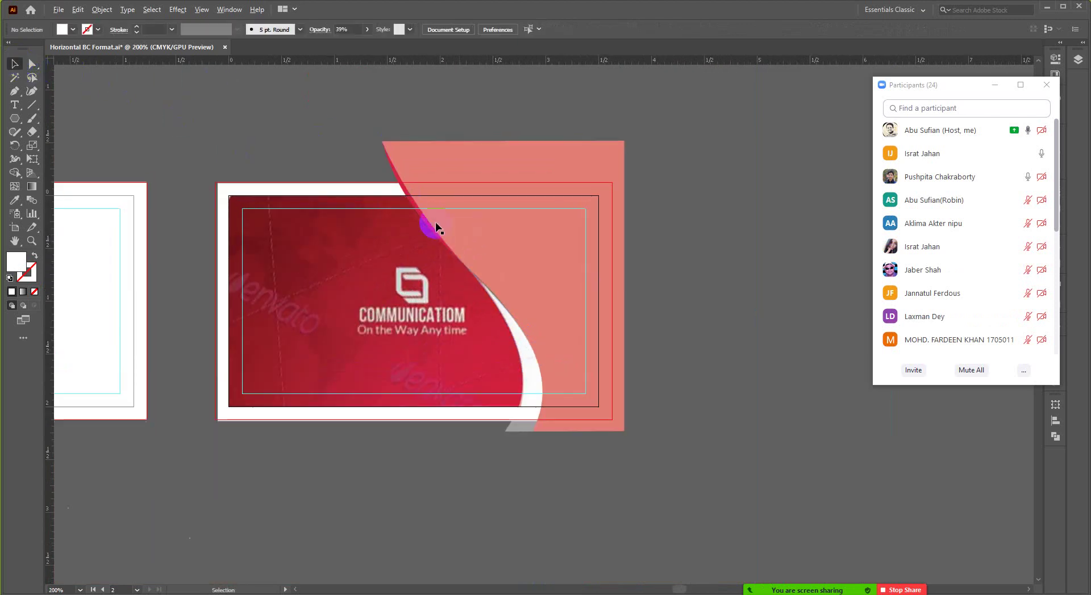
click(417, 216)
shift+click(458, 191)
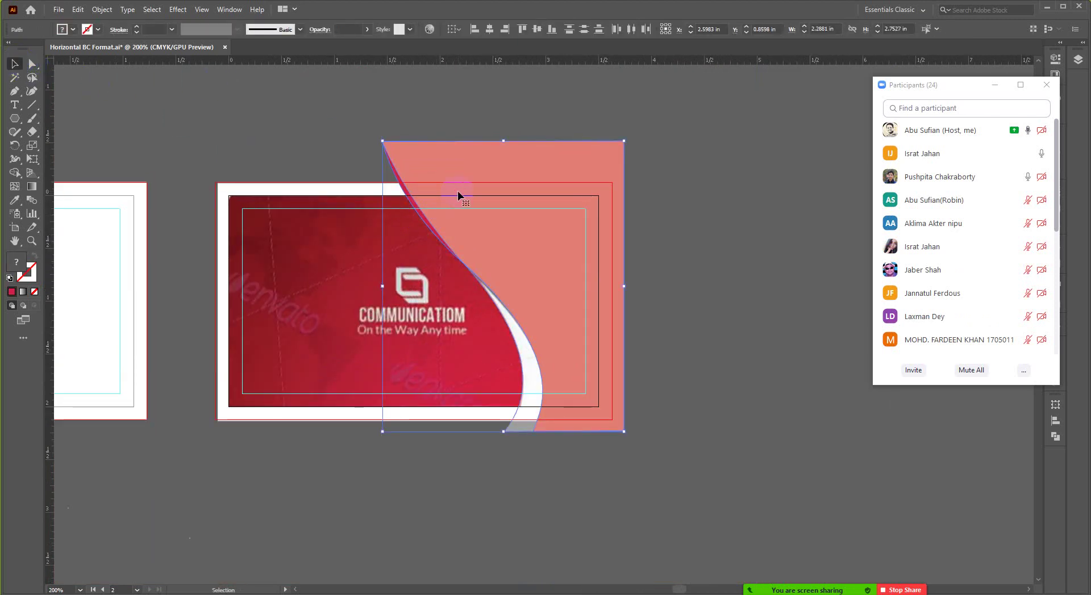
drag(458, 189, 684, 193)
click(510, 151)
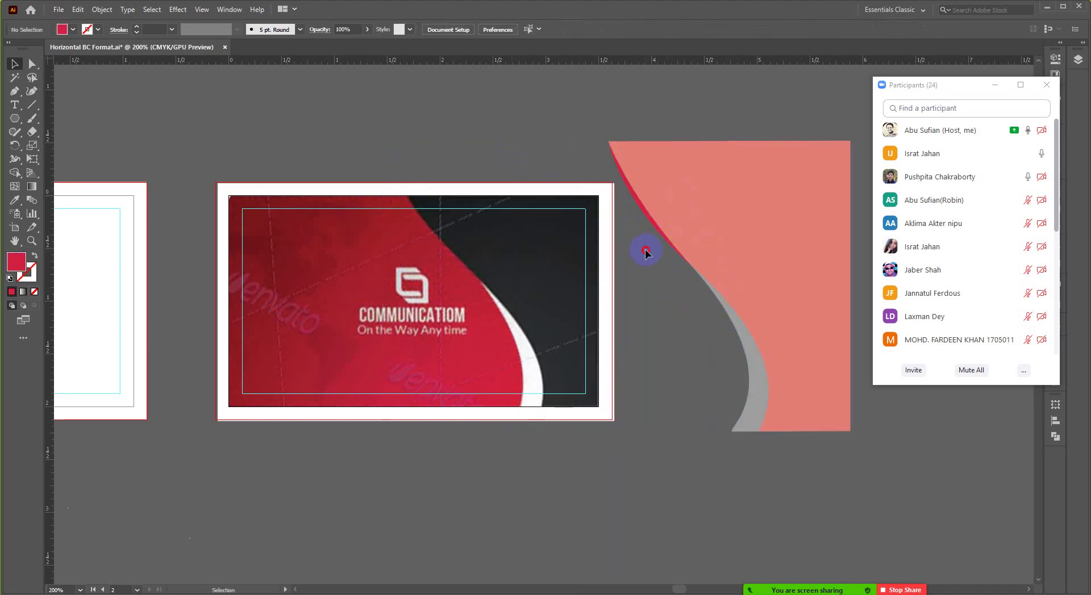
drag(645, 250, 706, 195)
key(shift+Right)
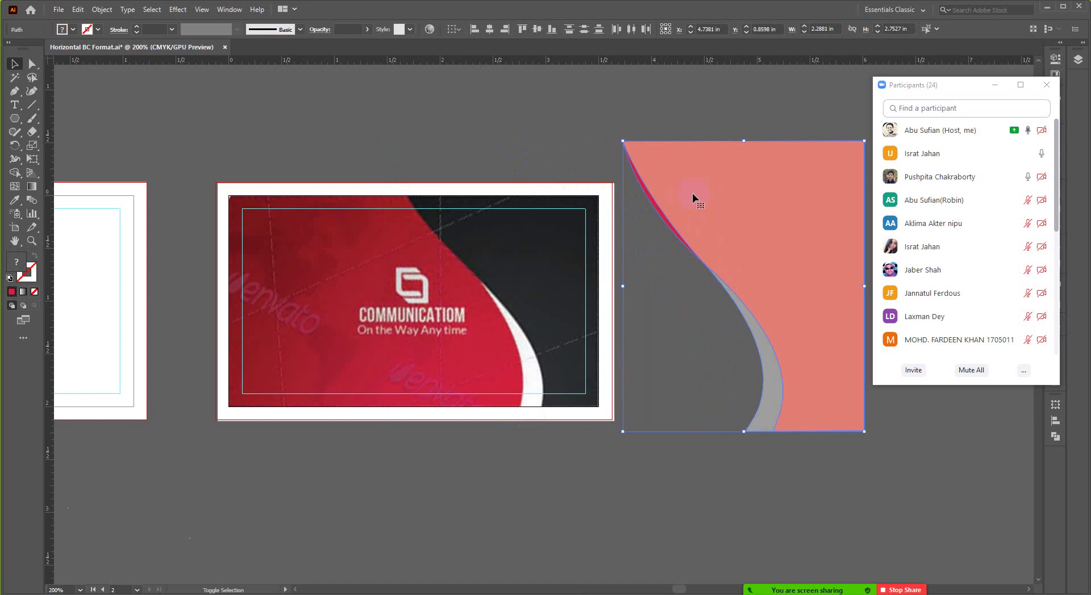
click(508, 149)
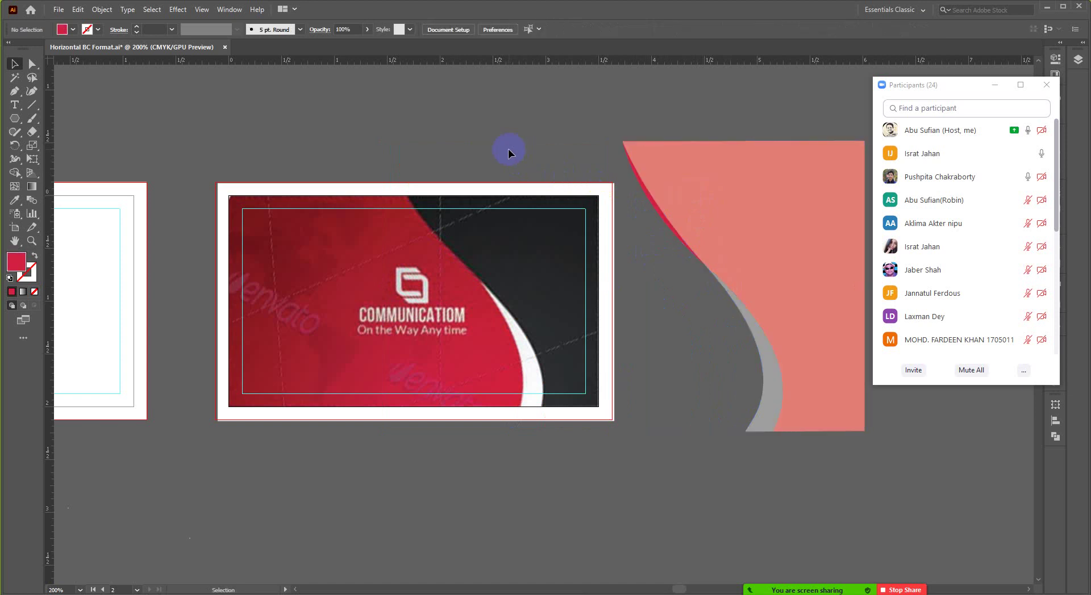
scroll(499, 161, up, 1)
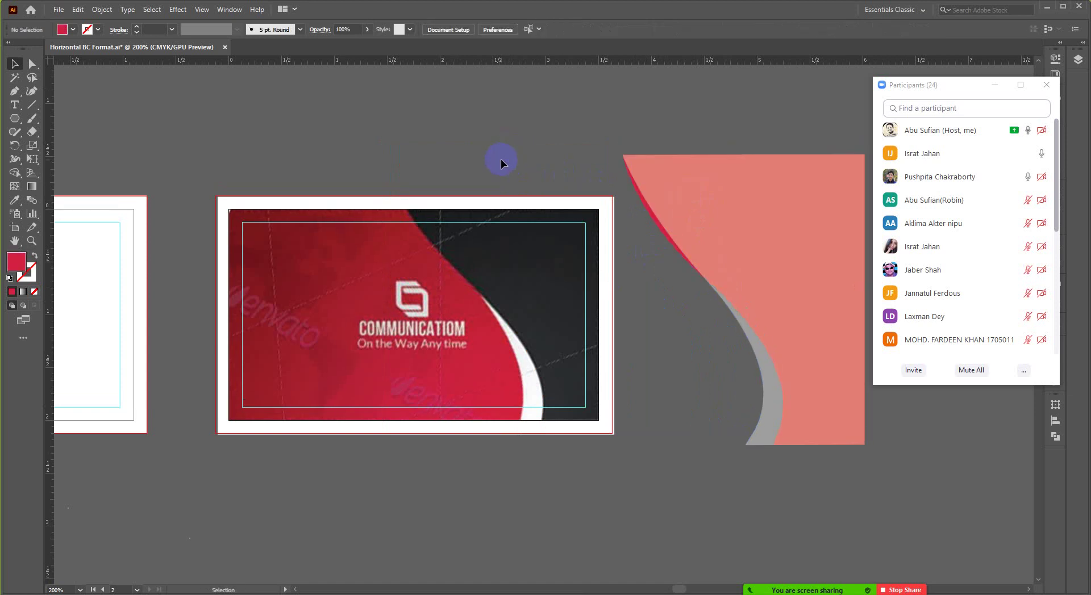
scroll(501, 163, up, 1)
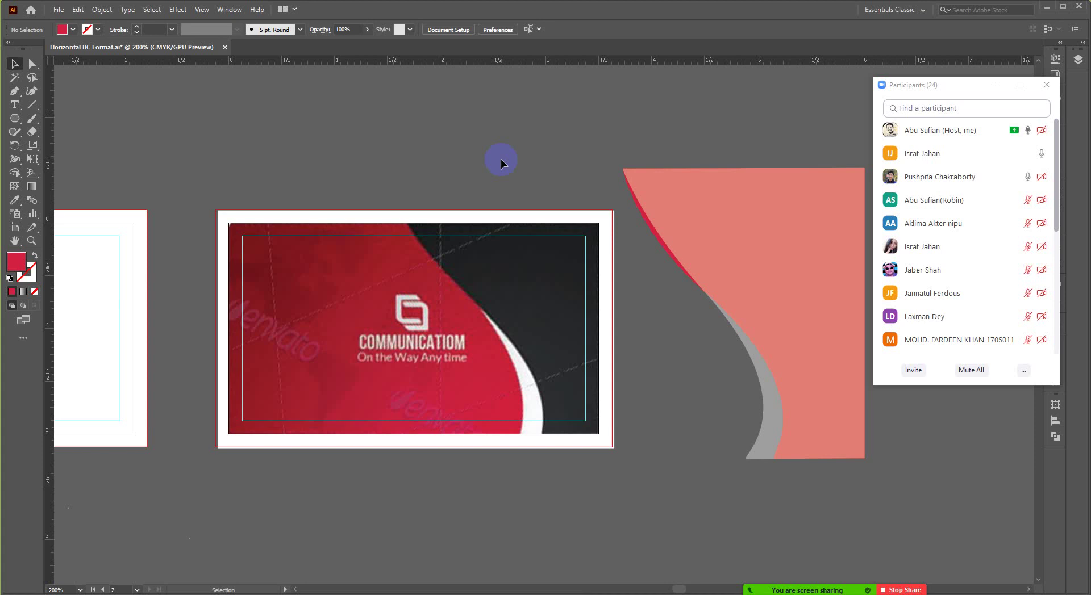
scroll(538, 268, down, 2)
alt+scroll(473, 364, up, 1)
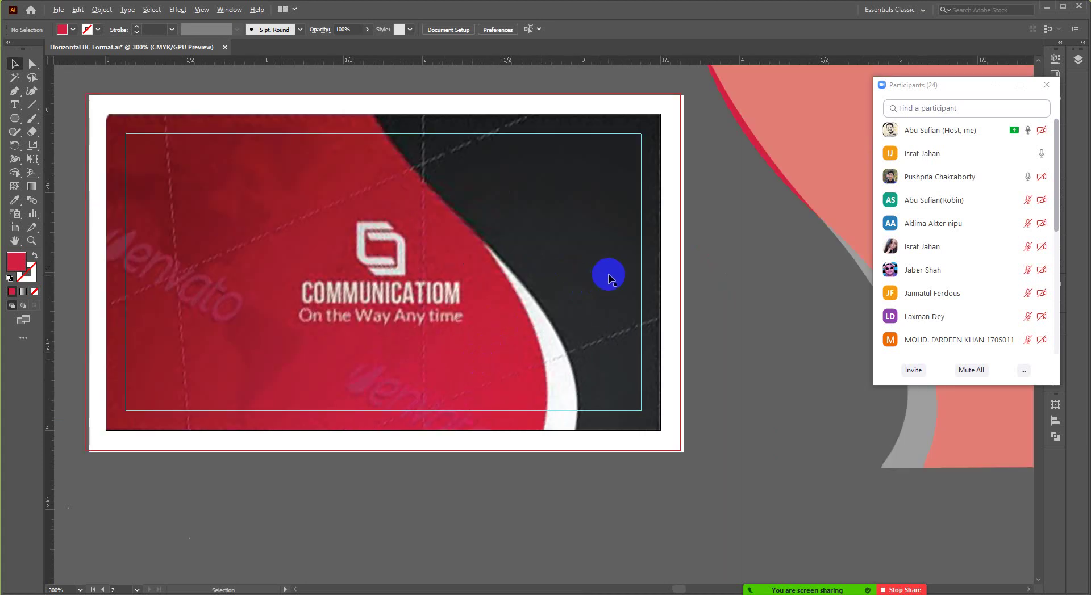
alt+scroll(516, 263, down, 2)
alt+scroll(515, 258, up, 1)
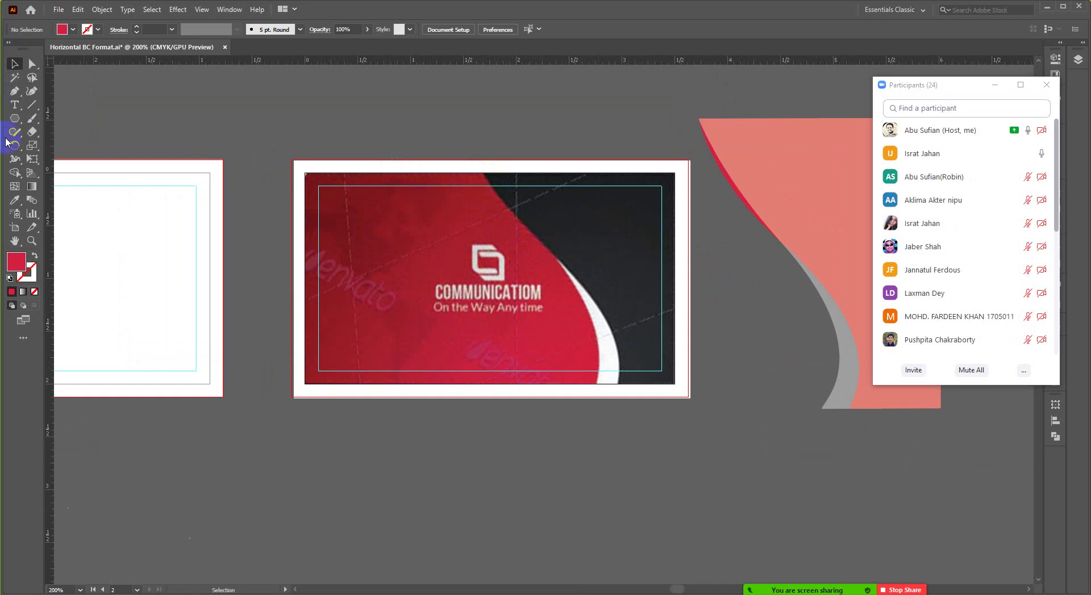
Draw a red hexagon about 3.28 in wide and 2.84 in high between and above the two card sides.
click(15, 119)
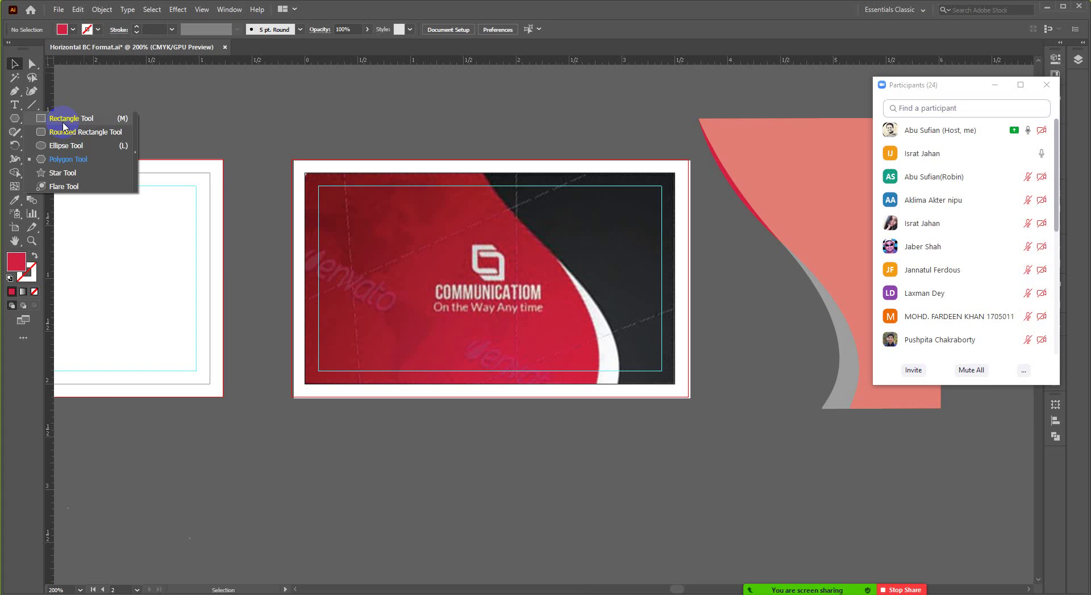
click(67, 159)
scroll(521, 219, down, 3)
scroll(344, 231, up, 1)
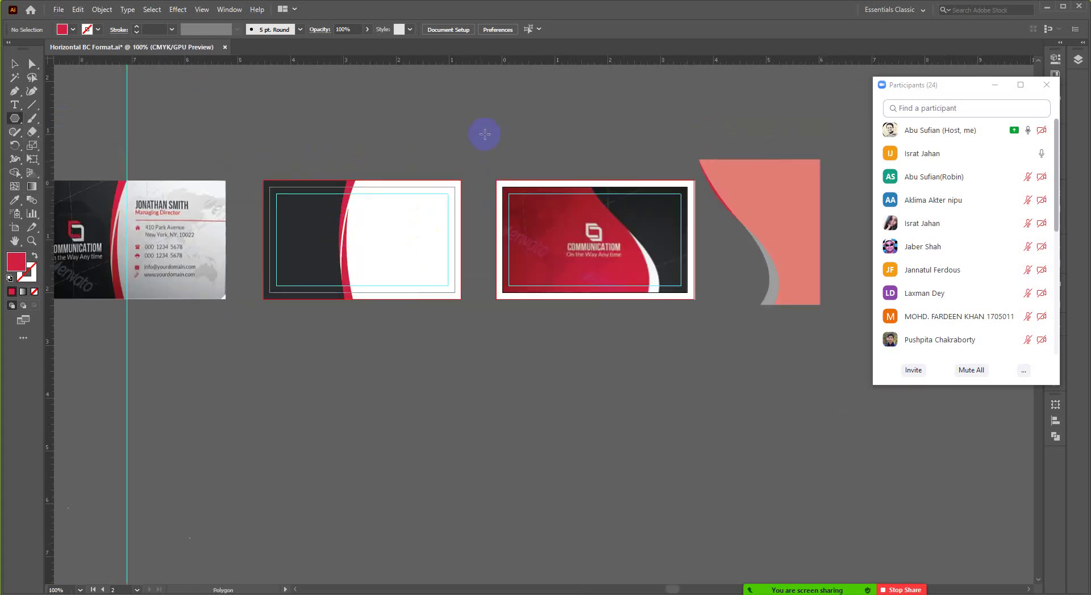
click(485, 133)
click(518, 327)
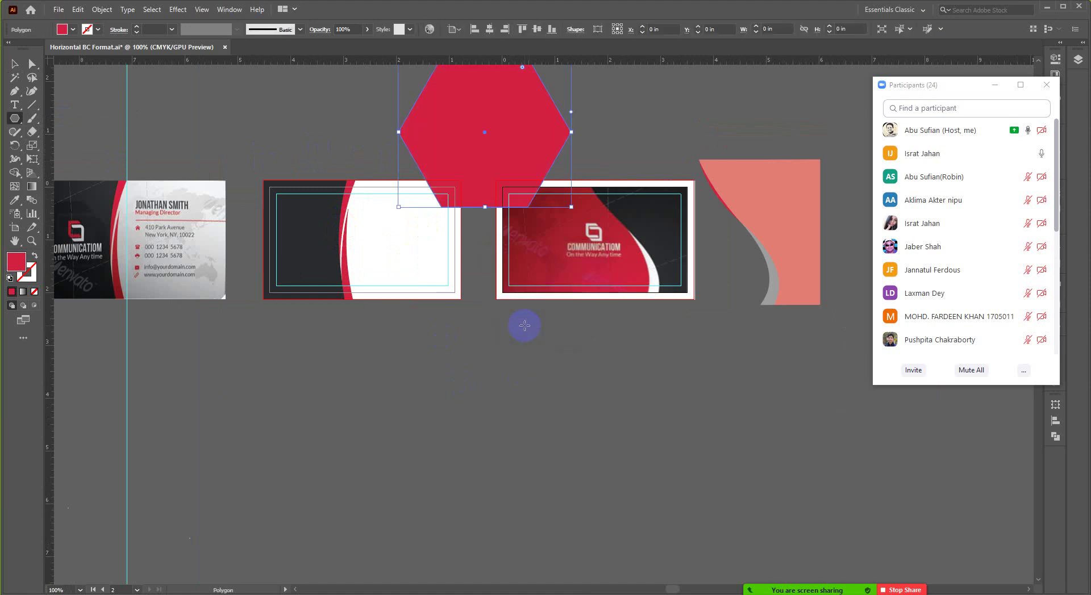
scroll(389, 282, up, 2)
click(14, 66)
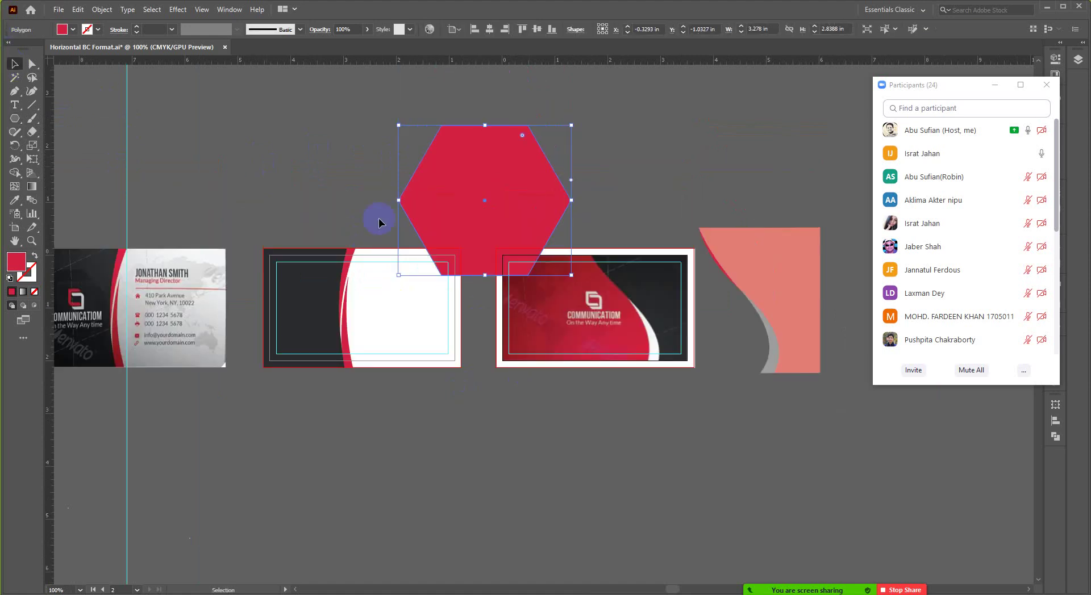
Flatten the red hexagon to about 1.68 in high and place it over the back side's reference image.
drag(484, 274, 487, 235)
drag(492, 182, 559, 318)
scroll(611, 322, up, 1)
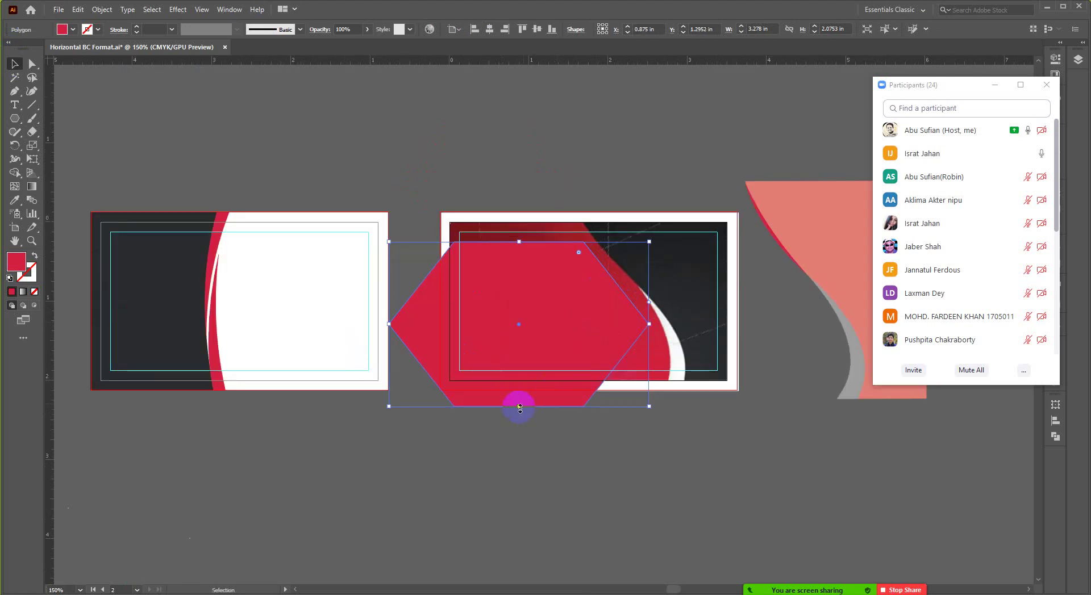
drag(519, 408, 520, 375)
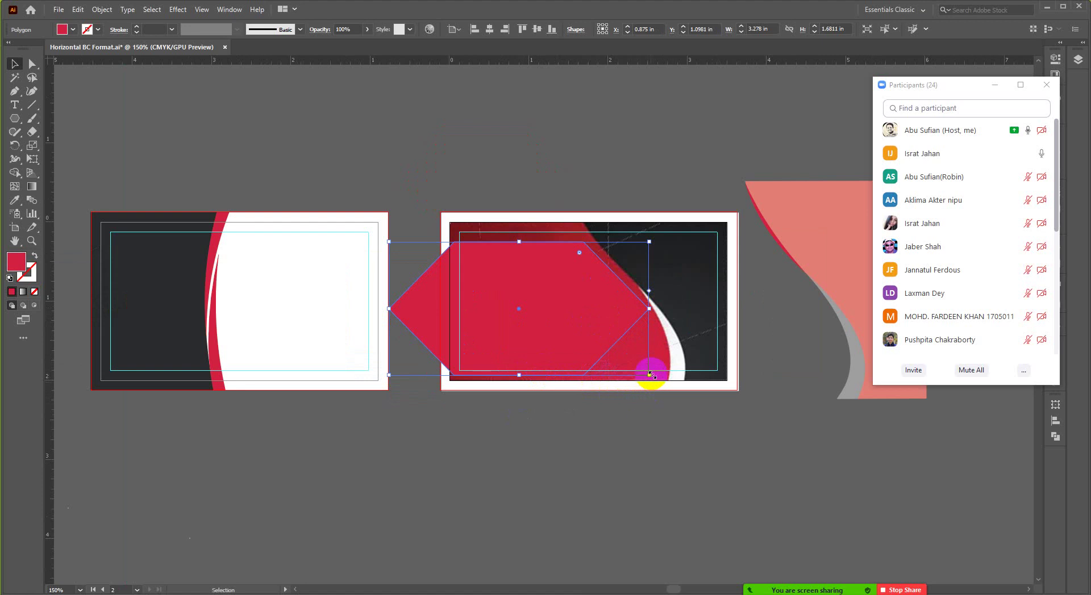
Enlarge the hexagon to about 7.25 by 3.72 in and place its right corner at the white stripe's lower end.
drag(646, 376, 803, 551)
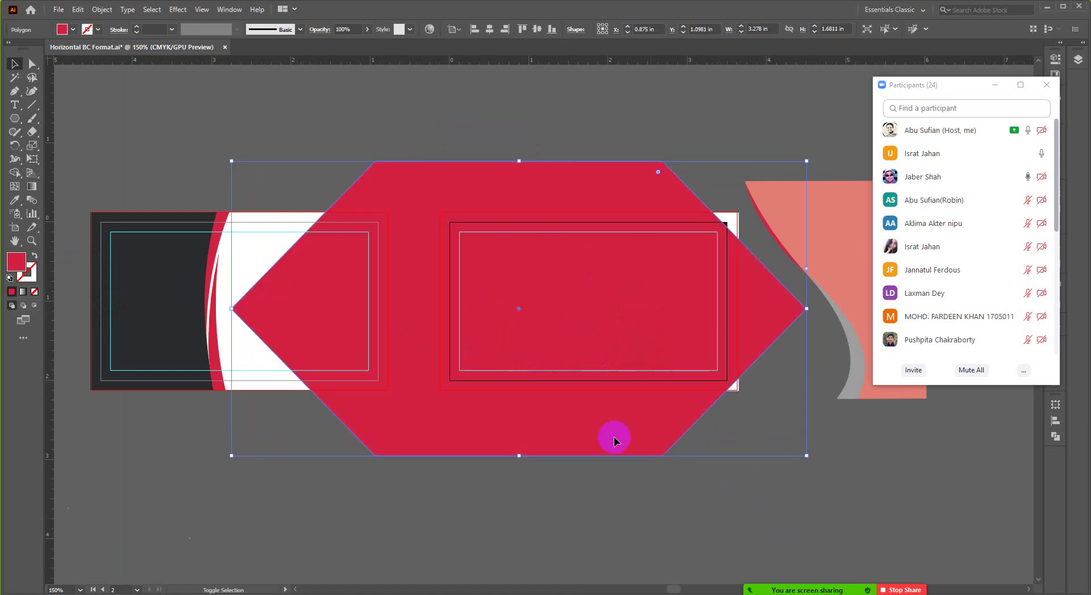
drag(613, 438, 503, 476)
scroll(560, 441, up, 1)
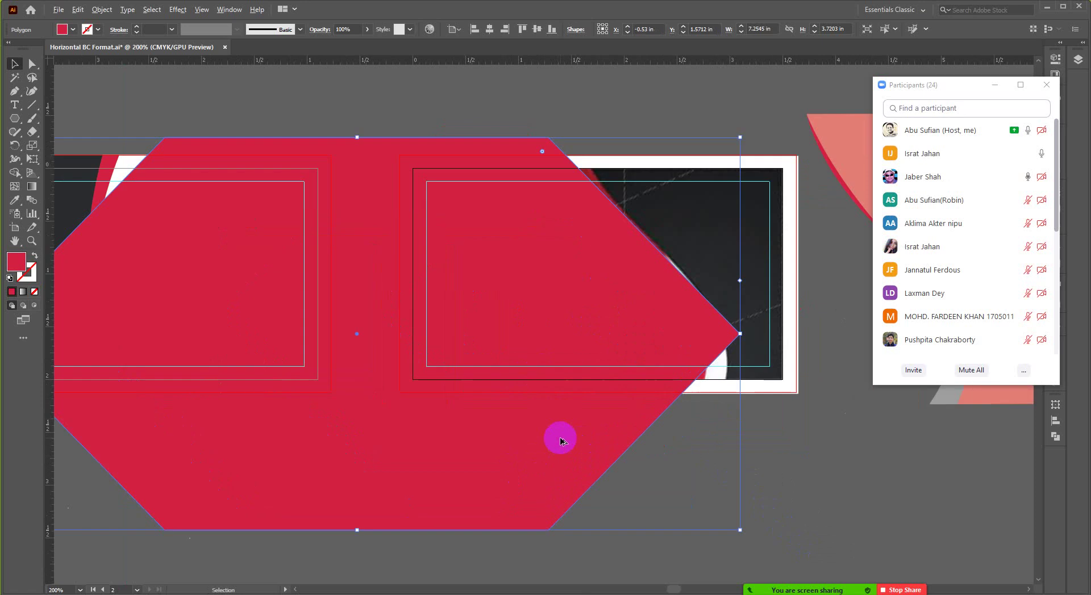
drag(582, 477, 567, 498)
scroll(677, 447, up, 3)
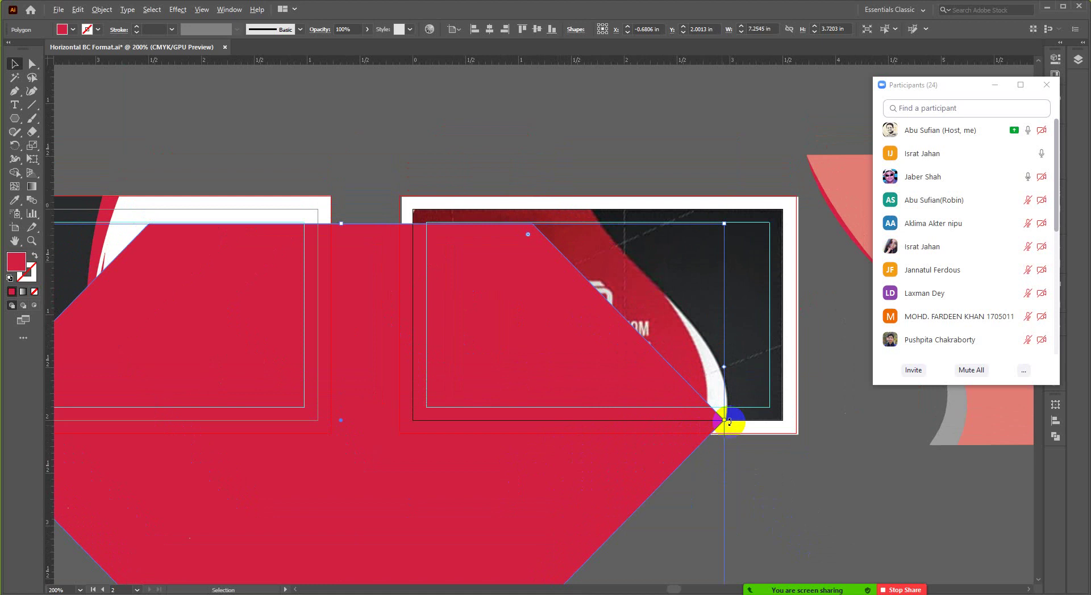
Round the hexagon's right corner to a radius of about 1.46 in.
scroll(728, 426, up, 2)
scroll(724, 430, up, 1)
scroll(713, 435, down, 4)
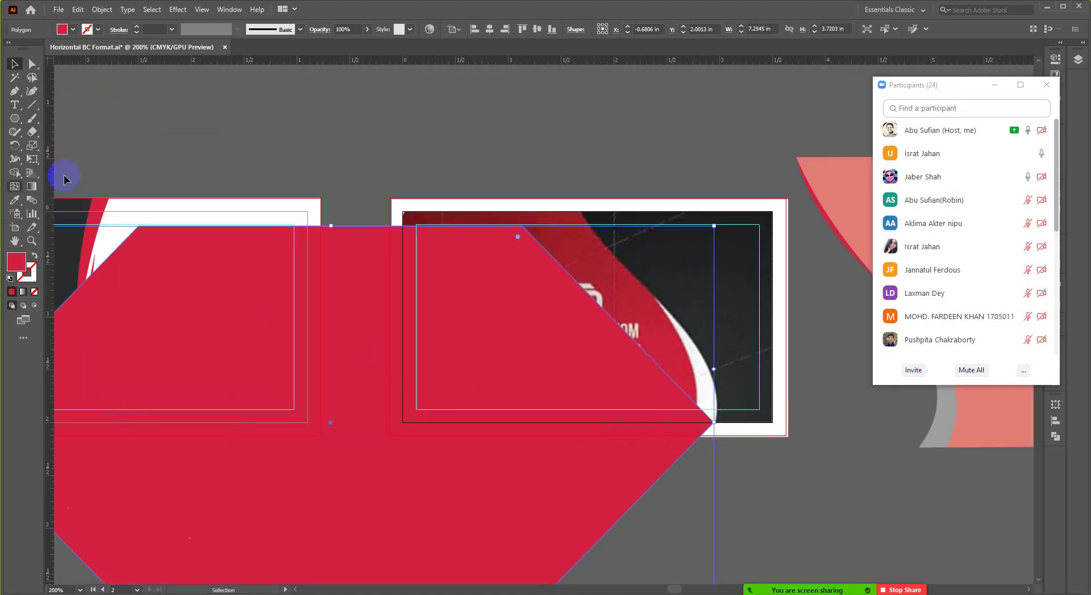
scroll(616, 343, down, 1)
scroll(617, 342, down, 1)
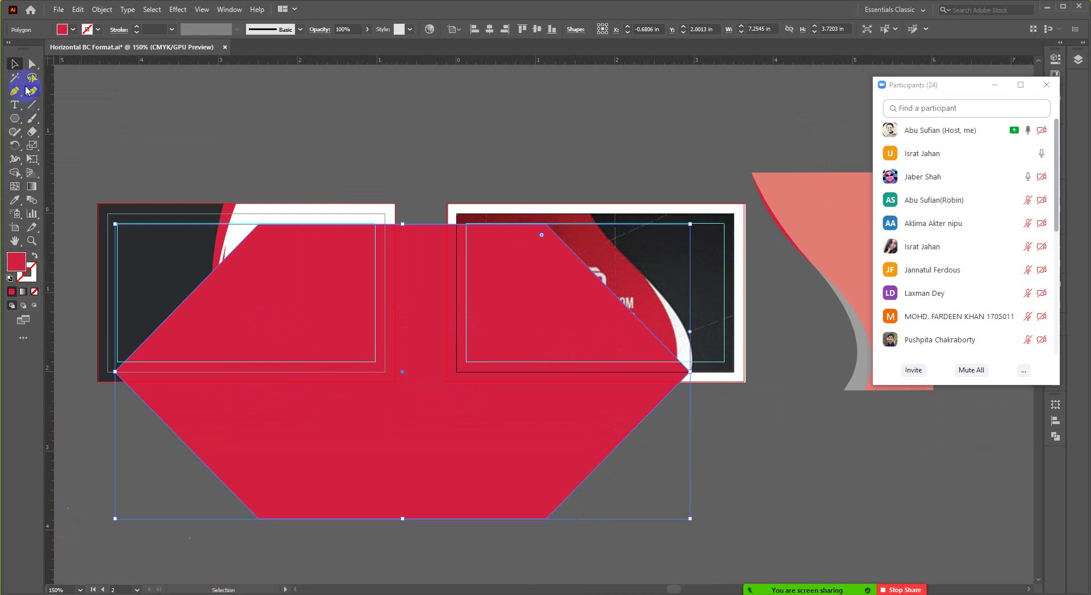
click(32, 64)
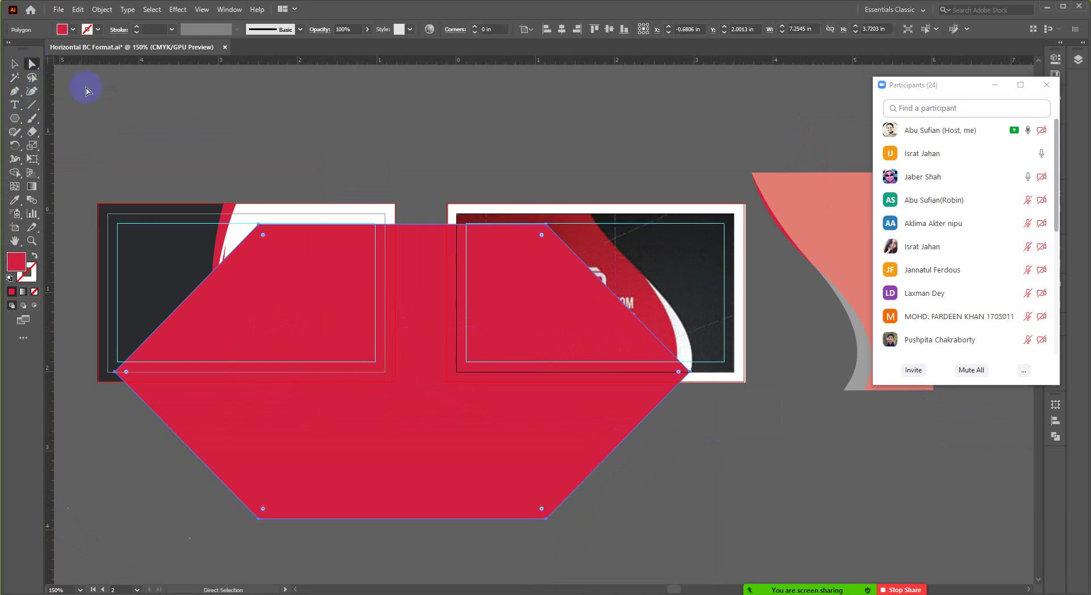
drag(679, 373, 571, 388)
click(264, 260)
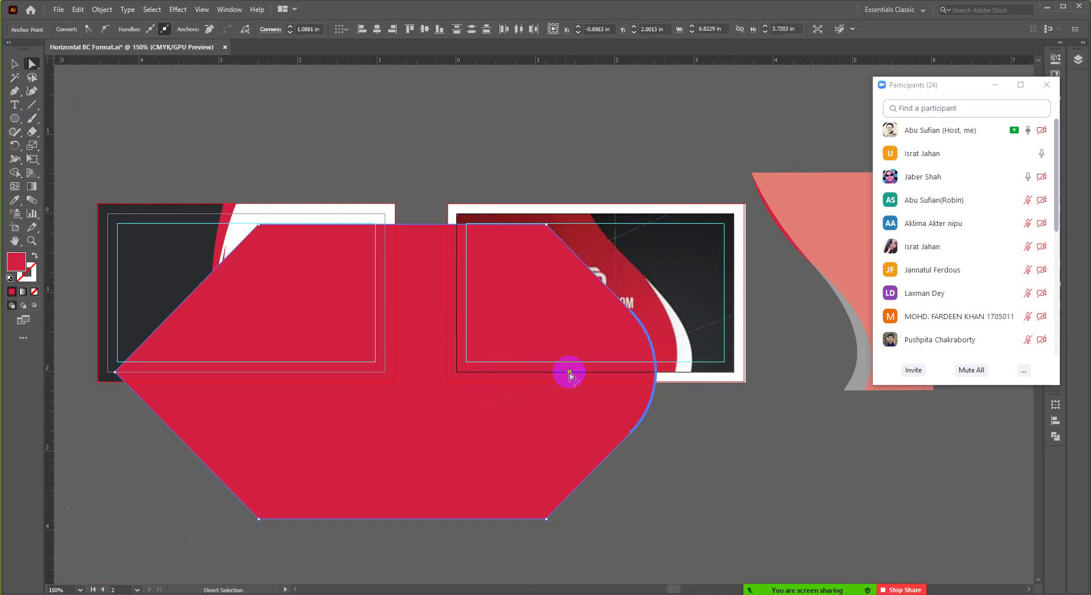
drag(569, 375, 528, 374)
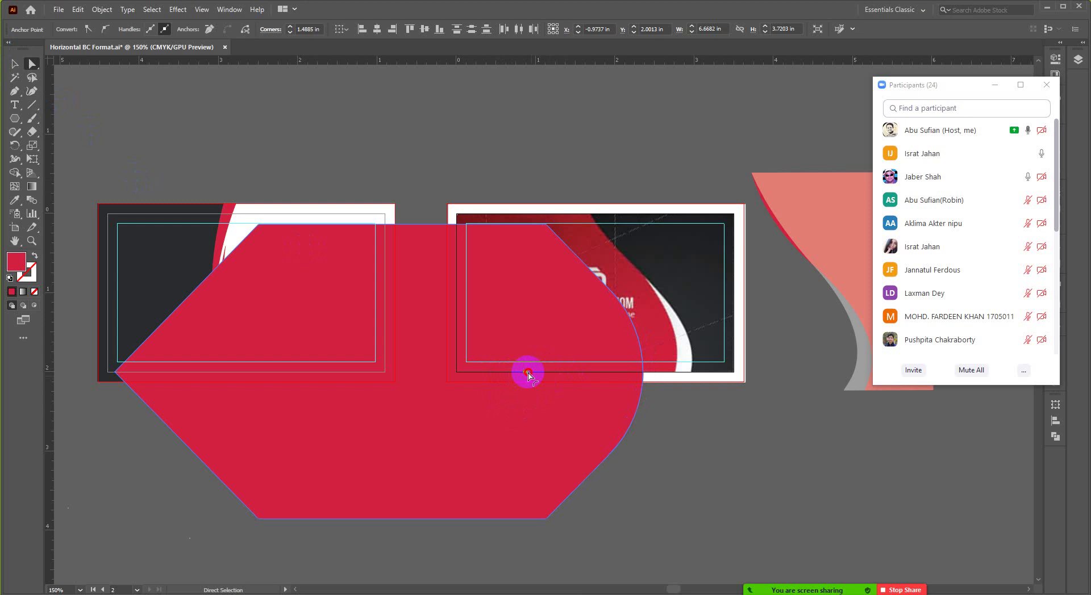
Move the rounded hexagon over the back side's reference curve and enlarge it to about 7.12 by 3.95 in.
click(15, 64)
scroll(723, 324, up, 1)
drag(516, 341, 609, 335)
scroll(578, 287, up, 2)
scroll(746, 337, down, 1)
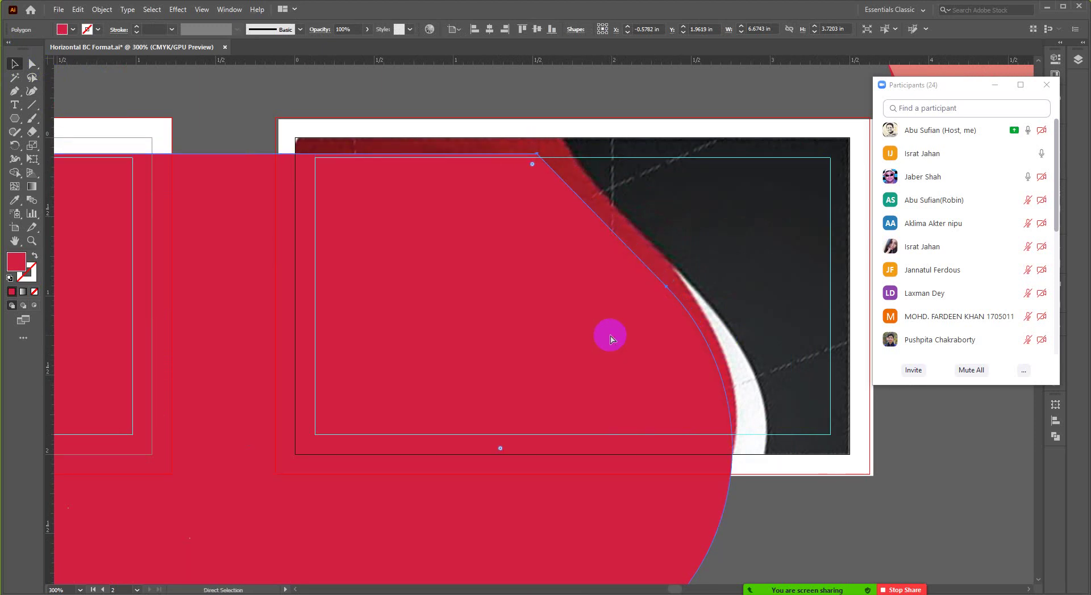
scroll(659, 328, down, 2)
drag(742, 245, 759, 228)
scroll(681, 353, up, 1)
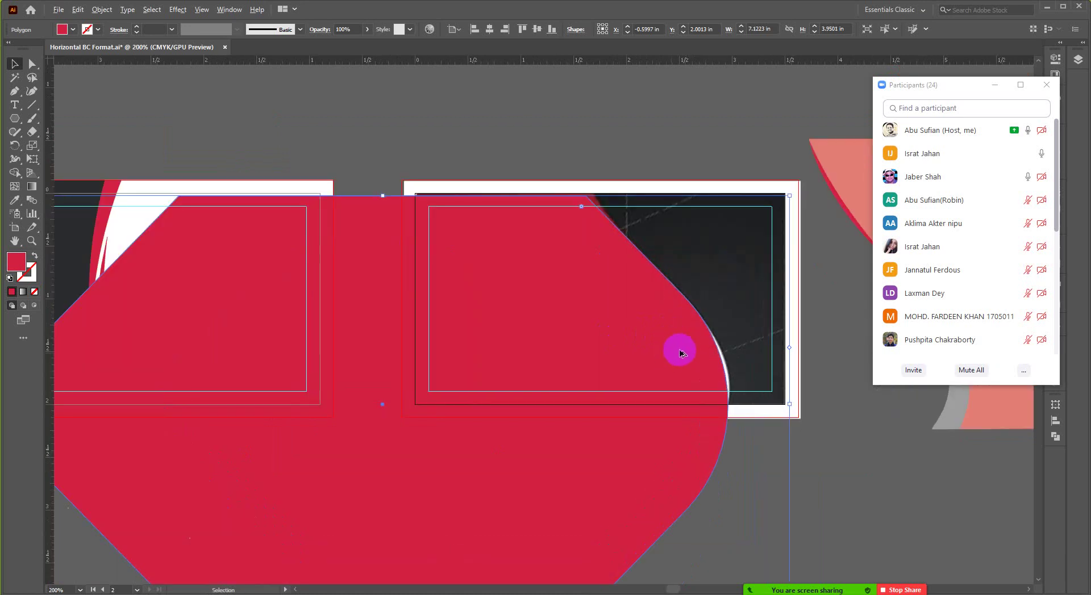
scroll(683, 350, down, 1)
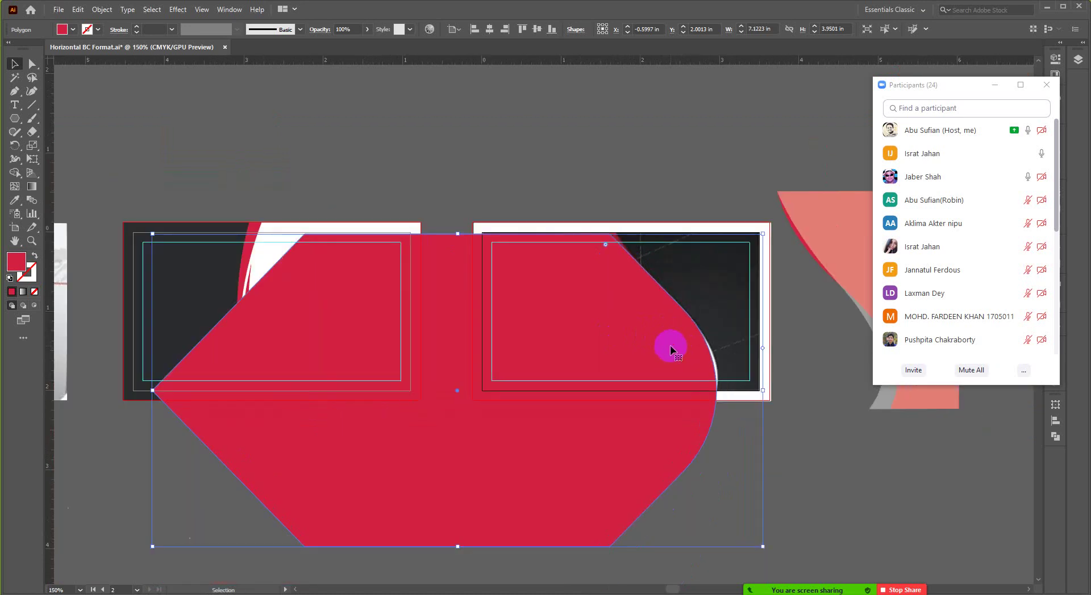
Increase the rounding of the shape's right corner to a radius of about 1.87 in.
key(a)
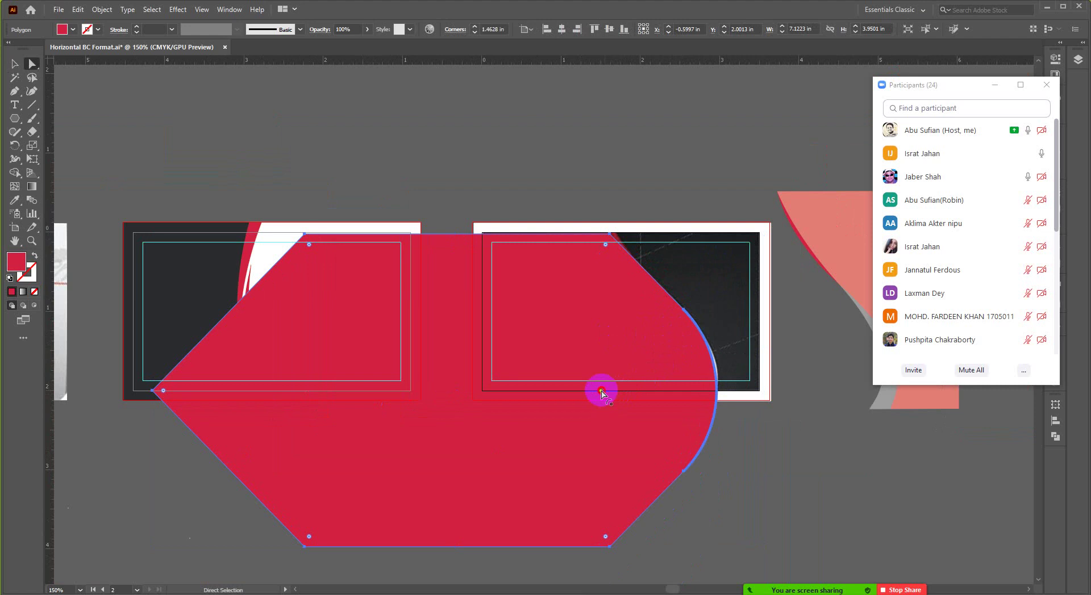
drag(602, 391, 551, 392)
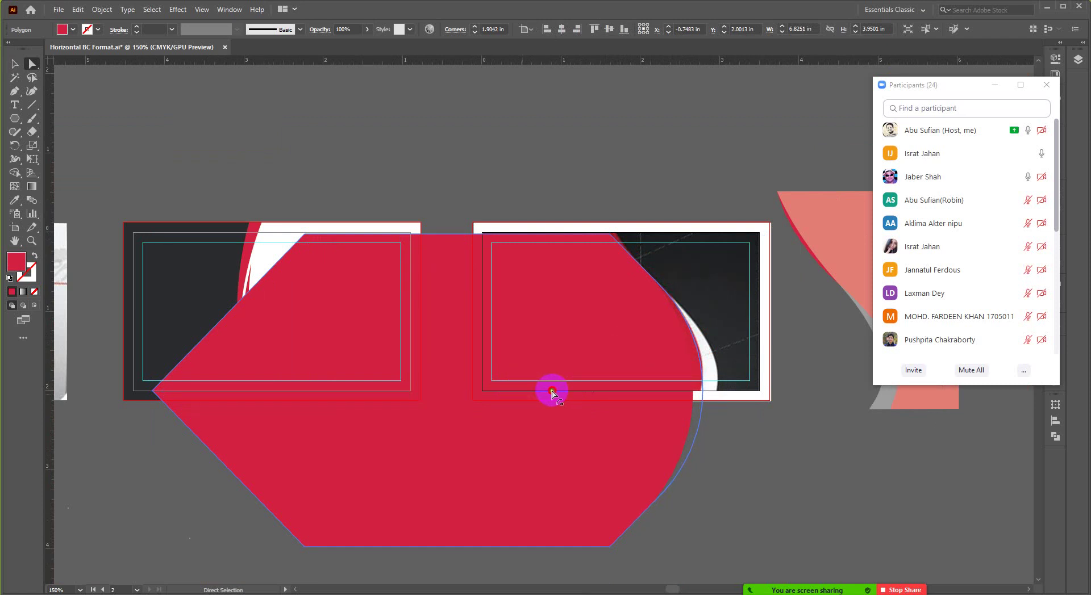
drag(552, 392, 554, 390)
drag(555, 390, 554, 389)
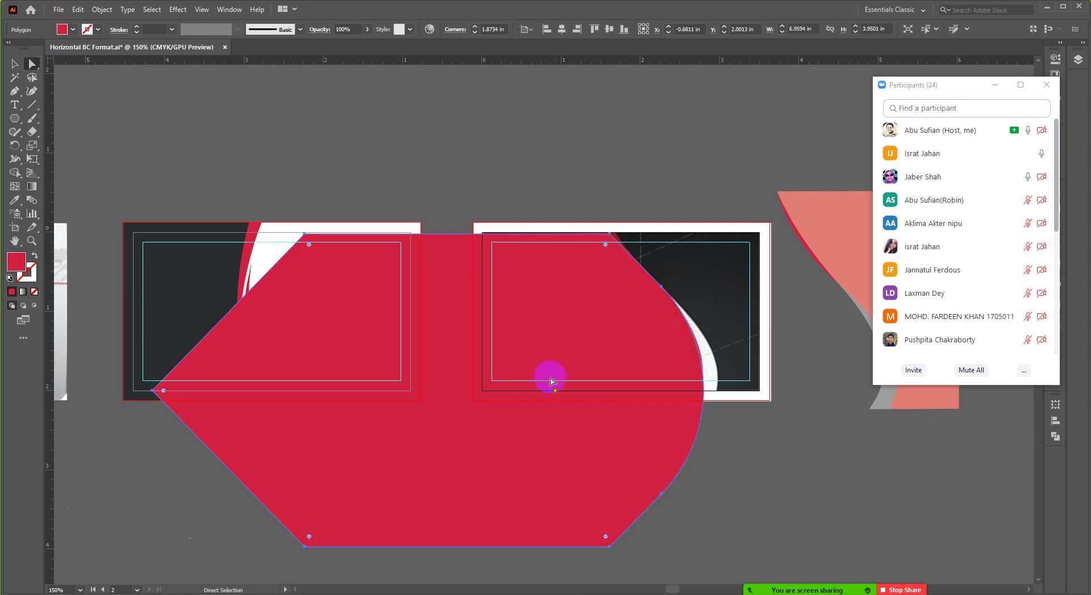
Try to shrink the rounded shape to about 6.26 by 3.59 in and shift it right towards the reference curve.
click(13, 64)
scroll(565, 390, down, 1)
drag(763, 519, 697, 490)
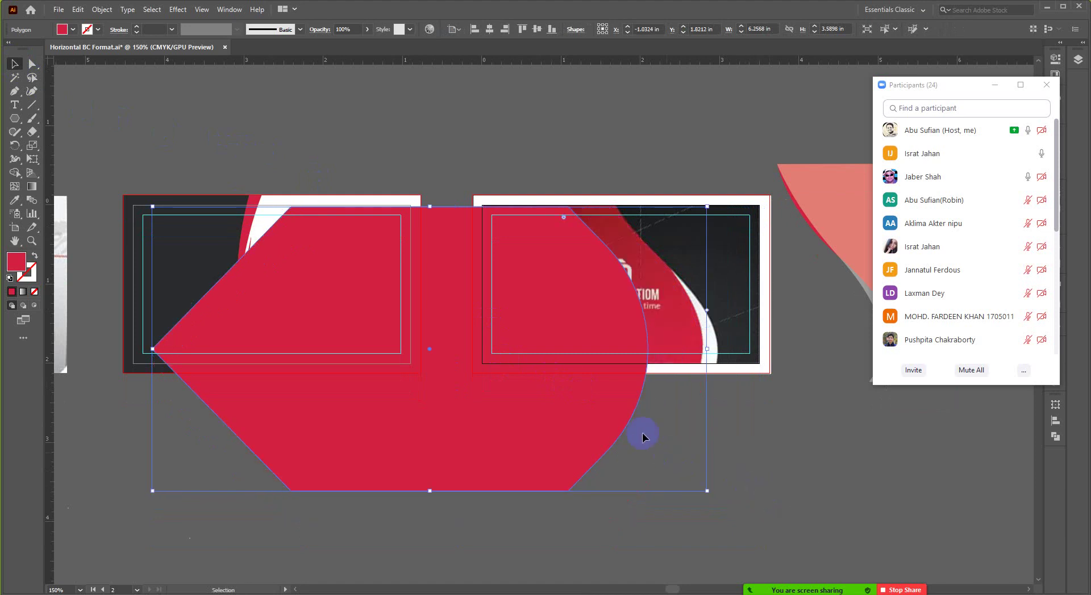
drag(585, 414, 628, 419)
scroll(680, 376, up, 1)
scroll(687, 373, up, 2)
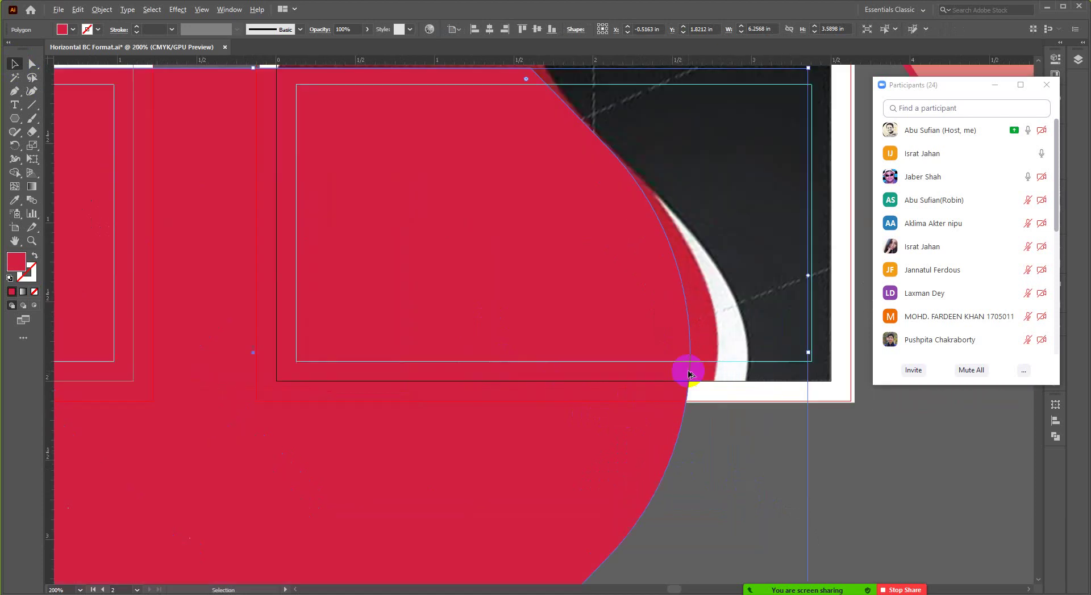
scroll(687, 375, down, 2)
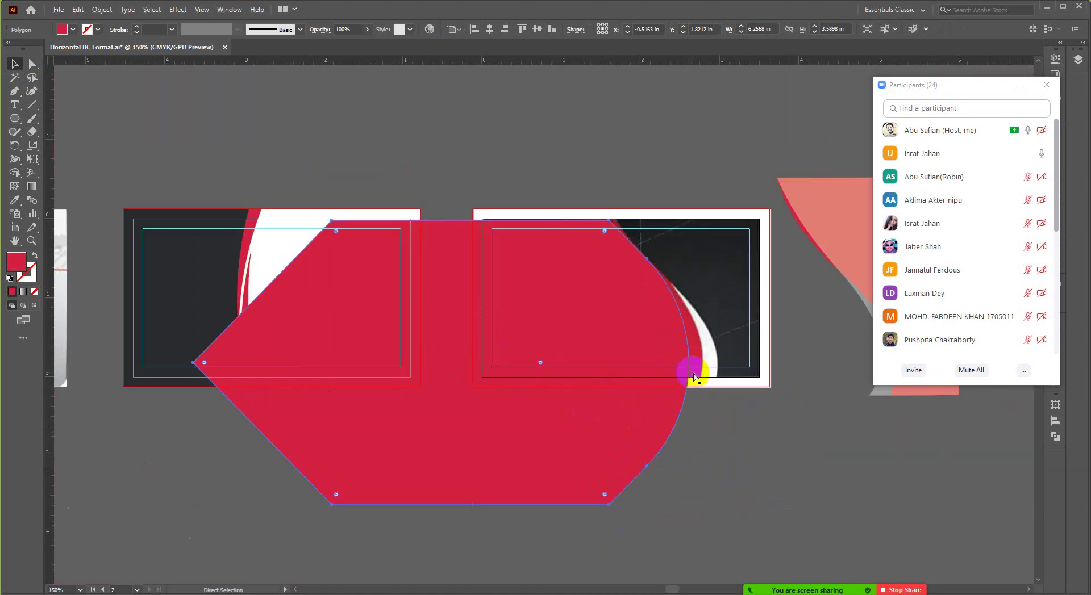
key(ctrl+z)
key(ctrl+z)
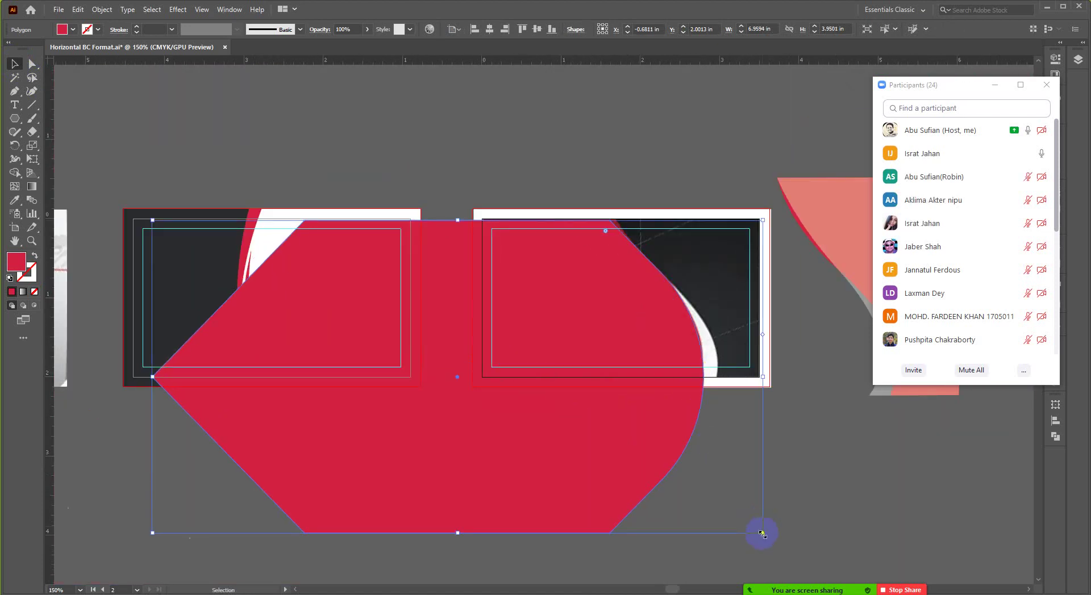
Enlarge the rounded shape to about 7.16 by 4.05 in and shift it left onto the reference's red curve.
drag(761, 534, 772, 541)
scroll(685, 409, up, 2)
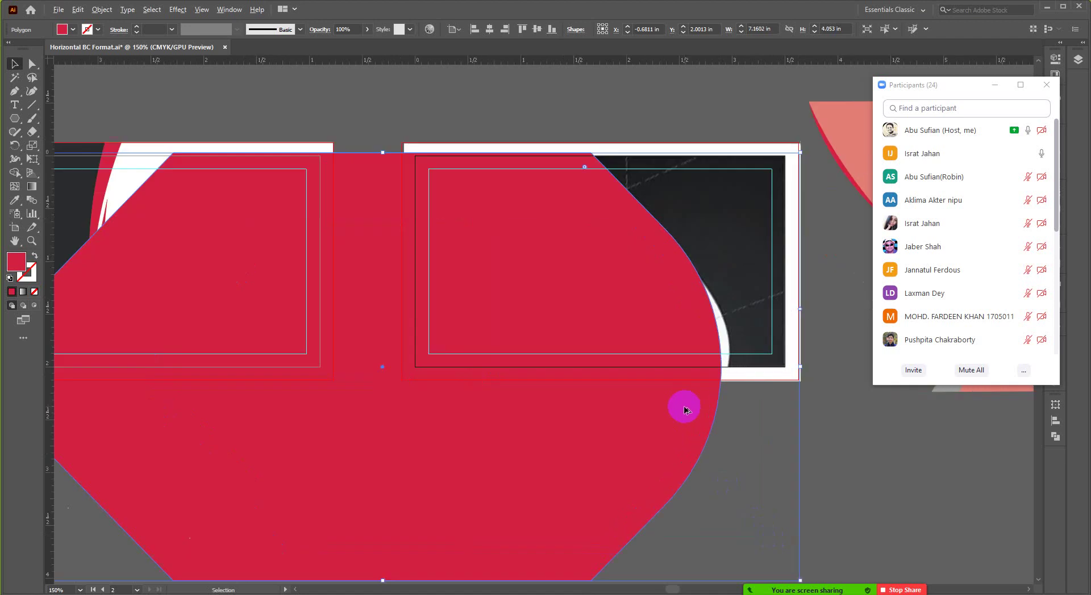
mouse_move(684, 407)
mouse_down()
mouse_move(675, 407)
mouse_move(704, 390)
mouse_move(657, 404)
mouse_move(668, 407)
mouse_up()
scroll(675, 408, up, 1)
scroll(676, 409, up, 1)
scroll(689, 390, up, 1)
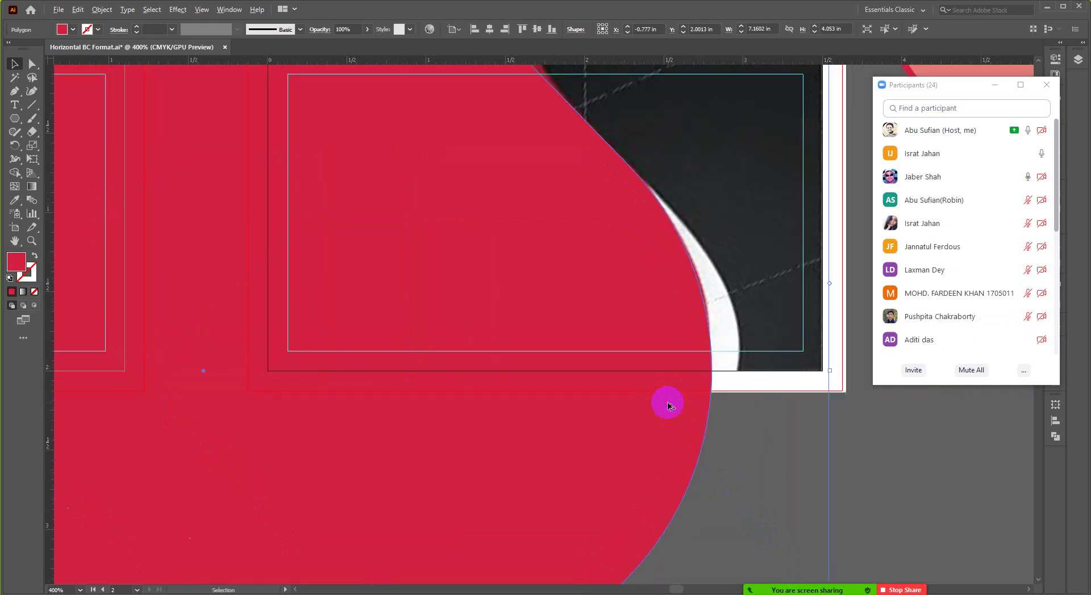
Examine how closely the rounded shape's edge follows the reference curve from its upper end to its lower end.
scroll(669, 407, down, 3)
scroll(663, 394, up, 3)
scroll(647, 309, down, 2)
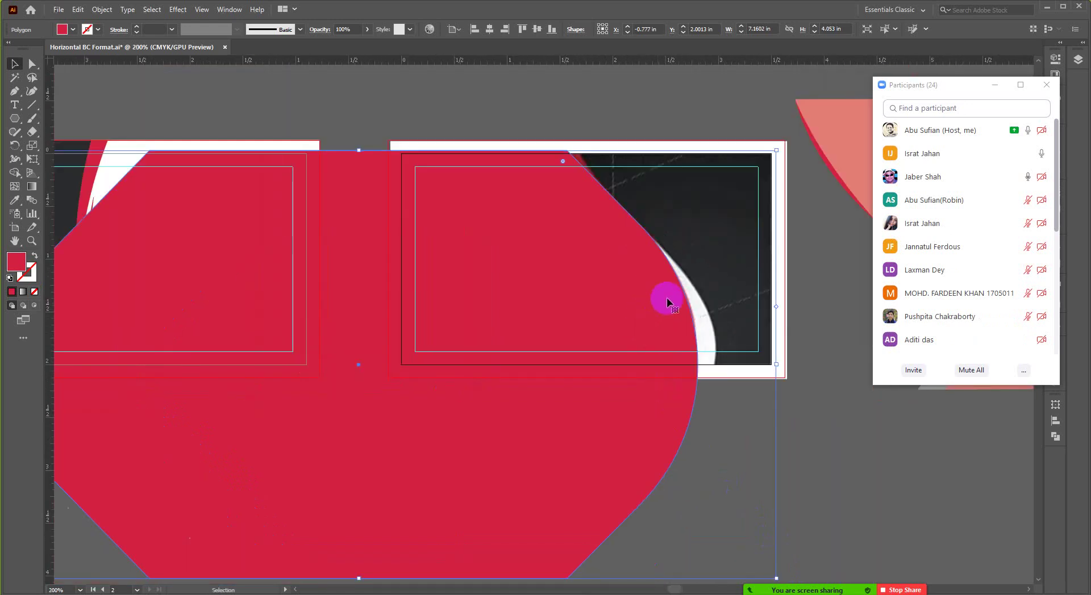
scroll(667, 300, up, 1)
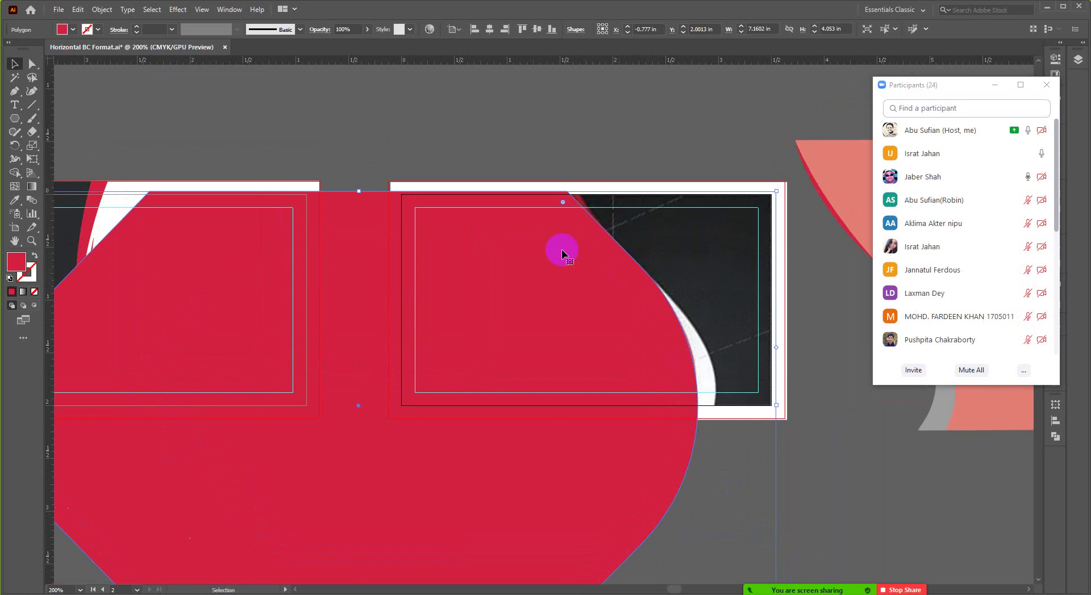
scroll(563, 199, up, 1)
scroll(805, 267, down, 2)
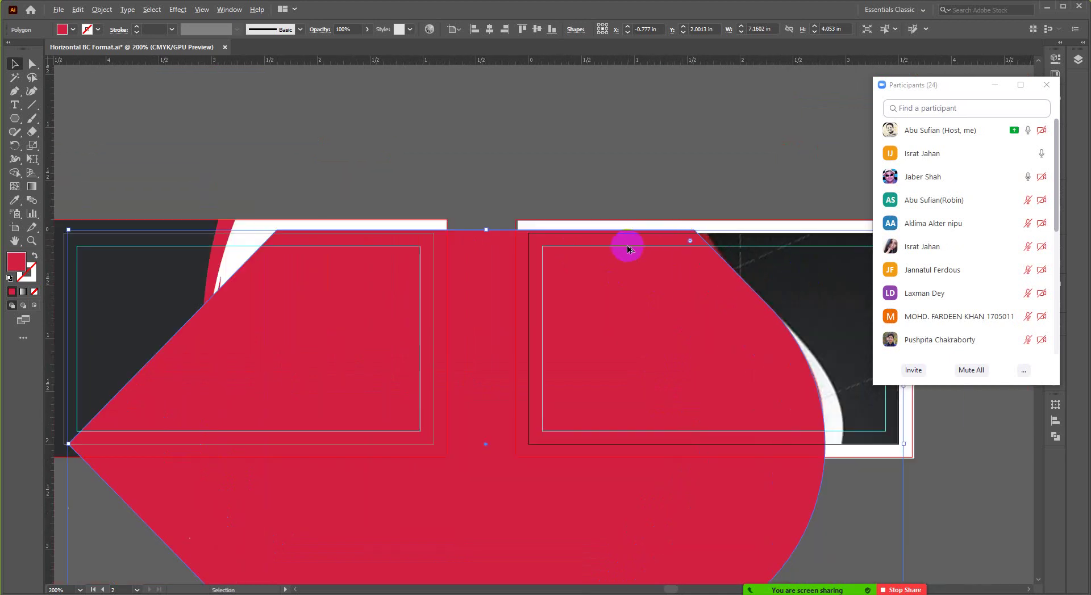
scroll(628, 246, down, 1)
scroll(728, 235, up, 1)
scroll(729, 235, up, 2)
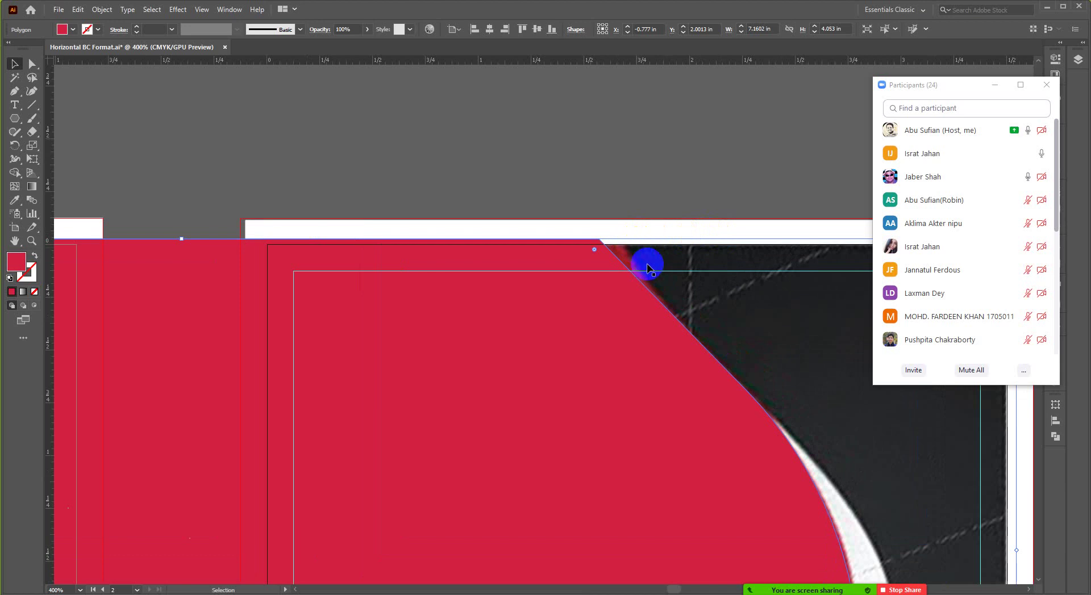
scroll(665, 347, down, 2)
scroll(581, 282, down, 2)
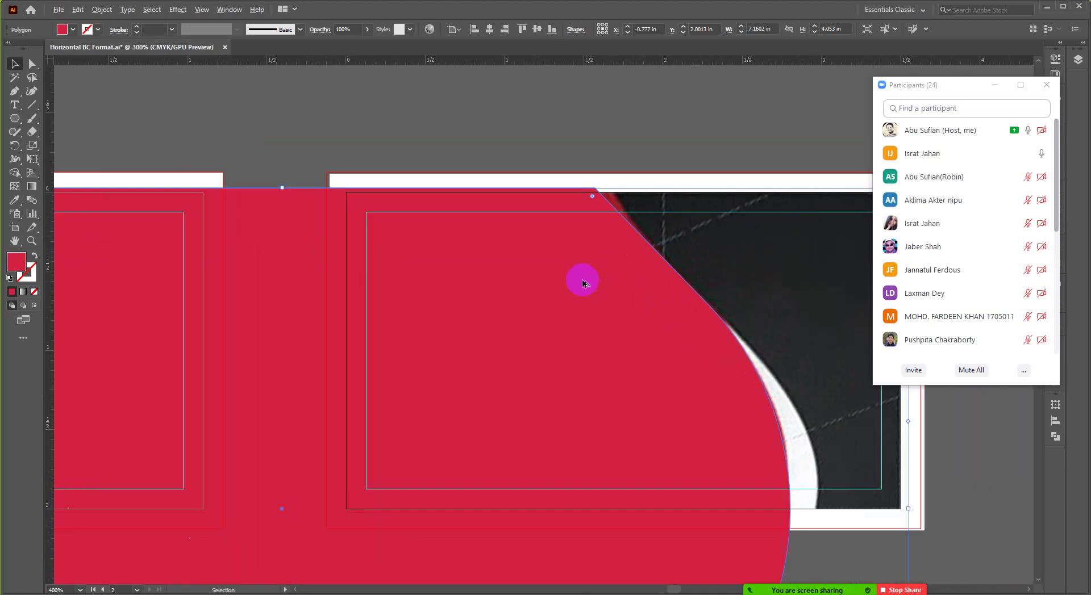
scroll(769, 447, up, 2)
scroll(702, 376, down, 1)
scroll(703, 379, down, 2)
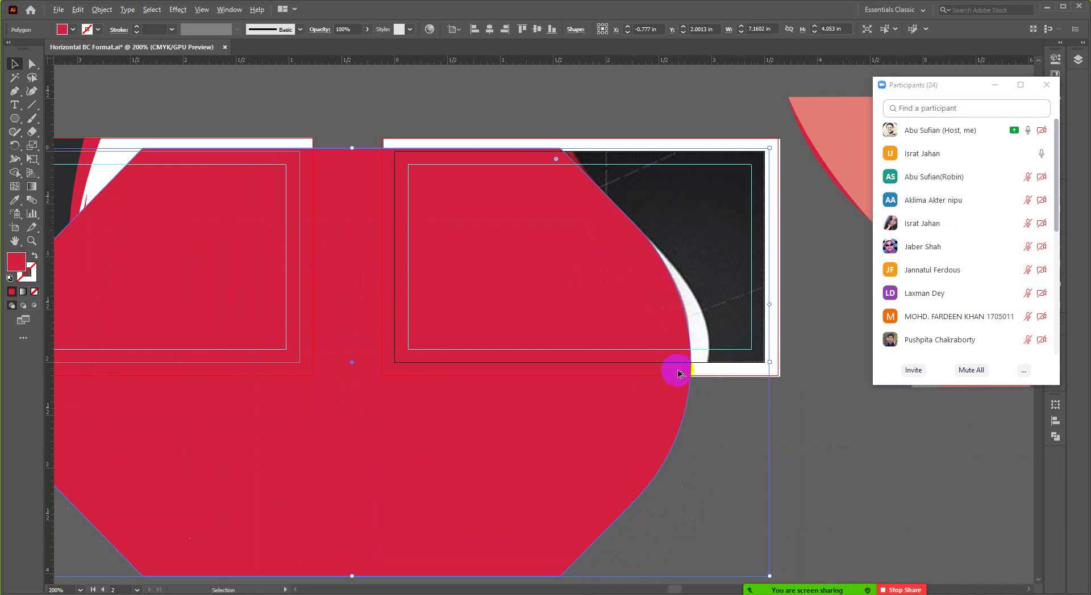
scroll(676, 372, down, 1)
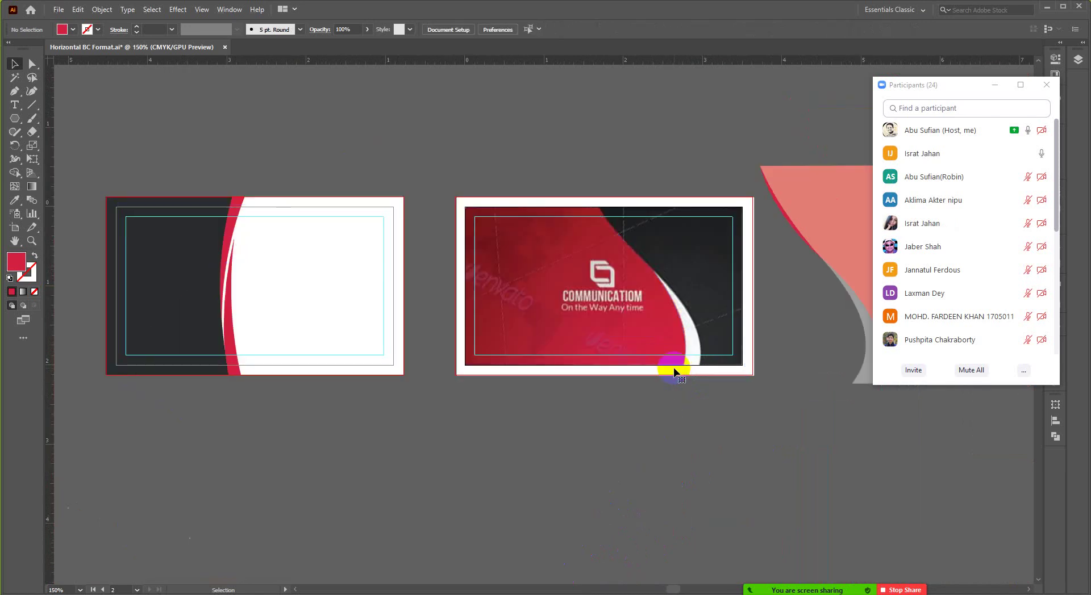
Move the rounded hexagon straight down into the empty space below the two card sides.
scroll(673, 370, down, 1)
drag(651, 390, 652, 542)
scroll(648, 473, up, 1)
scroll(646, 468, down, 3)
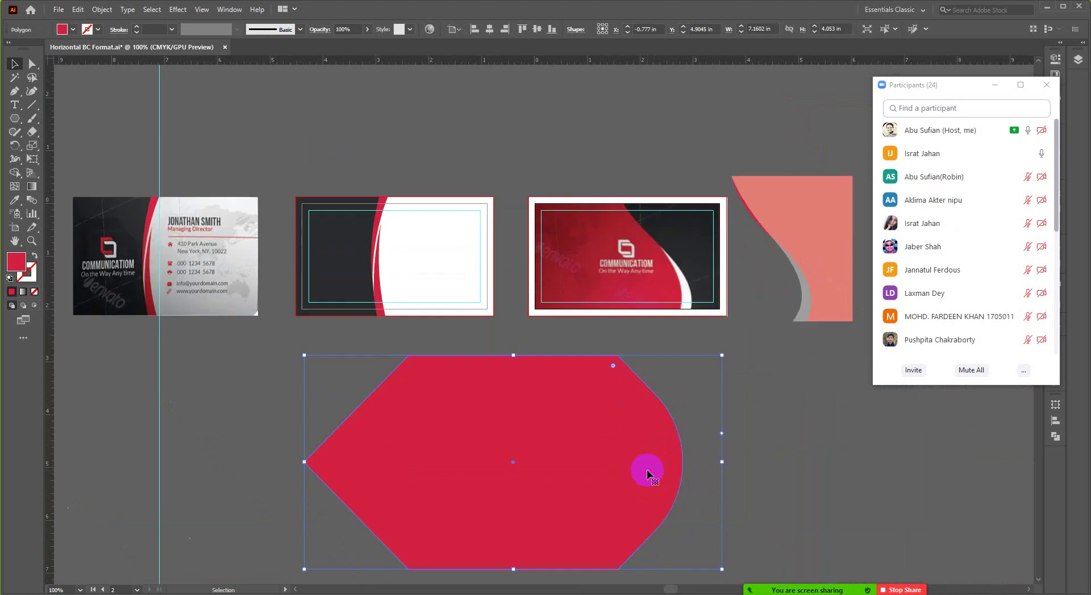
drag(633, 432, 632, 446)
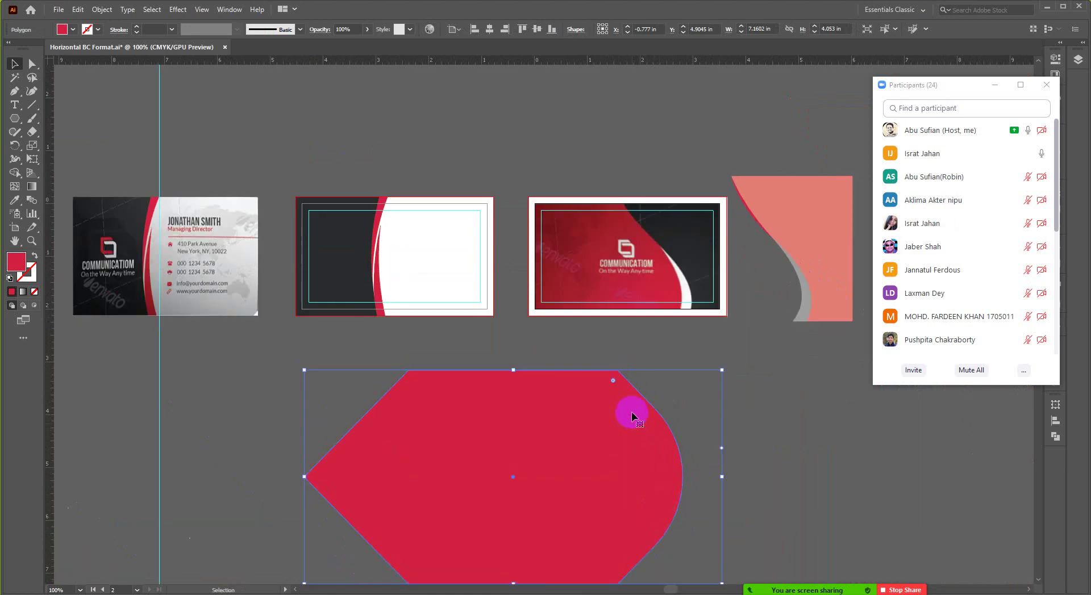
scroll(630, 375, up, 3)
scroll(628, 340, up, 1)
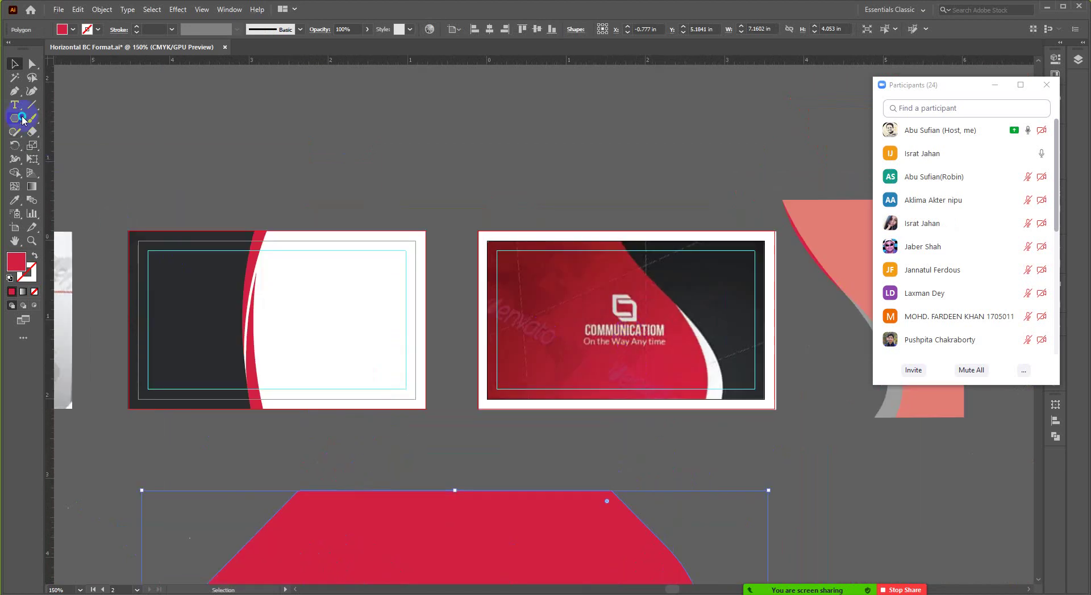
Draw a red square about 3.12 in wide over the left part of the back side's reference image.
drag(15, 118, 63, 116)
drag(444, 167, 684, 408)
click(15, 64)
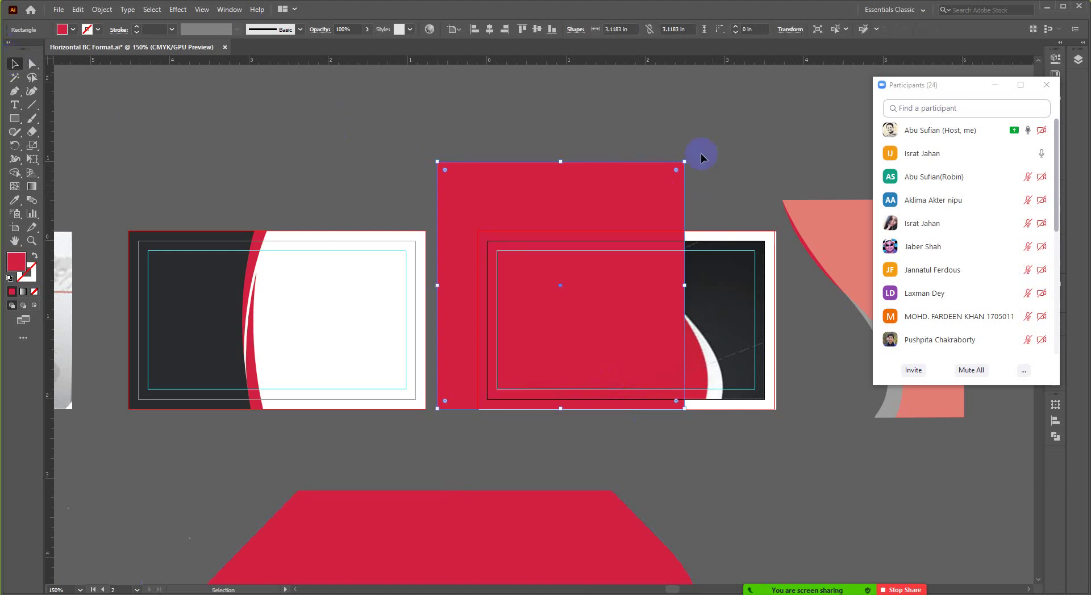
Try to rotate the red square into a diamond and place its right corner over the back side's reference image.
drag(699, 180, 740, 292)
drag(636, 273, 605, 381)
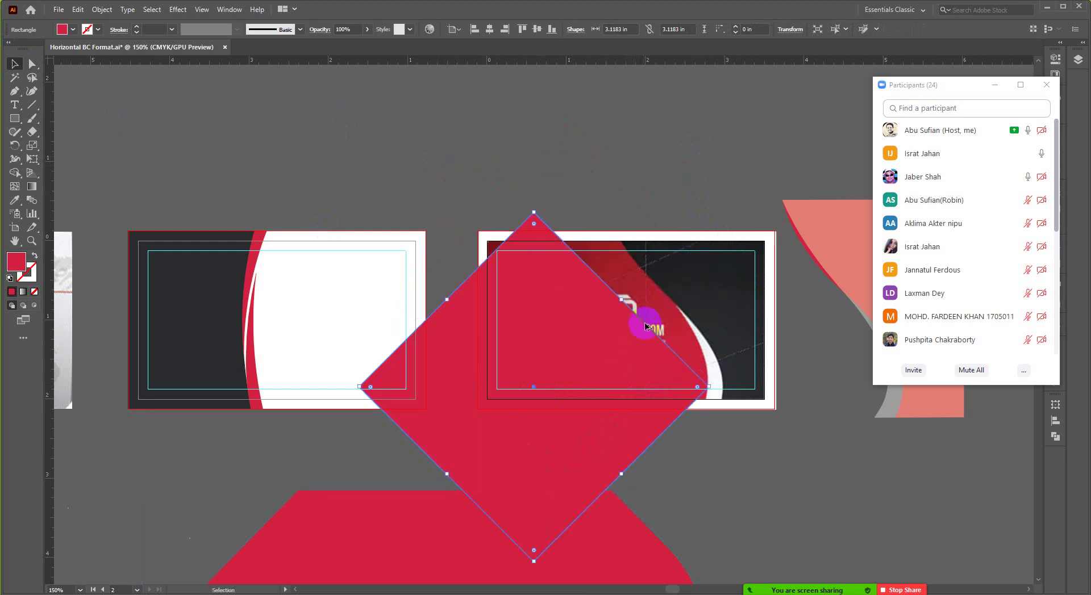
scroll(645, 319, up, 2)
drag(610, 344, 640, 300)
key(shift+Up)
key(shift+Up)
key(shift+Up)
key(shift+Up)
key(shift+Up)
key(shift+Up)
key(shift+Up)
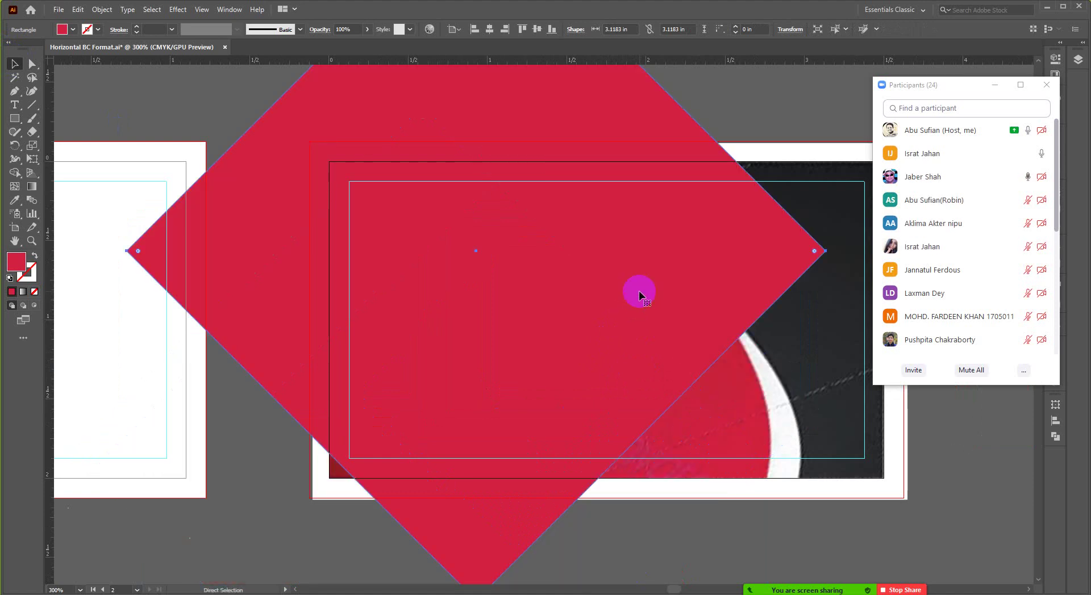
key(ctrl+minus)
key(ctrl+minus)
key(ctrl+z)
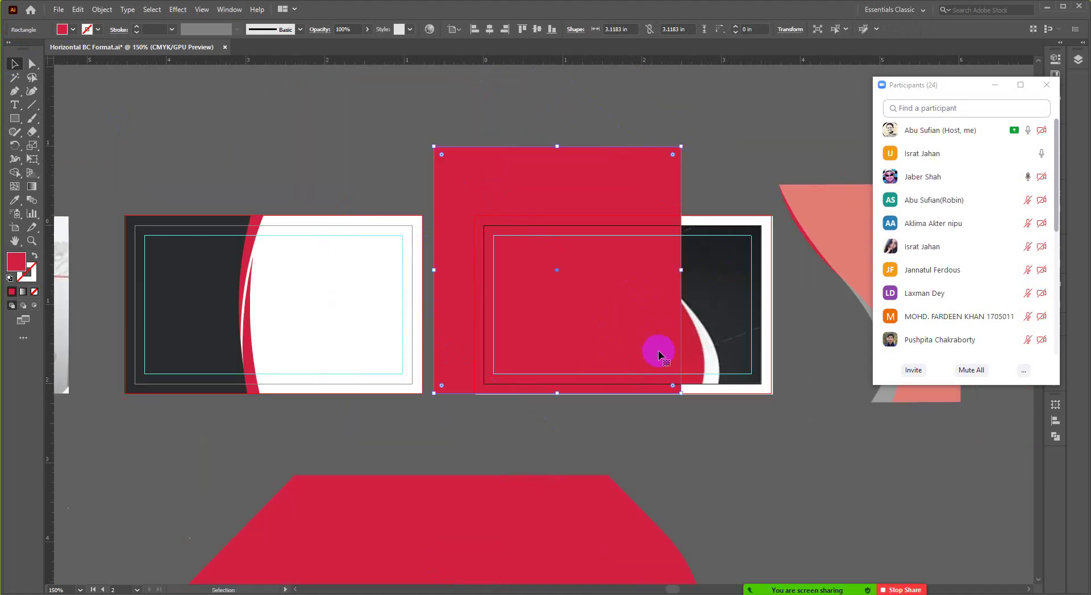
Move the red square left so that it spans the gap between the two card sides.
click(709, 426)
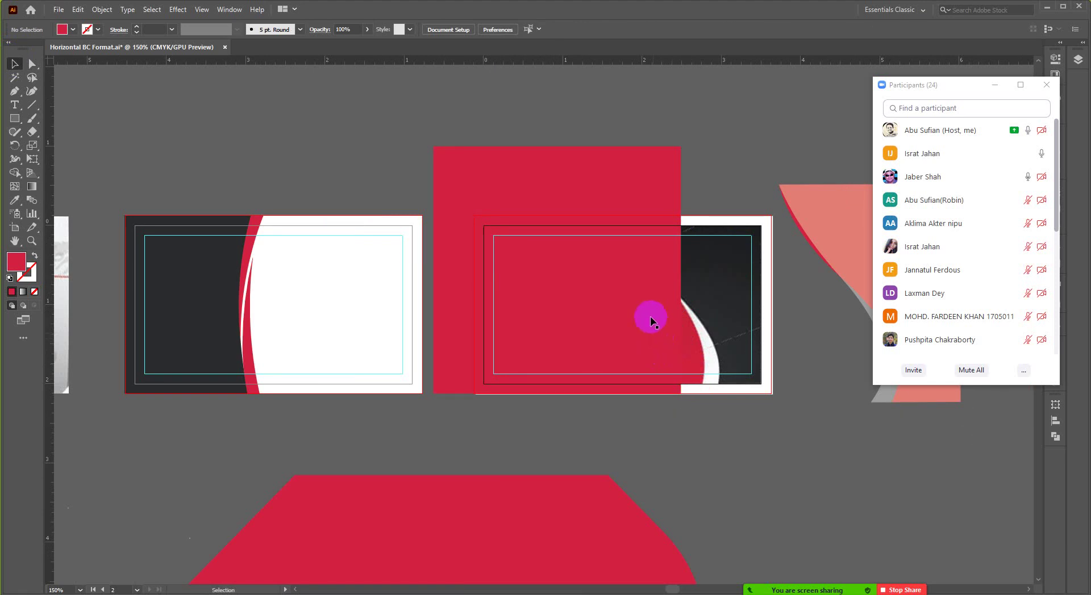
drag(650, 316, 640, 397)
mouse_move(635, 343)
mouse_down()
mouse_move(518, 285)
mouse_move(482, 289)
mouse_up()
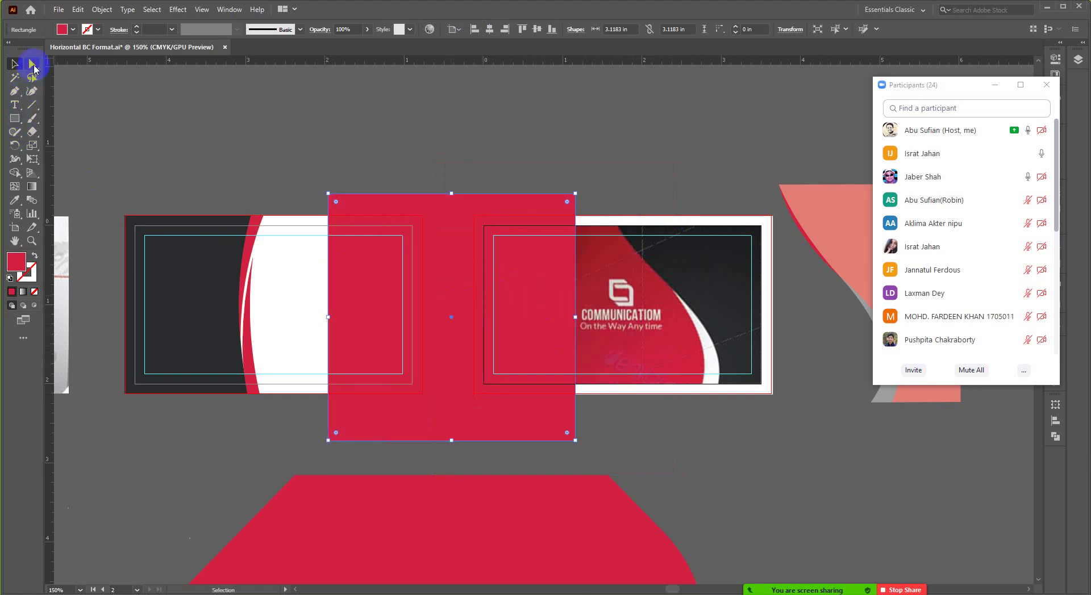
Add an anchor point near the middle of the red square's right edge.
click(15, 92)
click(82, 105)
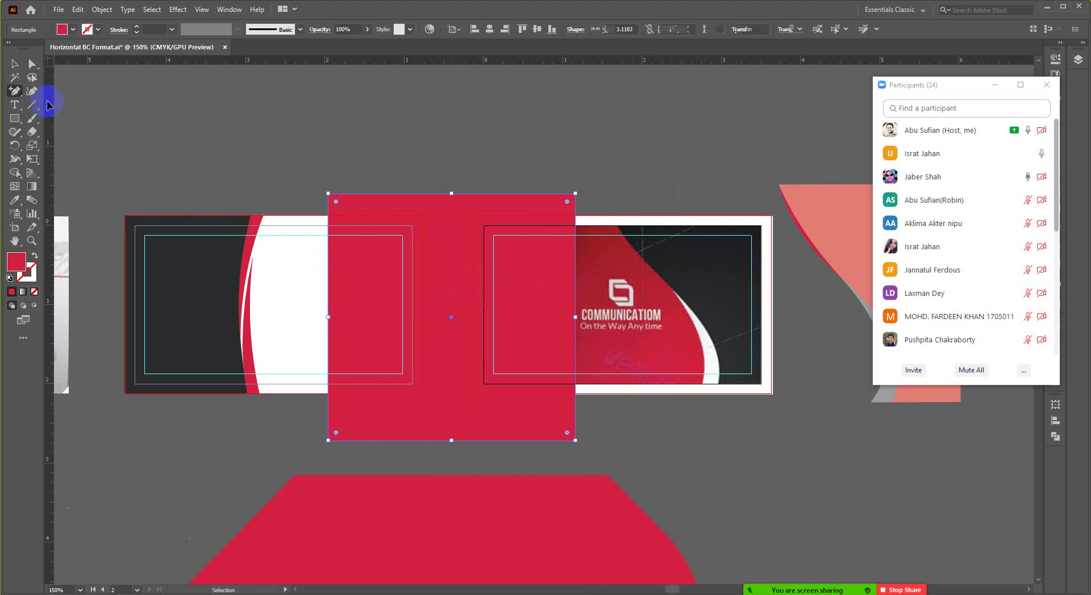
click(574, 301)
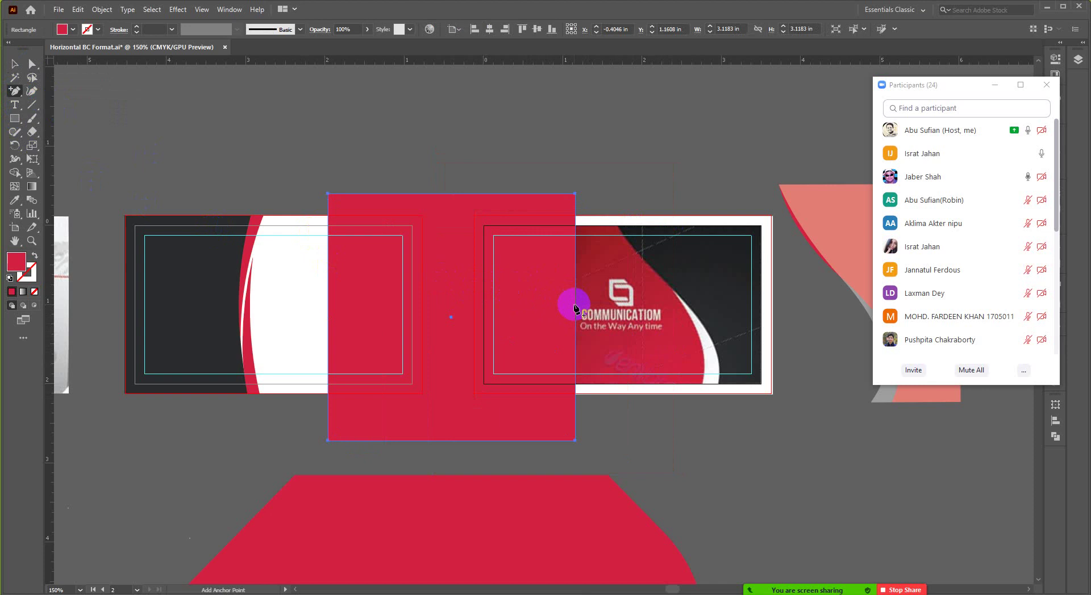
click(15, 95)
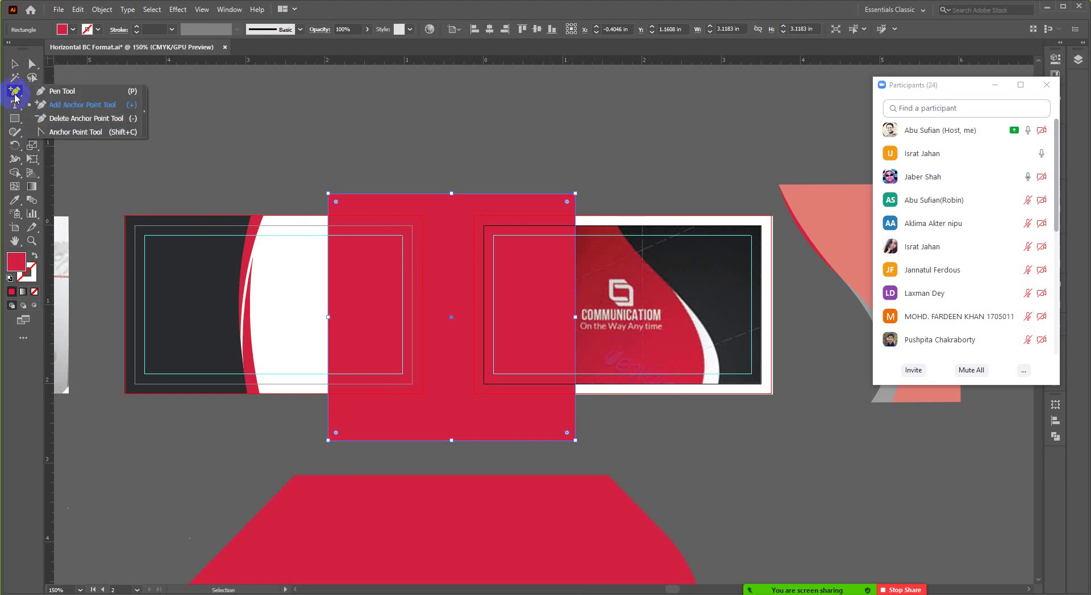
click(13, 89)
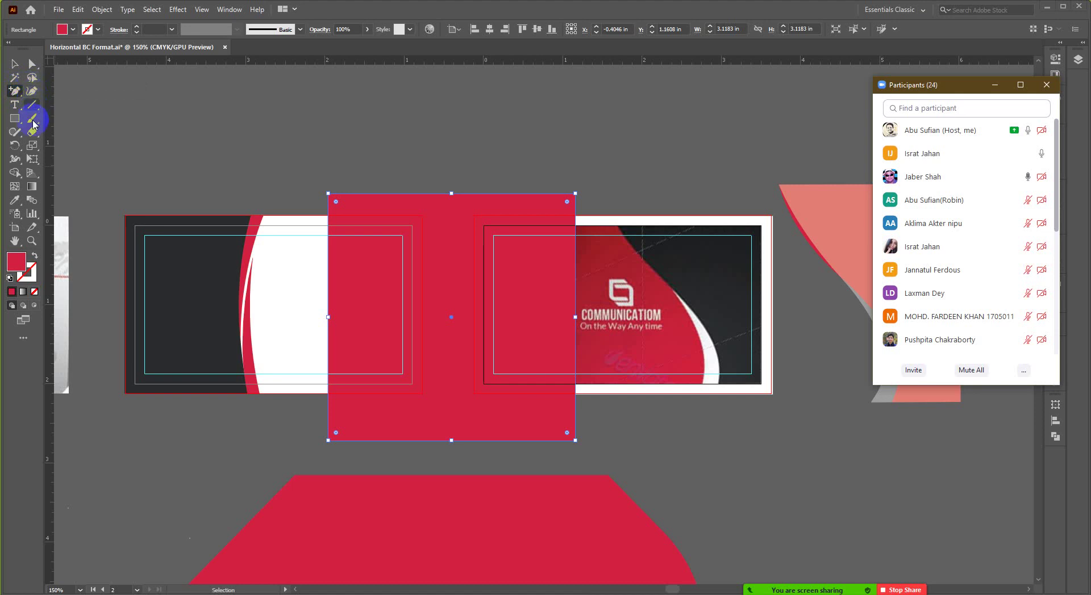
click(17, 214)
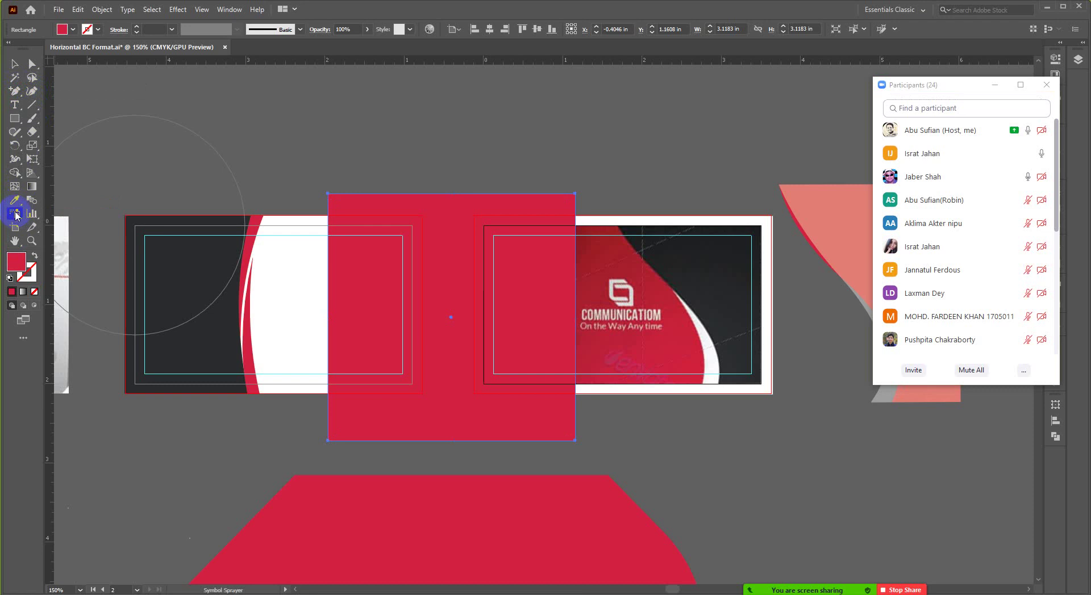
click(15, 202)
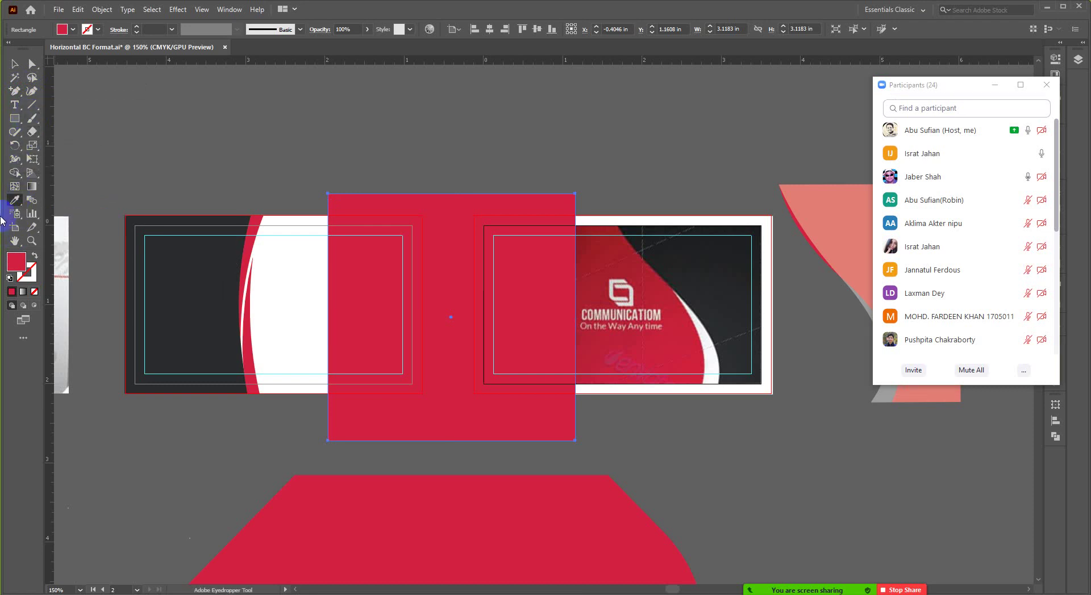
Bend the red square's right edge outward with the Anchor Point tool and shorten the upper handle, making the shape about 4.11 in wide.
click(16, 91)
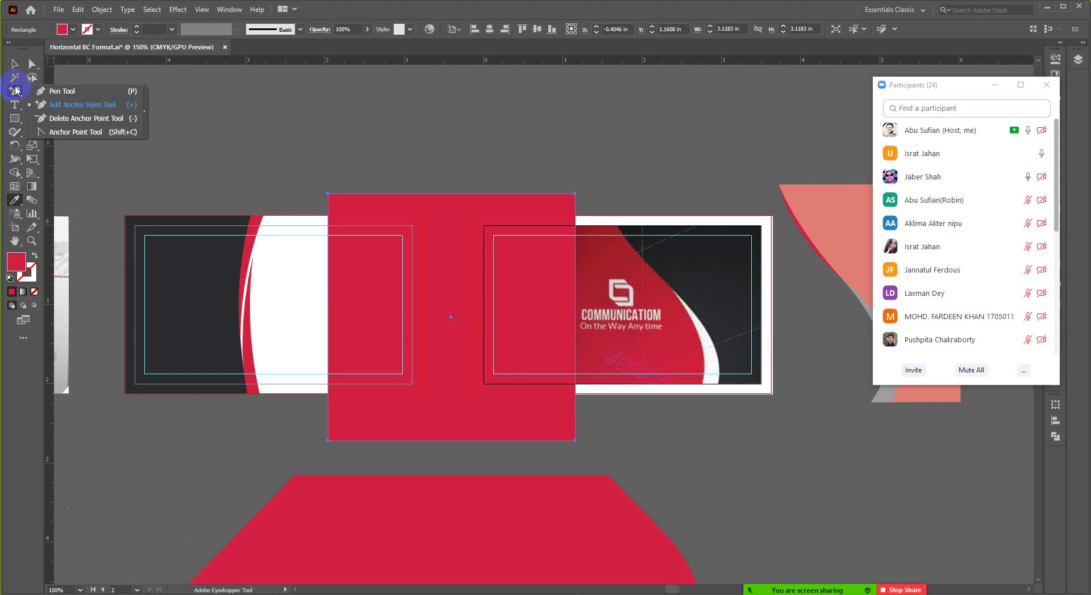
click(76, 132)
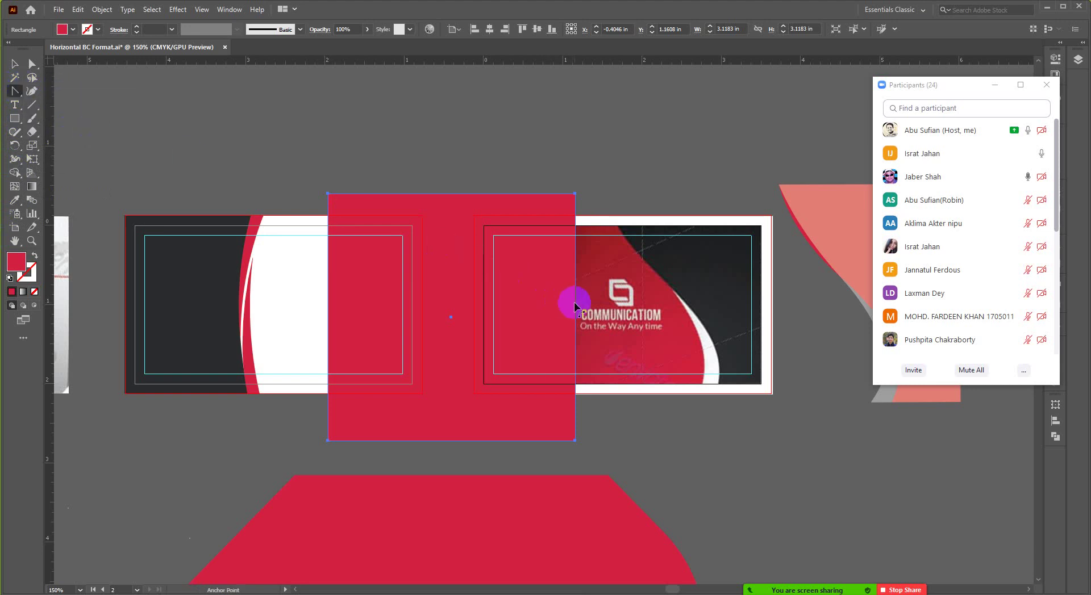
drag(575, 305, 663, 319)
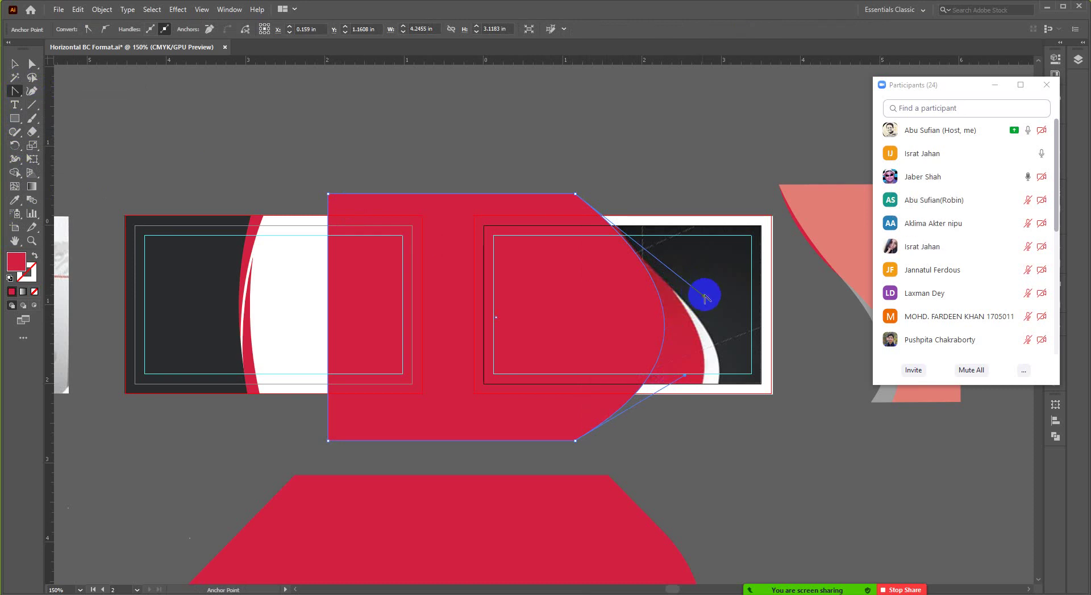
drag(703, 298, 674, 282)
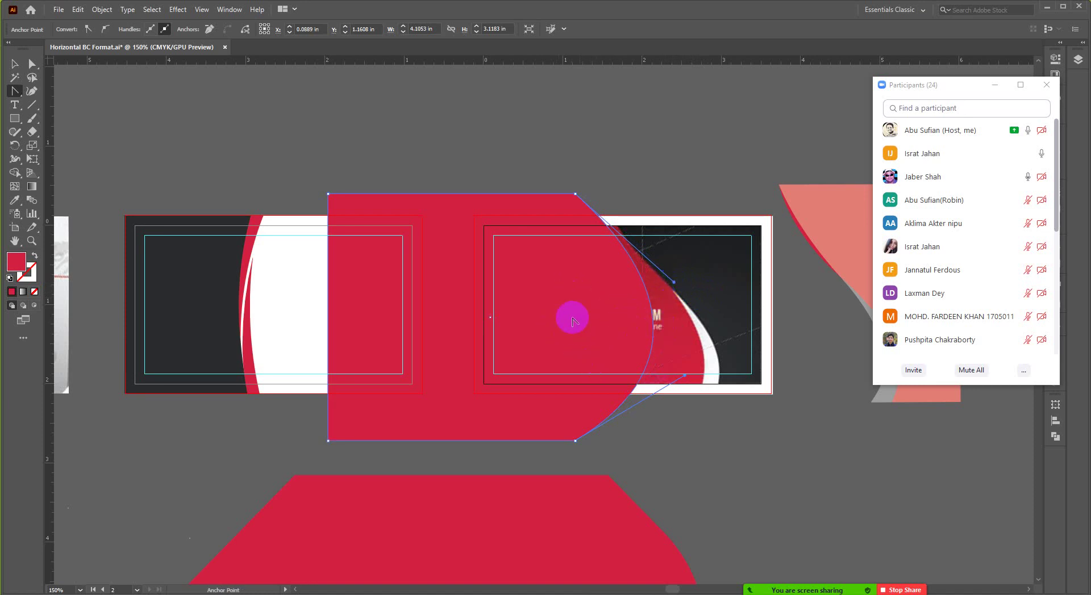
click(620, 237)
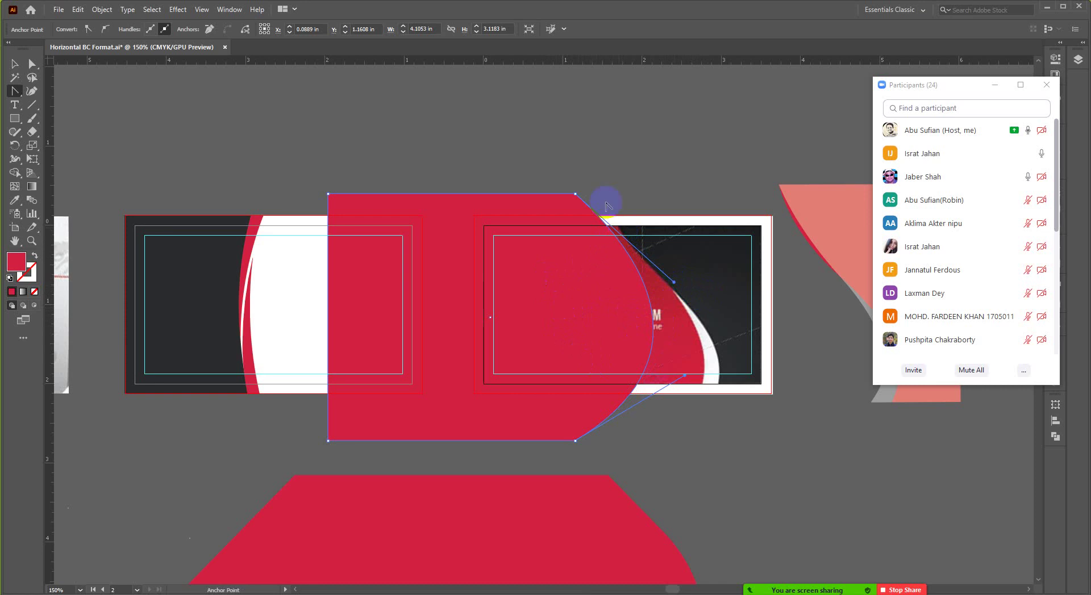
click(15, 64)
drag(473, 278, 517, 320)
key(ctrl+z)
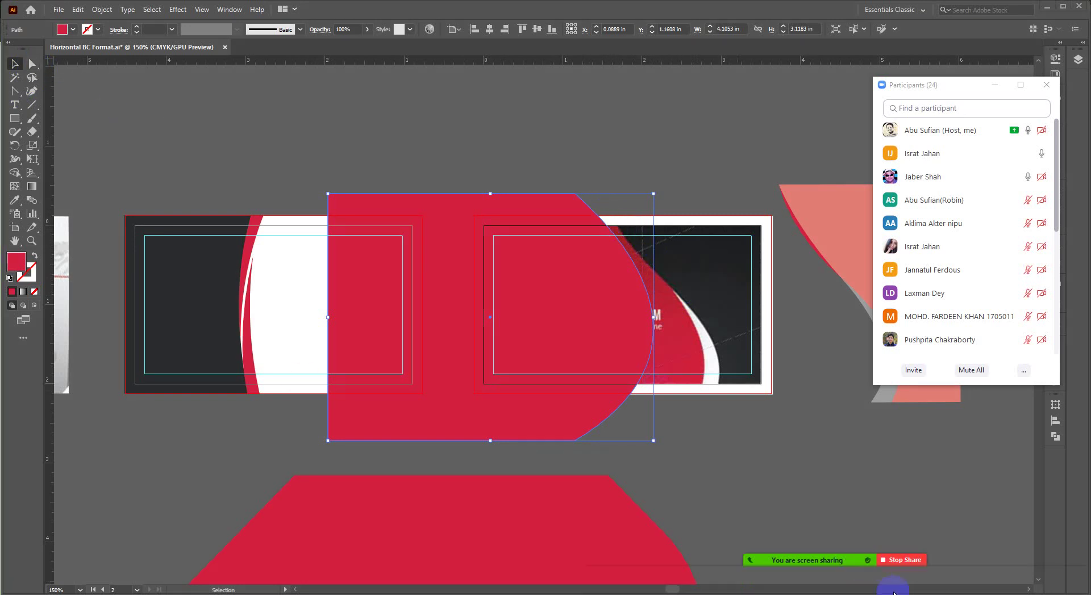
Stop sharing the screen in the Zoom meeting and look through the meeting's screen-sharing options.
click(902, 562)
click(541, 580)
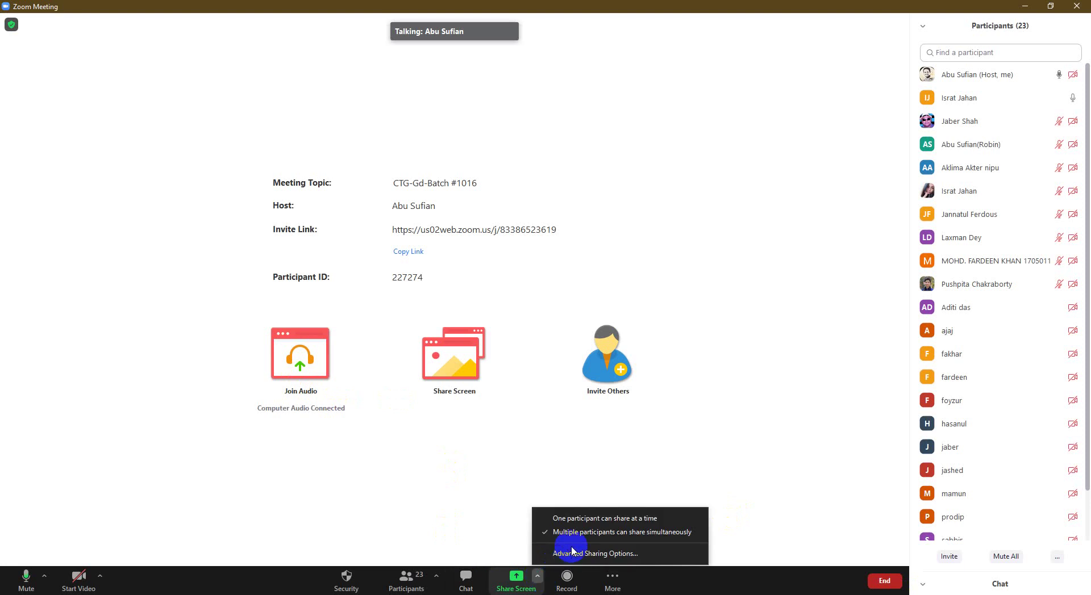
click(338, 448)
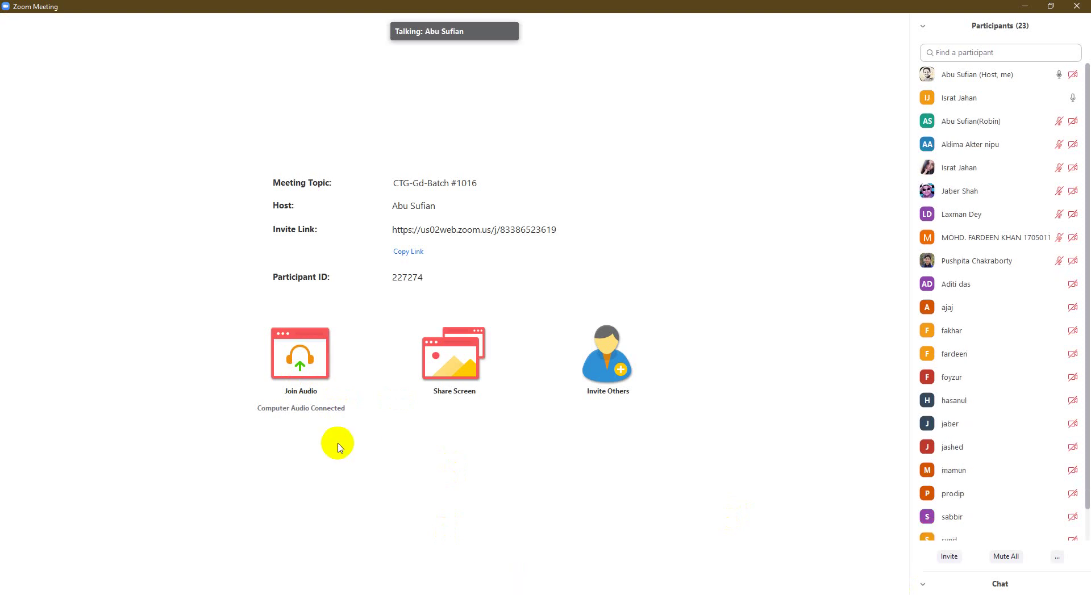
mouse_move(633, 516)
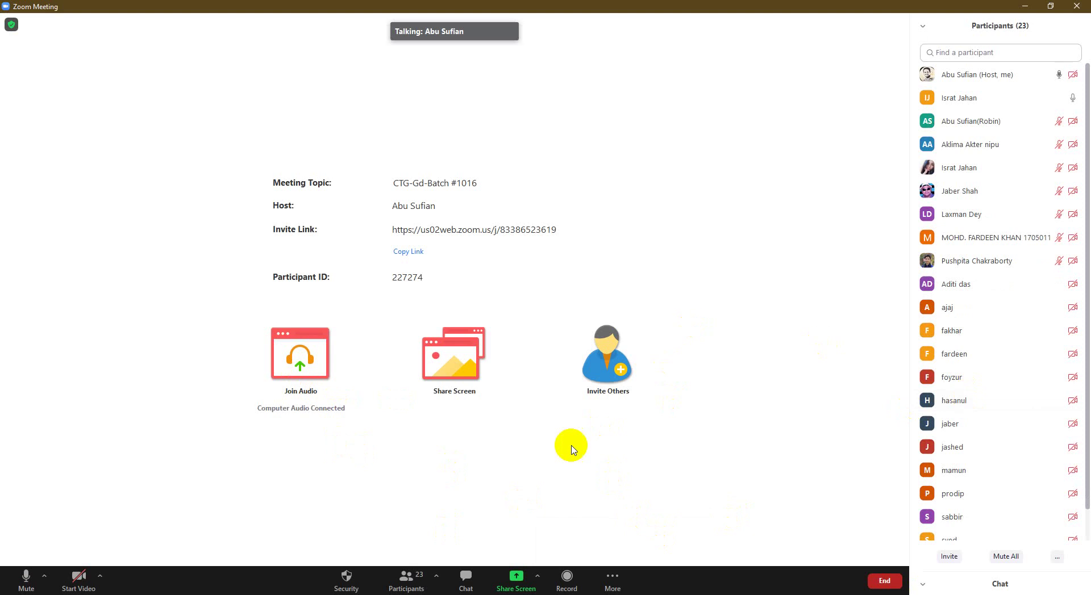
click(614, 577)
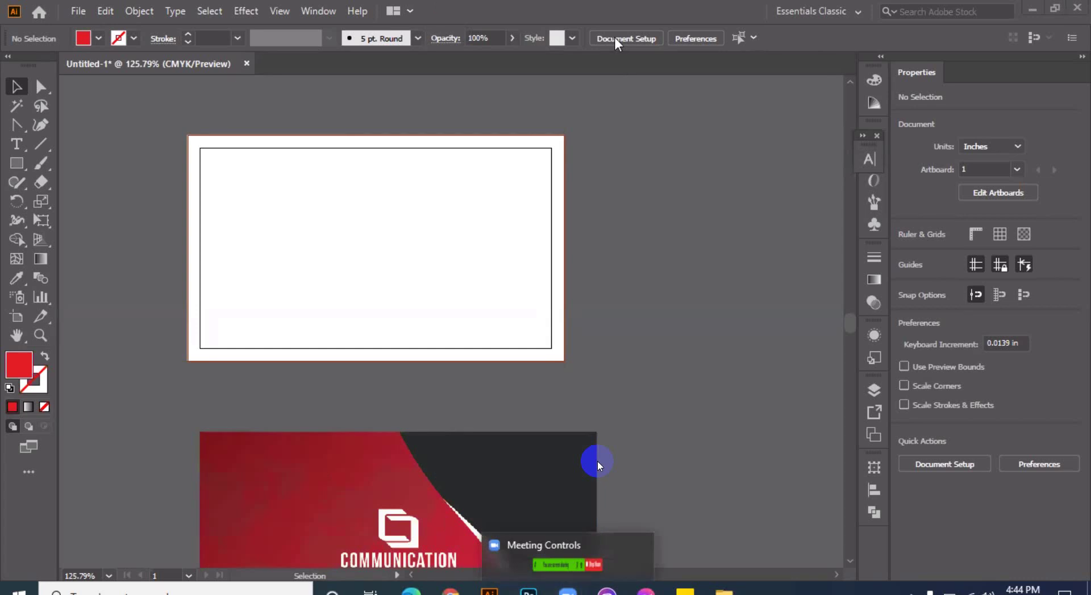
Draw a rectangle about 2.41 by 2.25 in over the blank card's left part and fill it with dark red sampled from the reference image.
key(alt+s)
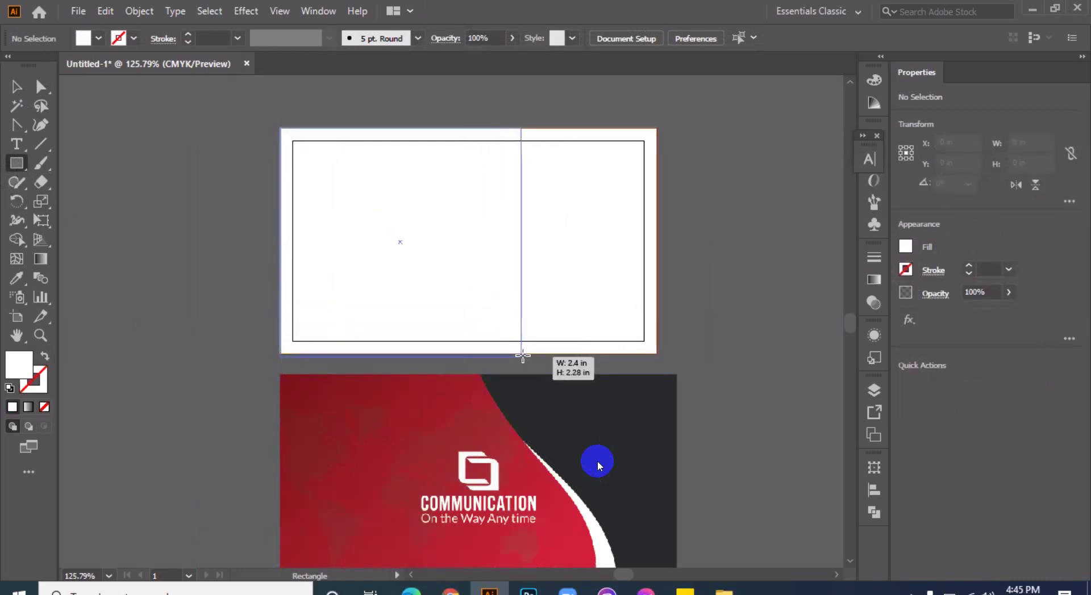
drag(522, 356, 522, 354)
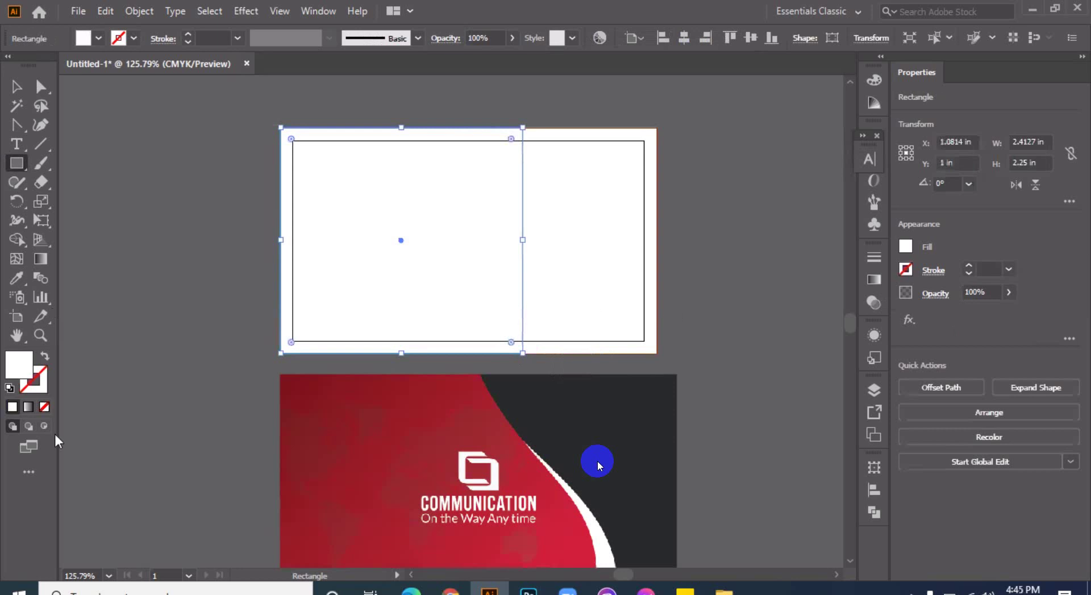
click(17, 278)
click(379, 472)
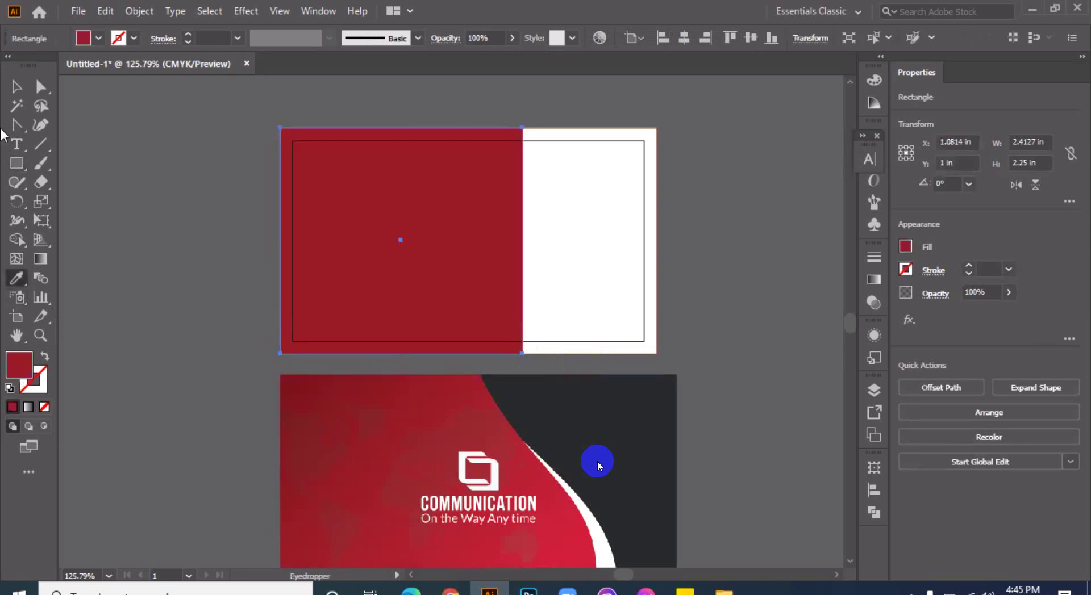
Curve the dark red rectangle's right edge outward with the Anchor Point tool until the shape is about 2.69 in wide.
click(16, 87)
click(16, 124)
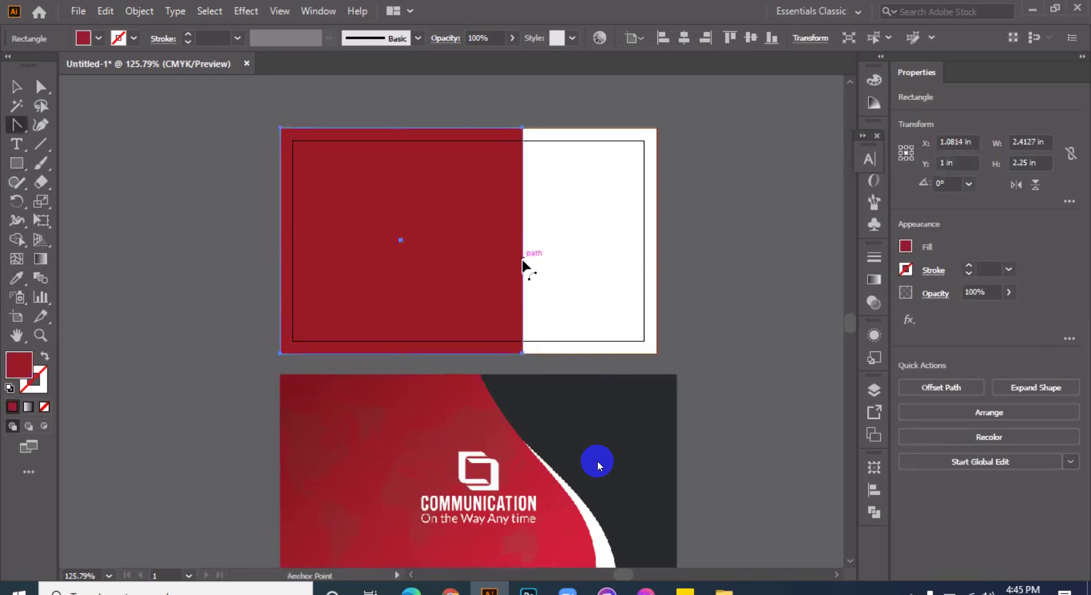
drag(524, 260, 606, 256)
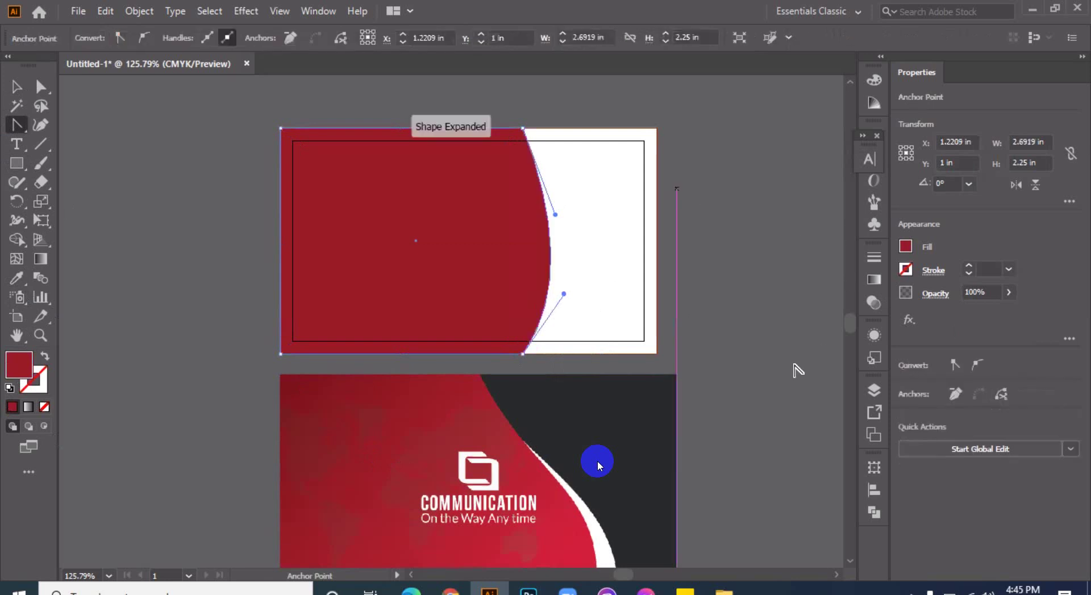
key(space)
drag(736, 342, 681, 315)
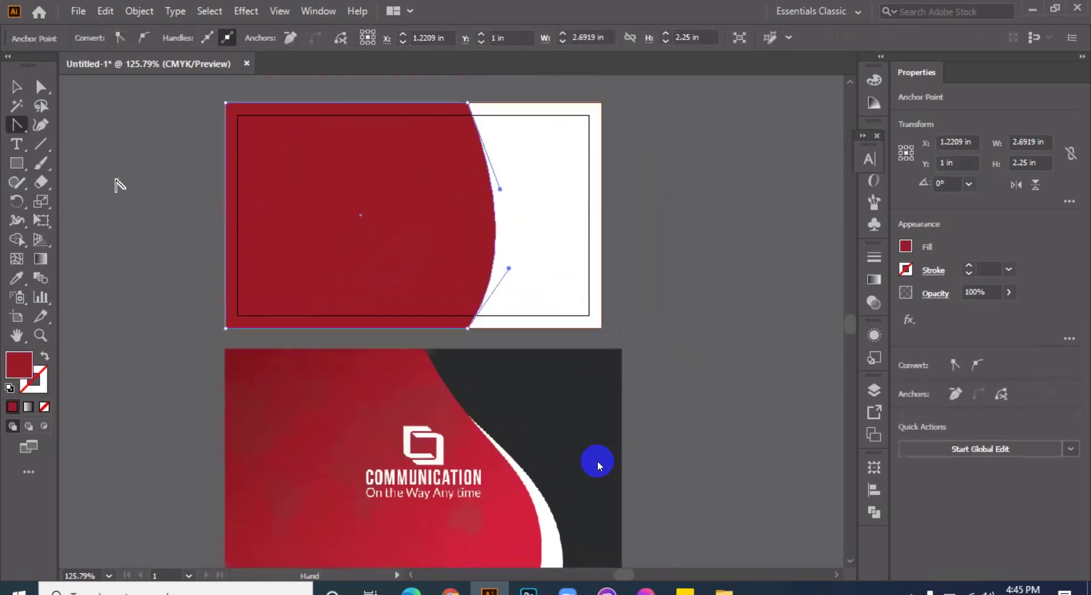
Move the red shape's lower-right corner right to about X 2.80 in and adjust both curve handles into an S-shaped edge.
click(40, 86)
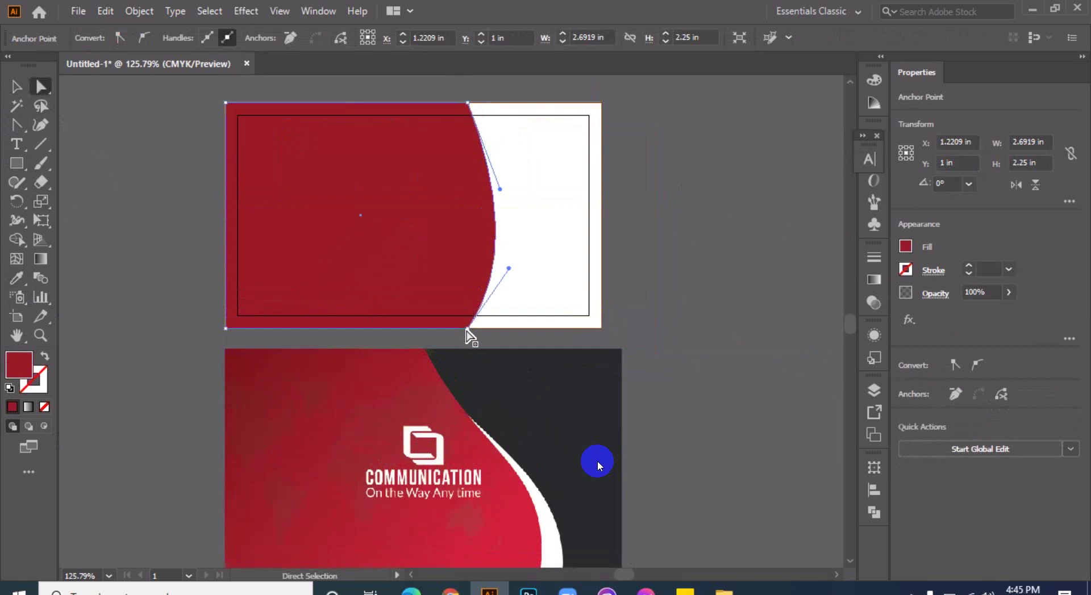
drag(466, 330, 518, 329)
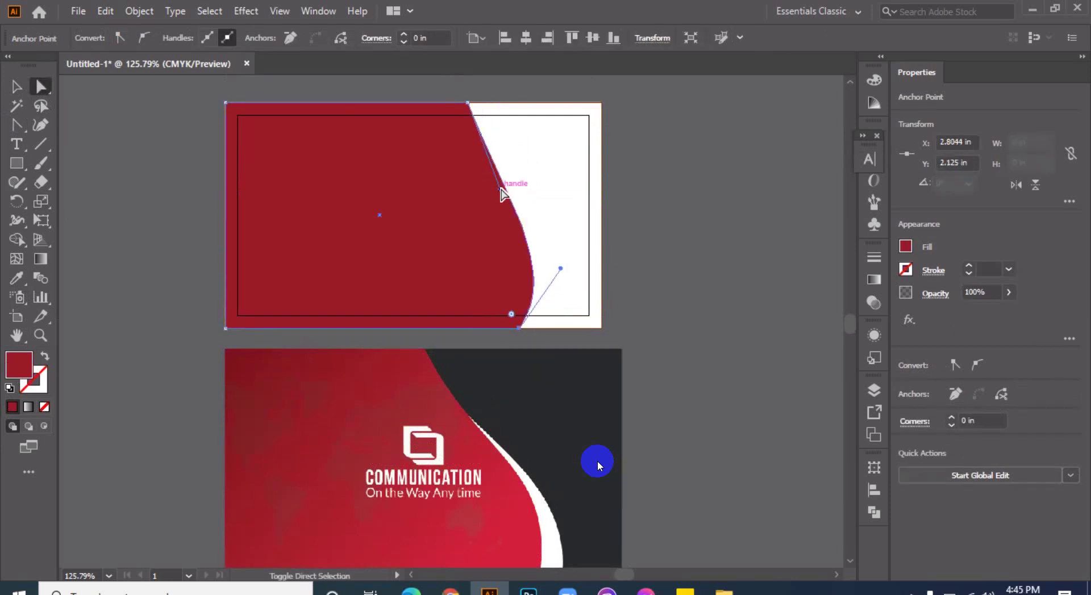
mouse_move(500, 189)
mouse_down()
mouse_move(500, 199)
mouse_move(492, 190)
mouse_up()
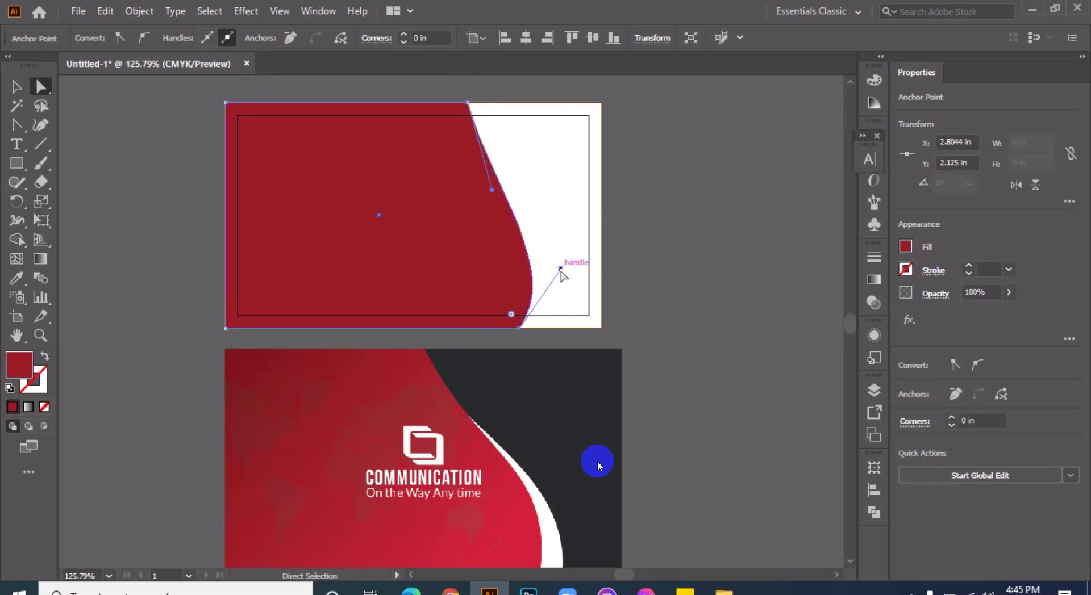
drag(562, 273, 559, 245)
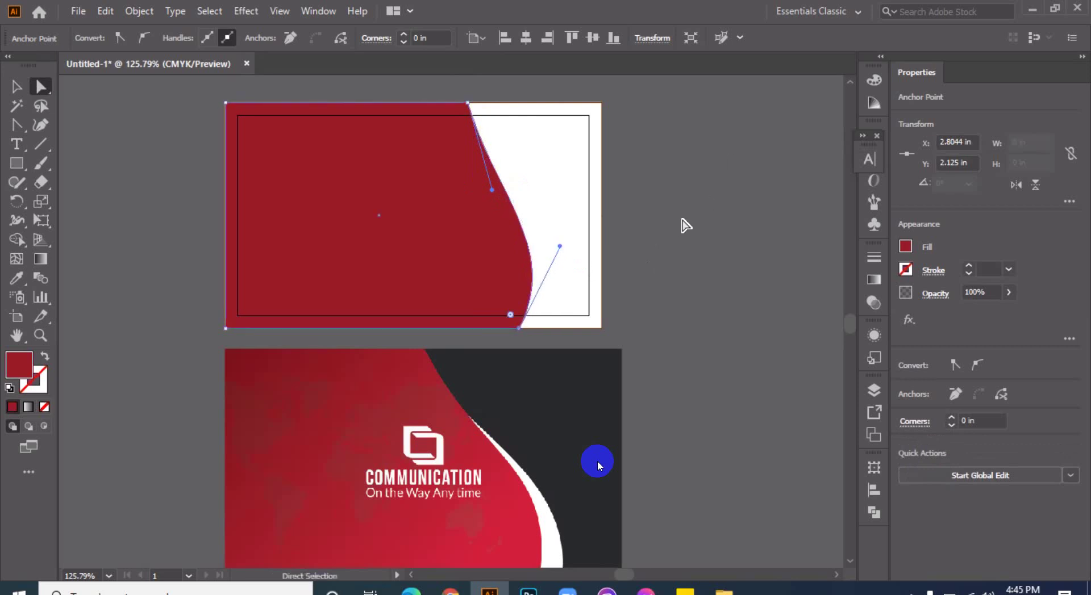
key(space)
drag(684, 218, 638, 220)
click(725, 231)
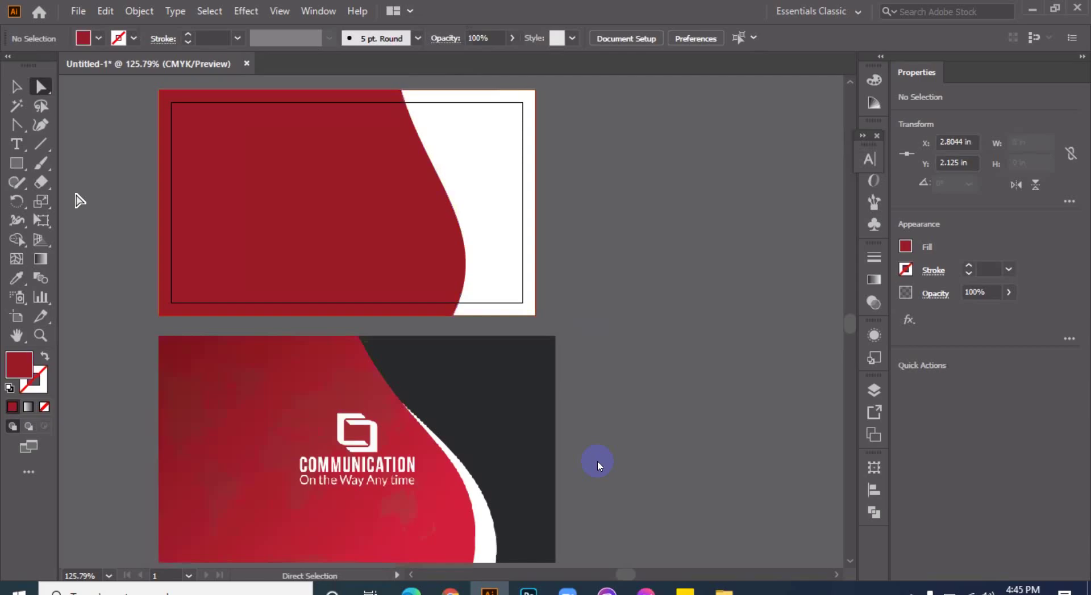
Draw a rectangle about 1.38 by 2.25 in over the card's right part and fill it with dark grey sampled from the reference image.
click(17, 163)
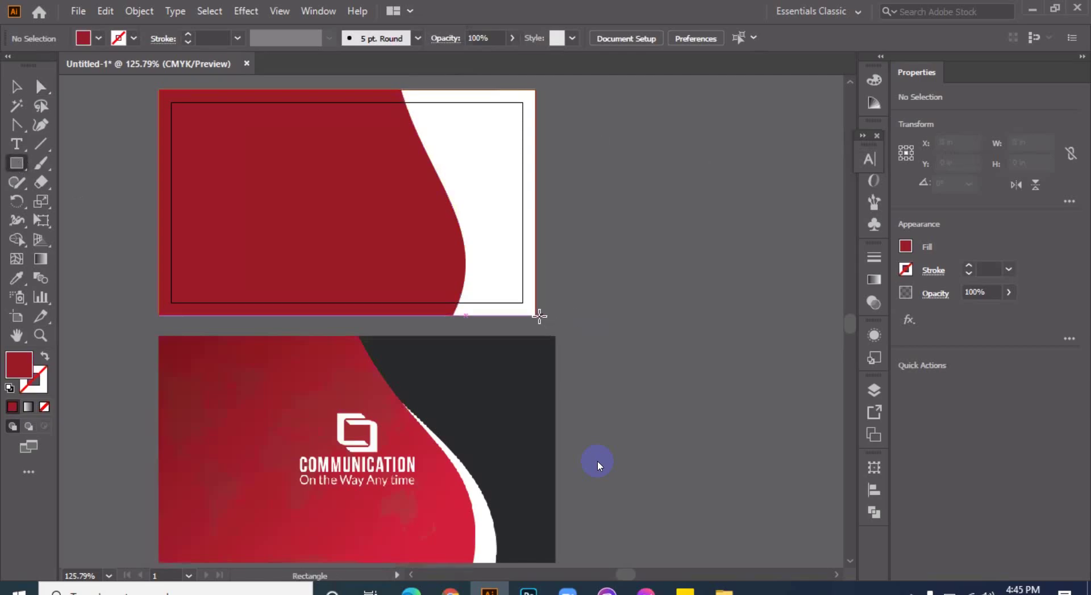
drag(536, 316, 397, 89)
key(u)
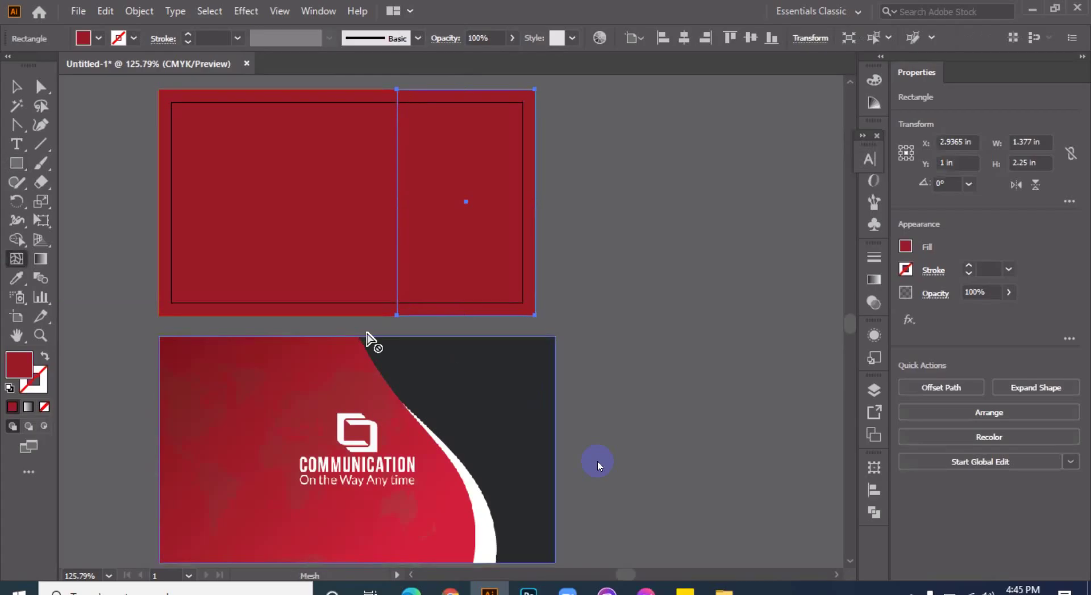
key(i)
click(540, 404)
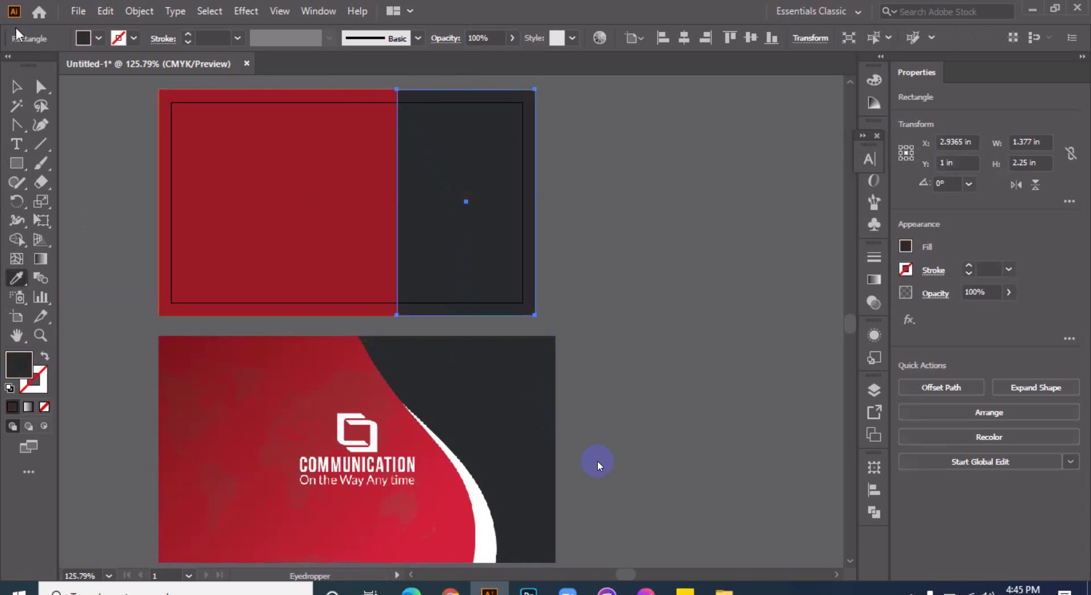
Curve the dark grey rectangle's left edge inward to the right with the Anchor Point tool.
click(17, 86)
click(17, 125)
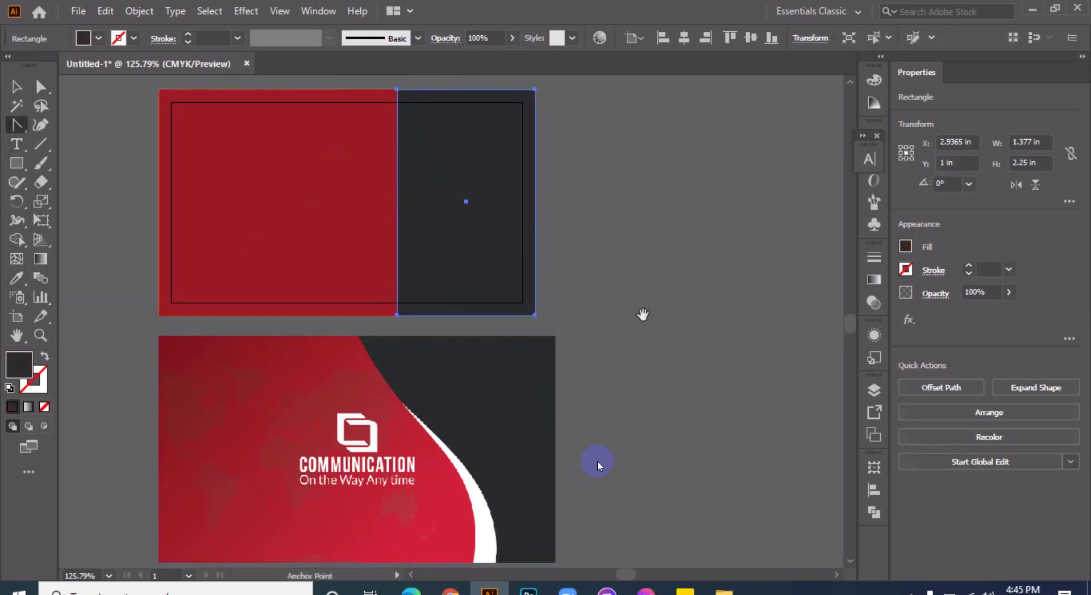
drag(642, 317, 640, 256)
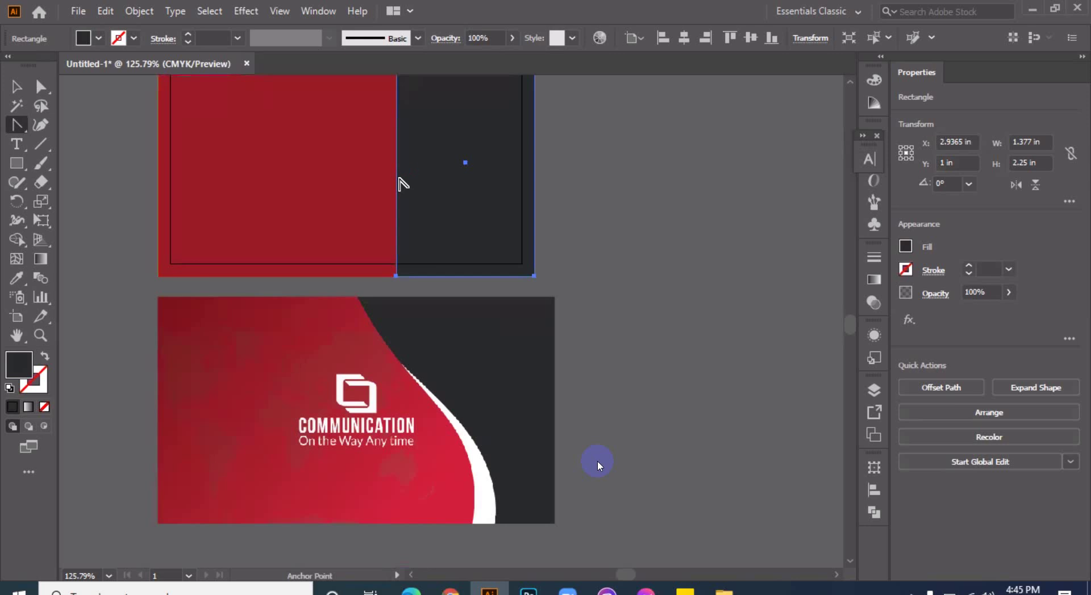
drag(407, 185, 504, 217)
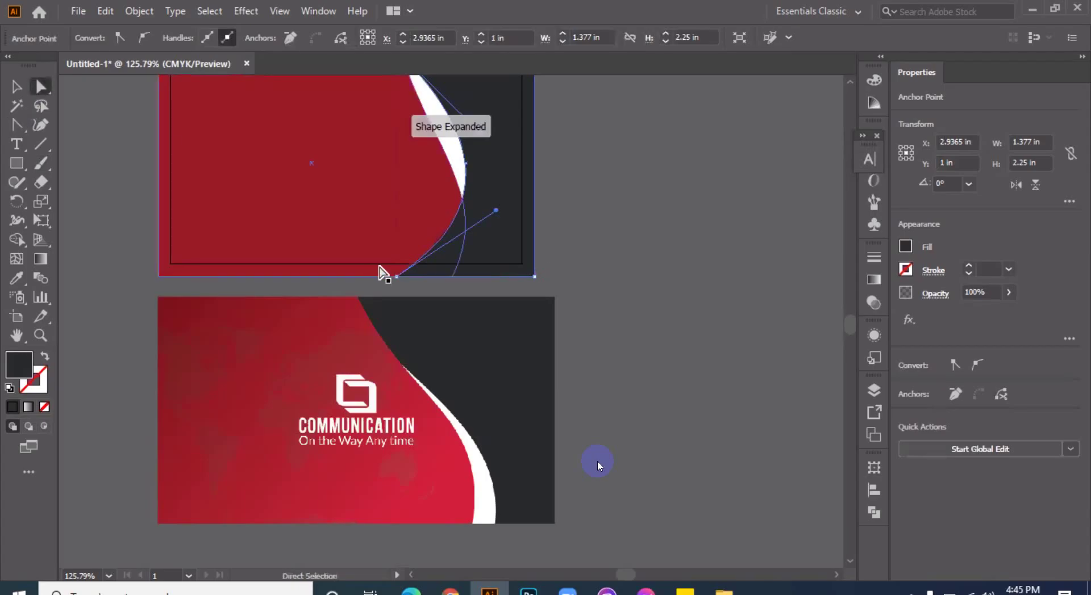
Move the dark grey shape's lower-left corner right to about X 2.99 in and reshape its curve handles to leave a narrow white band.
drag(383, 272, 471, 278)
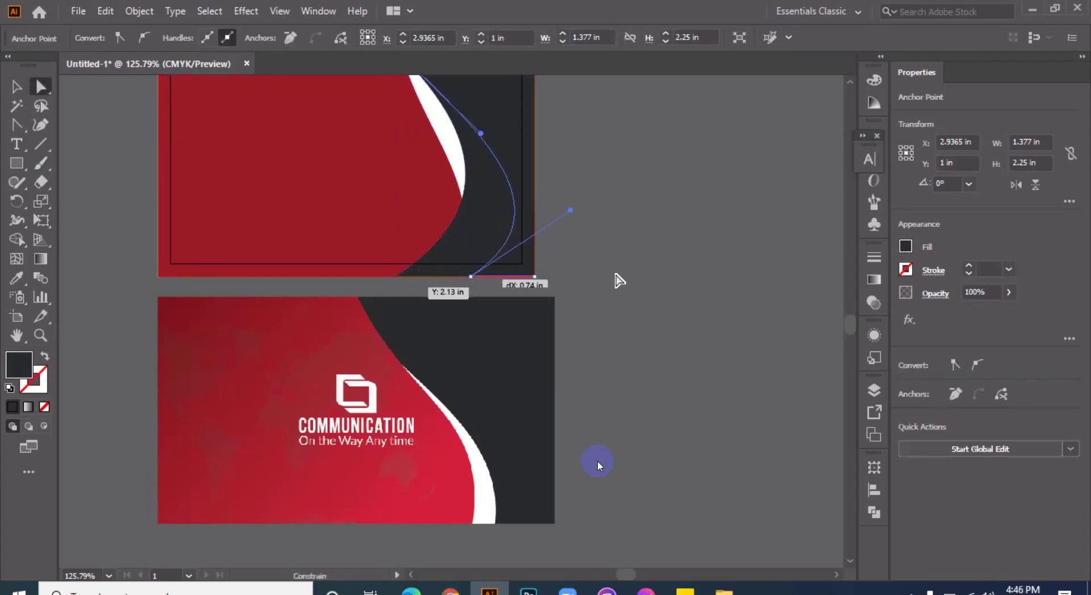
drag(678, 252, 700, 326)
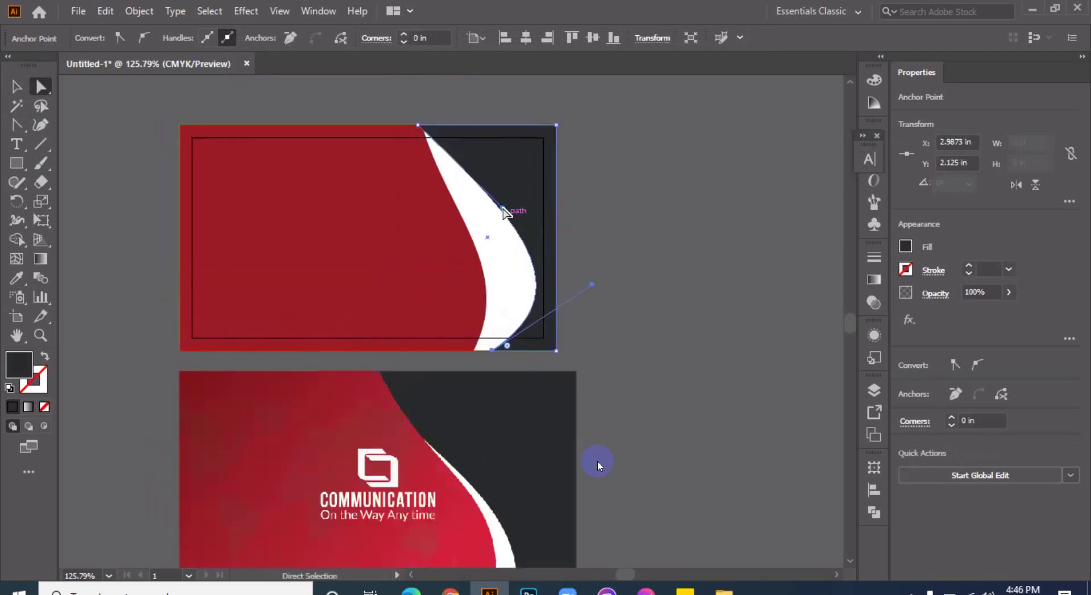
drag(504, 212, 435, 238)
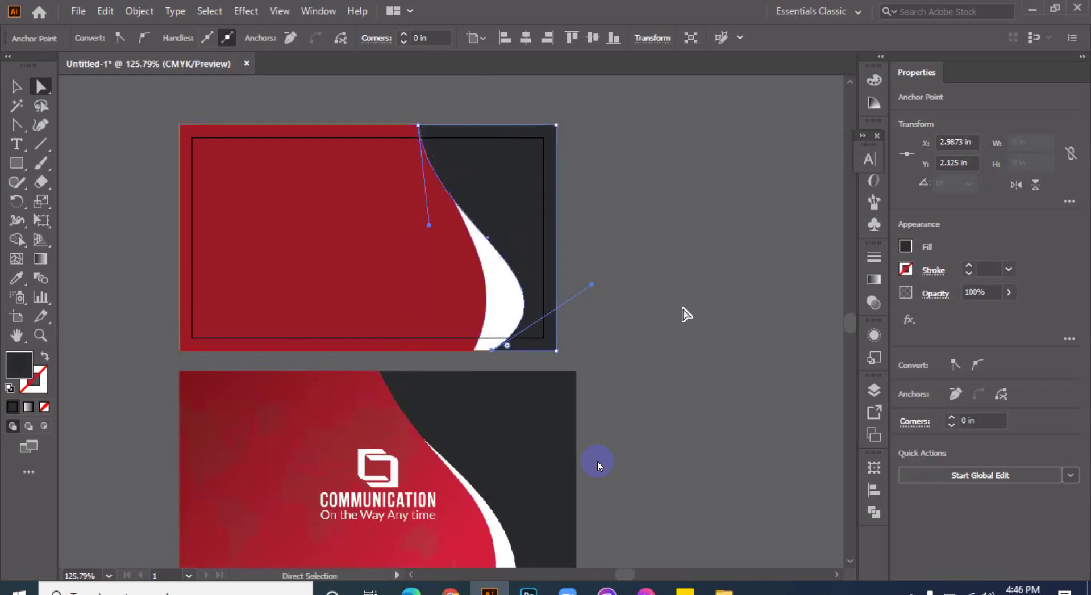
drag(592, 284, 680, 229)
drag(654, 266, 625, 201)
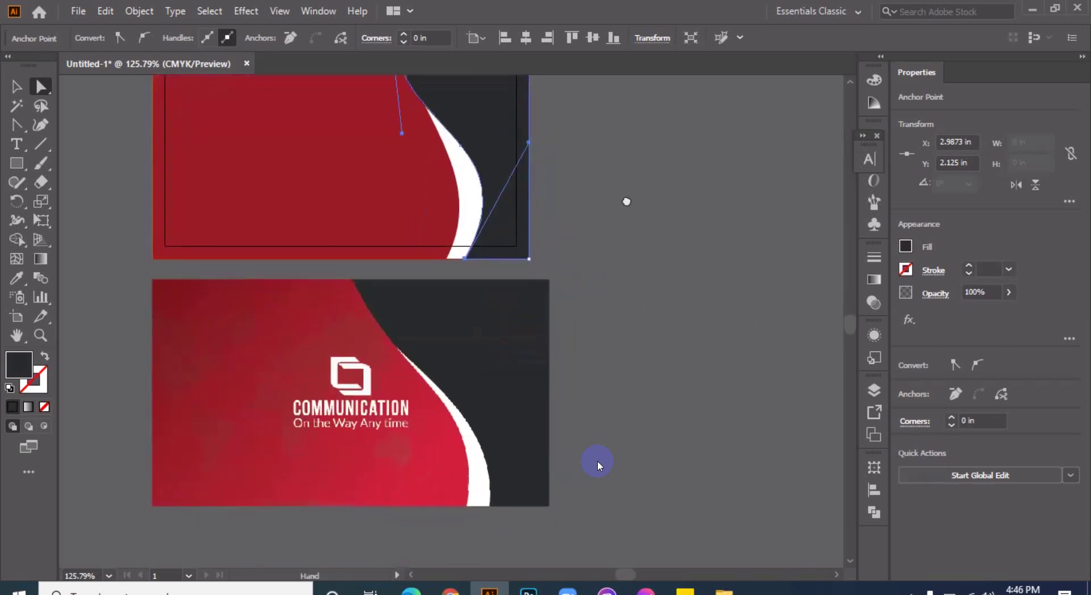
Adjust the dark grey shape's lower curve handle inward to taper the white band, and deselect the shapes.
drag(527, 169, 498, 160)
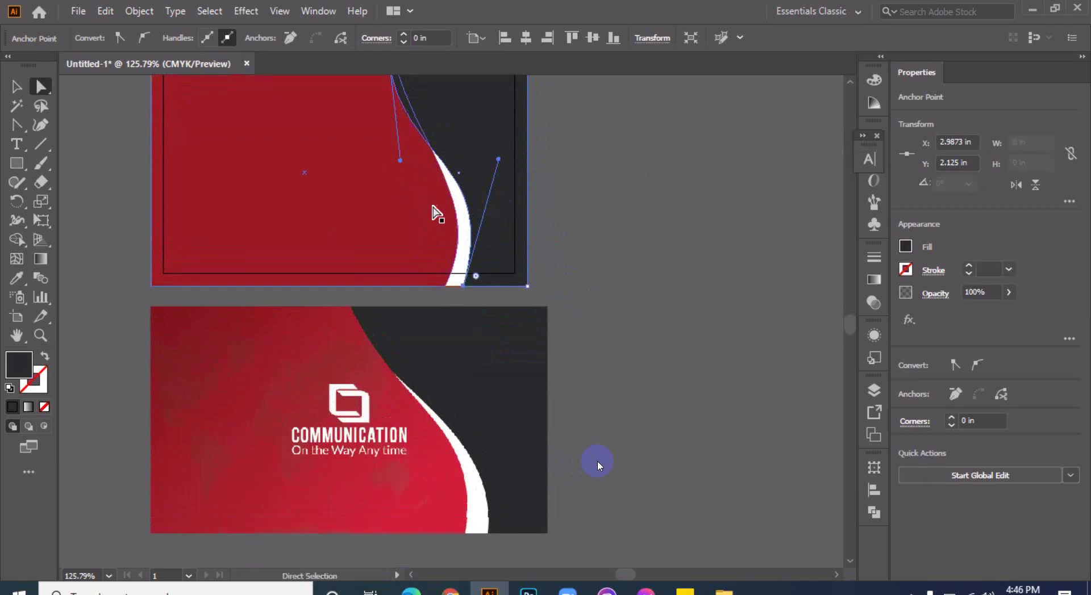
drag(425, 205, 402, 246)
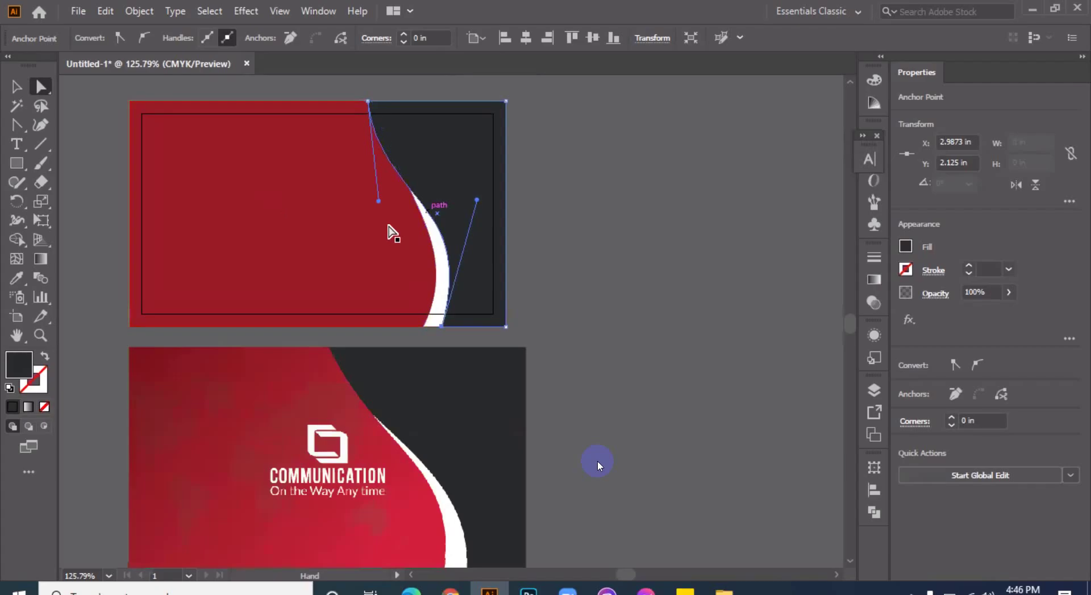
click(385, 236)
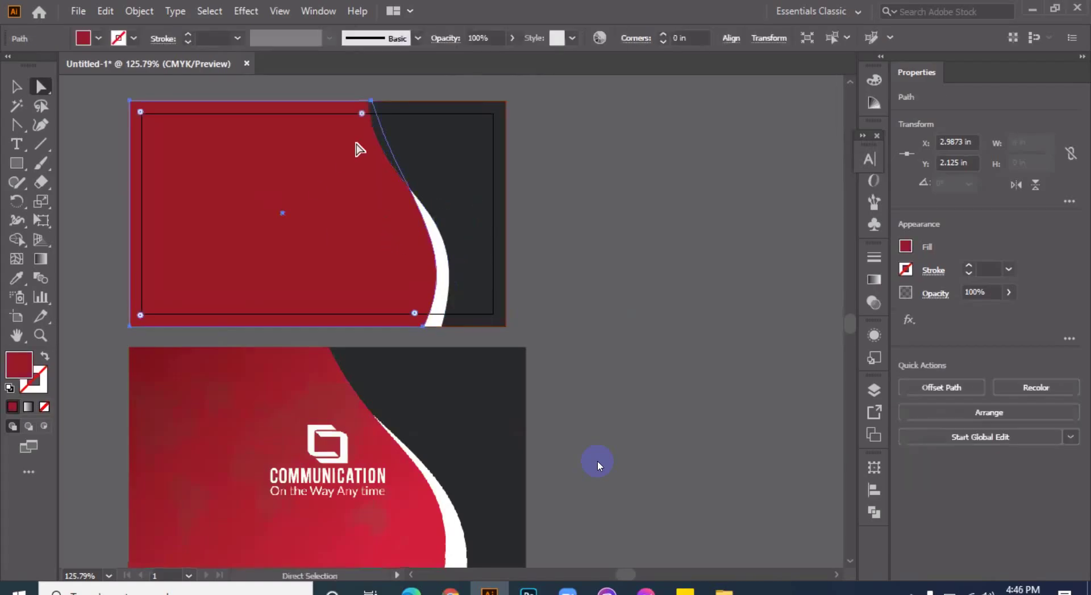
click(15, 89)
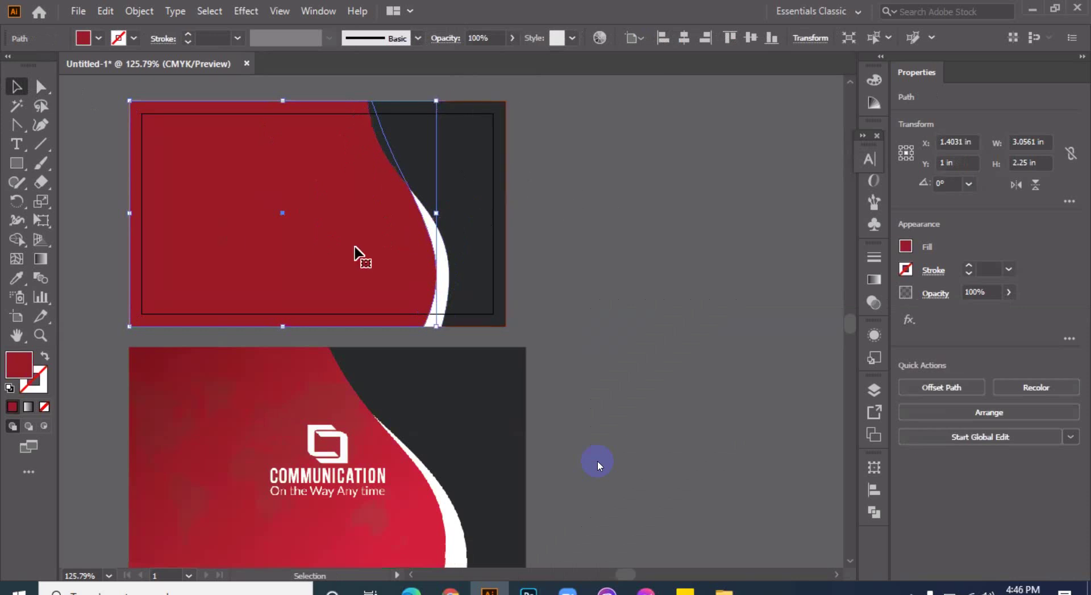
click(487, 193)
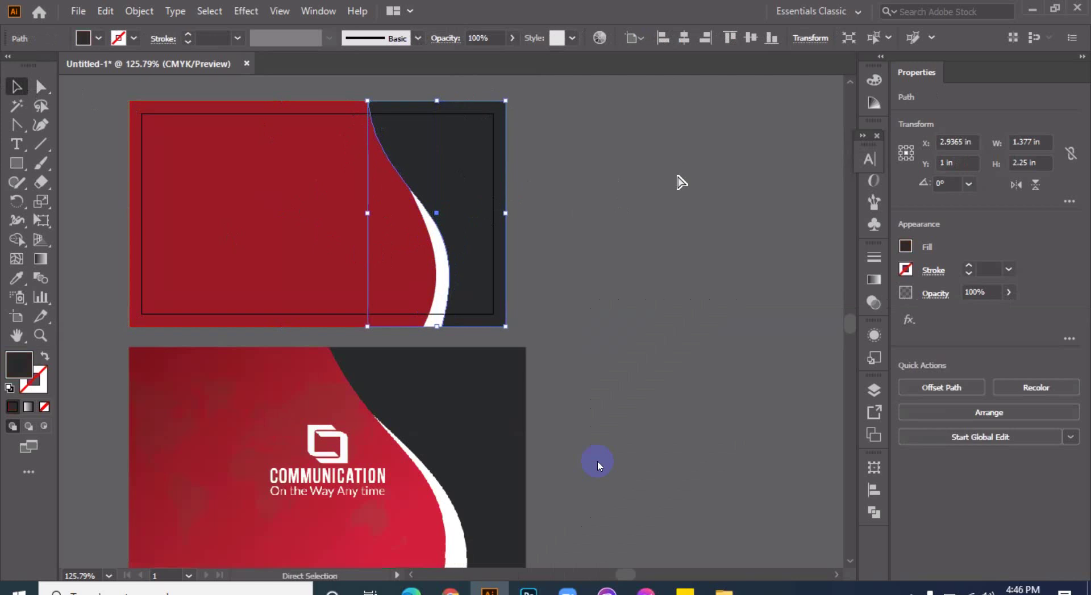
key(a)
click(679, 181)
key(v)
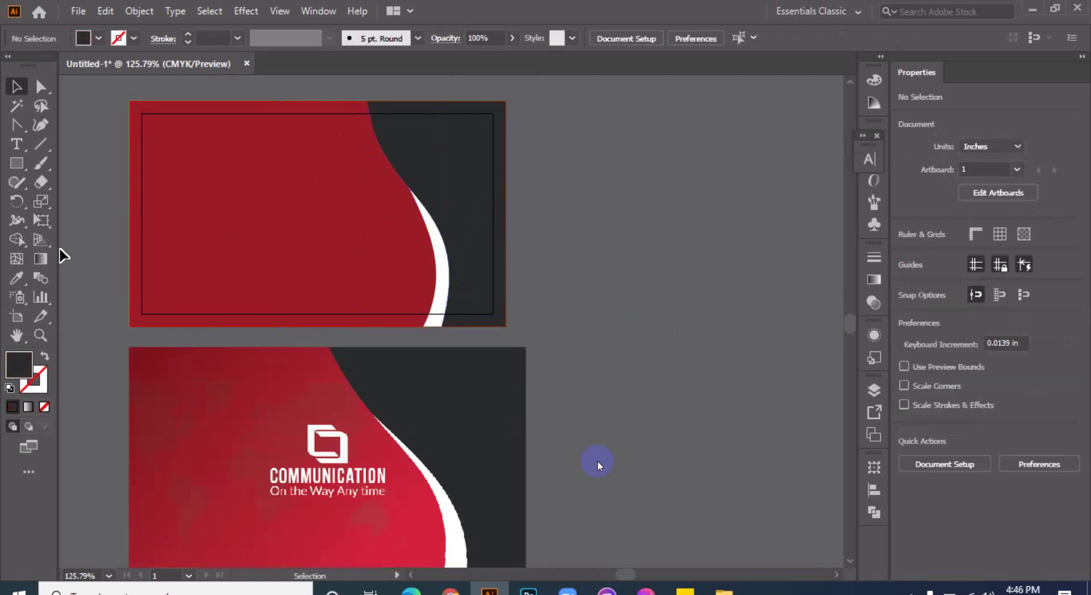
Reshape both curve handles of the red shape's wavy edge to refine the white band's inner contour.
click(242, 225)
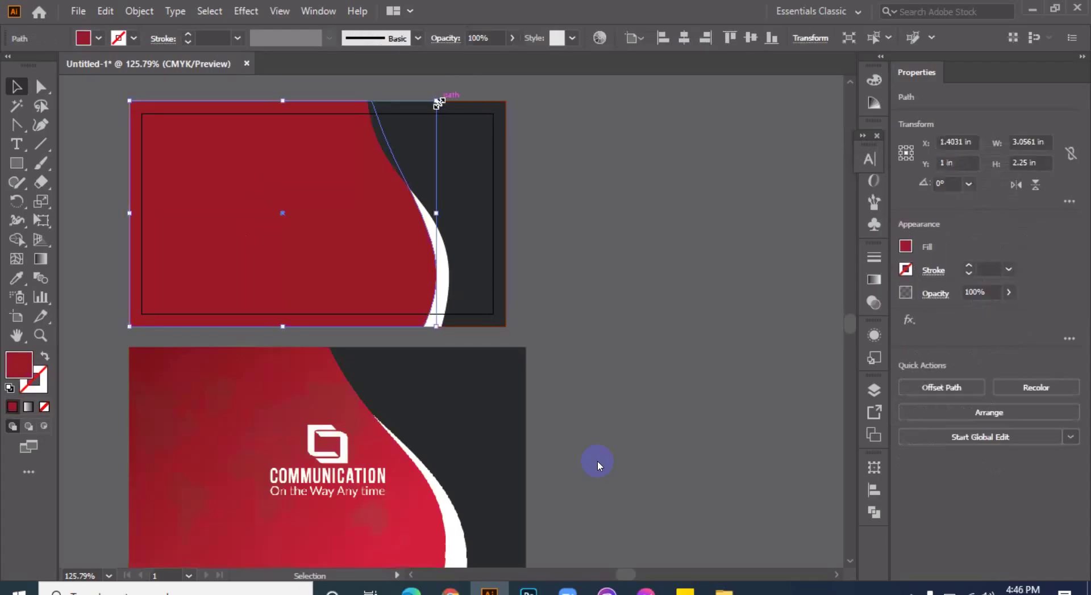
click(41, 86)
click(370, 101)
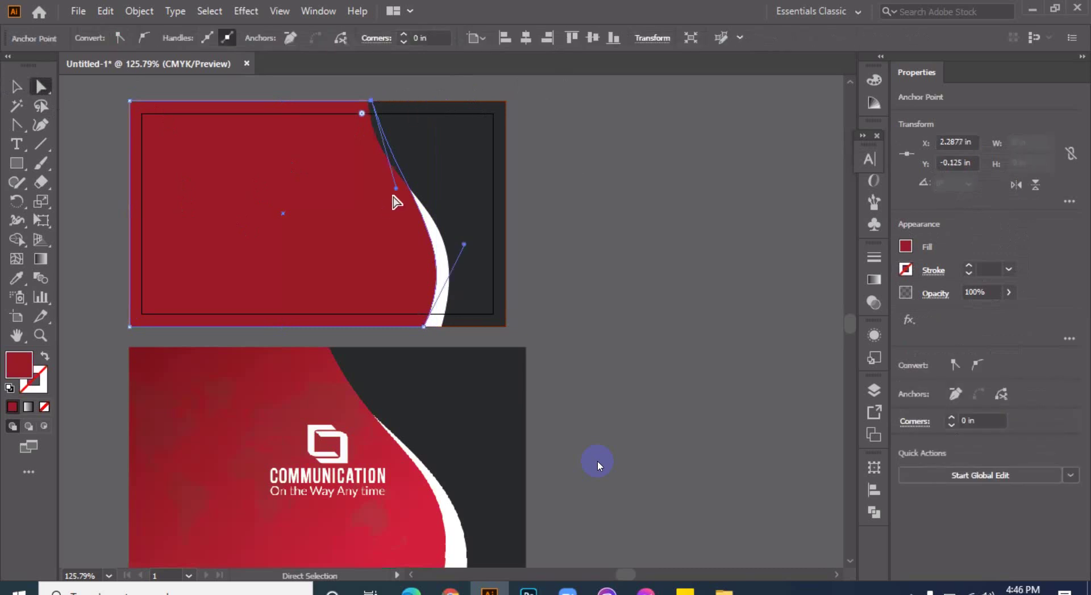
drag(396, 187, 391, 205)
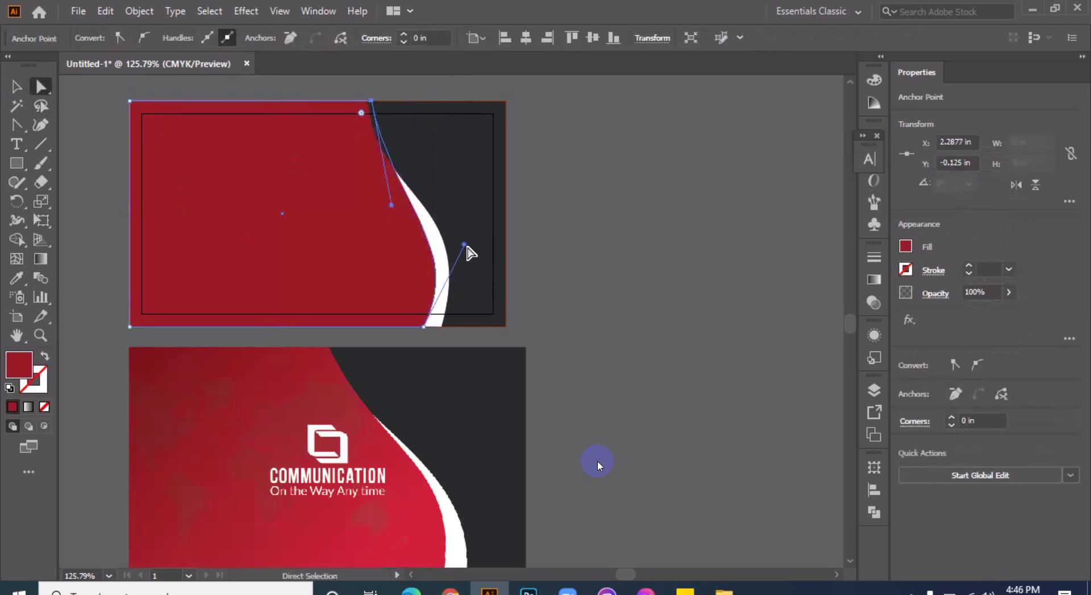
drag(466, 245, 460, 219)
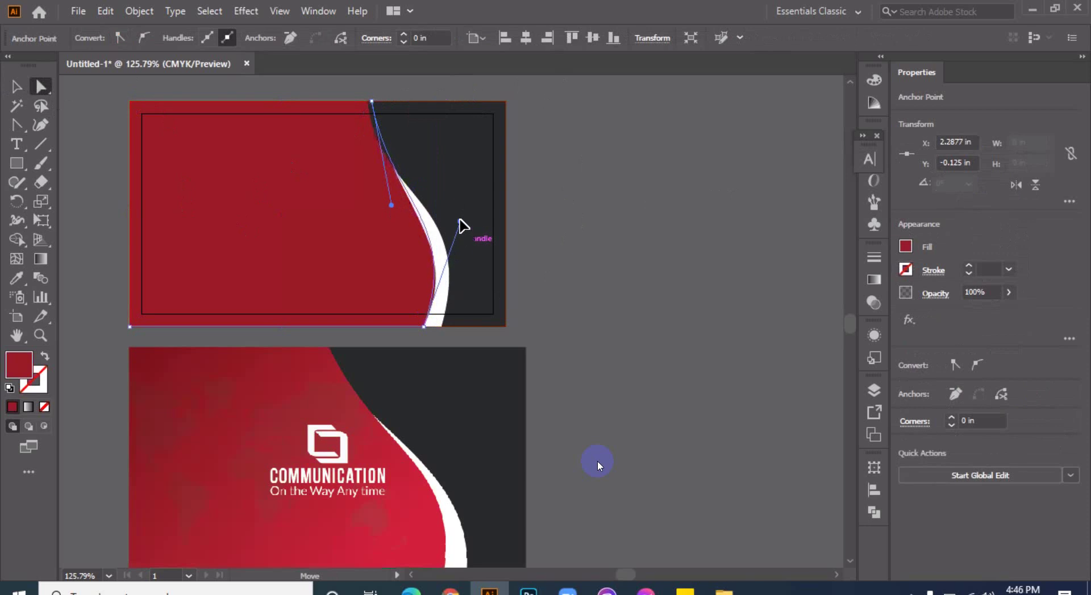
Move the red shape's upper-right corner left to about X 2.14 in and deselect it.
drag(630, 292, 670, 348)
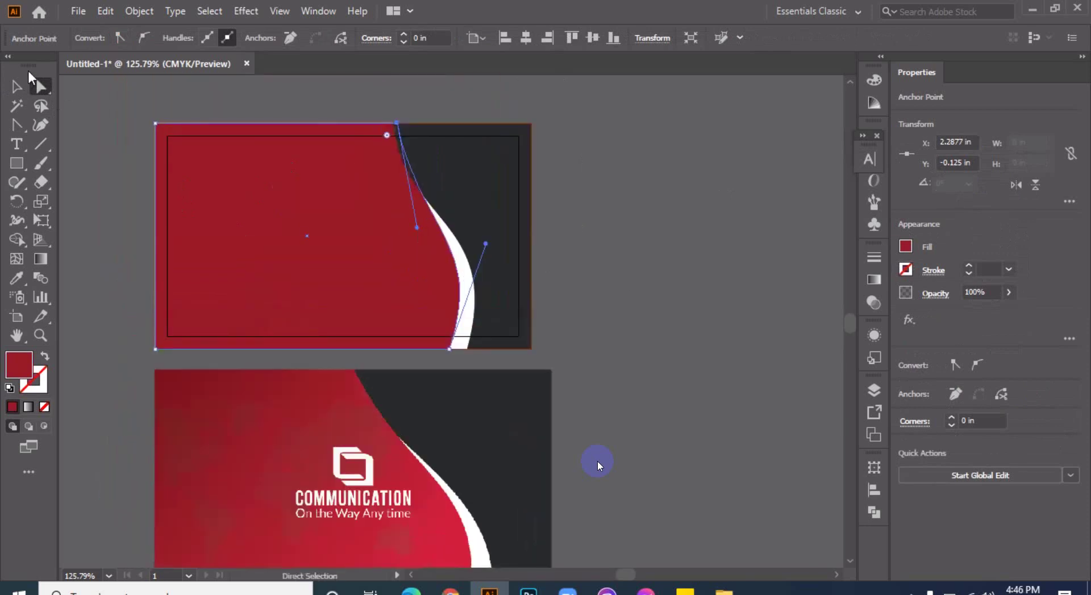
drag(396, 124, 381, 122)
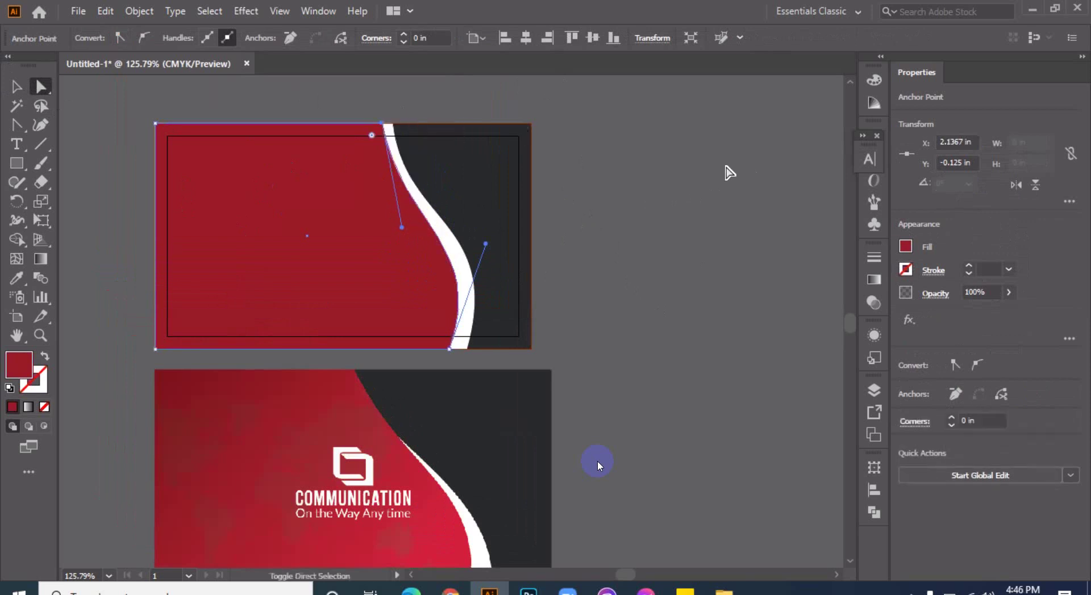
click(733, 181)
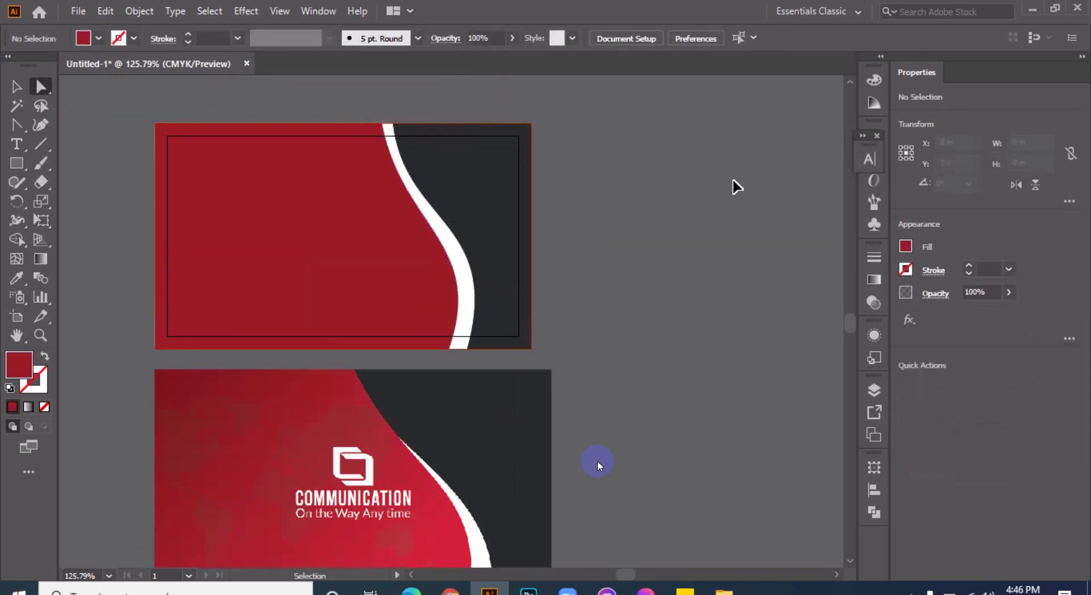
key(ctrl+a)
click(739, 187)
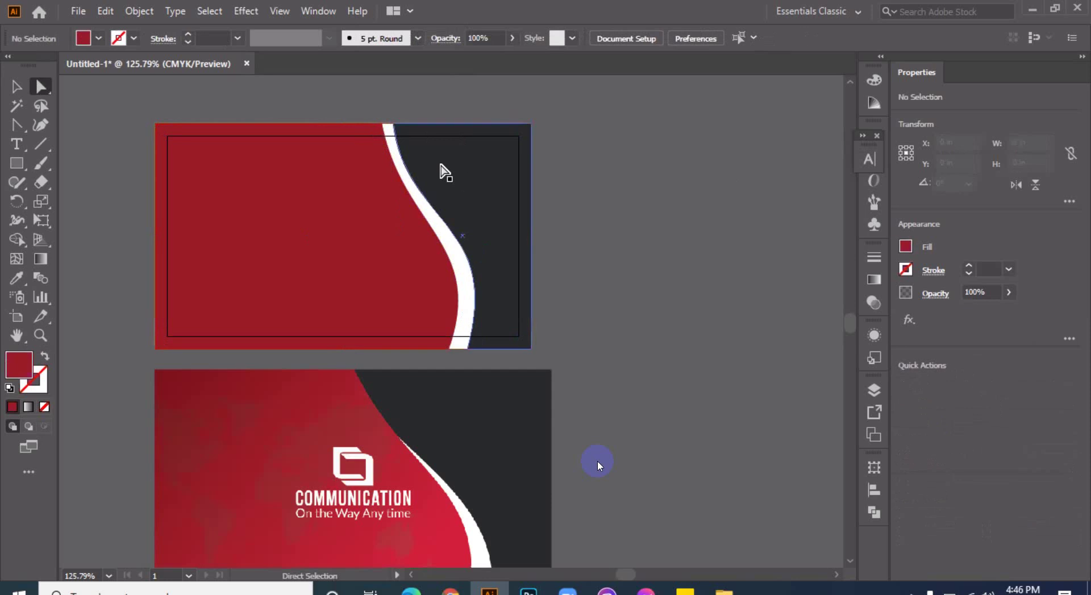
Move the dark grey shape's upper-left corner left to about X 2.07 in so it overlaps the red edge.
click(441, 171)
drag(390, 143, 375, 122)
key(ctrl+z)
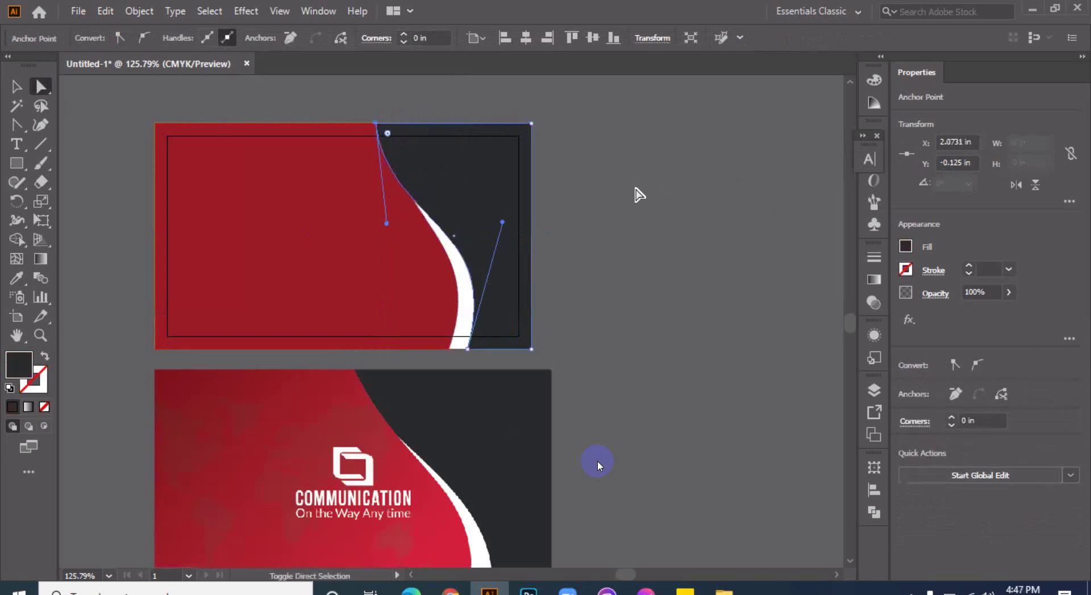
drag(659, 263, 661, 287)
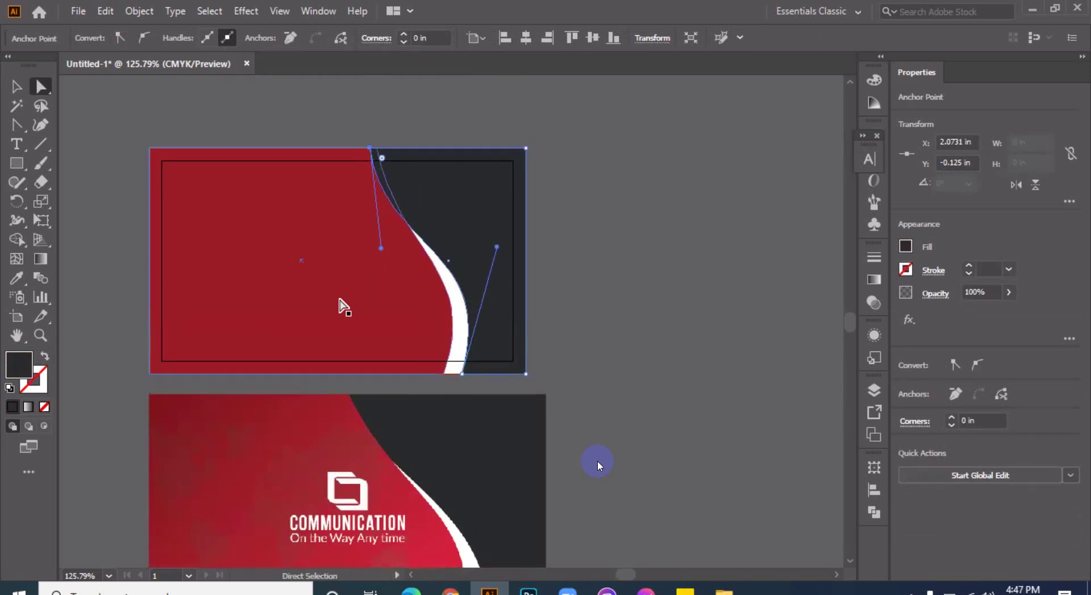
key(v)
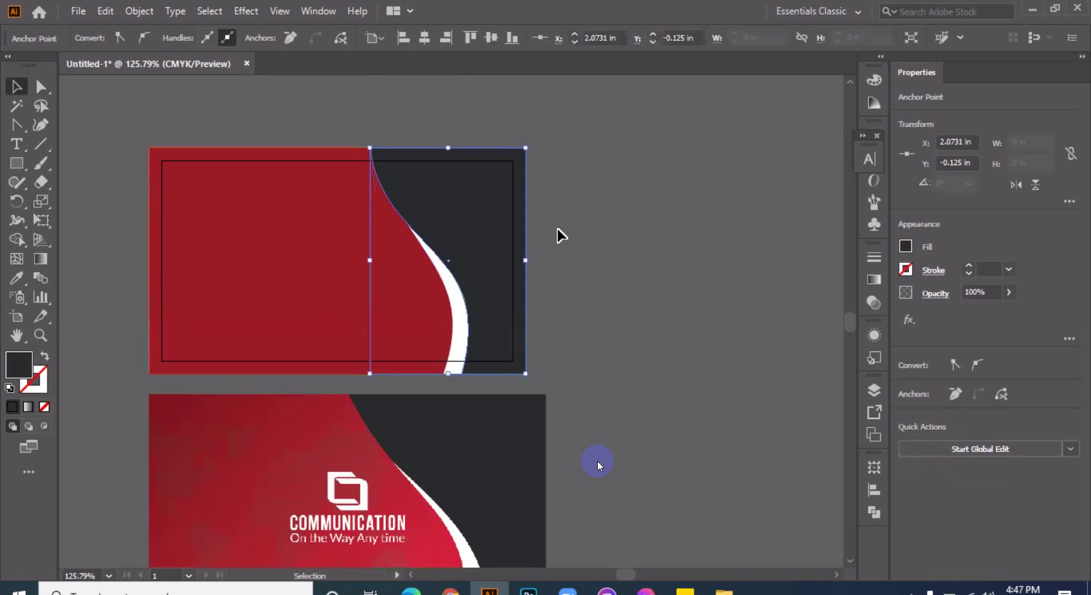
click(560, 235)
click(500, 221)
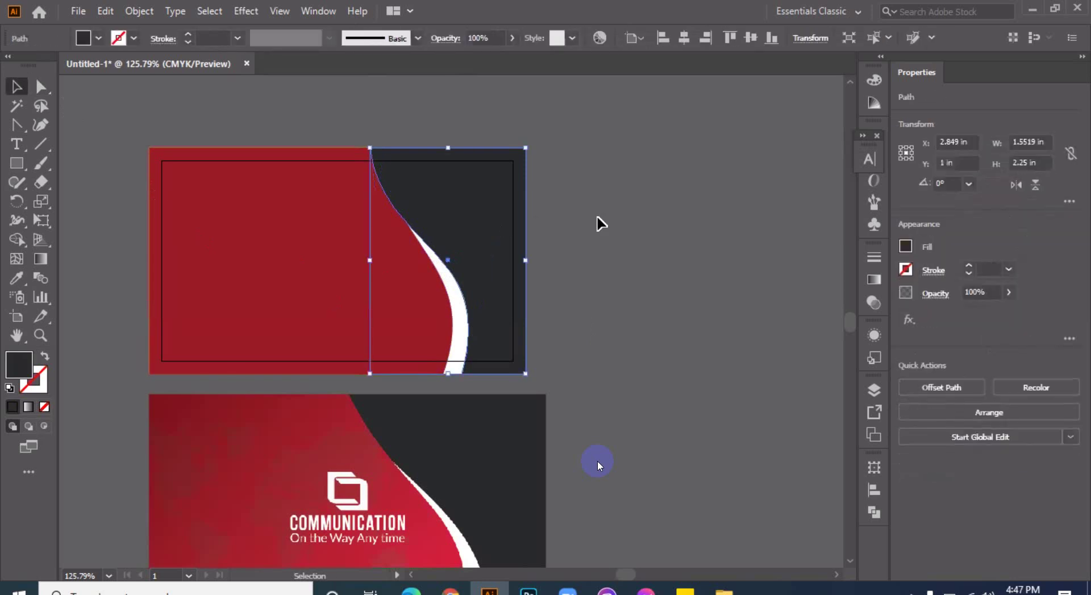
drag(689, 336, 704, 270)
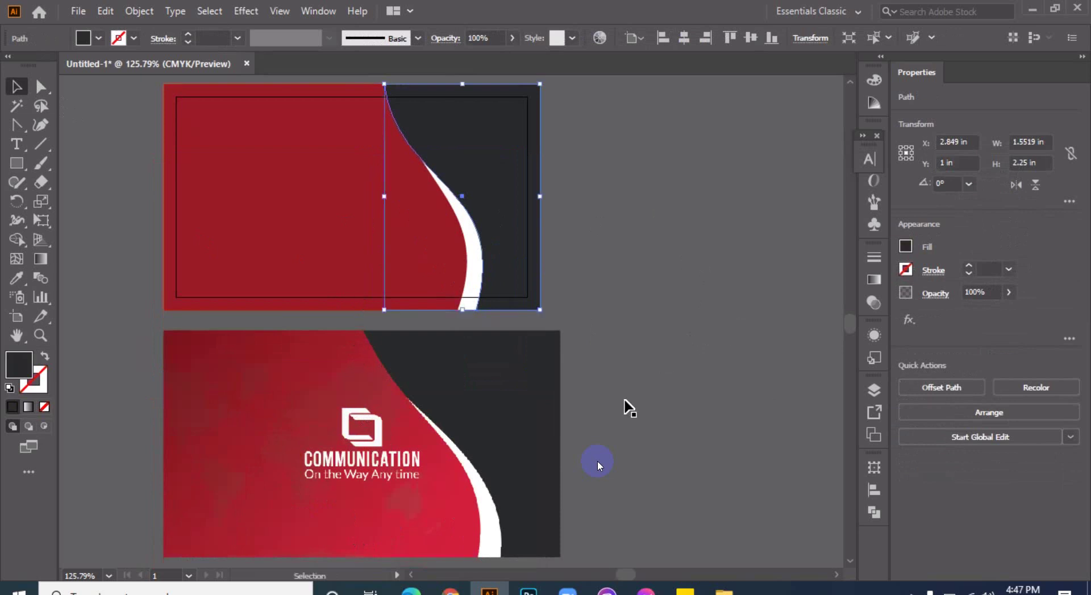
Show the rulers and place a vertical guide where the reference image's dark curve meets its top edge.
key(ctrl+r)
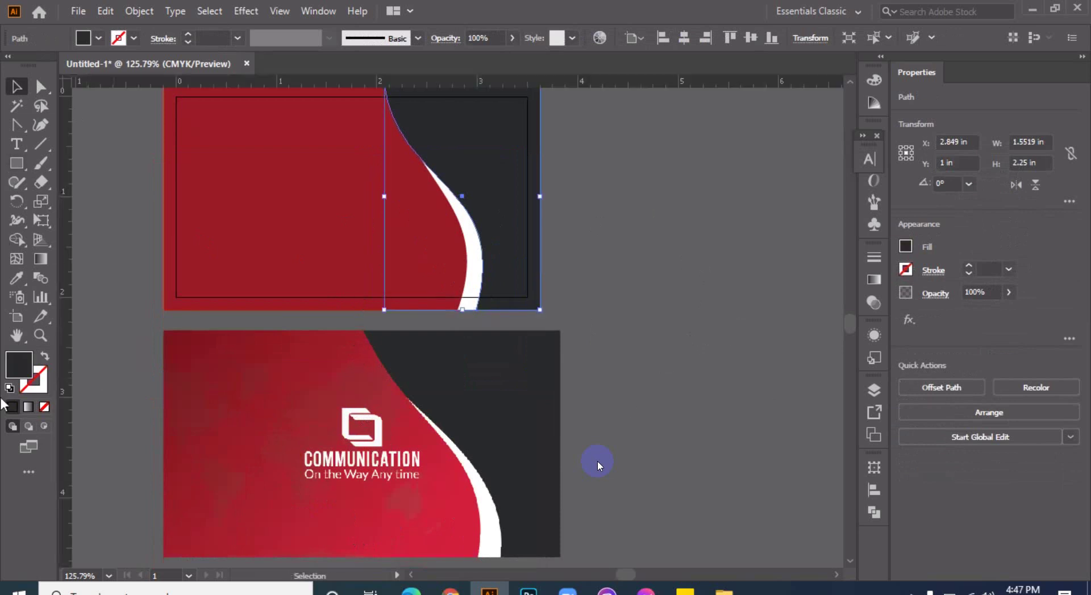
drag(63, 335, 286, 250)
drag(332, 224, 334, 224)
key(shift+Right)
key(shift+Right)
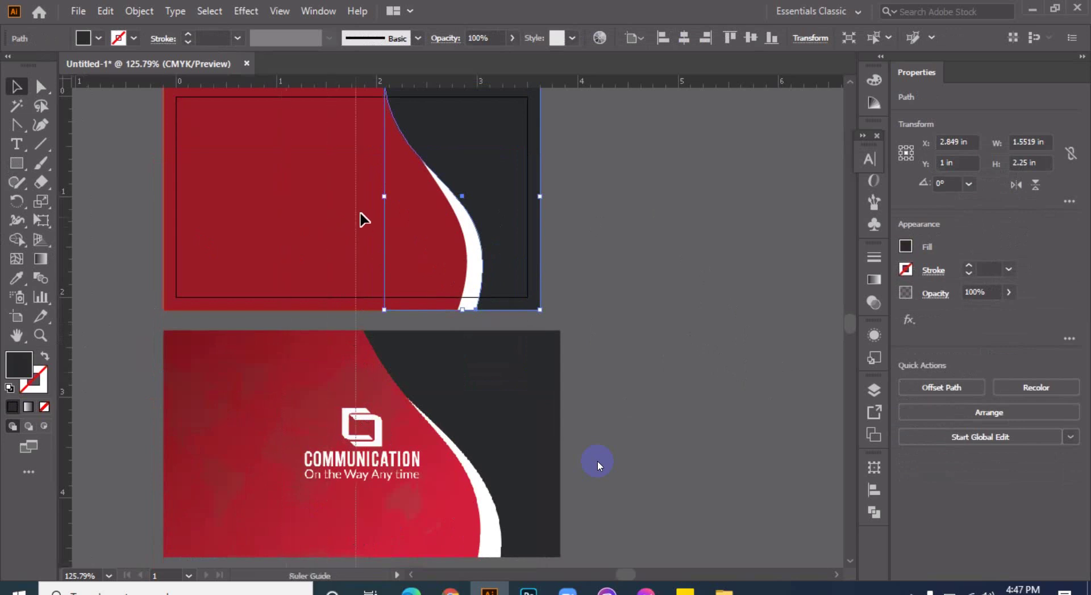
key(Right)
key(Right)
key(Right)
key(Right)
key(Right)
key(Right)
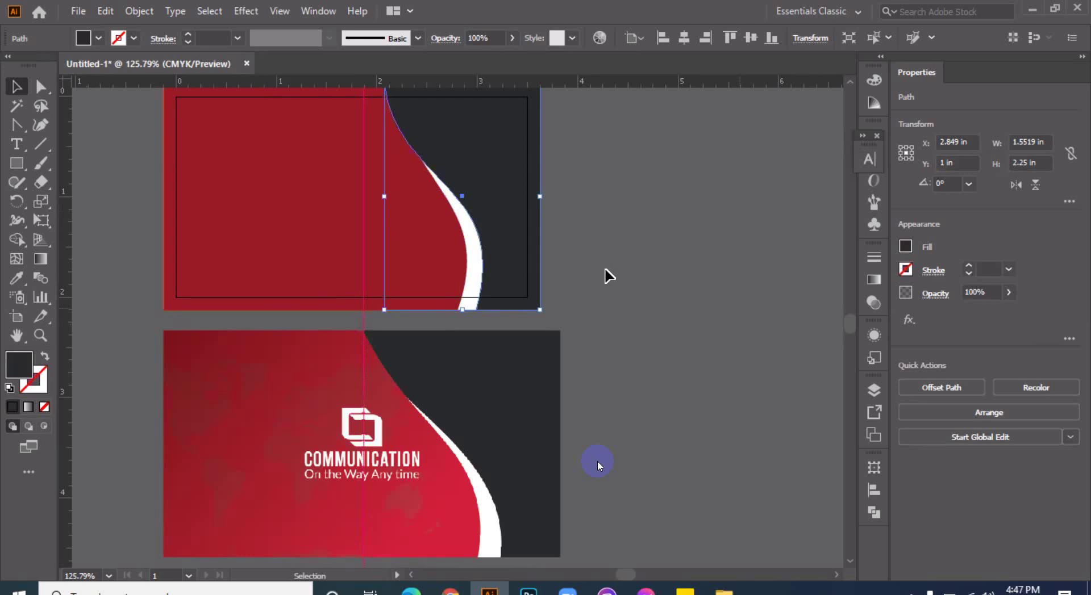
Align the red shape's upper-right corner at about X 1.87 in and its lower-right corner at about X 2.99 in with vertical guides.
drag(611, 253, 602, 285)
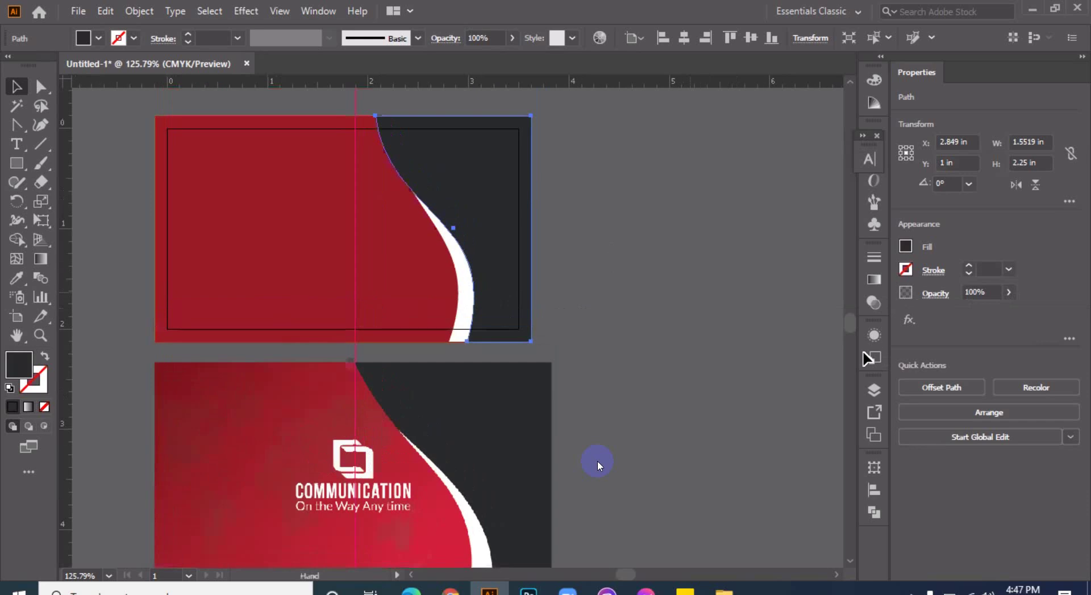
right_click(598, 466)
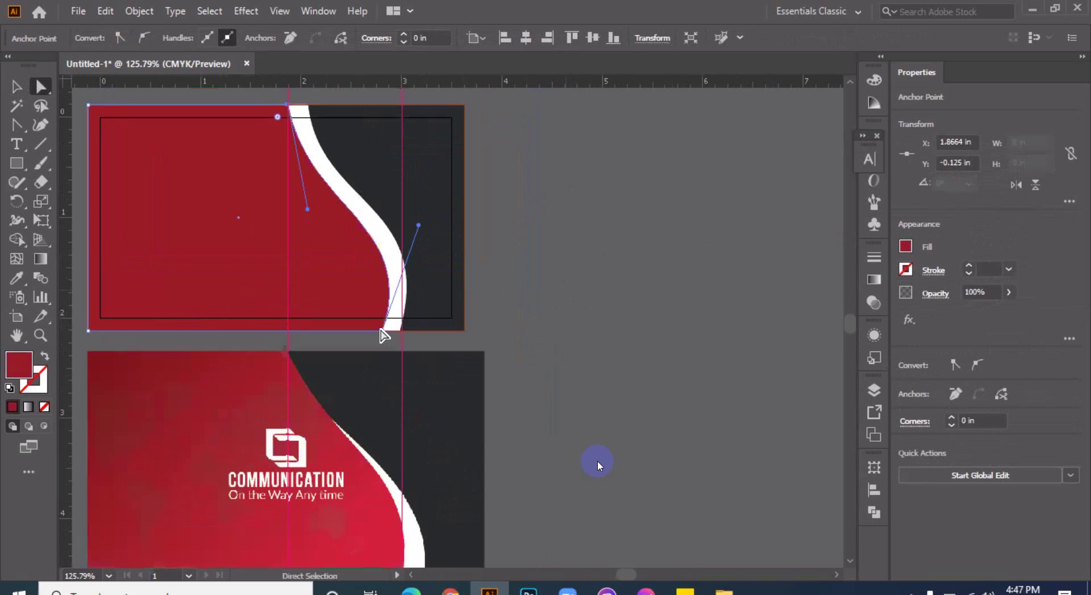
click(384, 331)
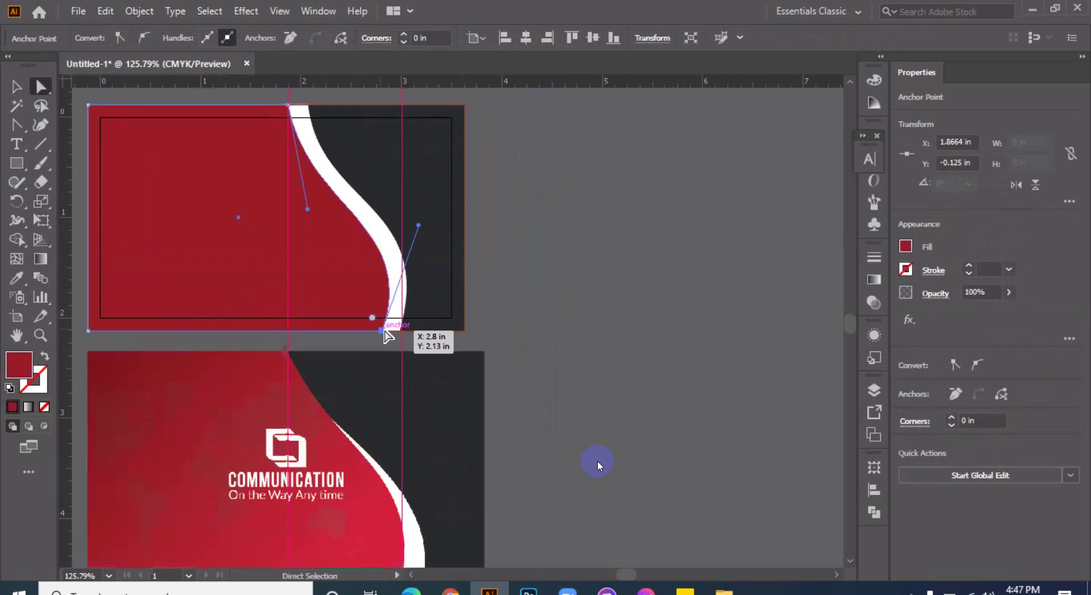
drag(385, 337, 400, 329)
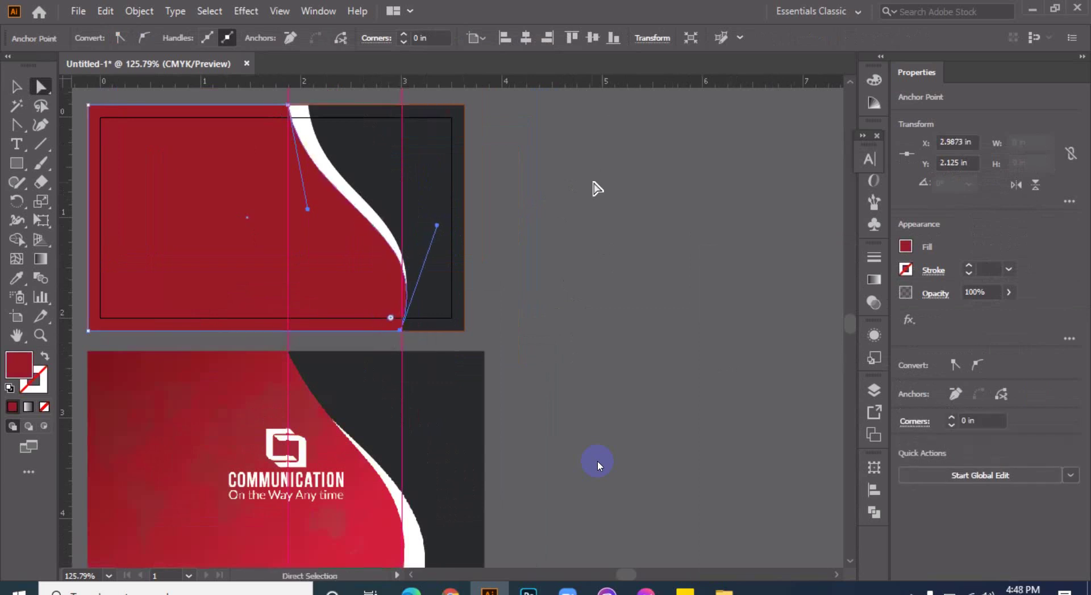
Move the dark grey shape's upper-left corner left to about X 1.87 in, onto the first vertical guide.
click(303, 111)
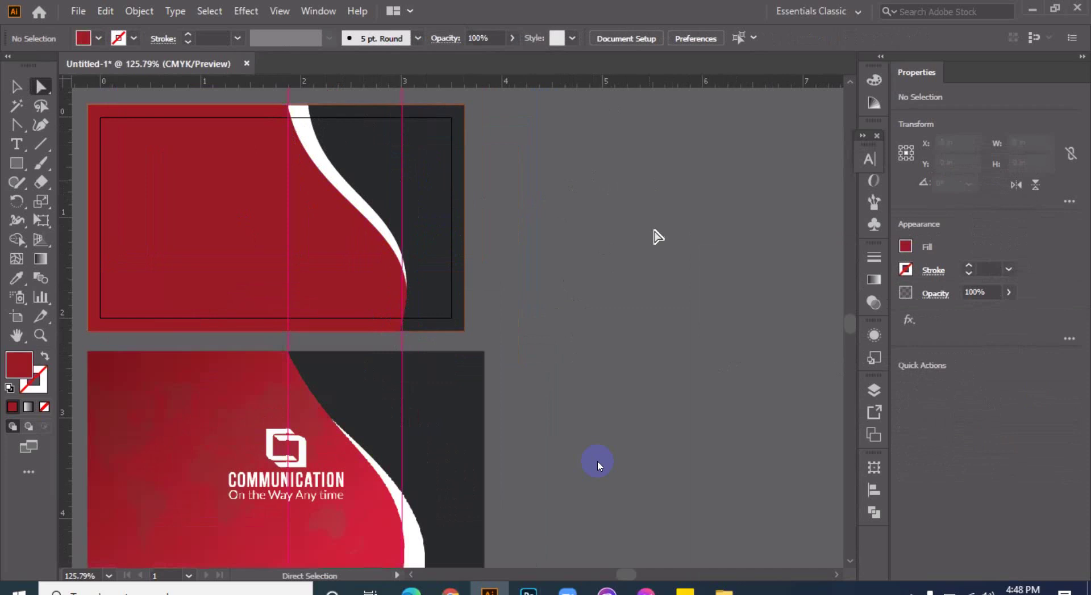
click(434, 163)
key(v)
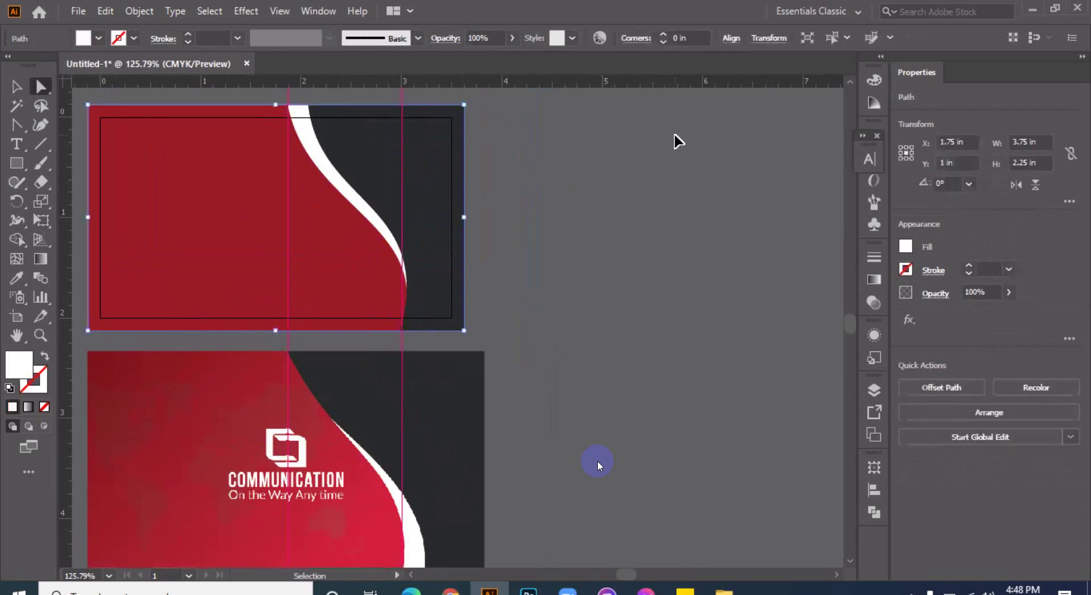
key(ctrl+z)
click(657, 141)
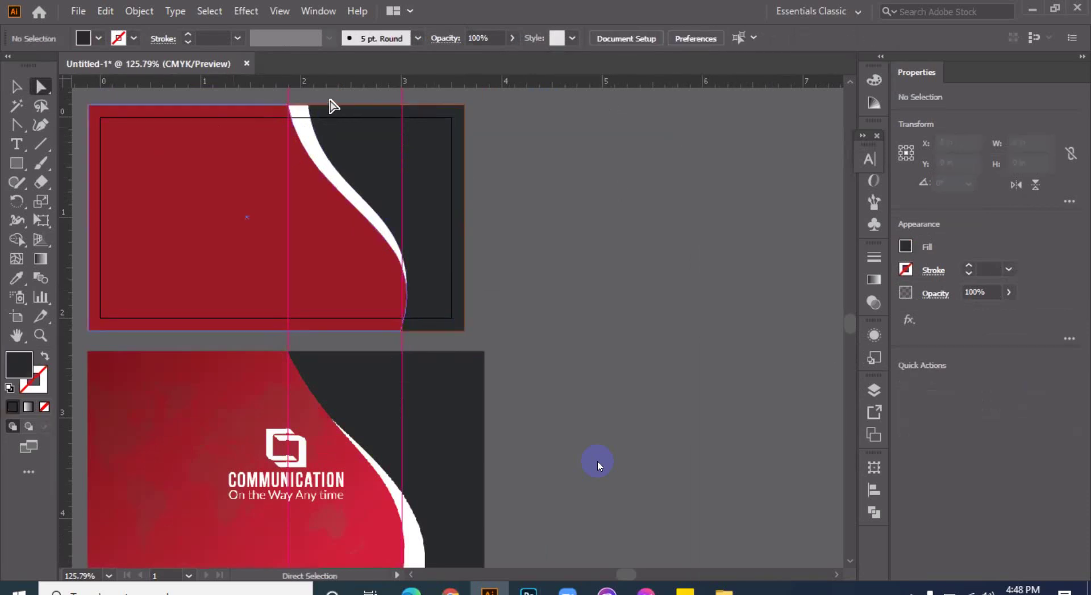
click(321, 112)
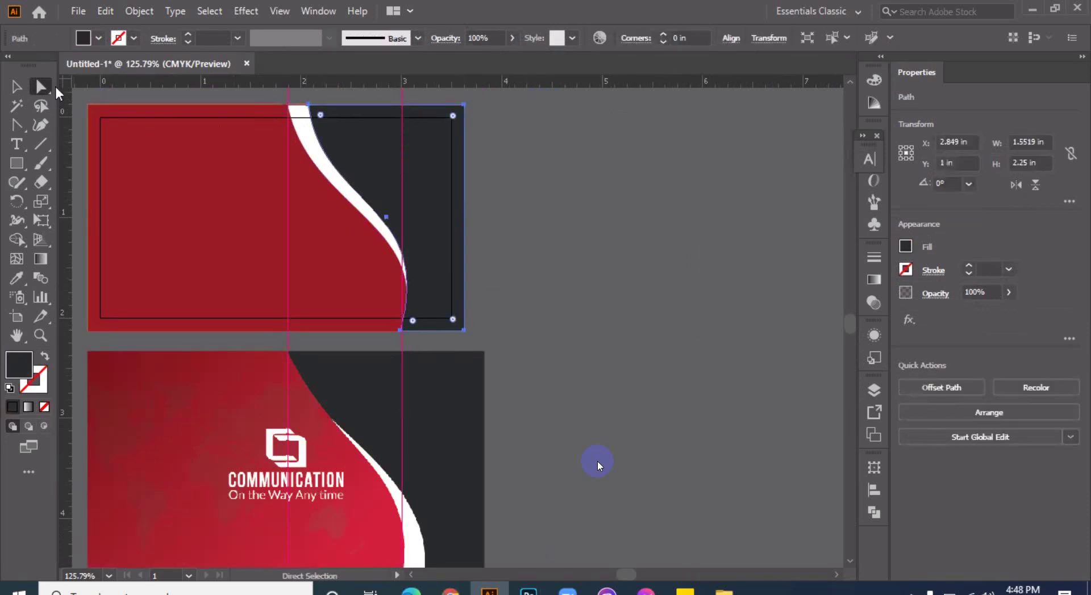
drag(307, 105, 288, 106)
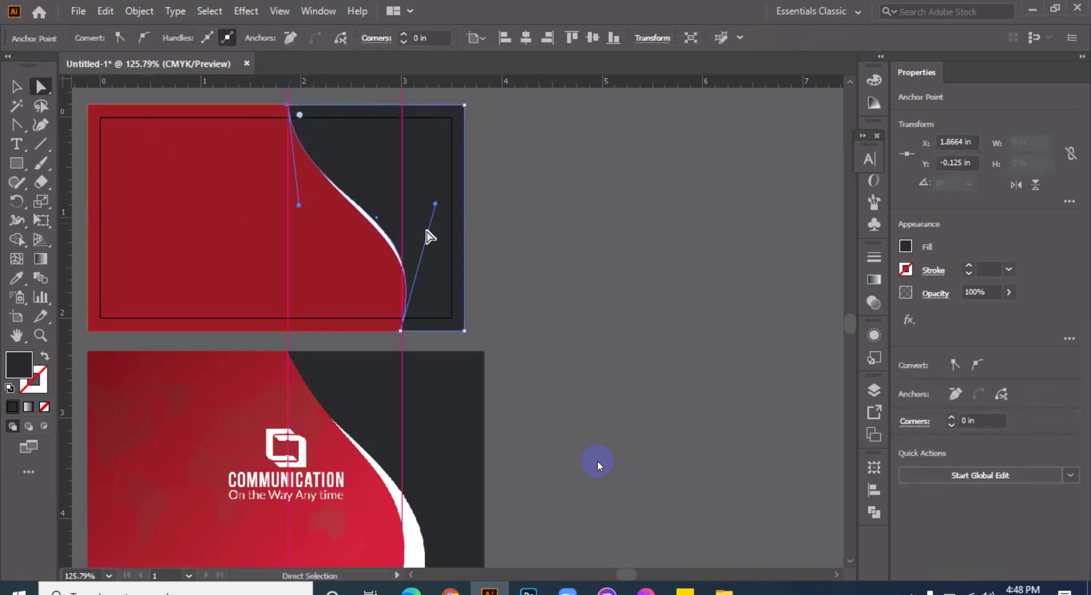
Move the dark grey shape's lower-left corner right to about X 3.20 in to widen the white band's lower end.
click(401, 330)
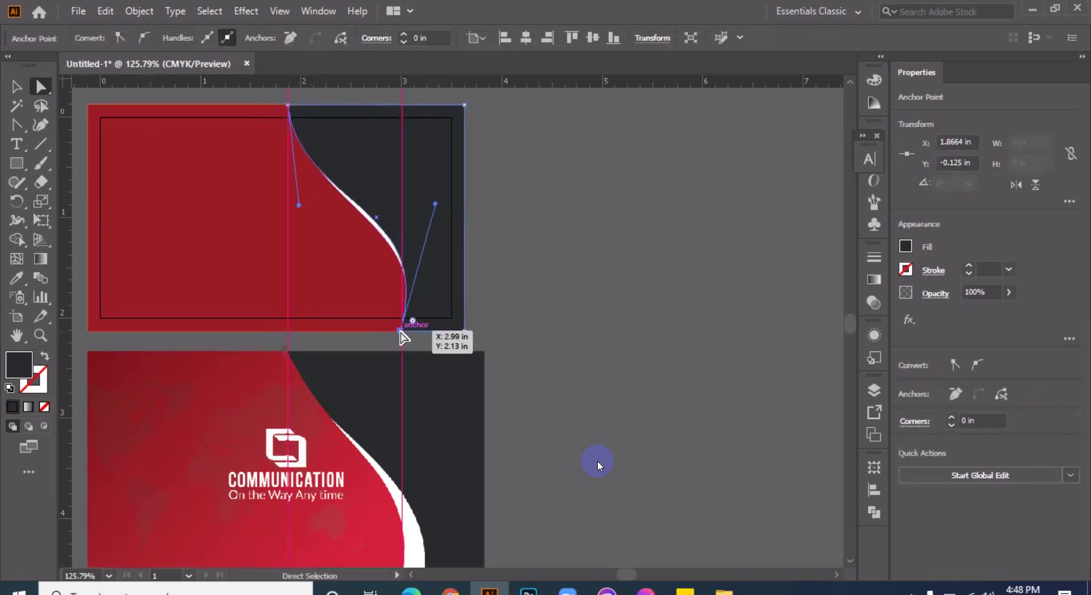
drag(409, 330, 420, 332)
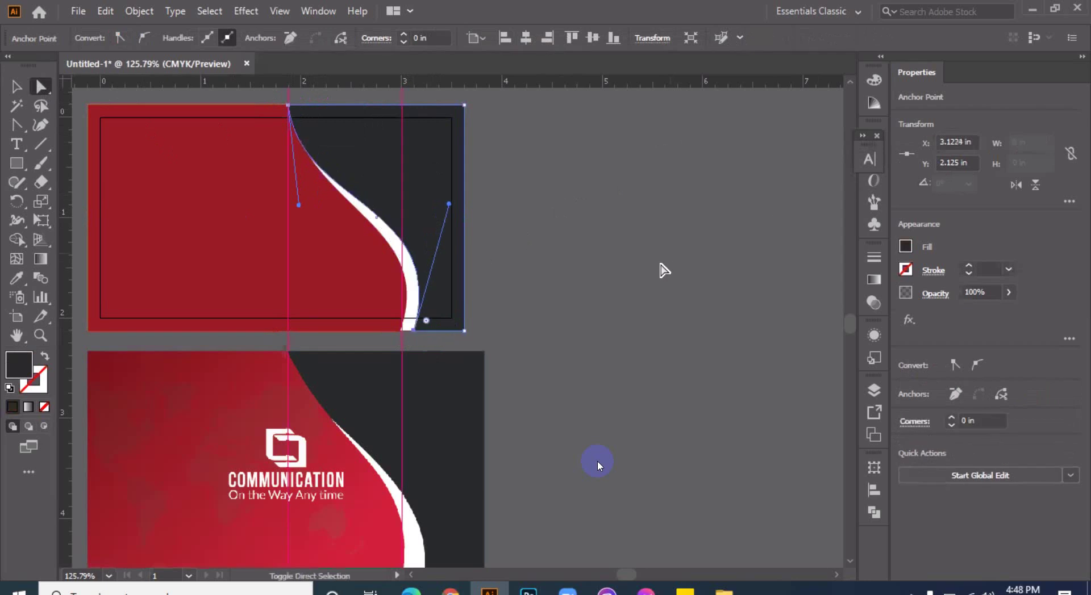
shift+click(414, 332)
click(418, 326)
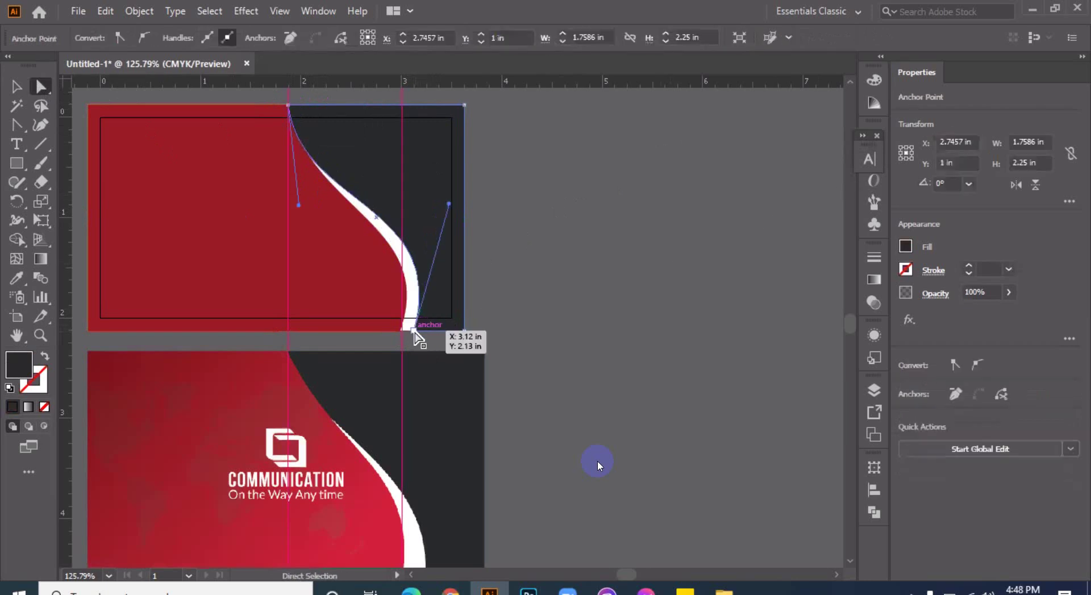
drag(415, 332, 422, 332)
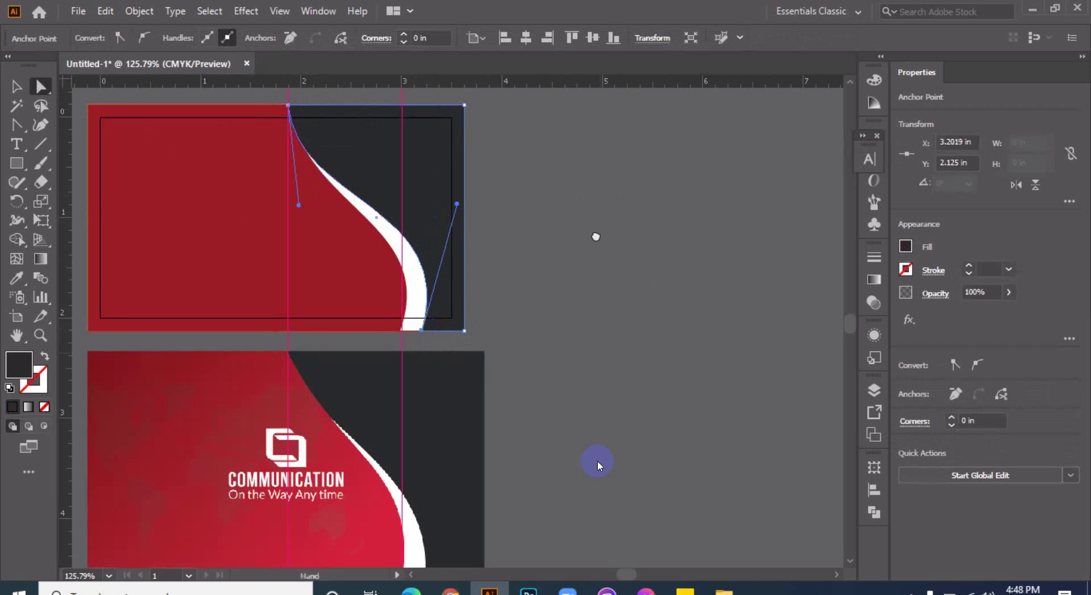
Pull the upper curve handle of the dark grey shape to the left so its curve overlaps the red shape's upper edge.
scroll(598, 466, down, 3)
scroll(598, 465, up, 2)
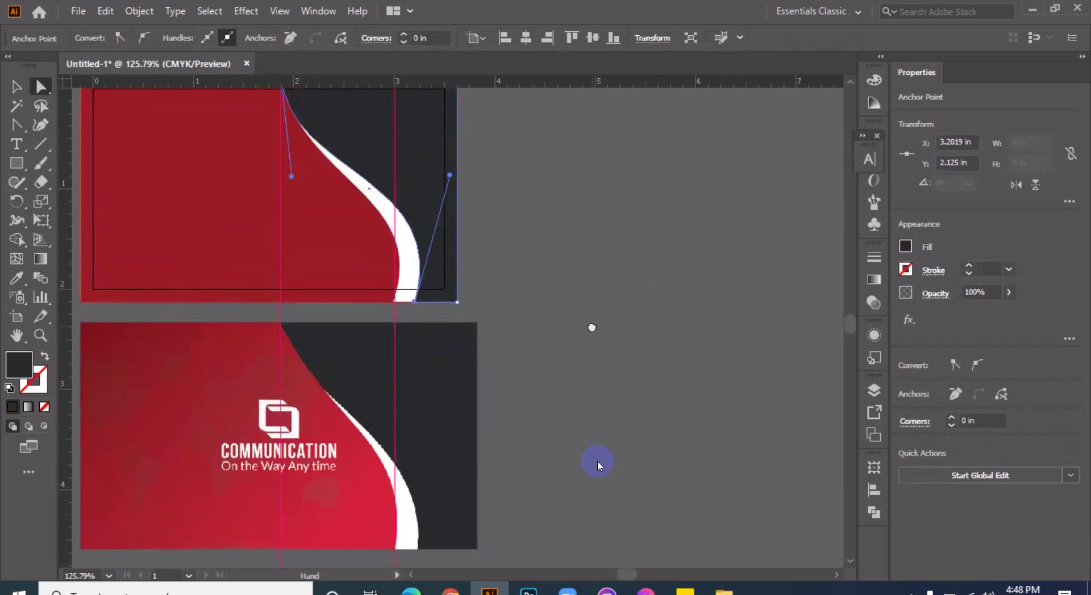
scroll(597, 466, up, 2)
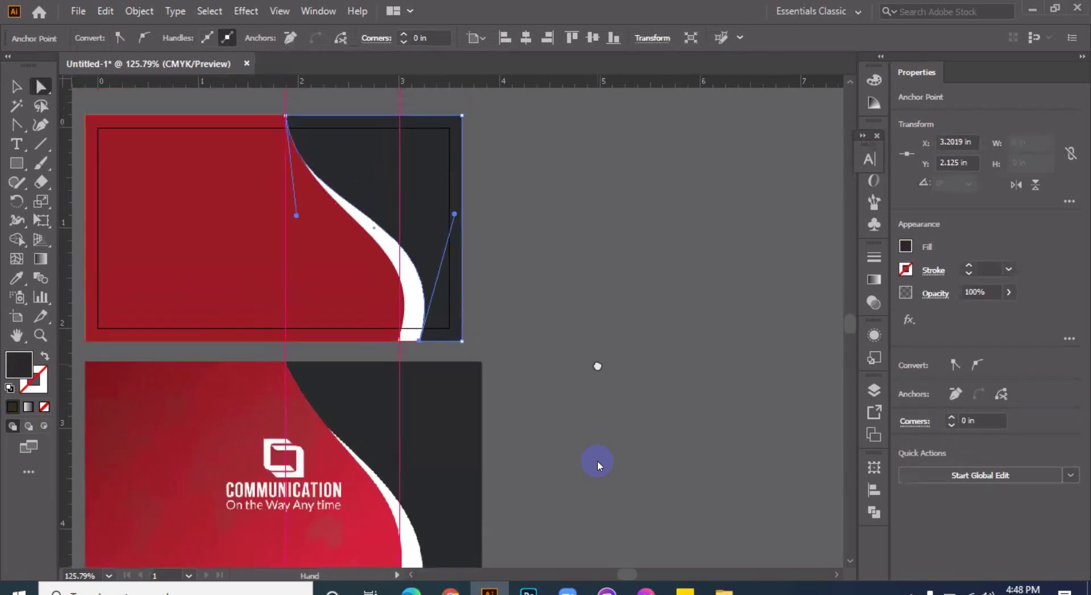
drag(599, 349, 596, 329)
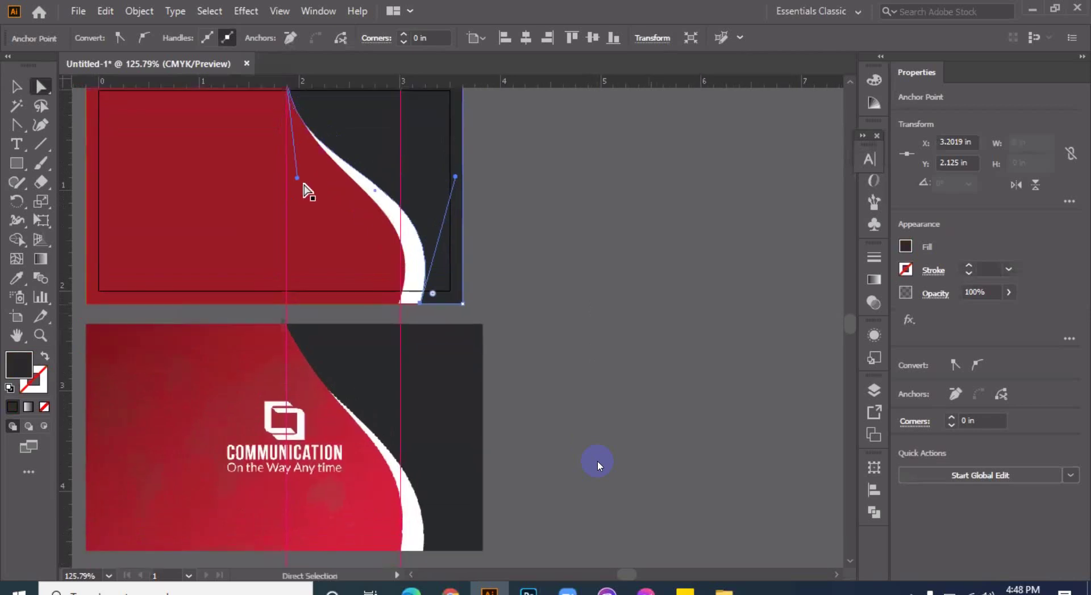
drag(297, 179, 298, 191)
drag(346, 220, 288, 183)
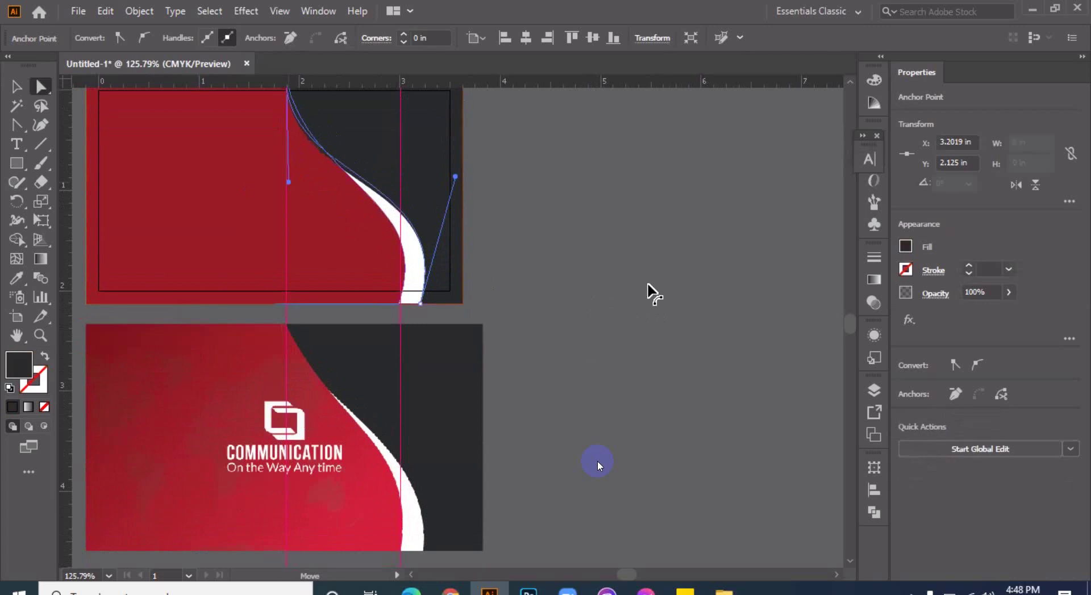
click(653, 284)
key(ctrl+minus)
key(ctrl+minus)
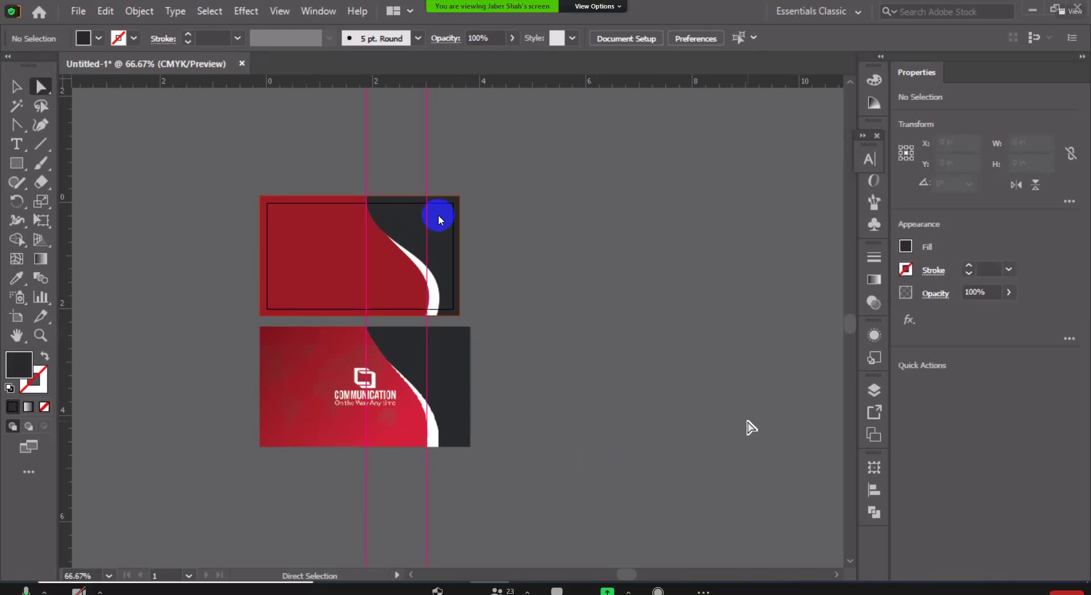
Stop the participant's screen sharing in Zoom and share the host's own screen with Horizontal BC Format.ai in Illustrator.
click(595, 6)
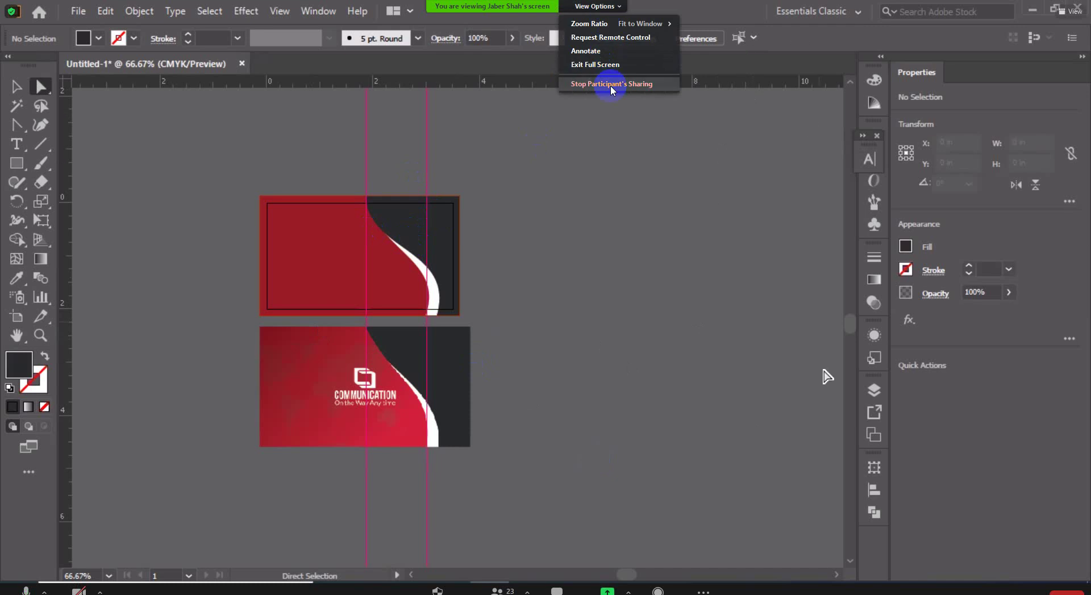
click(608, 85)
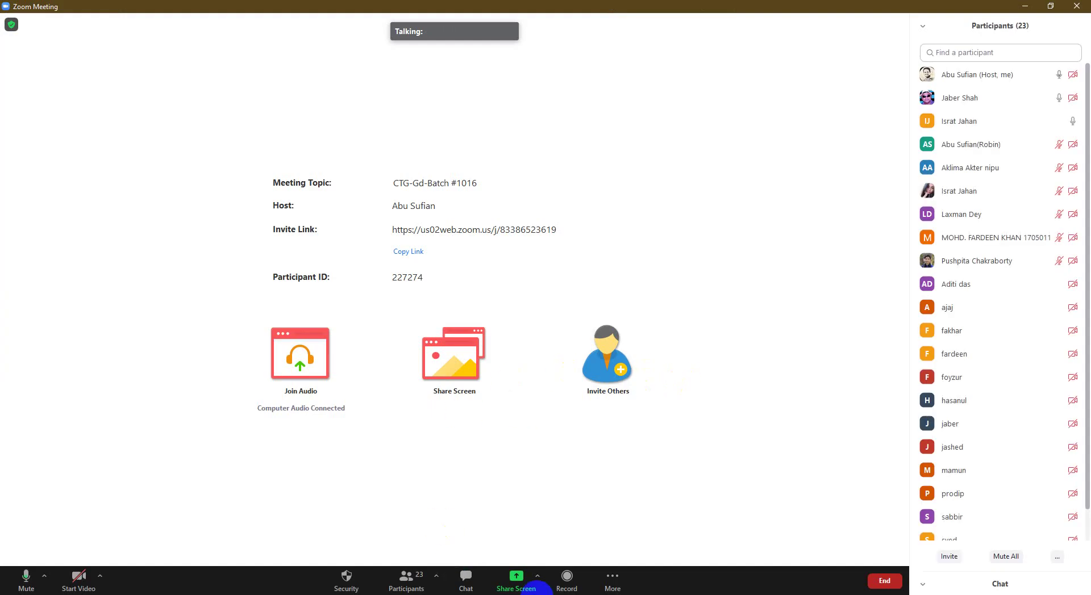
click(516, 580)
click(771, 465)
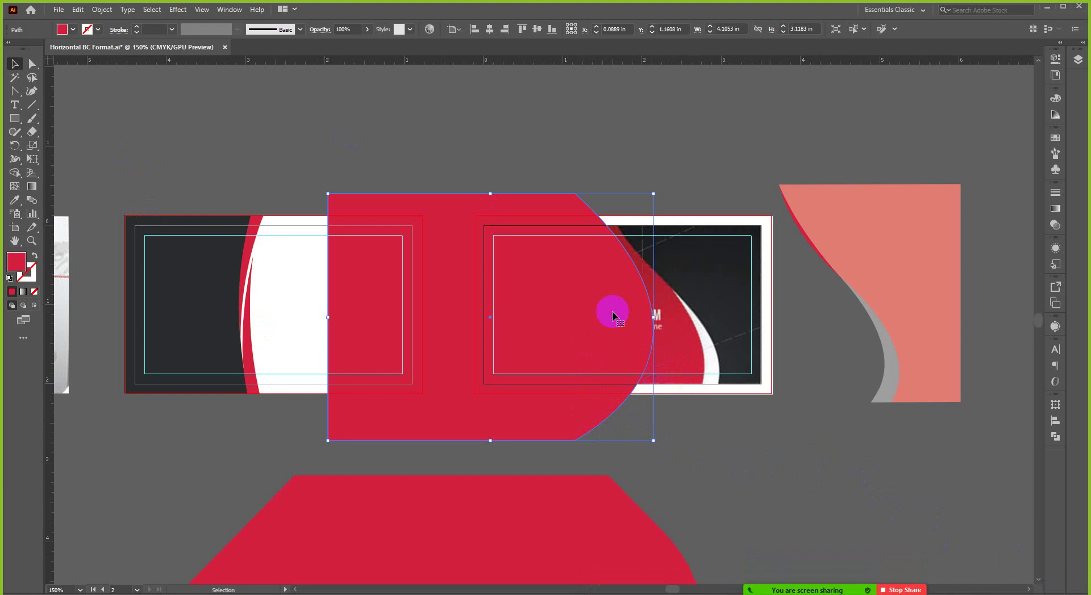
Delete the red round-ended shape that covers the two business card artboards.
key(Delete)
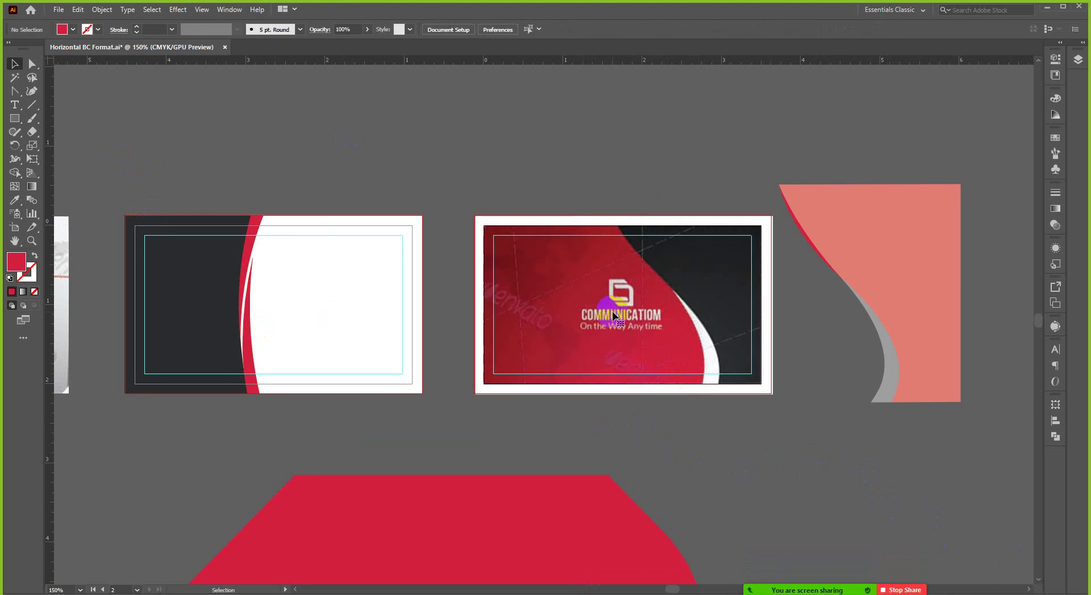
scroll(679, 370, down, 4)
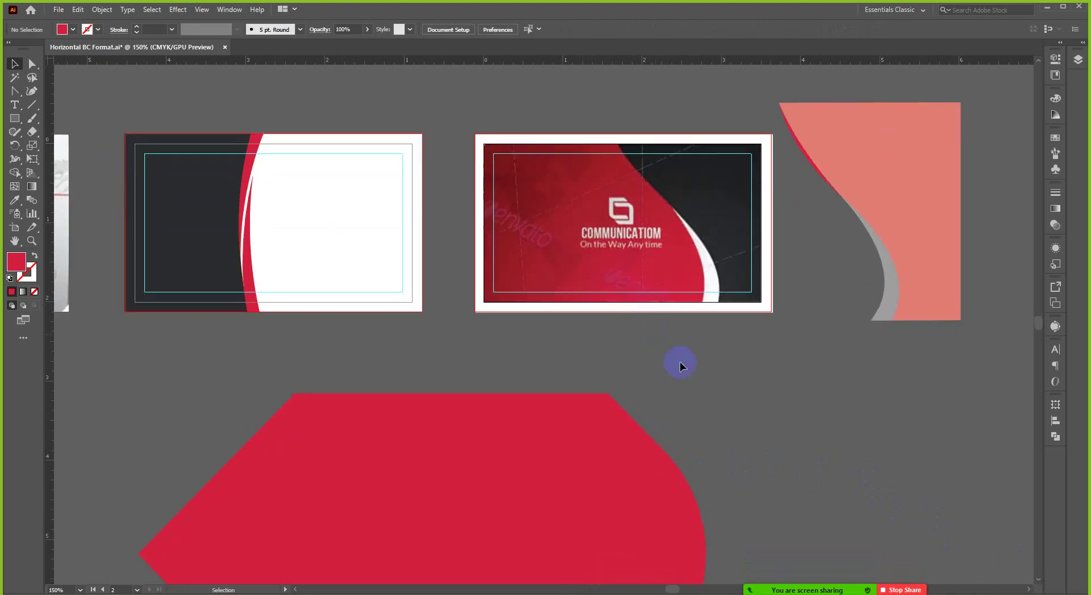
scroll(732, 353, up, 1)
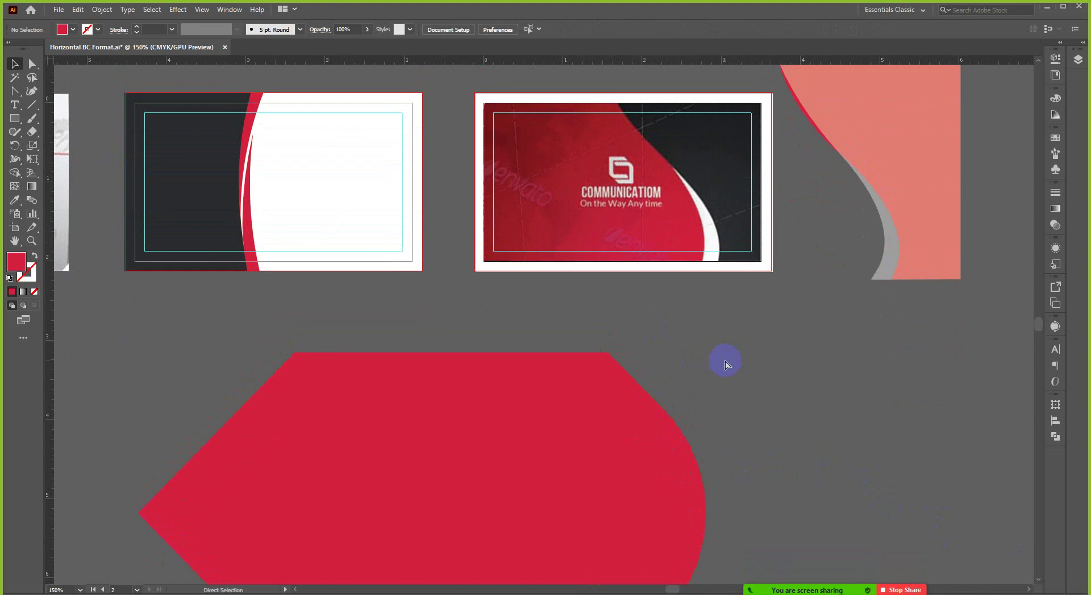
key(ctrl+v)
scroll(719, 364, up, 1)
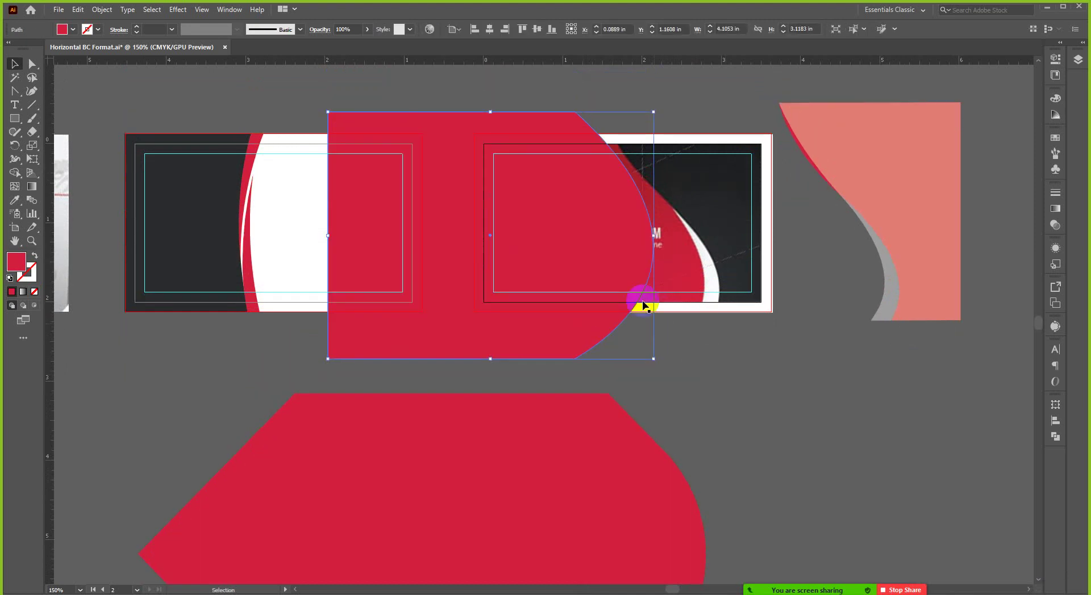
key(Delete)
scroll(630, 322, down, 4)
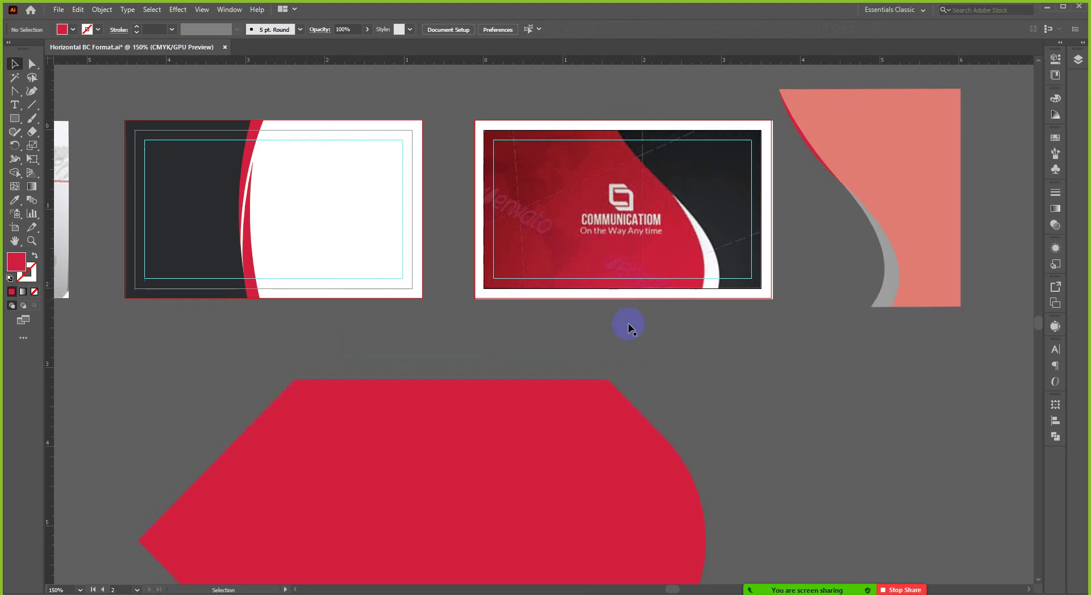
Move the red polygon over the back-side card to about X -0.77 in, Y 2.01 in, fitting its rounded corner to the reference's red curve.
click(618, 472)
scroll(622, 454, up, 3)
drag(622, 455, 615, 212)
scroll(658, 210, up, 2)
scroll(740, 282, up, 2)
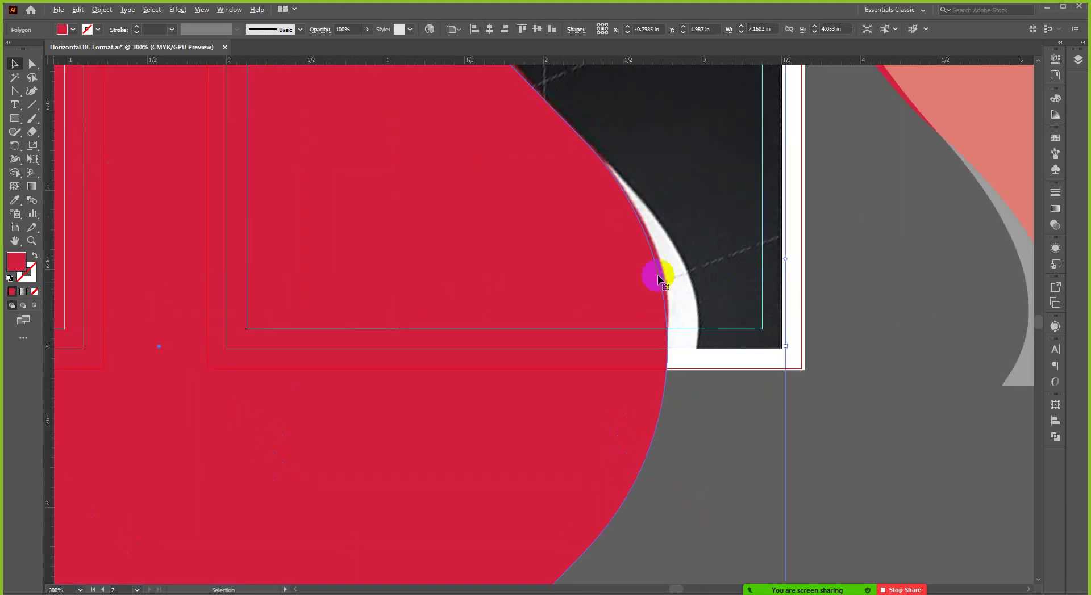
scroll(659, 277, up, 2)
scroll(623, 291, up, 3)
scroll(625, 342, up, 1)
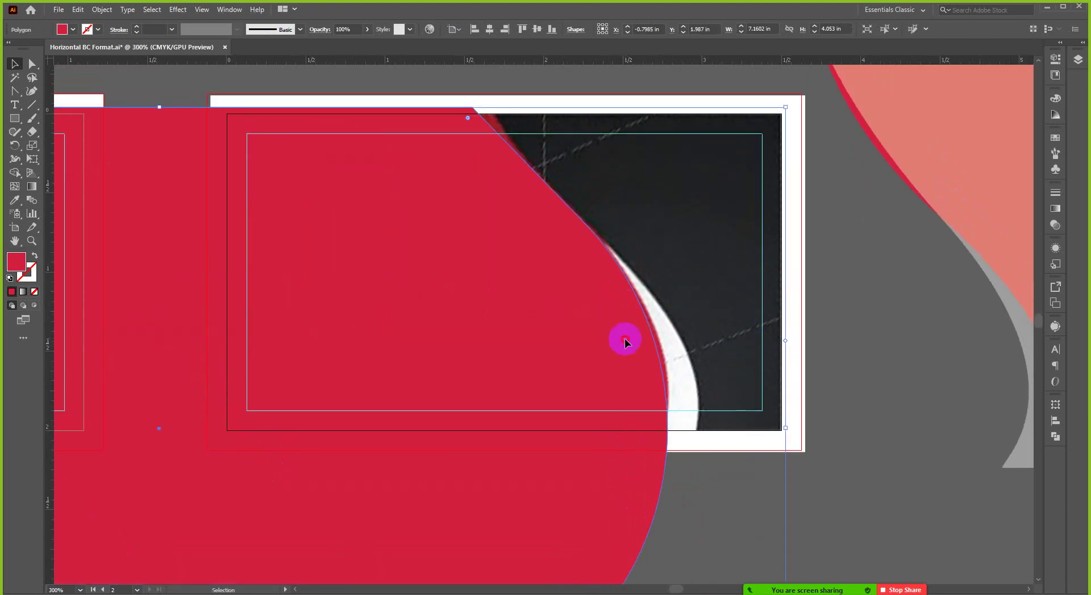
drag(624, 339, 614, 377)
scroll(632, 343, up, 4)
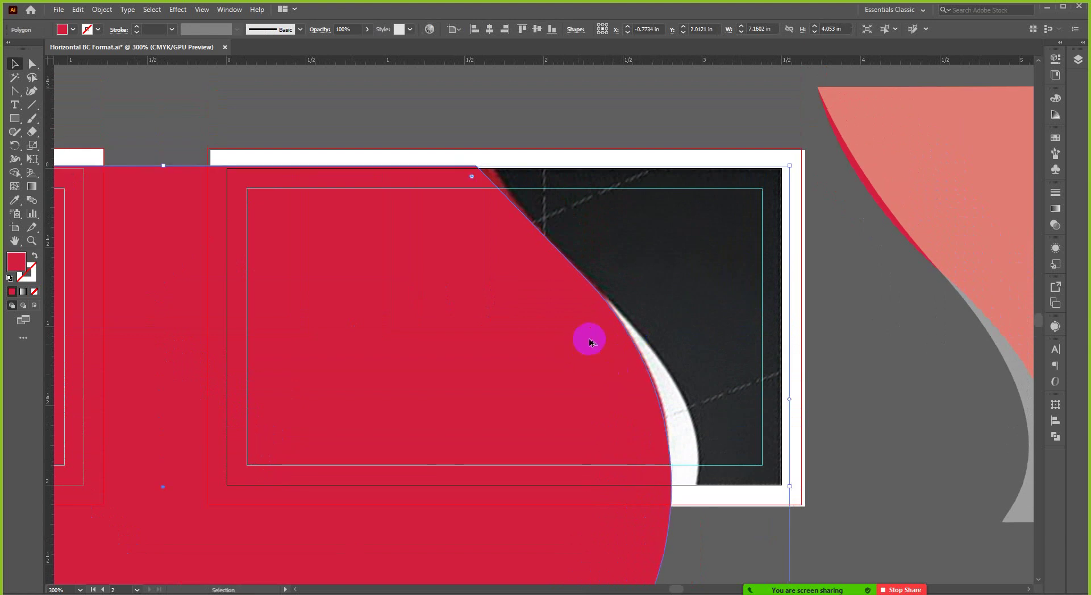
scroll(687, 314, down, 3)
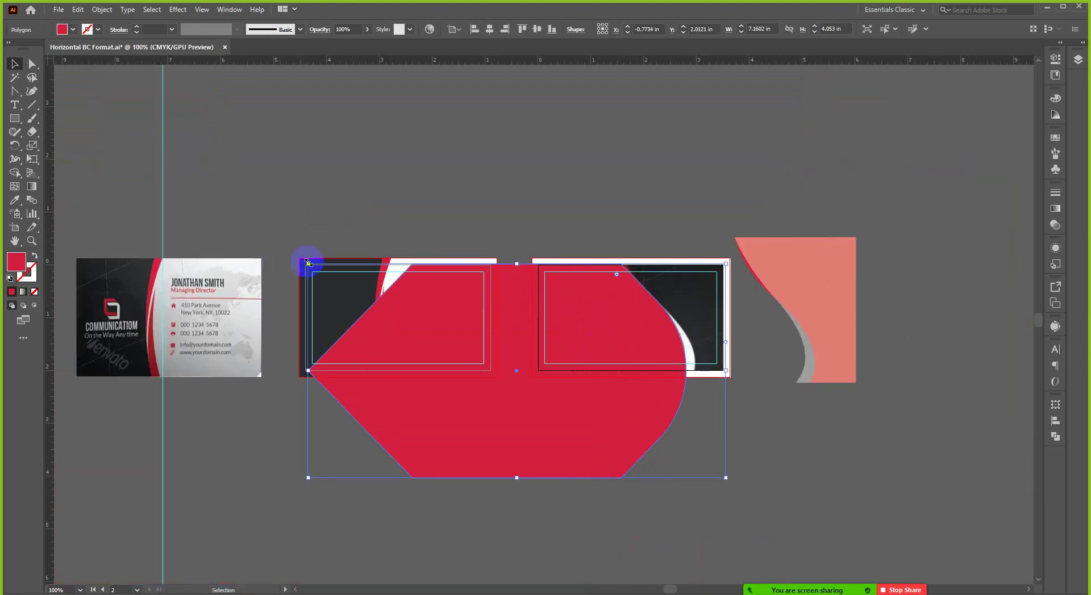
Enlarge the red polygon to about 7.39 by 4.17 in past the cards' upper edge and shift it to about X -0.95 in.
mouse_move(307, 262)
mouse_down()
mouse_move(292, 246)
mouse_move(294, 256)
mouse_up()
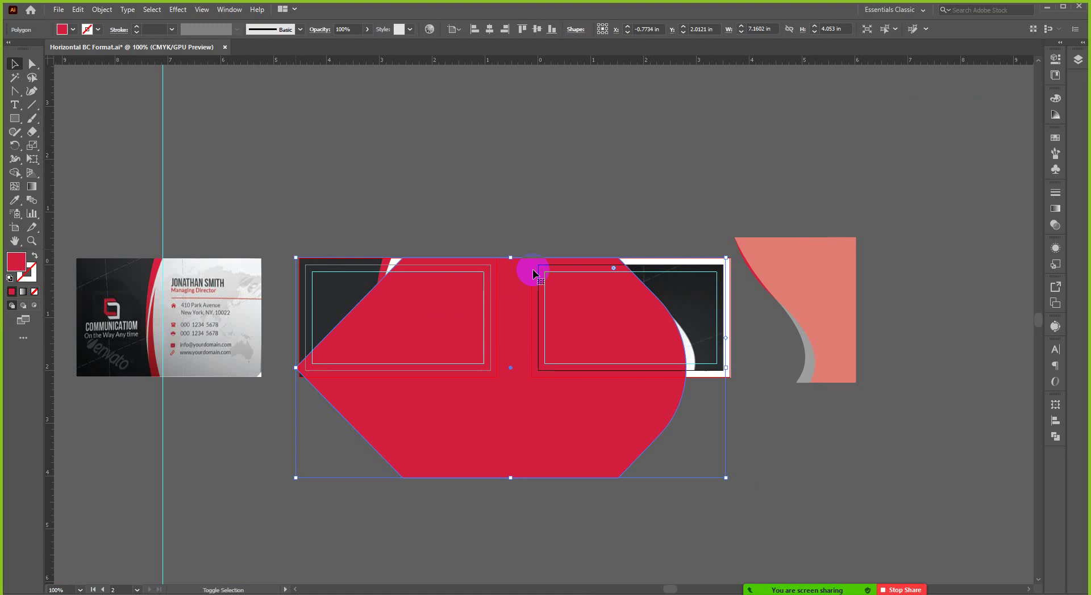
scroll(612, 273, up, 2)
drag(690, 335, 685, 338)
scroll(682, 335, up, 3)
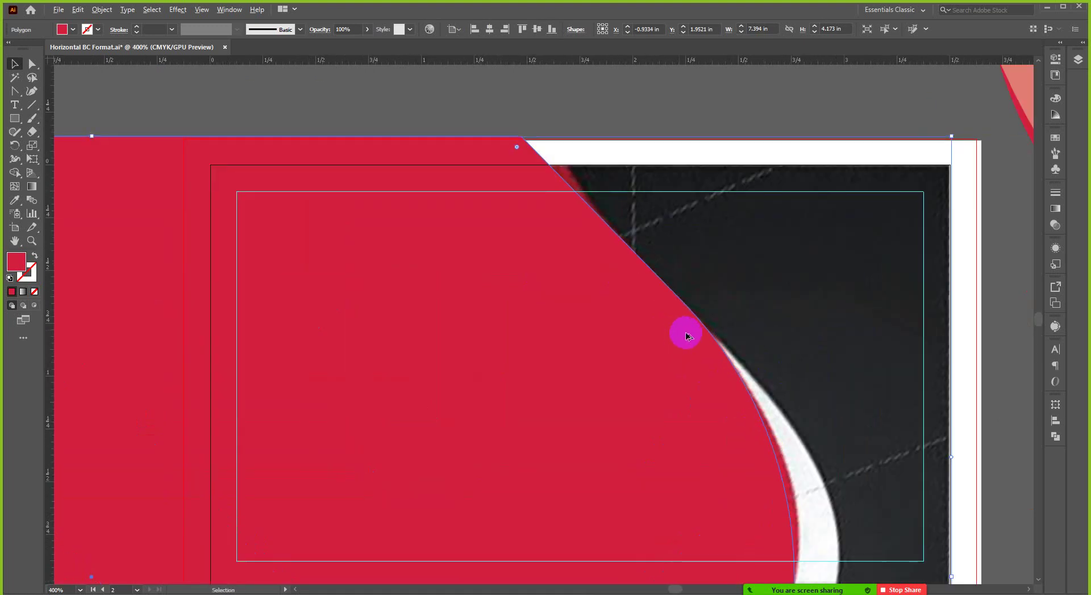
scroll(649, 341, down, 2)
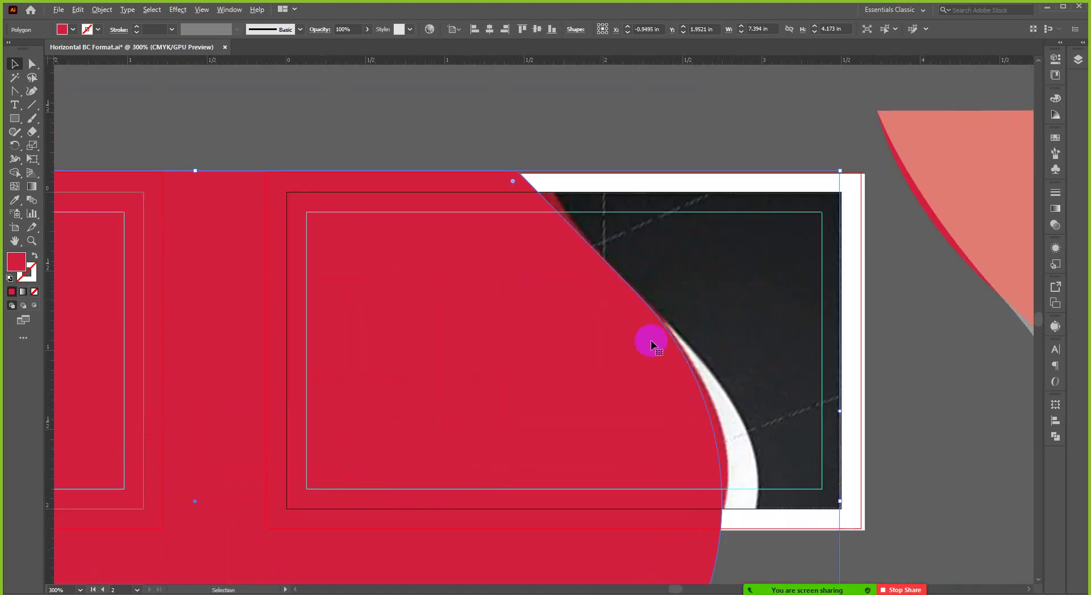
Try to fit the red polygon's rounded corner to the reference's white band by extending its upper curve handle.
key(a)
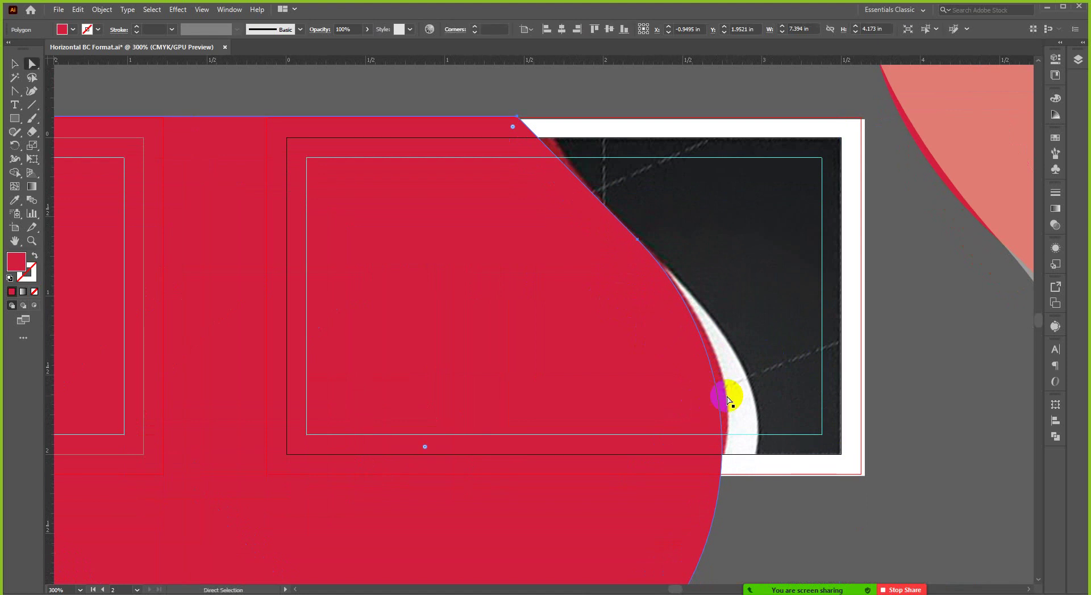
scroll(728, 392, down, 1)
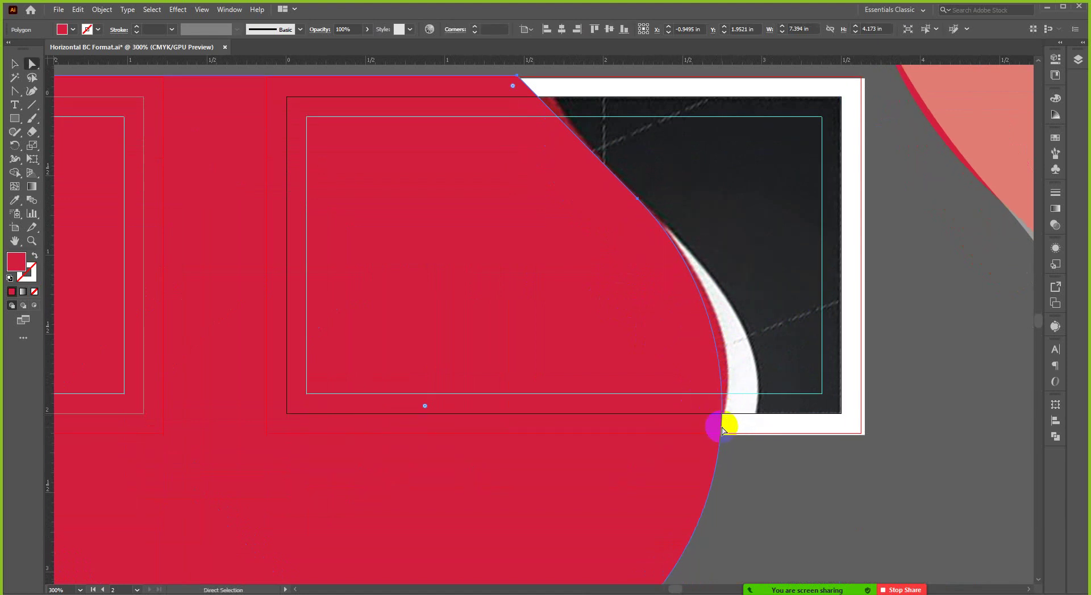
click(638, 200)
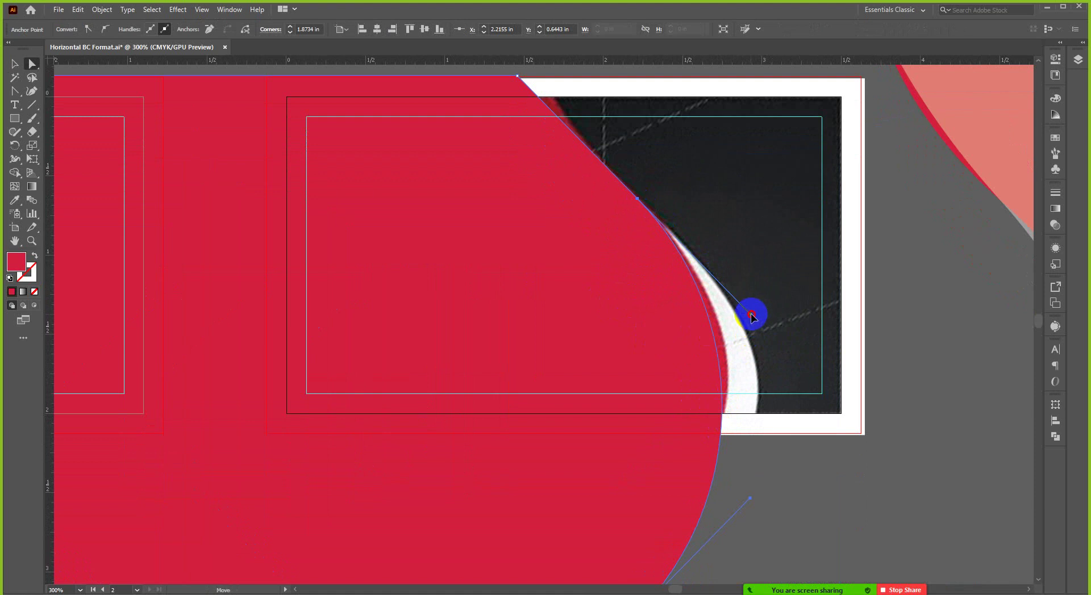
drag(752, 316, 769, 325)
scroll(764, 464, down, 1)
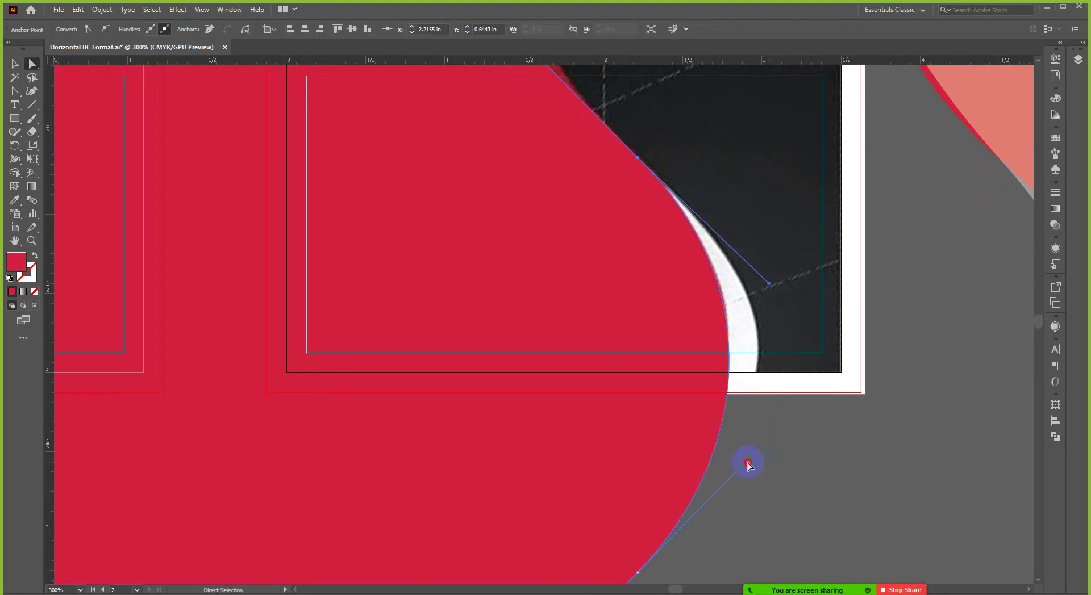
click(748, 463)
click(703, 444)
scroll(702, 445, down, 3)
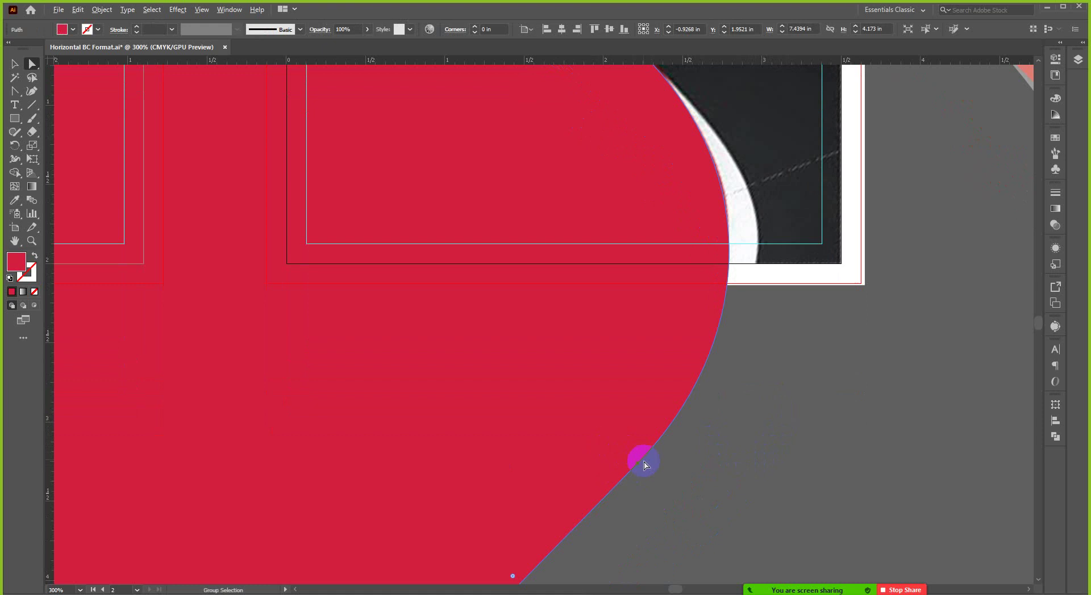
scroll(638, 467, down, 3)
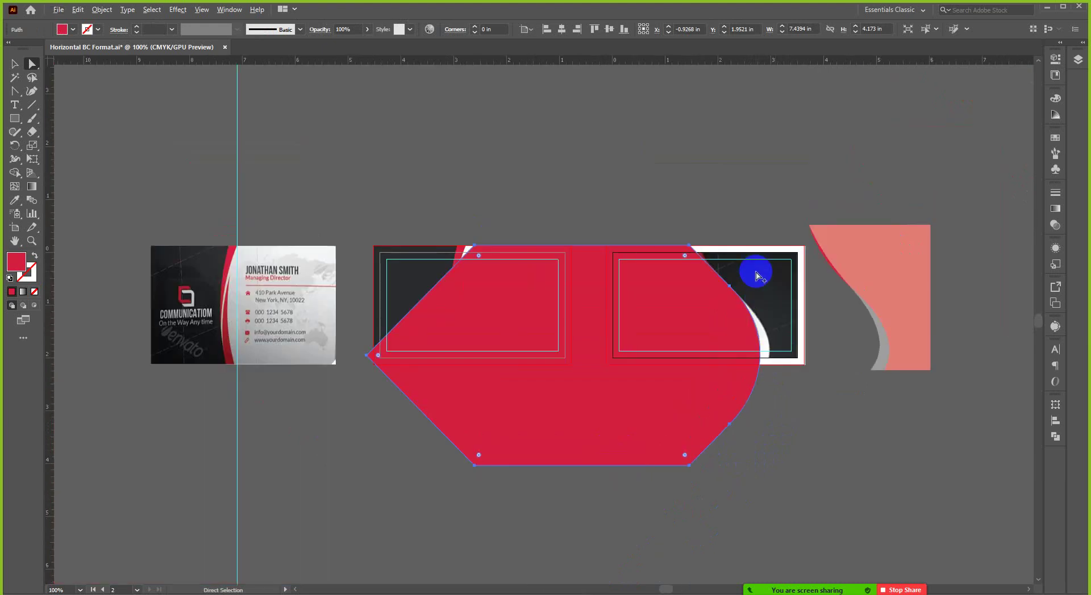
scroll(758, 272, up, 3)
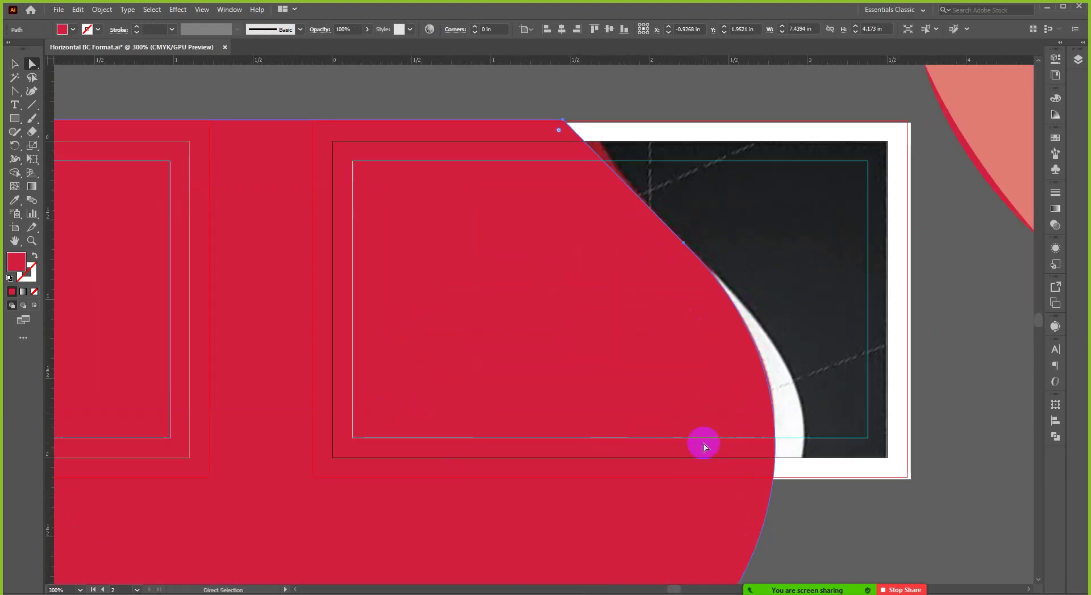
scroll(765, 415, down, 2)
key(ctrl+z)
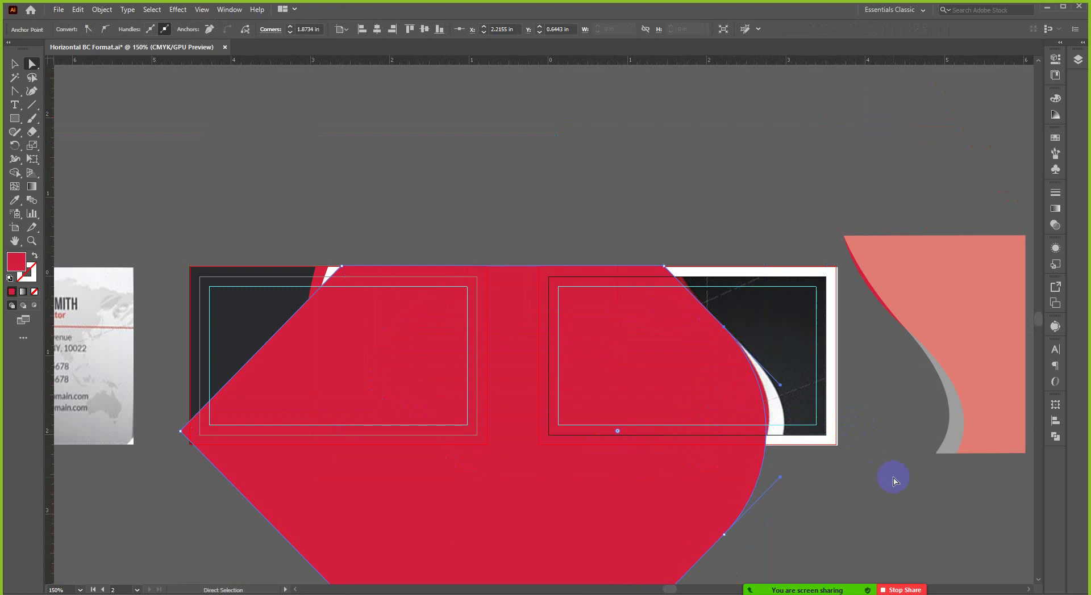
click(14, 66)
click(399, 129)
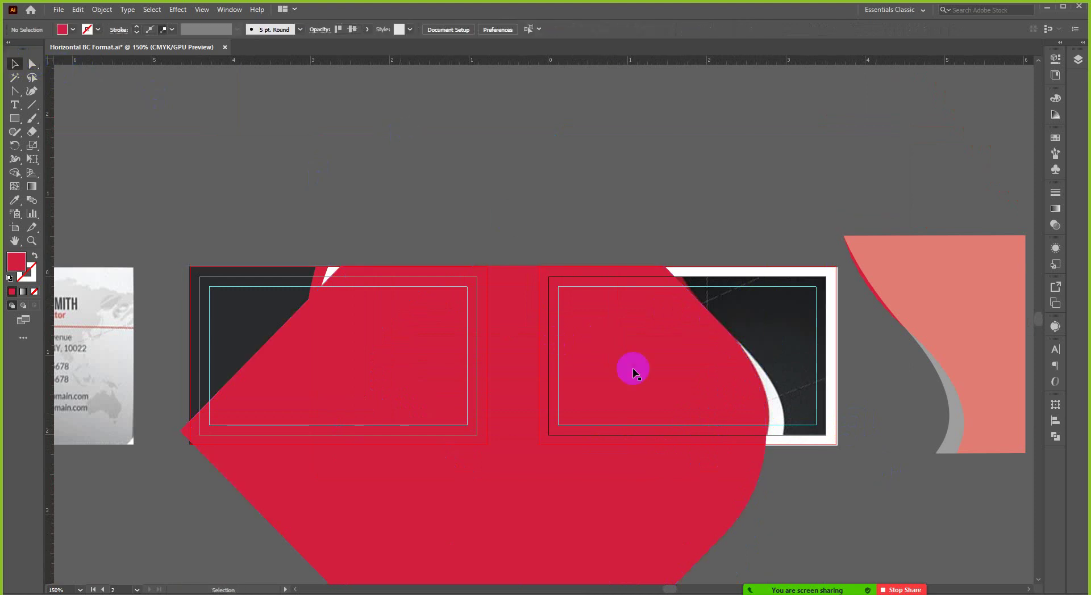
Try to shift the whole red polygon to about X -0.90 in, Y 2.00 in over the reference curve.
click(664, 436)
scroll(707, 391, up, 1)
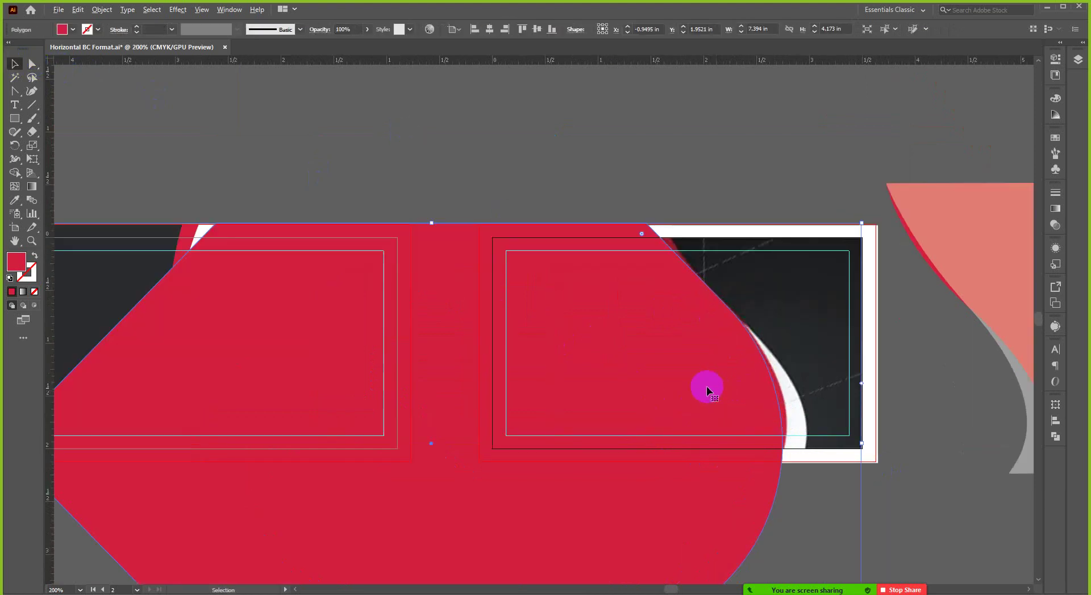
key(a)
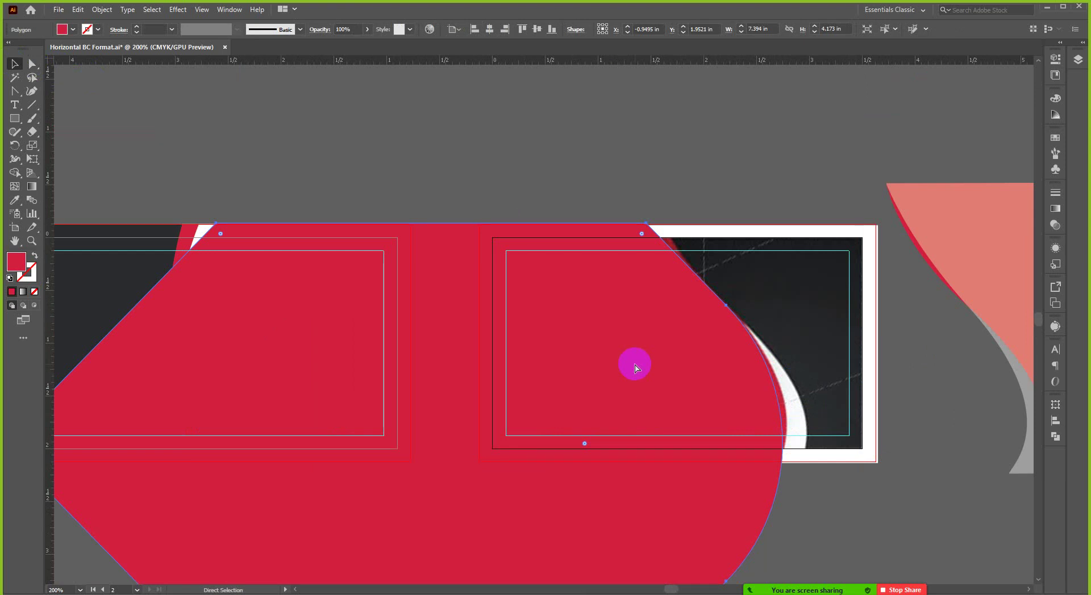
key(v)
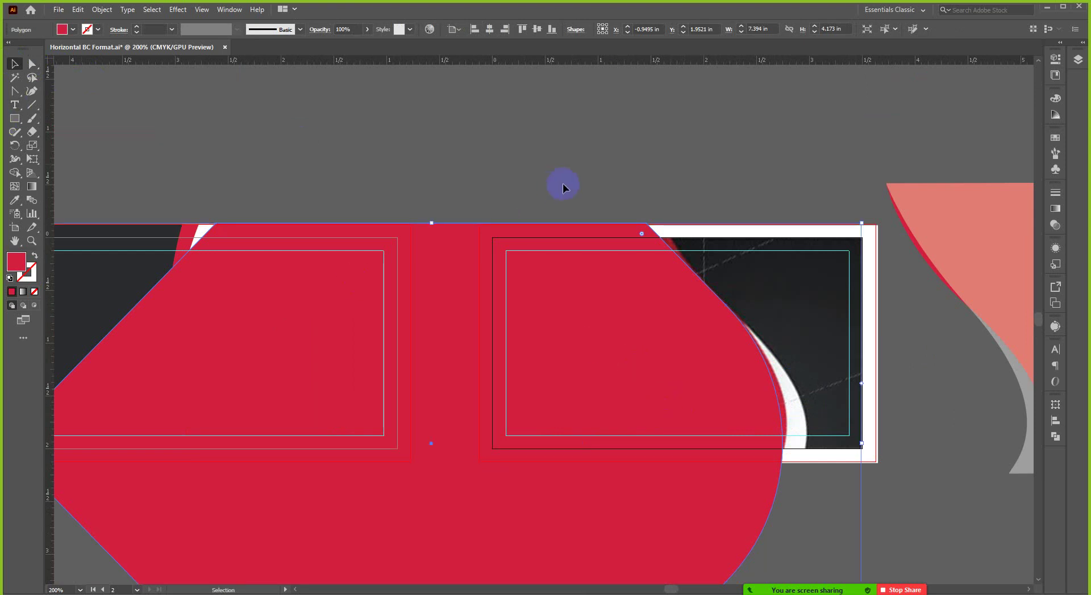
scroll(599, 227, down, 1)
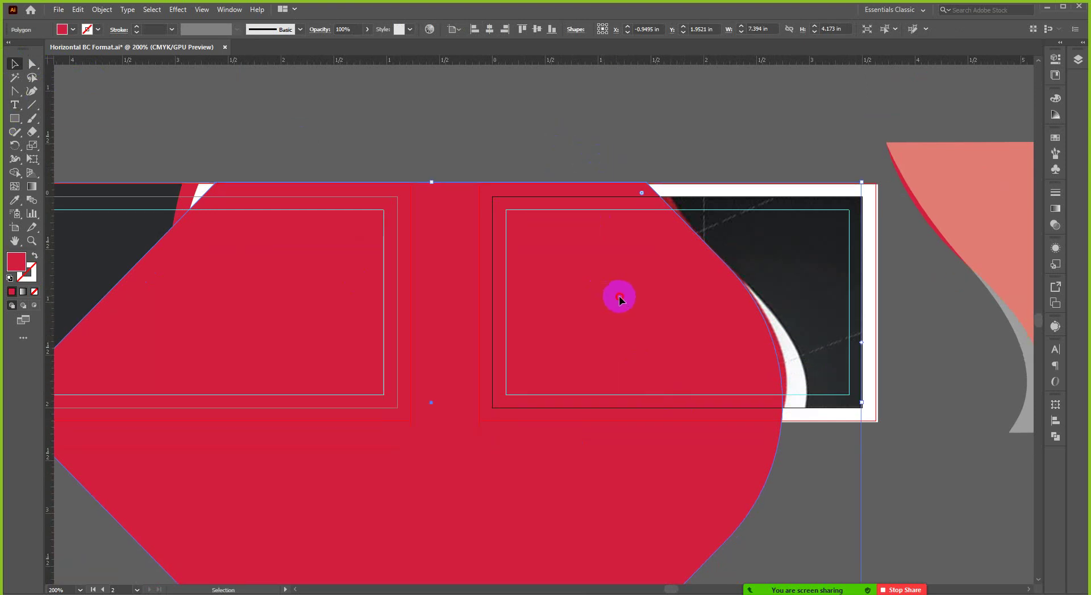
mouse_move(619, 297)
mouse_down()
mouse_move(636, 299)
mouse_move(621, 301)
mouse_up()
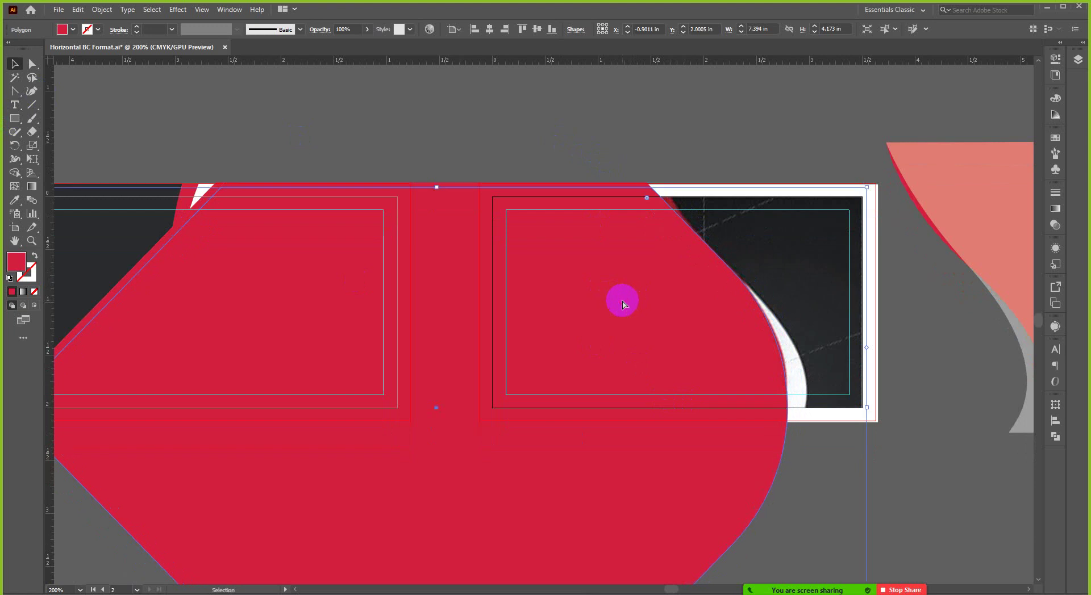
key(a)
click(612, 137)
click(630, 352)
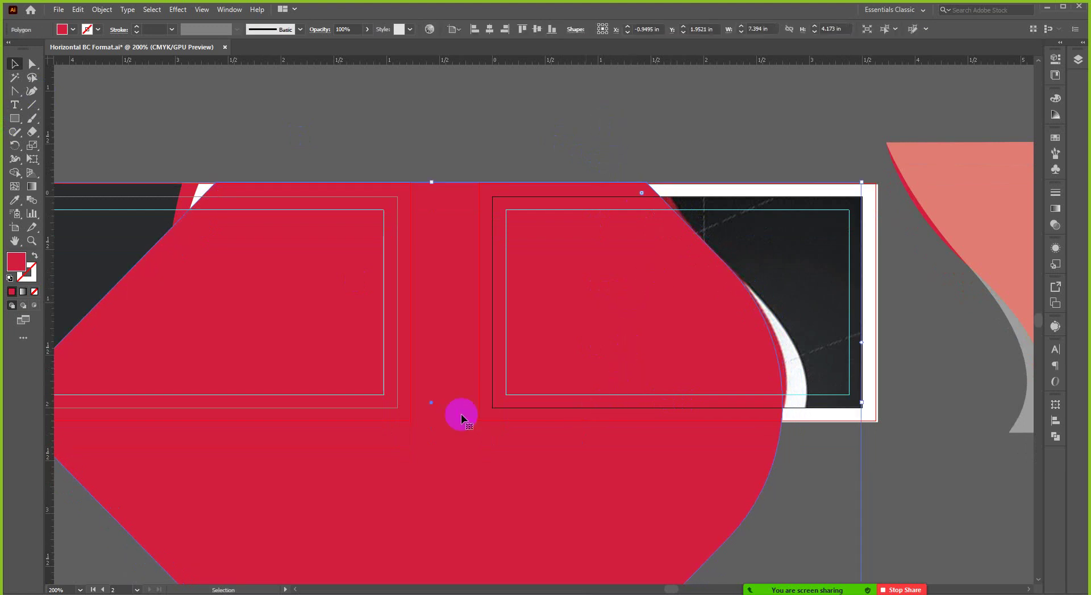
Reduce the rounding of the red polygon's corner so it fits the white band's outer edge, making the shape about 7.62 in wide.
key(a)
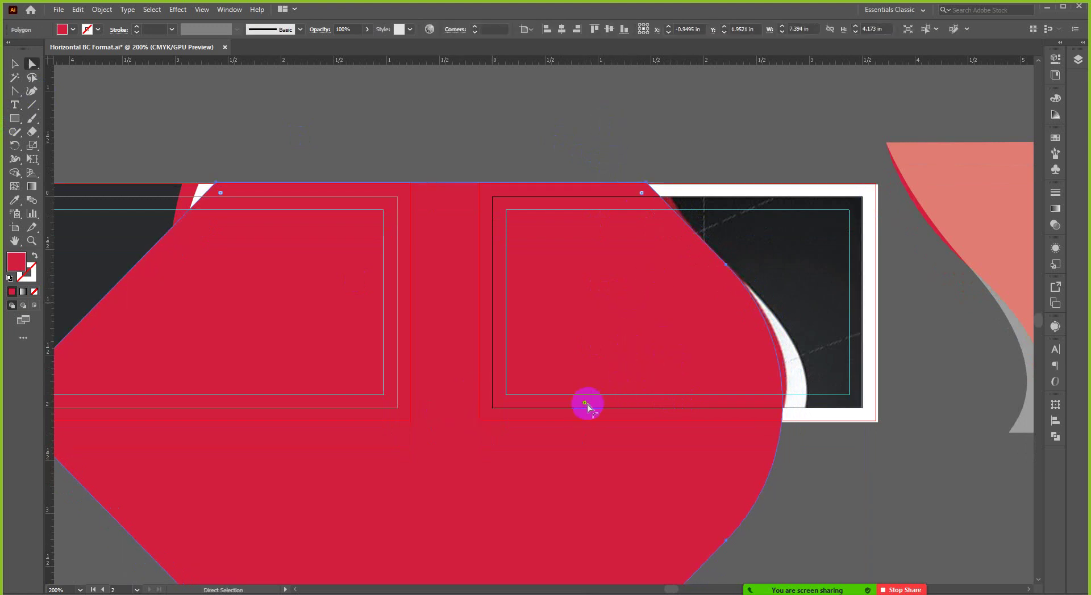
drag(586, 404, 671, 414)
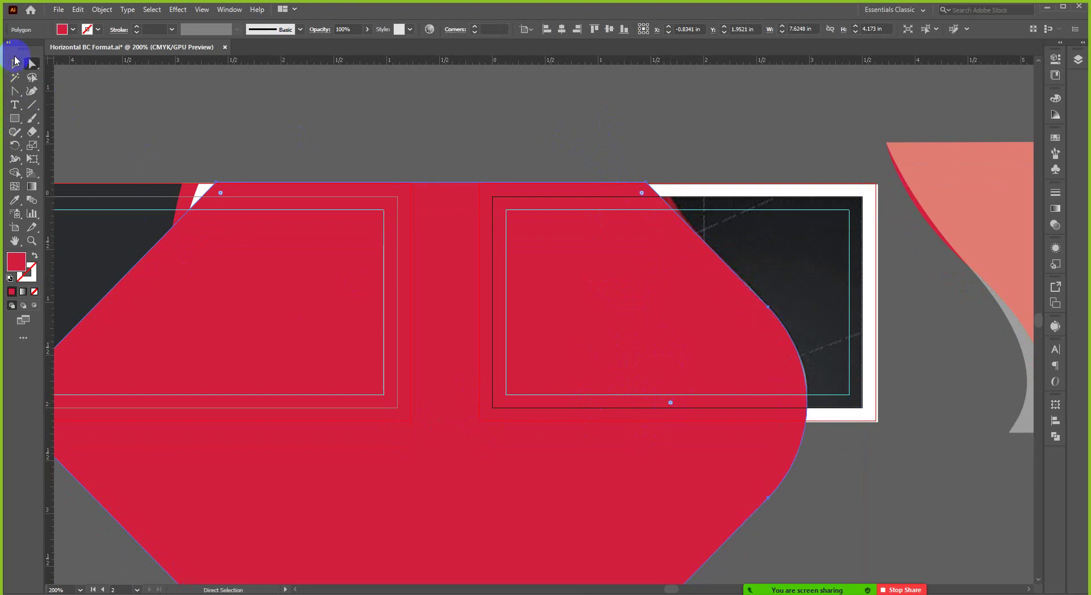
click(16, 65)
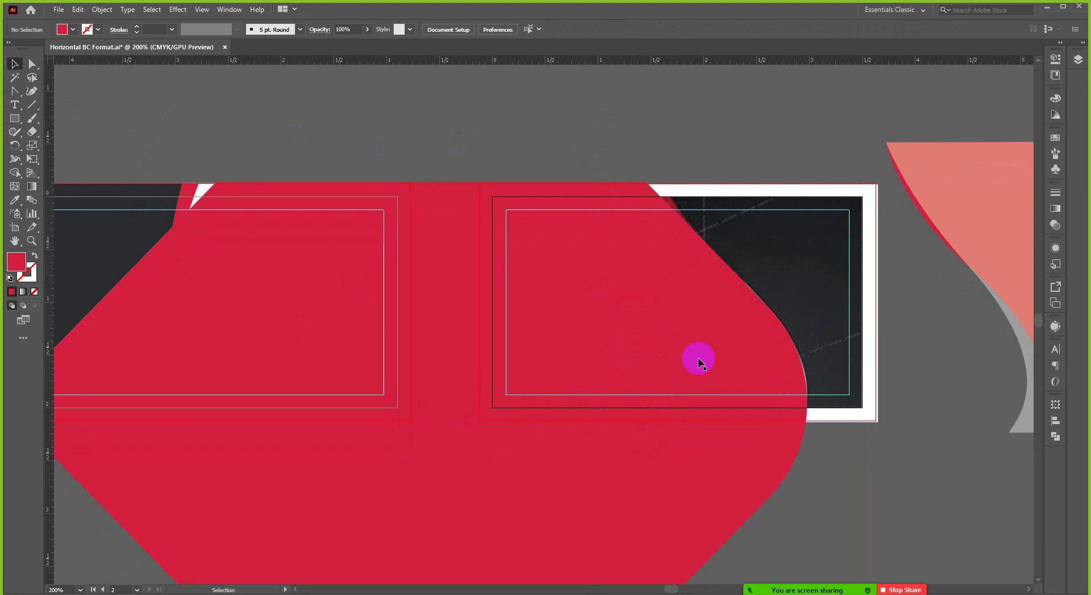
scroll(698, 357, down, 5)
scroll(761, 357, down, 3)
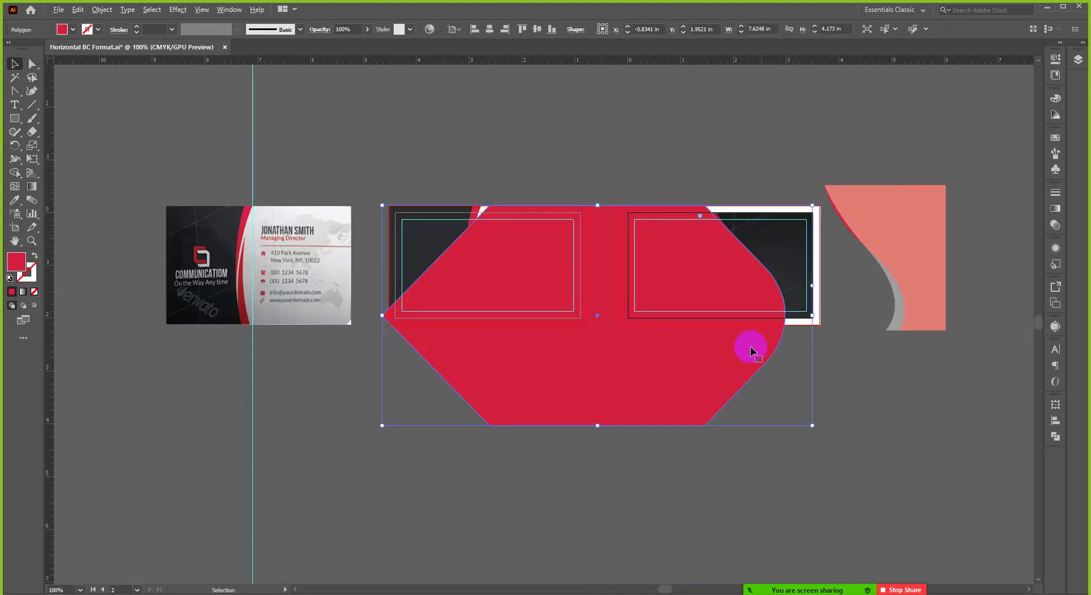
scroll(750, 346, up, 2)
click(753, 158)
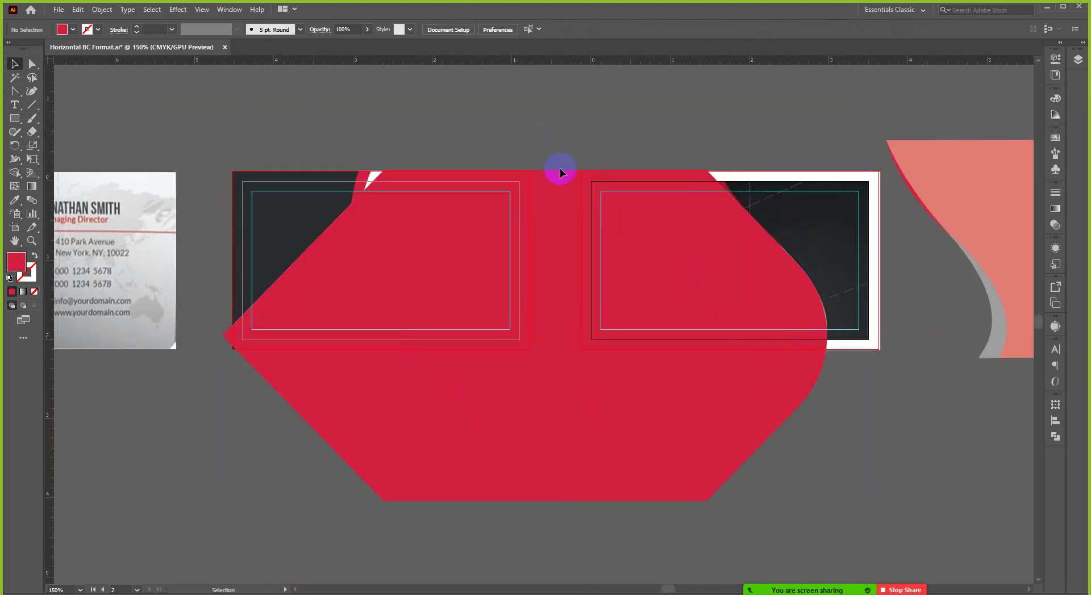
Split off the crescent between the two overlapping red polygons with the Shape Builder tool.
click(556, 252)
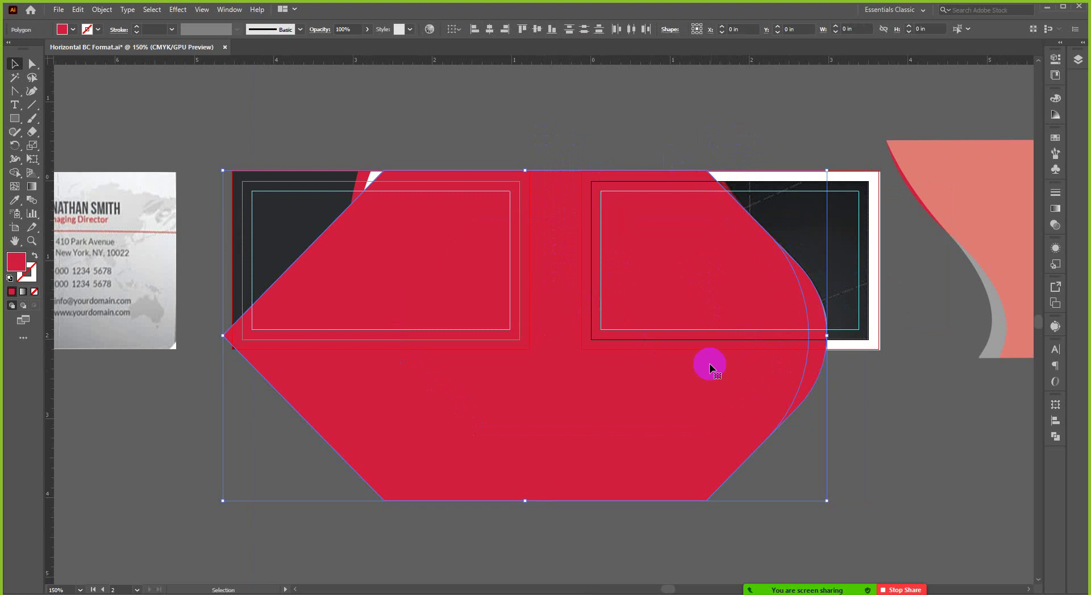
click(15, 172)
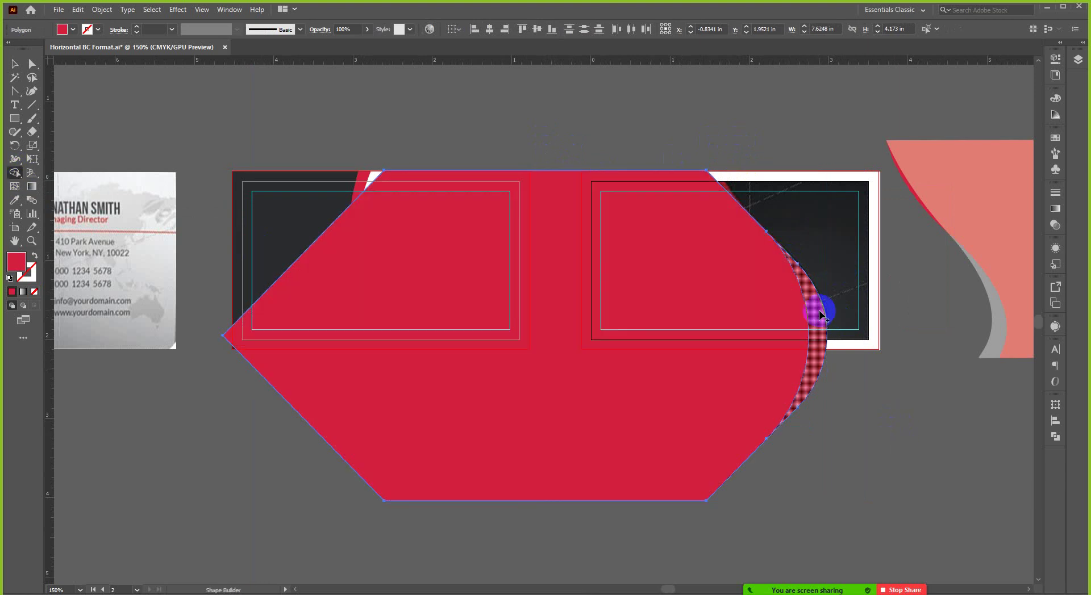
click(819, 312)
key(v)
click(714, 286)
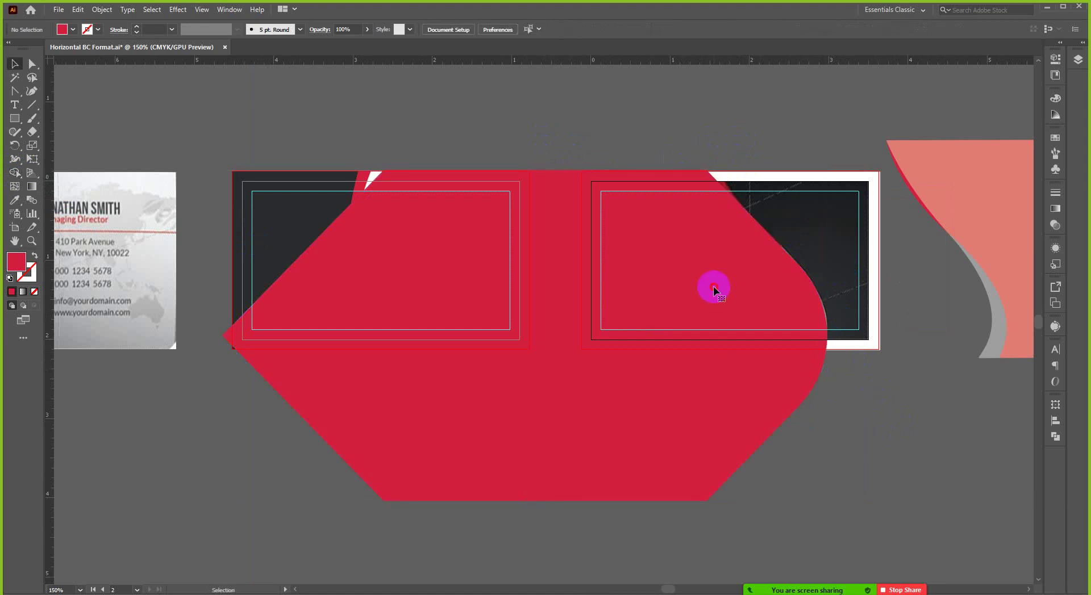
key(Delete)
click(717, 269)
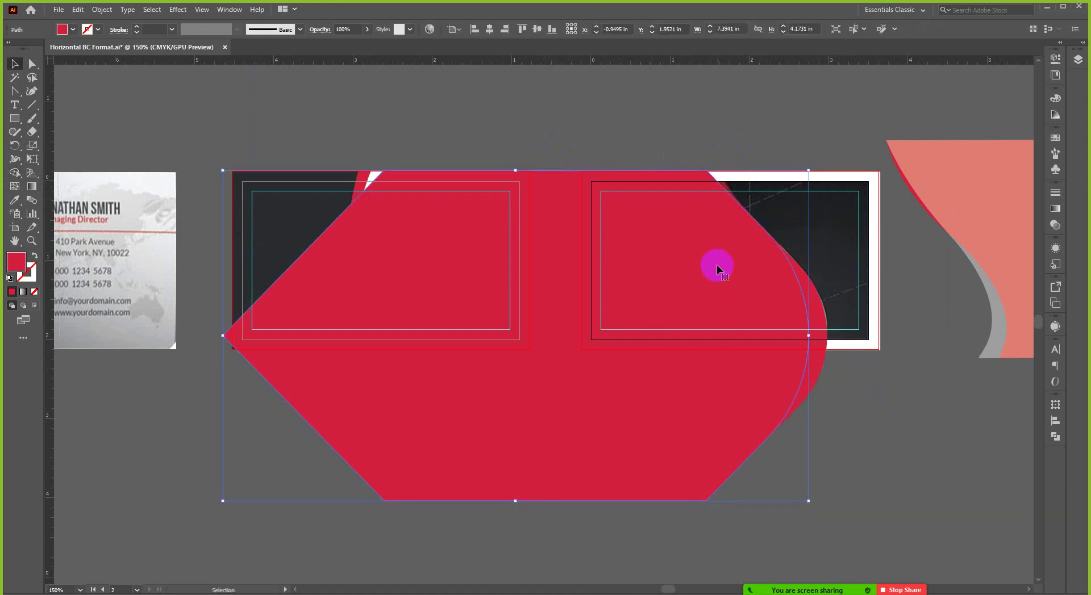
Fill the separated crescent along the red shape's curved edge with white.
click(819, 306)
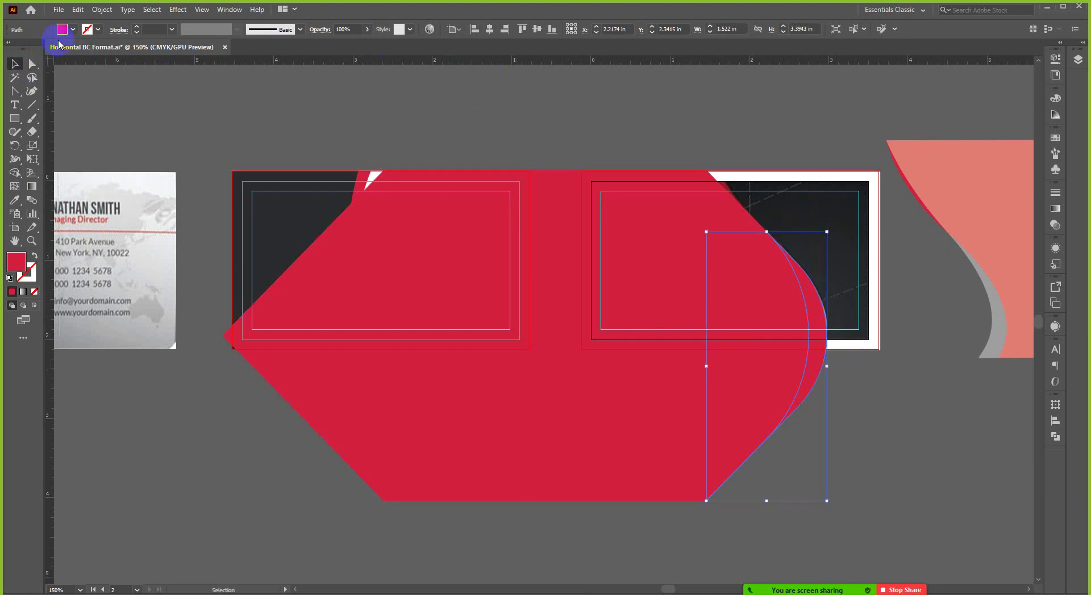
click(73, 30)
click(21, 54)
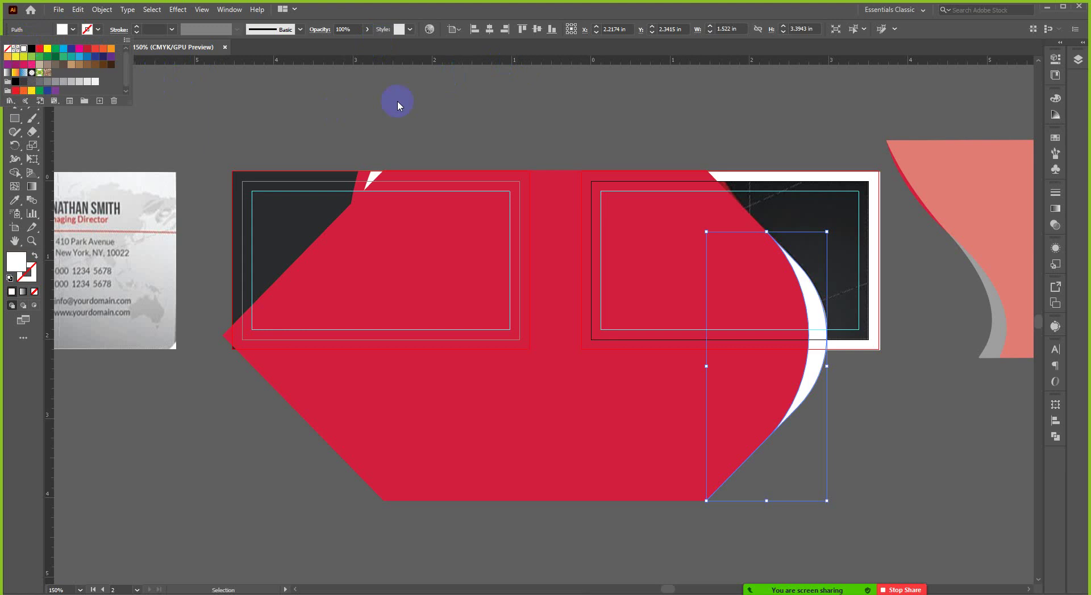
click(446, 102)
click(717, 226)
Compare the red and white curves with the reference image along the back-side card's upper edge and white band.
scroll(842, 235, down, 1)
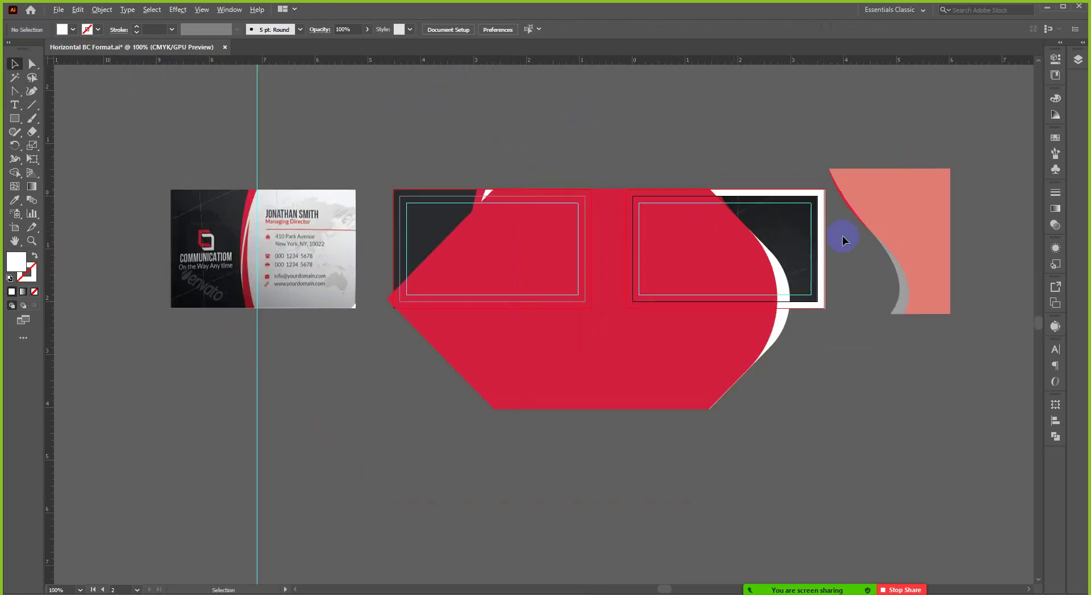
scroll(758, 216, up, 8)
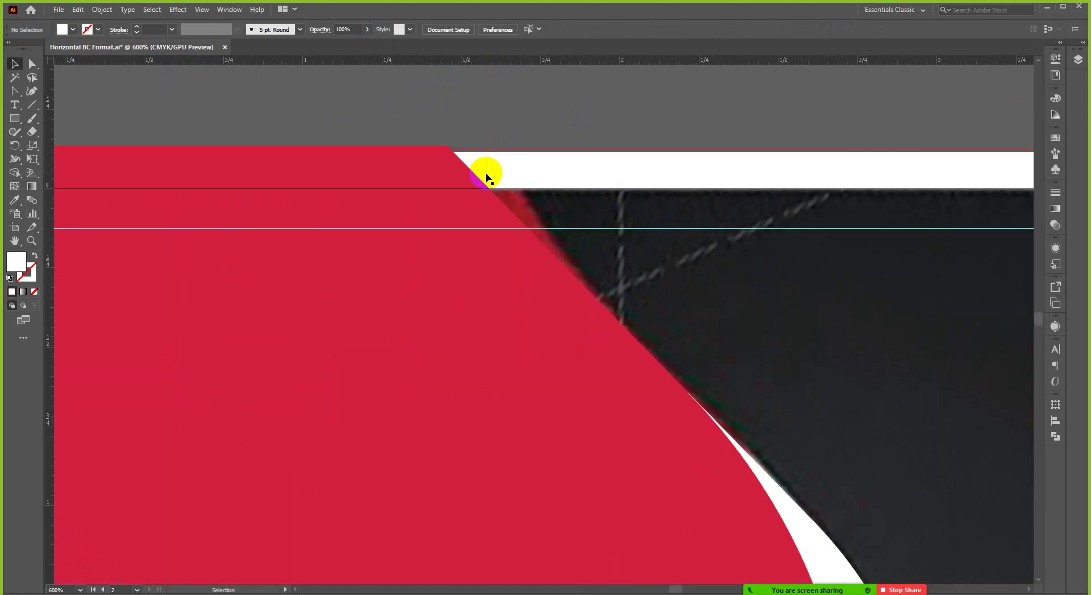
scroll(469, 243, down, 3)
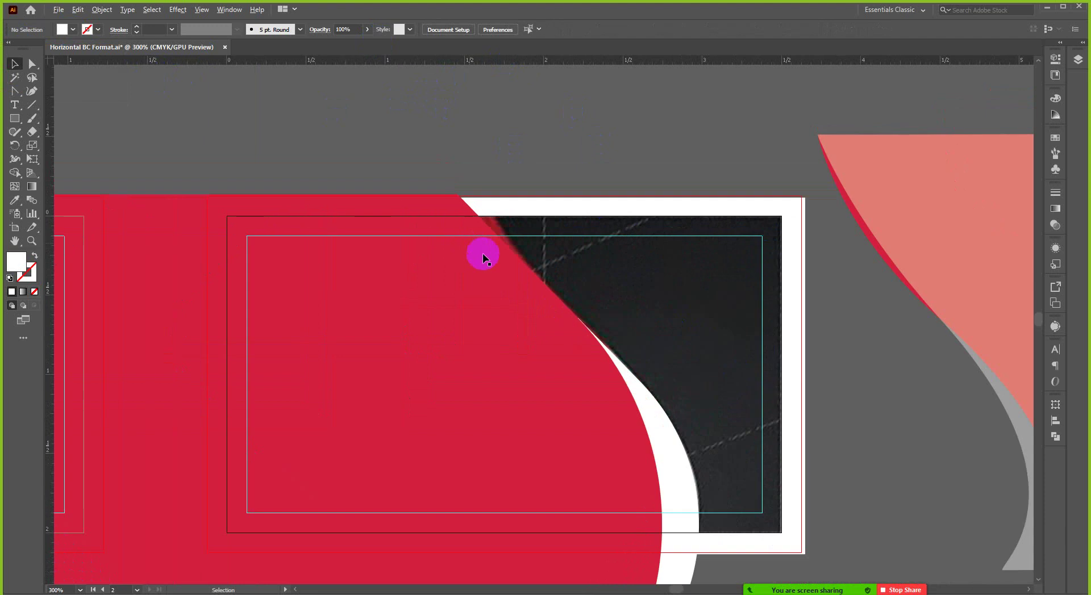
scroll(664, 335, up, 3)
scroll(558, 226, down, 1)
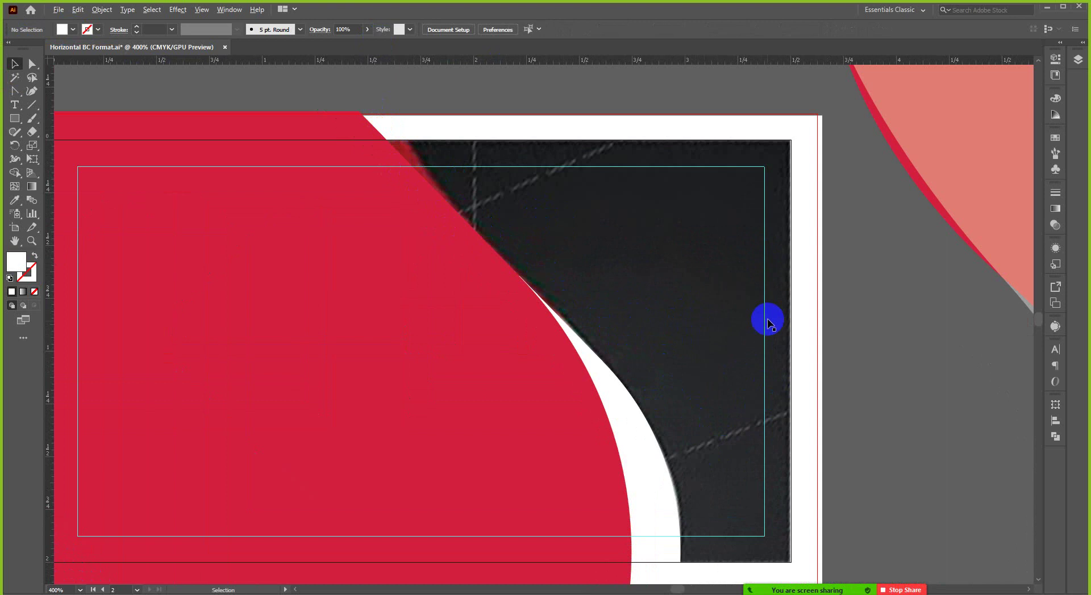
scroll(768, 319, down, 2)
scroll(750, 321, up, 1)
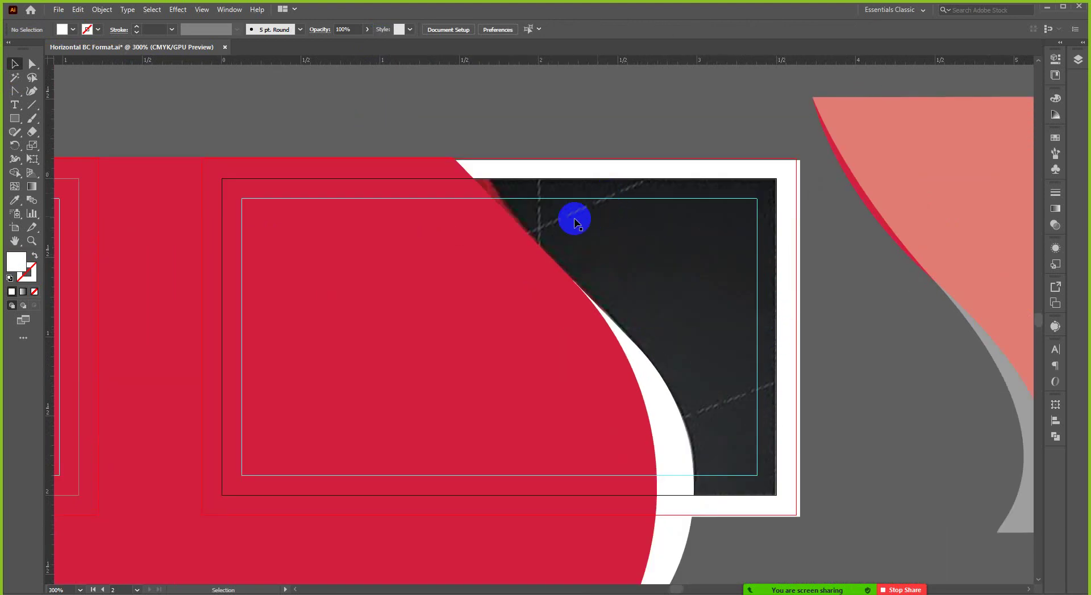
scroll(571, 222, up, 1)
Try to shift the red shape's upper corner anchor to about X 1.56 in, Y -0.13 in over the reference's red edge.
key(a)
click(438, 196)
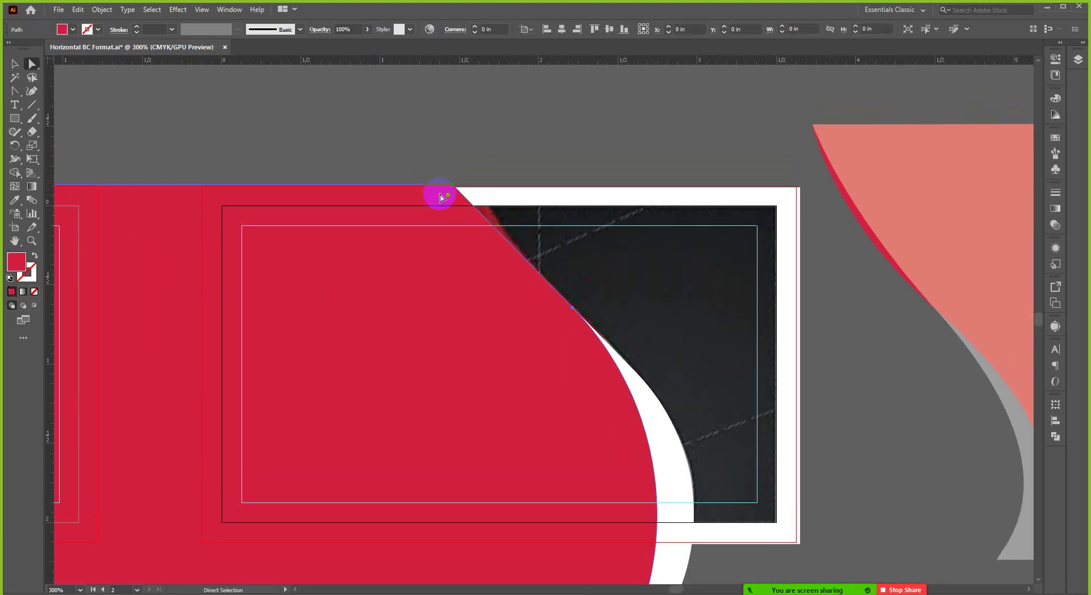
click(572, 308)
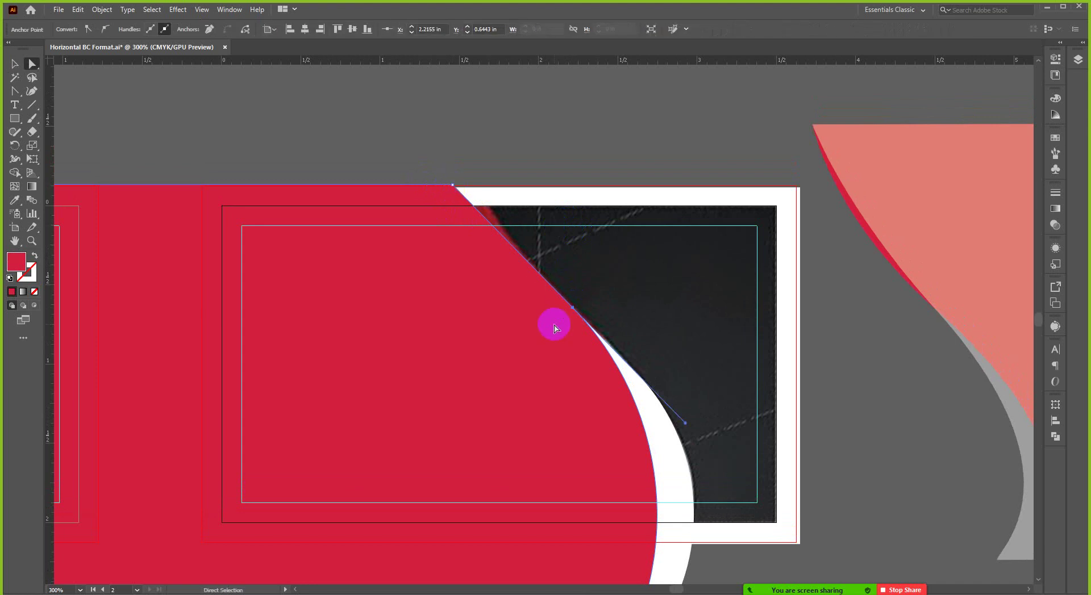
click(454, 186)
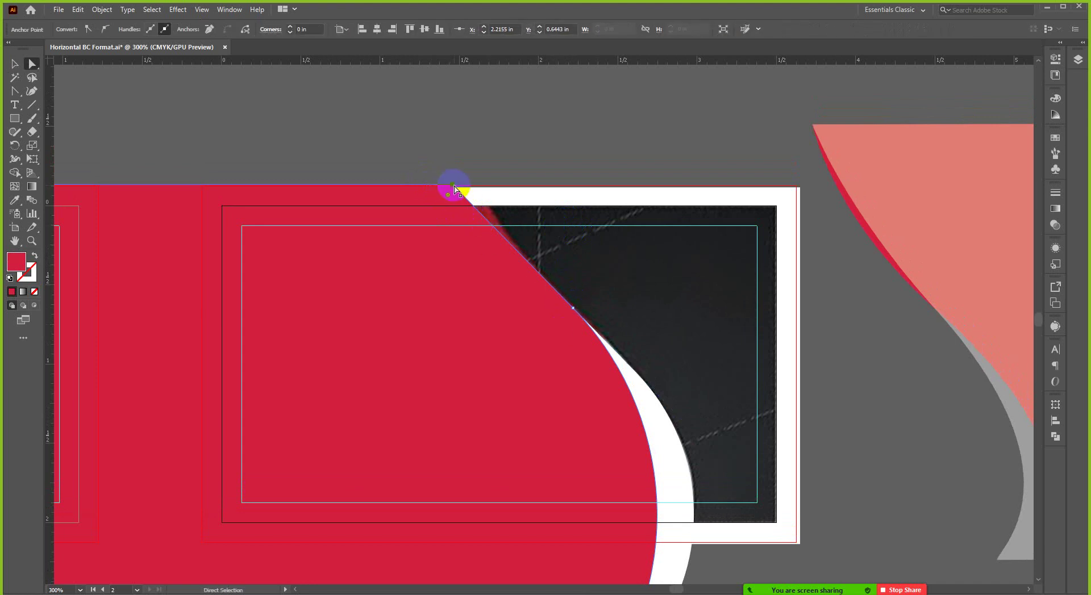
drag(454, 187, 468, 187)
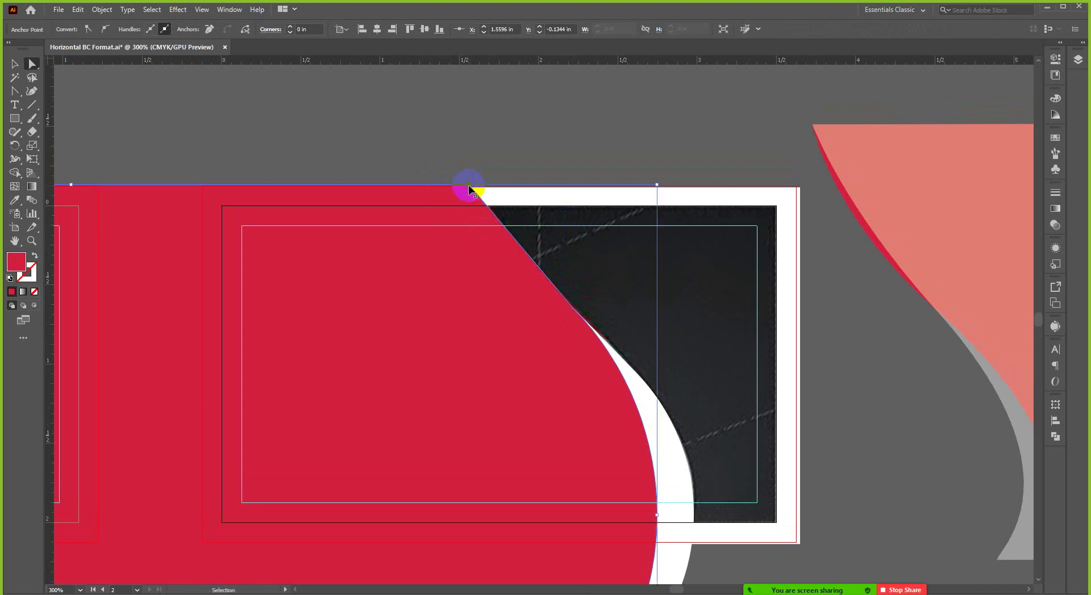
key(ctrl+z)
Add an anchor point on the red shape's upper diagonal edge at about X 1.87 in, Y 0.29 in.
click(483, 131)
click(458, 247)
click(392, 282)
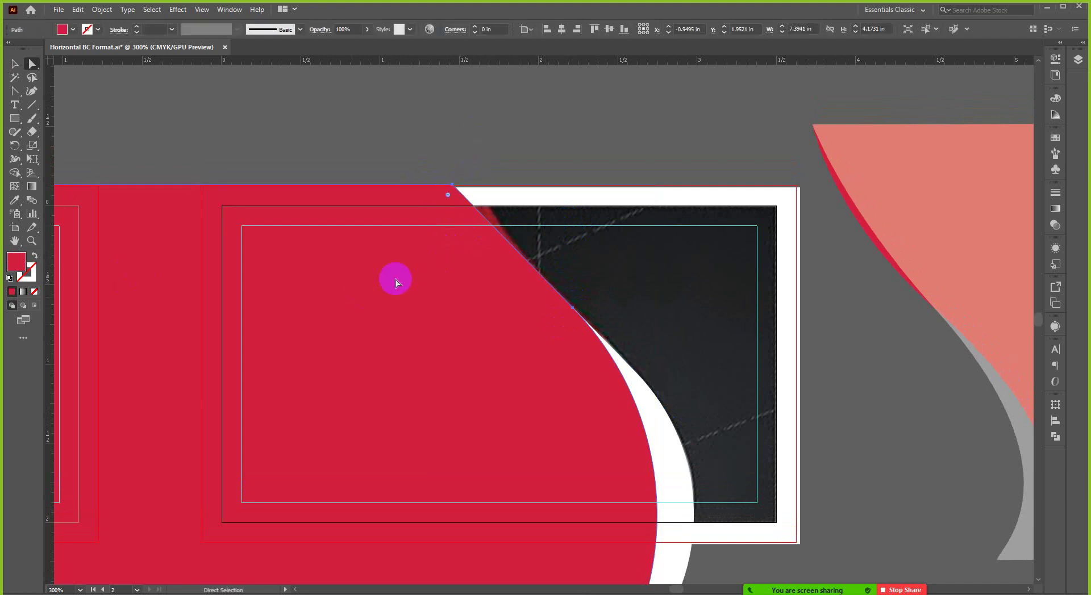
drag(10, 96, 88, 106)
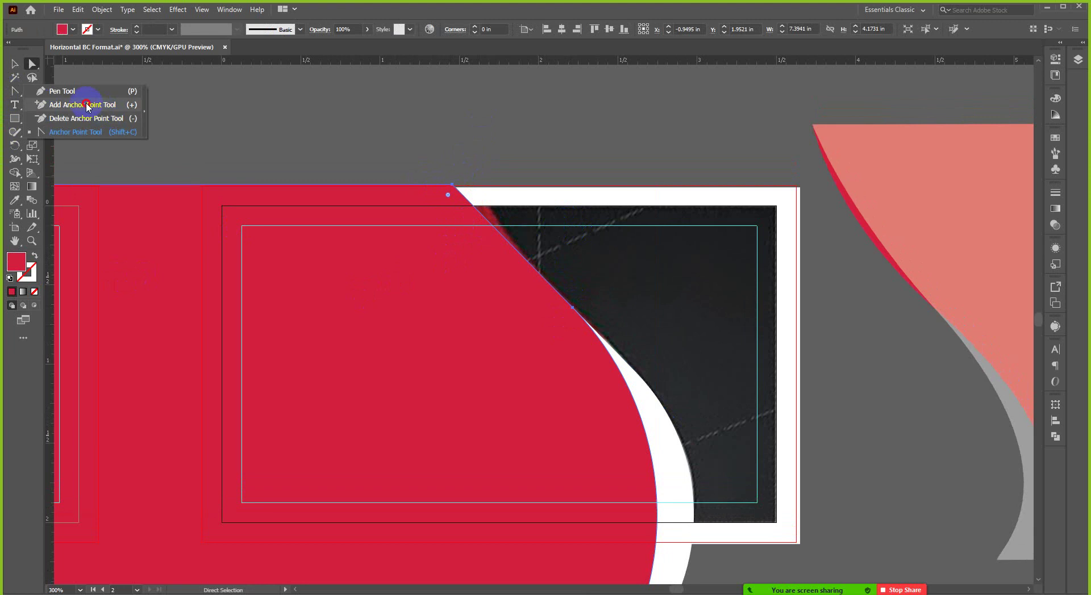
click(521, 256)
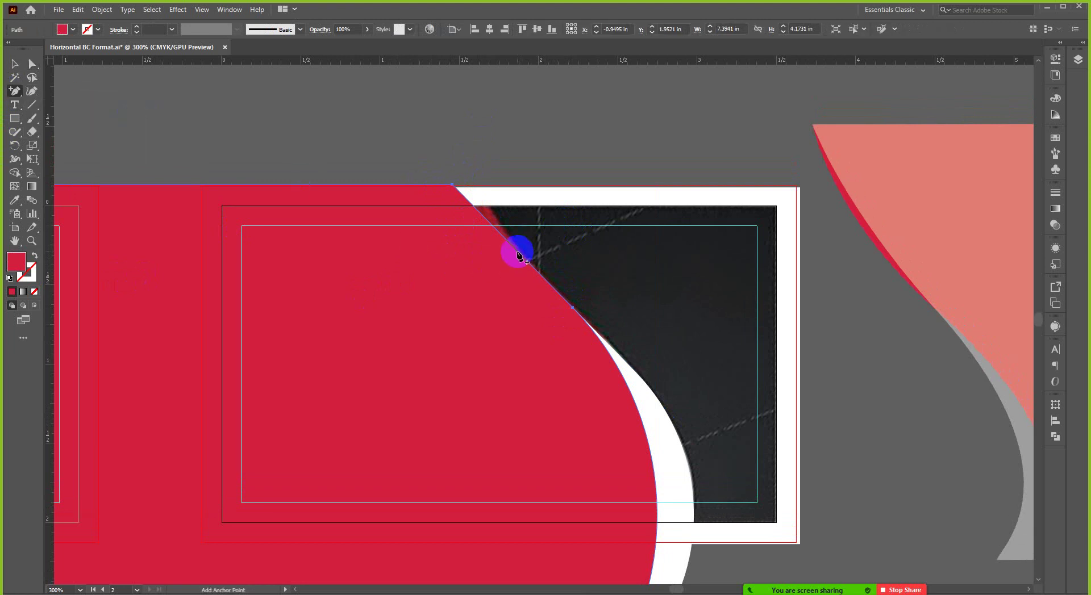
click(517, 252)
Move the red shape's upper corner anchor along the card's upper edge to about X 1.60 in, Y -0.13 in.
scroll(468, 188, up, 2)
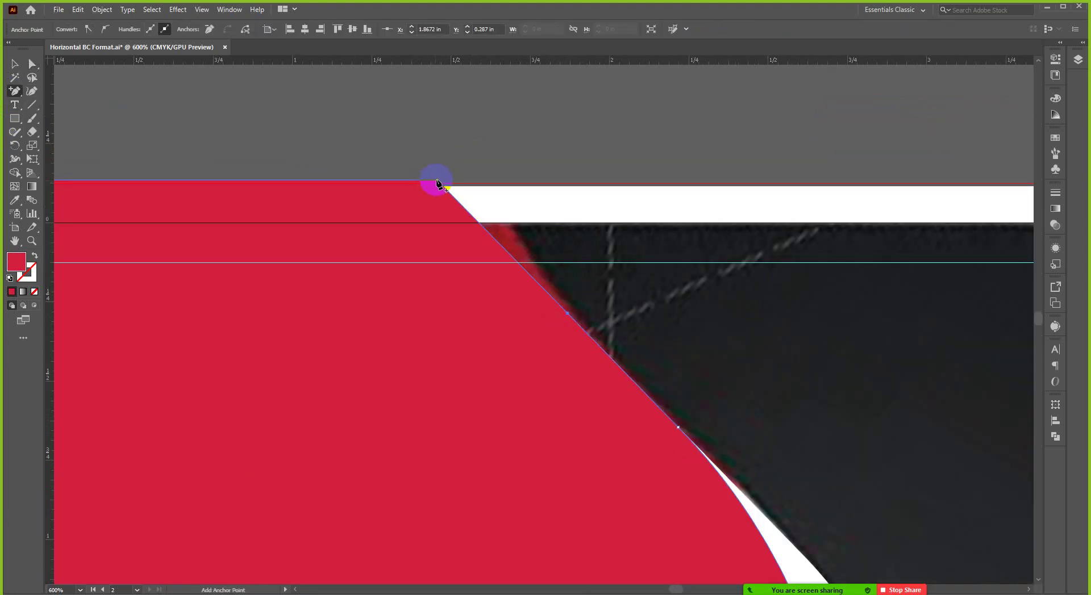
click(32, 64)
click(375, 179)
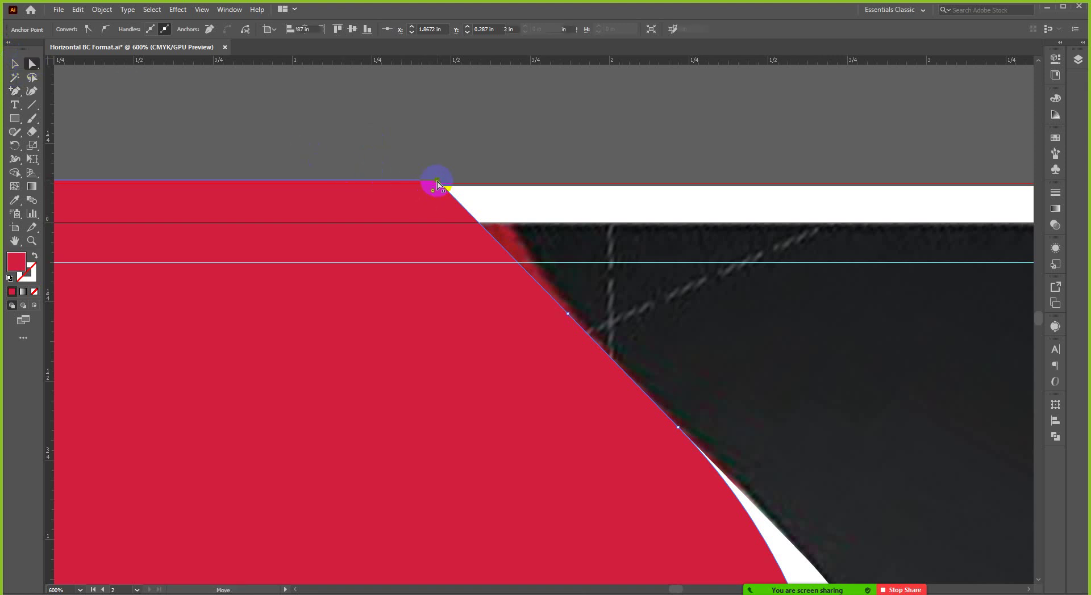
drag(436, 180, 480, 189)
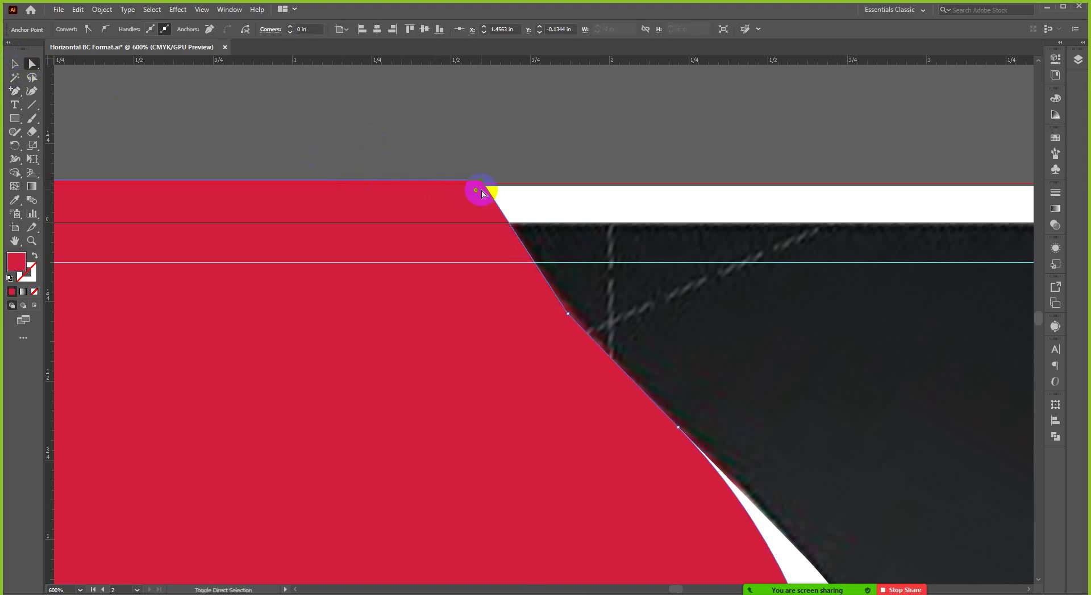
scroll(517, 207, down, 2)
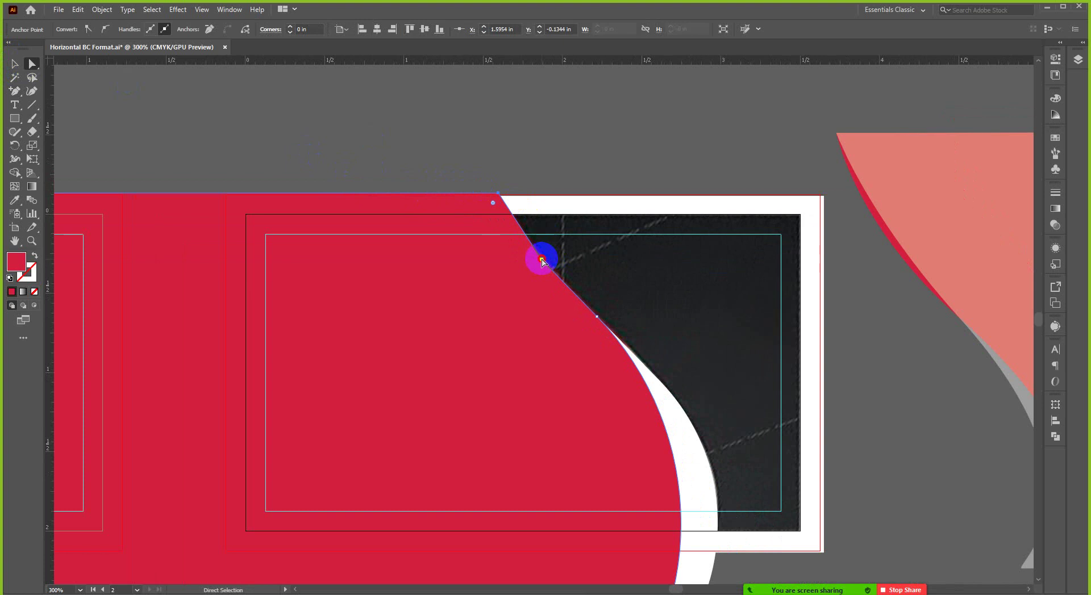
Round the added anchor on the red shape's diagonal edge with a corner radius of about 4.975 in, and deselect the shape.
click(541, 259)
scroll(549, 248, up, 1)
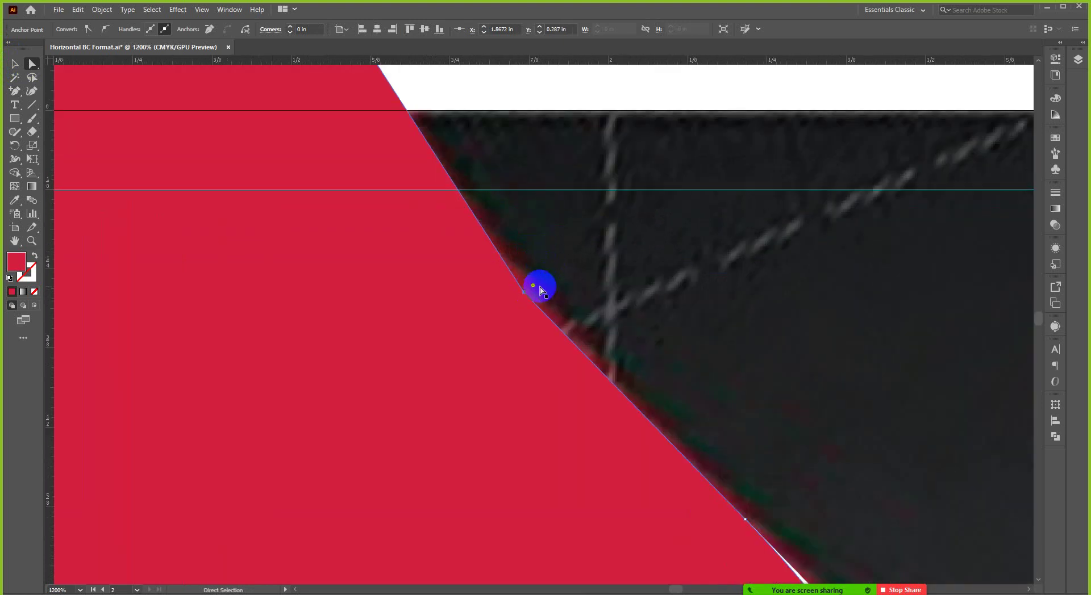
scroll(533, 291, down, 3)
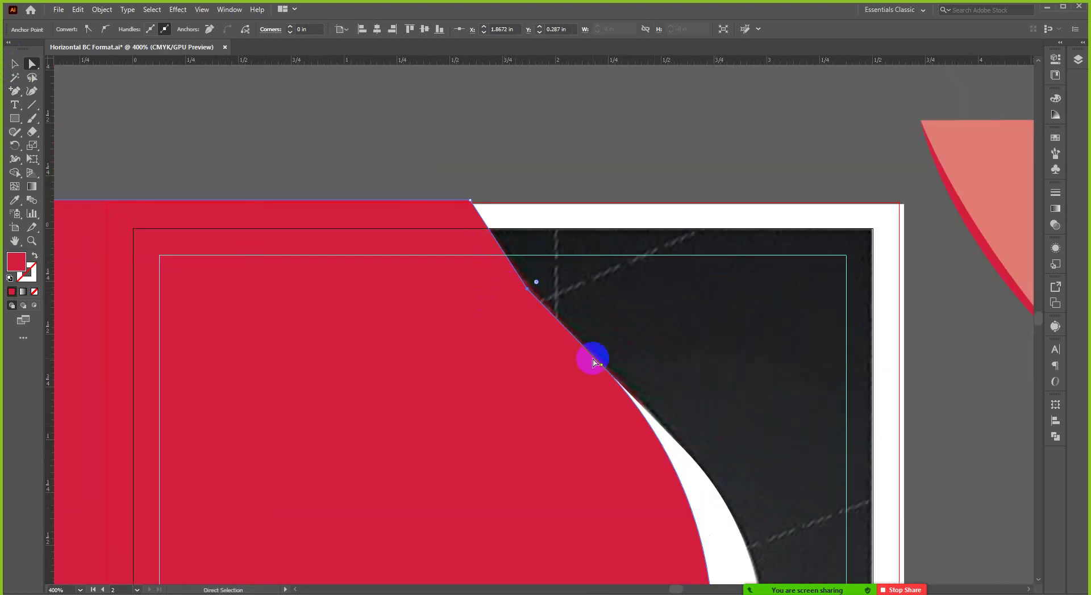
scroll(522, 353, down, 1)
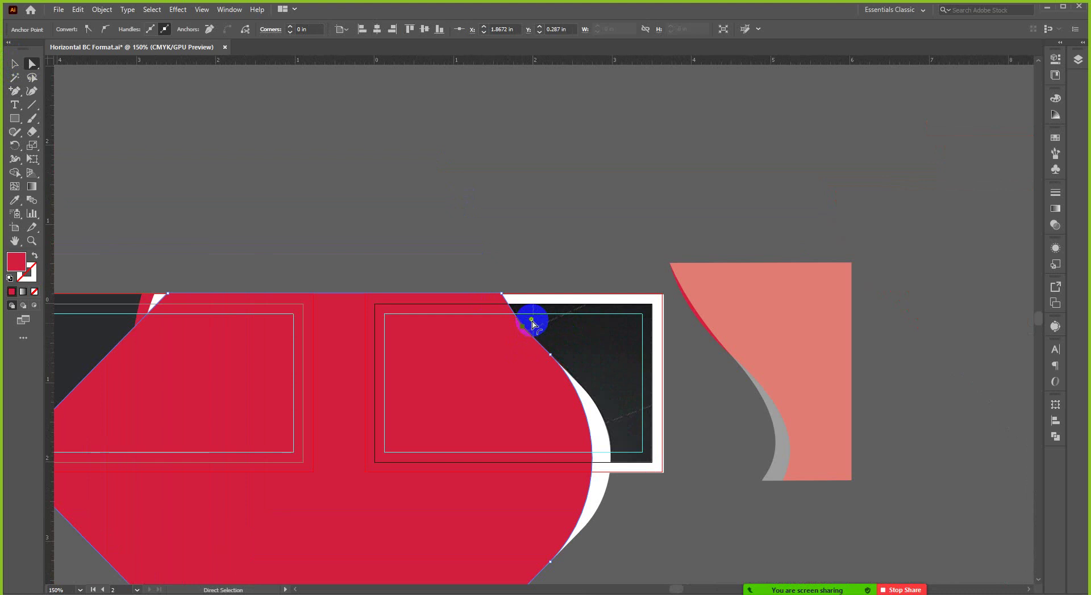
drag(532, 322, 634, 277)
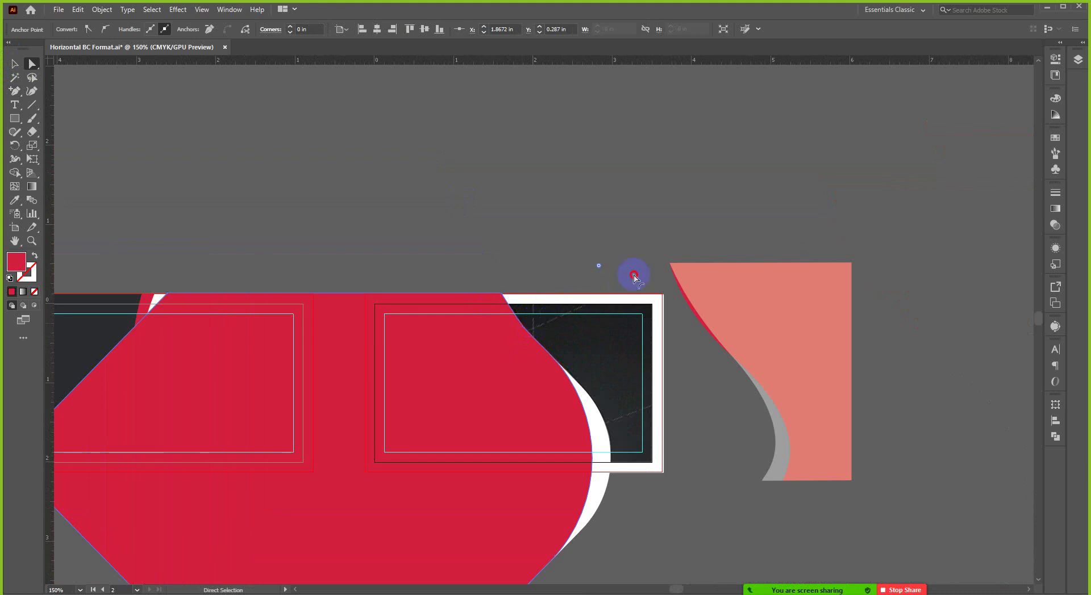
click(937, 100)
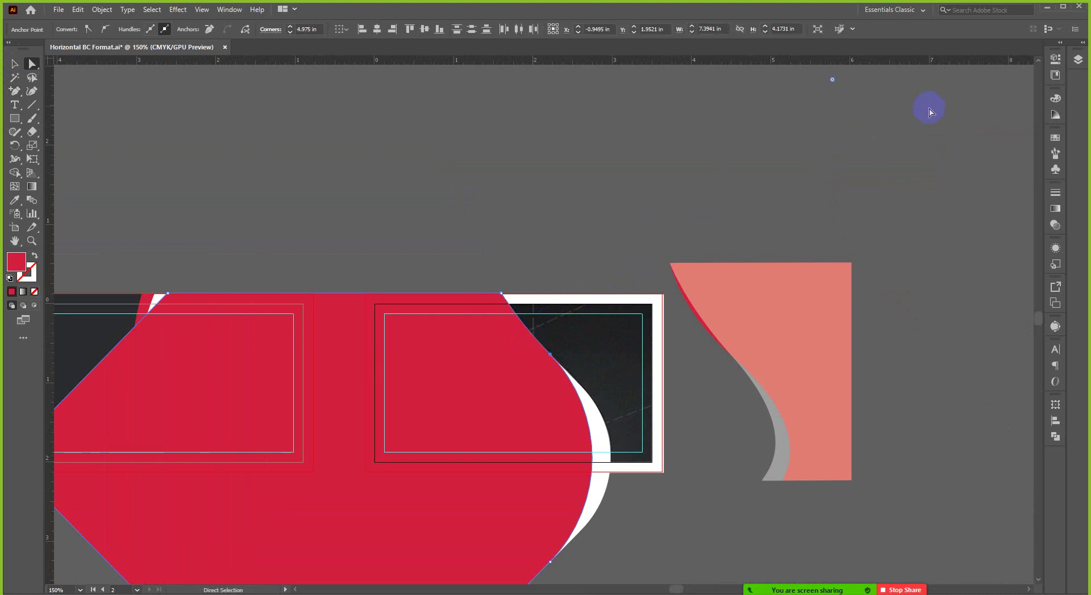
click(12, 65)
click(270, 152)
scroll(512, 255, down, 2)
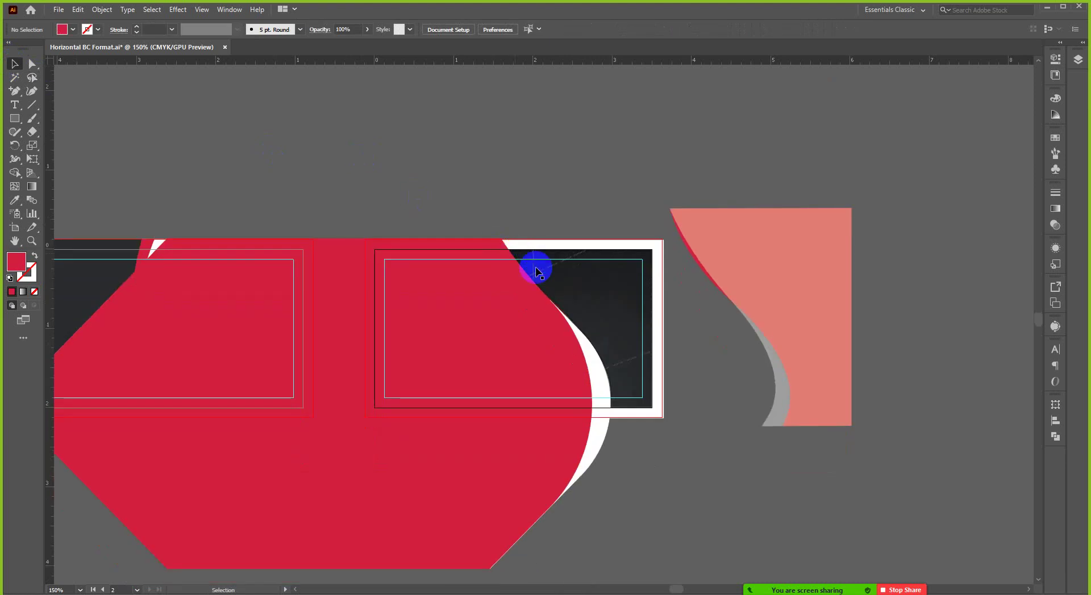
scroll(538, 268, up, 4)
alt+scroll(514, 283, down, 2)
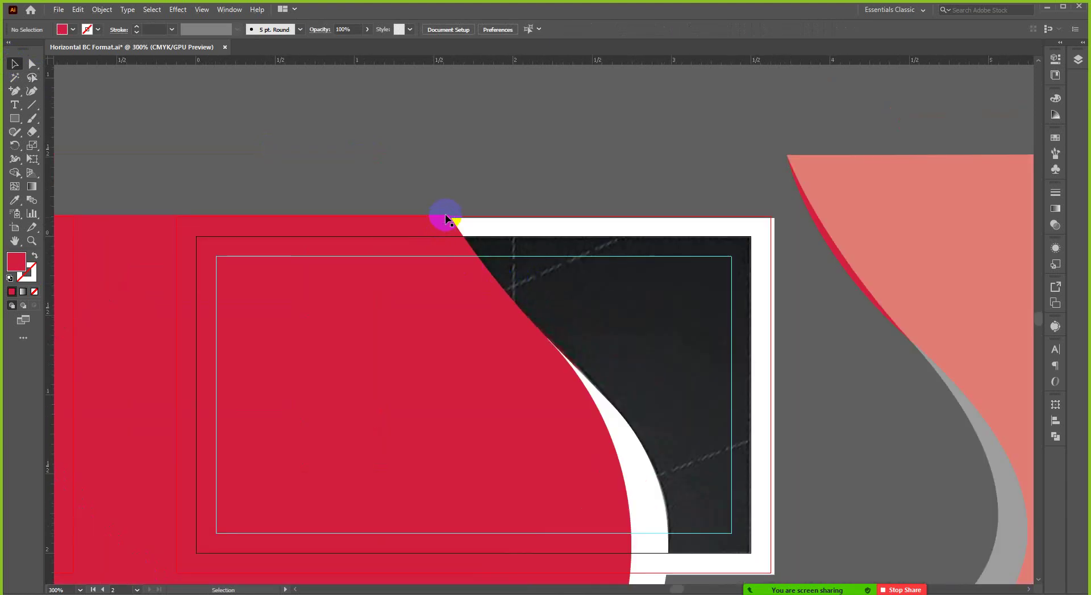
alt+scroll(594, 329, down, 2)
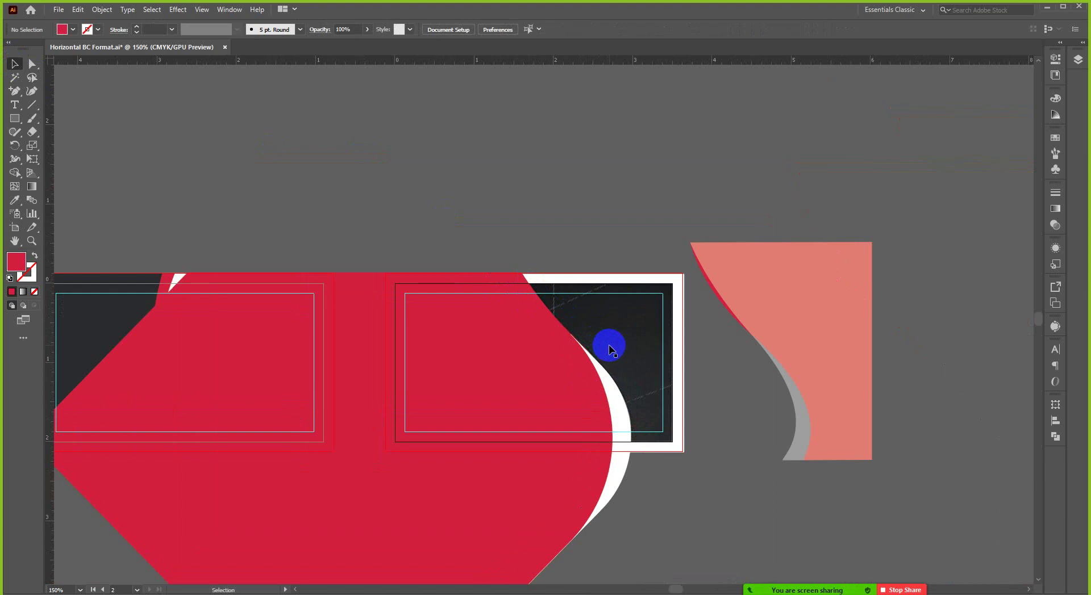
Admit the waiting participant into the meeting.
scroll(609, 345, down, 1)
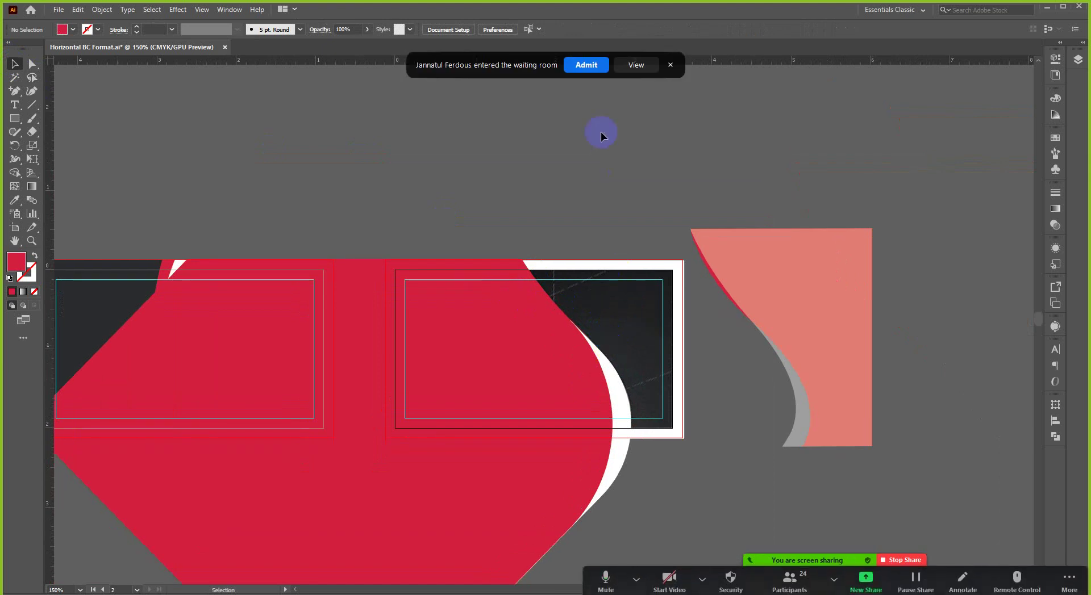
click(591, 65)
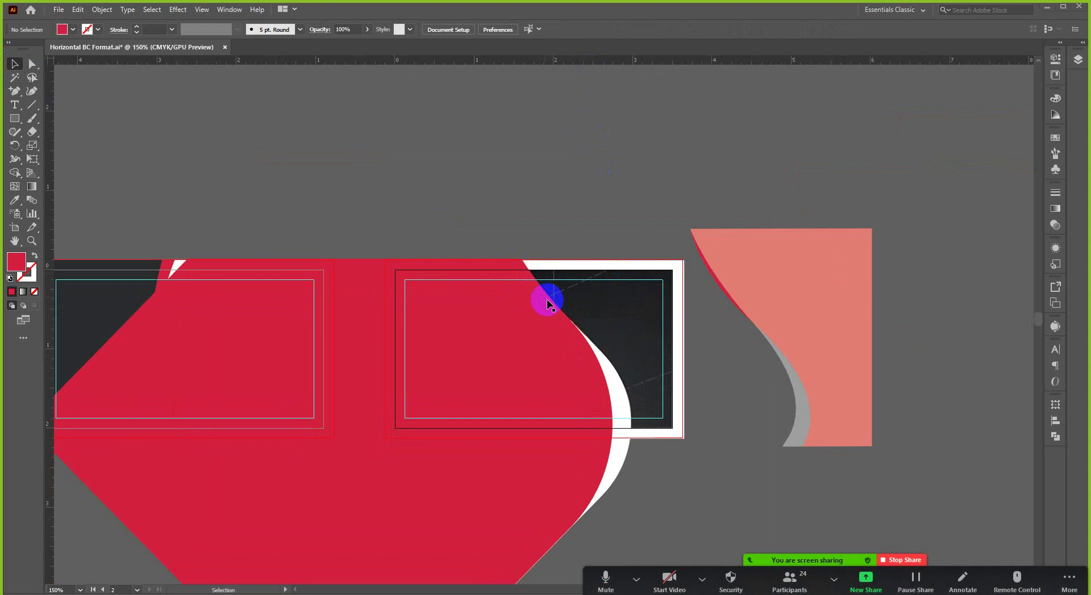
Try to shift the red shape's upper corner anchor further along the card's upper edge with the Direct Selection tool.
alt+scroll(529, 271, up, 2)
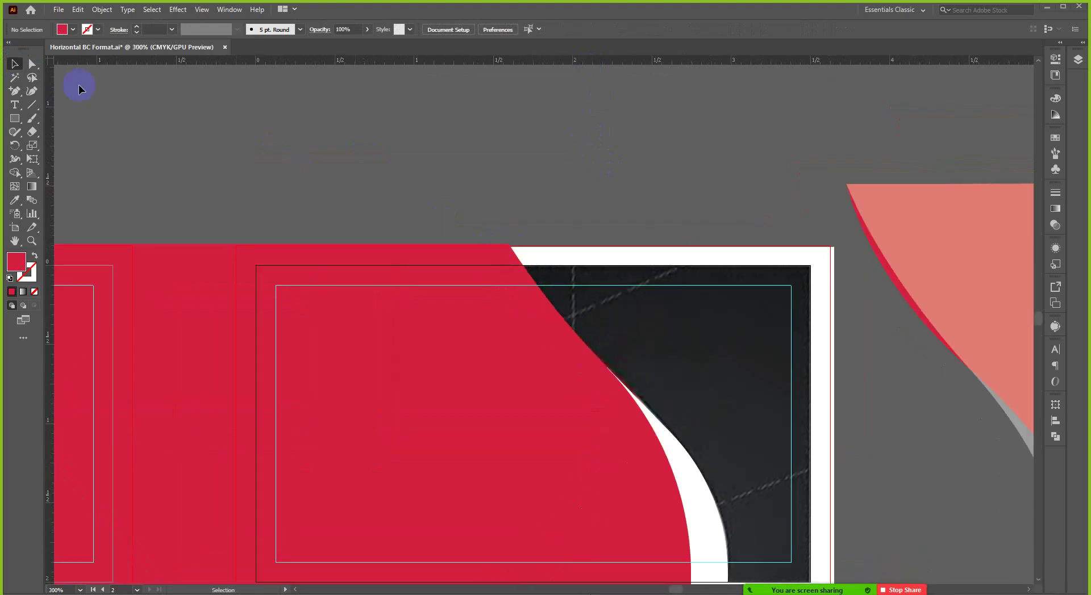
click(31, 64)
alt+scroll(459, 239, up, 2)
click(543, 285)
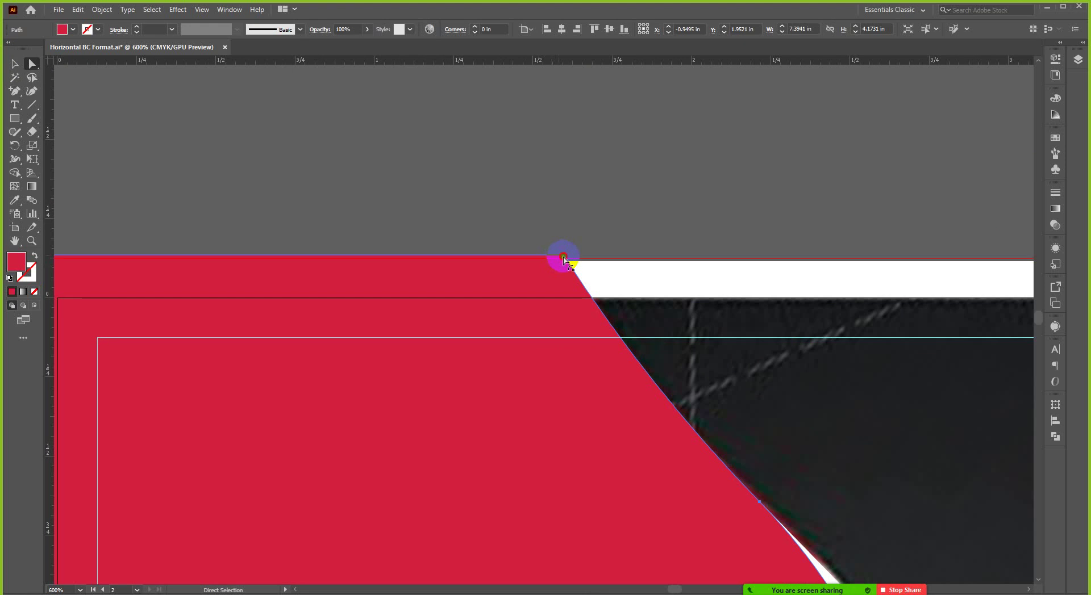
drag(563, 258, 578, 260)
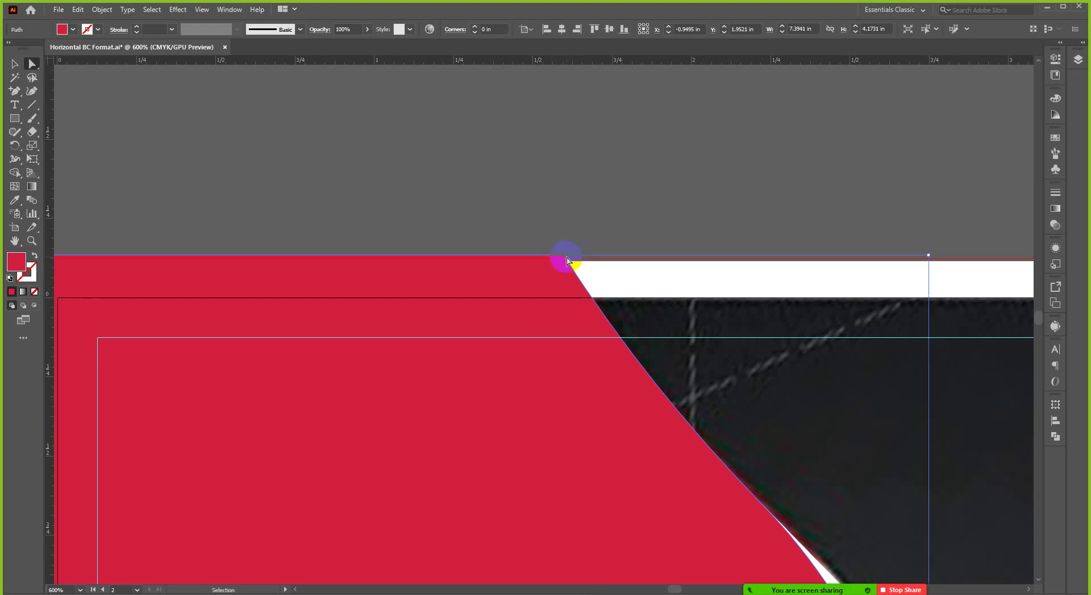
Undo the rounding on the red shape's diagonal edge and move its upper corner anchor to about X 1.64 in, Y -0.13 in.
alt+scroll(570, 254, up, 4)
key(ctrl+z)
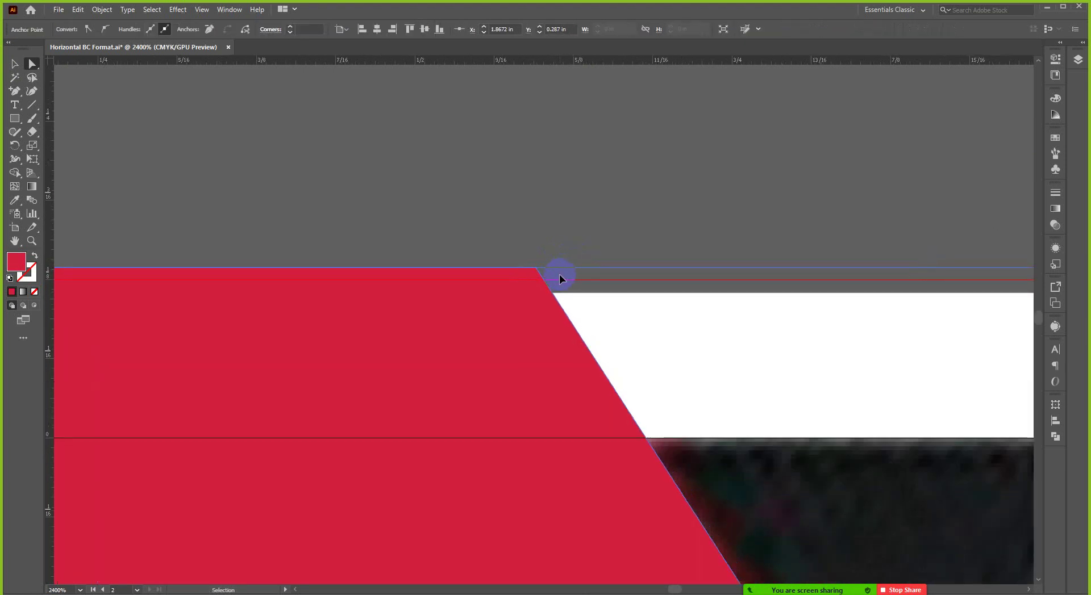
key(ctrl+z)
key(ctrl+shift+z)
alt+scroll(559, 278, up, 1)
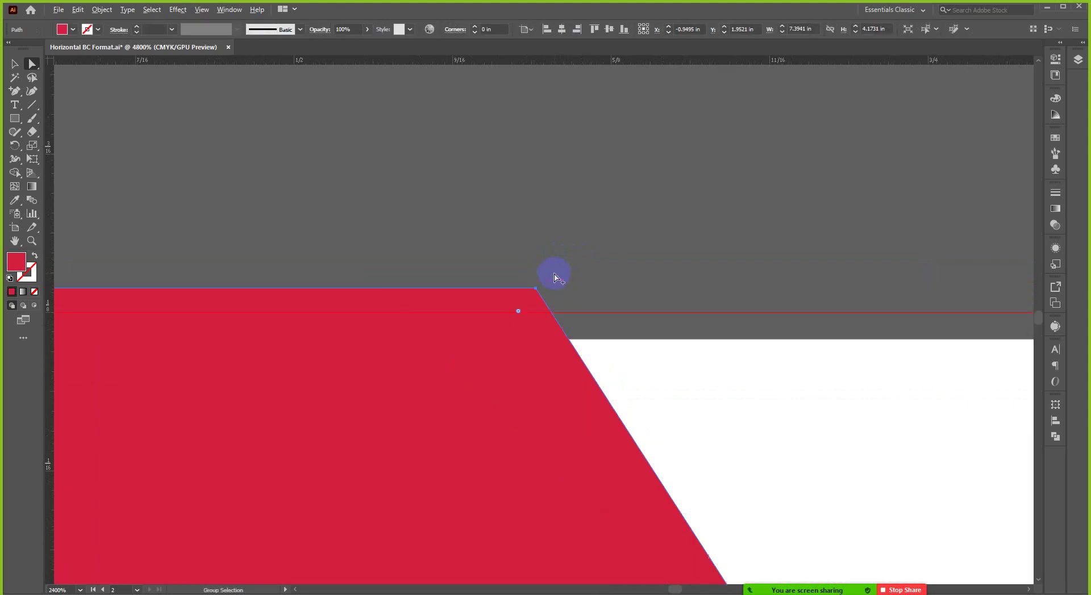
drag(536, 294, 659, 293)
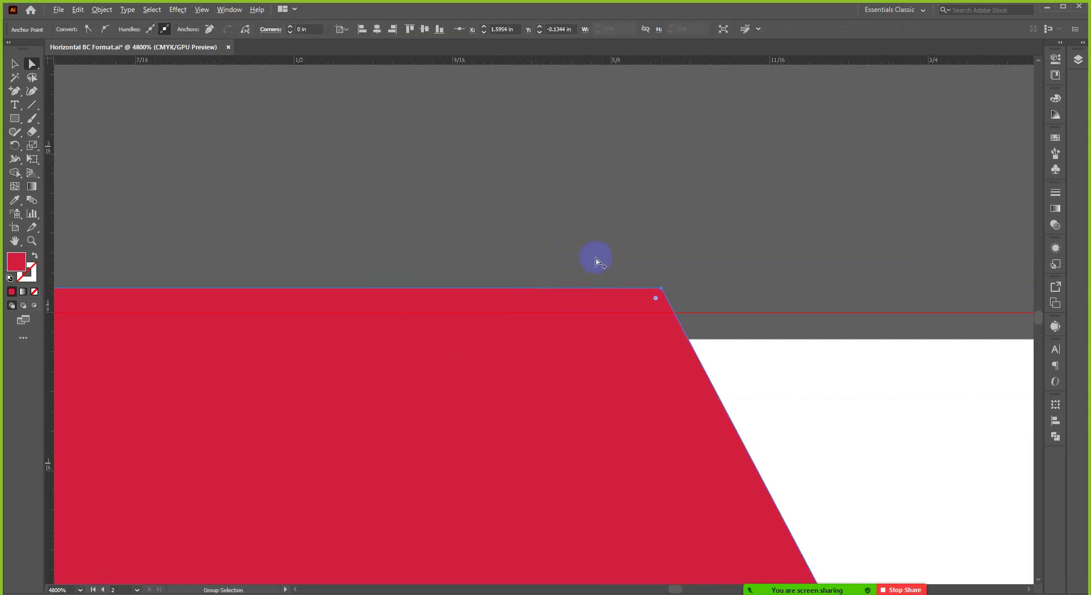
Round the middle anchor on the red shape's diagonal edge with a corner radius of about 2.243 in, and deselect the shape.
alt+scroll(604, 268, down, 7)
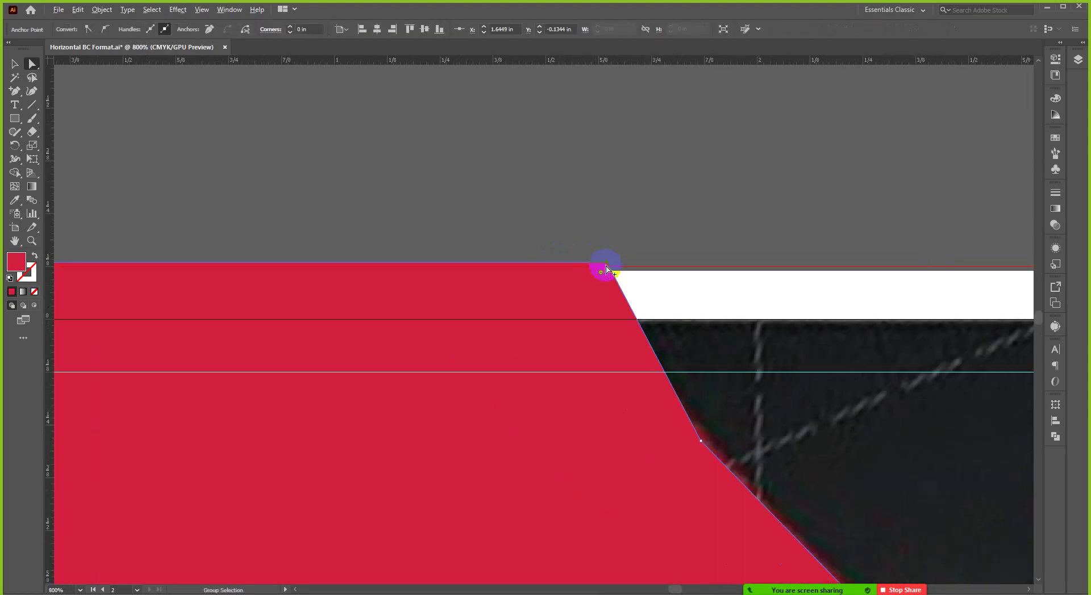
click(655, 358)
drag(663, 355, 870, 238)
drag(1024, 107, 1047, 85)
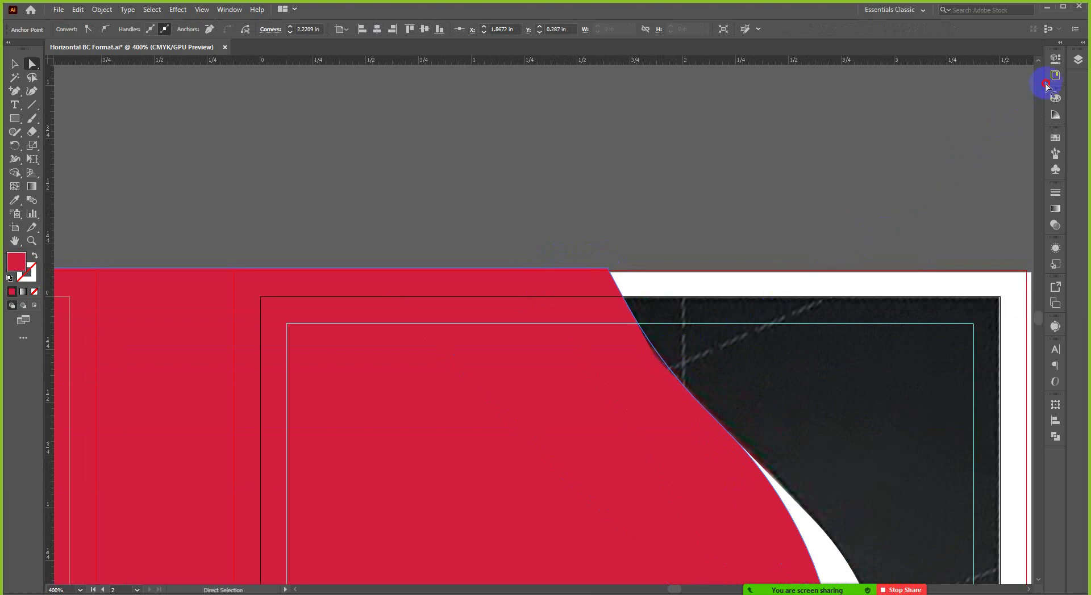
scroll(599, 241, down, 4)
scroll(607, 293, up, 2)
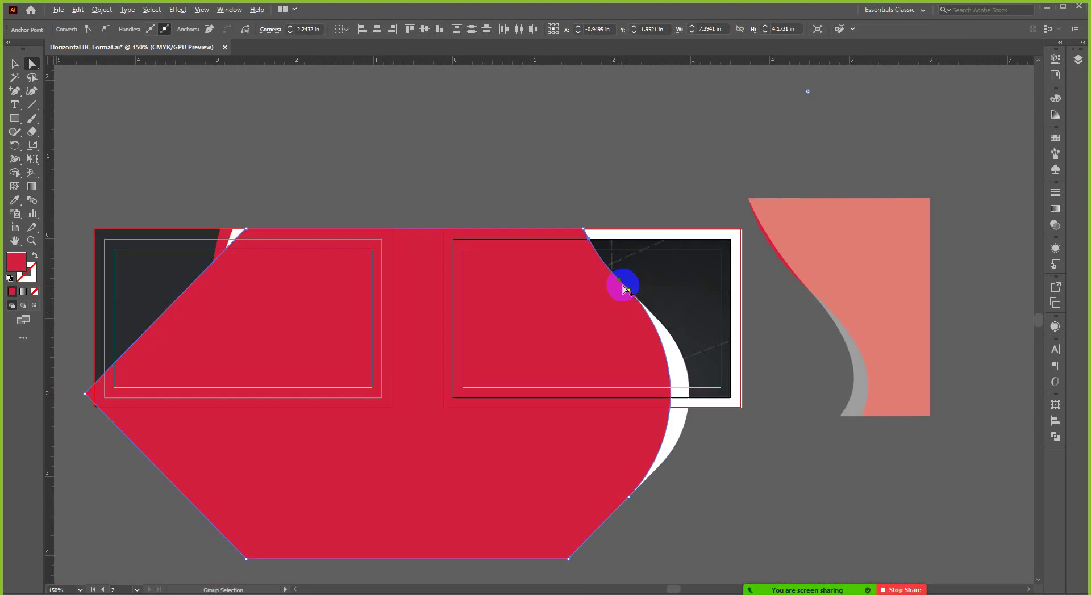
click(659, 128)
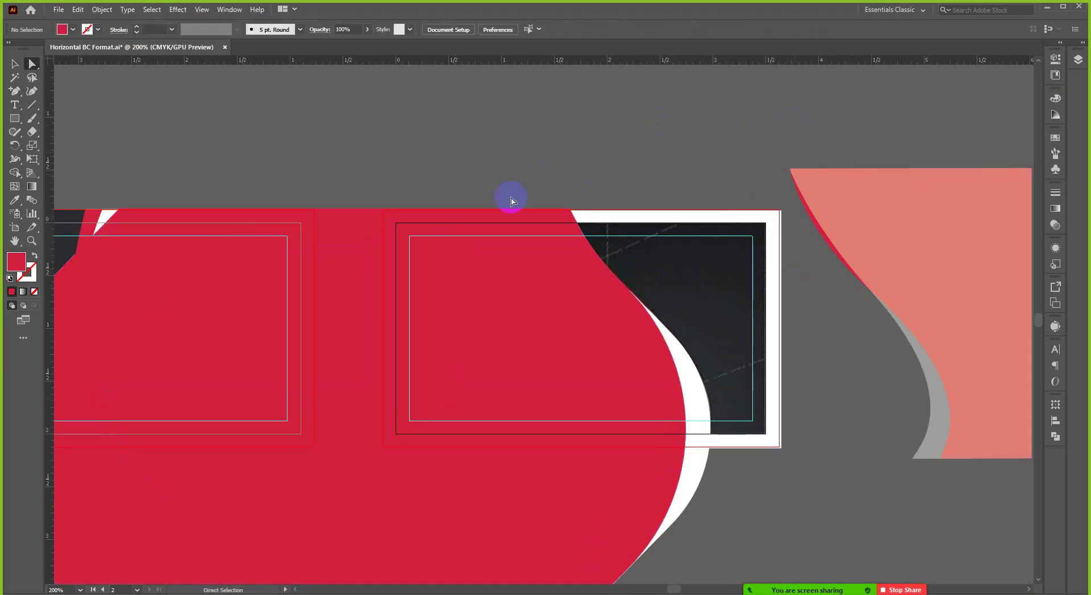
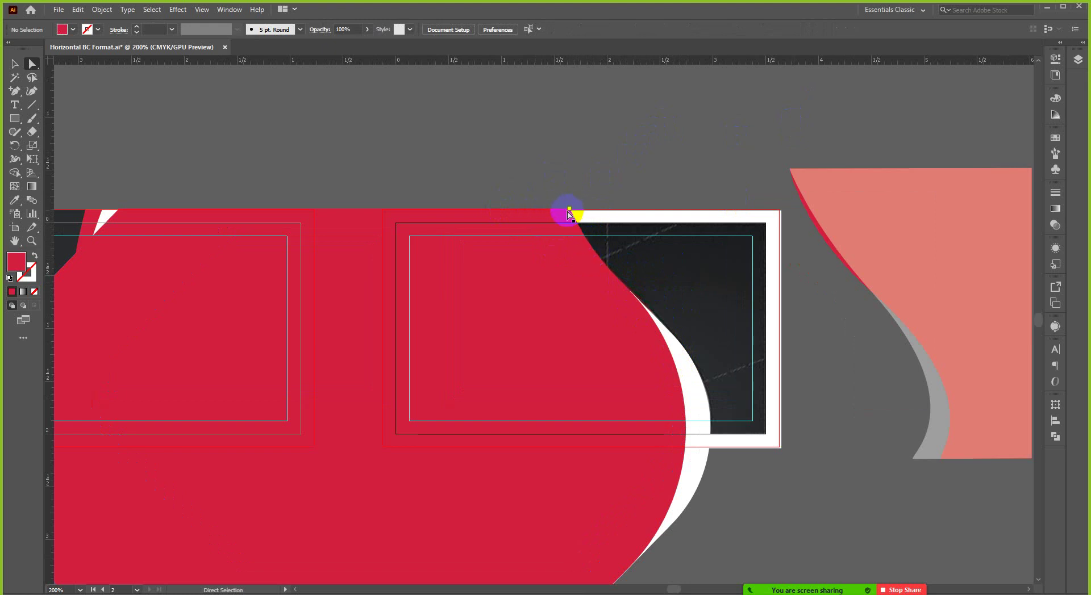
Try to split the oversized red curved shape at the second card's white rectangle with Shape Builder and delete the excess.
click(11, 64)
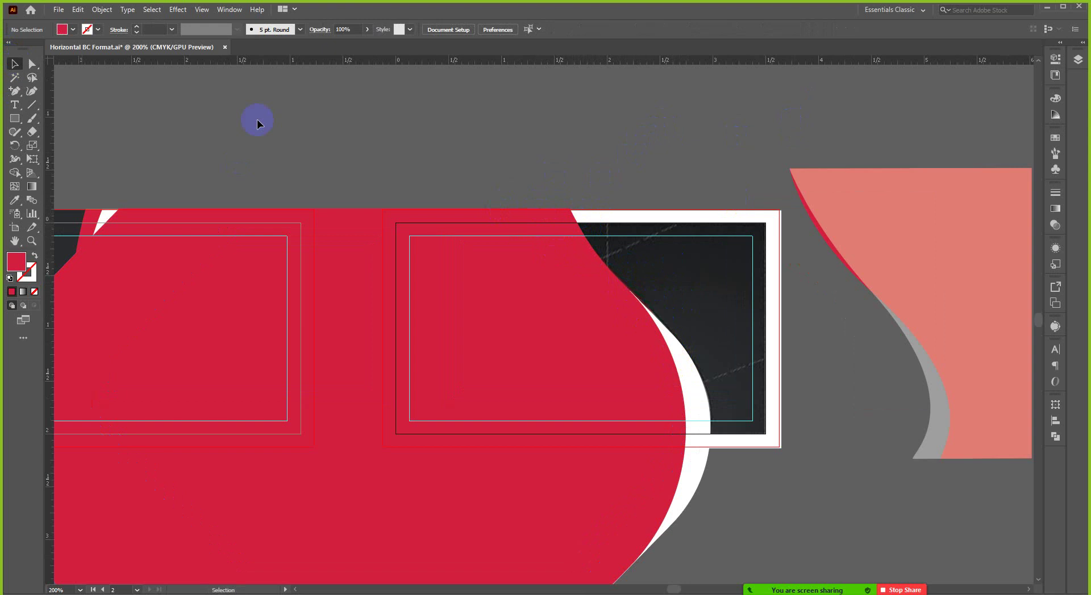
click(694, 393)
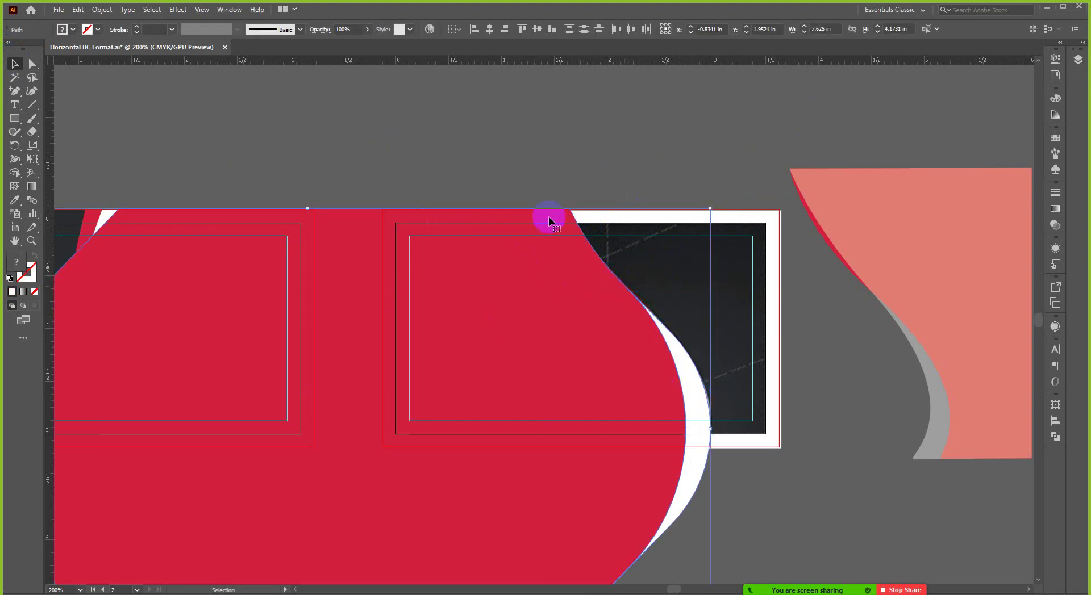
click(512, 159)
click(332, 308)
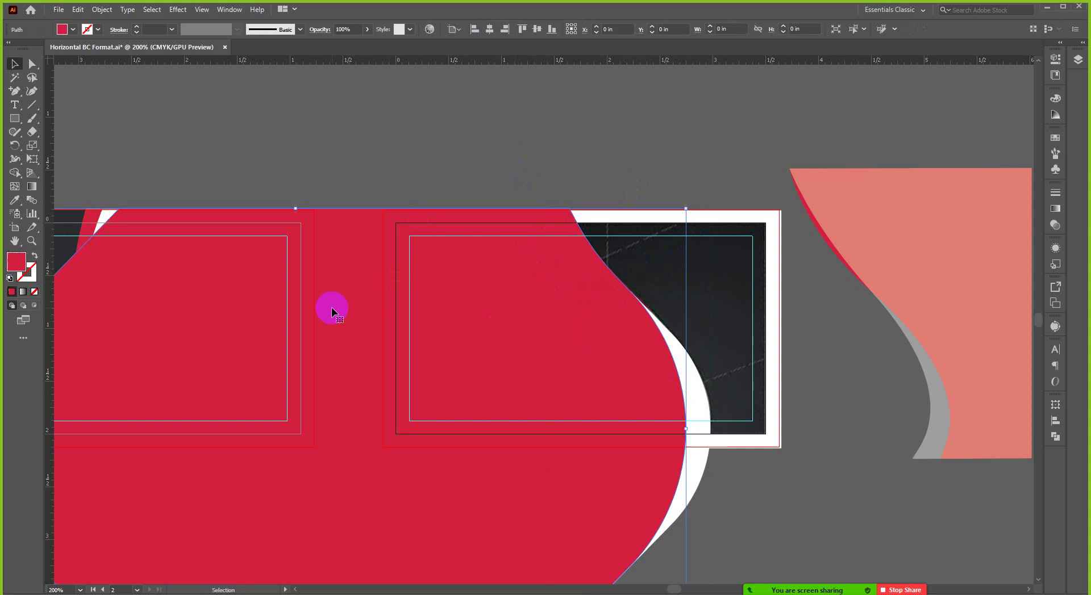
shift+click(767, 219)
scroll(405, 267, down, 1)
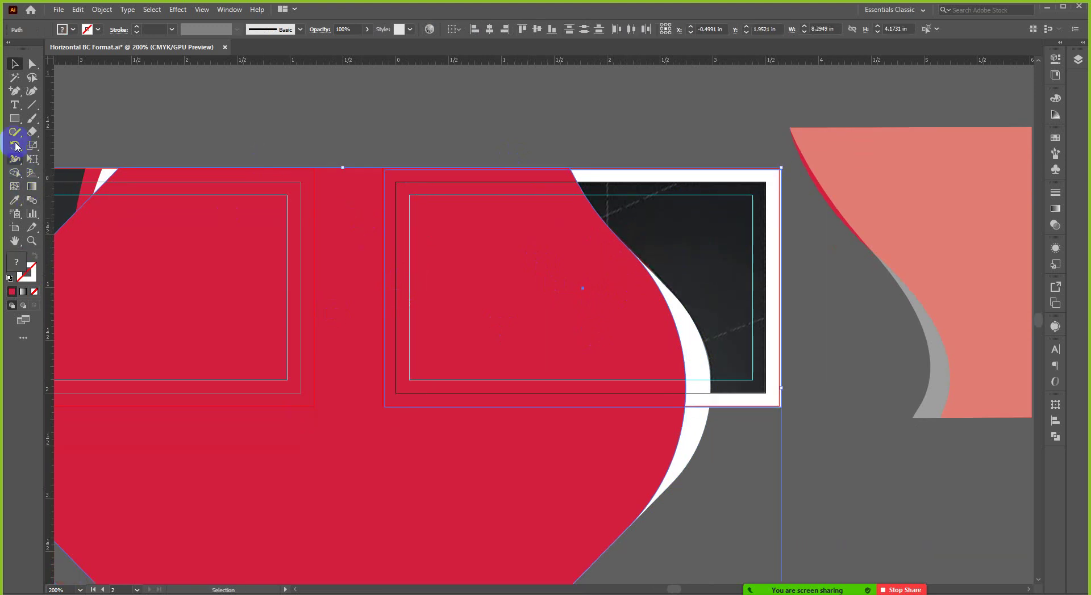
click(15, 172)
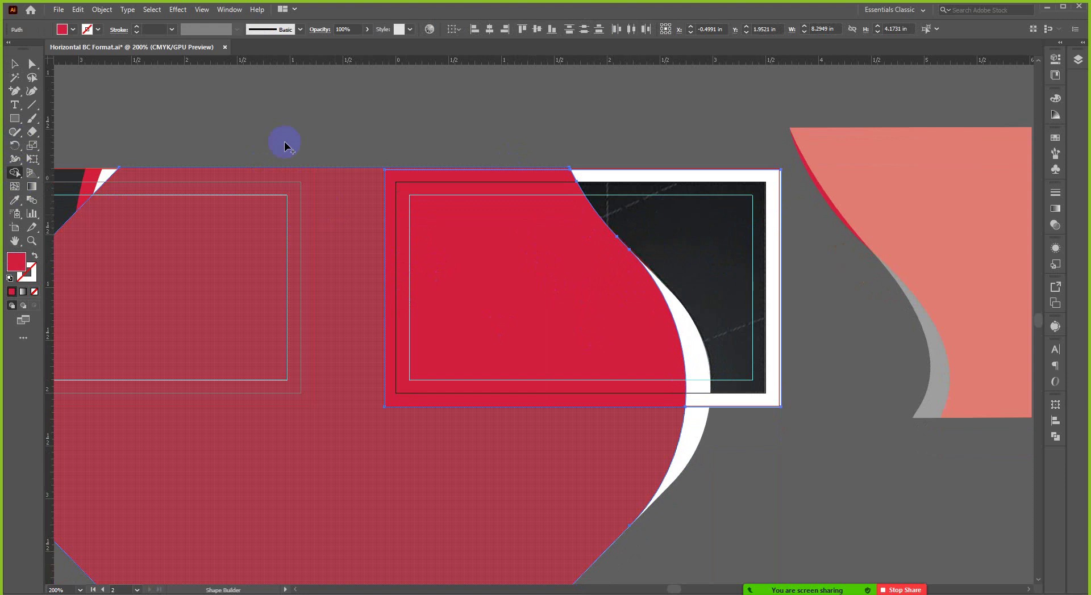
click(15, 64)
click(295, 138)
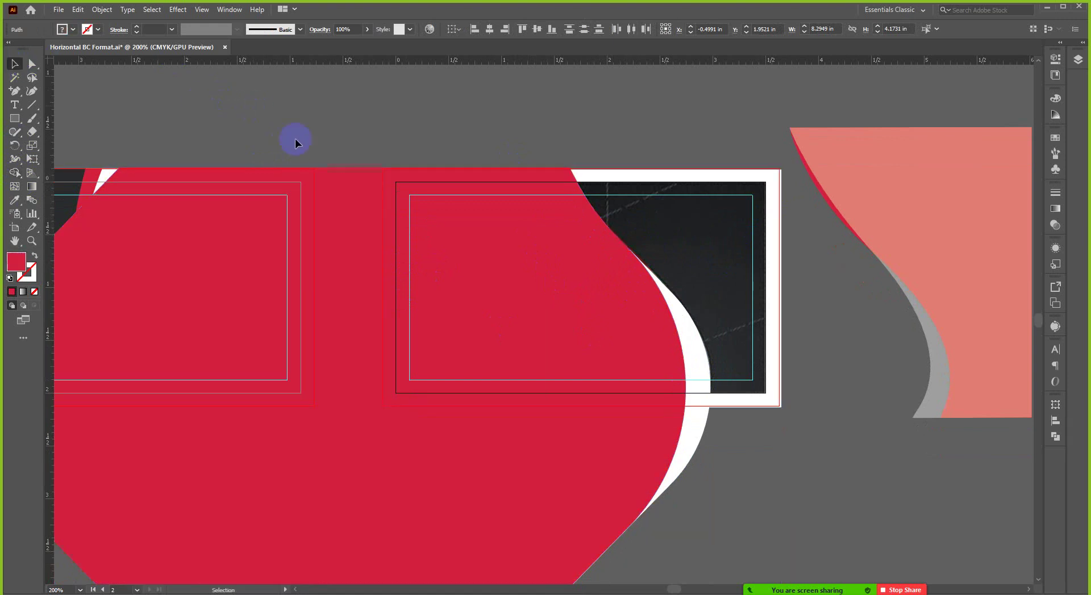
click(345, 211)
key(Delete)
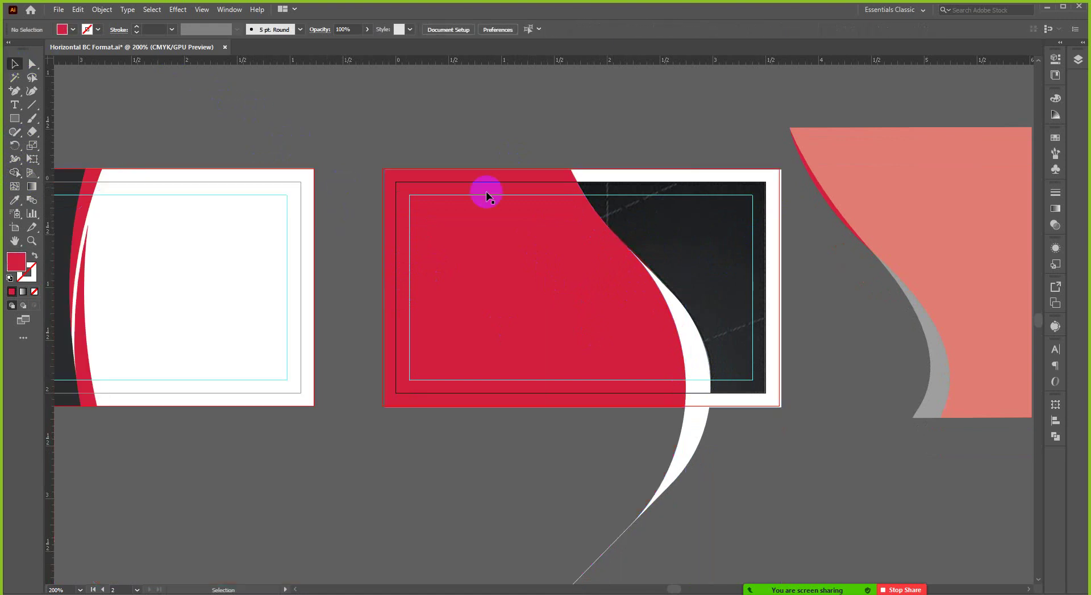
Try to center the second card's white background rectangle on its artboard after checking the card's edges.
scroll(530, 185, up, 1)
scroll(591, 193, down, 1)
scroll(558, 177, up, 3)
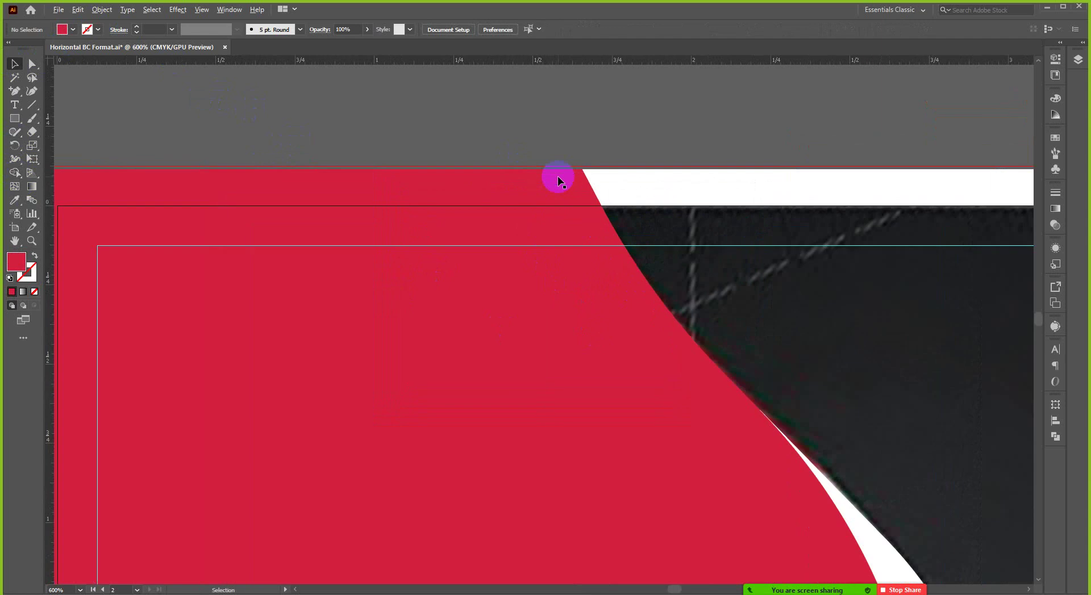
scroll(608, 176, down, 2)
scroll(828, 173, up, 3)
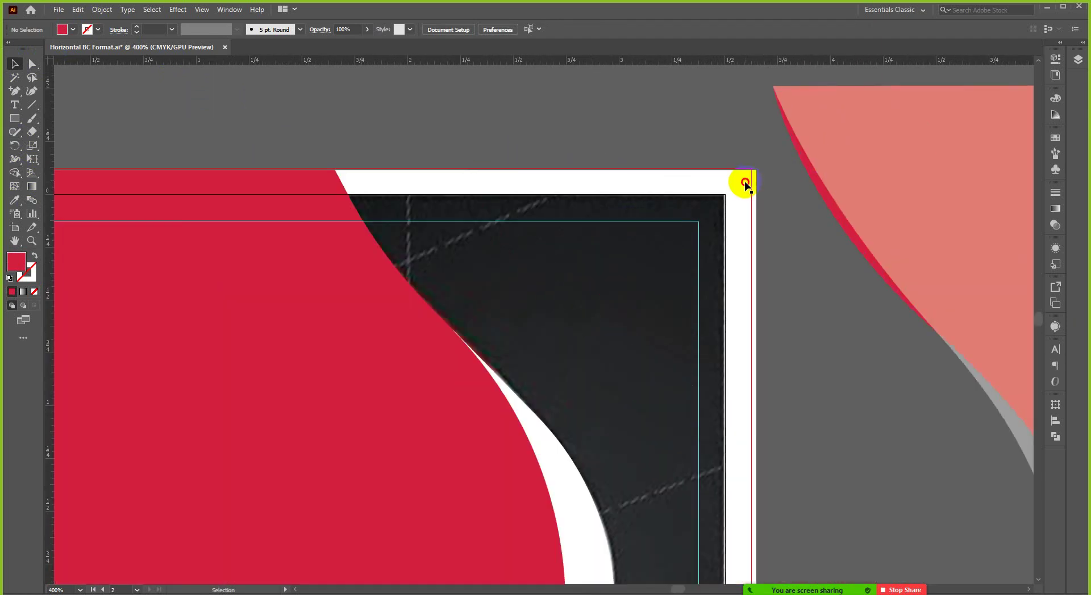
click(742, 177)
click(489, 29)
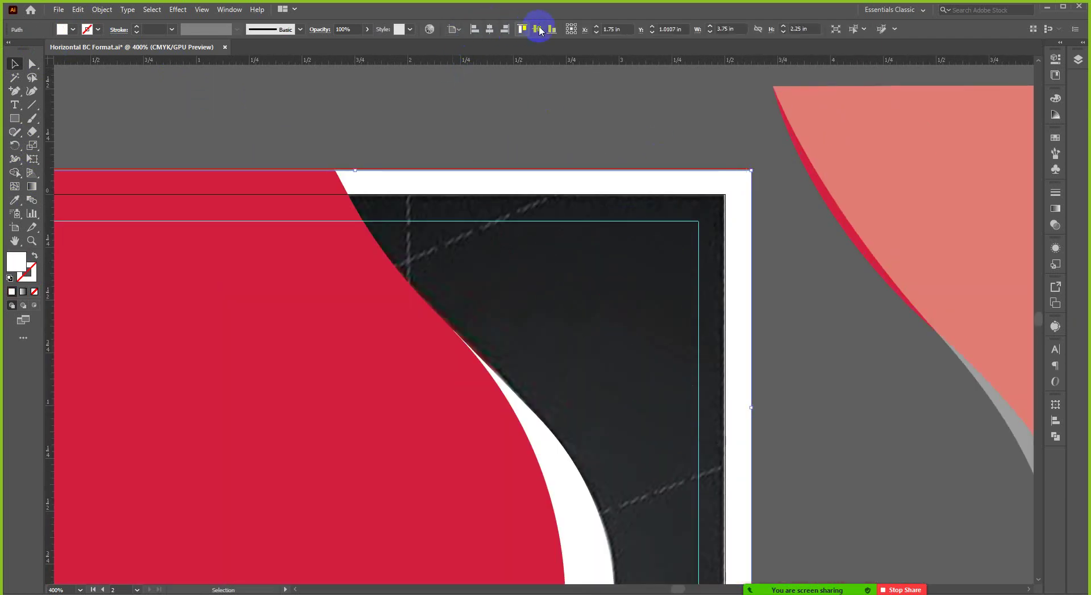
scroll(589, 113, down, 2)
click(498, 102)
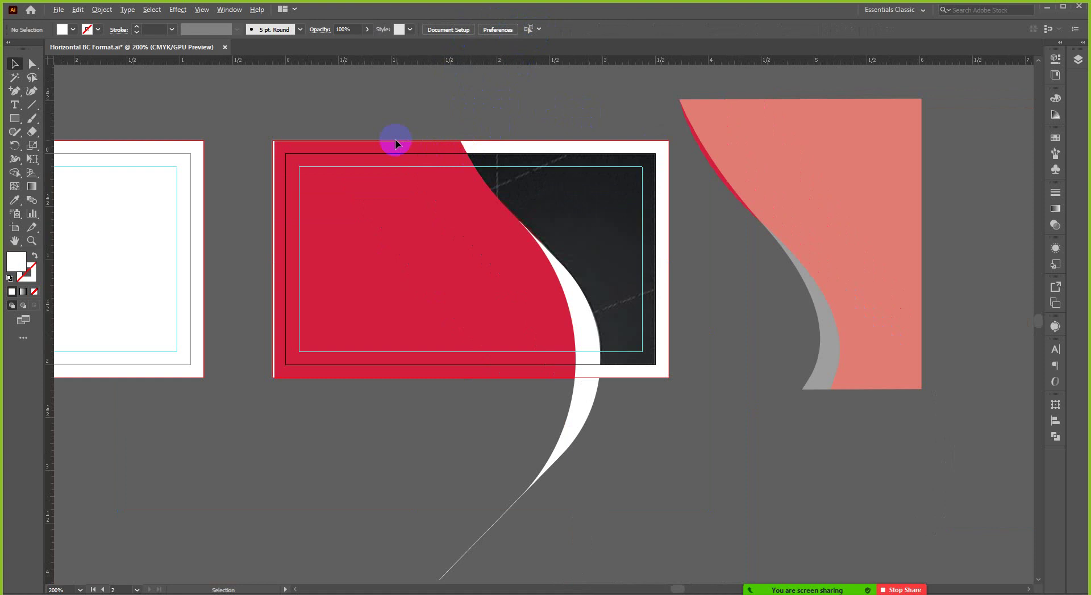
Undo the centering of the white rectangle and the trimming of the red curved shape.
scroll(512, 166, up, 2)
key(ctrl+z)
key(ctrl+z)
key(ctrl+z)
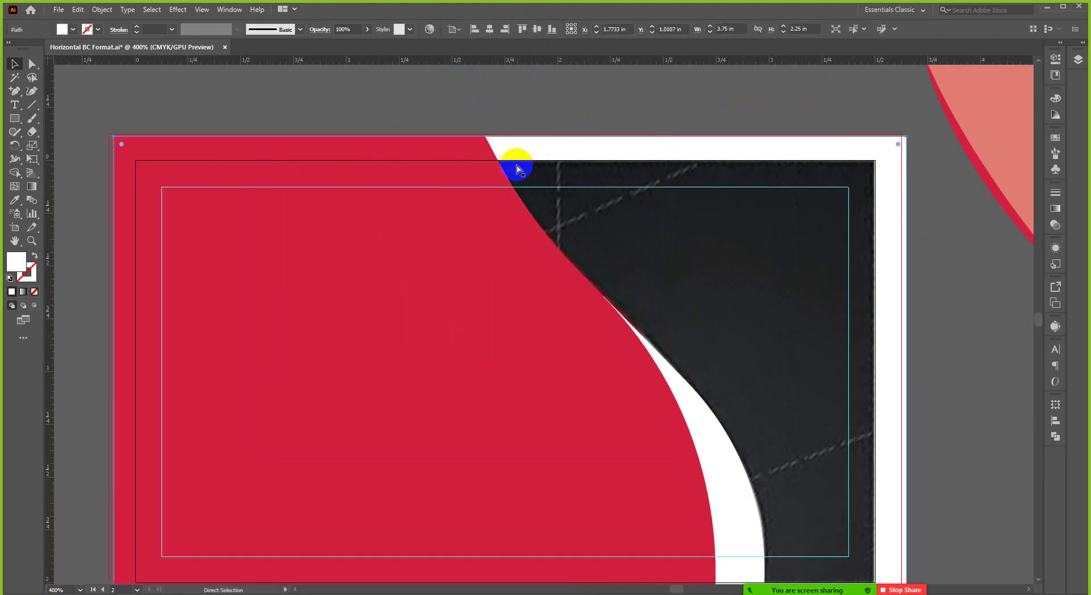
Align the second card's white background rectangle horizontally and vertically to the center of the artboard.
click(506, 104)
click(531, 145)
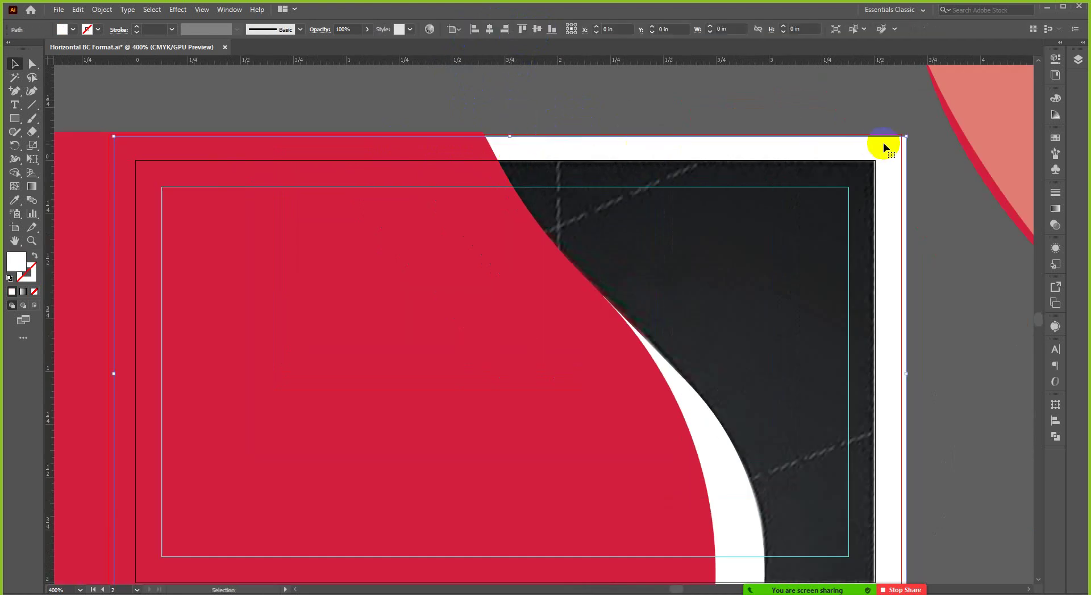
click(490, 29)
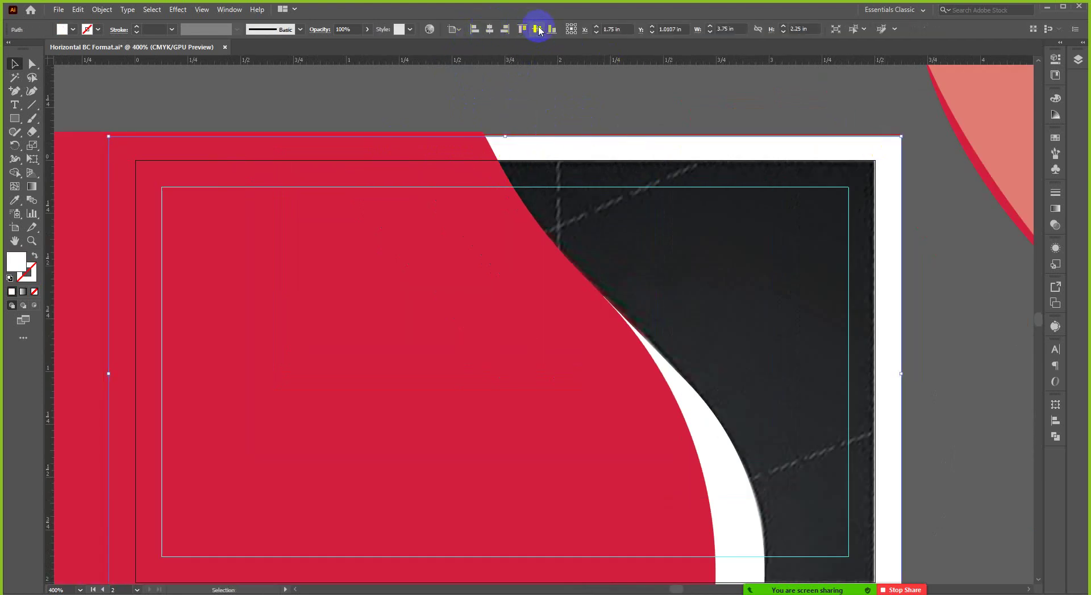
click(537, 29)
click(483, 153)
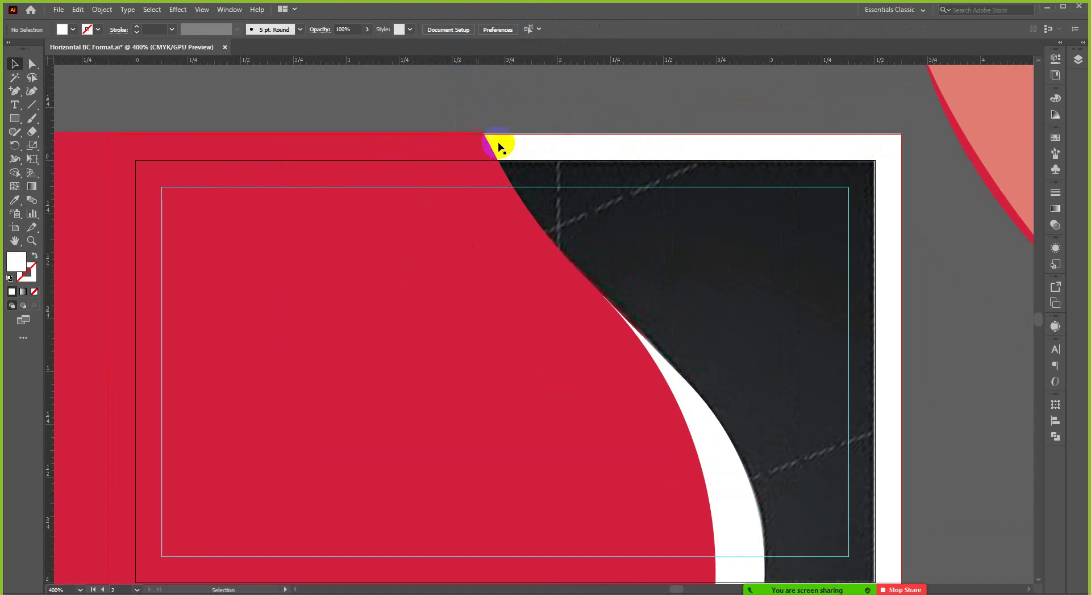
Try to split the overlapping shapes on the second card with Shape Builder.
click(555, 146)
key(ctrl+minus)
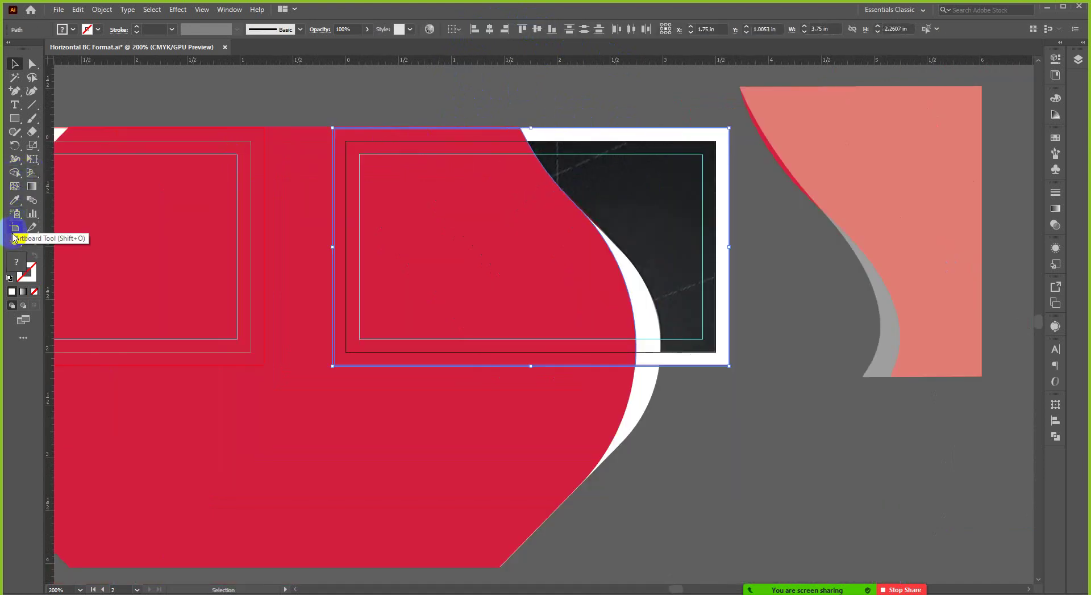
click(13, 173)
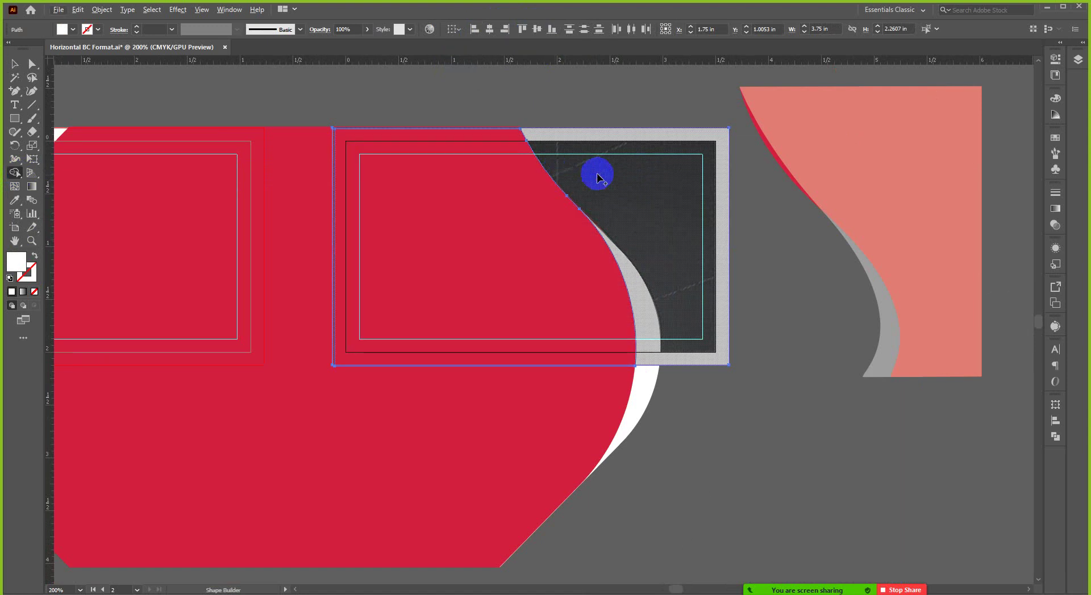
scroll(604, 173, down, 1)
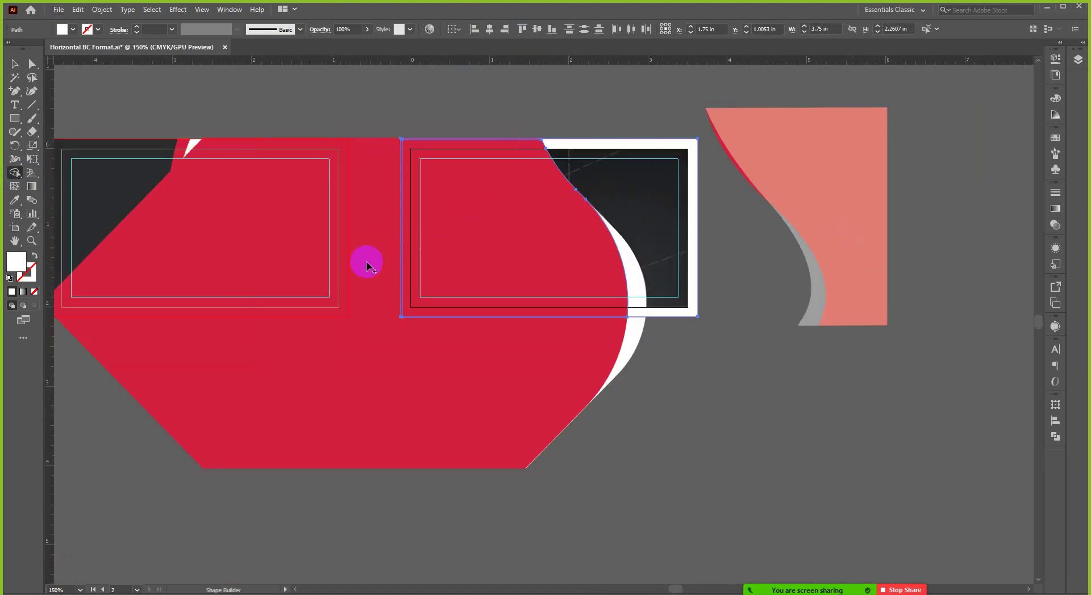
key(v)
click(409, 97)
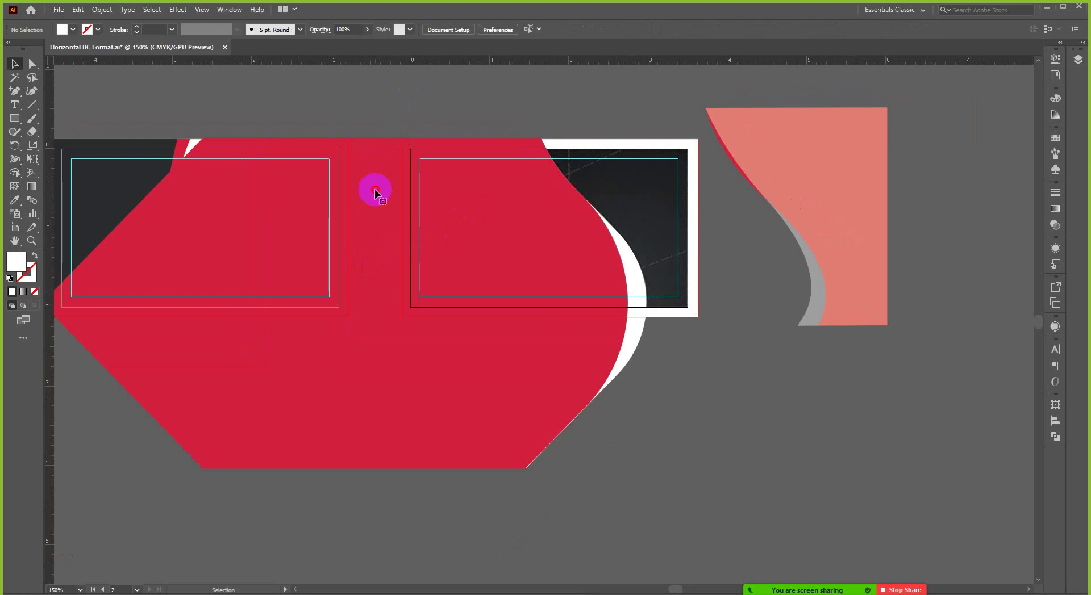
Undo the recent edits back to before the rectangle's centering and the rounding of the red shape's upper curve.
click(374, 189)
click(468, 183)
key(a)
click(468, 182)
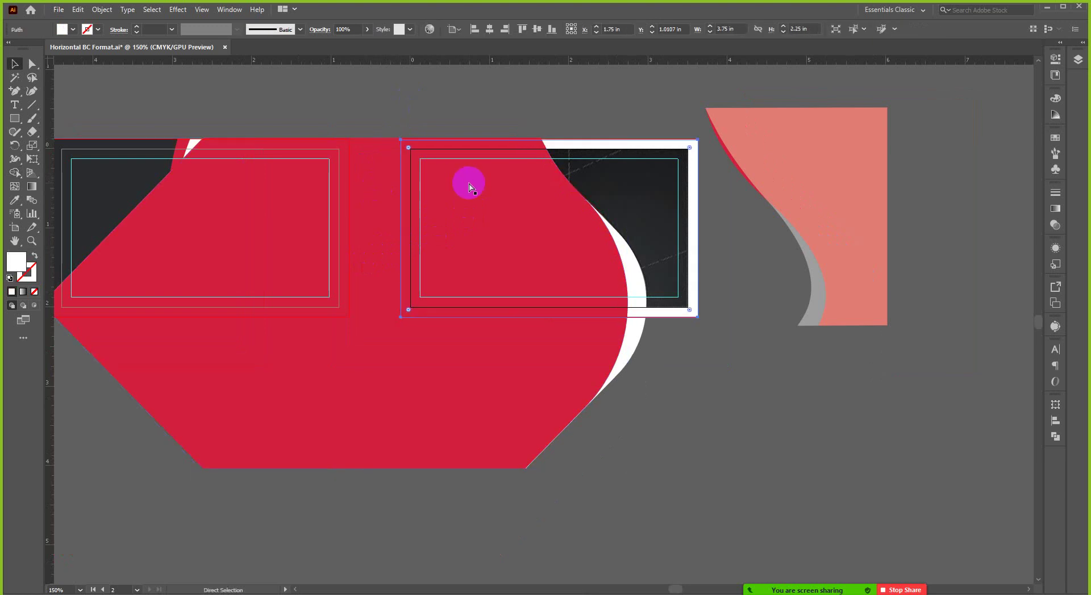
key(ctrl+z)
key(ctrl+z)
click(435, 128)
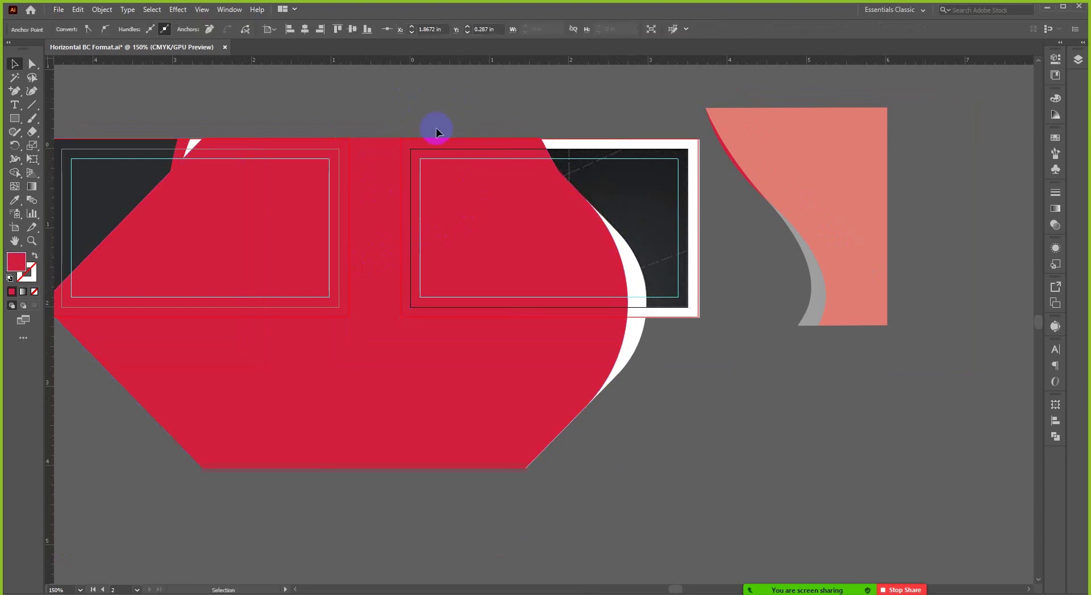
Center the white background rectangle on the second card's artboard.
click(366, 198)
click(689, 182)
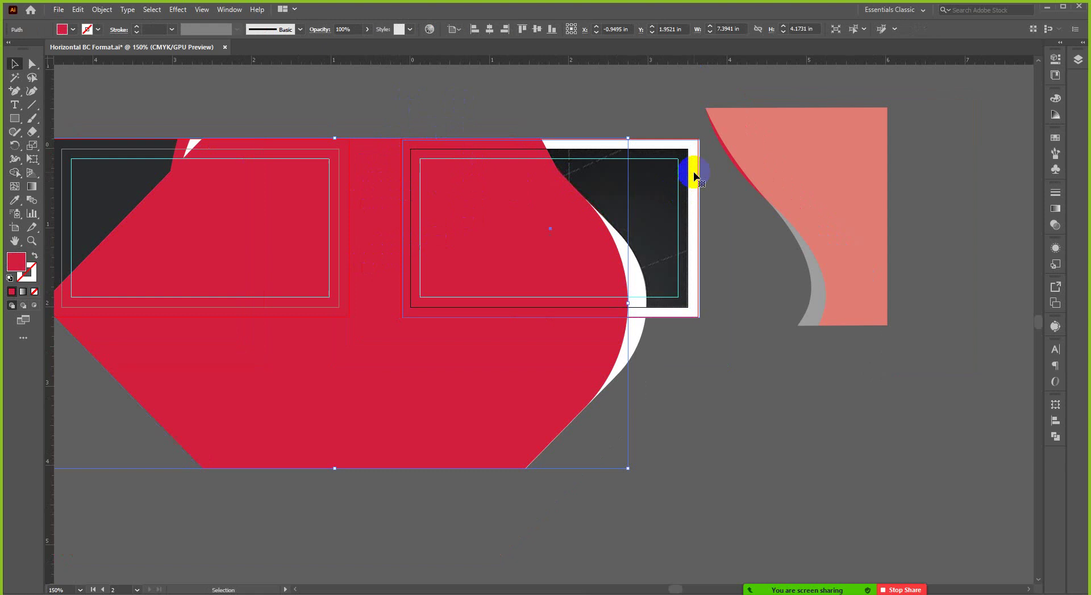
click(490, 30)
click(613, 128)
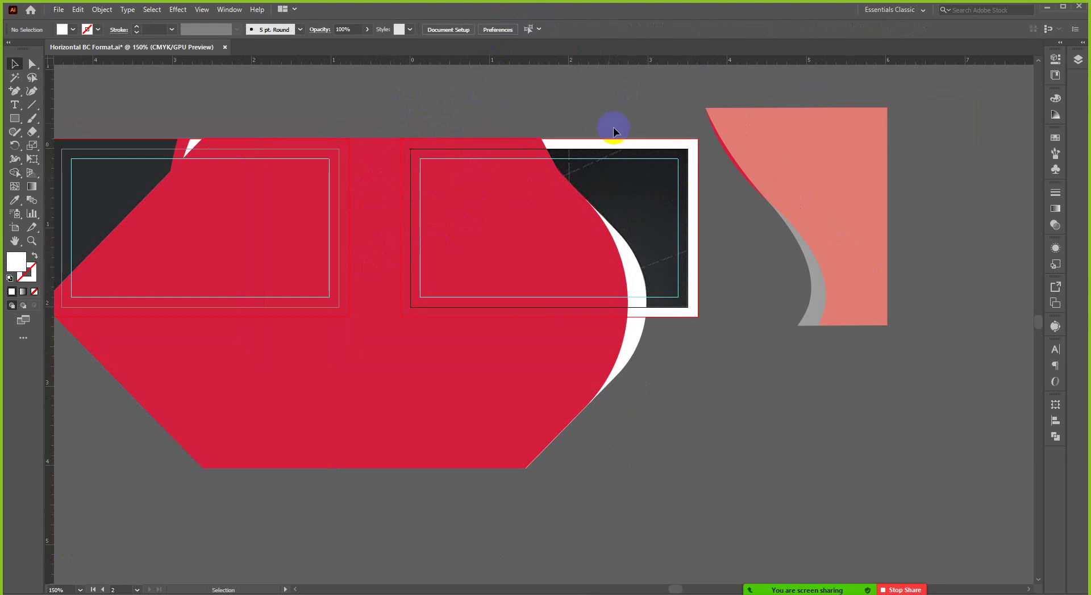
Split the red curved shape along the white rectangle with Shape Builder and delete the part outside the second card.
click(608, 149)
shift+click(358, 172)
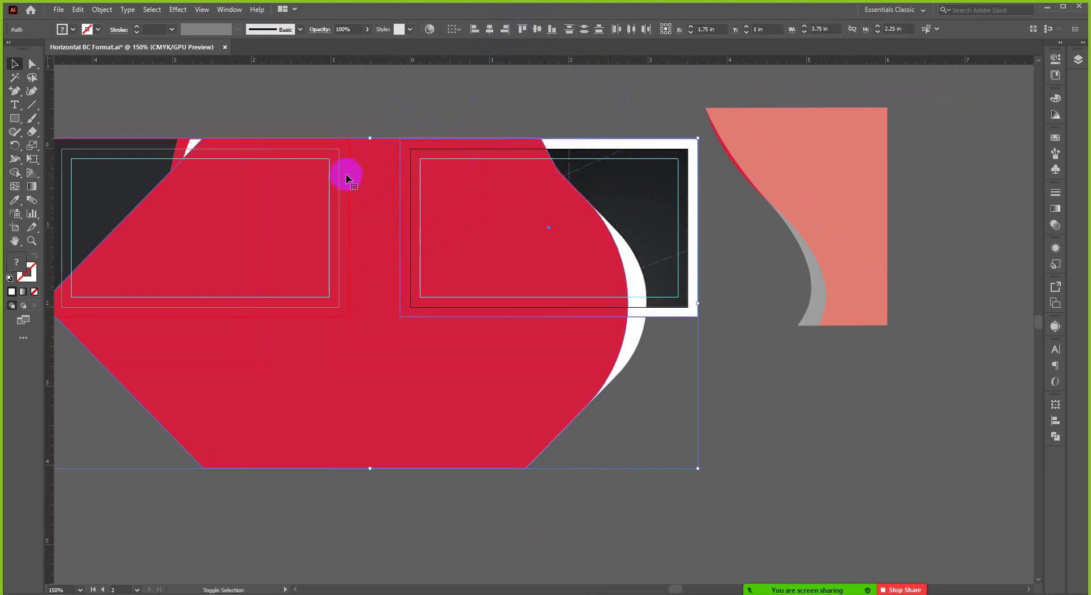
click(15, 172)
drag(161, 175, 359, 172)
key(v)
click(402, 90)
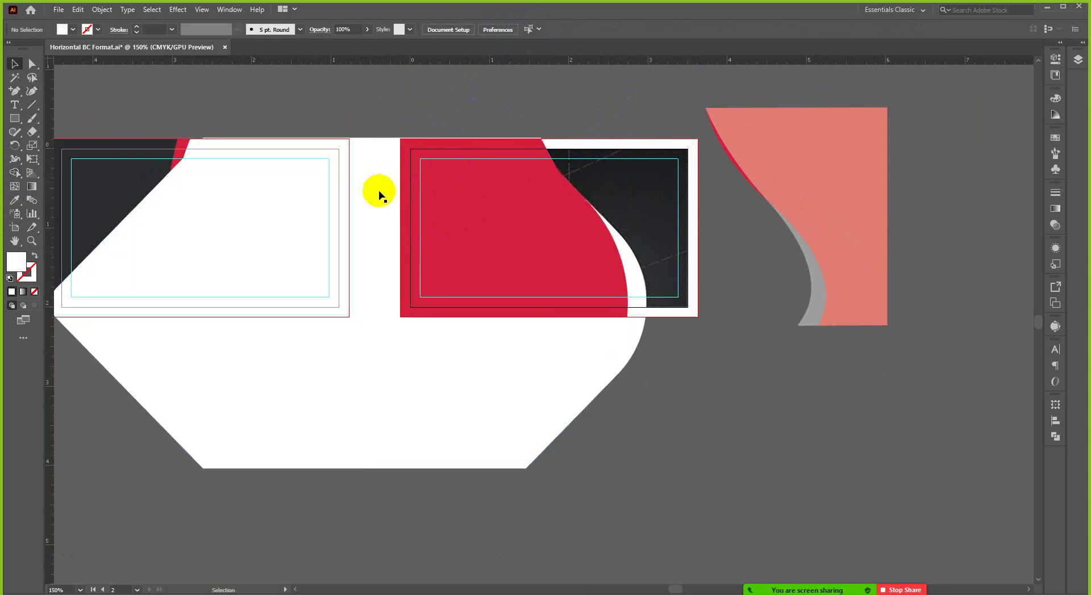
click(379, 194)
key(Delete)
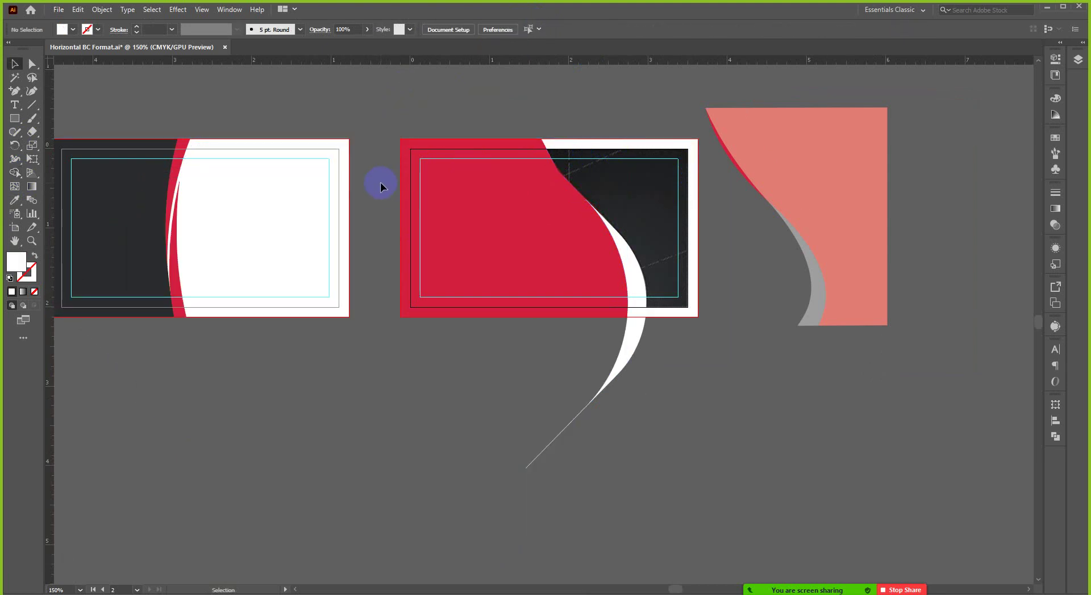
Round the sharp corner near the top of the trimmed red shape's curved edge to a radius of about 2.26 in.
scroll(380, 182, up, 2)
scroll(500, 151, up, 3)
scroll(599, 224, up, 5)
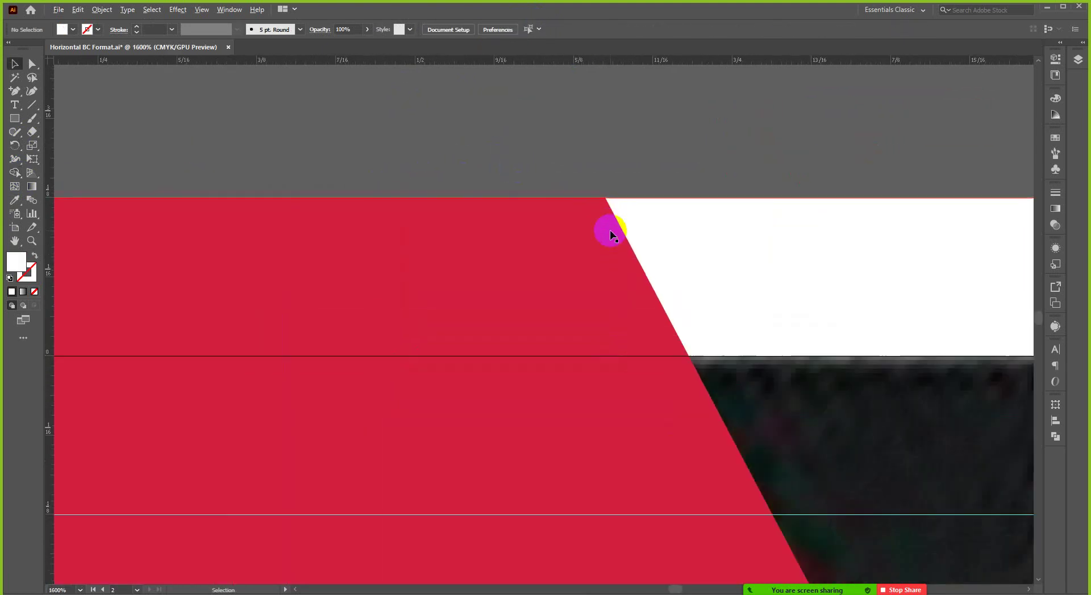
scroll(589, 210, down, 5)
scroll(493, 206, down, 1)
scroll(582, 236, up, 3)
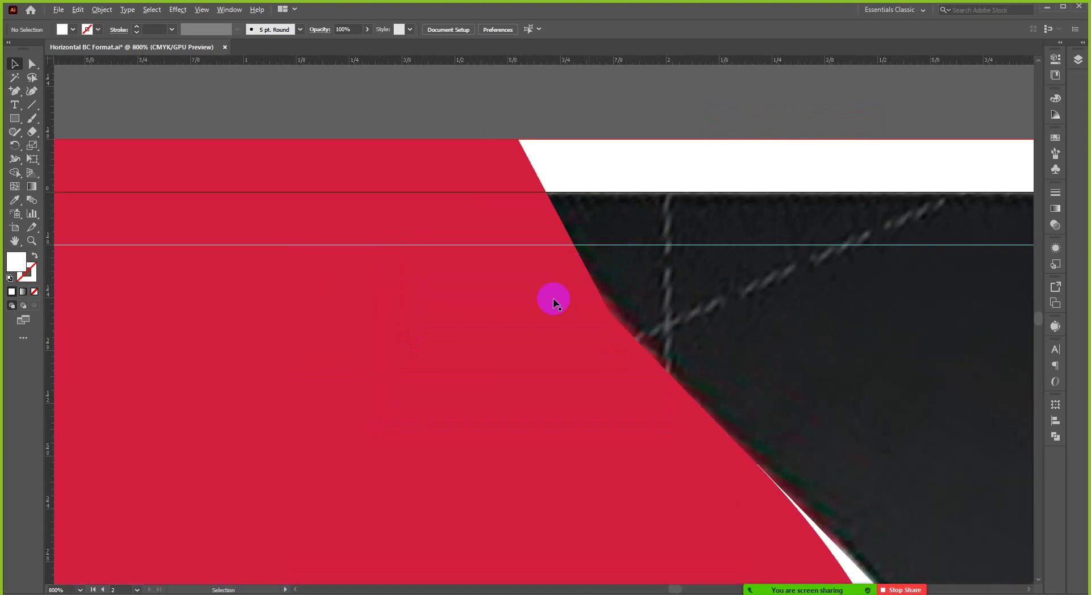
click(547, 305)
scroll(572, 321, down, 2)
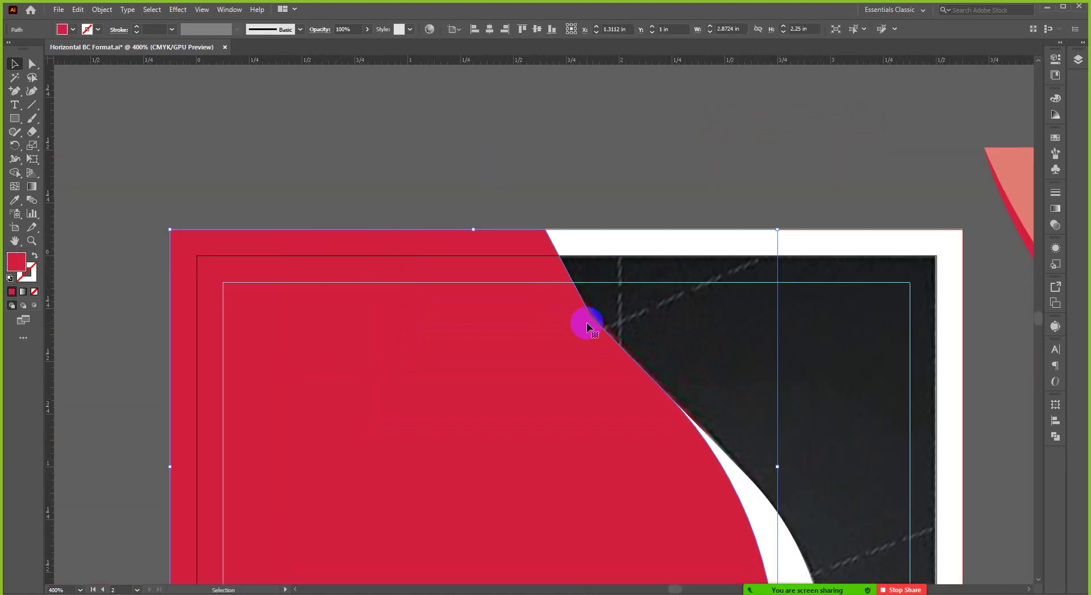
key(a)
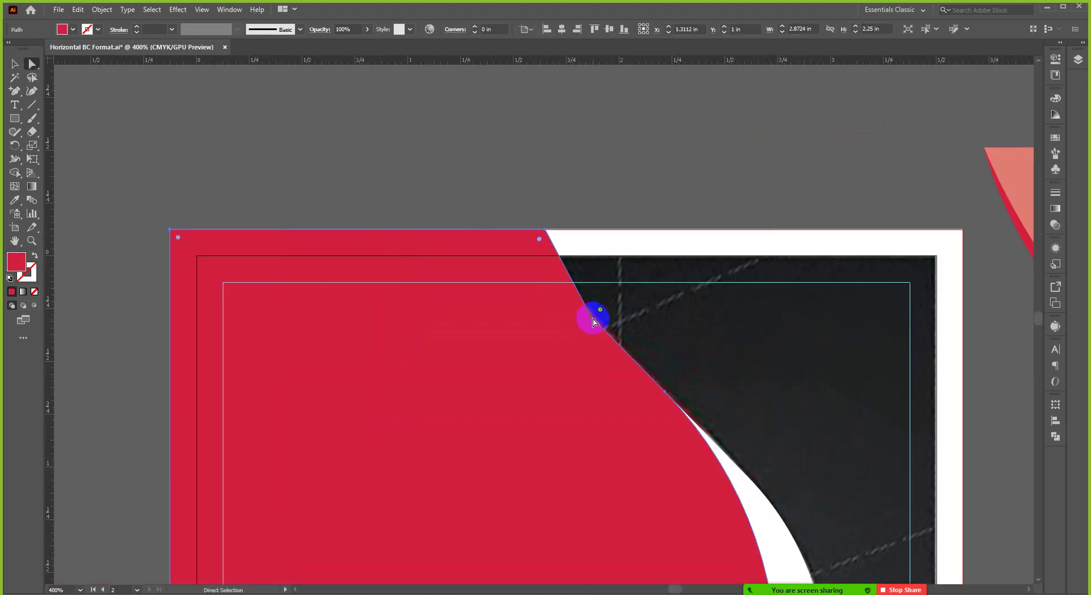
scroll(592, 321, up, 3)
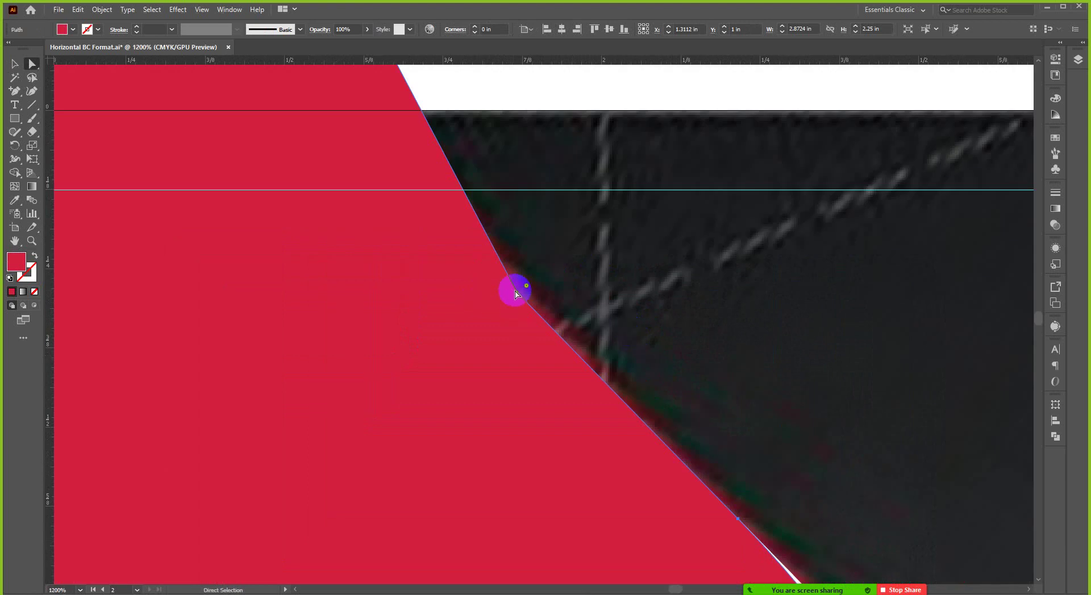
scroll(494, 323, down, 3)
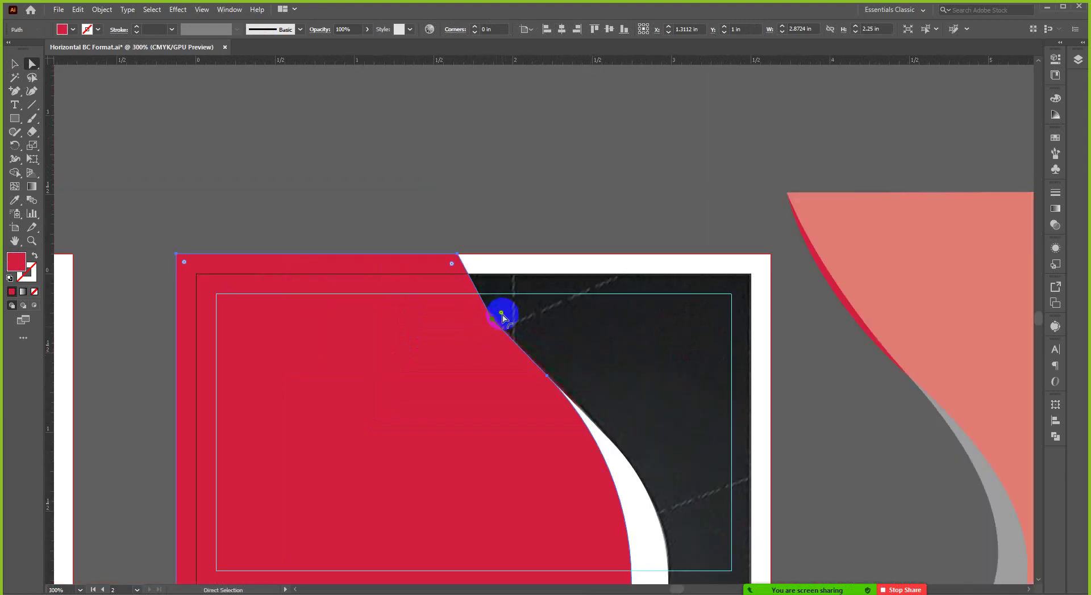
drag(501, 313, 775, 181)
click(500, 314)
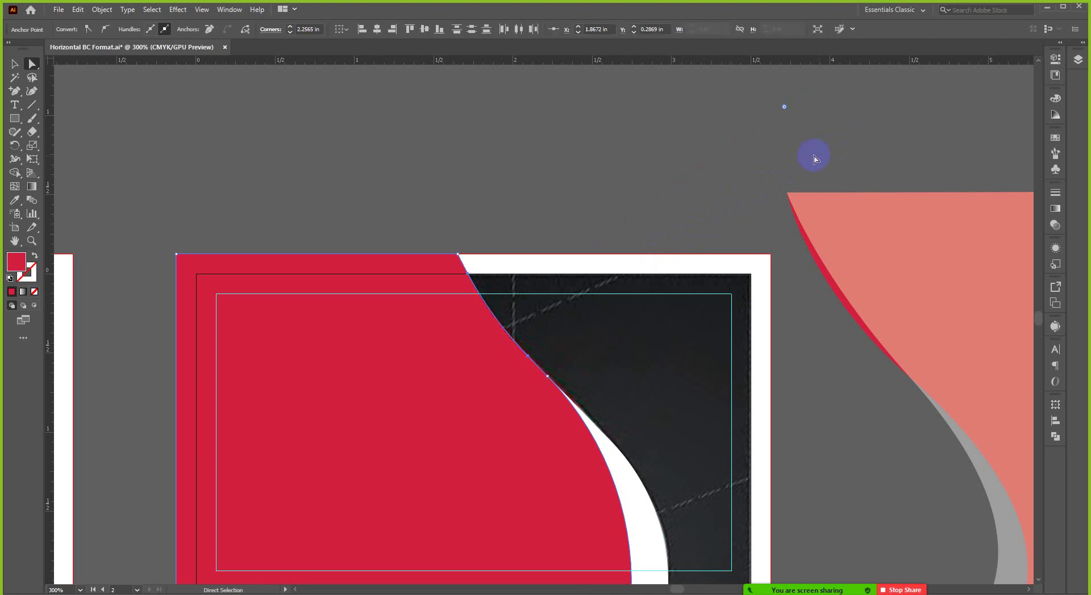
click(14, 64)
click(503, 155)
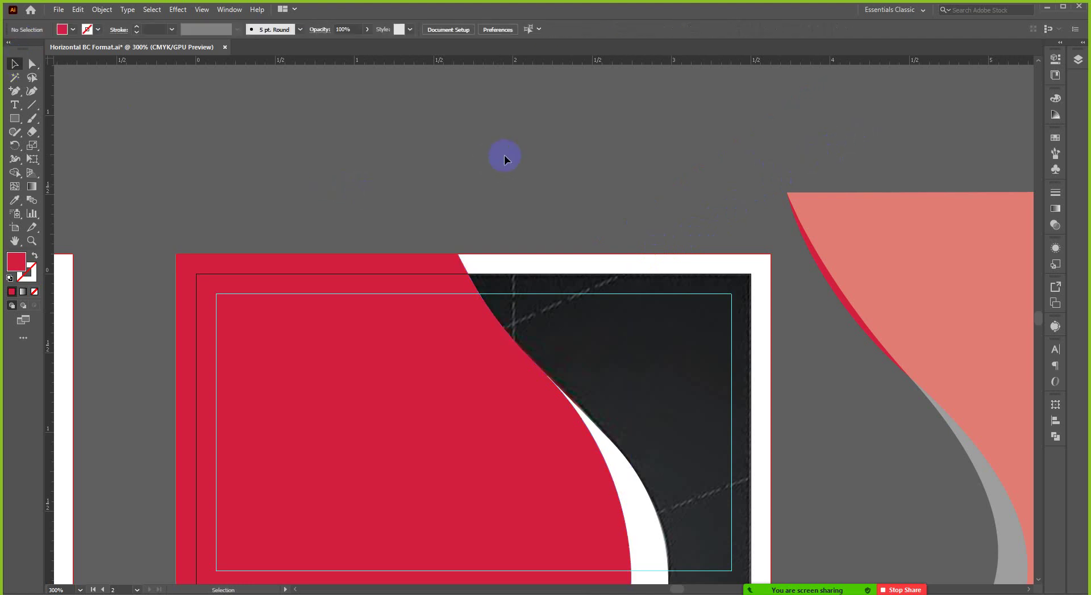
scroll(515, 238, down, 3)
scroll(517, 241, down, 1)
scroll(641, 310, up, 1)
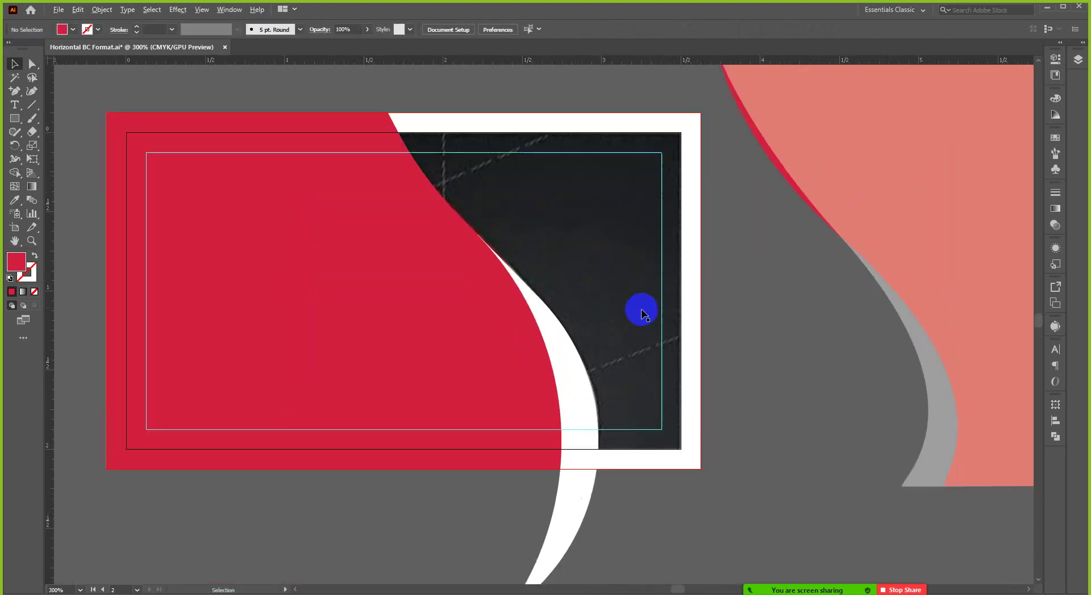
Fill the second card's white background rectangle with the dark color sampled from the reference image.
click(567, 354)
click(291, 233)
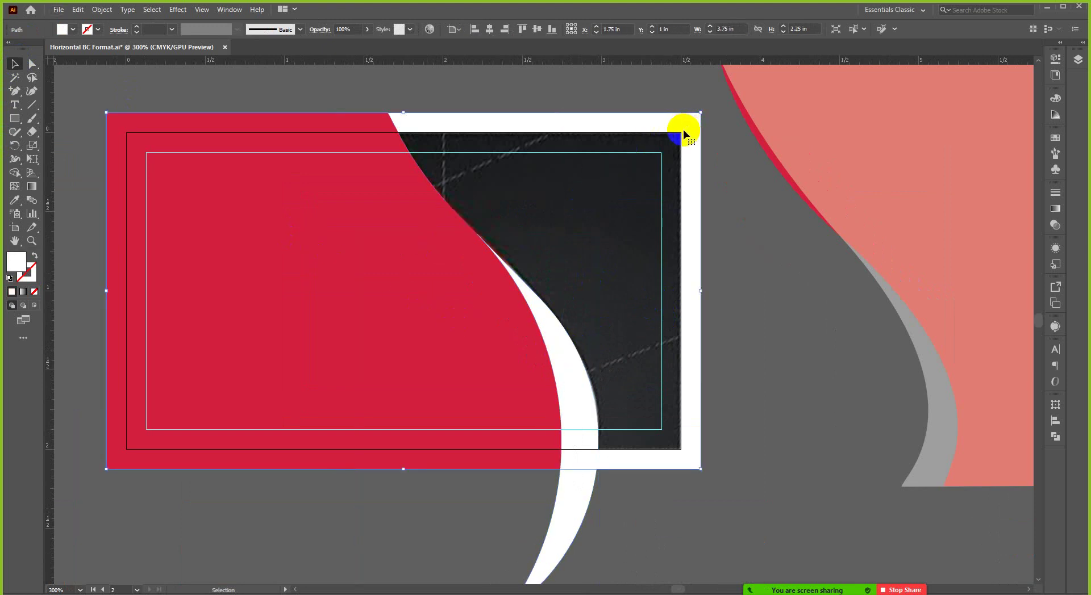
key(i)
click(576, 178)
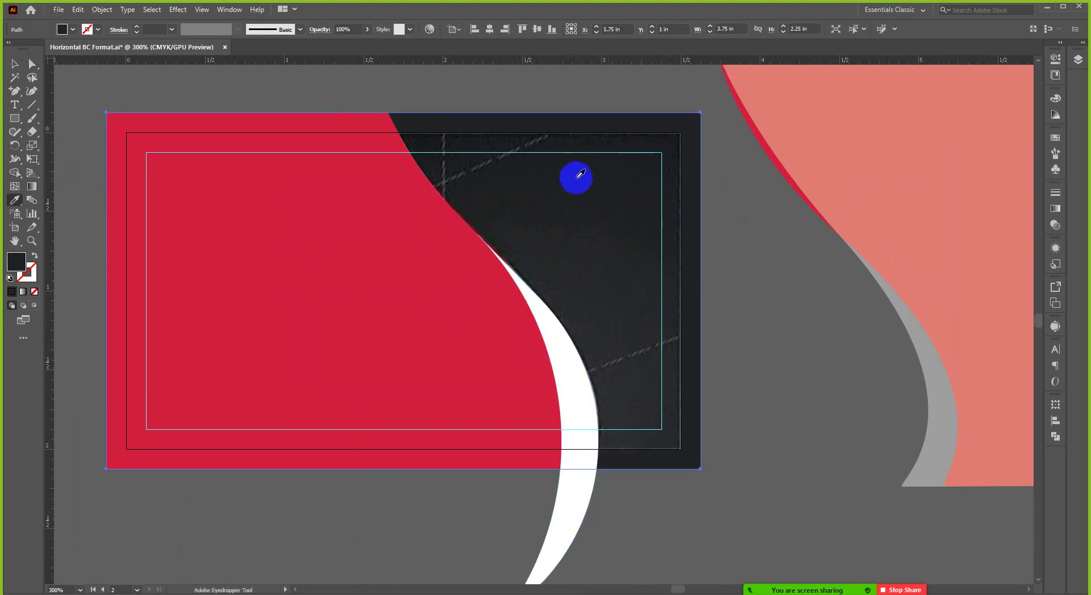
key(v)
Move the reference image off the second card into the empty space below the white curve's tail.
scroll(599, 190, down, 2)
drag(599, 192, 609, 482)
scroll(599, 426, down, 5)
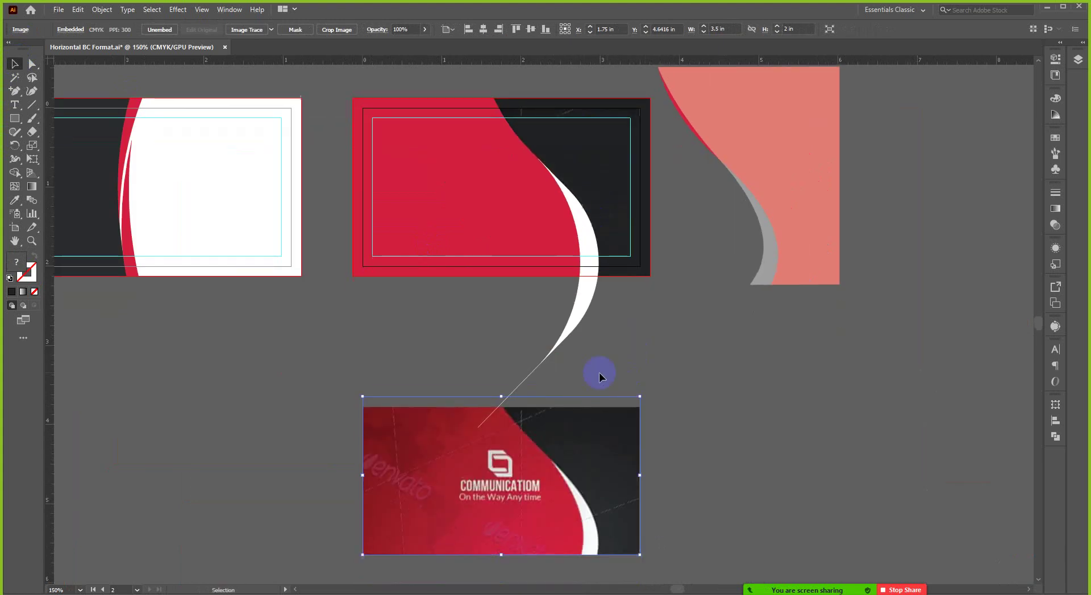
drag(589, 396, 586, 276)
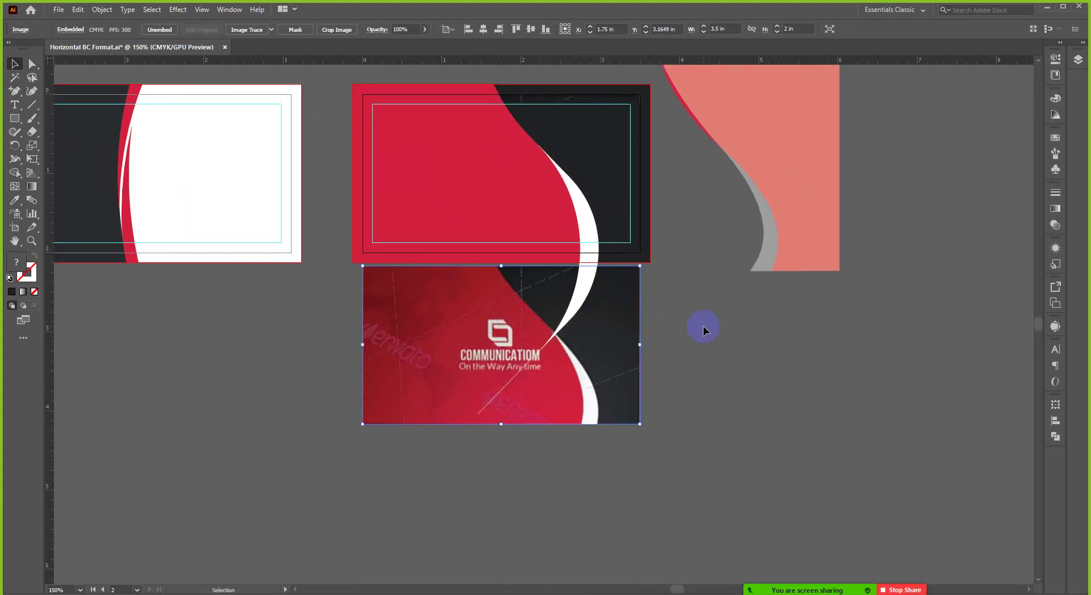
drag(597, 341, 603, 470)
scroll(722, 413, down, 3)
scroll(730, 390, up, 3)
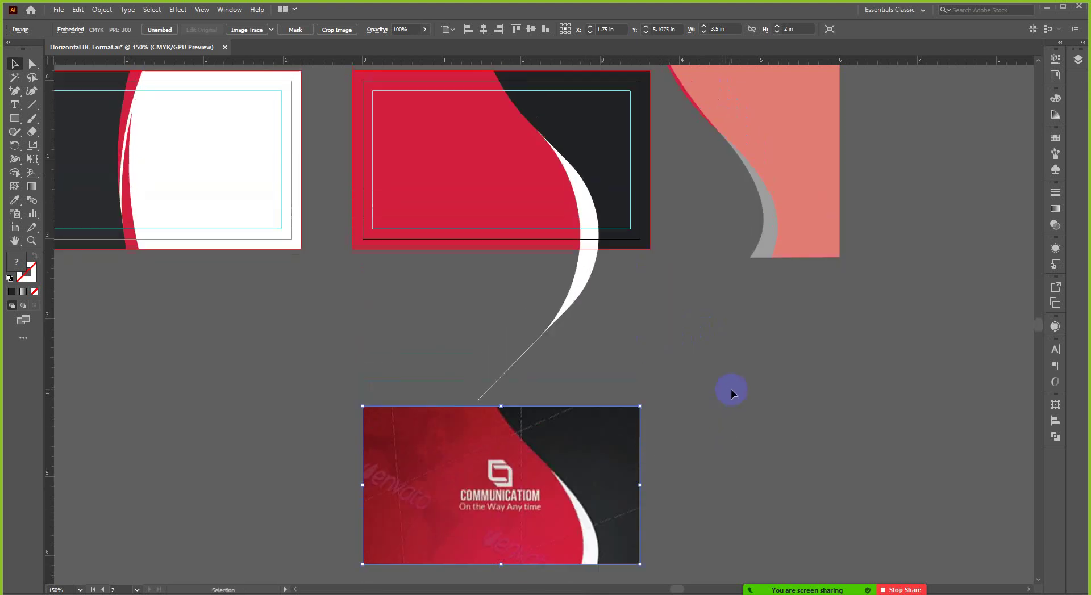
scroll(679, 346, down, 1)
scroll(679, 345, up, 1)
scroll(679, 346, down, 1)
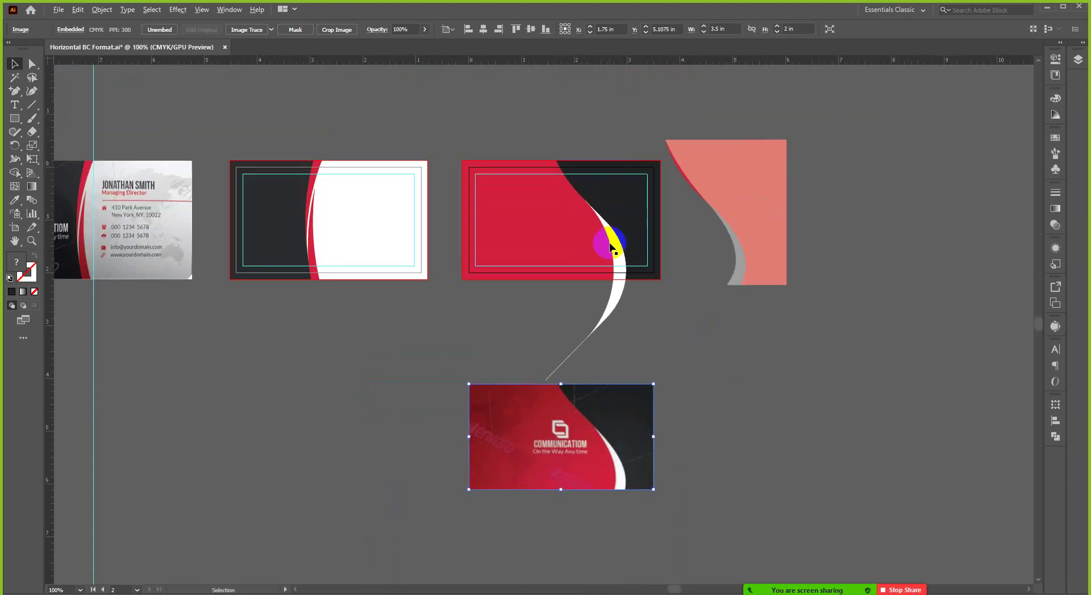
scroll(706, 356, down, 1)
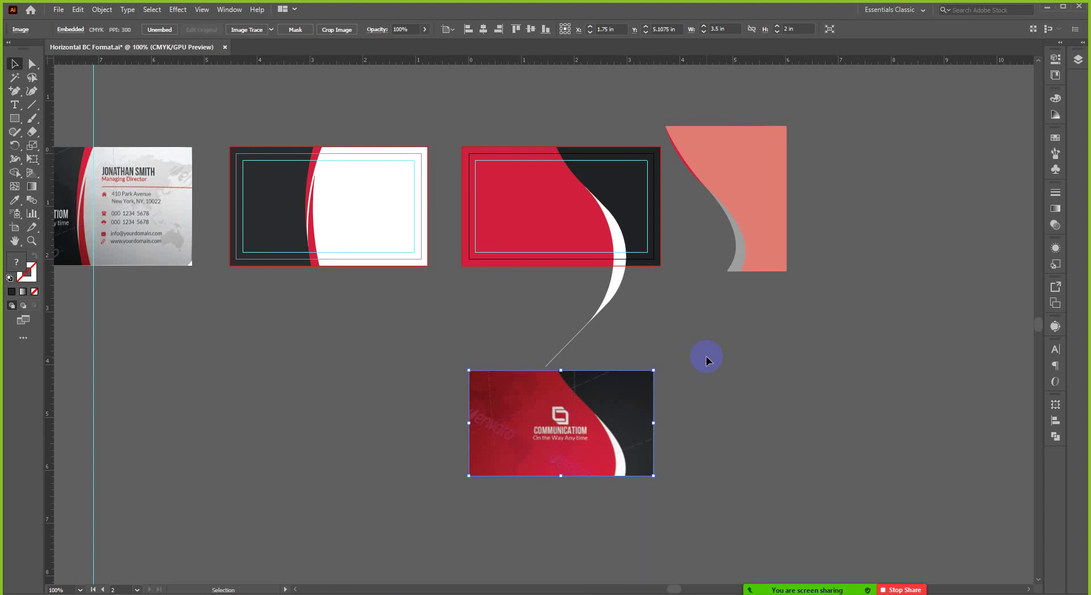
Split the white curved shape along the dark background rectangle with Shape Builder and delete the part extending below the second card.
scroll(654, 315, up, 2)
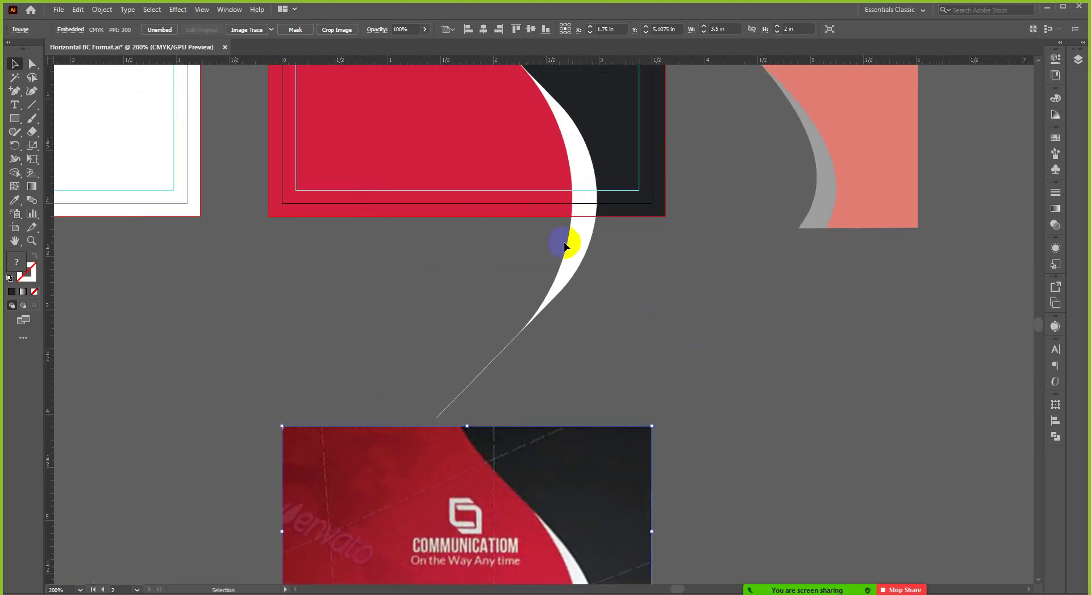
click(569, 241)
shift+click(640, 214)
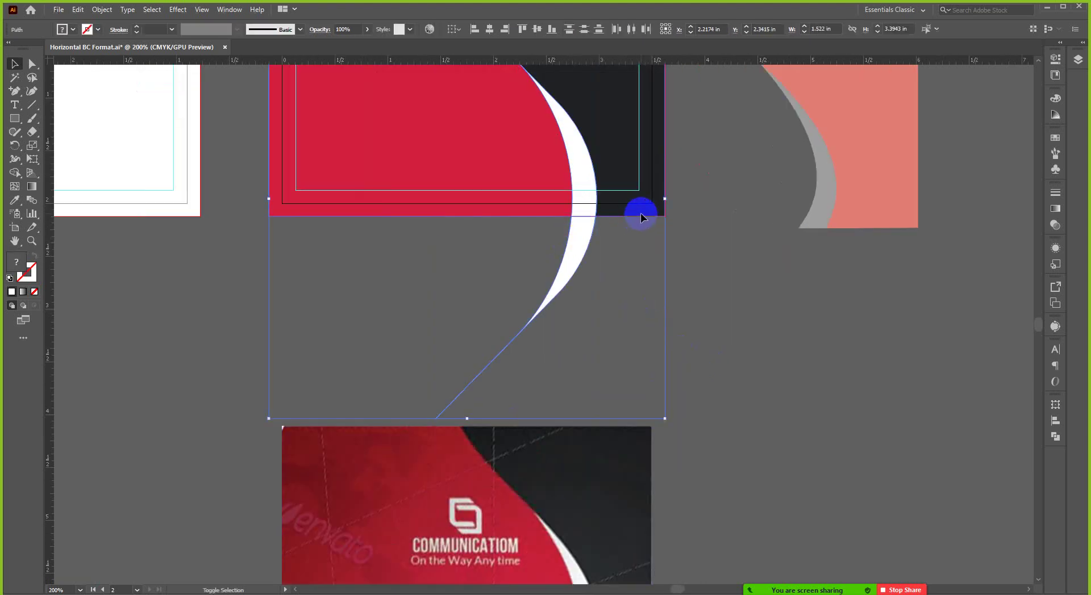
scroll(585, 227, up, 2)
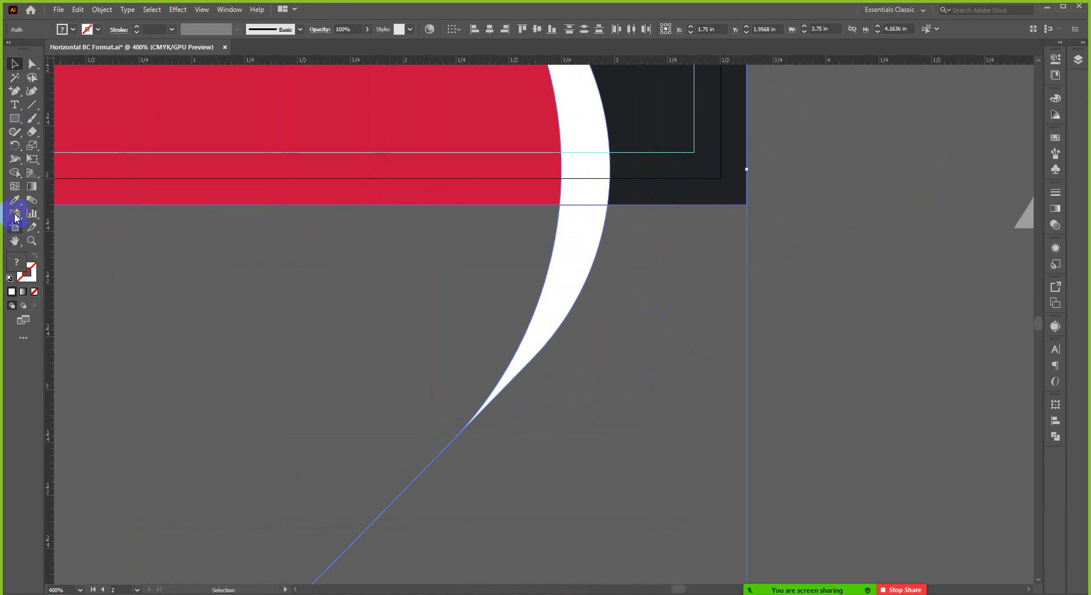
click(573, 242)
key(v)
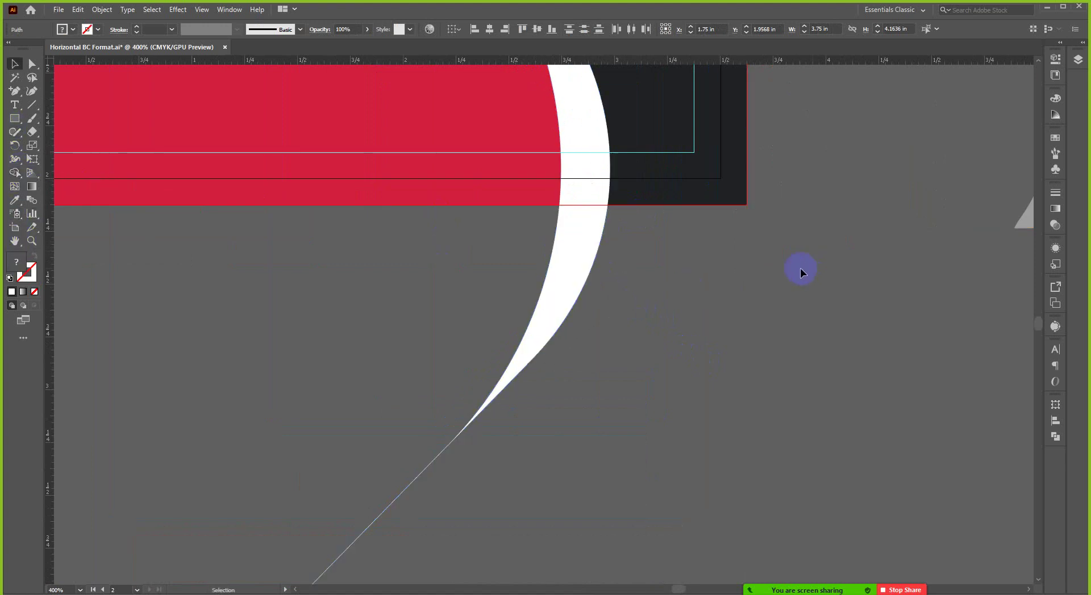
click(578, 250)
key(ctrl+shift+a)
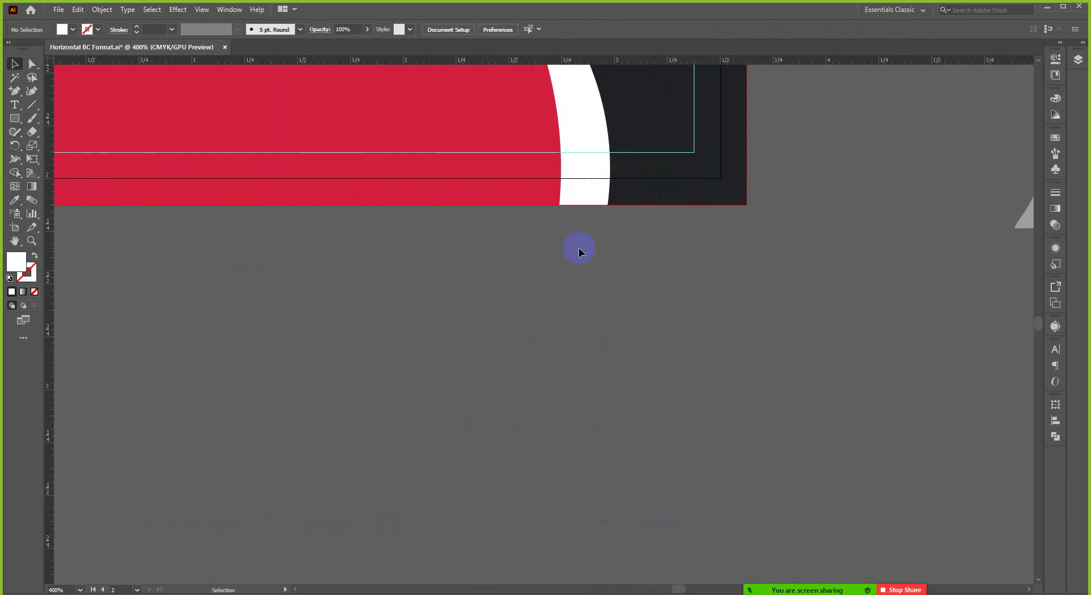
Move the reference image up to just beneath the second card.
scroll(577, 248, down, 6)
scroll(563, 287, up, 3)
drag(568, 364, 560, 200)
Compare the red, white and dark curves on the second card with the reference image beneath it.
scroll(544, 170, up, 3)
scroll(544, 170, up, 1)
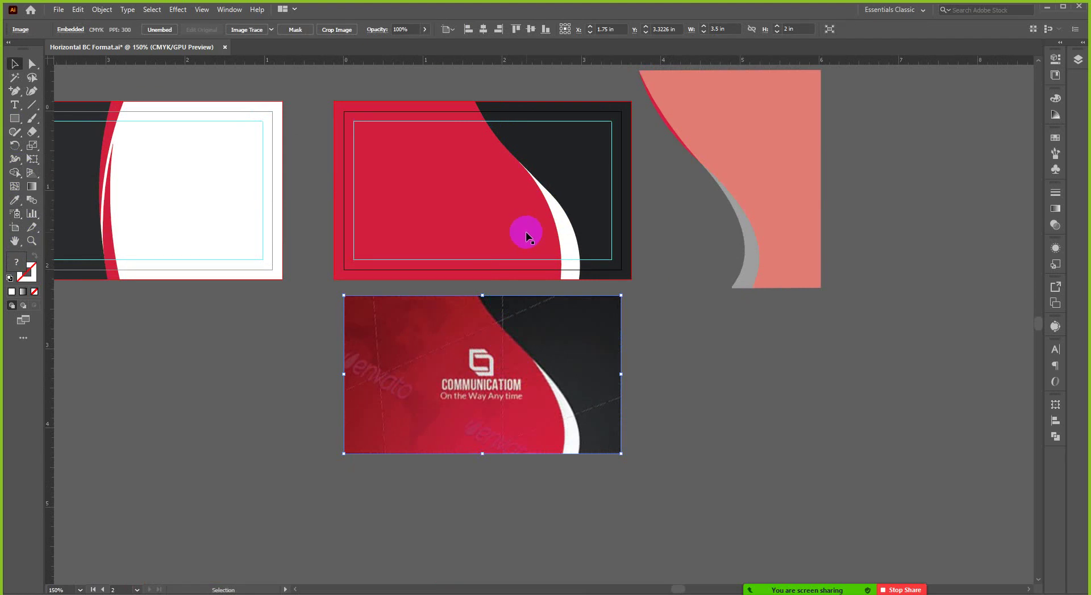
scroll(526, 232, up, 2)
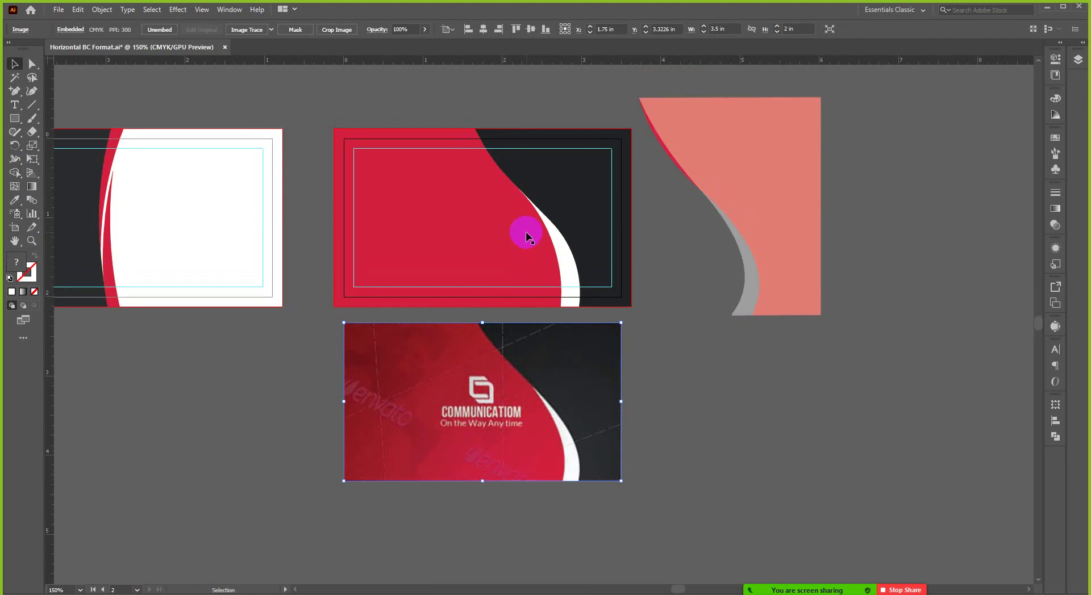
scroll(526, 232, up, 1)
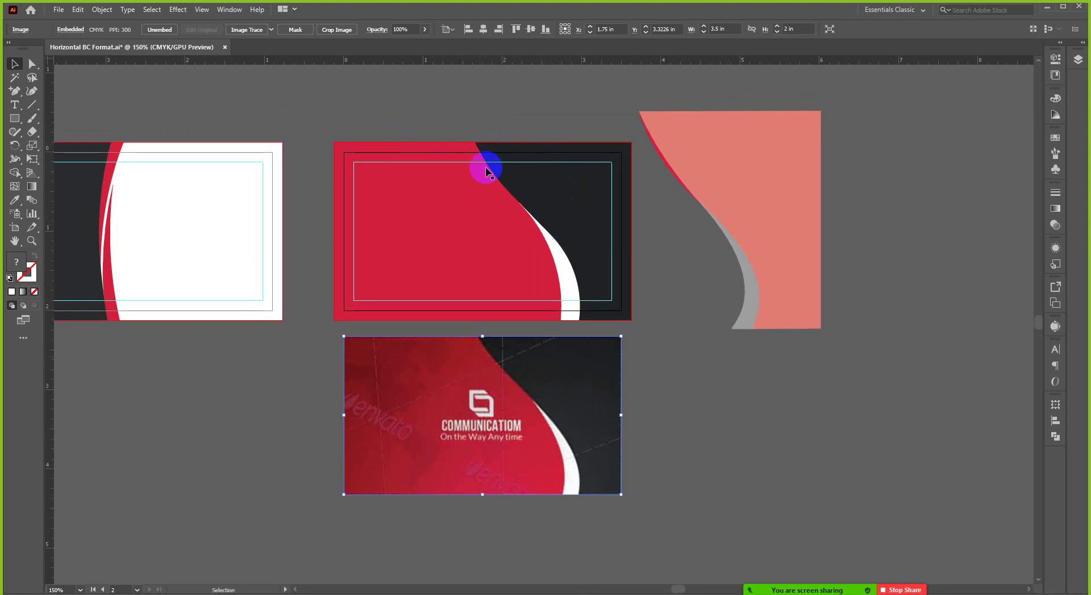
scroll(603, 281, down, 1)
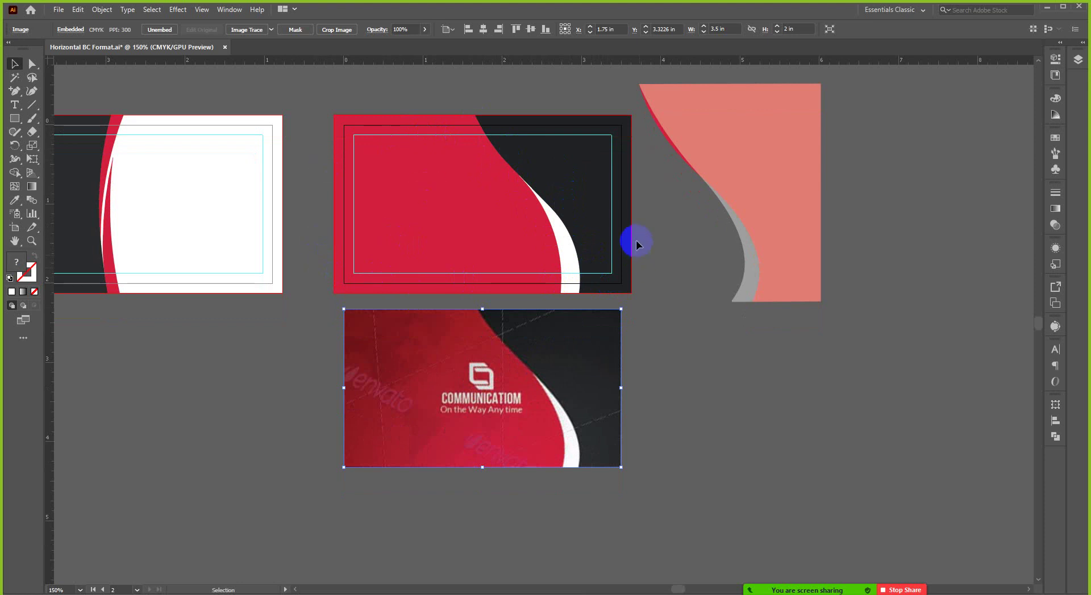
scroll(628, 208, up, 1)
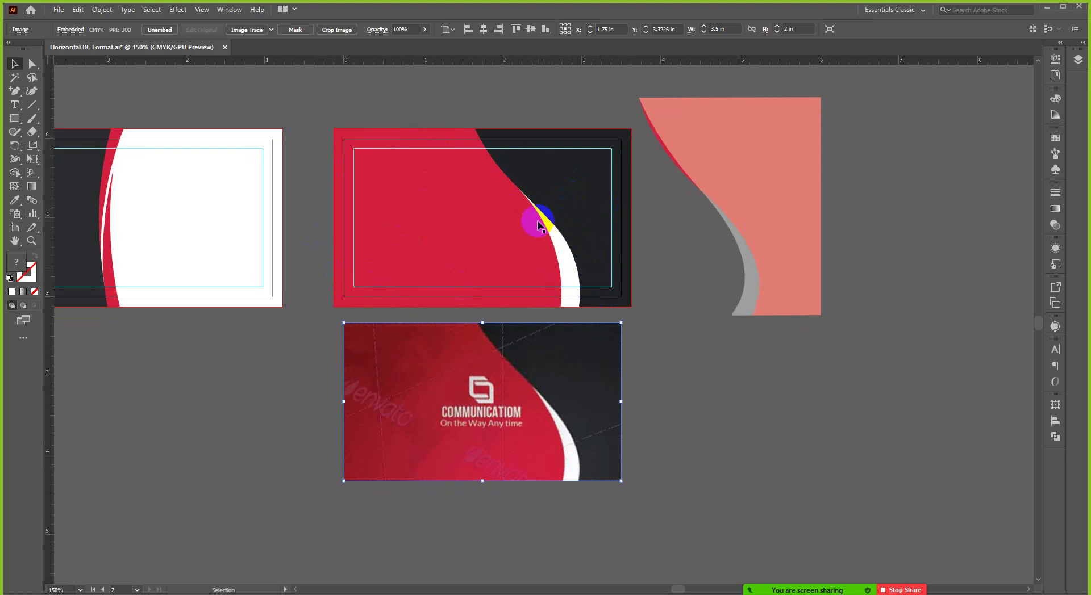
scroll(524, 201, up, 2)
scroll(544, 242, down, 4)
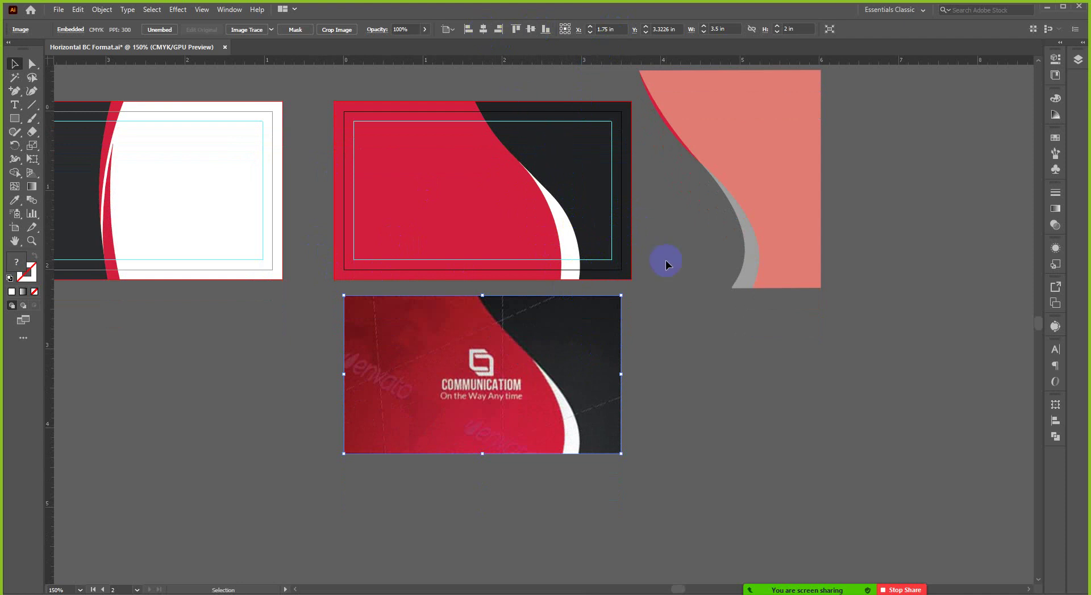
scroll(666, 261, up, 1)
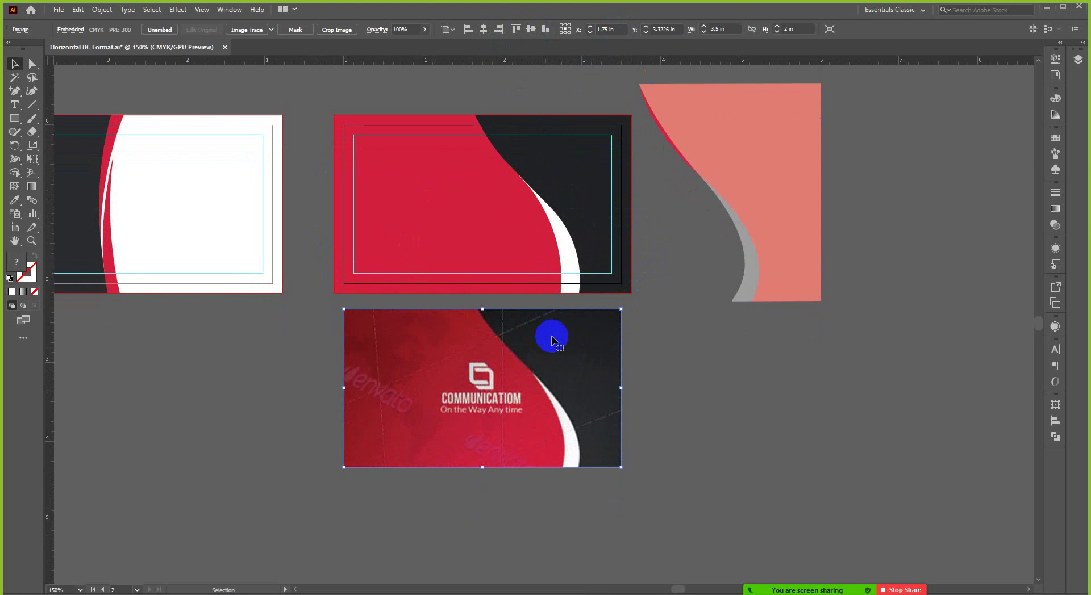
Center the reference image vertically on the second card's artboard.
click(532, 31)
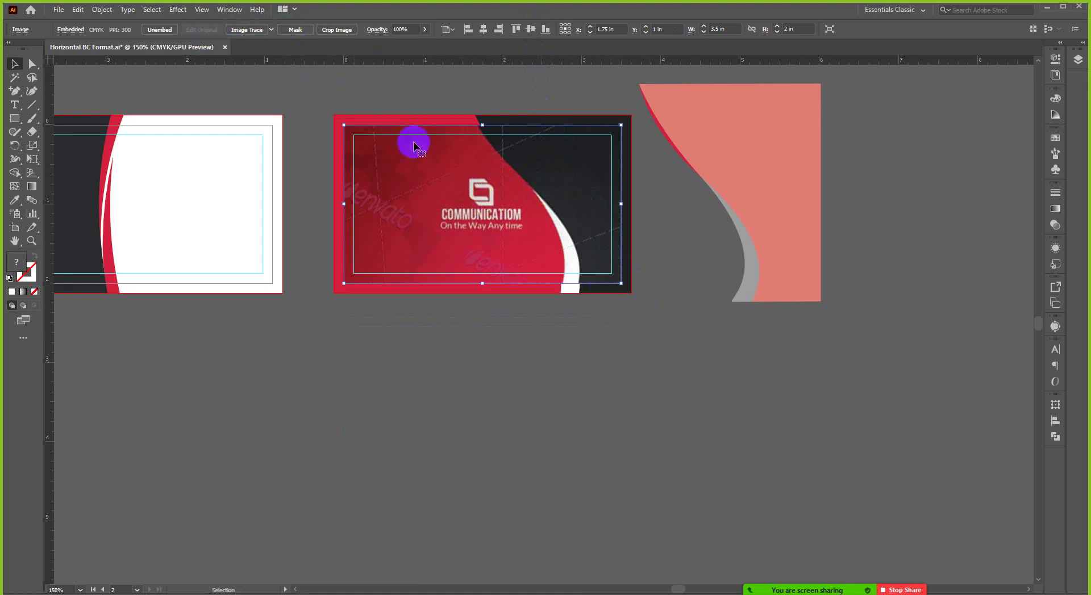
click(411, 94)
click(428, 195)
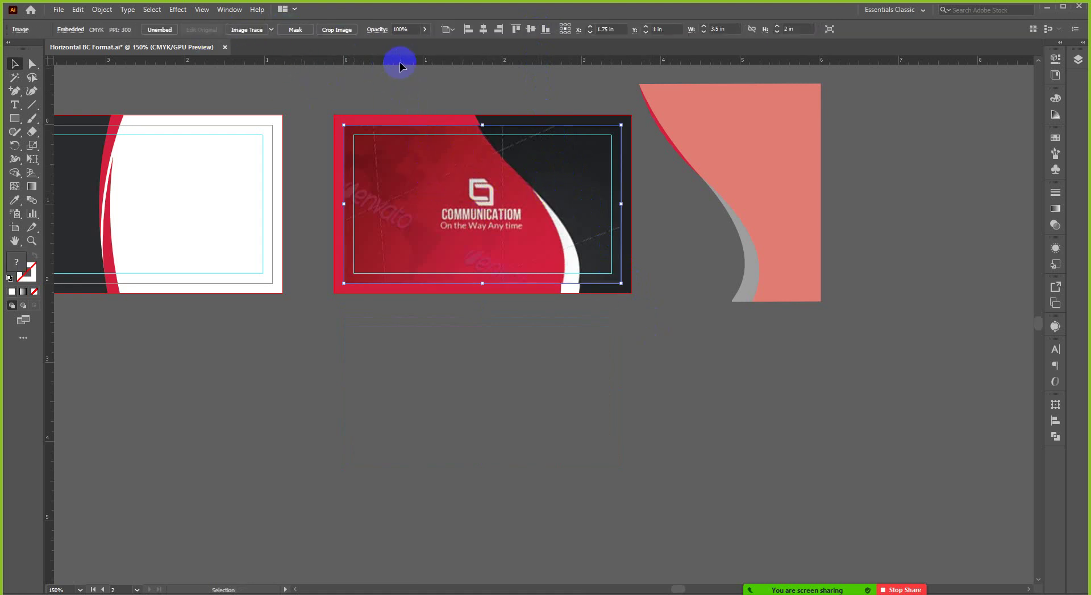
Shift the two uppermost anchor points of the red shape's curved edge slightly left to match the reference image.
scroll(500, 82, up, 2)
scroll(425, 161, up, 2)
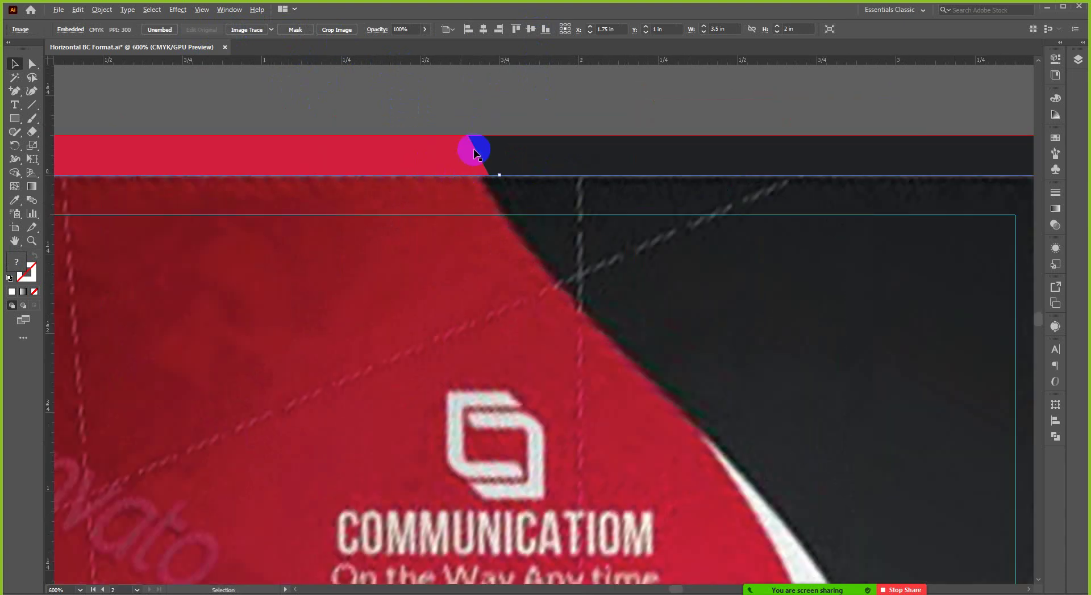
scroll(480, 151, down, 1)
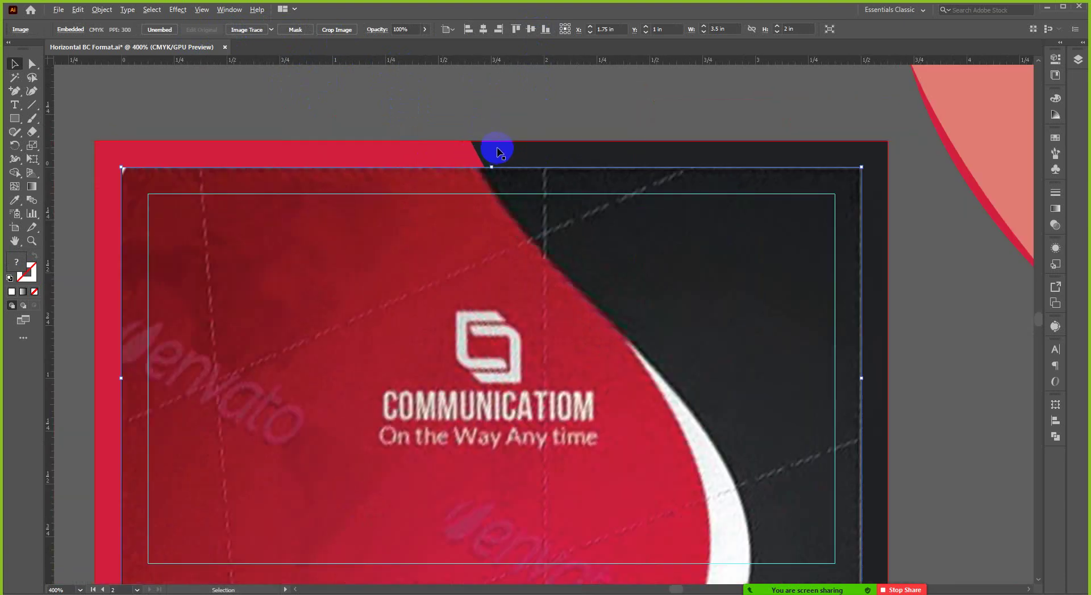
scroll(497, 152, down, 1)
click(458, 149)
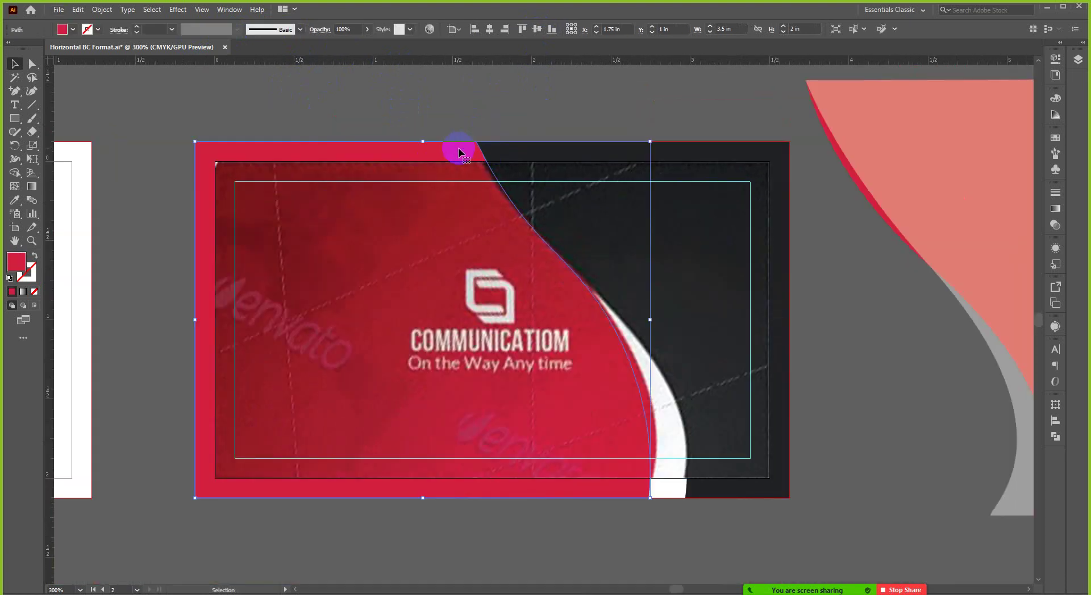
key(a)
scroll(471, 147, up, 1)
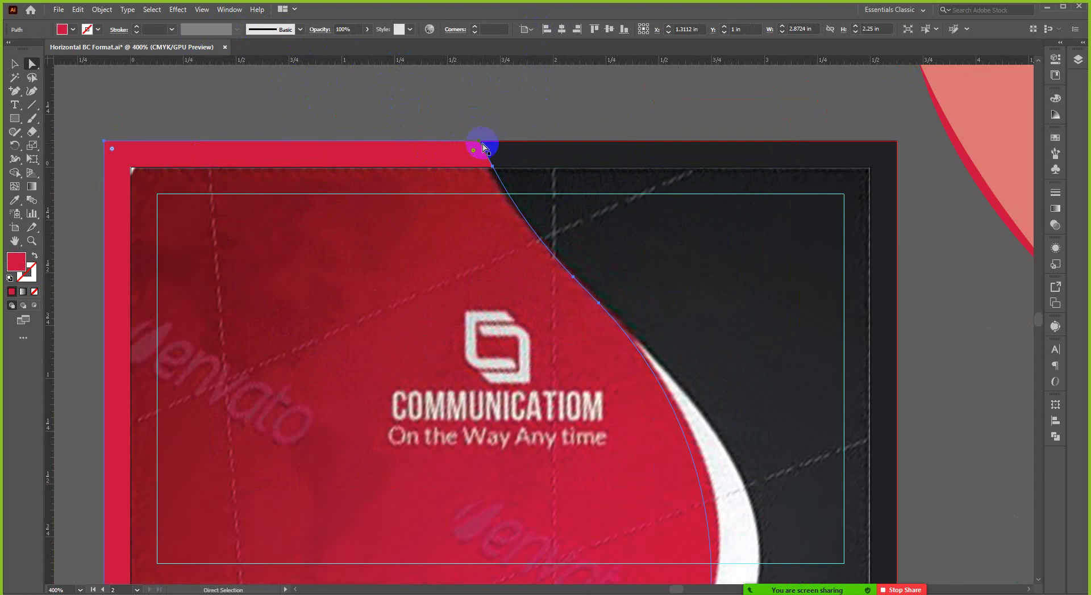
click(480, 147)
drag(481, 142, 475, 146)
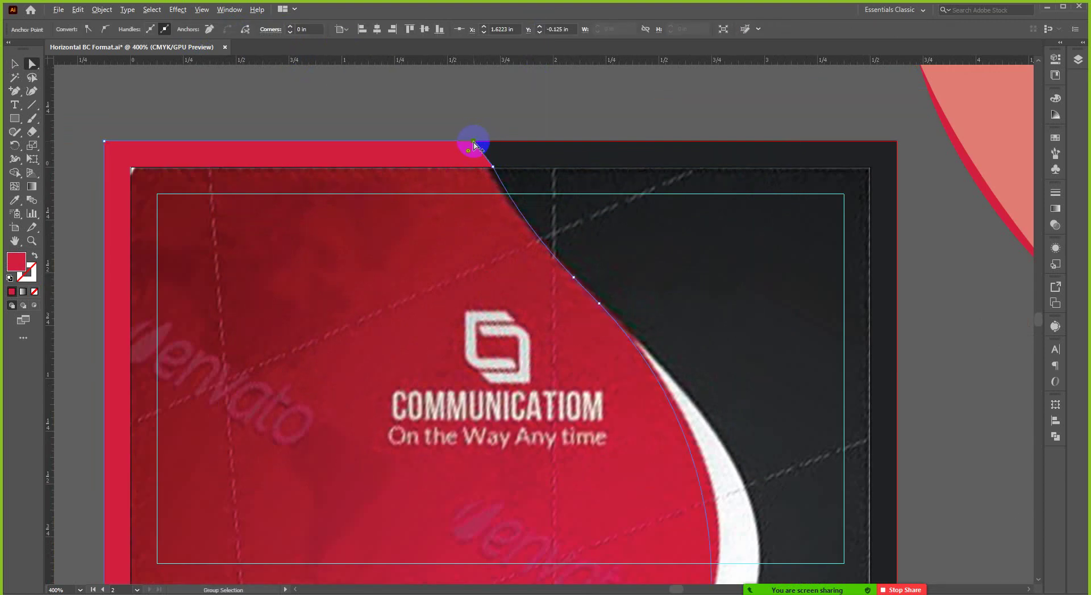
scroll(475, 146, up, 2)
click(518, 194)
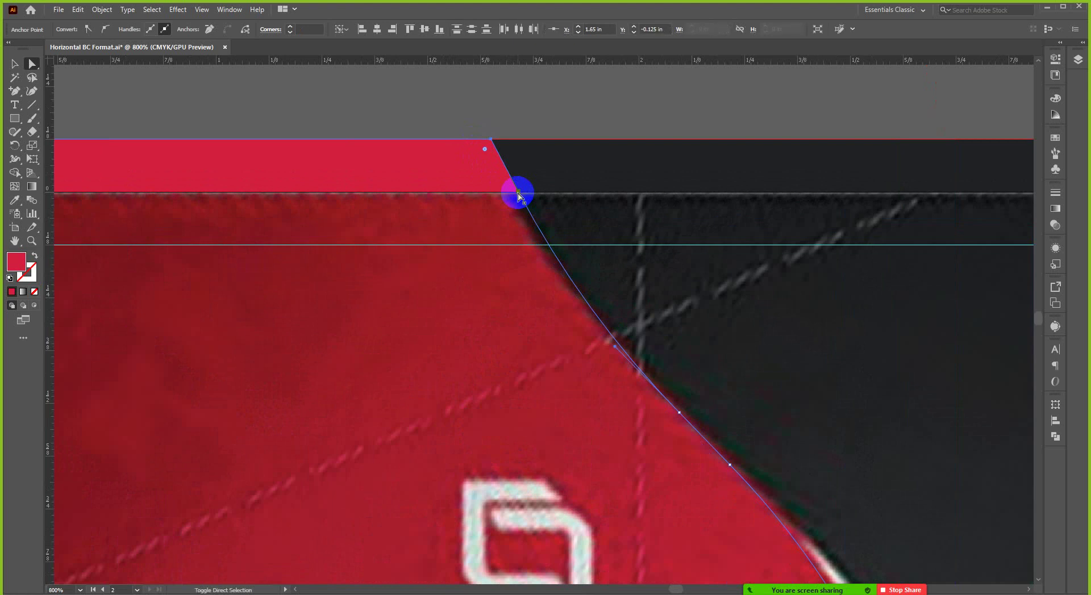
drag(518, 195, 508, 196)
Move the anchor point near the middle of the red curve down along the edge to about X 2.2961 in, Y 0.7415 in.
scroll(508, 196, down, 4)
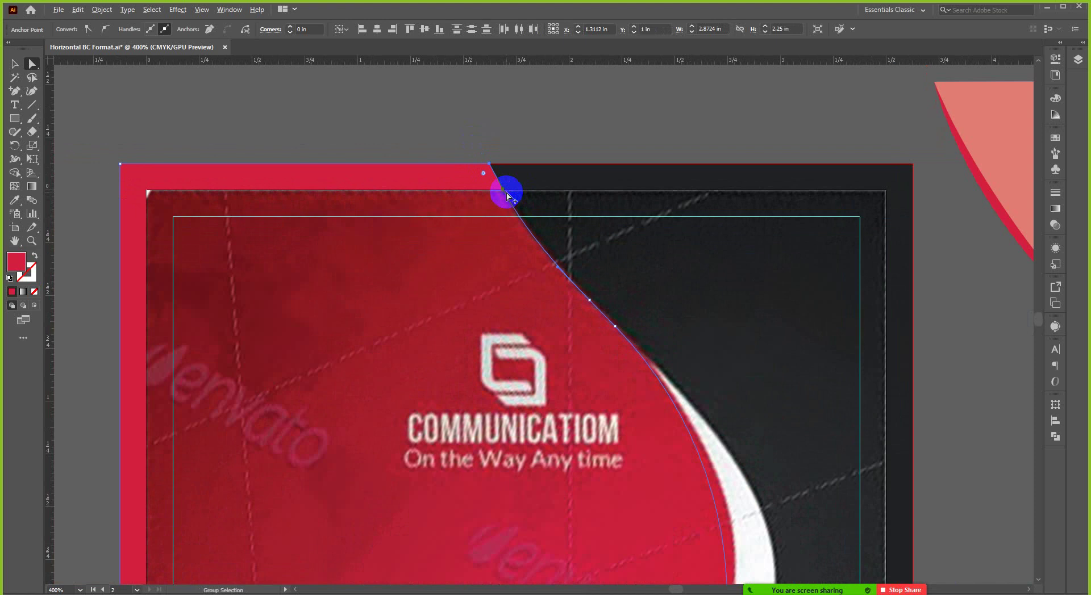
scroll(508, 196, up, 3)
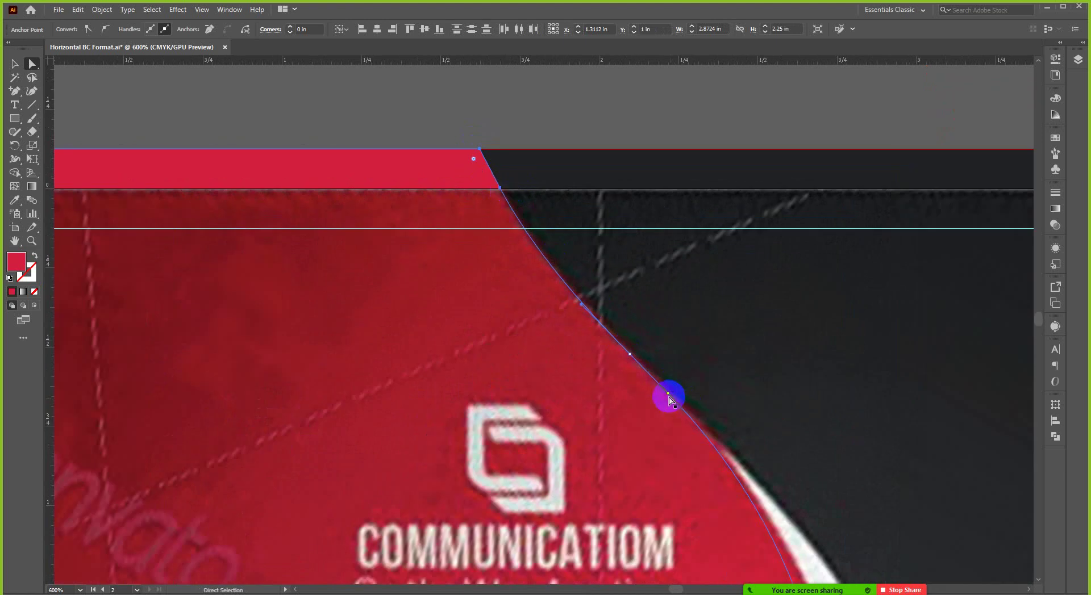
drag(668, 397, 693, 424)
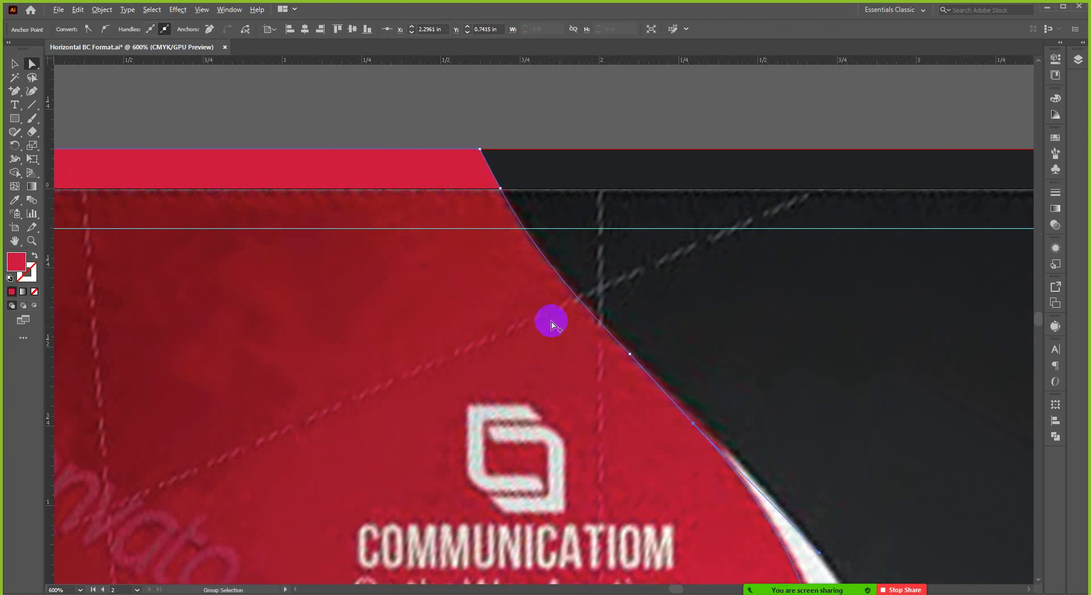
Reshape the lower part of the red curve by moving its bottom anchor's direction handle slightly right to follow the reference.
scroll(551, 322, down, 2)
scroll(551, 328, down, 2)
scroll(698, 469, down, 2)
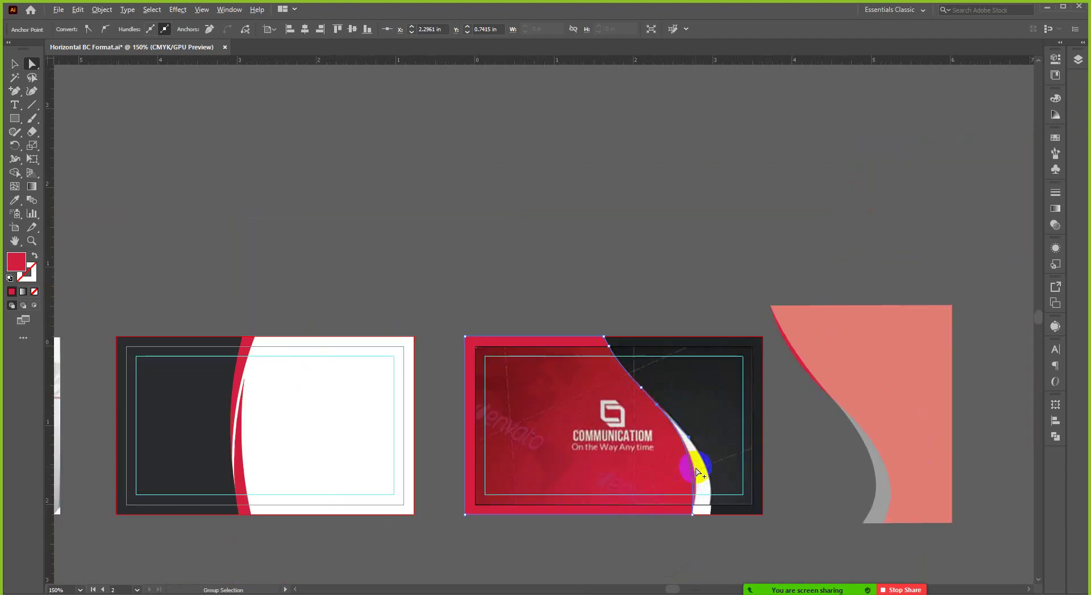
scroll(703, 480, up, 2)
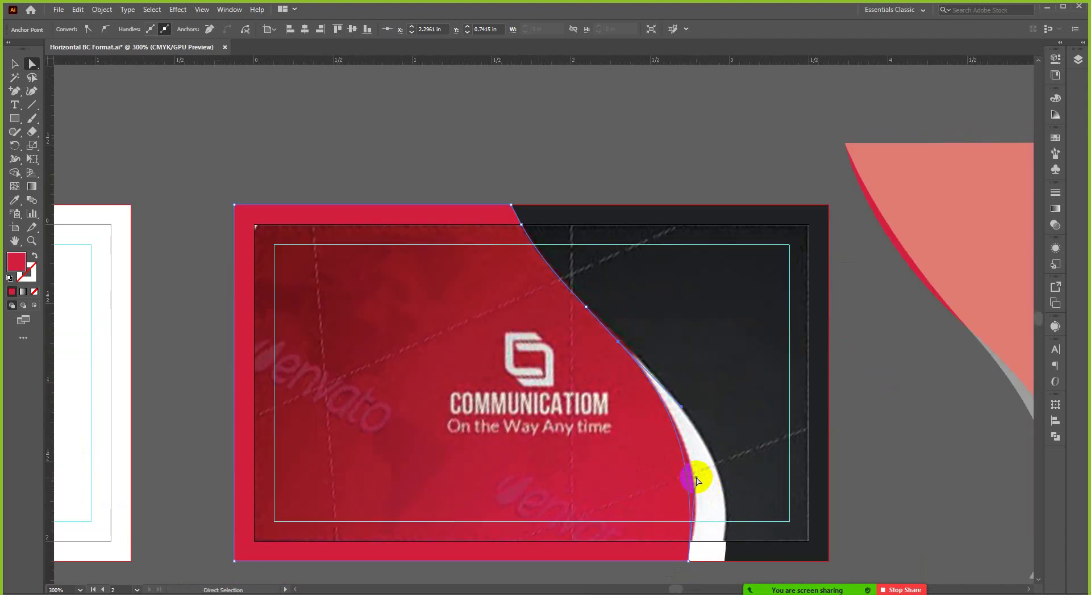
drag(698, 476, 704, 475)
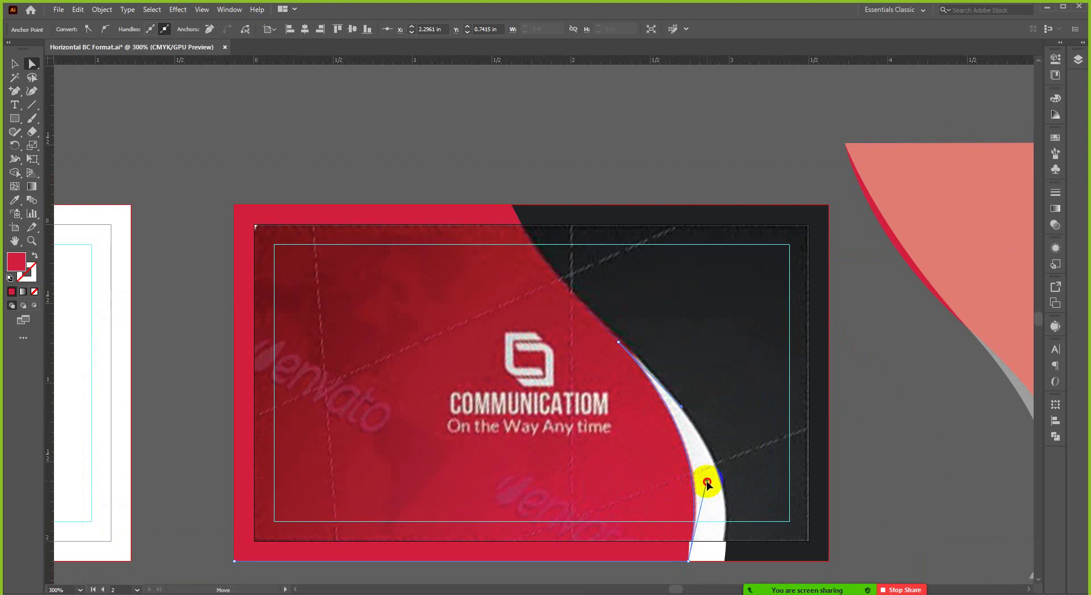
drag(708, 482, 708, 482)
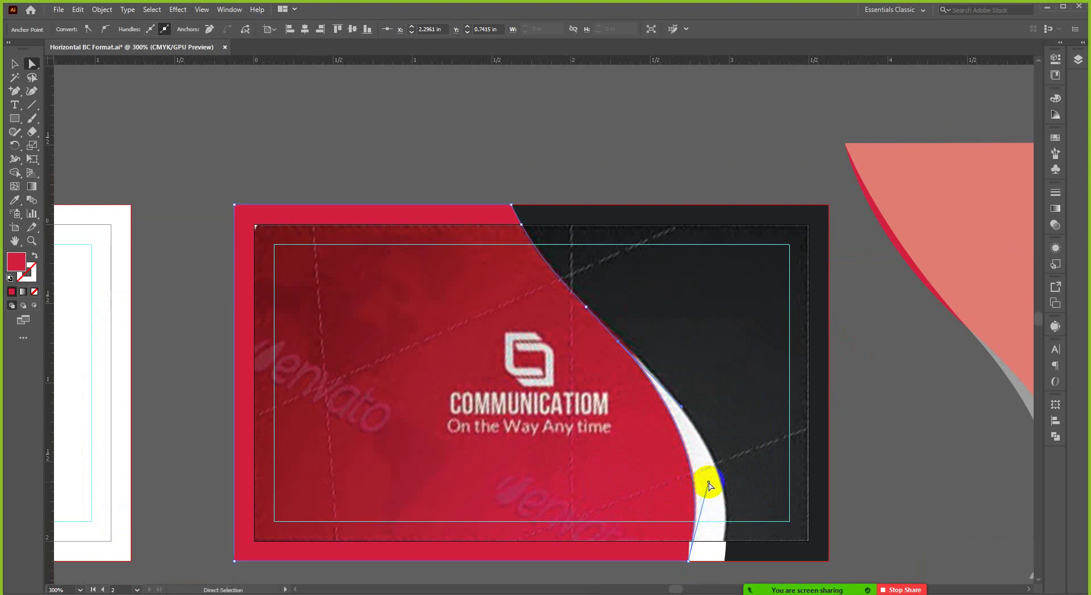
scroll(707, 441, up, 1)
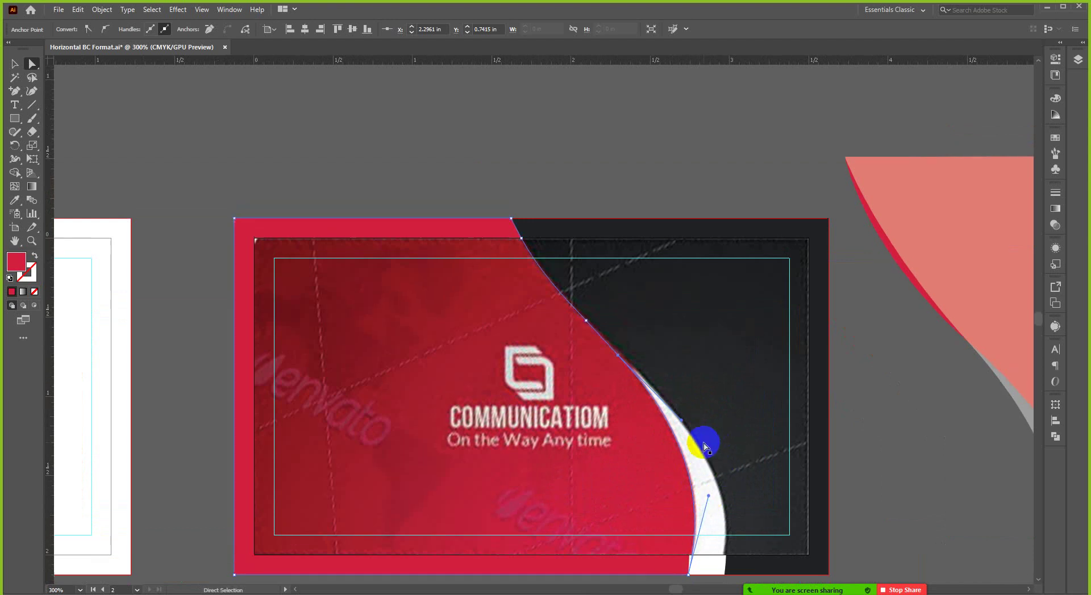
Examine how the second card's red and white curves line up with the overlaid reference image.
scroll(668, 433, up, 1)
scroll(667, 433, up, 1)
scroll(662, 429, down, 1)
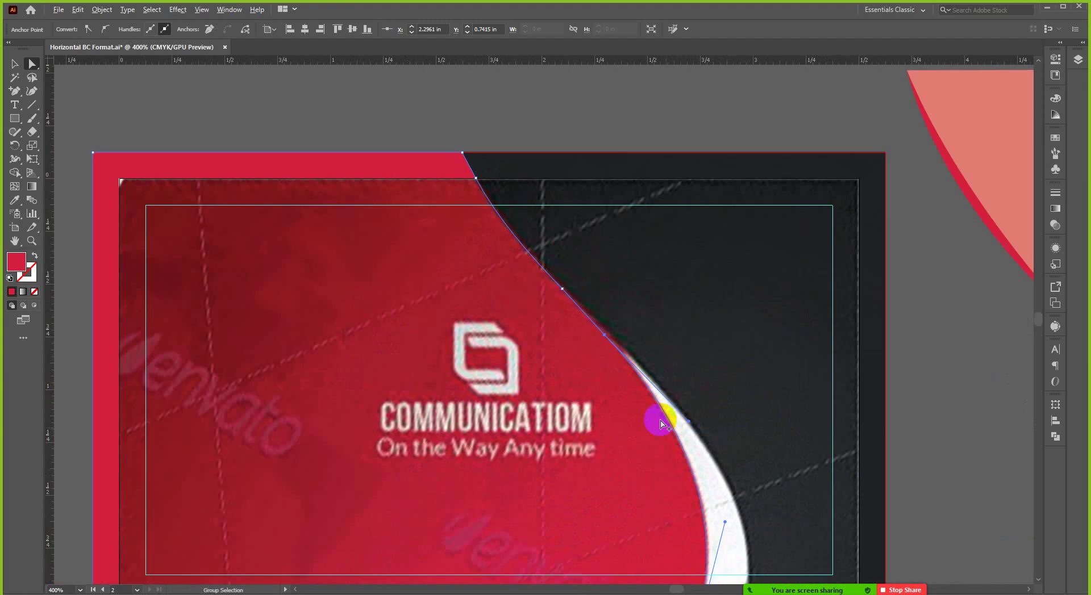
click(15, 63)
click(419, 141)
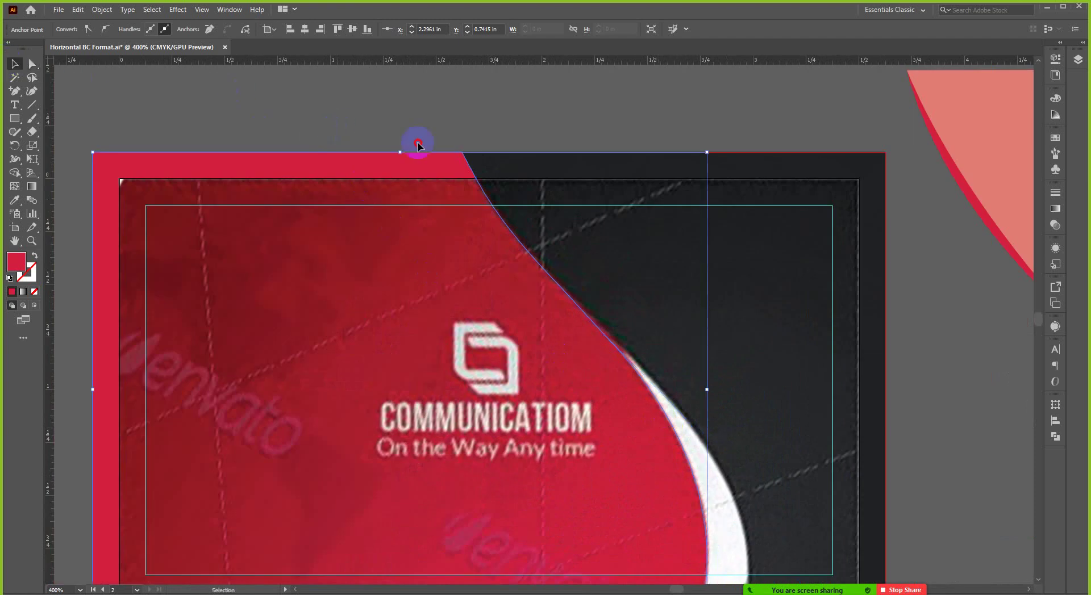
scroll(626, 253, down, 2)
click(663, 425)
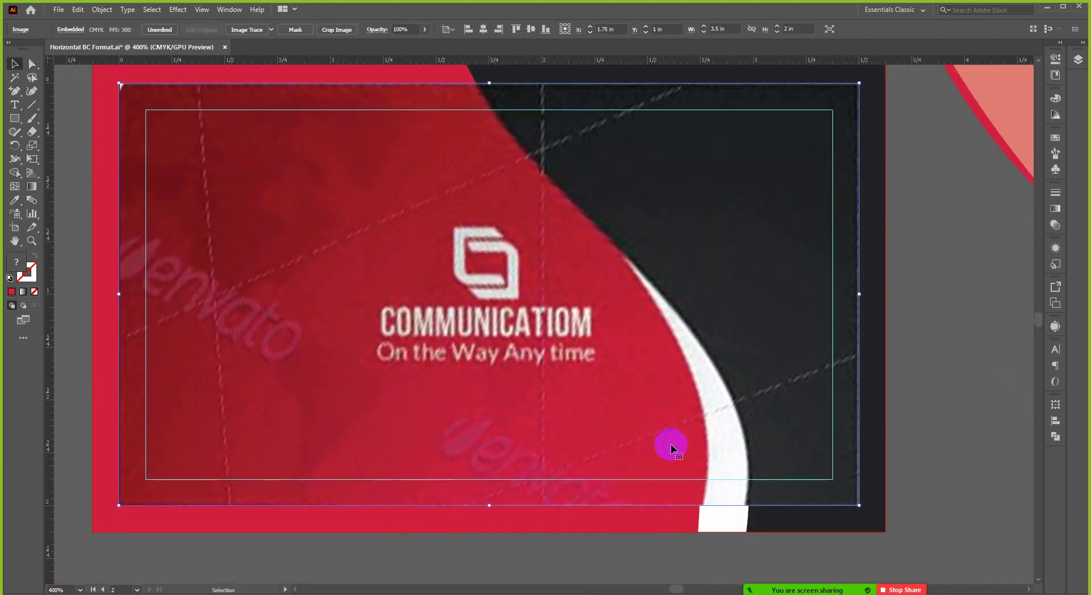
click(669, 527)
scroll(653, 433, down, 2)
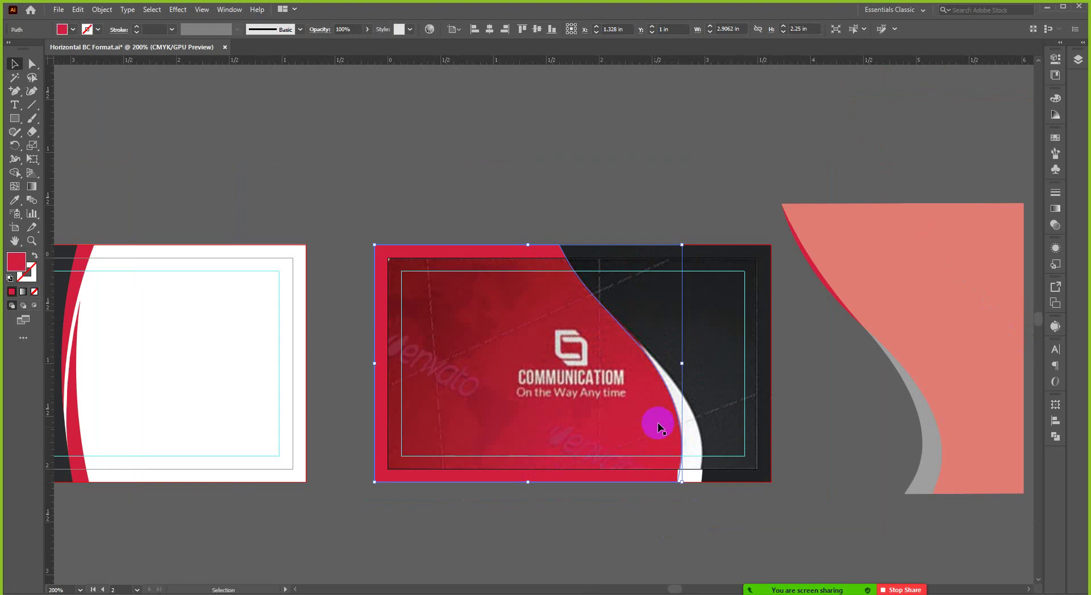
scroll(691, 472, up, 2)
scroll(717, 378, down, 2)
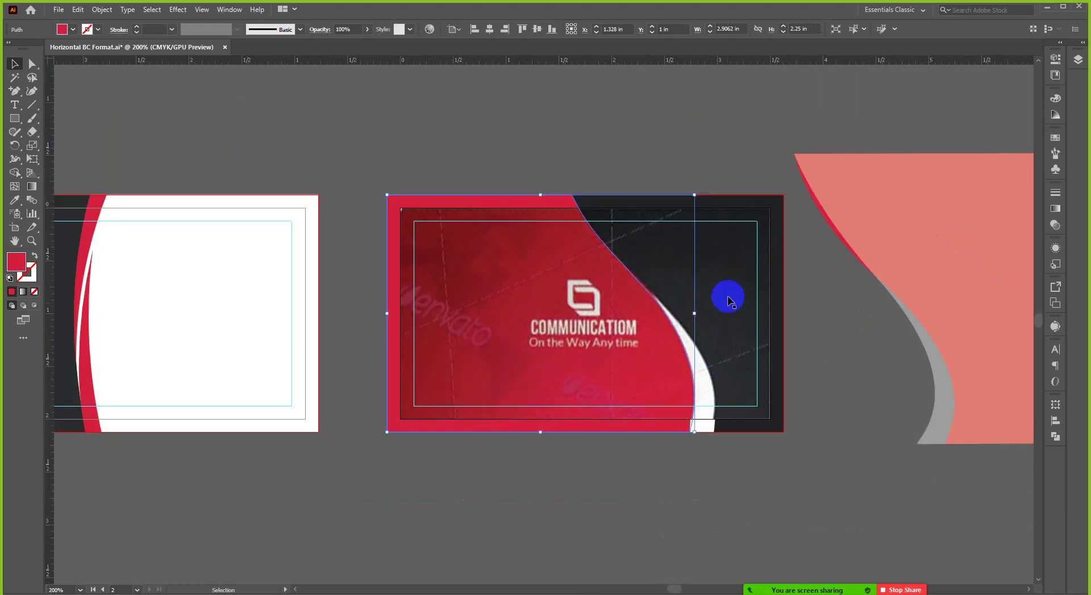
Move the reference image off the second card to the empty area directly below it.
click(728, 299)
drag(727, 295, 743, 529)
scroll(700, 412, up, 2)
Send the white curved shape on the second card backward so it sits behind the red shape.
click(699, 409)
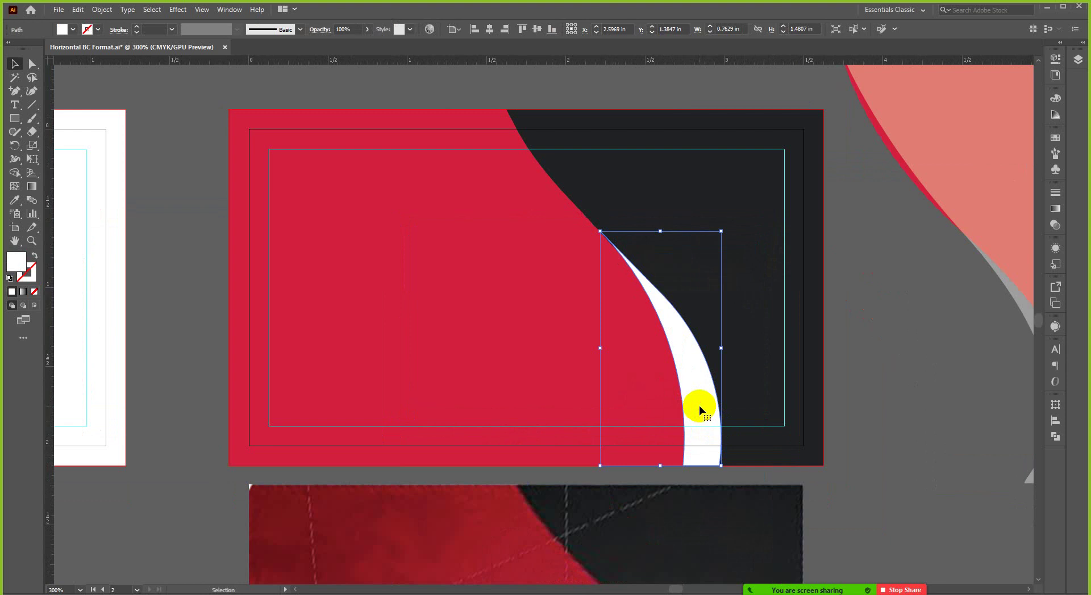
ctrl+click(669, 407)
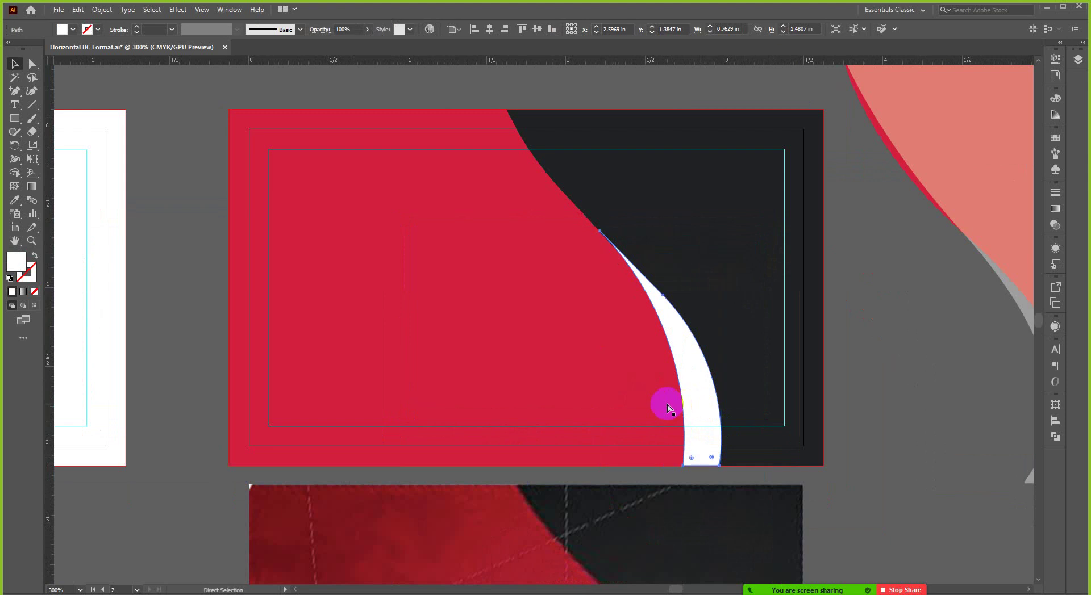
key(ctrl+[)
Compare the second card's curves with the reference below it, examining closely where the white sliver meets the red edge.
scroll(727, 367, down, 2)
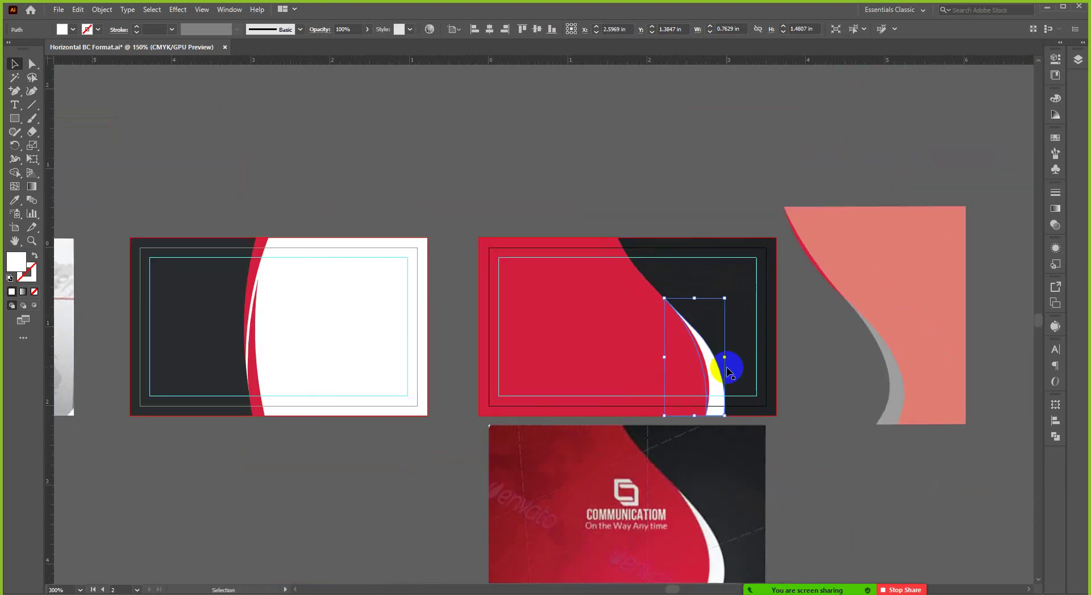
scroll(728, 370, down, 3)
click(853, 386)
scroll(850, 388, down, 2)
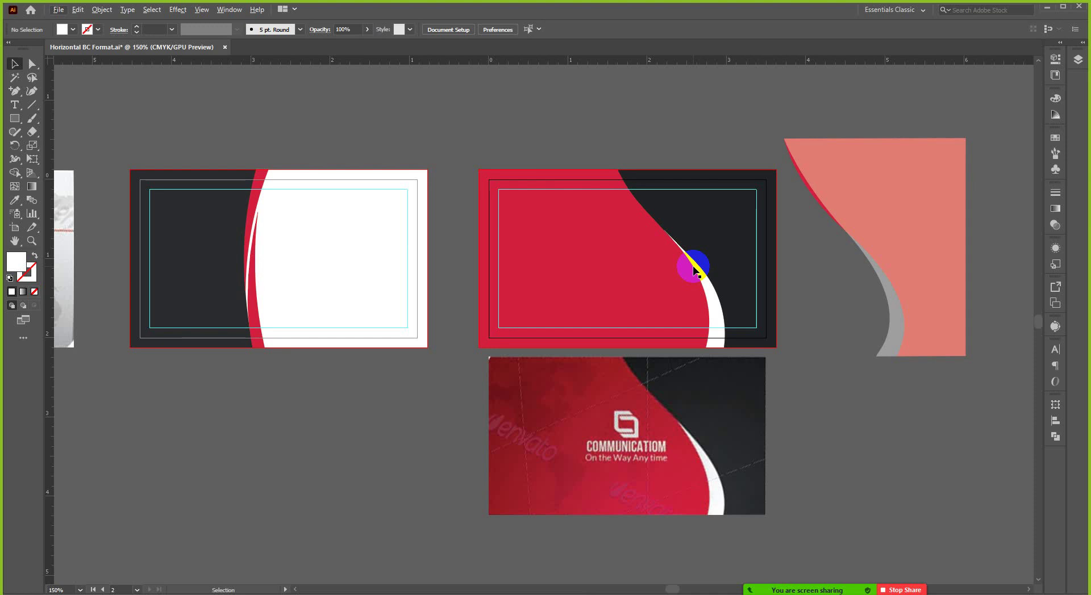
alt+scroll(694, 267, up, 1)
scroll(677, 244, down, 1)
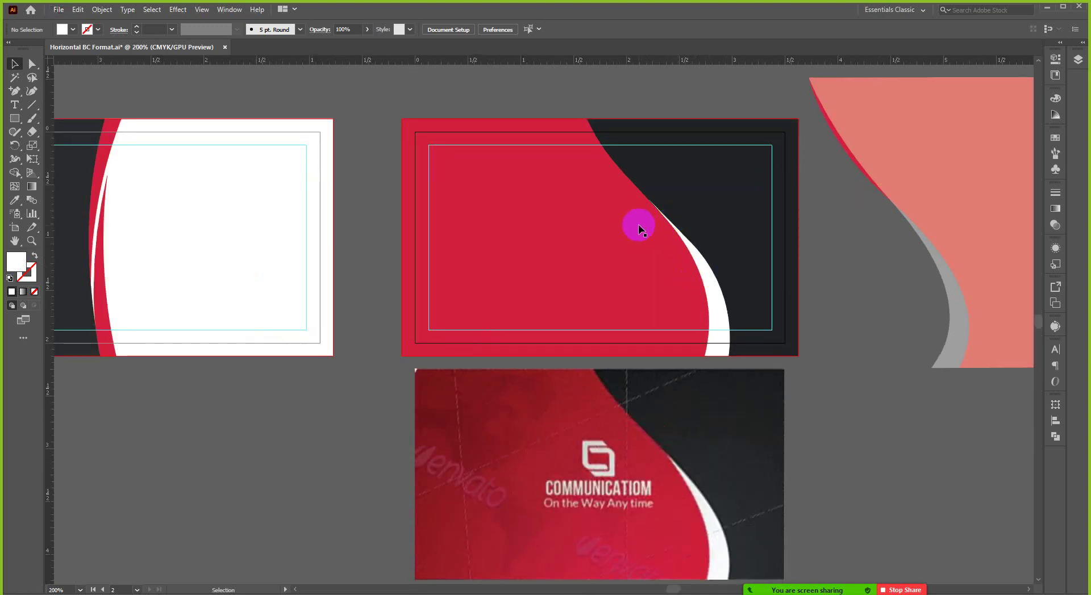
click(701, 267)
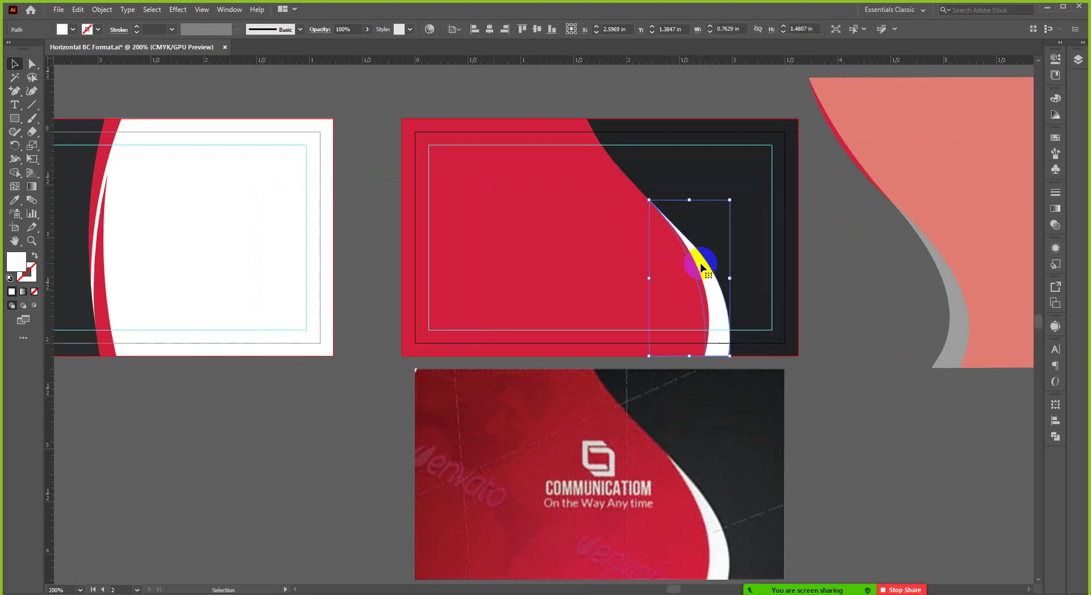
alt+scroll(755, 262, down, 1)
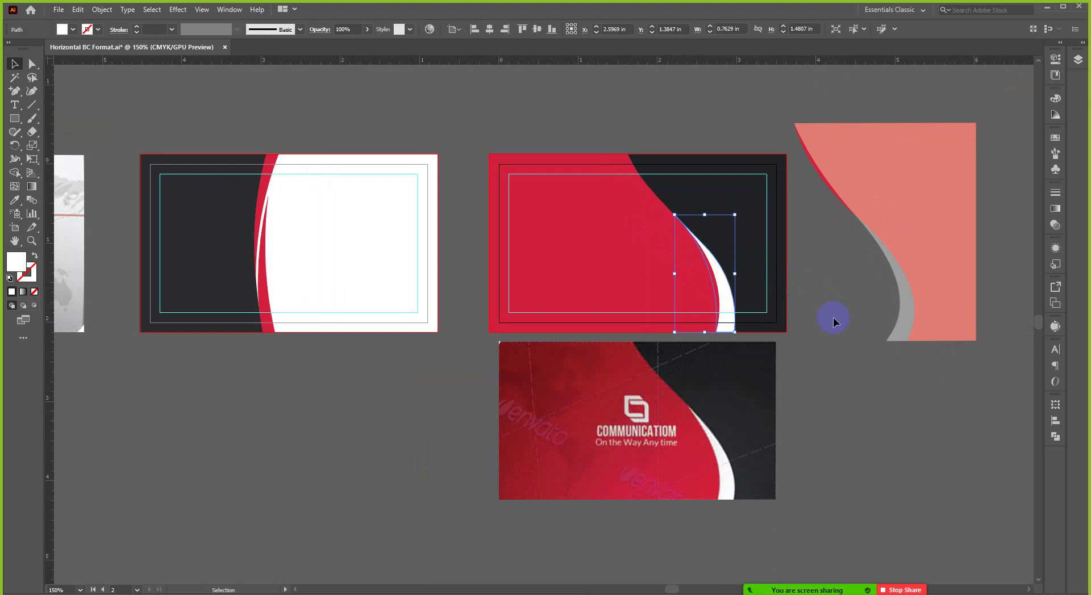
click(740, 239)
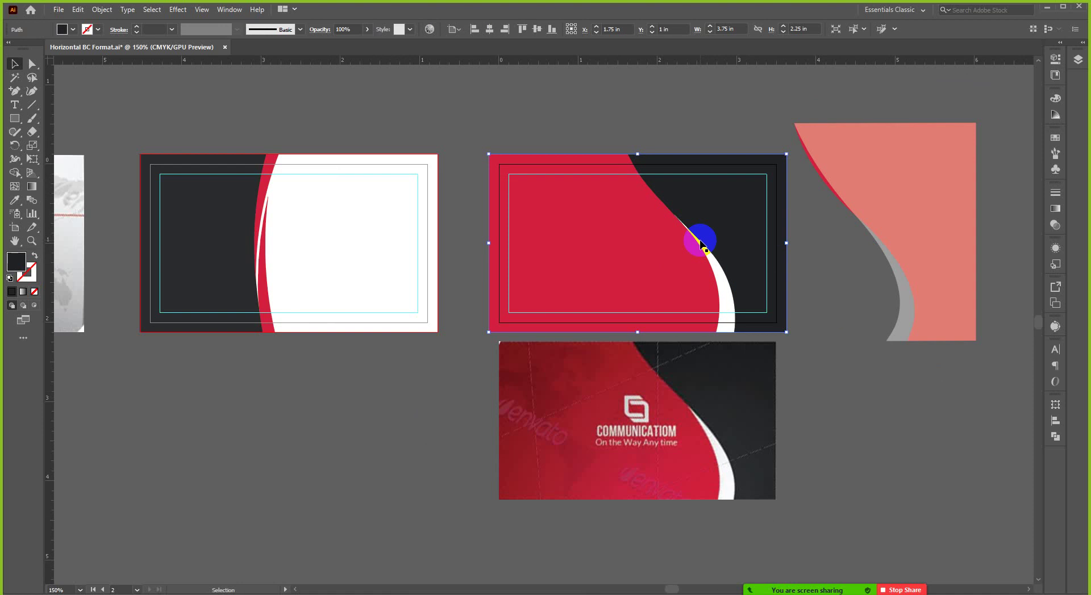
click(544, 111)
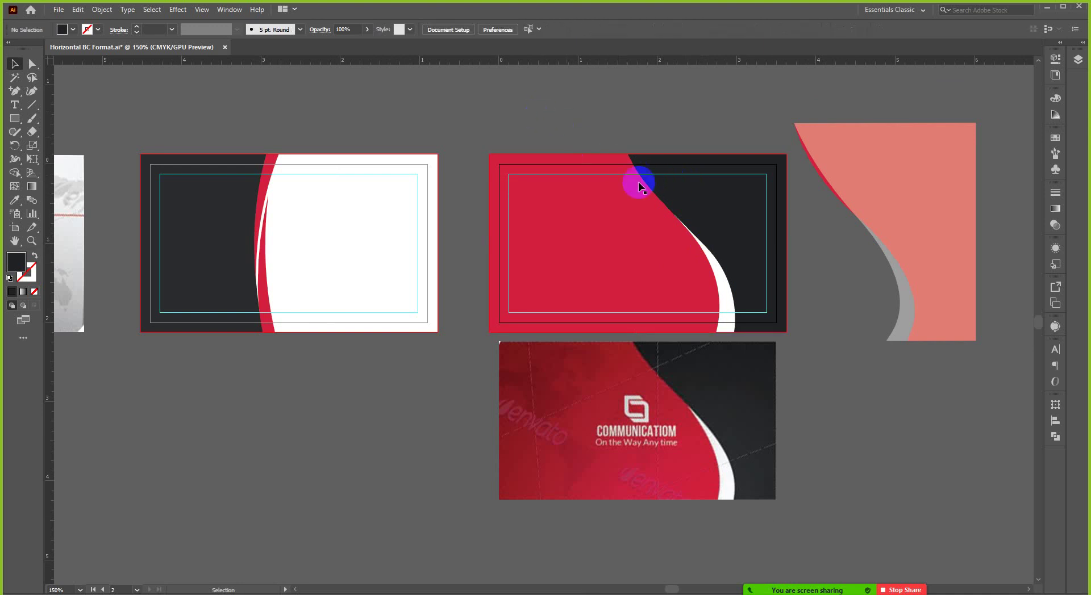
scroll(727, 264, up, 1)
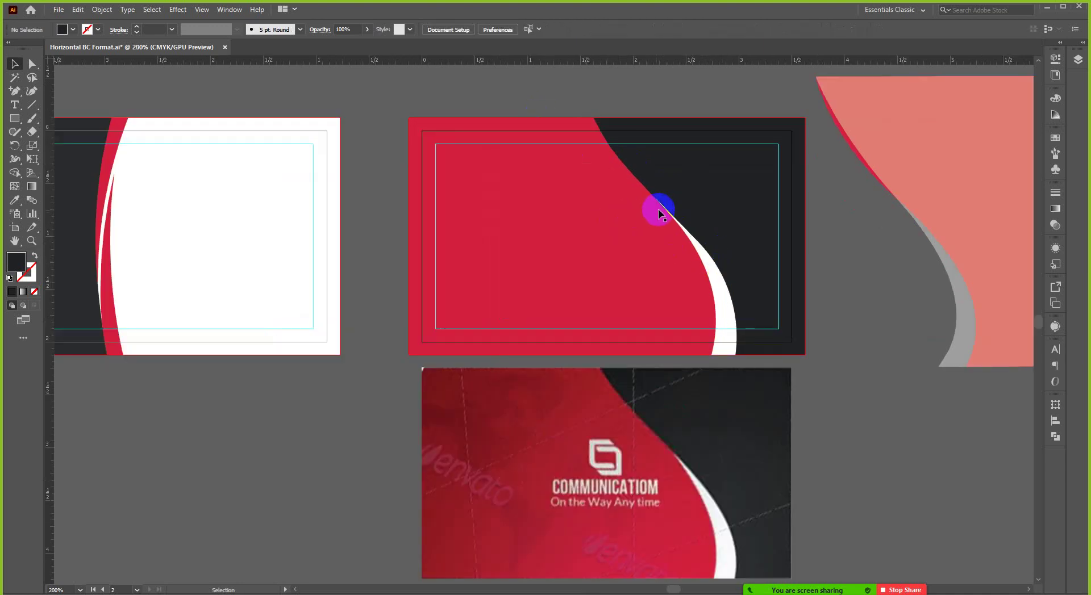
scroll(673, 200, up, 4)
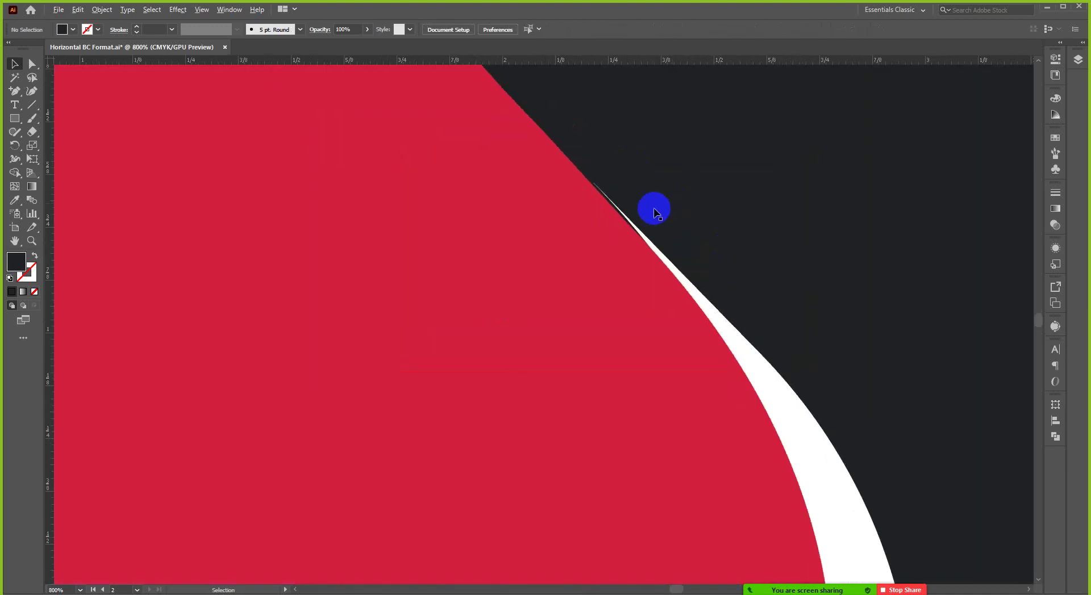
key(a)
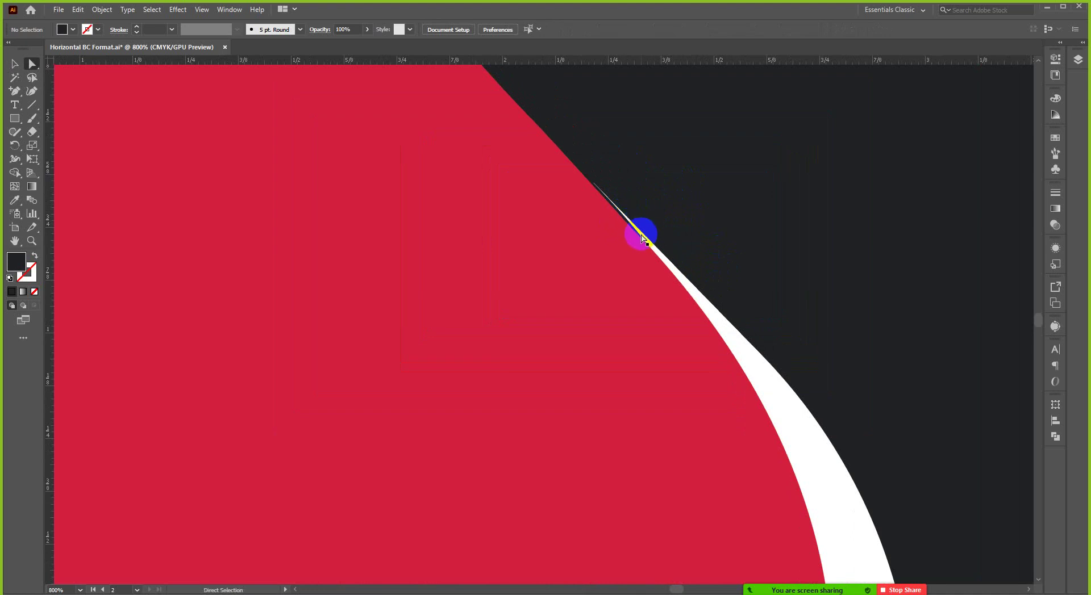
Undo the recent stacking change, red curve edits and reference image alignment on the second card, and clear the selection.
key(ctrl+z)
key(ctrl+z)
key(ctrl+z)
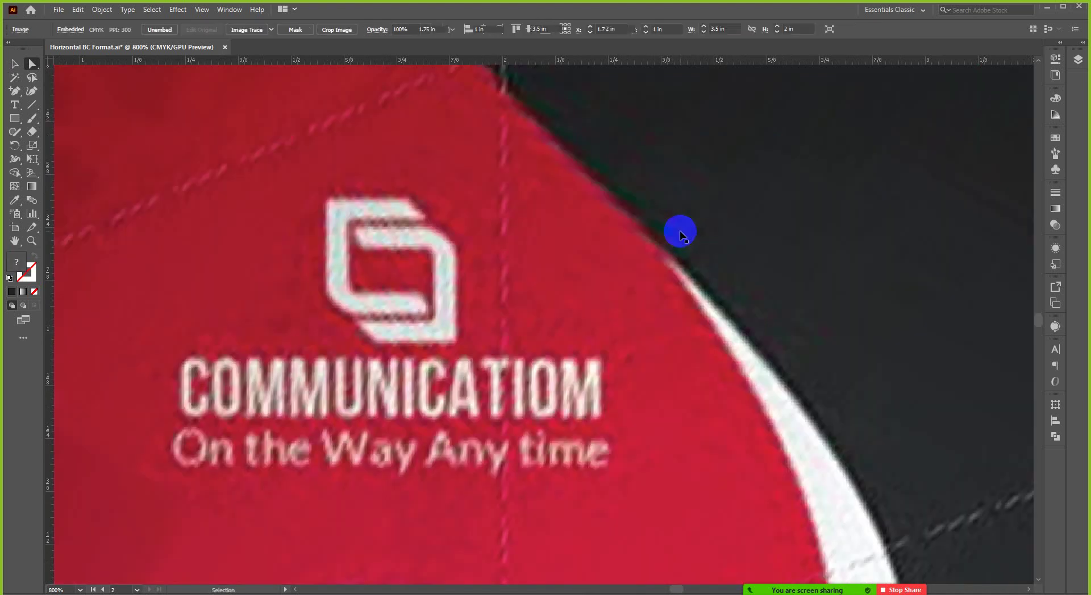
scroll(681, 233, down, 6)
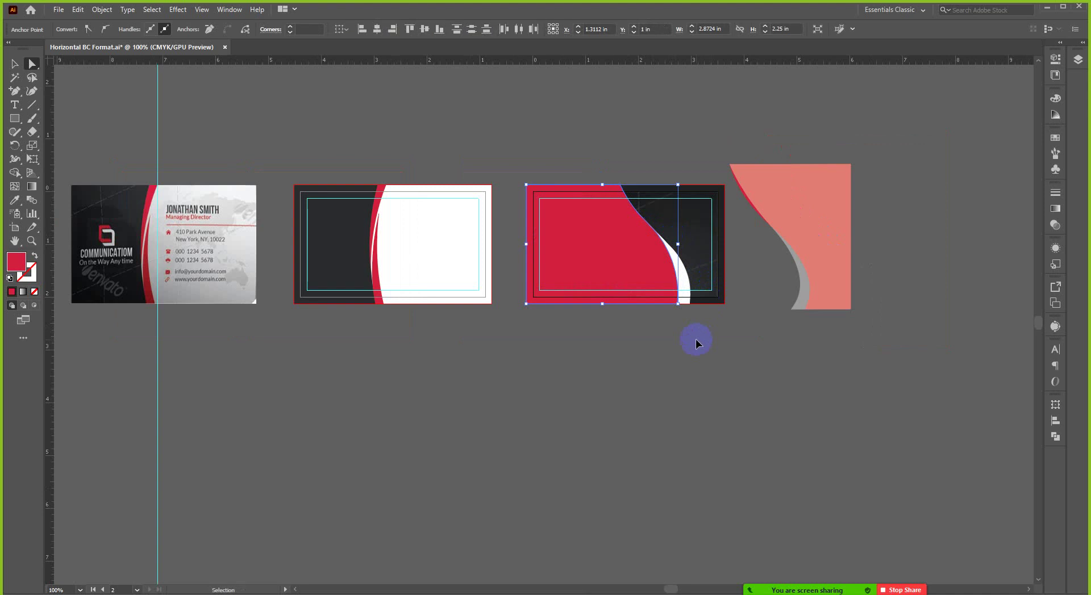
key(ctrl+z)
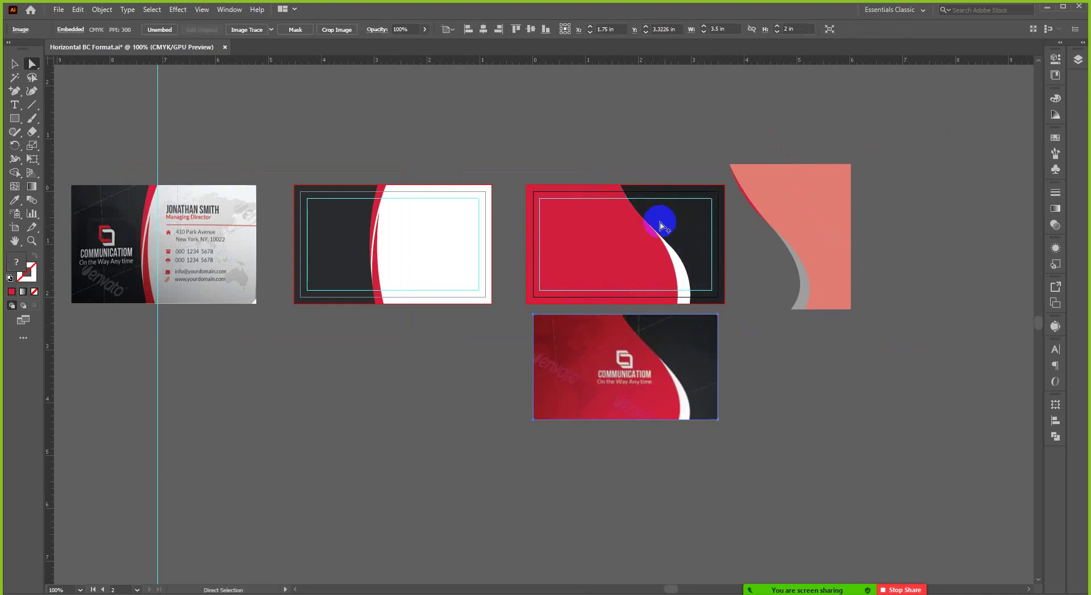
scroll(660, 222, up, 6)
scroll(635, 224, down, 5)
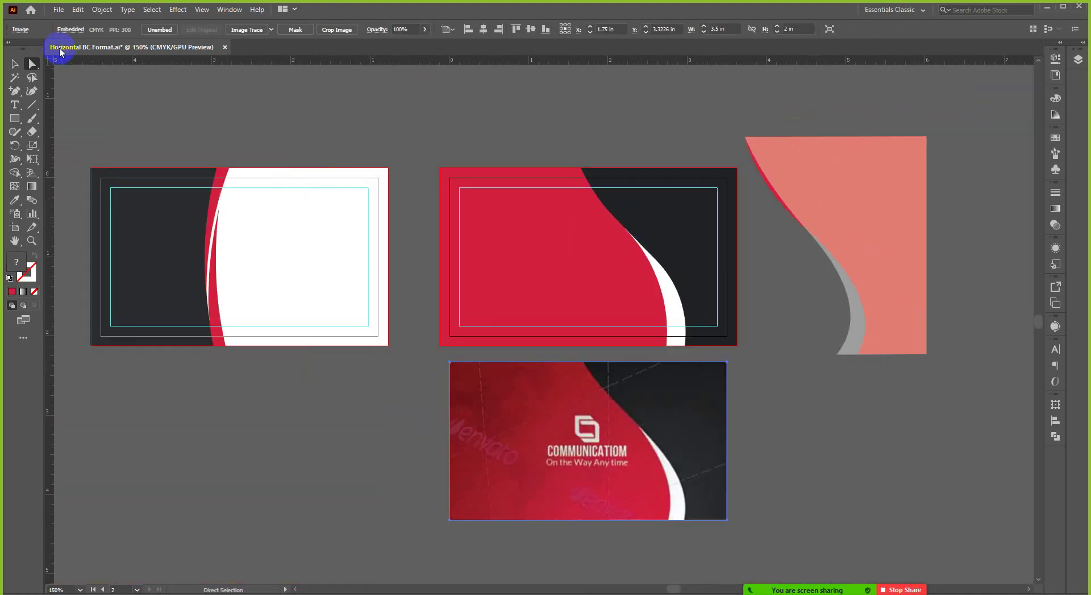
click(15, 64)
click(313, 118)
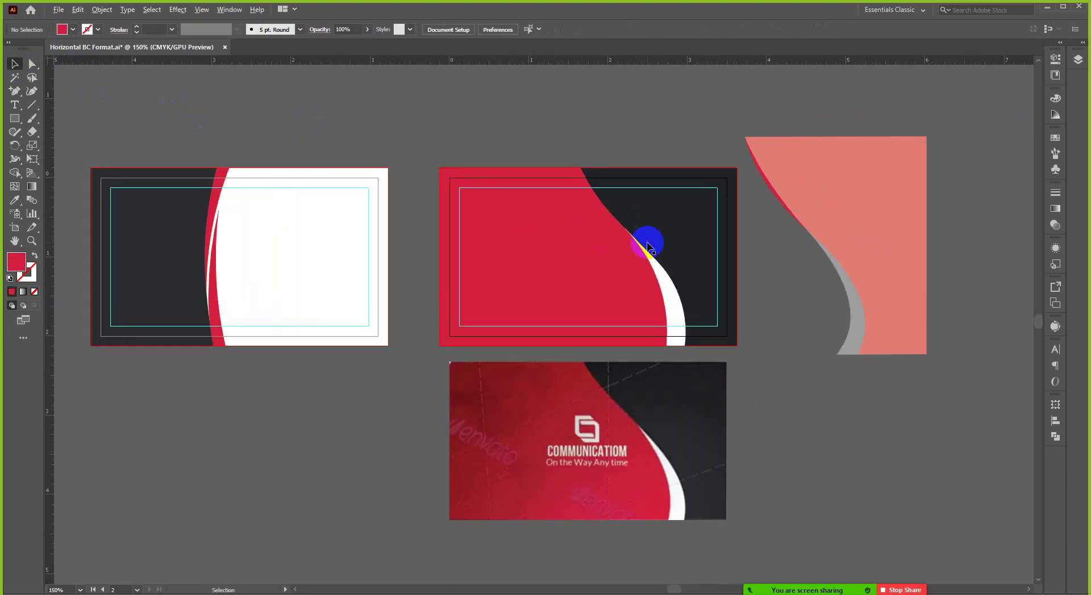
scroll(648, 249, down, 1)
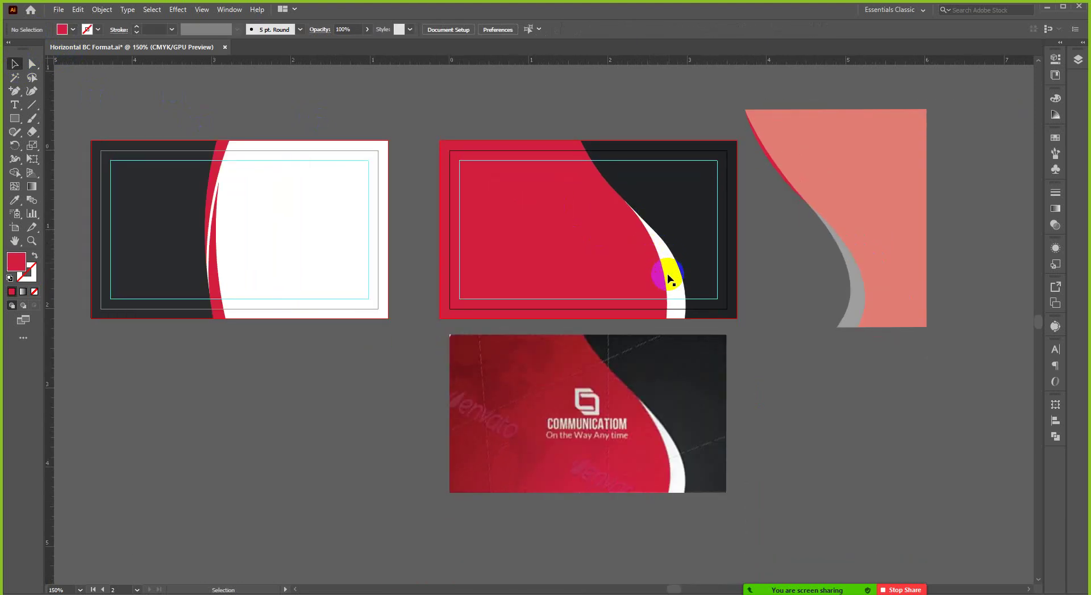
Open the participants list of the ongoing screen-sharing meeting.
mouse_move(867, 591)
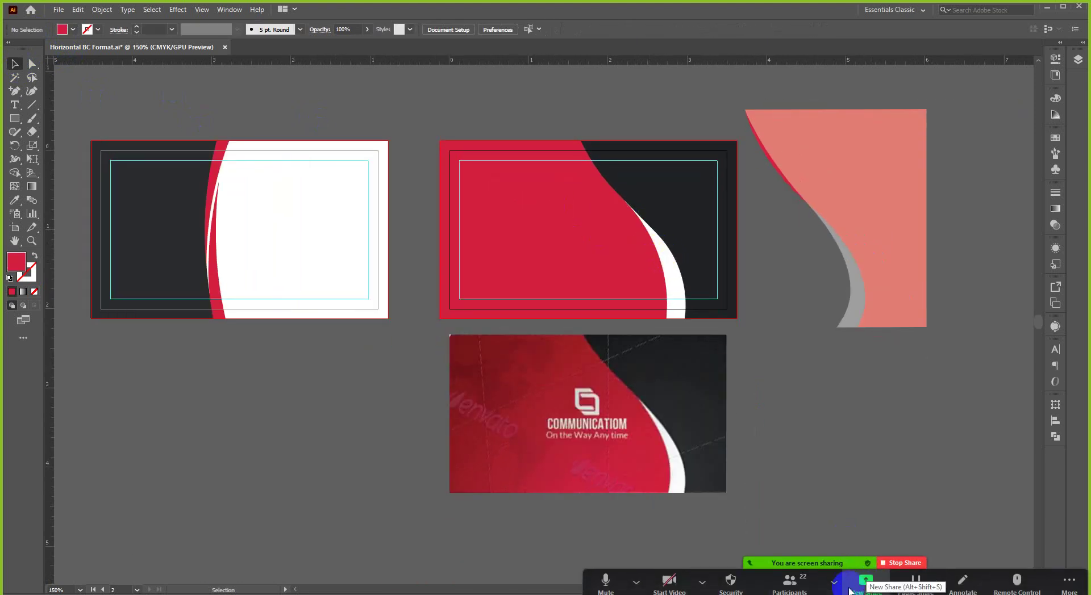
click(790, 580)
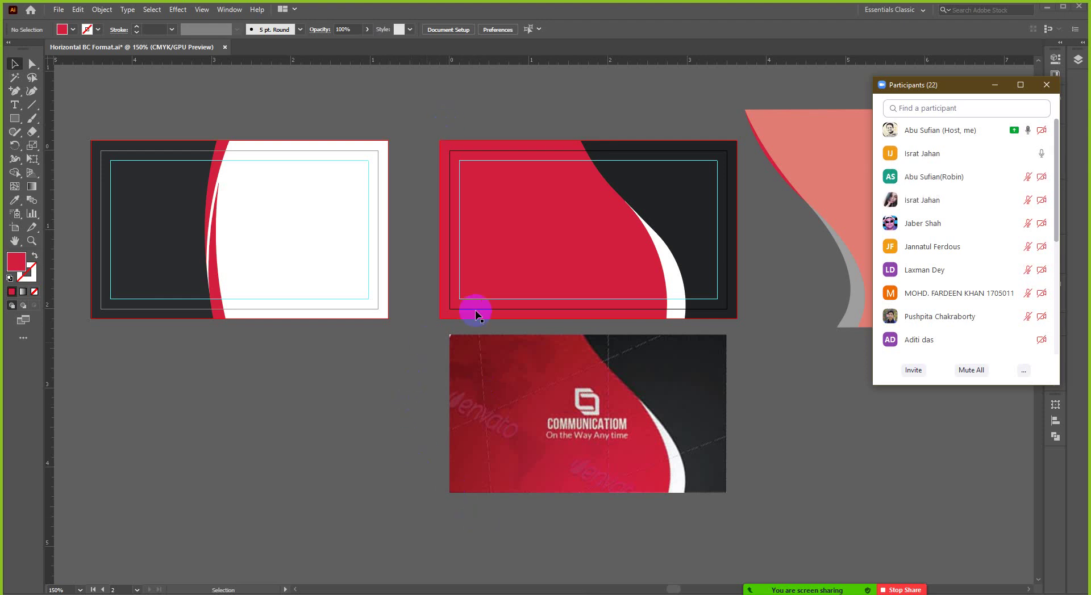
scroll(570, 315, down, 1)
scroll(593, 341, up, 1)
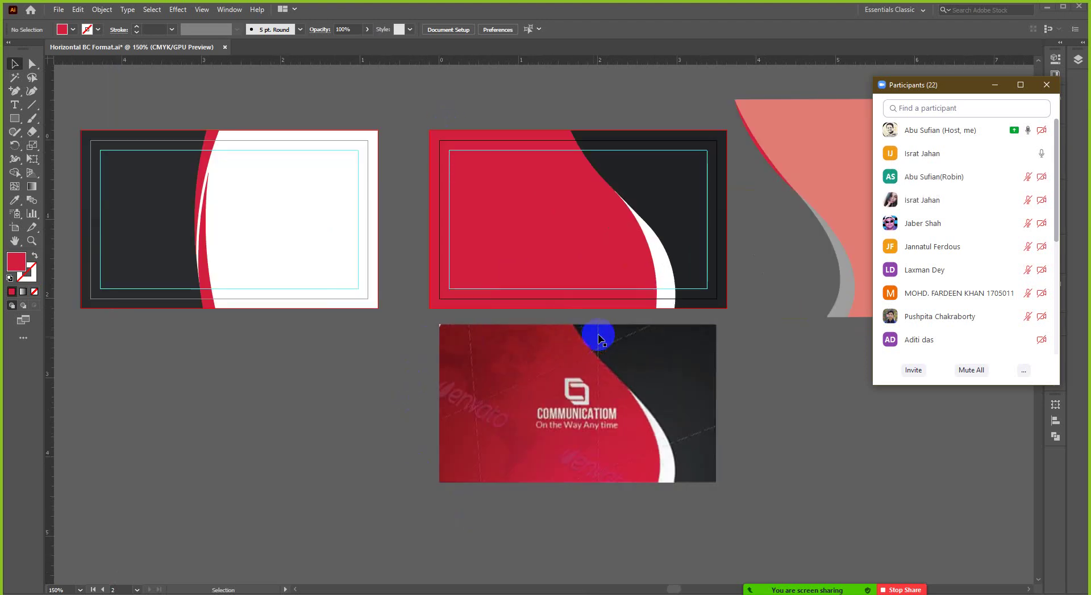
Delete the leftover salmon, red and gray trimmed shapes beside the second card.
scroll(592, 335, down, 1)
scroll(525, 320, left, 1)
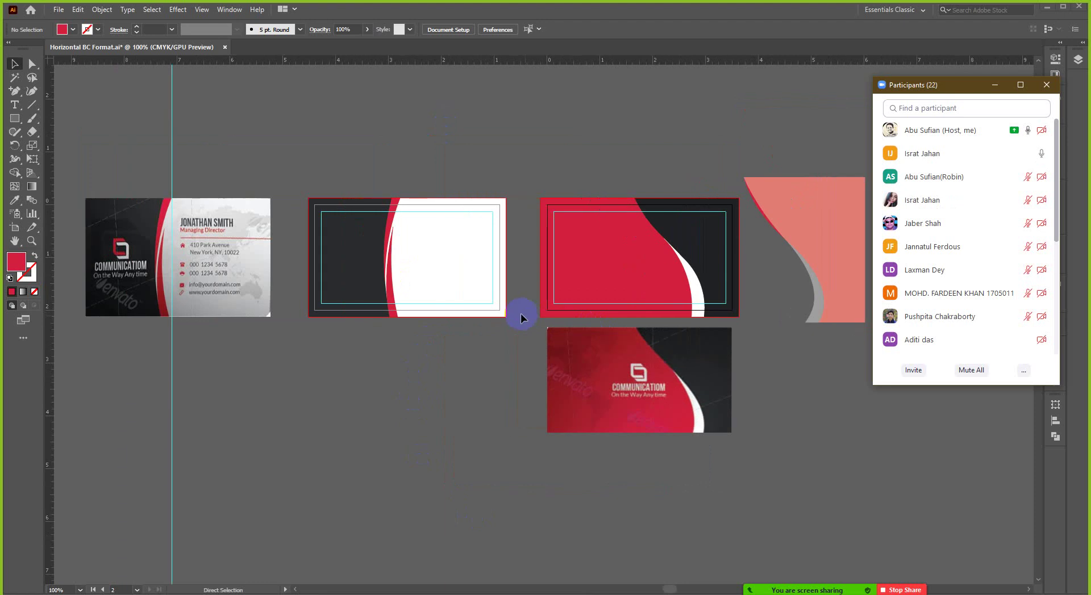
scroll(518, 314, down, 1)
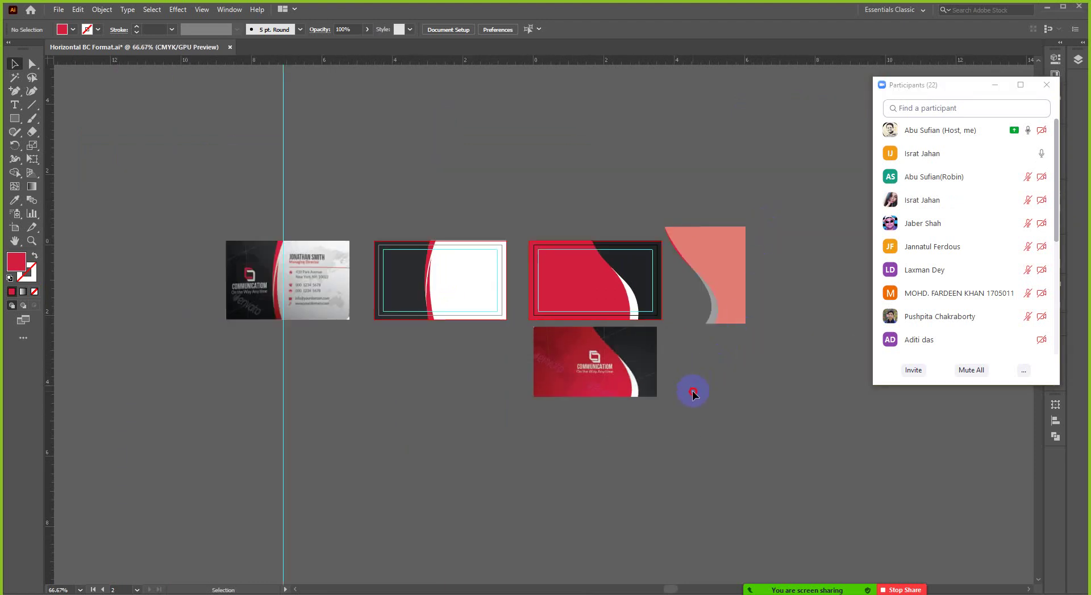
drag(683, 354, 763, 212)
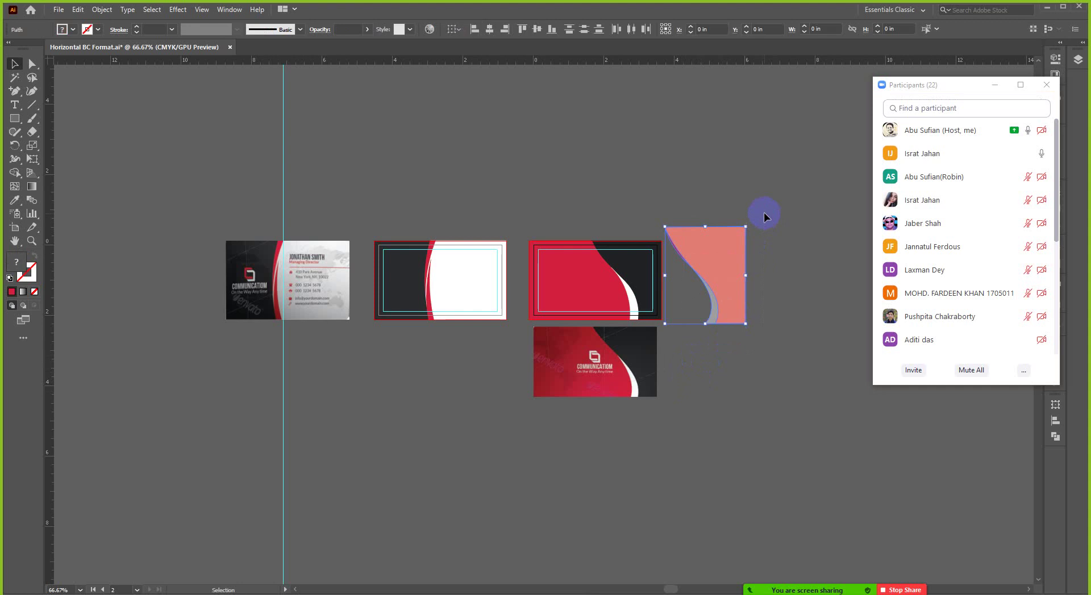
key(Delete)
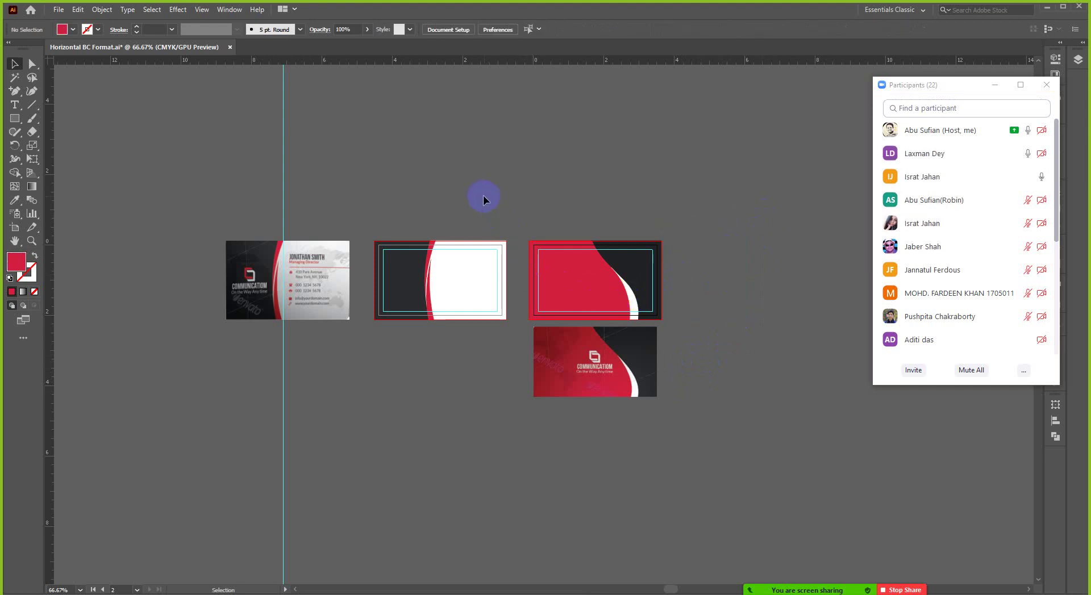
Save the business card document as BC 5.ai in the Illustrator Designs folder with the default Illustrator 2020 options.
key(ctrl)
key(ctrl+shift+s)
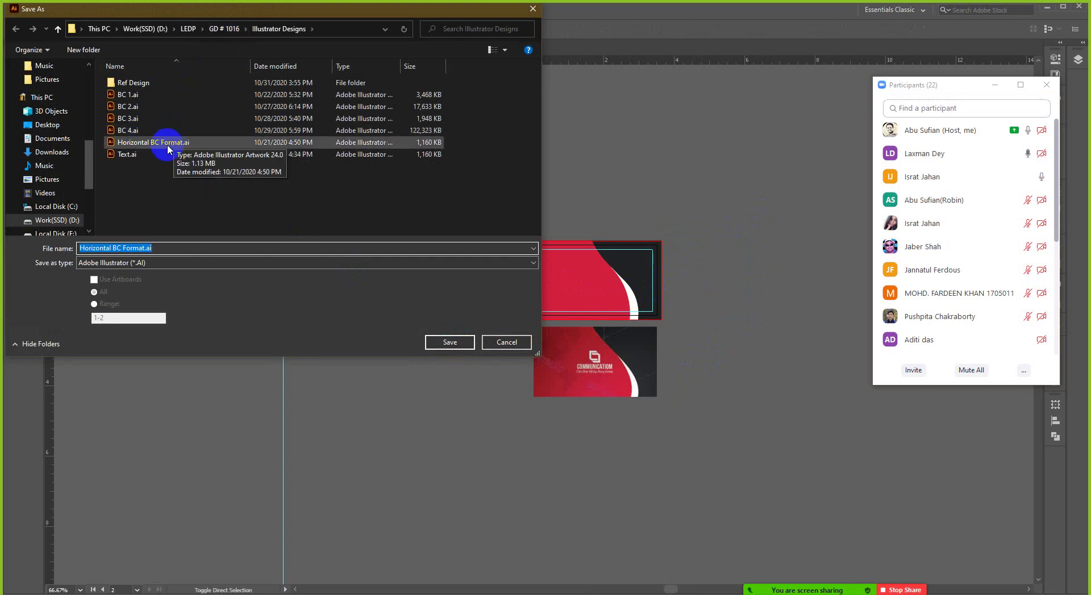
click(126, 130)
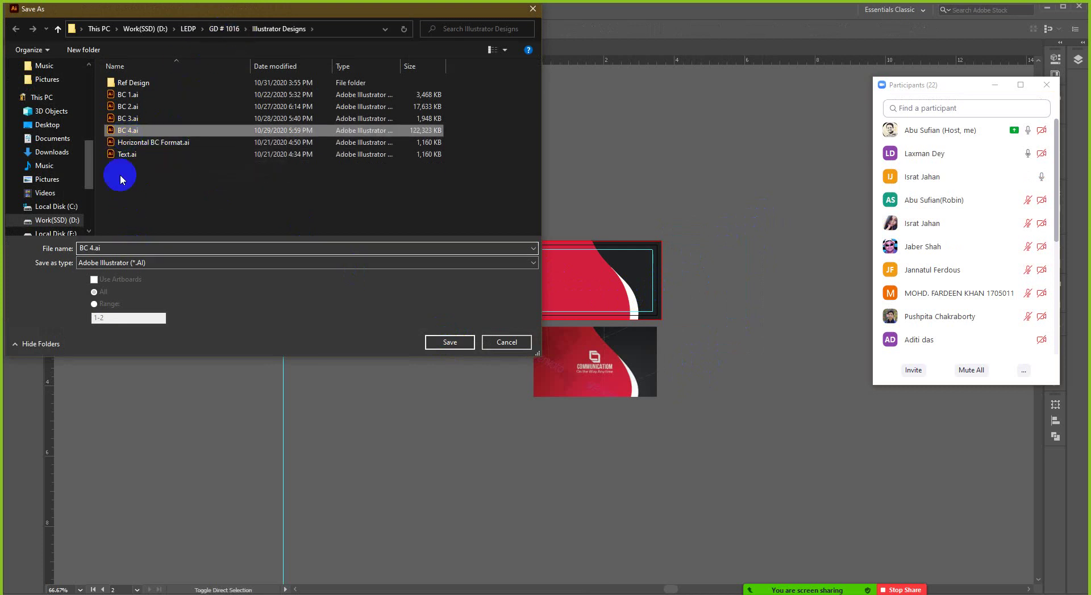
click(91, 248)
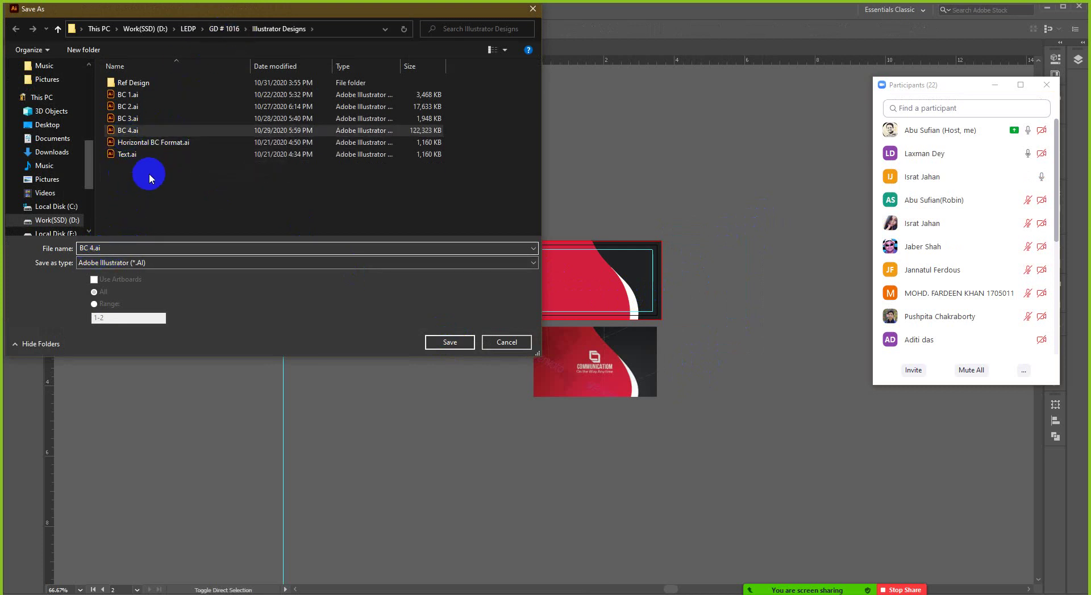
key(BackSpace)
text(5)
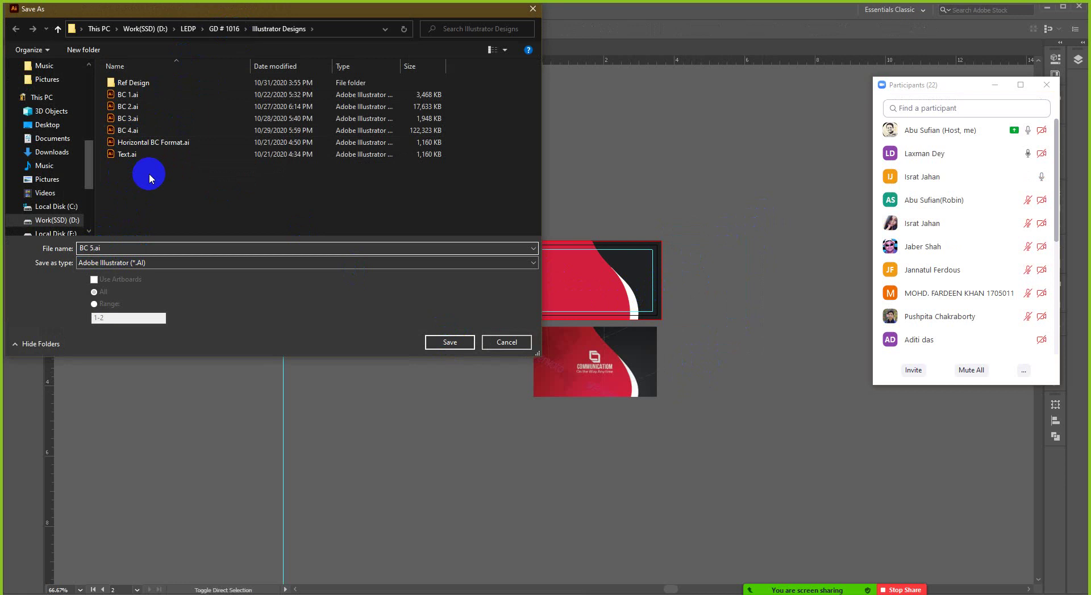
click(445, 344)
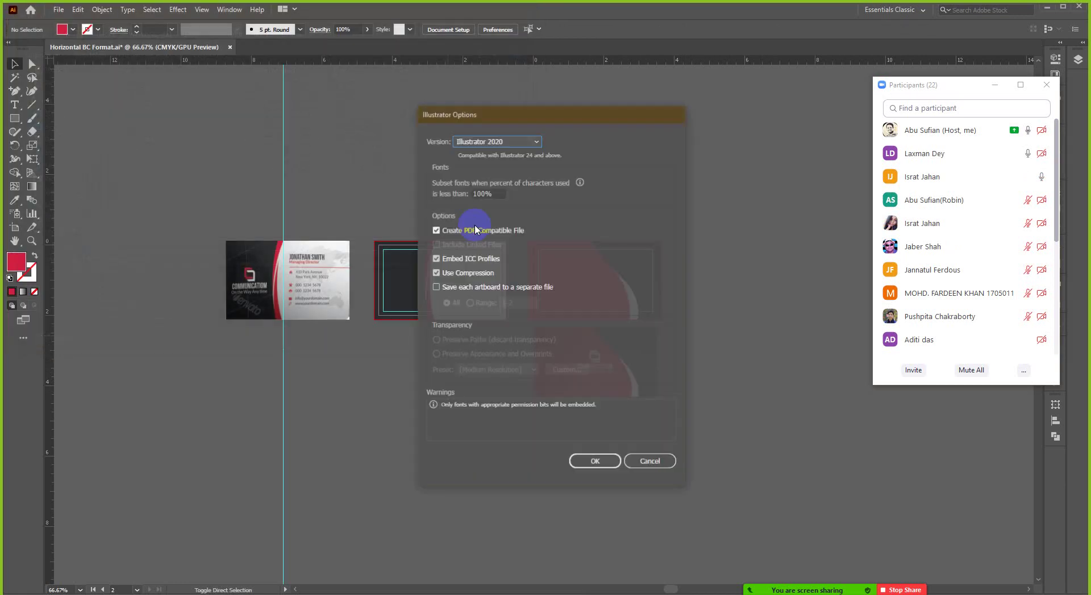
click(598, 466)
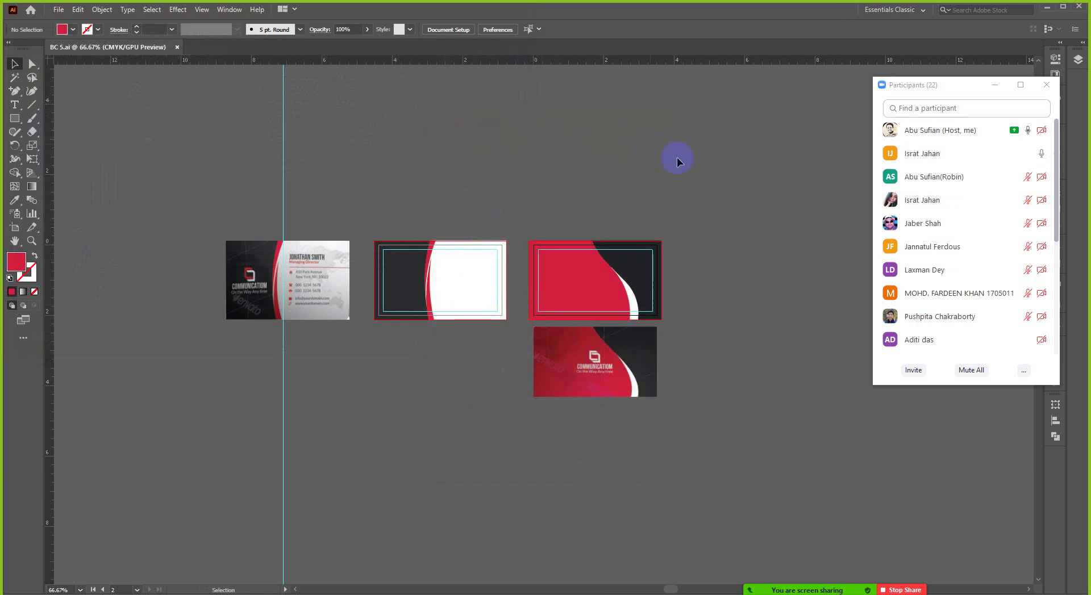
Examine the curves of both card sides closely and compare the second card with the reference image below it.
scroll(656, 320, up, 2)
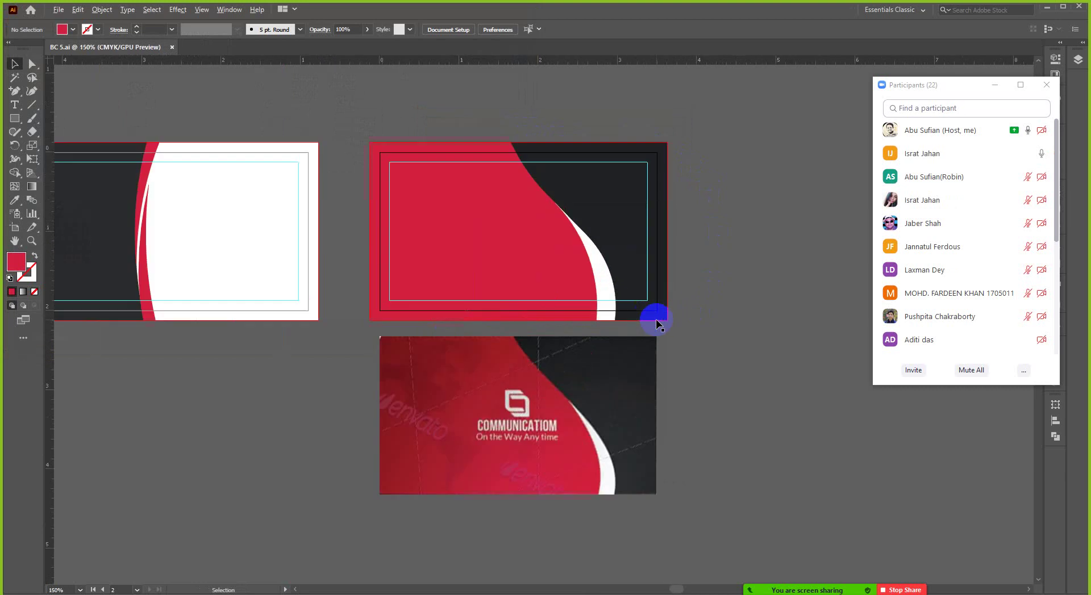
scroll(580, 277, up, 3)
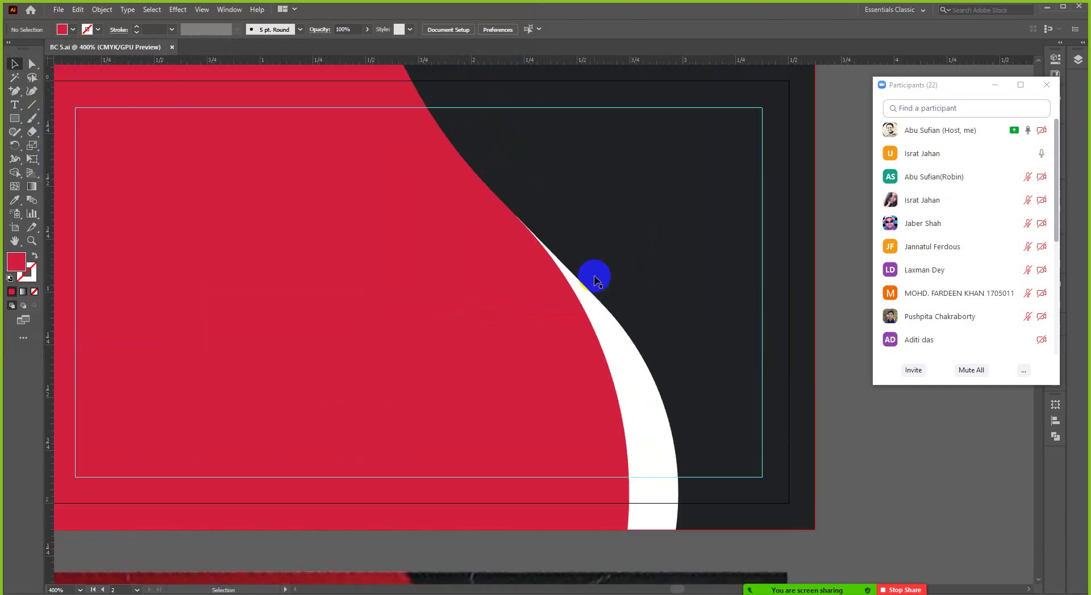
scroll(594, 275, down, 2)
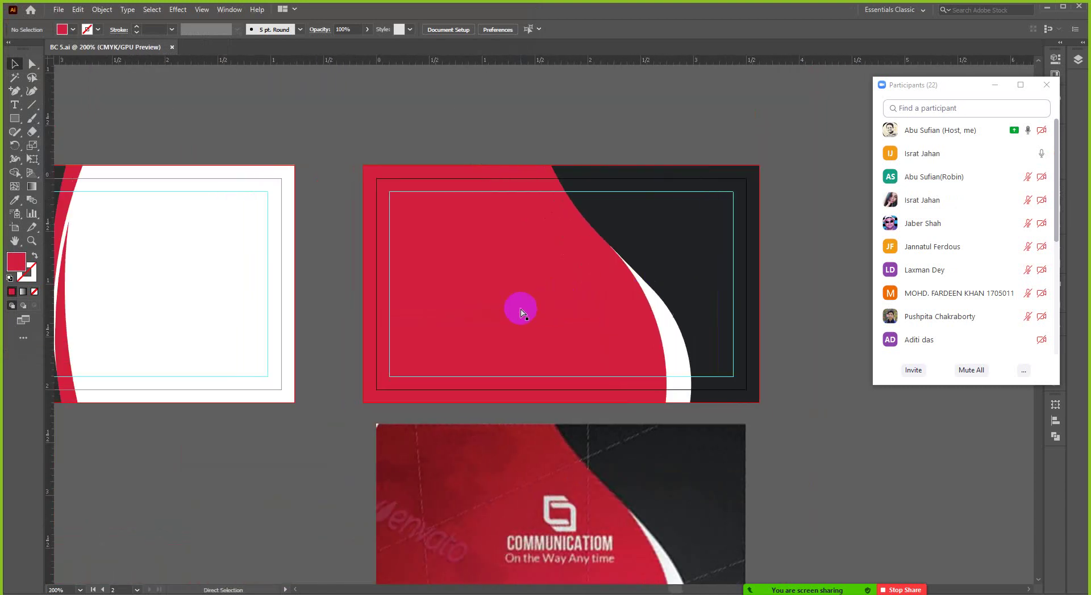
scroll(520, 311, left, 2)
scroll(520, 310, left, 1)
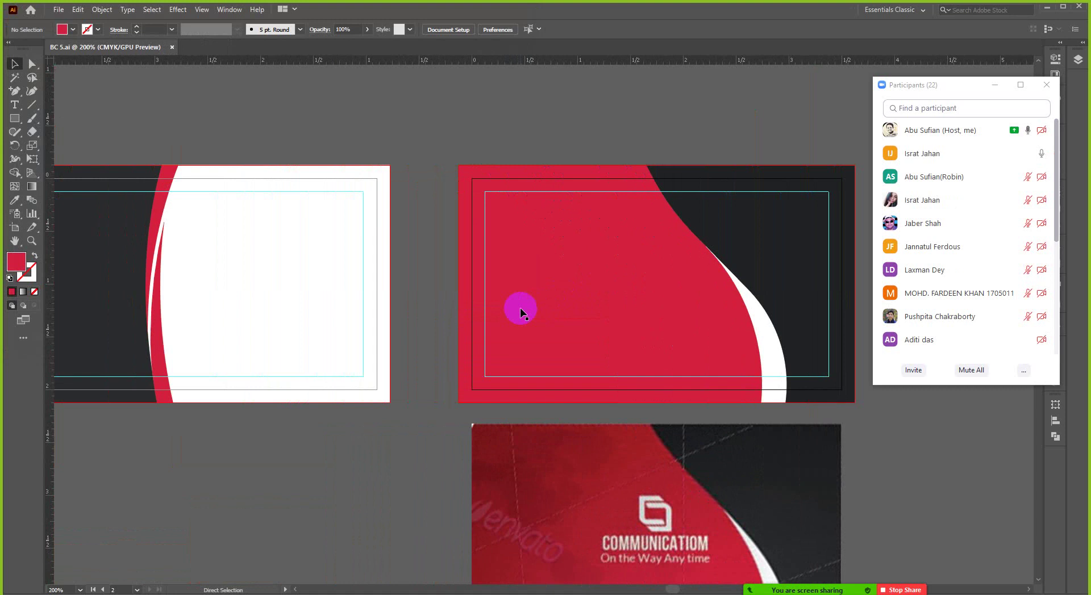
scroll(520, 310, down, 1)
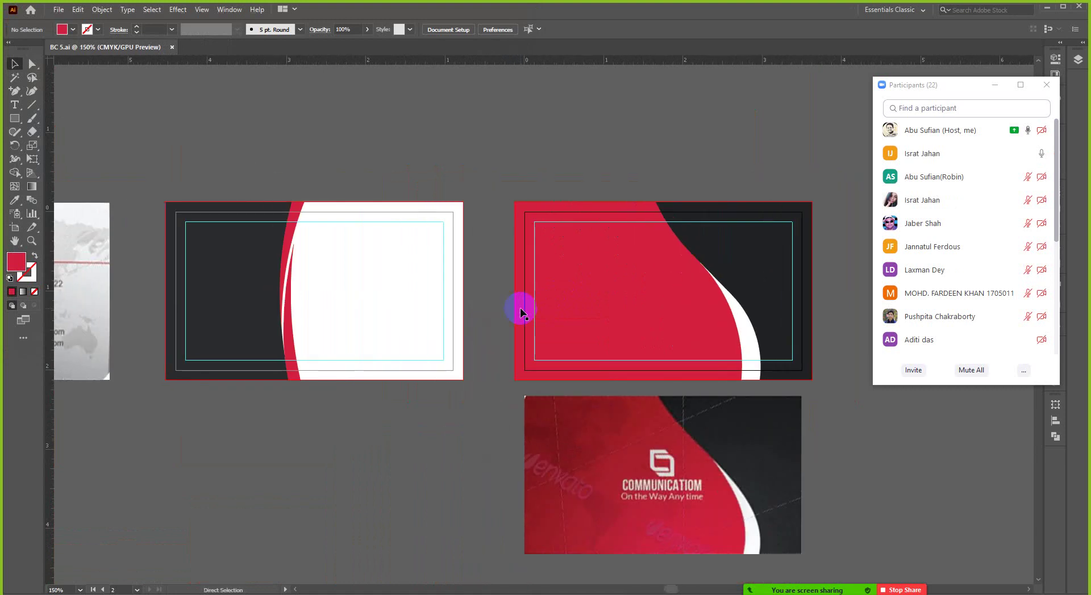
scroll(521, 311, right, 1)
scroll(520, 311, left, 3)
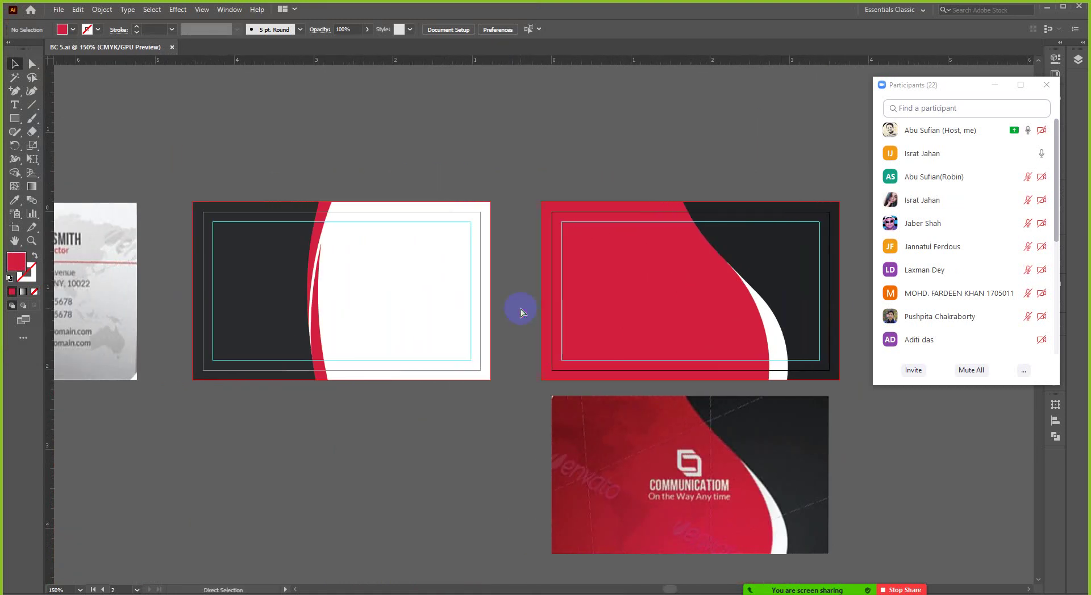
scroll(520, 311, left, 1)
click(446, 218)
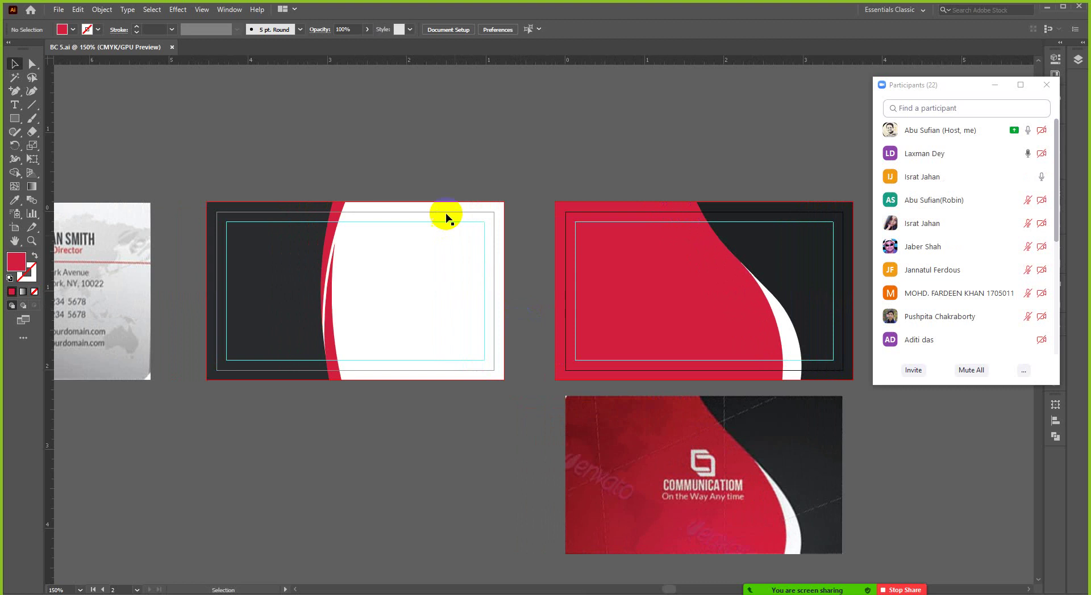
Close the BC 5.ai document and minimize the Illustrator and Ref Design folder windows.
click(172, 49)
click(922, 129)
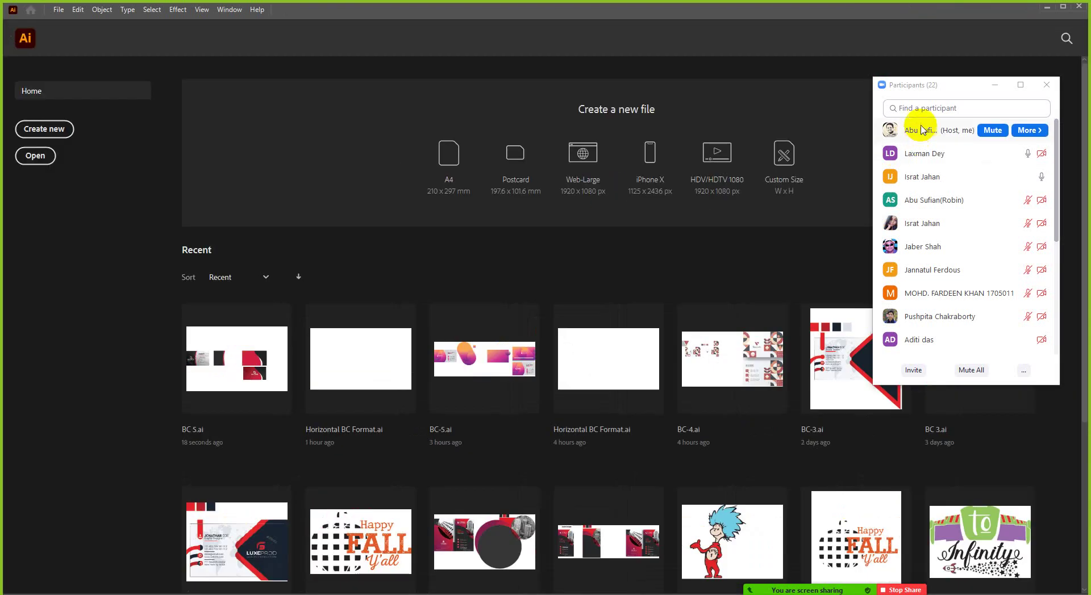
click(1046, 7)
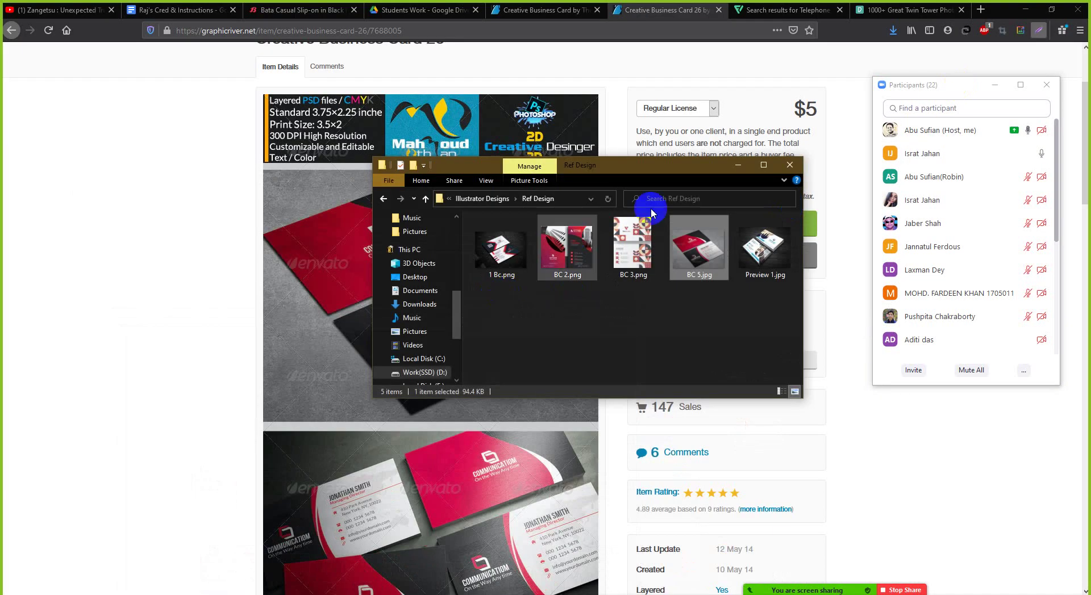
click(738, 166)
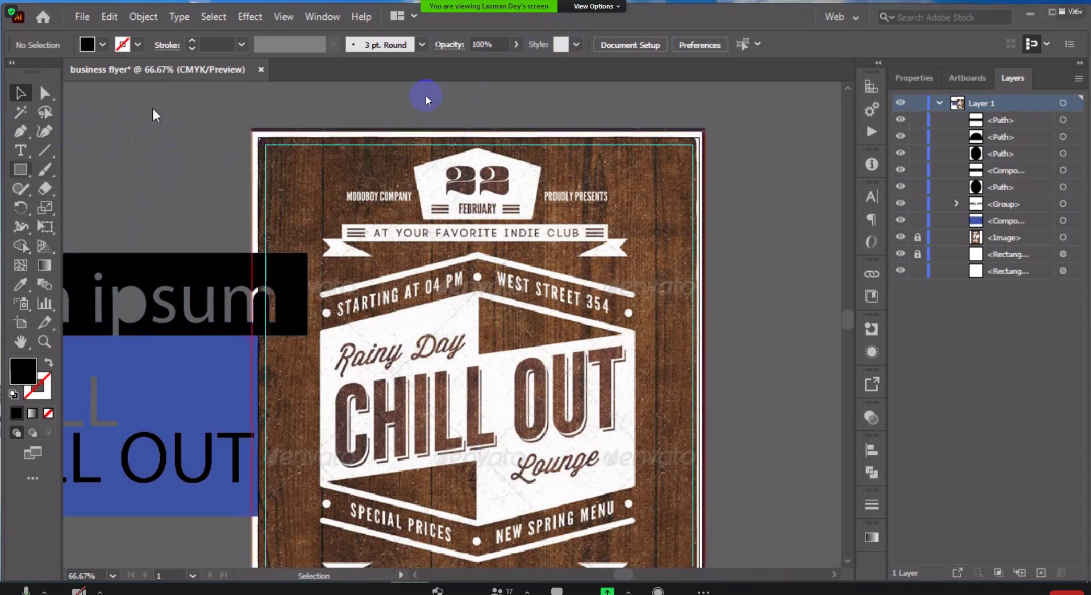
Draw a rectangle about 5.96 by 2.25 in over the flyer's upper-left corner and fill it with red.
key(m)
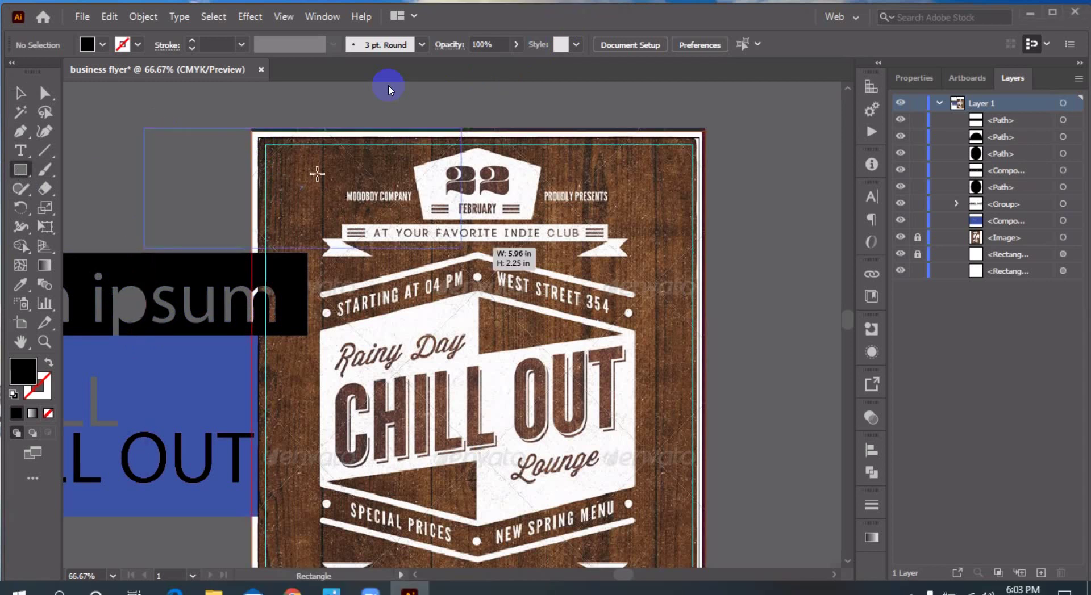
drag(144, 128, 460, 247)
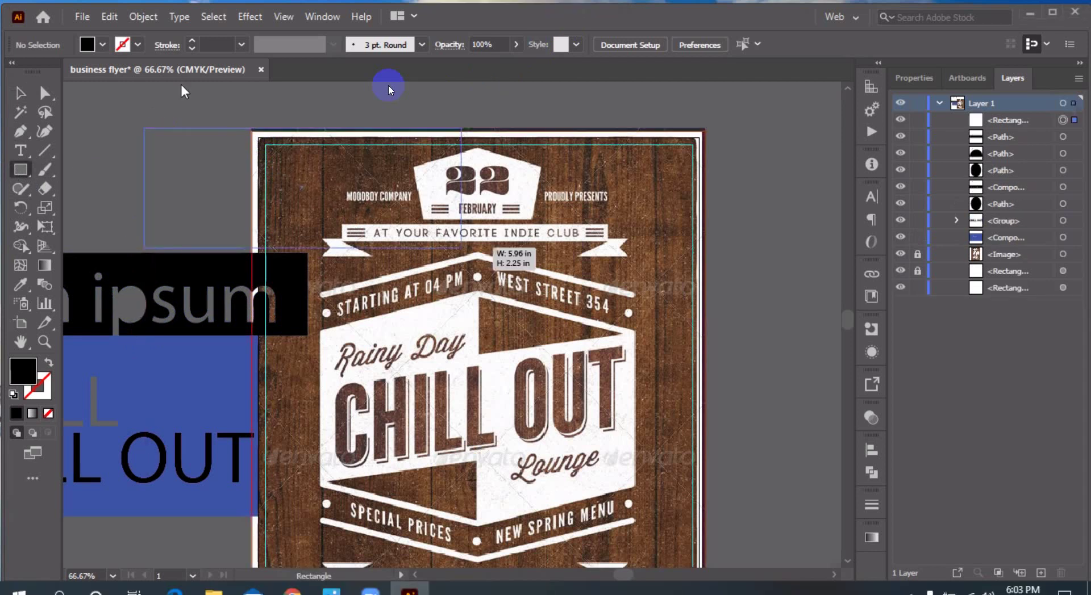
click(91, 47)
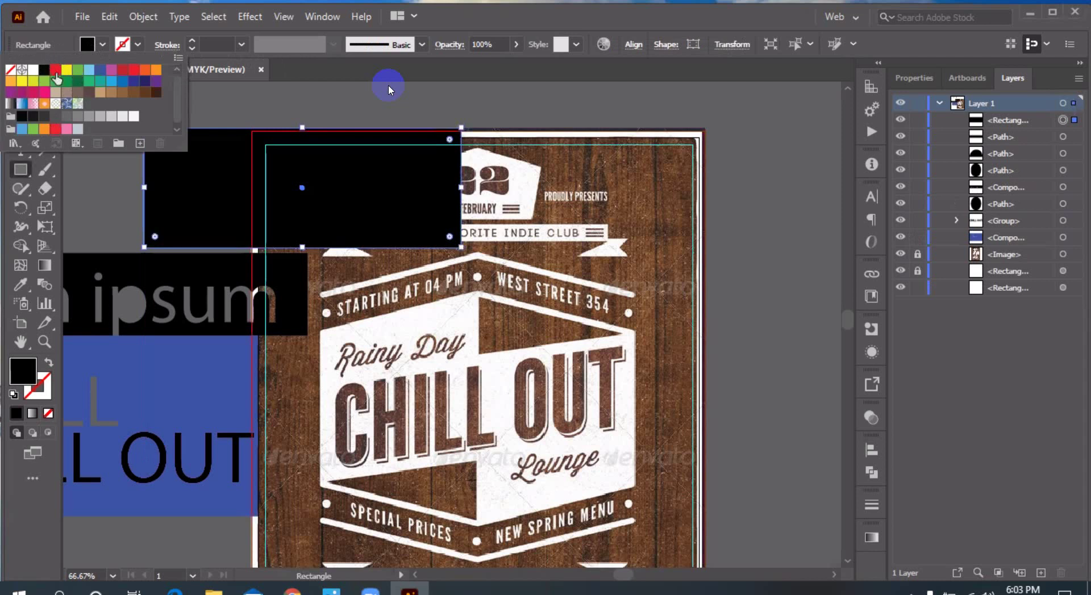
click(55, 69)
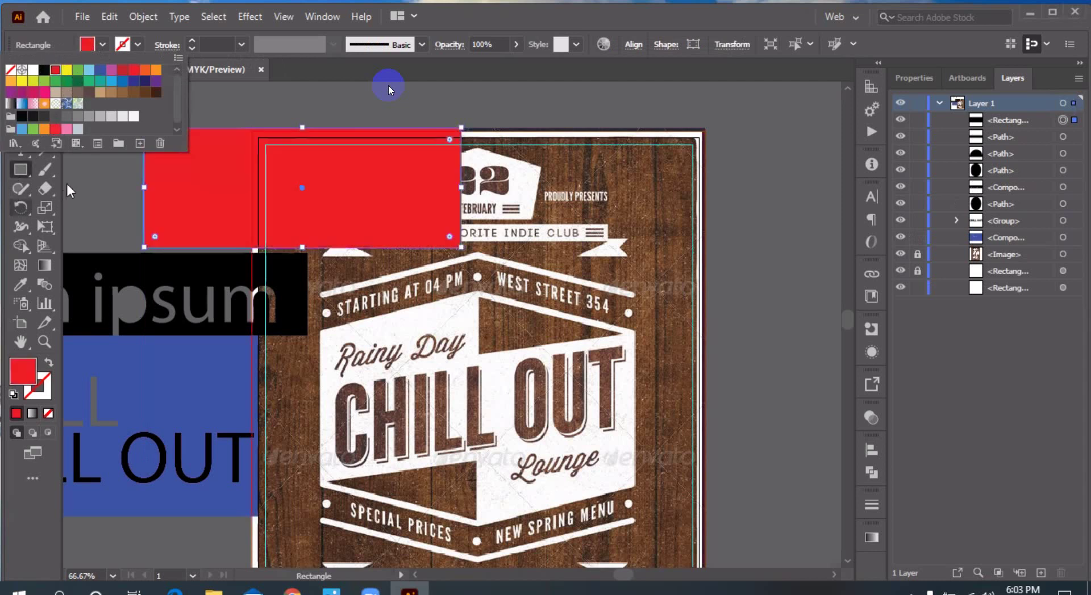
Add the placeholder text "Lorem ipsum" on the red rectangle and set its font size to 48 pt.
click(19, 152)
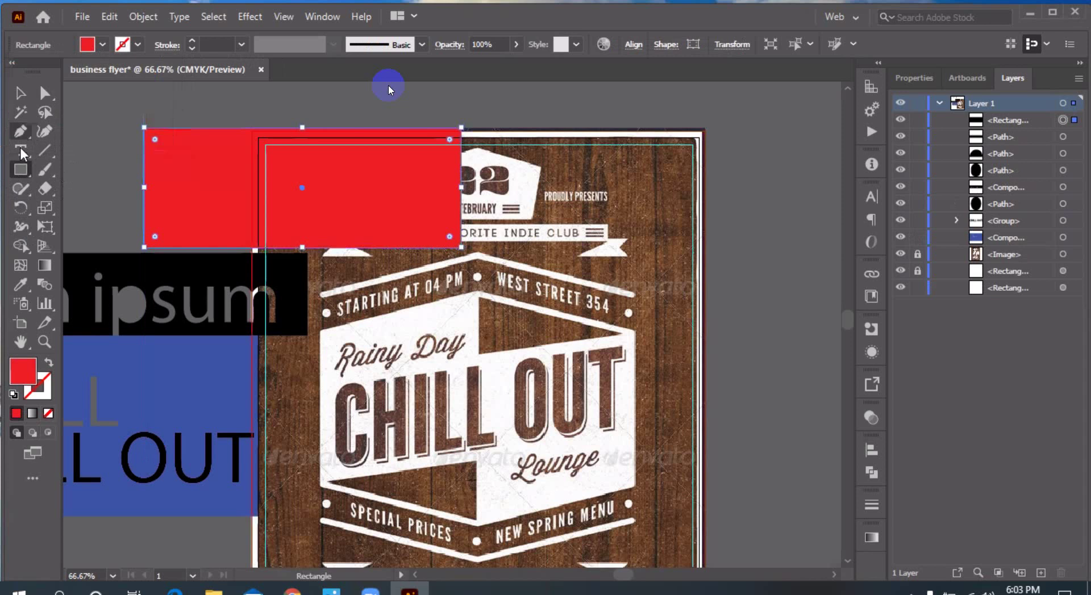
click(20, 151)
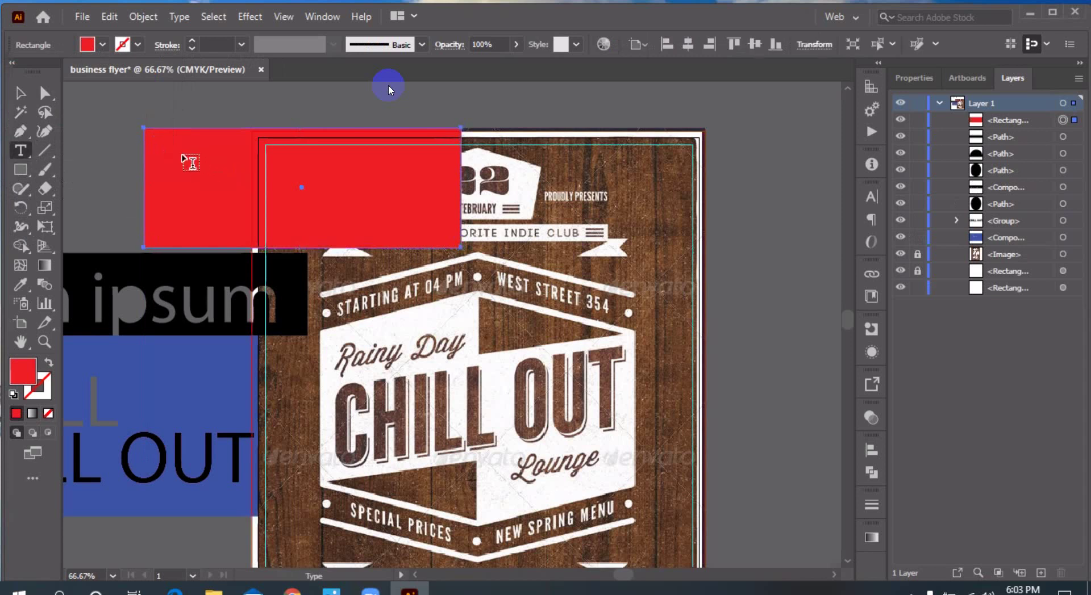
click(187, 165)
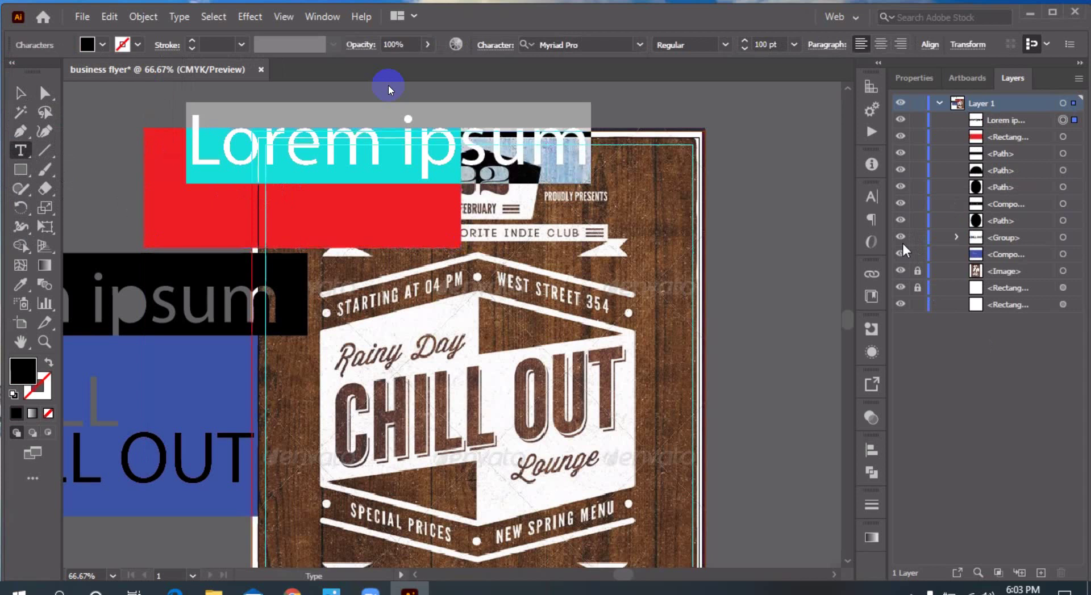
key(Escape)
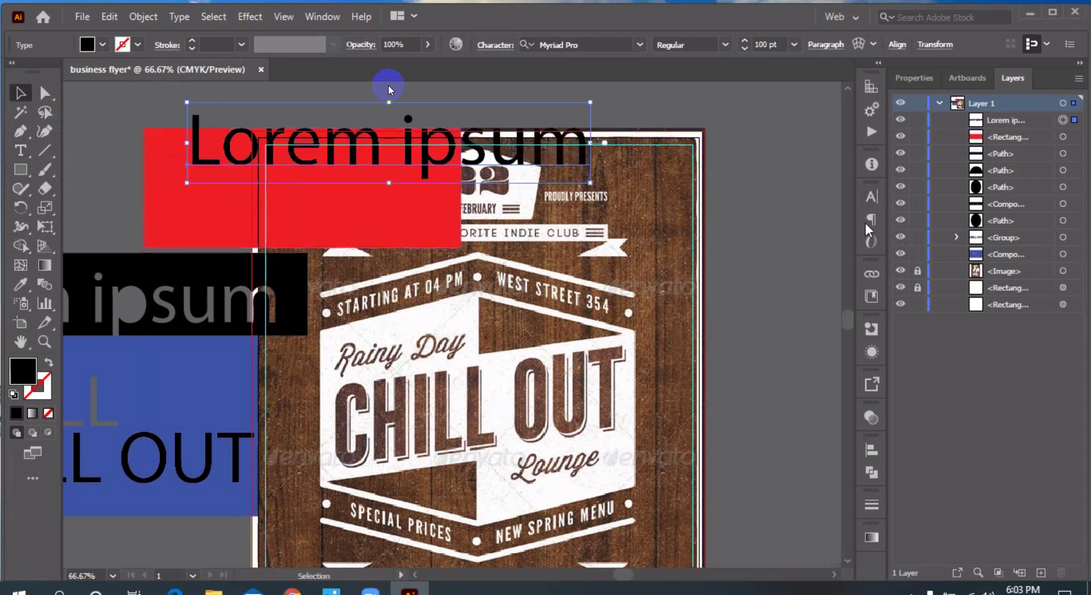
click(870, 197)
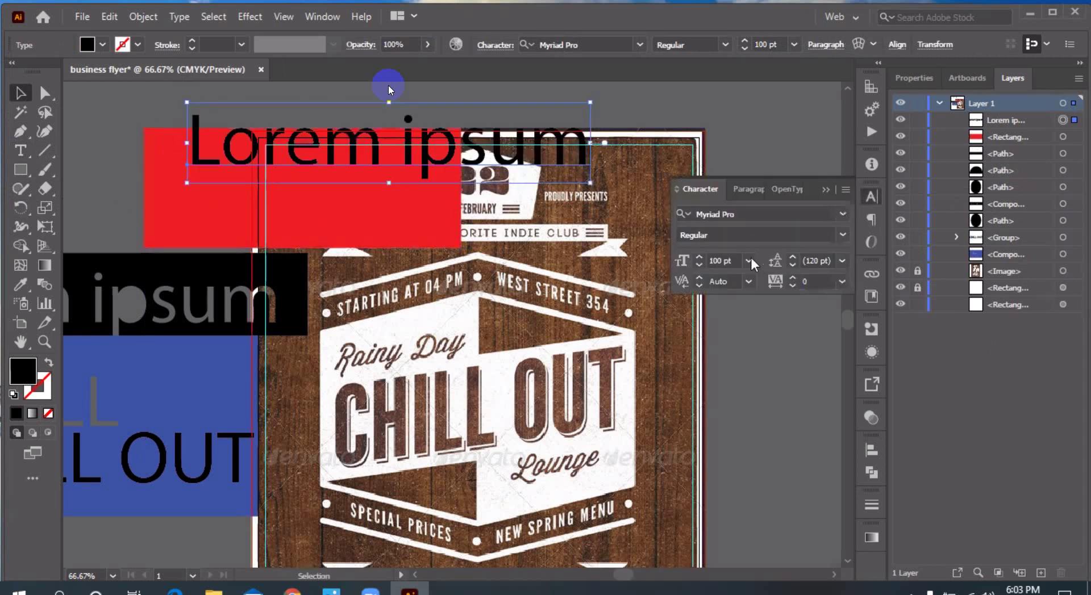
click(749, 261)
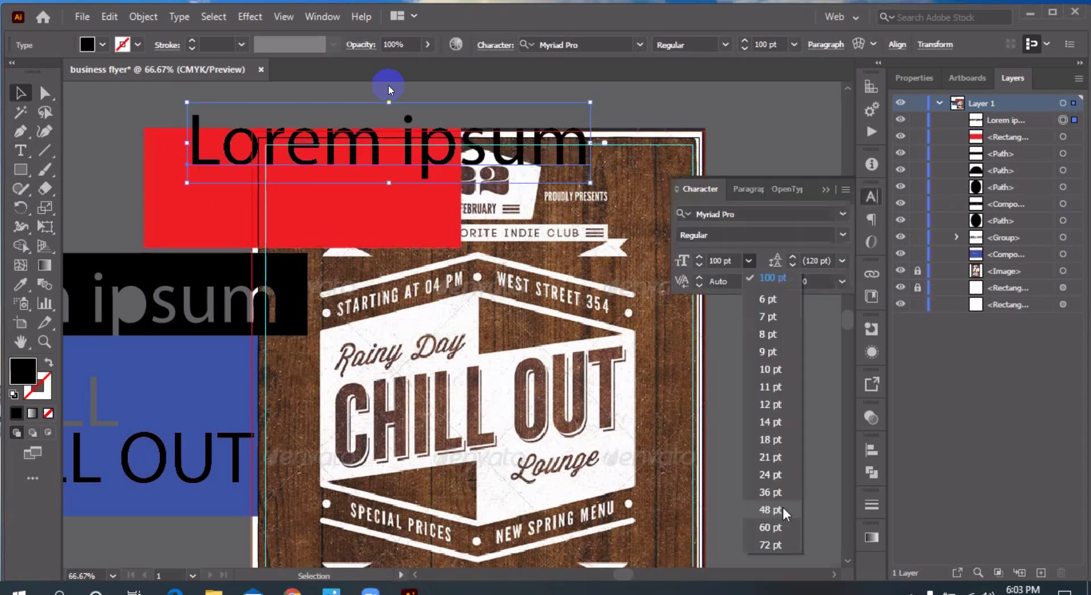
click(770, 509)
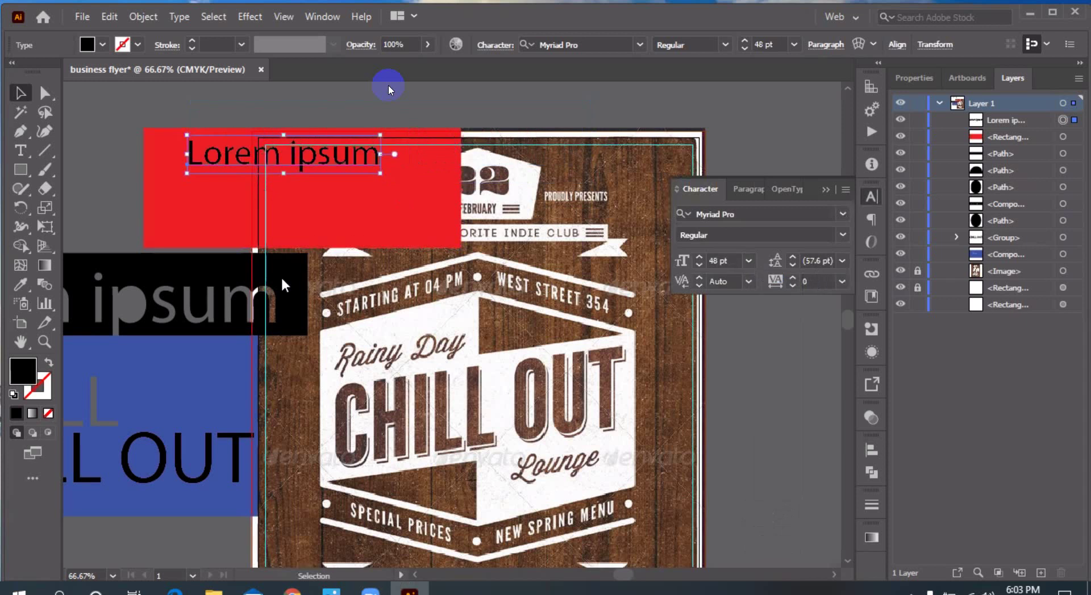
Convert the "Lorem ipsum" text on the red rectangle to outlines.
right_click(327, 271)
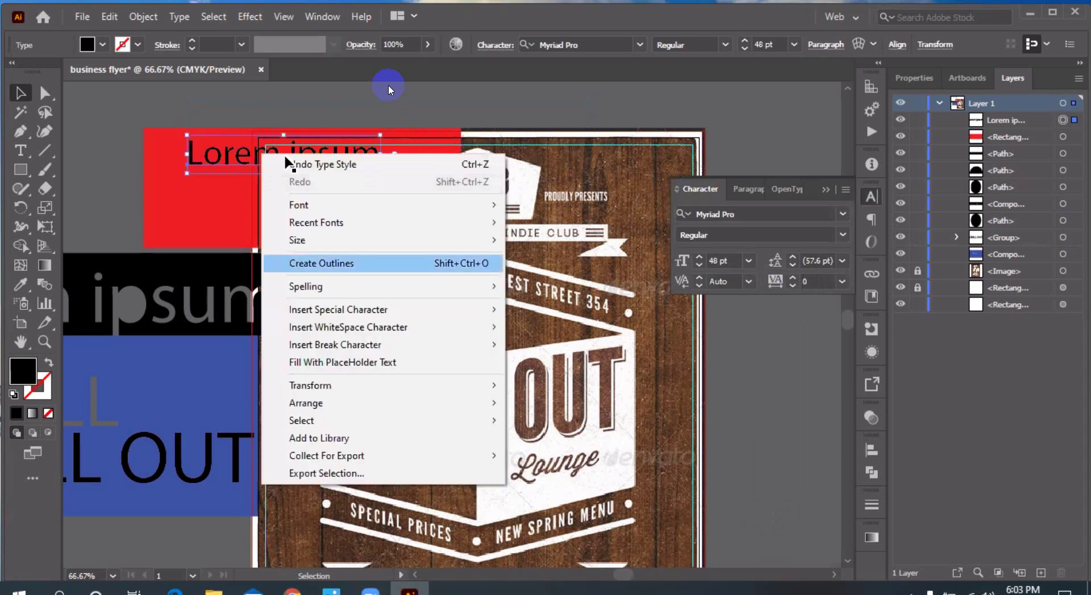
click(321, 263)
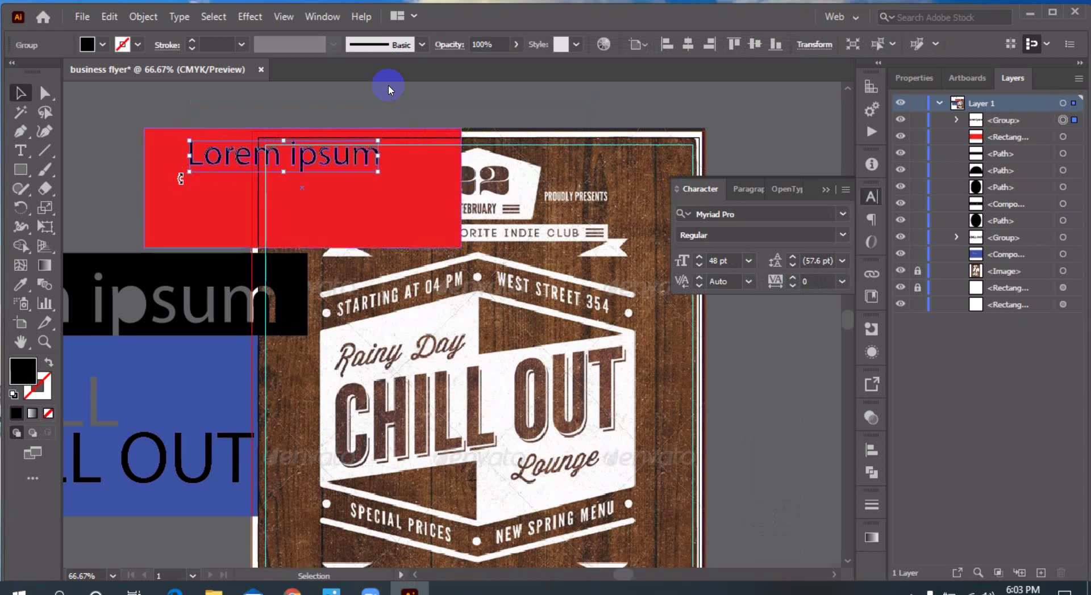
right_click(231, 163)
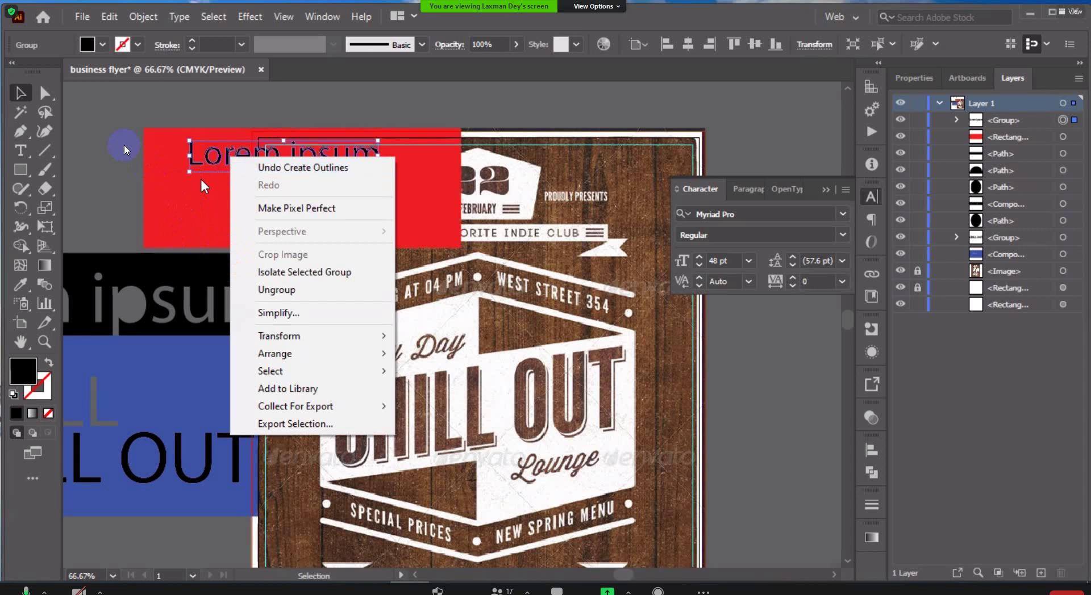
click(210, 158)
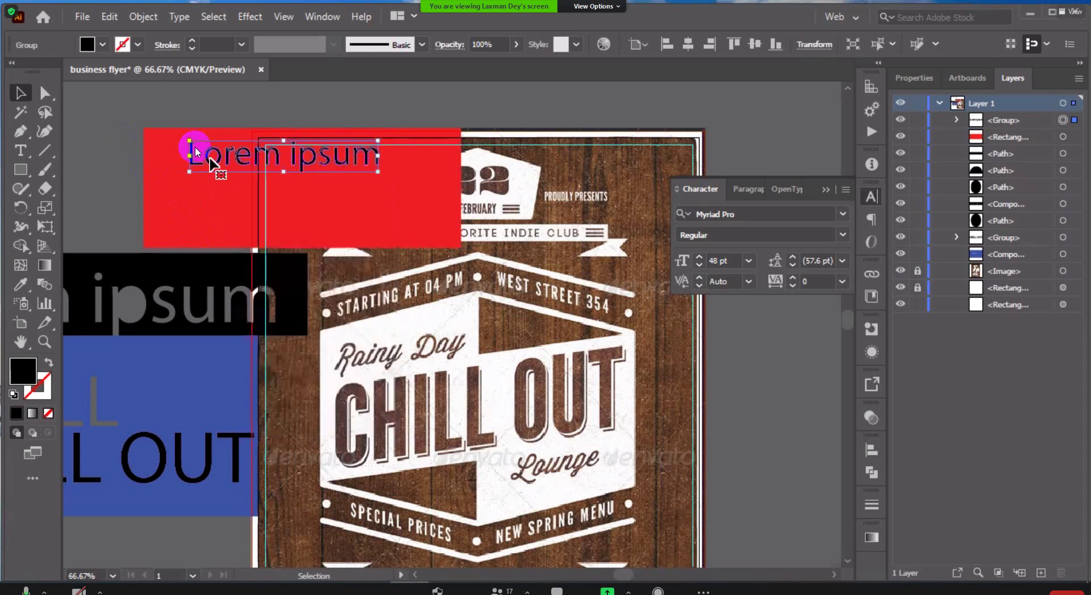
Select the outlined "Lorem ipsum" text with the red rectangle and use Shape Builder on the "p" to divide the rectangle along that letter.
shift+click(147, 162)
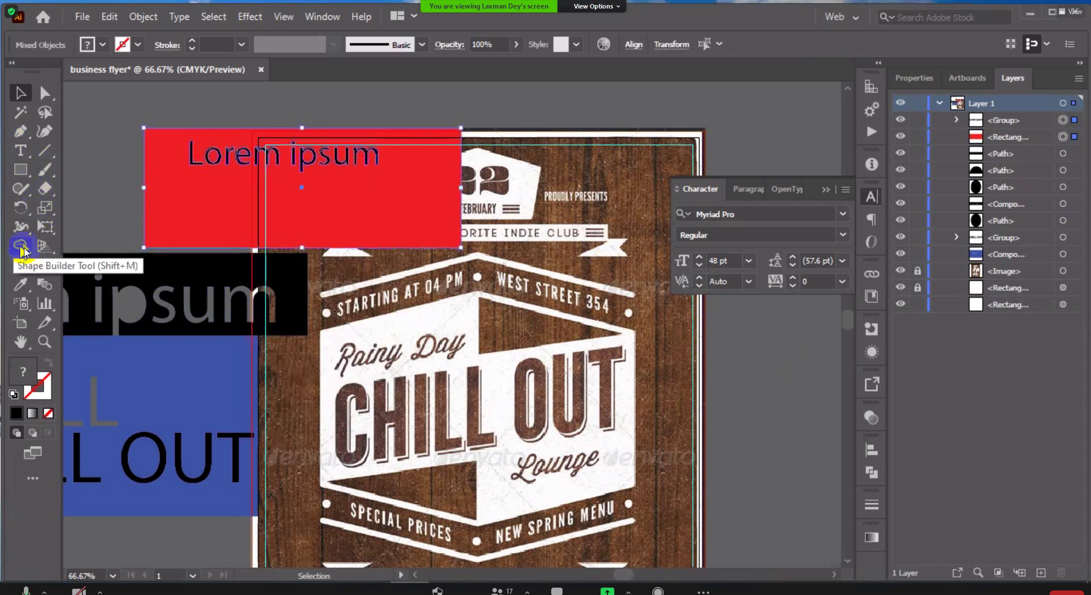
click(313, 163)
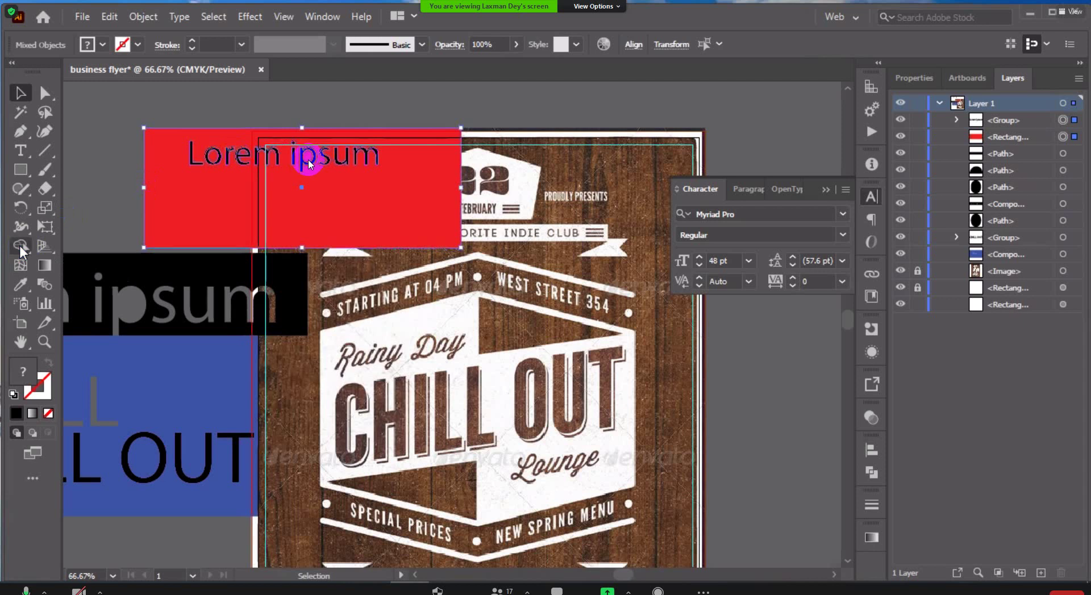
click(22, 248)
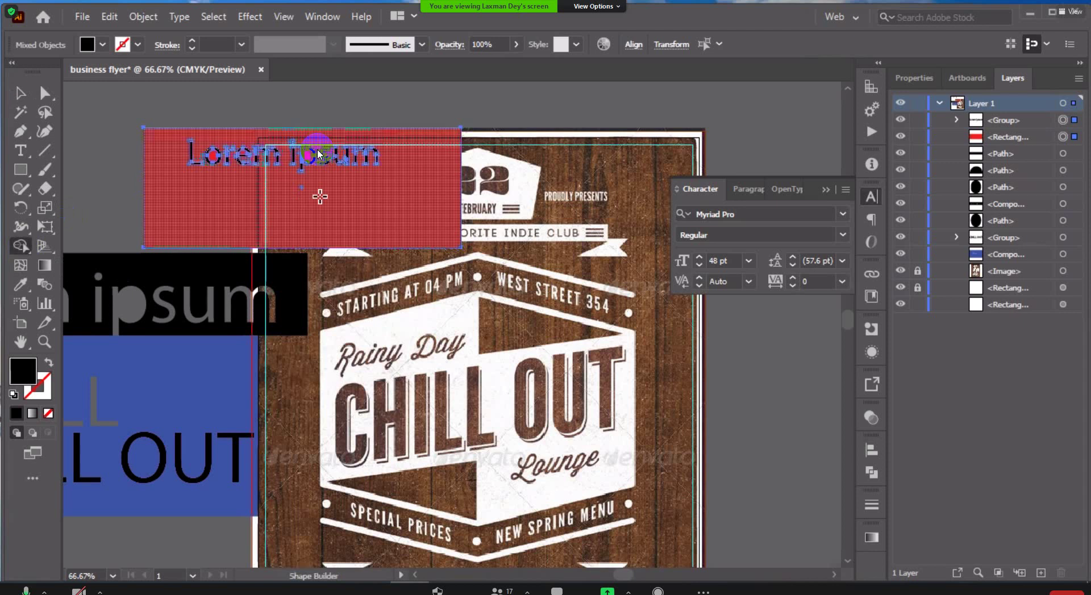
scroll(300, 198, up, 3)
scroll(317, 153, up, 2)
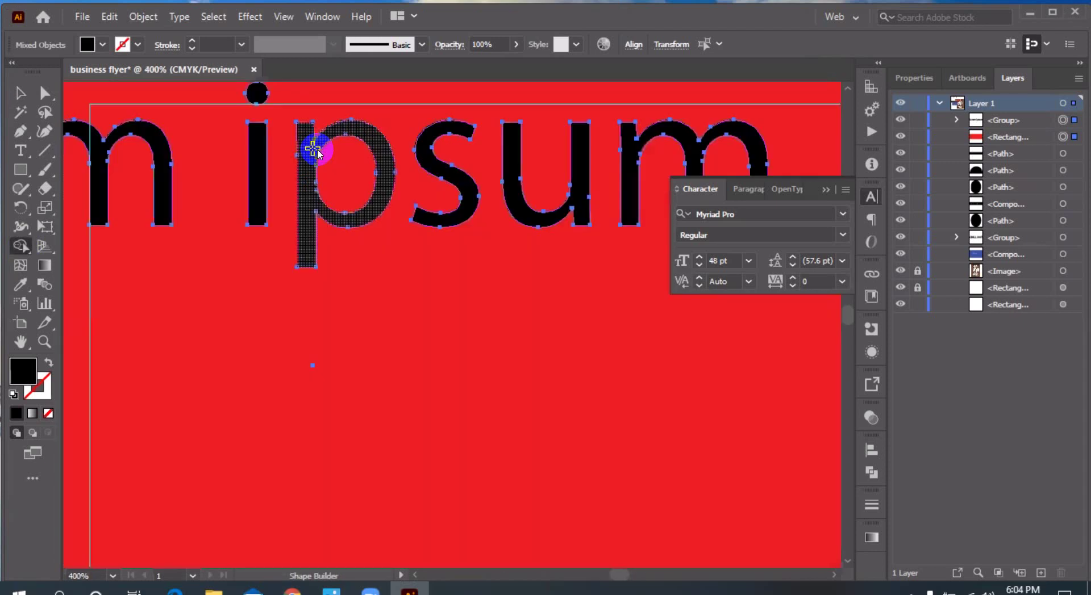
click(313, 149)
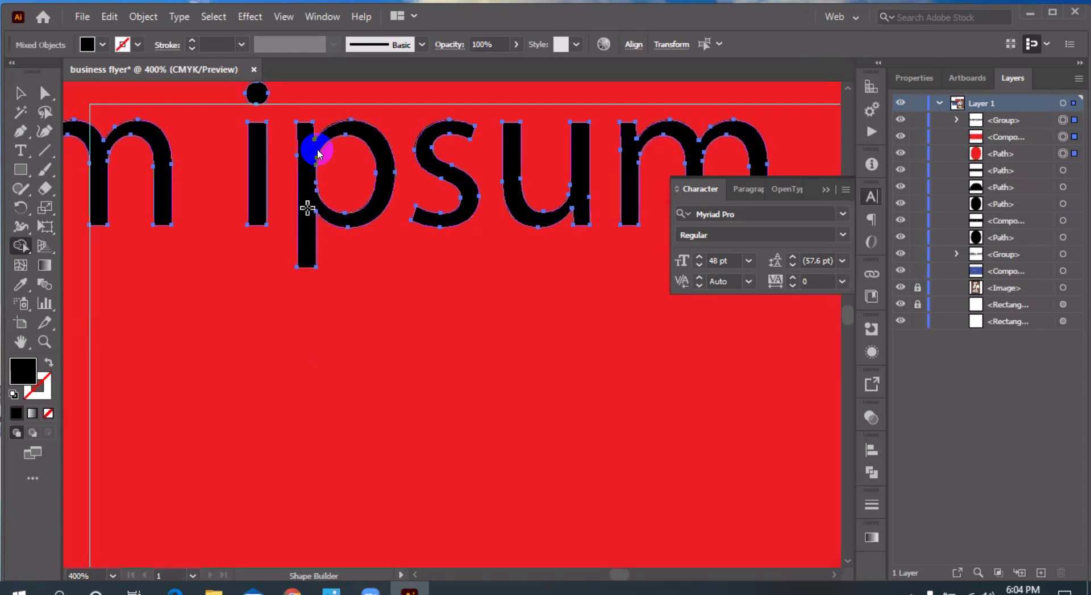
click(20, 94)
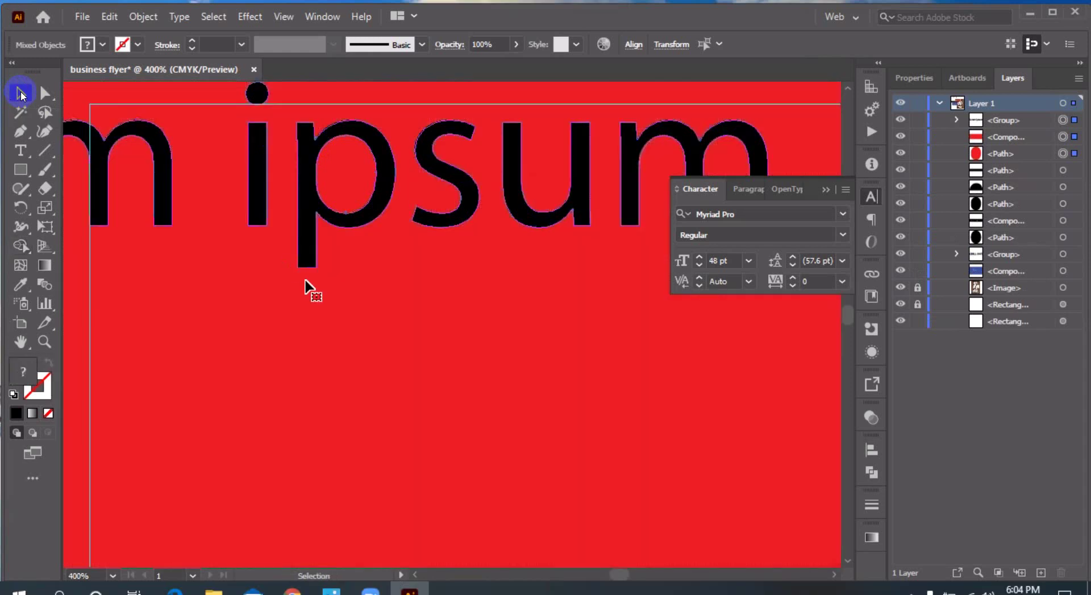
alt+scroll(306, 286, down, 2)
scroll(480, 97, down, 1)
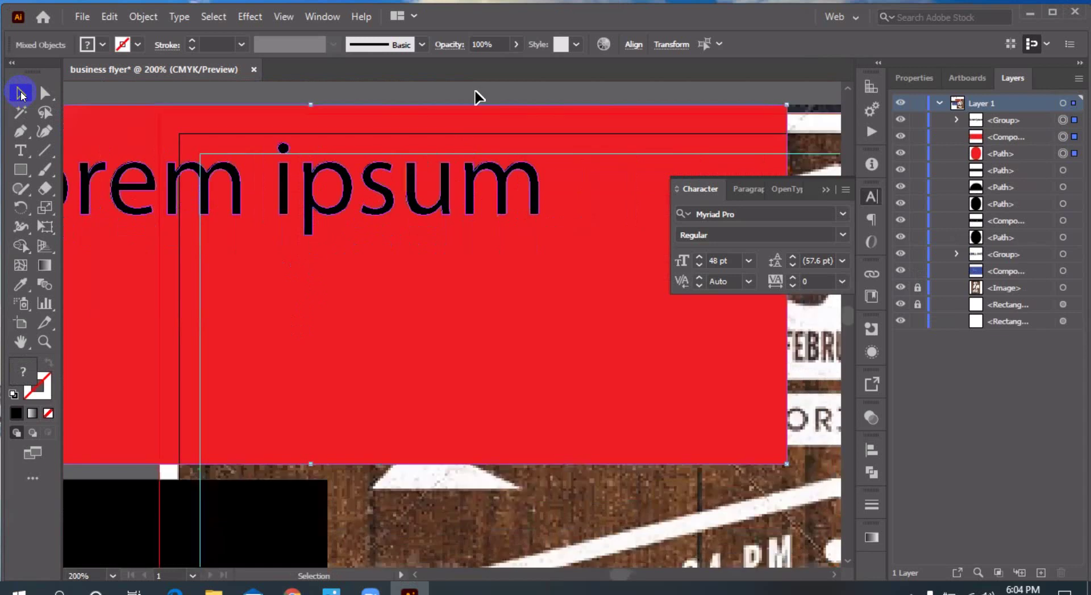
key(ctrl+shift+a)
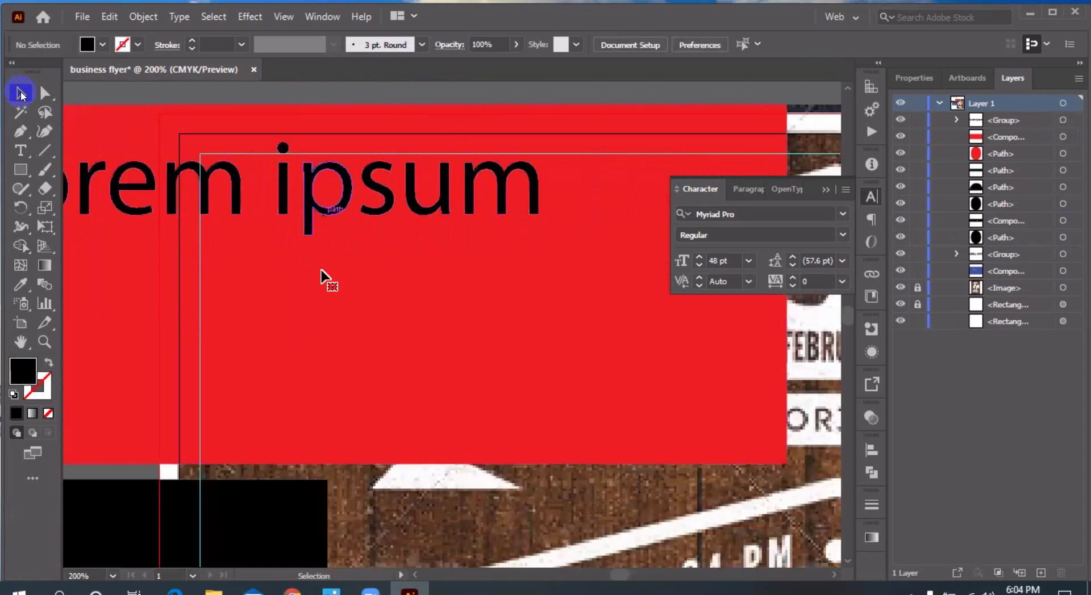
Move the red shape down to inspect the "p" cutout and return it to its original place behind the text.
click(322, 272)
drag(339, 424, 348, 454)
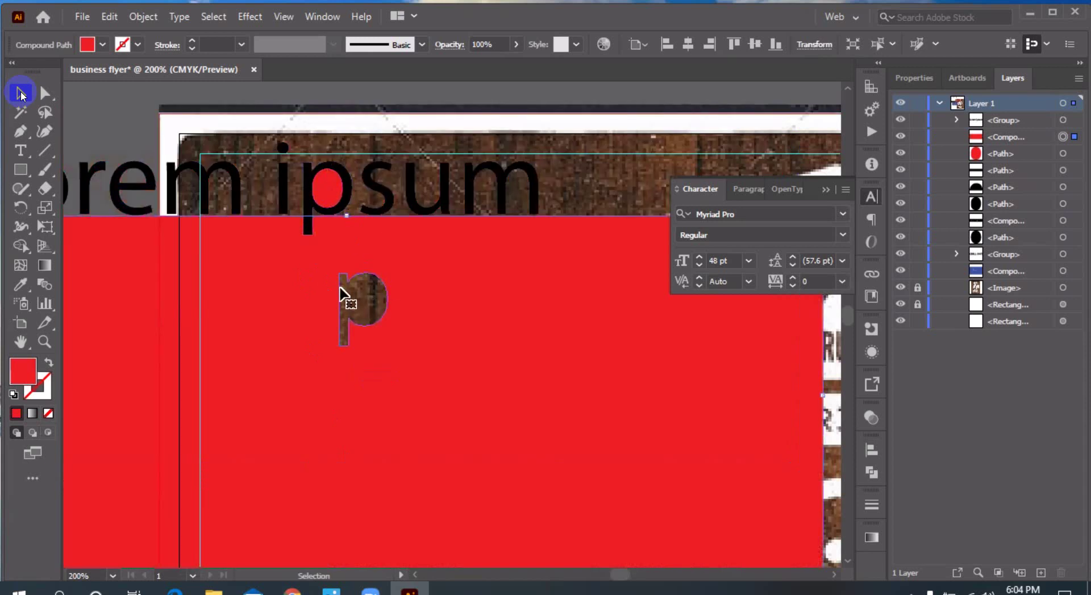
drag(346, 292, 346, 162)
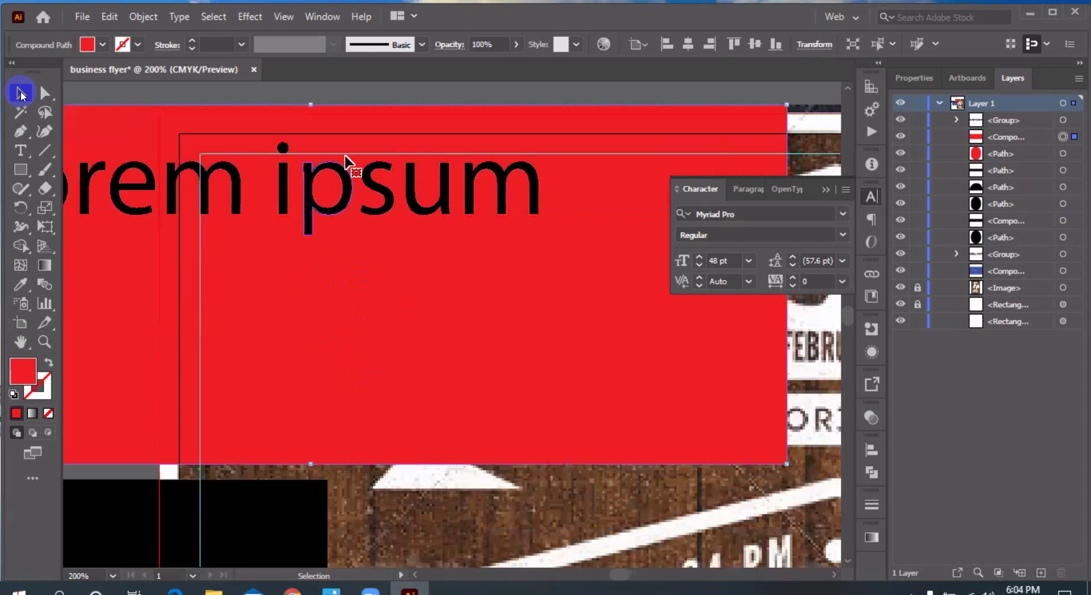
click(392, 94)
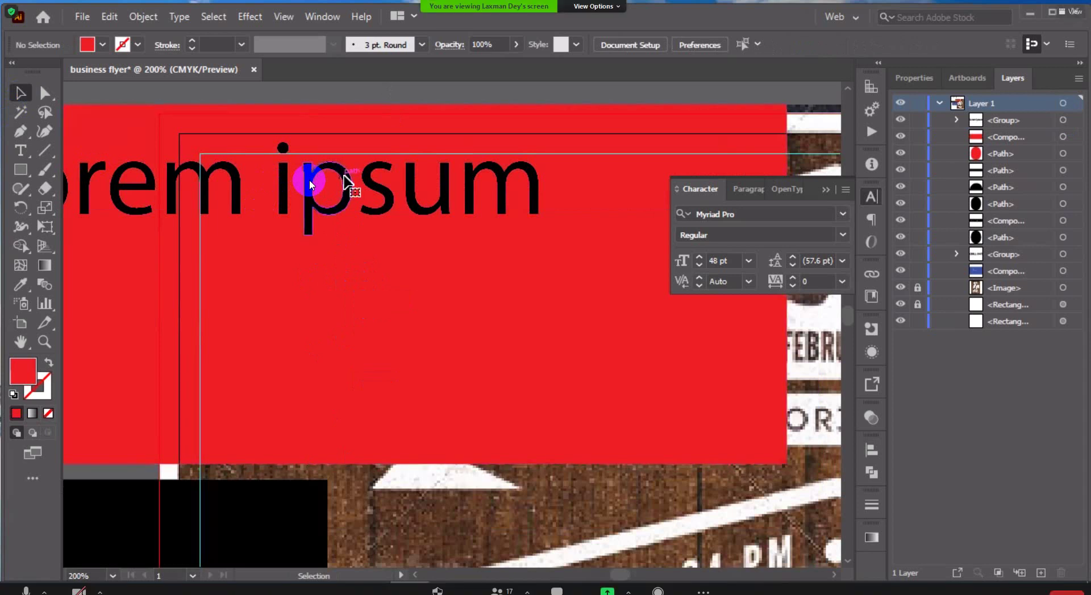
Ungroup the outlined "Lorem ipsum" text and delete the black letter "p" from over the red shape.
click(344, 177)
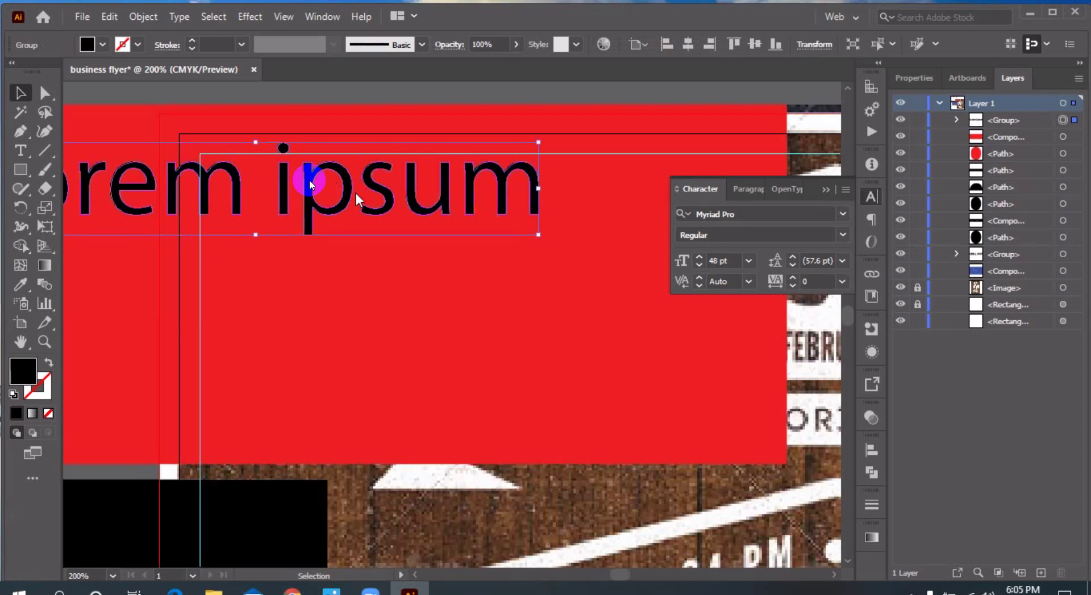
right_click(359, 196)
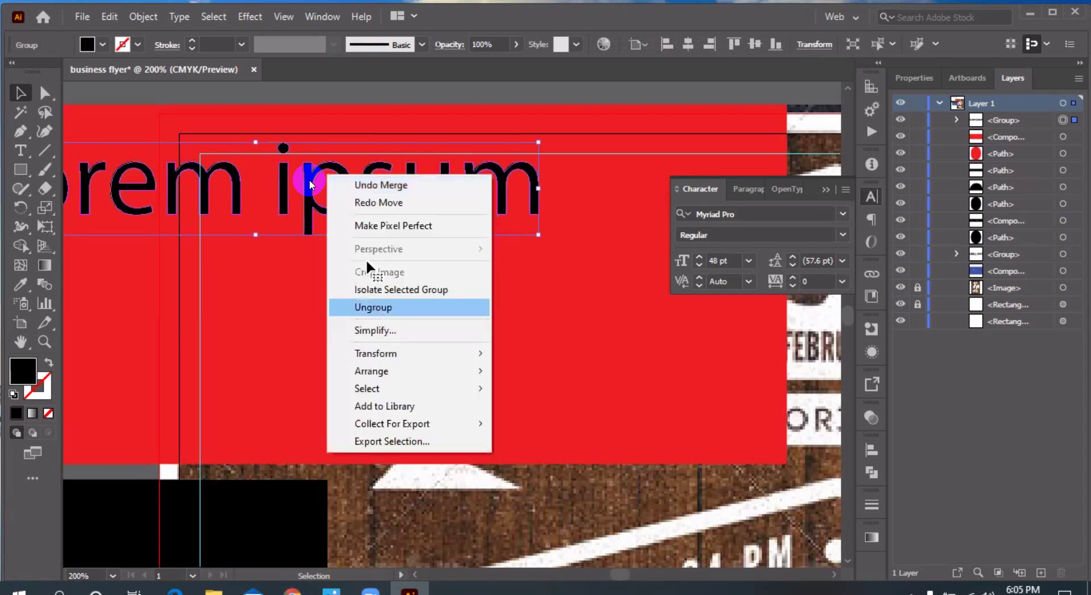
click(373, 307)
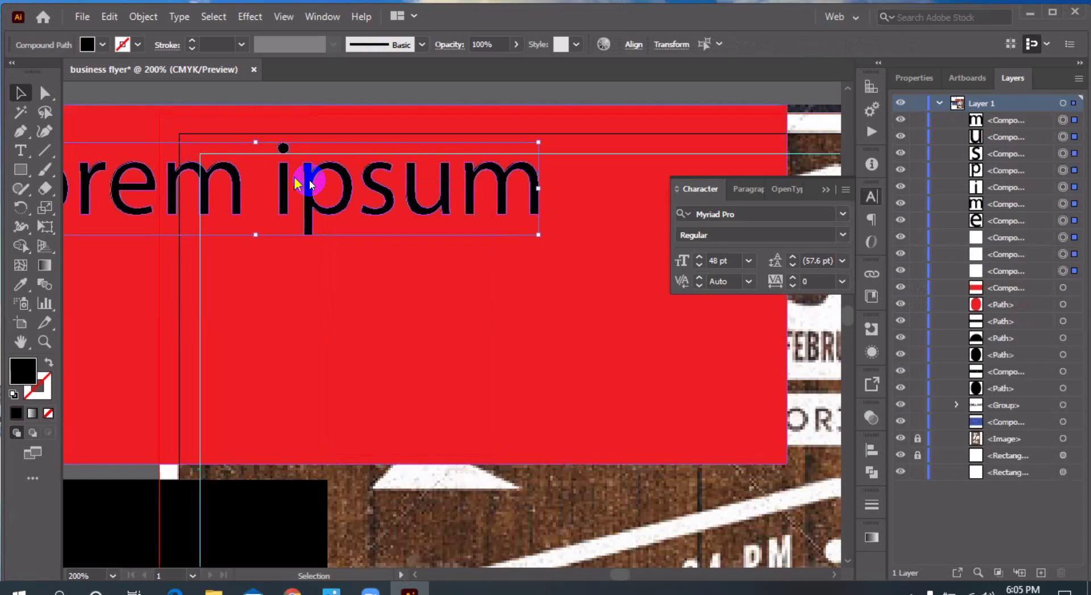
right_click(339, 191)
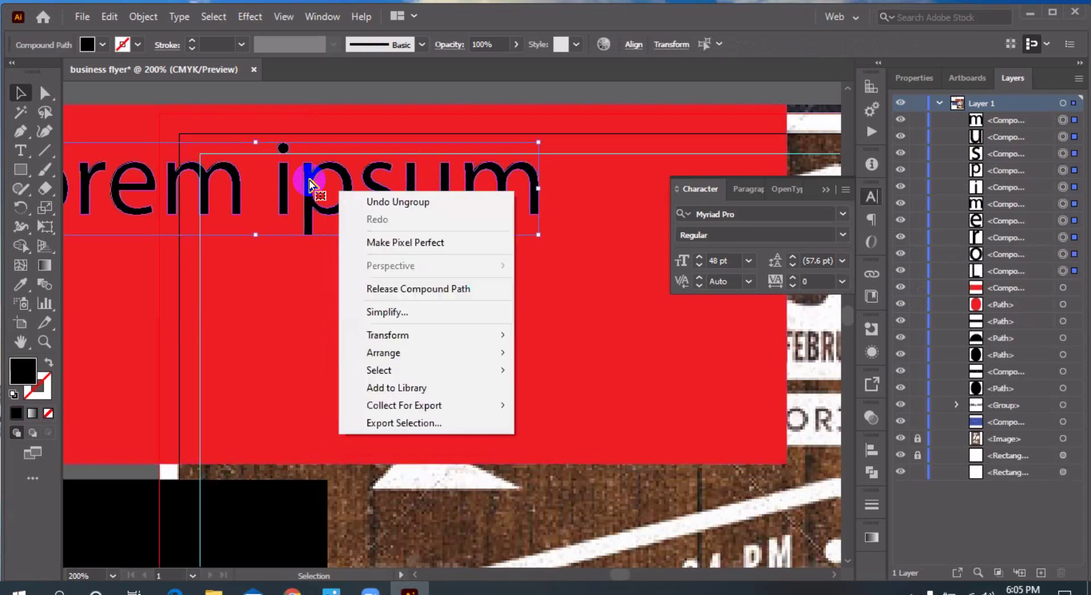
click(311, 184)
click(310, 184)
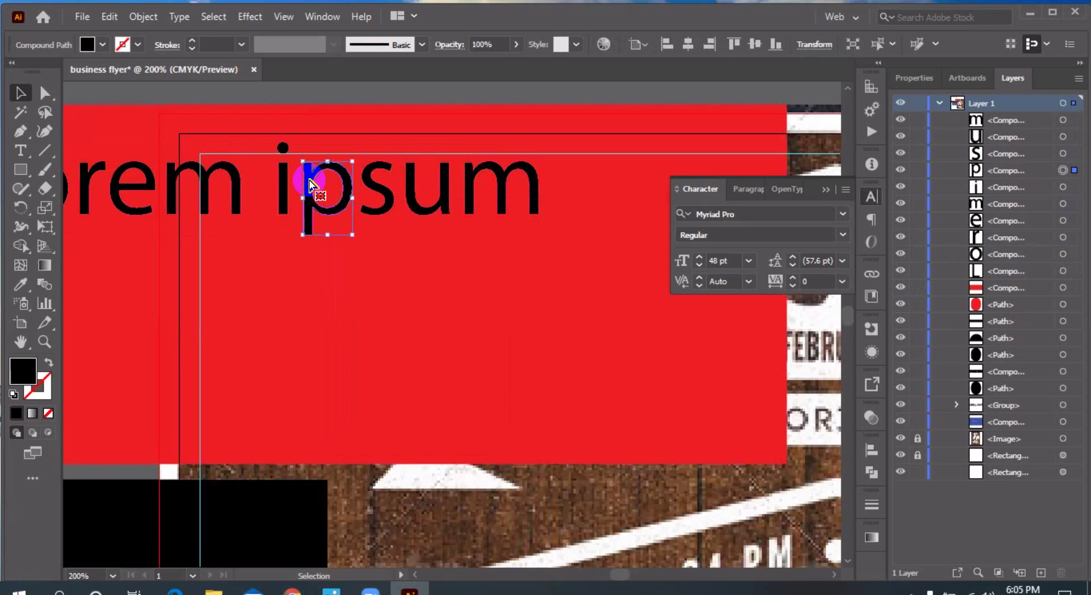
key(Delete)
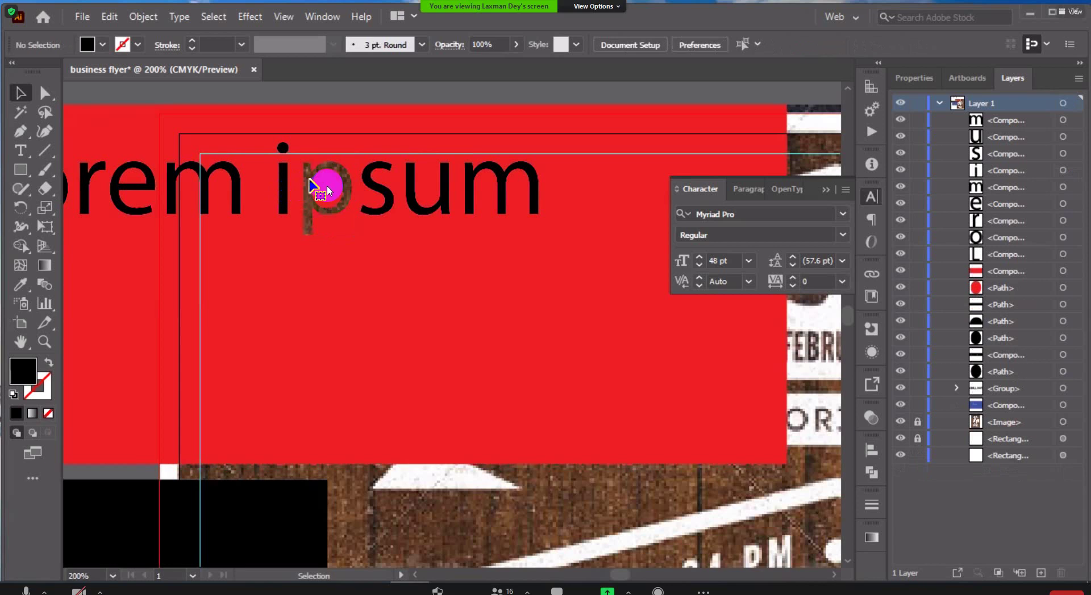